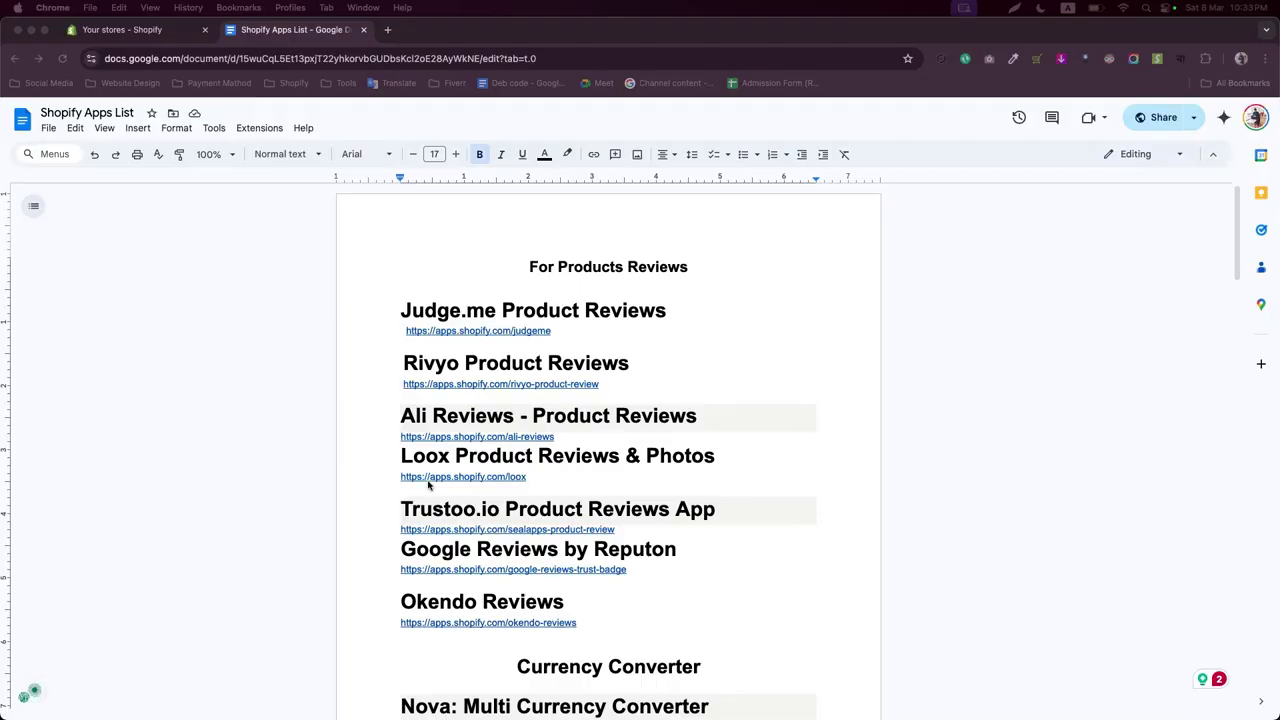
# Delete the 'HTML with currency' and 'HTML without currency' snippet lines from page 2.
pyautogui.scroll(-3, 466, 540)
pyautogui.scroll(-2, 503, 548)
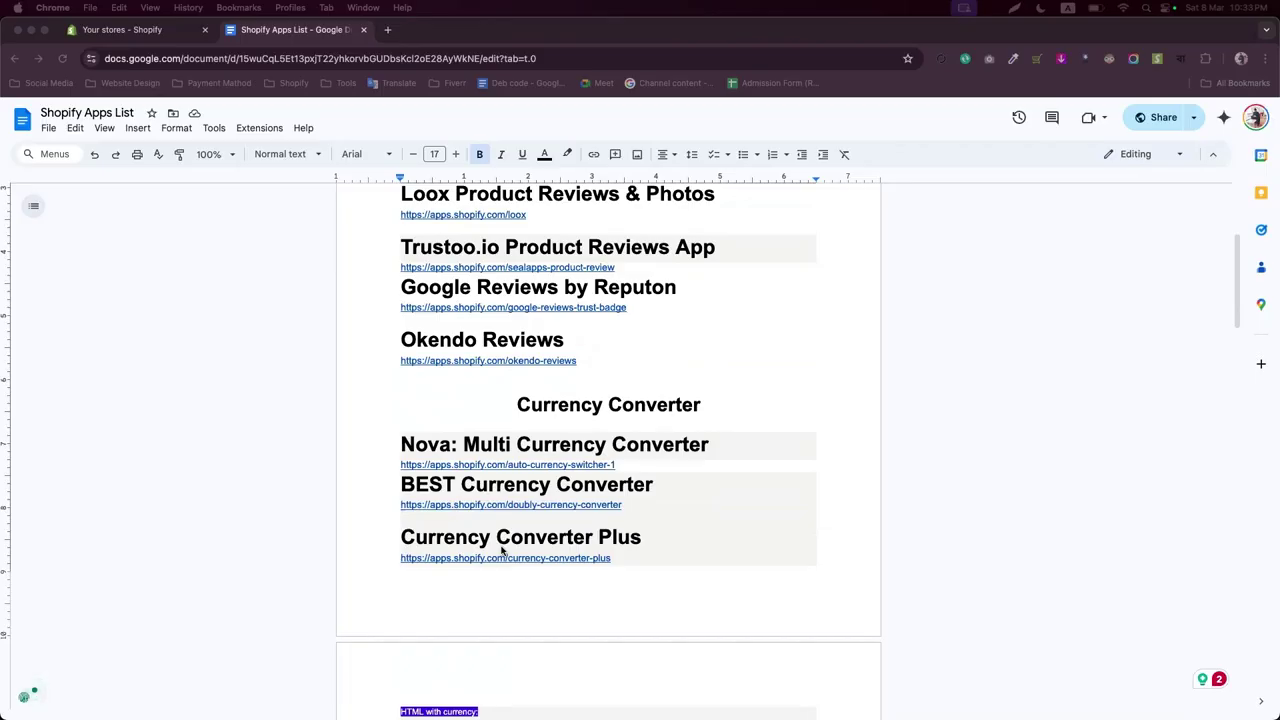
pyautogui.scroll(-10, 505, 545)
pyautogui.scroll(3, 512, 470)
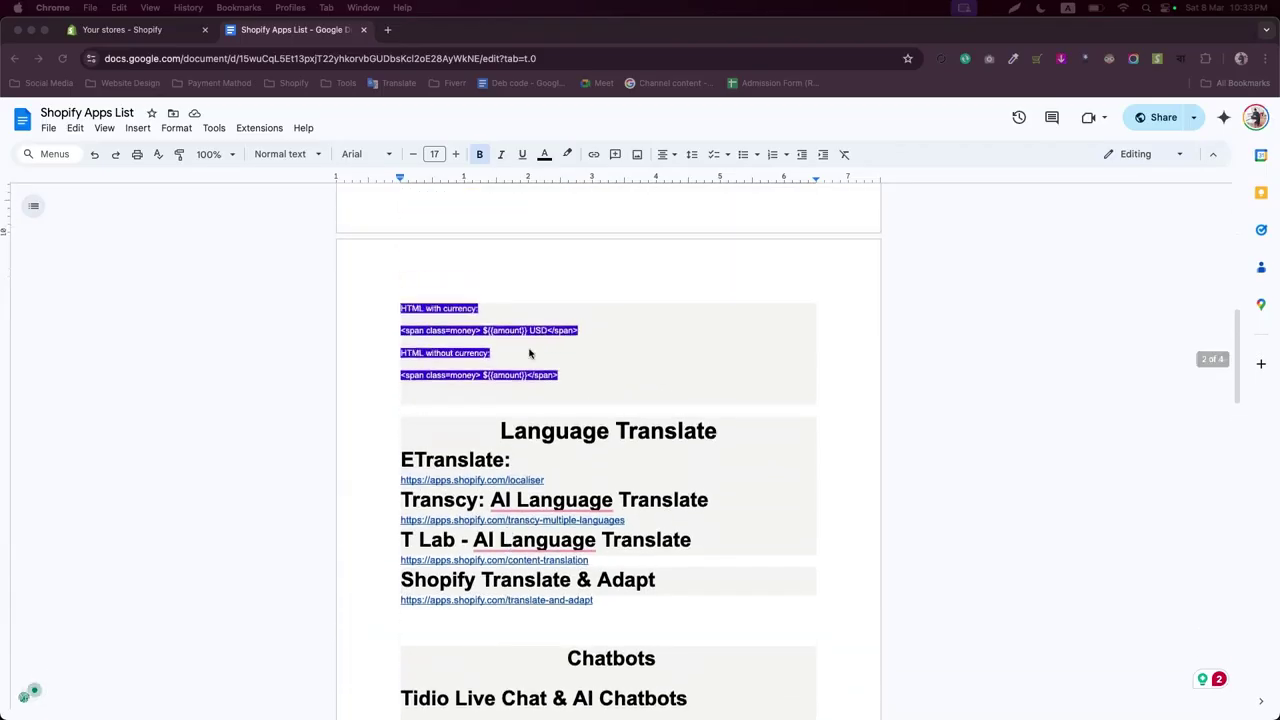
pyautogui.moveTo(563, 374); pyautogui.dragTo(407, 307)
pyautogui.press('BackSpace')
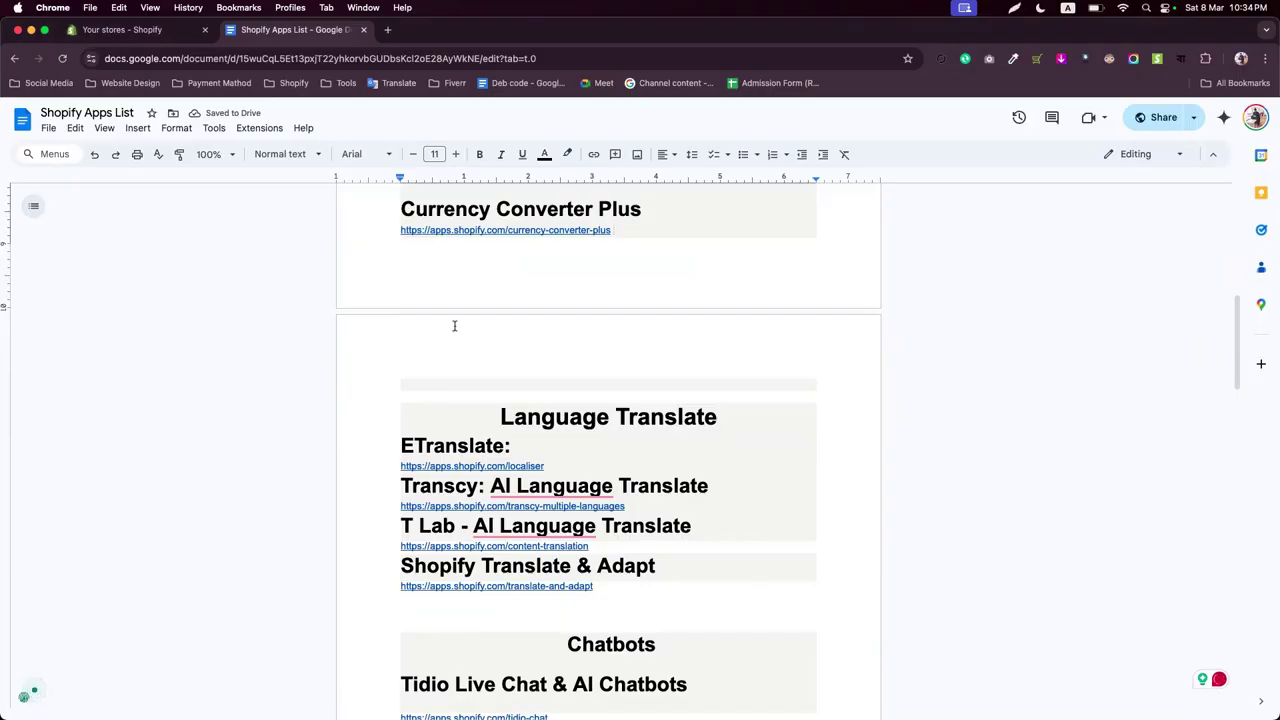
pyautogui.click(454, 326)
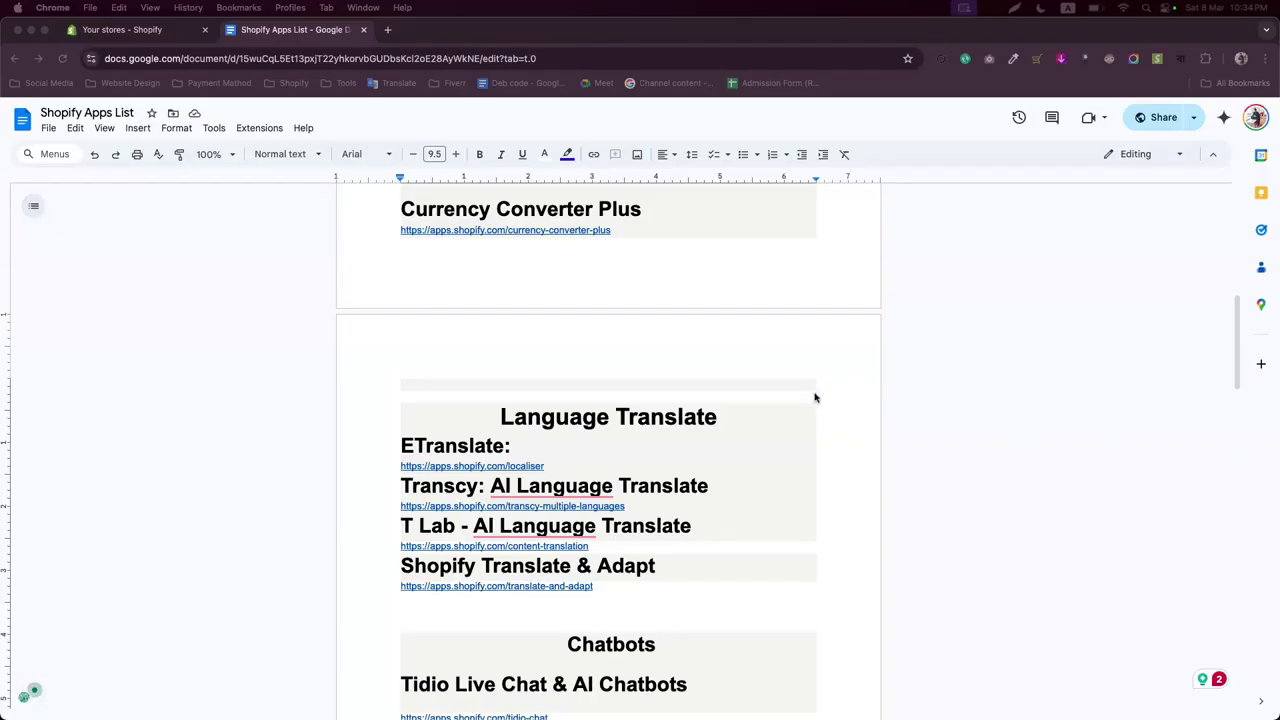
pyautogui.scroll(-1, 800, 400)
pyautogui.scroll(-5, 770, 409)
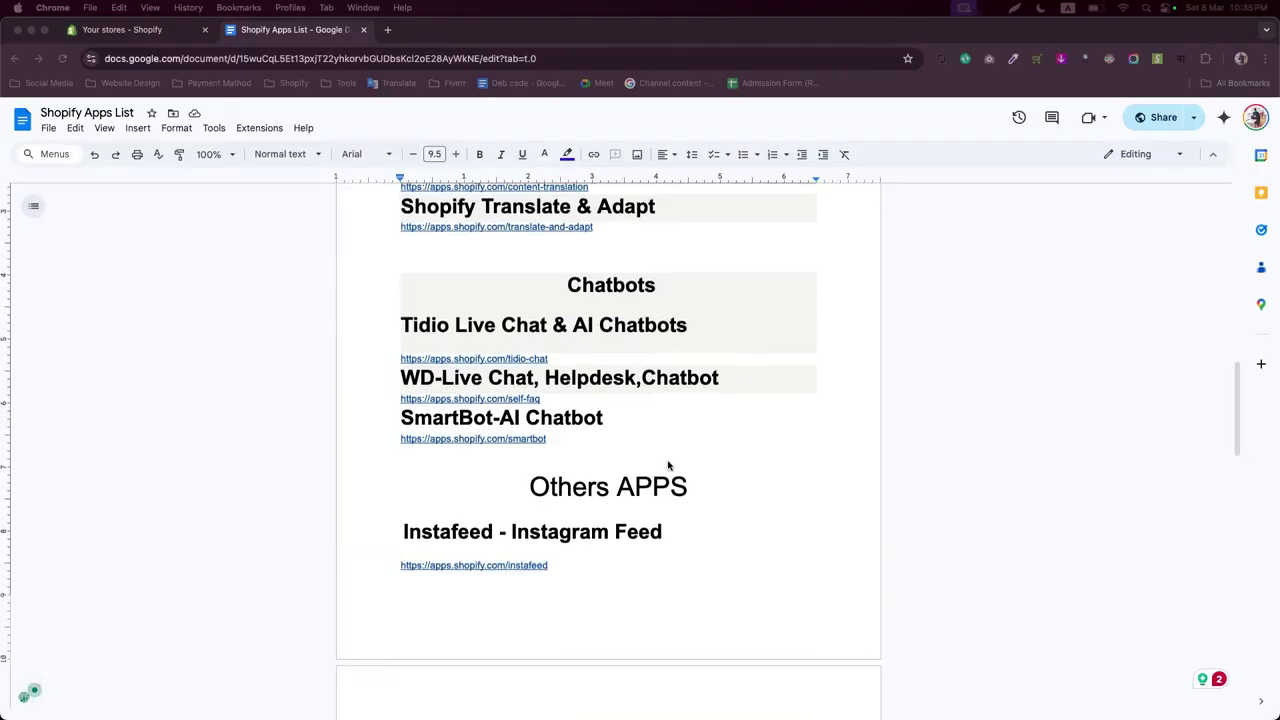
pyautogui.scroll(-3, 668, 465)
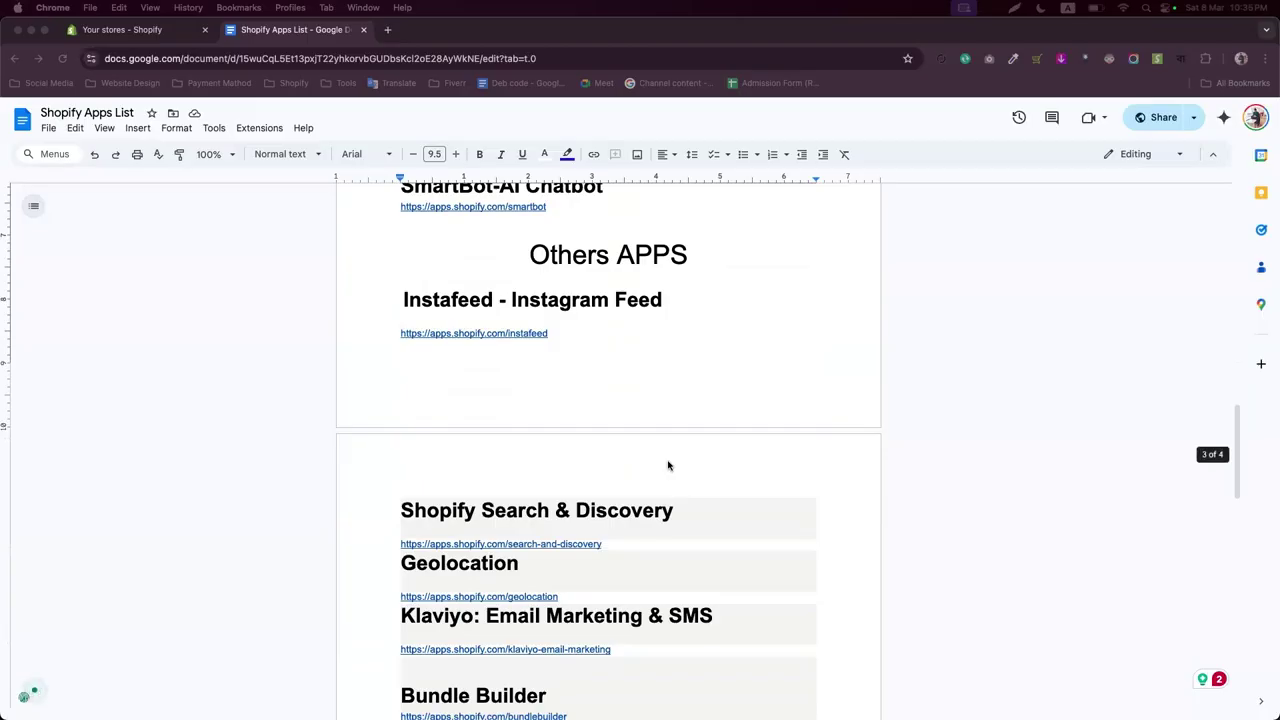
pyautogui.scroll(-12, 668, 465)
pyautogui.scroll(20, 668, 465)
pyautogui.scroll(3, 668, 465)
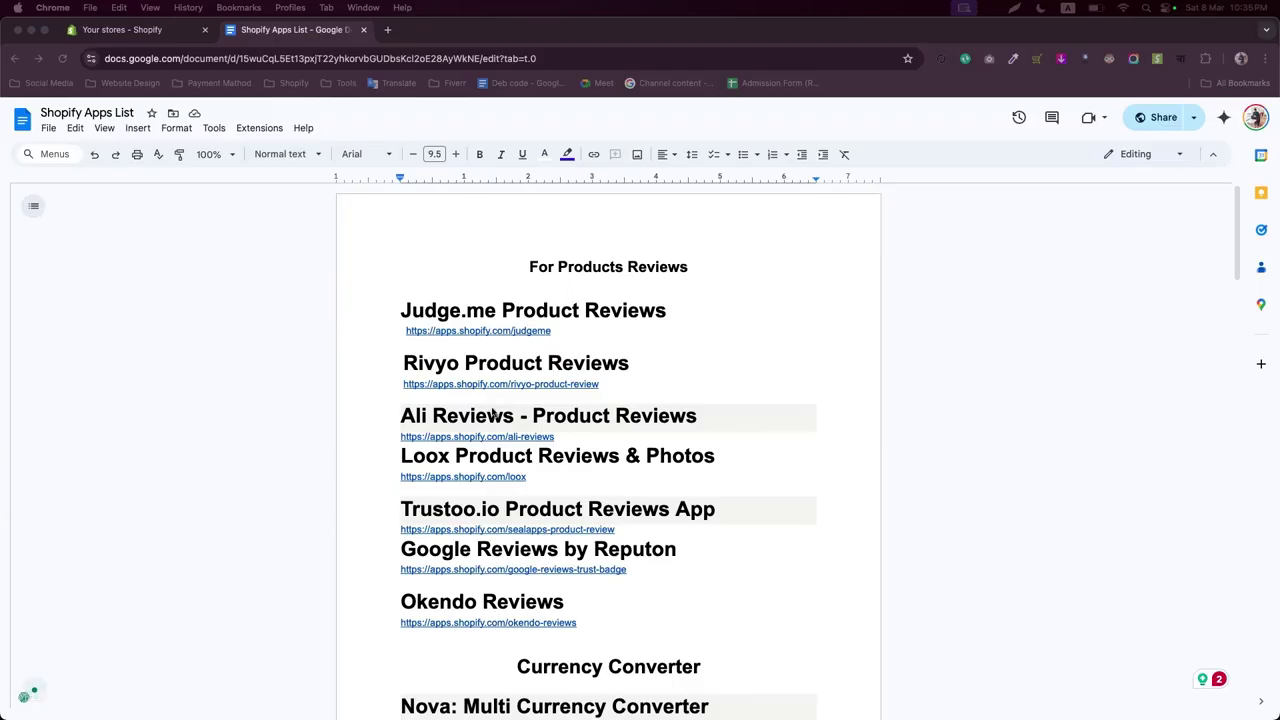
# Go through each product-review app heading, from Judge.me and Rivyo to Loox, Trustoo.io and Okendo.
pyautogui.moveTo(529, 266)
pyautogui.mouseDown()
pyautogui.moveTo(692, 266)
pyautogui.moveTo(526, 265)
pyautogui.mouseUp()
pyautogui.click(692, 266)
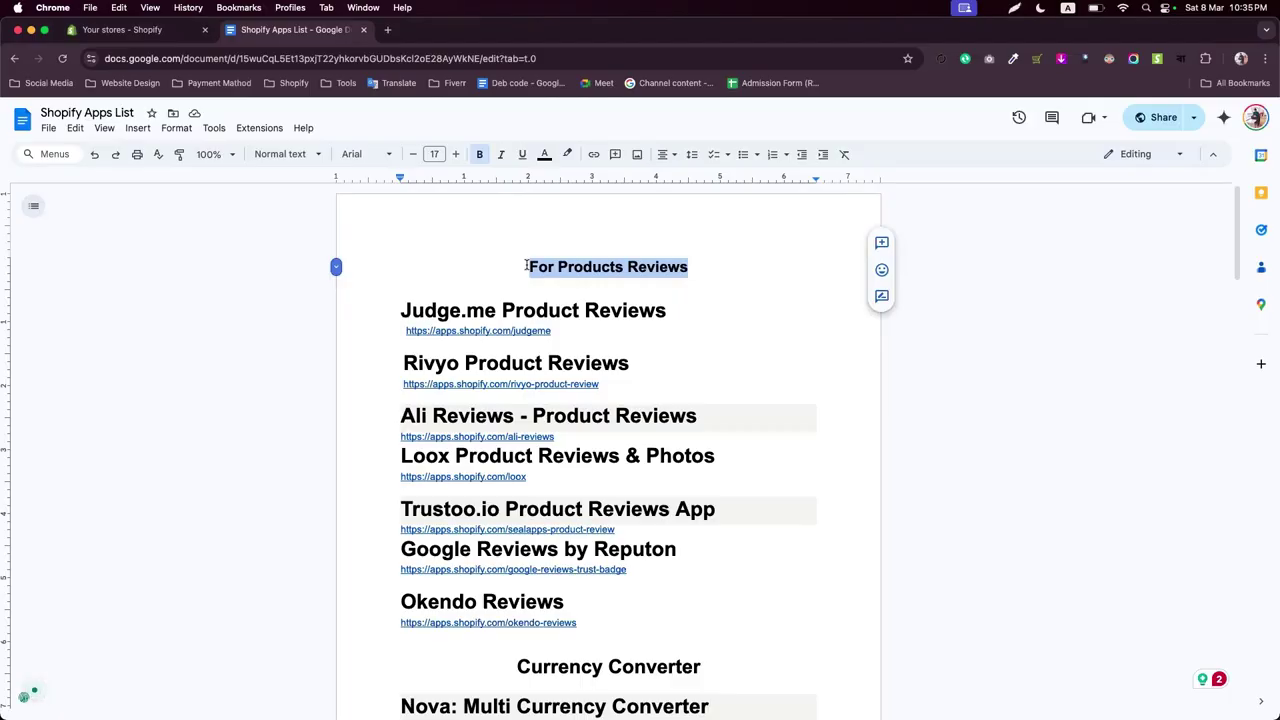
pyautogui.moveTo(396, 305); pyautogui.dragTo(731, 317)
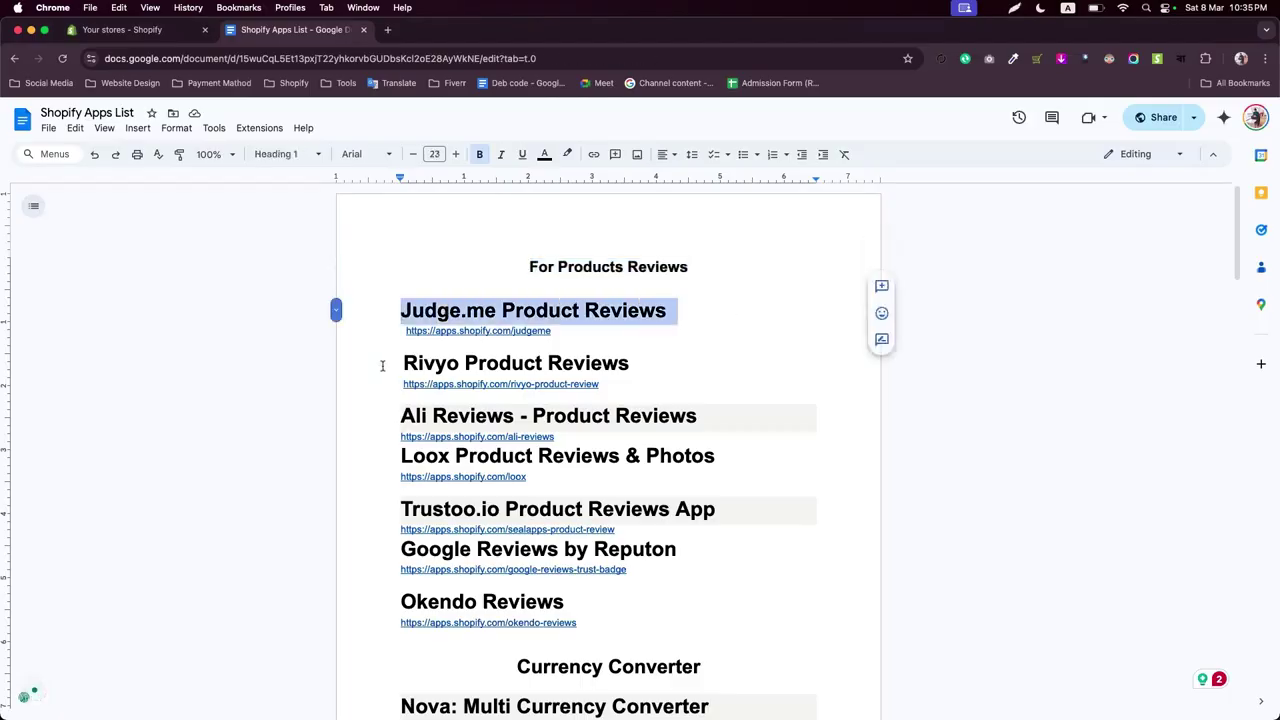
pyautogui.moveTo(402, 363); pyautogui.dragTo(632, 365)
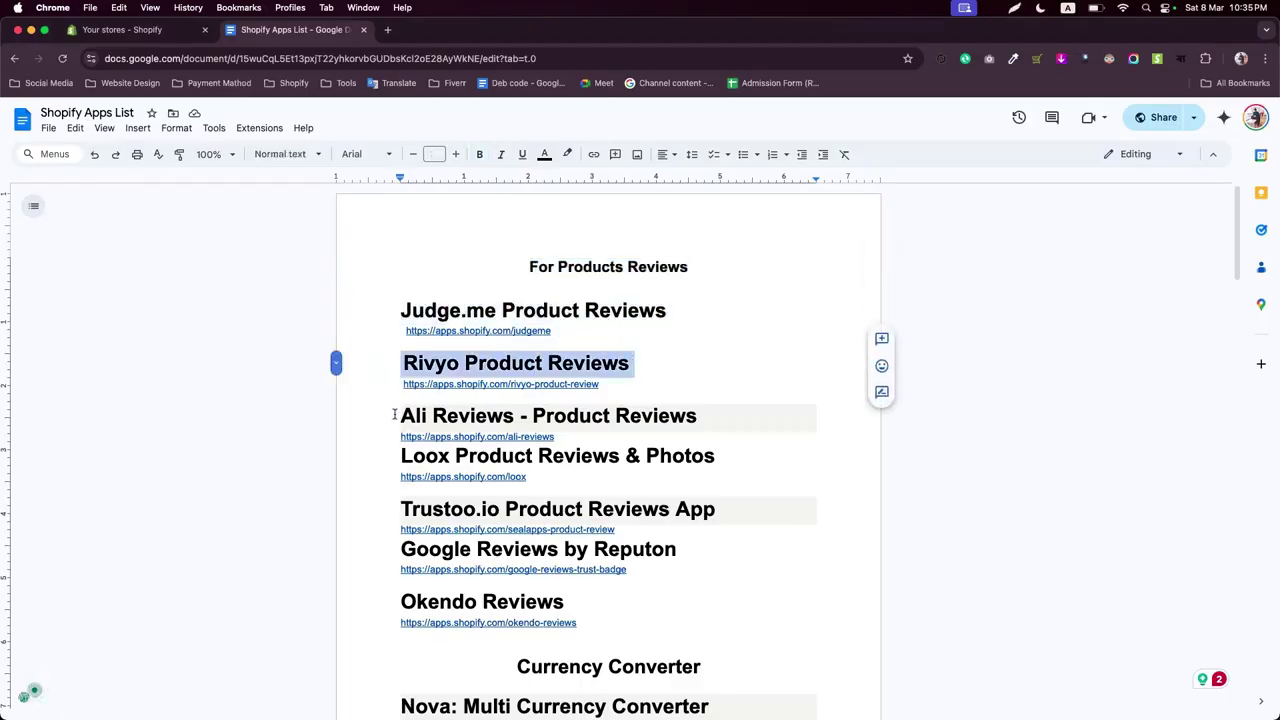
pyautogui.moveTo(395, 414); pyautogui.dragTo(737, 403)
pyautogui.moveTo(393, 315); pyautogui.dragTo(703, 415)
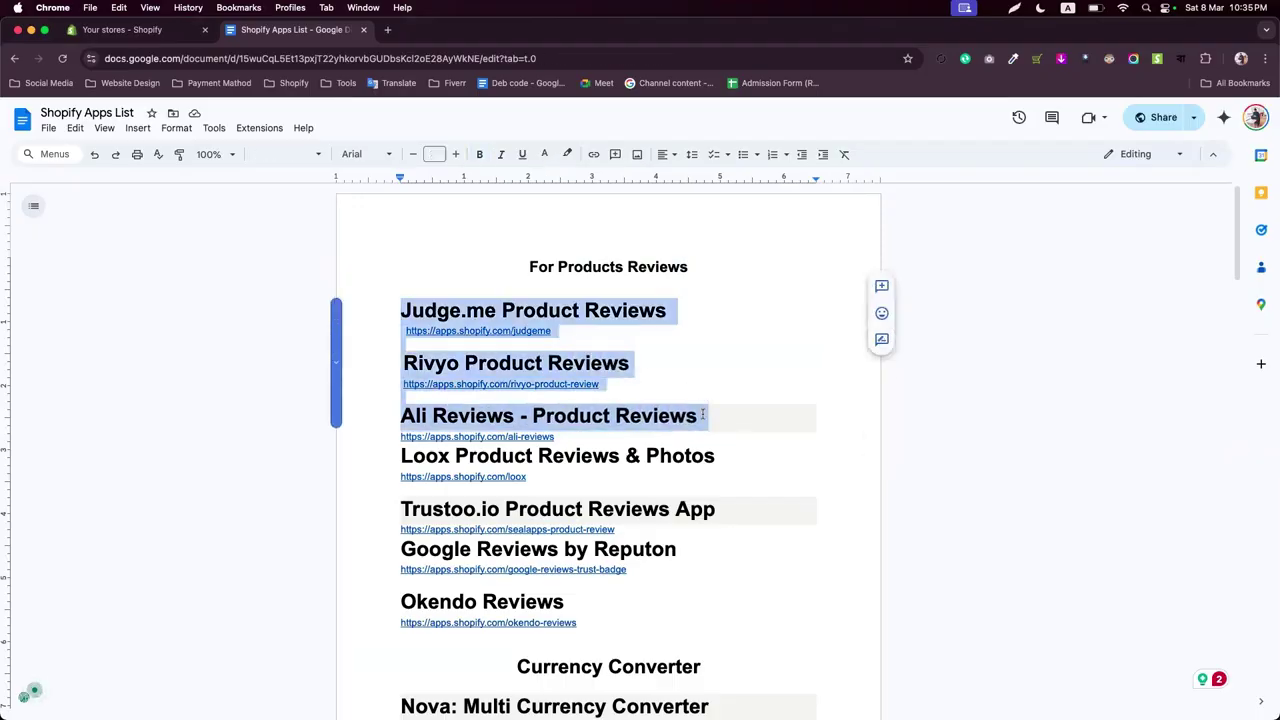
pyautogui.moveTo(403, 455); pyautogui.dragTo(713, 466)
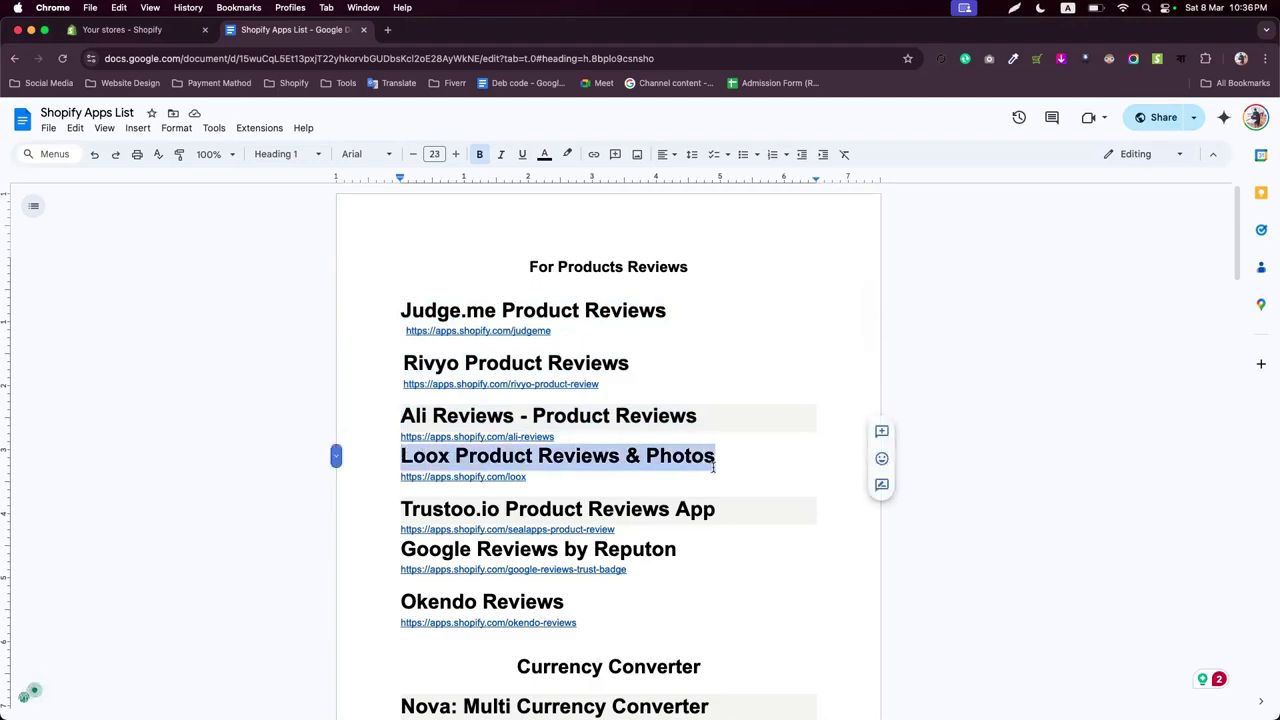
pyautogui.moveTo(398, 509); pyautogui.dragTo(714, 516)
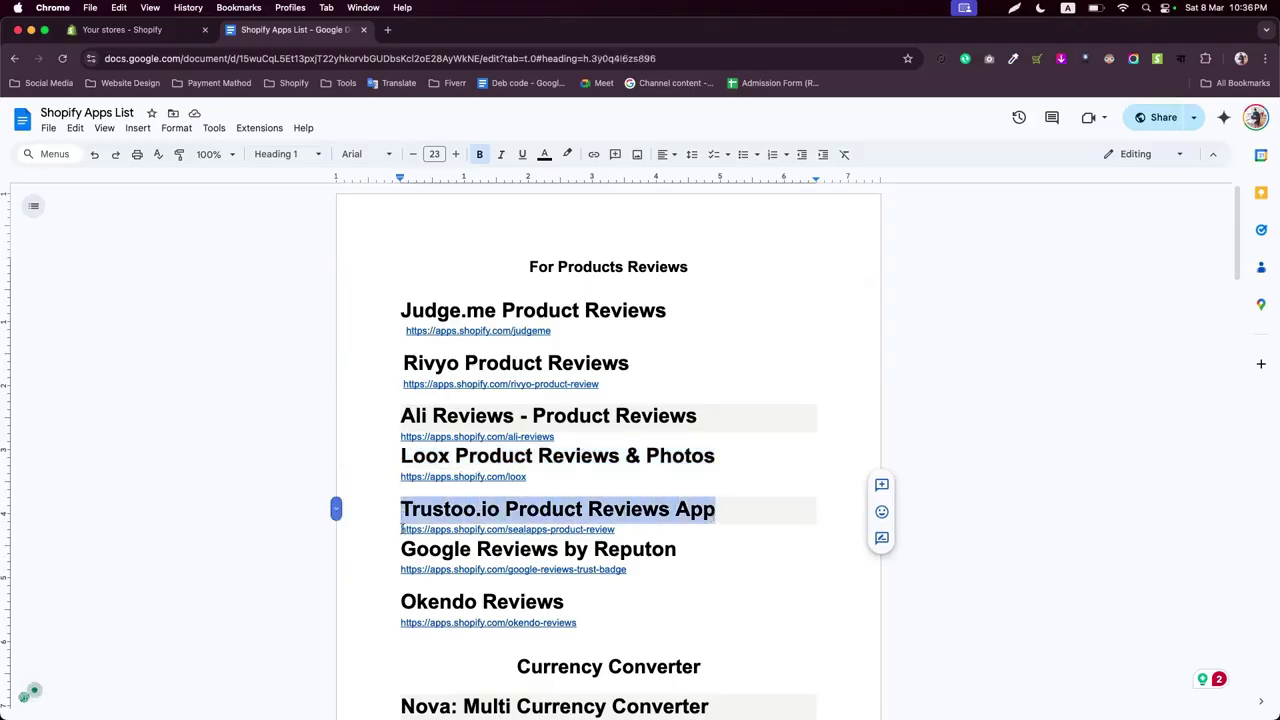
pyautogui.moveTo(392, 552); pyautogui.dragTo(680, 551)
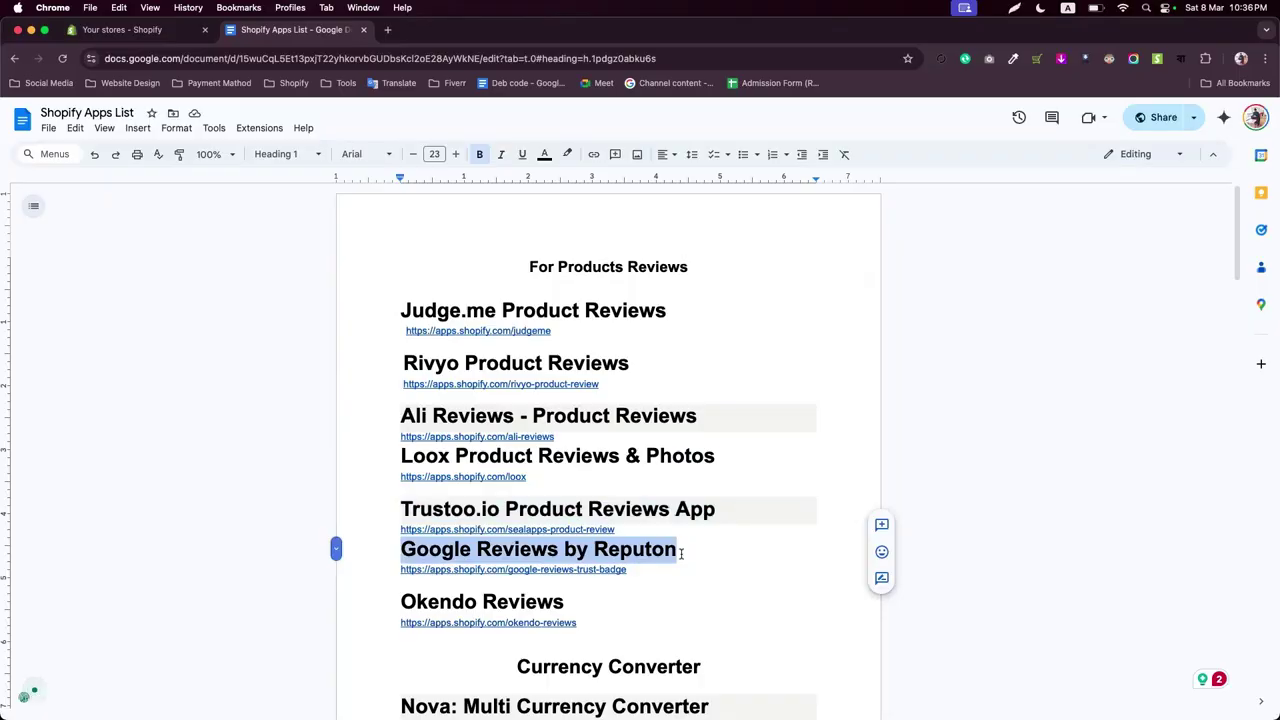
pyautogui.moveTo(401, 598); pyautogui.dragTo(610, 600)
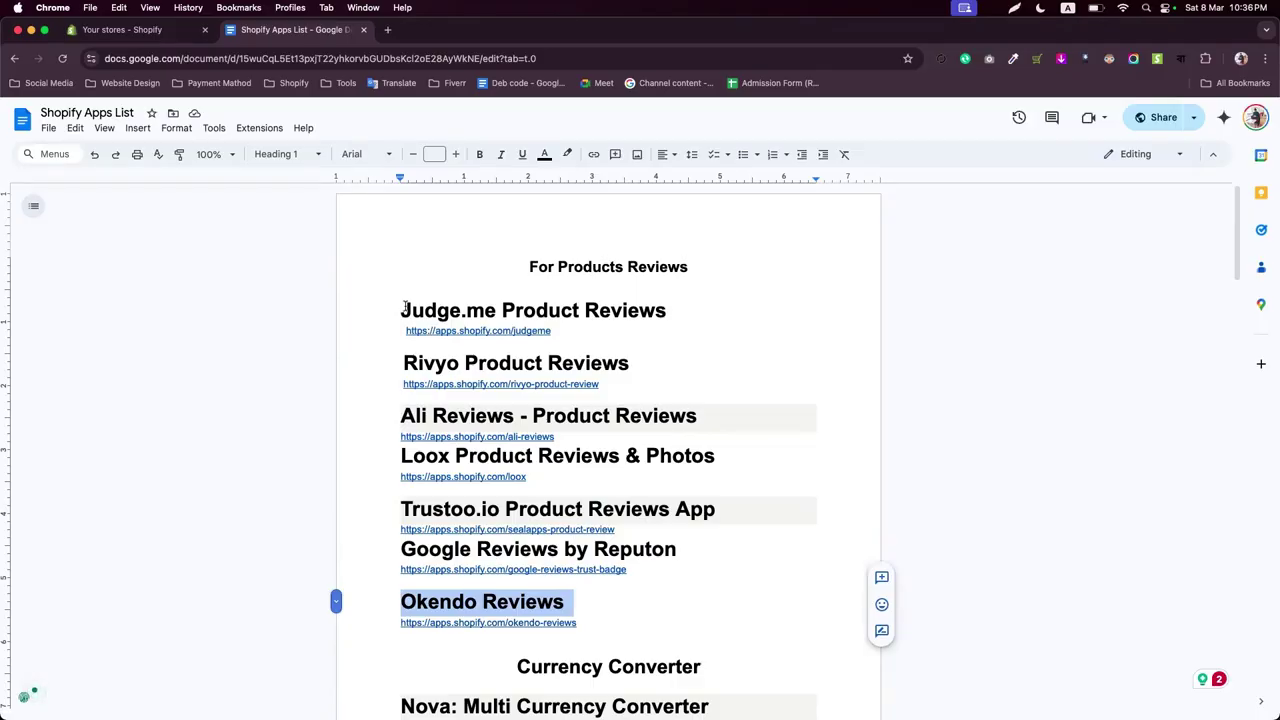
pyautogui.moveTo(402, 310); pyautogui.dragTo(666, 310)
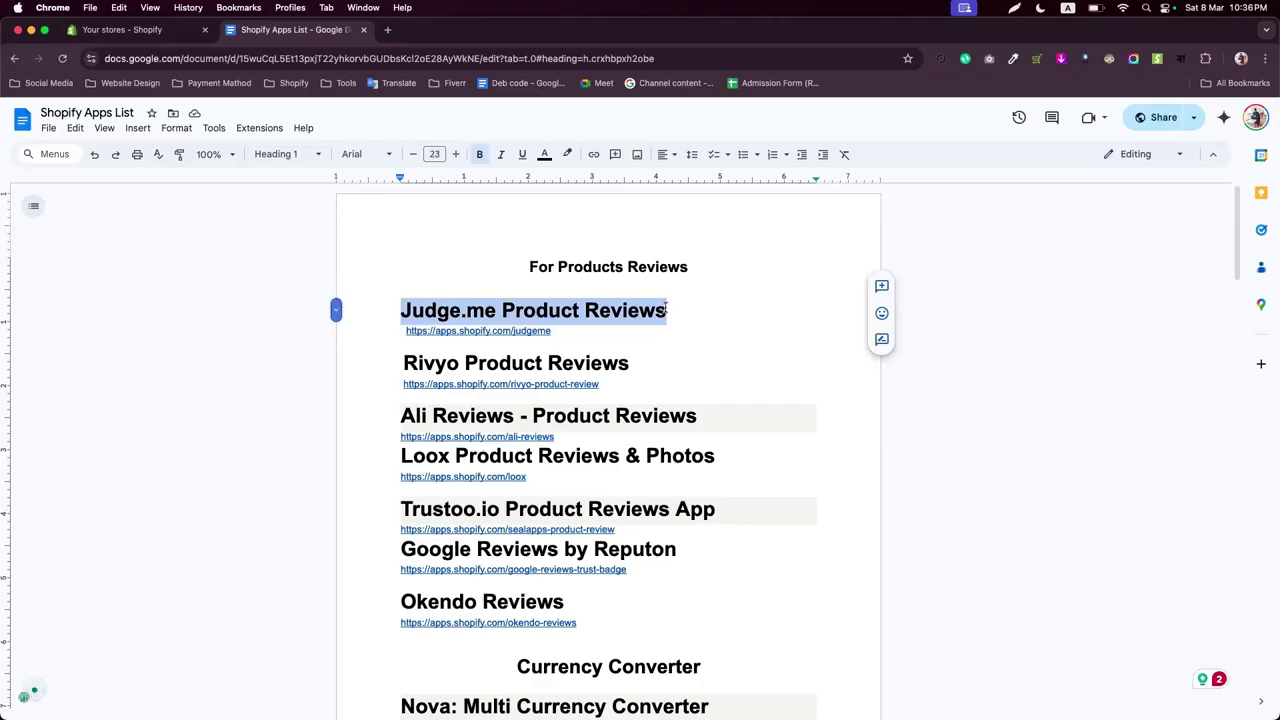
pyautogui.moveTo(400, 310); pyautogui.dragTo(731, 320)
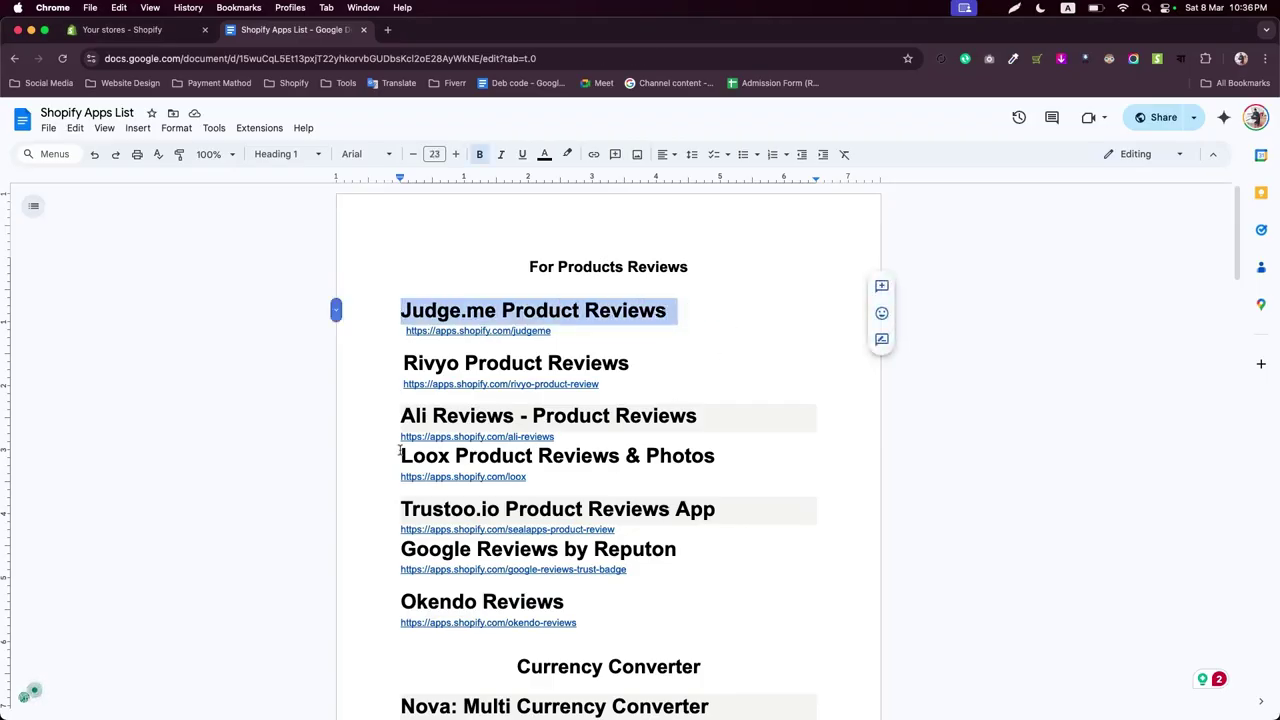
# Preview the Loox heading's app link, then bring up the 'Your stores - Shopify' page.
pyautogui.moveTo(400, 452); pyautogui.dragTo(557, 479)
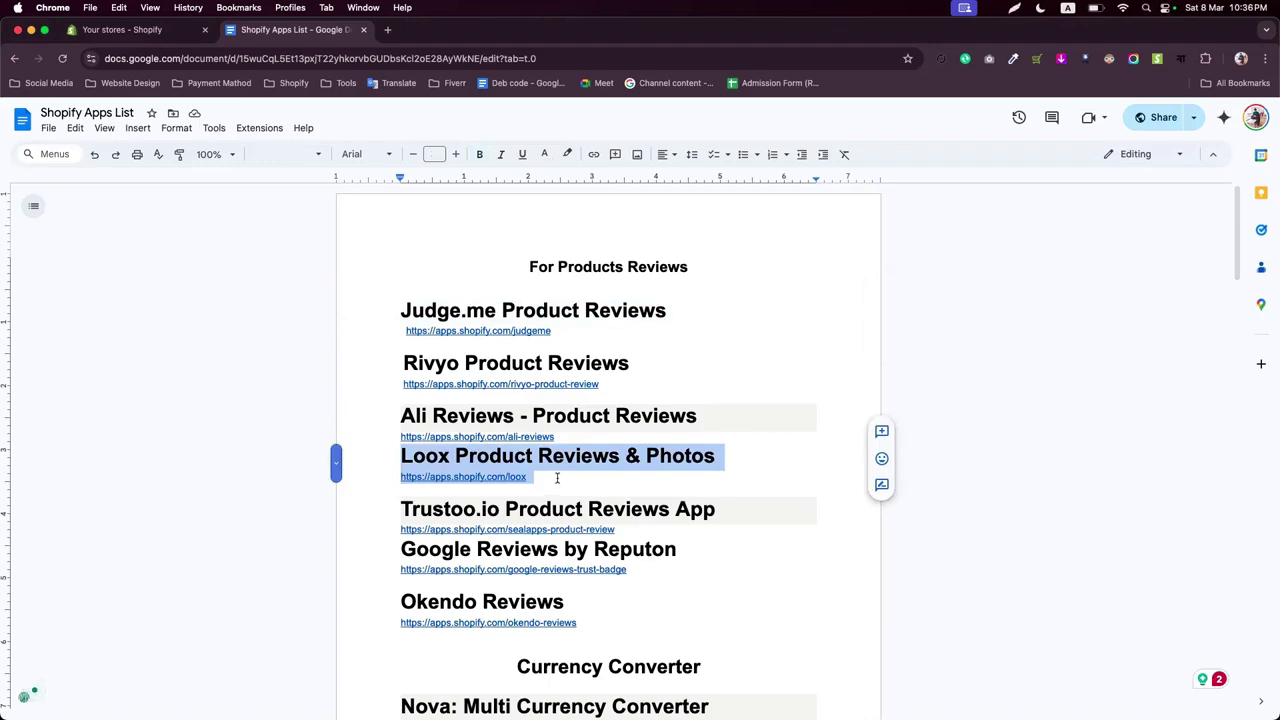
pyautogui.click(543, 476)
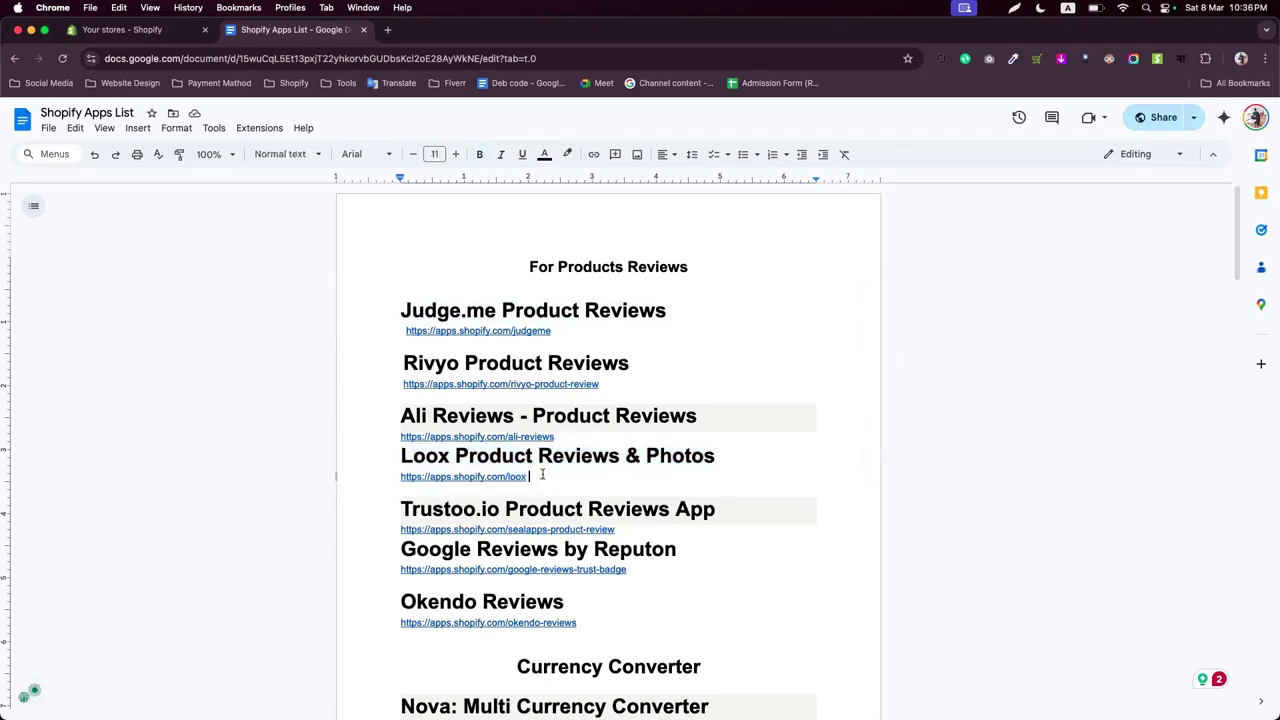
pyautogui.moveTo(543, 476); pyautogui.dragTo(400, 458)
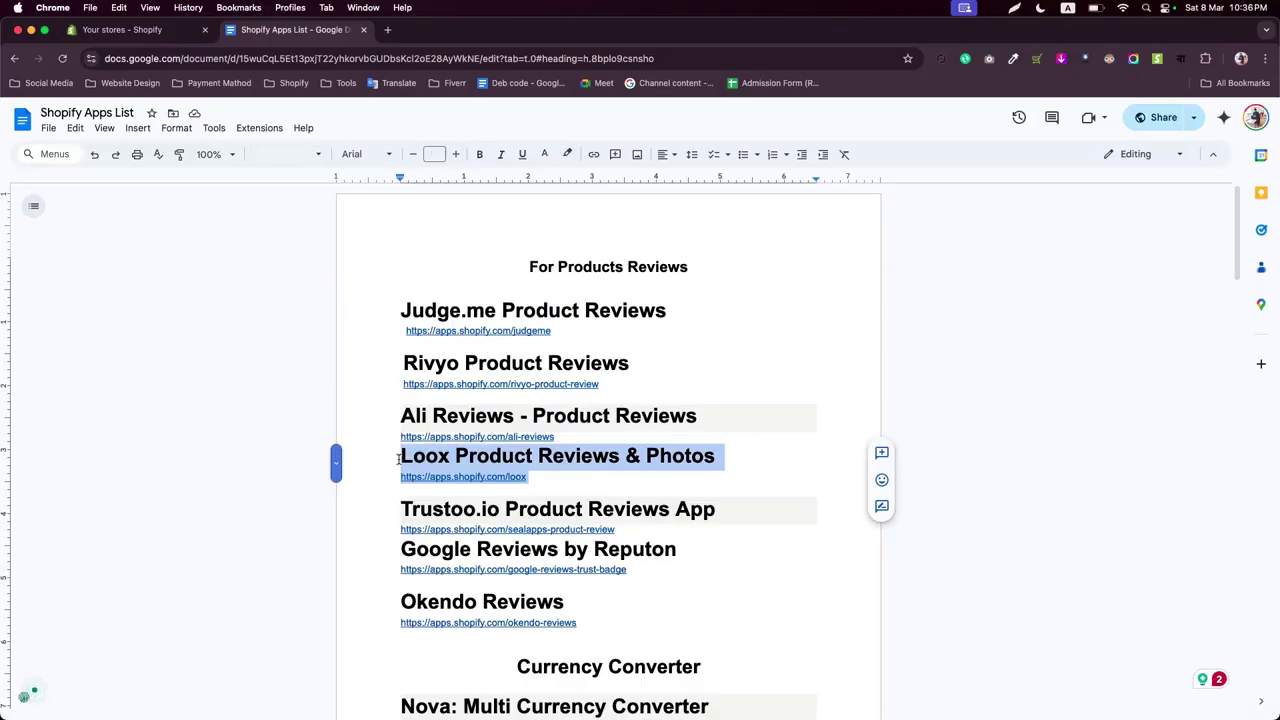
pyautogui.click(453, 478)
pyautogui.click(538, 459)
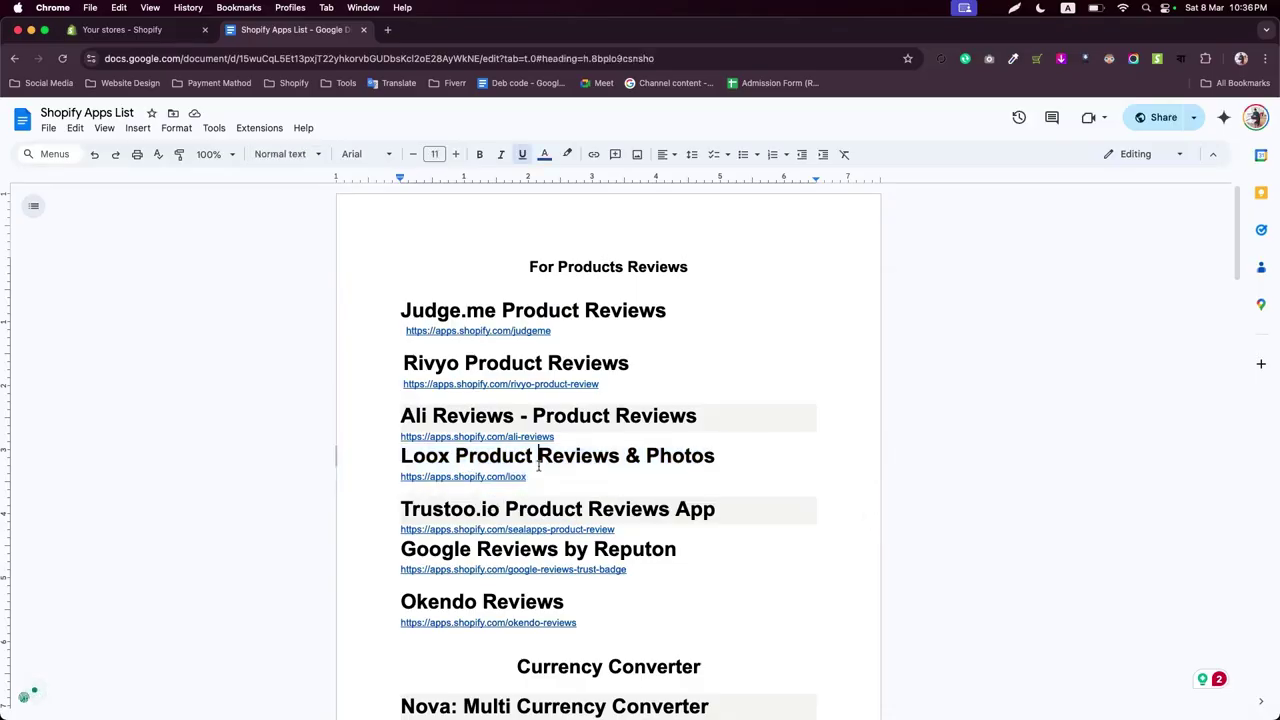
pyautogui.moveTo(534, 477); pyautogui.dragTo(406, 459)
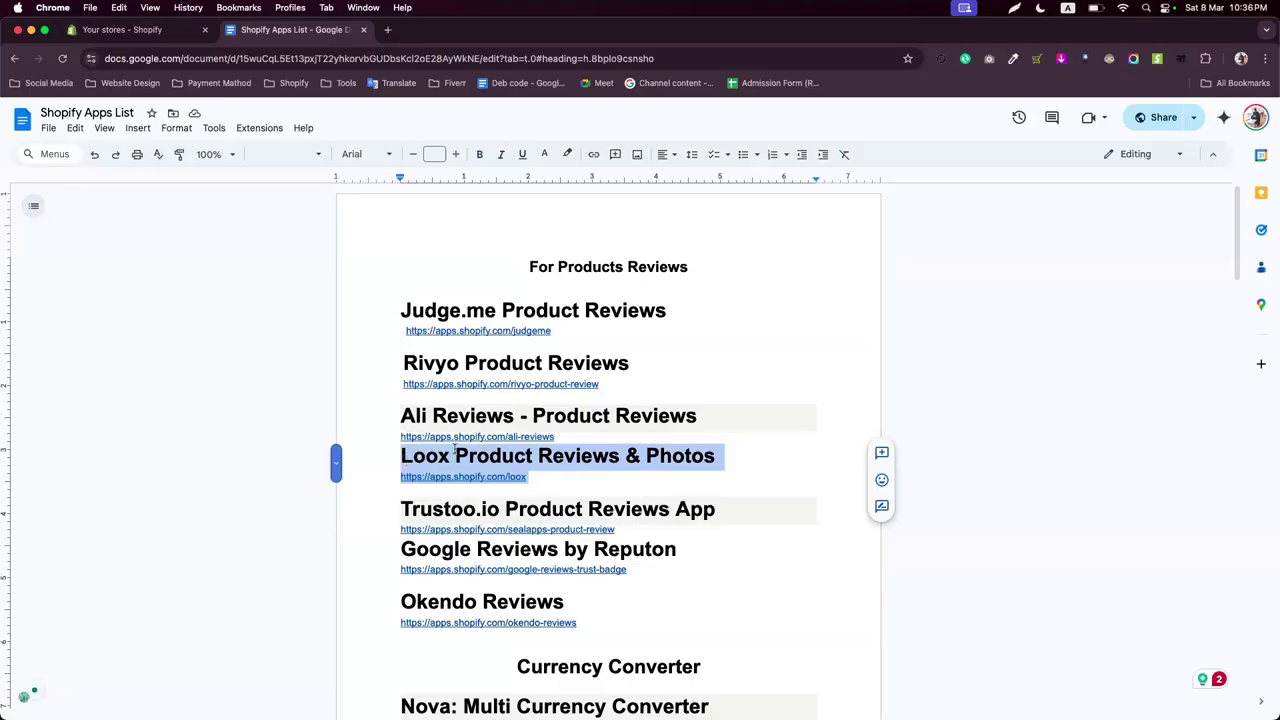
pyautogui.click(122, 29)
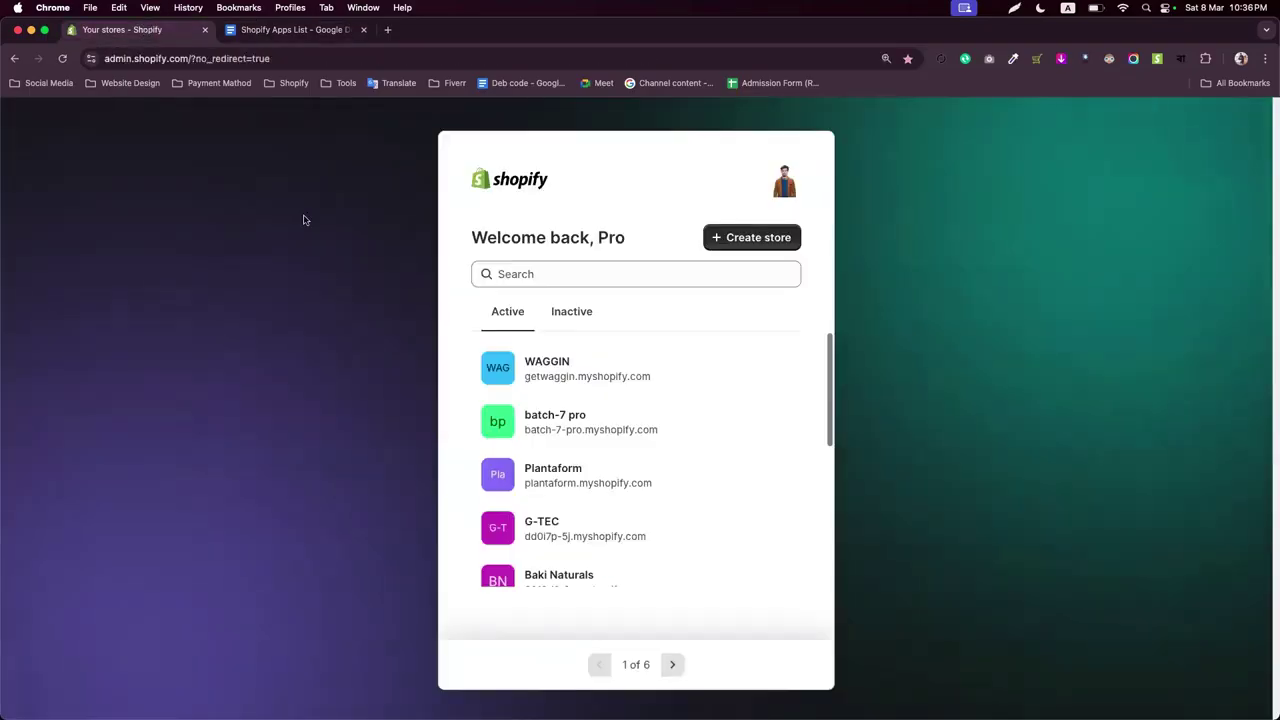
# Open the batch-7 pro store admin and open the doc's Judge.me app link in a new tab.
pyautogui.click(588, 440)
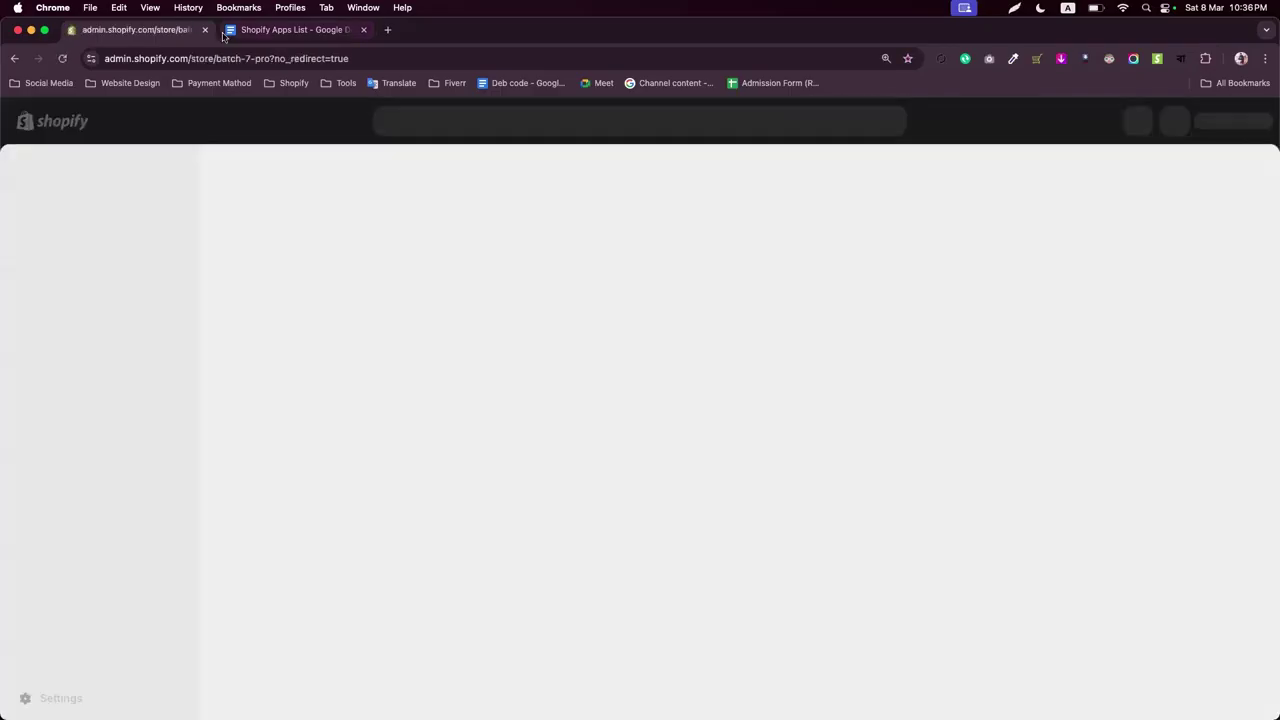
pyautogui.click(240, 30)
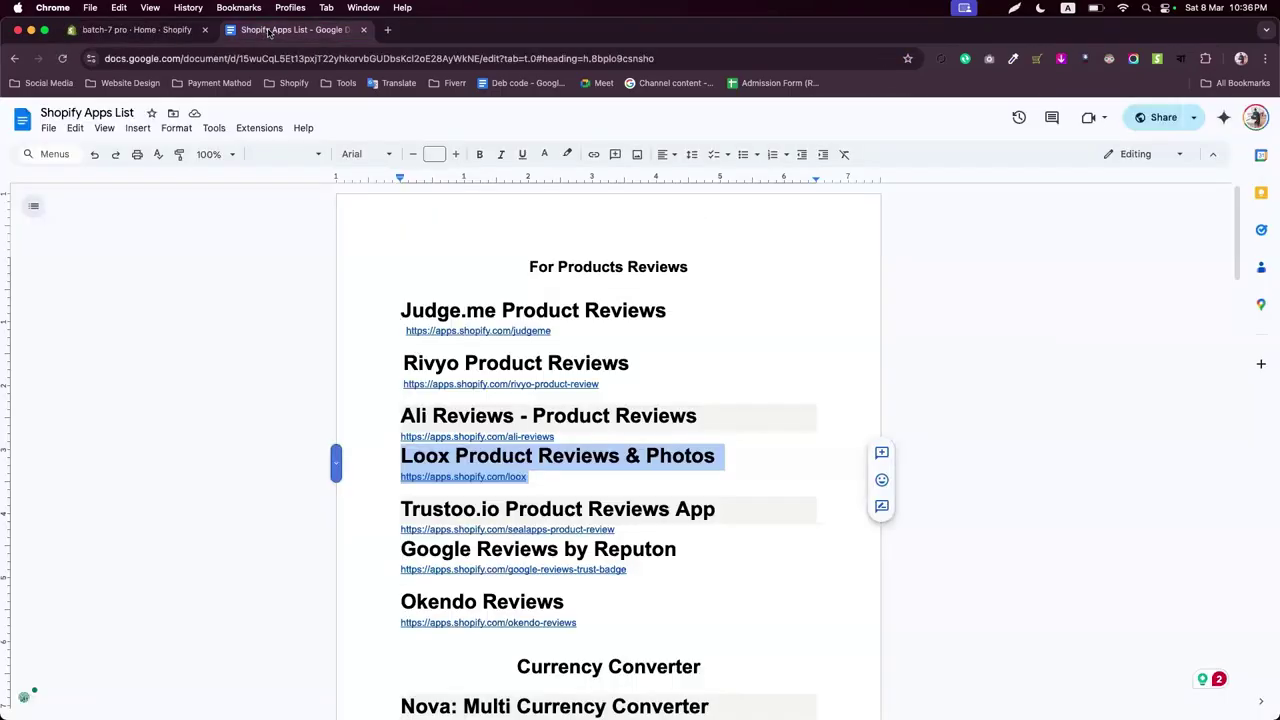
pyautogui.click(468, 330)
pyautogui.click(483, 348)
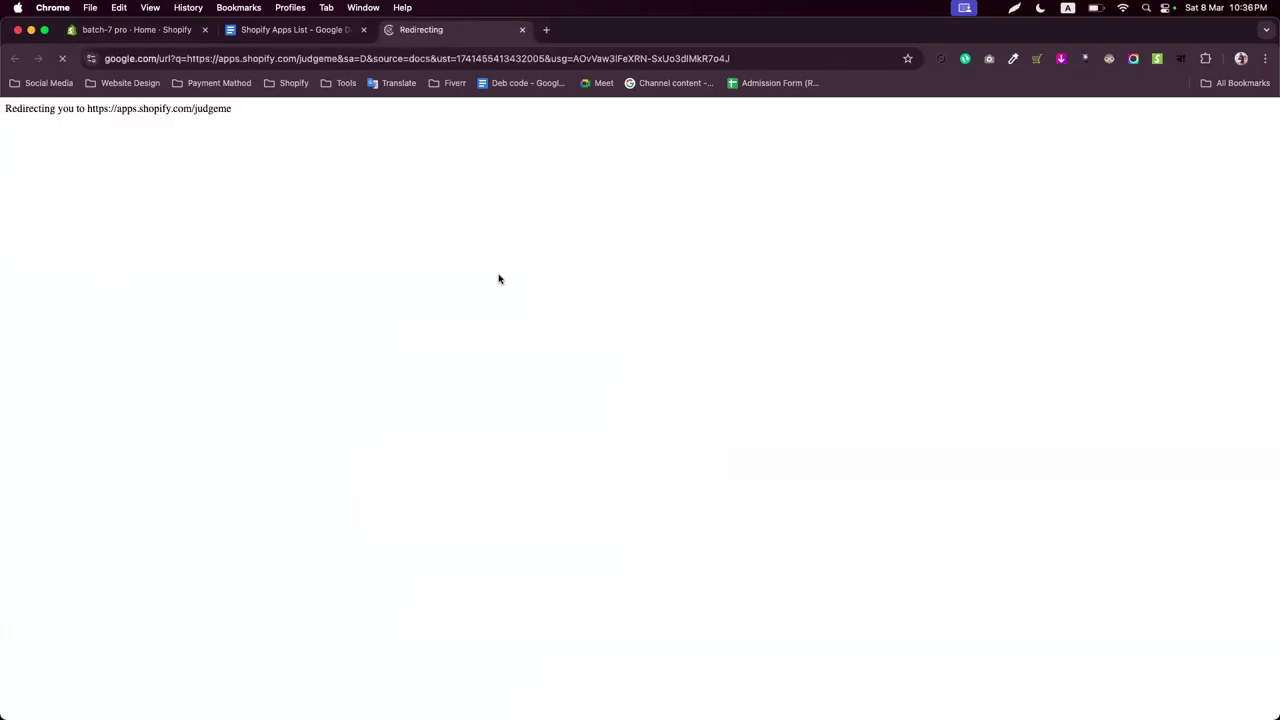
# From the admin's recommended apps, open the Shopify App Store, then view the Judge.me listing.
pyautogui.click(155, 30)
pyautogui.click(105, 473)
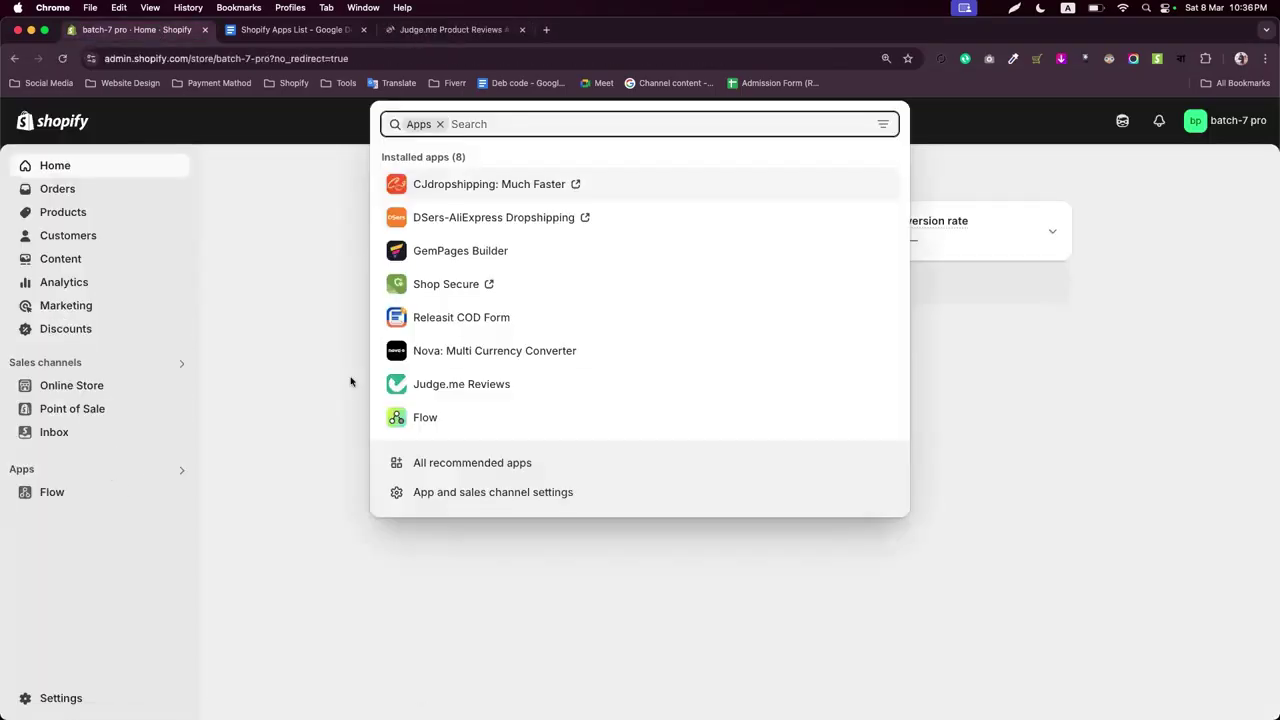
pyautogui.click(491, 467)
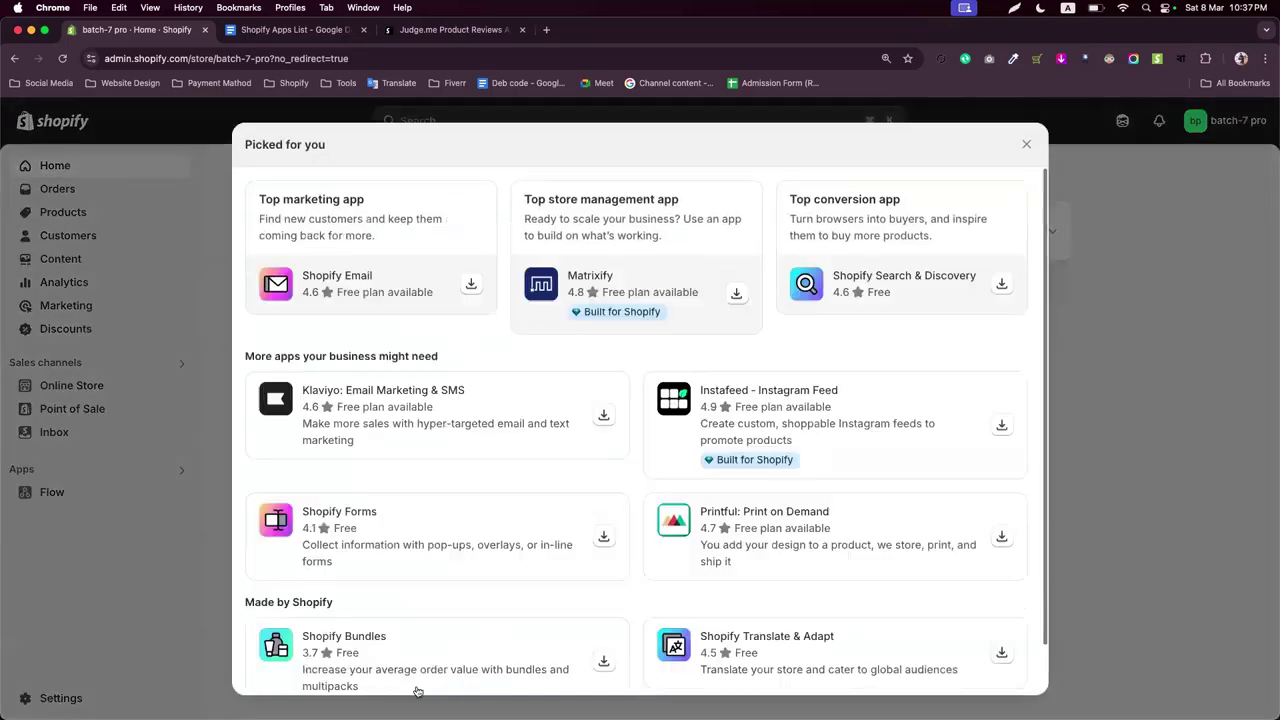
pyautogui.scroll(-2, 390, 510)
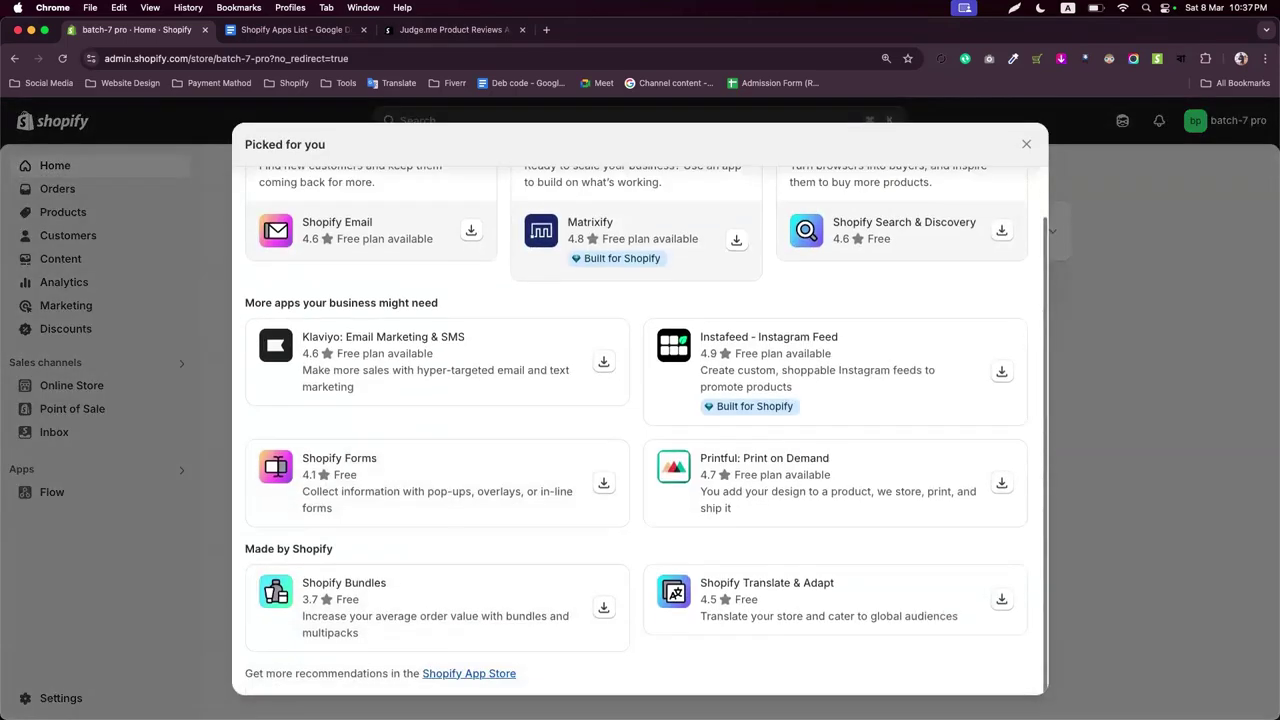
pyautogui.click(468, 675)
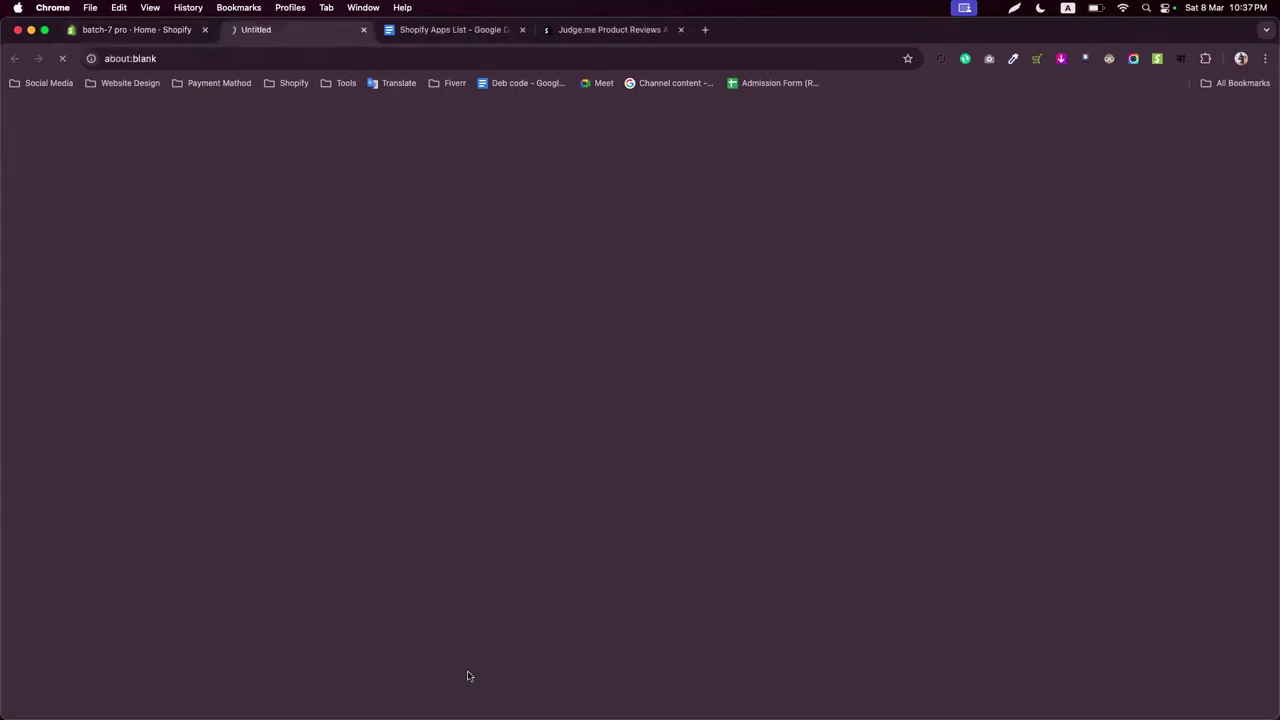
pyautogui.click(572, 29)
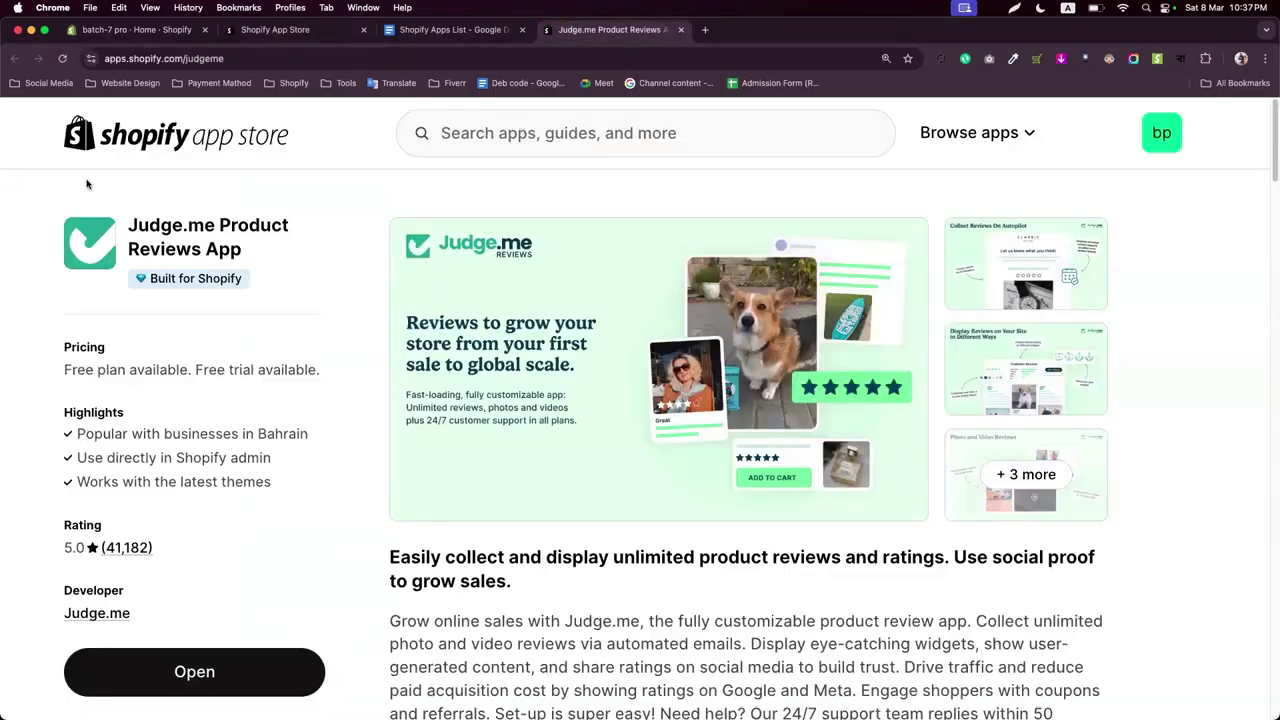
pyautogui.moveTo(131, 225); pyautogui.dragTo(178, 226)
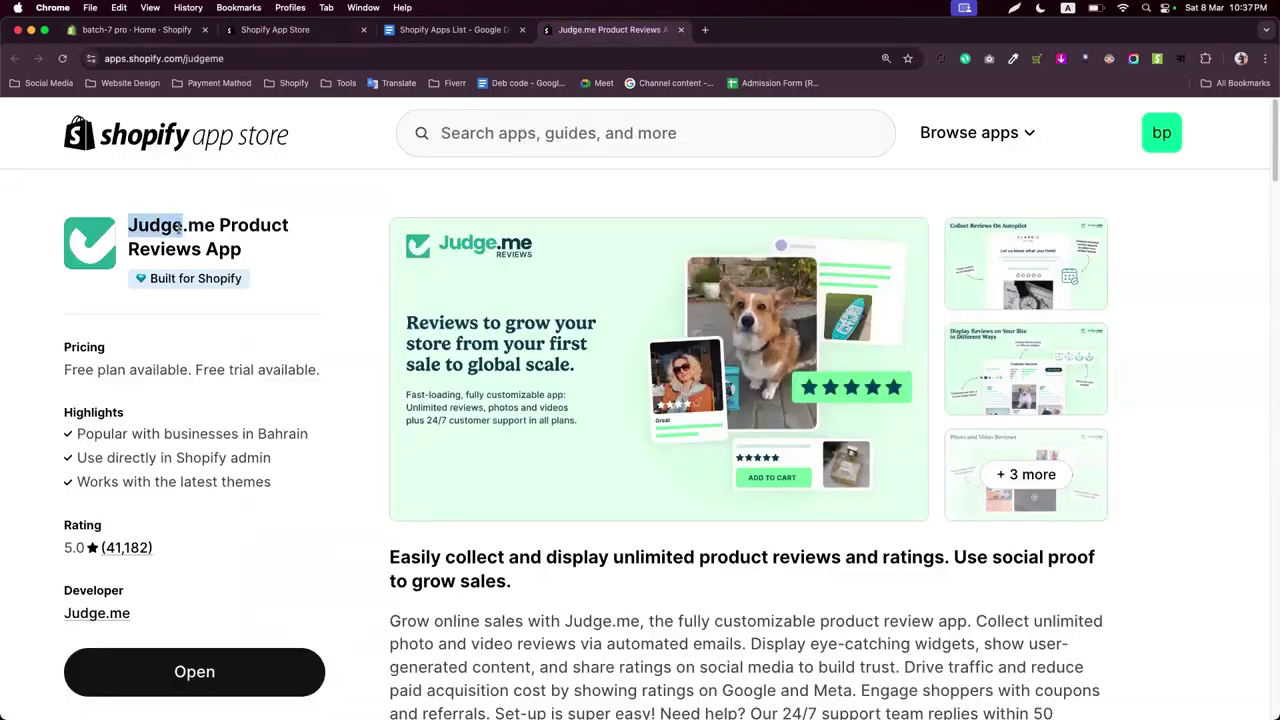
pyautogui.rightClick(170, 224)
pyautogui.click(534, 106)
pyautogui.click(518, 119)
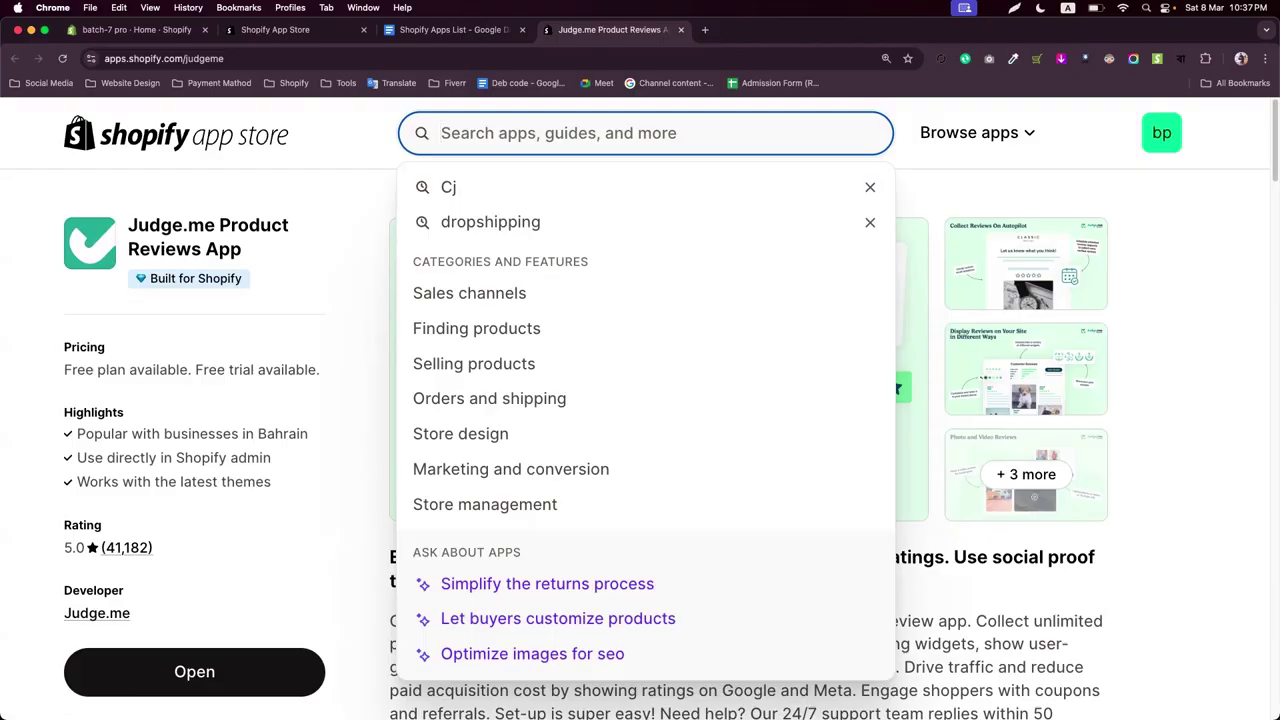
pyautogui.hotkey('ctrl', 'space')
pyautogui.write('Judge')
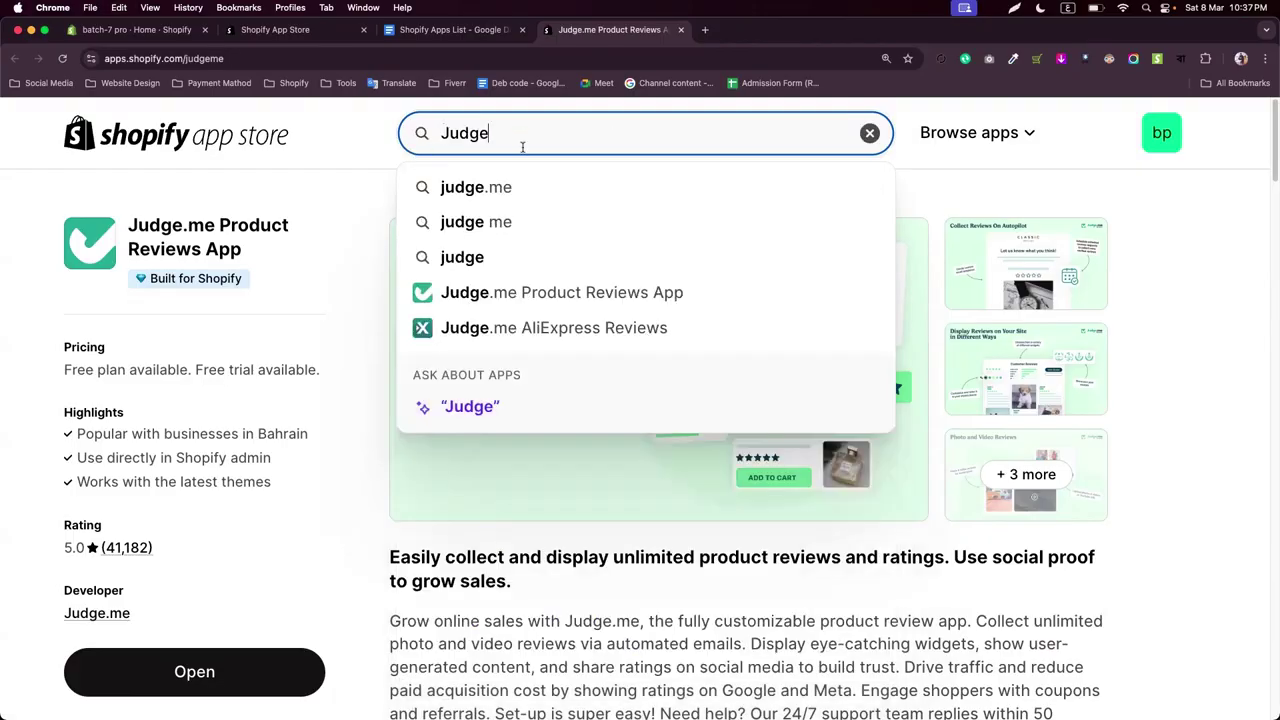
pyautogui.click(512, 188)
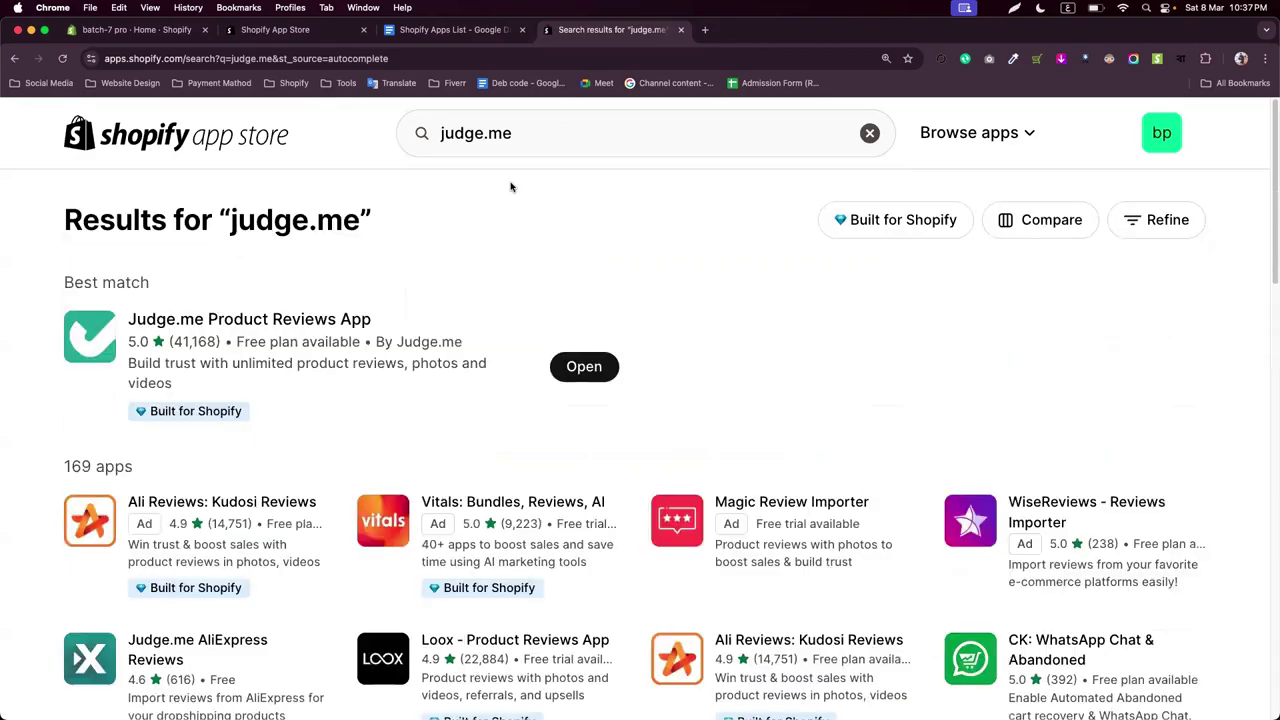
pyautogui.scroll(-1, 406, 306)
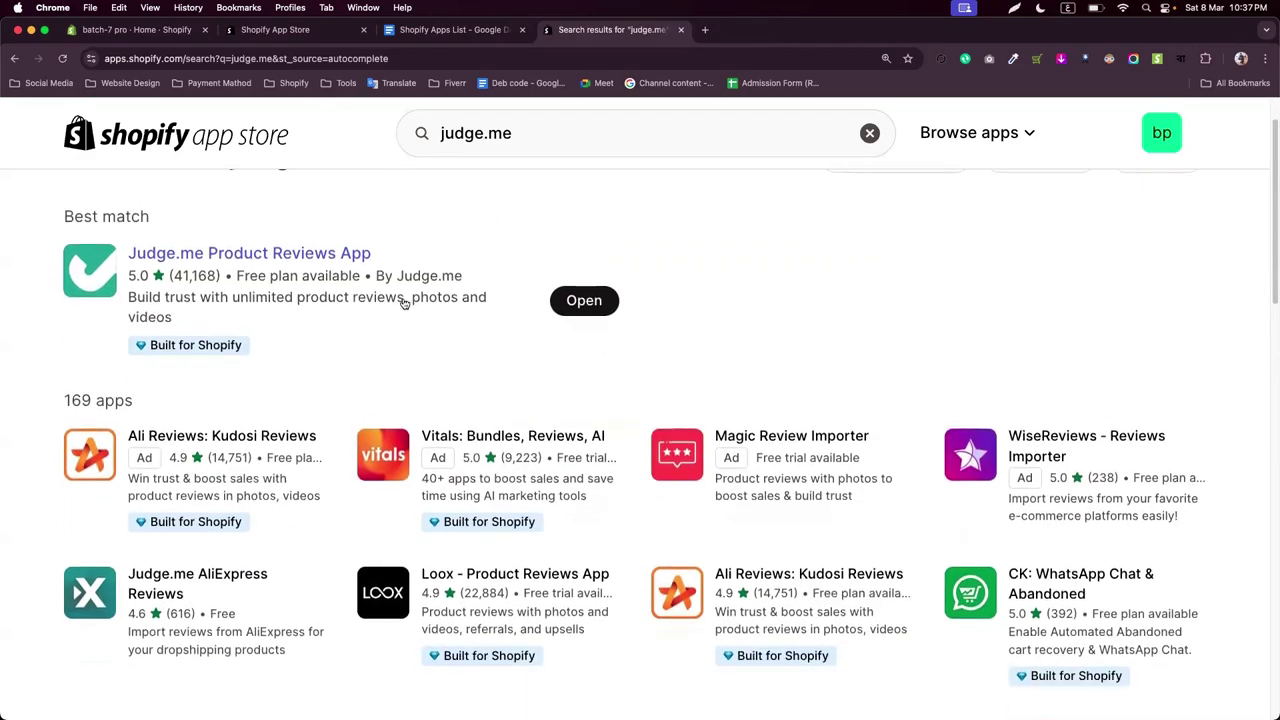
pyautogui.click(204, 254)
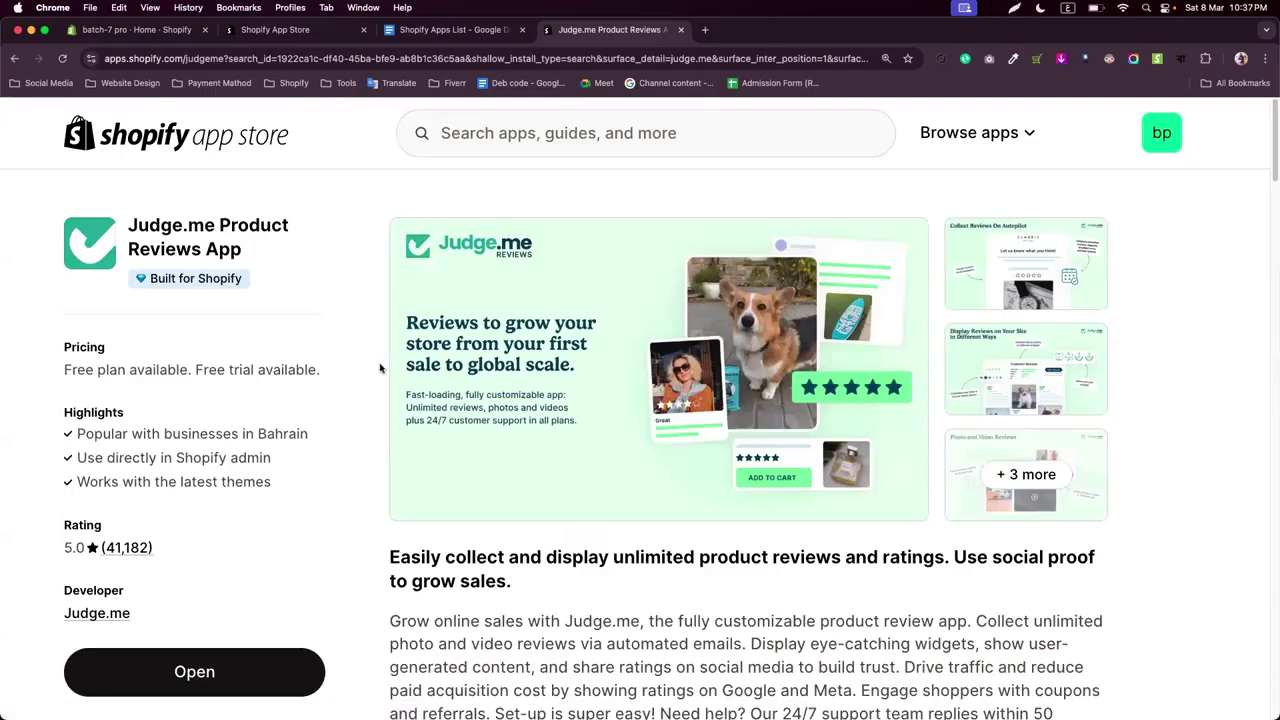
pyautogui.scroll(-15, 337, 457)
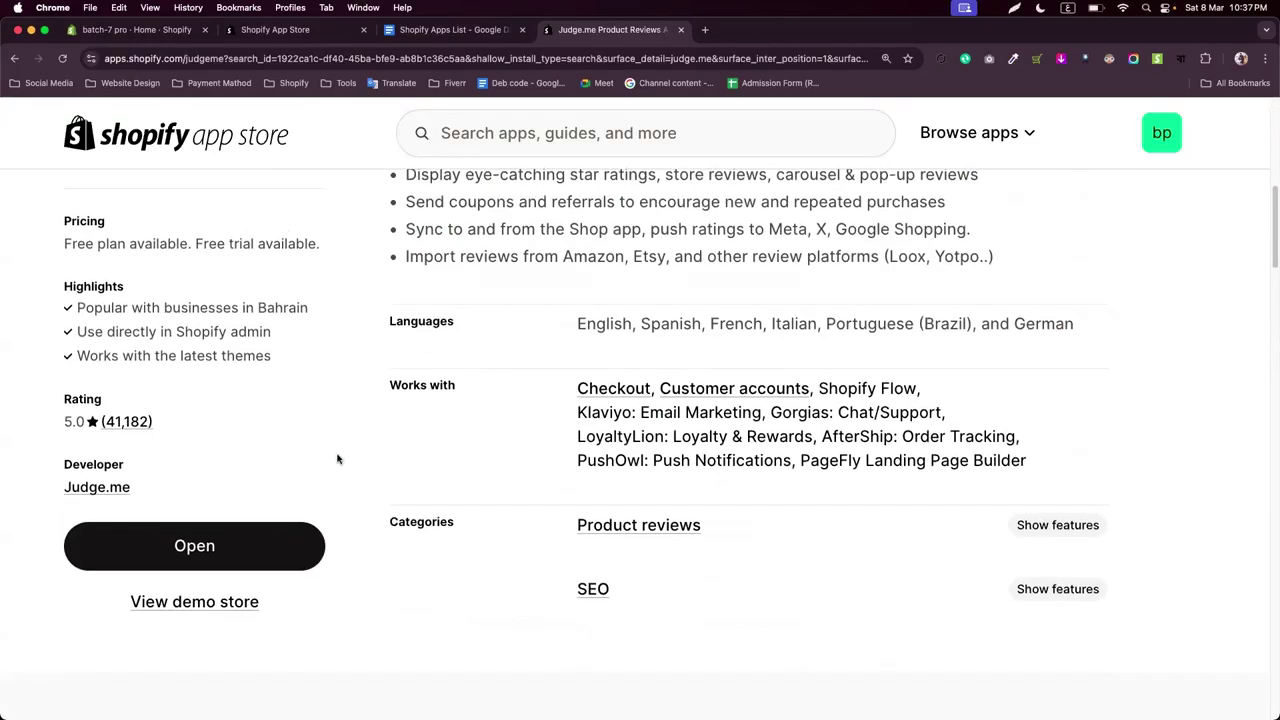
pyautogui.scroll(5, 317, 423)
pyautogui.moveTo(87, 321); pyautogui.dragTo(128, 328)
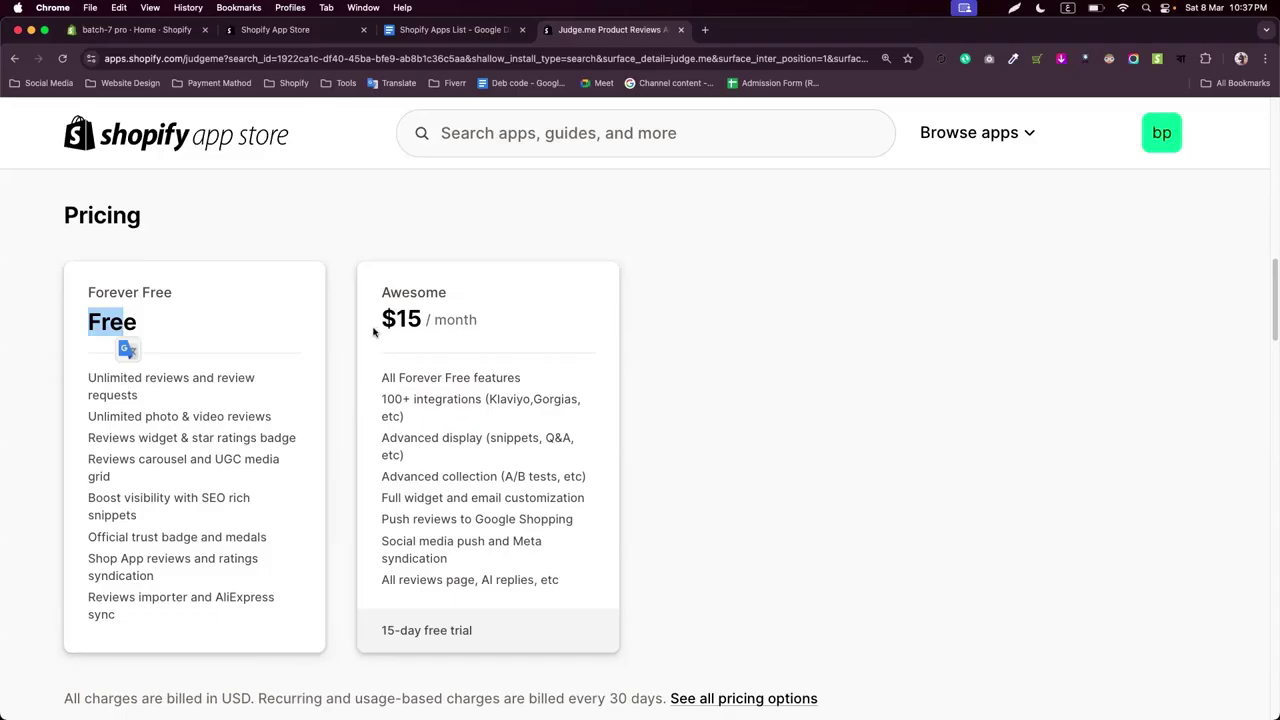
pyautogui.scroll(-1, 171, 457)
pyautogui.scroll(5, 210, 440)
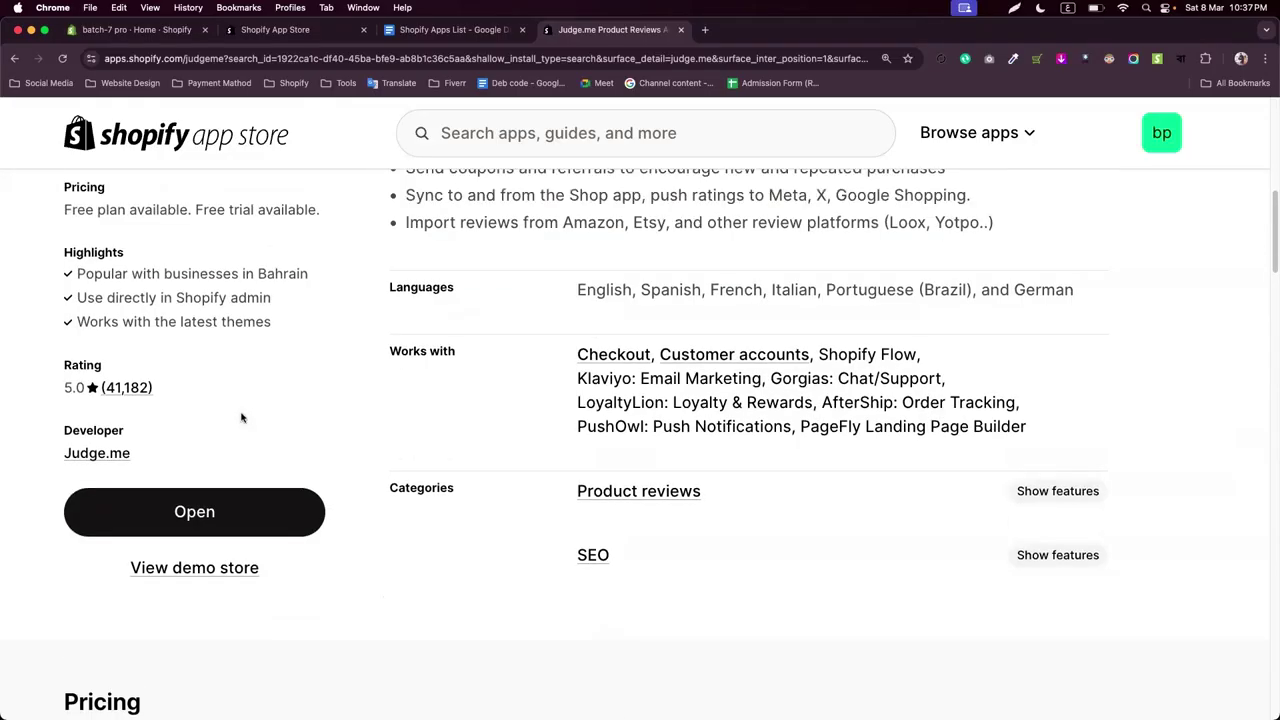
pyautogui.scroll(3, 241, 417)
pyautogui.scroll(4, 244, 397)
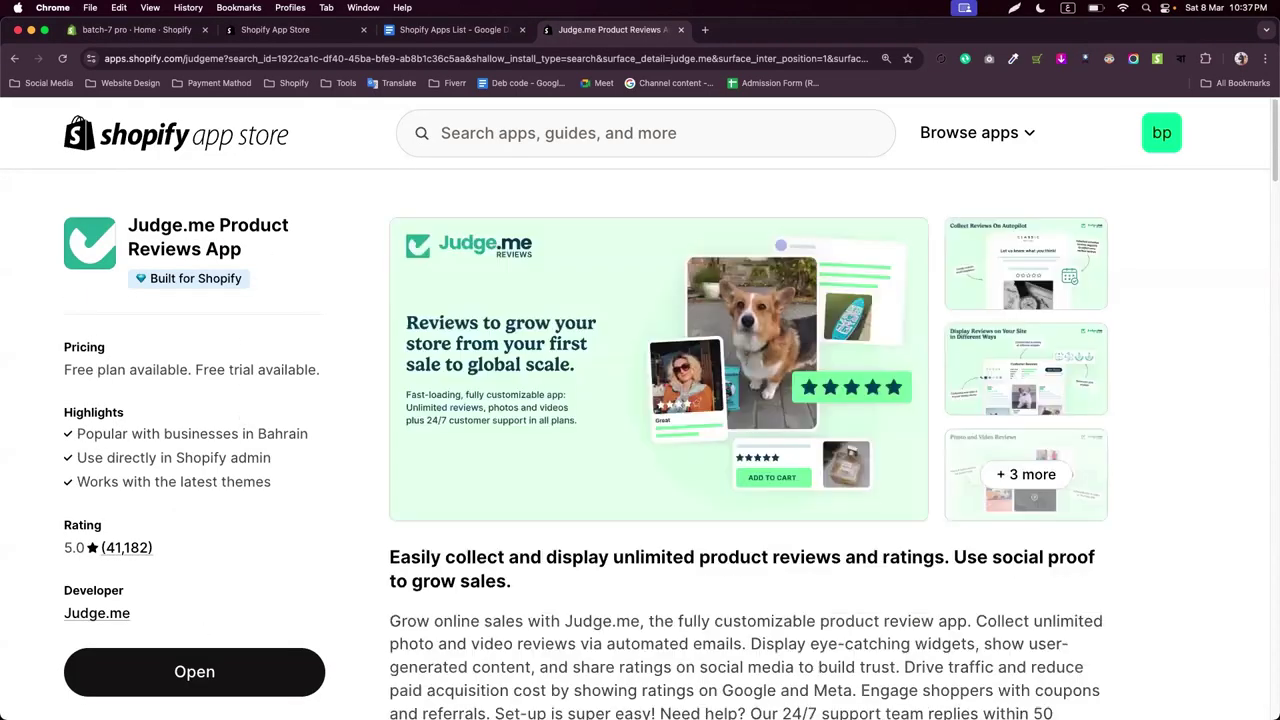
# Uninstall Judge.me Reviews through Settings > Apps and sales channels and confirm the removal.
pyautogui.click(207, 684)
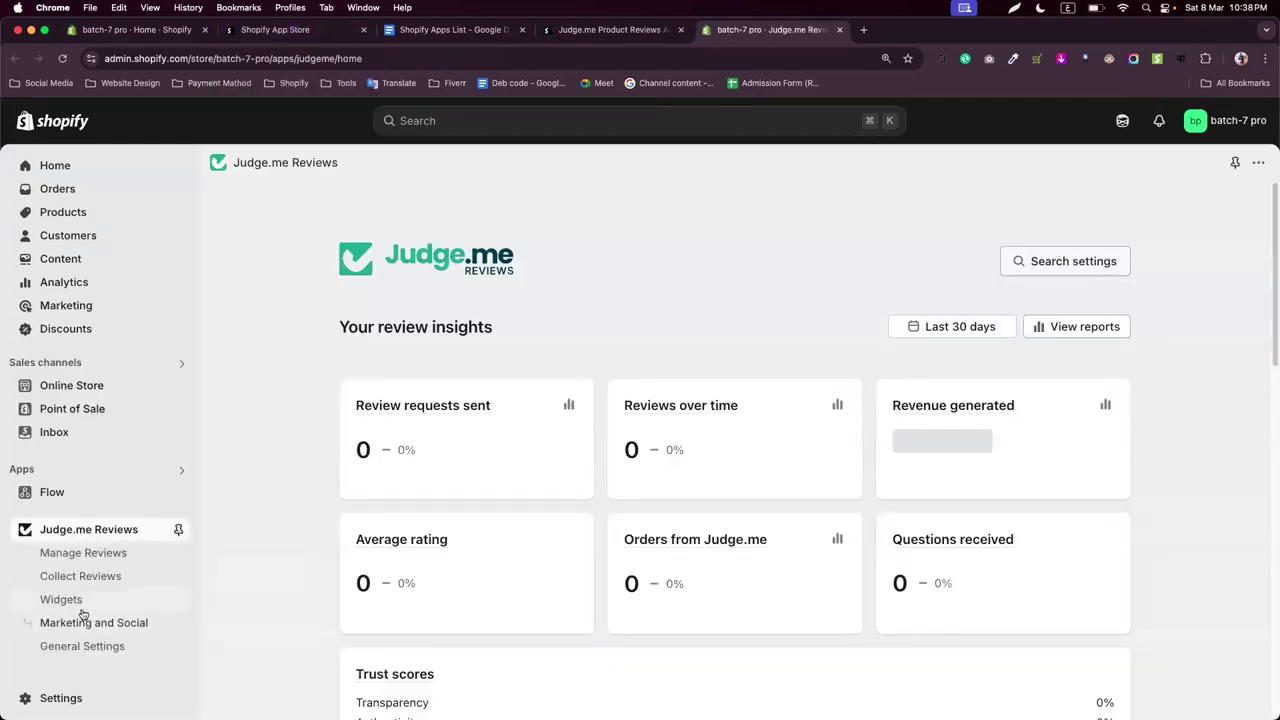
pyautogui.click(86, 699)
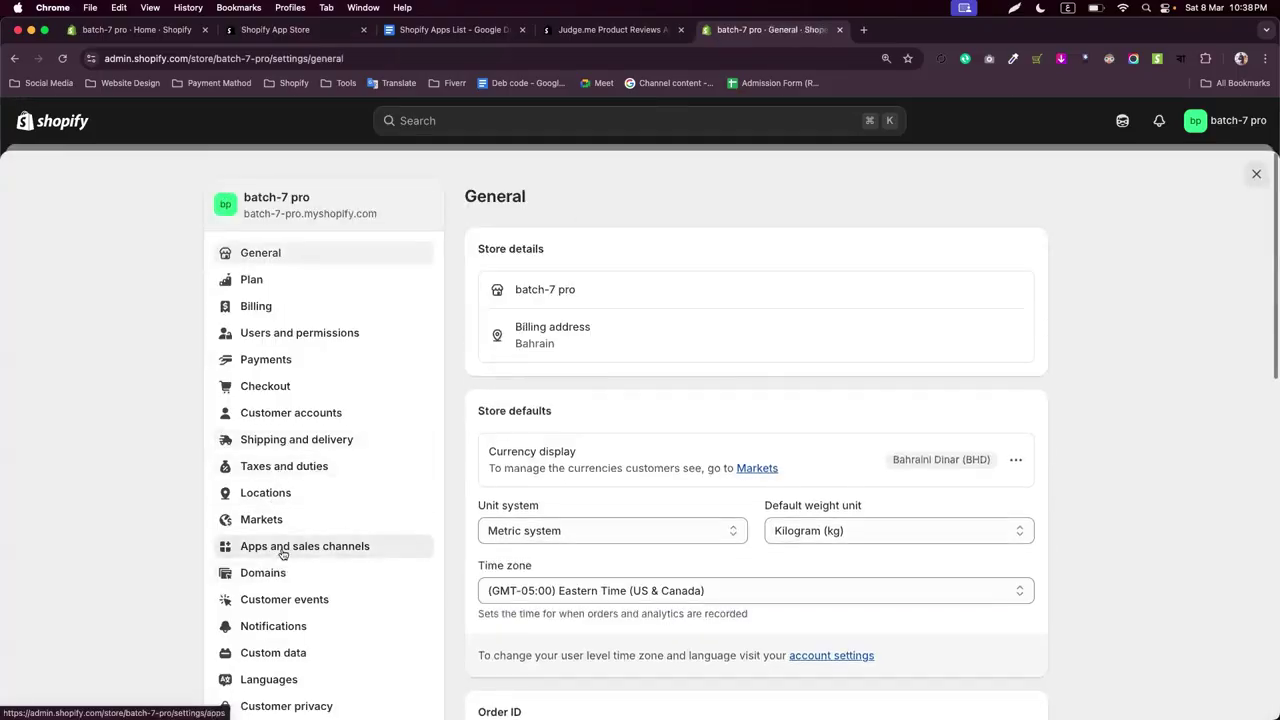
pyautogui.click(281, 546)
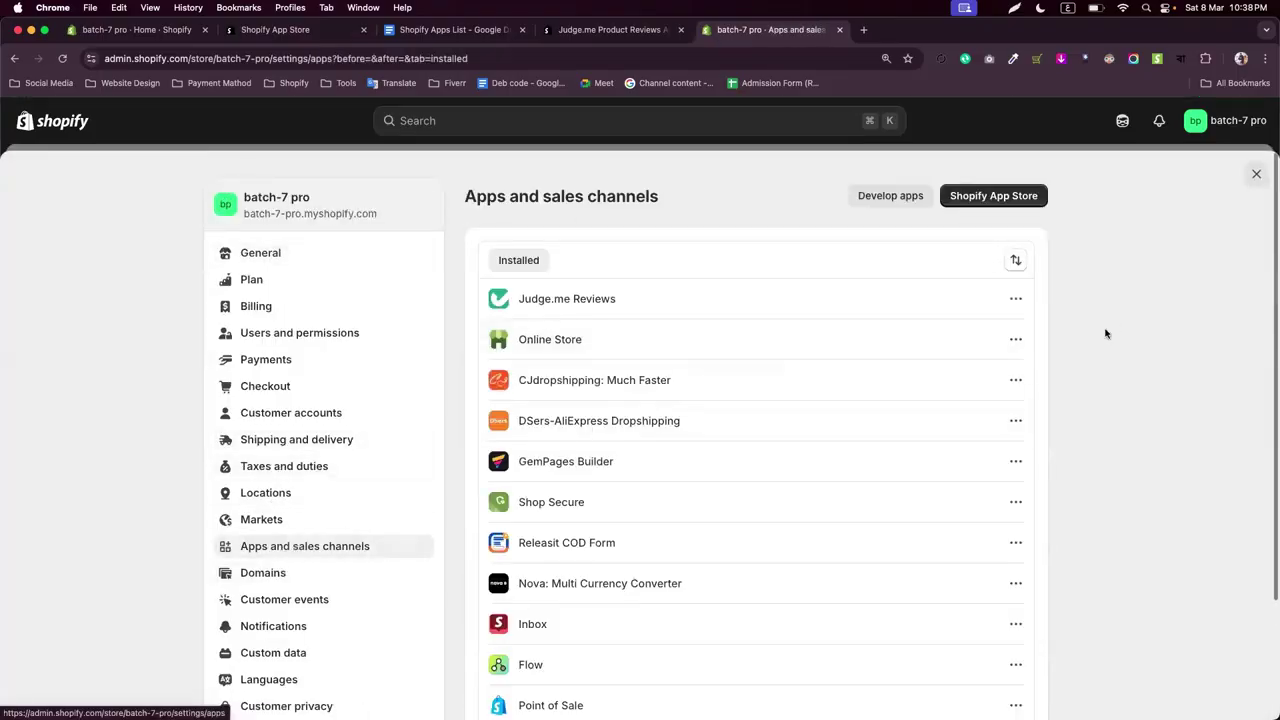
pyautogui.click(1015, 298)
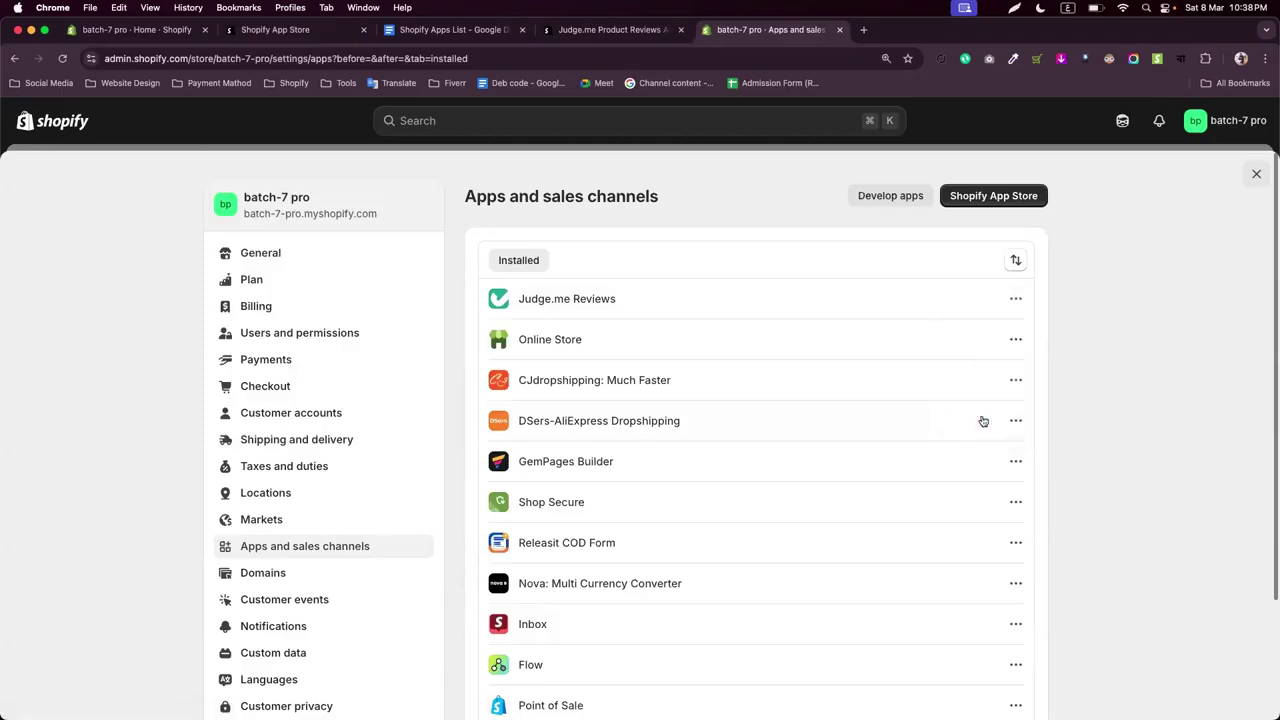
pyautogui.click(978, 417)
pyautogui.click(849, 503)
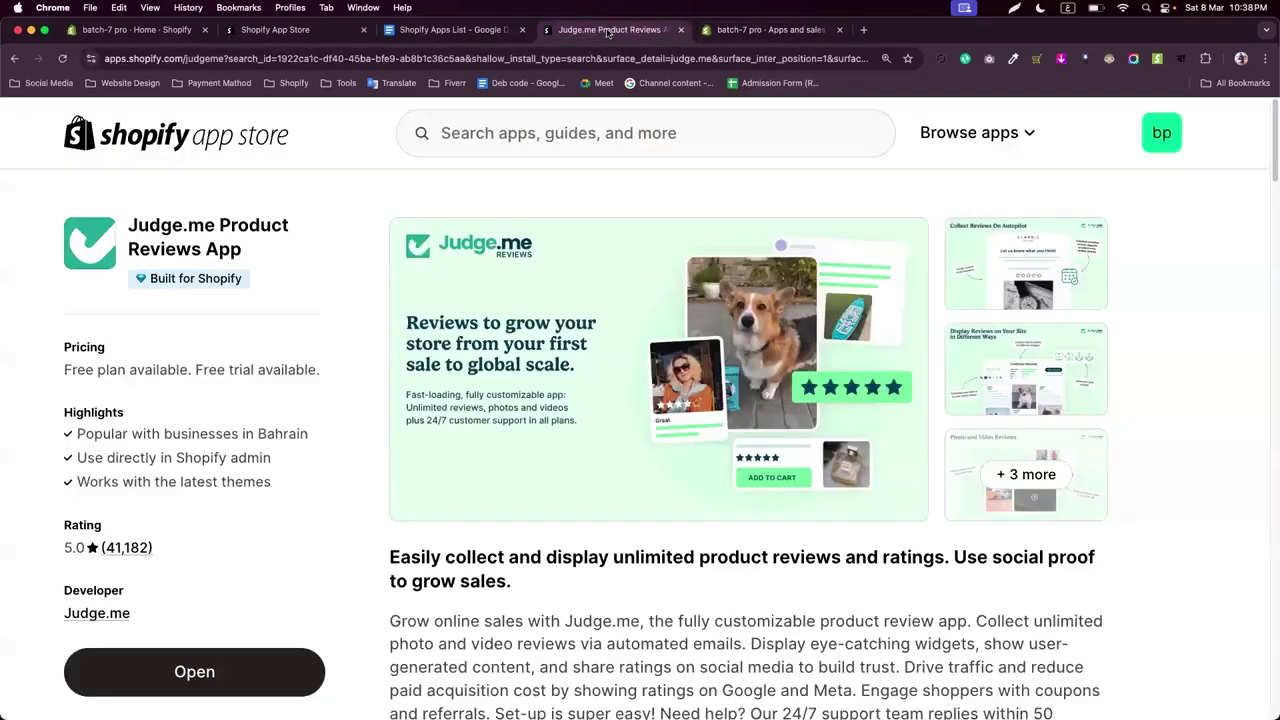
pyautogui.click(610, 29)
# Reload the Judge.me listing, install the app and approve its permissions.
pyautogui.click(62, 59)
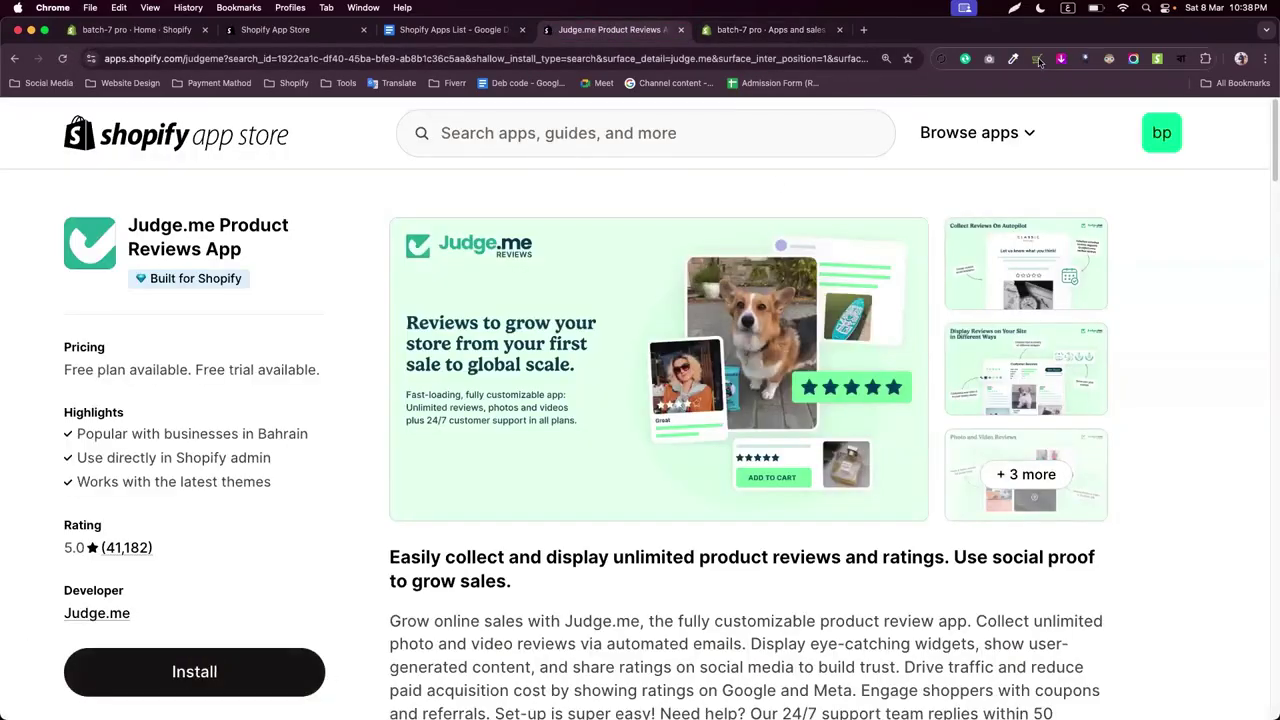
pyautogui.click(199, 683)
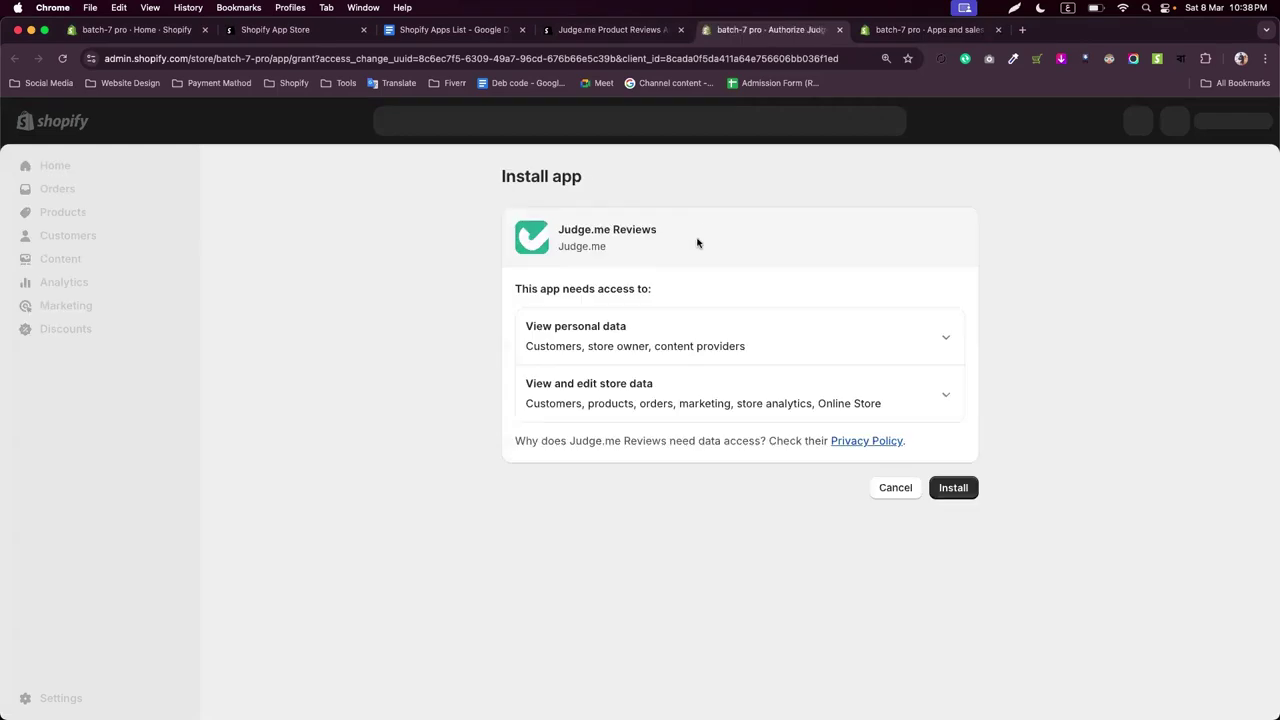
pyautogui.click(954, 494)
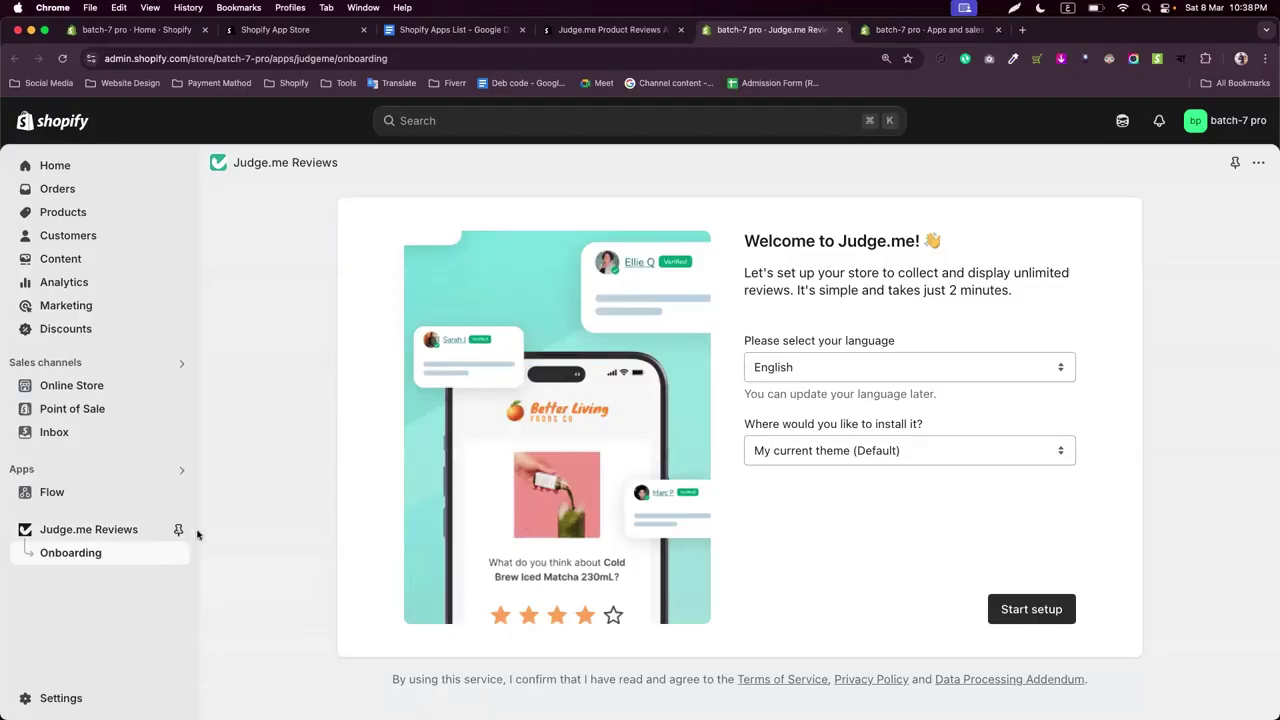
# Look over Judge.me's theme options and check the live theme under Online Store > Themes.
pyautogui.click(826, 452)
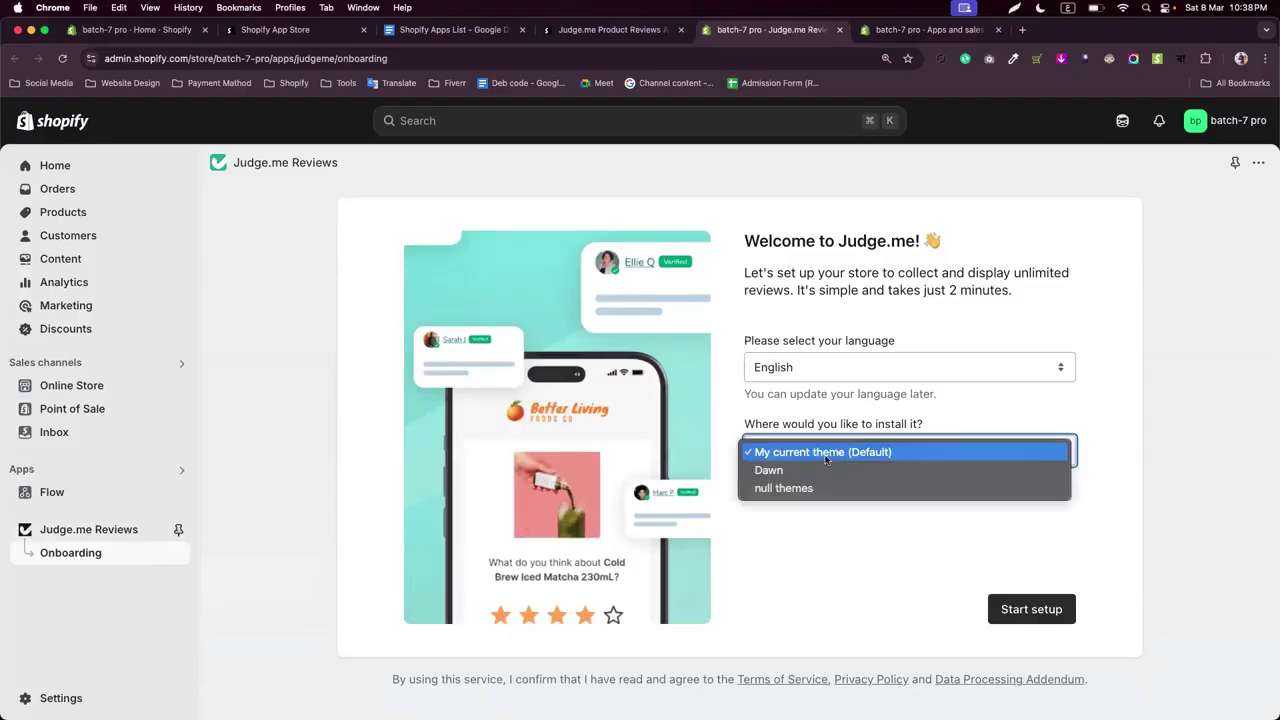
pyautogui.click(804, 531)
pyautogui.click(804, 460)
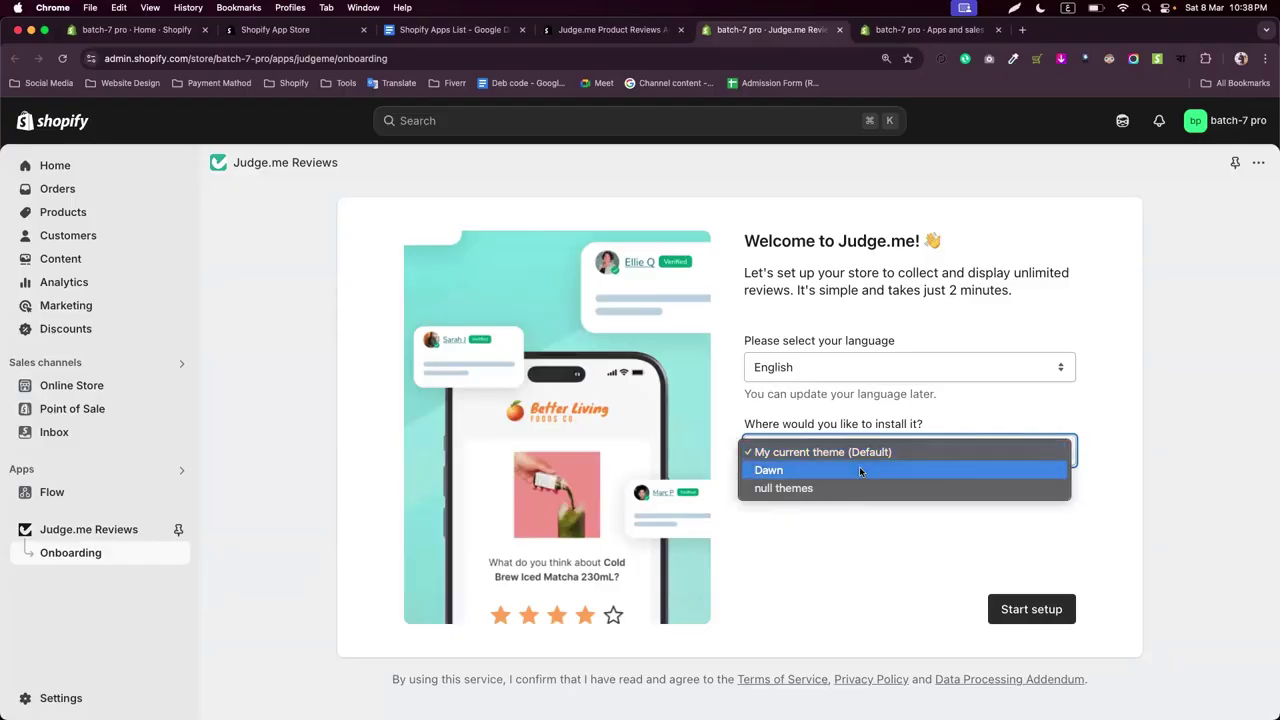
pyautogui.click(178, 32)
pyautogui.click(178, 32)
pyautogui.click(91, 390)
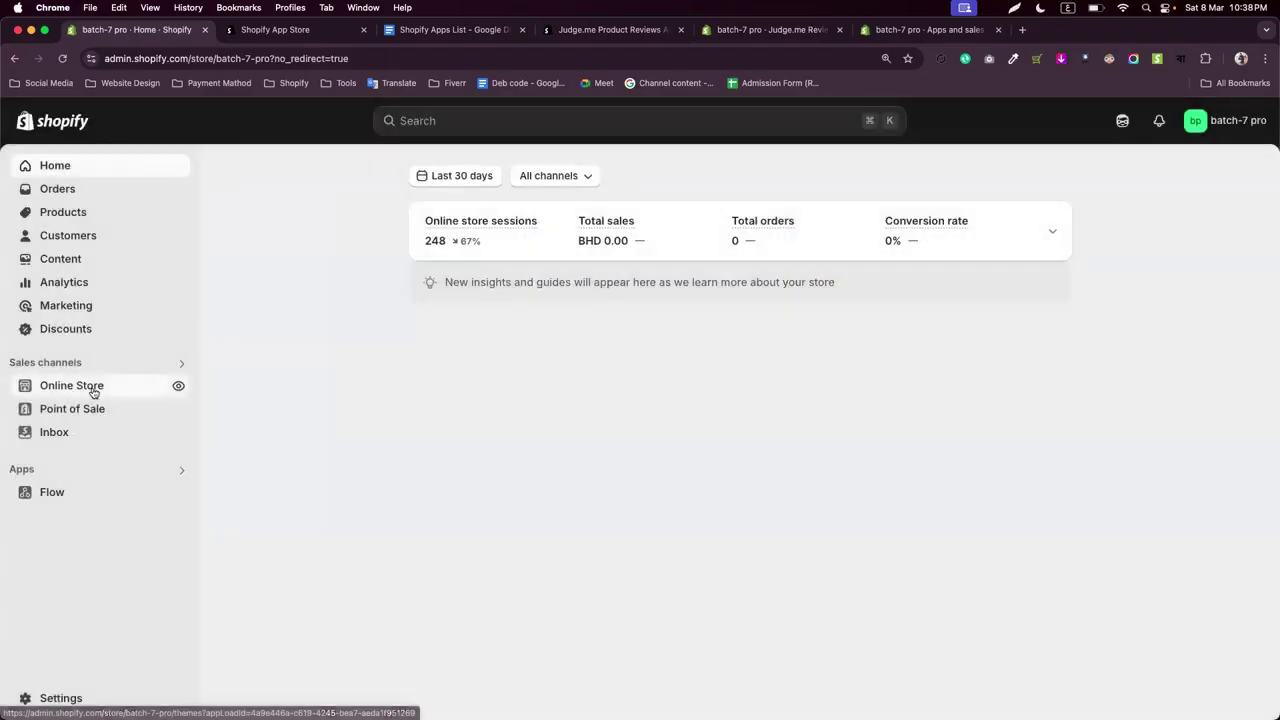
pyautogui.click(91, 390)
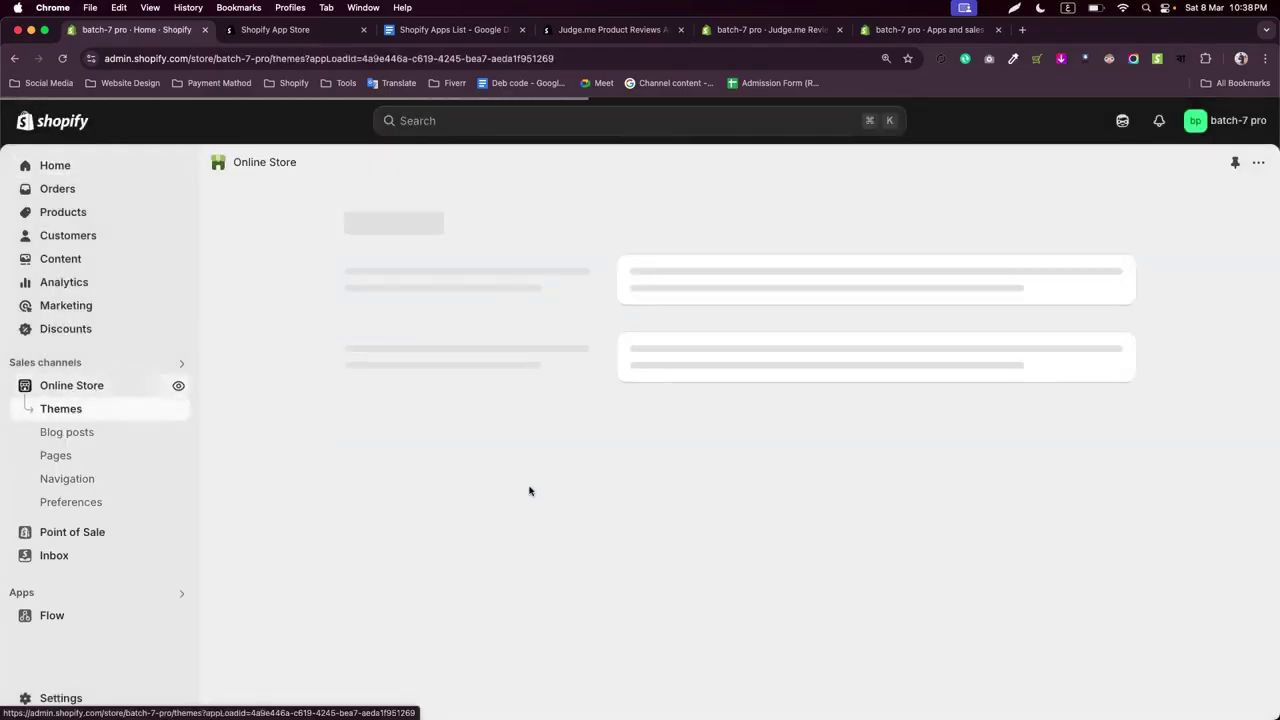
pyautogui.scroll(-3, 507, 520)
pyautogui.scroll(-4, 505, 541)
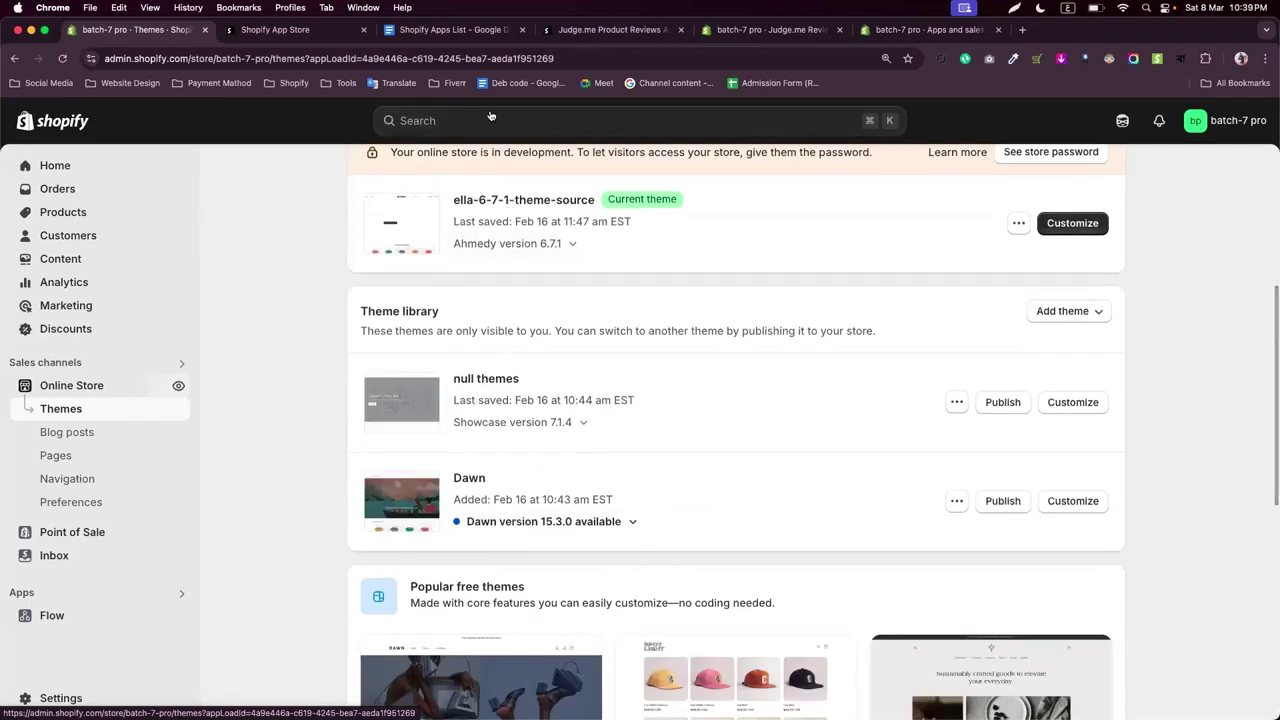
pyautogui.click(910, 36)
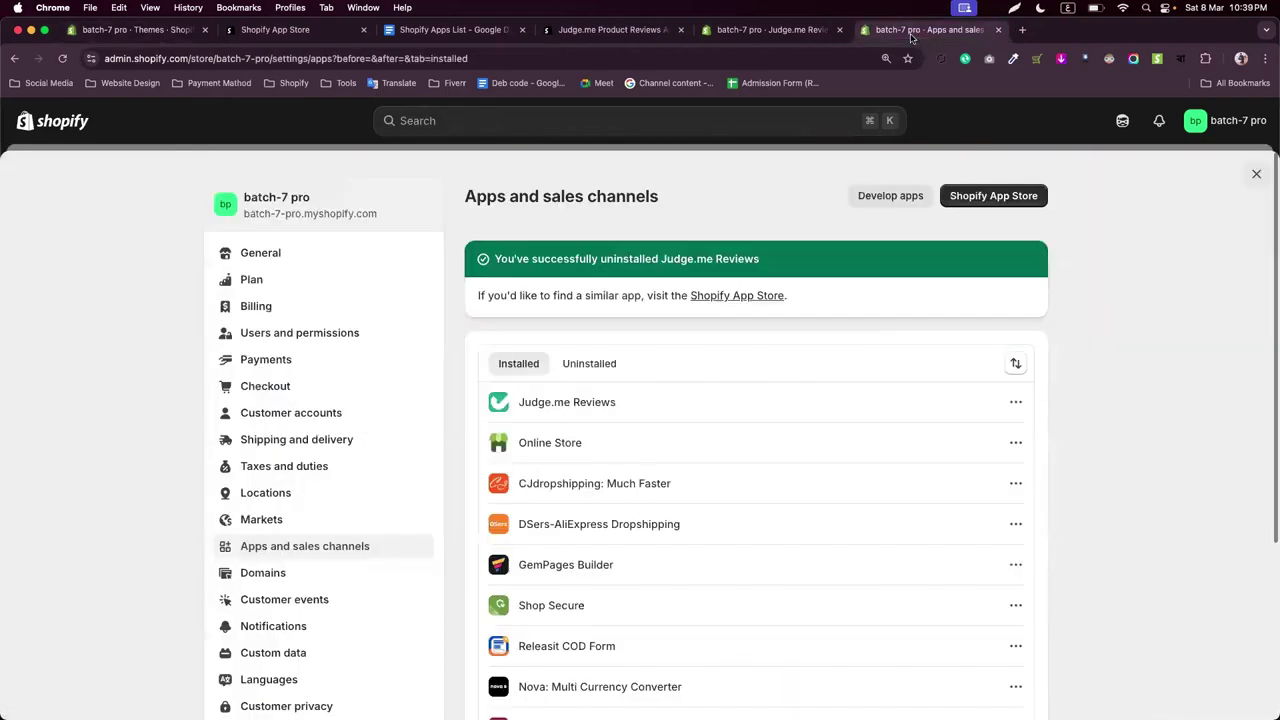
pyautogui.click(767, 40)
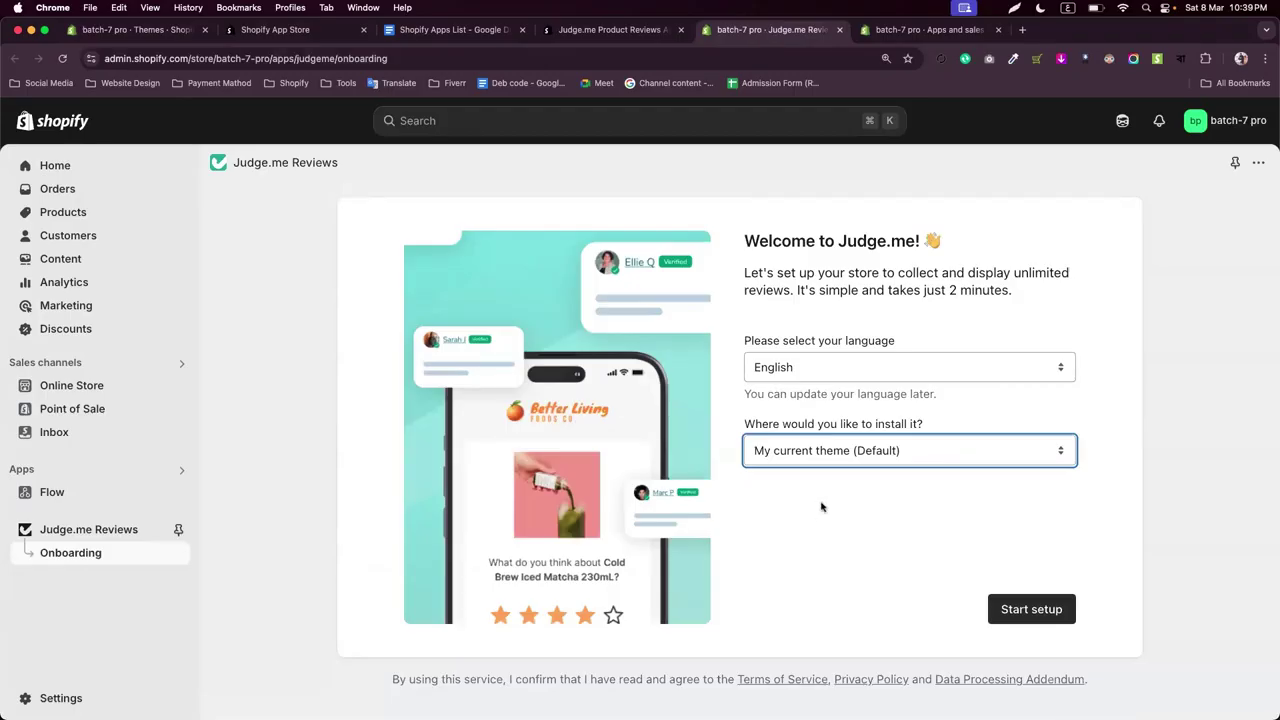
# Keep 'My current theme (Default)' as Judge.me's install location.
pyautogui.click(810, 454)
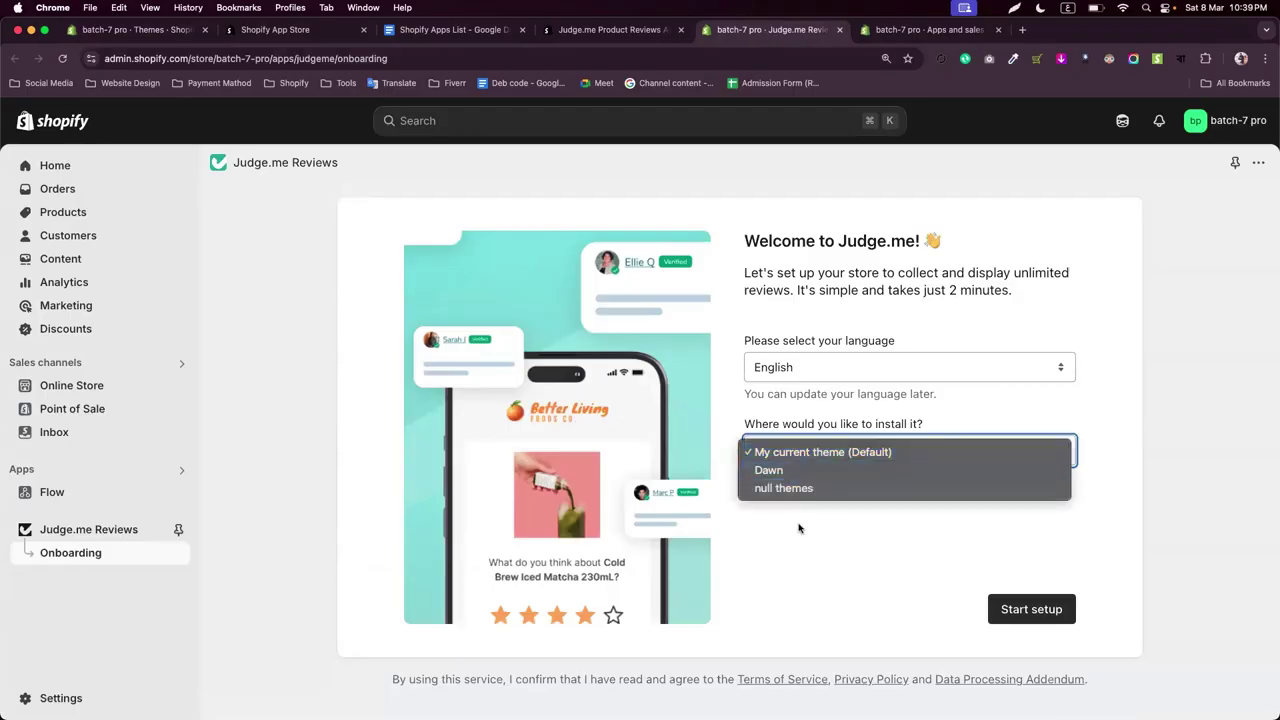
pyautogui.click(798, 528)
pyautogui.click(803, 455)
pyautogui.click(889, 600)
# Start setup, enable and save the Judge.me app embed, then continue to Install widgets.
pyautogui.click(1033, 622)
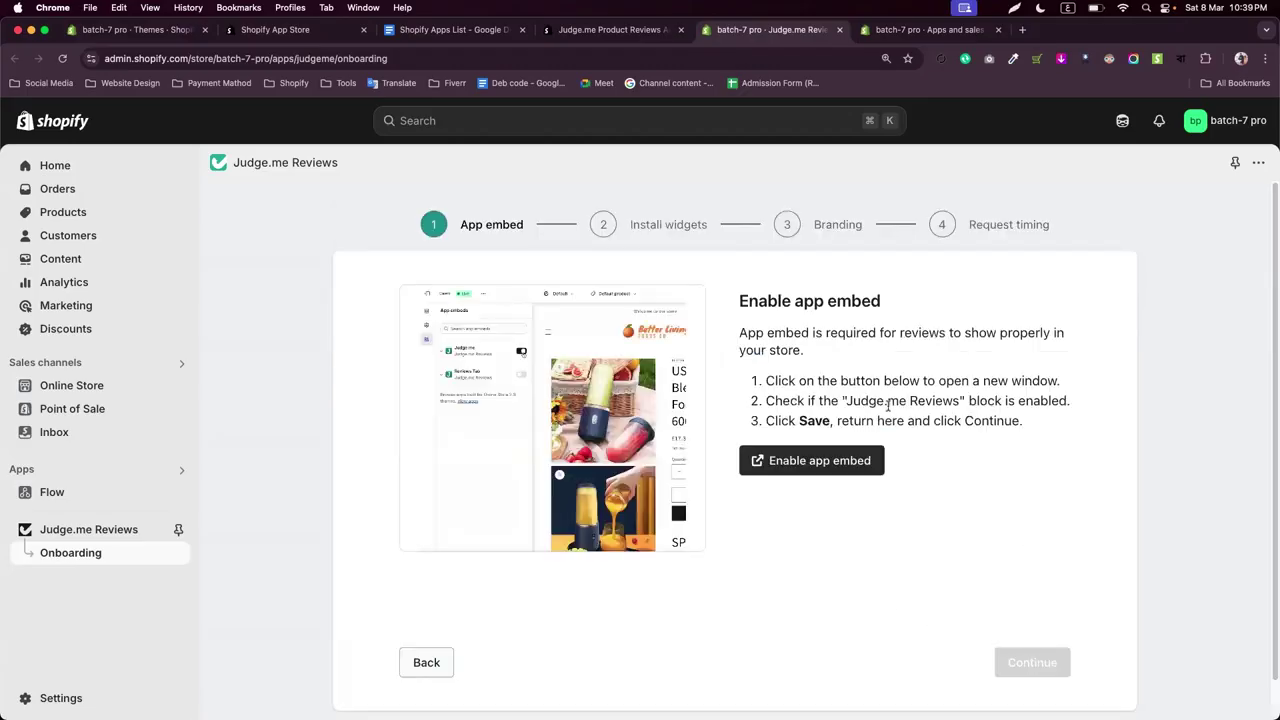
pyautogui.click(800, 462)
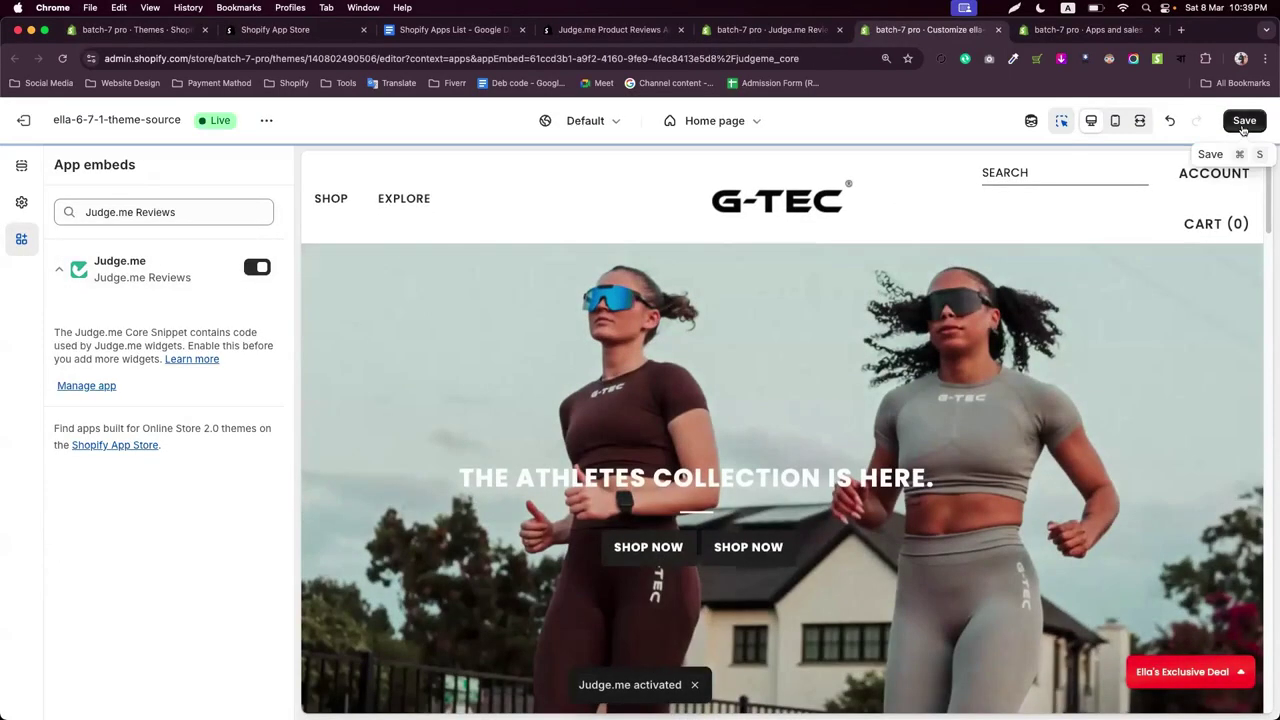
pyautogui.click(1230, 128)
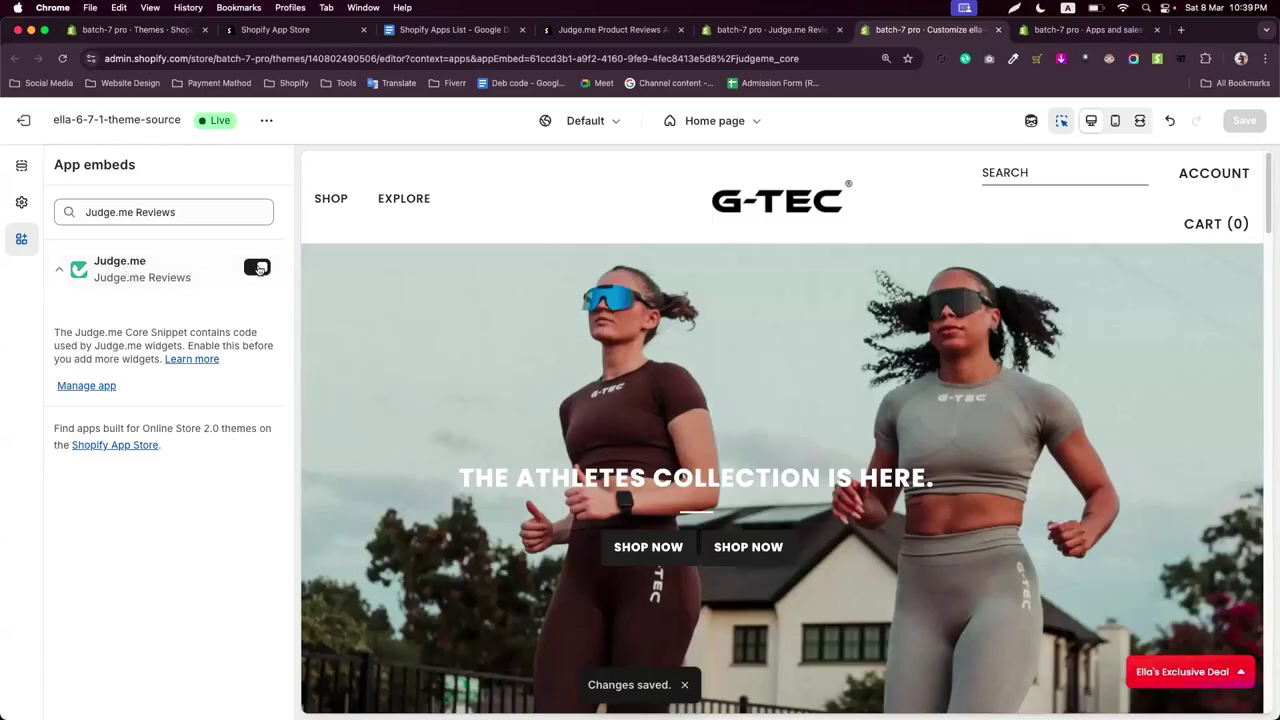
pyautogui.click(588, 37)
pyautogui.click(770, 30)
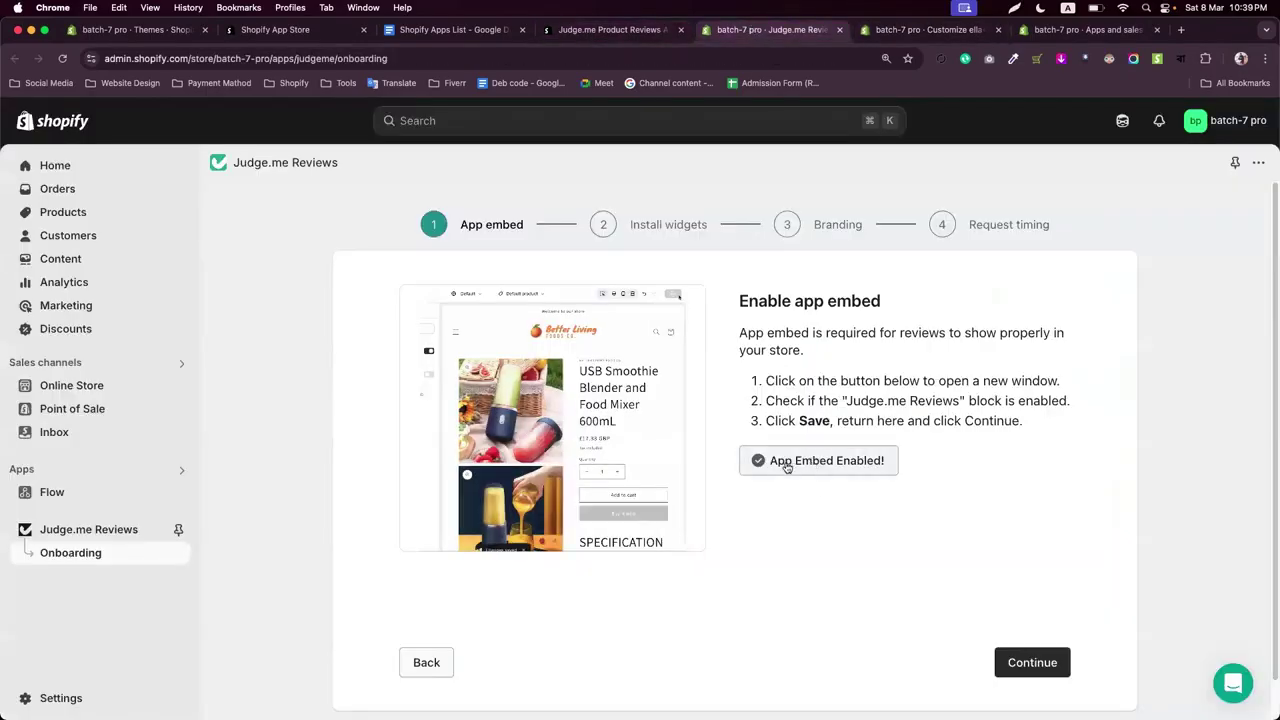
pyautogui.click(1028, 668)
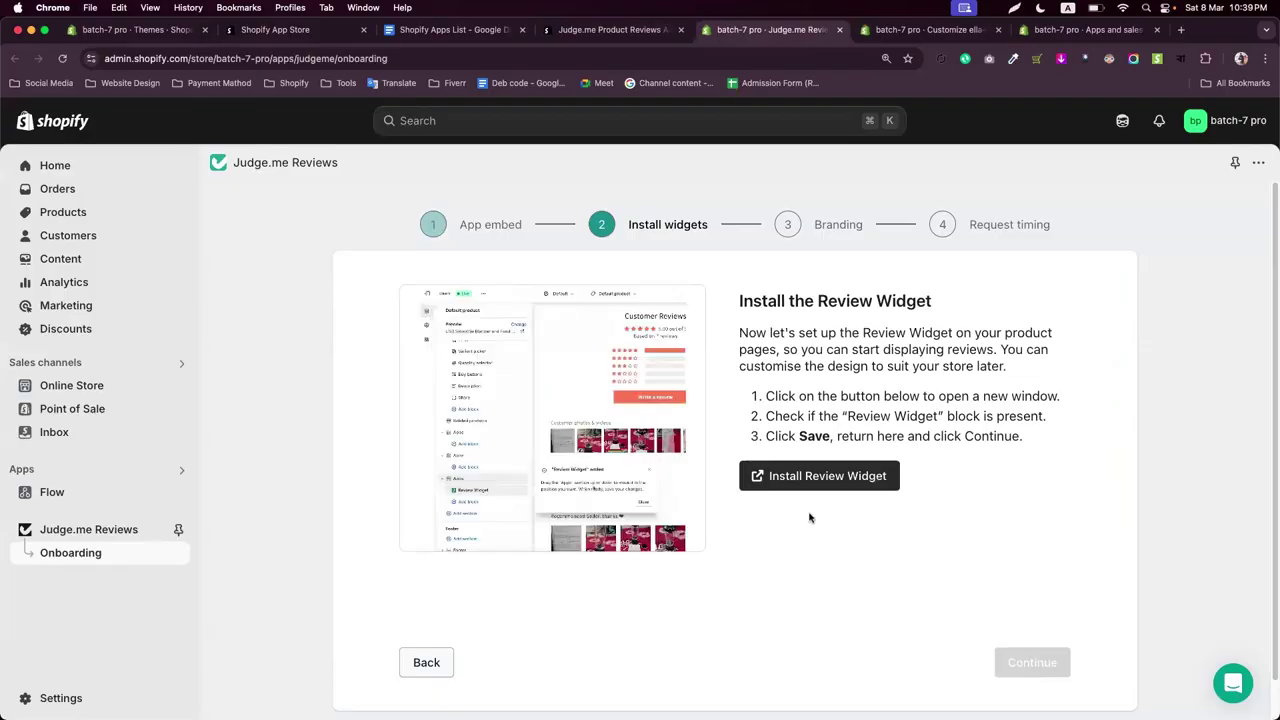
# Try installing the Judge.me review widget in the theme editor and check the onboarding step.
pyautogui.click(813, 482)
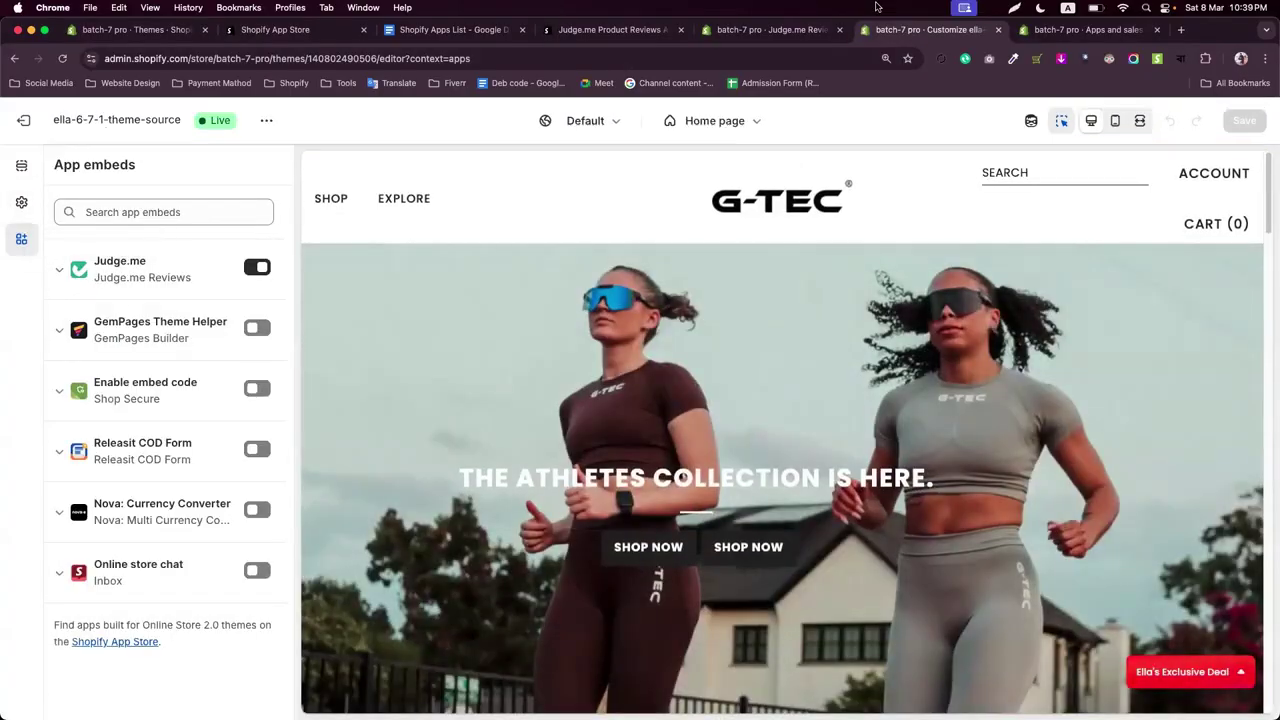
pyautogui.click(770, 29)
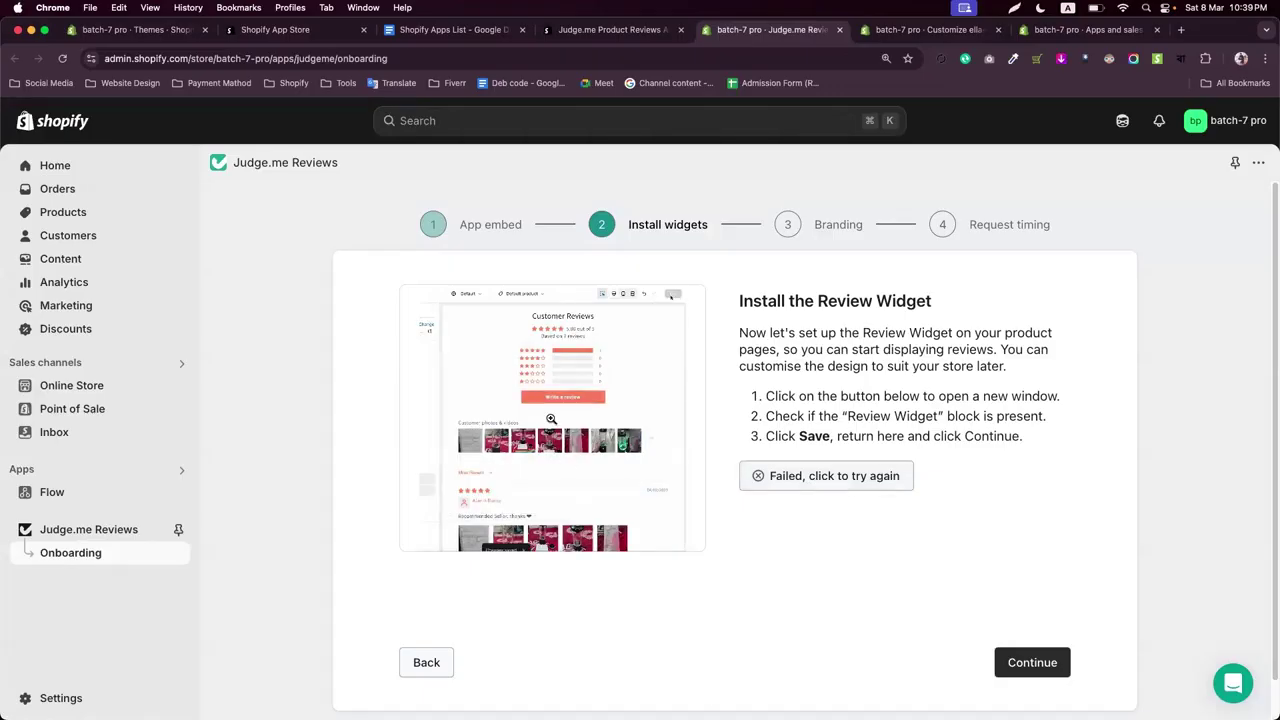
pyautogui.click(925, 29)
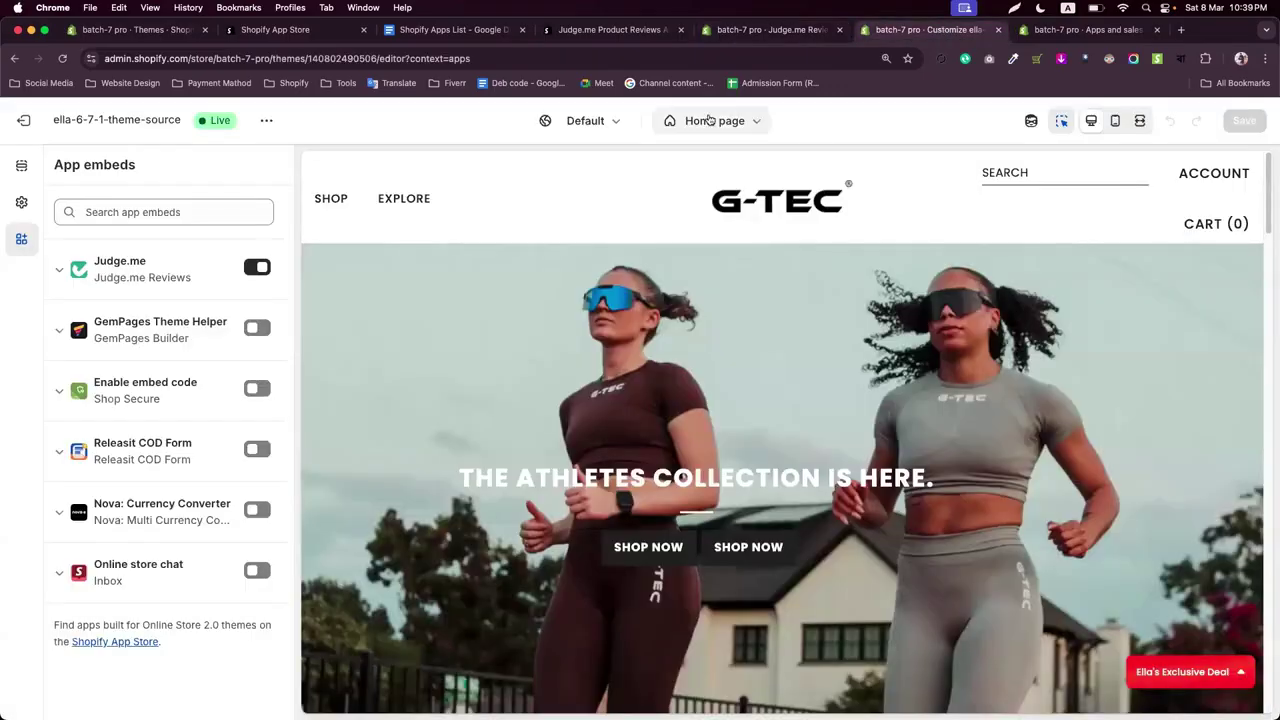
# Browse the Products templates in the editor's page picker, then exit to the Themes page.
pyautogui.click(709, 120)
pyautogui.click(652, 220)
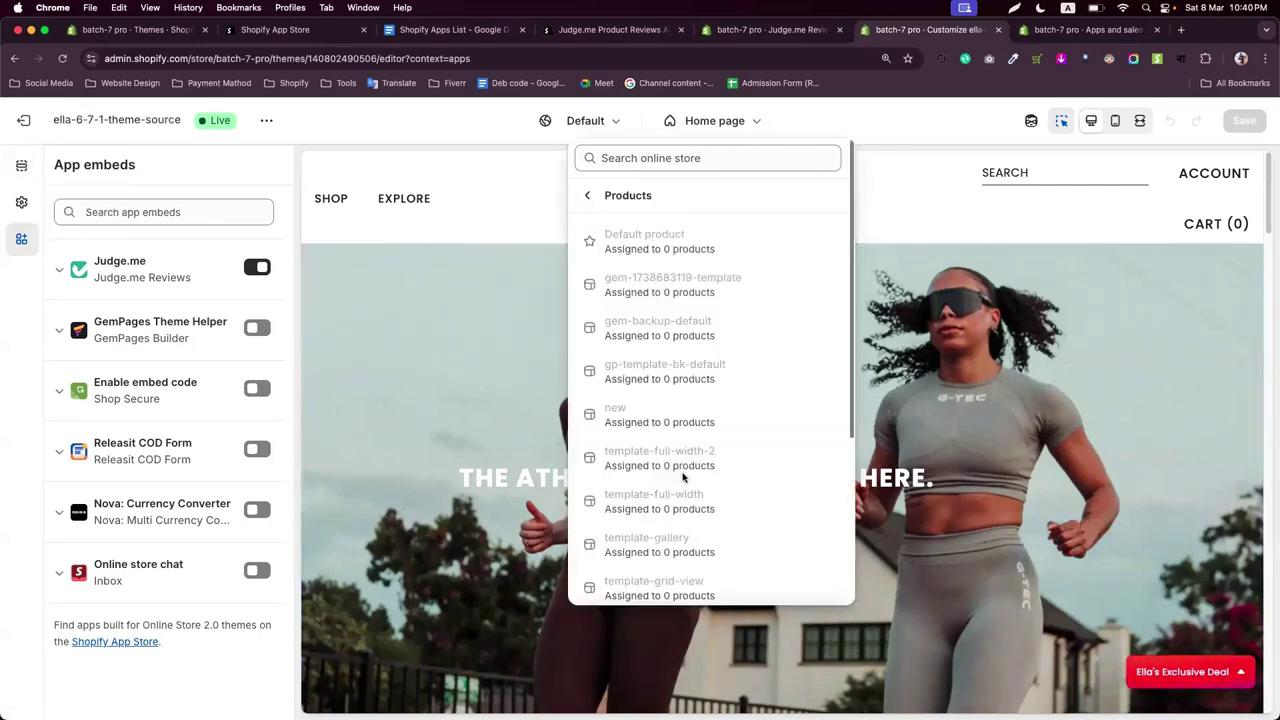
pyautogui.scroll(-5, 690, 500)
pyautogui.scroll(5, 705, 551)
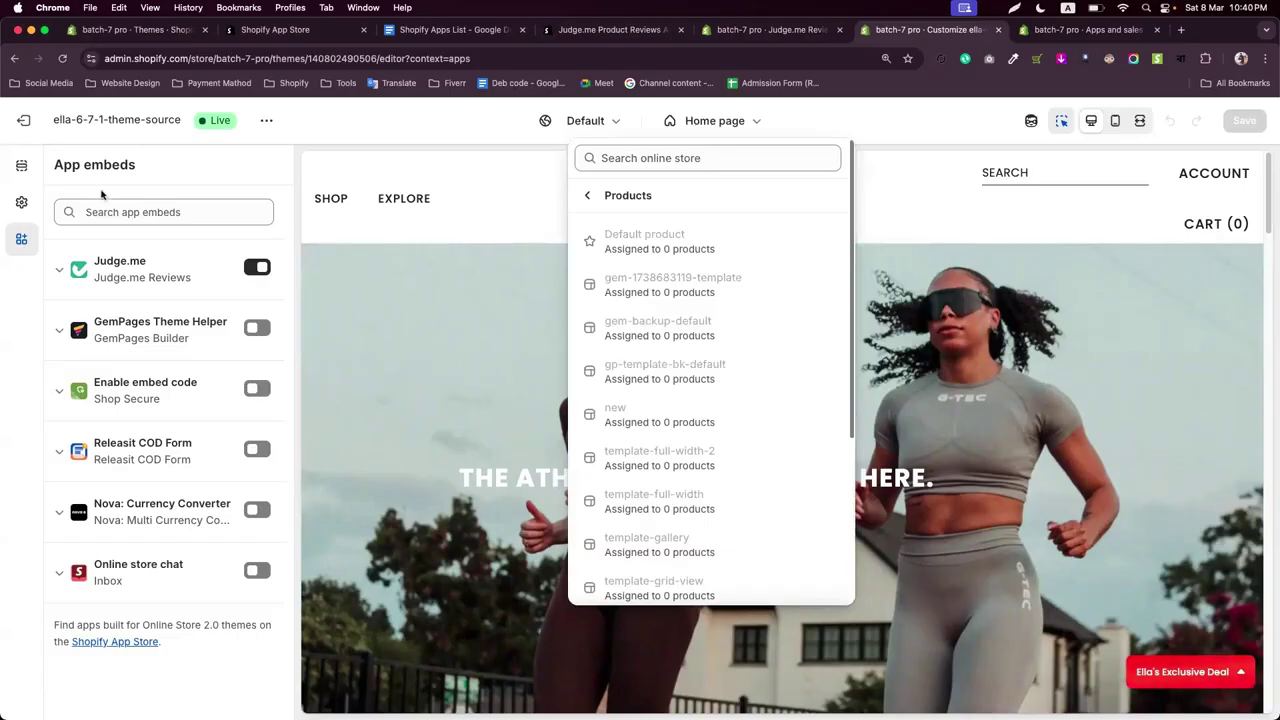
pyautogui.click(24, 120)
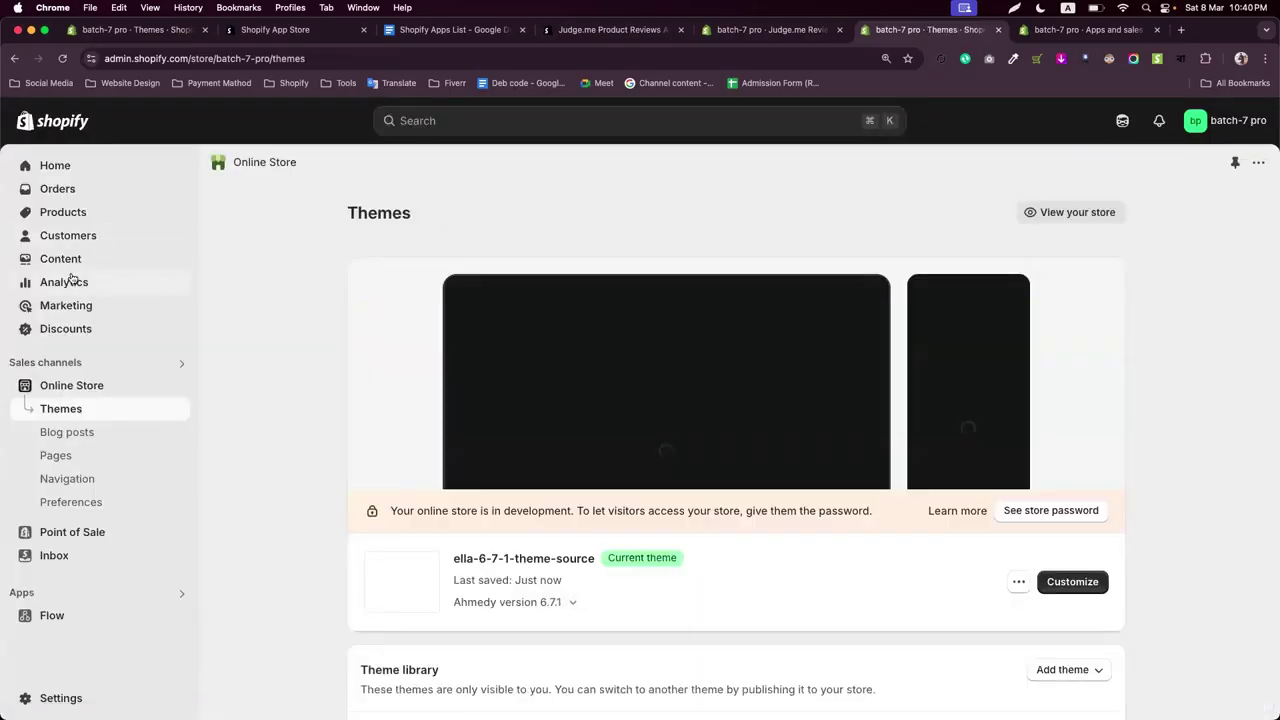
# Publish the 4In1 Electric Vegetable Cutter to the Online Store channel and save it.
pyautogui.click(76, 214)
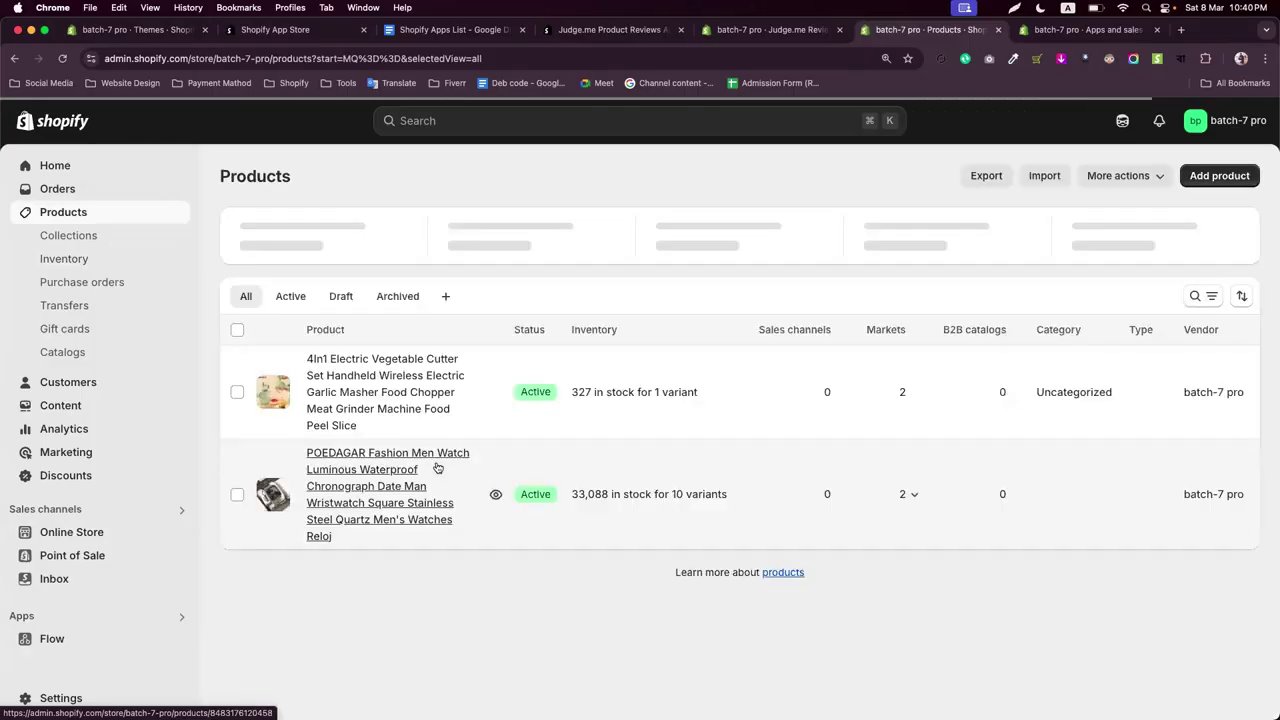
pyautogui.click(350, 389)
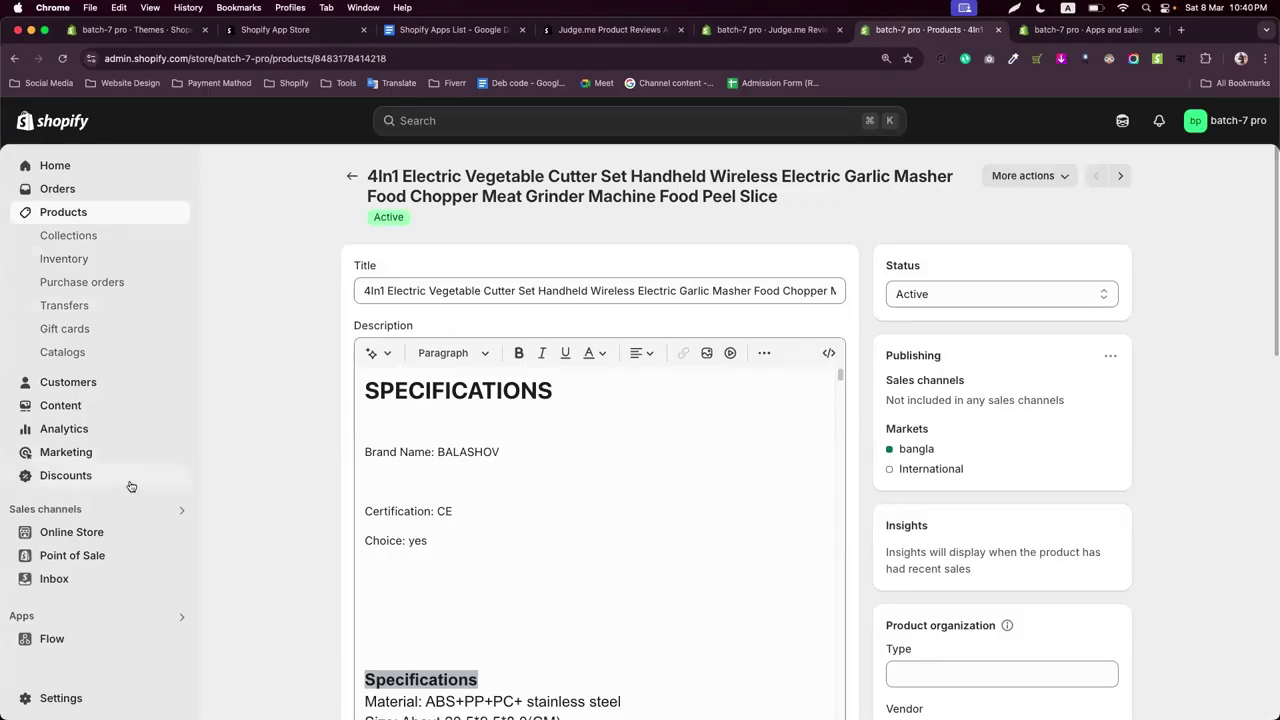
pyautogui.moveTo(968, 388); pyautogui.dragTo(891, 379)
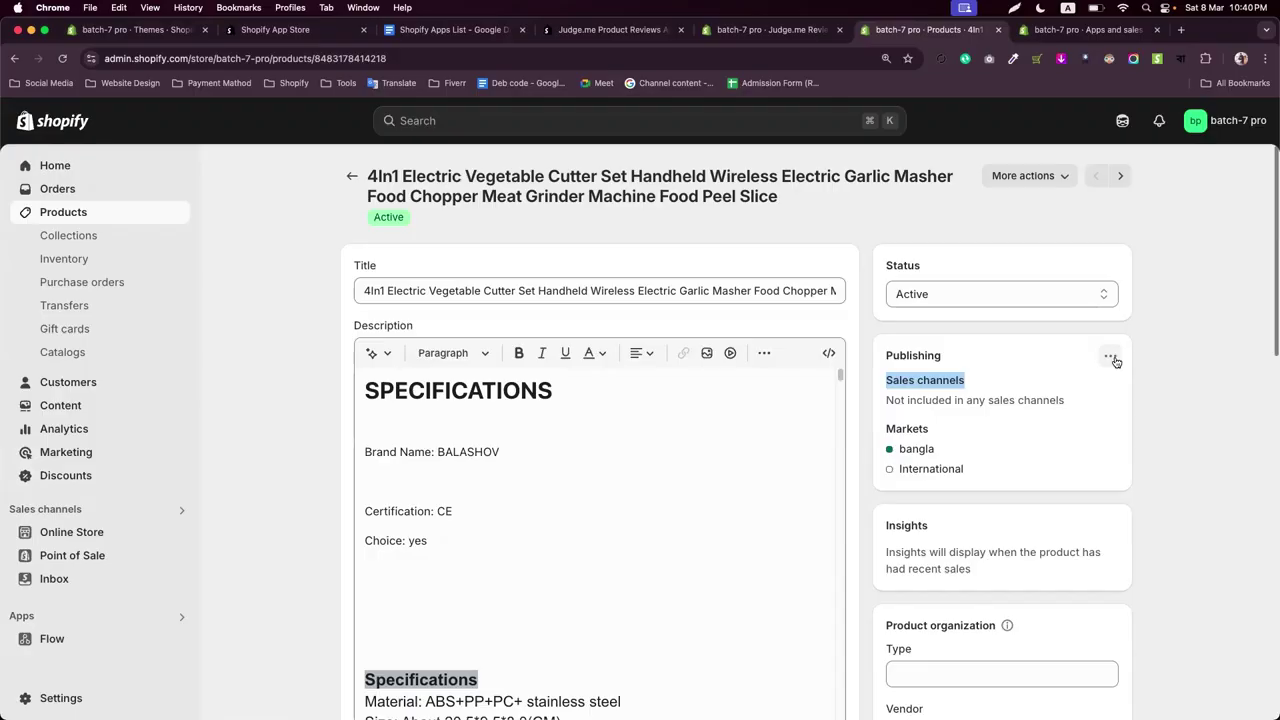
pyautogui.click(1112, 358)
pyautogui.click(1066, 392)
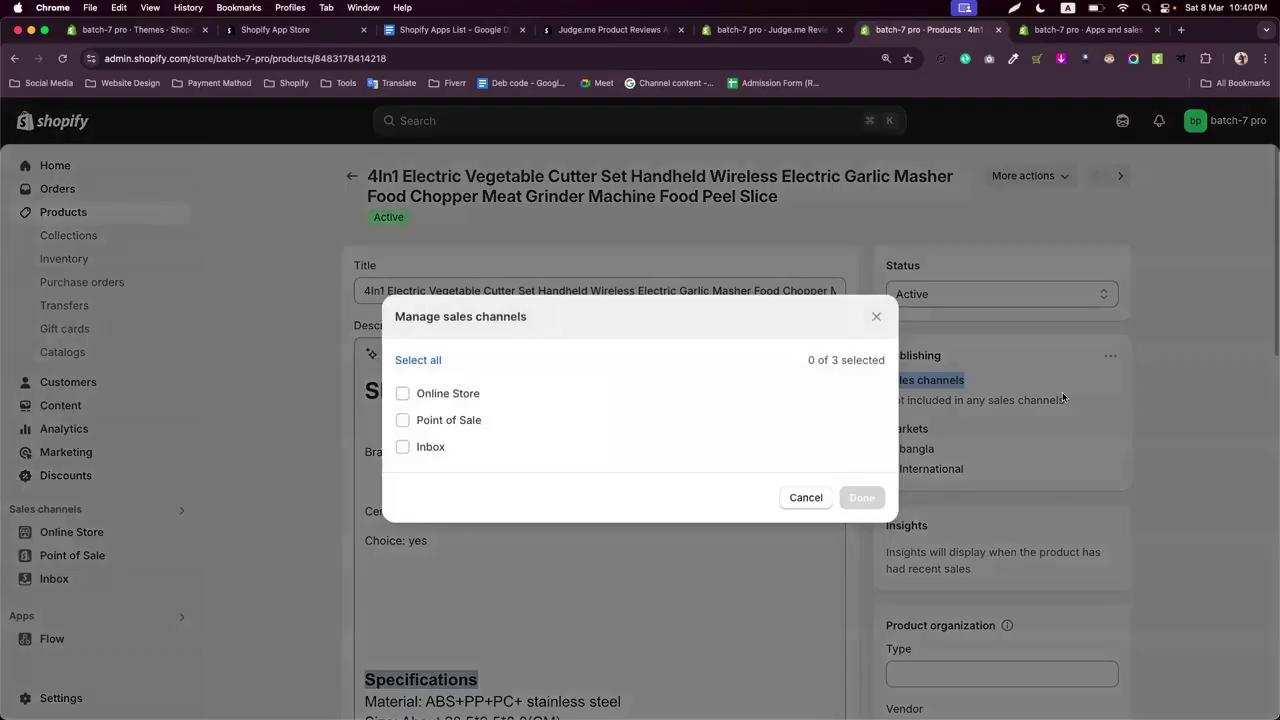
pyautogui.click(430, 400)
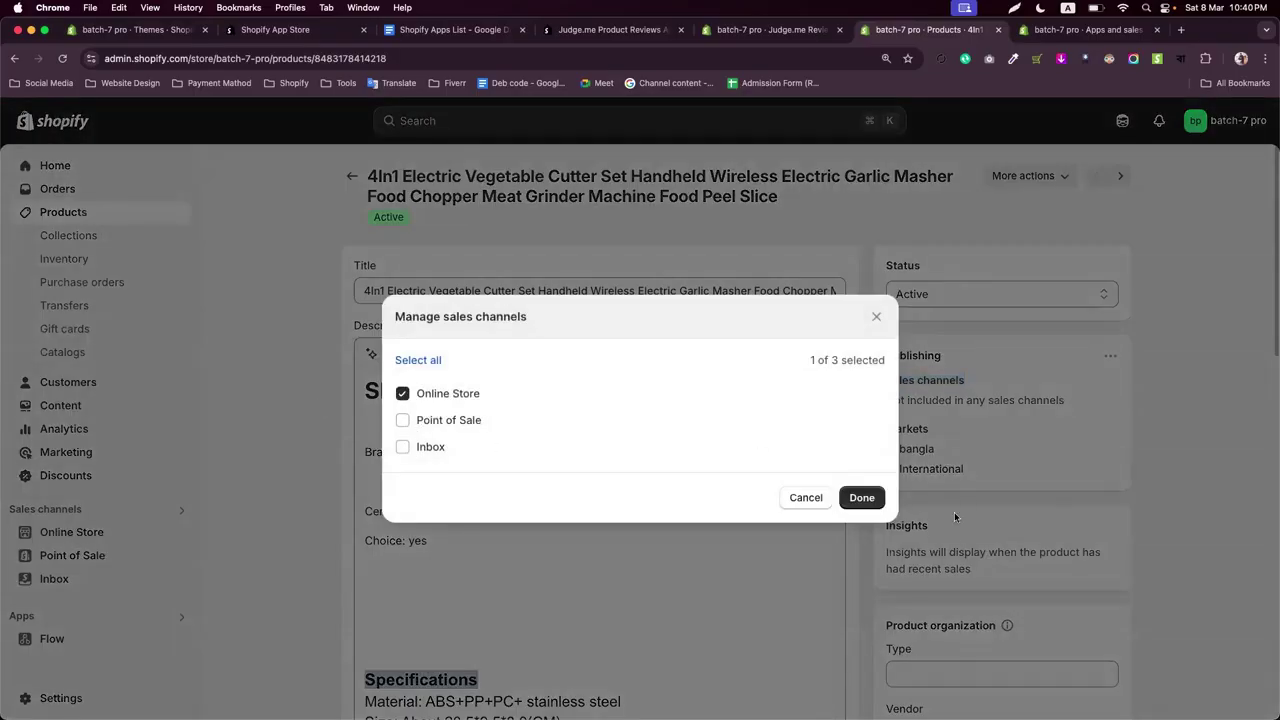
pyautogui.click(860, 503)
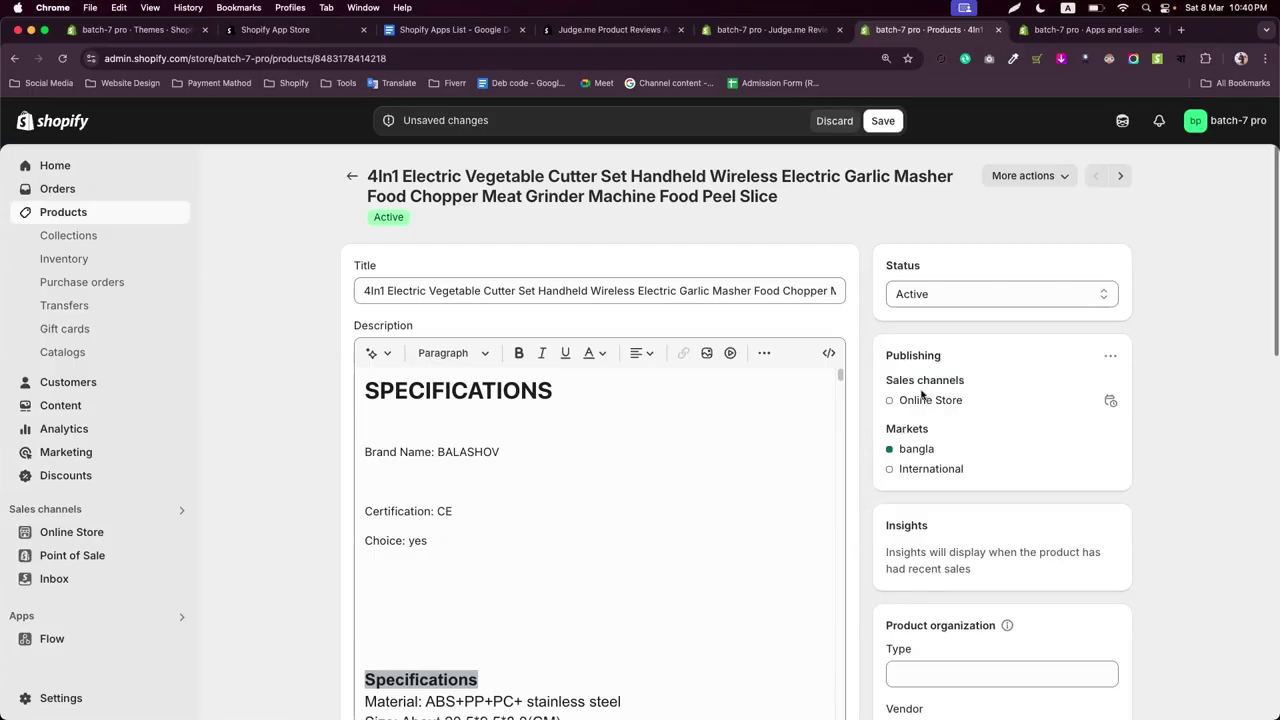
pyautogui.click(883, 121)
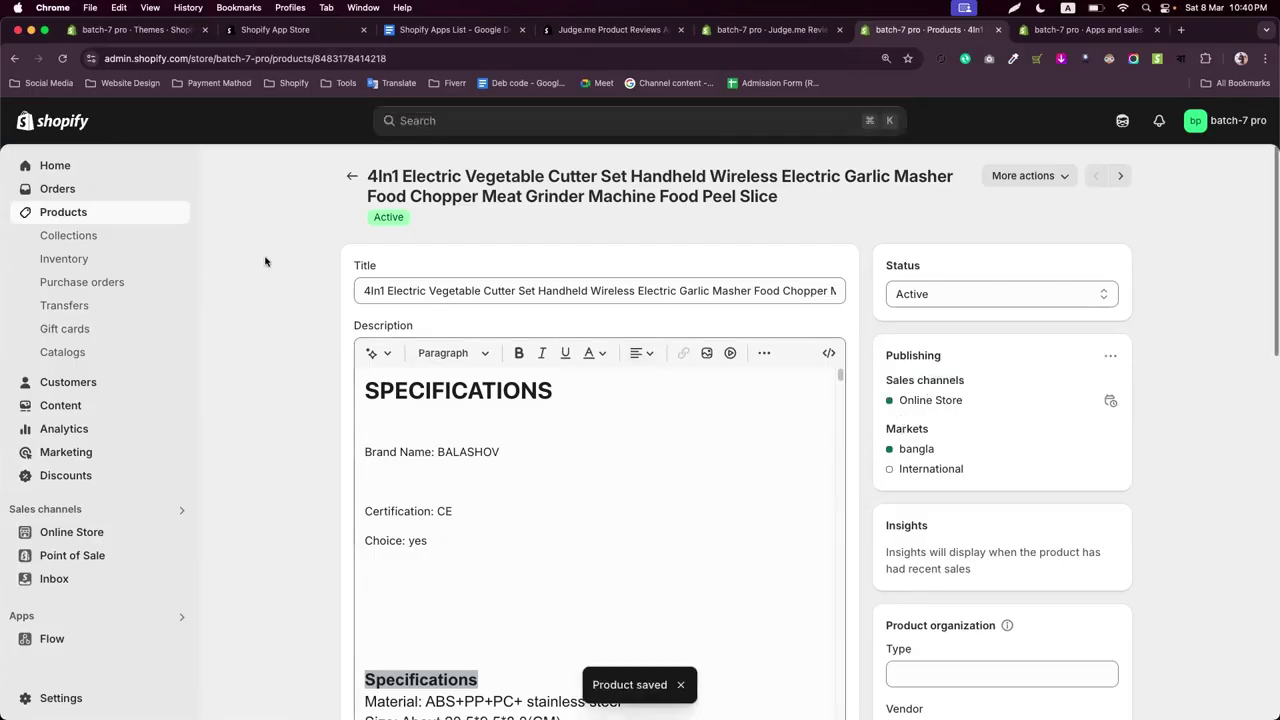
pyautogui.click(351, 177)
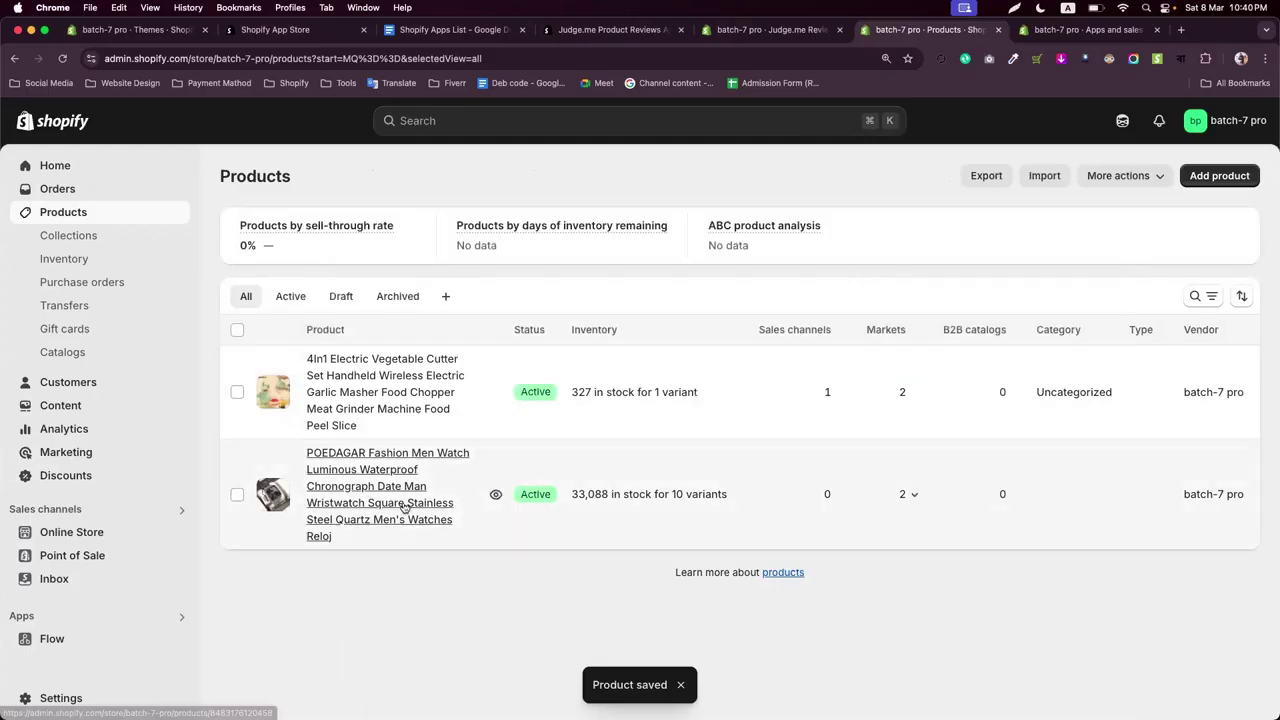
# Publish the POEDAGAR watch to Online Store, save, then customize the ella-6-7-1-theme-source theme.
pyautogui.click(378, 503)
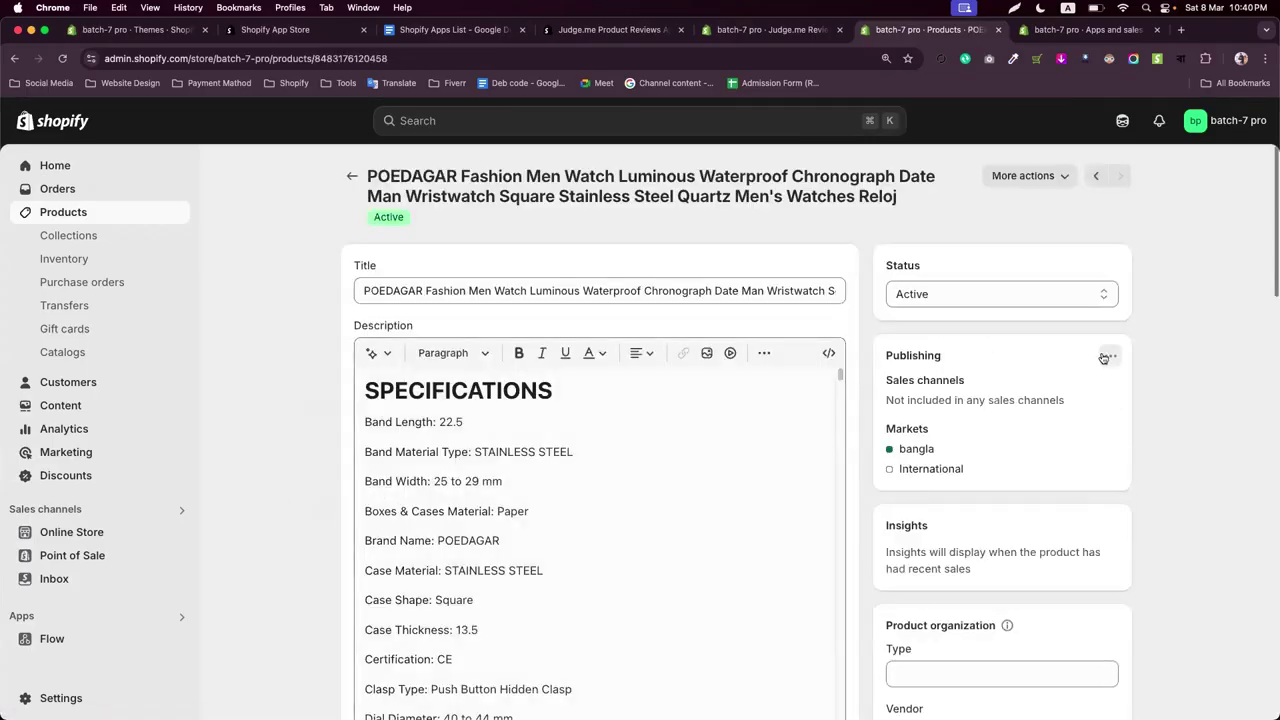
pyautogui.click(1110, 356)
pyautogui.click(1048, 391)
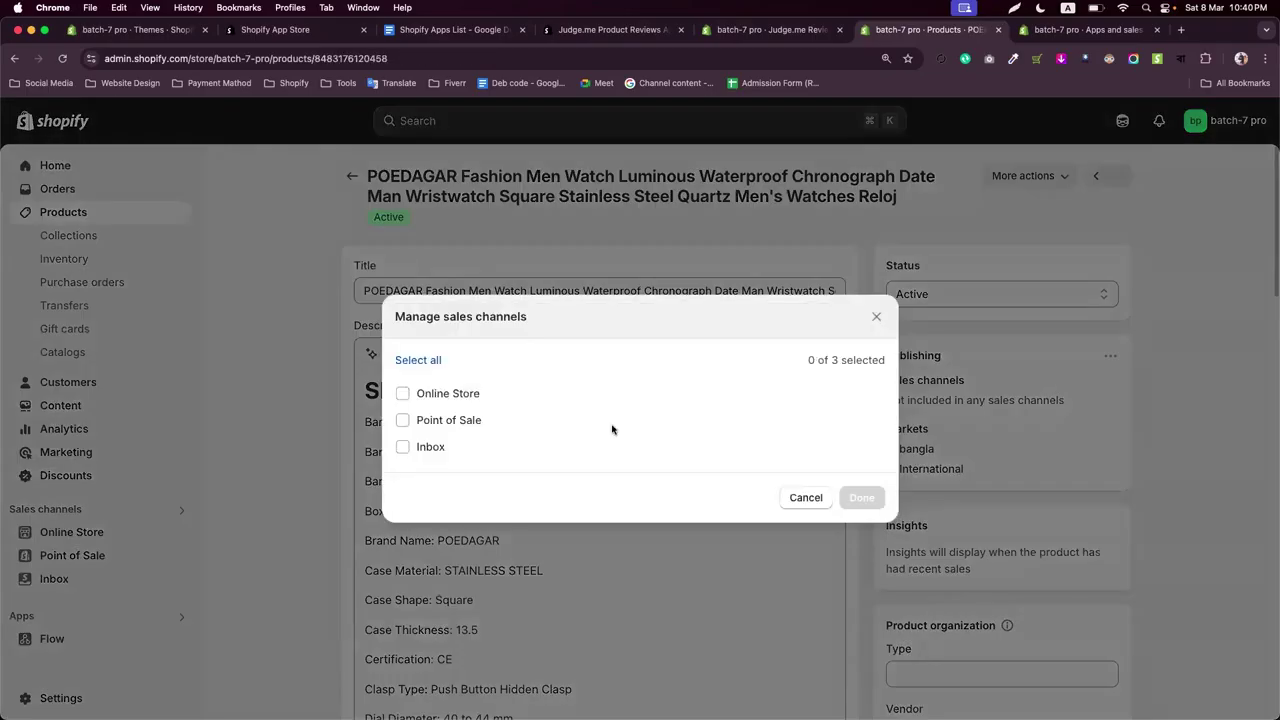
pyautogui.click(466, 396)
pyautogui.click(862, 498)
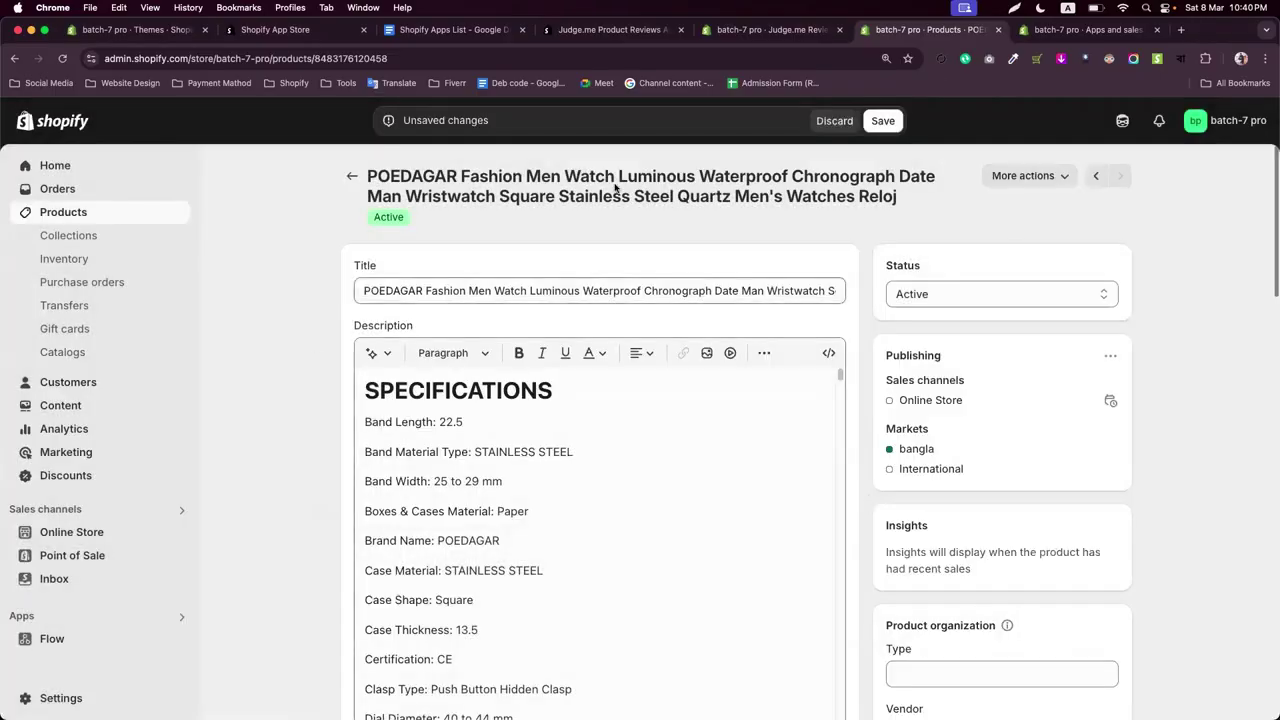
pyautogui.click(894, 122)
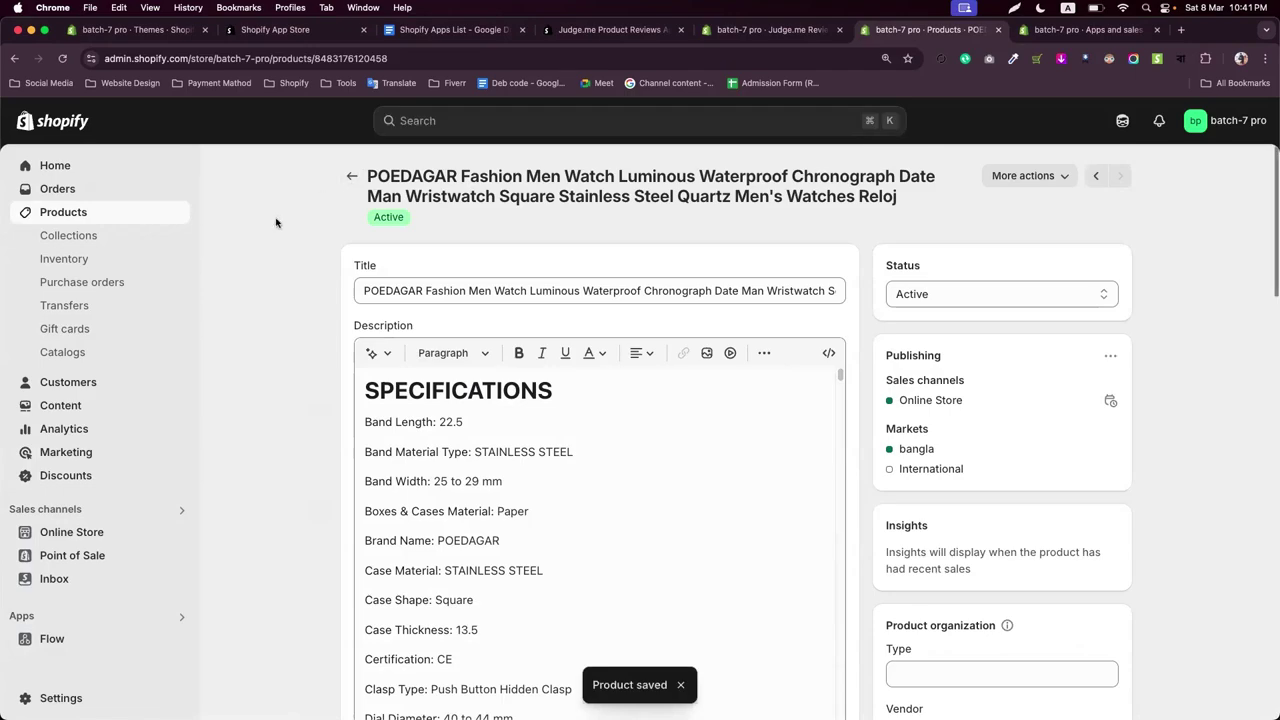
pyautogui.click(143, 31)
pyautogui.click(1083, 224)
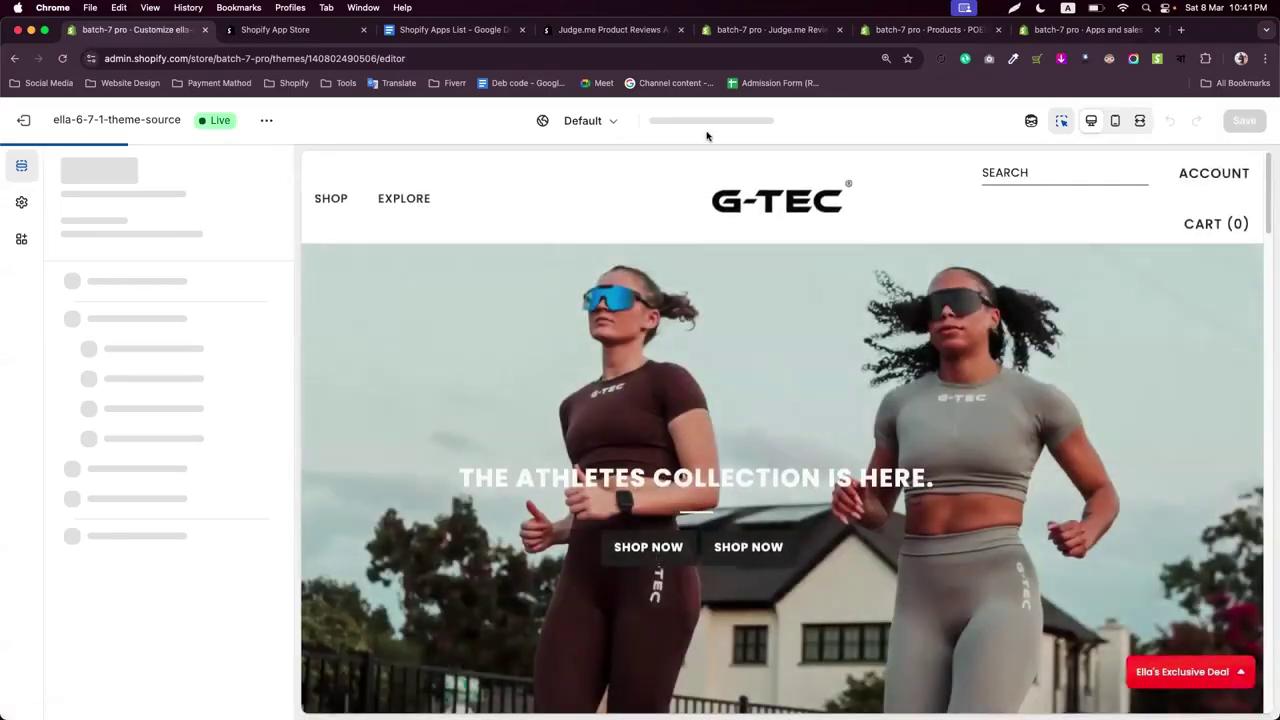
# Open the Default product template in the theme editor preview.
pyautogui.click(700, 121)
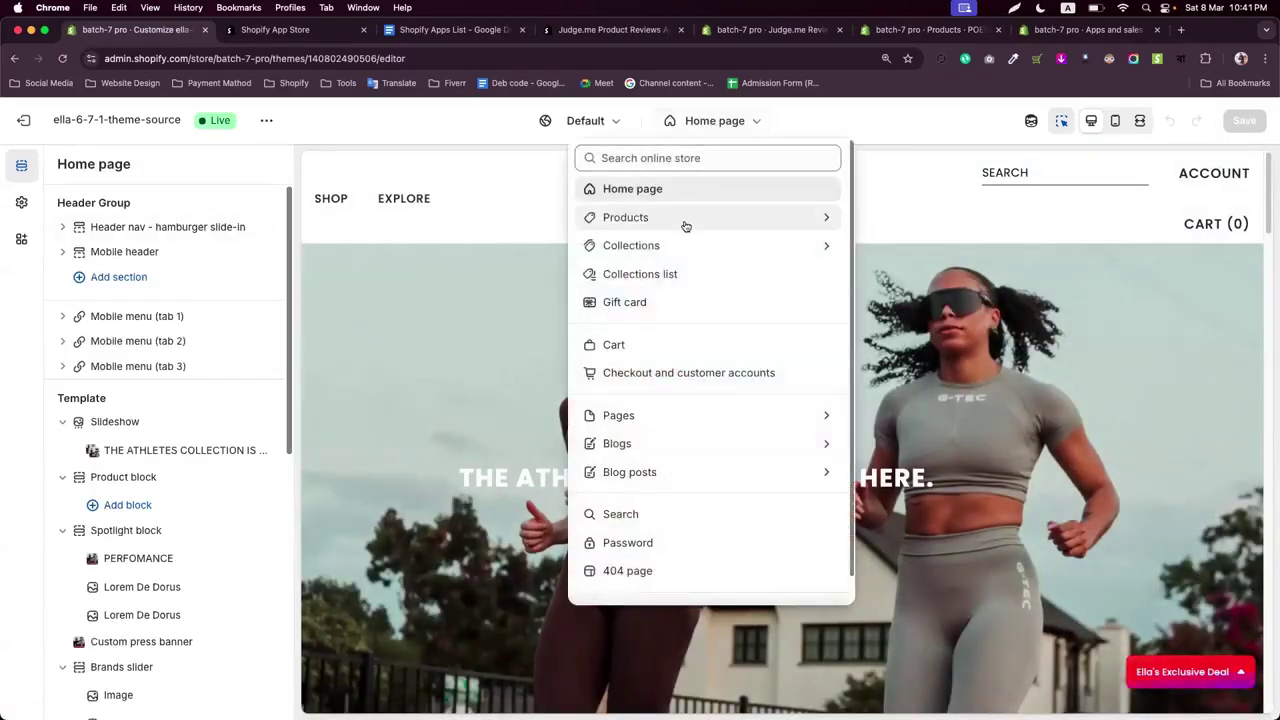
pyautogui.click(686, 218)
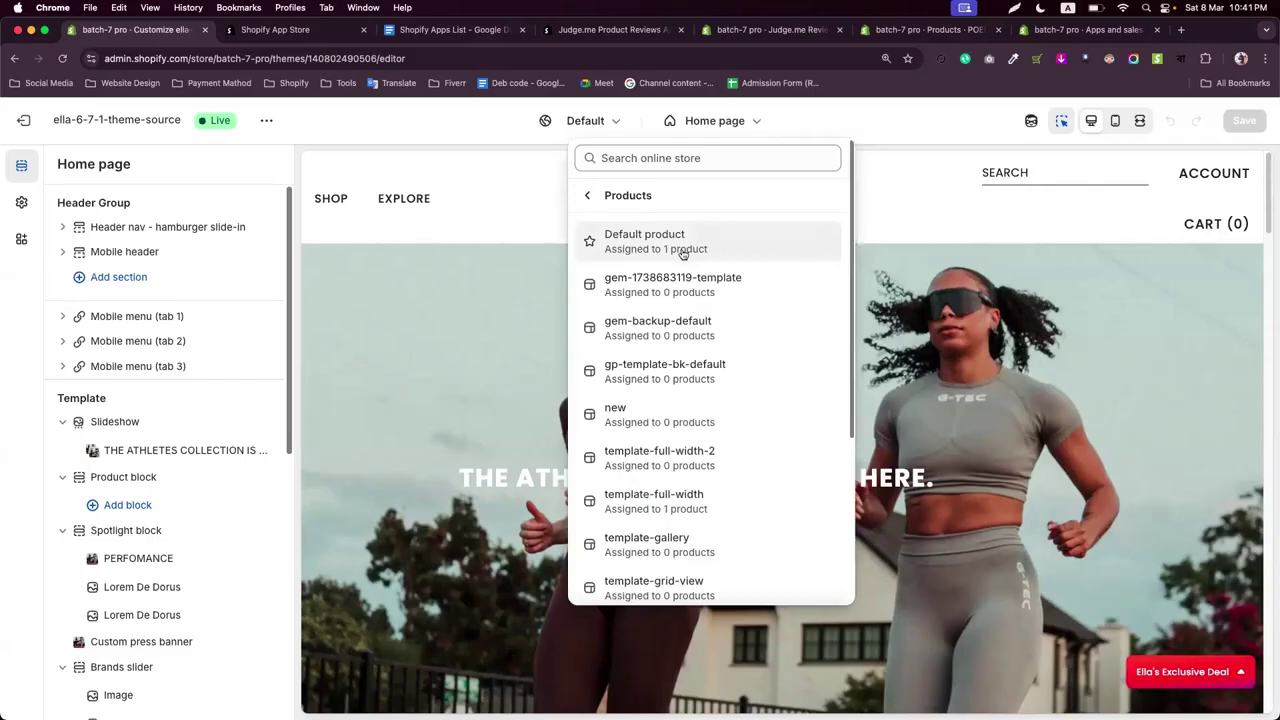
pyautogui.click(683, 254)
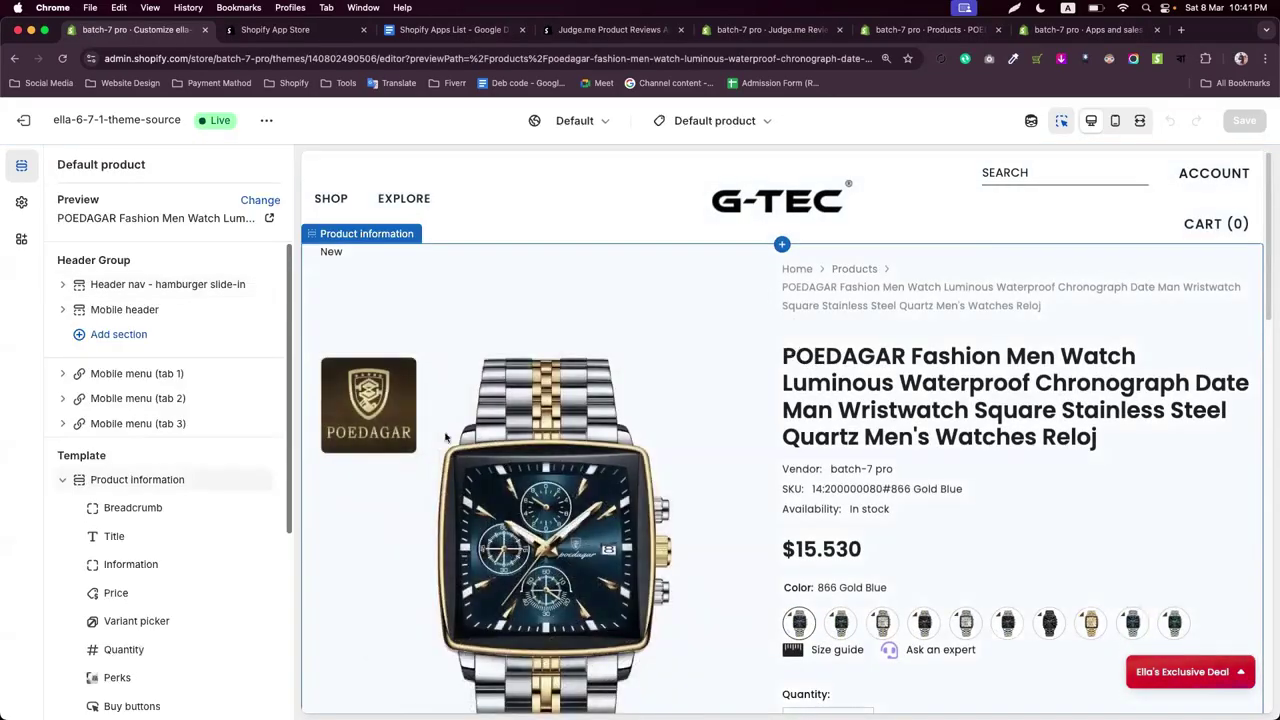
pyautogui.scroll(-5, 172, 520)
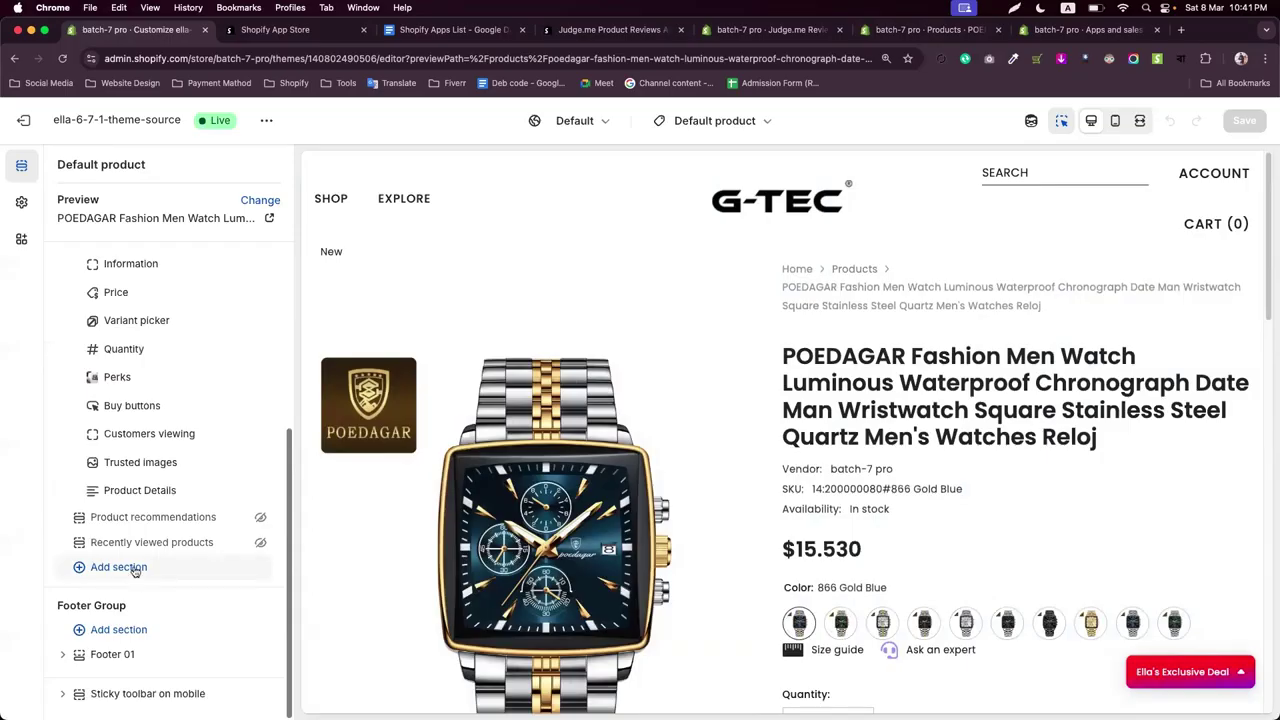
# Add the Judge.me Review Widget app block to the product page and save the theme.
pyautogui.click(131, 566)
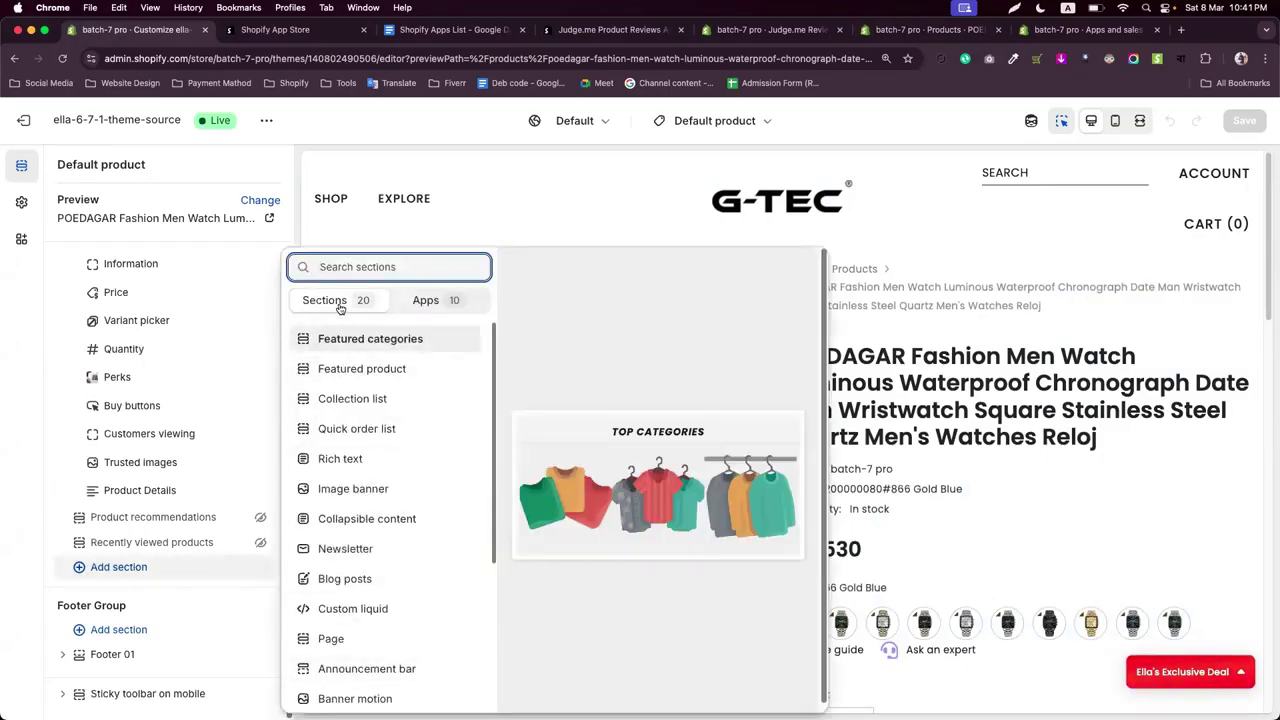
pyautogui.click(127, 568)
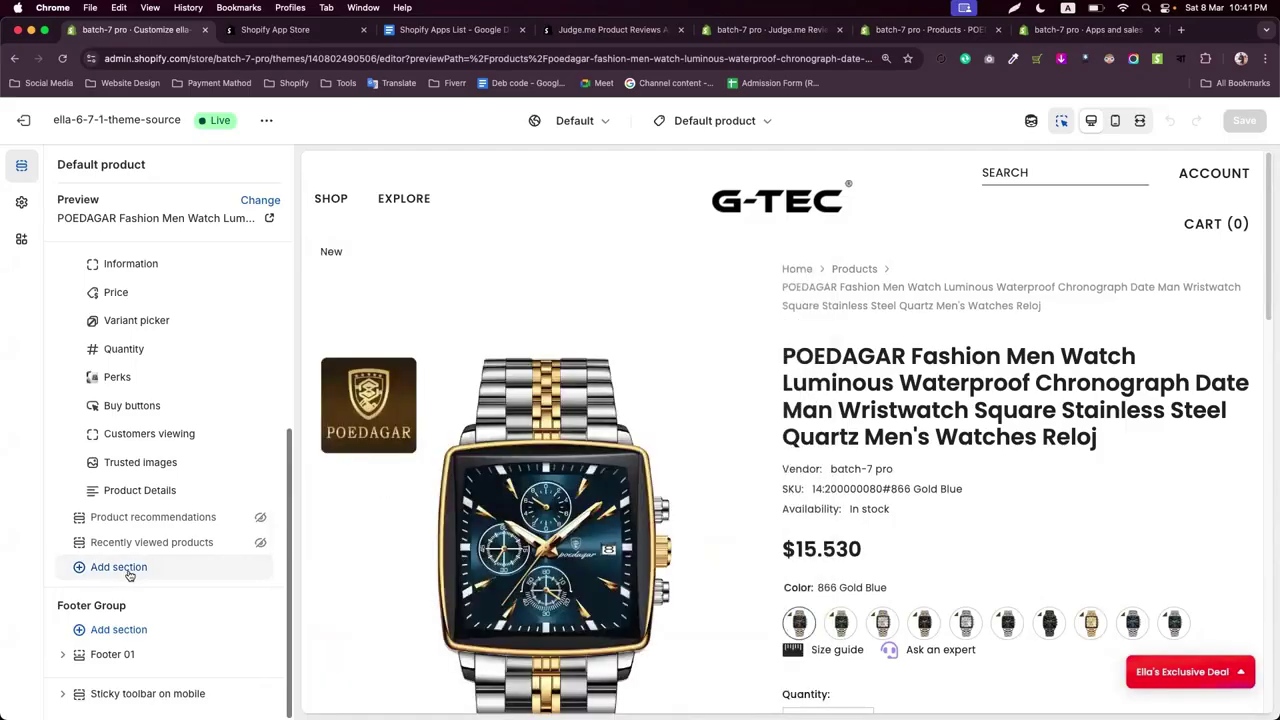
pyautogui.click(127, 569)
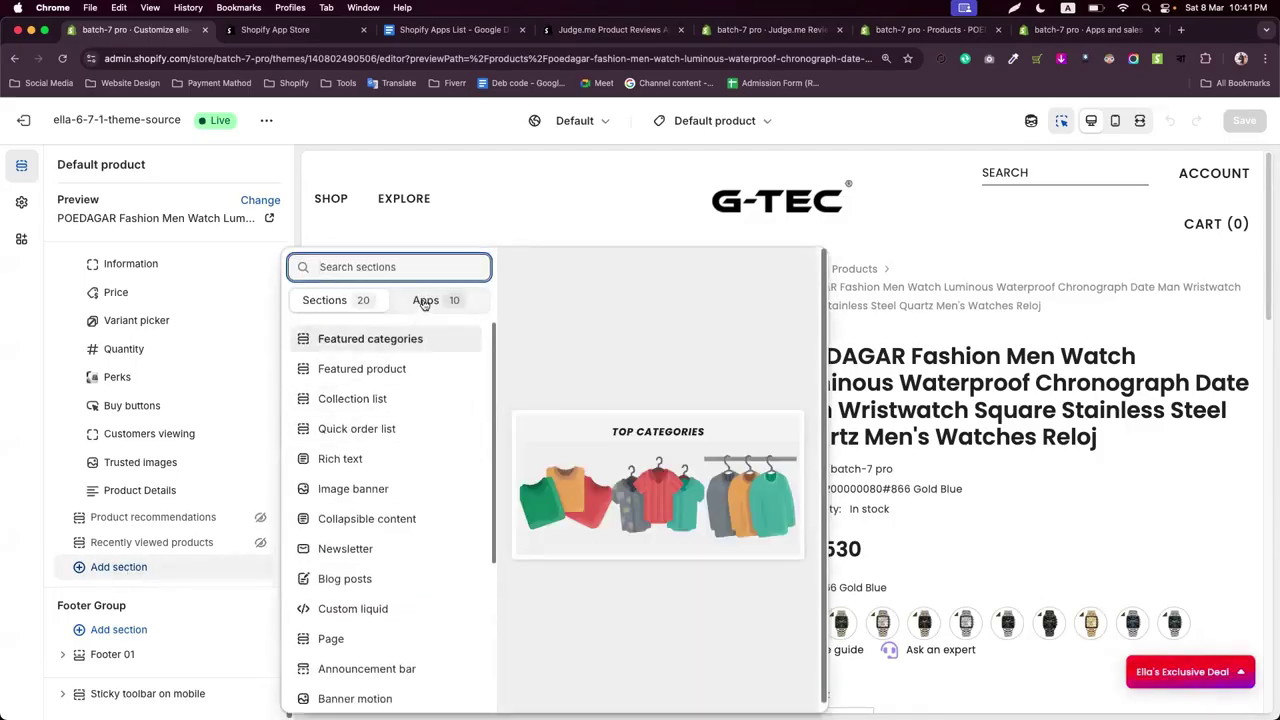
pyautogui.click(424, 302)
pyautogui.click(342, 303)
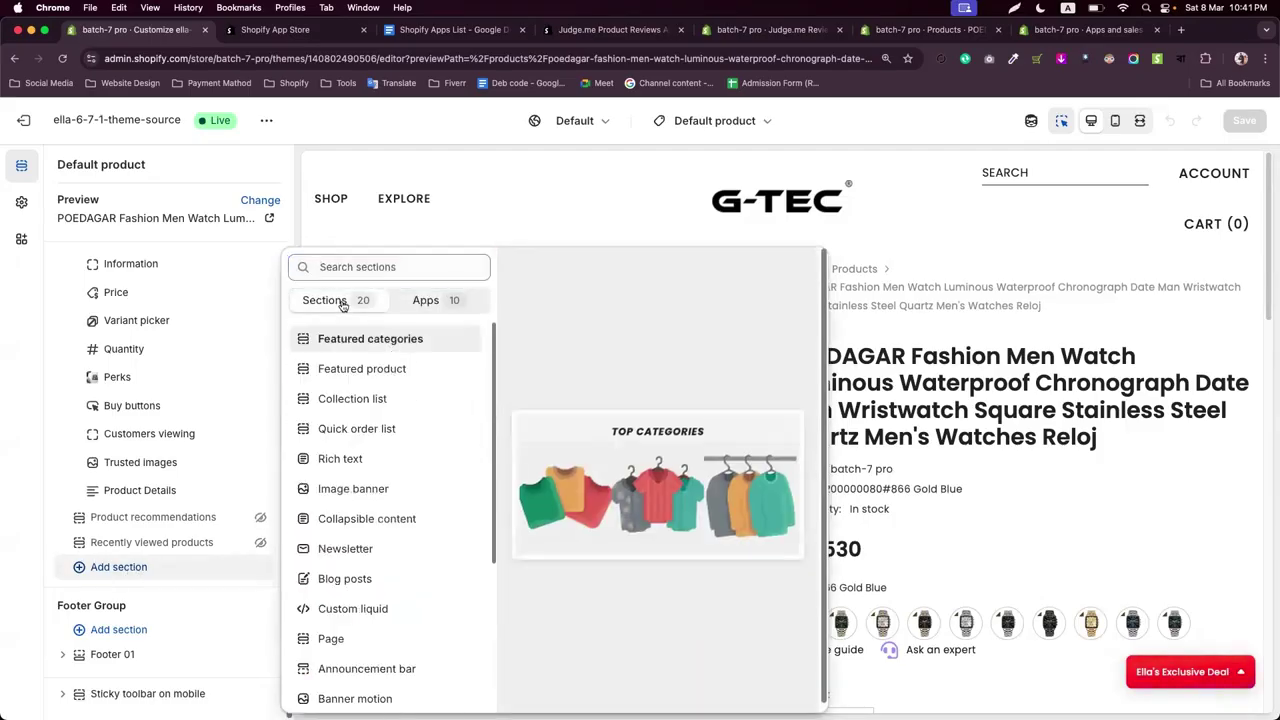
pyautogui.click(417, 303)
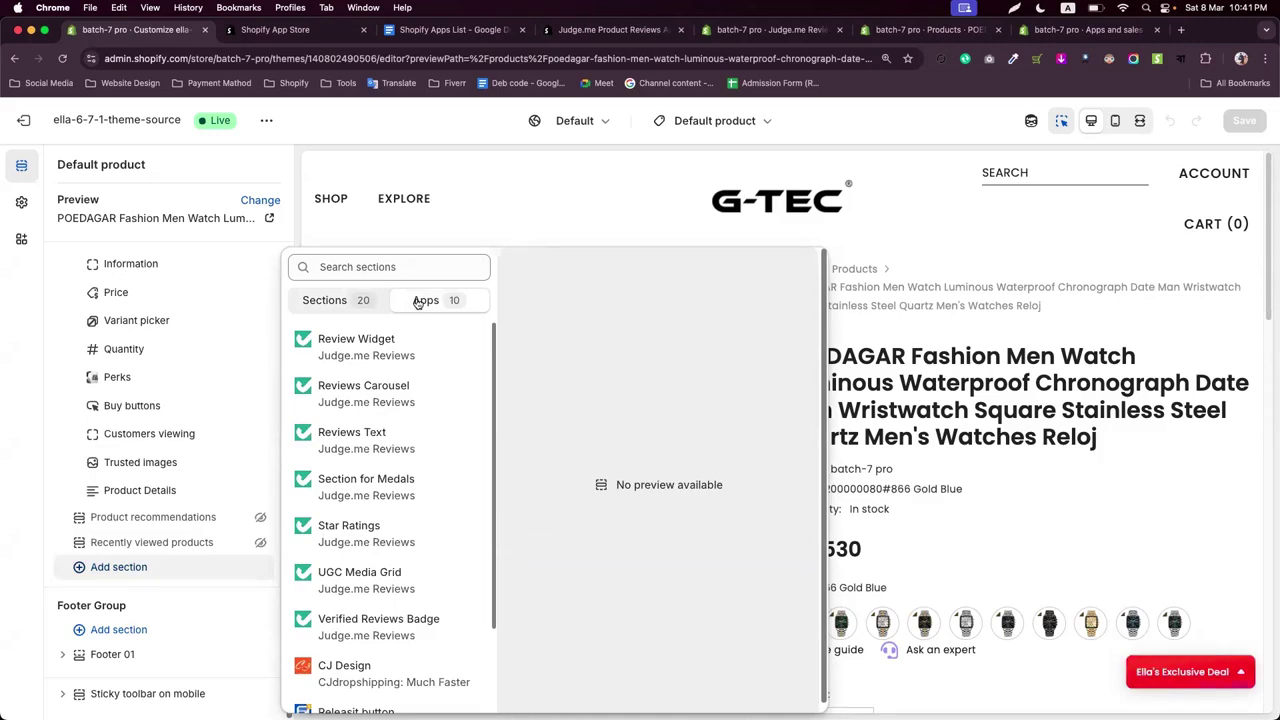
pyautogui.click(372, 351)
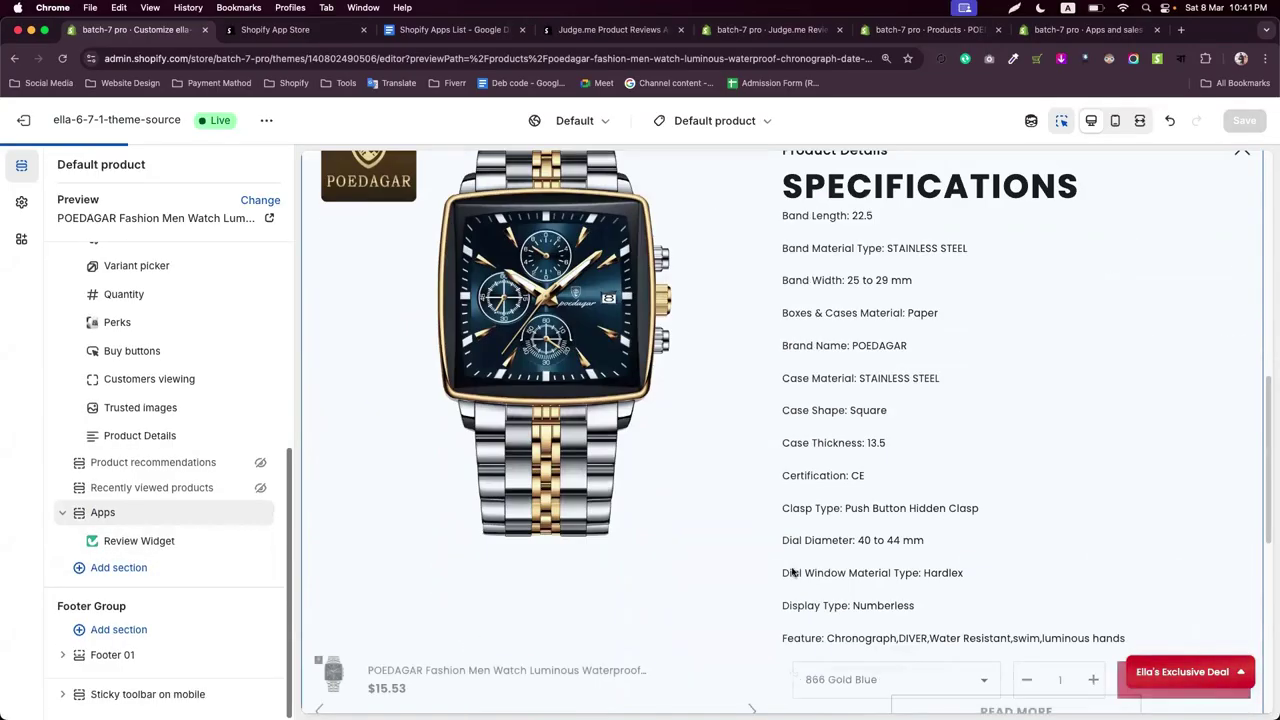
pyautogui.scroll(2, 777, 406)
pyautogui.click(1245, 120)
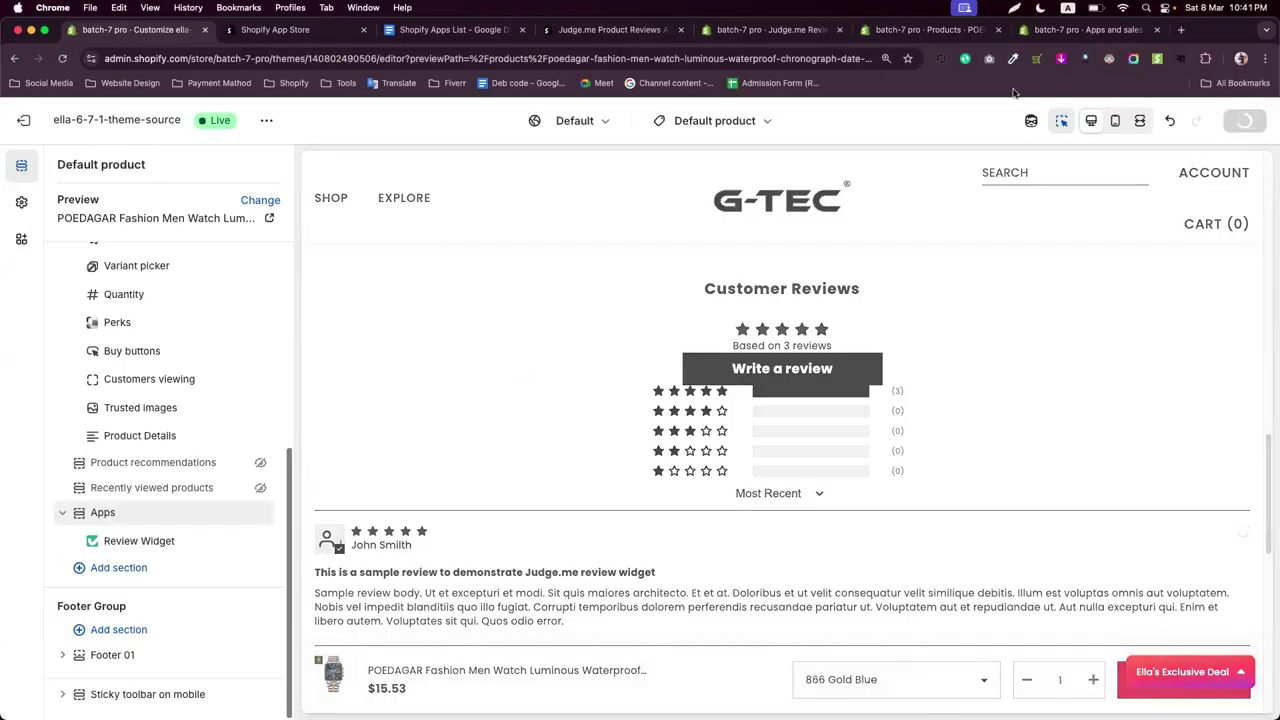
# Recheck until the Review Widget shows installed, advance to Star Ratings Badge, and launch its theme editor.
pyautogui.click(770, 29)
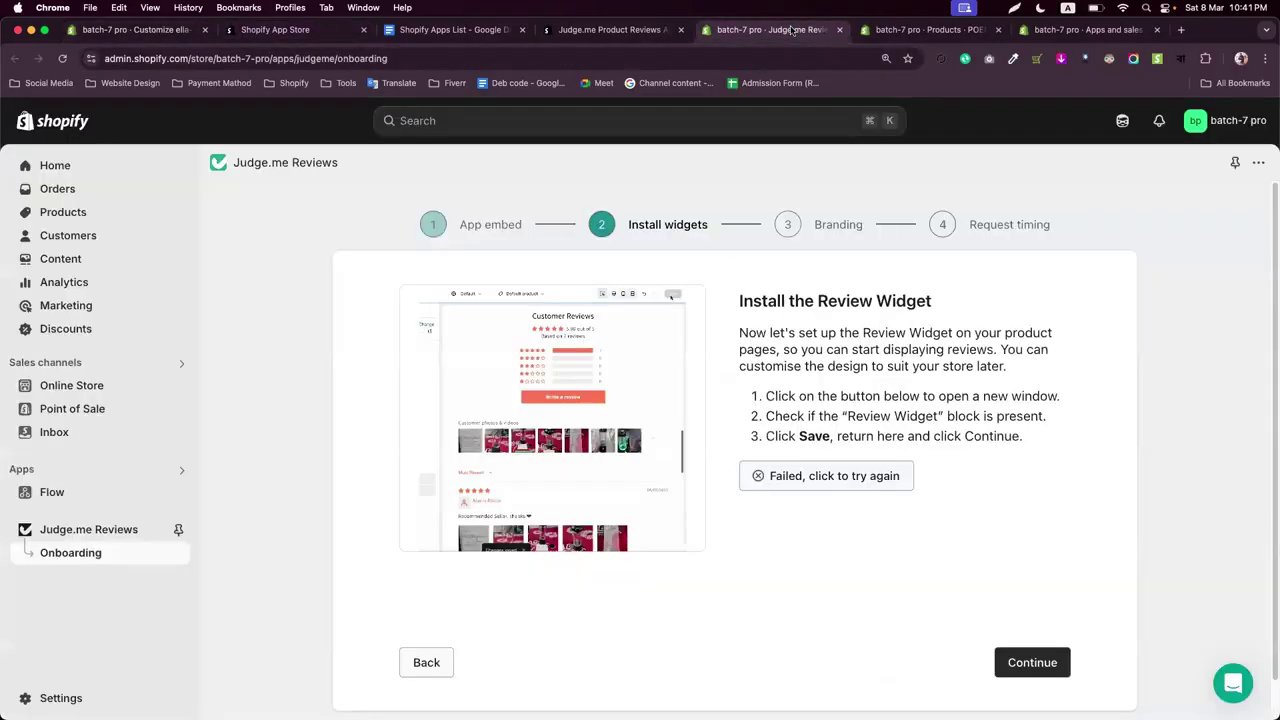
pyautogui.click(808, 488)
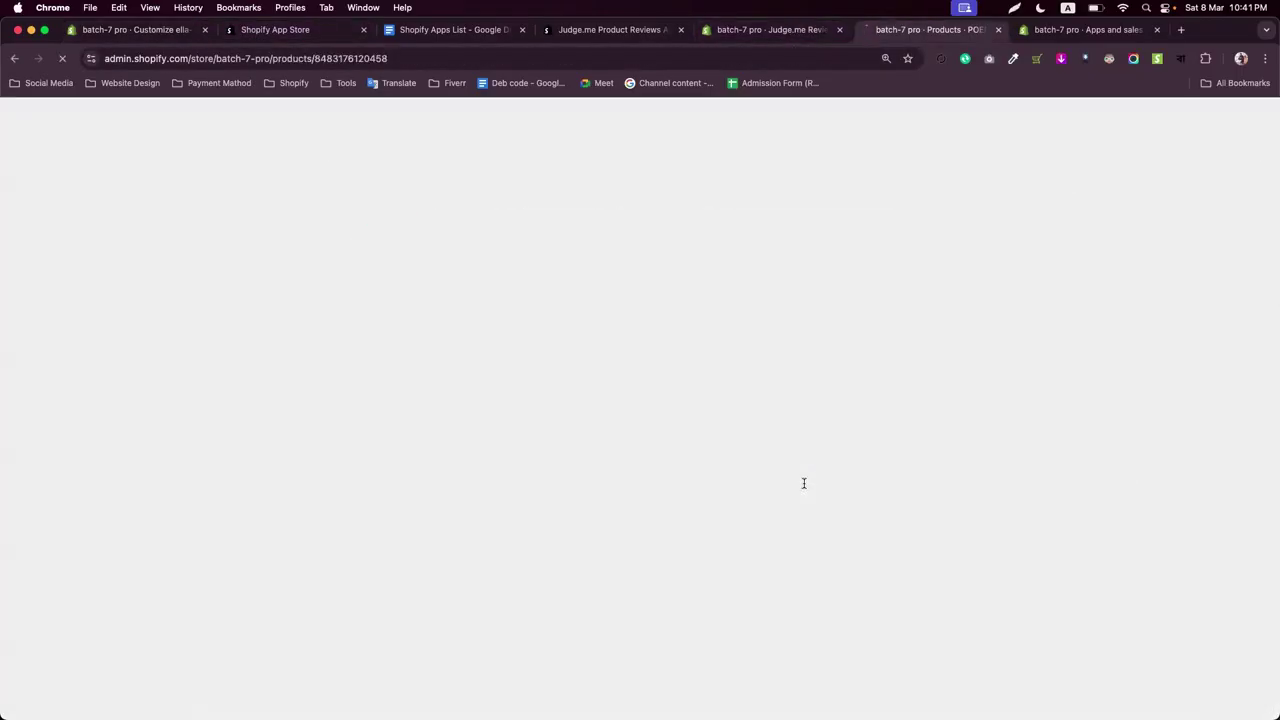
pyautogui.click(757, 29)
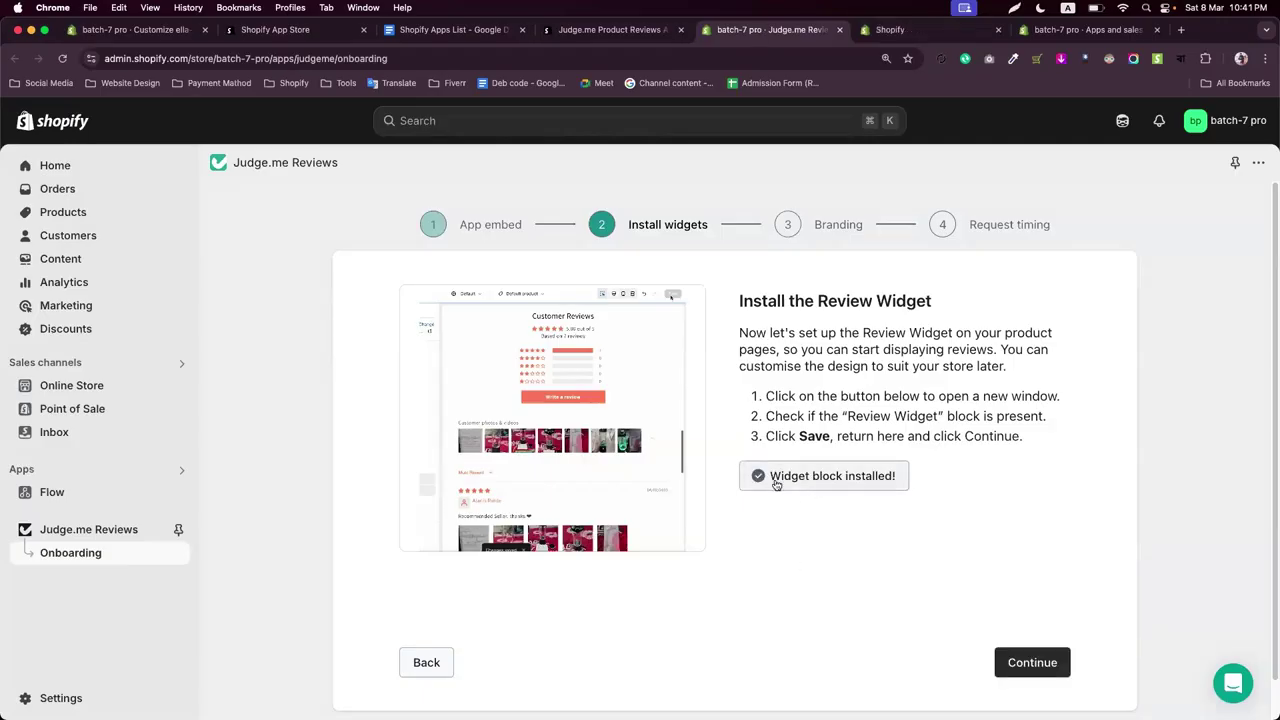
pyautogui.click(1014, 660)
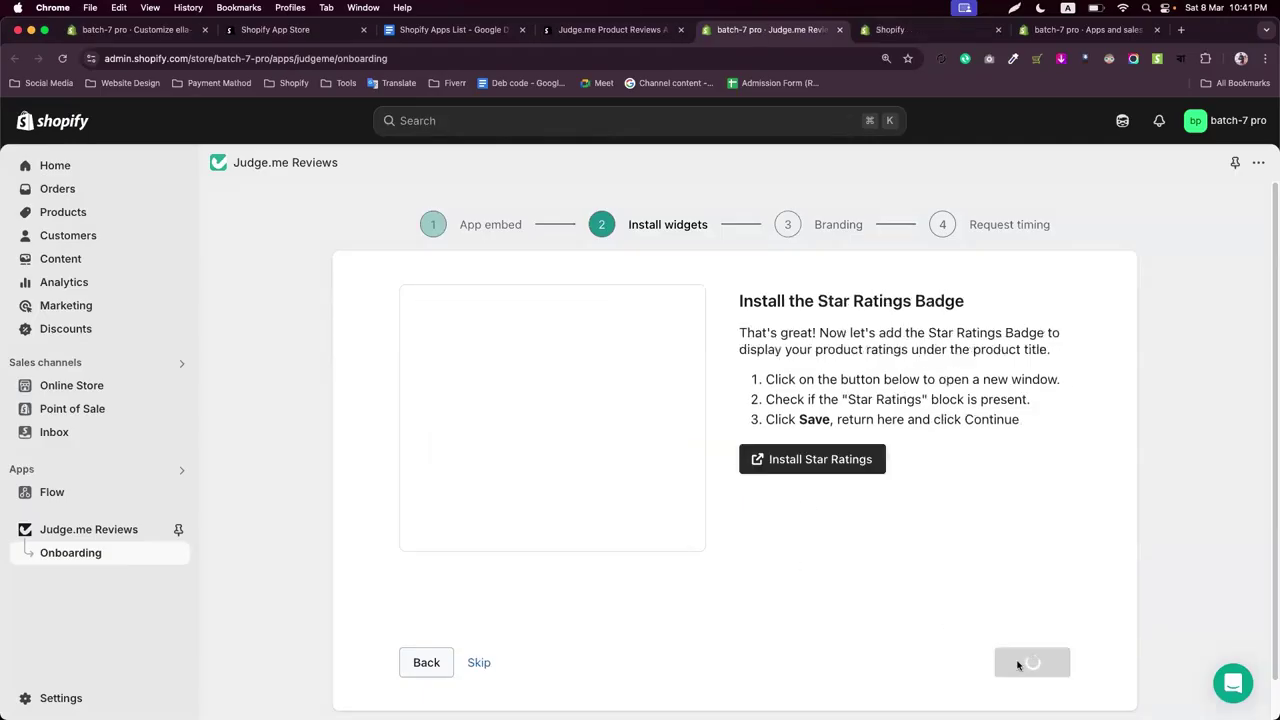
pyautogui.click(802, 460)
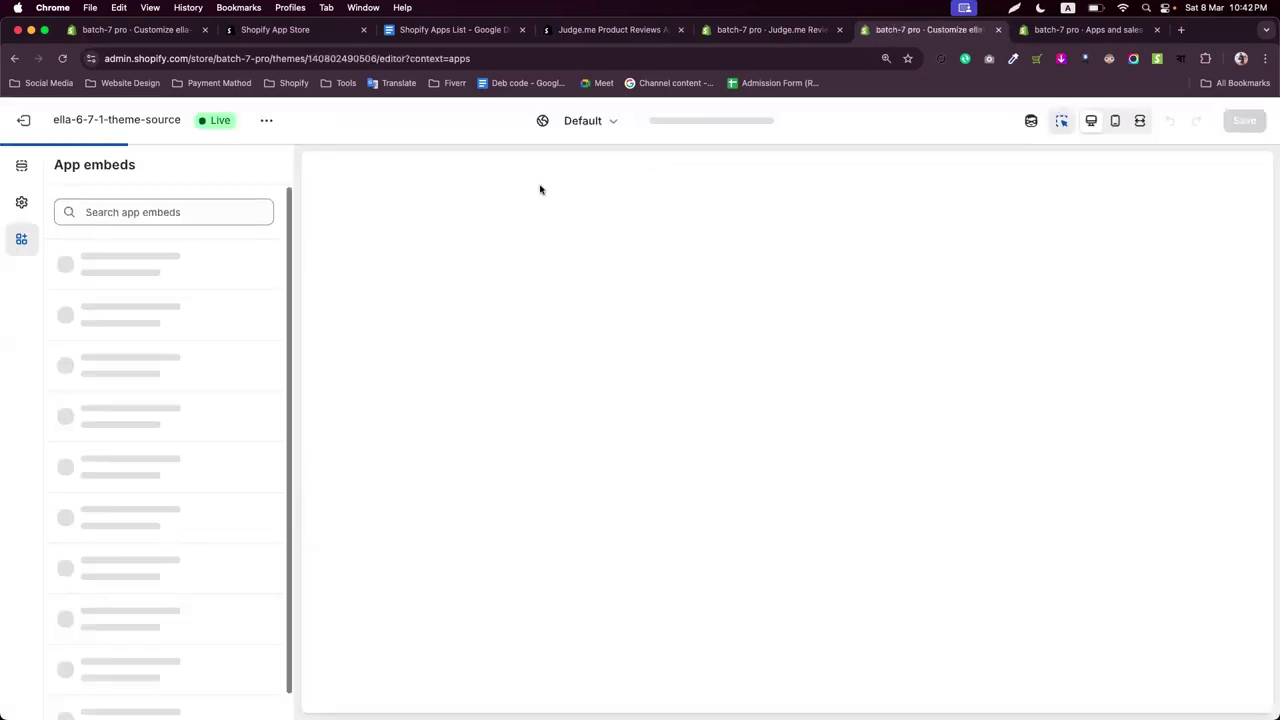
# Switch to page sections and open the Default product template.
pyautogui.click(22, 168)
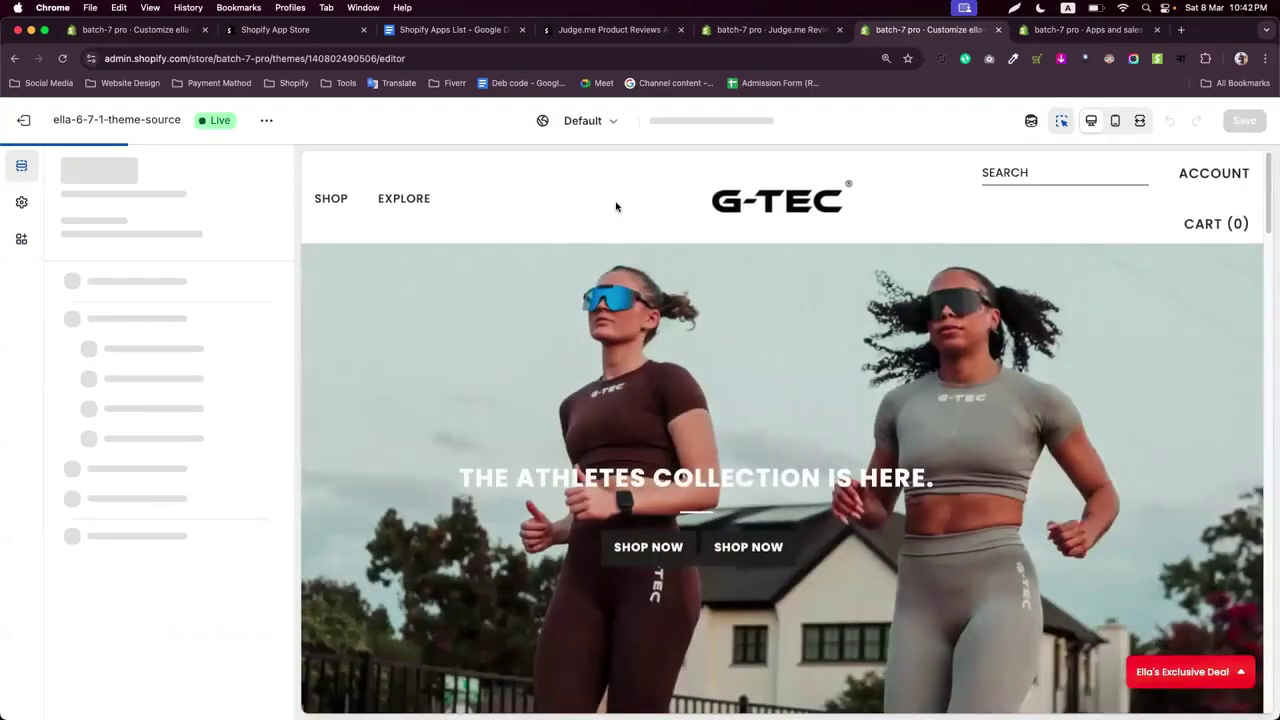
pyautogui.click(700, 120)
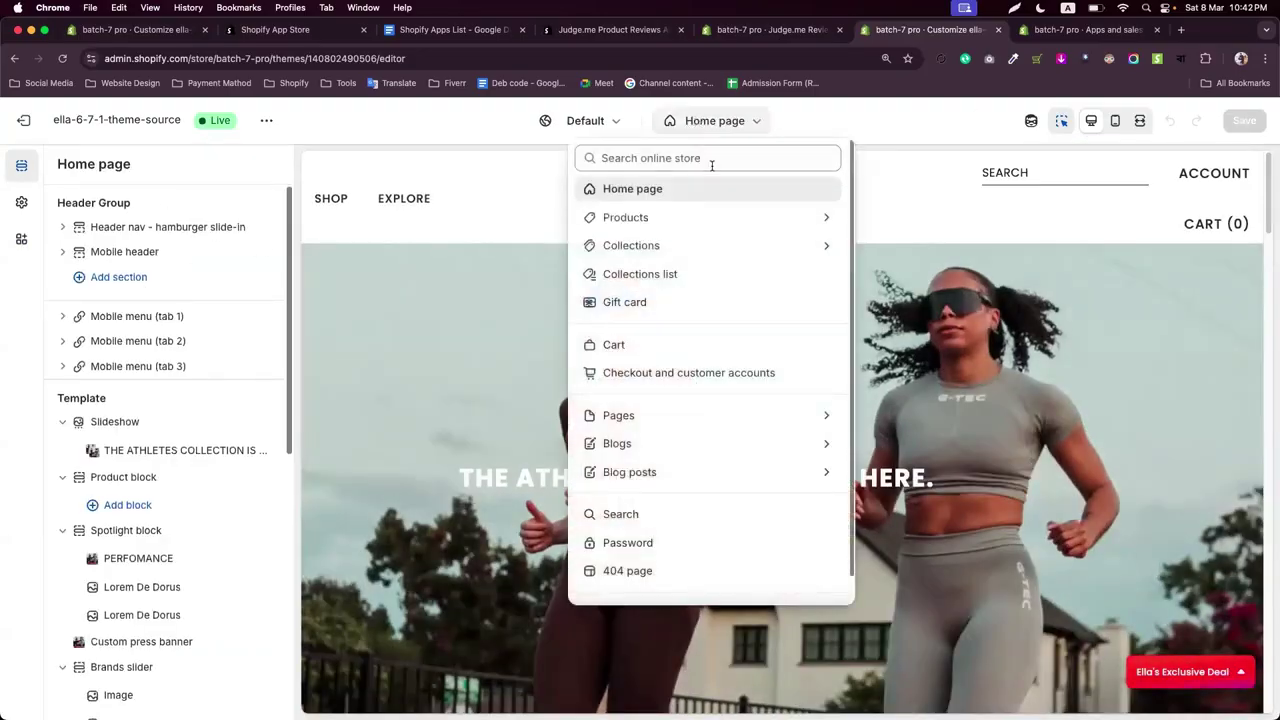
pyautogui.click(681, 217)
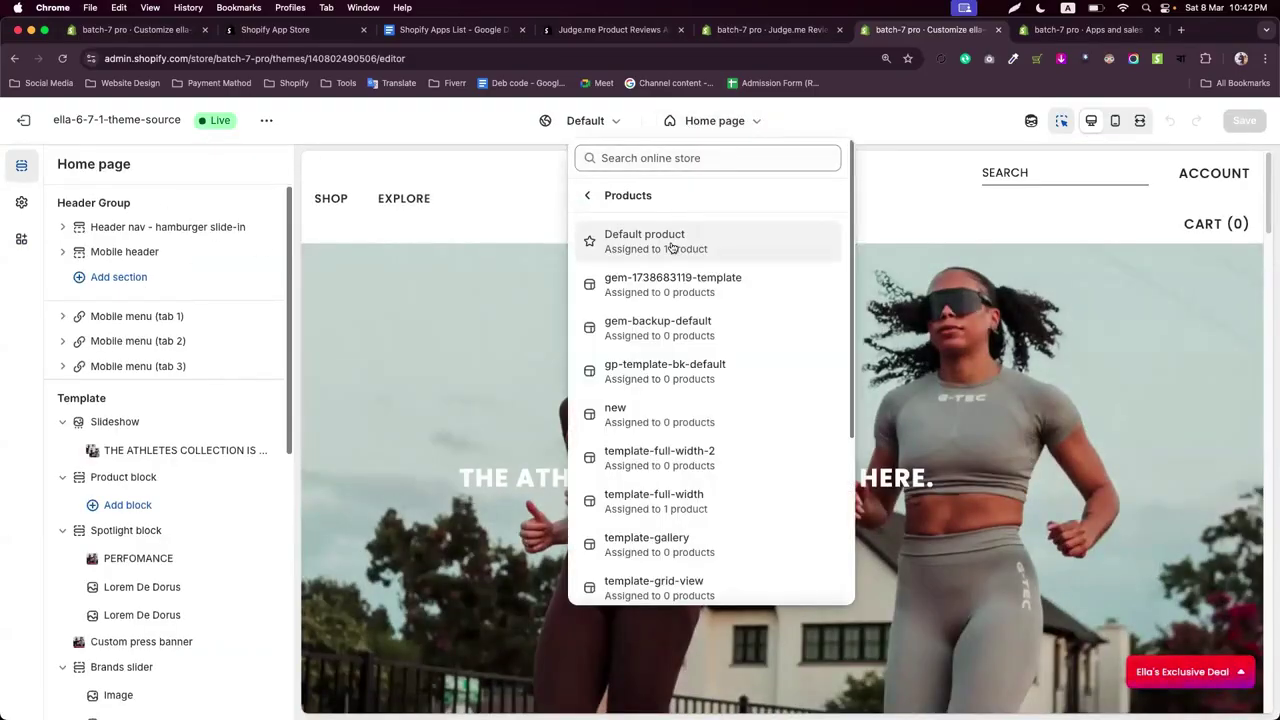
pyautogui.click(673, 247)
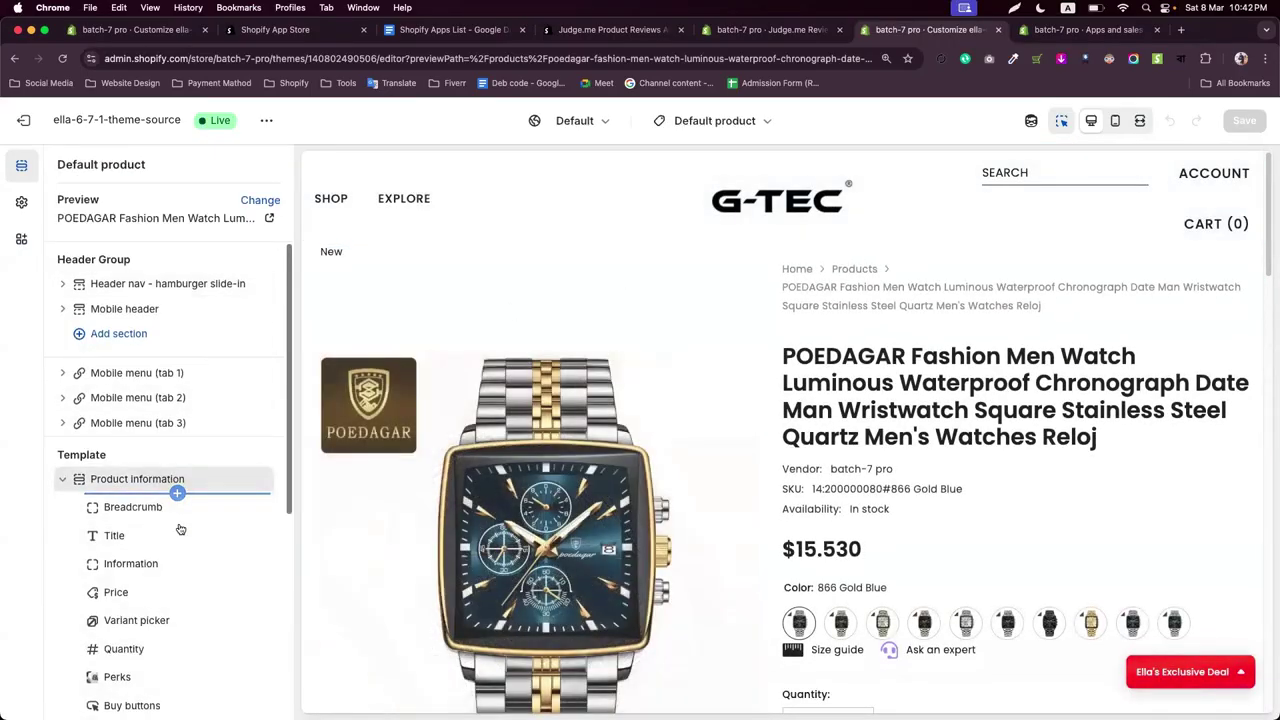
# Add the Judge.me Star Ratings app block and move it just below Information.
pyautogui.scroll(-5, 177, 527)
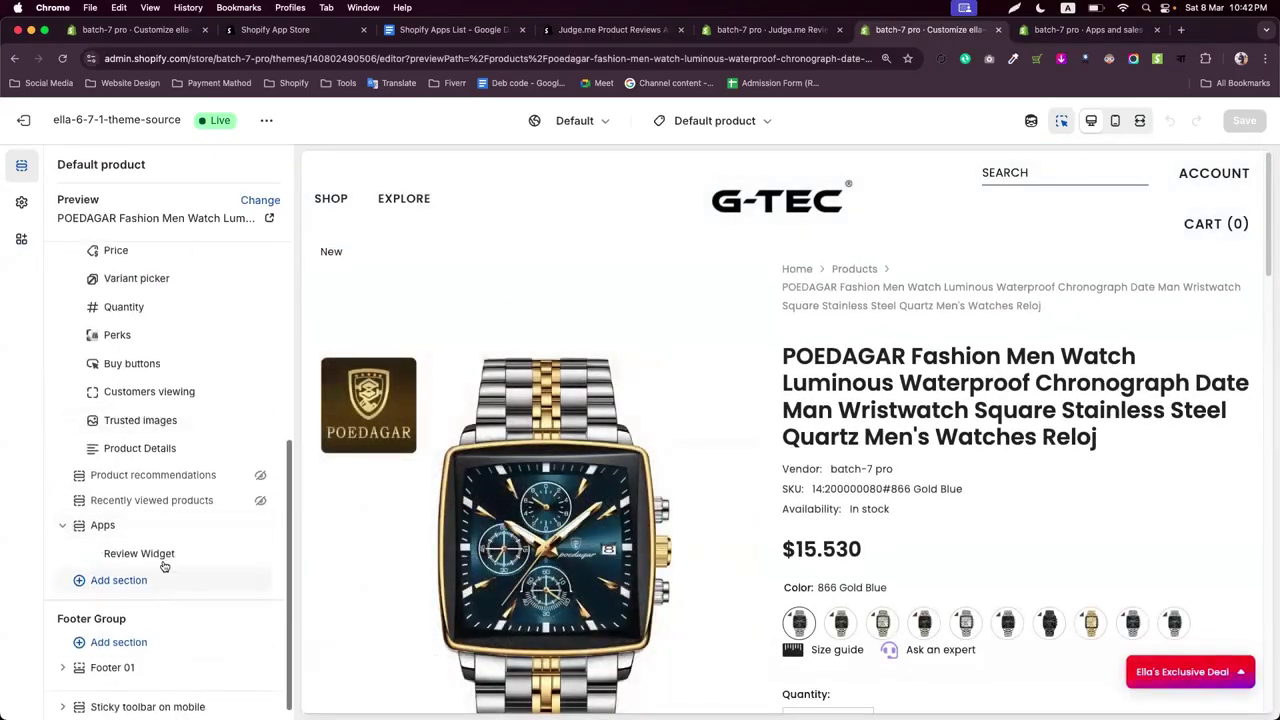
pyautogui.moveTo(176, 462)
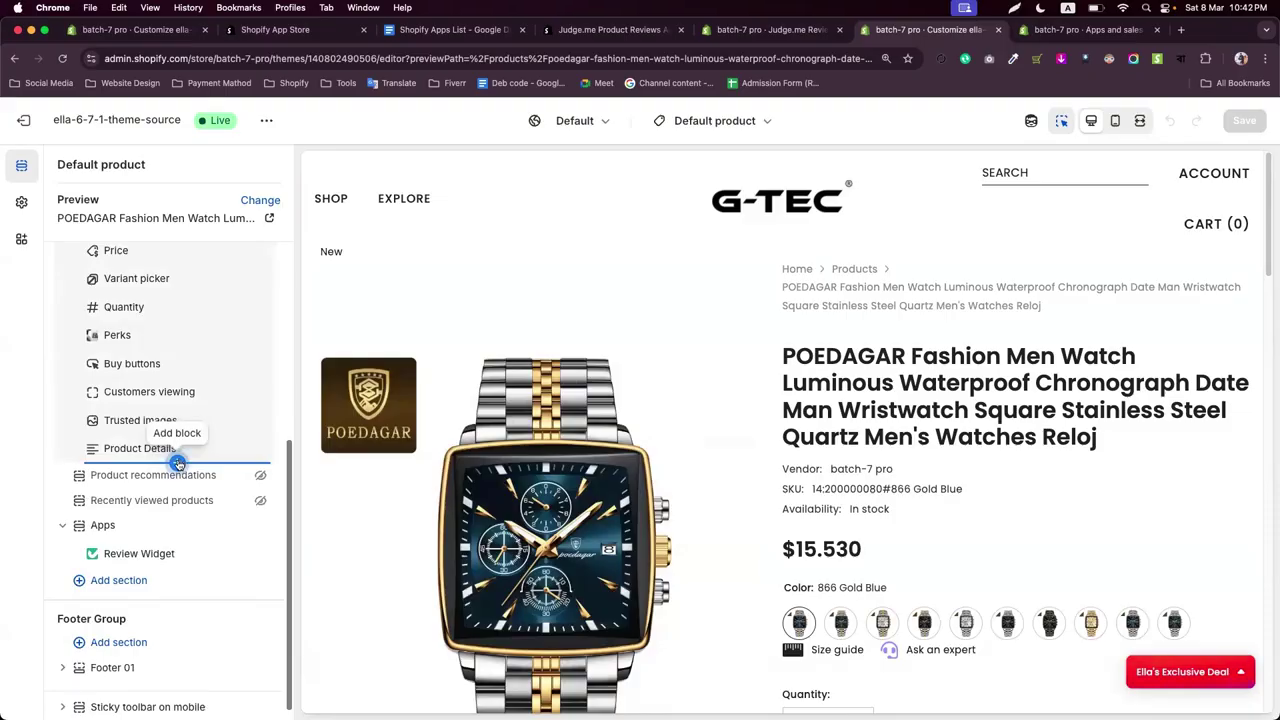
pyautogui.scroll(5, 178, 465)
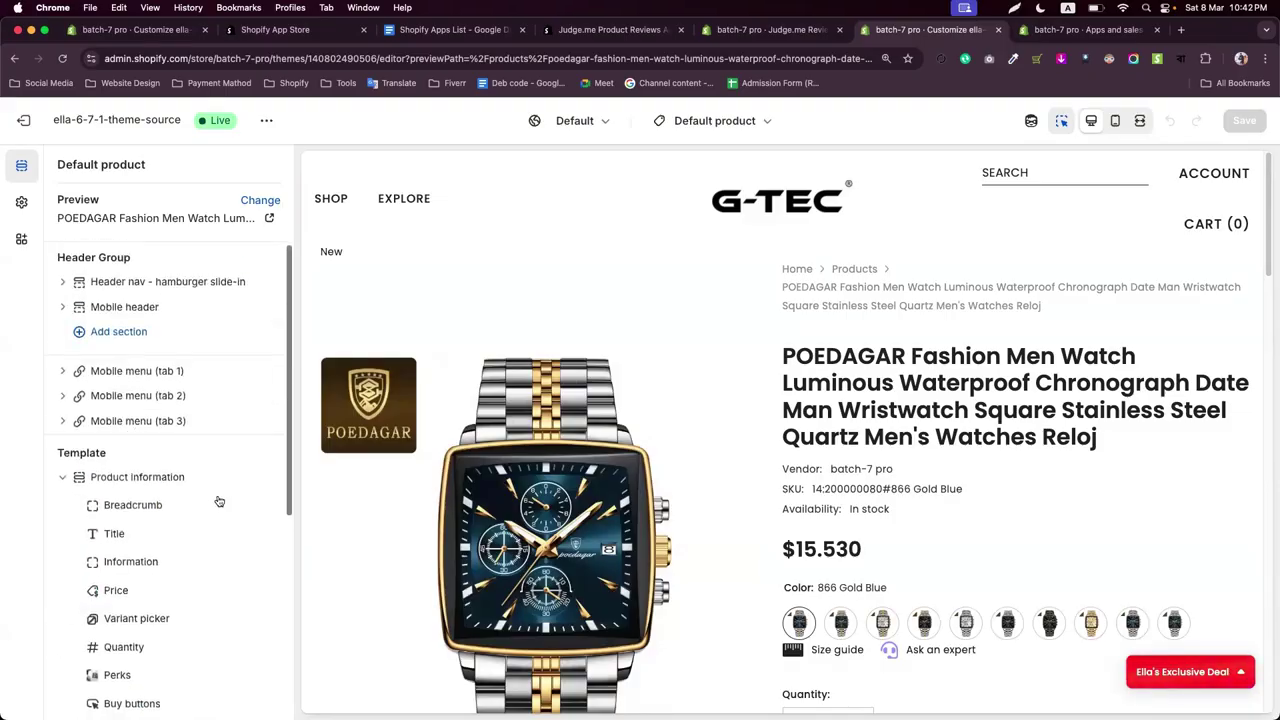
pyautogui.scroll(-5, 170, 476)
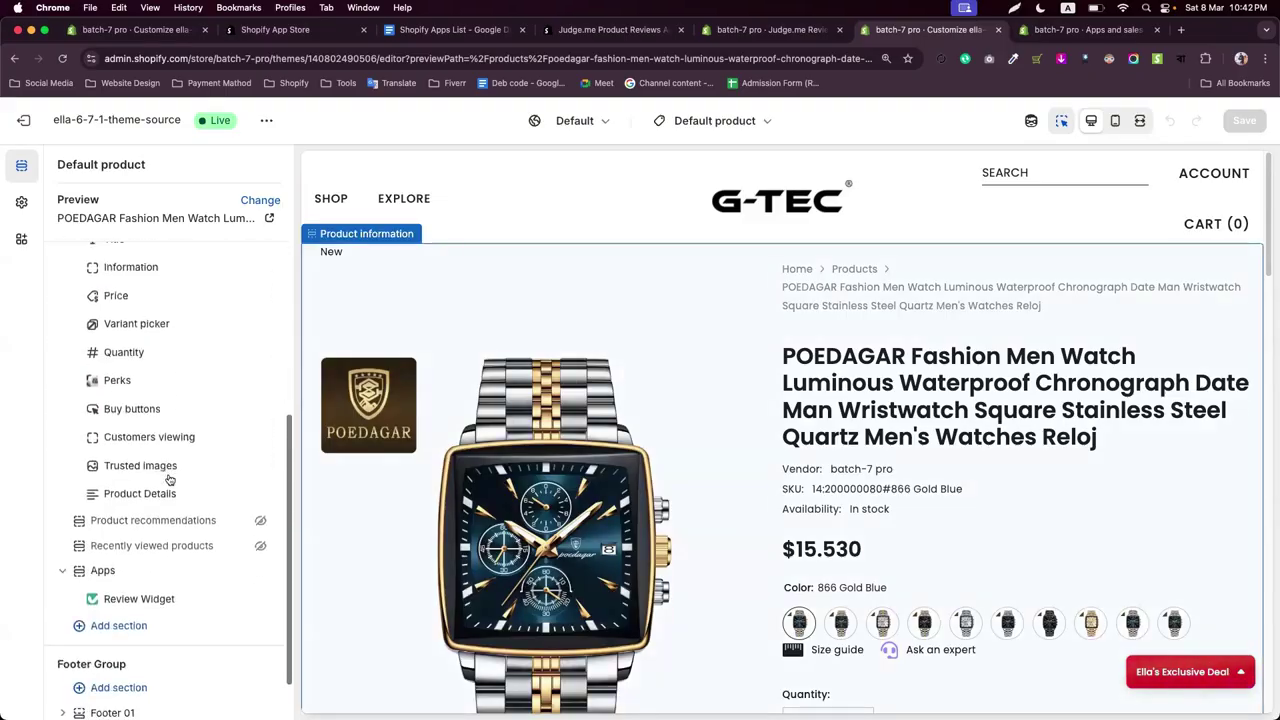
pyautogui.click(176, 481)
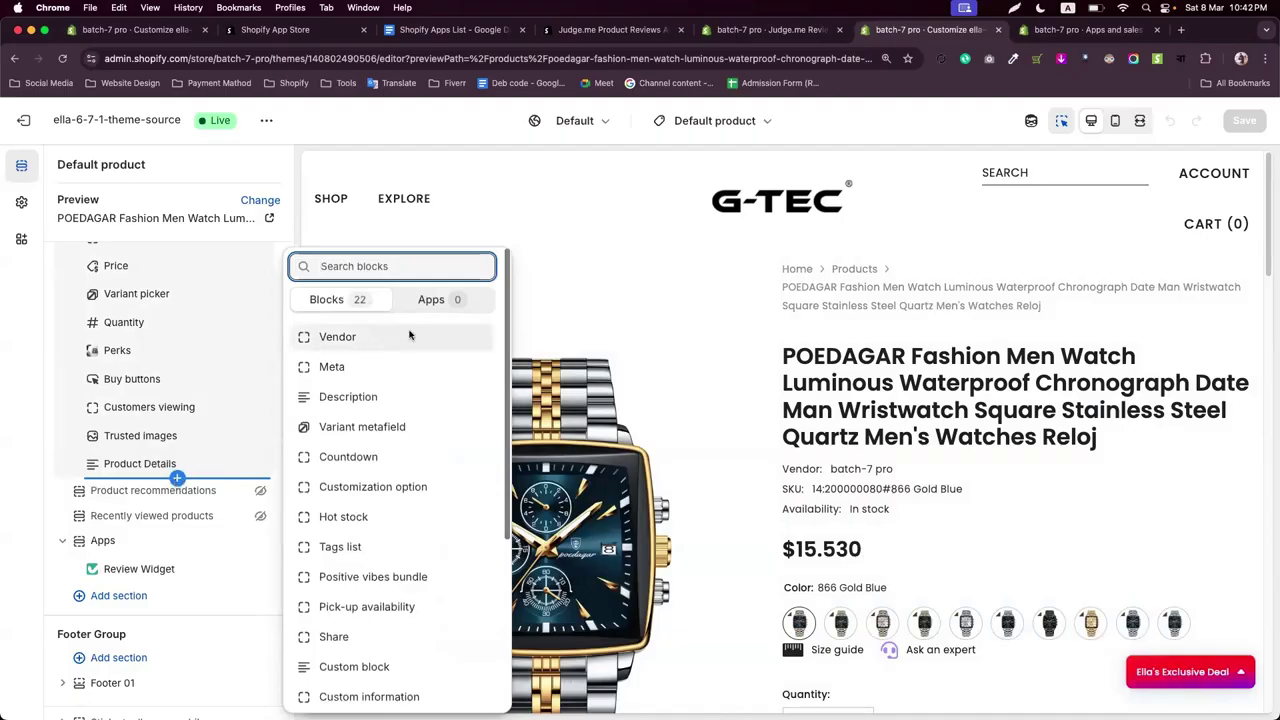
pyautogui.click(428, 302)
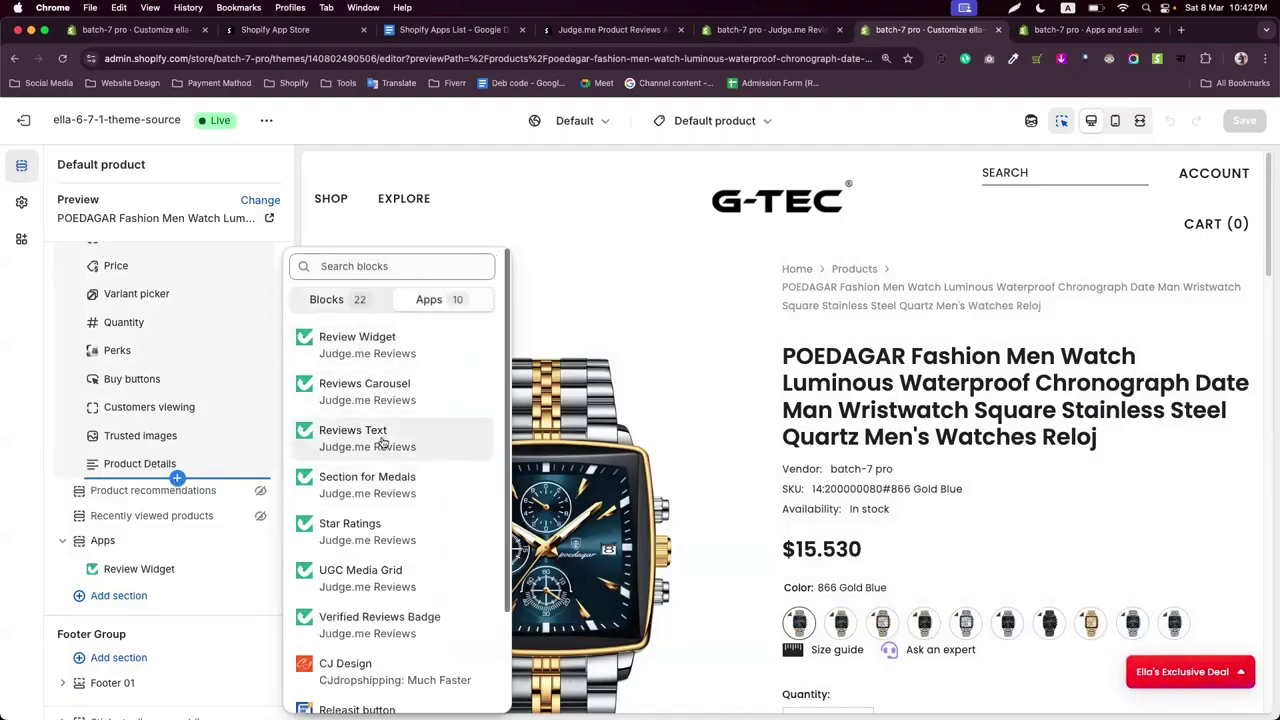
pyautogui.click(364, 540)
pyautogui.moveTo(98, 492); pyautogui.dragTo(128, 434)
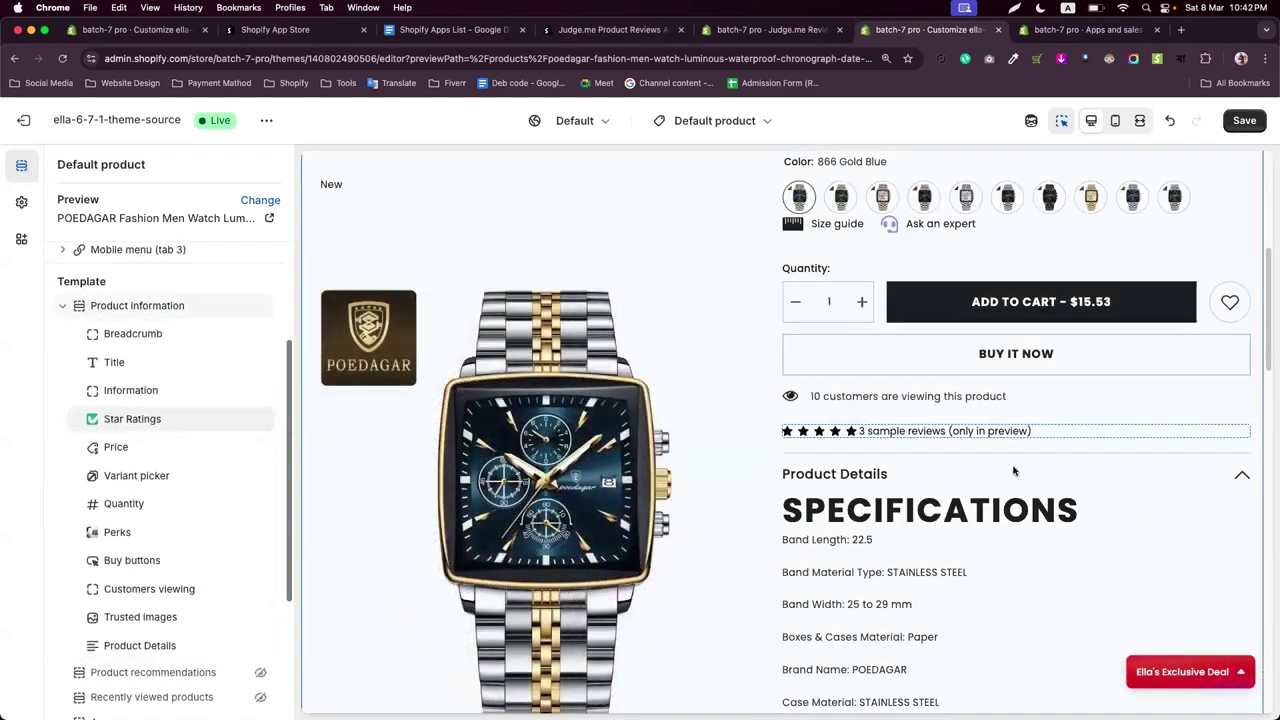
# Check the Star Ratings placement above the watch's price and save the theme.
pyautogui.scroll(-2, 1013, 470)
pyautogui.scroll(-8, 1010, 465)
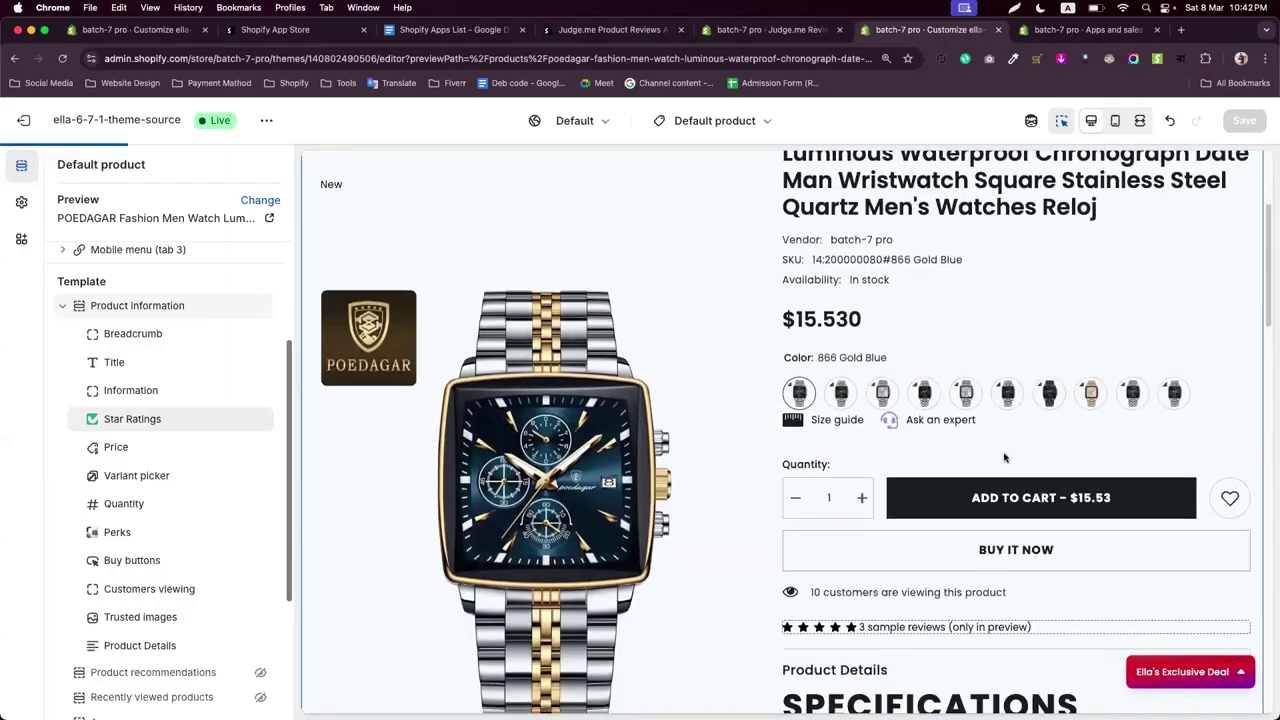
pyautogui.scroll(-8, 851, 563)
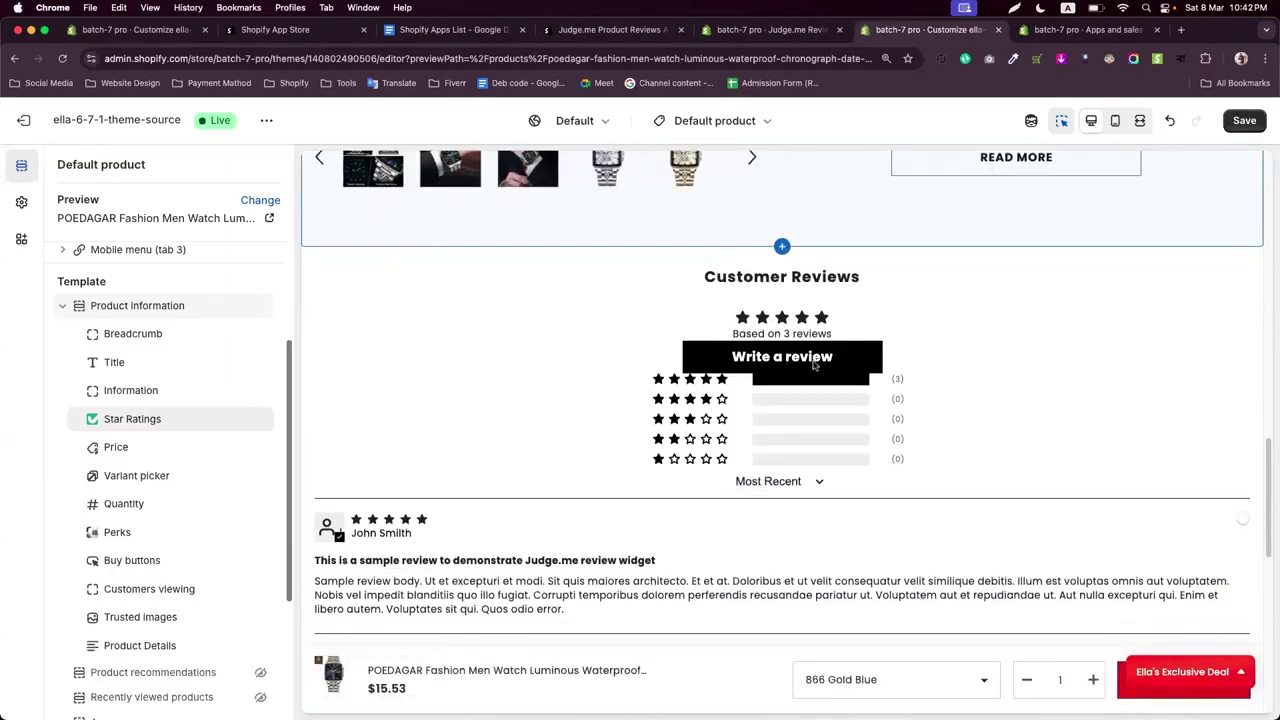
pyautogui.scroll(1, 711, 475)
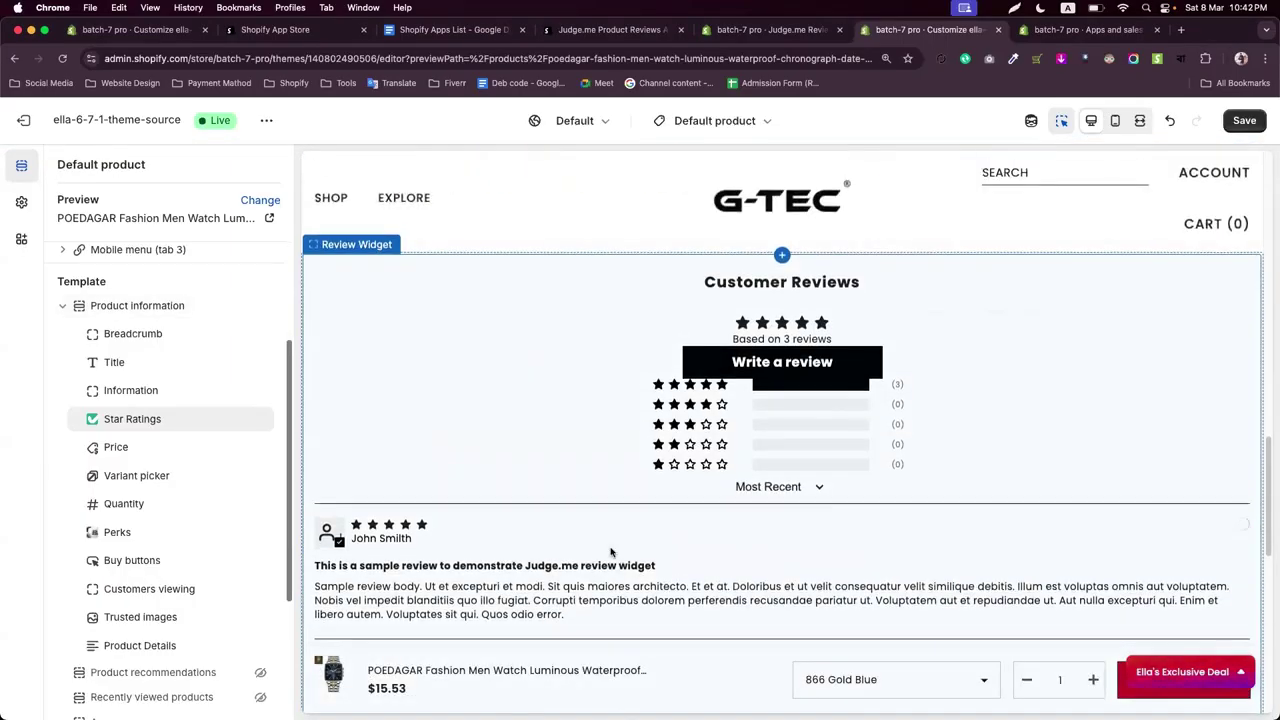
pyautogui.scroll(-1, 924, 511)
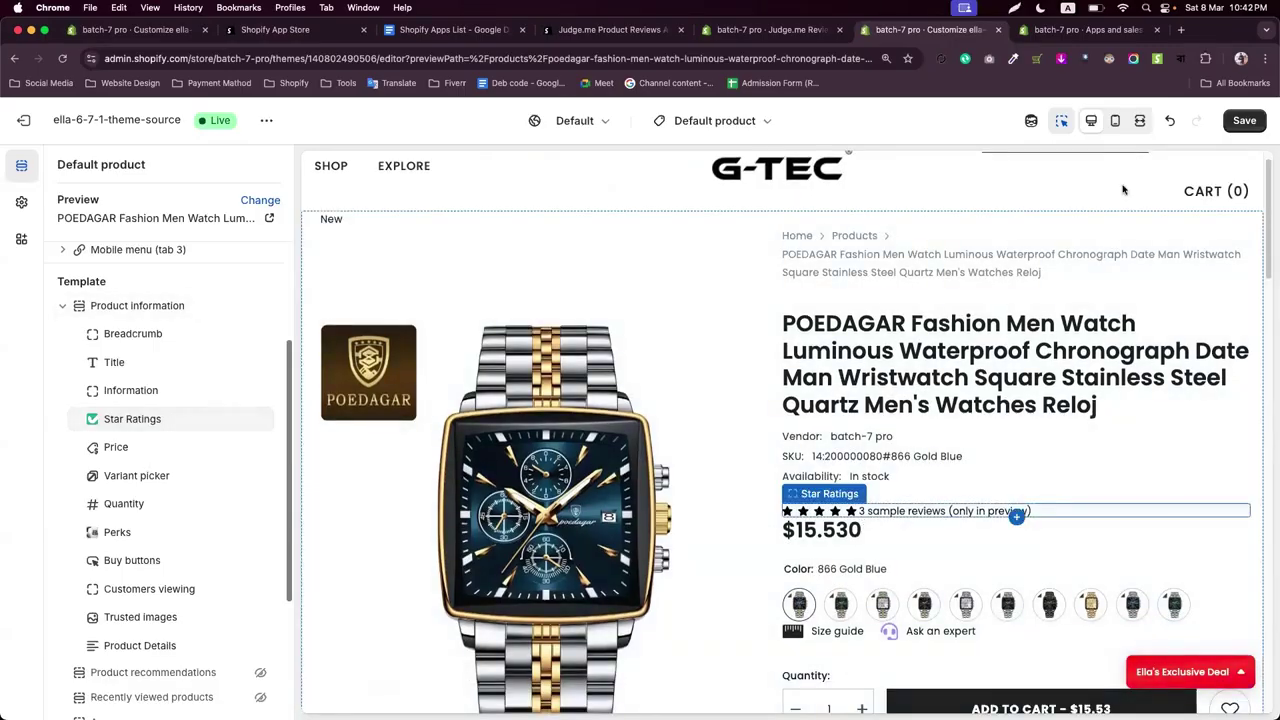
pyautogui.click(1240, 121)
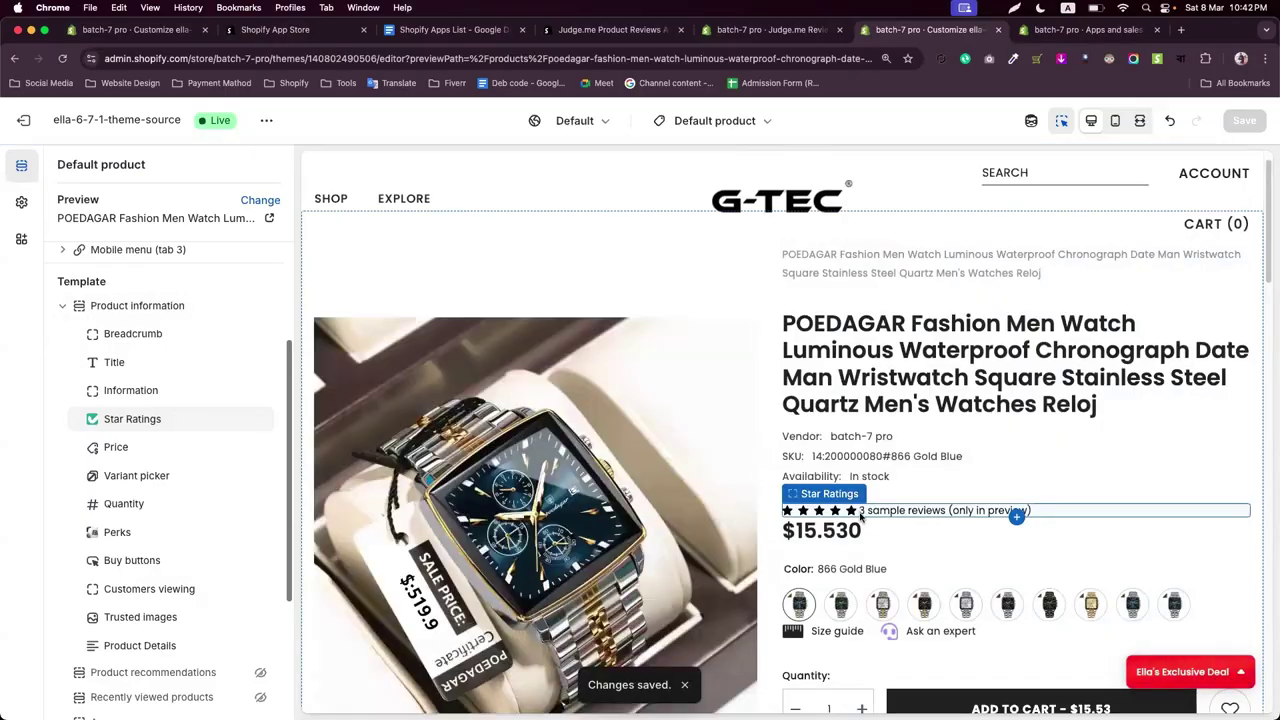
# Advance Judge.me onboarding to the Branding step.
pyautogui.click(770, 29)
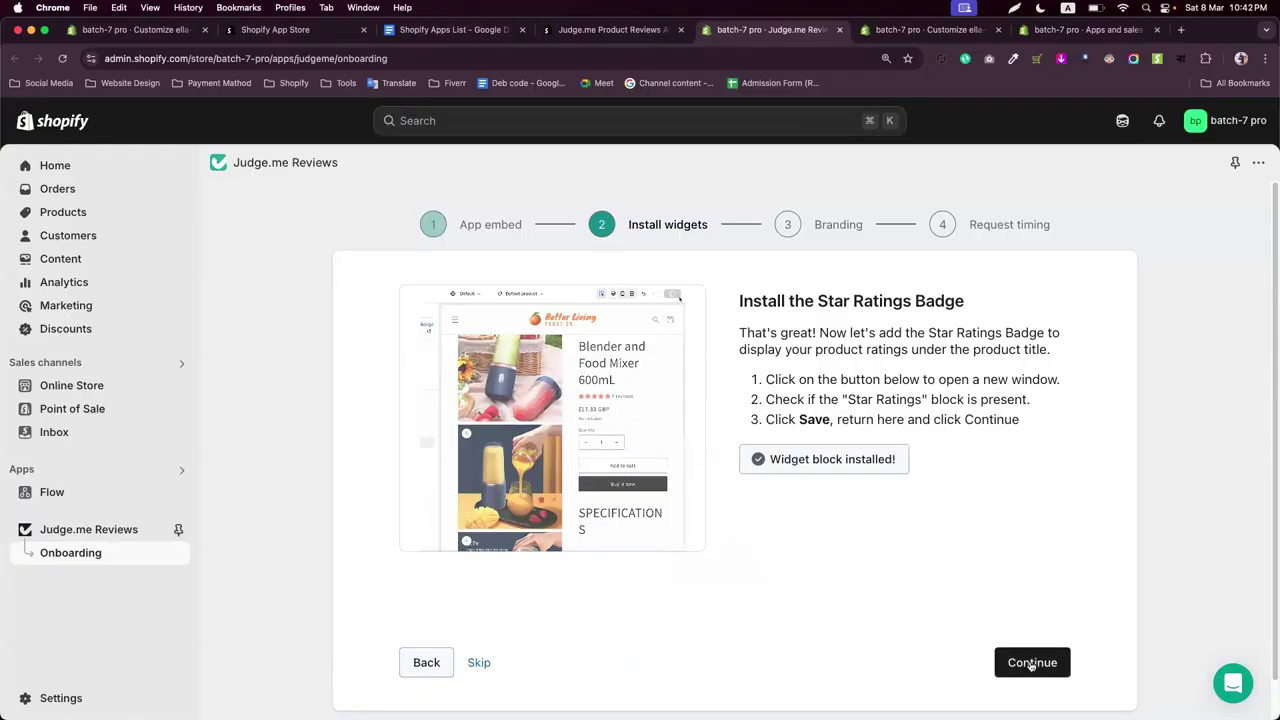
pyautogui.click(1032, 663)
pyautogui.click(782, 490)
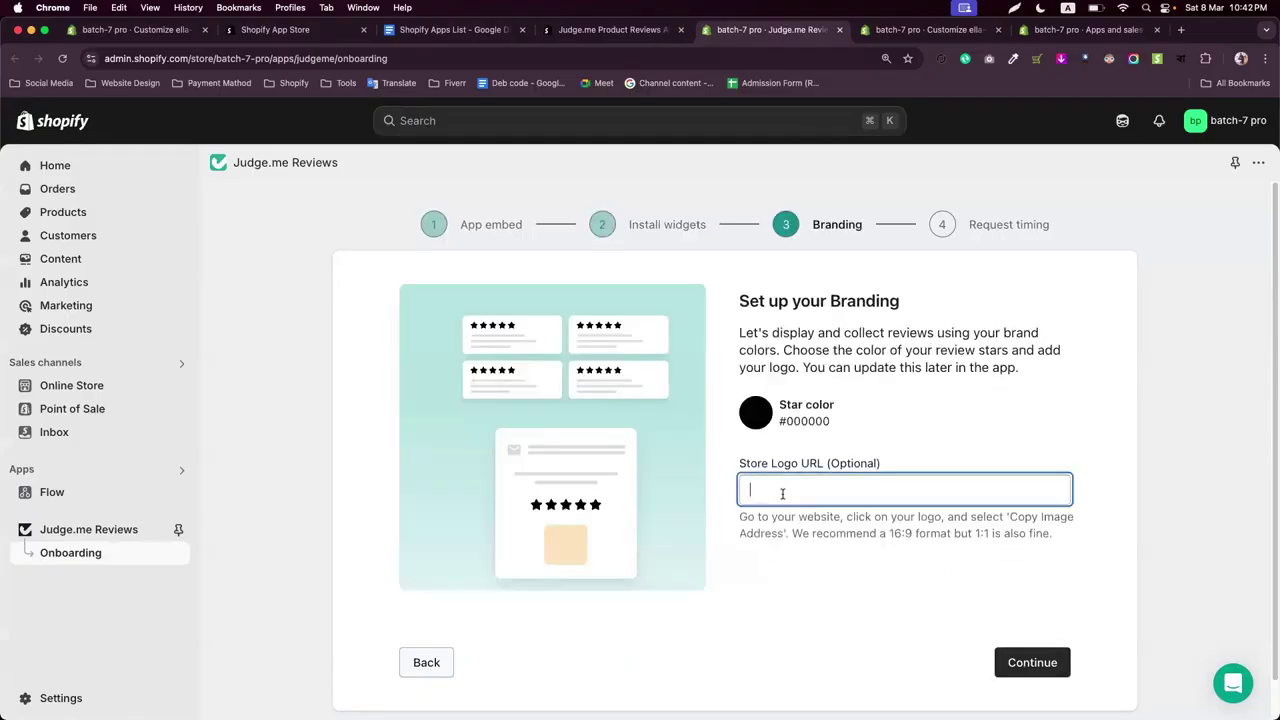
# Change the review star colour to #766BD8 using the colour picker.
pyautogui.click(758, 420)
pyautogui.moveTo(806, 507); pyautogui.dragTo(820, 462)
pyautogui.moveTo(898, 485); pyautogui.dragTo(903, 531)
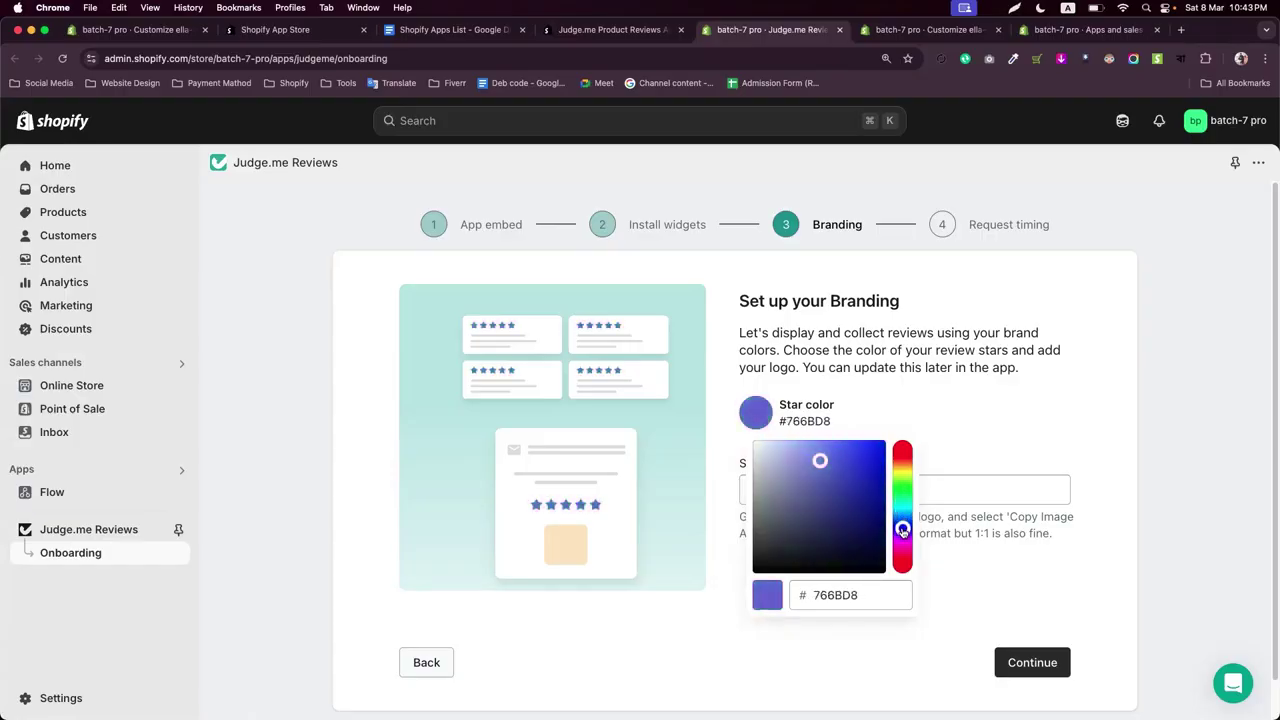
pyautogui.click(842, 411)
pyautogui.click(793, 487)
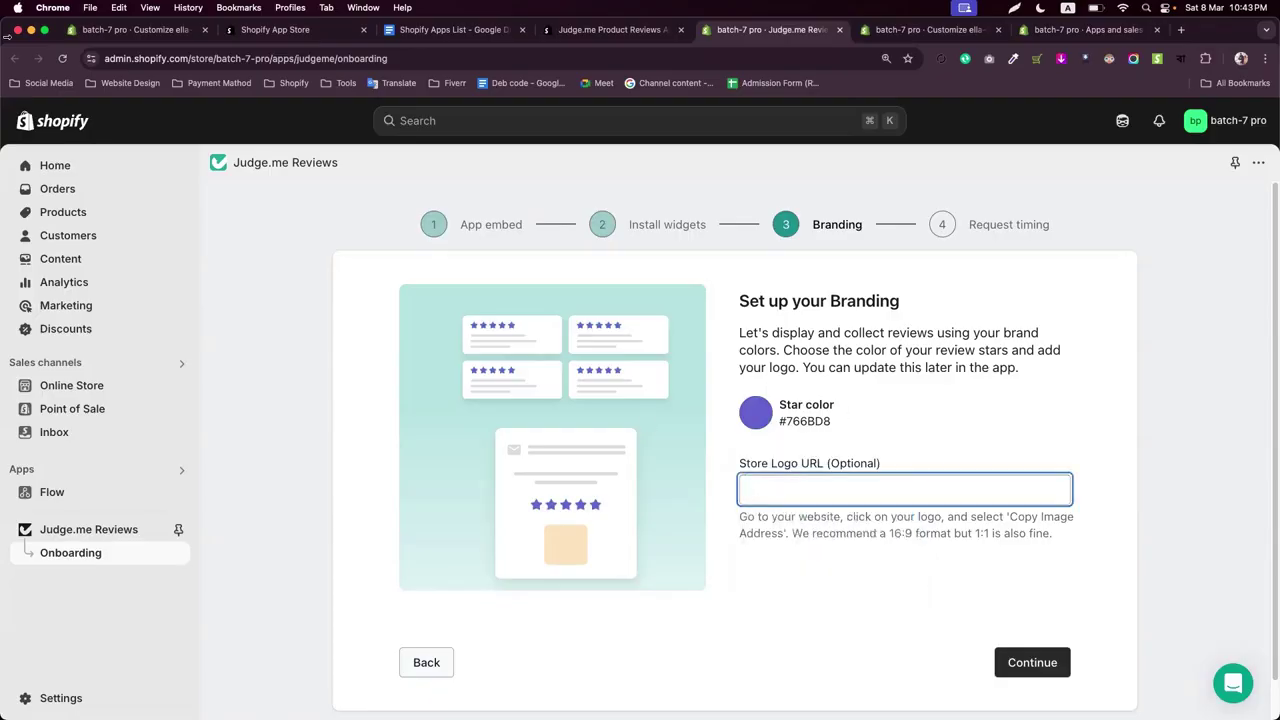
pyautogui.click(115, 29)
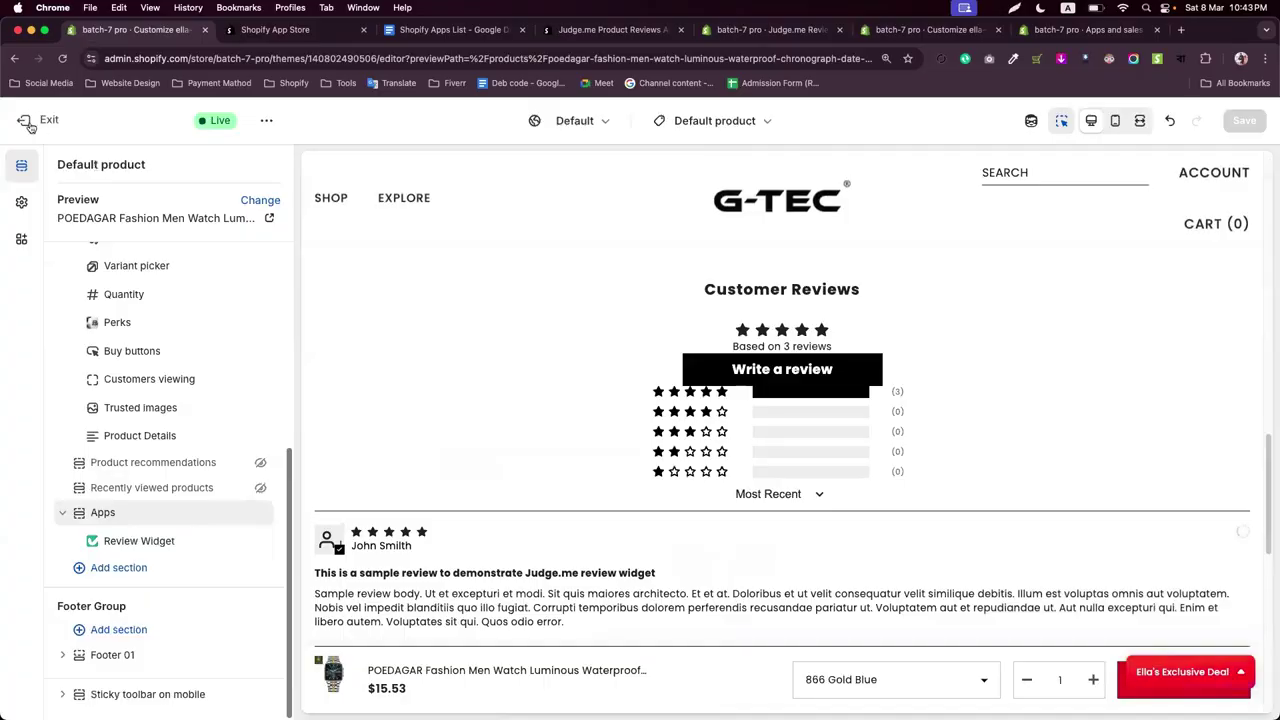
# Copy the link to the gtec PNG logo from Content > Files.
pyautogui.click(30, 125)
pyautogui.click(60, 258)
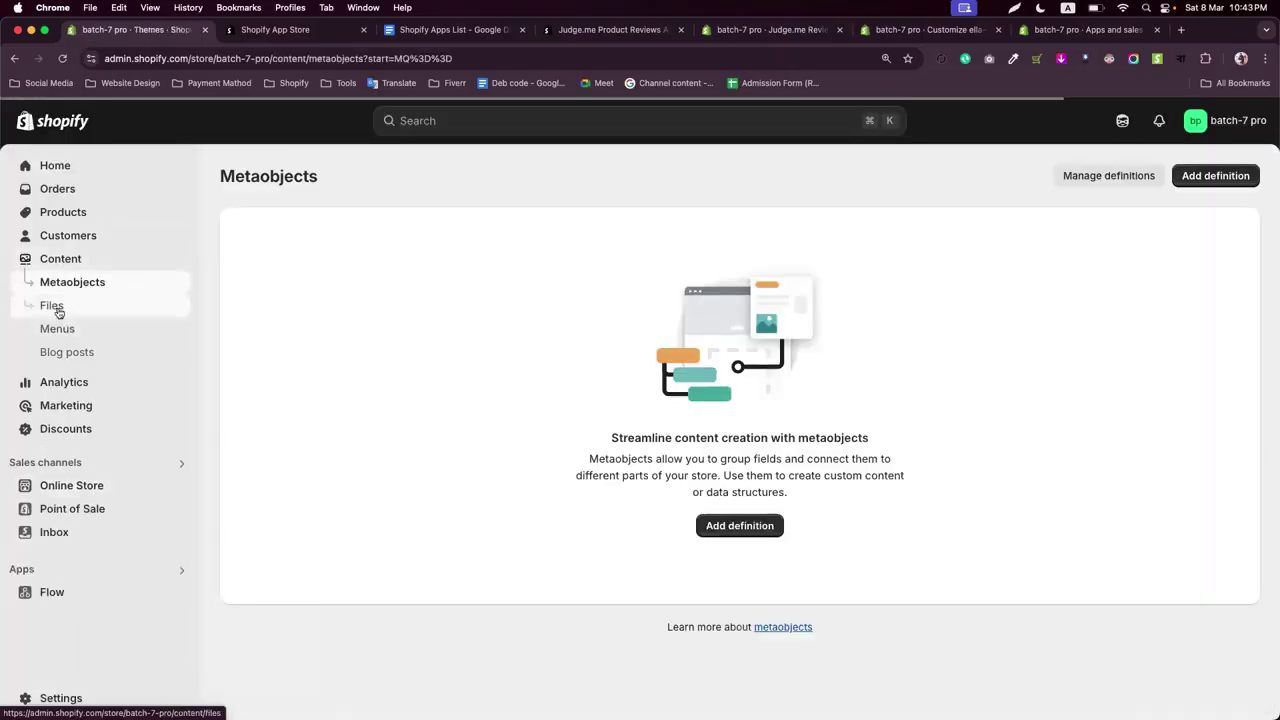
pyautogui.click(53, 306)
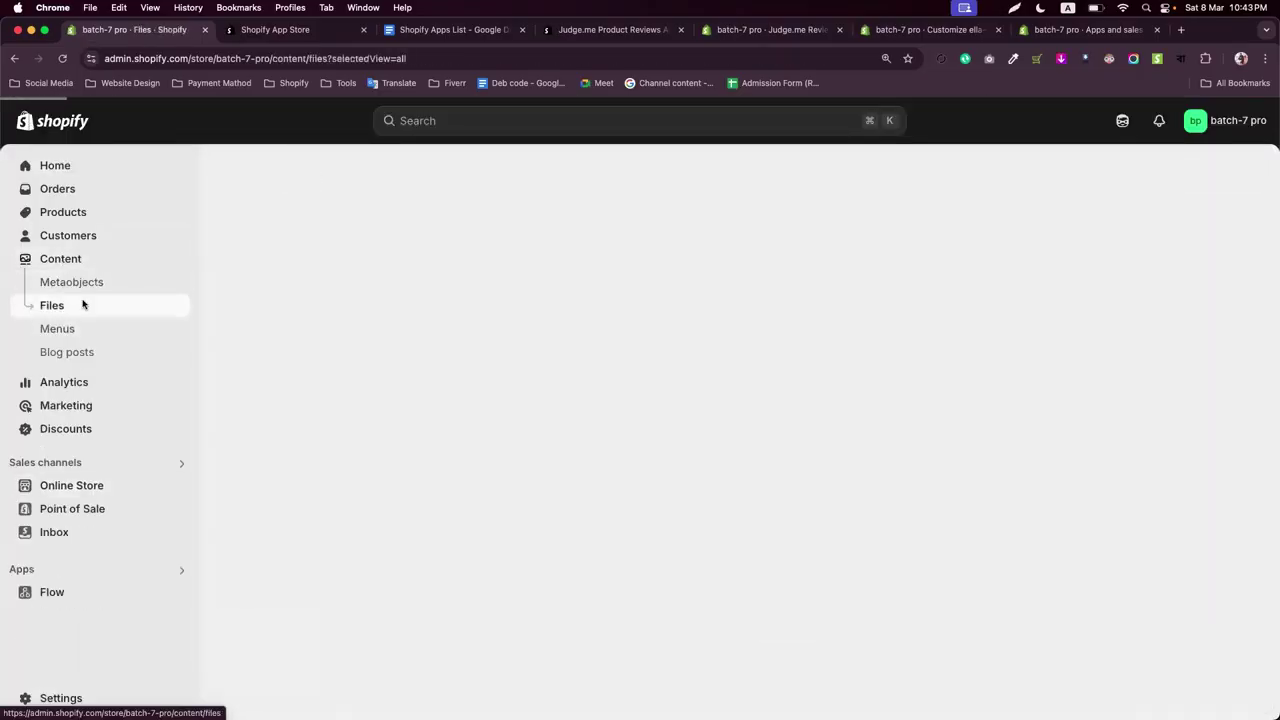
pyautogui.scroll(-3, 485, 567)
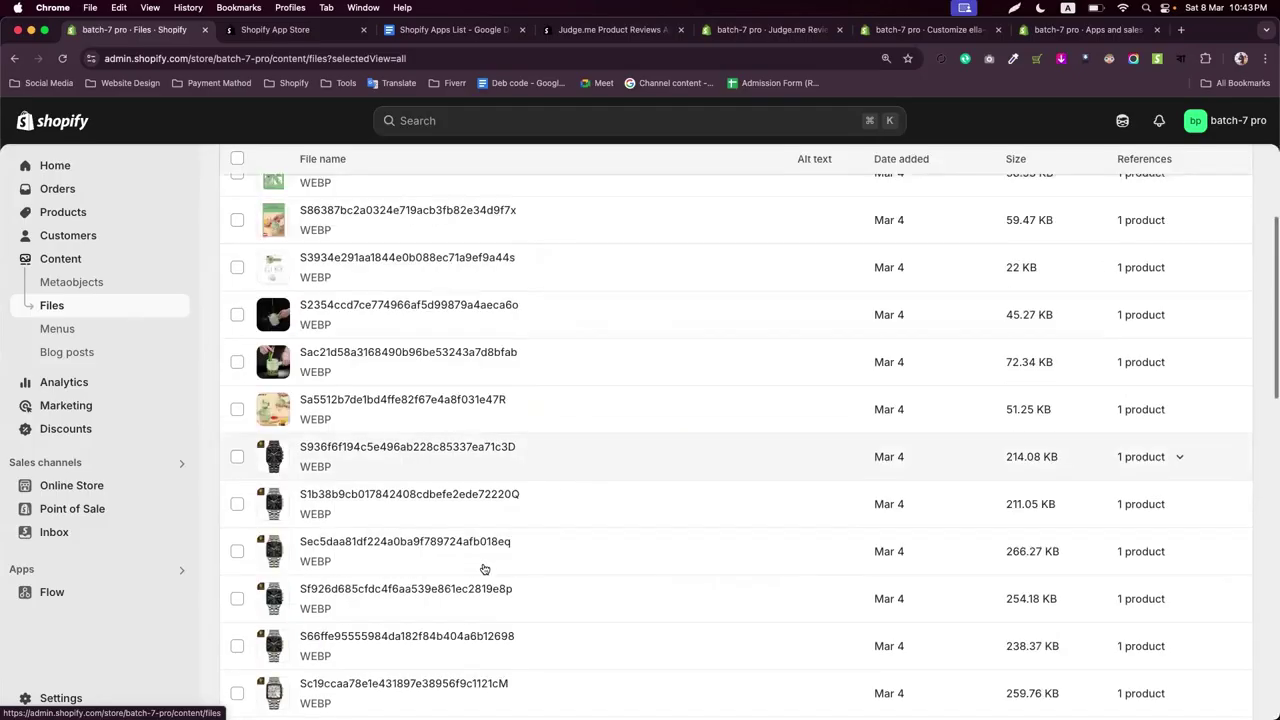
pyautogui.scroll(-10, 485, 567)
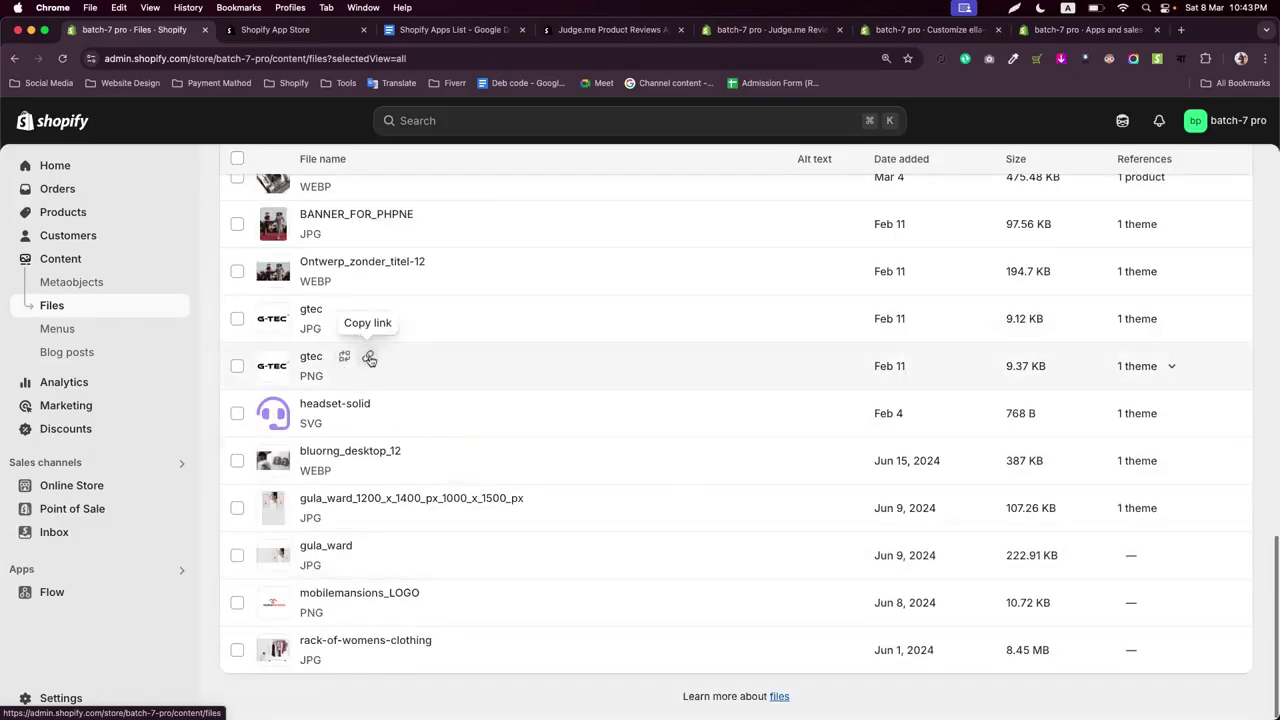
pyautogui.click(369, 358)
pyautogui.click(873, 31)
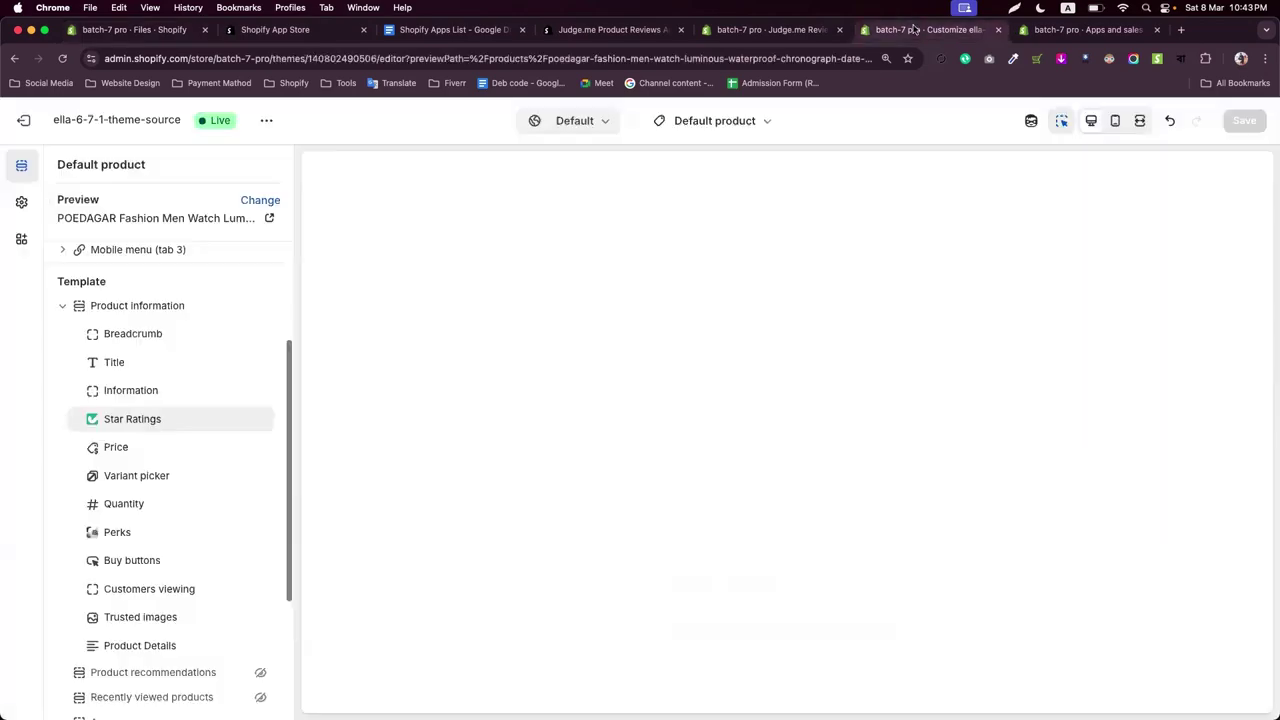
# Paste the G-TEC logo URL as Store Logo, set star colour #000007, and continue.
pyautogui.click(754, 28)
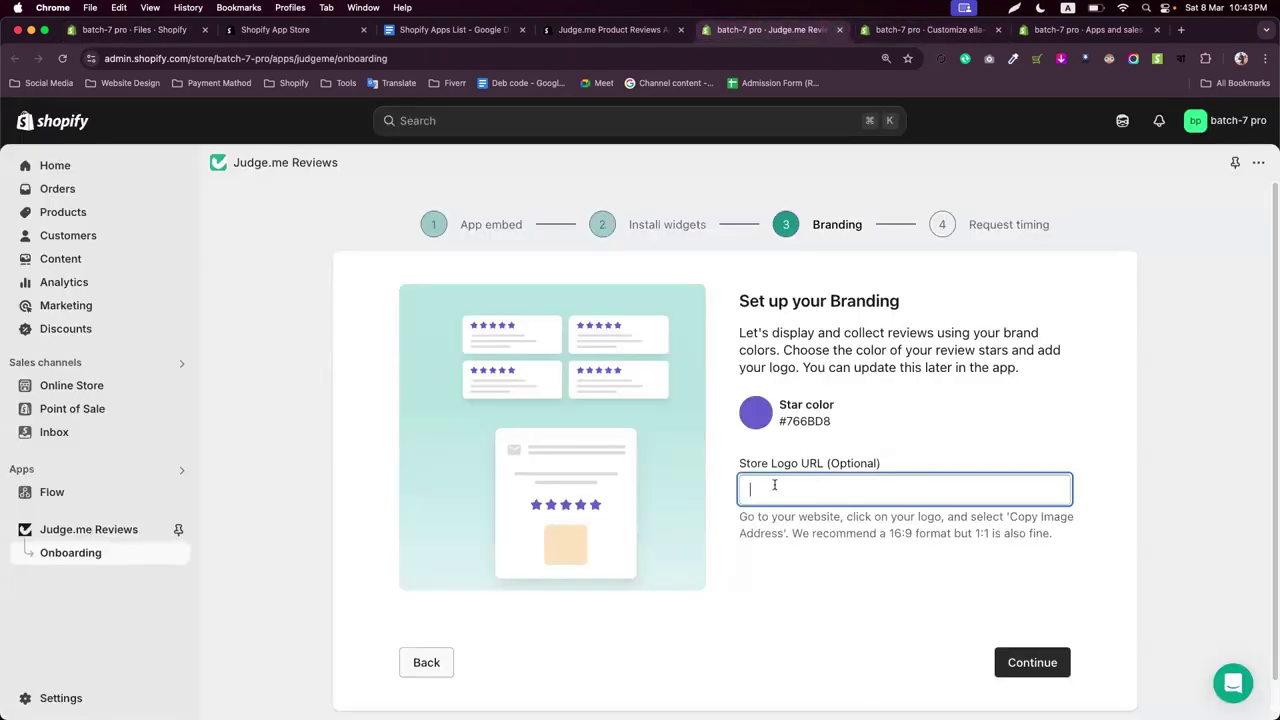
pyautogui.press('super+v')
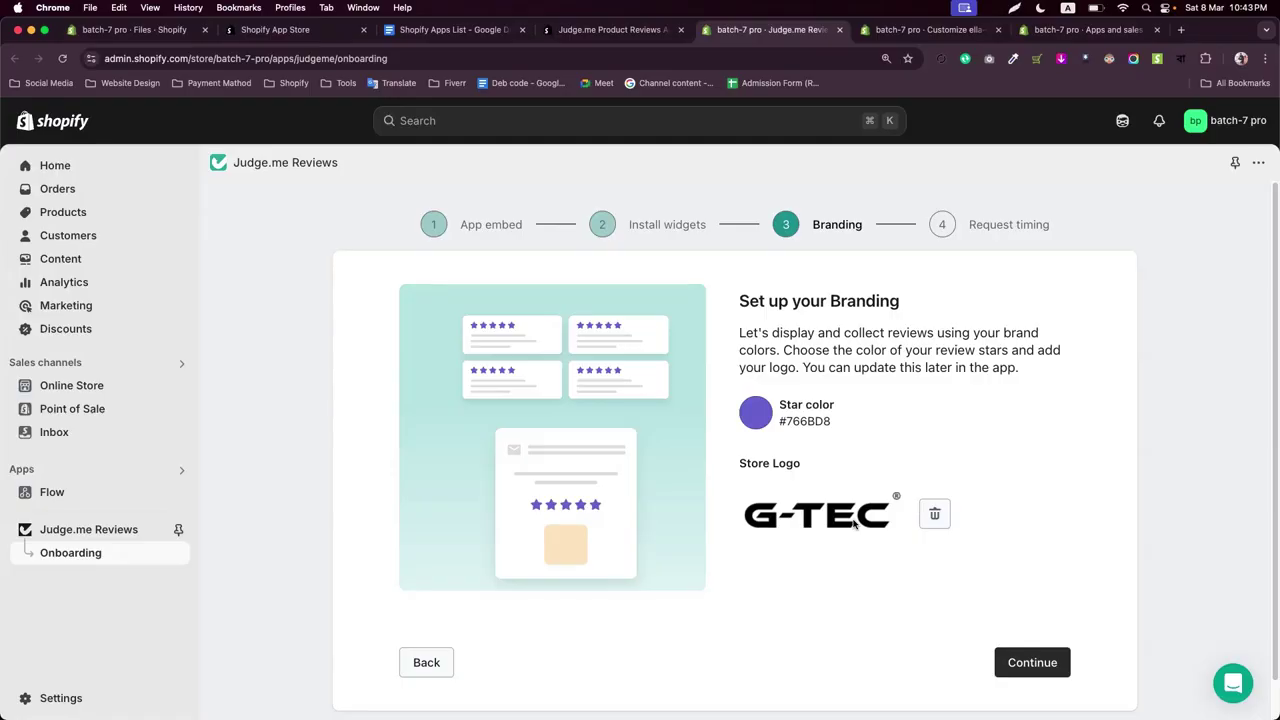
pyautogui.click(751, 411)
pyautogui.moveTo(849, 503); pyautogui.dragTo(996, 689)
pyautogui.click(1030, 668)
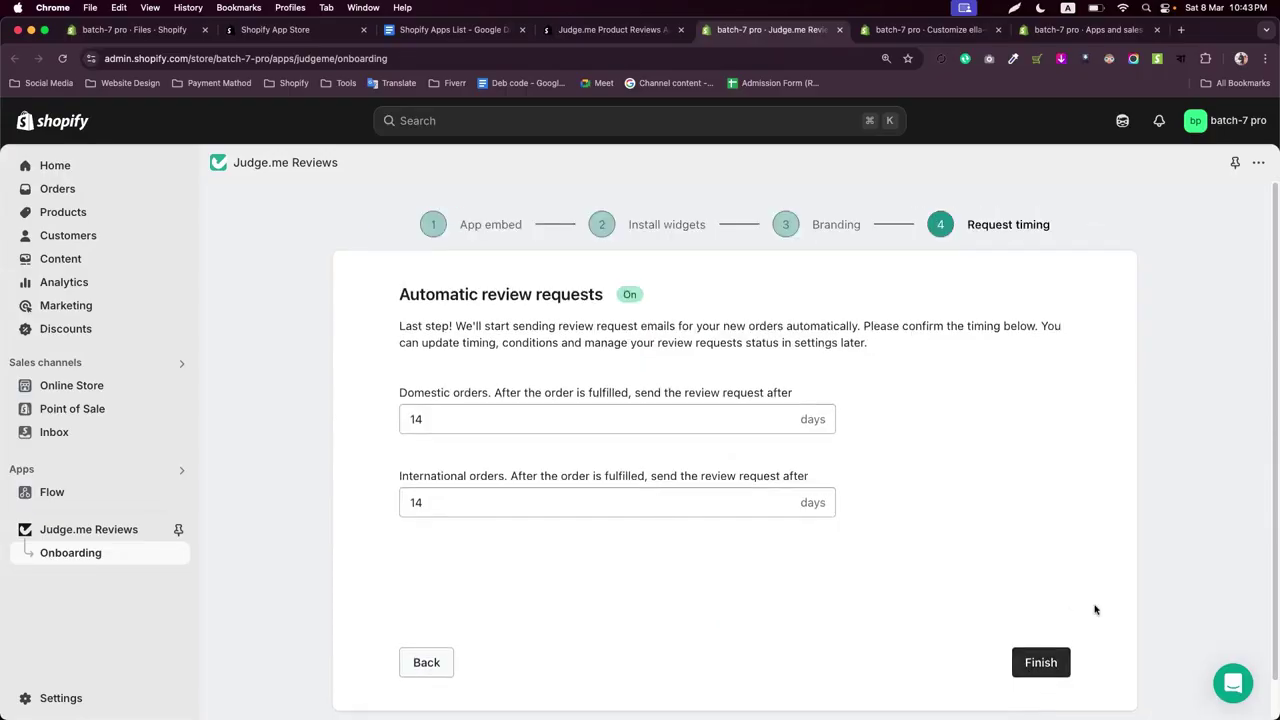
# Finish Judge.me onboarding, go to Manage Reviews, and dismiss the Import Reviews popup.
pyautogui.click(1041, 662)
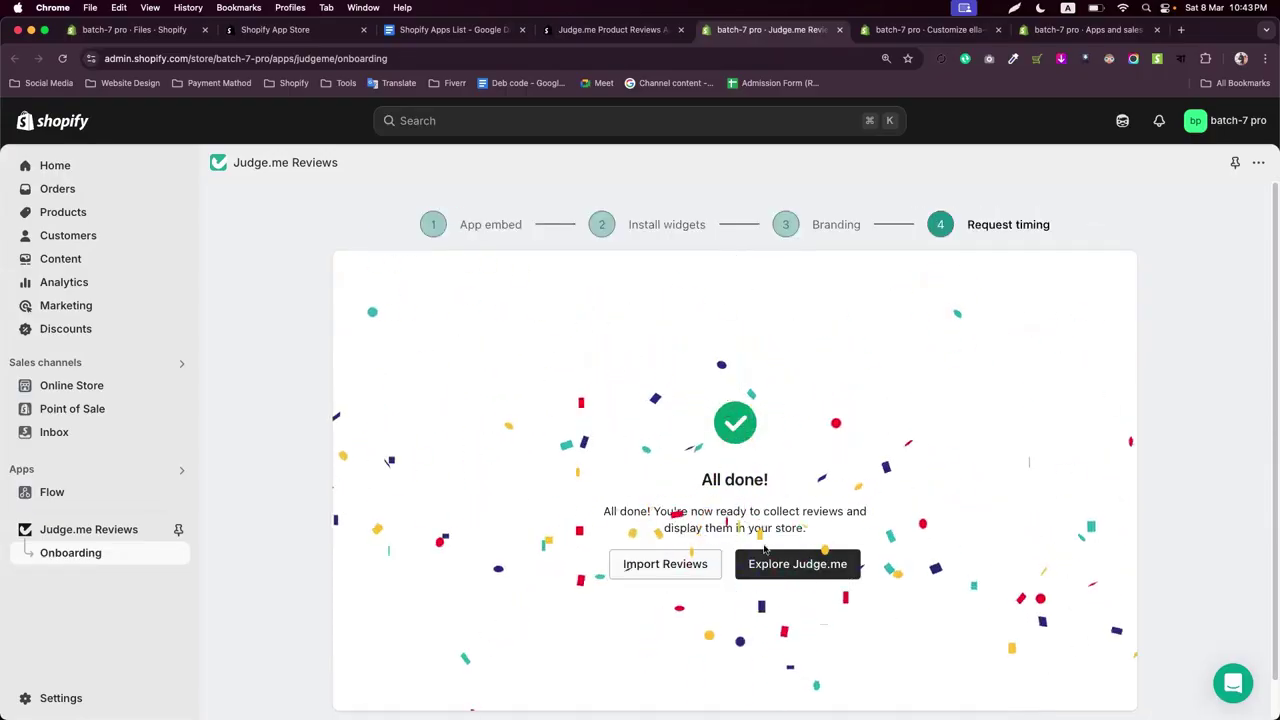
pyautogui.click(775, 562)
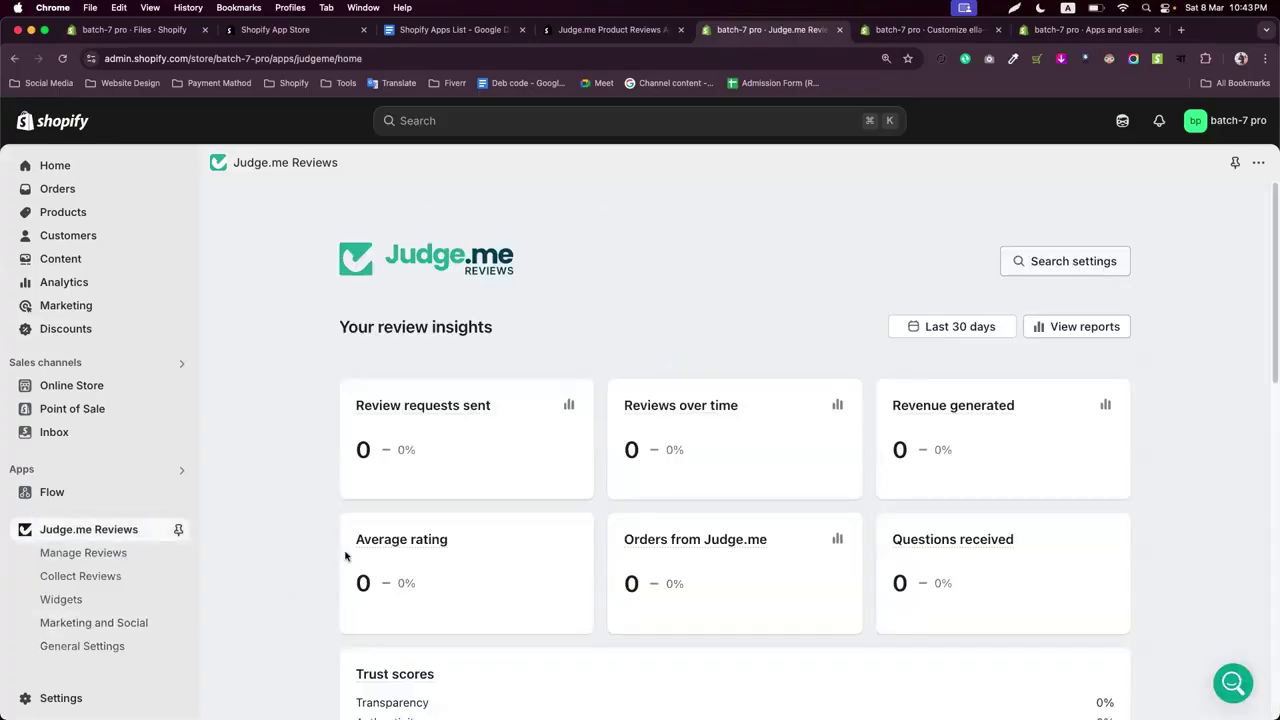
pyautogui.scroll(-10, 476, 543)
pyautogui.scroll(4, 346, 560)
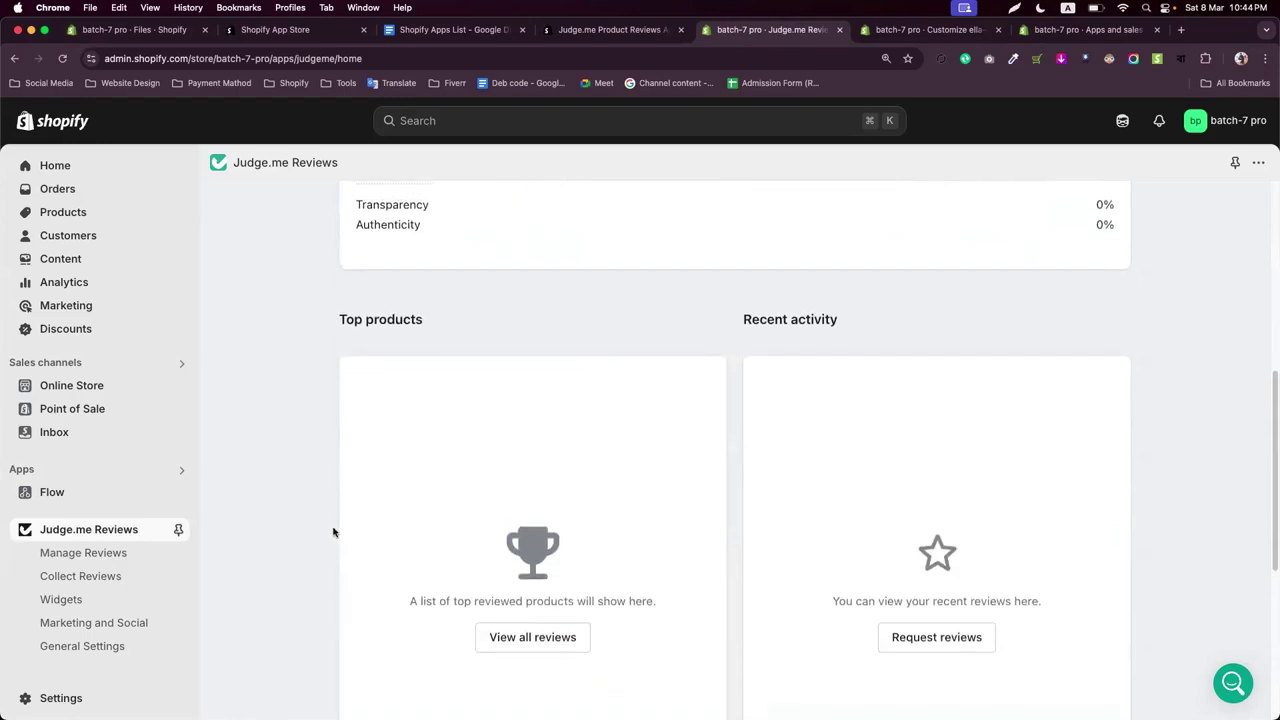
pyautogui.click(87, 557)
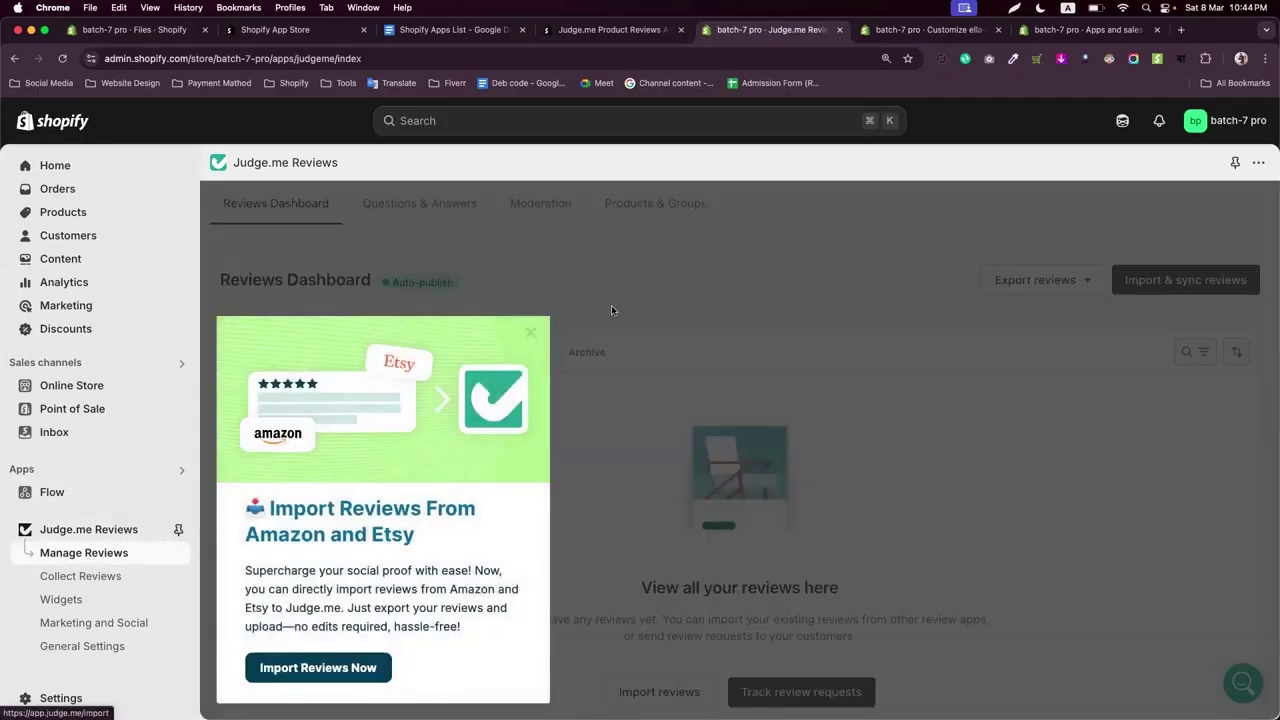
pyautogui.click(528, 334)
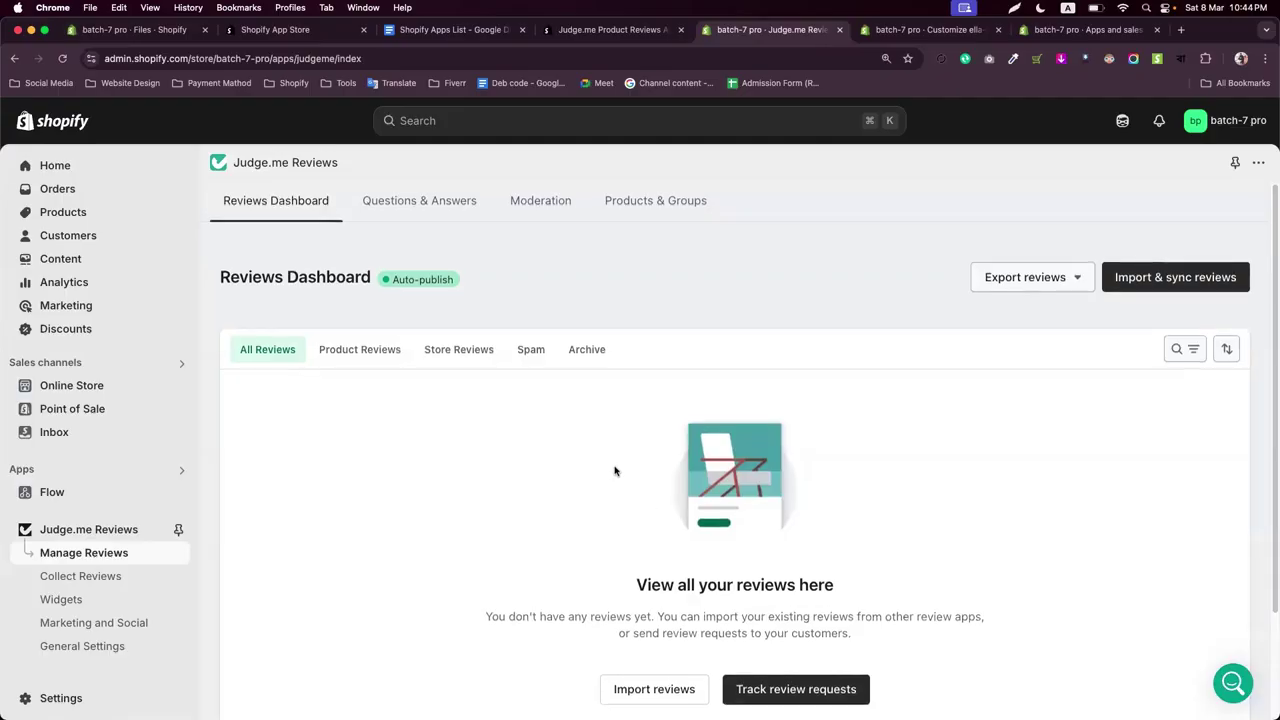
# Switch Judge.me moderation to publish reviews manually, save, and return to the Reviews Dashboard.
pyautogui.click(432, 282)
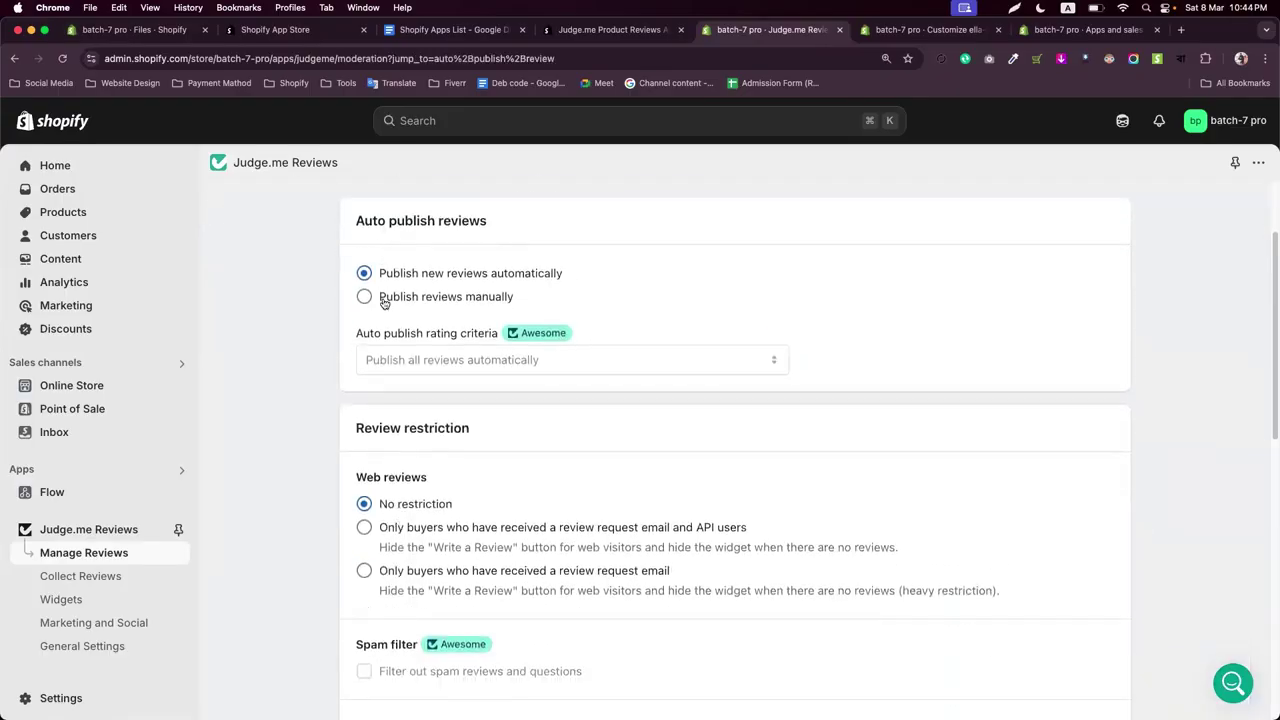
pyautogui.click(384, 300)
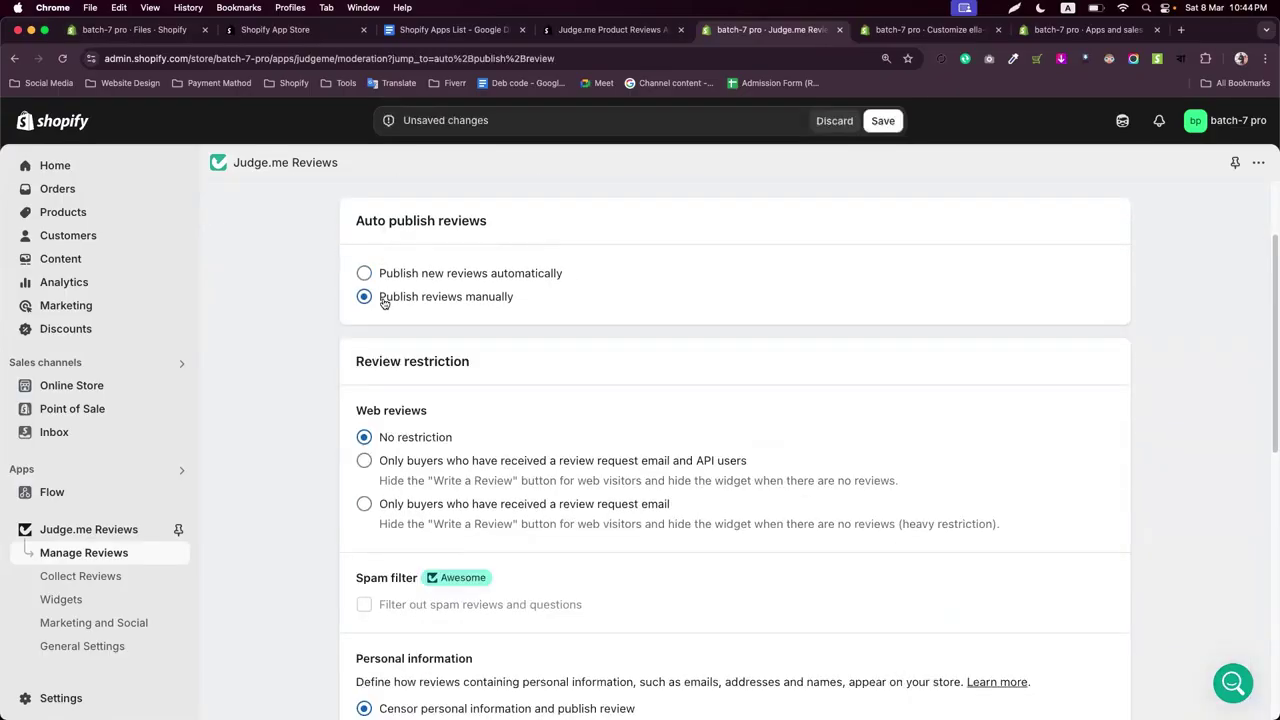
pyautogui.click(882, 121)
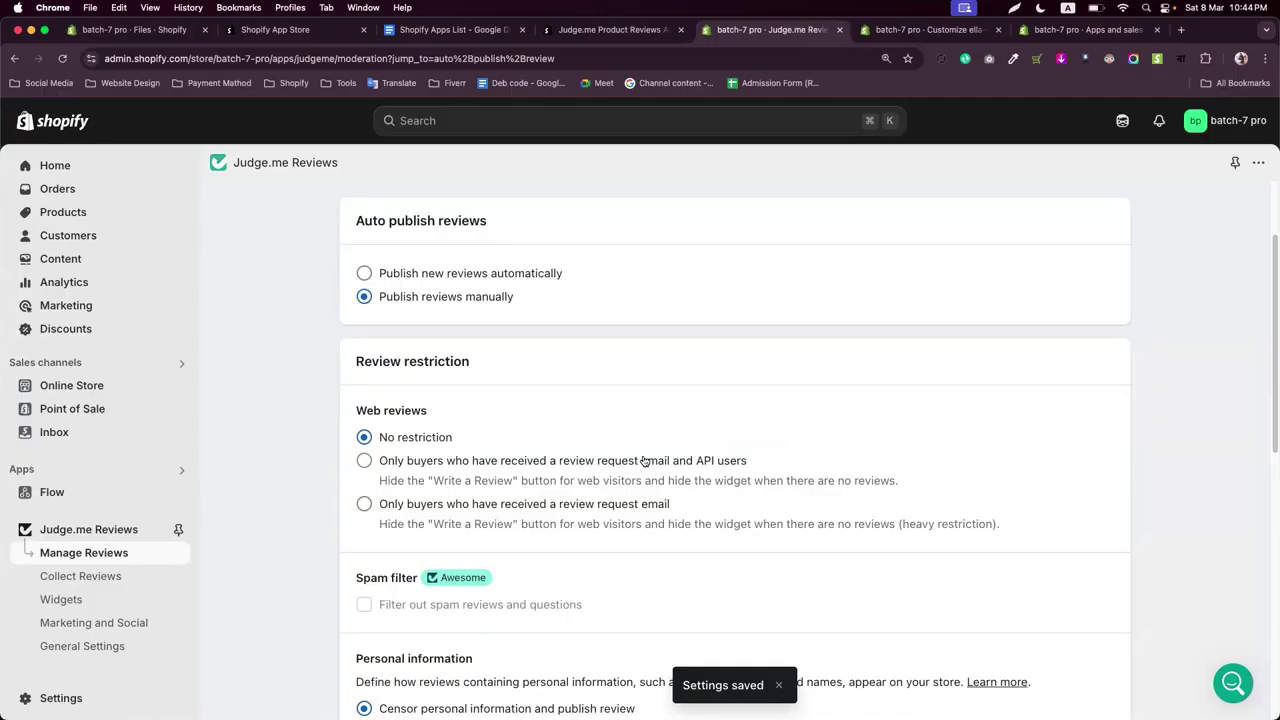
pyautogui.scroll(-10, 526, 431)
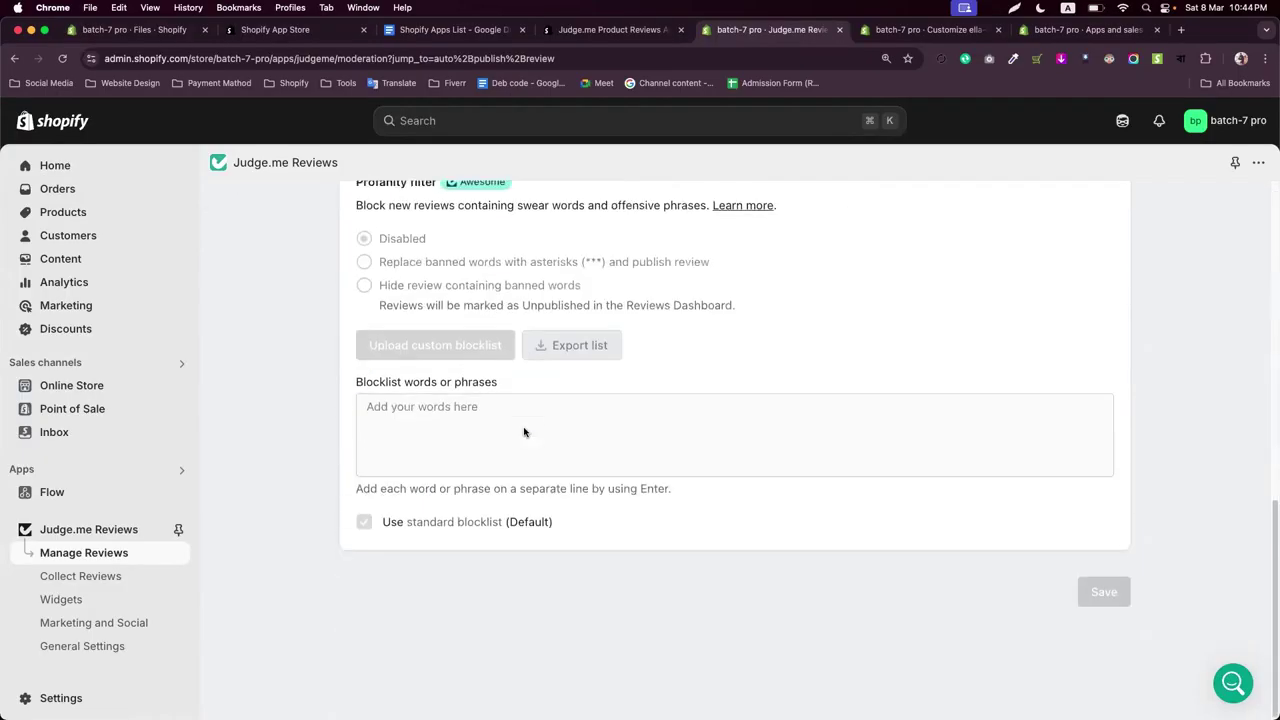
pyautogui.scroll(15, 524, 431)
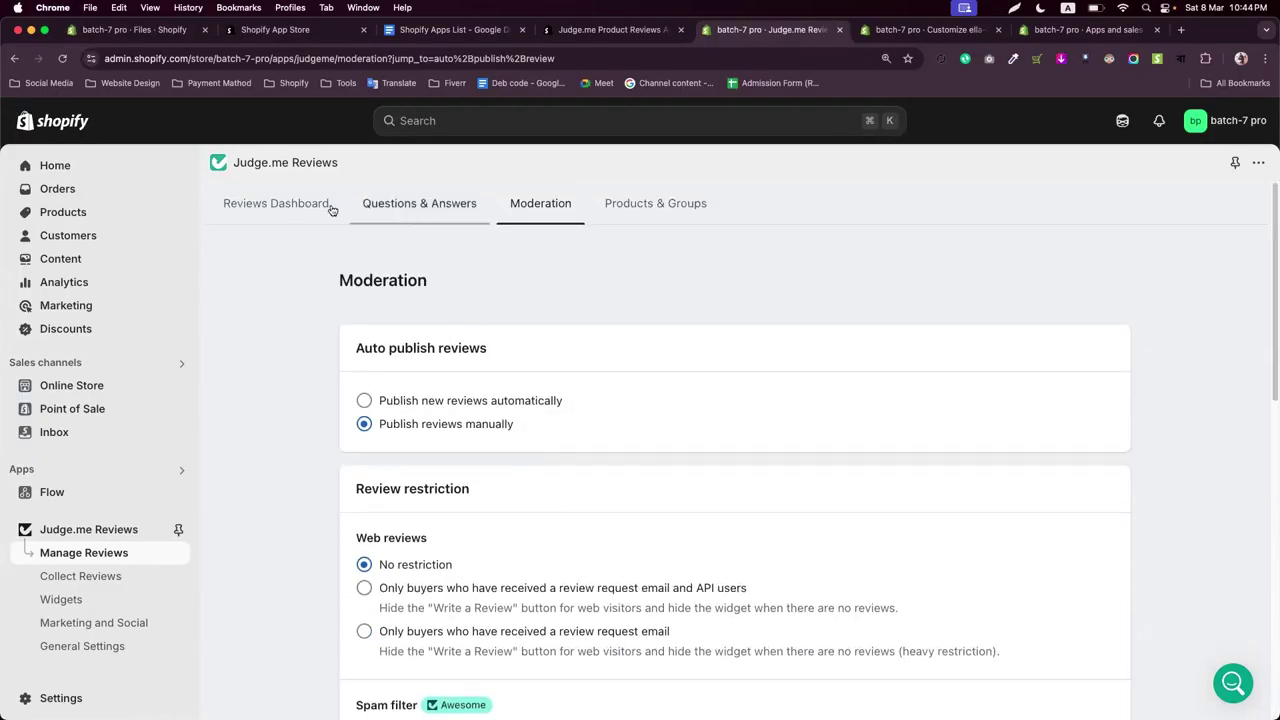
pyautogui.click(317, 210)
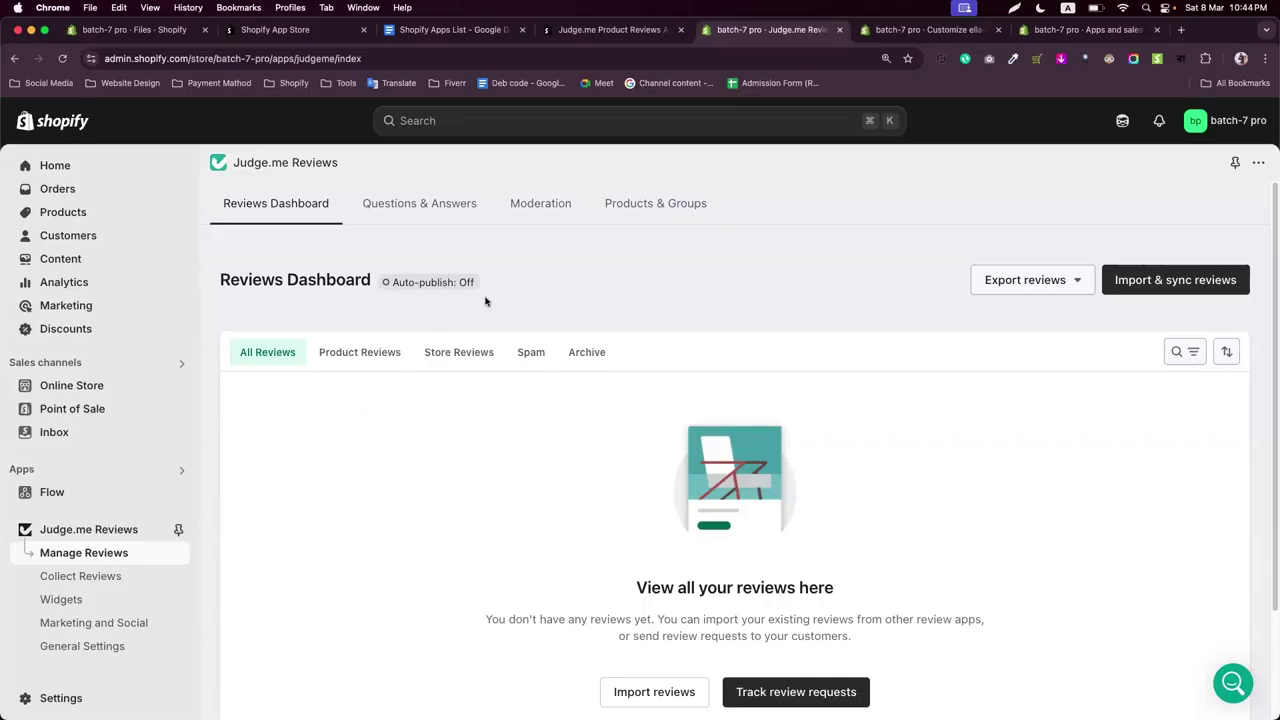
# Follow the Loox Product Reviews & Photos link from the Shopify Apps List document.
pyautogui.click(125, 30)
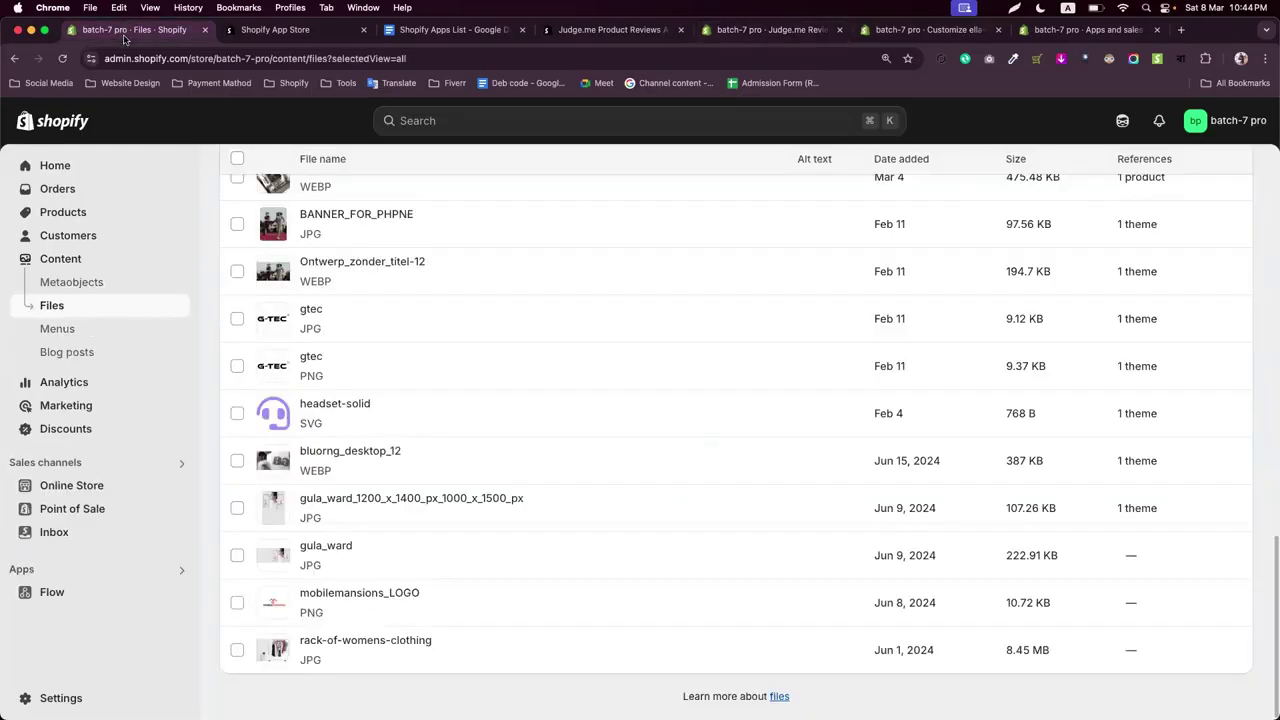
pyautogui.click(440, 30)
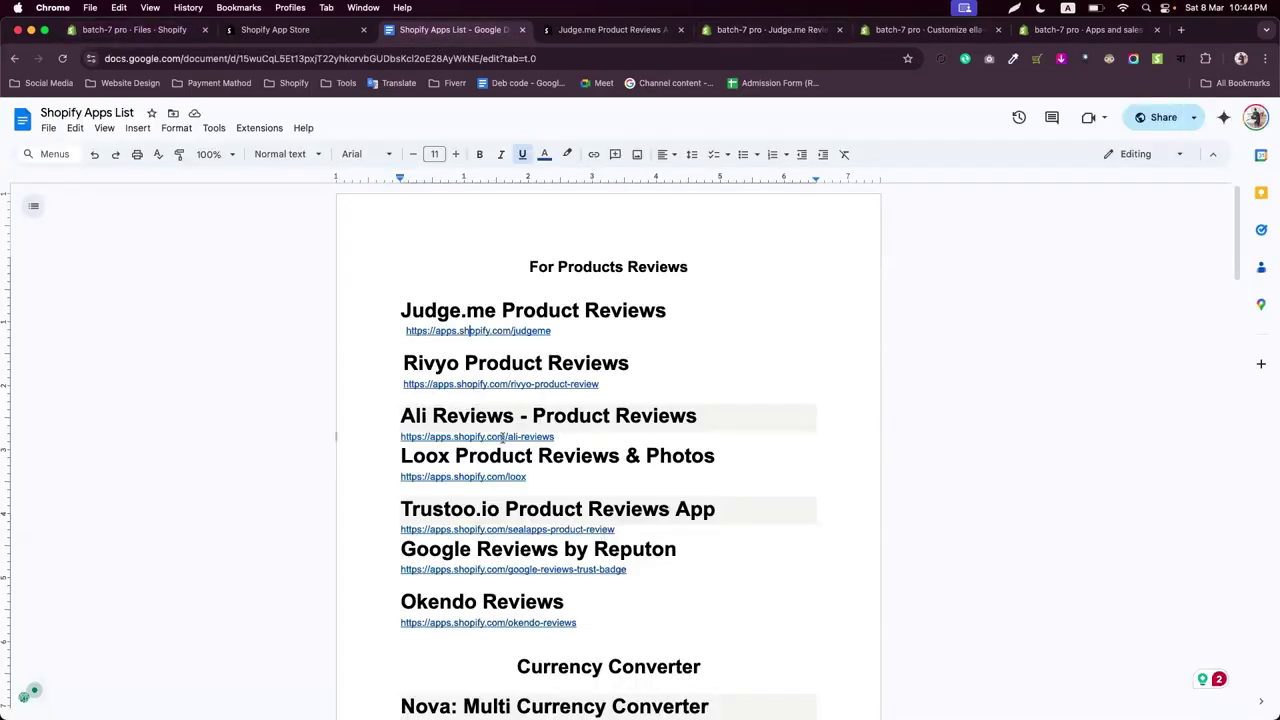
pyautogui.scroll(-2, 502, 437)
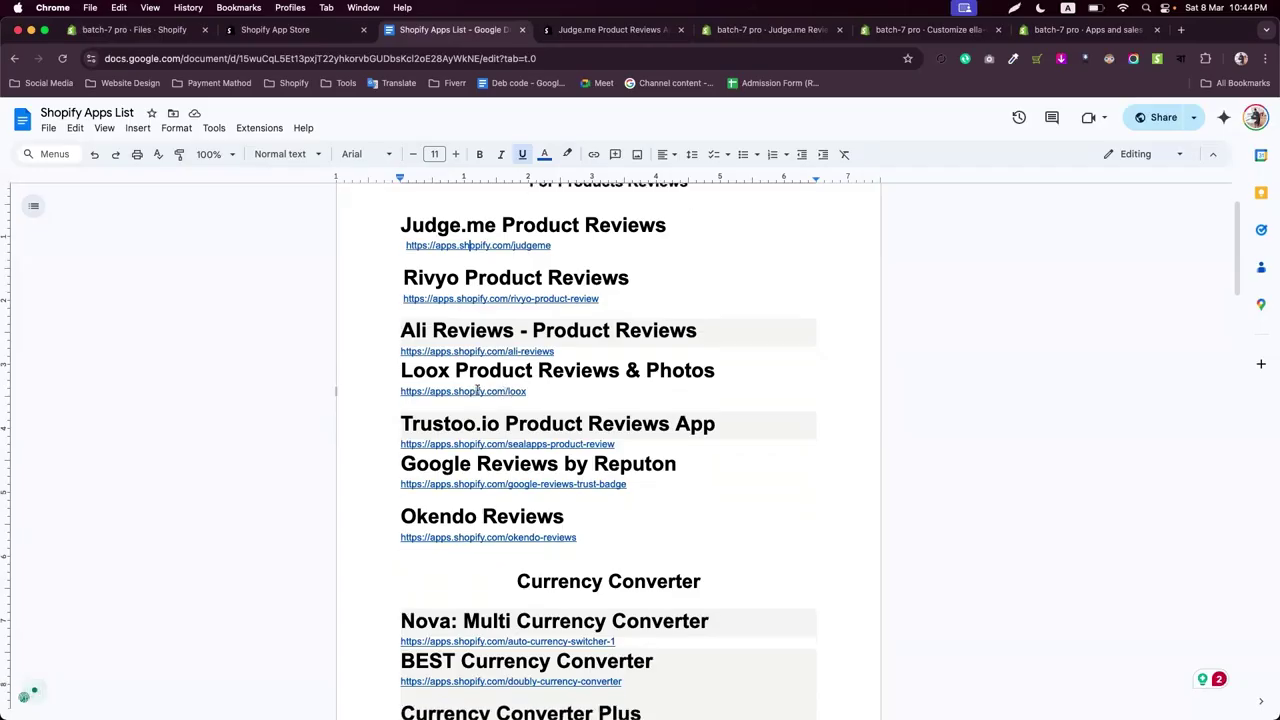
pyautogui.click(477, 391)
pyautogui.click(470, 413)
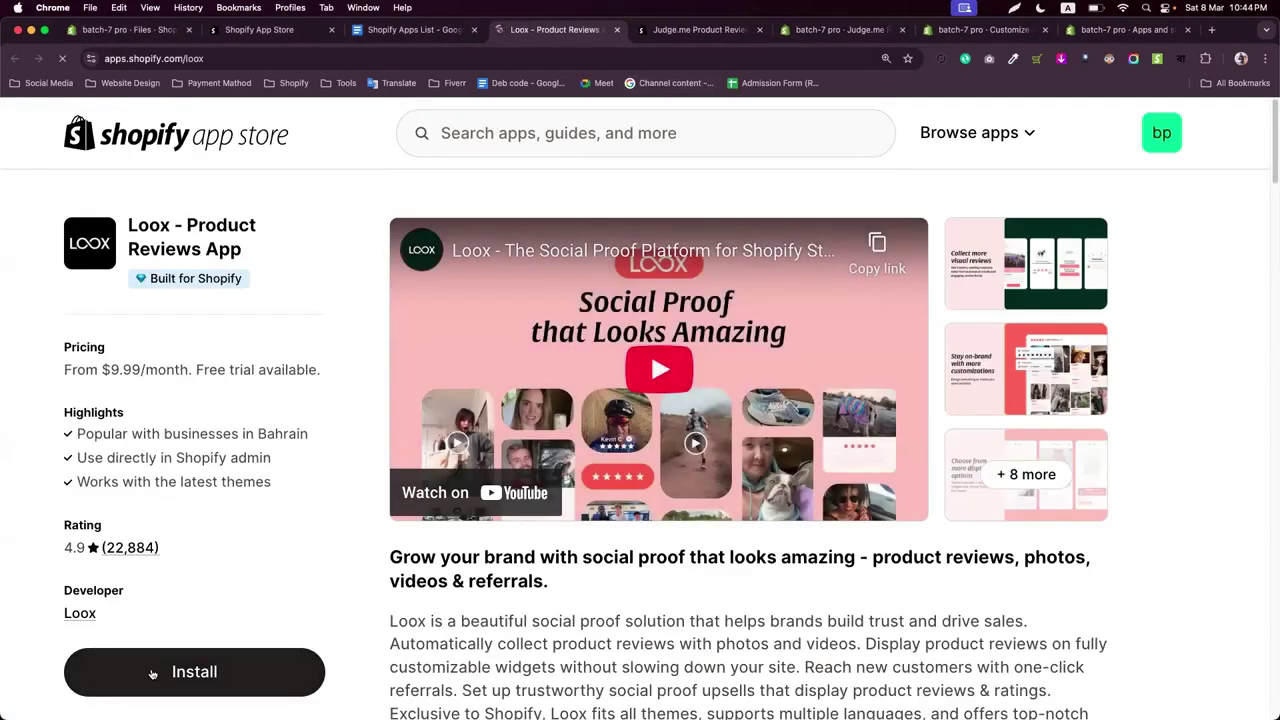
# Install and approve Loox Product Reviews on the batch-7 pro store, then view its plan page.
pyautogui.click(152, 673)
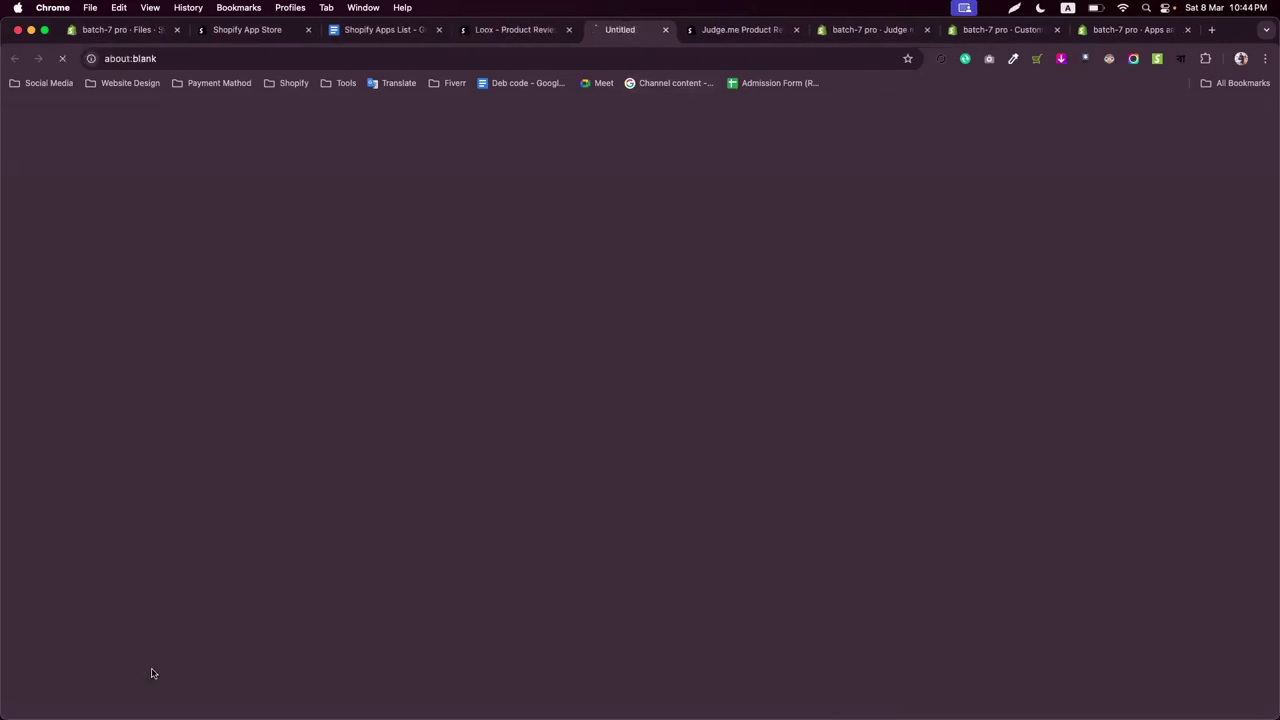
pyautogui.click(807, 30)
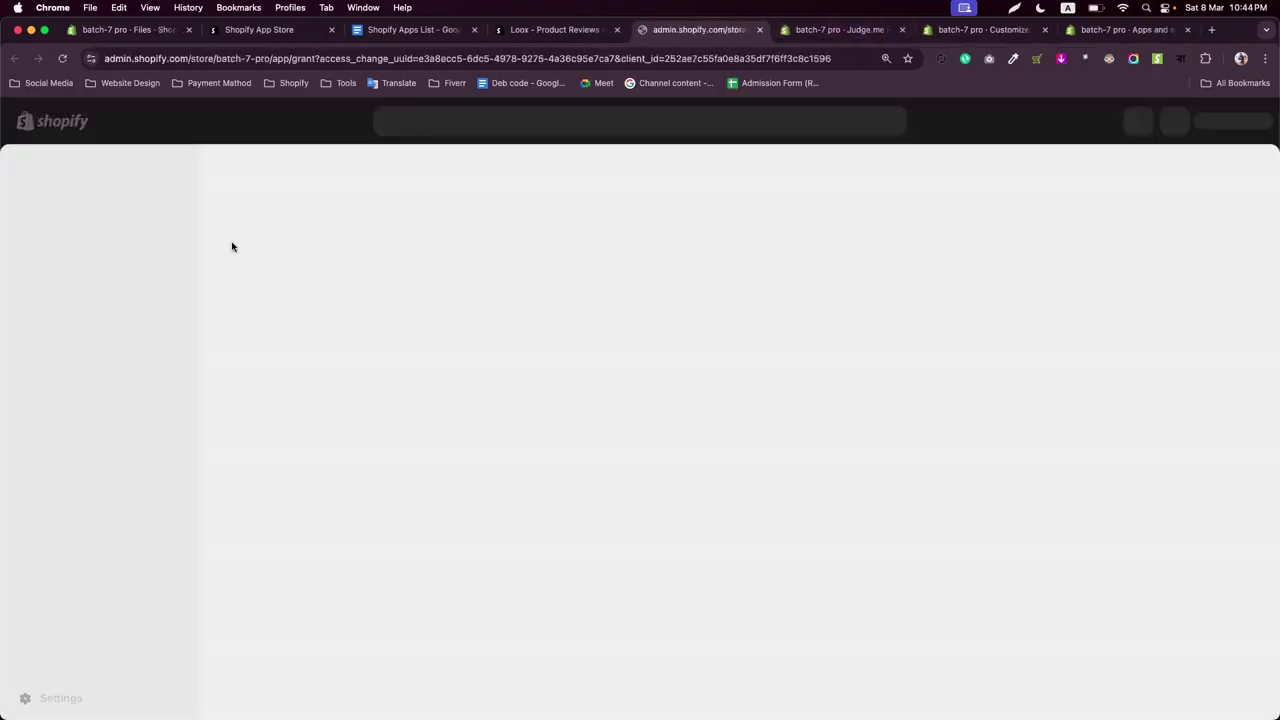
pyautogui.click(958, 487)
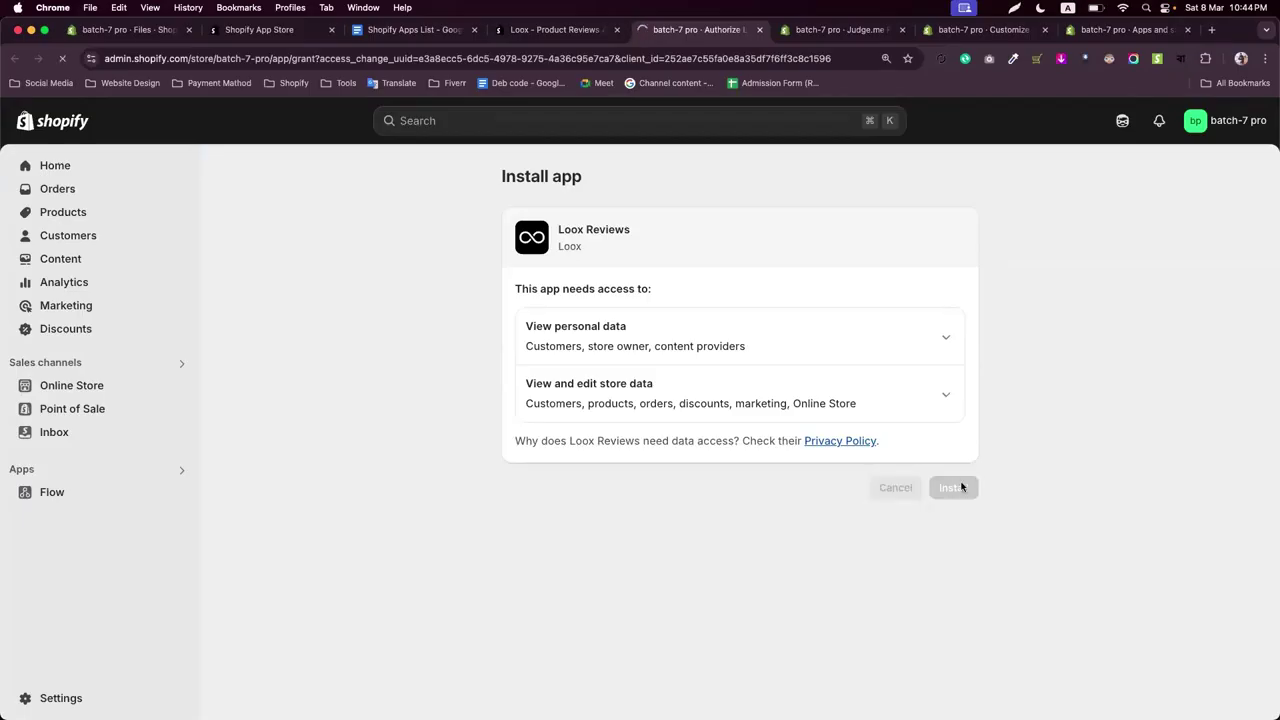
pyautogui.click(555, 29)
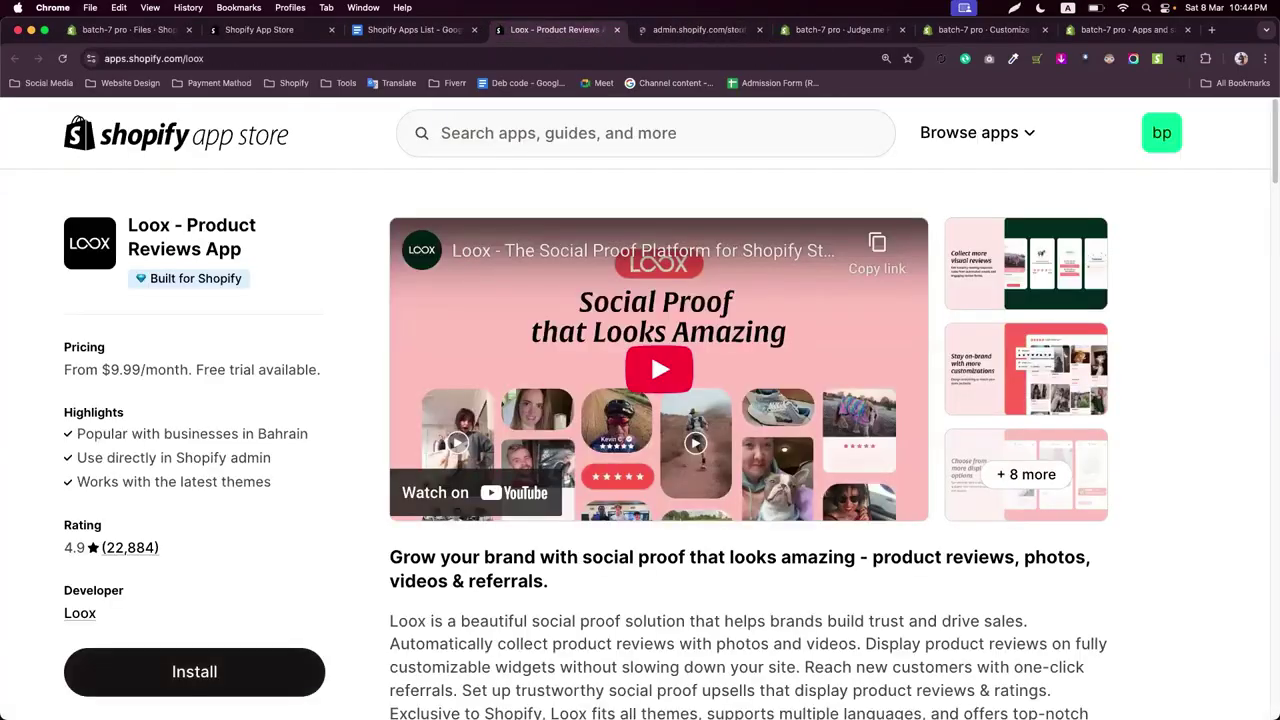
pyautogui.scroll(-10, 61, 702)
pyautogui.scroll(-8, 61, 702)
pyautogui.scroll(3, 208, 474)
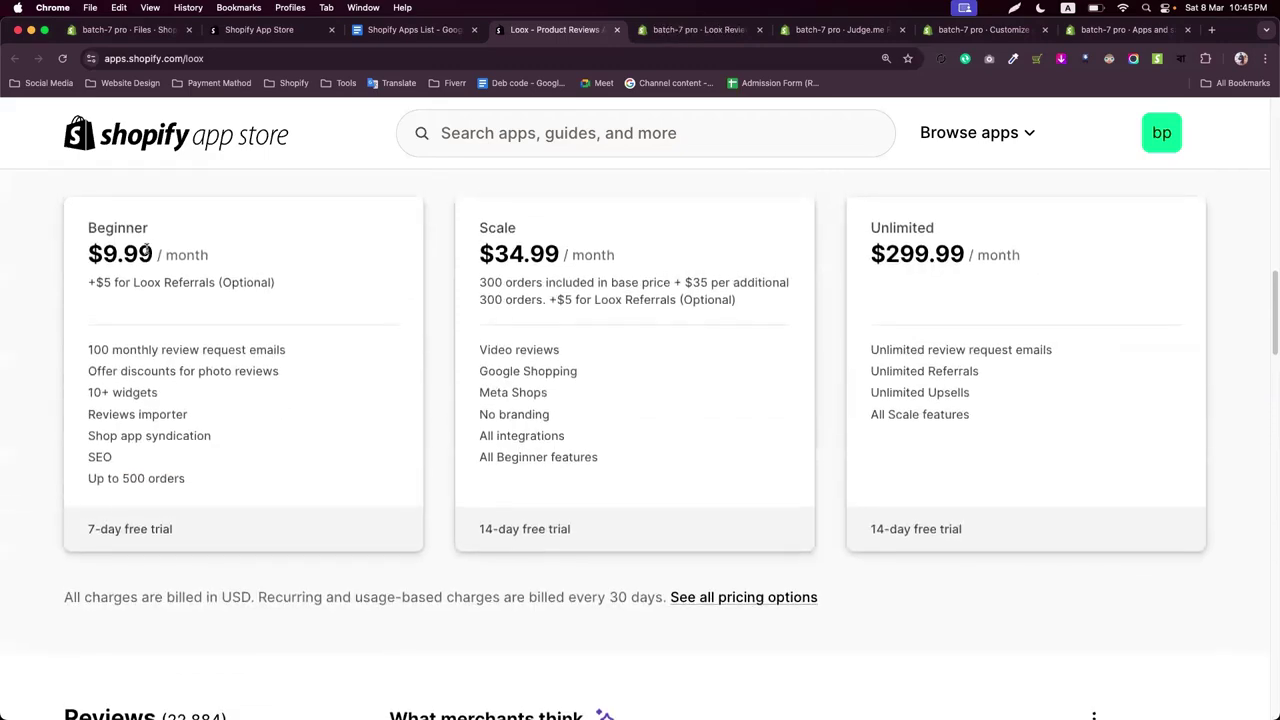
pyautogui.click(668, 28)
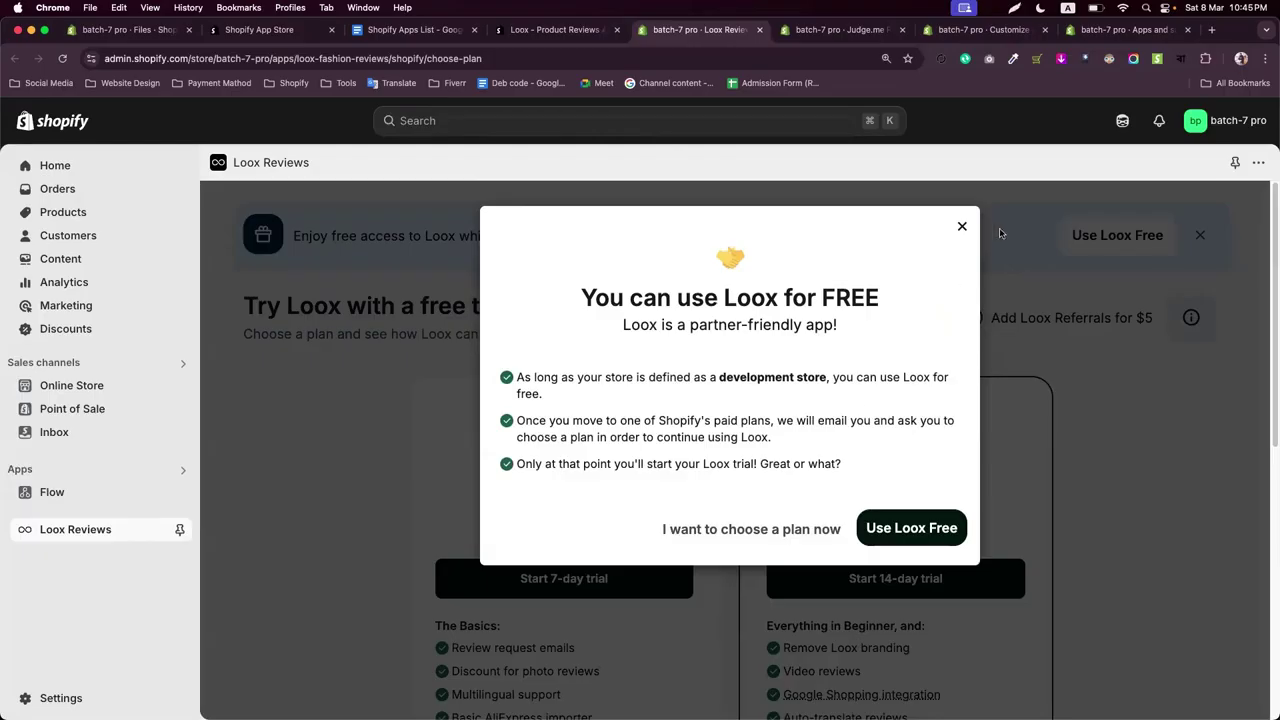
# Finish Loox onboarding on the free plan, keeping the default styling, timing and discount steps.
pyautogui.click(920, 537)
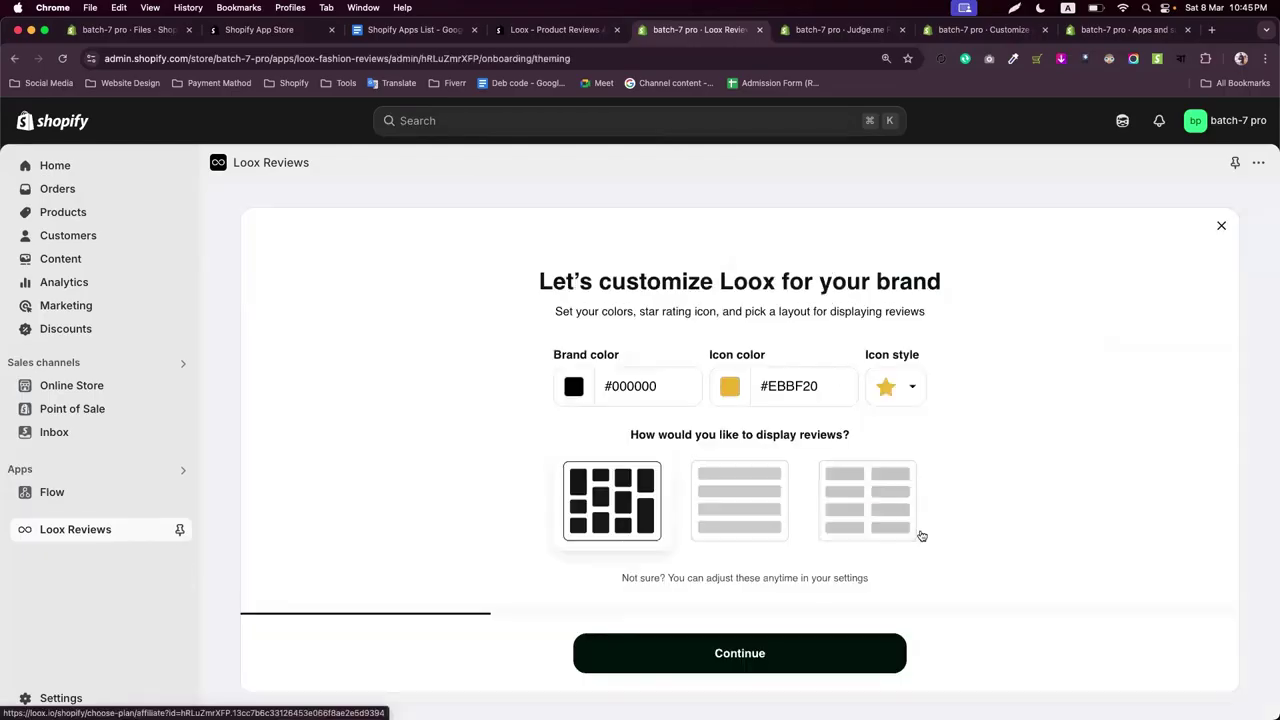
pyautogui.click(727, 645)
pyautogui.click(727, 645)
pyautogui.click(727, 645)
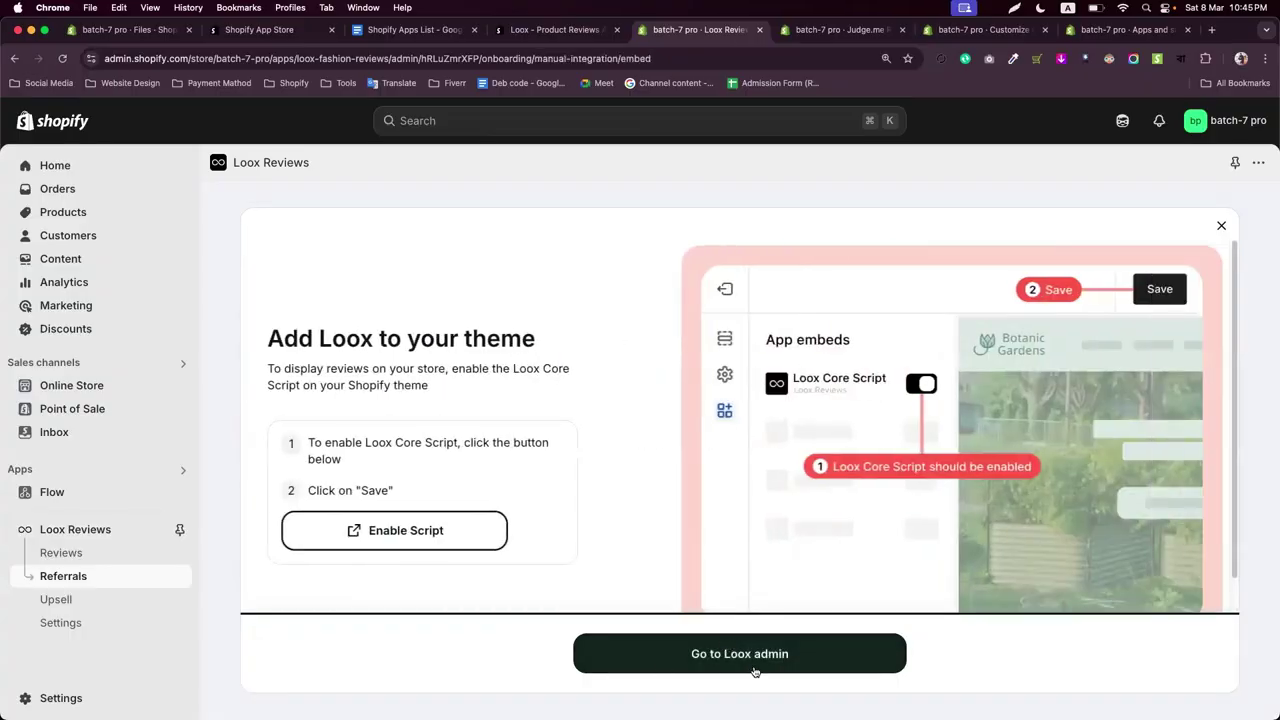
pyautogui.click(749, 660)
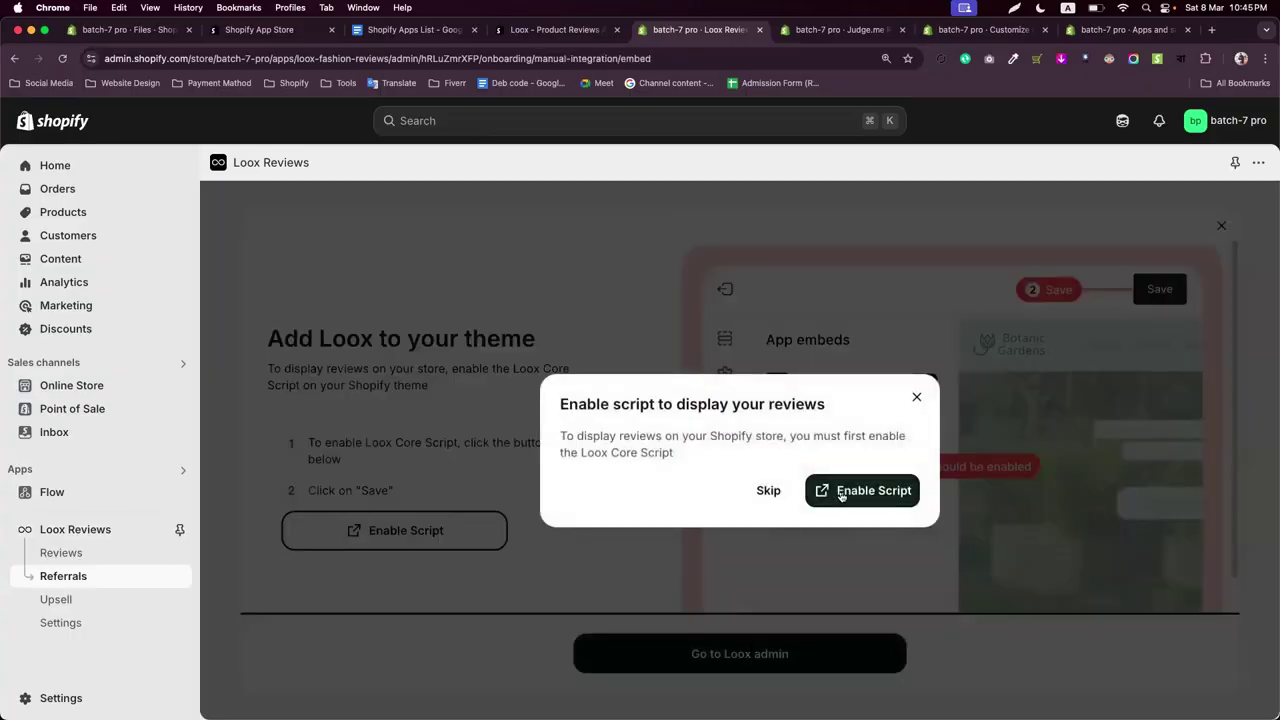
# Skip enabling the Loox review script, look over the Loox homepage, and open a new tab.
pyautogui.click(768, 490)
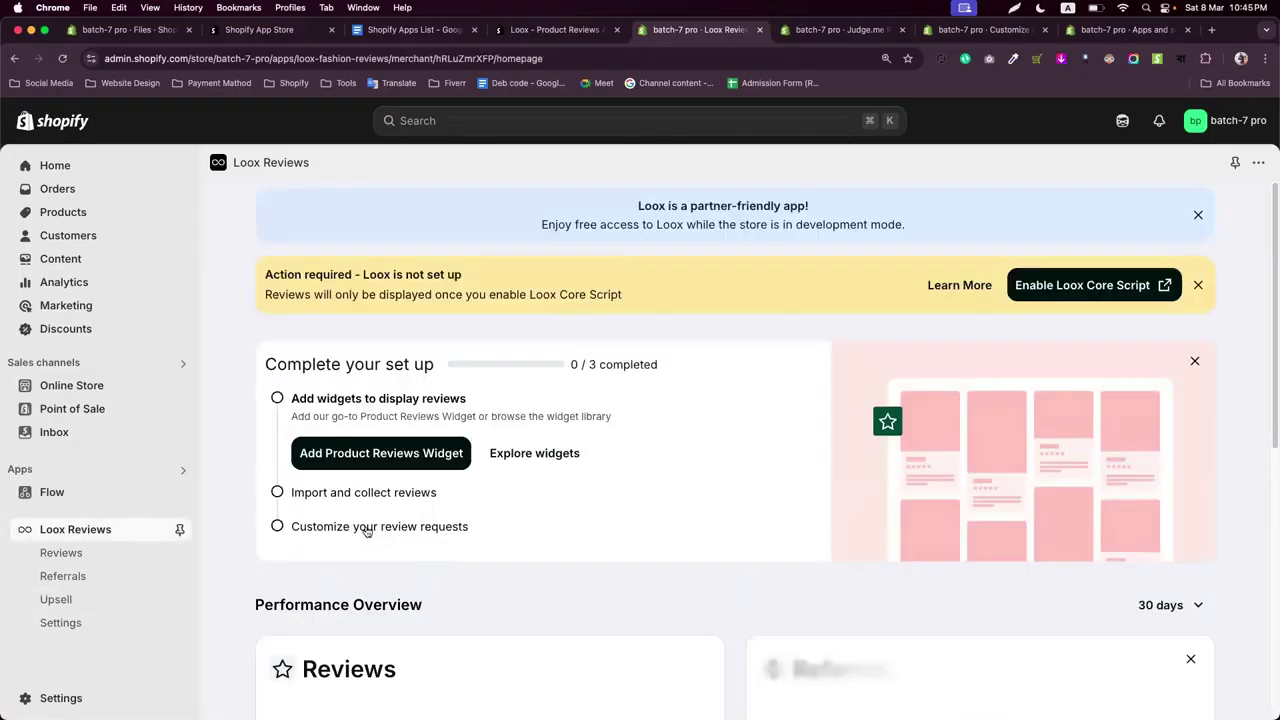
pyautogui.scroll(-3, 364, 529)
pyautogui.scroll(-2, 365, 527)
pyautogui.scroll(2, 369, 493)
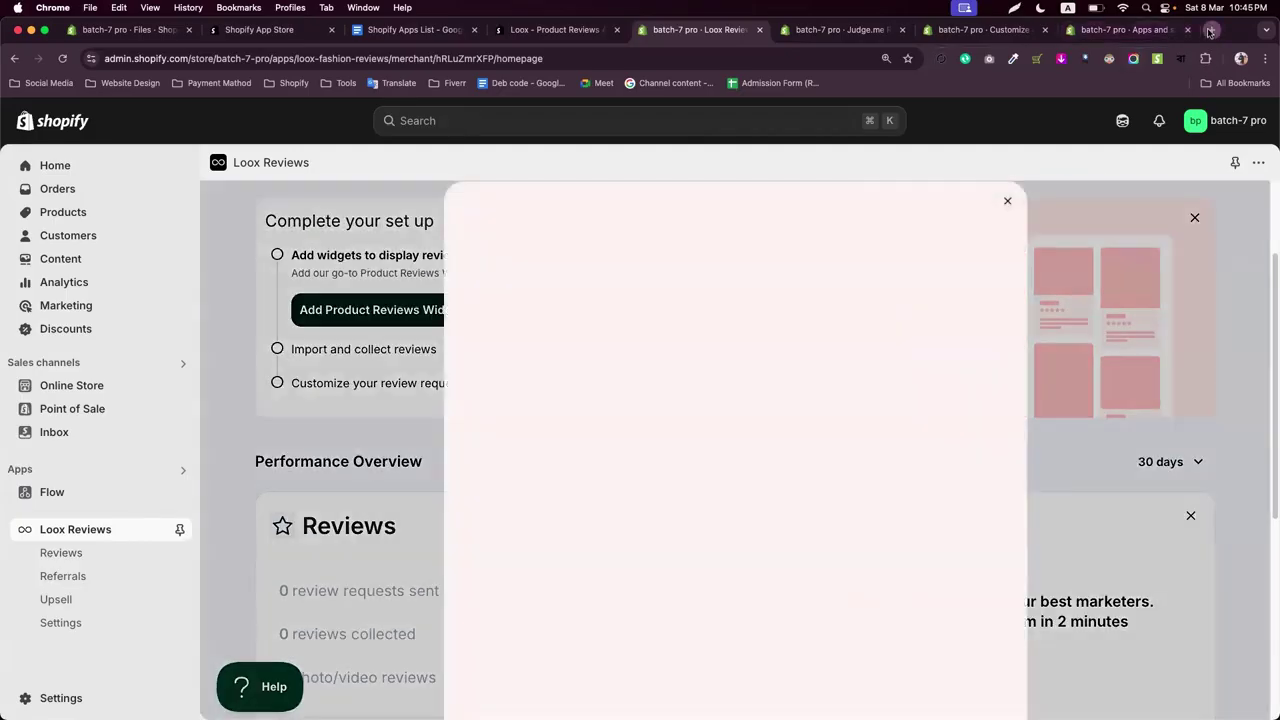
pyautogui.click(1210, 31)
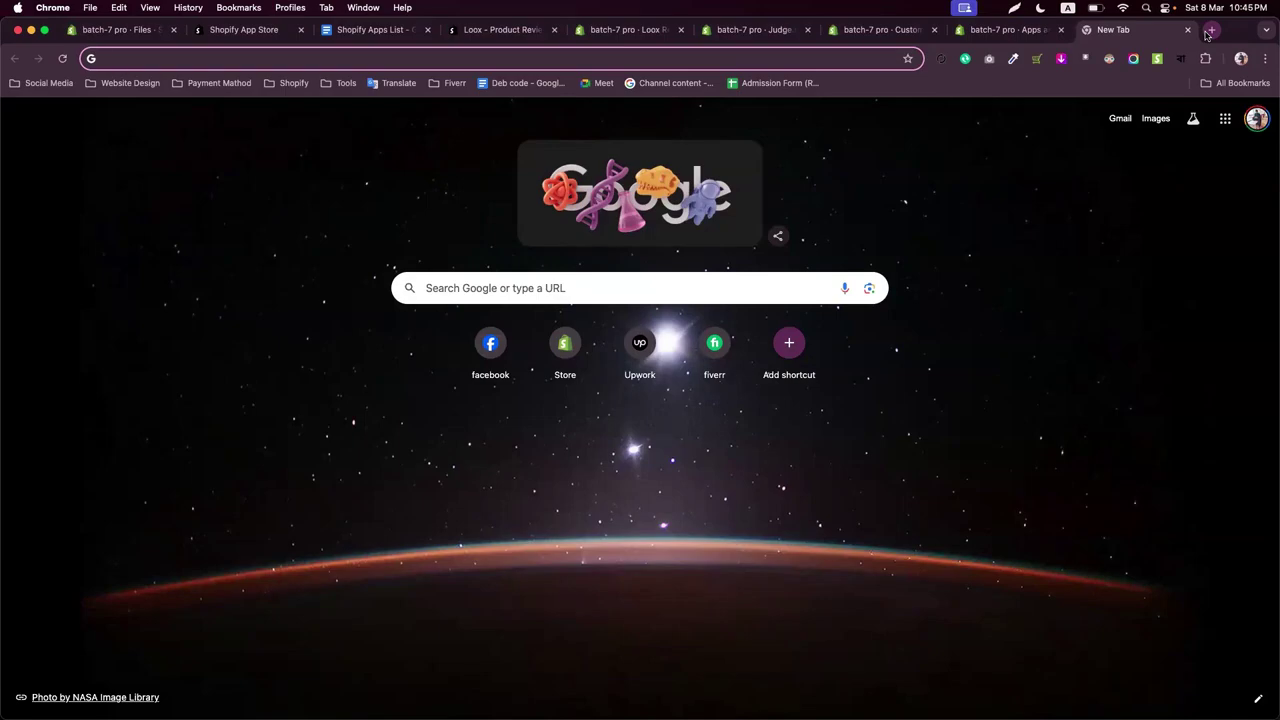
# Go to the Baki Naturals Himalayan Shilajit Resin page and dismiss the 10% off popup.
pyautogui.write('bal')
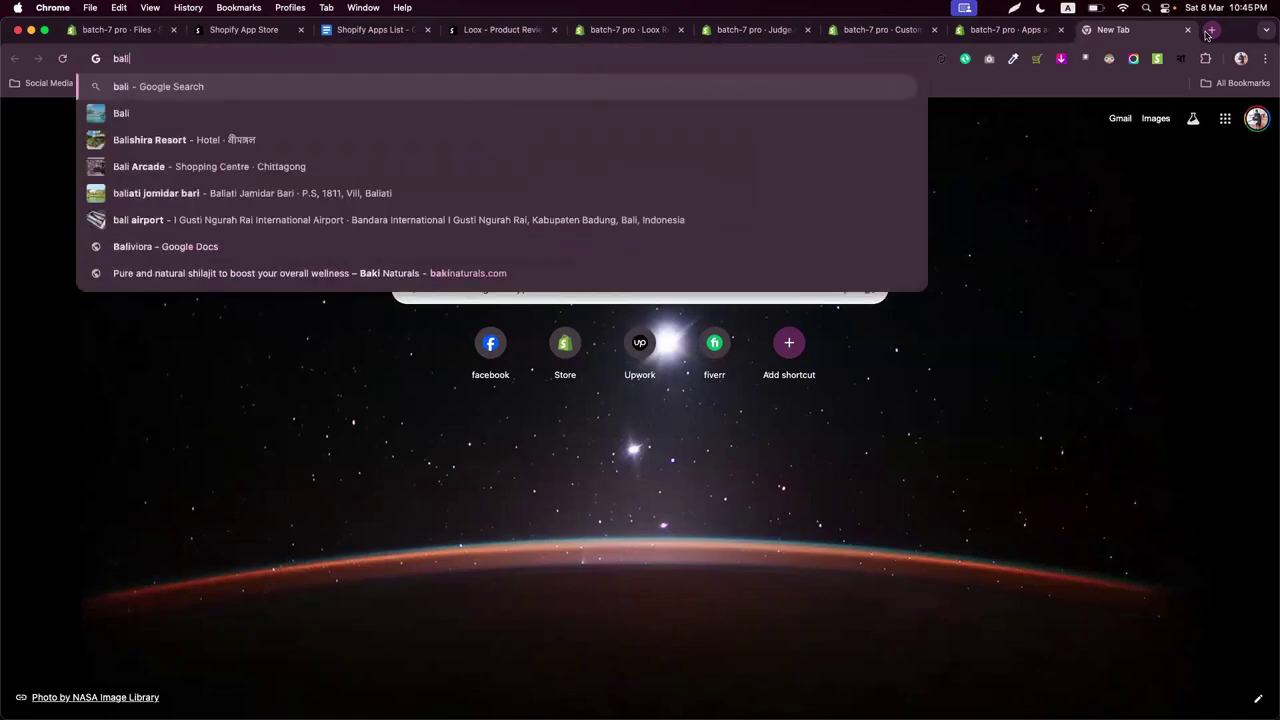
pyautogui.press('BackSpace')
pyautogui.press('BackSpace')
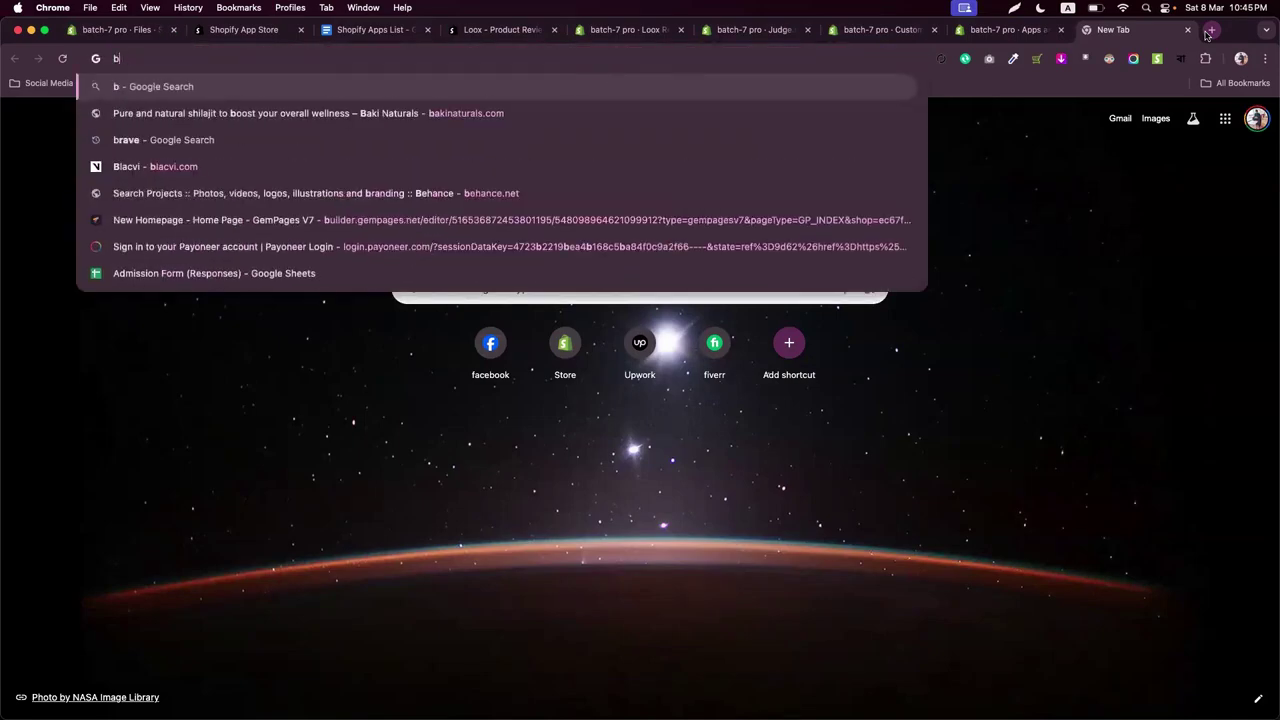
pyautogui.click(427, 118)
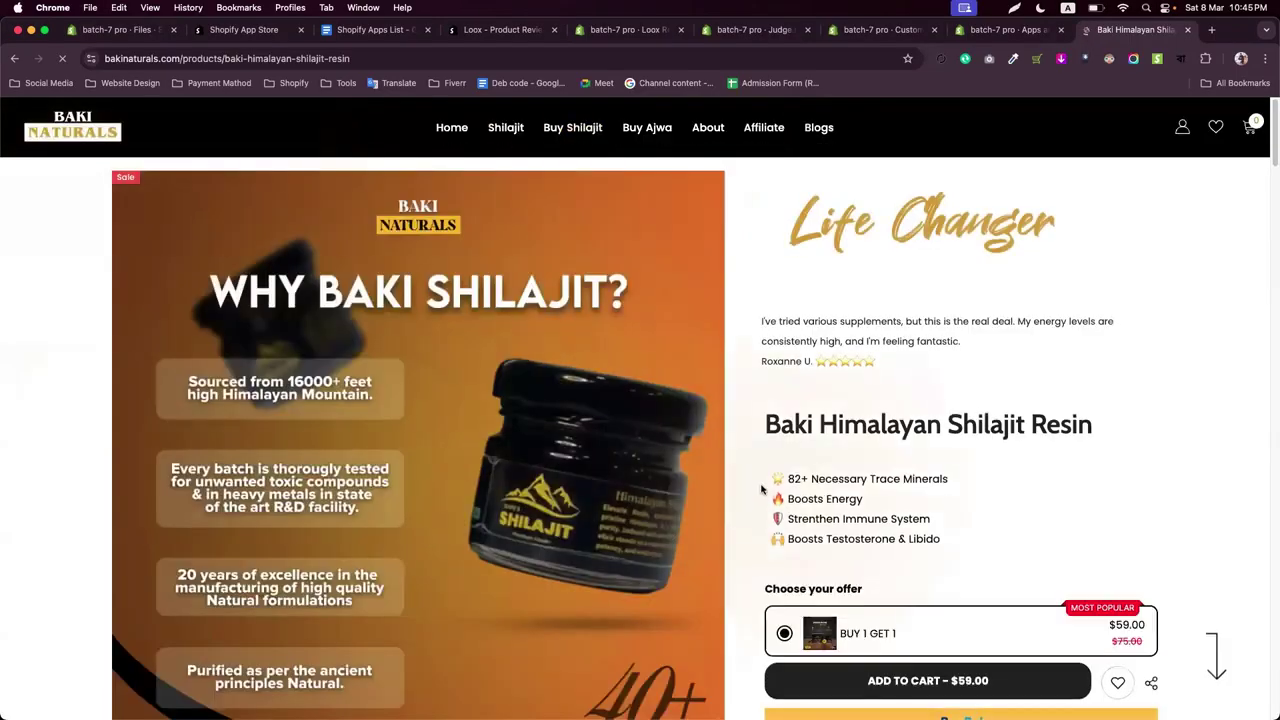
pyautogui.scroll(-10, 805, 535)
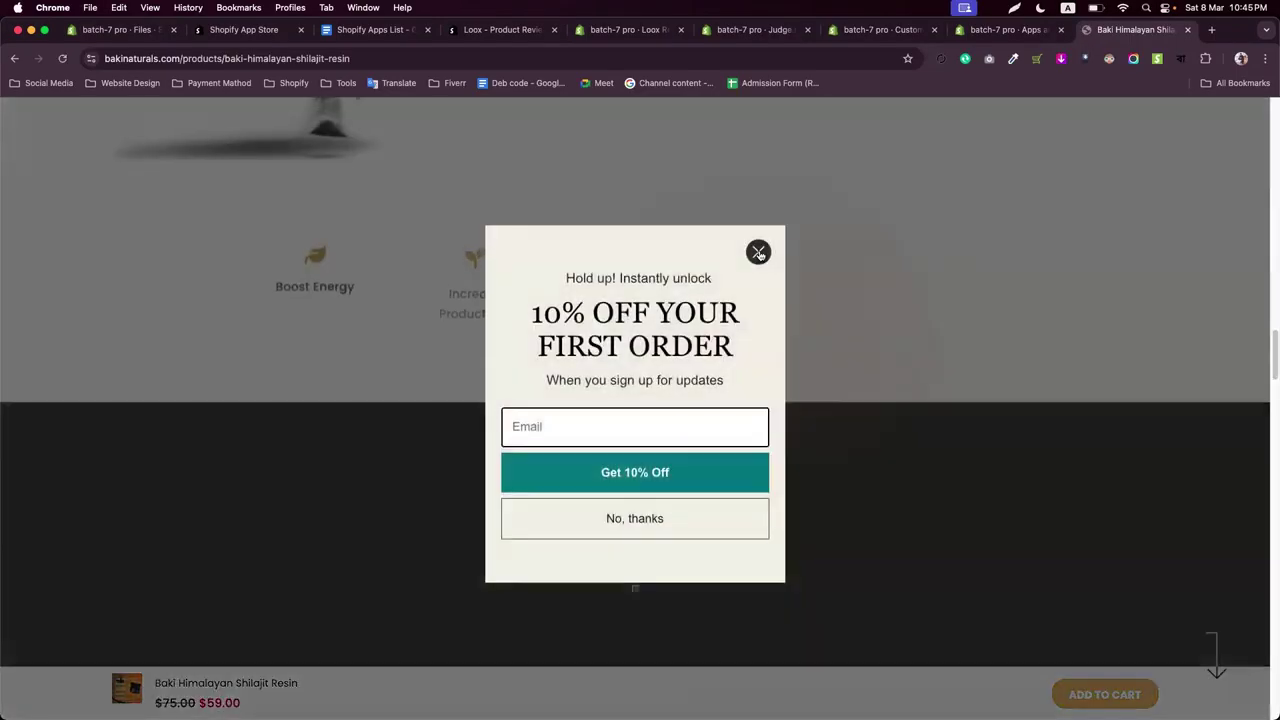
pyautogui.click(760, 255)
# Browse the product reviews and expand the 13 Reviews 5.0 rating breakdown.
pyautogui.scroll(-20, 722, 366)
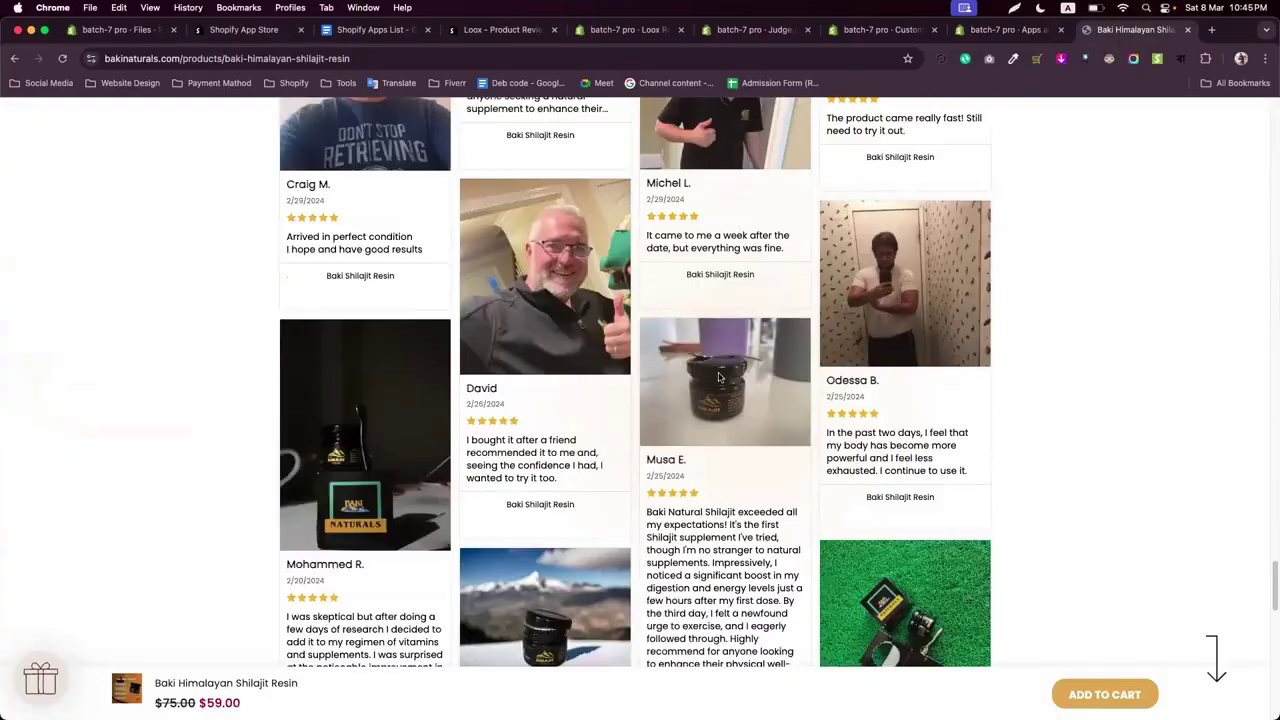
pyautogui.scroll(3, 720, 377)
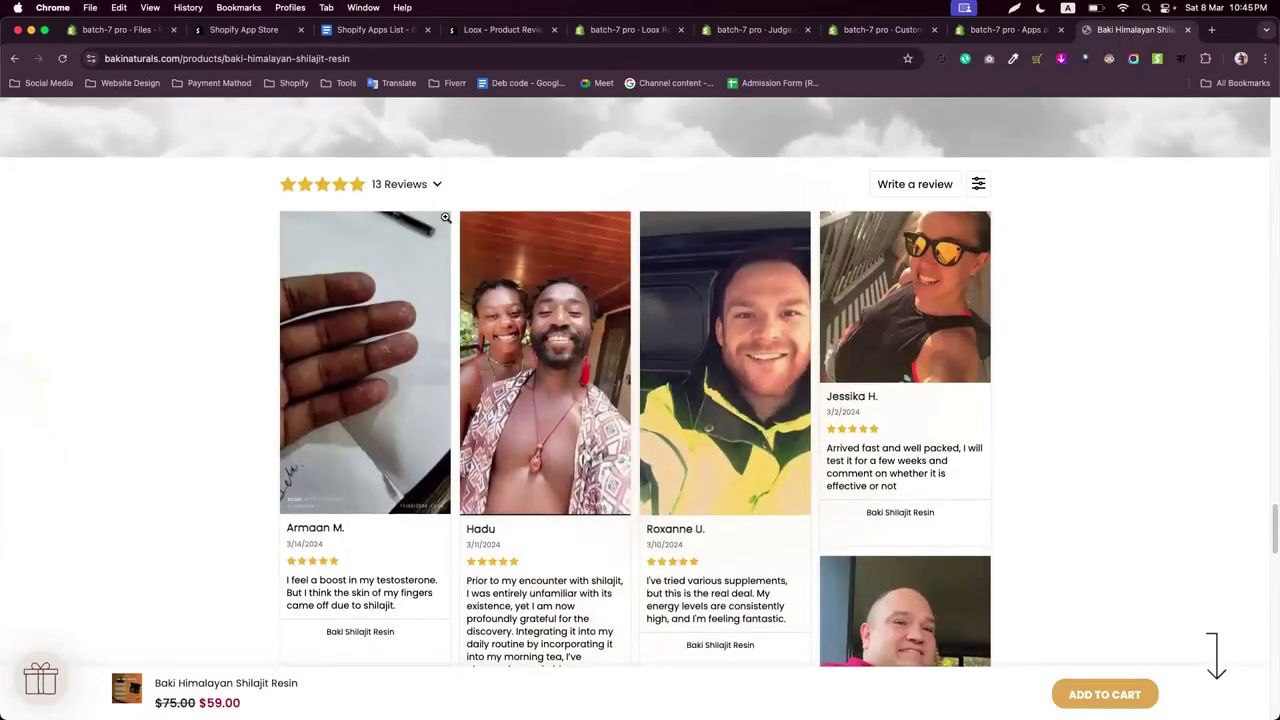
pyautogui.scroll(-5, 419, 452)
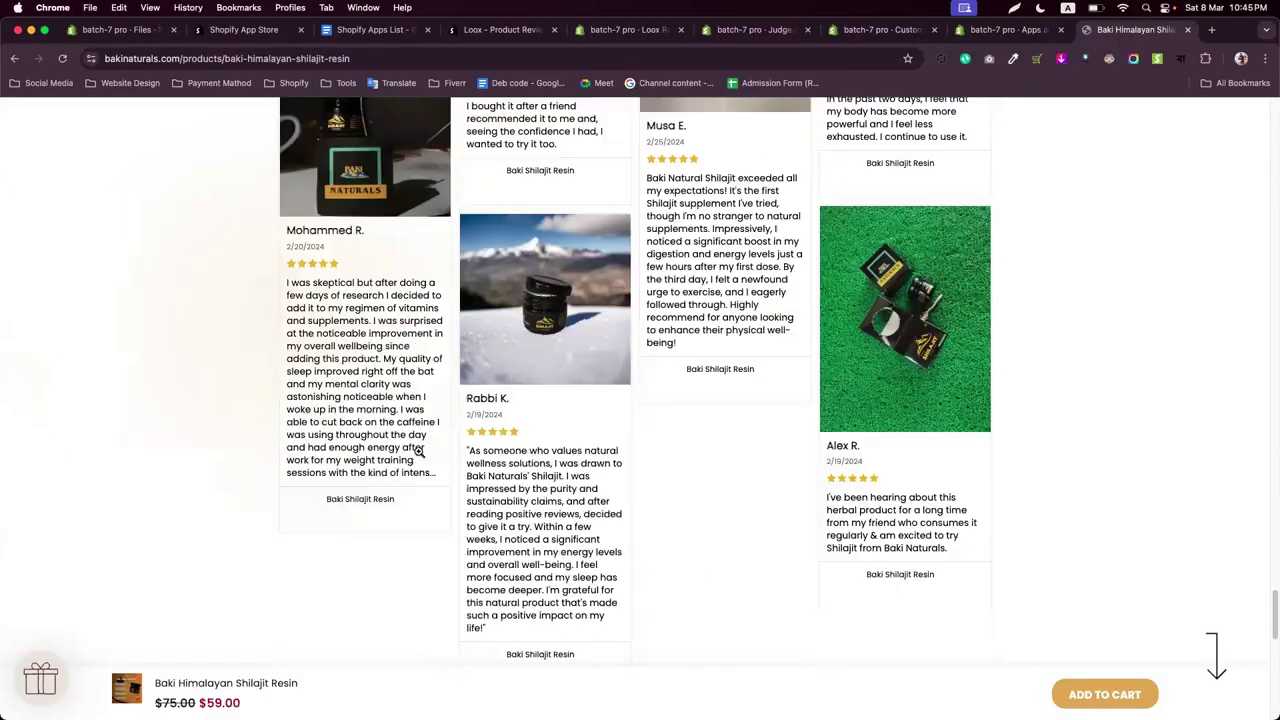
pyautogui.scroll(5, 419, 452)
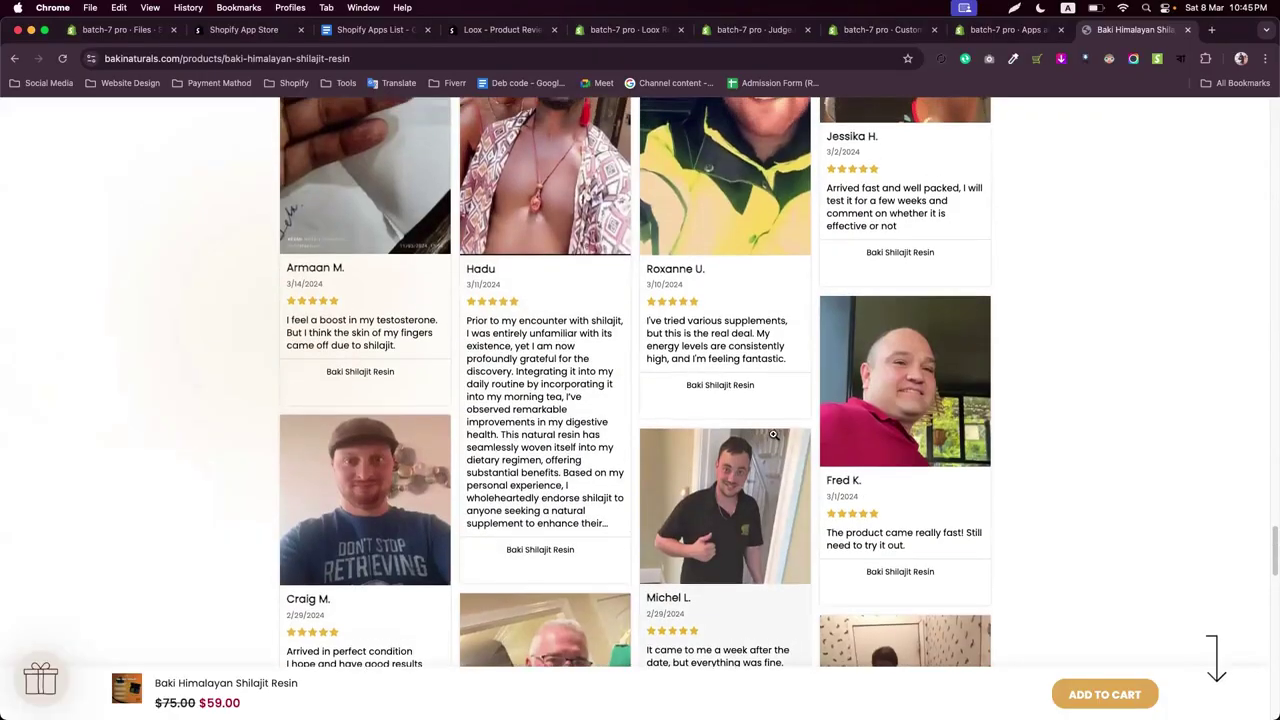
pyautogui.scroll(4, 778, 434)
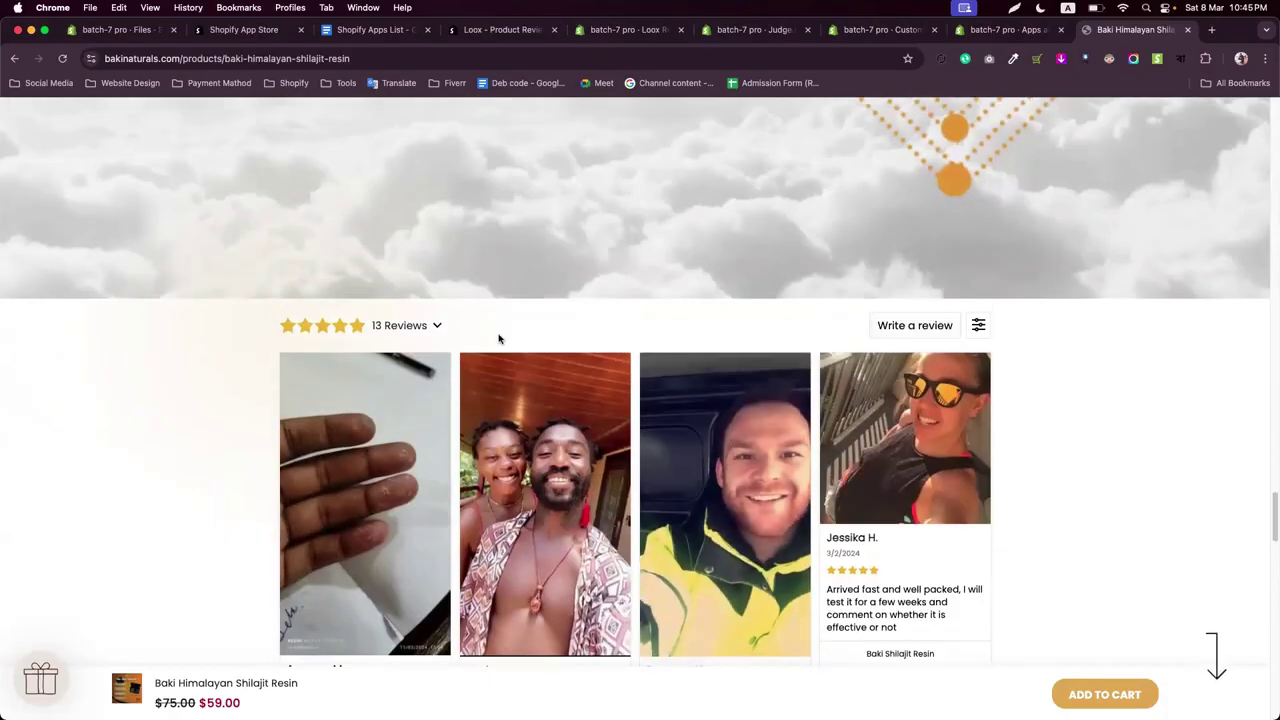
pyautogui.click(427, 330)
pyautogui.scroll(3, 420, 334)
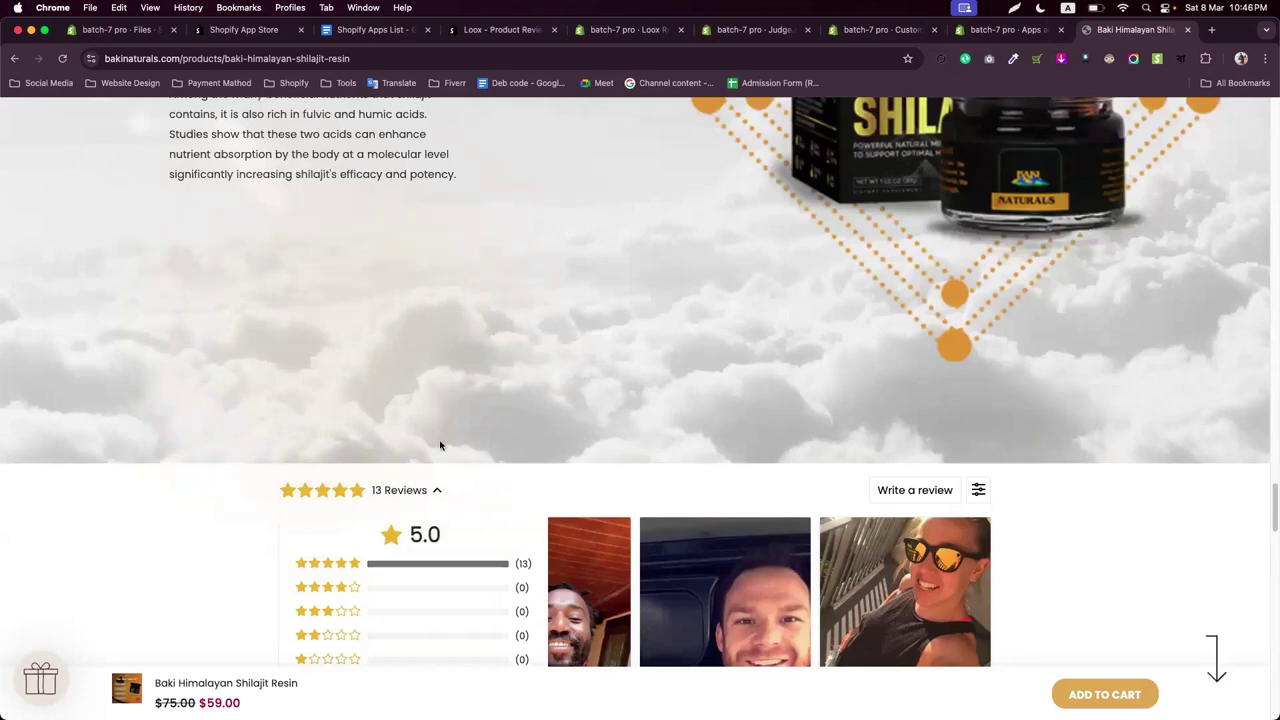
pyautogui.scroll(-10, 508, 560)
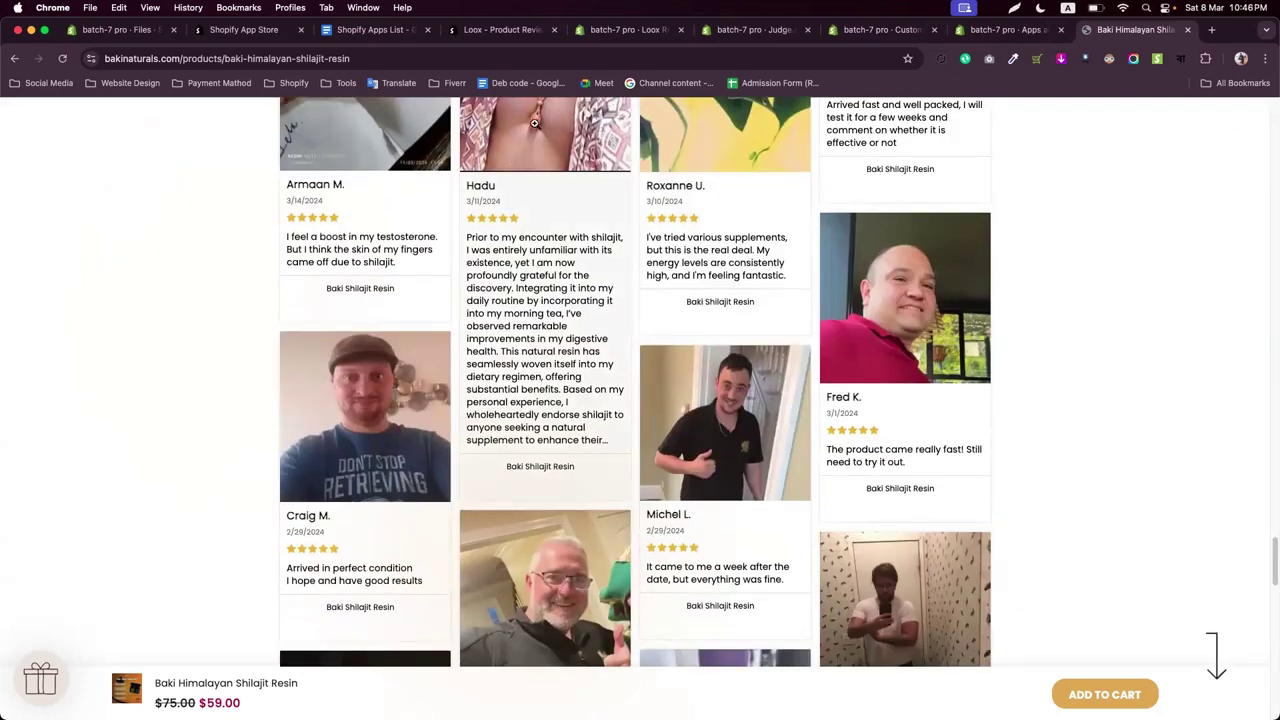
# Review the Loox pricing plans, return to the Baki Naturals reviews, then open a new Chrome window.
pyautogui.click(507, 31)
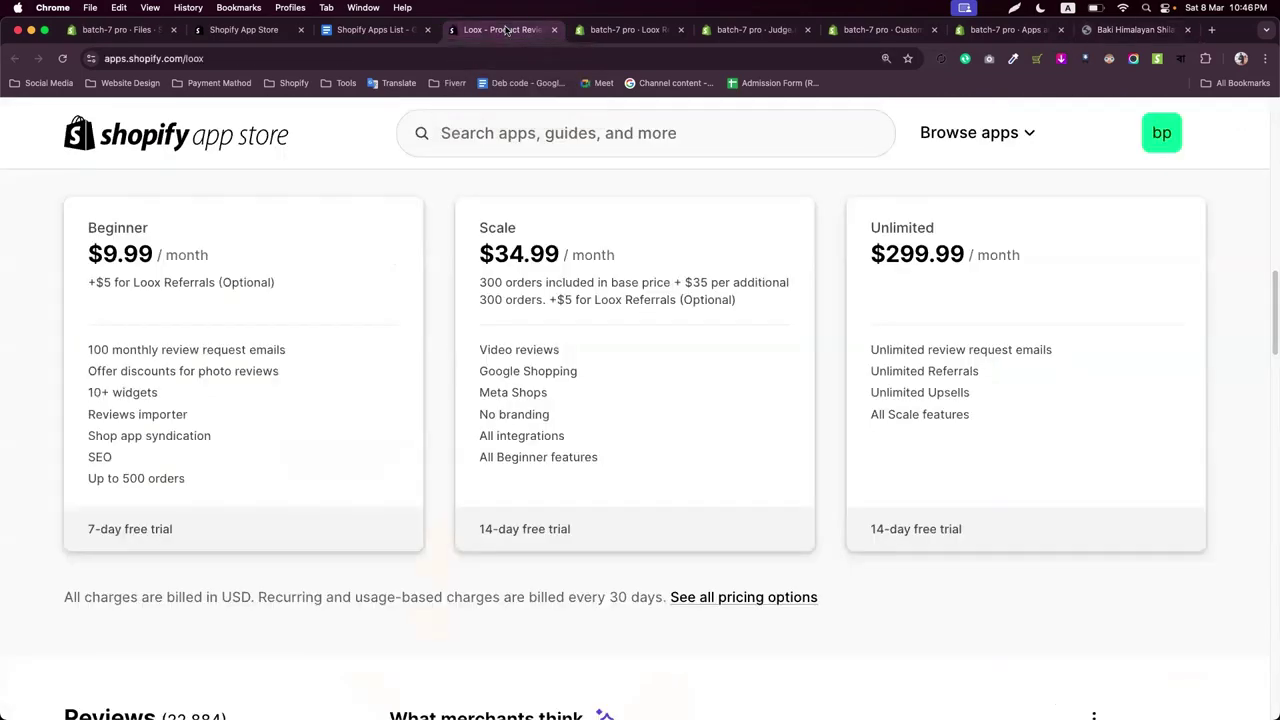
pyautogui.scroll(-3, 488, 181)
pyautogui.scroll(5, 489, 194)
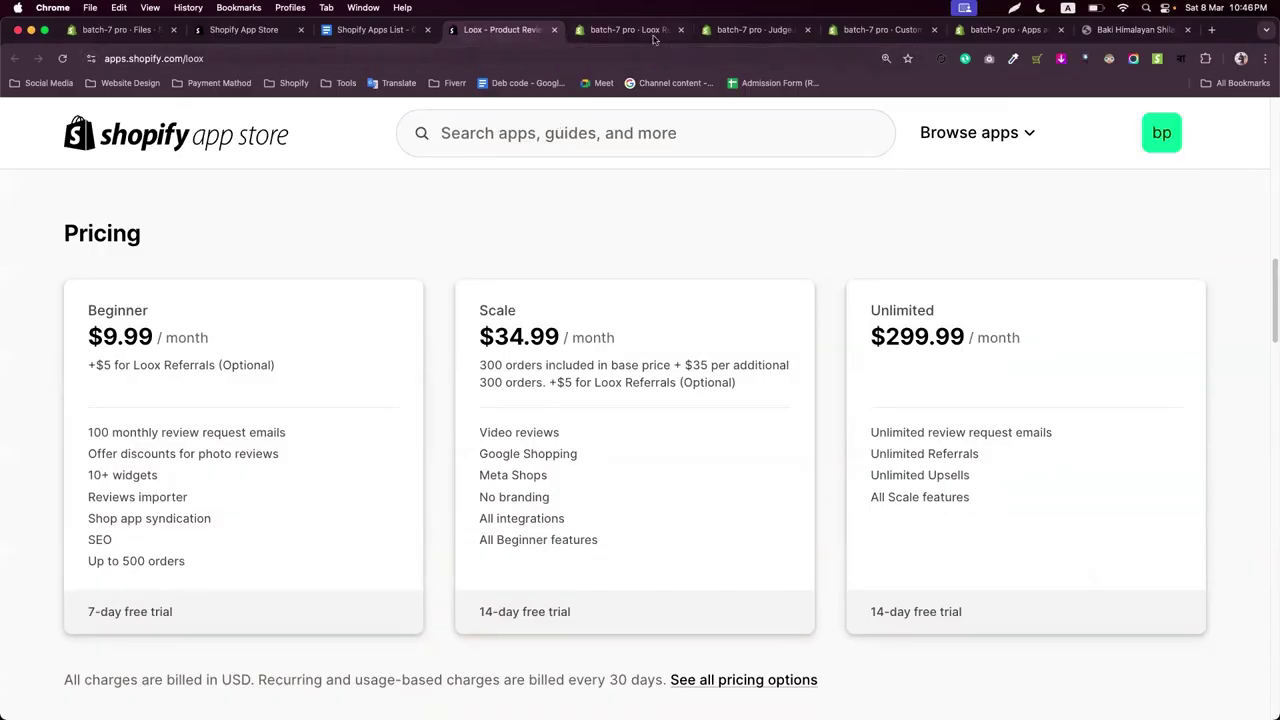
pyautogui.click(1116, 36)
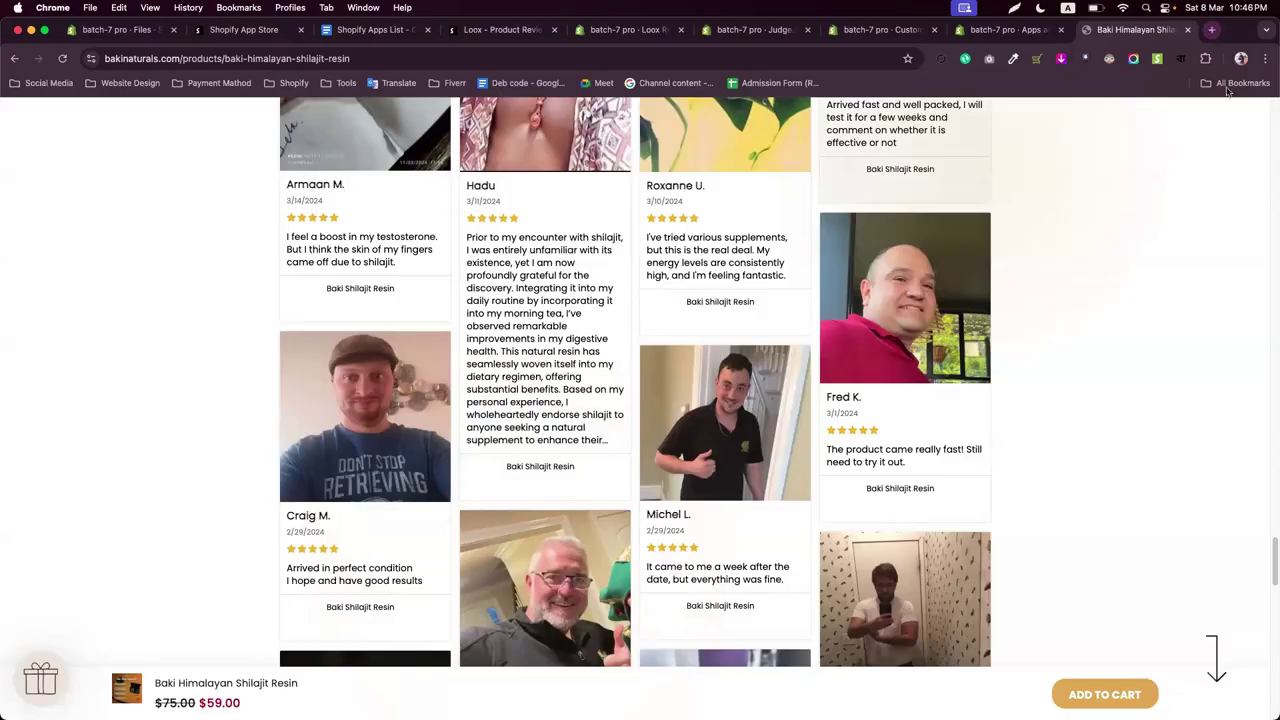
pyautogui.press('super+n')
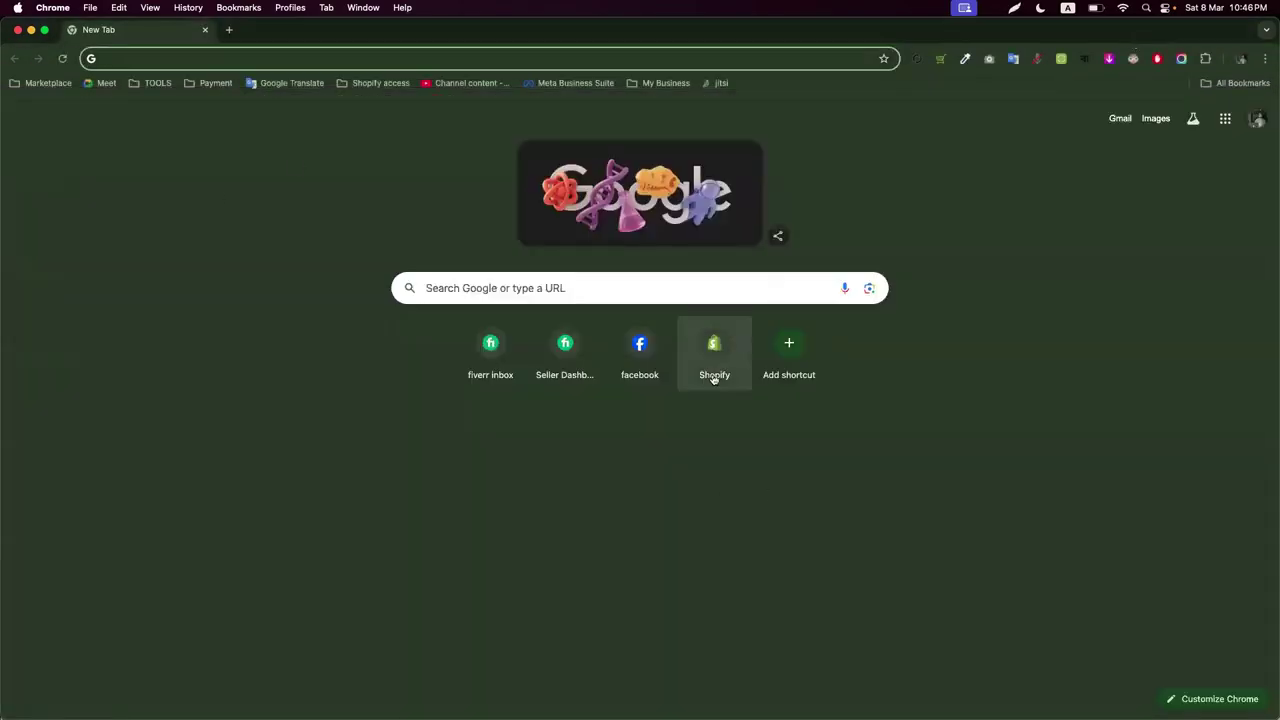
# Open the Shopify admin login and load muumibaby.com.au in another tab.
pyautogui.click(714, 350)
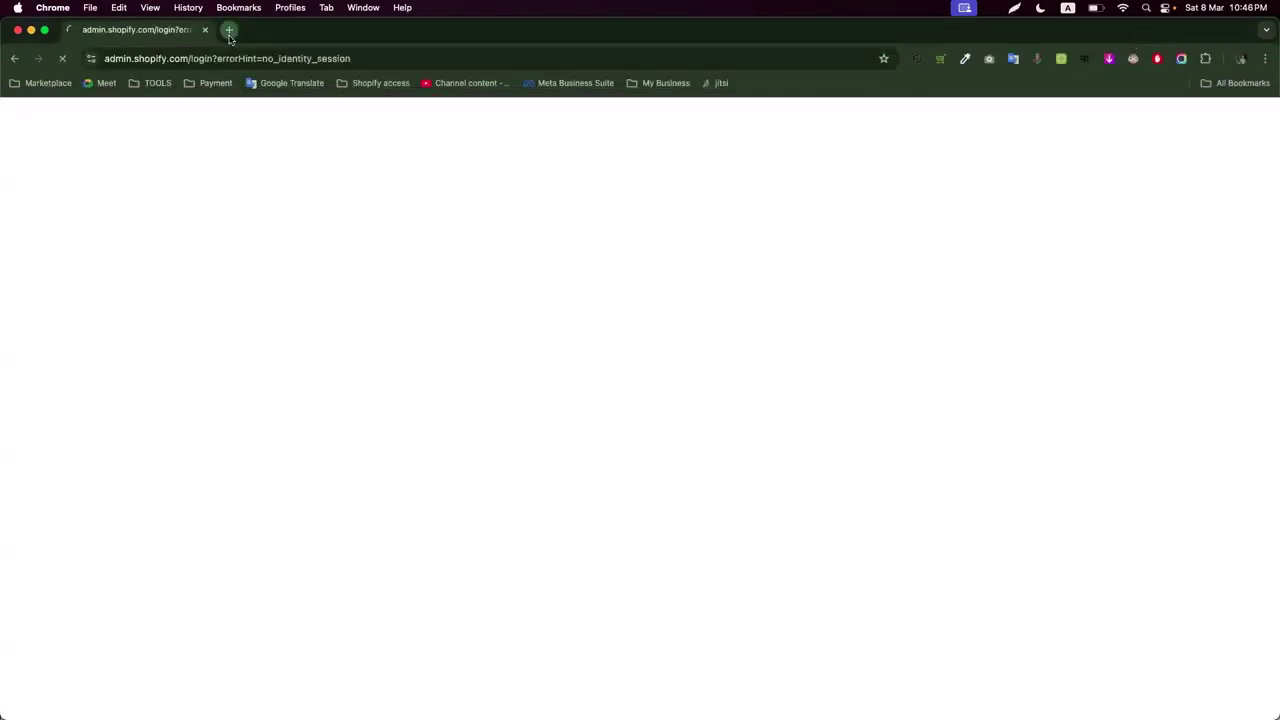
pyautogui.click(229, 31)
pyautogui.write('muumibaby.com.au')
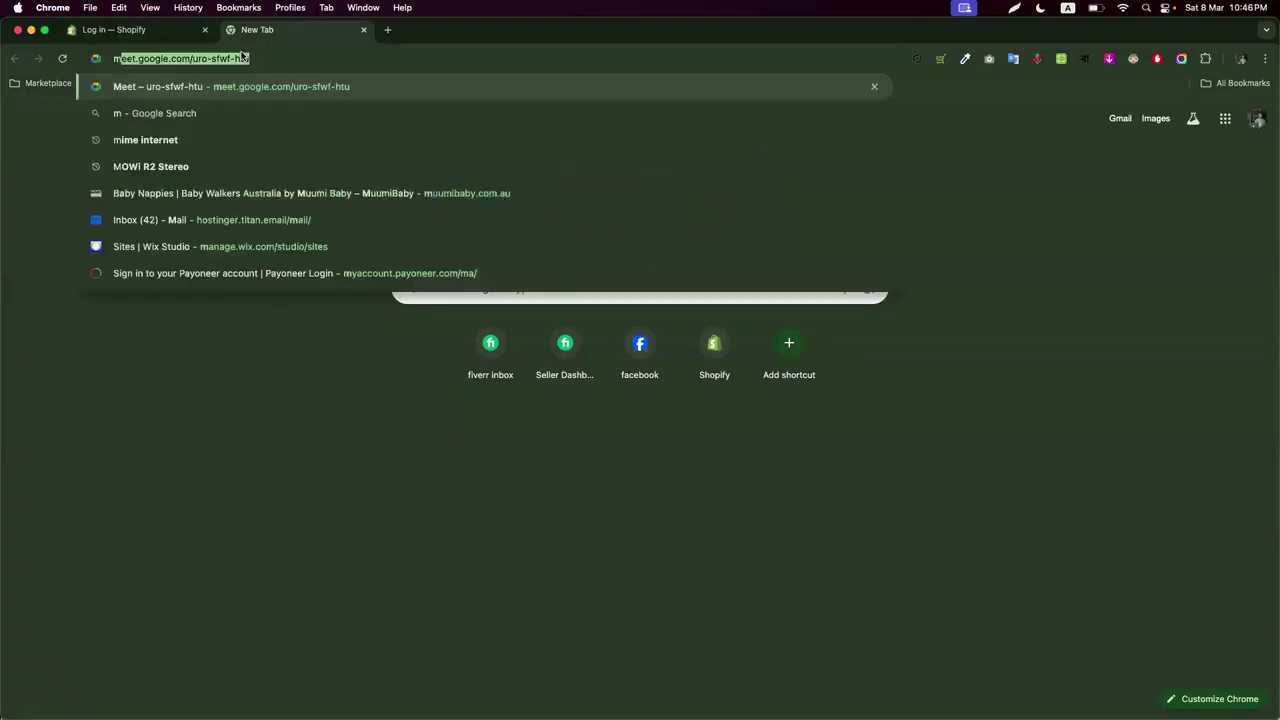
pyautogui.press('Return')
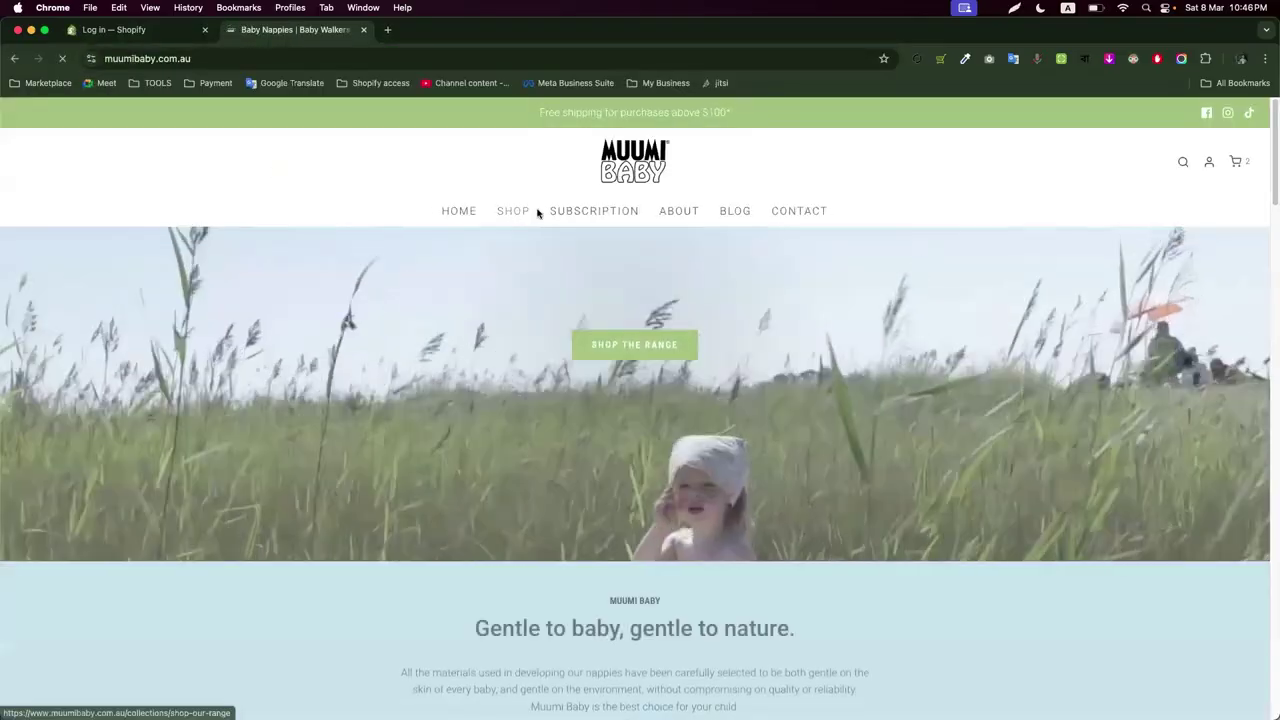
# Open the Monthly Subscription product from Shop our range, closing the newsletter popup.
pyautogui.click(522, 212)
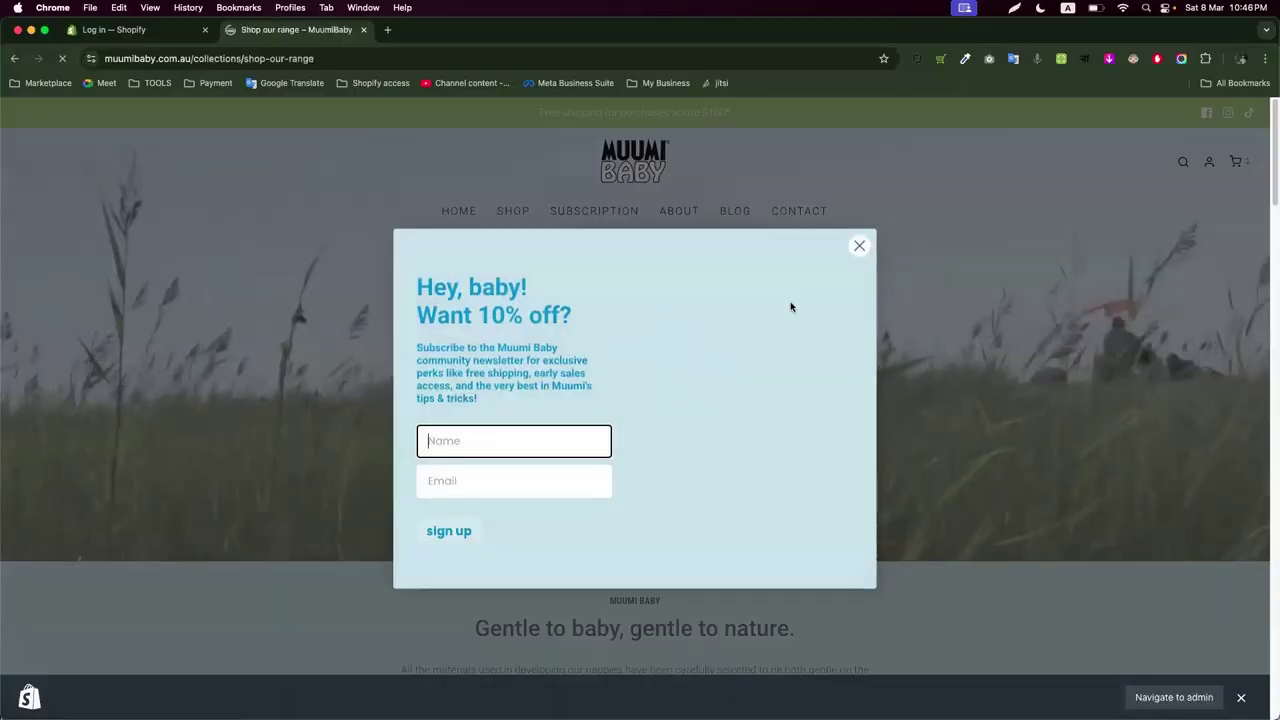
pyautogui.click(859, 247)
pyautogui.scroll(-10, 816, 258)
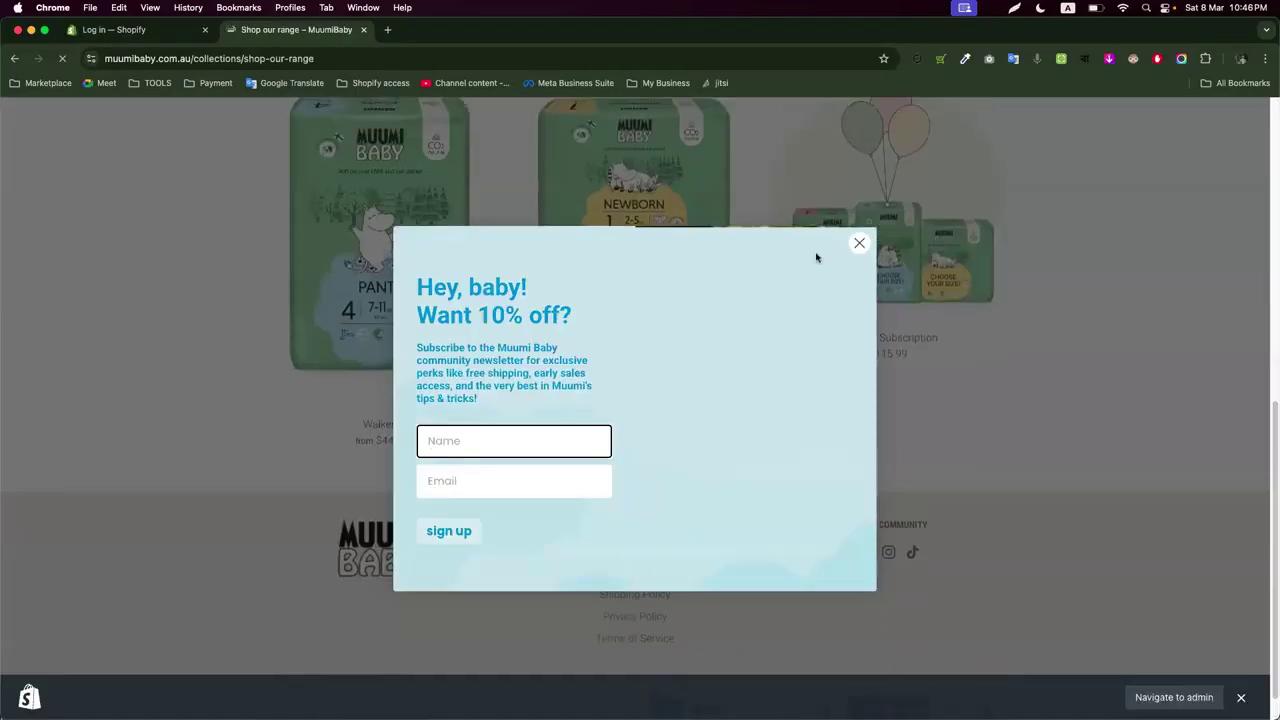
pyautogui.click(859, 245)
pyautogui.click(877, 248)
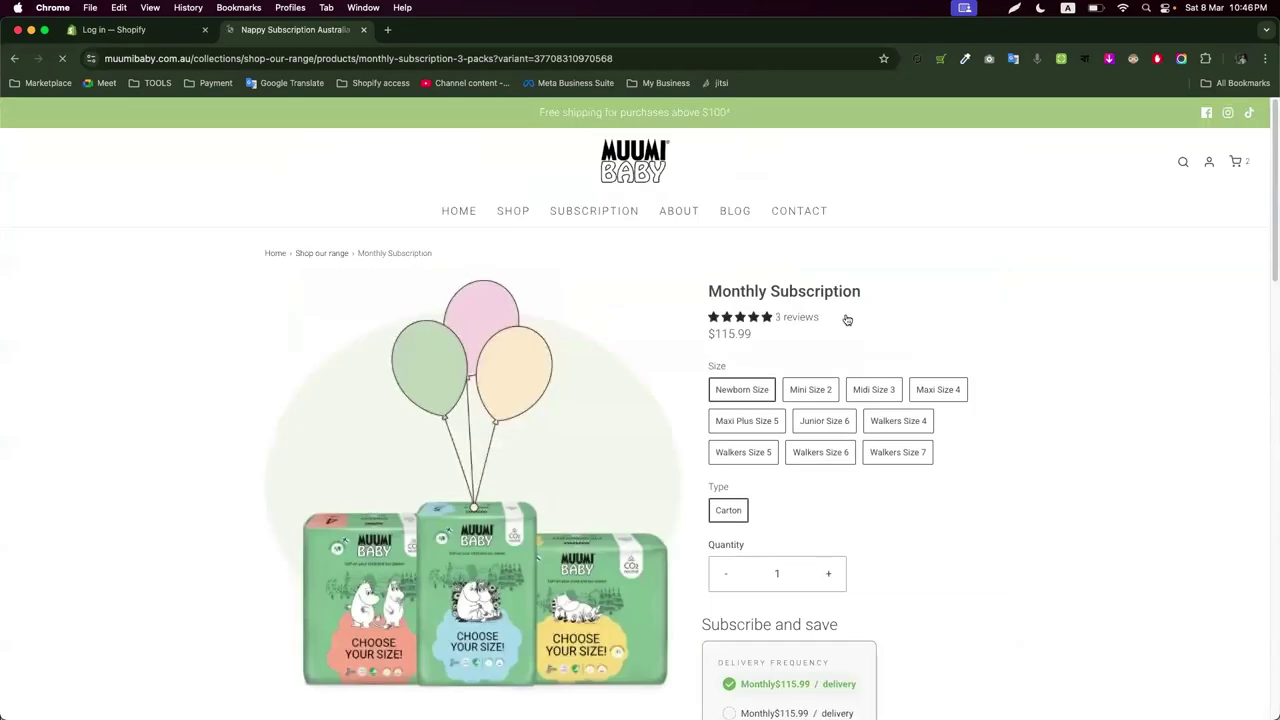
pyautogui.scroll(-15, 846, 320)
pyautogui.scroll(2, 352, 310)
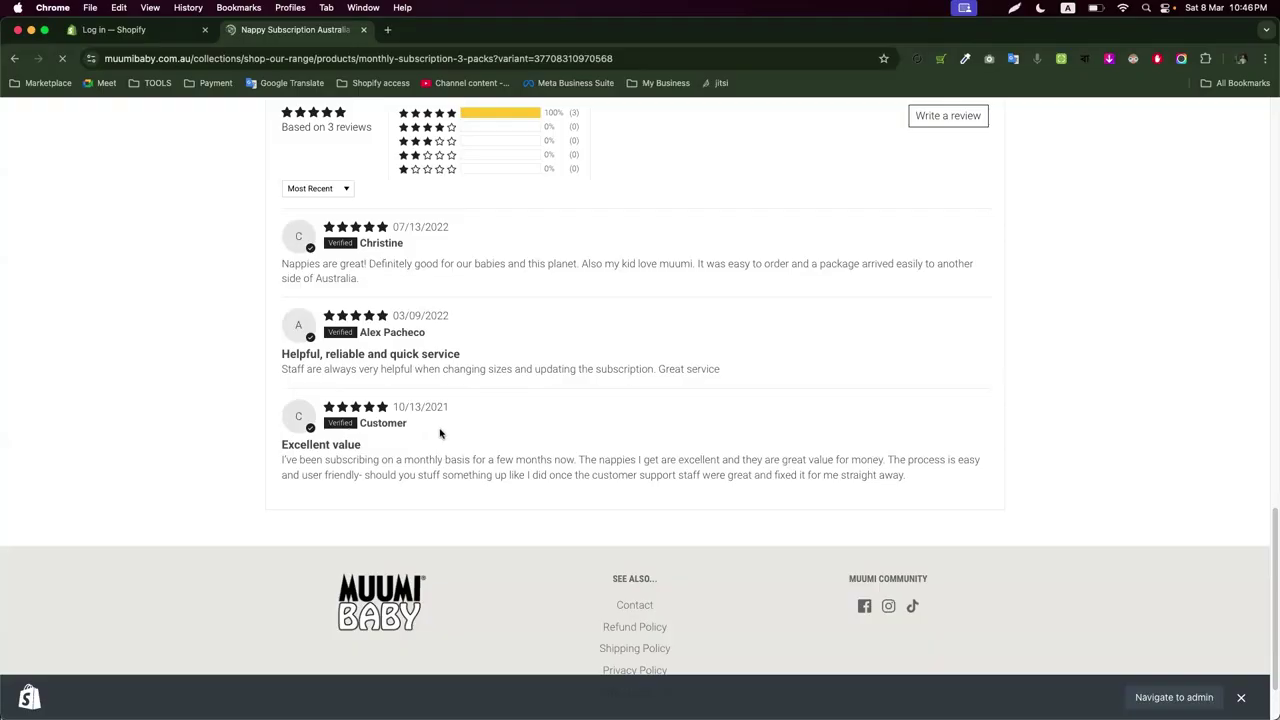
pyautogui.scroll(3, 440, 432)
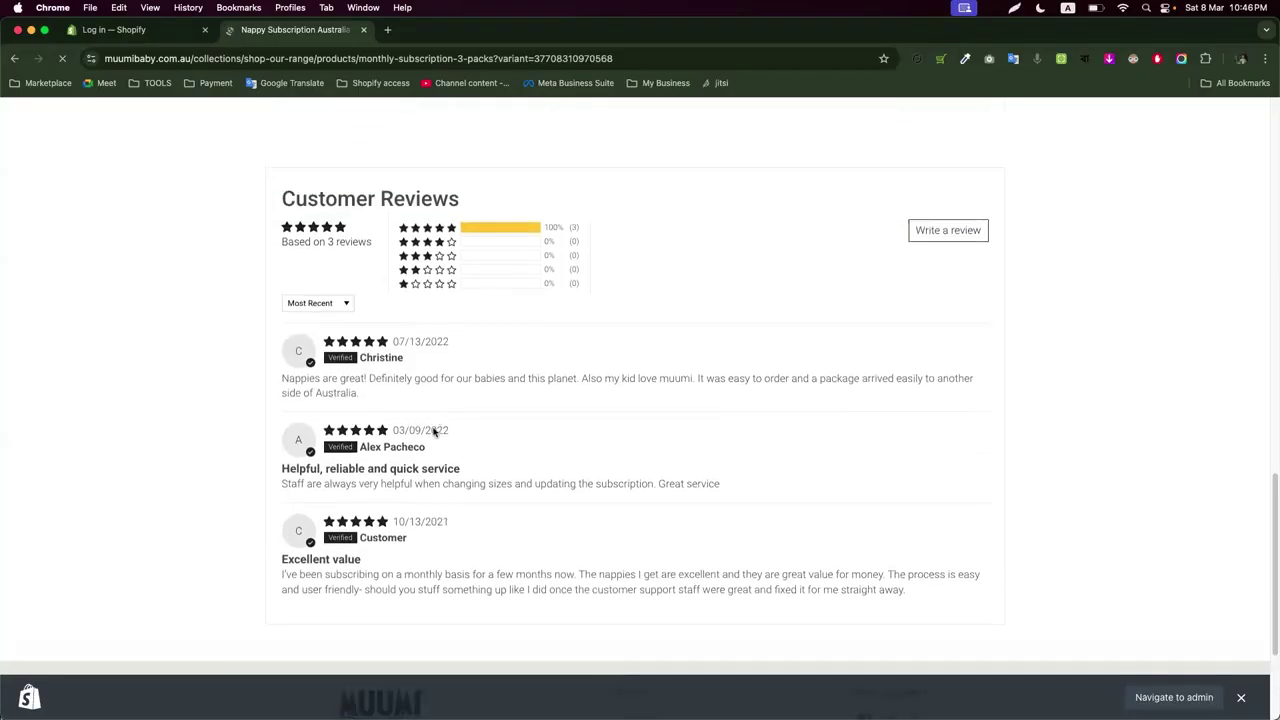
# Open the write-a-review form and give the review a five-star rating.
pyautogui.click(930, 232)
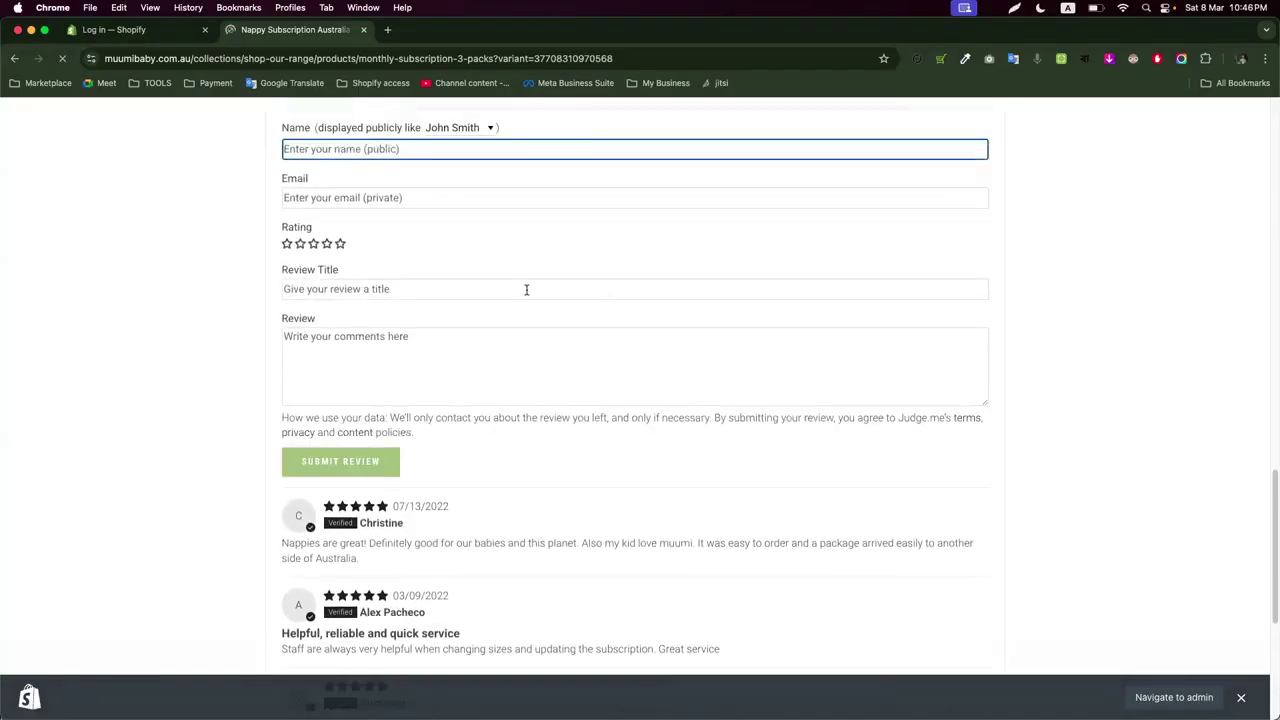
pyautogui.scroll(2, 425, 285)
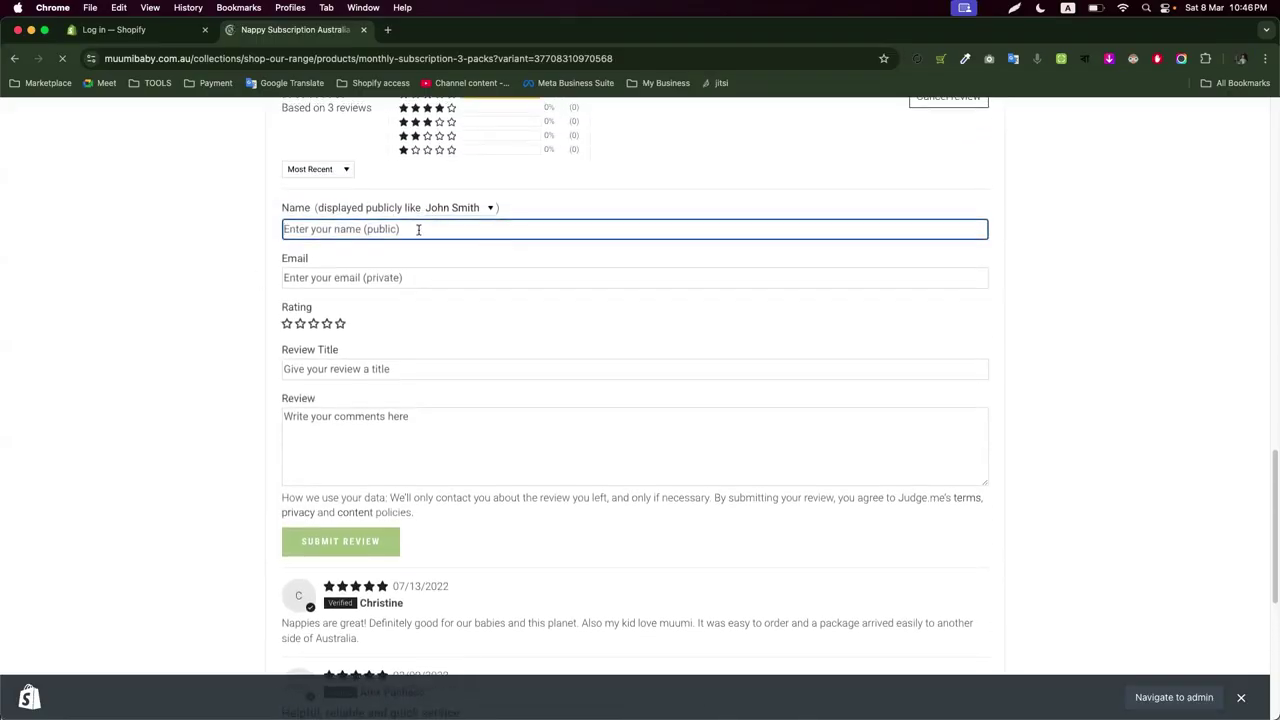
pyautogui.click(340, 323)
pyautogui.press('Tab')
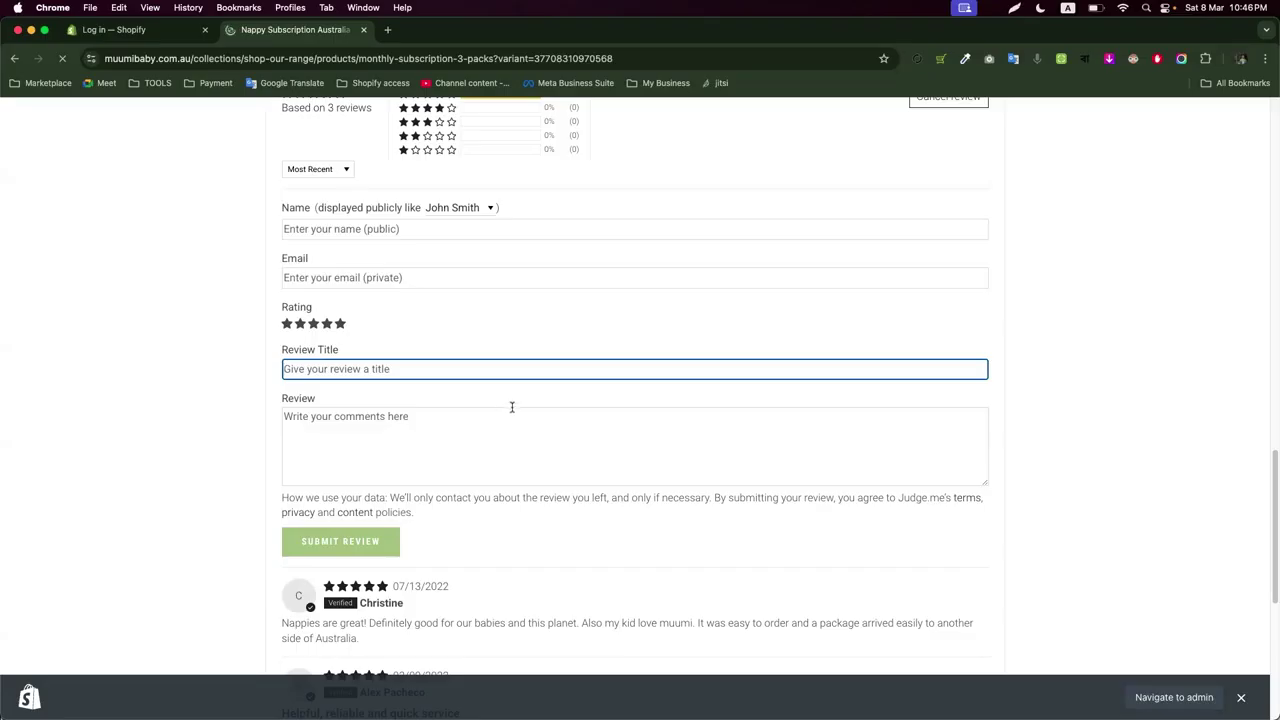
pyautogui.scroll(-5, 511, 407)
pyautogui.scroll(6, 511, 408)
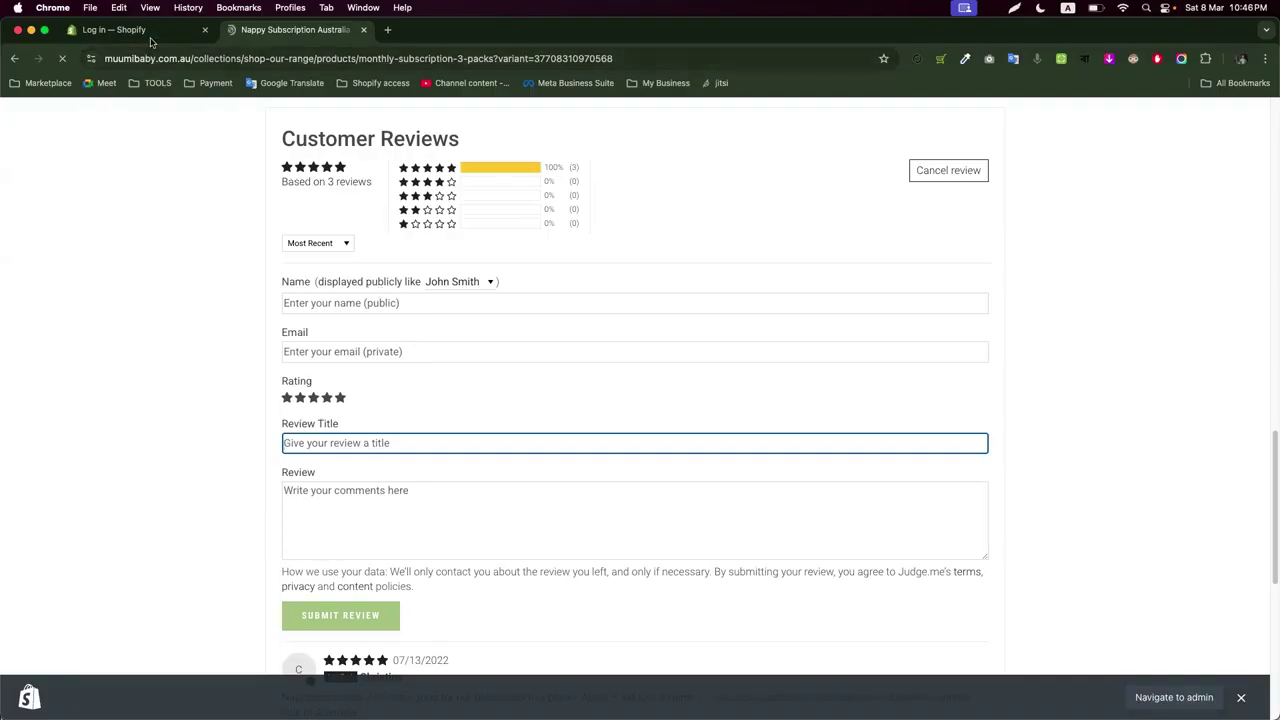
# Rearrange the browser windows to bring the Baki Naturals window forward, then view the Shopify App Store tab.
pyautogui.moveTo(509, 35); pyautogui.dragTo(502, 139)
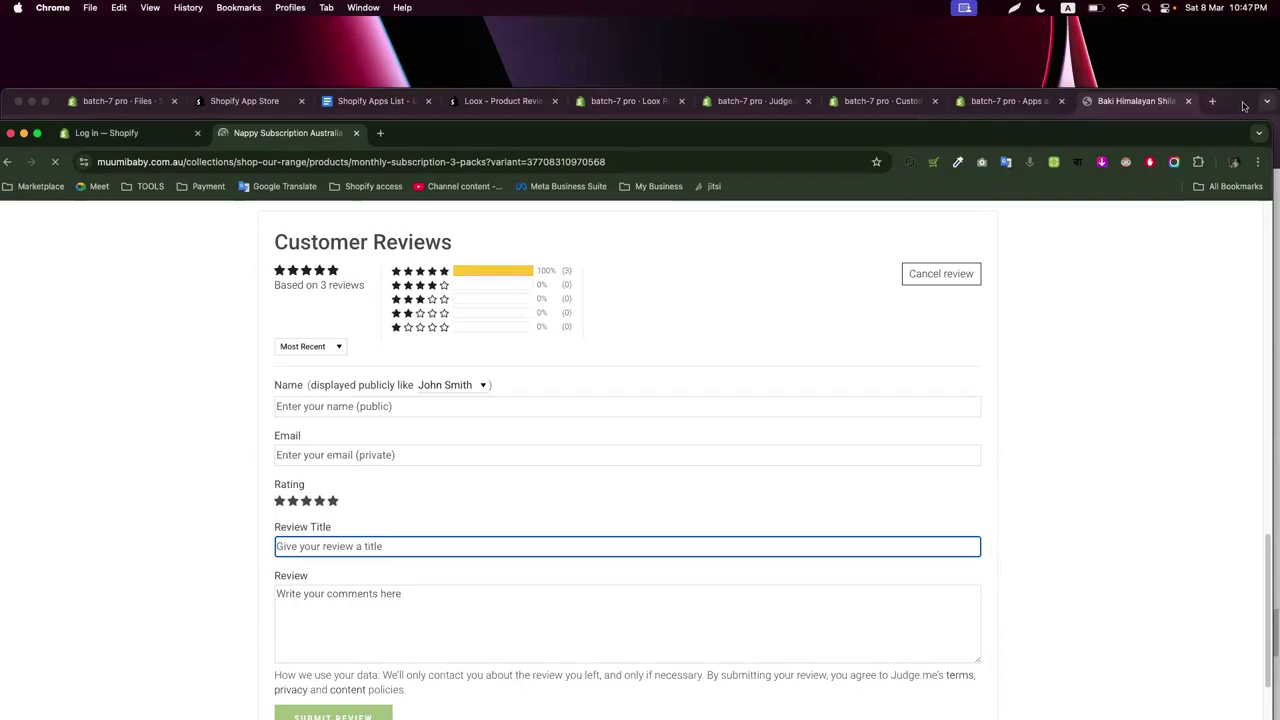
pyautogui.moveTo(1248, 106); pyautogui.dragTo(1229, 60)
pyautogui.moveTo(1220, 39); pyautogui.dragTo(1229, 12)
pyautogui.scroll(10, 170, 341)
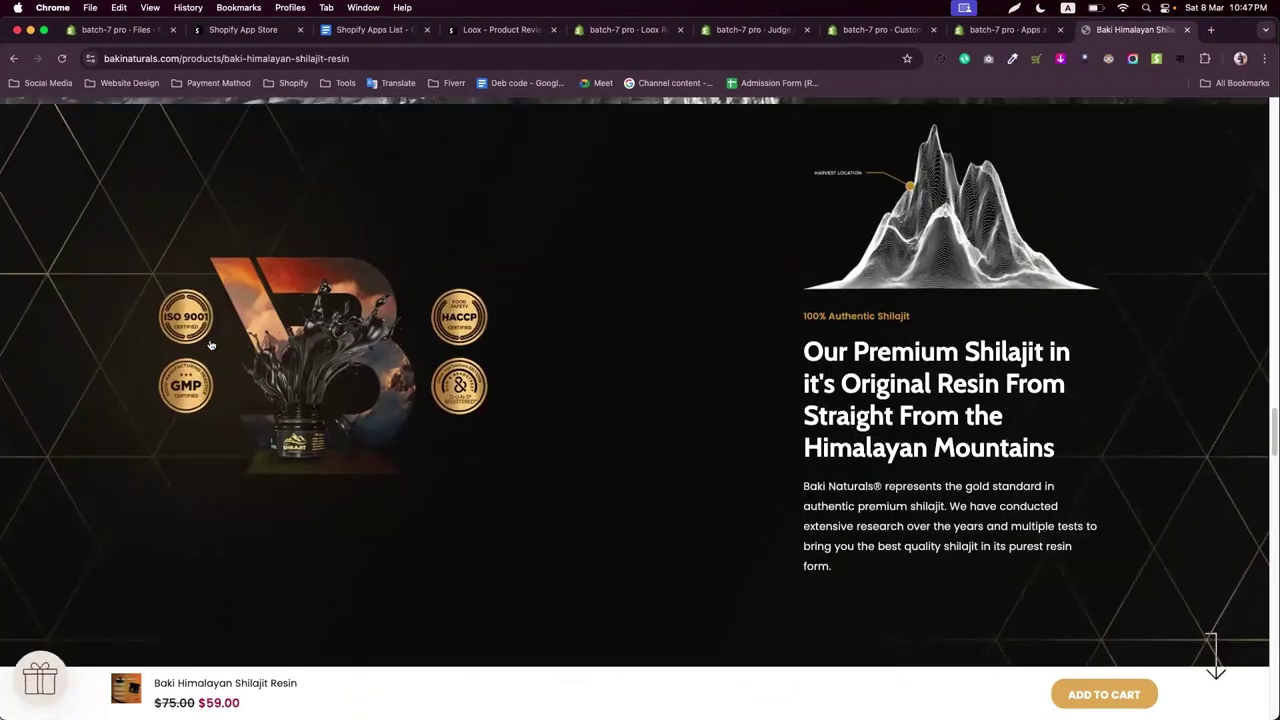
pyautogui.click(240, 30)
# Select the Nova: Multi Currency Converter heading under Currency Converter in the Shopify Apps List doc.
pyautogui.click(362, 29)
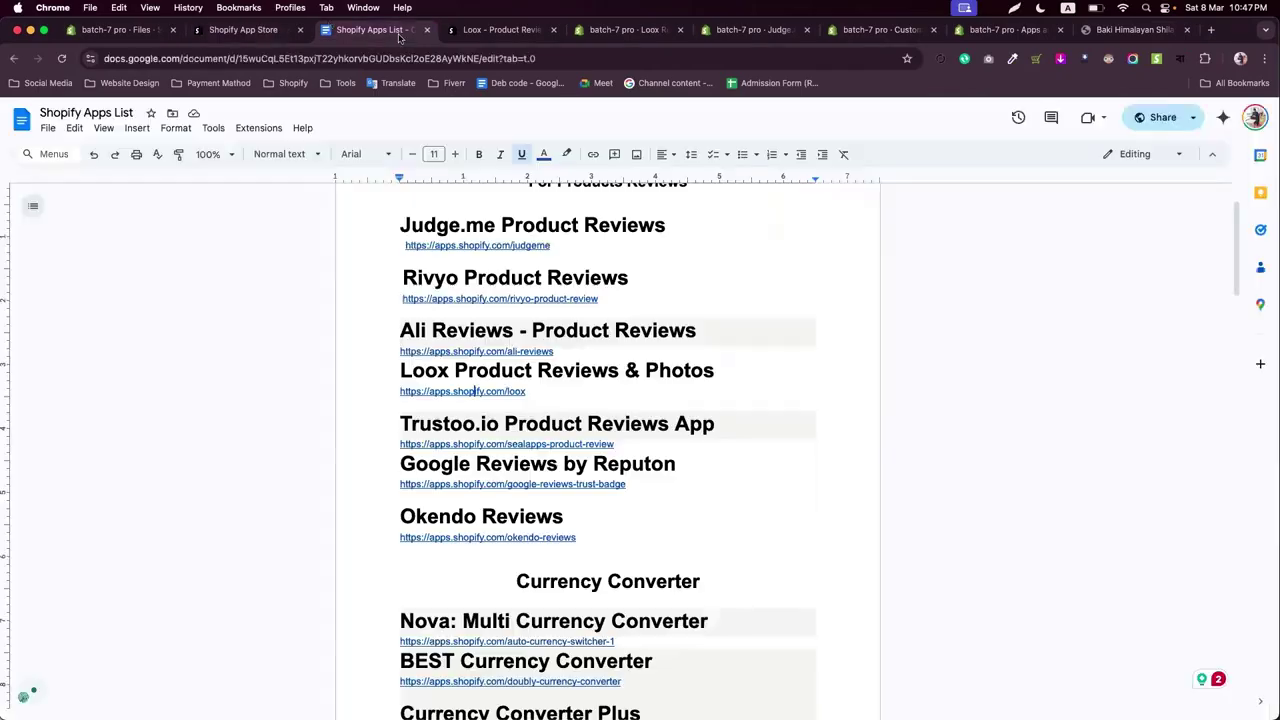
pyautogui.scroll(-5, 533, 470)
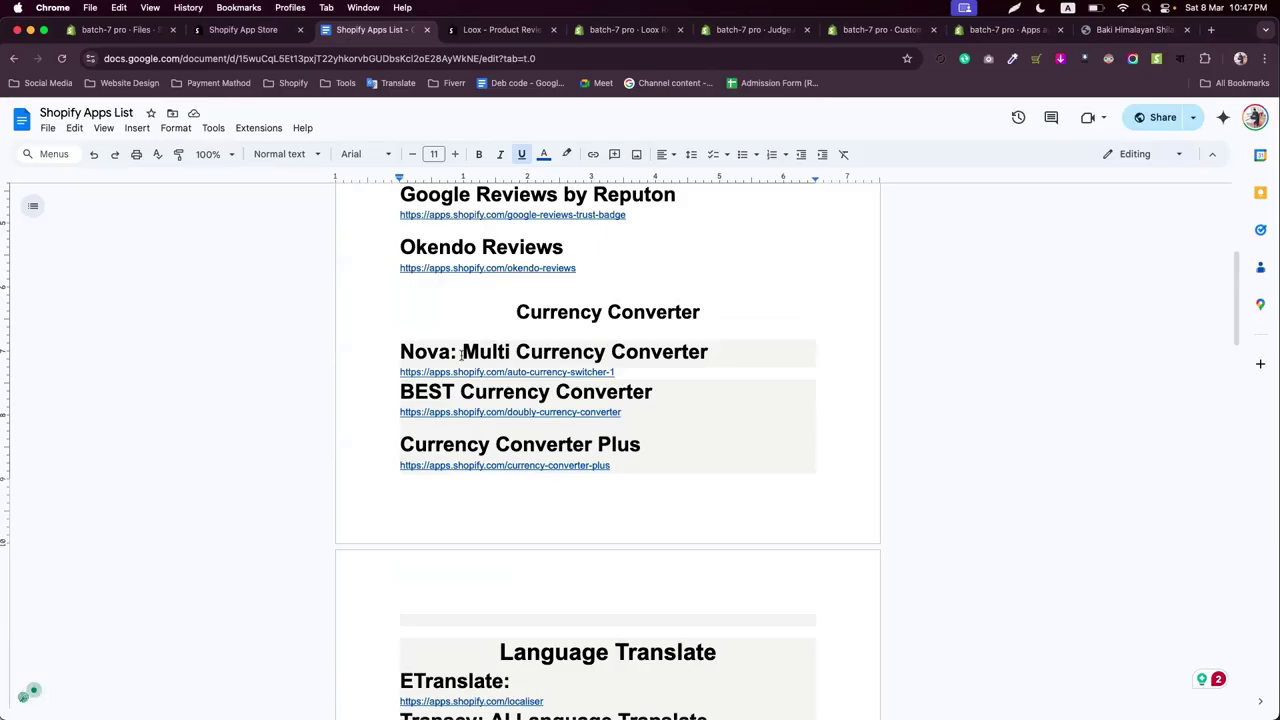
pyautogui.click(400, 352)
pyautogui.keyDown('shift'); pyautogui.click(743, 351); pyautogui.keyUp('shift')
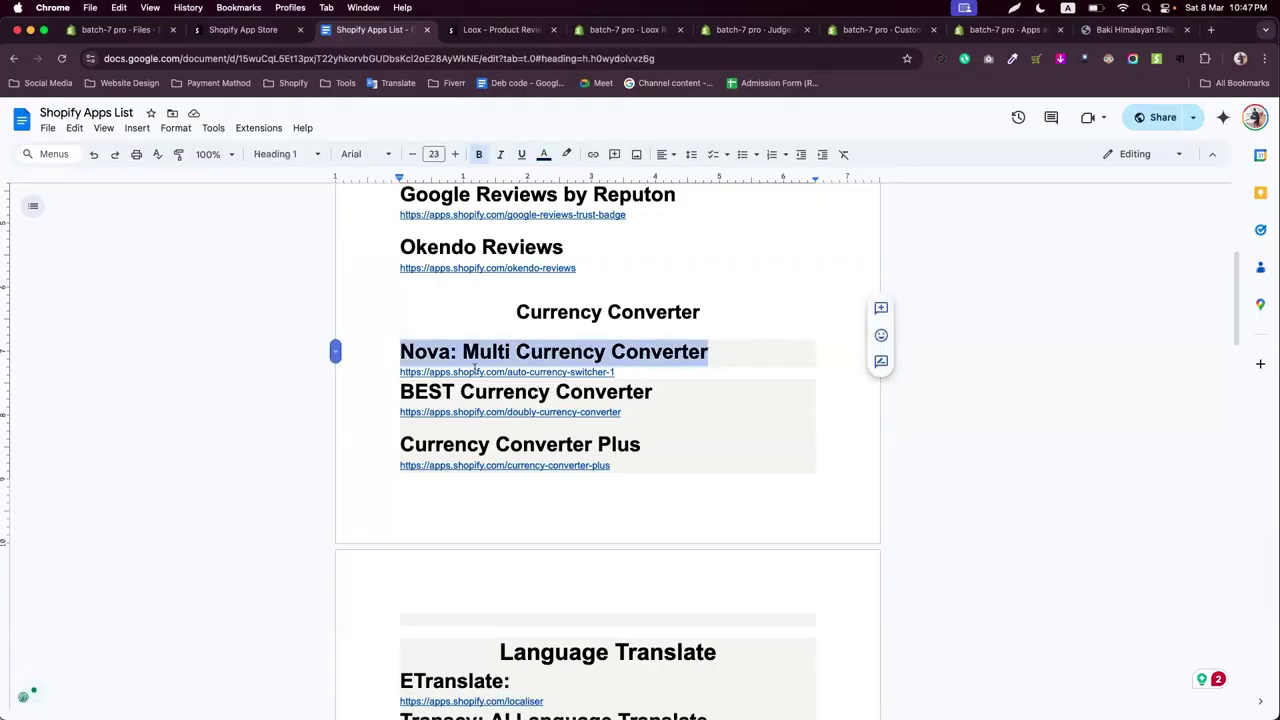
pyautogui.moveTo(401, 391); pyautogui.dragTo(656, 390)
pyautogui.click(401, 350)
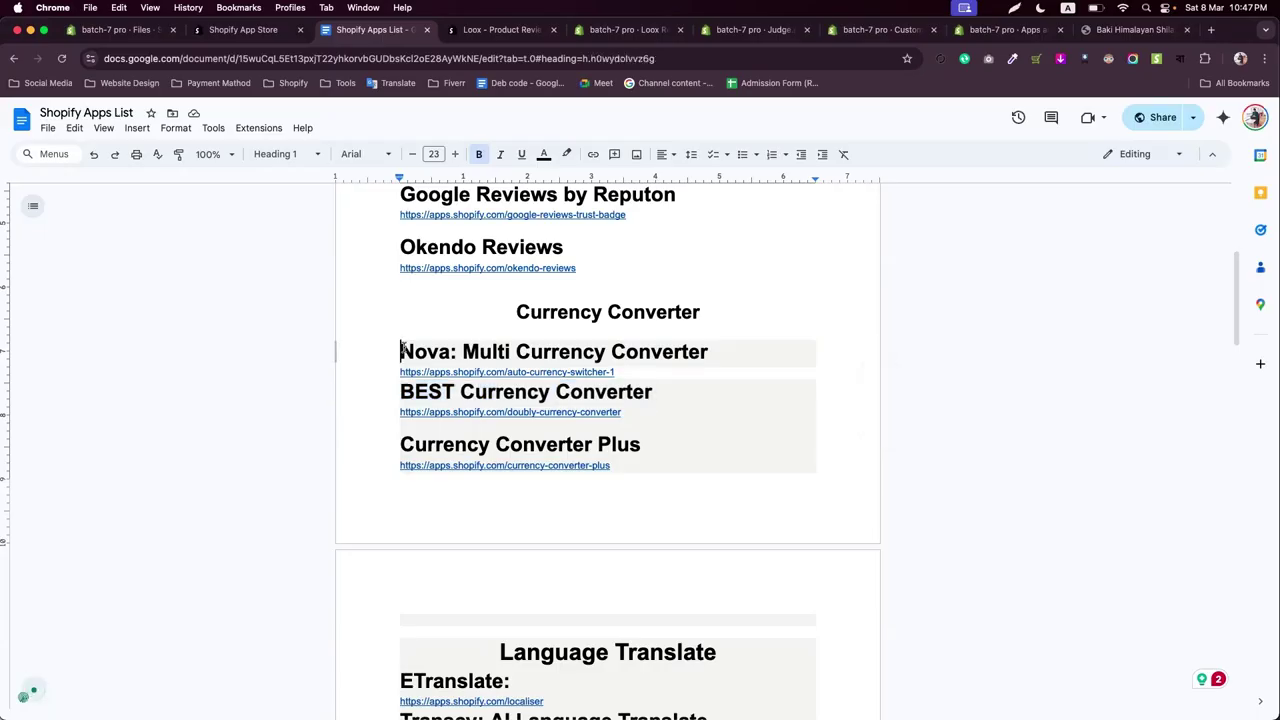
pyautogui.moveTo(401, 350); pyautogui.dragTo(705, 352)
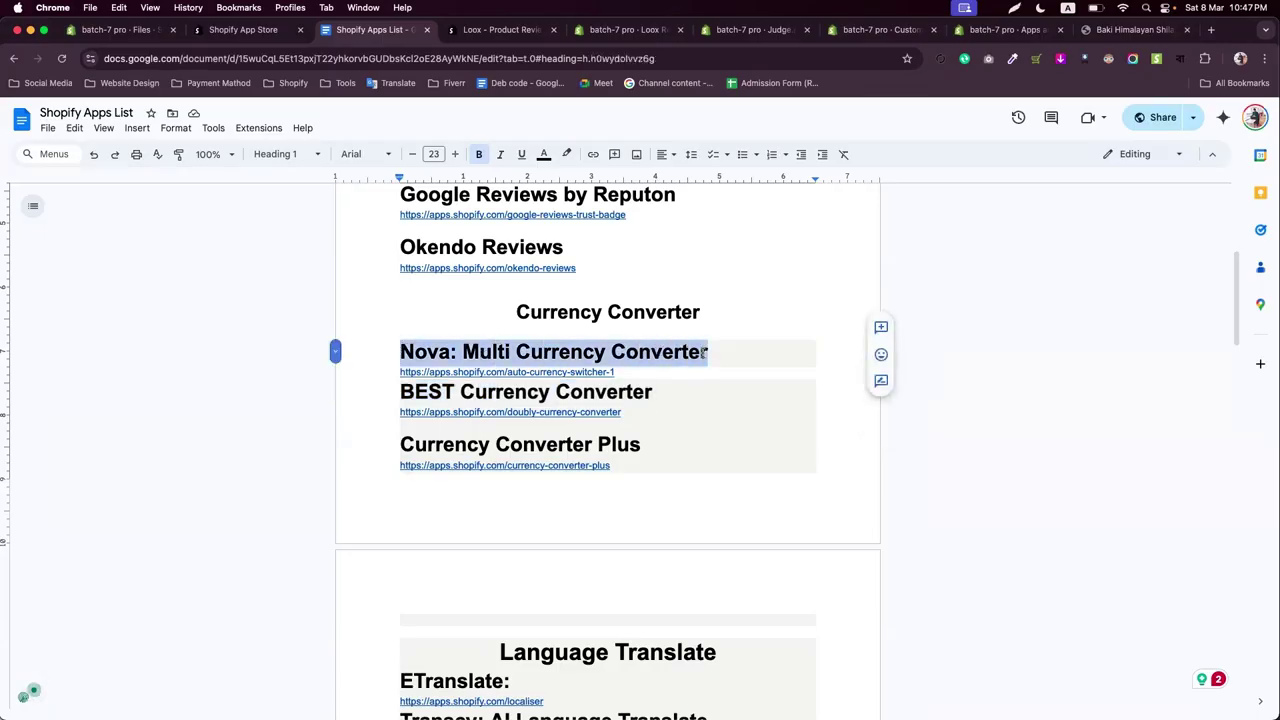
pyautogui.click(1212, 30)
# Load waggin.com and browse its WAGGIN Threads shirts priced from Tk 3,100.00.
pyautogui.write('w')
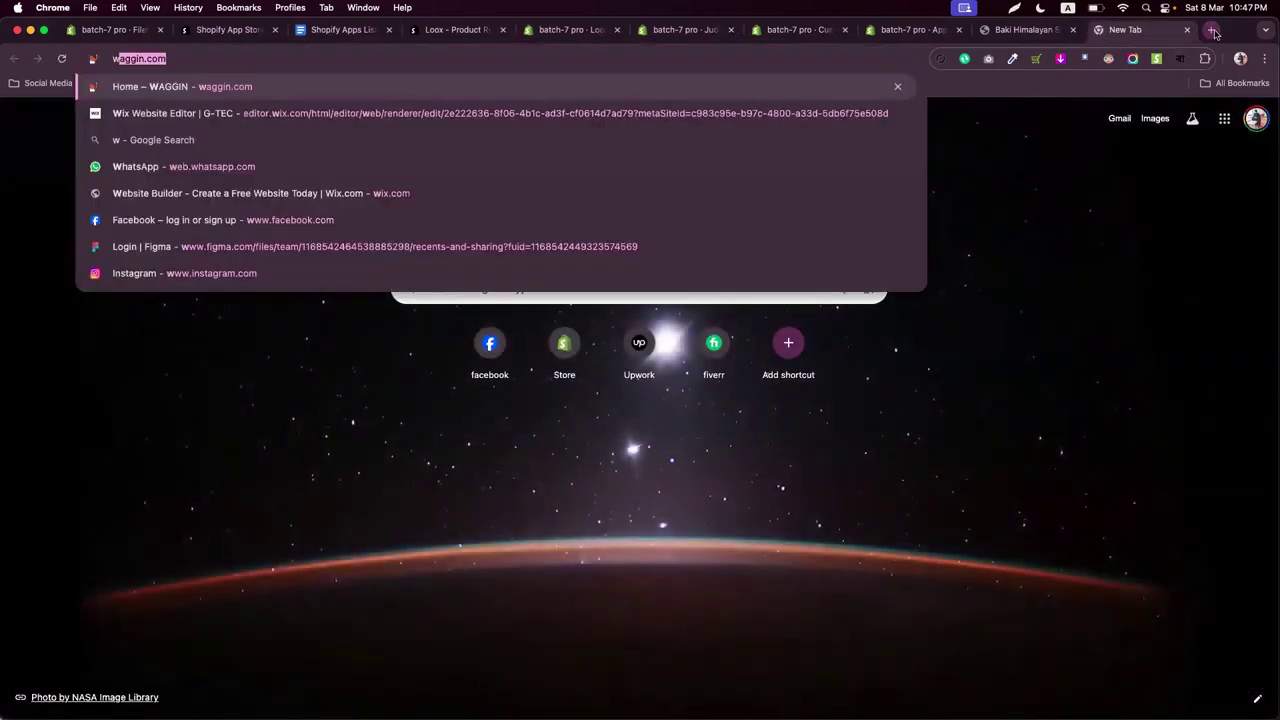
pyautogui.press('Return')
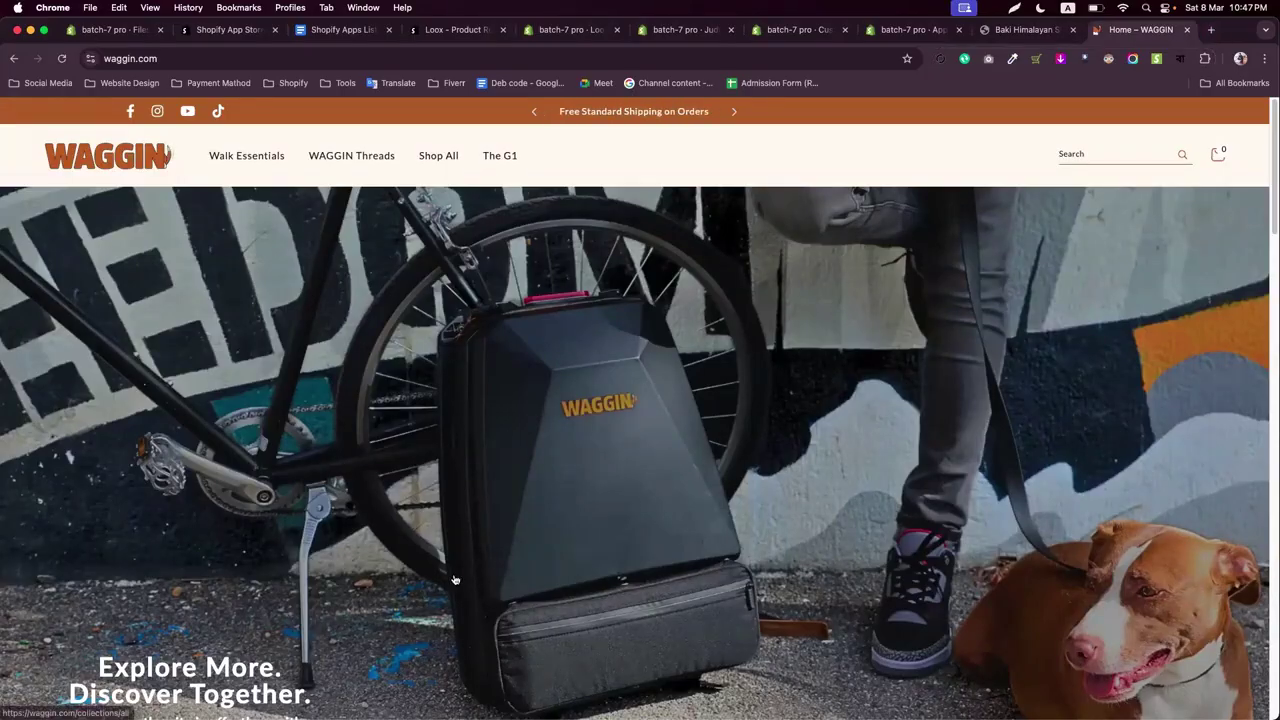
pyautogui.scroll(-20, 497, 534)
pyautogui.scroll(10, 509, 537)
pyautogui.scroll(-4, 509, 537)
pyautogui.scroll(1, 505, 480)
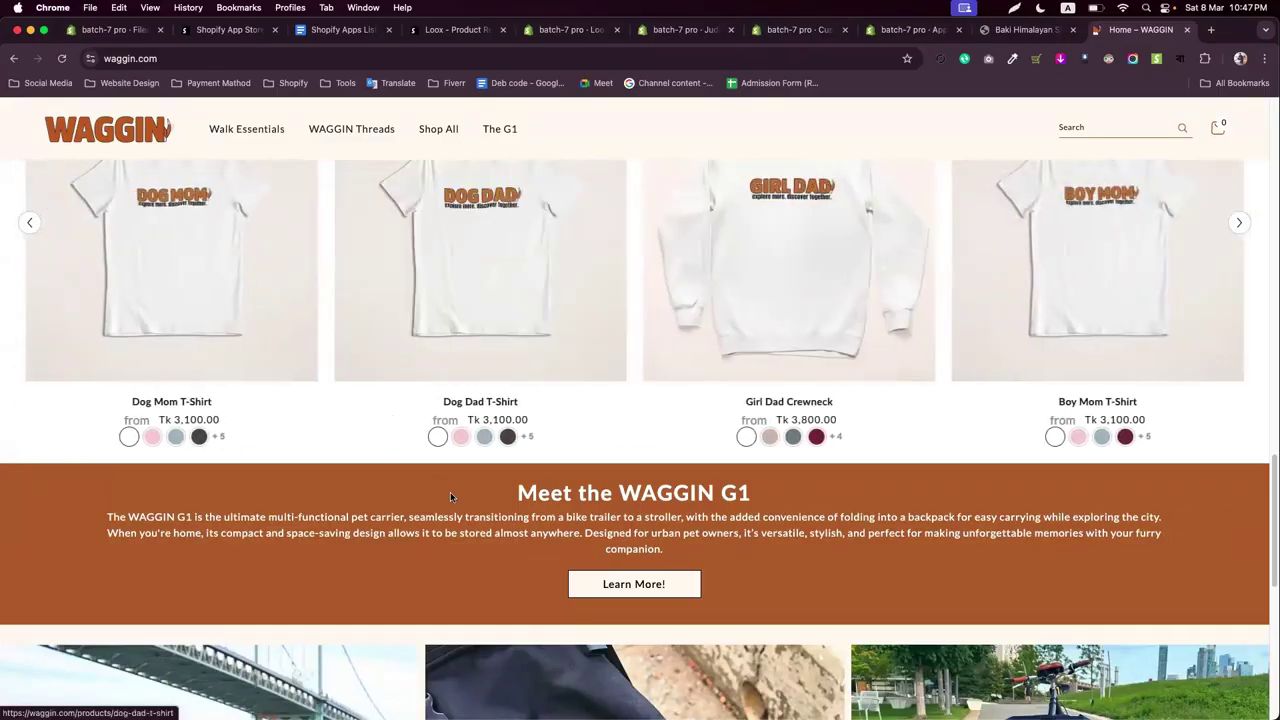
pyautogui.scroll(-1, 449, 400)
pyautogui.scroll(2, 449, 400)
pyautogui.scroll(1, 432, 385)
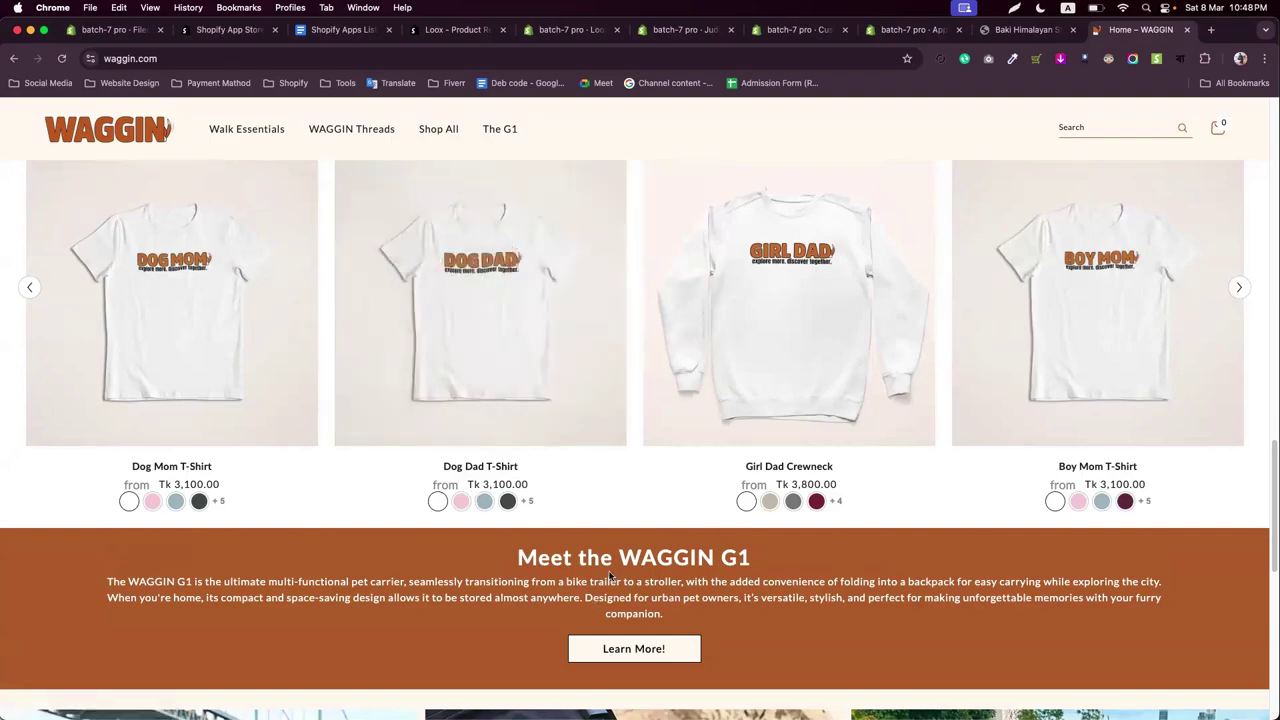
pyautogui.scroll(16, 610, 575)
pyautogui.scroll(-20, 610, 575)
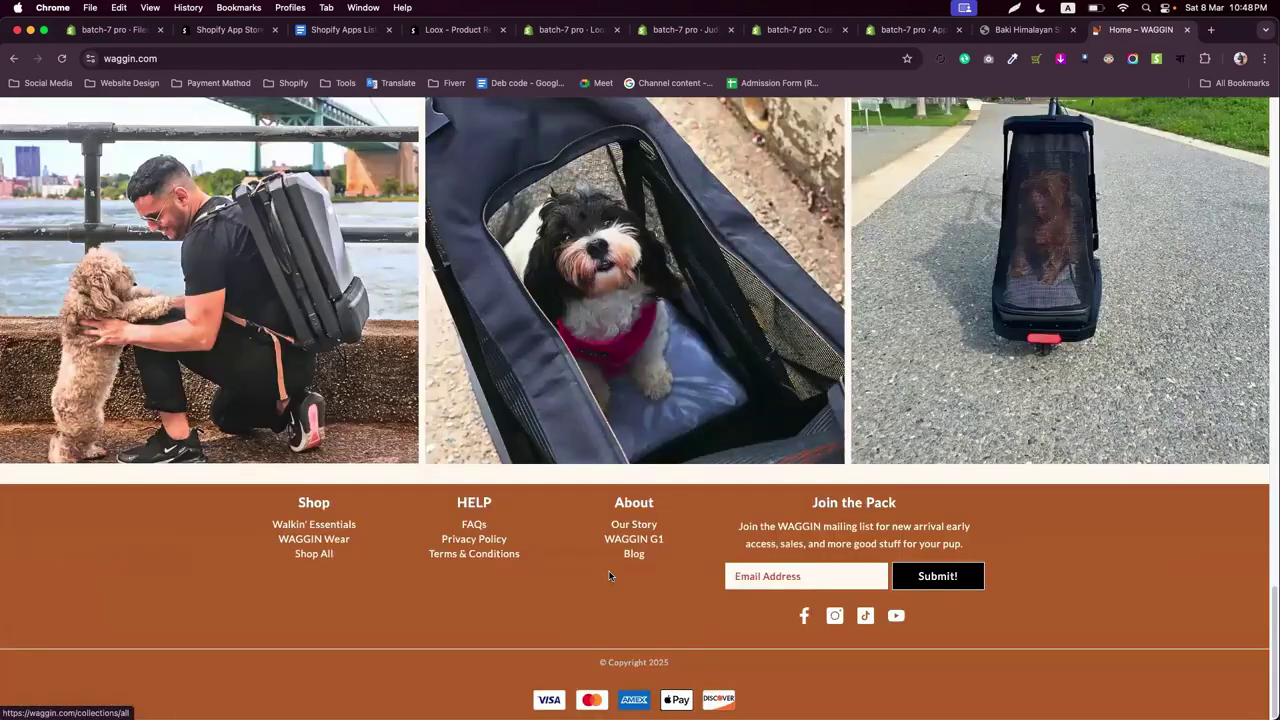
pyautogui.scroll(8, 610, 575)
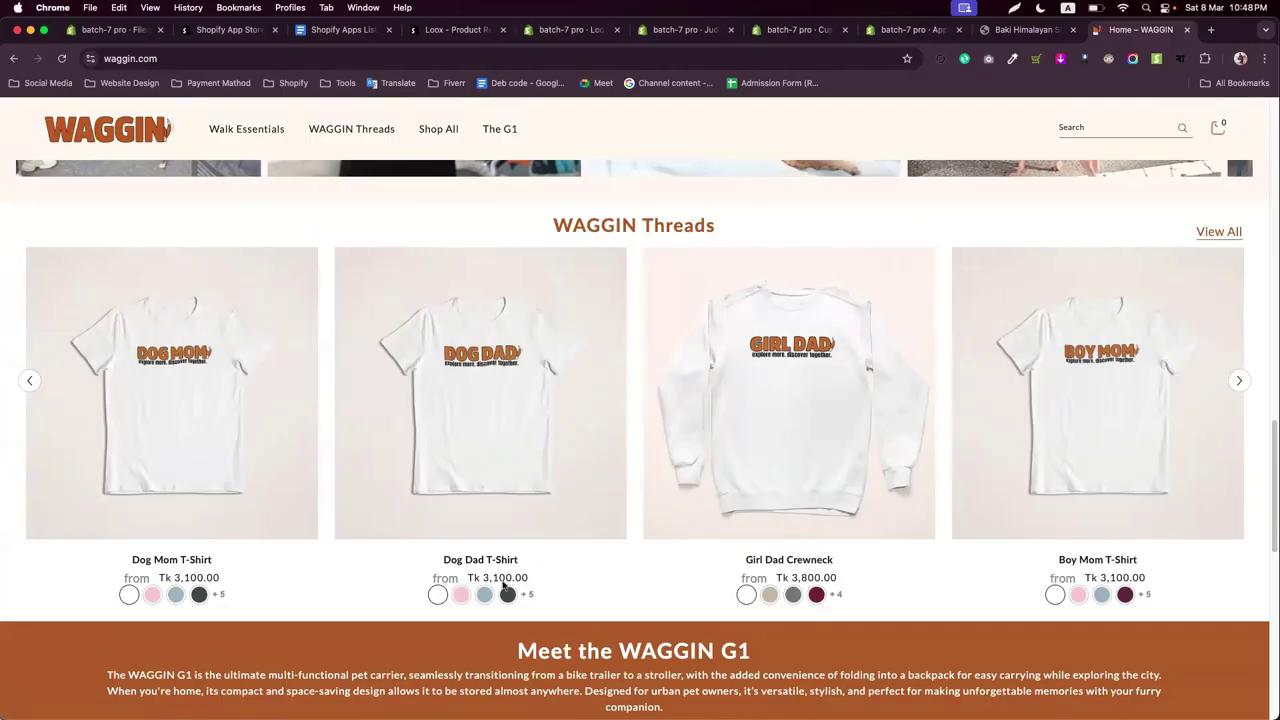
pyautogui.click(351, 41)
# Open the Nova: Multi Currency Converter app link from the doc in a new tab.
pyautogui.click(487, 364)
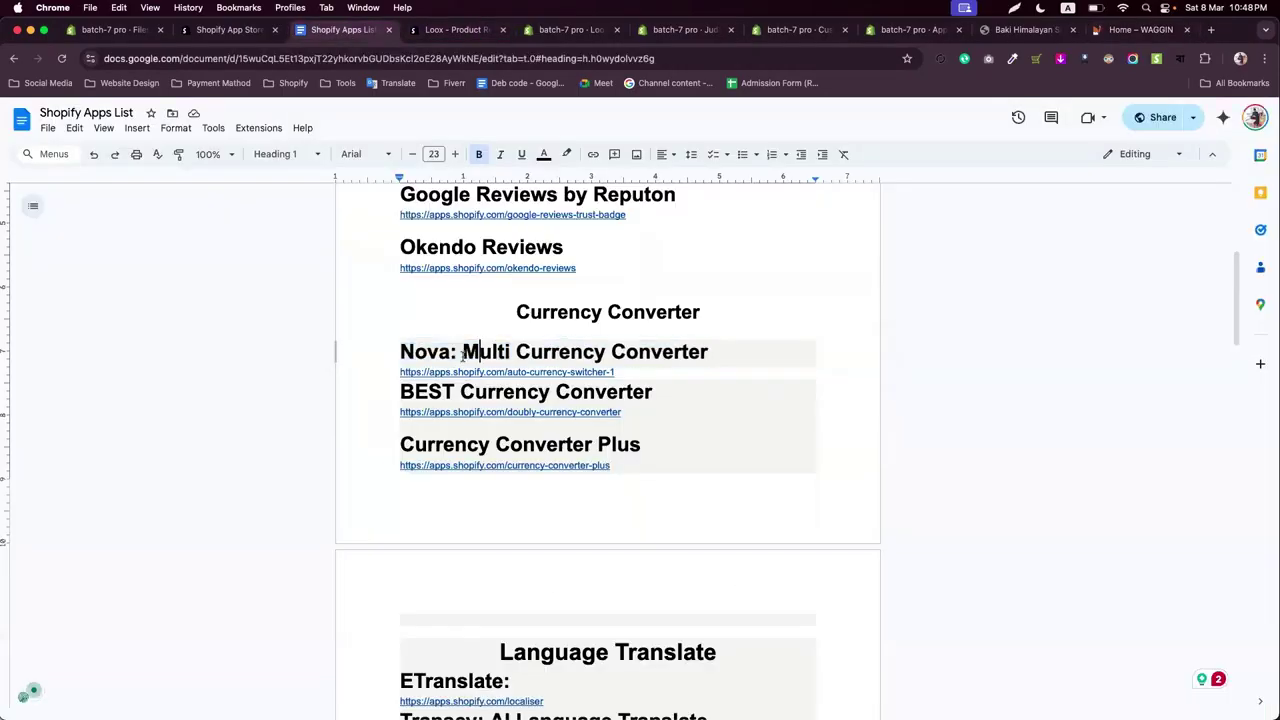
pyautogui.moveTo(400, 352); pyautogui.dragTo(706, 358)
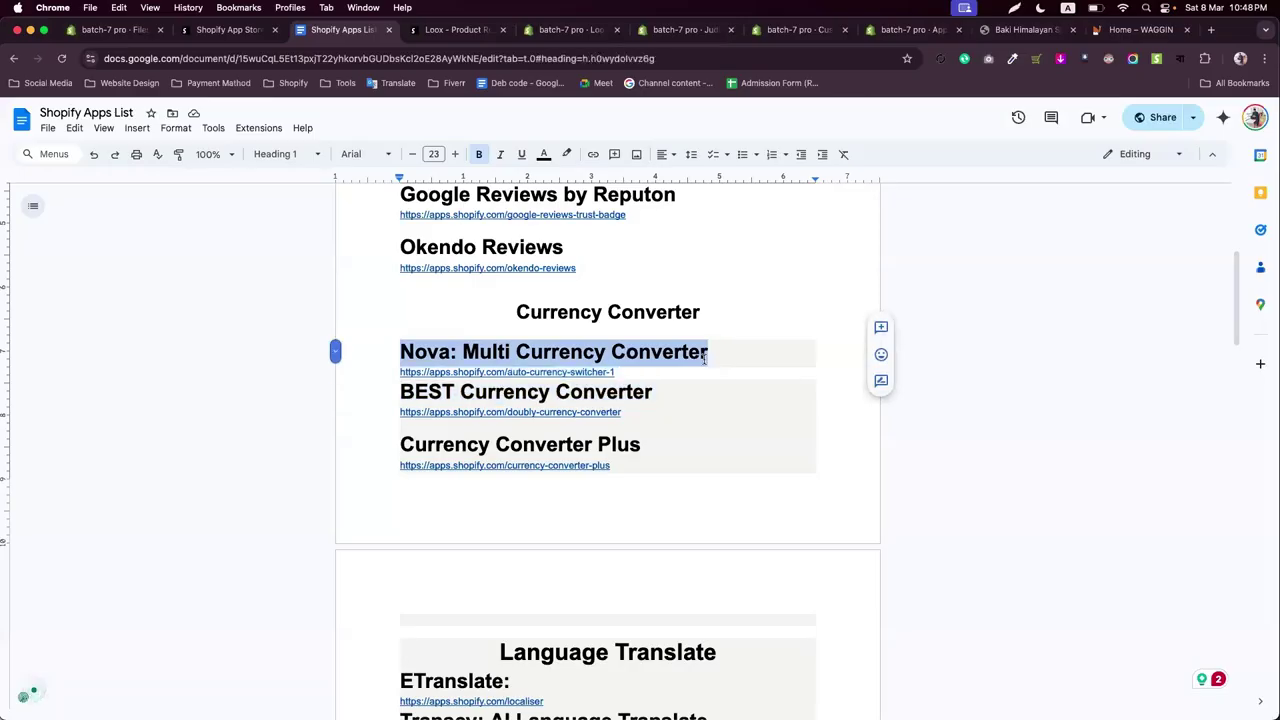
pyautogui.moveTo(400, 391); pyautogui.dragTo(652, 395)
pyautogui.click(516, 372)
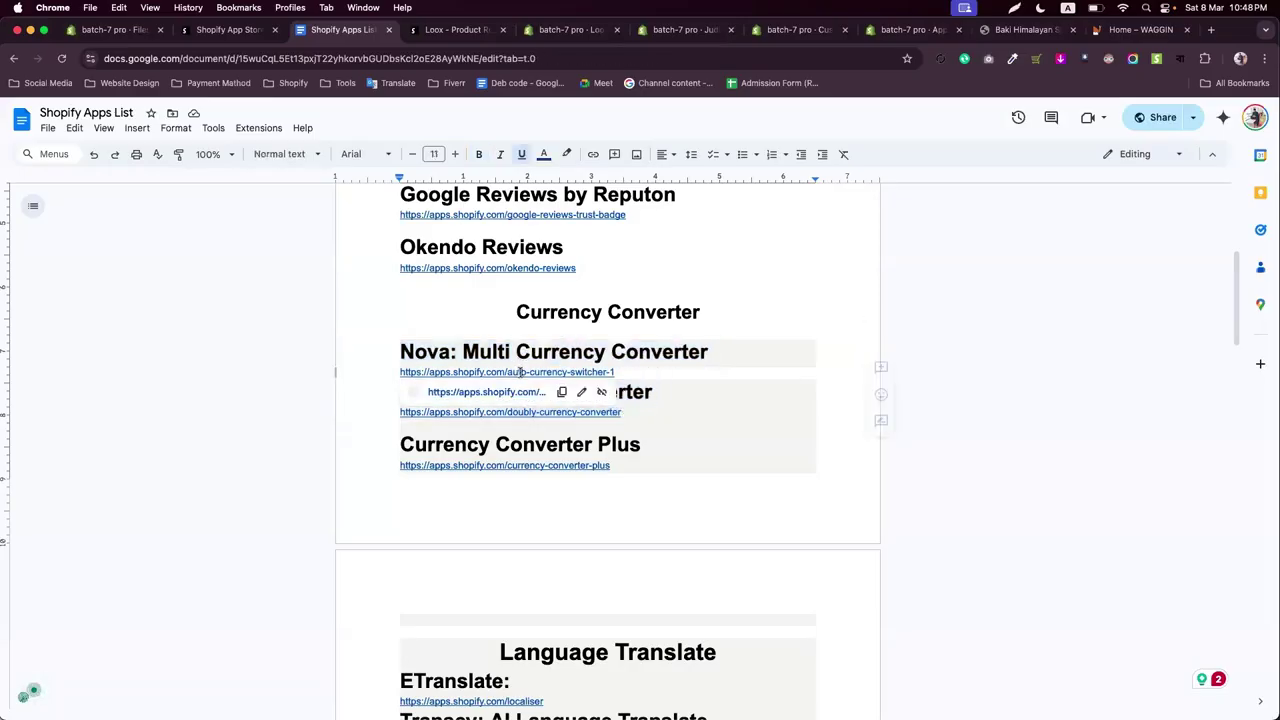
pyautogui.click(505, 390)
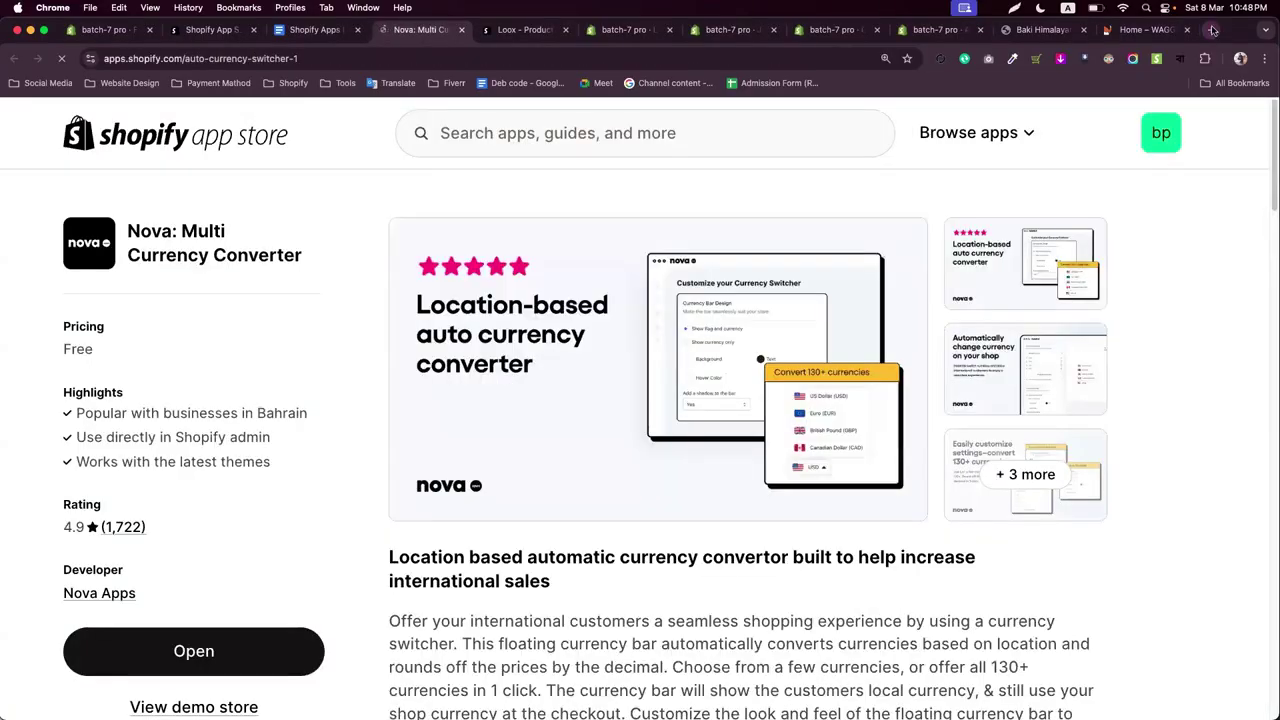
# Load g-tecinternational.com and open its BDT currency switcher list.
pyautogui.click(1211, 29)
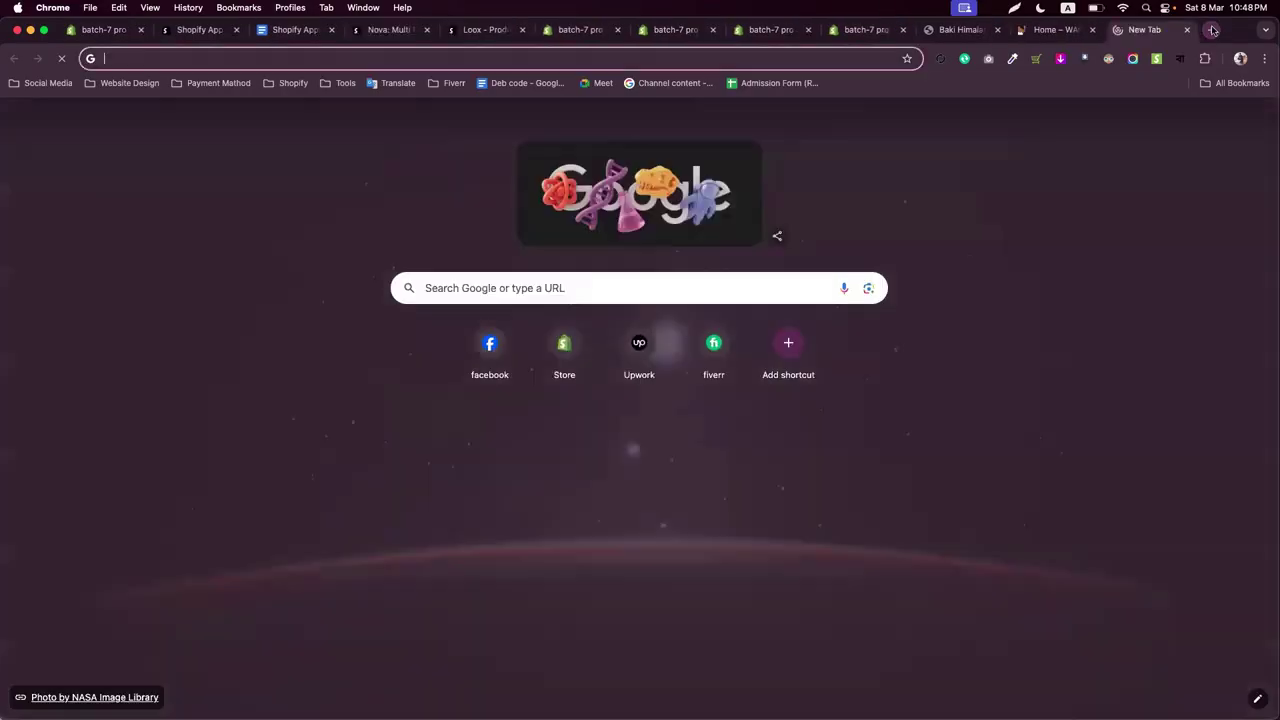
pyautogui.write('g')
pyautogui.press('Return')
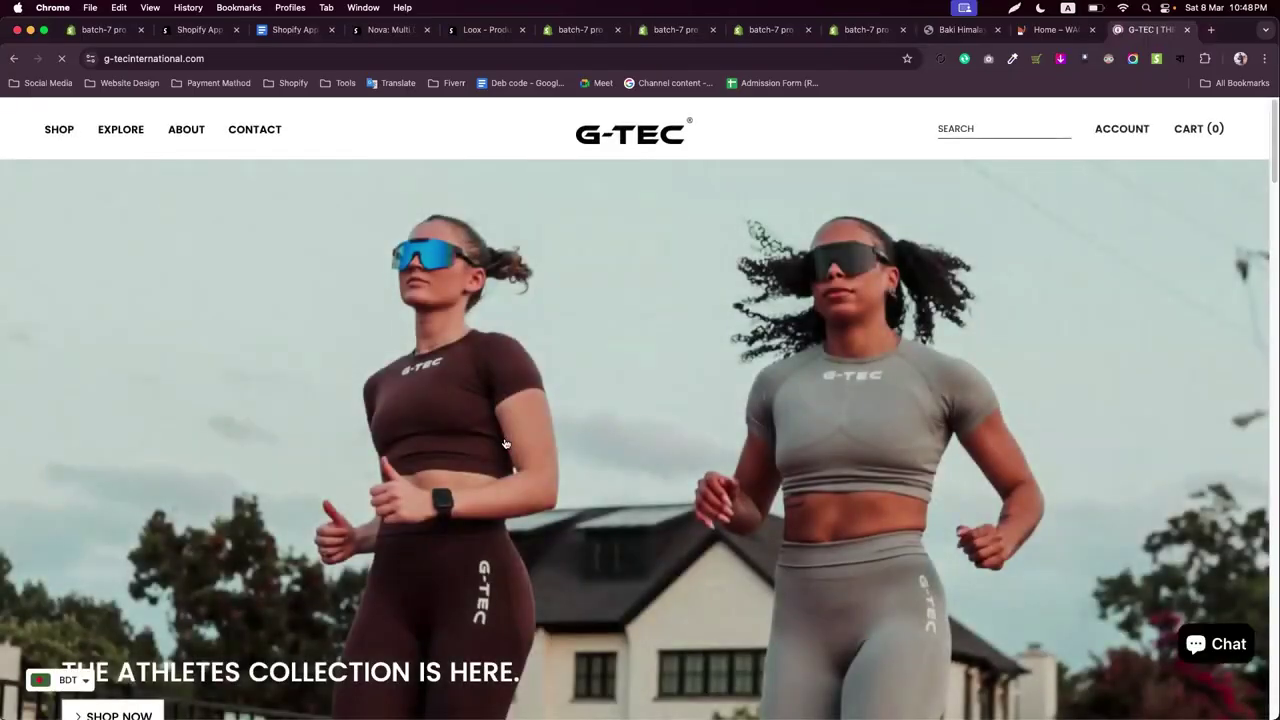
pyautogui.click(78, 686)
pyautogui.click(76, 686)
pyautogui.scroll(-15, 389, 525)
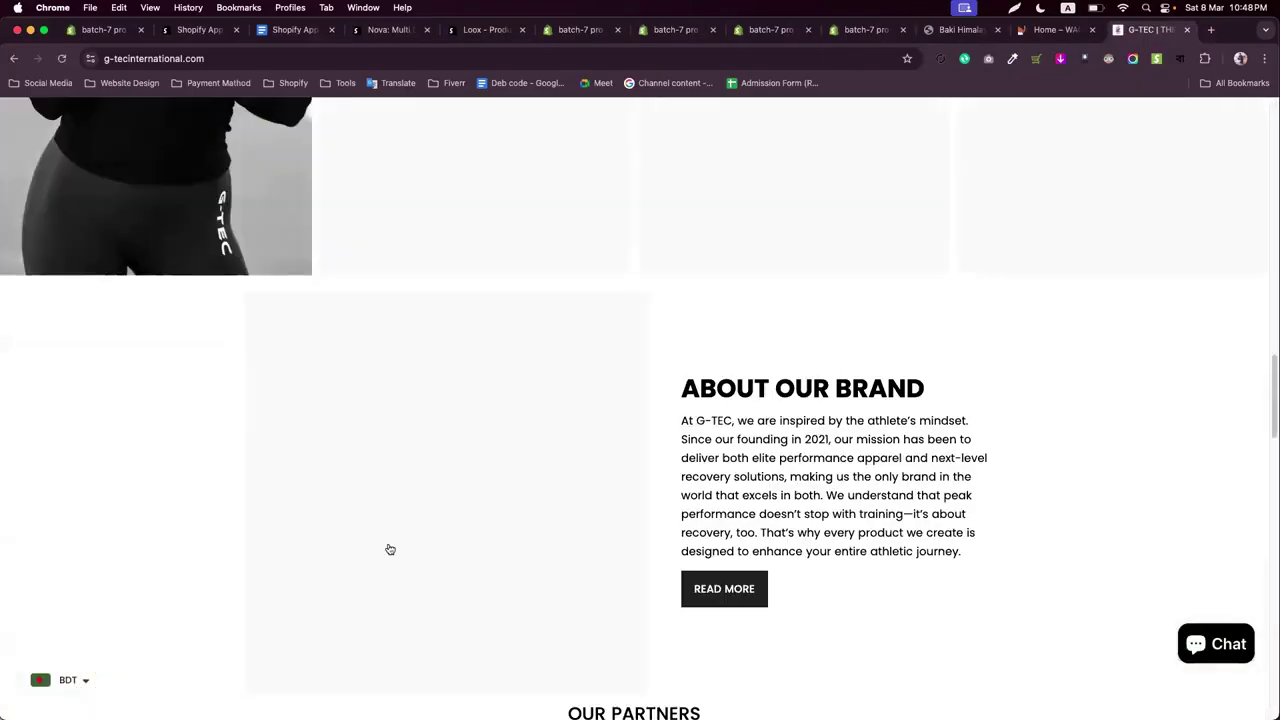
pyautogui.scroll(6, 389, 519)
pyautogui.scroll(9, 389, 519)
pyautogui.scroll(-2, 60, 670)
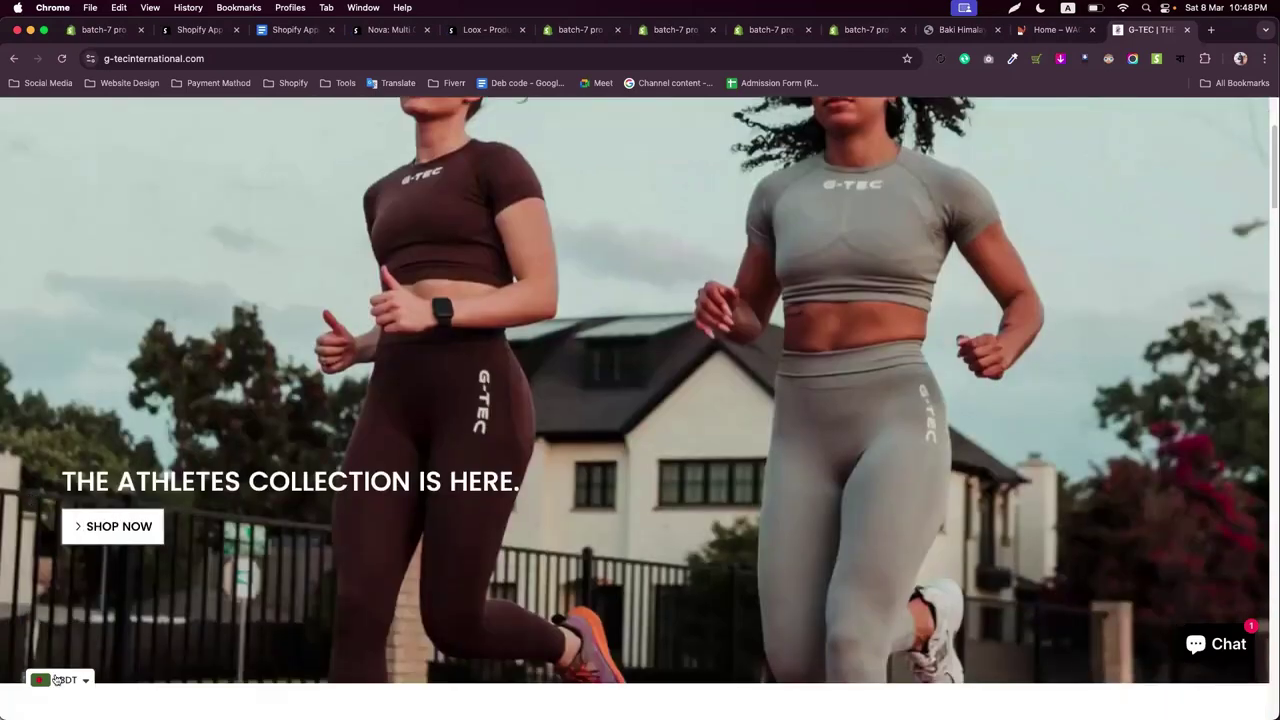
pyautogui.click(65, 679)
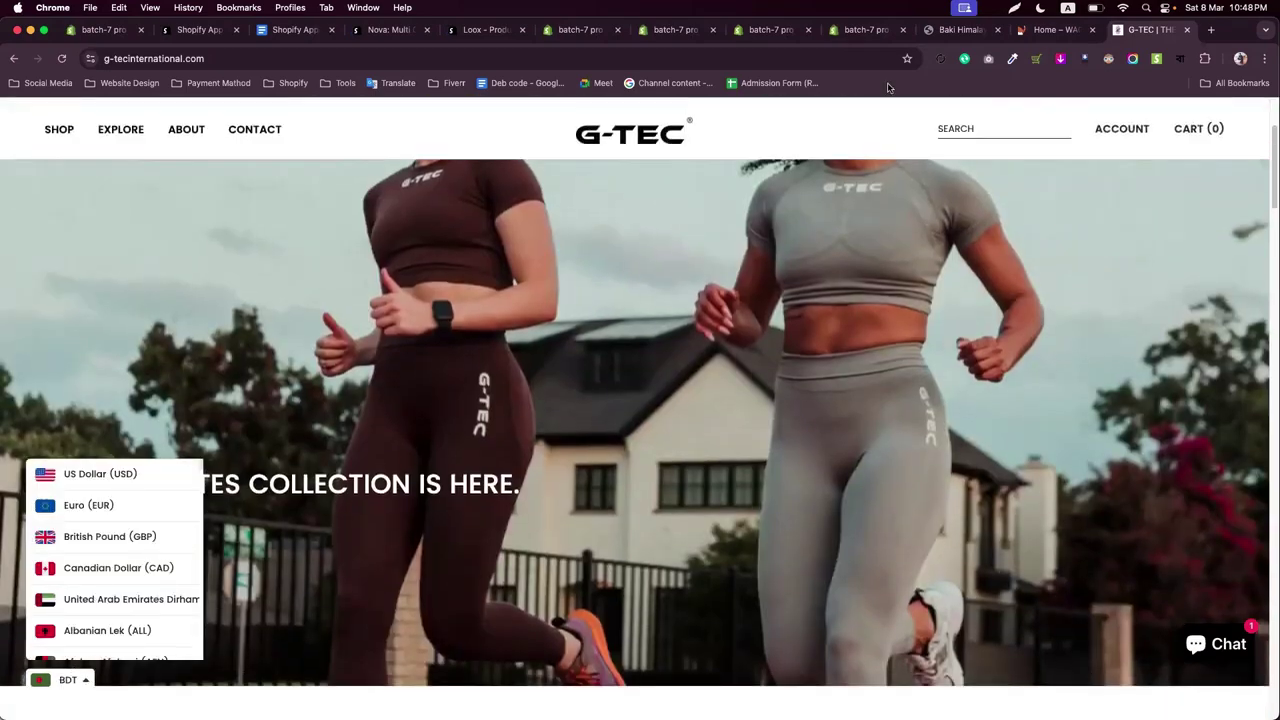
# Look through the admin tabs, then open the Nova app from its App Store listing.
pyautogui.click(568, 30)
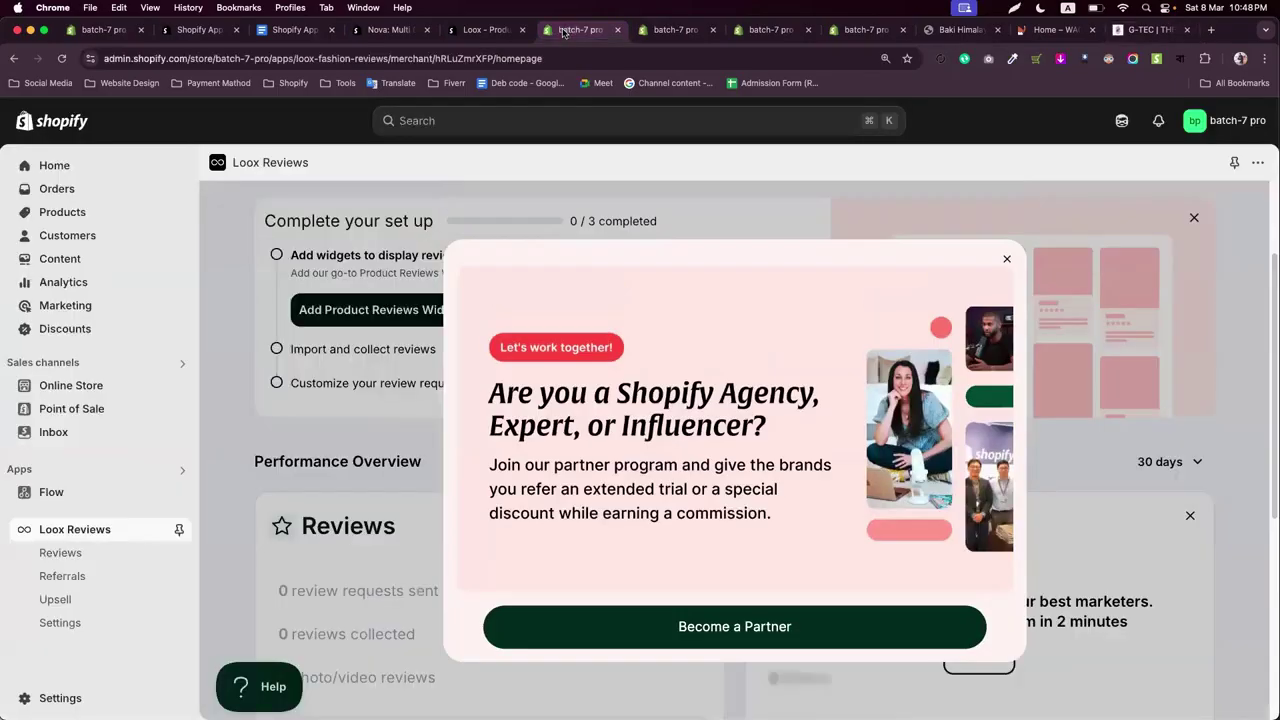
pyautogui.click(690, 30)
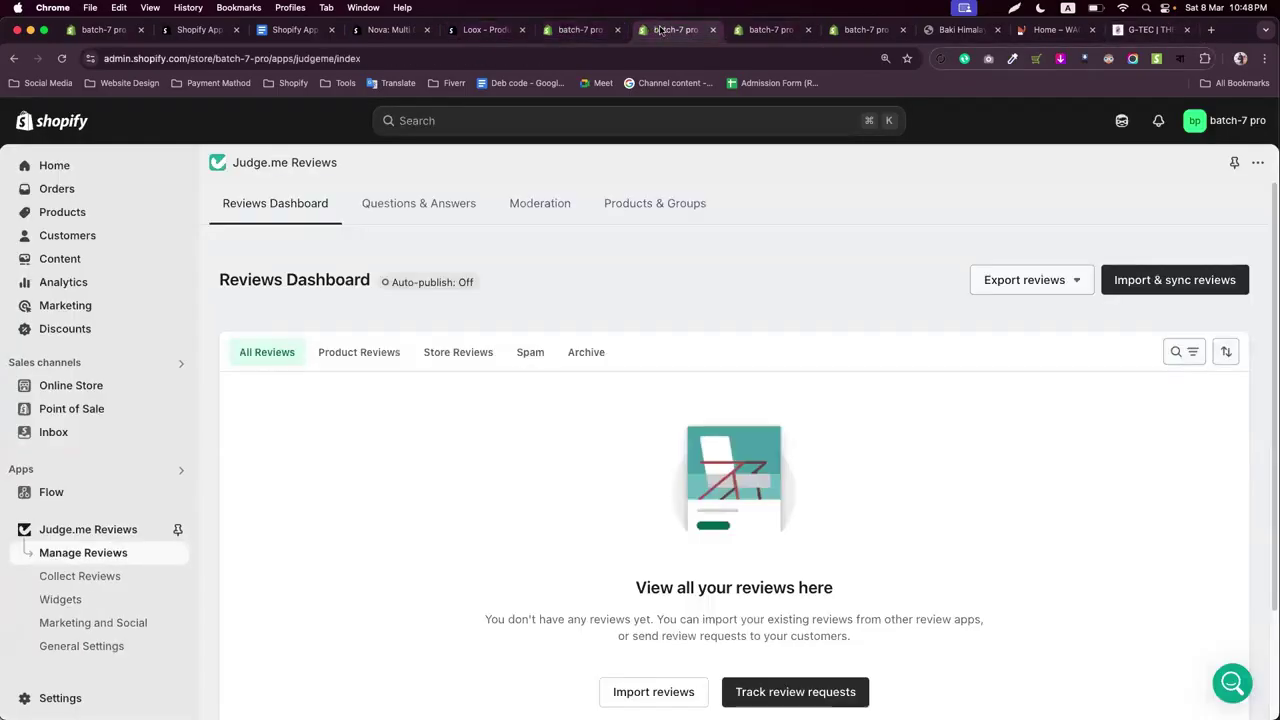
pyautogui.click(814, 30)
pyautogui.click(850, 30)
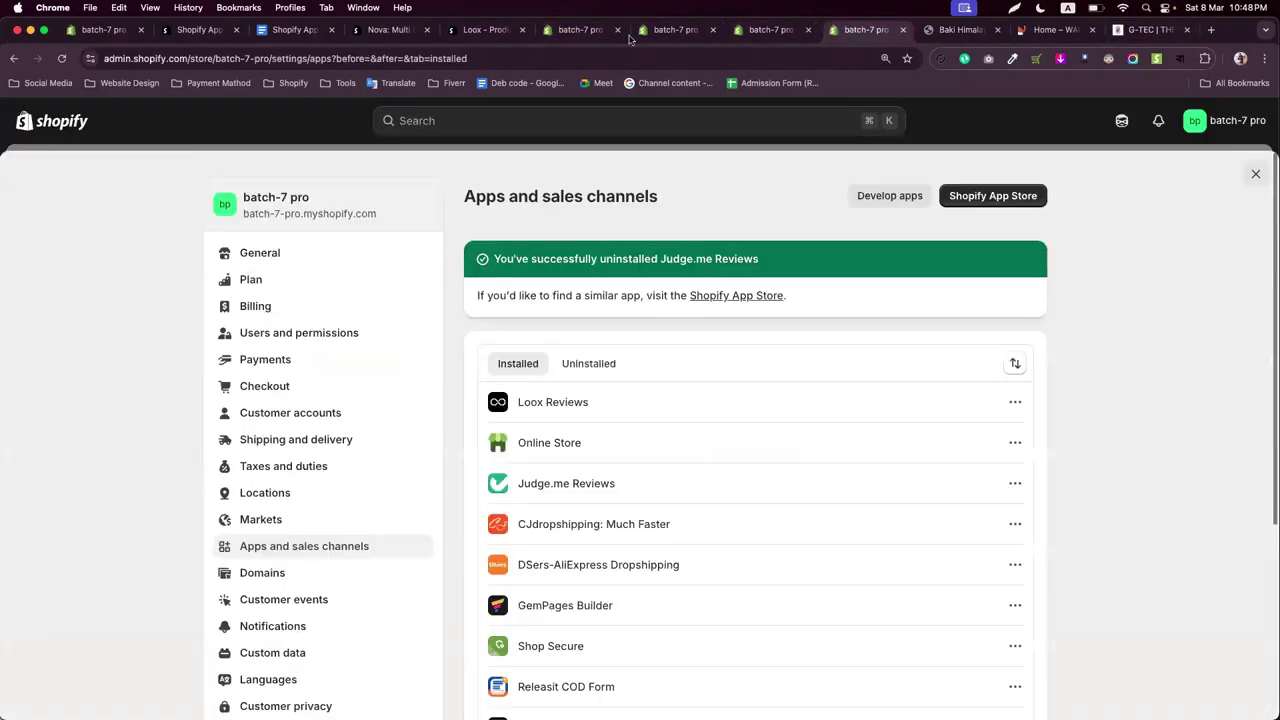
pyautogui.click(487, 30)
pyautogui.click(390, 30)
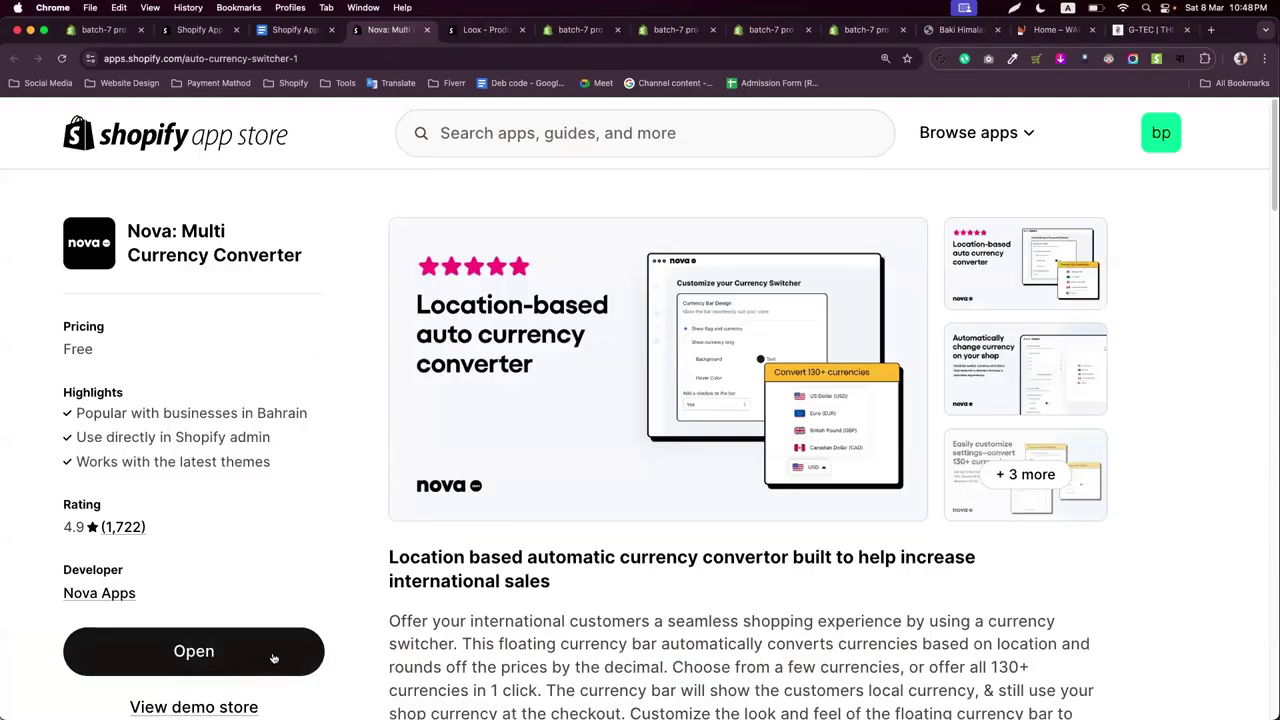
pyautogui.click(237, 636)
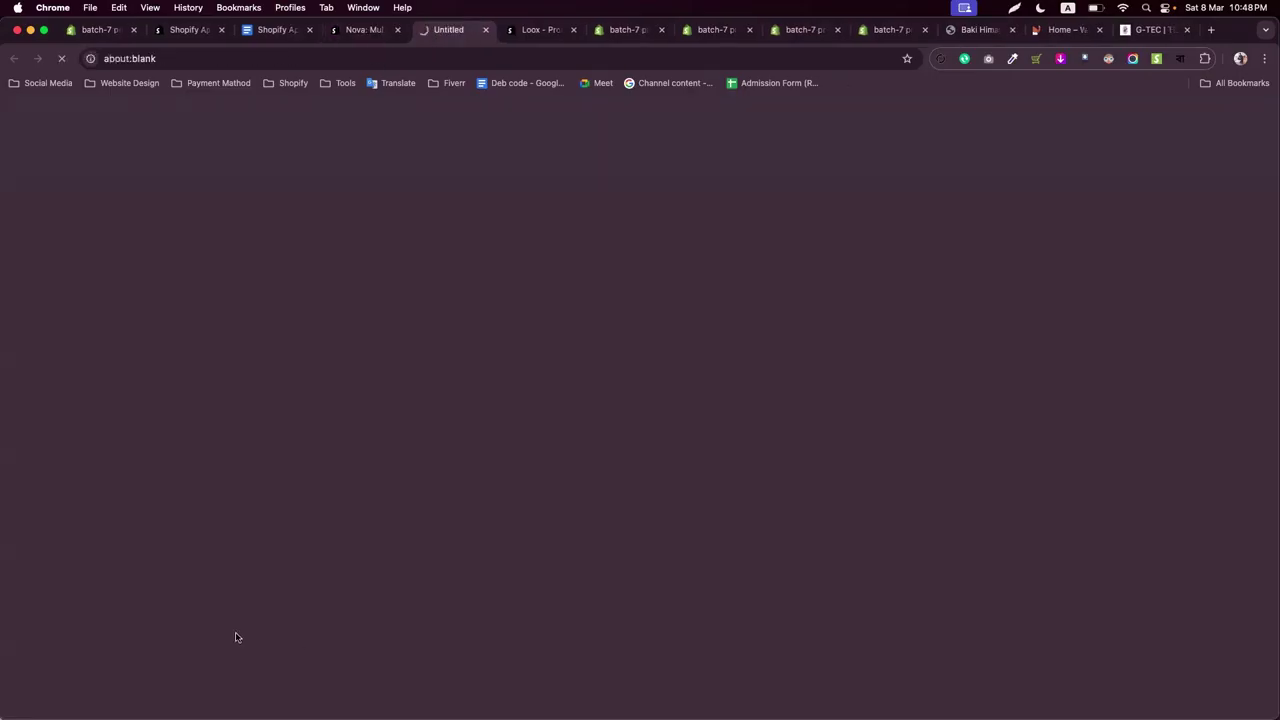
# Open the store's Shopify admin in a new tab and return to the loading Nova app.
pyautogui.click(1209, 31)
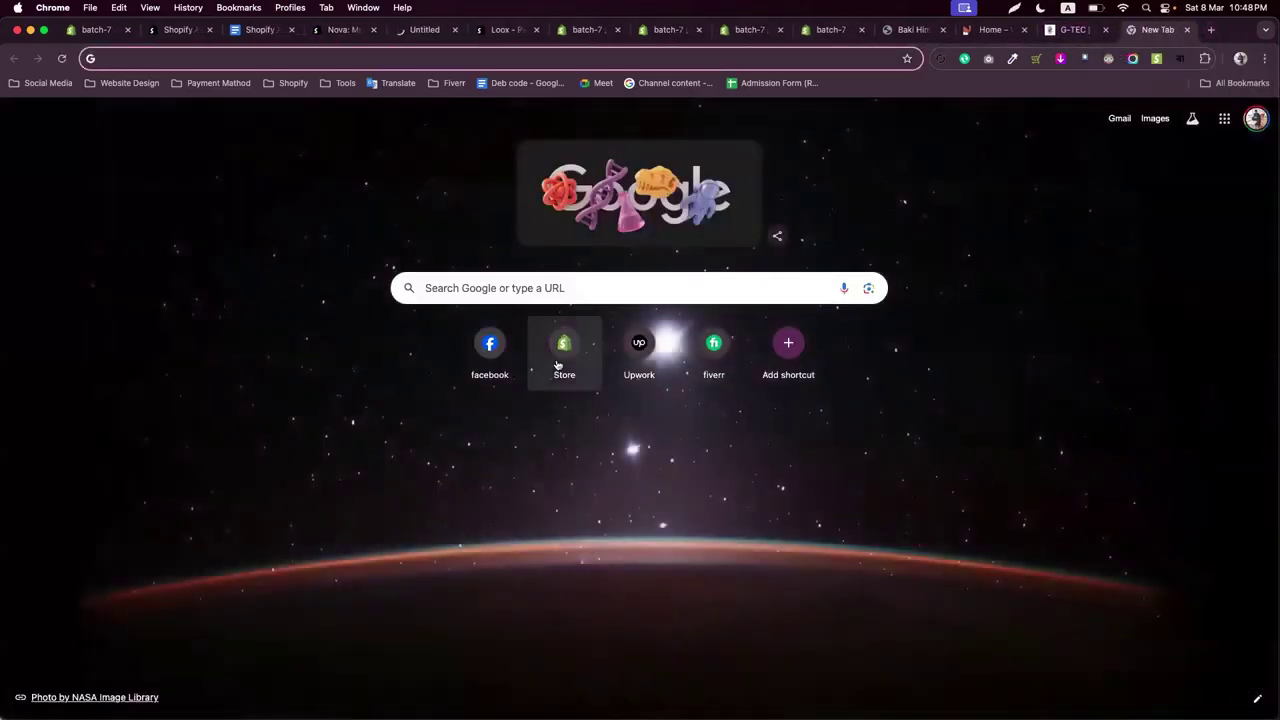
pyautogui.click(560, 356)
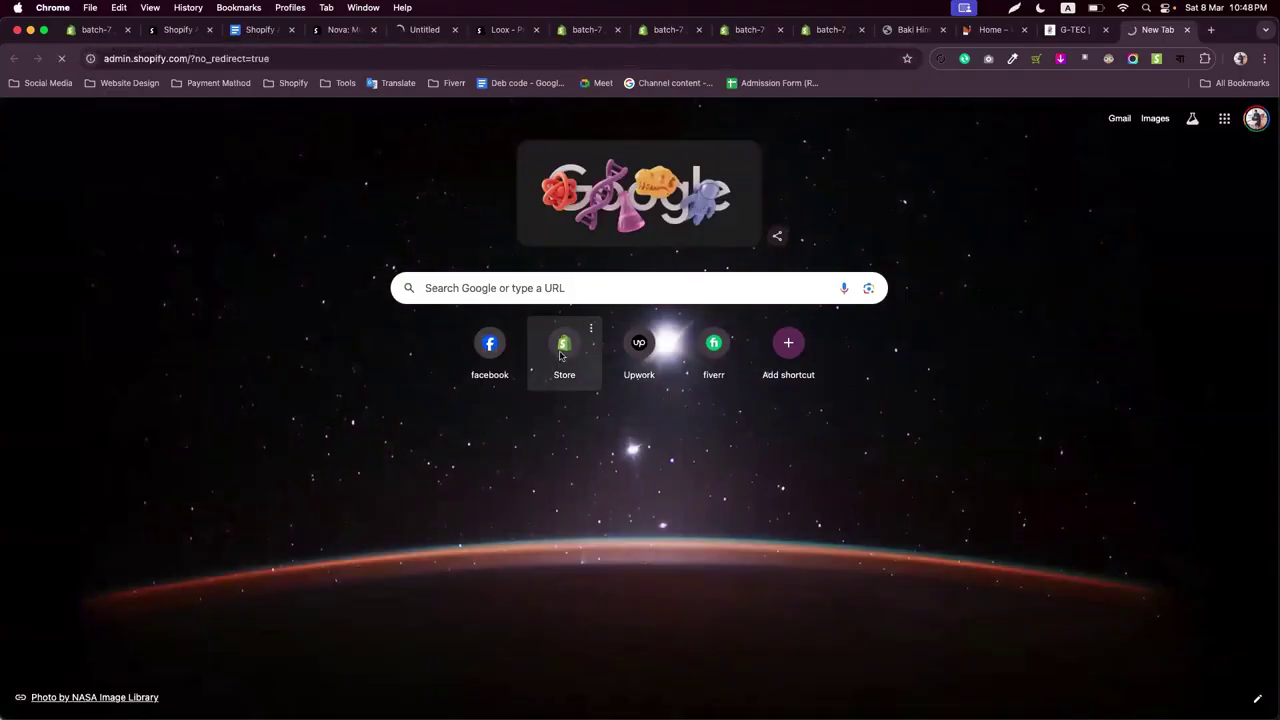
pyautogui.click(402, 31)
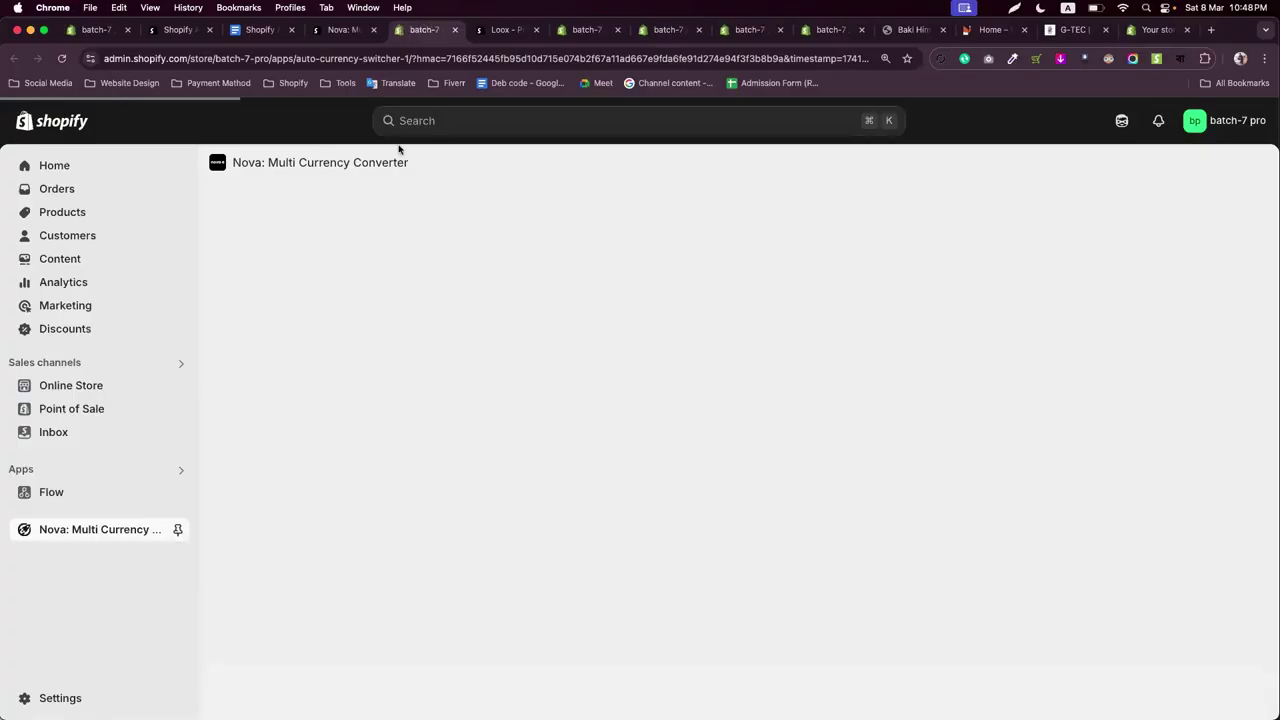
# Pin the Nova app and scroll its dashboard to Currency Preferences, highlighting the auto-conversion note.
pyautogui.click(178, 532)
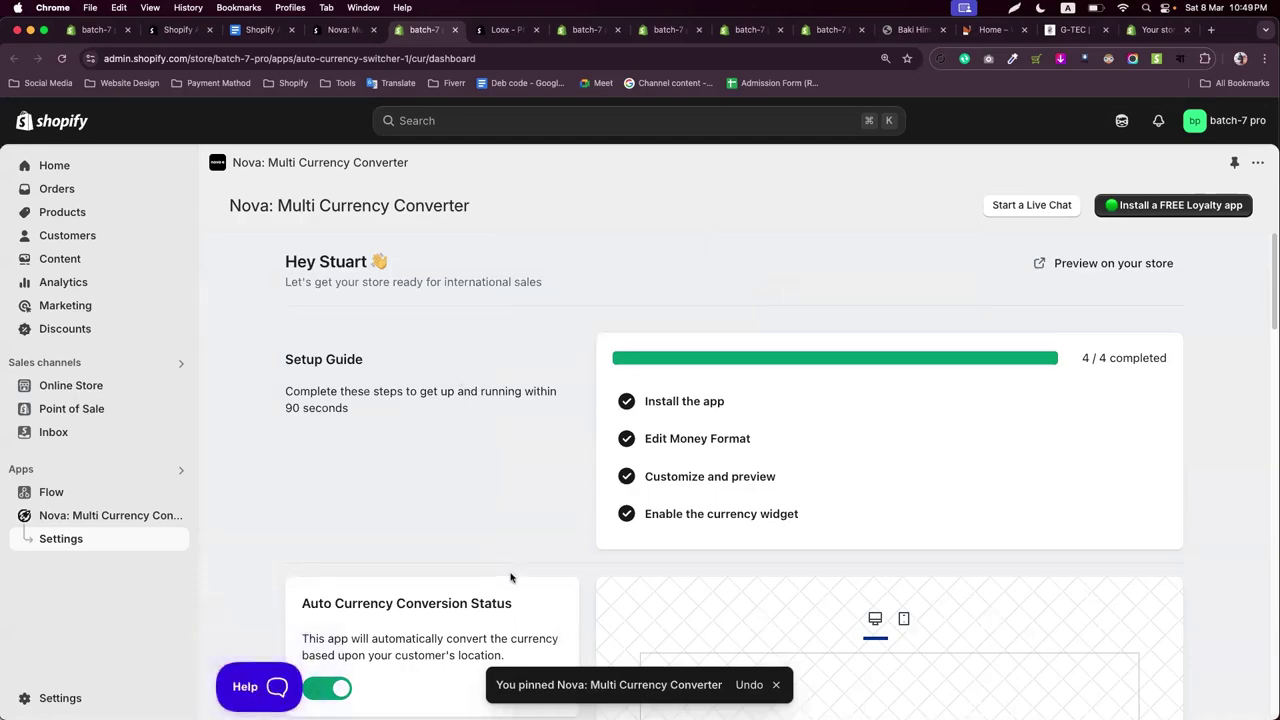
pyautogui.scroll(-5, 510, 576)
pyautogui.scroll(5, 506, 549)
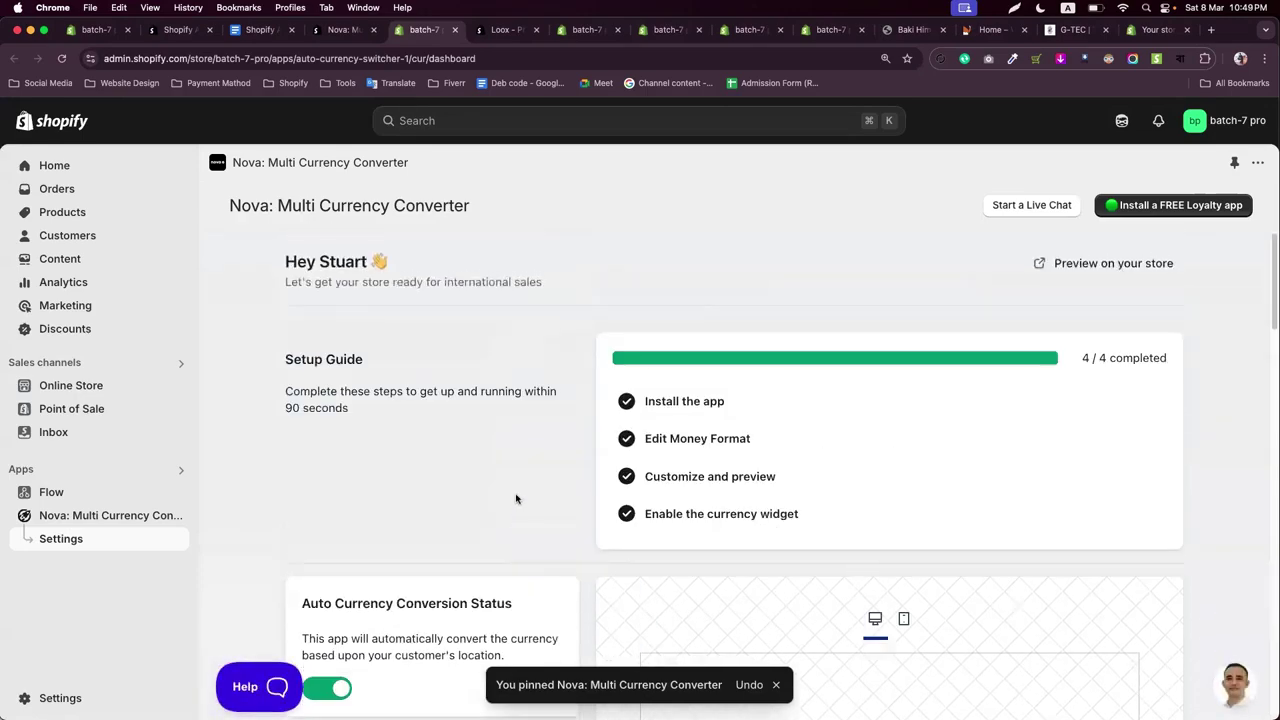
pyautogui.scroll(-1, 513, 497)
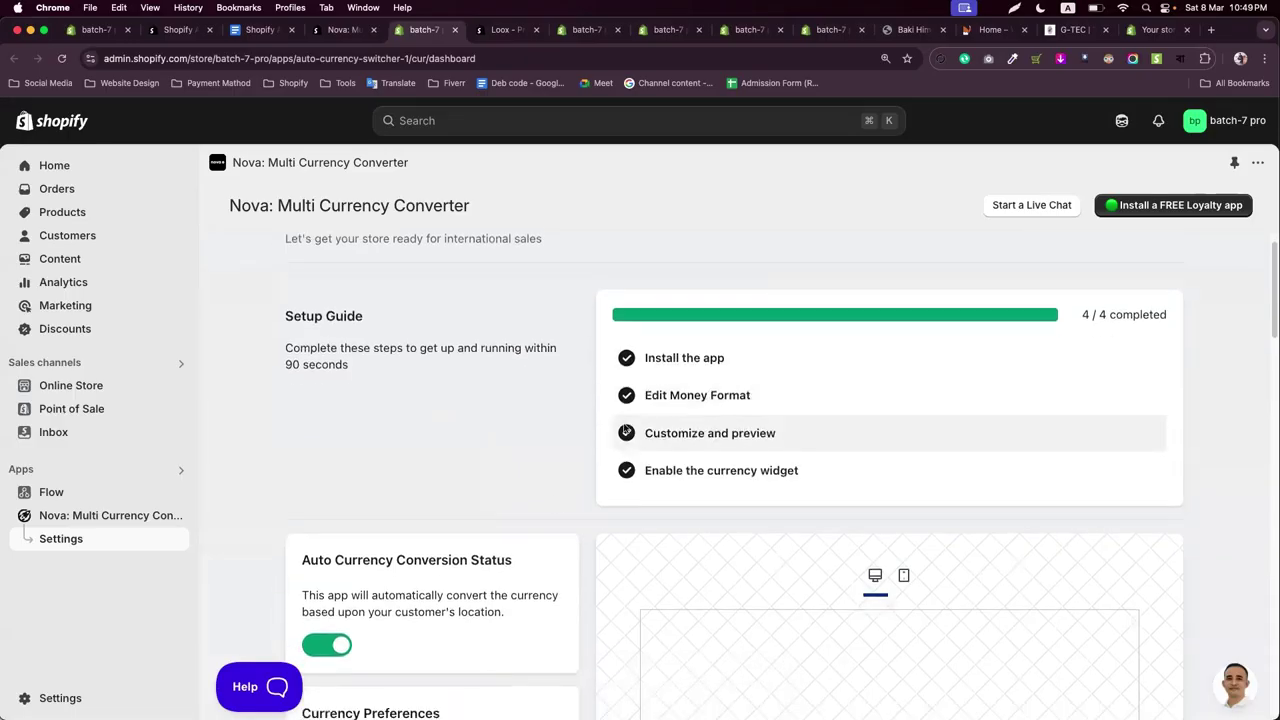
pyautogui.scroll(-2, 625, 415)
pyautogui.scroll(-2, 622, 427)
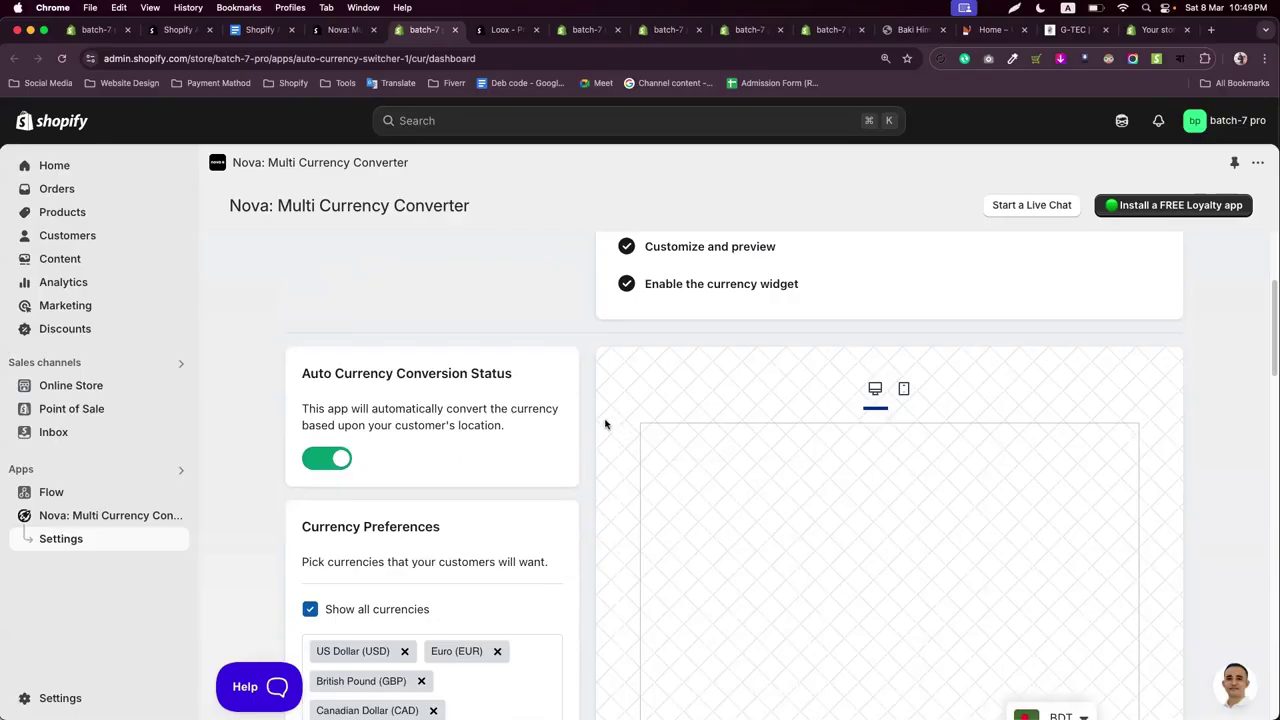
pyautogui.scroll(-3, 605, 424)
pyautogui.scroll(1, 605, 424)
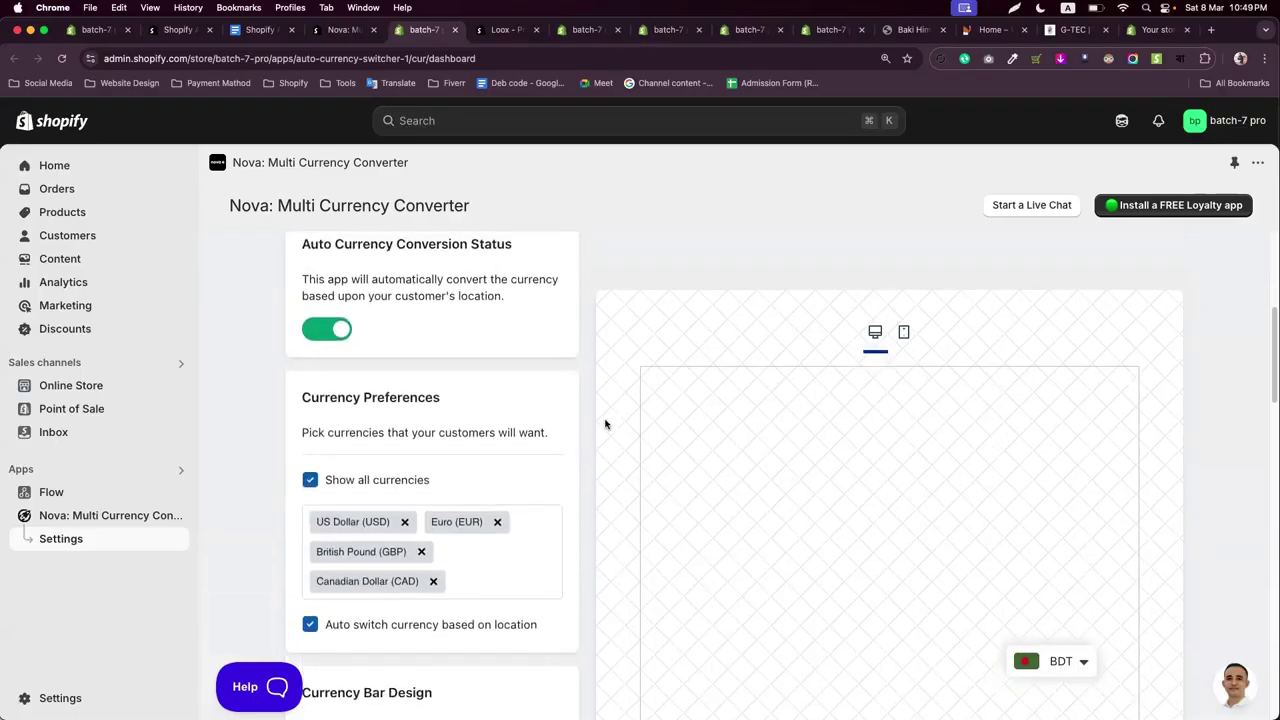
pyautogui.moveTo(371, 285); pyautogui.dragTo(488, 306)
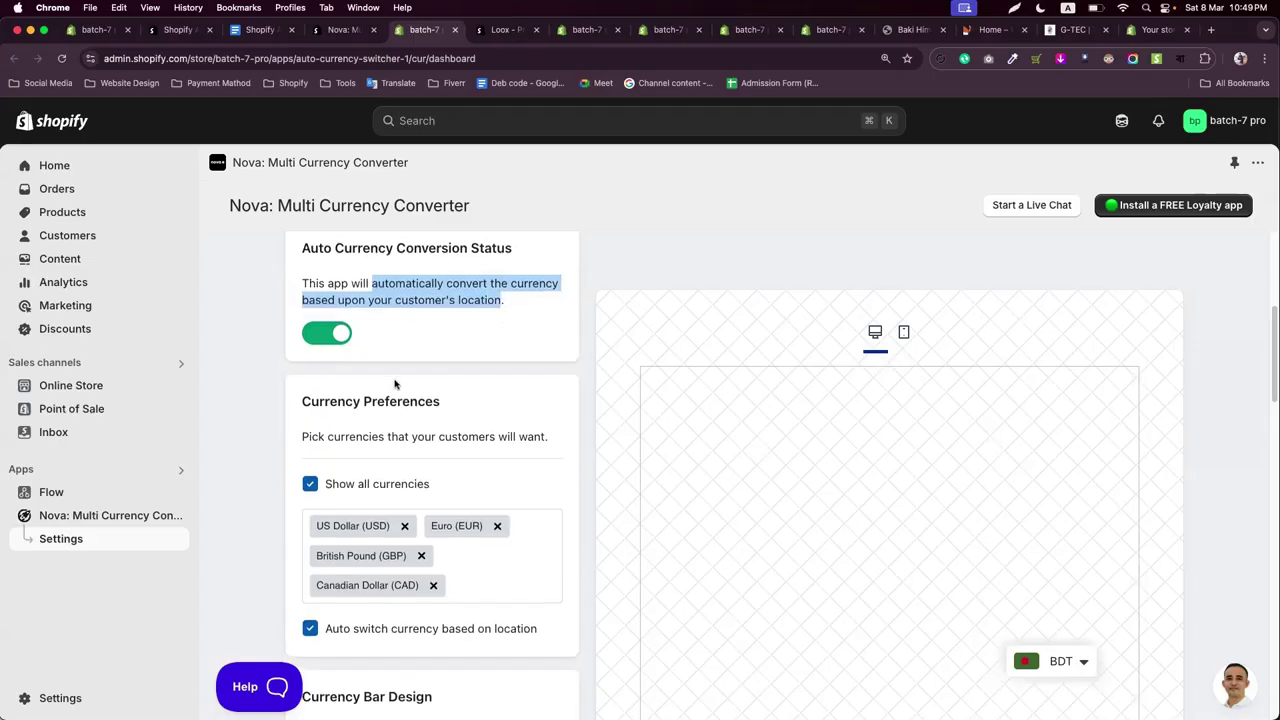
pyautogui.scroll(-3, 375, 490)
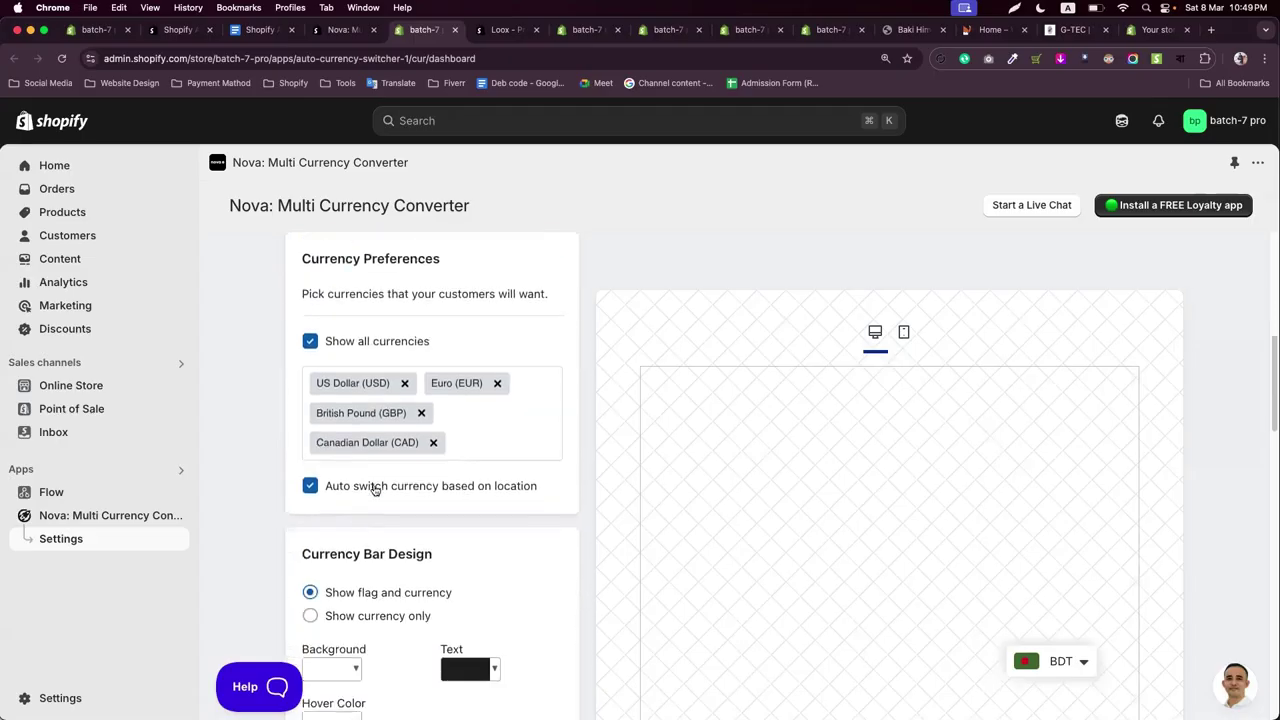
# Turn off Show all currencies in Nova's Currency Preferences.
pyautogui.click(310, 330)
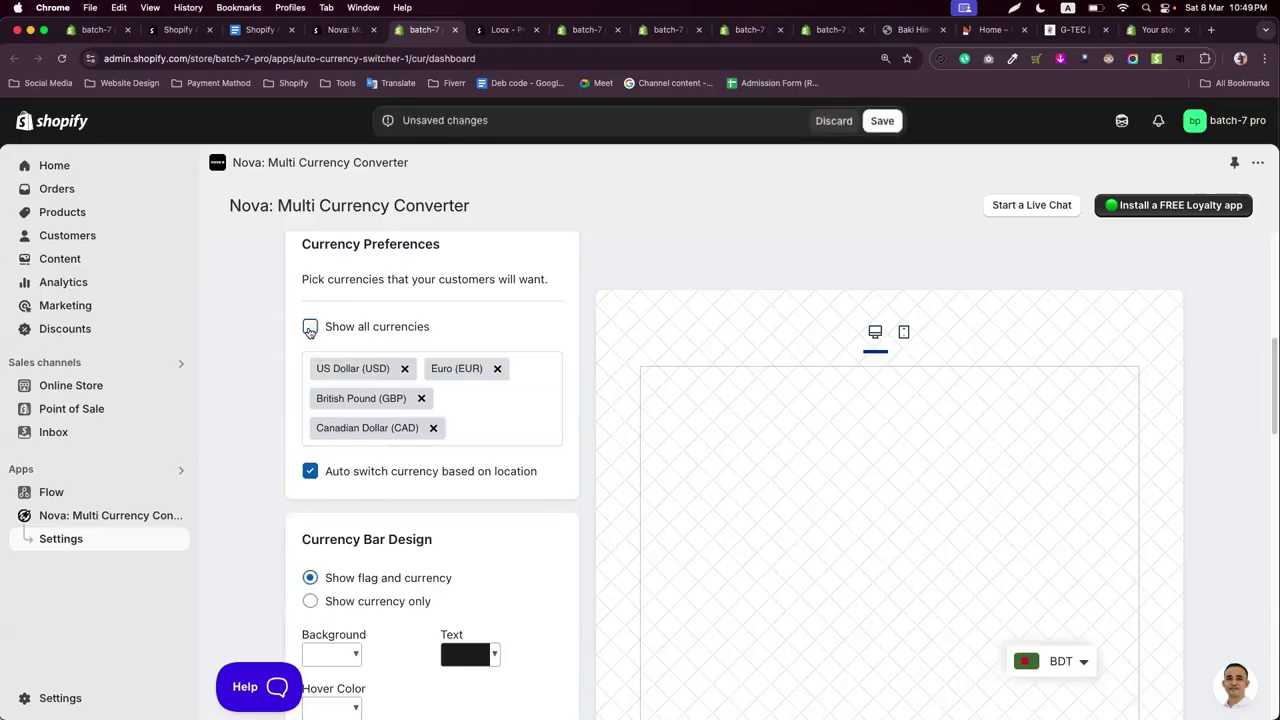
pyautogui.click(310, 330)
pyautogui.click(310, 330)
pyautogui.scroll(1, 332, 375)
pyautogui.scroll(-6, 332, 375)
pyautogui.scroll(4, 444, 482)
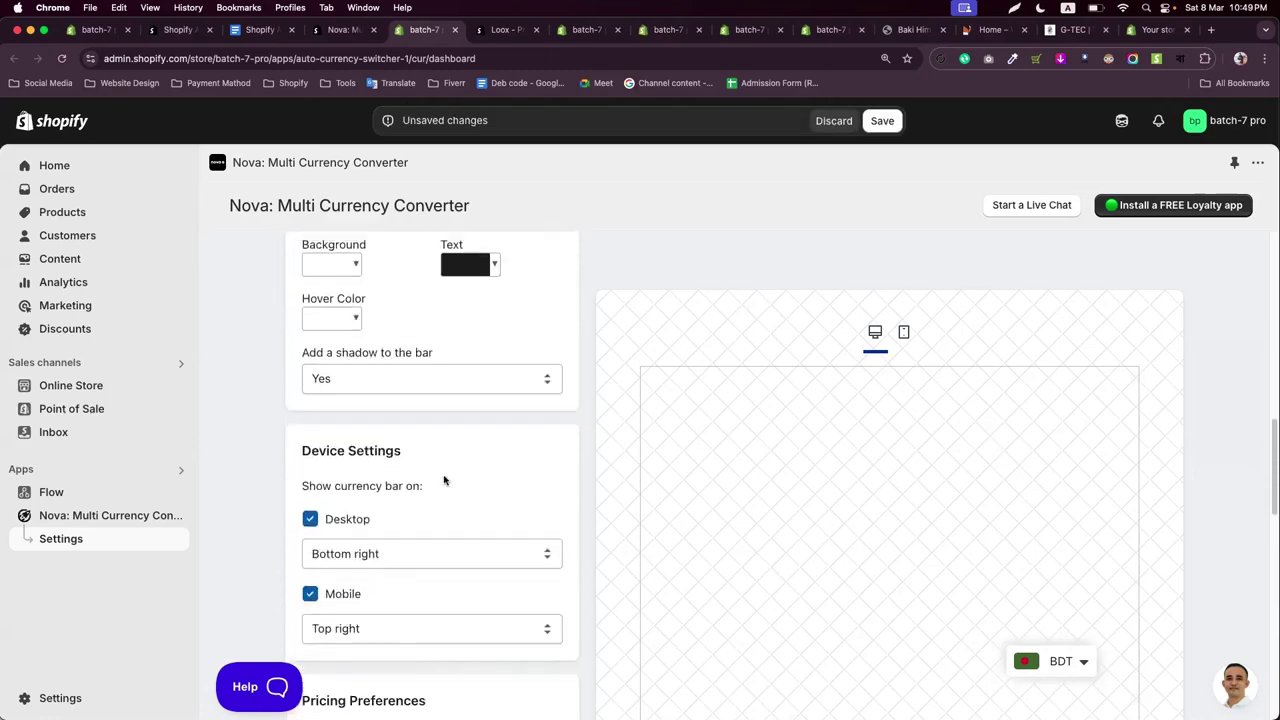
pyautogui.scroll(2, 386, 360)
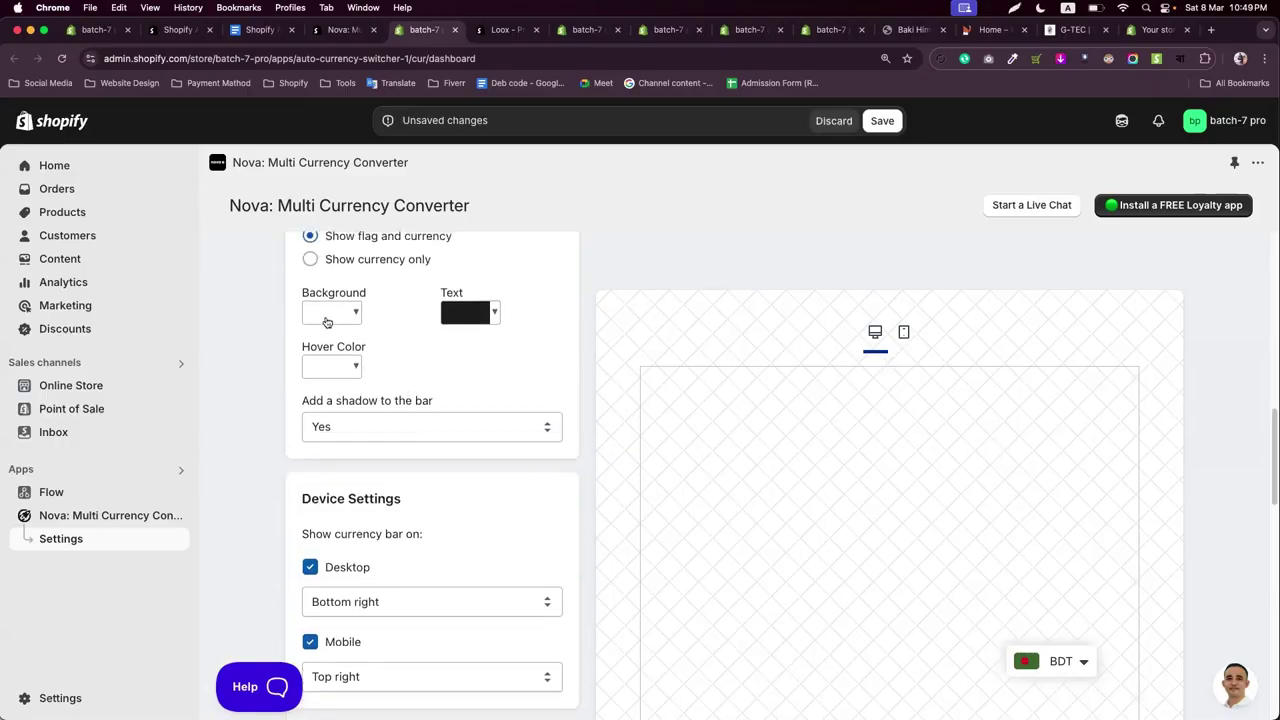
# Set the currency bar background colour to gold.
pyautogui.click(325, 320)
pyautogui.click(319, 360)
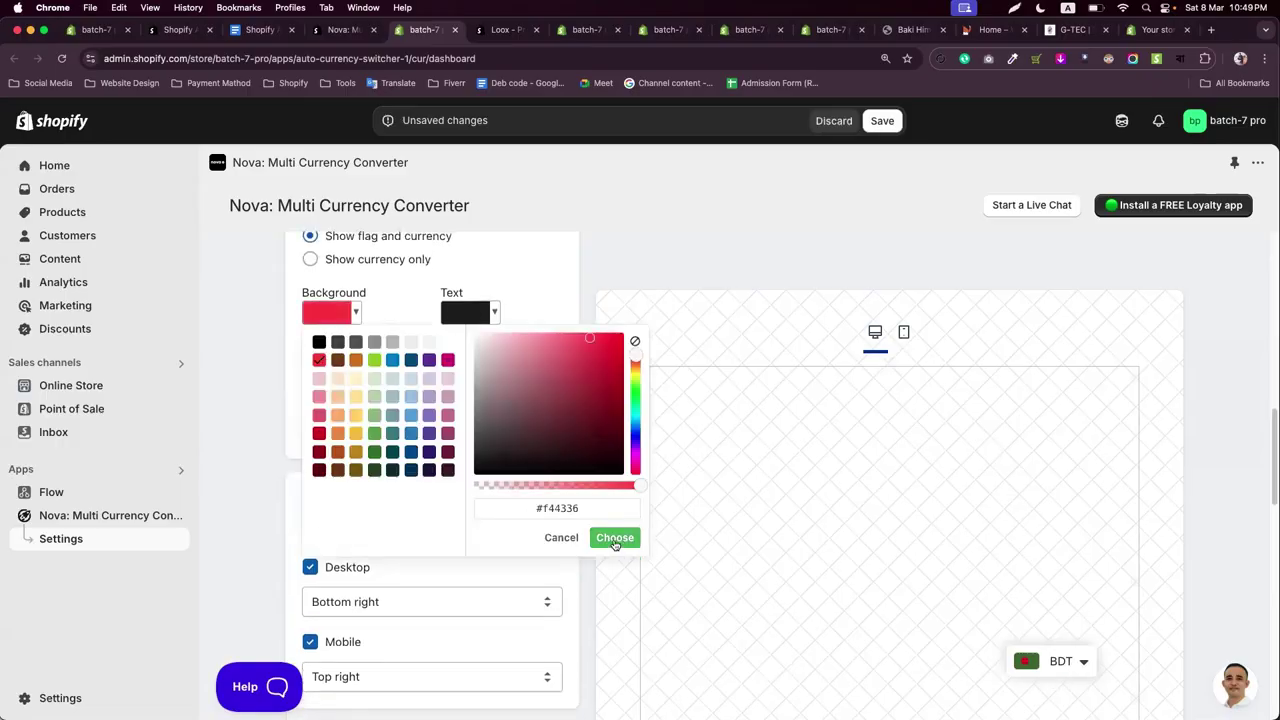
pyautogui.click(612, 538)
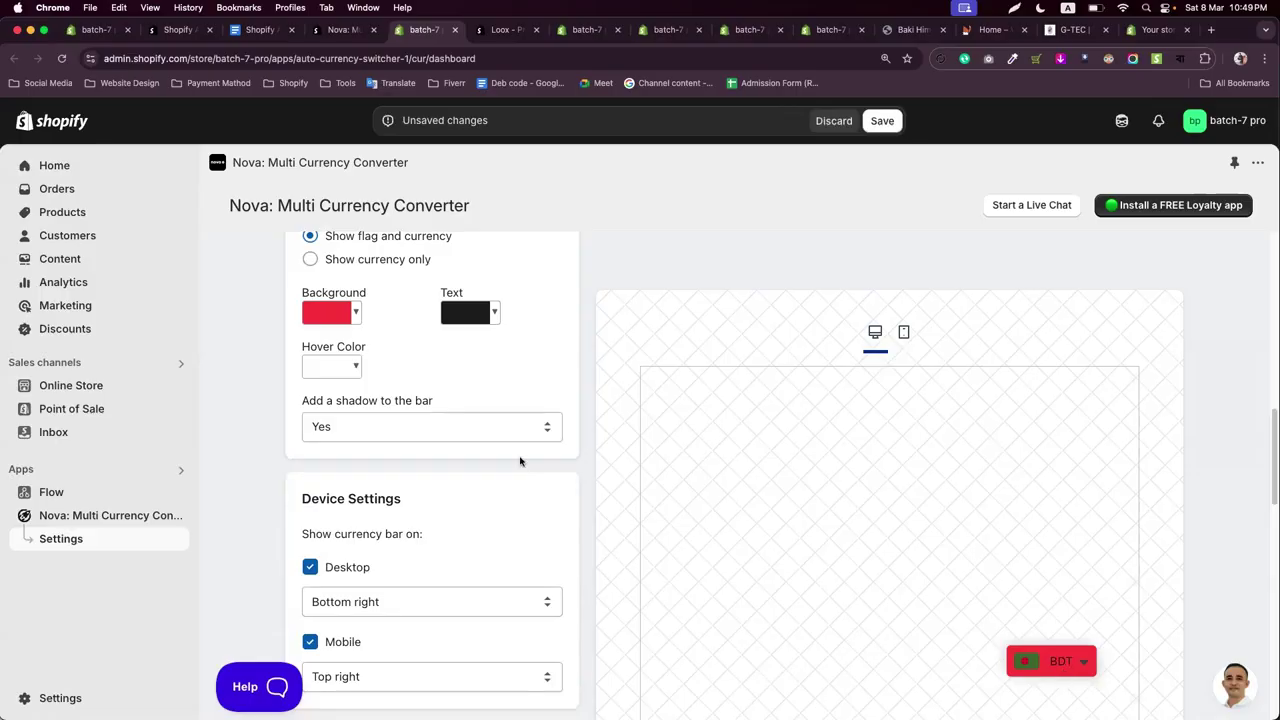
pyautogui.click(350, 318)
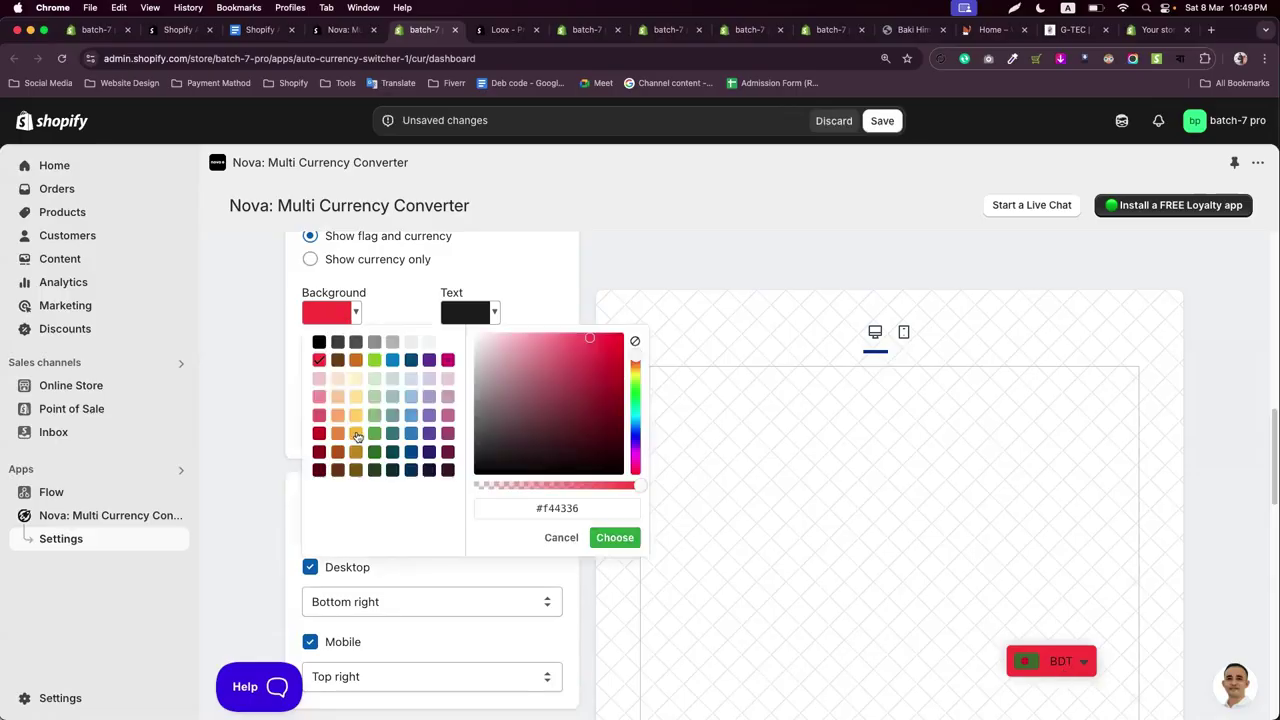
pyautogui.click(356, 433)
pyautogui.click(614, 538)
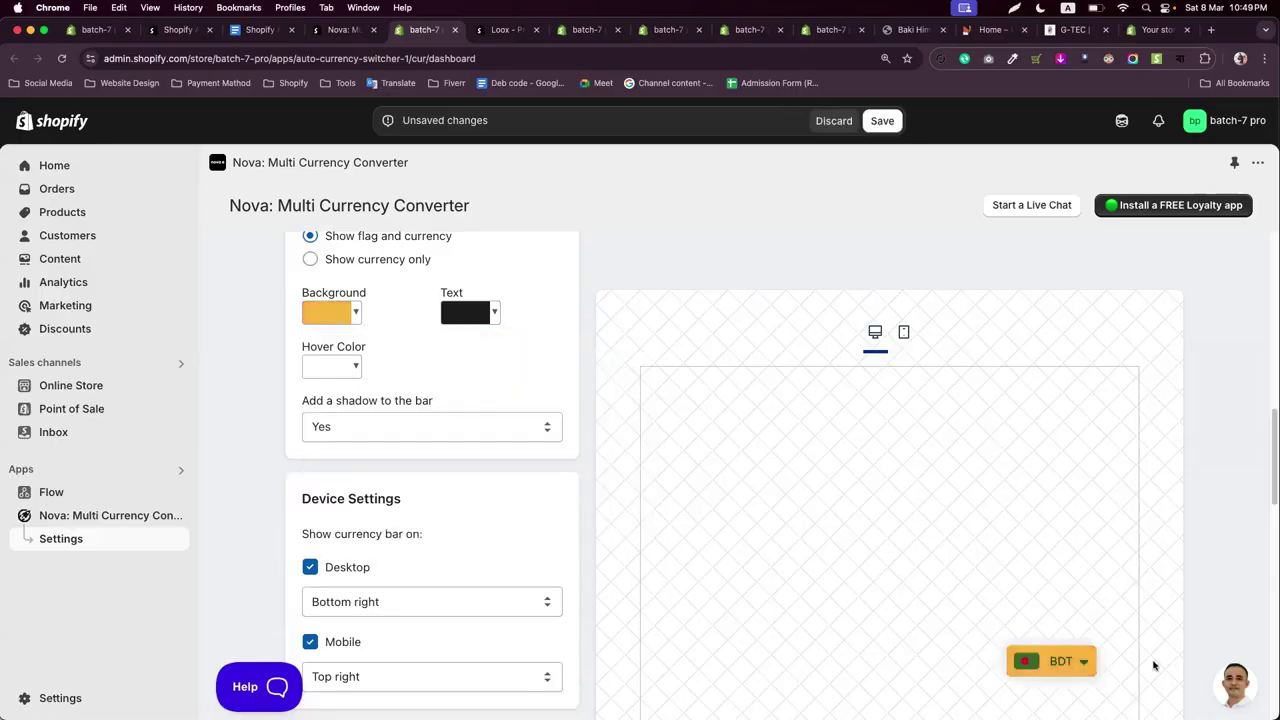
# Set the currency bar hover colour to brown.
pyautogui.click(344, 371)
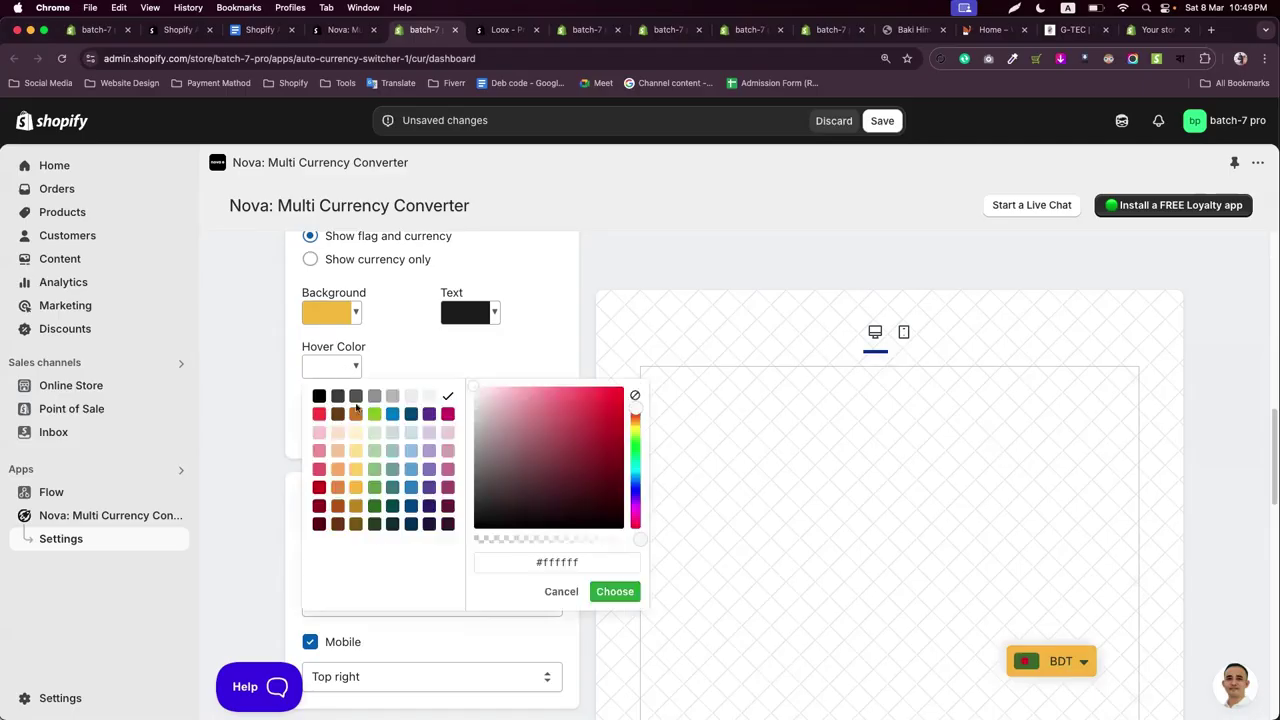
pyautogui.click(337, 413)
pyautogui.click(614, 596)
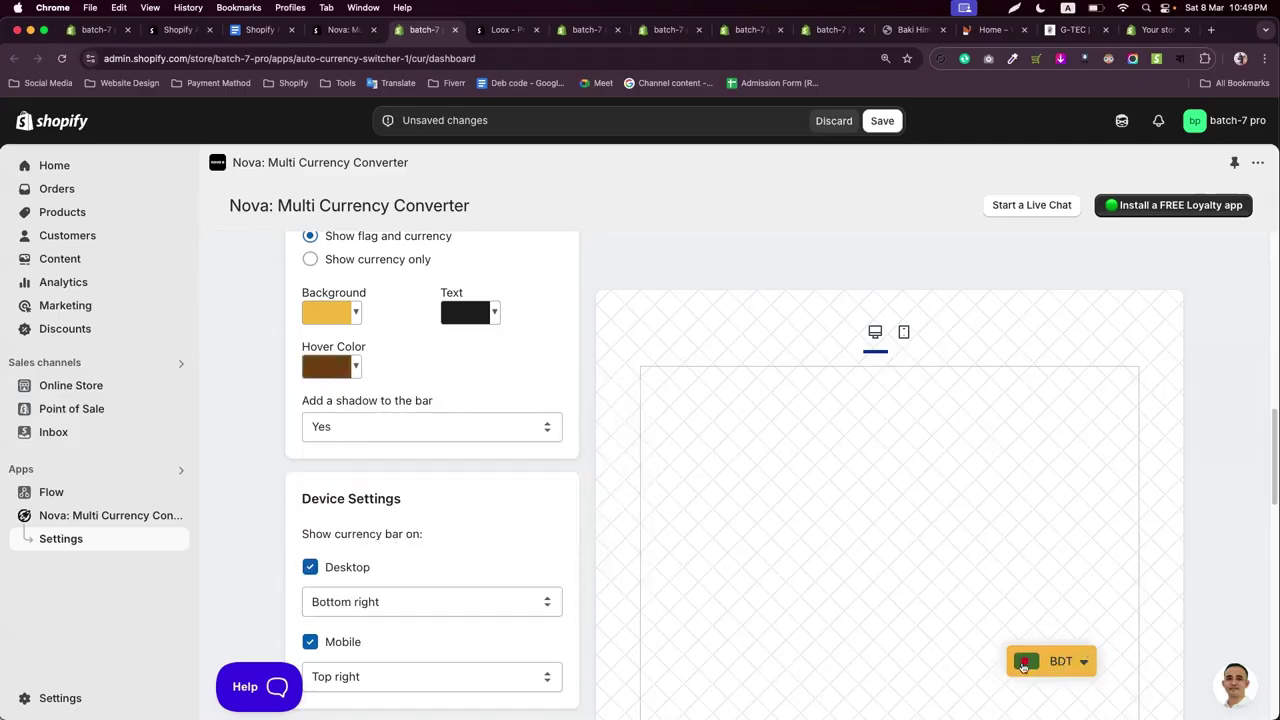
pyautogui.click(377, 430)
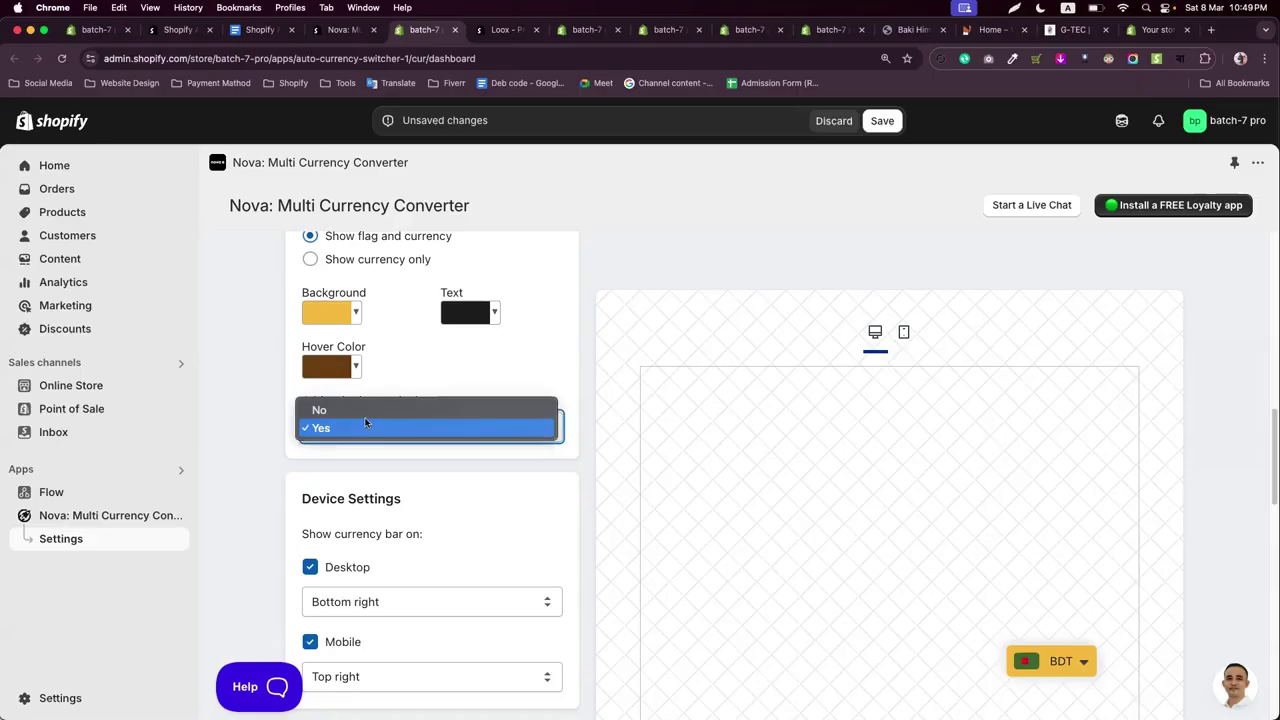
# Set the currency bar's Add a shadow option to No.
pyautogui.click(365, 424)
pyautogui.click(371, 444)
pyautogui.click(373, 432)
pyautogui.click(363, 409)
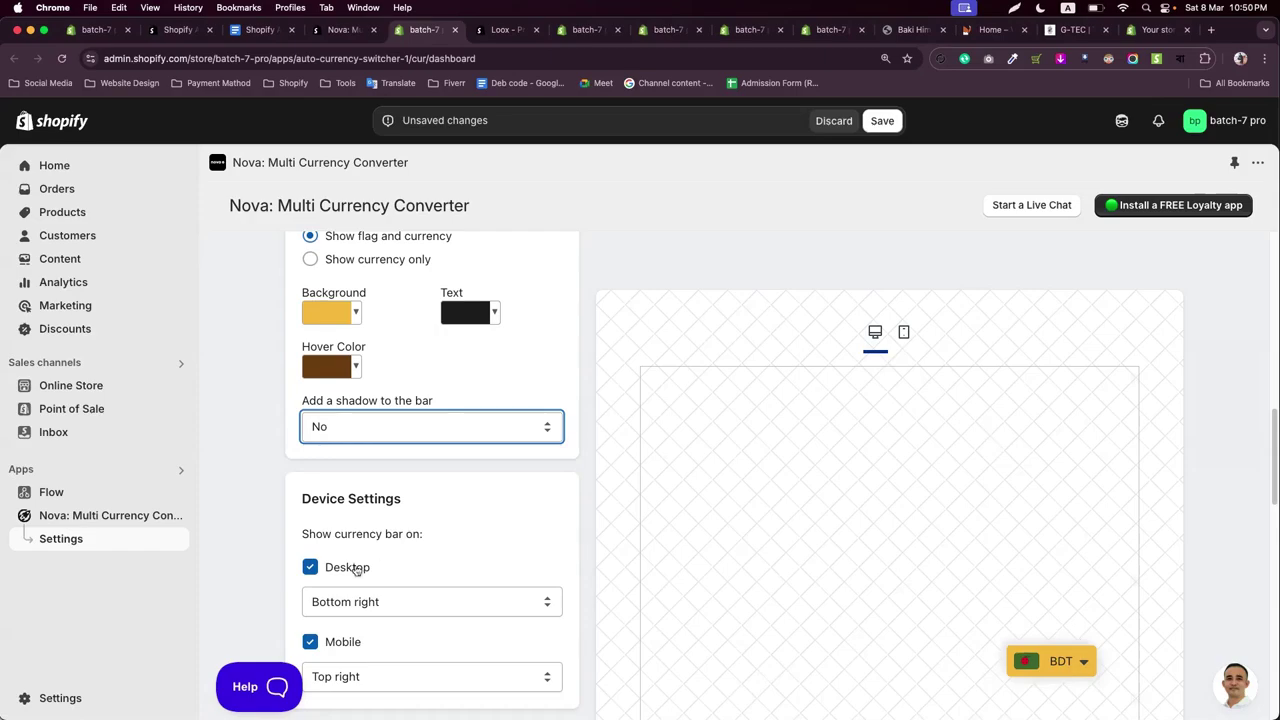
# Keep the desktop bar position at Bottom right and the mobile position at Top right.
pyautogui.scroll(-3, 380, 560)
pyautogui.click(409, 443)
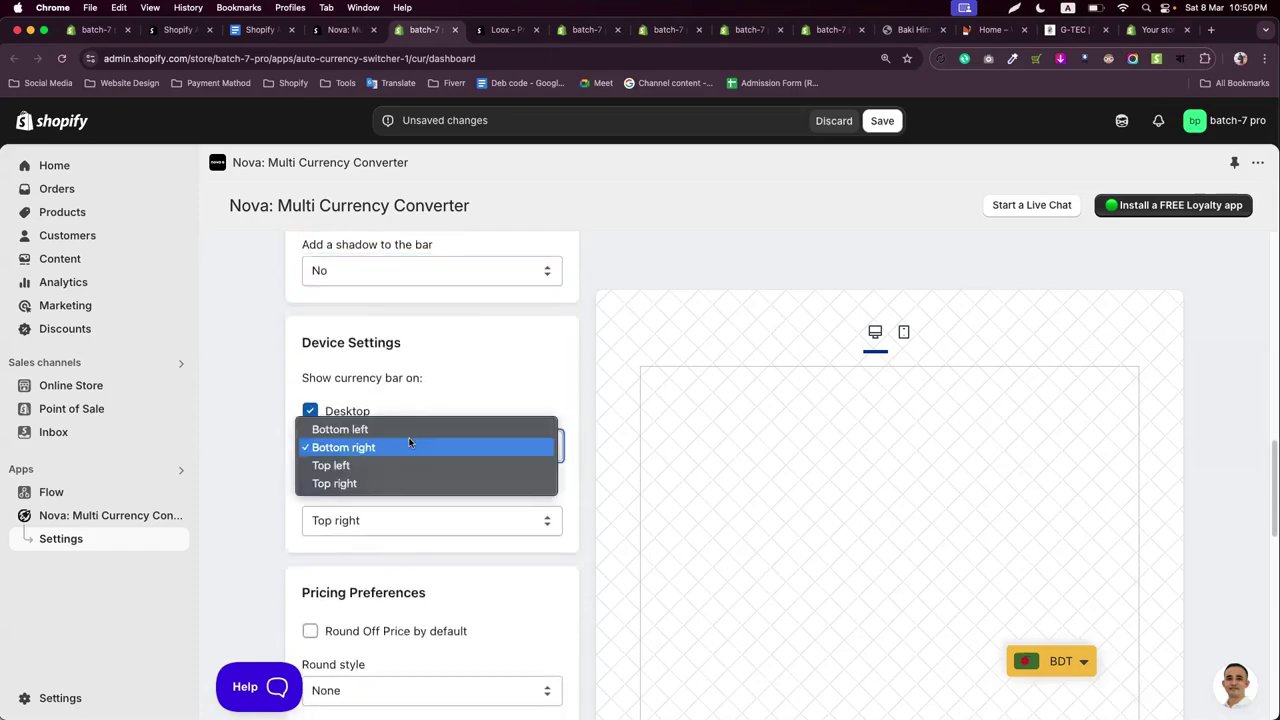
pyautogui.click(385, 465)
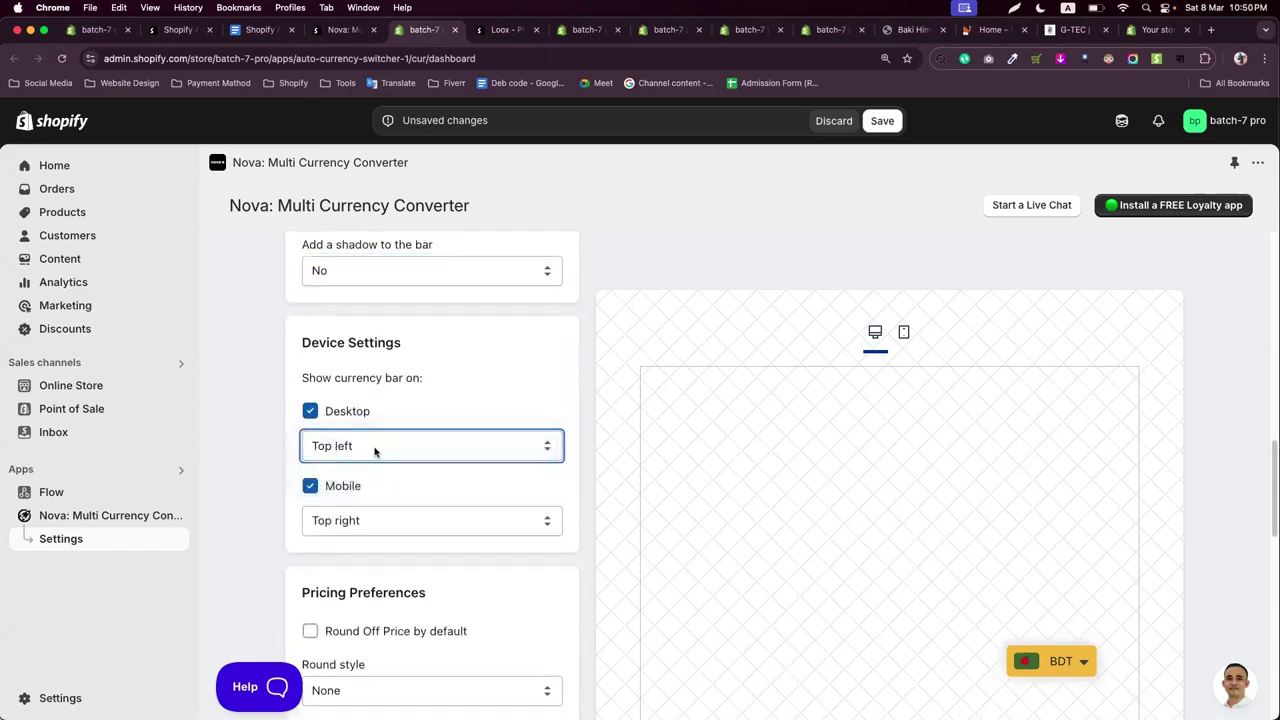
pyautogui.click(366, 449)
pyautogui.click(364, 466)
pyautogui.click(363, 449)
pyautogui.click(371, 413)
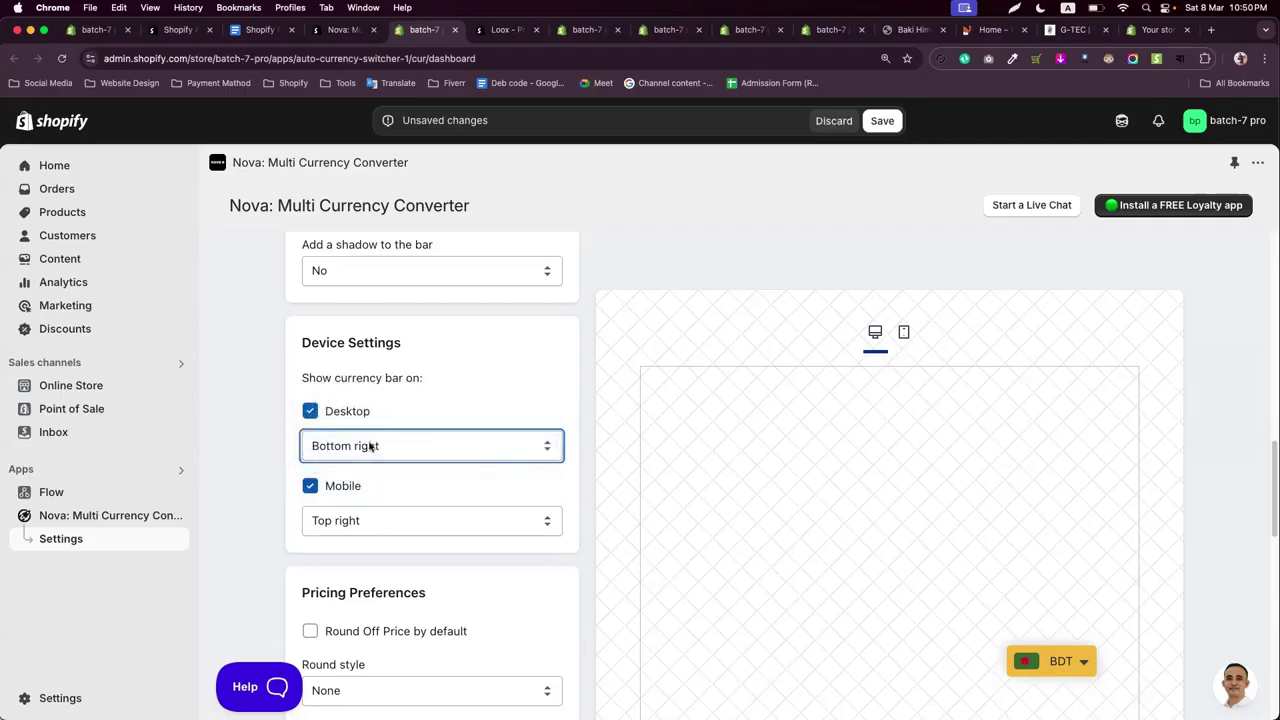
pyautogui.click(374, 520)
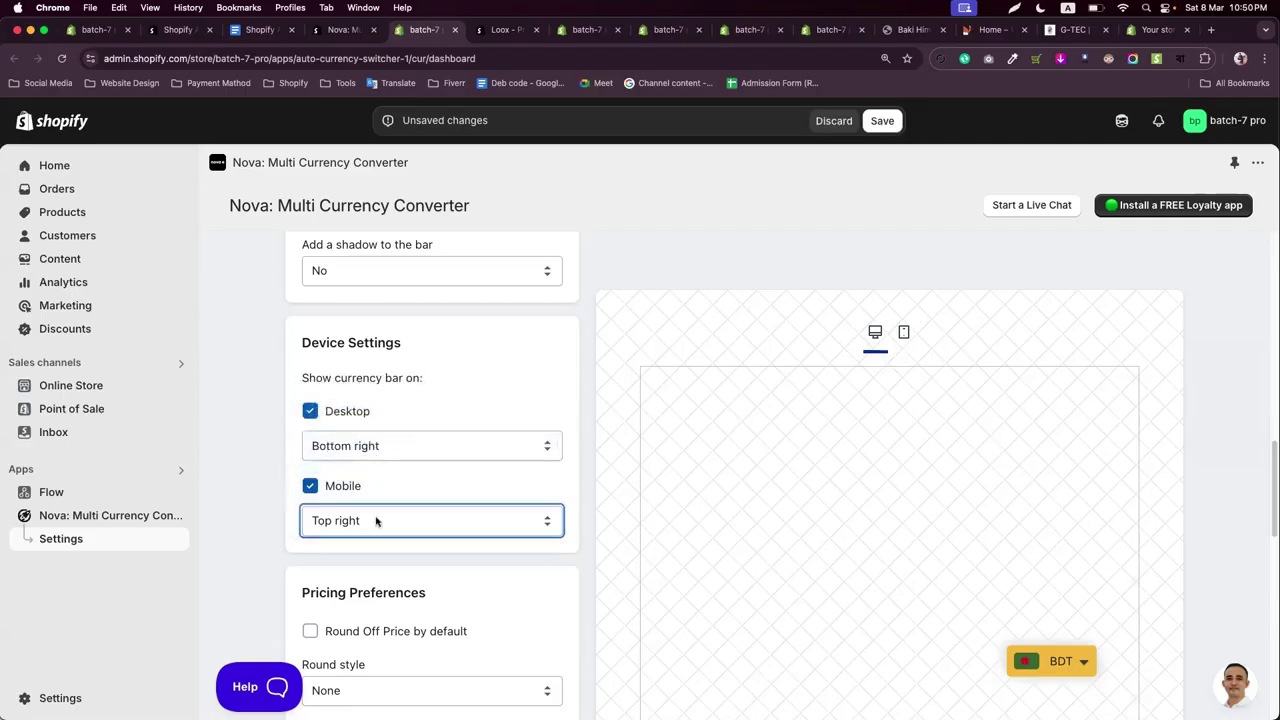
pyautogui.click(291, 511)
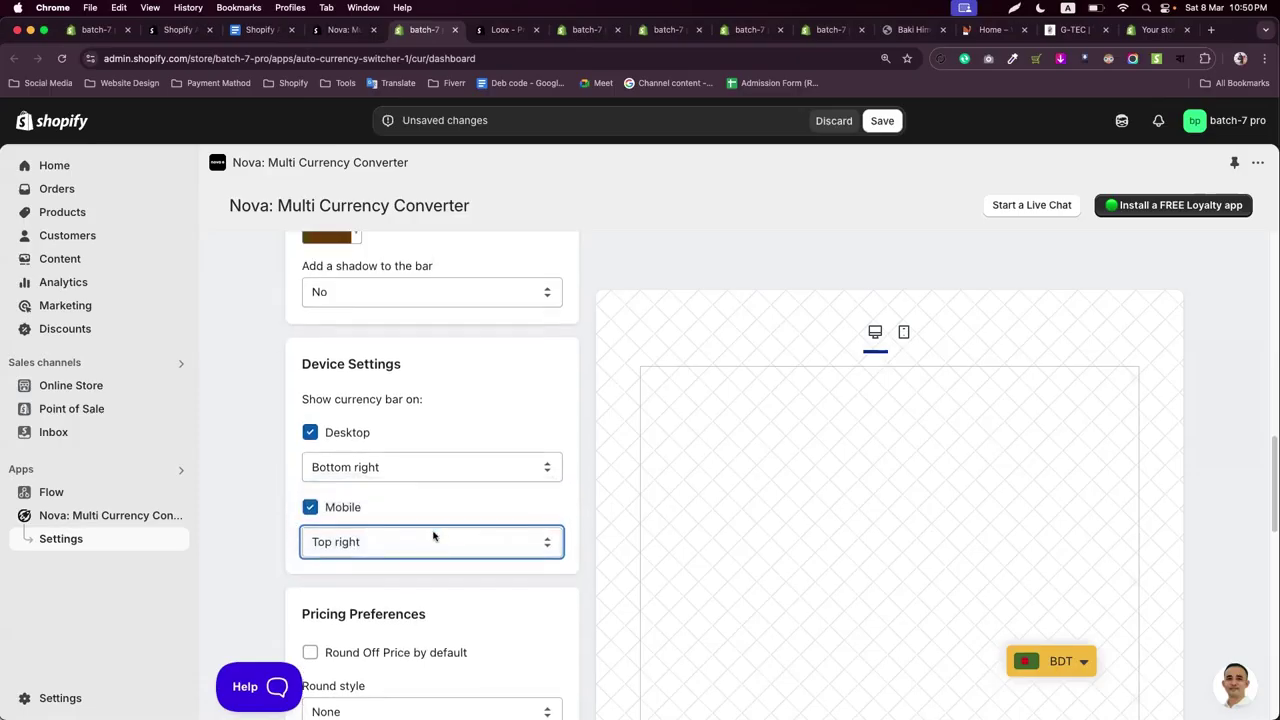
# Review the currency bar settings and save the converter configuration.
pyautogui.scroll(-5, 434, 531)
pyautogui.scroll(5, 392, 428)
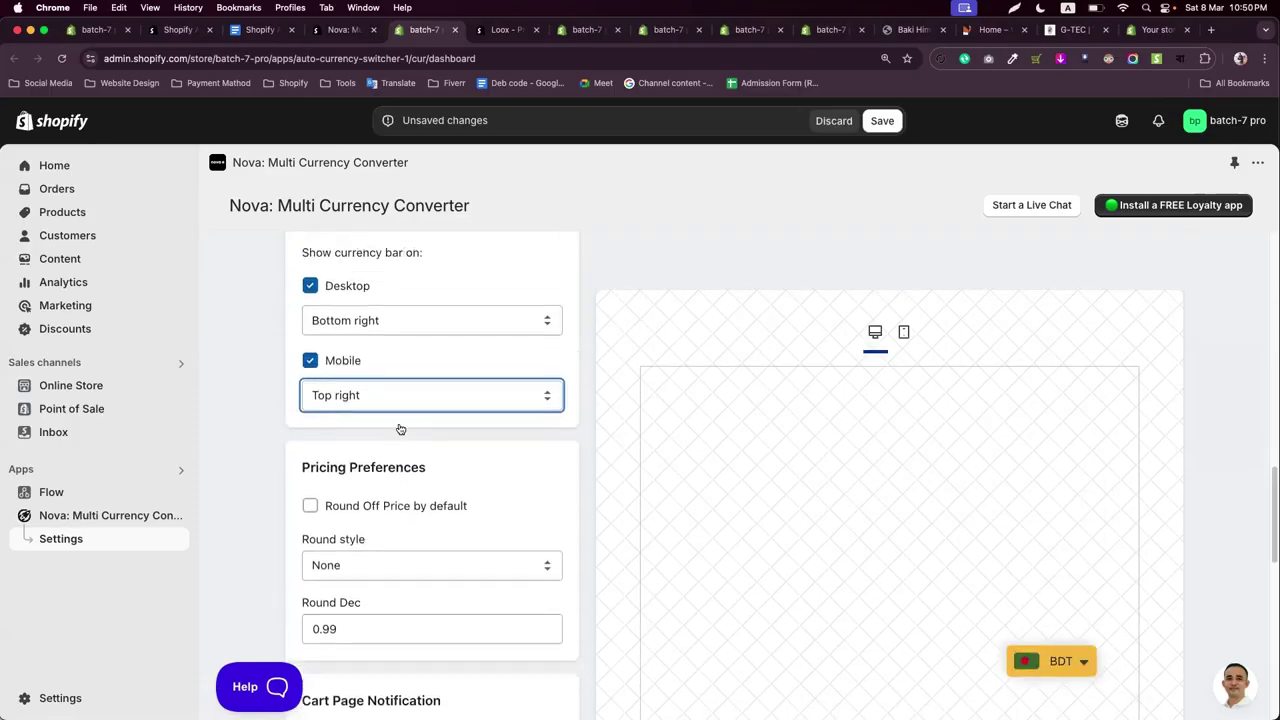
pyautogui.scroll(5, 400, 428)
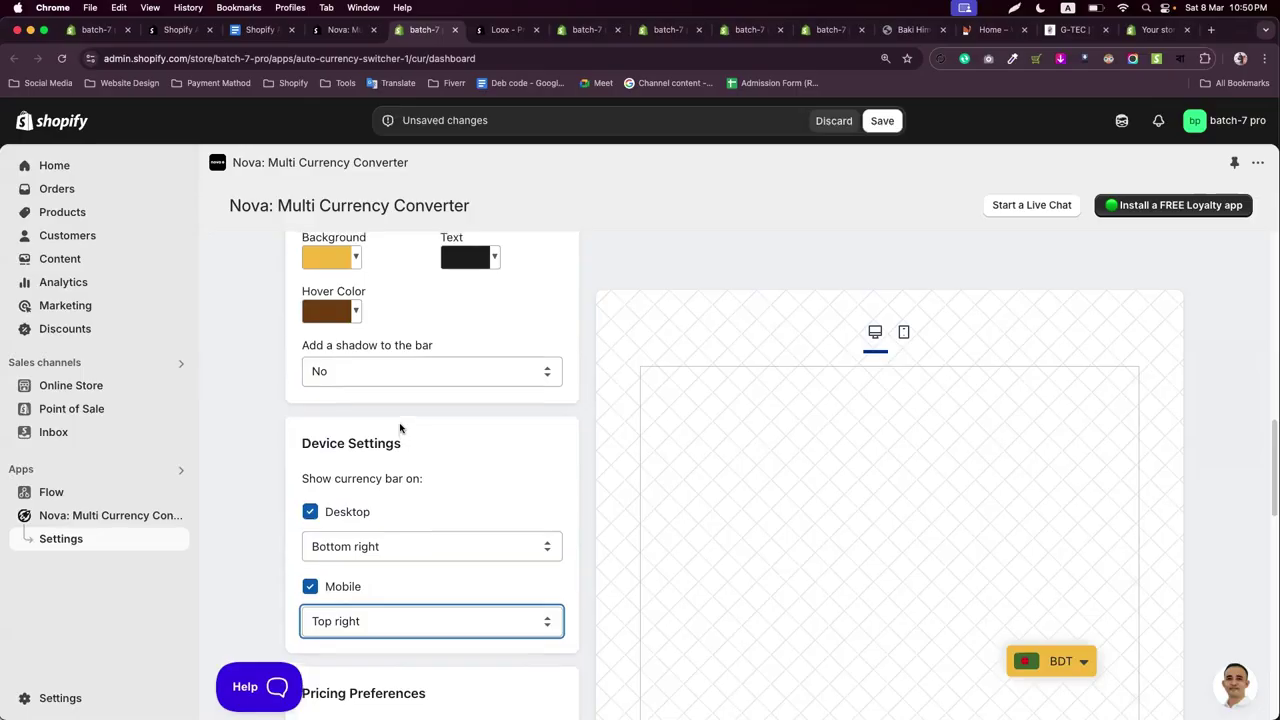
pyautogui.scroll(-2, 400, 428)
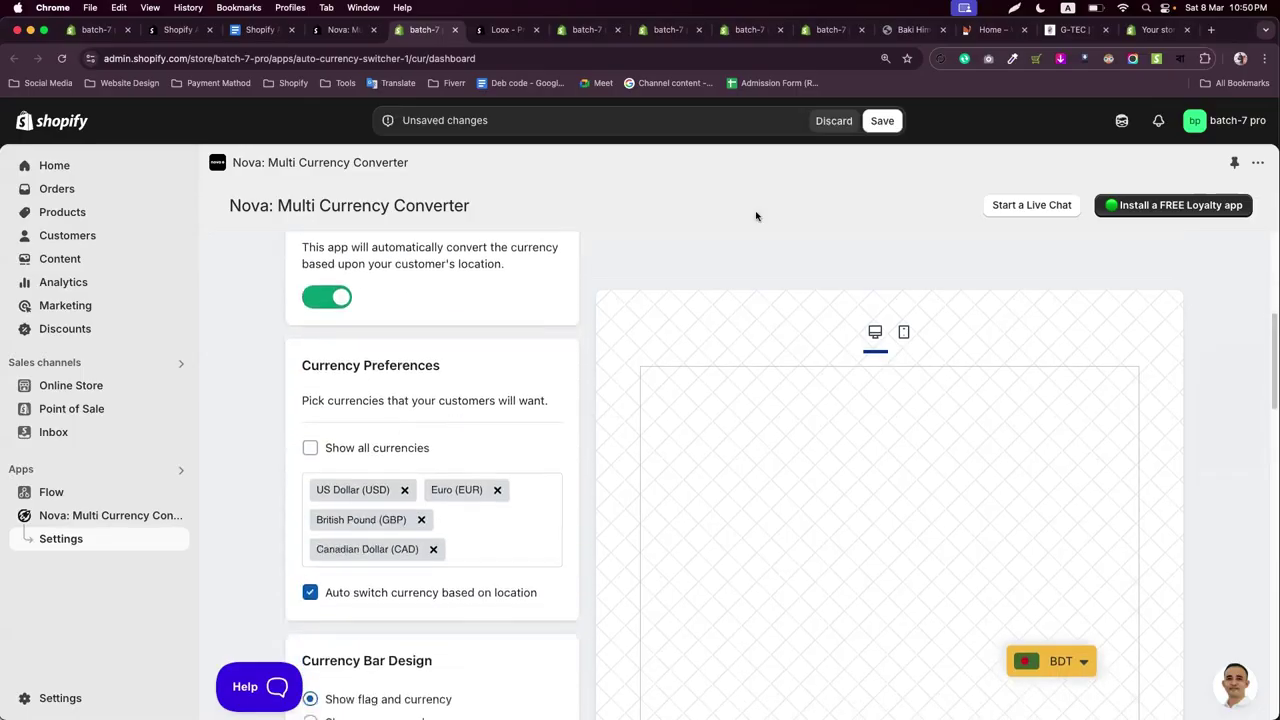
pyautogui.click(878, 126)
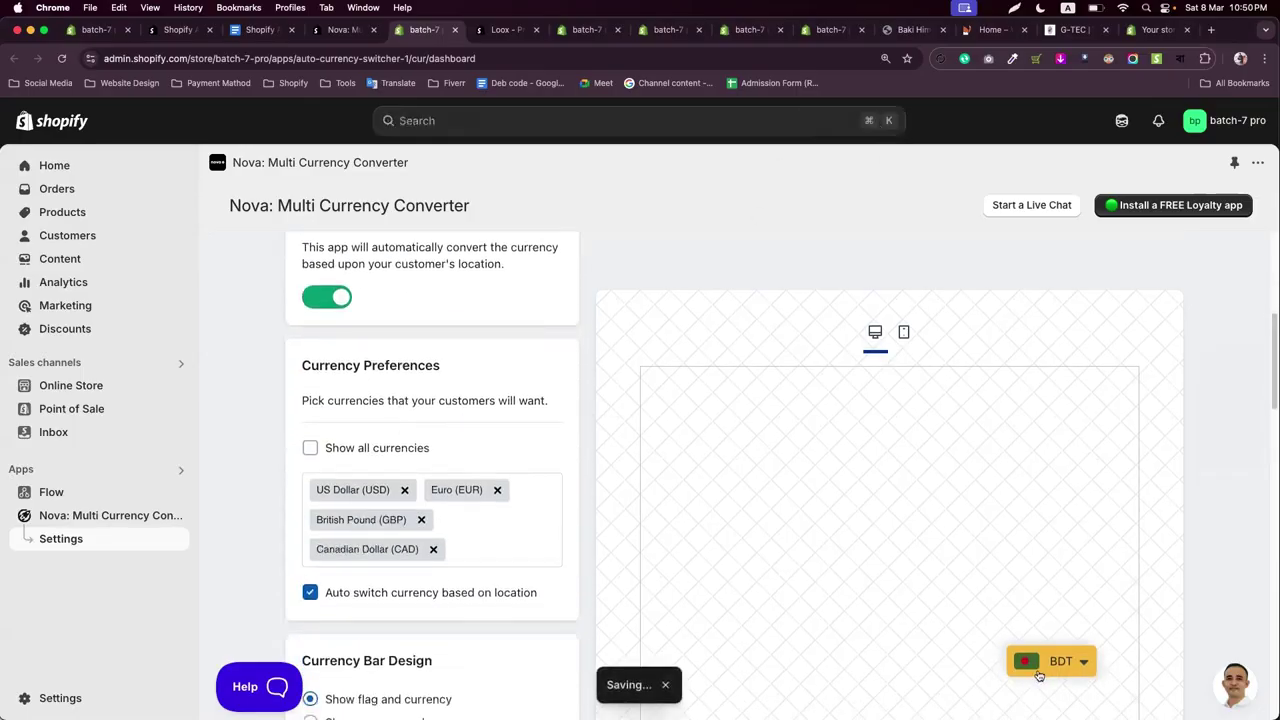
# On the G-TEC storefront, show prices in Jordanian Dinar and open the FANATIC 3-Piece Fitness Set.
pyautogui.click(1068, 27)
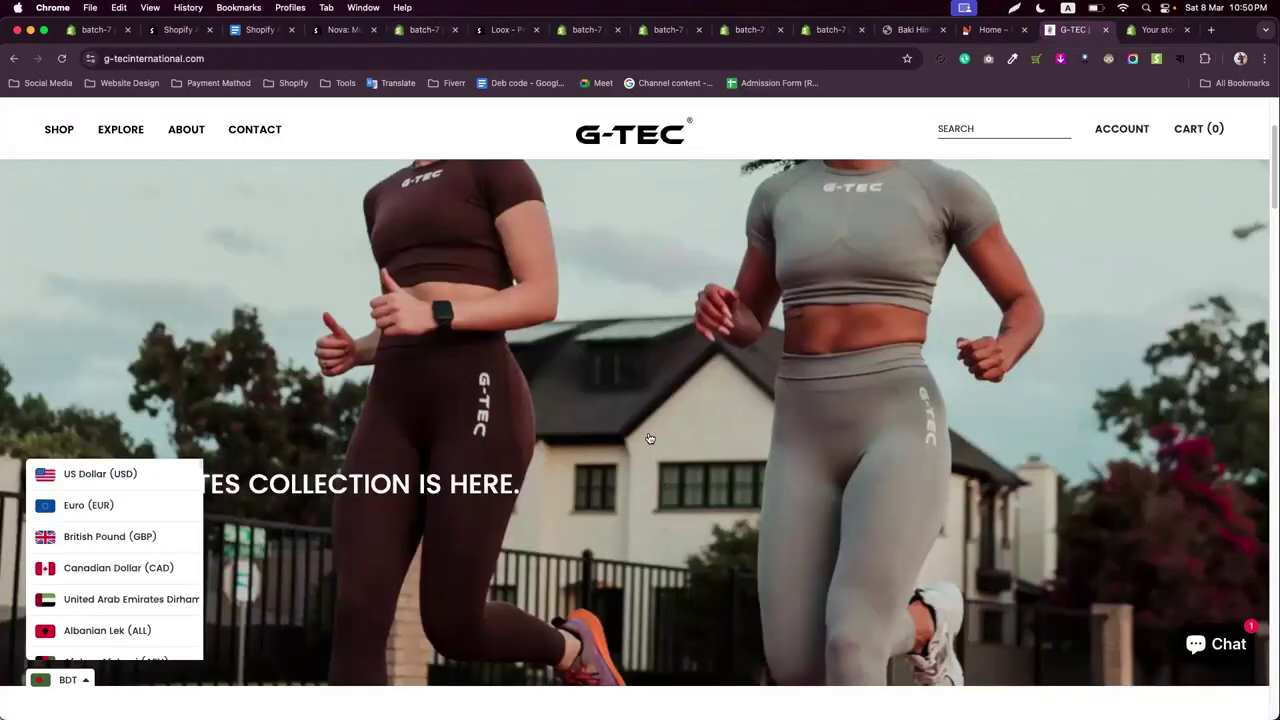
pyautogui.scroll(-5, 110, 600)
pyautogui.scroll(-10, 107, 627)
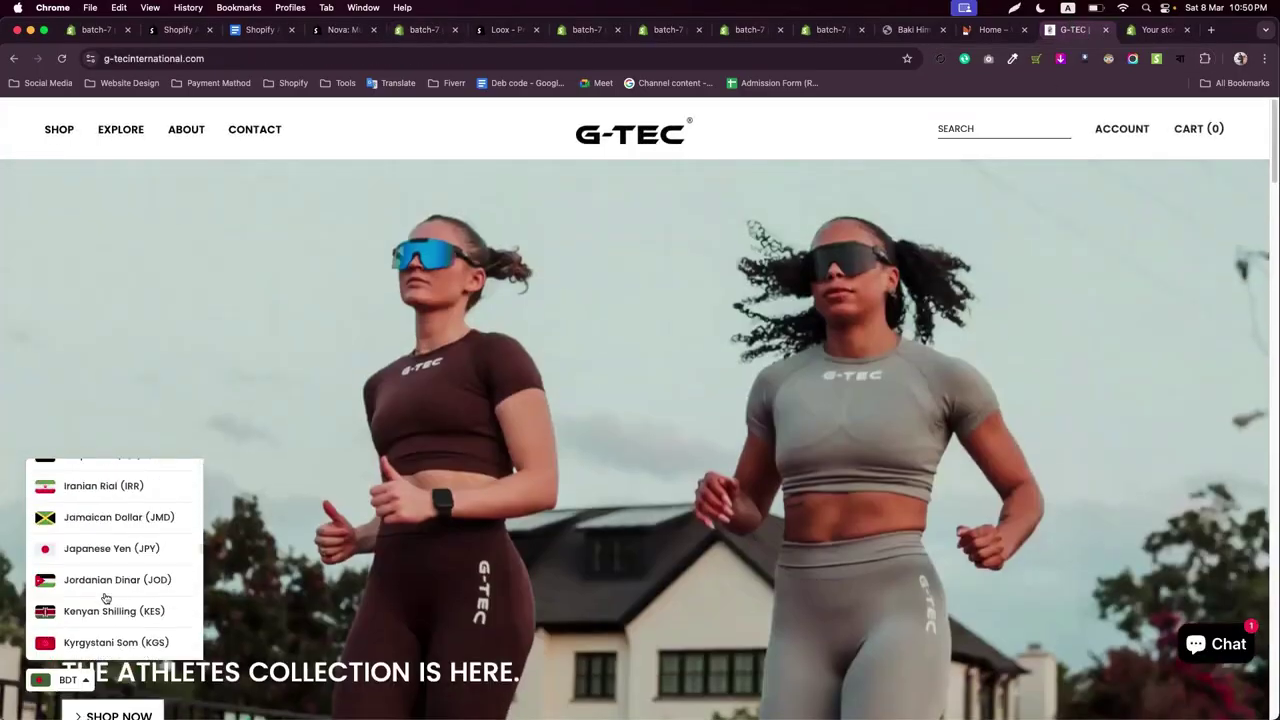
pyautogui.click(100, 582)
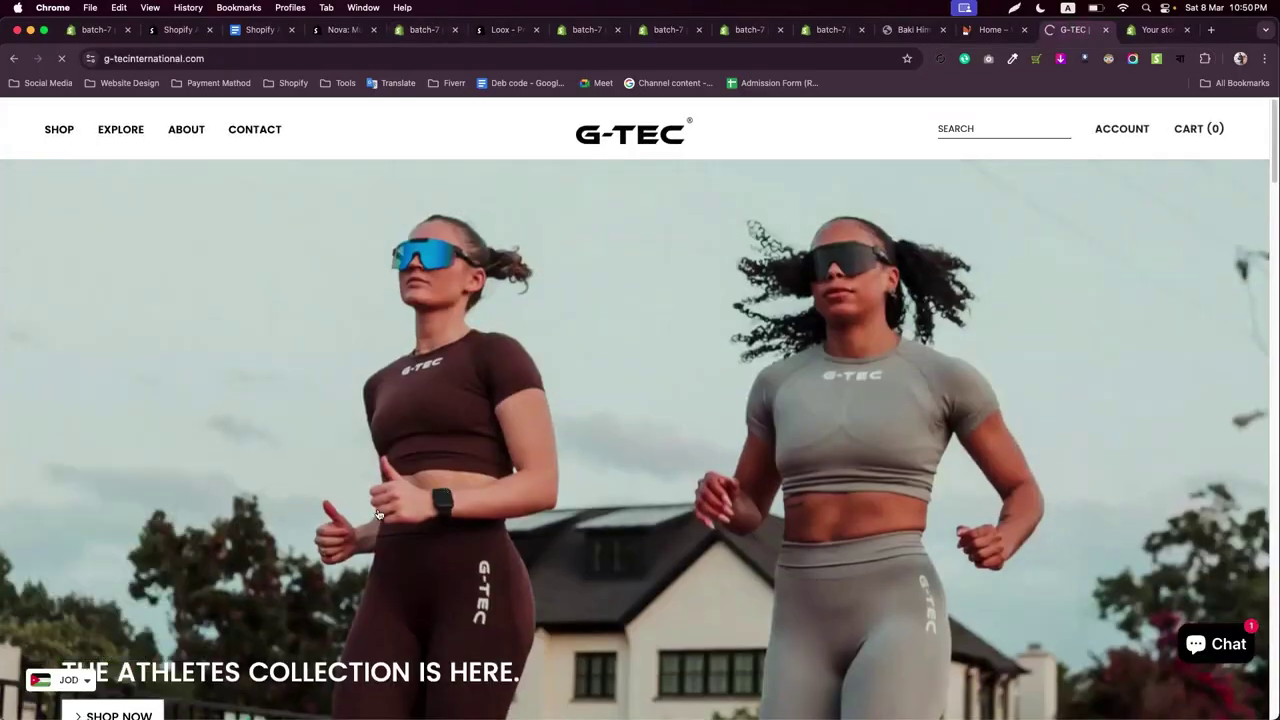
pyautogui.scroll(-2, 377, 479)
pyautogui.scroll(-8, 377, 479)
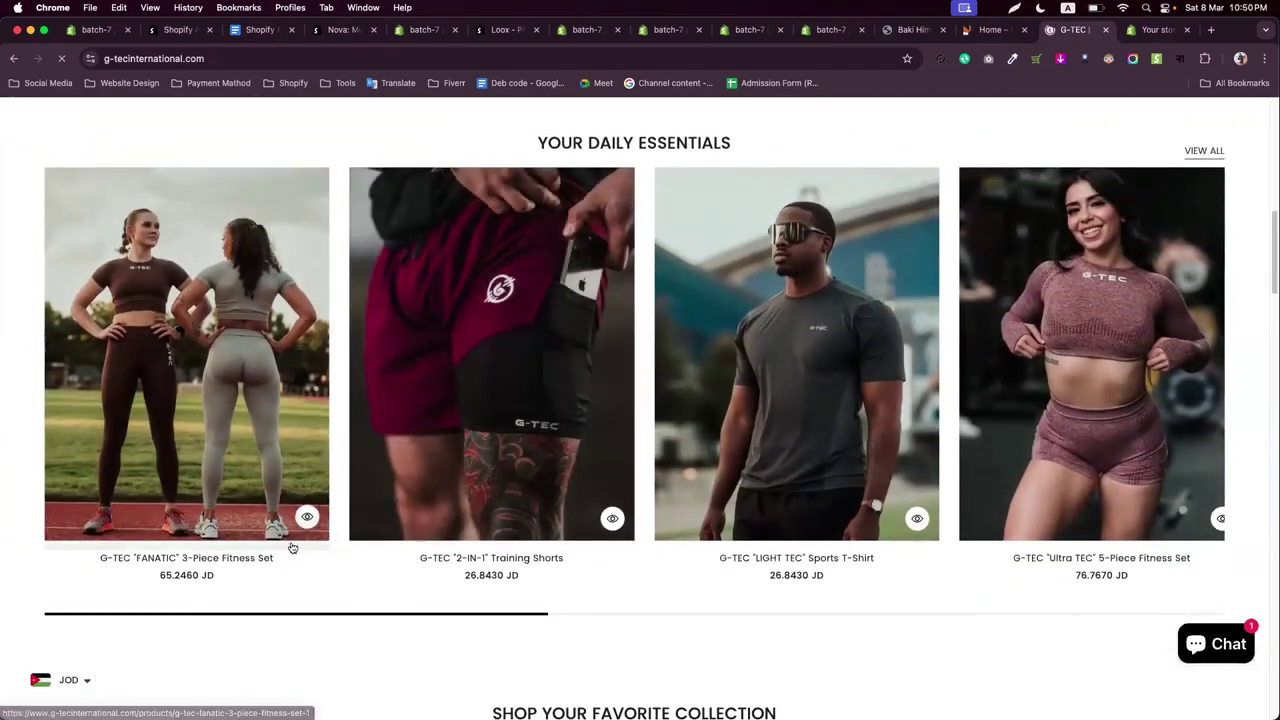
pyautogui.click(61, 58)
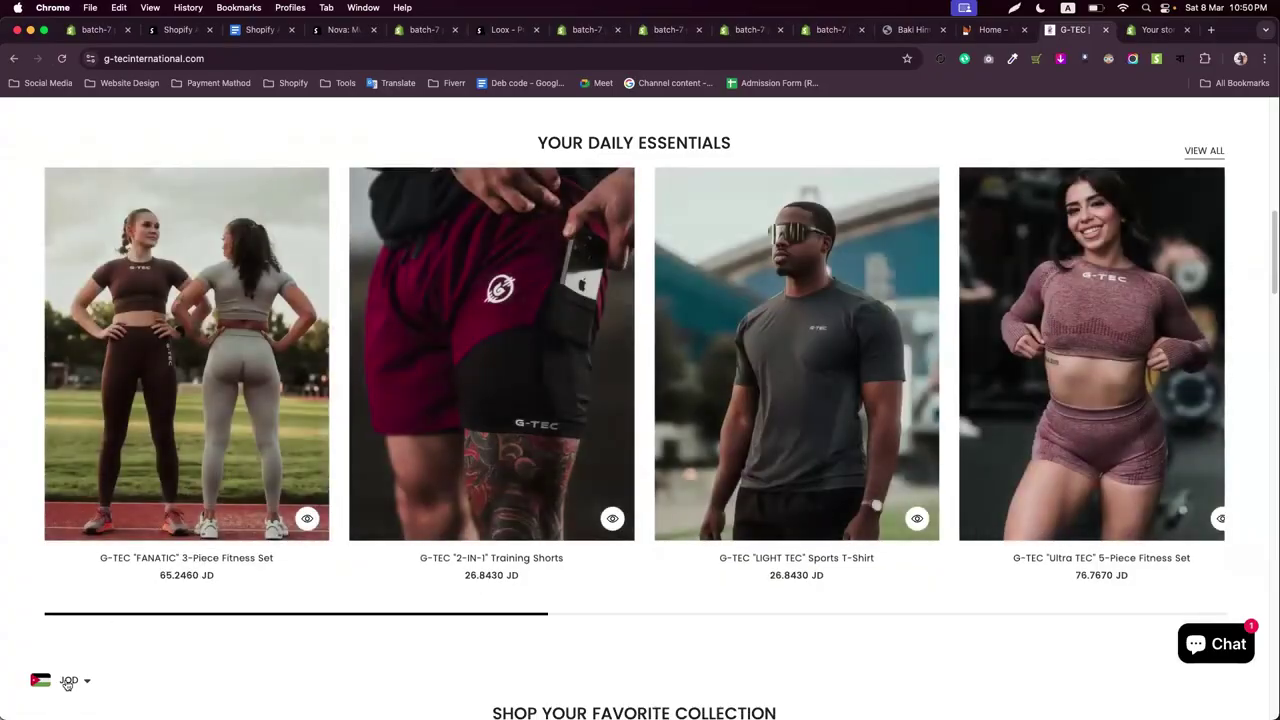
# Switch the storefront currency to Djiboutian Franc (DJF), then return to the admin tab.
pyautogui.click(68, 680)
pyautogui.scroll(-15, 87, 622)
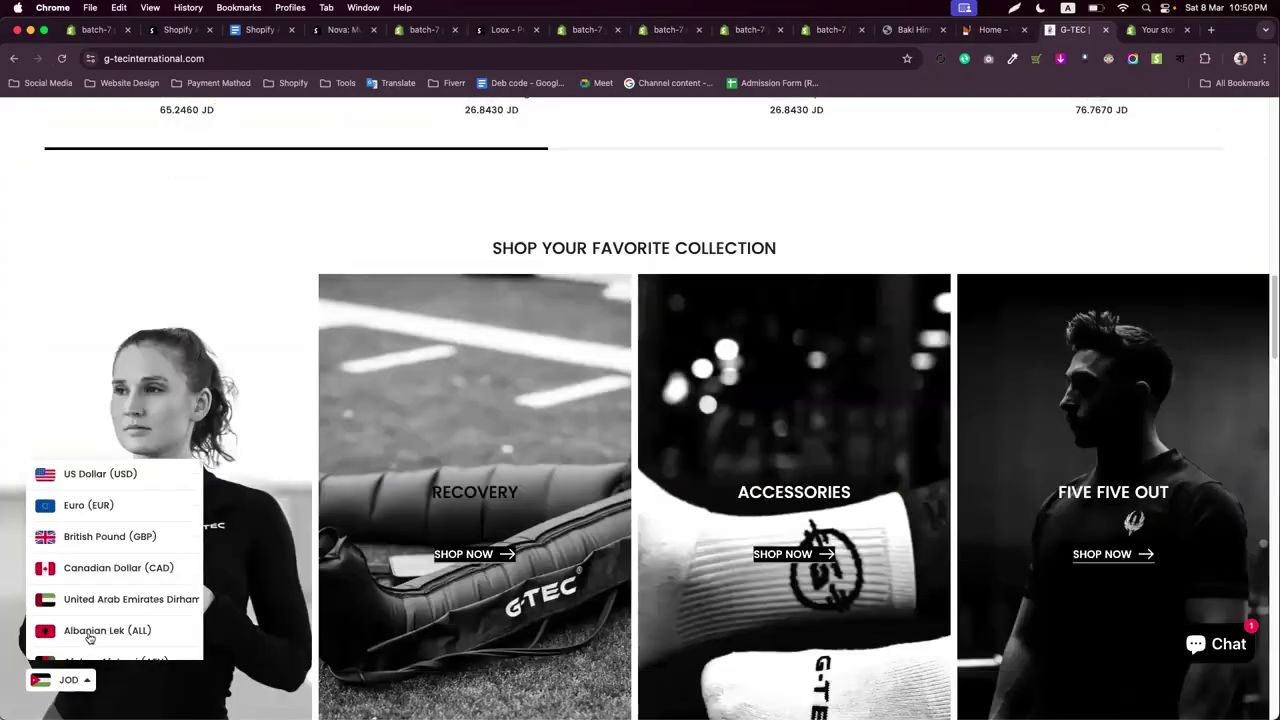
pyautogui.click(92, 569)
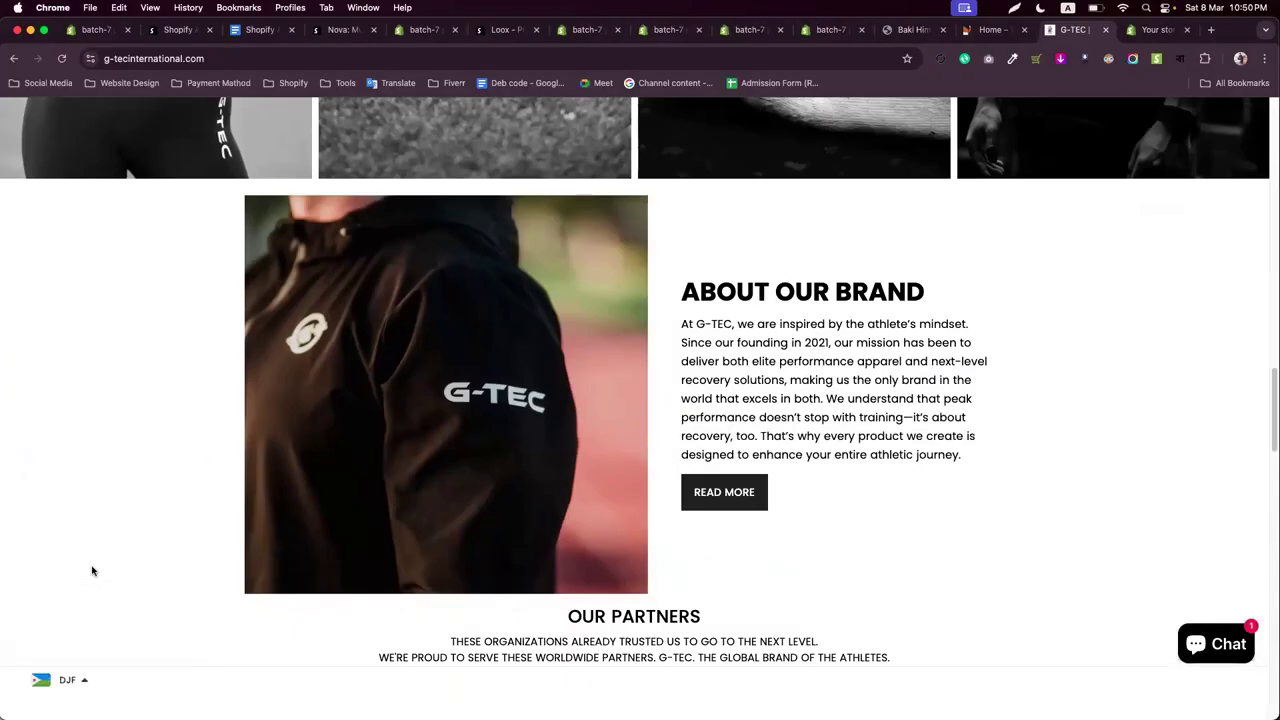
pyautogui.scroll(5, 521, 405)
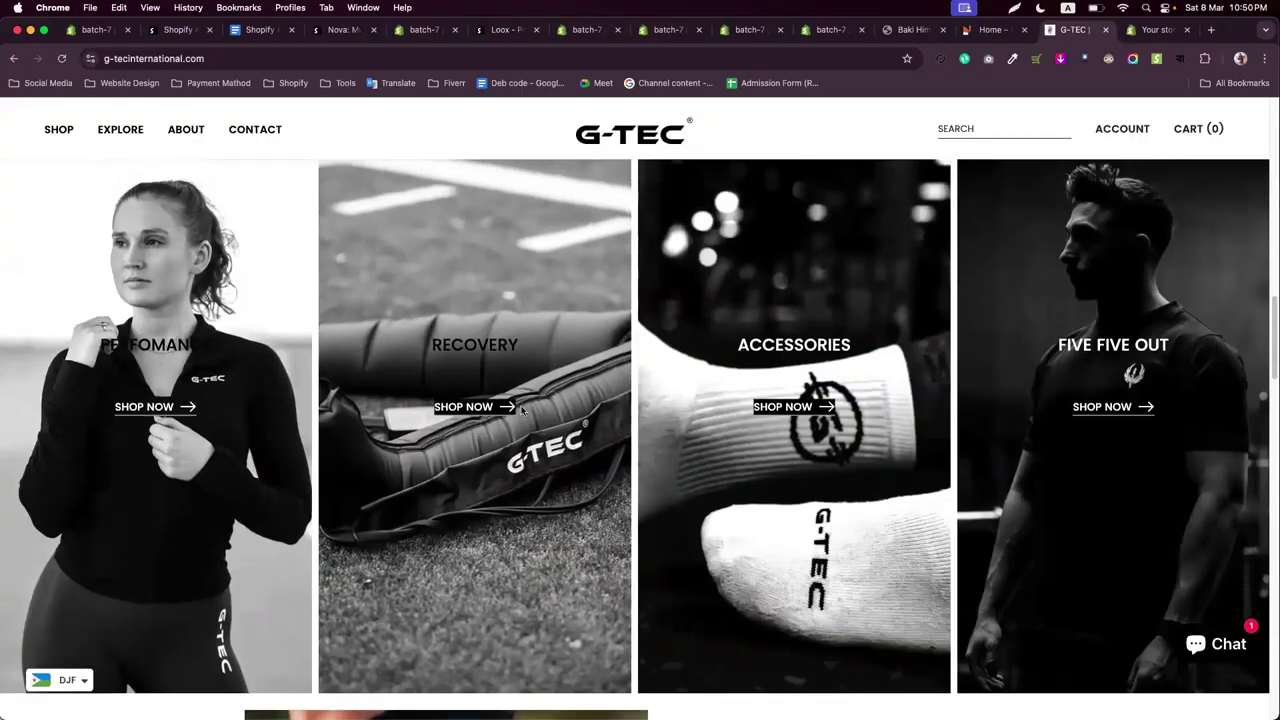
pyautogui.scroll(4, 521, 410)
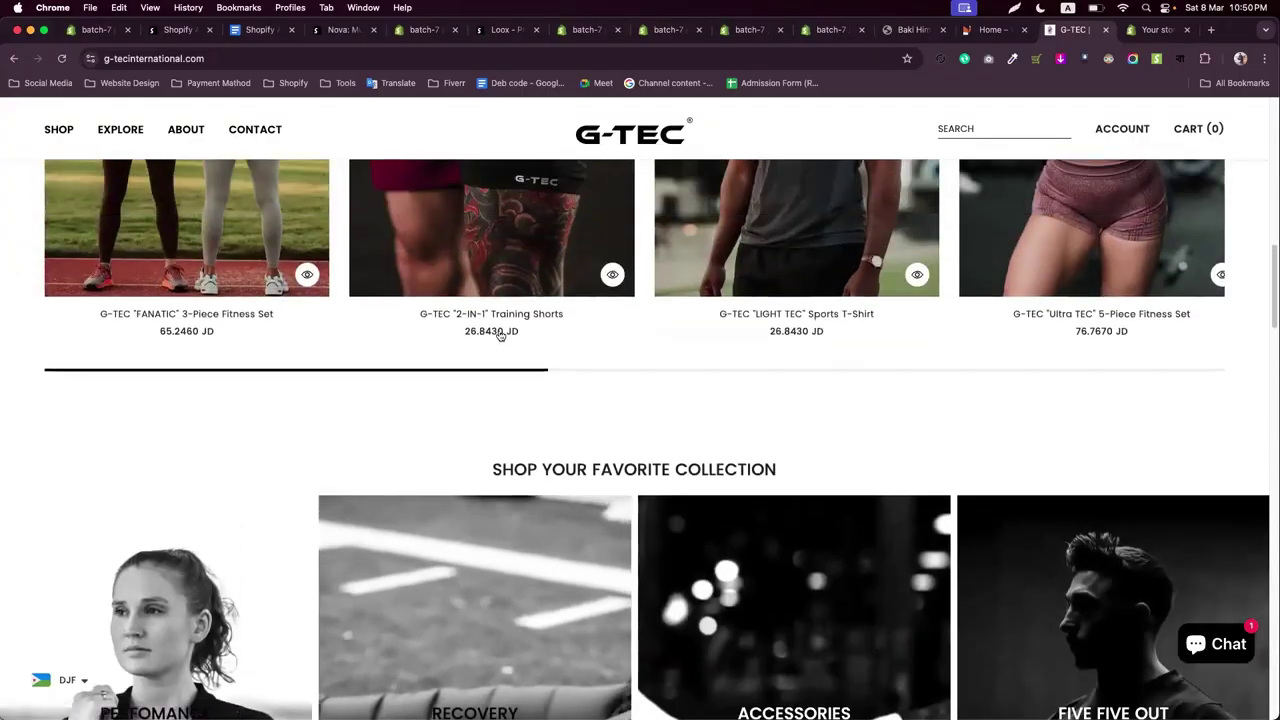
pyautogui.moveTo(500, 335)
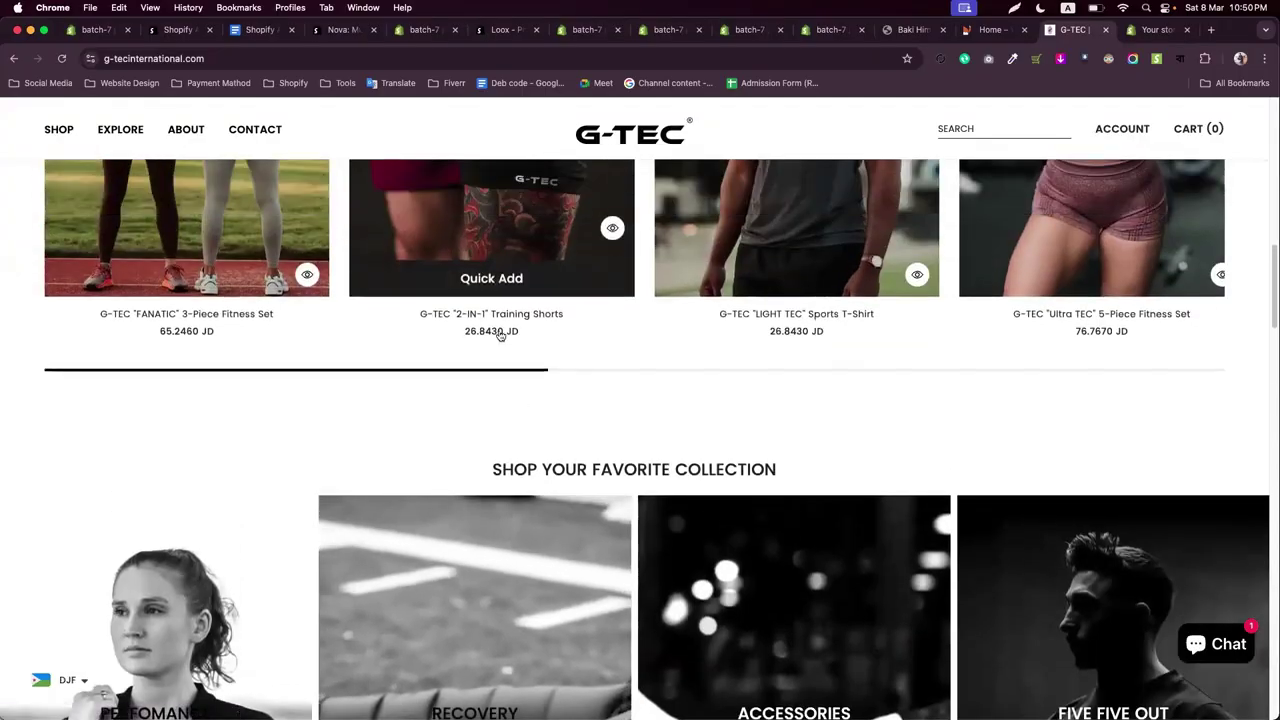
pyautogui.scroll(1, 500, 336)
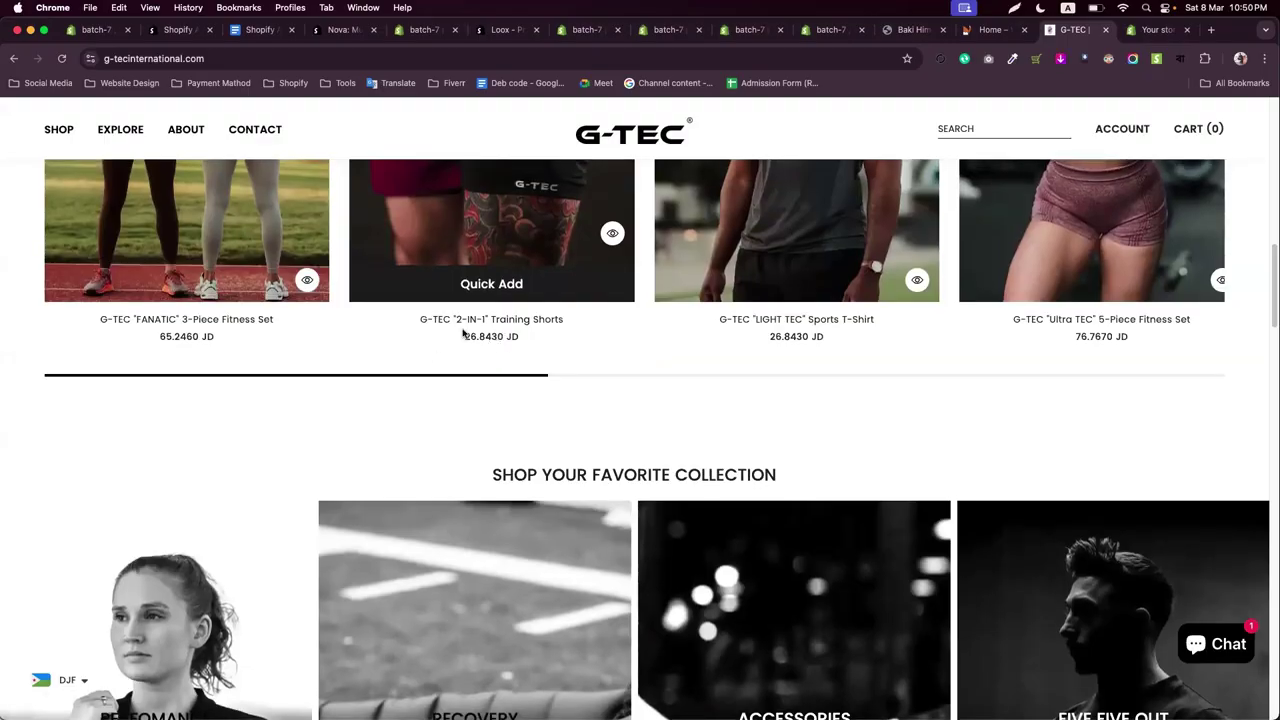
pyautogui.click(416, 31)
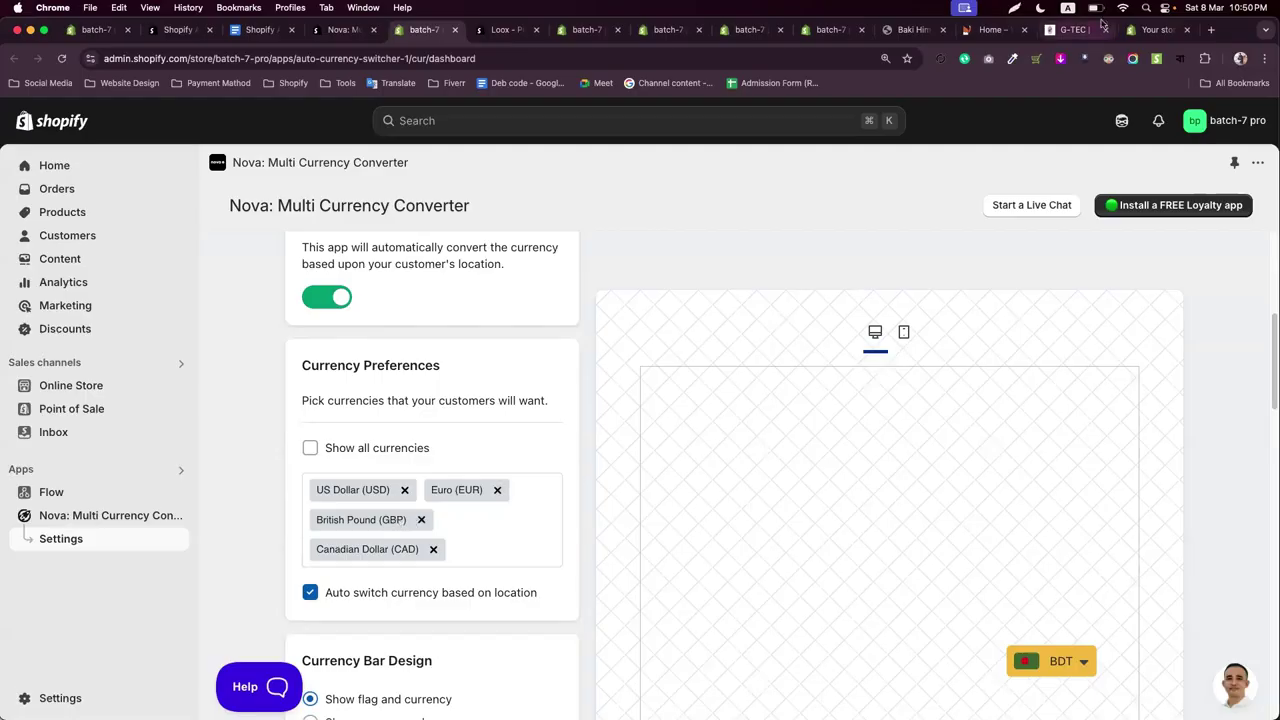
# Open Nova's support chat, start a message and copy 'Currency Converter' from the title.
pyautogui.click(1232, 684)
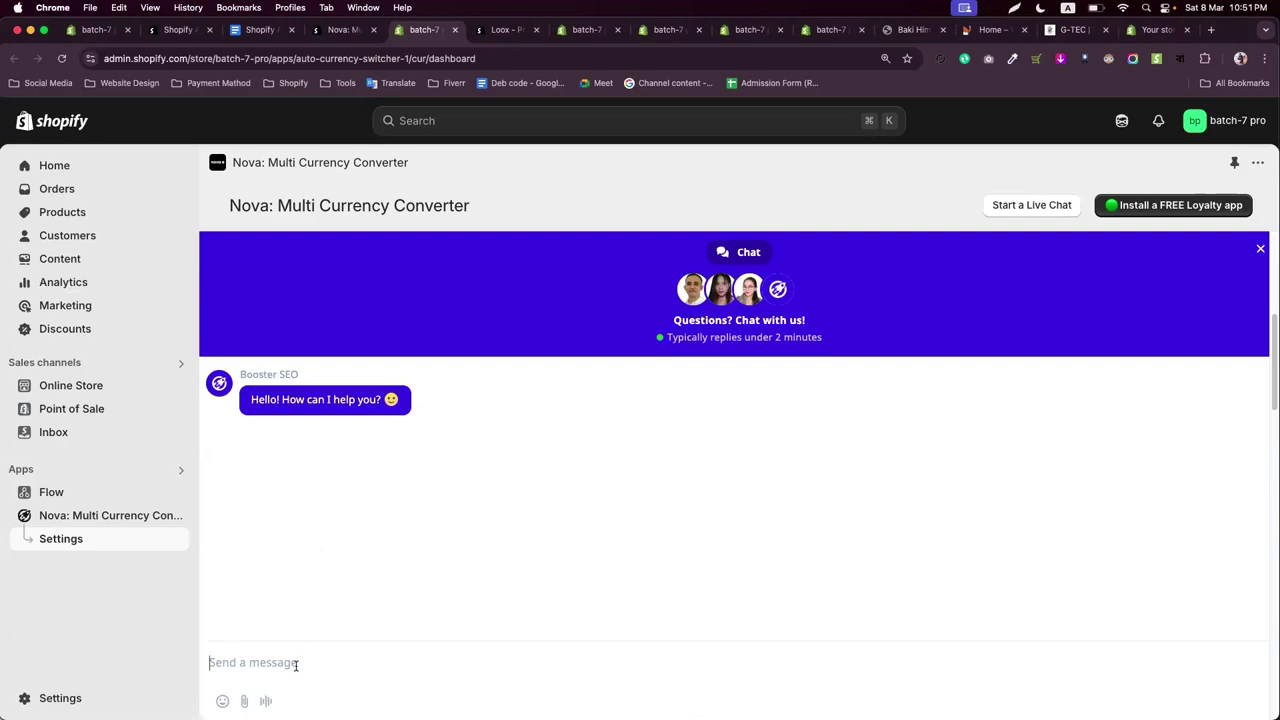
pyautogui.write('I need')
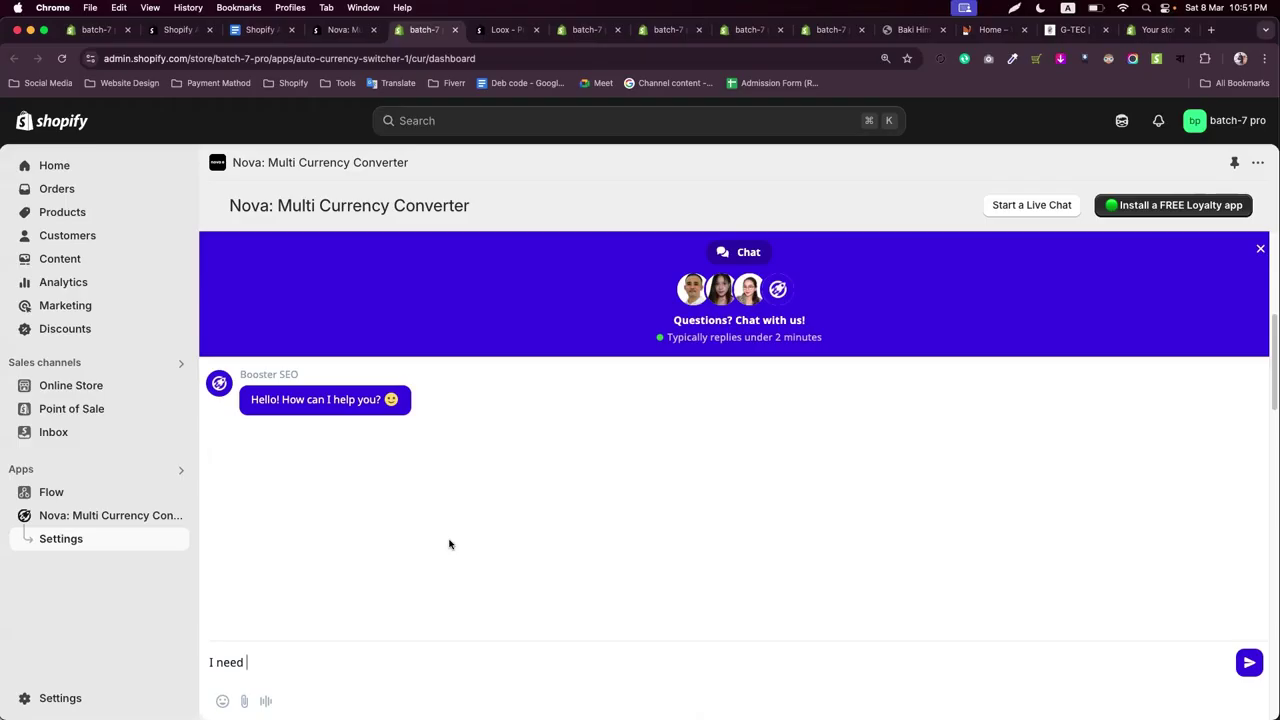
pyautogui.moveTo(470, 205); pyautogui.dragTo(320, 206)
pyautogui.rightClick(330, 206)
pyautogui.click(350, 234)
# Send the 'Currency Converter html code' request, then go to the Your stores list.
pyautogui.click(284, 658)
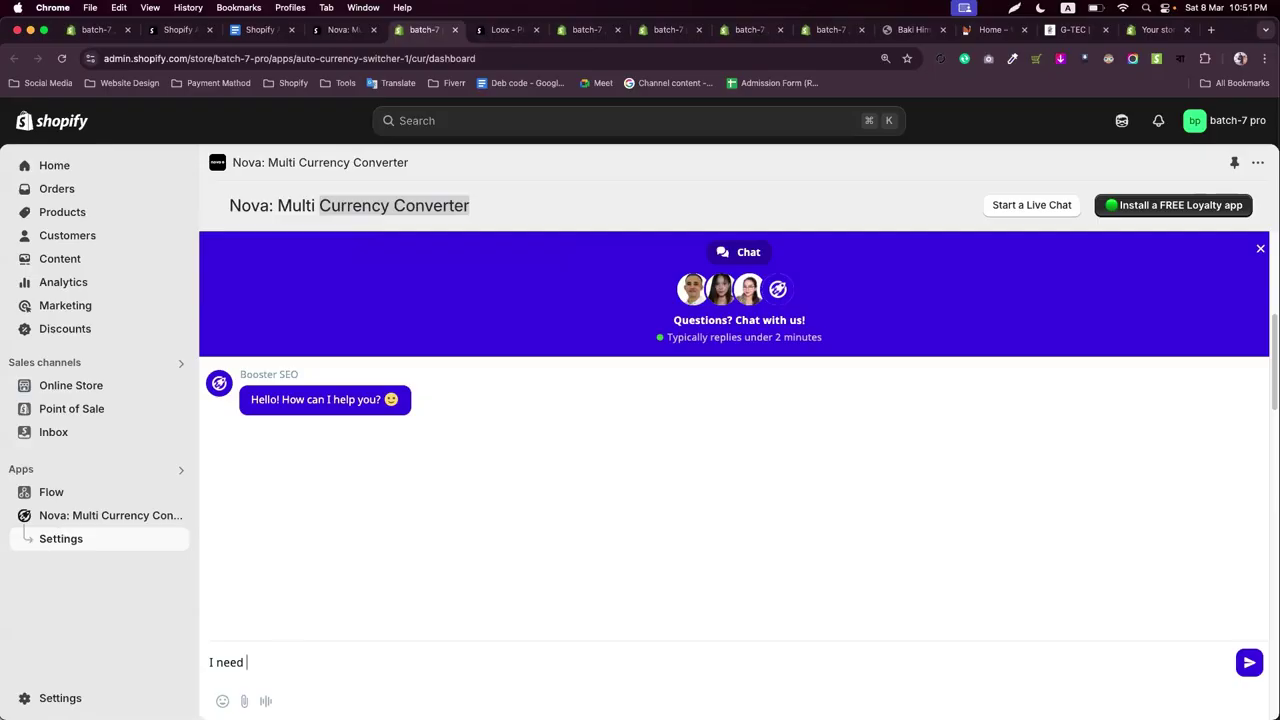
pyautogui.press('super+v')
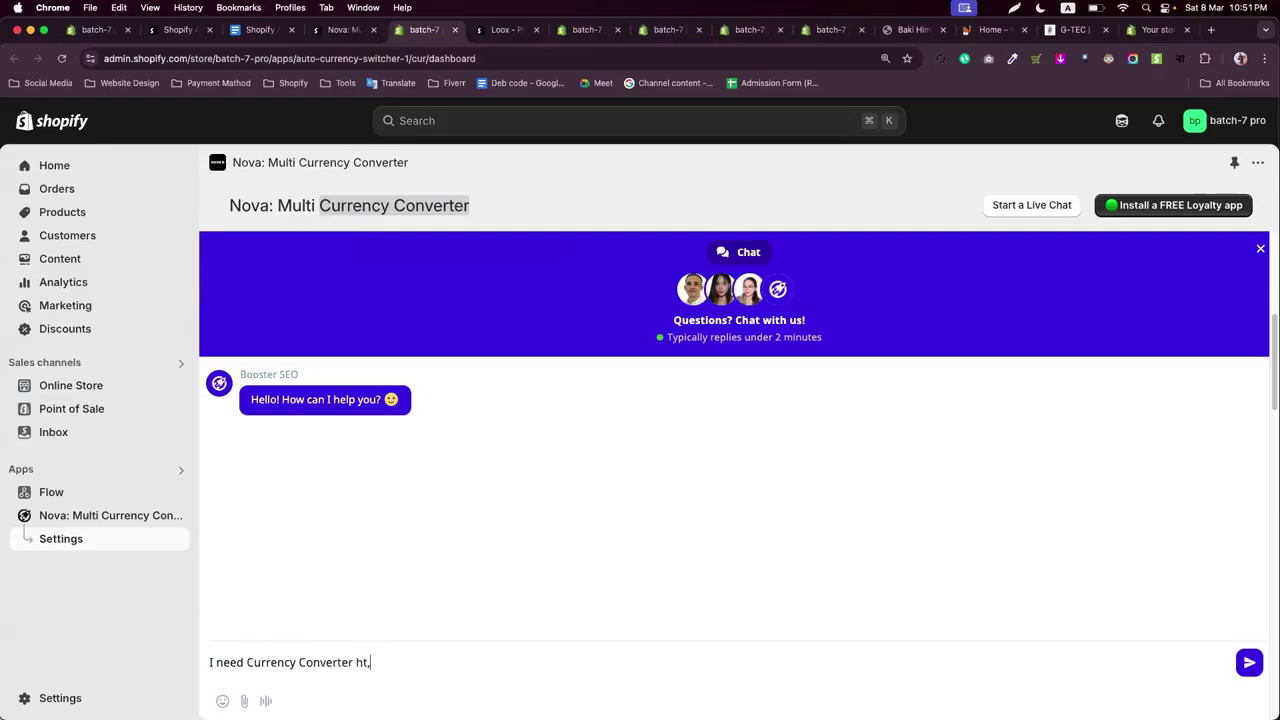
pyautogui.write('html code')
pyautogui.press('Return')
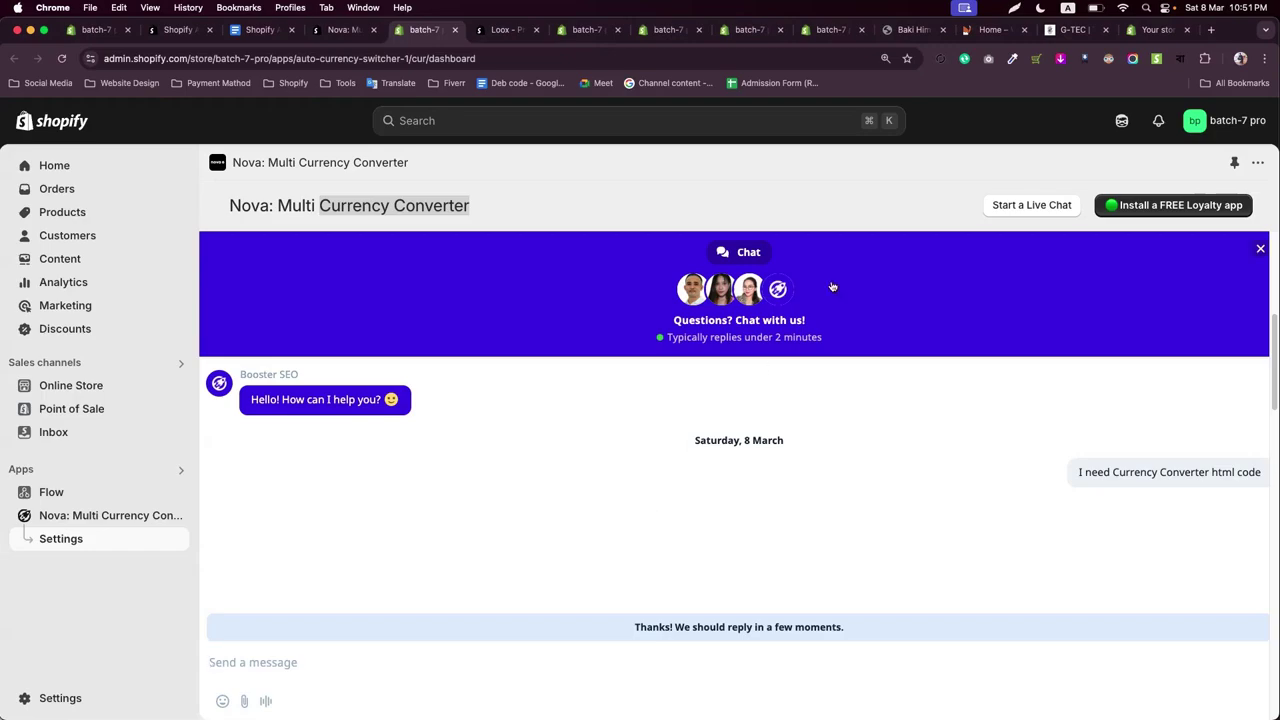
pyautogui.click(1157, 29)
# Open the G-TEC store admin from the store picker, briefly checking the Nova support chat.
pyautogui.click(589, 279)
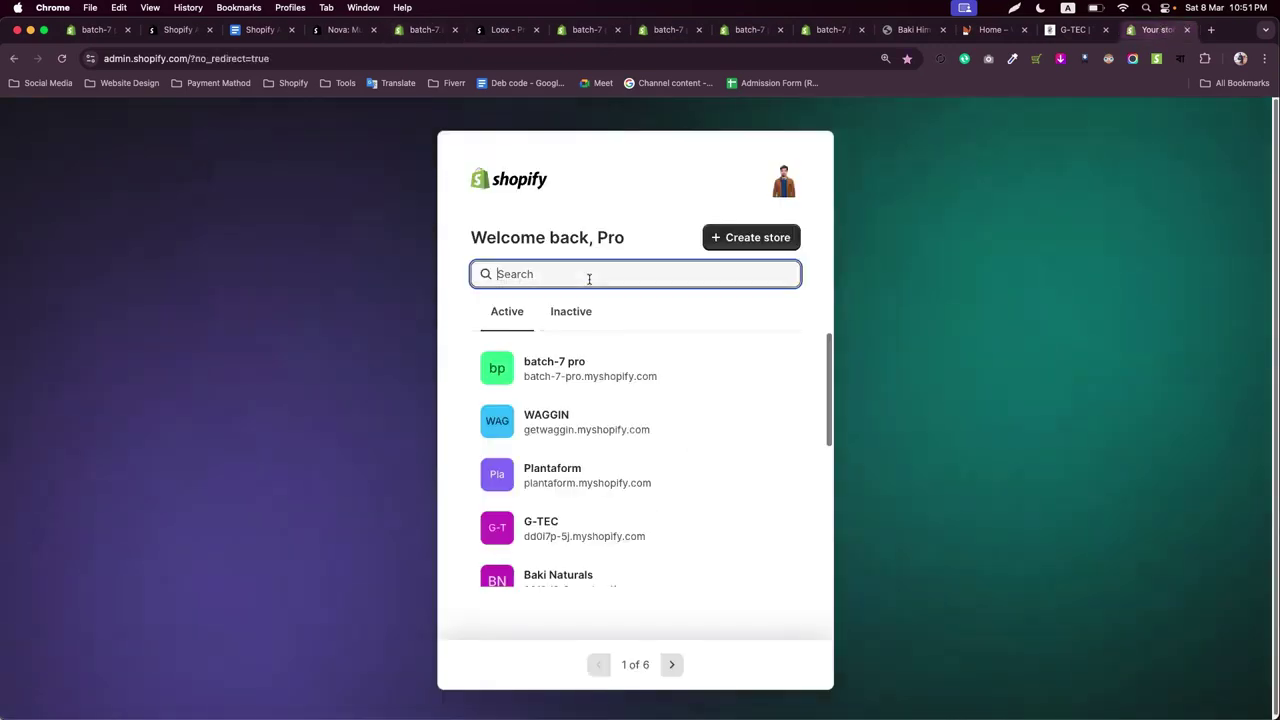
pyautogui.click(569, 533)
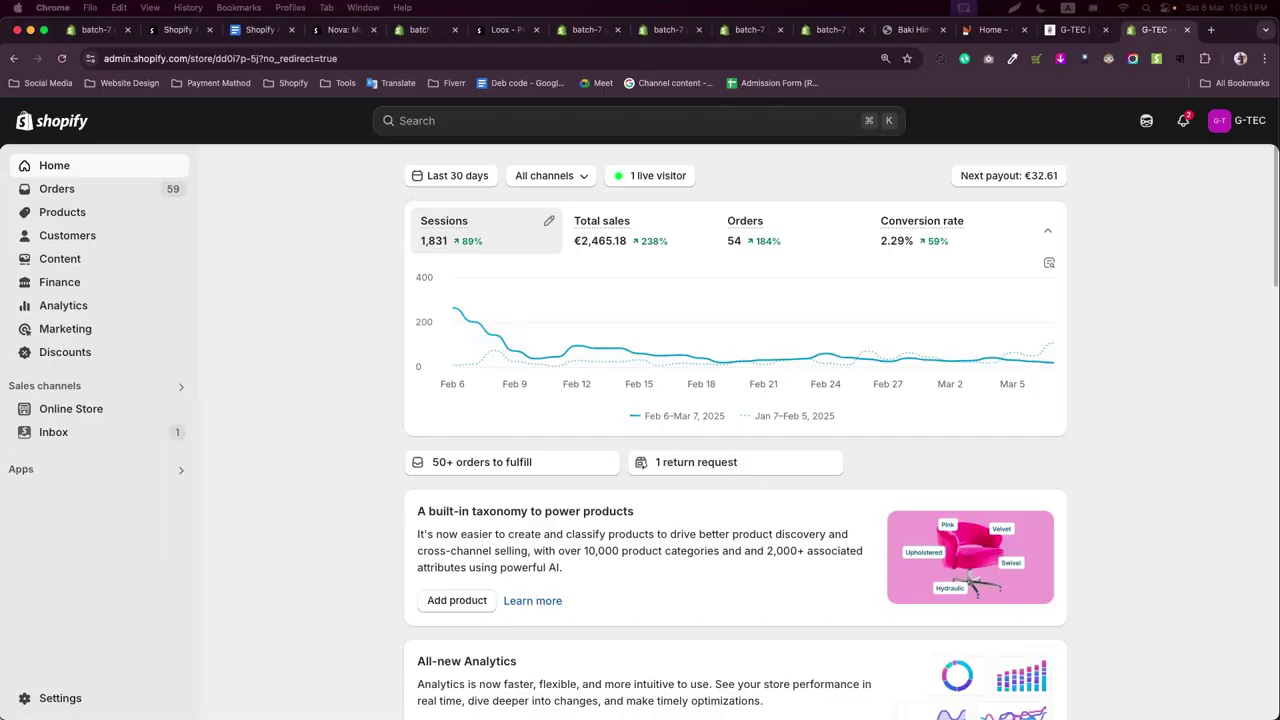
pyautogui.click(415, 29)
pyautogui.click(325, 659)
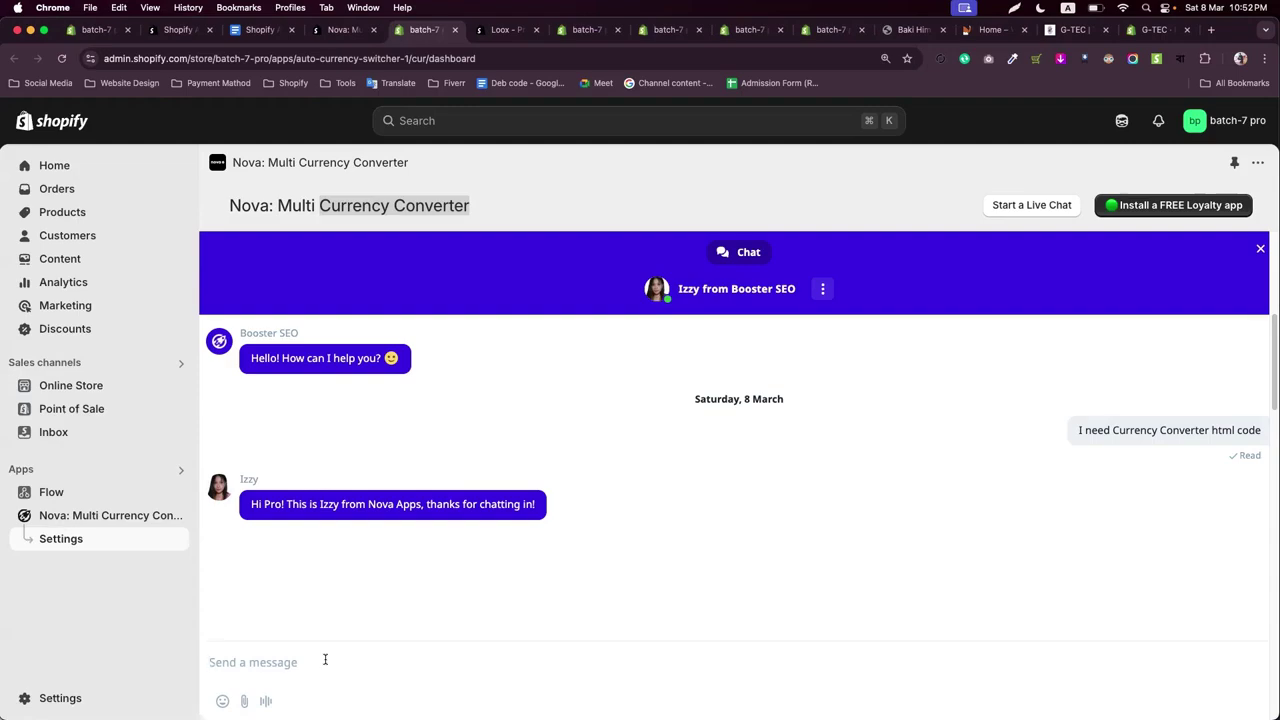
pyautogui.click(1137, 34)
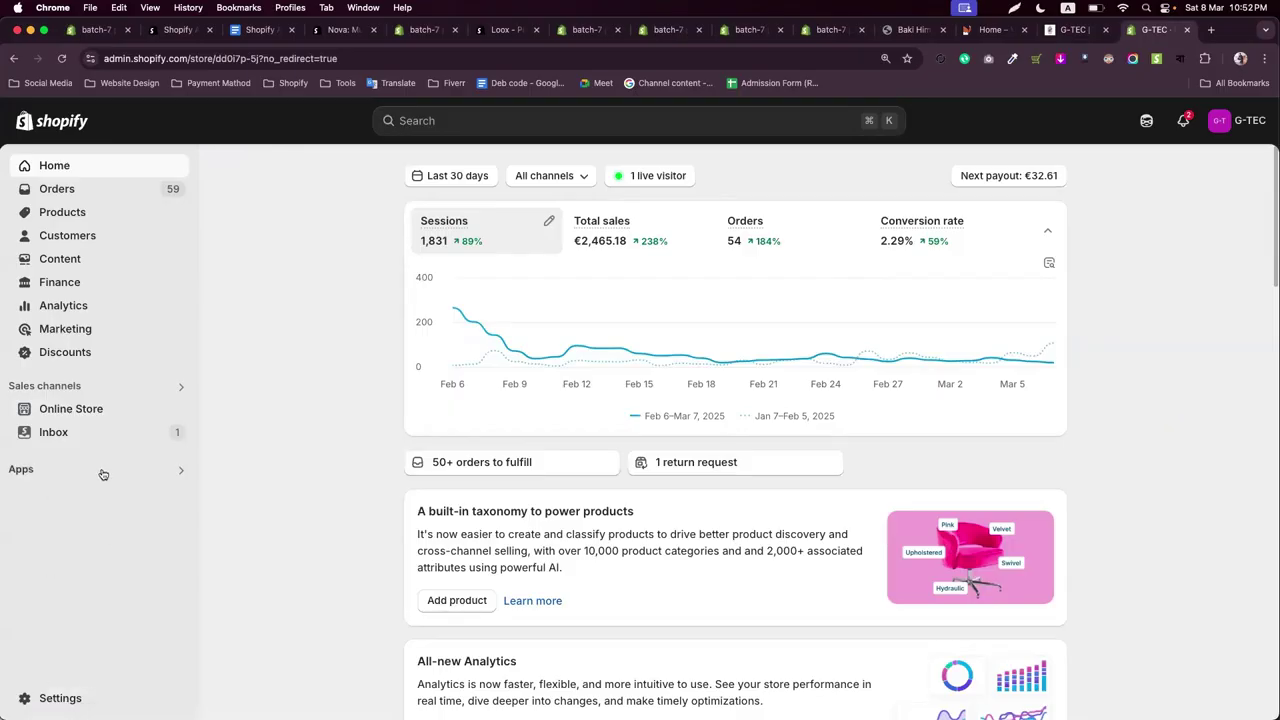
pyautogui.click(82, 698)
# Inspect G-TEC's HTML with and without currency money formats under General settings, then cancel unchanged.
pyautogui.click(272, 252)
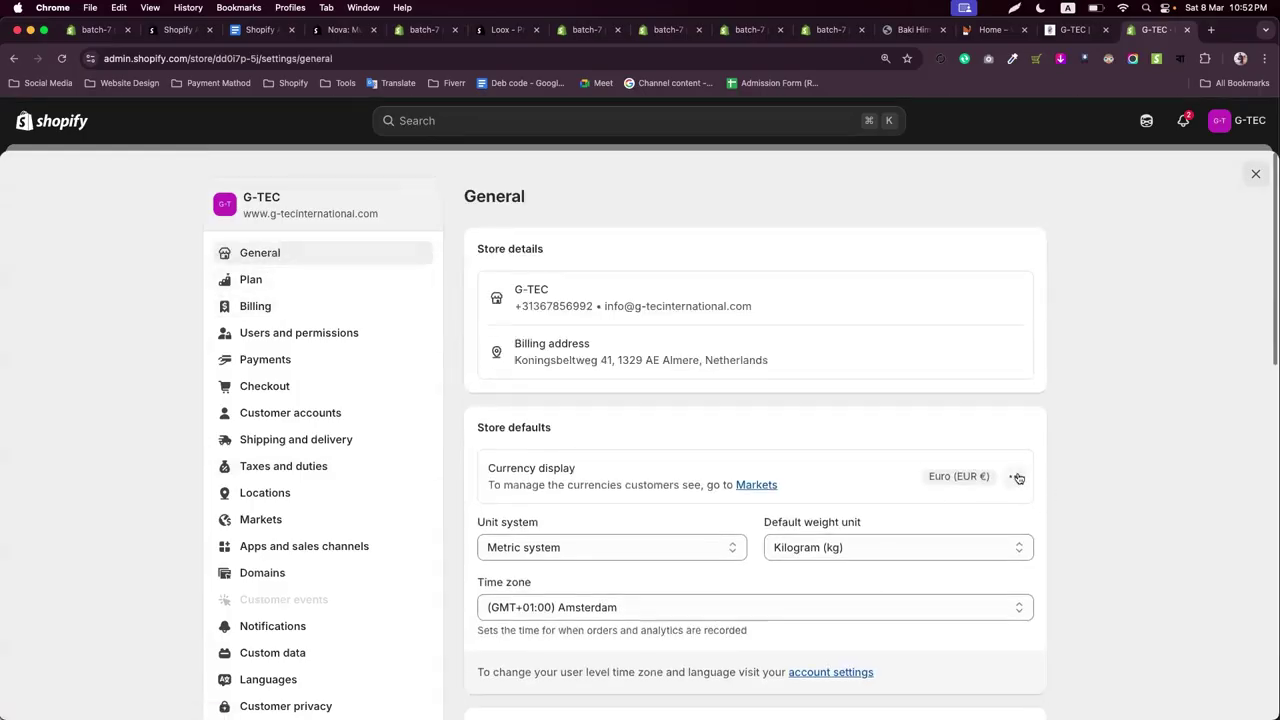
pyautogui.click(960, 511)
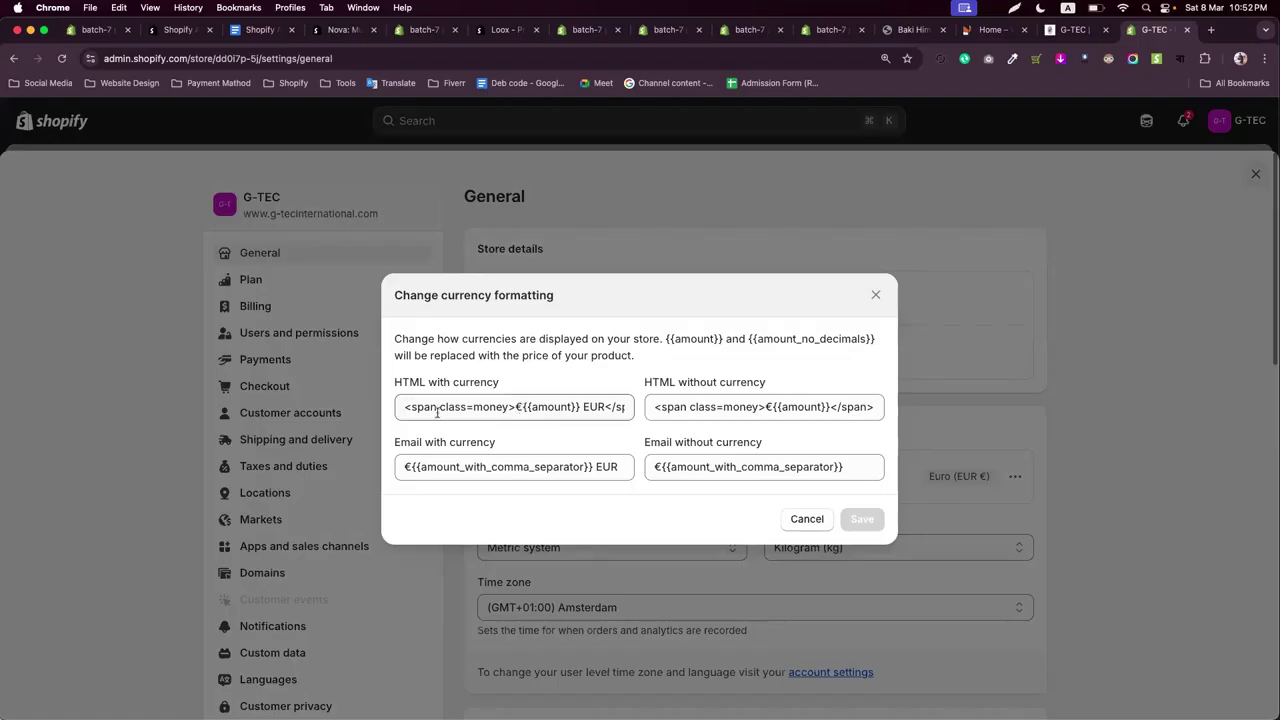
pyautogui.moveTo(395, 383); pyautogui.dragTo(496, 390)
pyautogui.moveTo(645, 388); pyautogui.dragTo(770, 390)
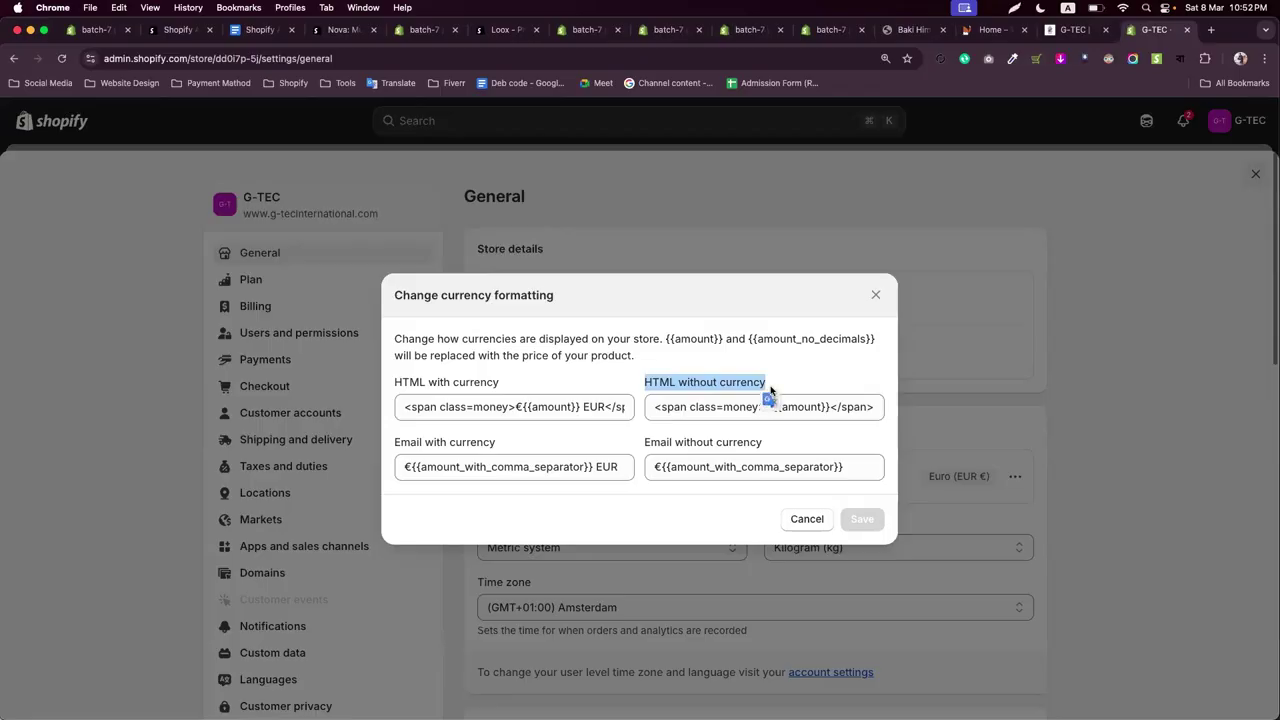
pyautogui.click(713, 402)
pyautogui.click(549, 401)
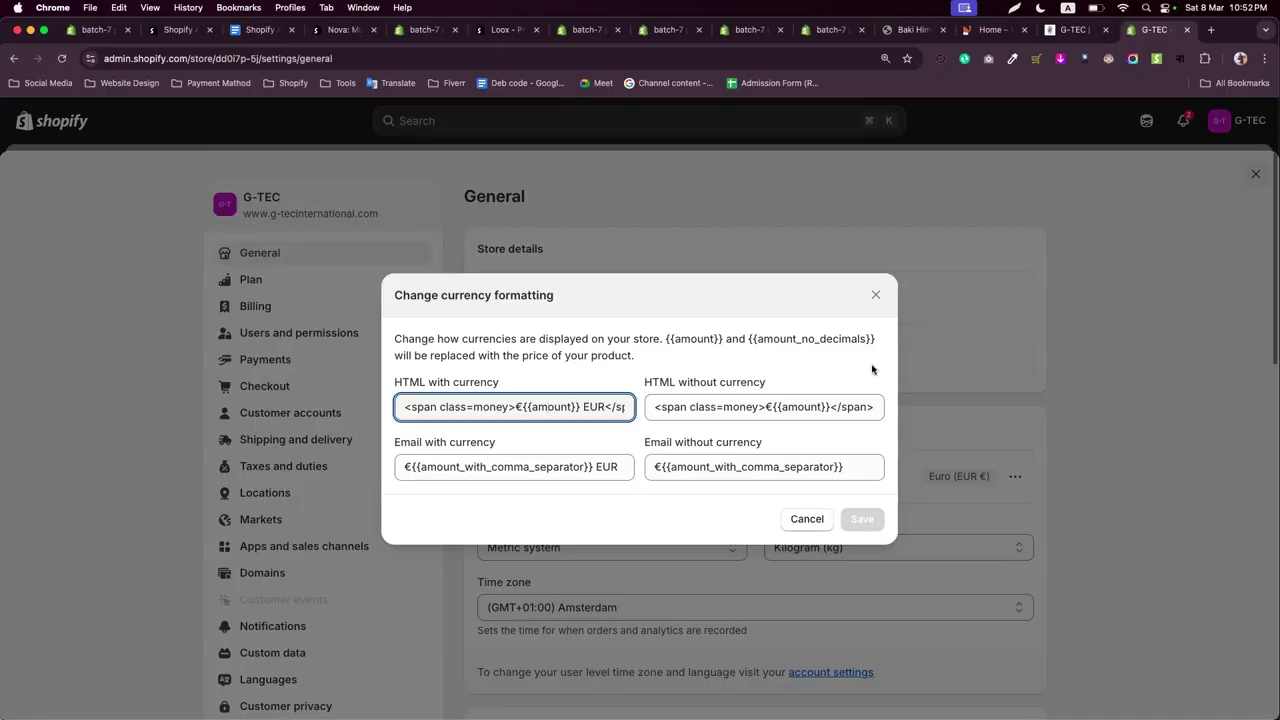
pyautogui.click(873, 295)
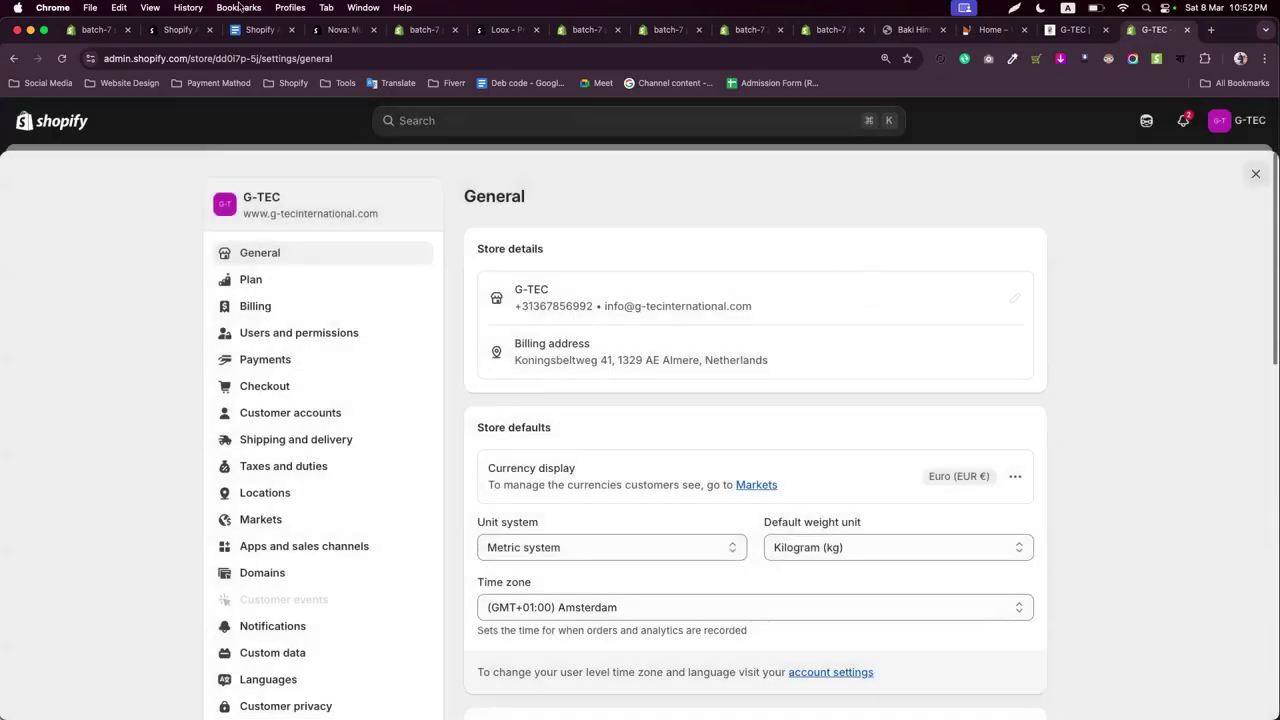
pyautogui.click(430, 30)
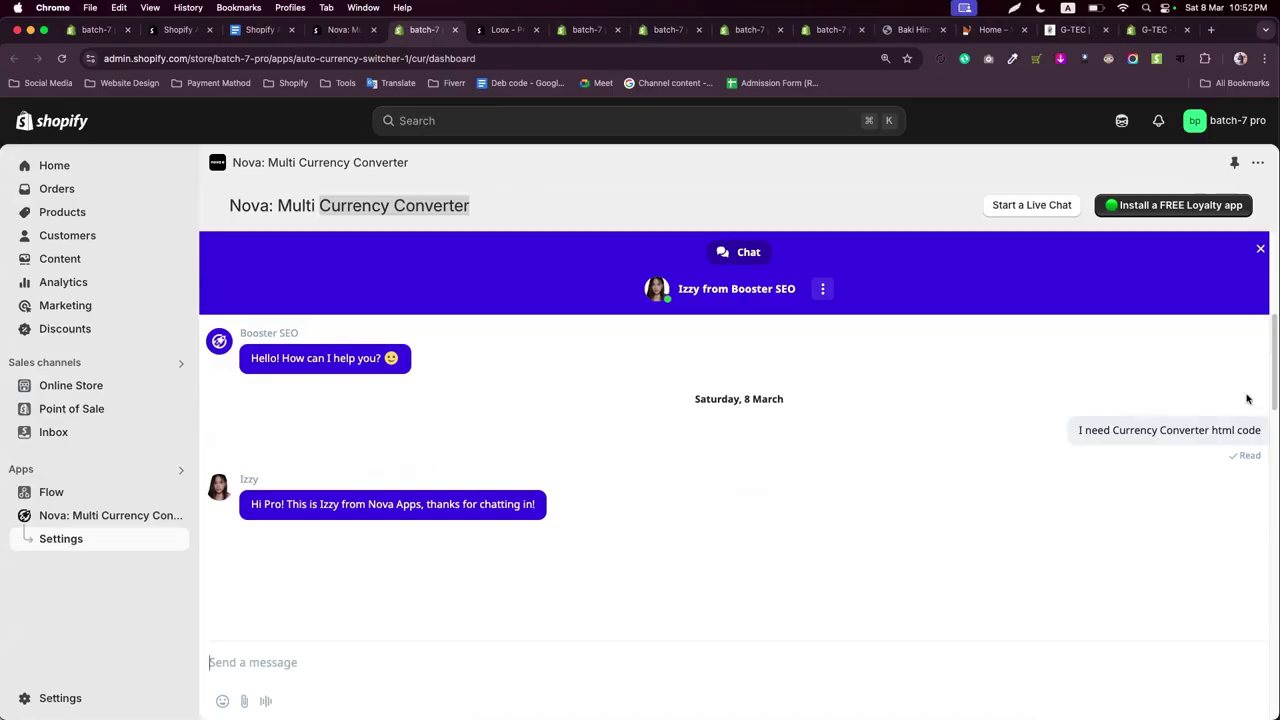
# Copy the sent 'Currency Converter html code' request and paste it back into the chat message box.
pyautogui.doubleClick(1184, 430)
pyautogui.click(1164, 426)
pyautogui.moveTo(1072, 431); pyautogui.dragTo(1263, 440)
pyautogui.rightClick(1263, 440)
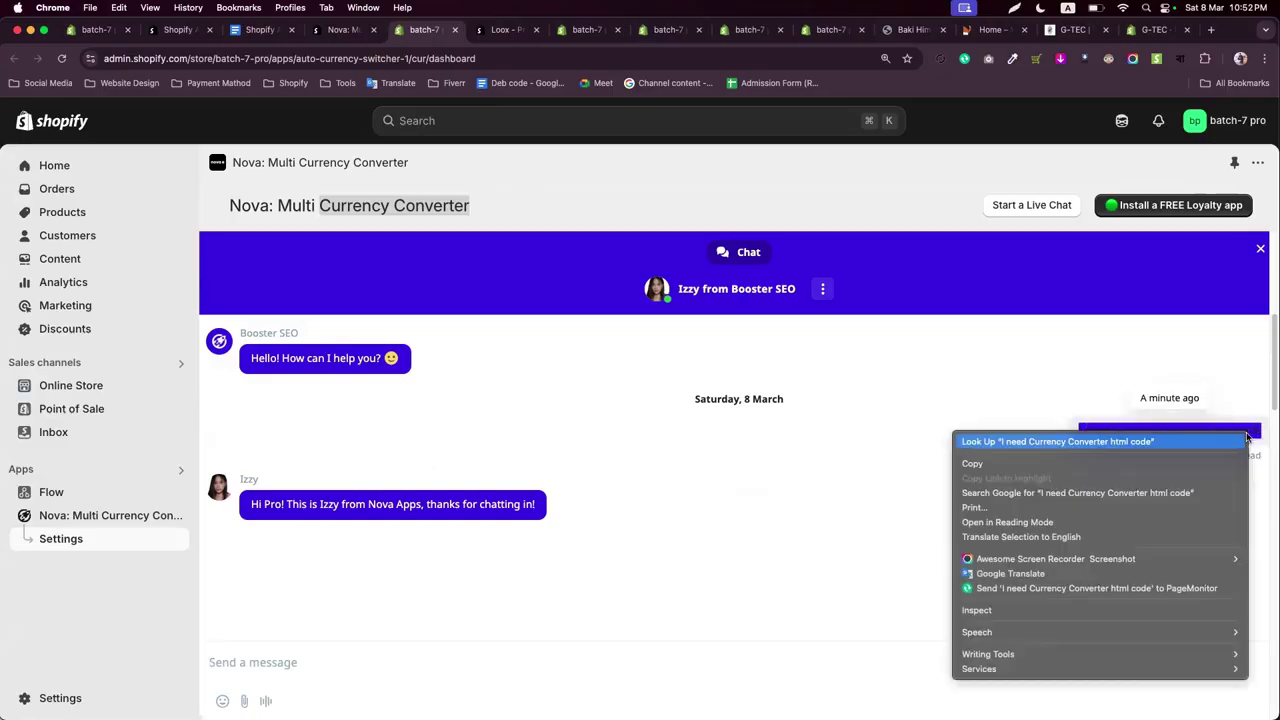
pyautogui.click(985, 461)
pyautogui.click(394, 655)
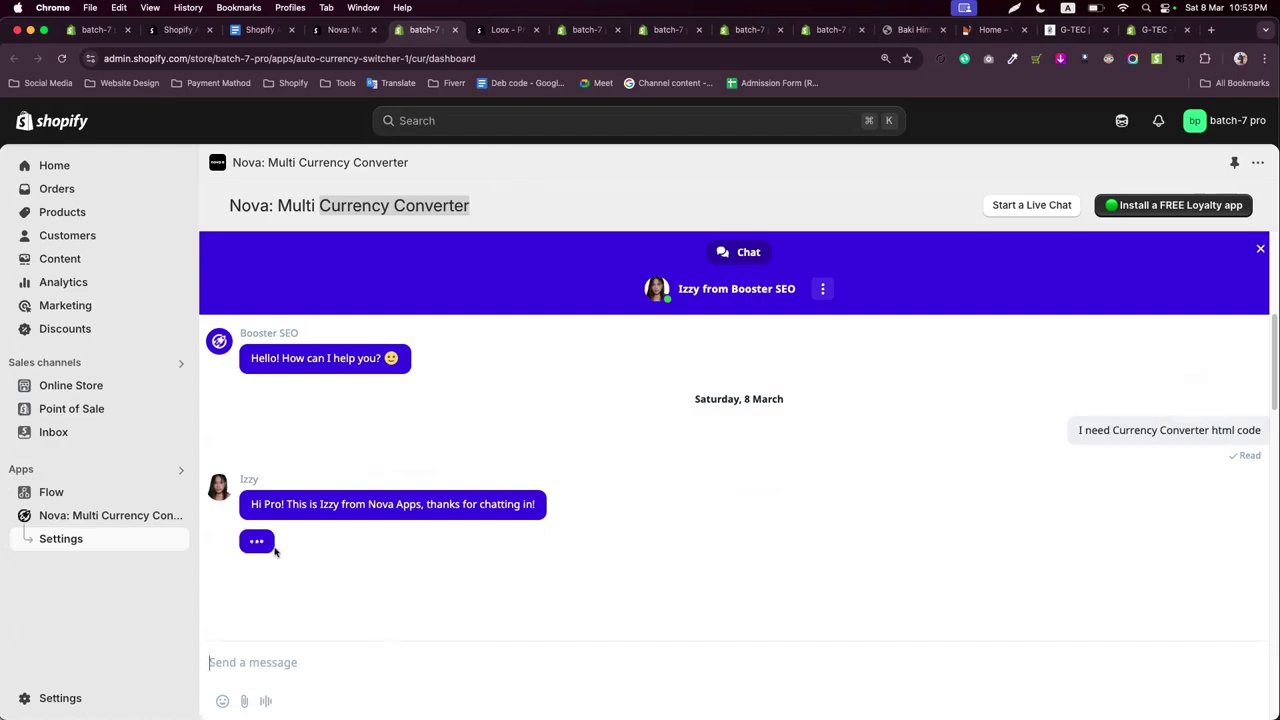
pyautogui.doubleClick(1124, 434)
pyautogui.doubleClick(1124, 434)
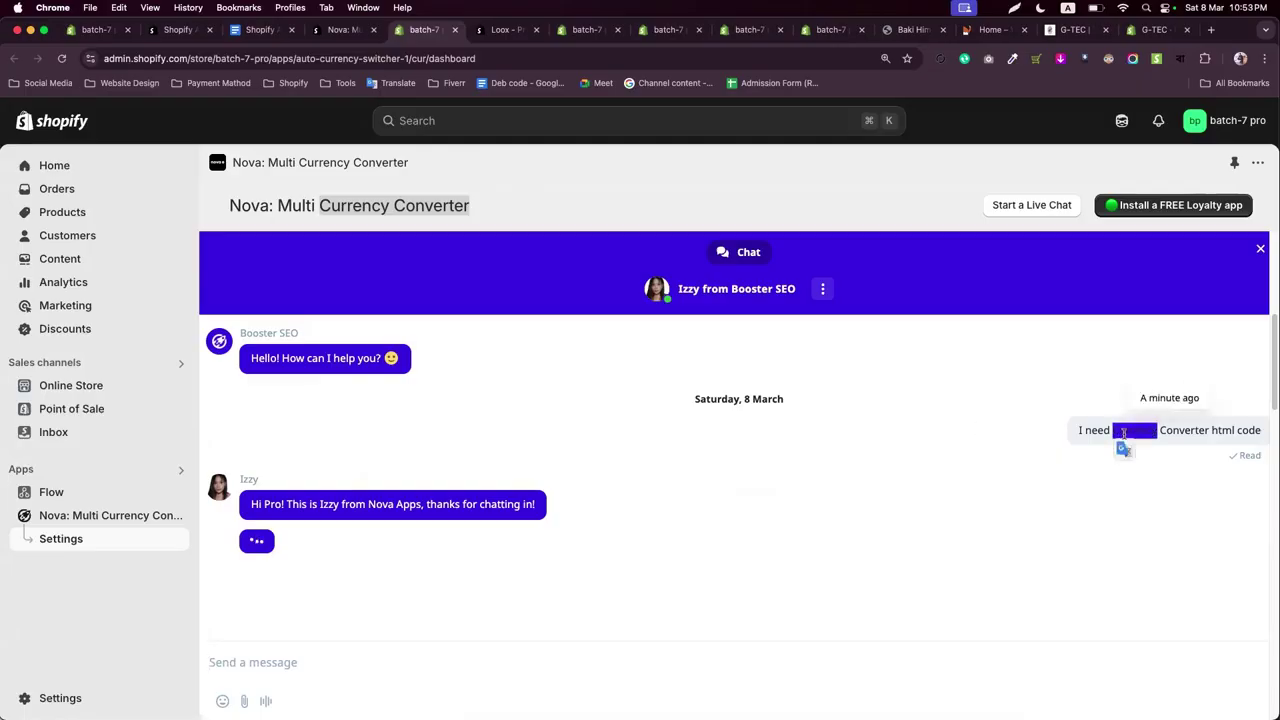
pyautogui.click(1124, 434)
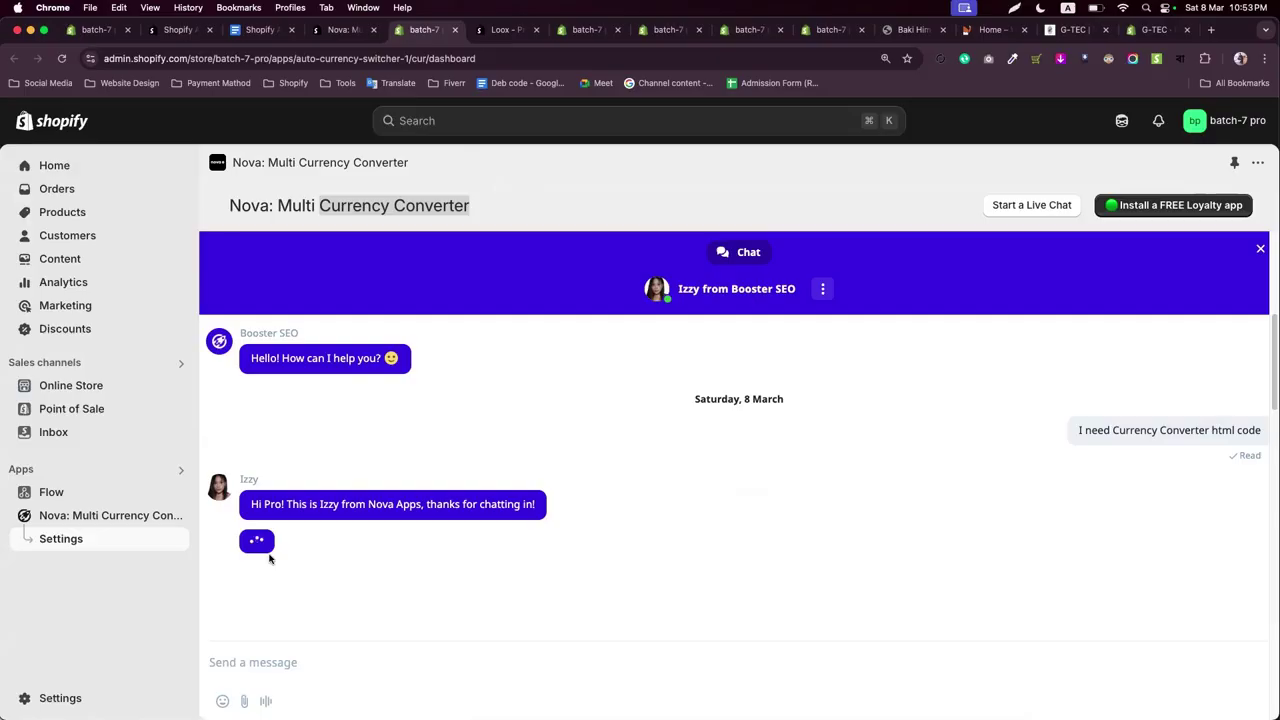
pyautogui.click(258, 663)
pyautogui.press('super+v')
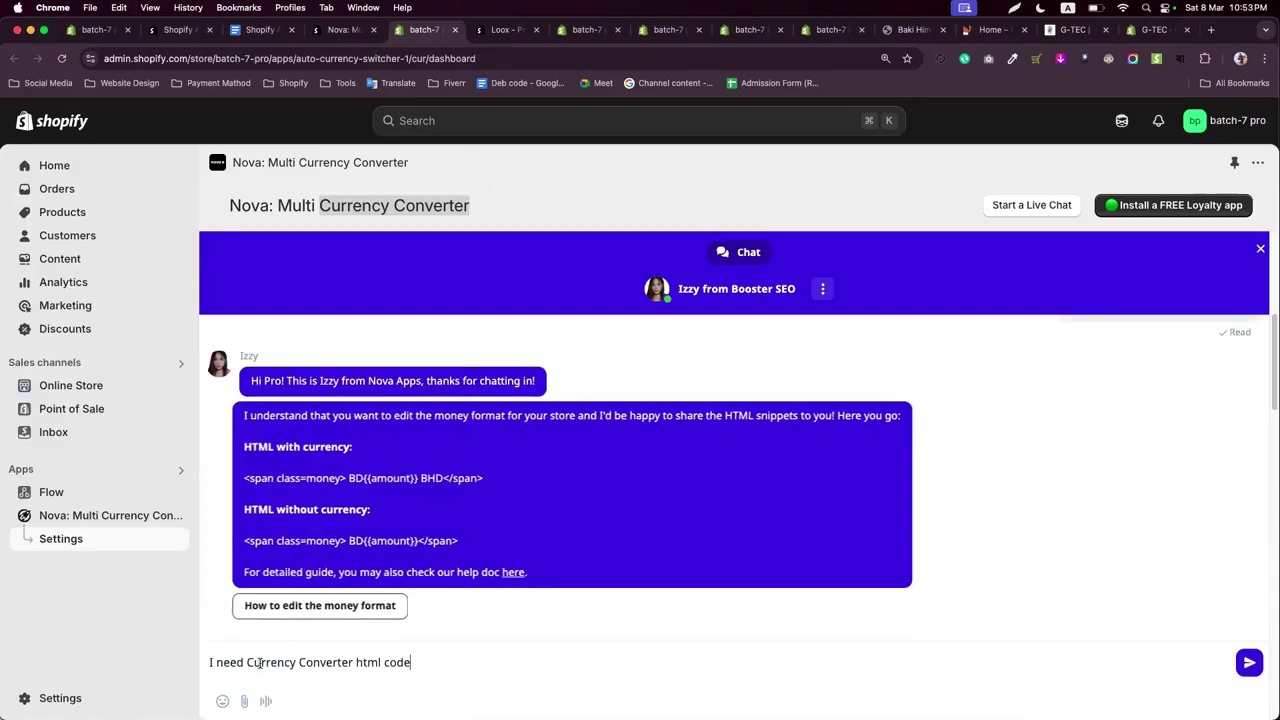
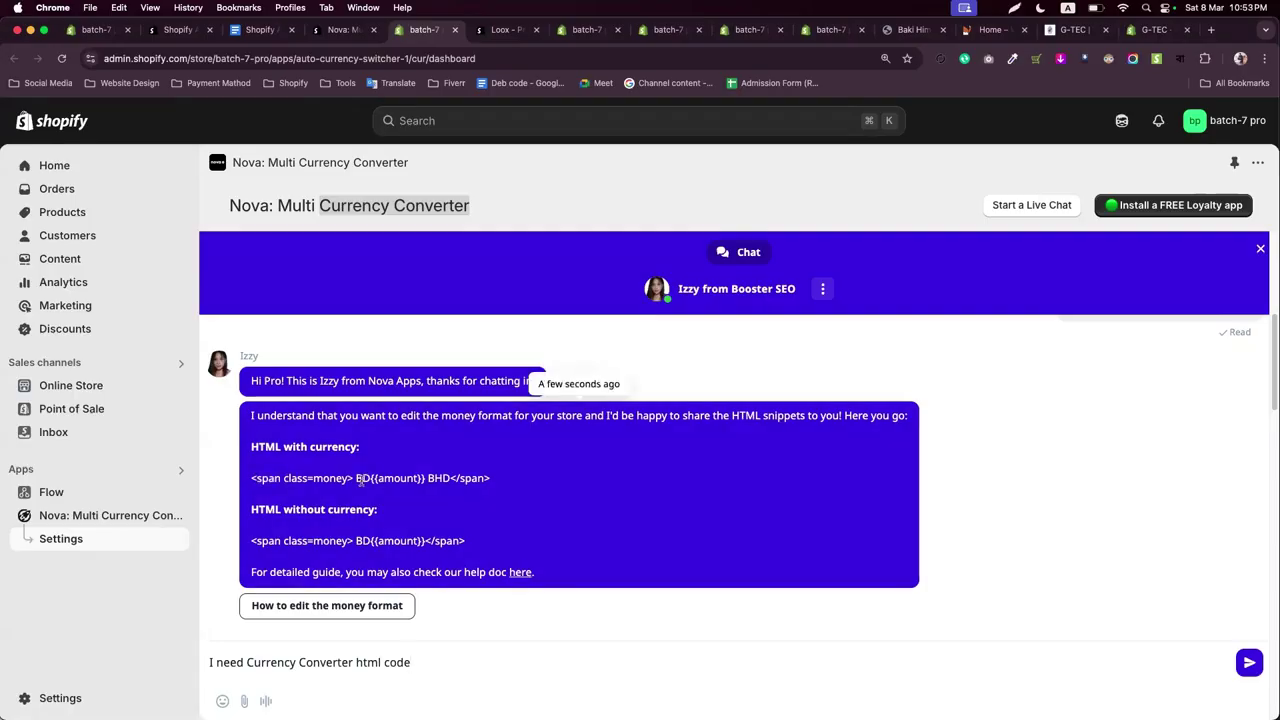
# Review Nova's BD HTML money-format snippets in the chat, then open the store's General settings.
pyautogui.moveTo(355, 478); pyautogui.dragTo(370, 478)
pyautogui.click(257, 478)
pyautogui.moveTo(251, 478); pyautogui.dragTo(492, 478)
pyautogui.click(306, 480)
pyautogui.click(570, 30)
pyautogui.click(86, 698)
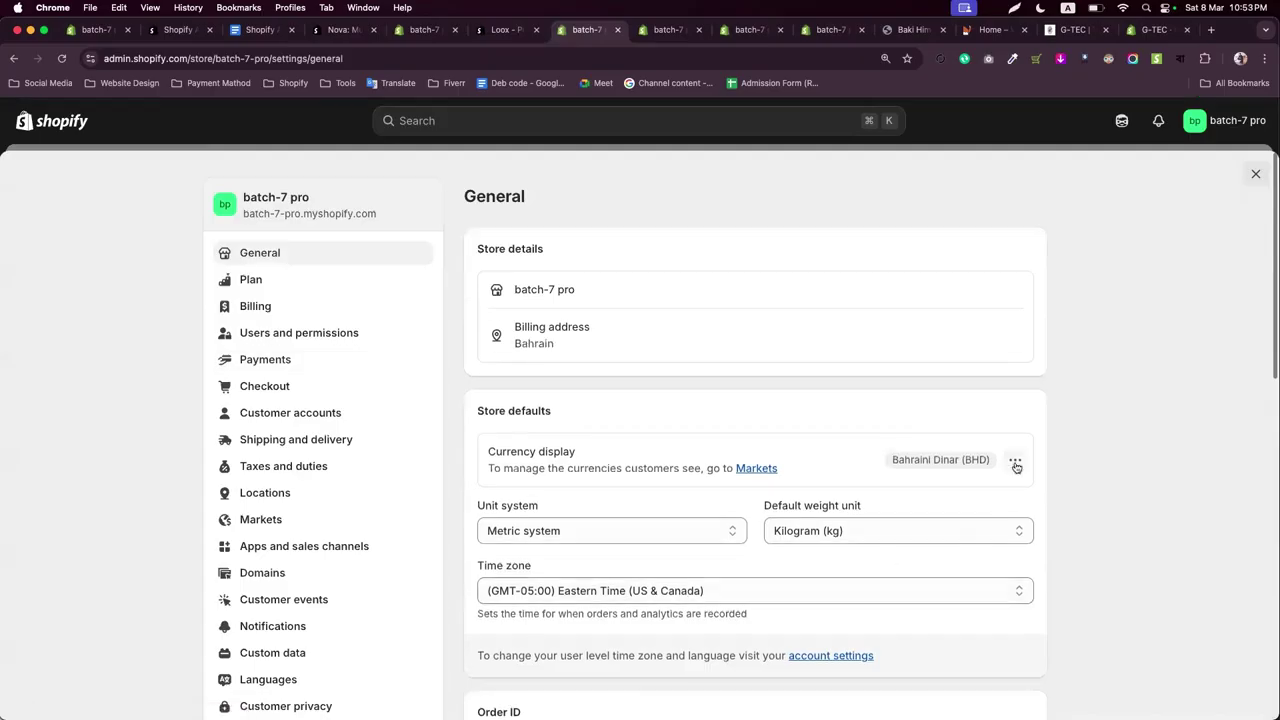
# Open the currency formatting settings from the Currency display options, leaving the store currency unchanged.
pyautogui.click(1014, 460)
pyautogui.click(985, 494)
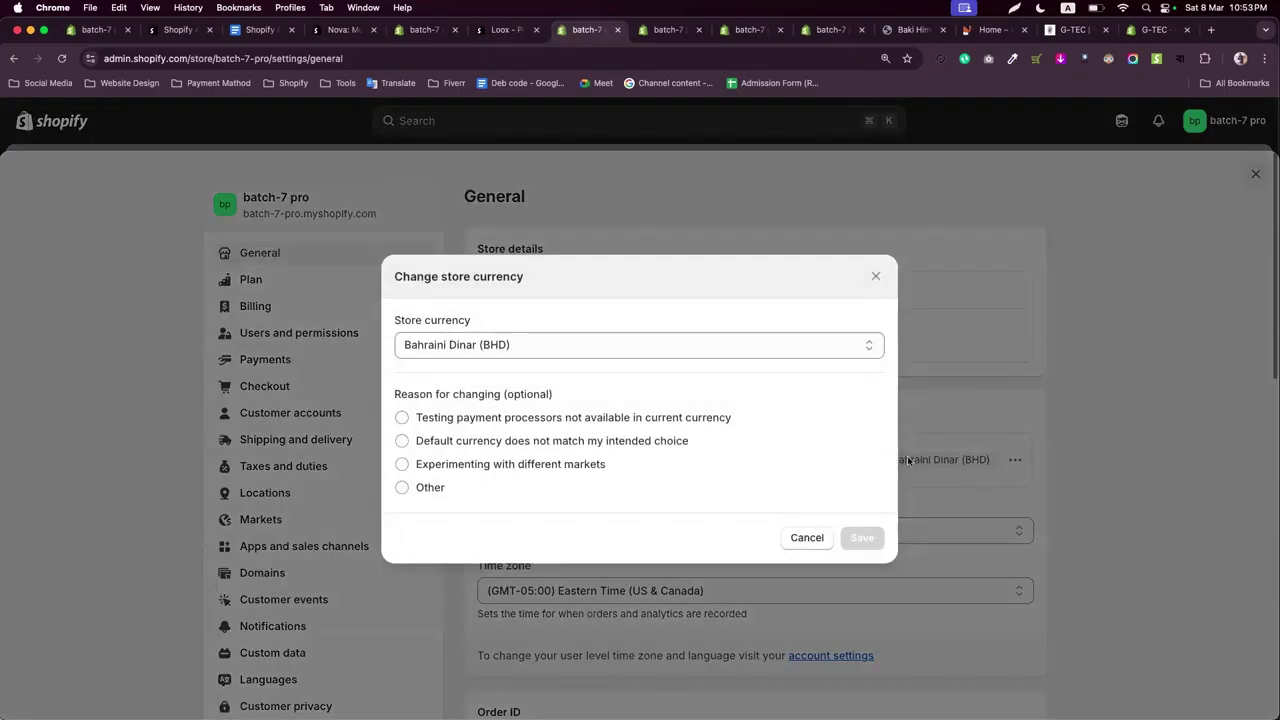
pyautogui.click(829, 542)
pyautogui.click(1017, 462)
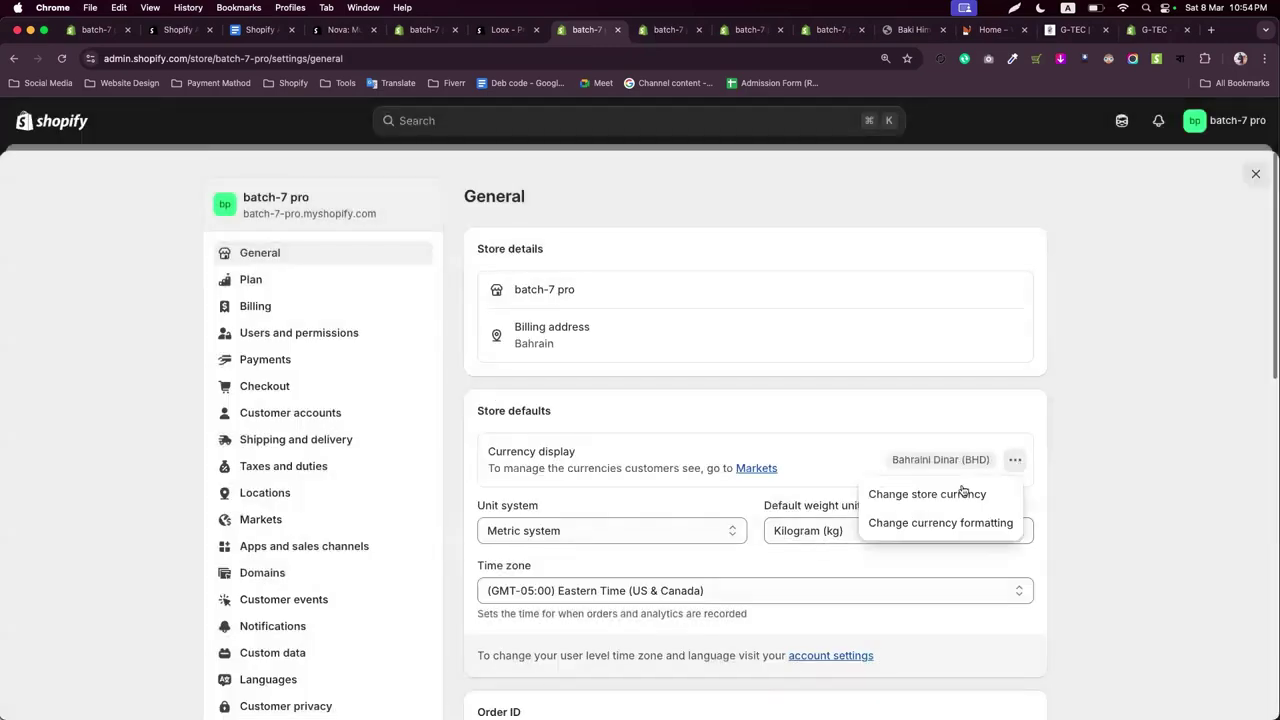
pyautogui.click(948, 522)
pyautogui.click(541, 405)
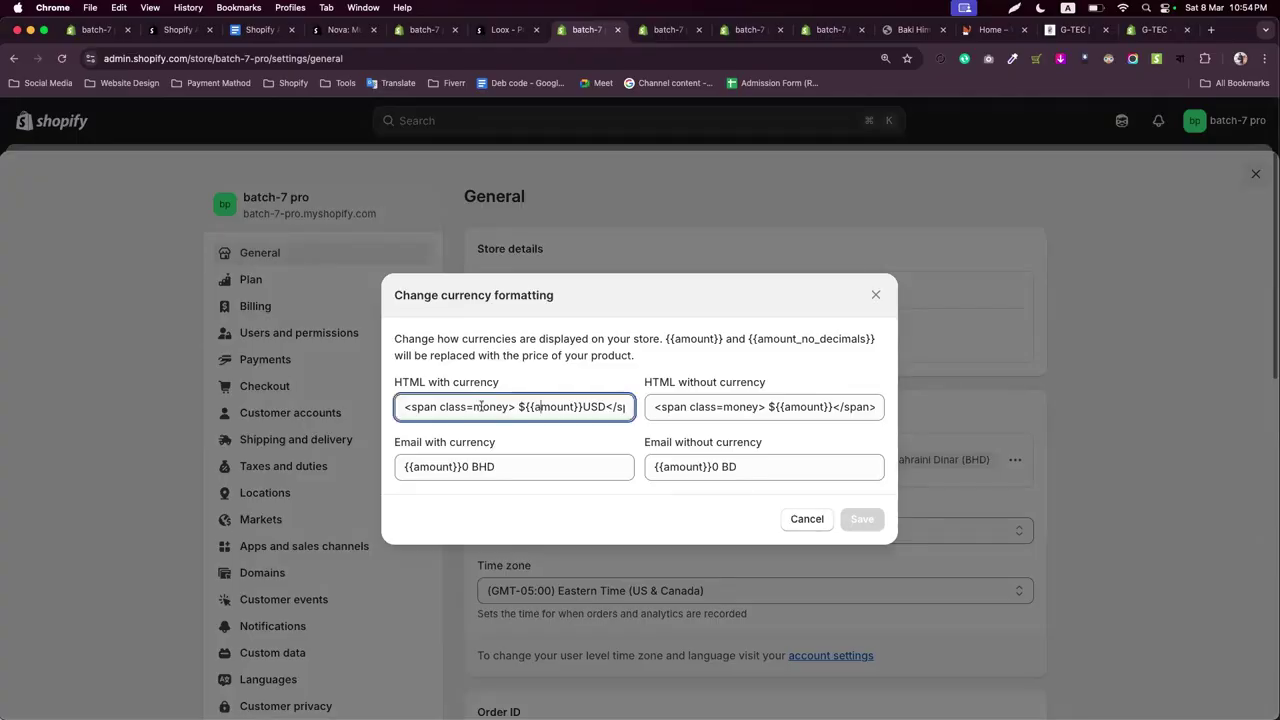
pyautogui.moveTo(441, 407)
pyautogui.mouseDown()
pyautogui.moveTo(611, 425)
pyautogui.moveTo(445, 407)
pyautogui.mouseUp()
pyautogui.click(580, 406)
pyautogui.click(466, 409)
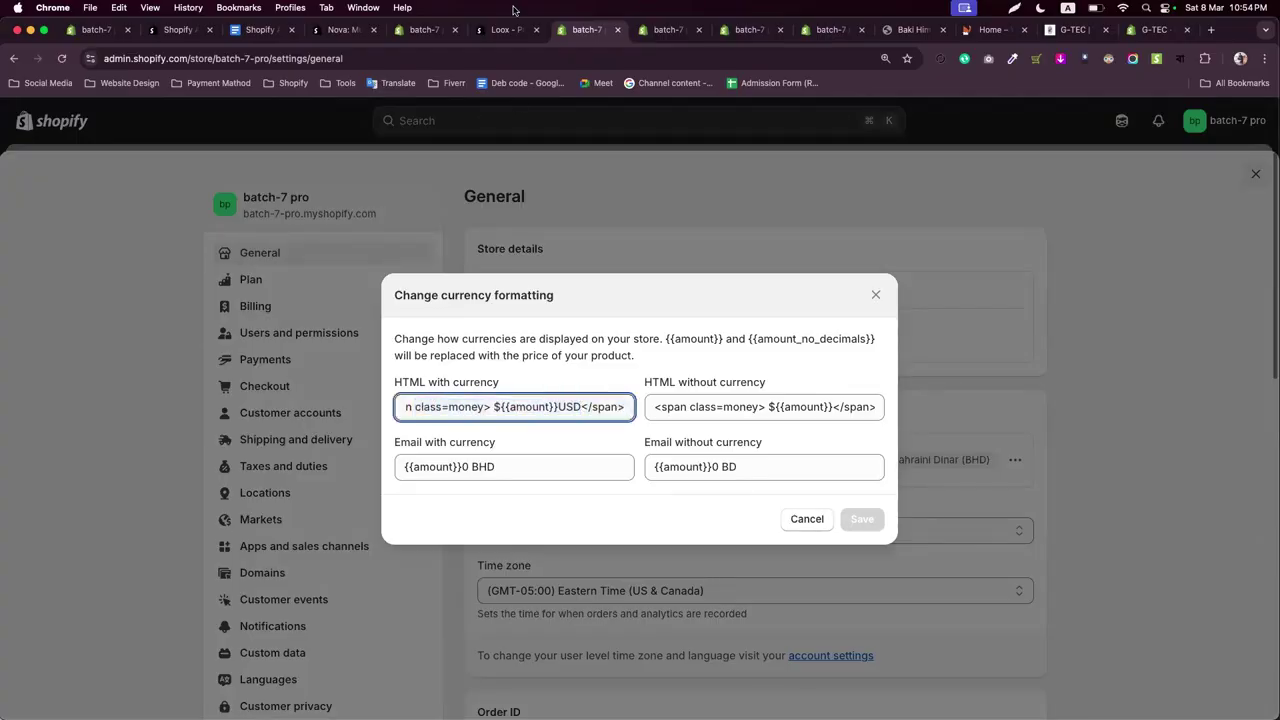
# Copy Nova's snippet and paste BD{{amount}} BHD into the HTML with currency field.
pyautogui.click(426, 30)
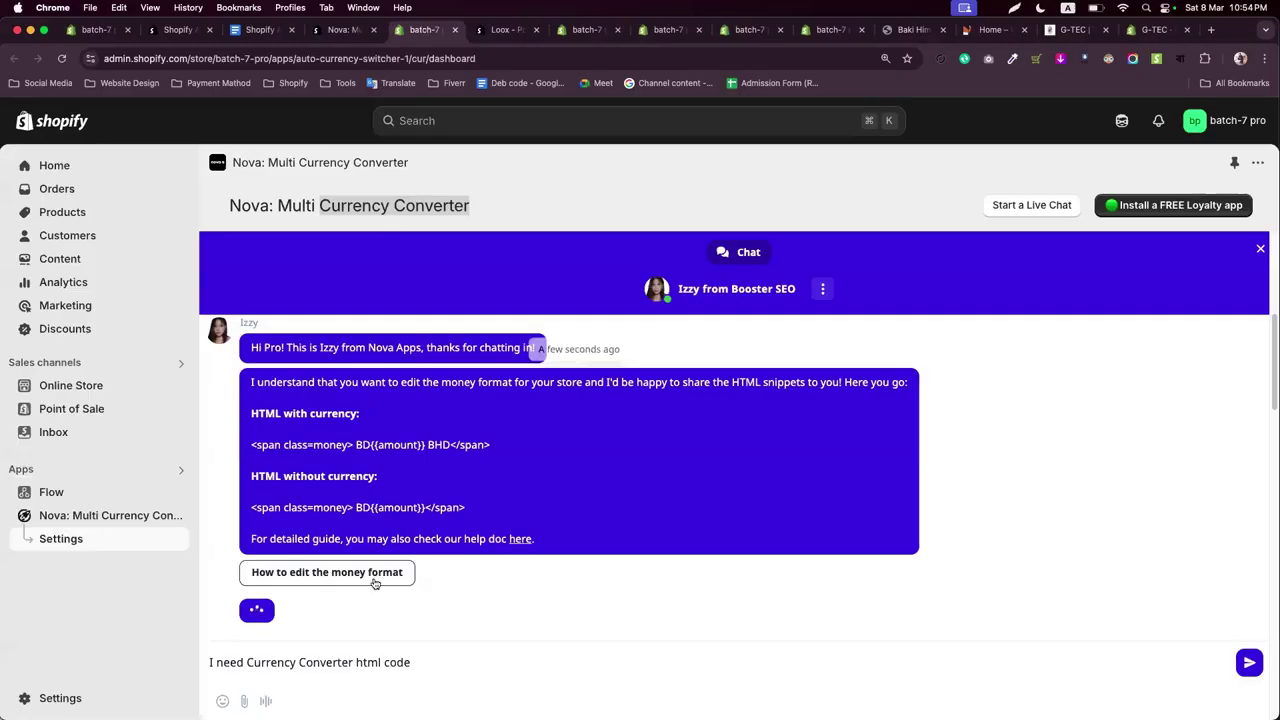
pyautogui.tripleClick(331, 441)
pyautogui.rightClick(333, 442)
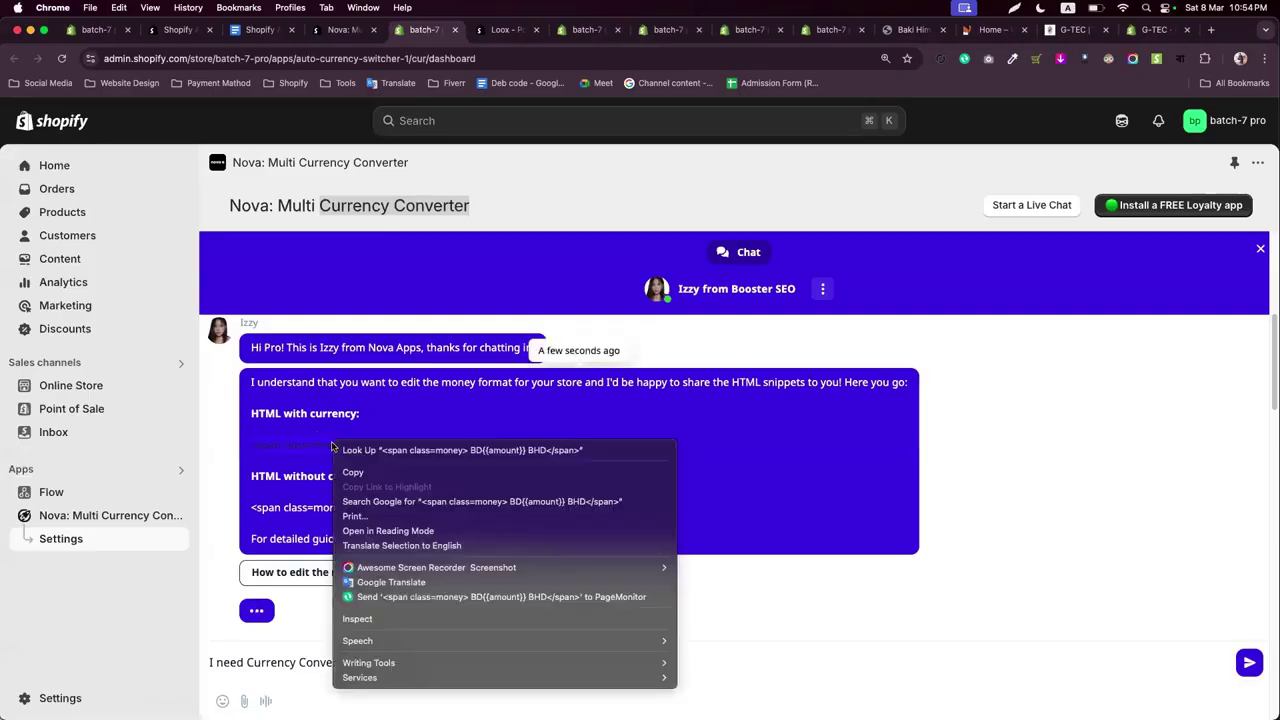
pyautogui.click(352, 473)
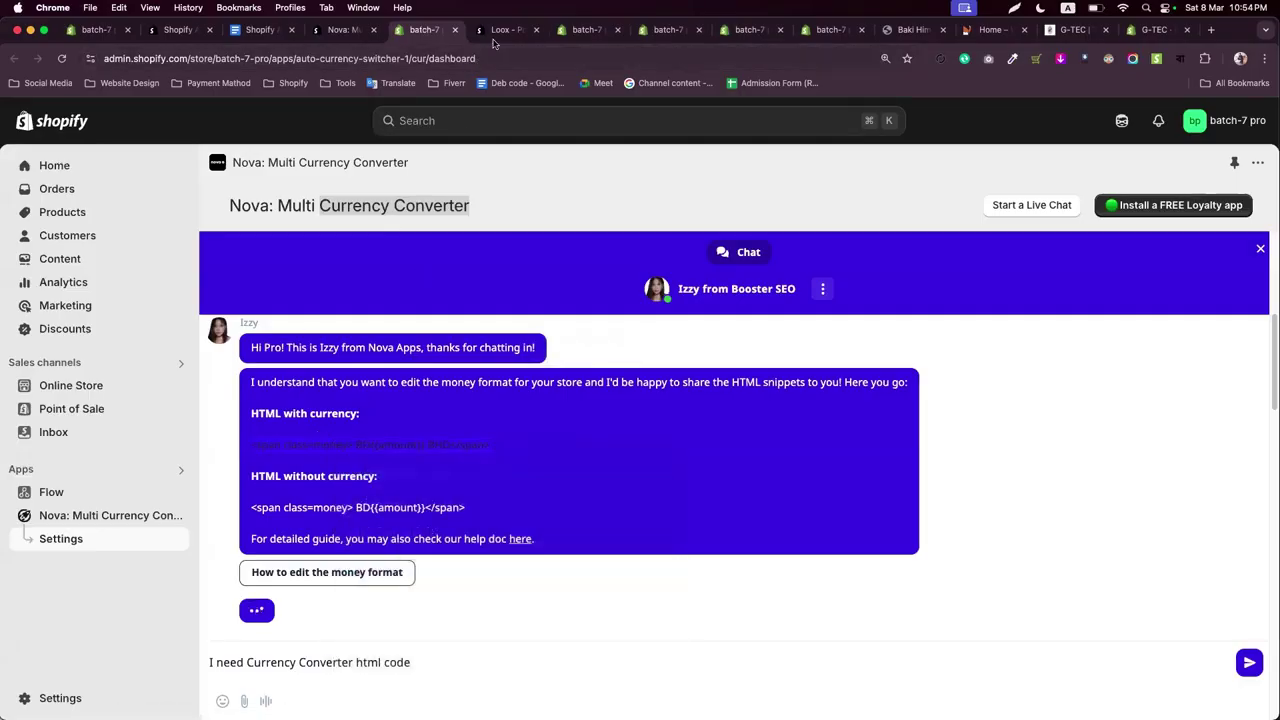
pyautogui.click(494, 36)
pyautogui.click(578, 31)
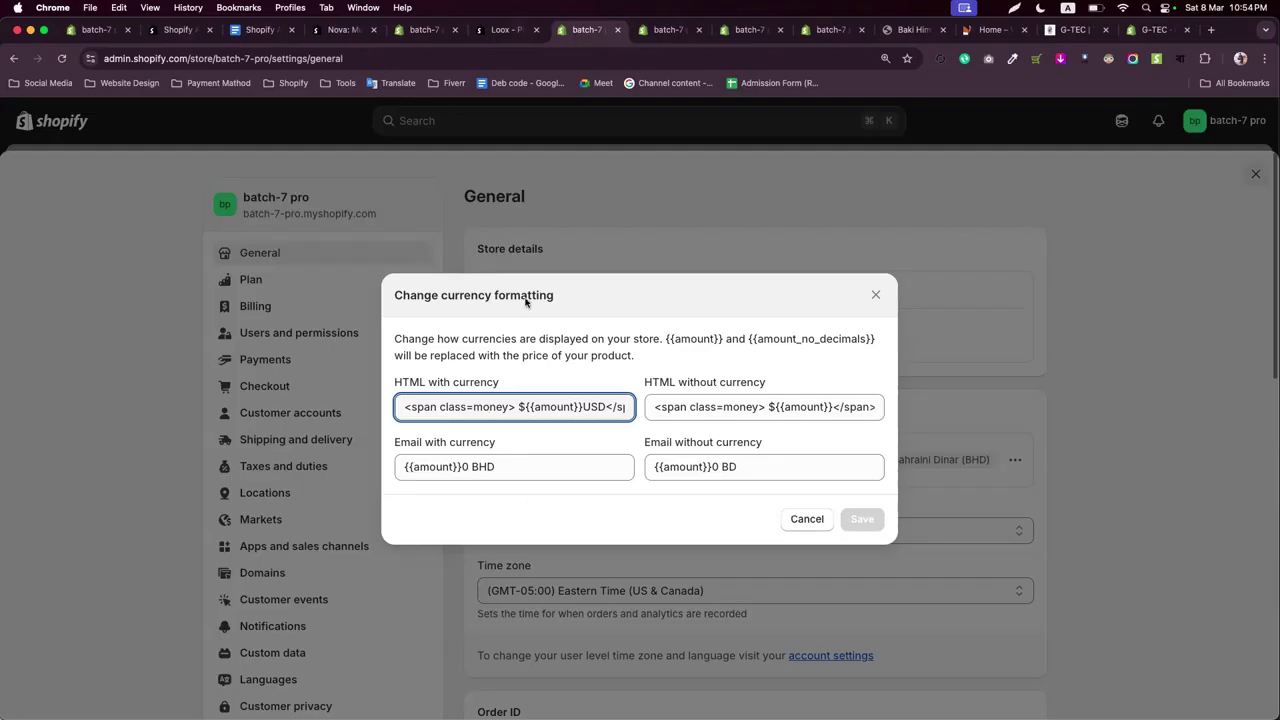
pyautogui.tripleClick(522, 410)
pyautogui.click(522, 410)
pyautogui.tripleClick(522, 410)
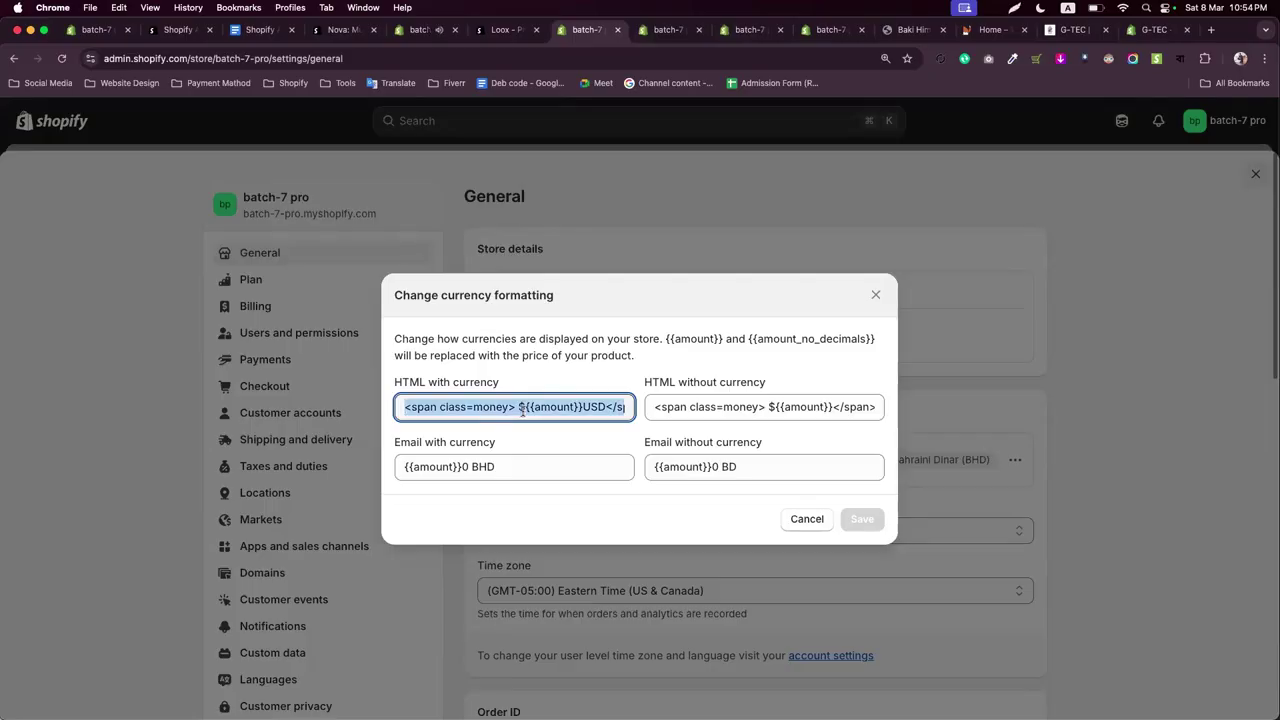
pyautogui.press('super+v')
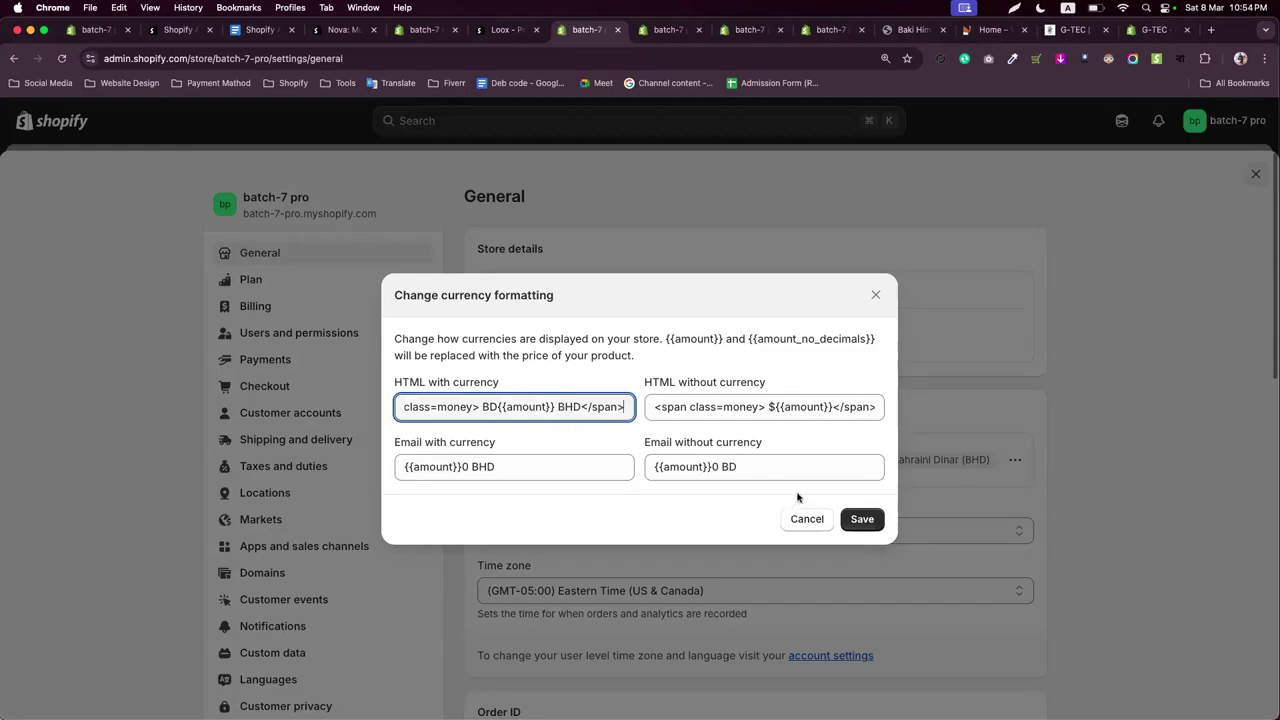
# Paste BD{{amount}} into the HTML without currency field and save the formats.
pyautogui.click(420, 30)
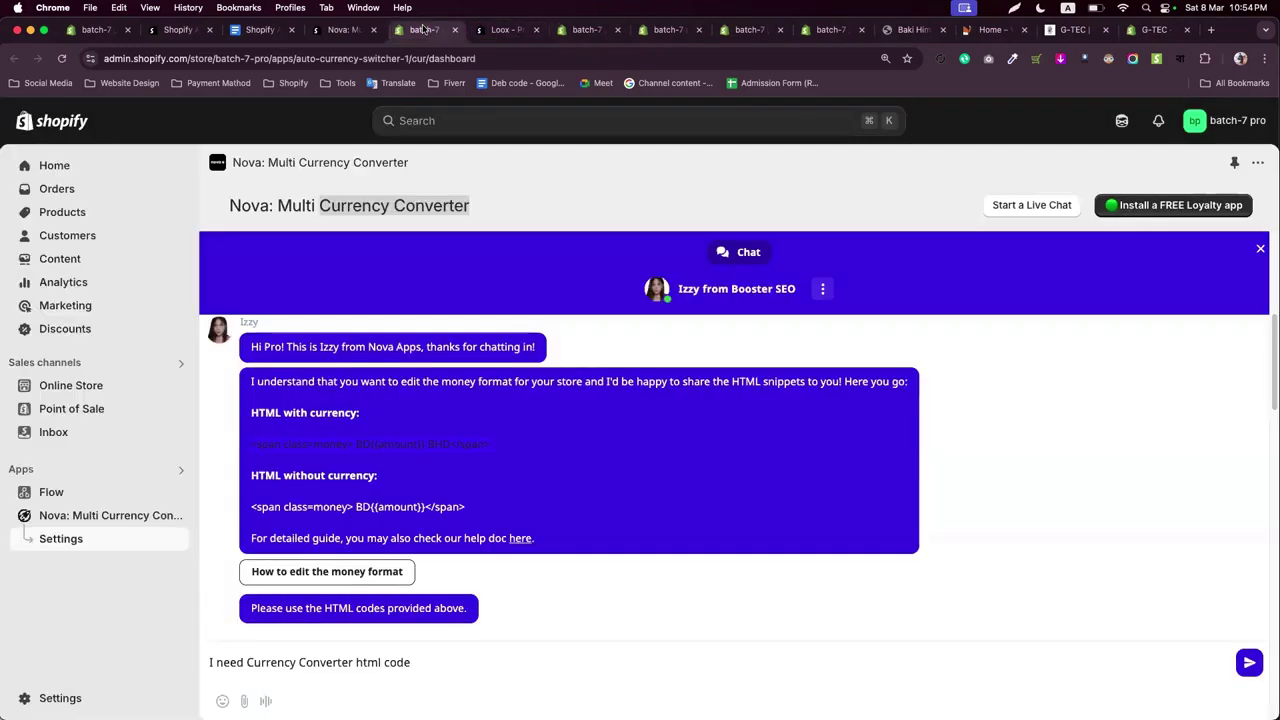
pyautogui.tripleClick(392, 507)
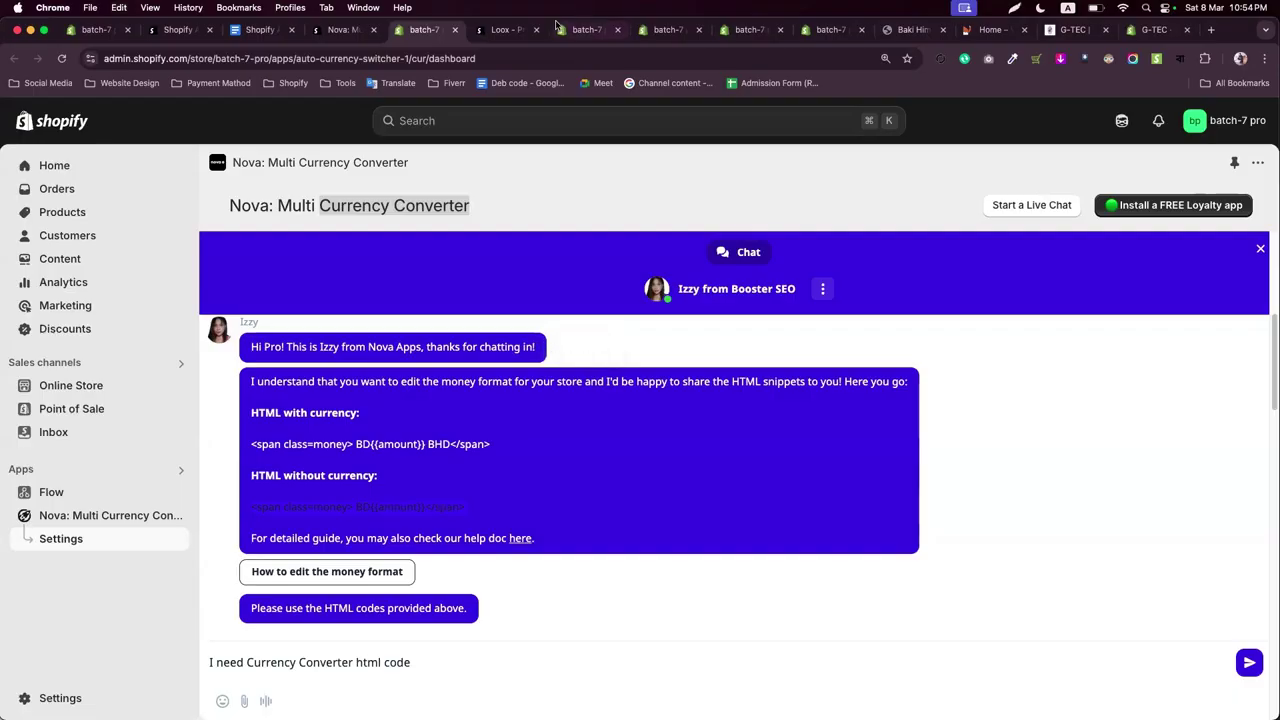
pyautogui.click(585, 30)
pyautogui.doubleClick(720, 406)
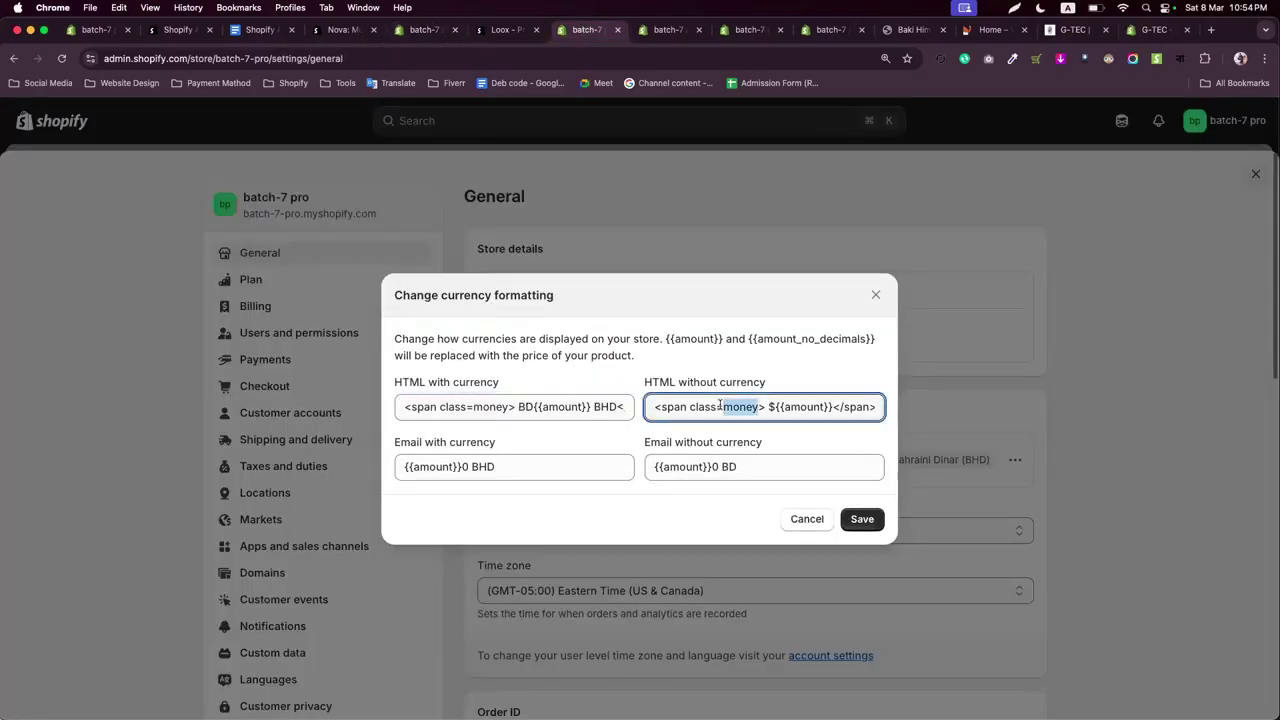
pyautogui.press('super+a')
pyautogui.press('super+v')
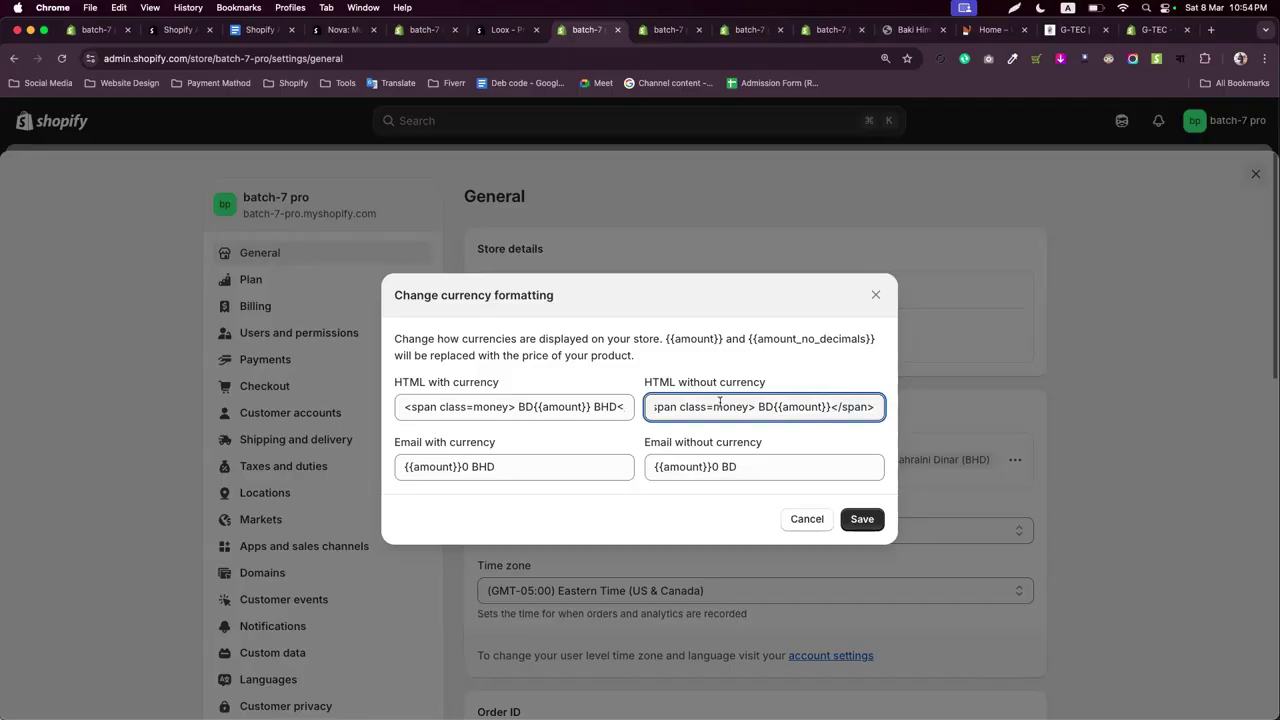
pyautogui.moveTo(390, 388); pyautogui.dragTo(500, 390)
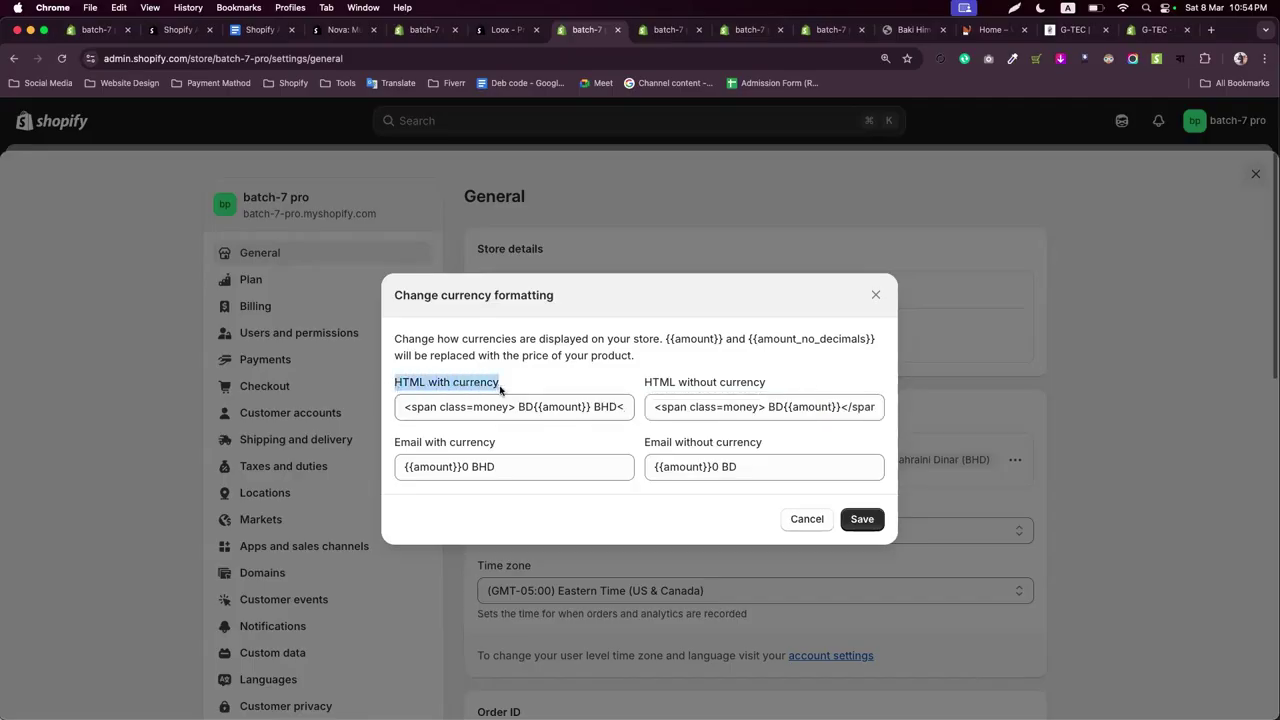
pyautogui.click(862, 519)
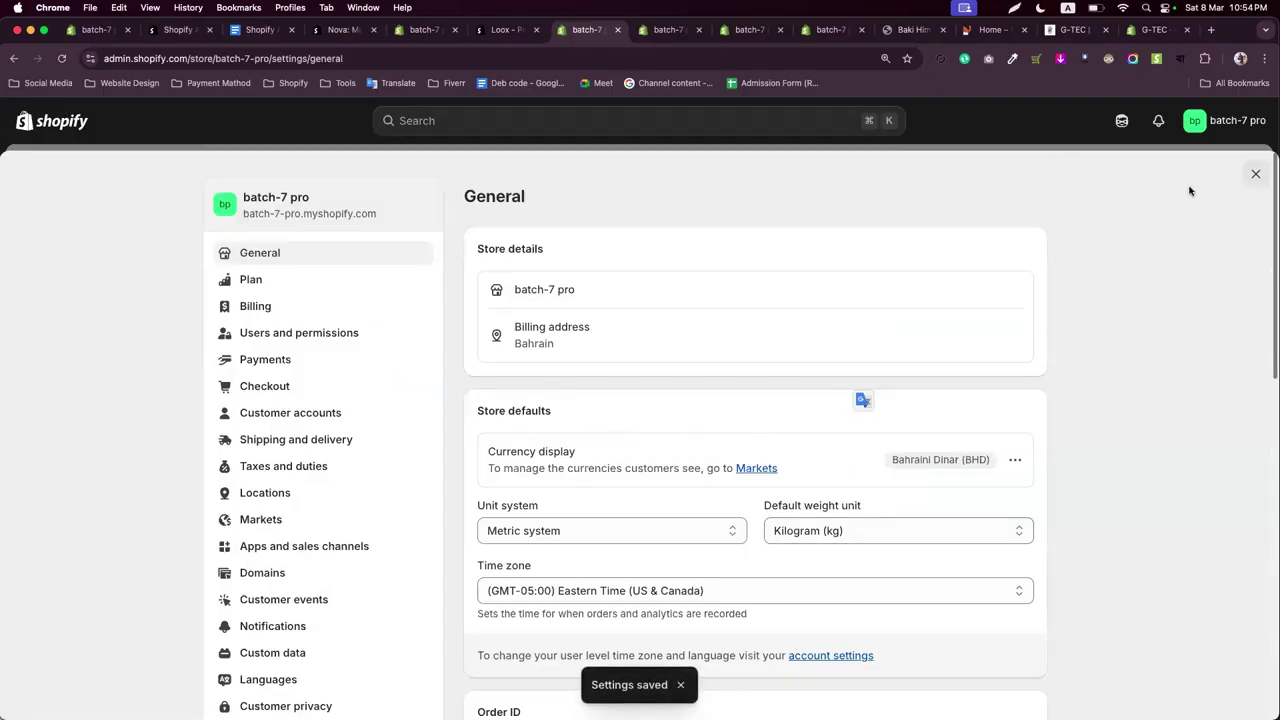
# Preview the online store, then open the current G-TEC theme in the theme editor.
pyautogui.click(405, 22)
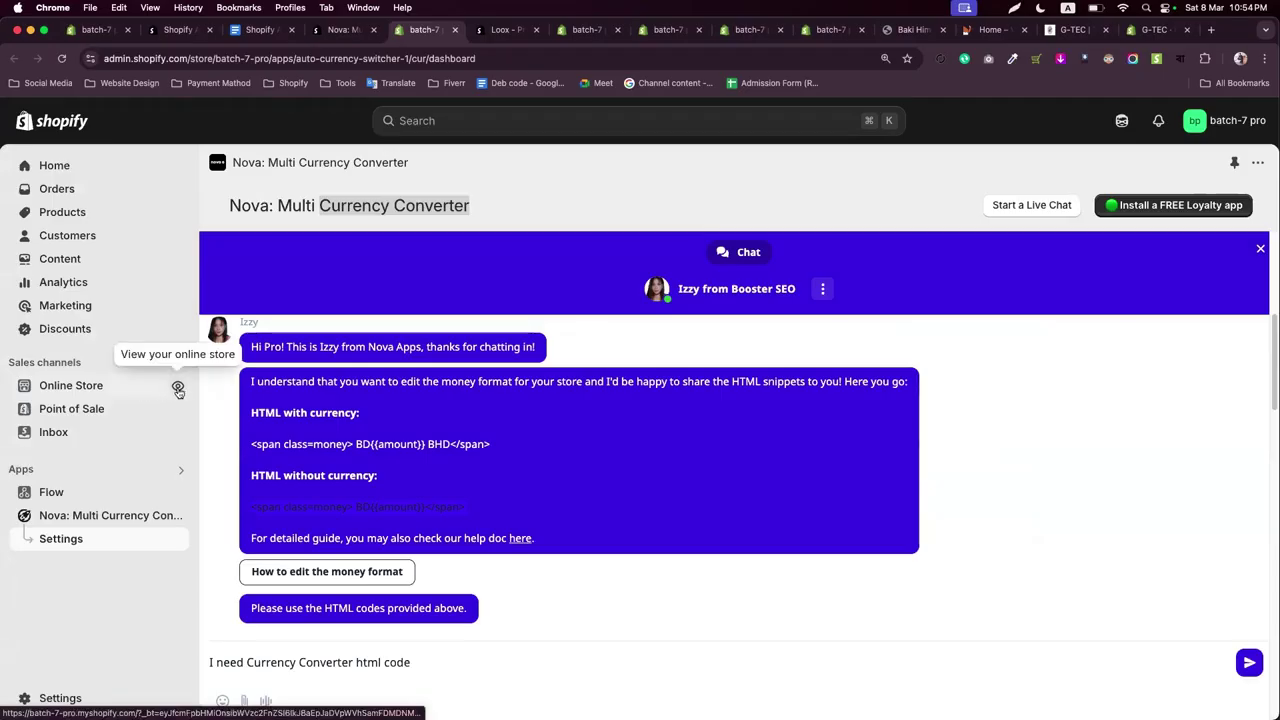
pyautogui.click(181, 386)
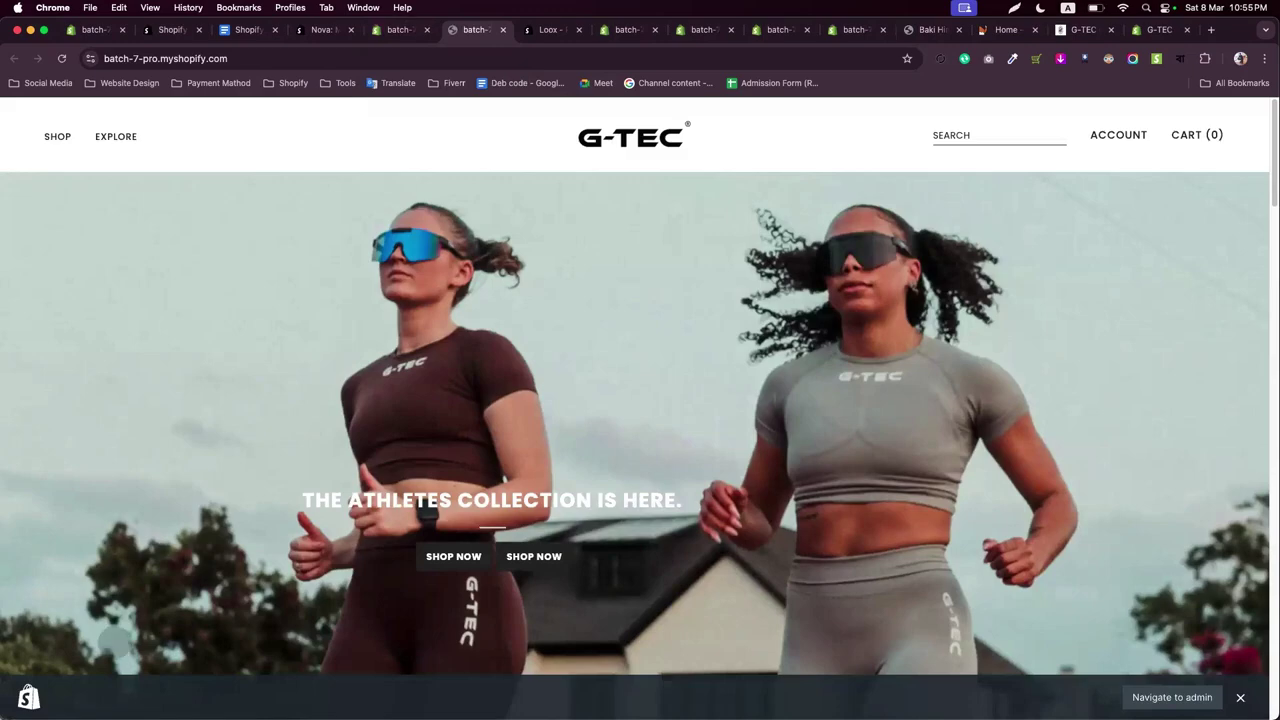
pyautogui.click(1240, 697)
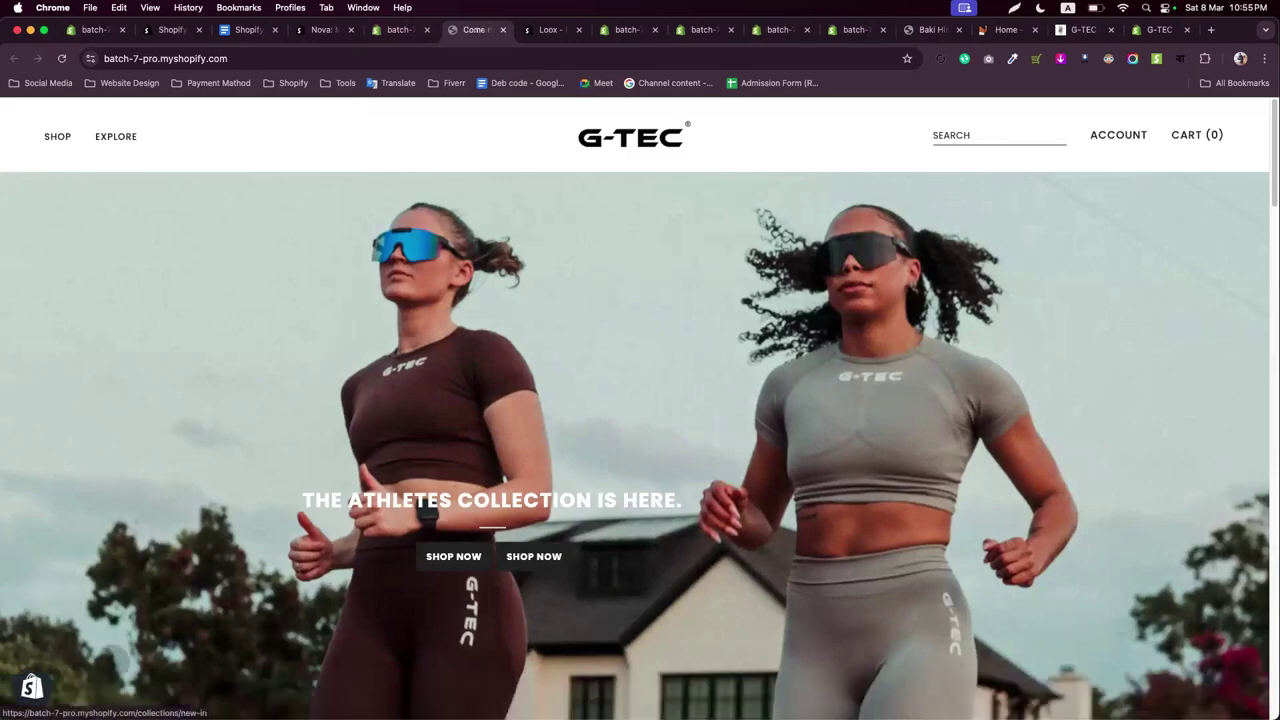
pyautogui.click(398, 29)
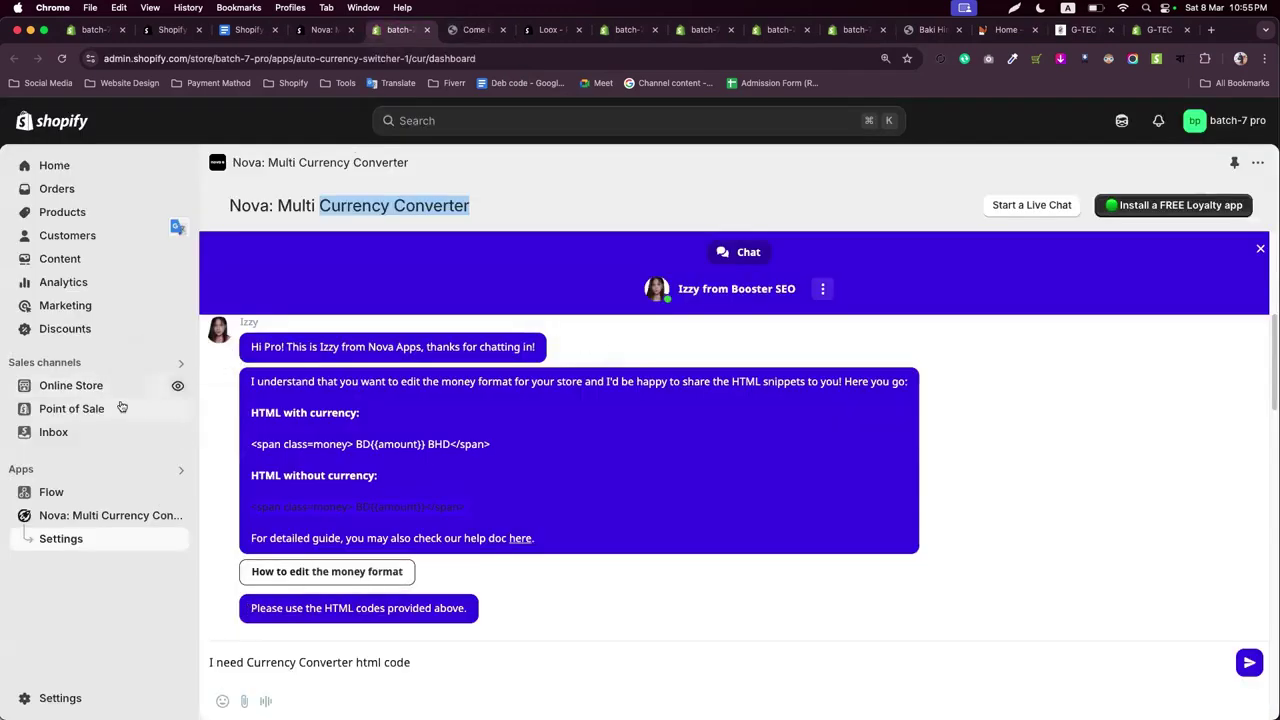
pyautogui.click(133, 394)
pyautogui.click(93, 29)
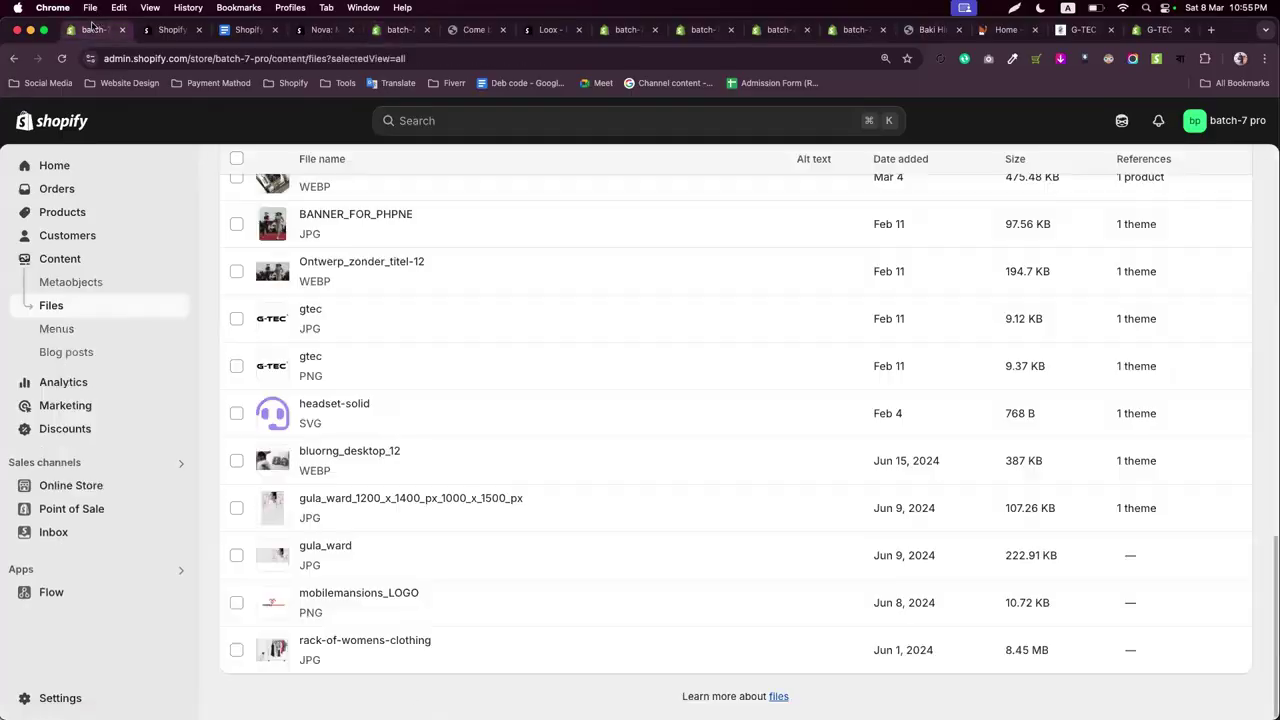
pyautogui.click(390, 30)
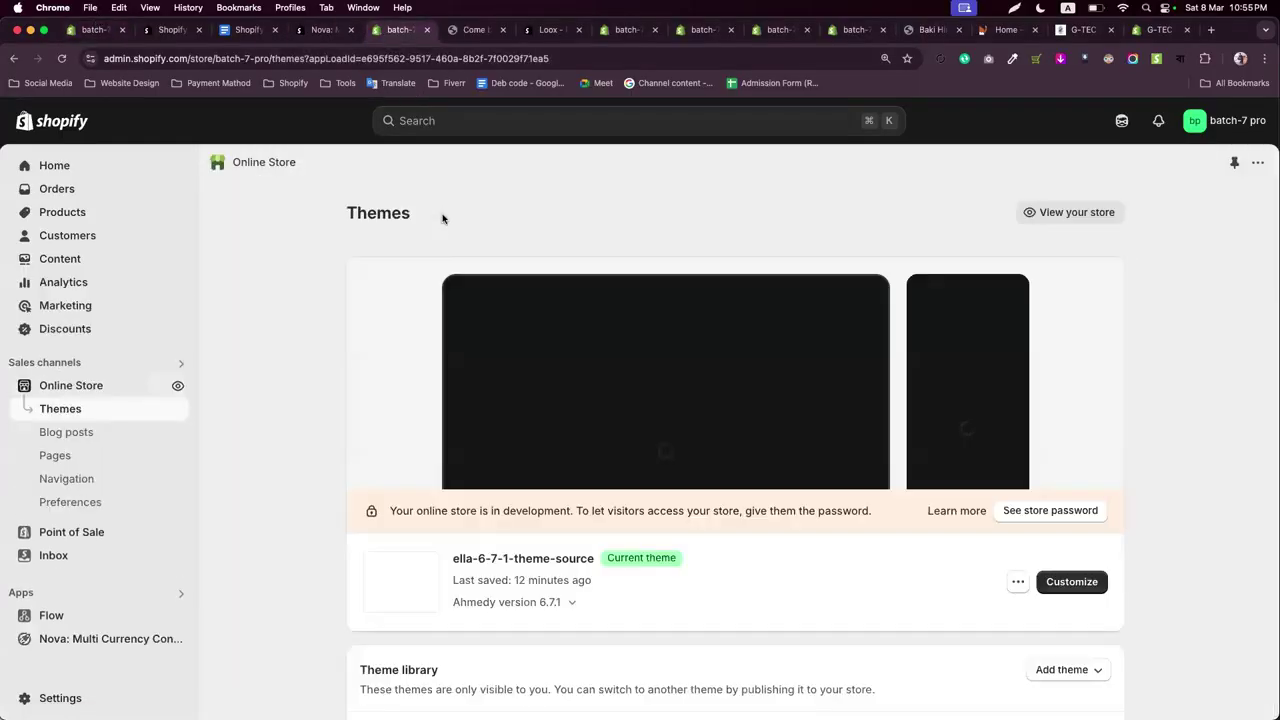
pyautogui.click(1071, 581)
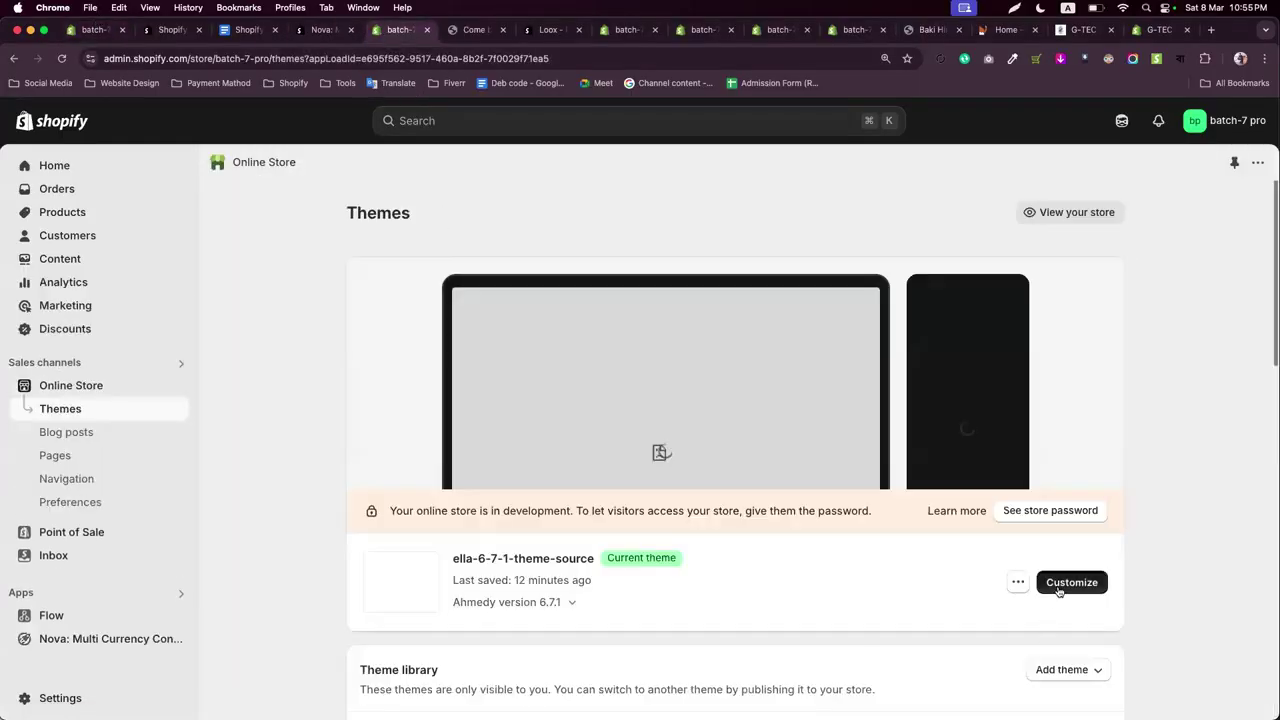
# Enable the Nova Currency Converter app embed, check the storefront switcher, and save the theme.
pyautogui.click(20, 240)
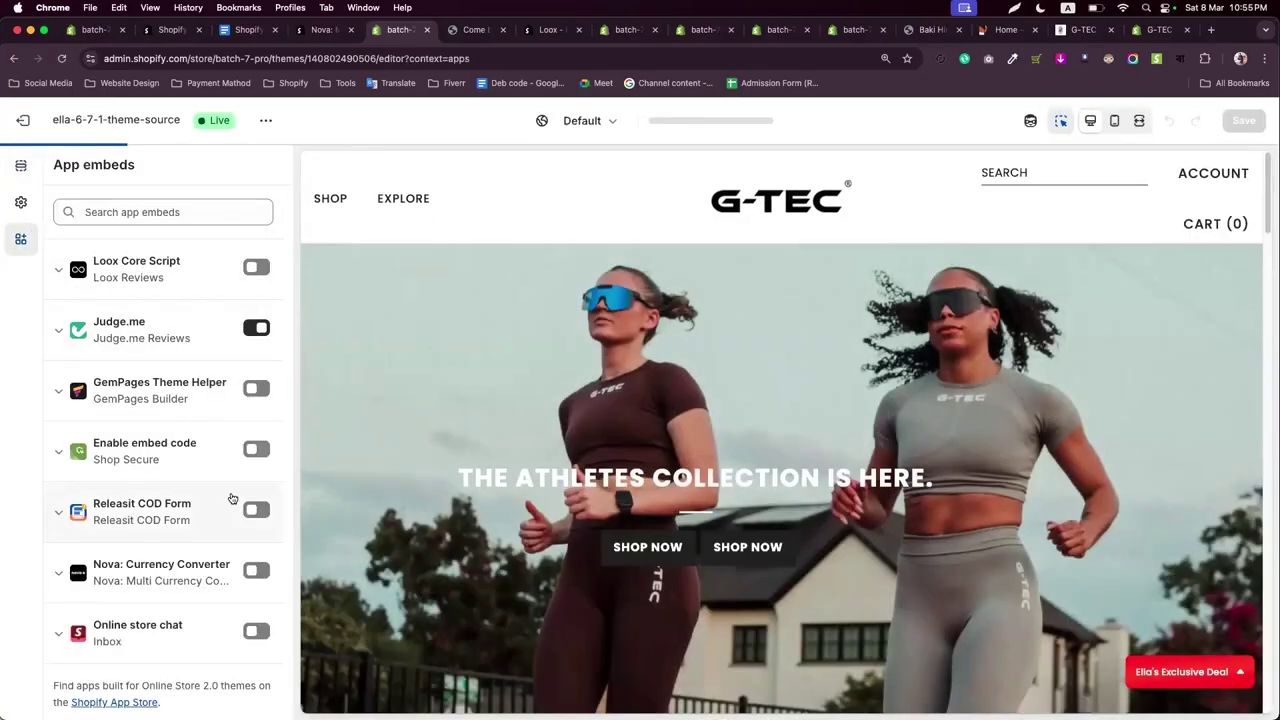
pyautogui.click(256, 572)
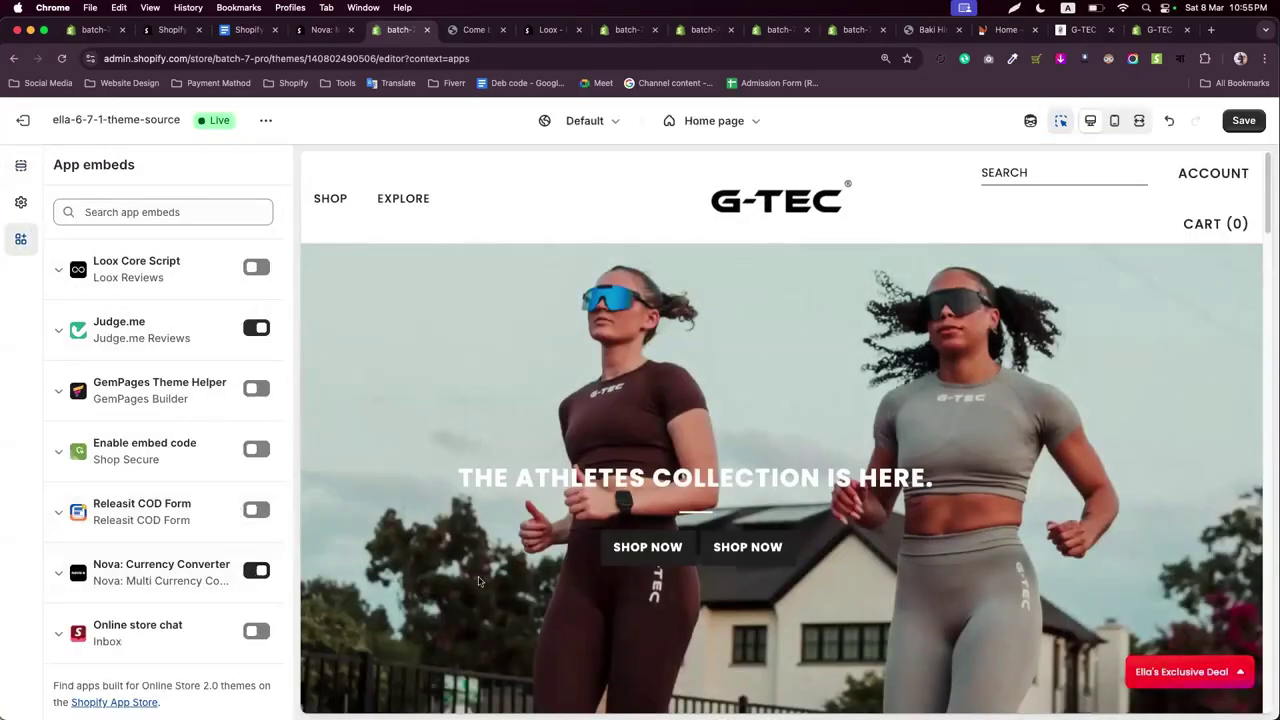
pyautogui.click(1236, 123)
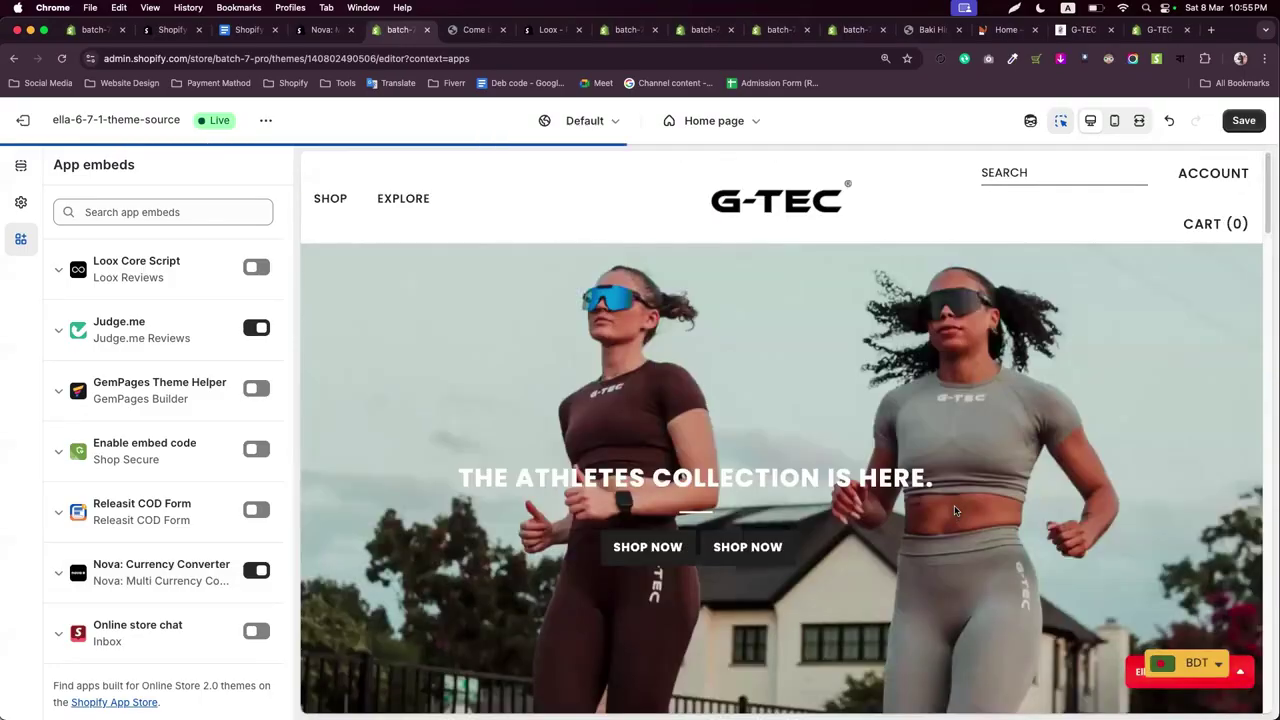
pyautogui.scroll(-5, 769, 534)
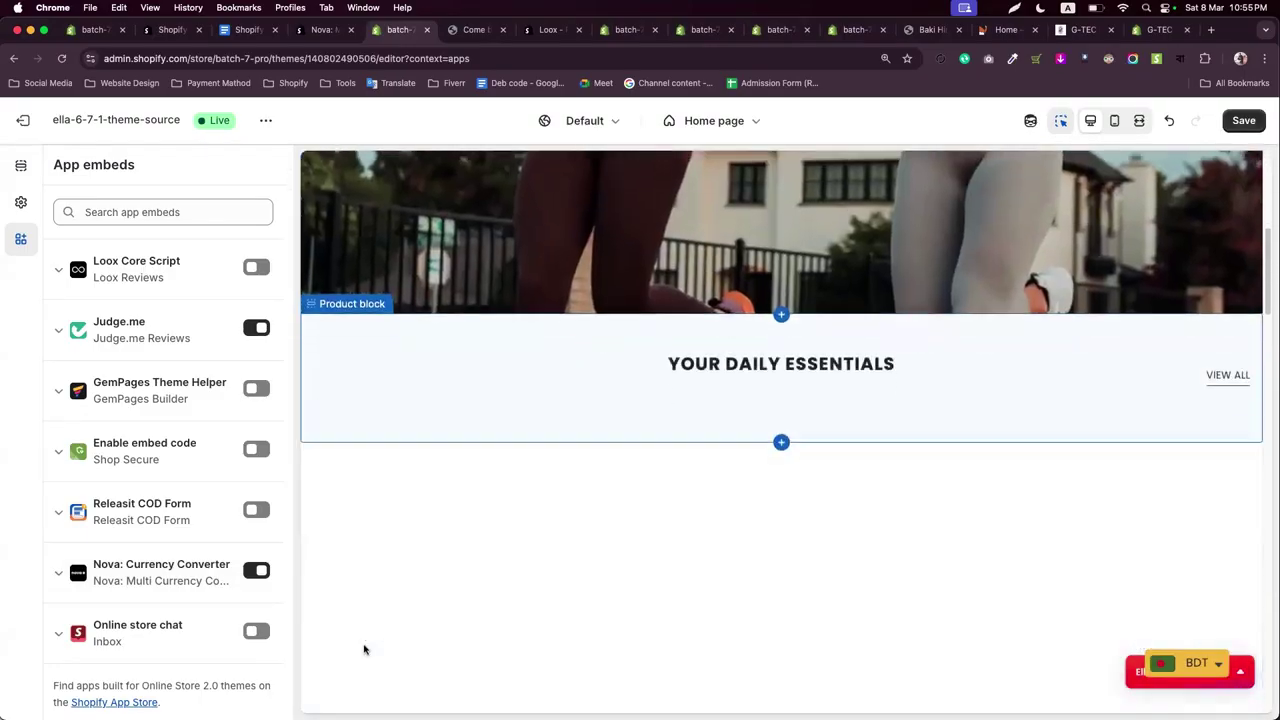
pyautogui.click(1195, 665)
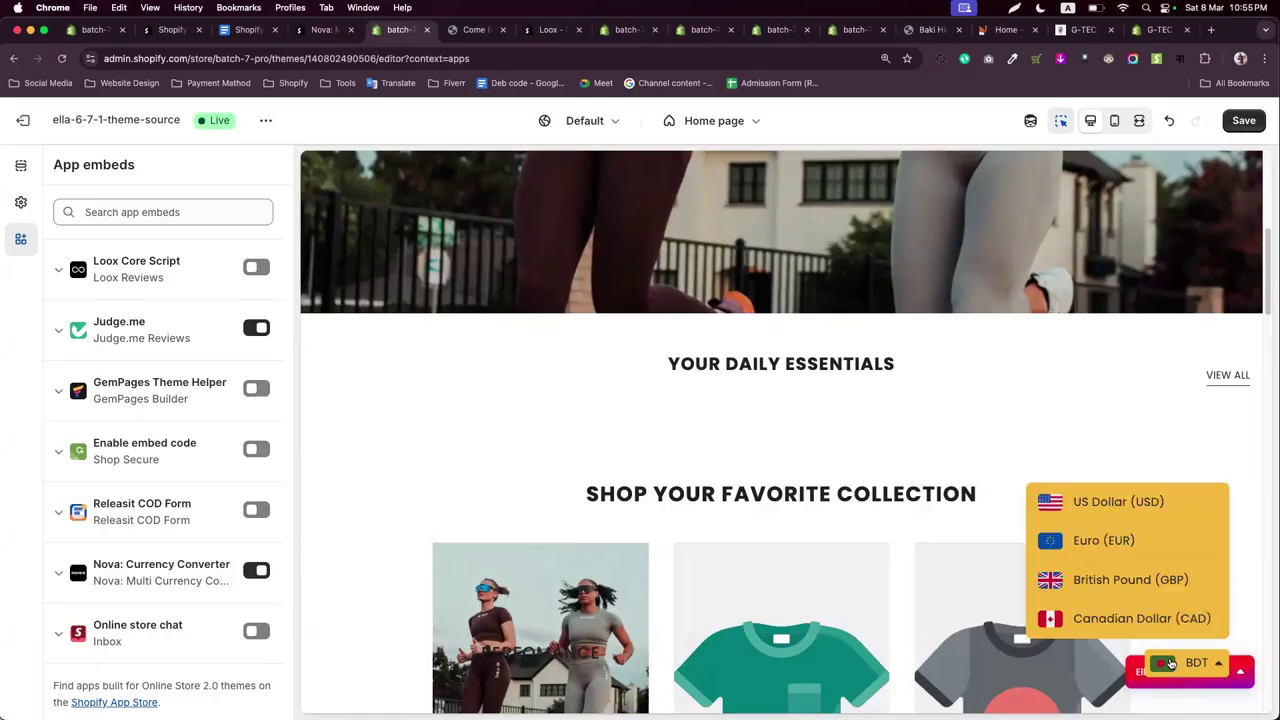
pyautogui.scroll(-2, 1140, 580)
pyautogui.scroll(10, 1140, 580)
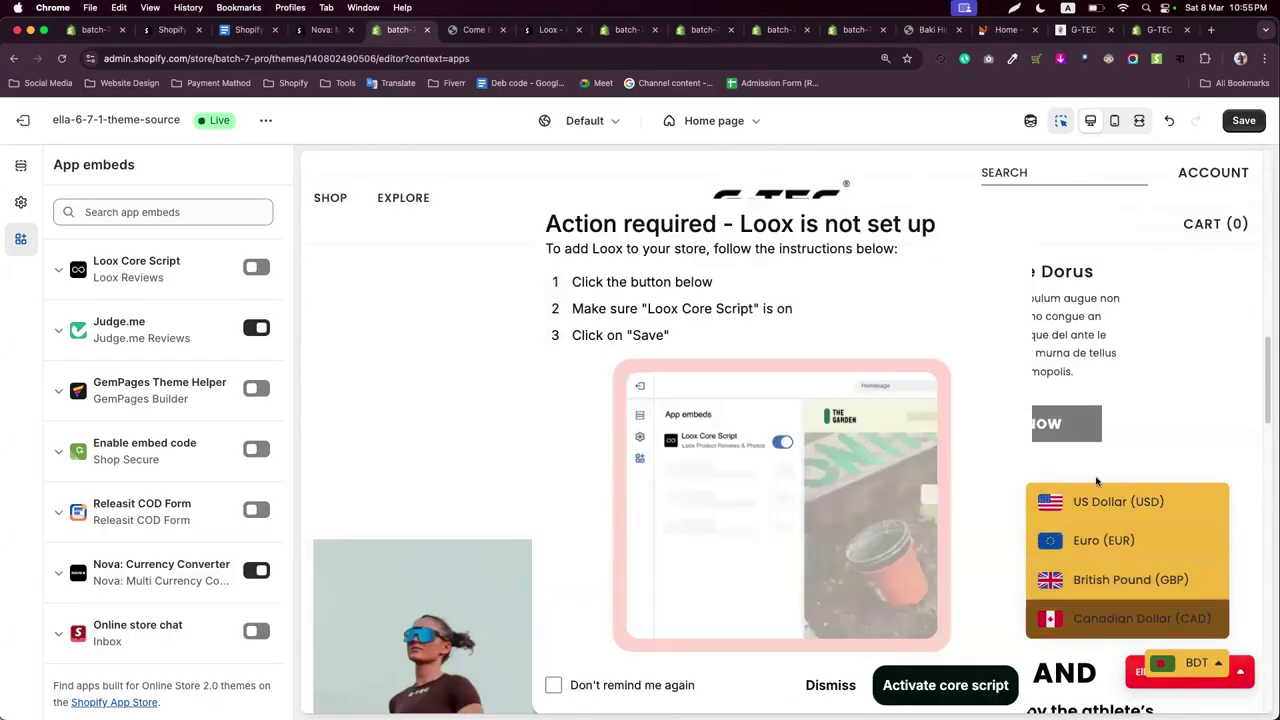
pyautogui.click(1242, 121)
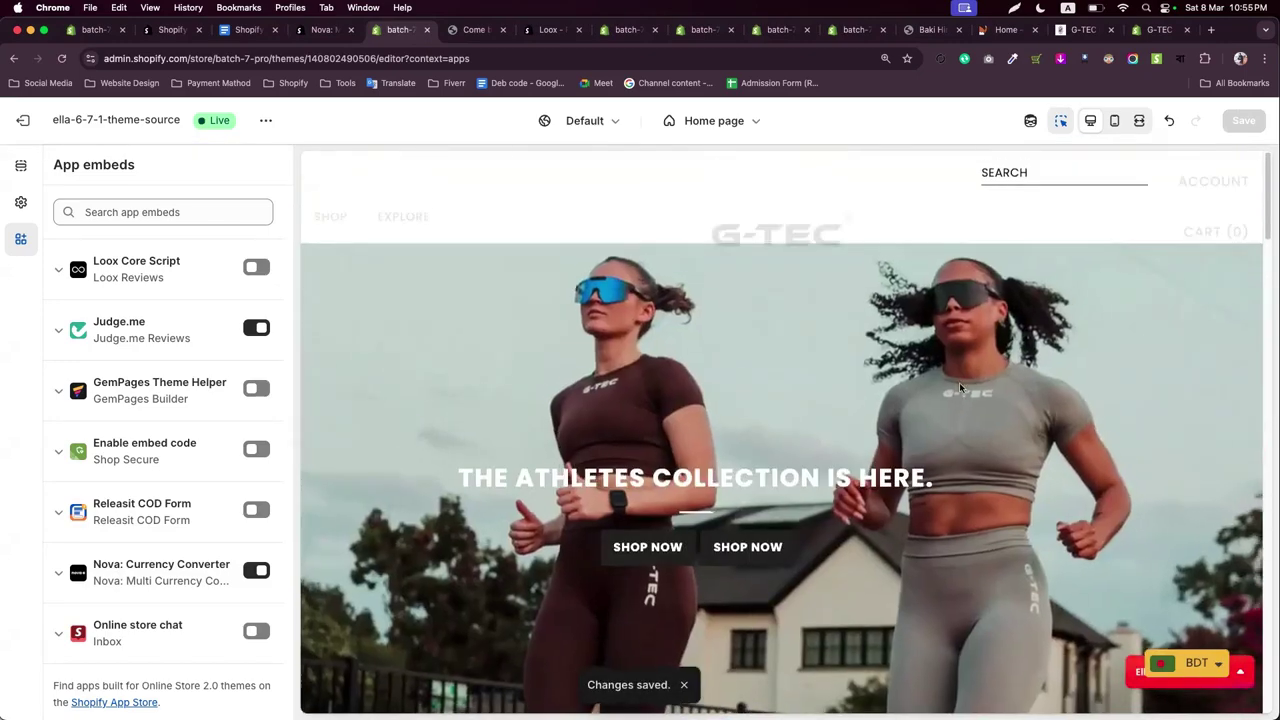
# Close the leftover Nova, Loox, theme editor and store tabs.
pyautogui.click(325, 34)
pyautogui.click(240, 32)
pyautogui.click(350, 29)
pyautogui.click(344, 31)
pyautogui.click(350, 30)
pyautogui.click(350, 30)
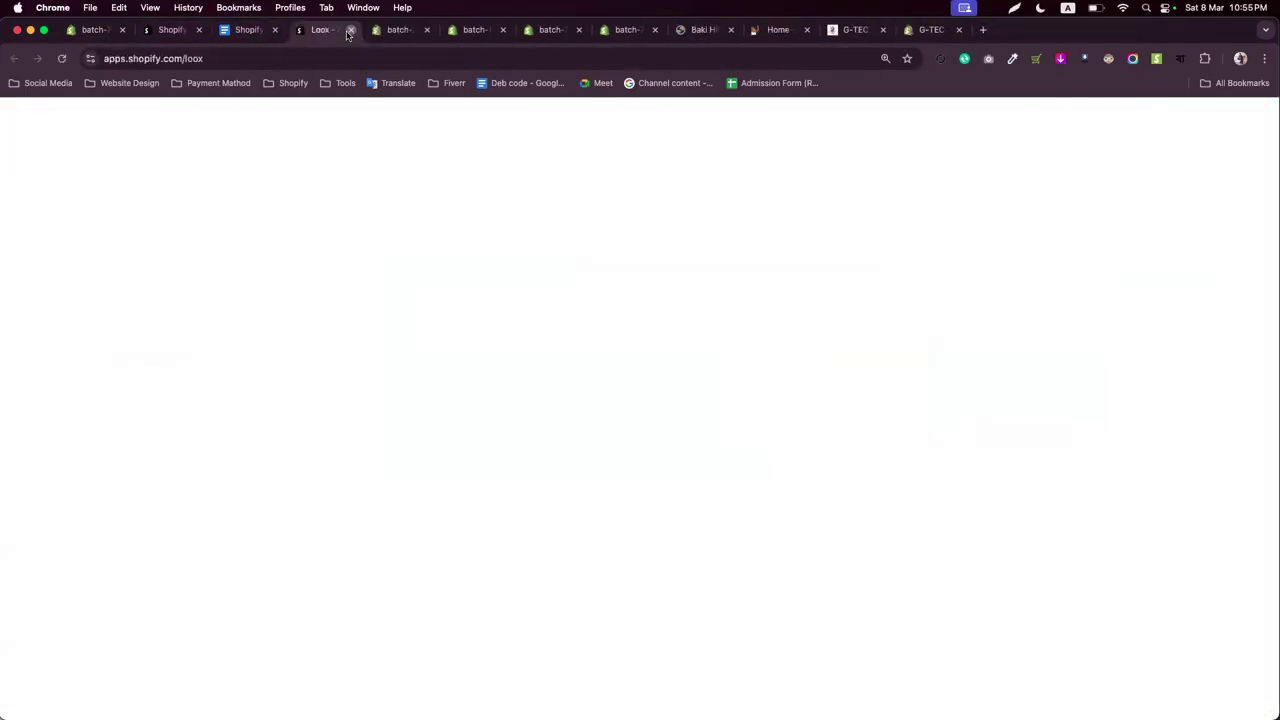
pyautogui.click(350, 30)
pyautogui.click(350, 30)
pyautogui.click(350, 30)
pyautogui.click(350, 30)
pyautogui.click(350, 30)
pyautogui.click(350, 30)
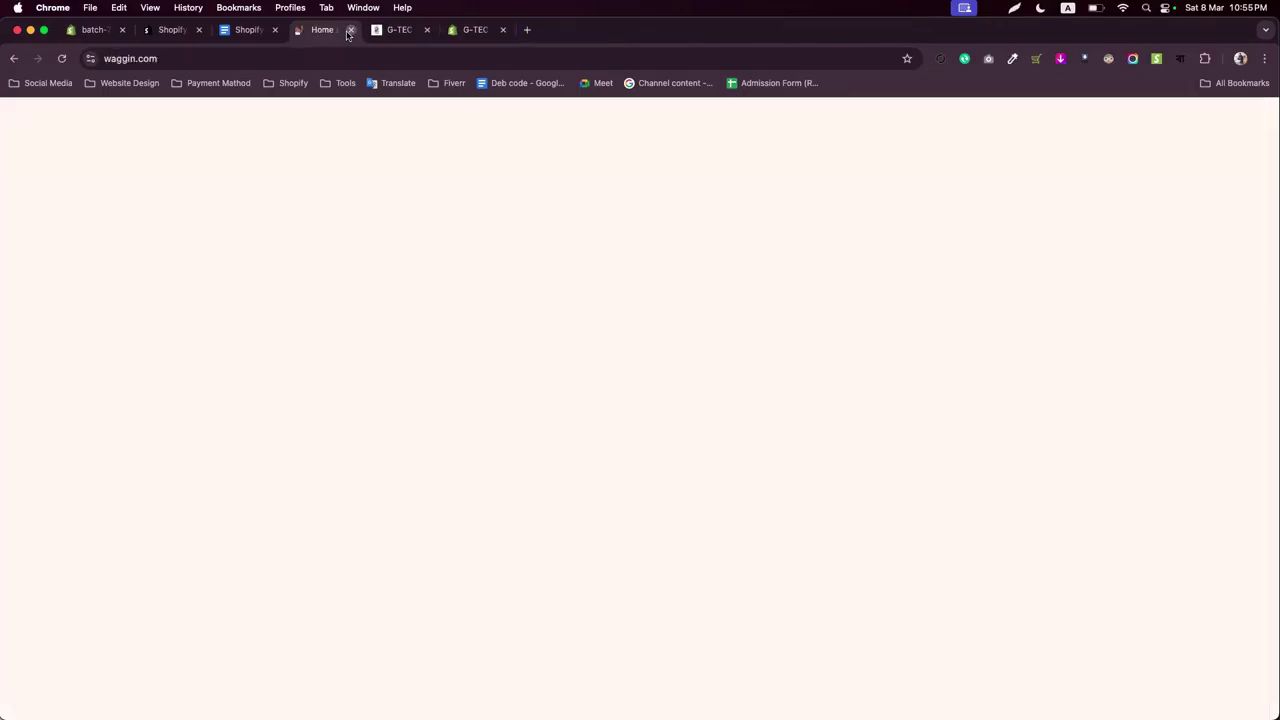
pyautogui.click(350, 30)
pyautogui.click(350, 30)
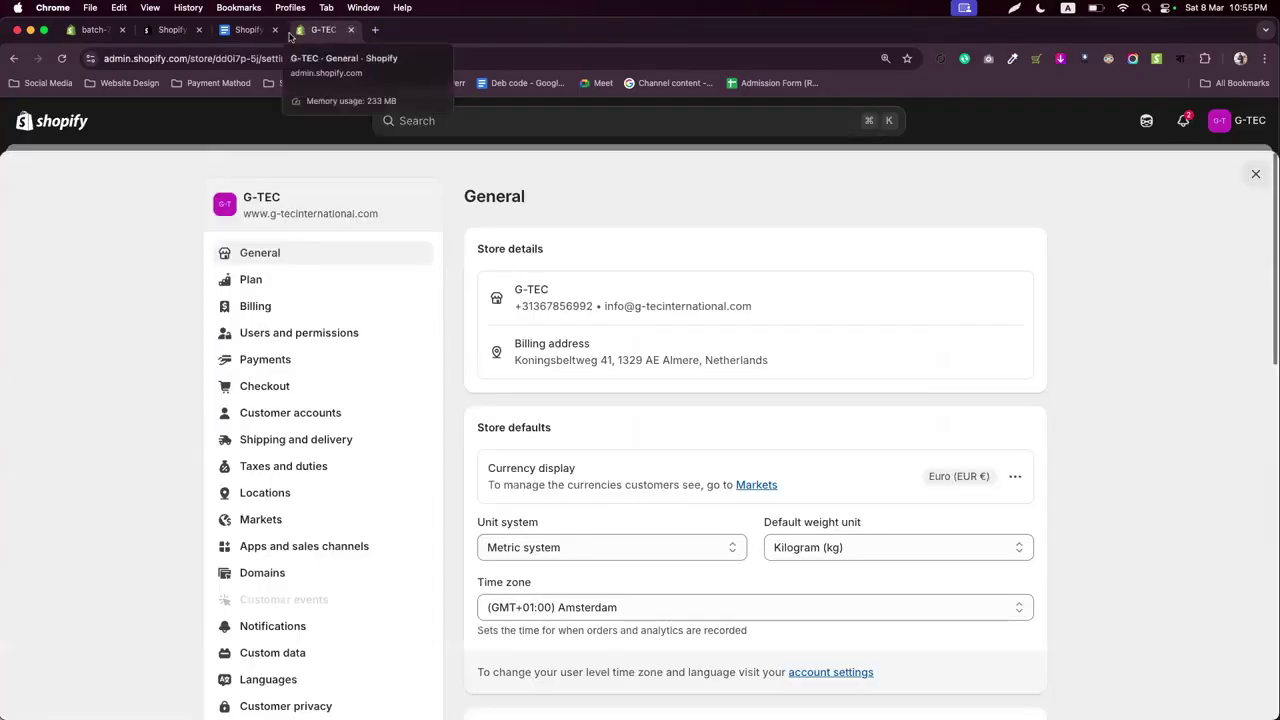
pyautogui.click(246, 30)
# Review the Language Translate apps like Translate & Adapt, then select the Weglot title.
pyautogui.scroll(-5, 508, 462)
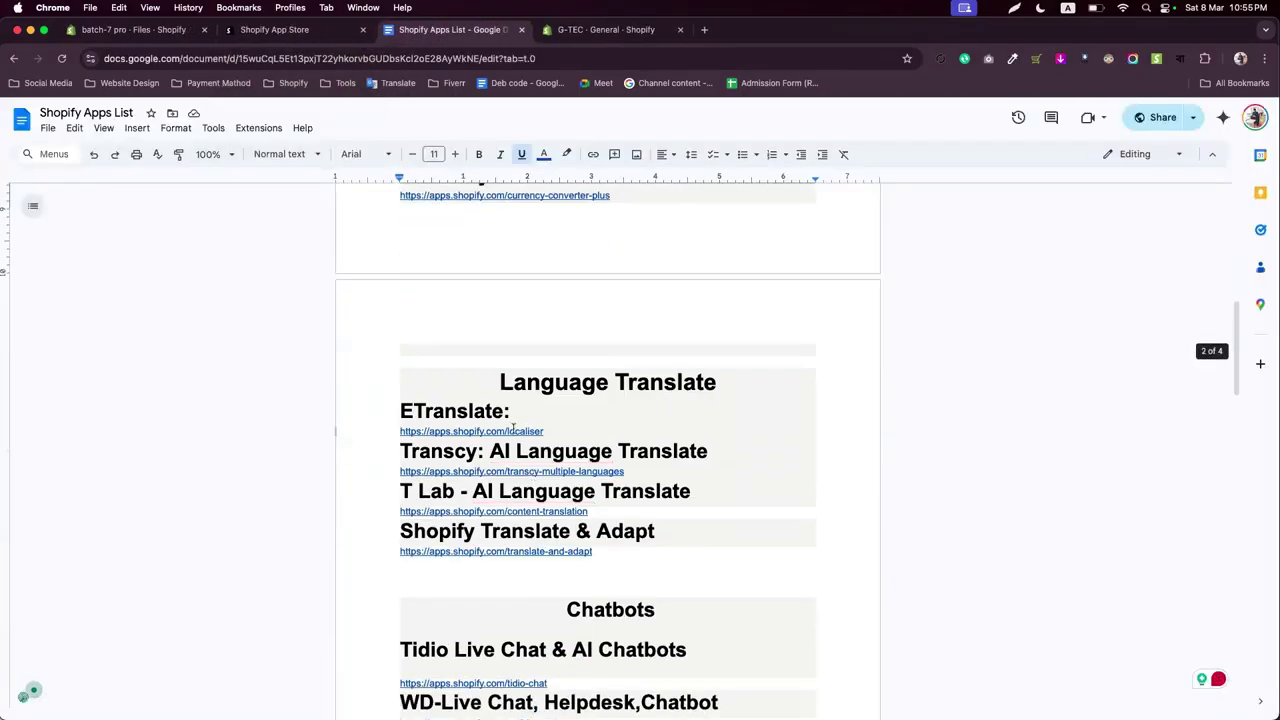
pyautogui.moveTo(519, 406)
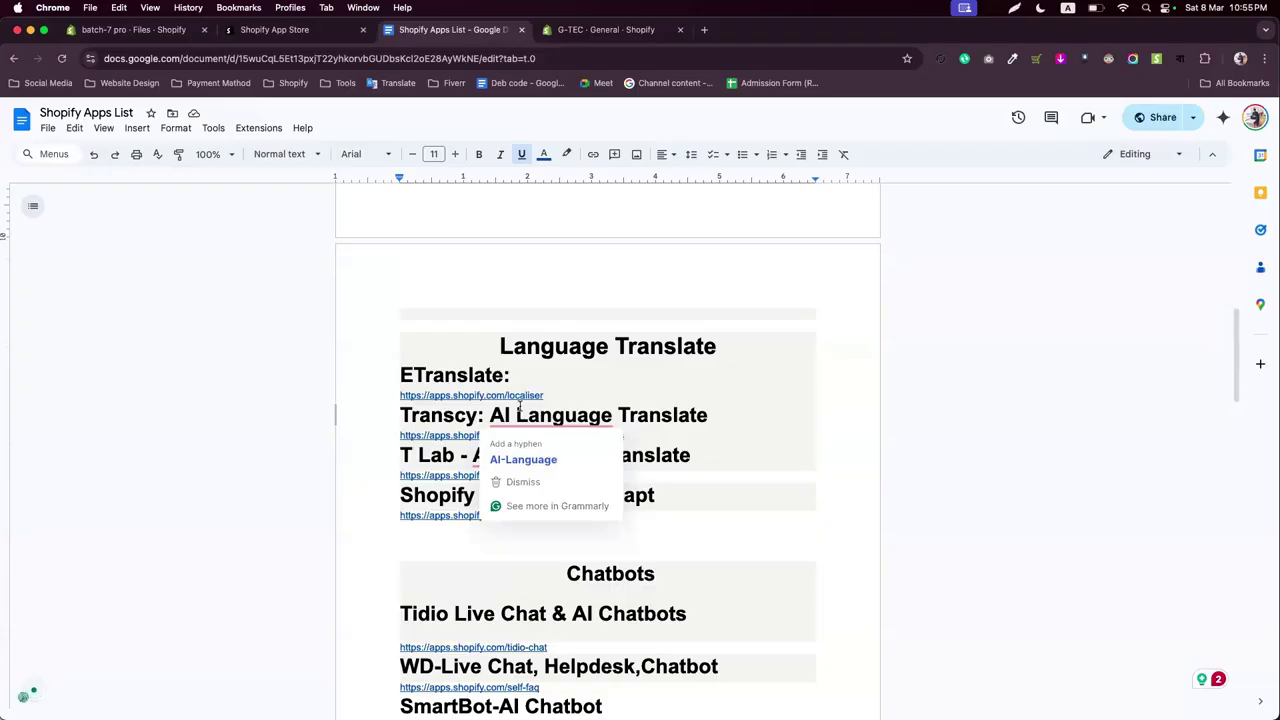
pyautogui.click(393, 335)
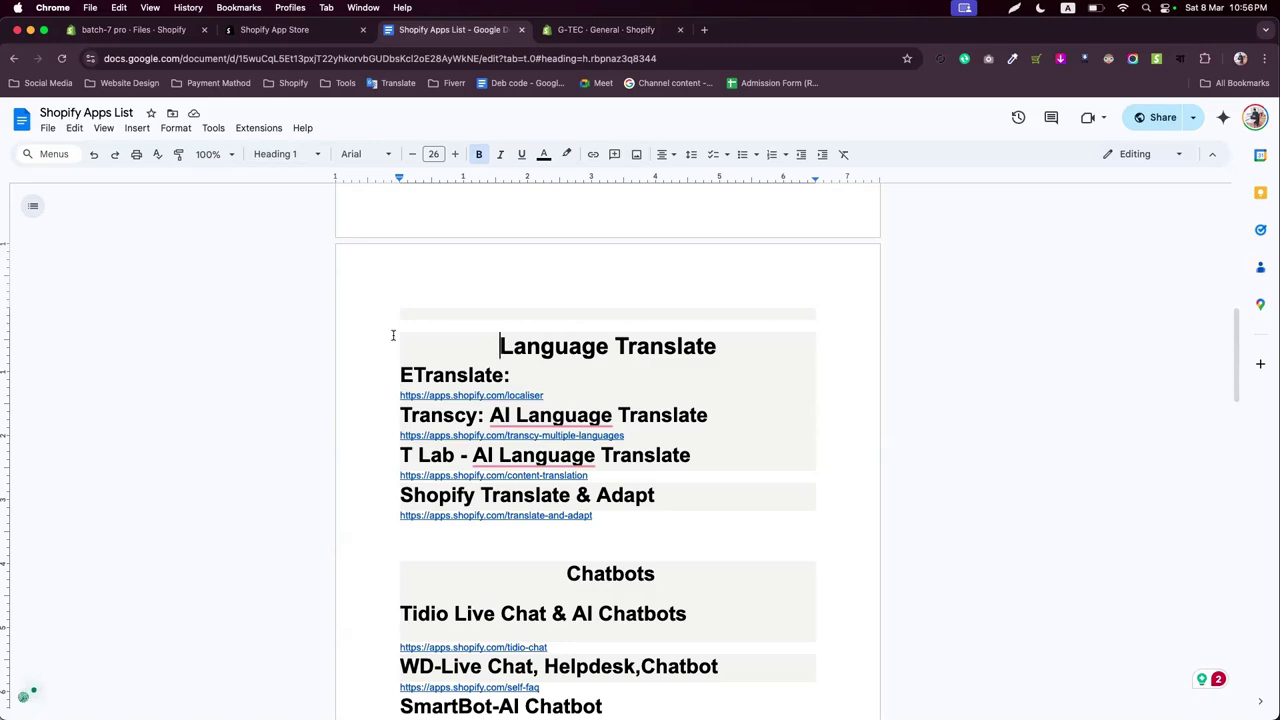
pyautogui.moveTo(659, 494); pyautogui.dragTo(396, 500)
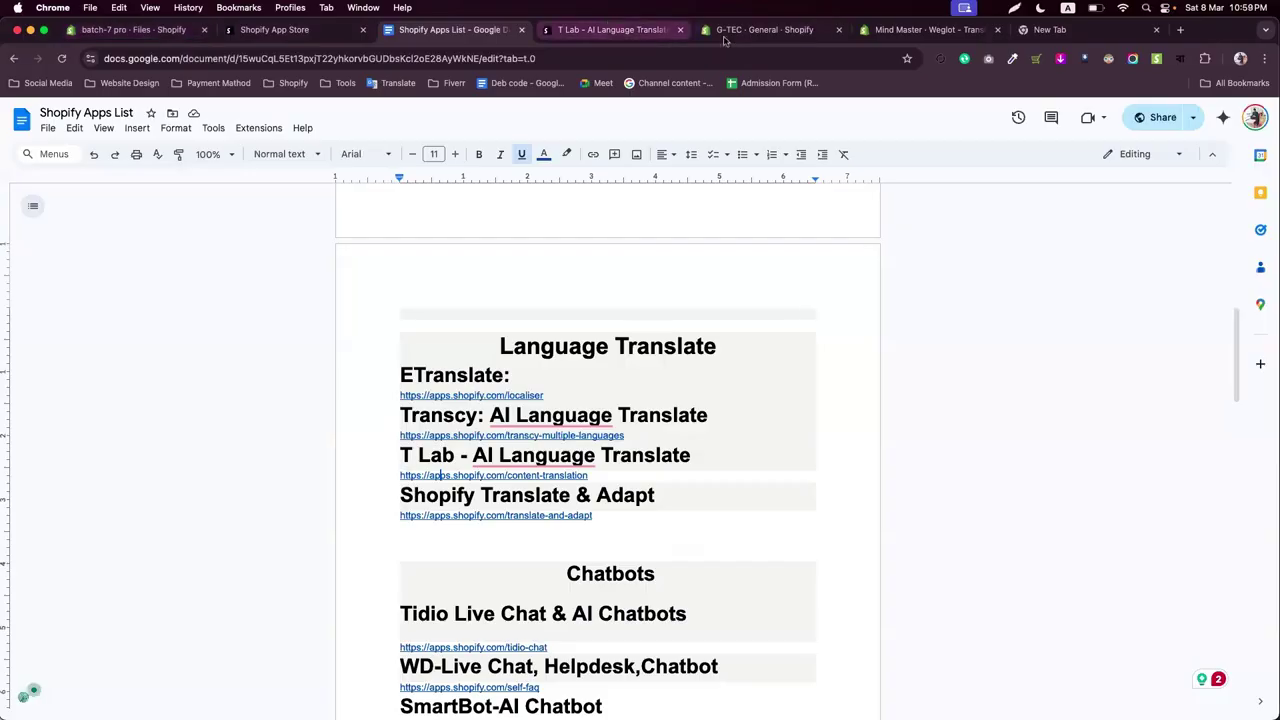
pyautogui.click(933, 30)
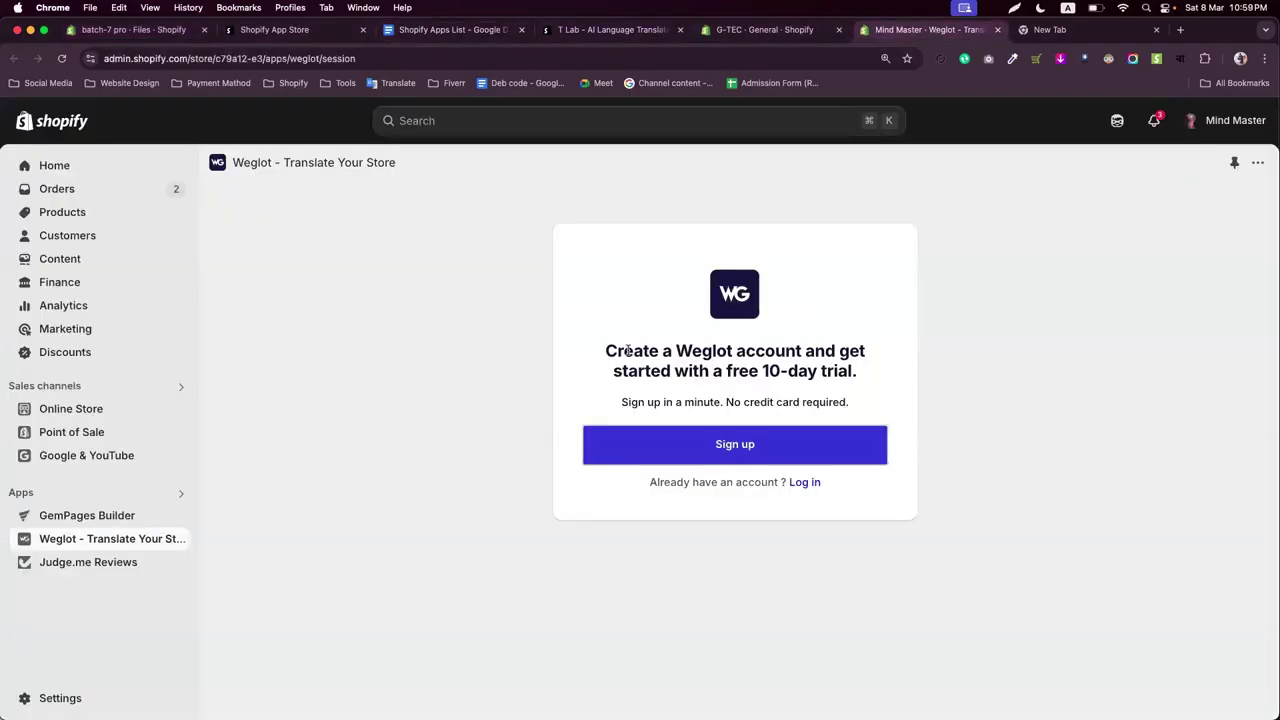
pyautogui.moveTo(198, 168); pyautogui.dragTo(234, 162)
# Copy 'Weglot - Translate Your Store' and open its listing via App Store search.
pyautogui.rightClick(252, 158)
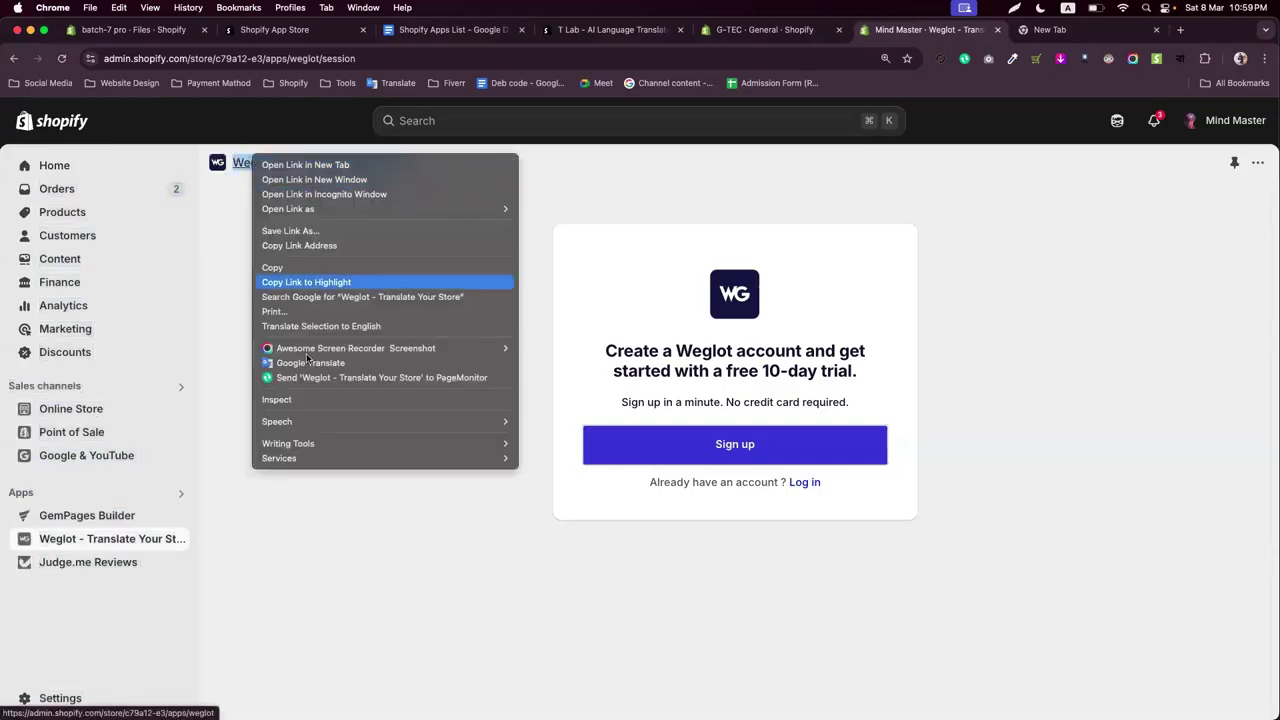
pyautogui.click(291, 268)
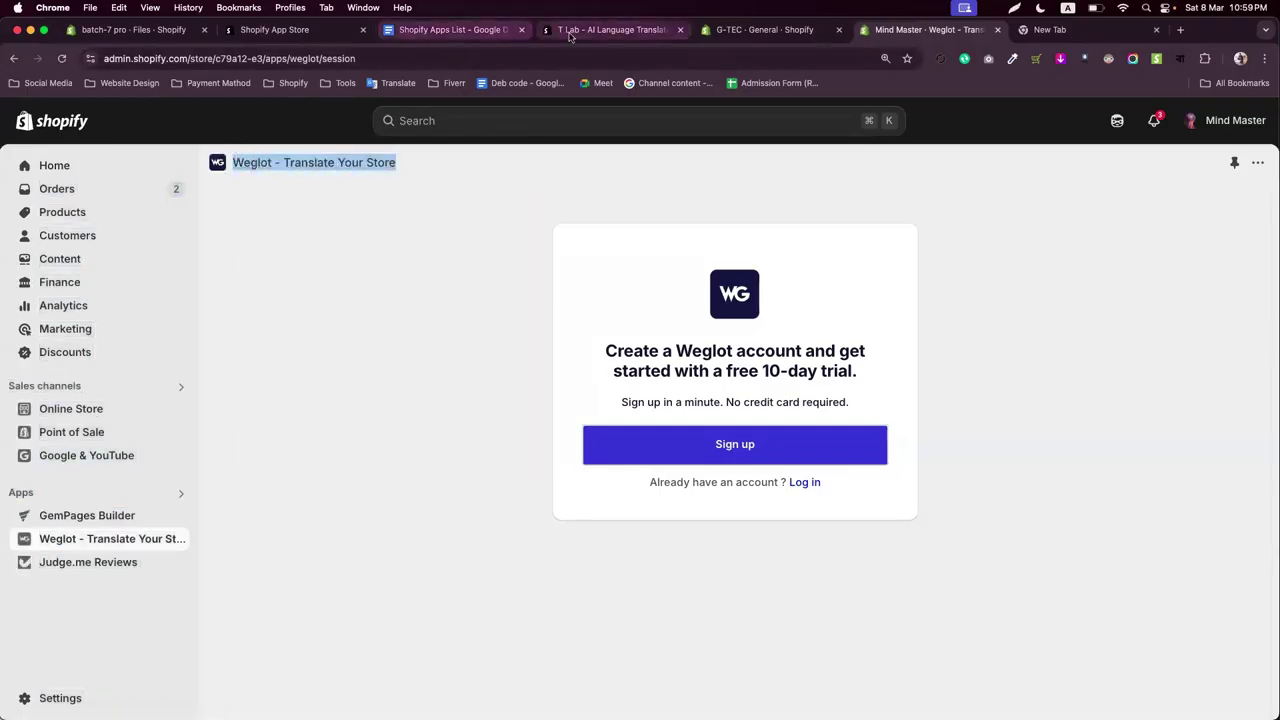
pyautogui.click(565, 34)
pyautogui.click(465, 124)
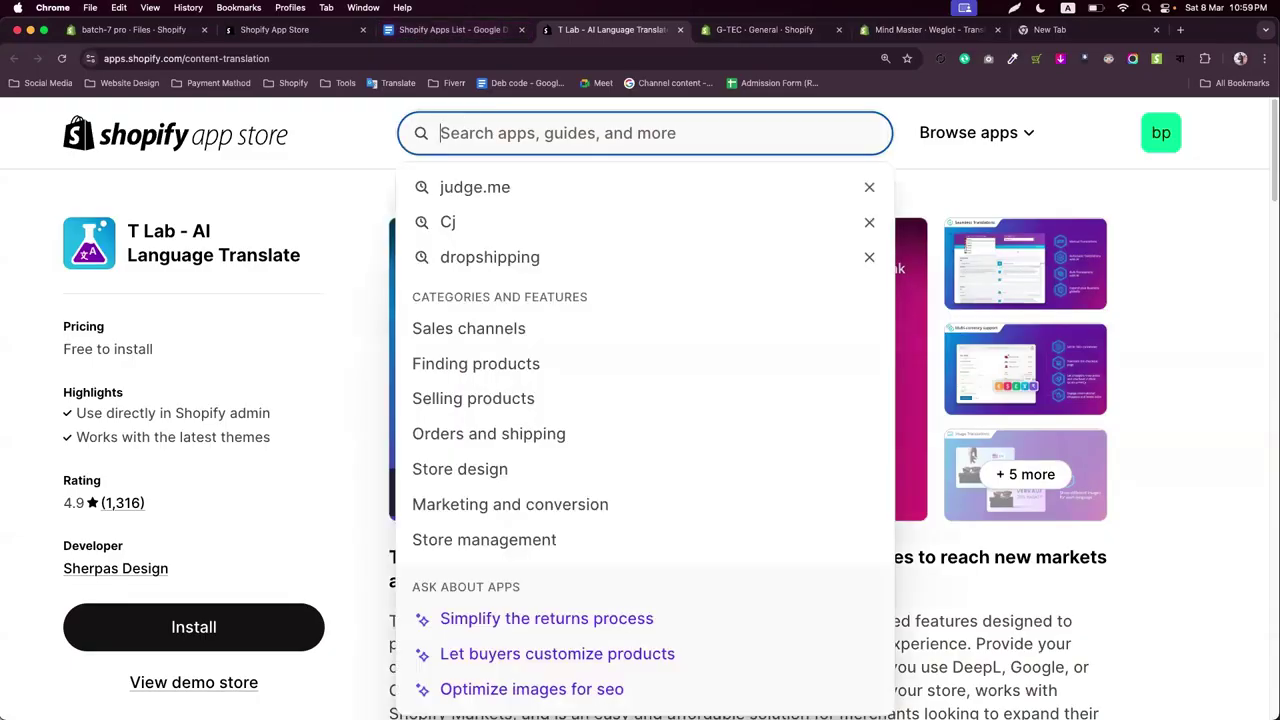
pyautogui.press('super+v')
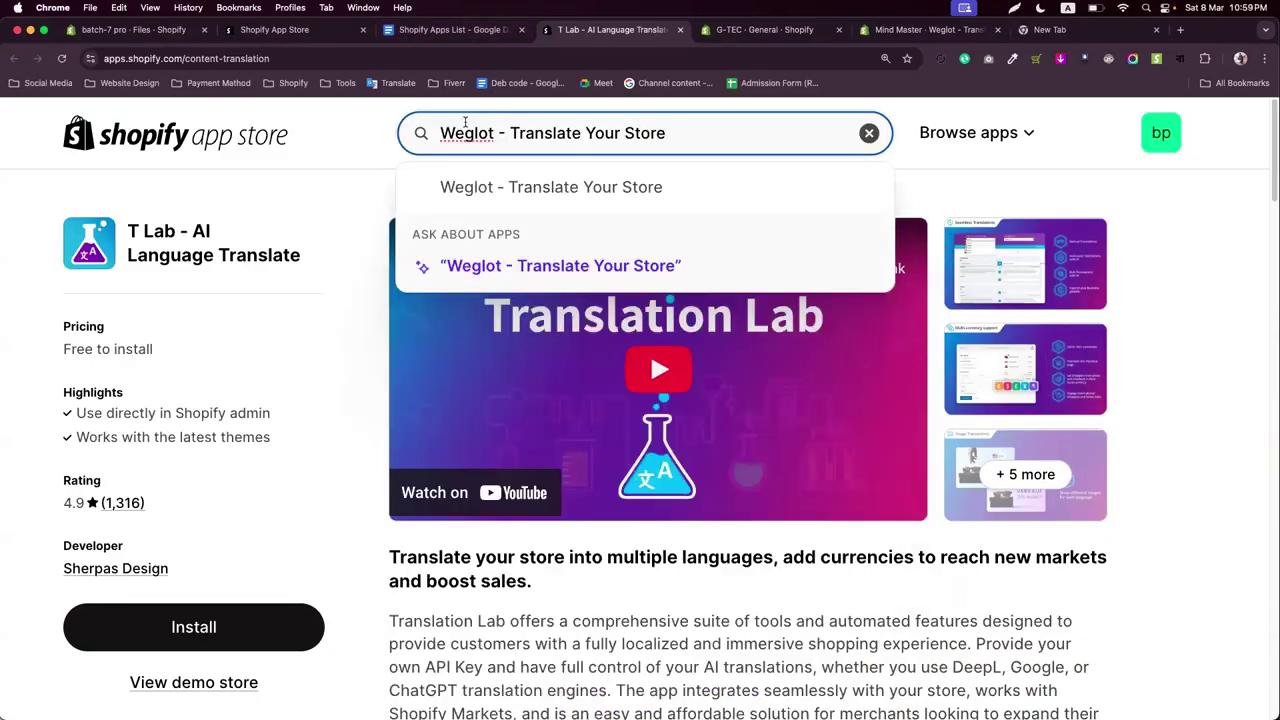
pyautogui.click(483, 189)
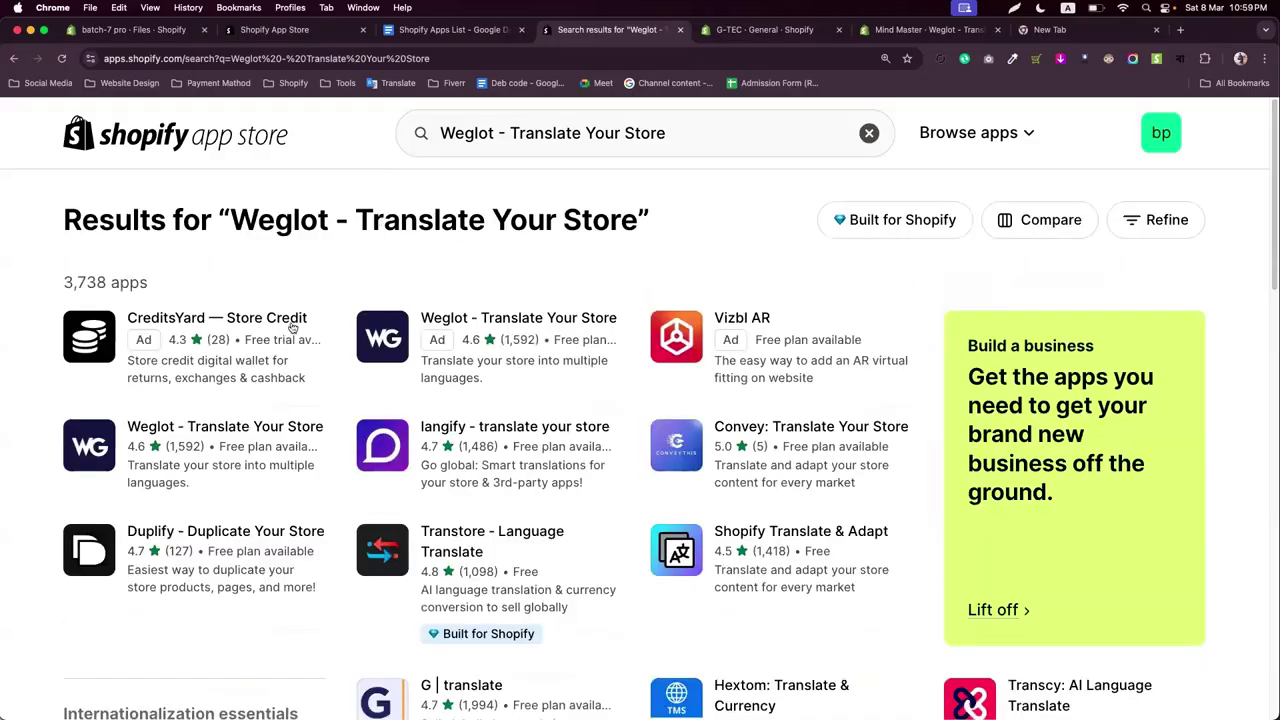
pyautogui.click(552, 320)
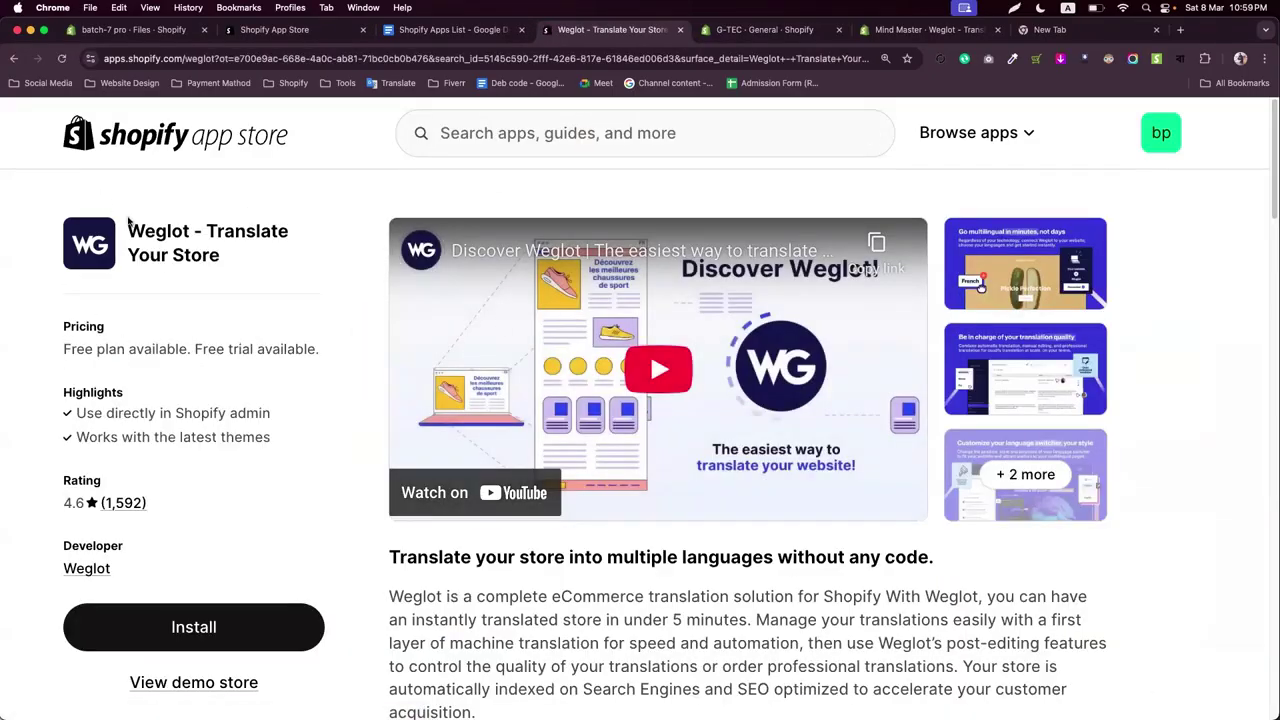
# Compare Weglot's pricing plans, noting the Starter Plan's $17 monthly price and word limit.
pyautogui.moveTo(127, 230); pyautogui.dragTo(218, 257)
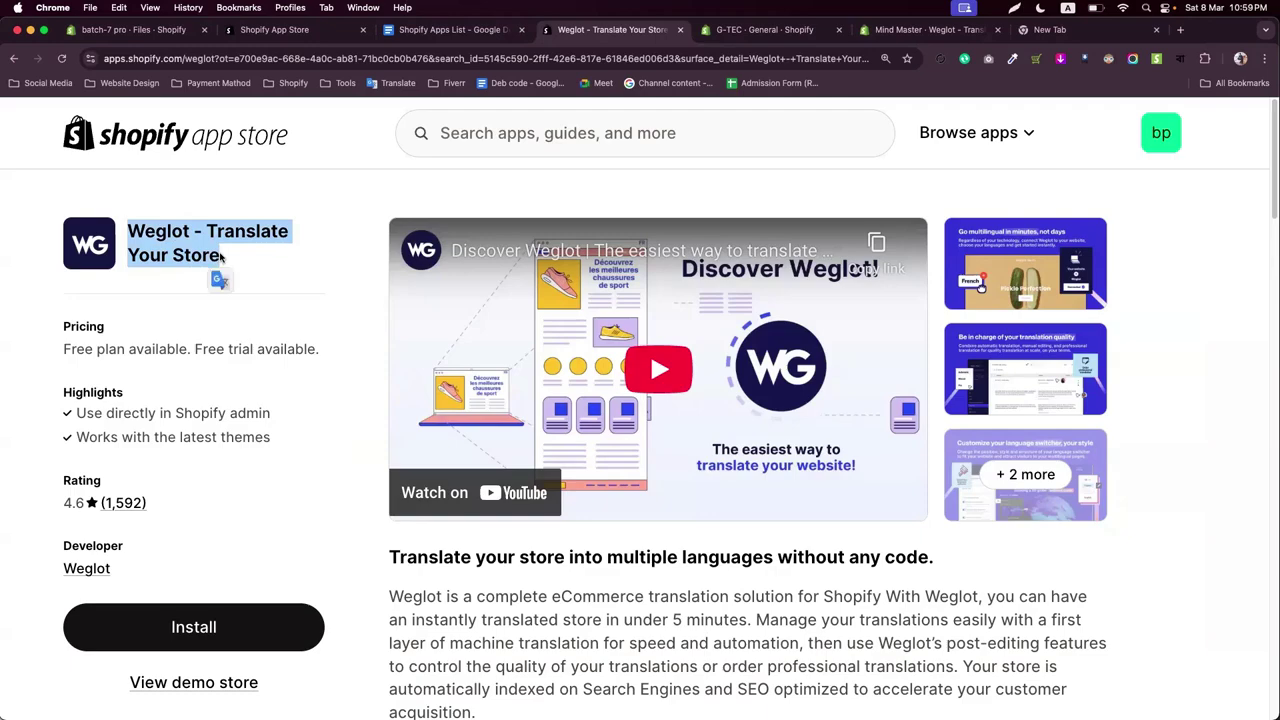
pyautogui.scroll(-5, 397, 501)
pyautogui.scroll(-7, 397, 501)
pyautogui.scroll(3, 380, 450)
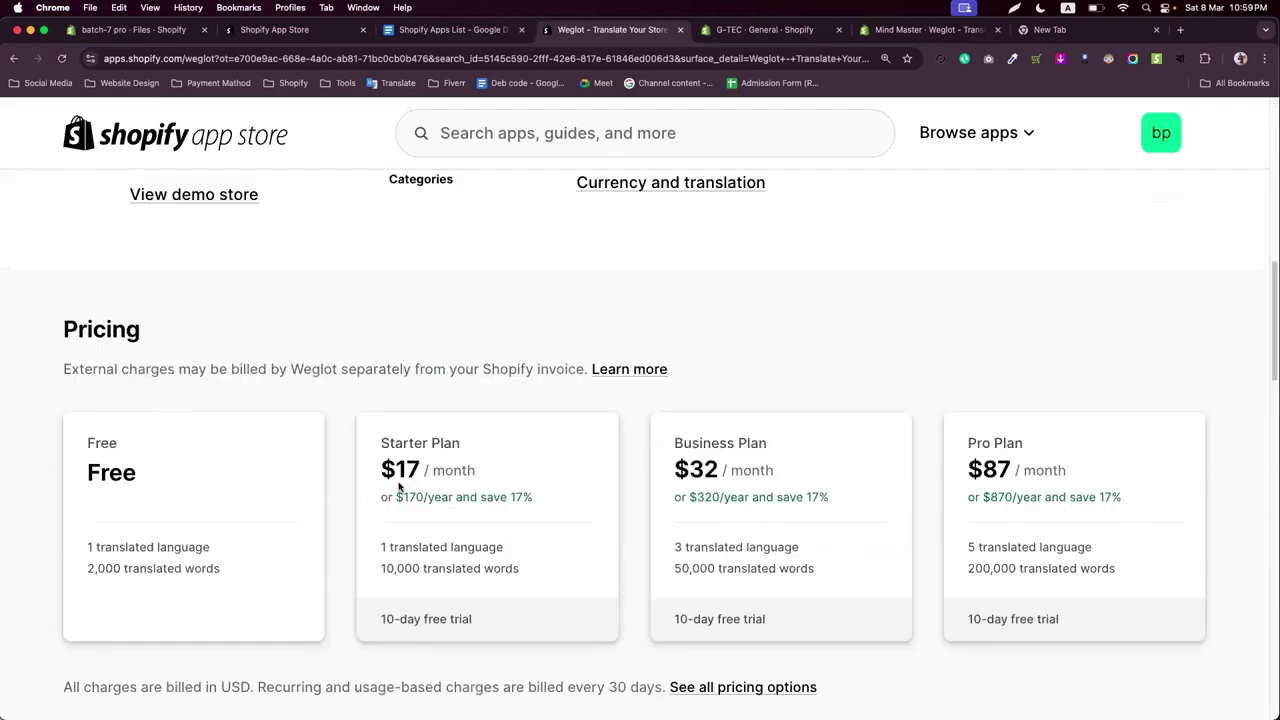
pyautogui.moveTo(374, 471); pyautogui.dragTo(474, 477)
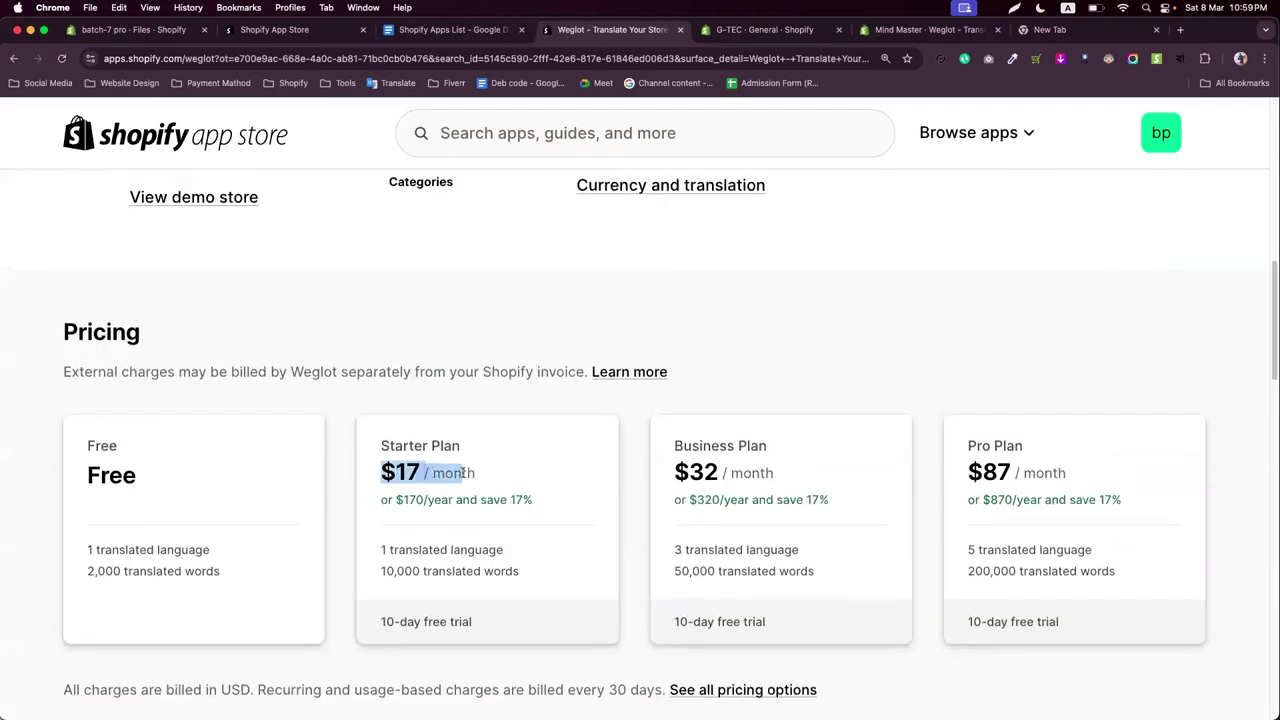
pyautogui.moveTo(386, 571); pyautogui.dragTo(480, 594)
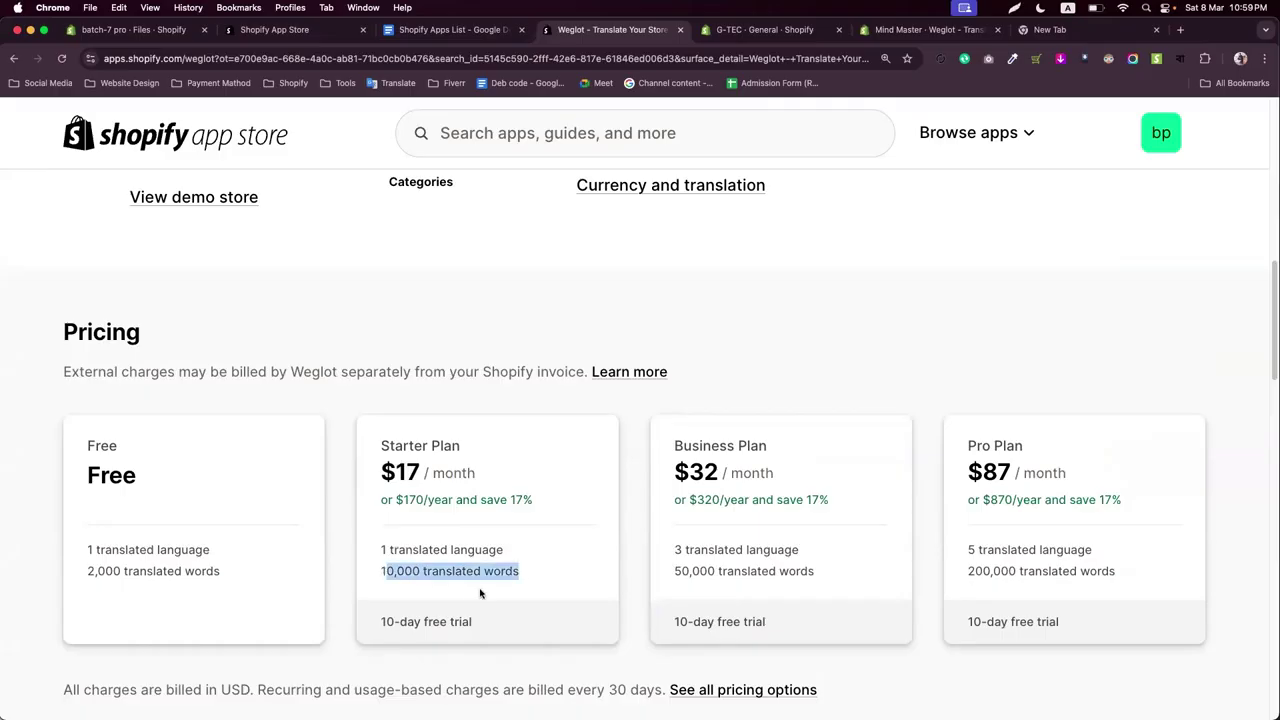
pyautogui.scroll(-3, 443, 521)
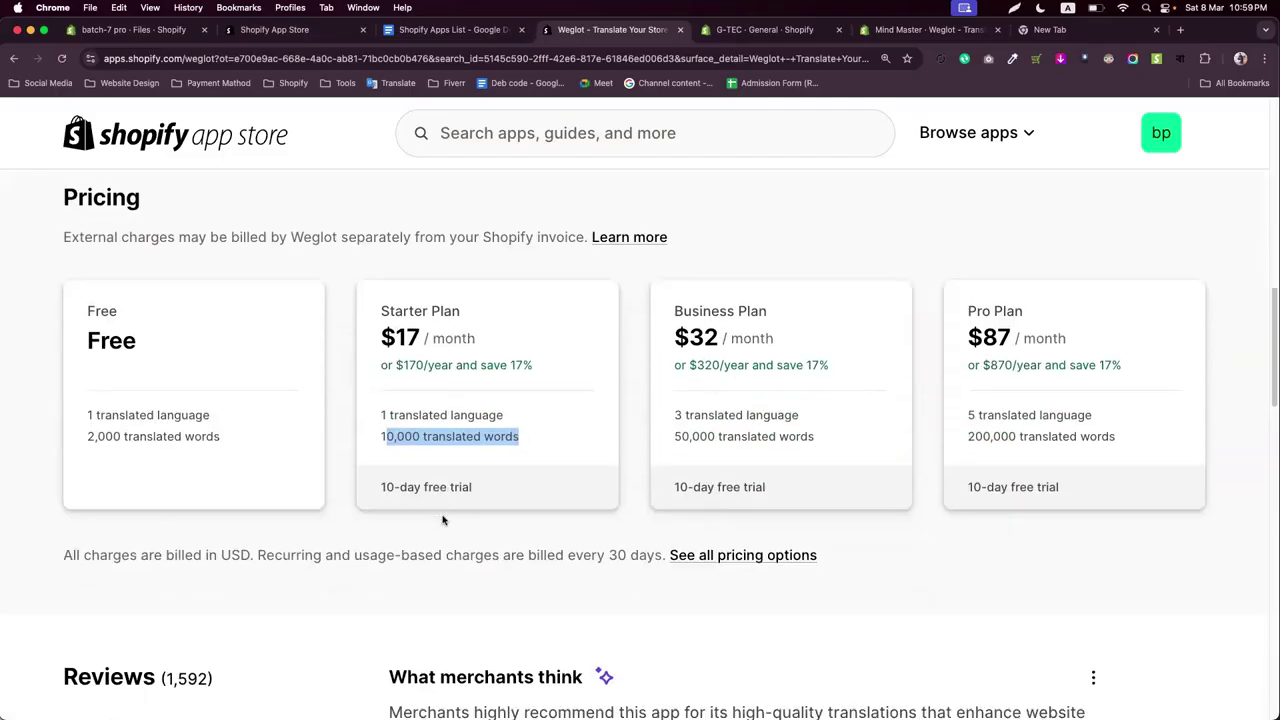
pyautogui.scroll(6, 443, 517)
pyautogui.scroll(-4, 445, 516)
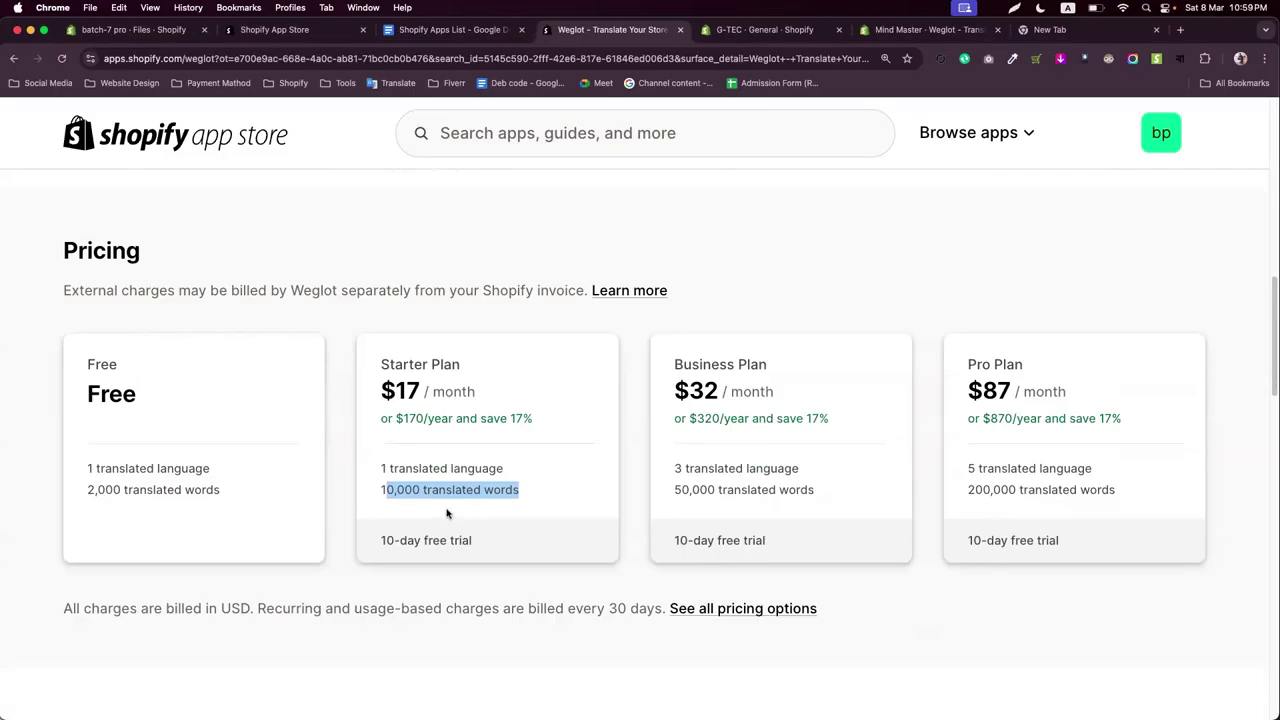
pyautogui.scroll(10, 447, 514)
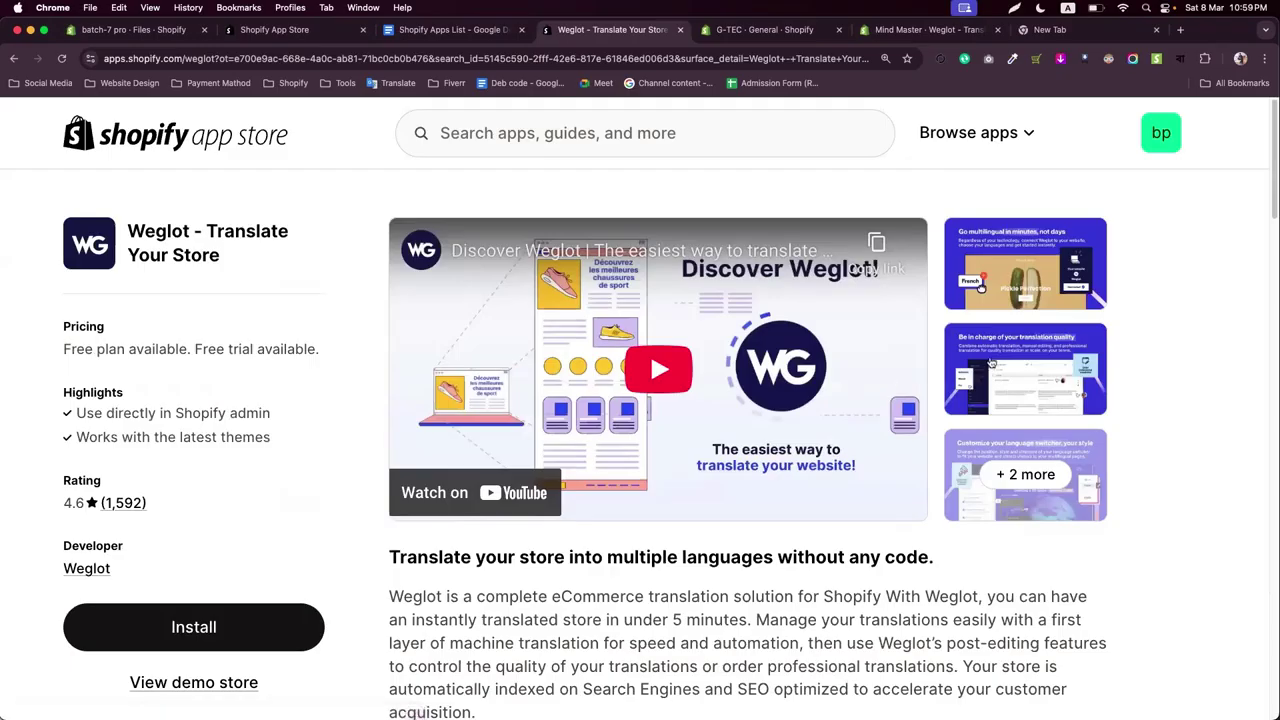
# Open the live Mind Master storefront and dismiss its newsletter popup.
pyautogui.click(905, 30)
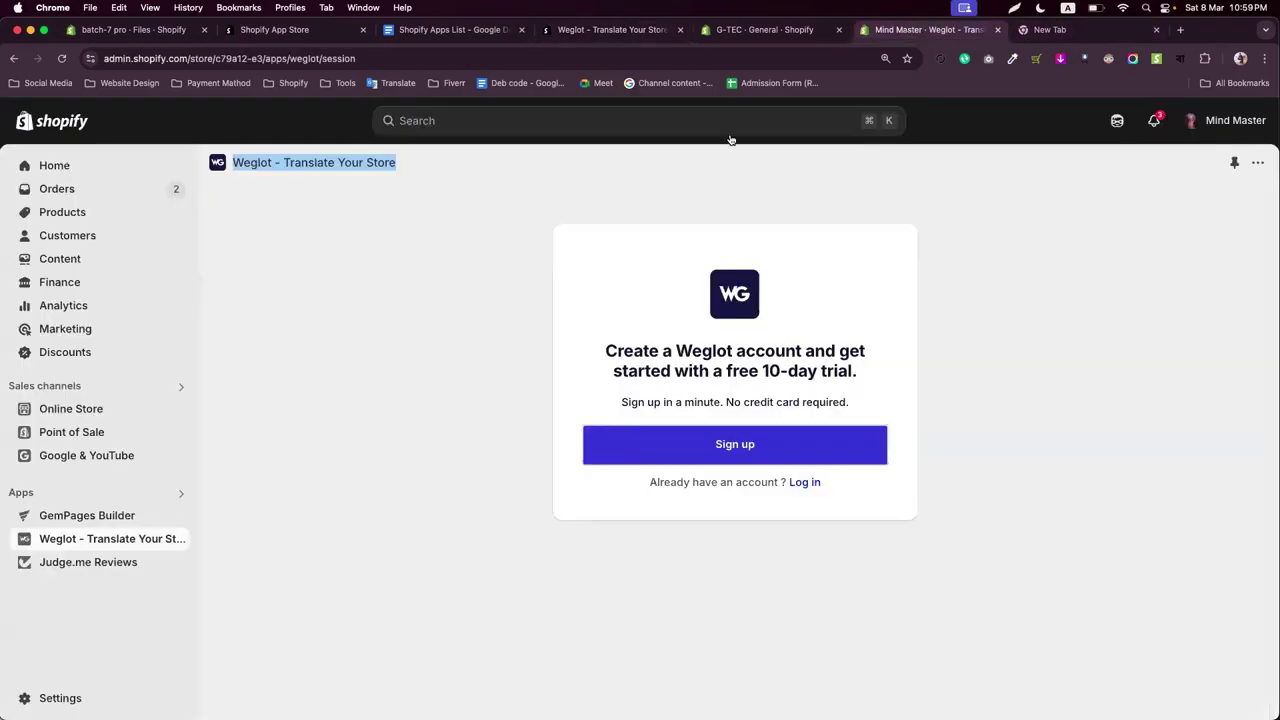
pyautogui.click(178, 409)
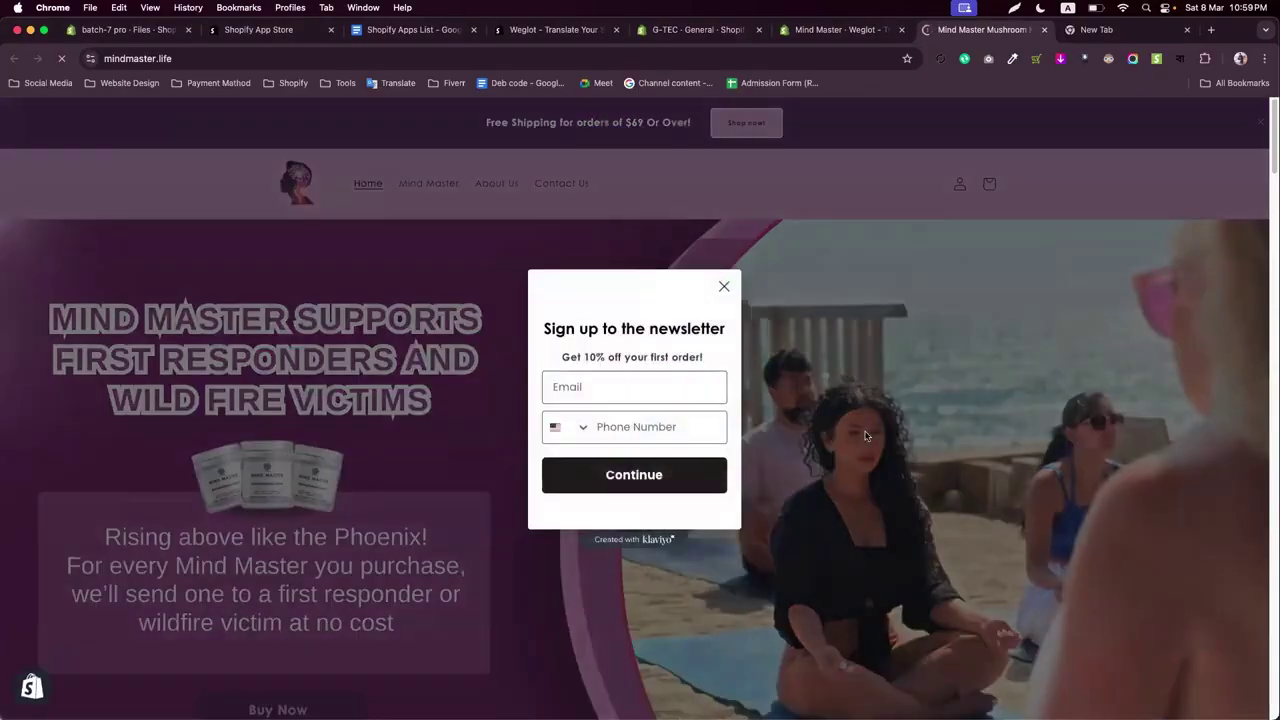
pyautogui.click(723, 270)
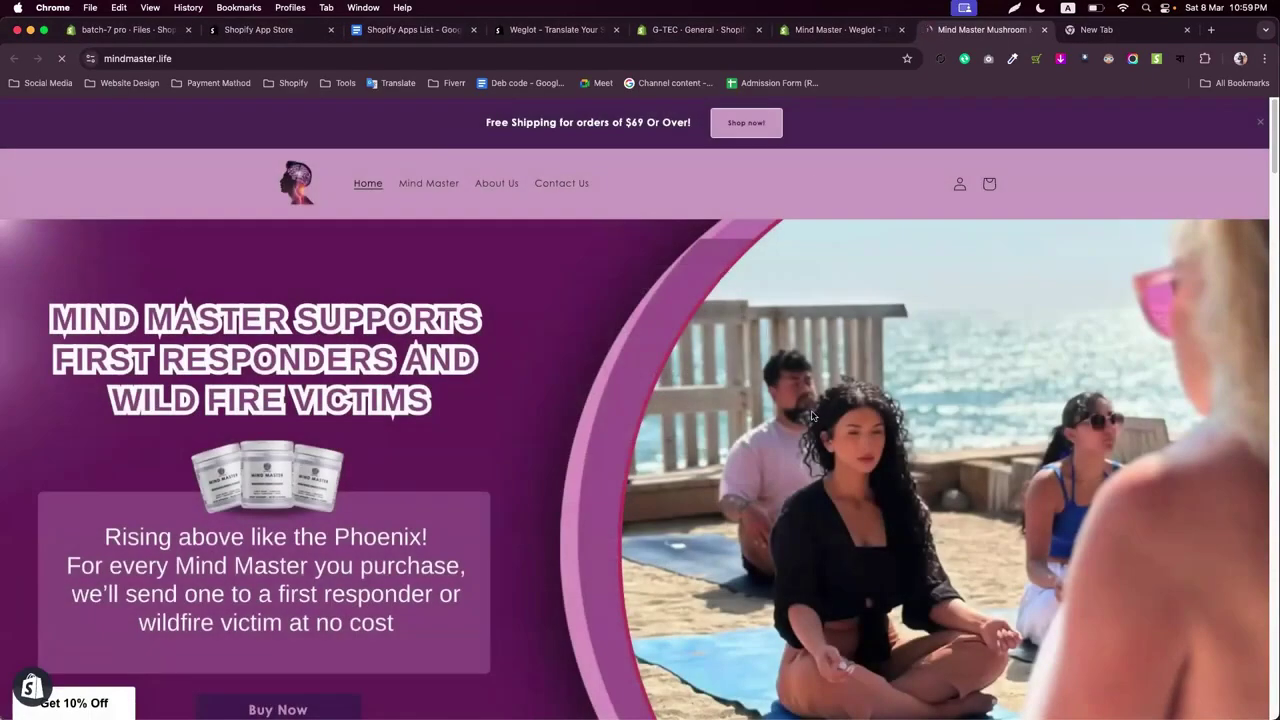
pyautogui.scroll(-15, 855, 398)
pyautogui.scroll(20, 897, 576)
# Load gulaworld.com in a new tab and allow its notifications.
pyautogui.click(1096, 29)
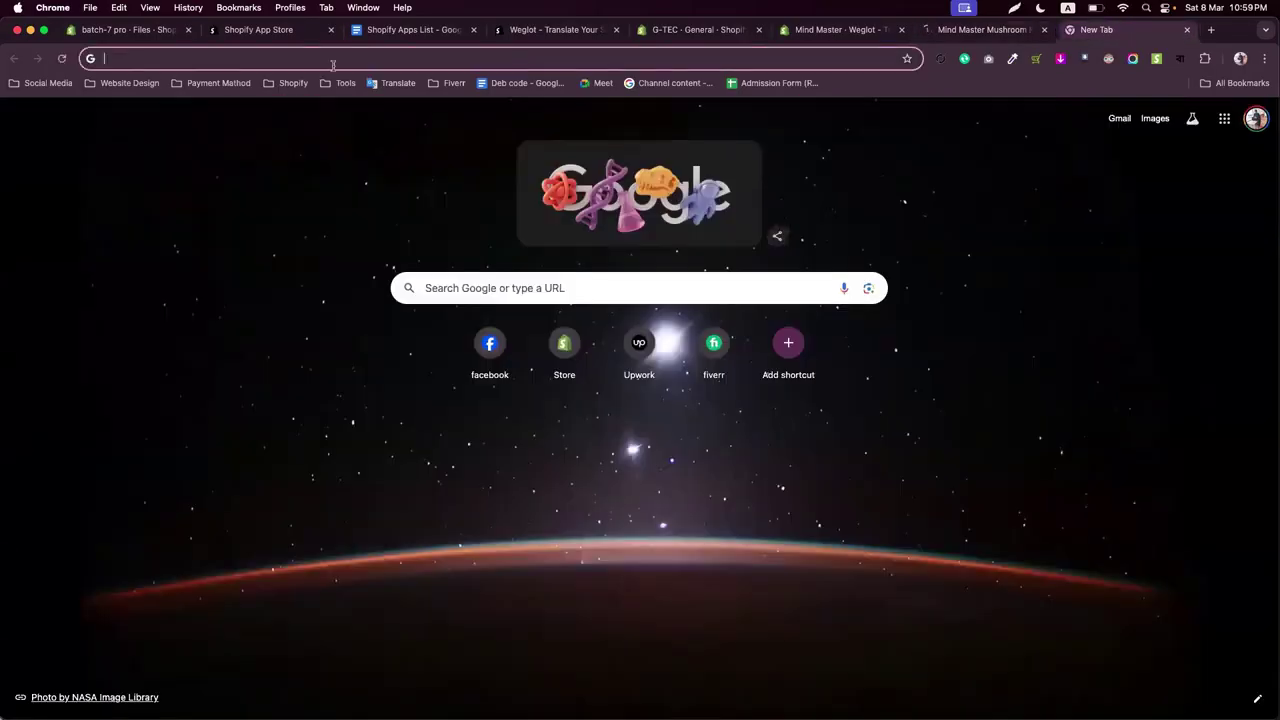
pyautogui.write('gu')
pyautogui.press('Return')
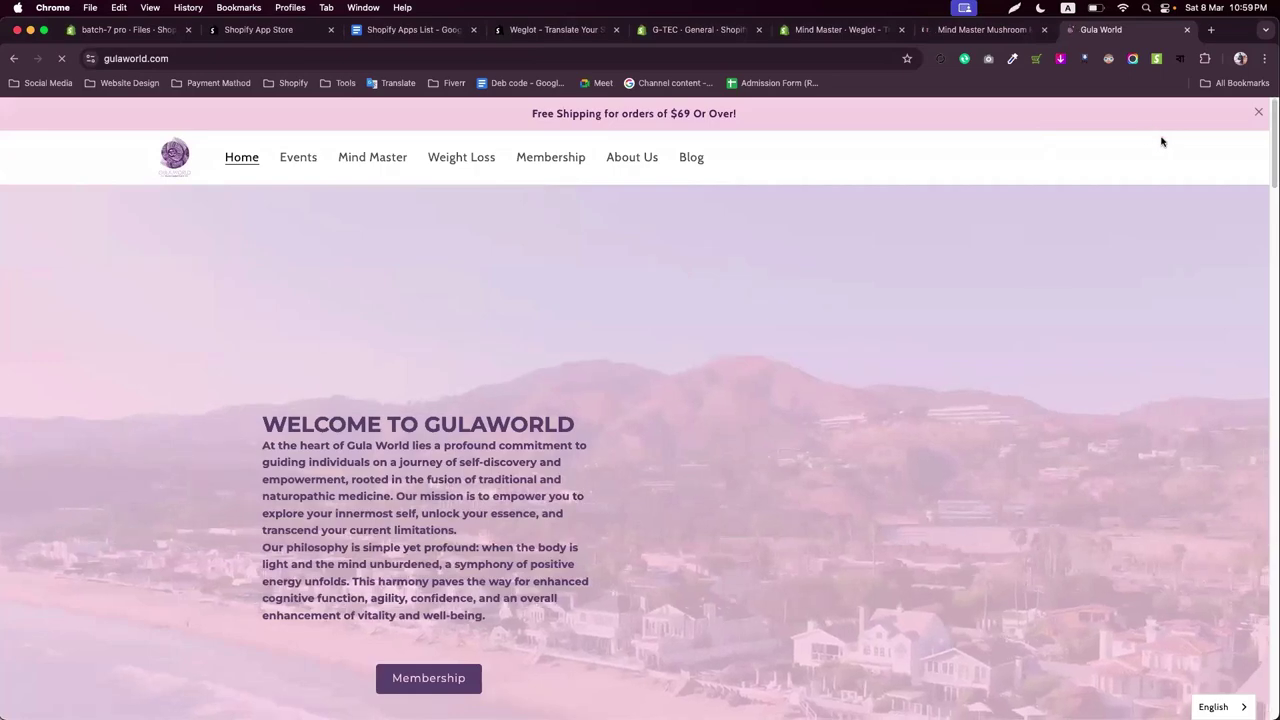
pyautogui.scroll(-6, 1111, 557)
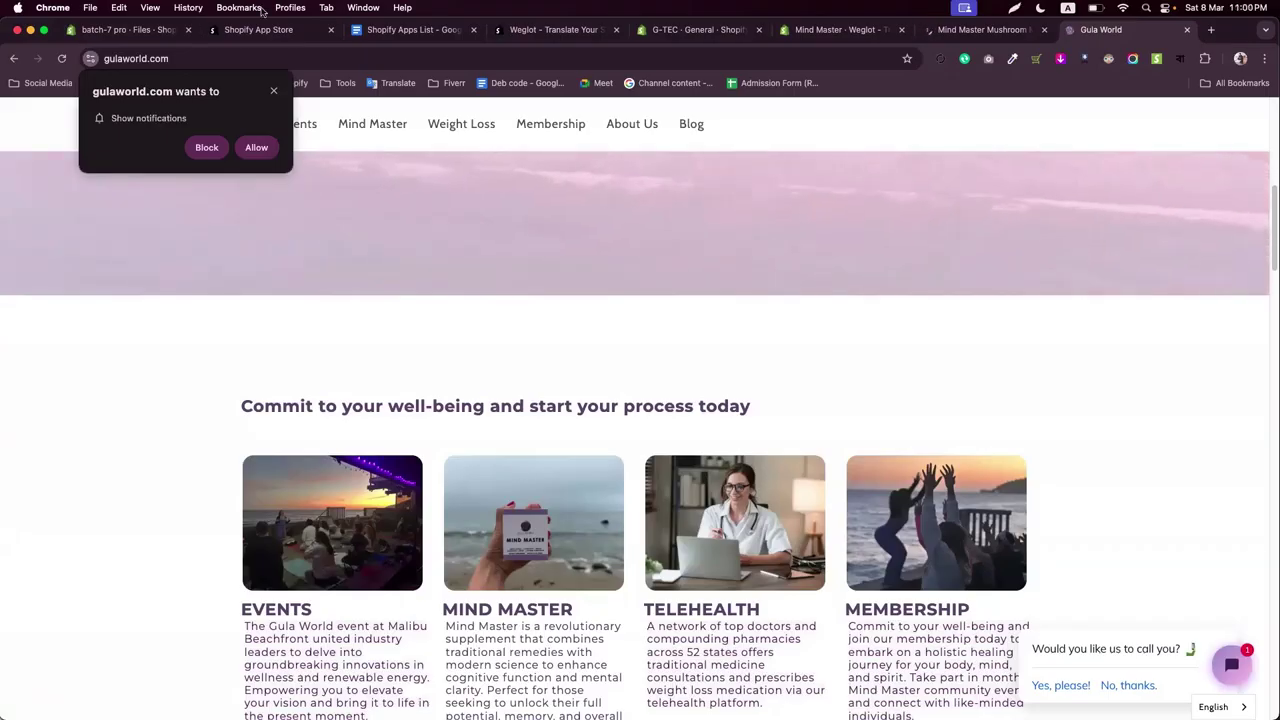
pyautogui.click(257, 148)
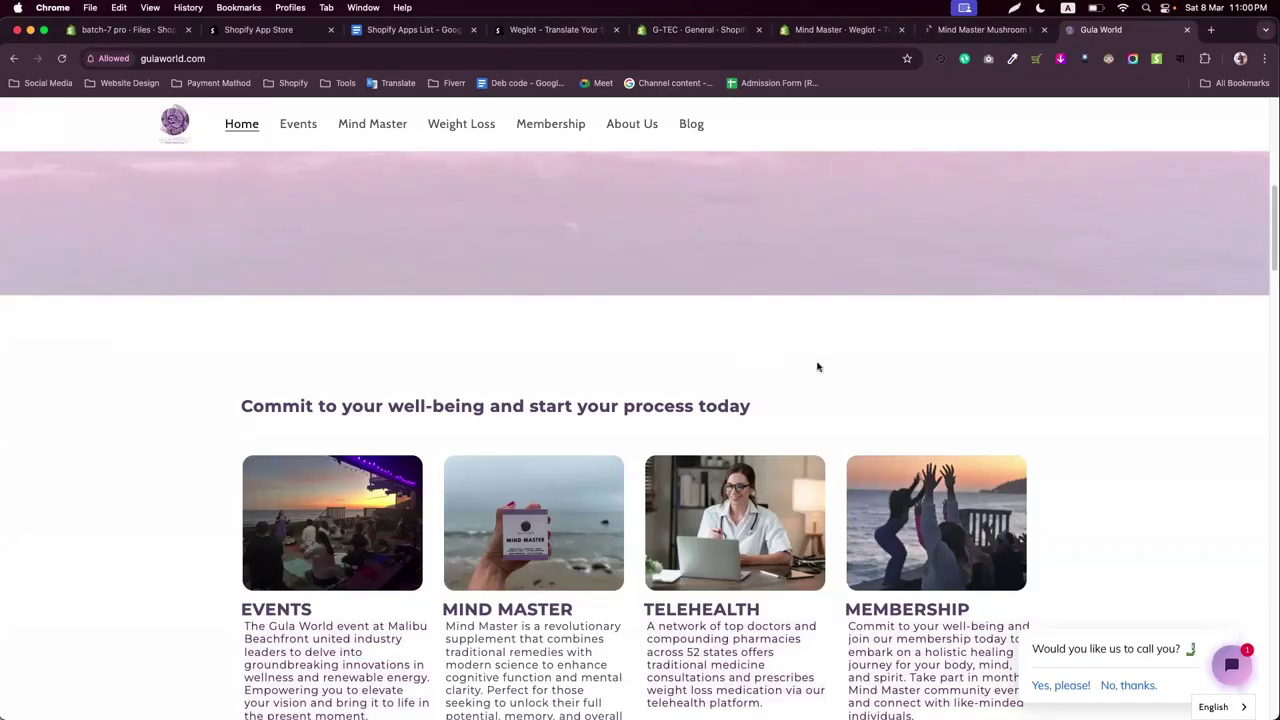
# Switch the Gula World storefront to Español and scroll the translated homepage.
pyautogui.moveTo(1216, 705)
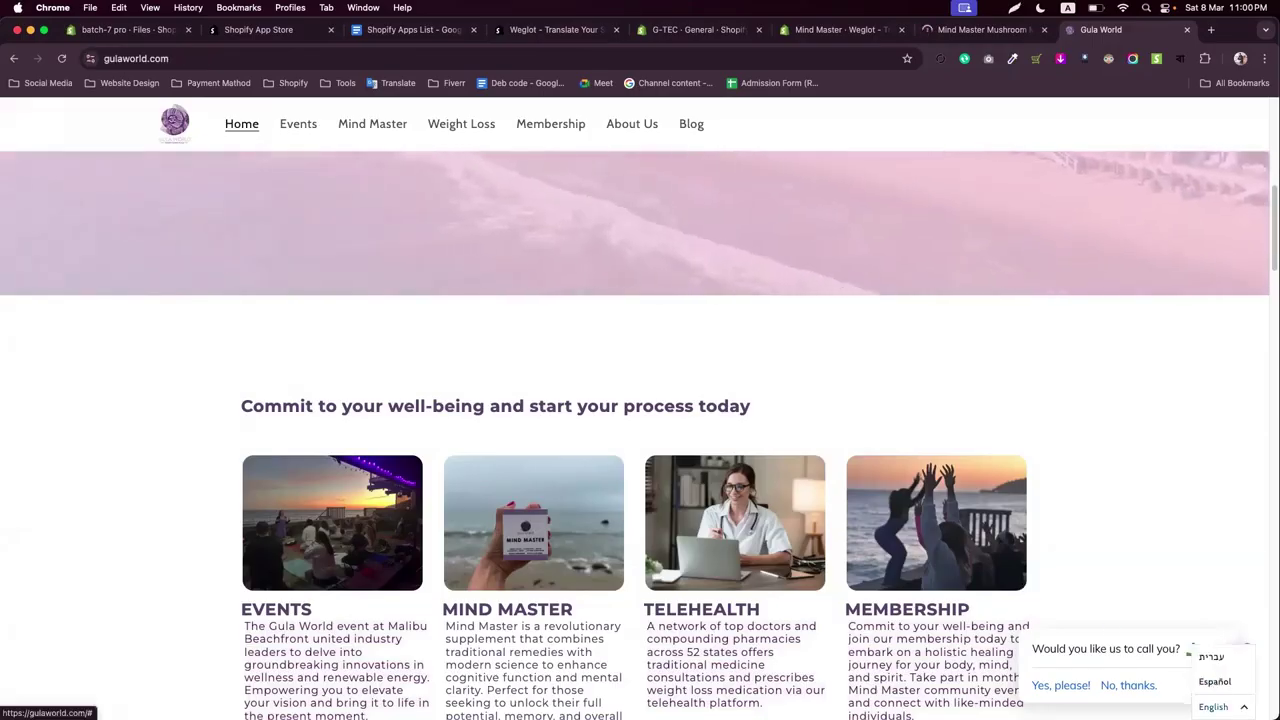
pyautogui.click(1214, 680)
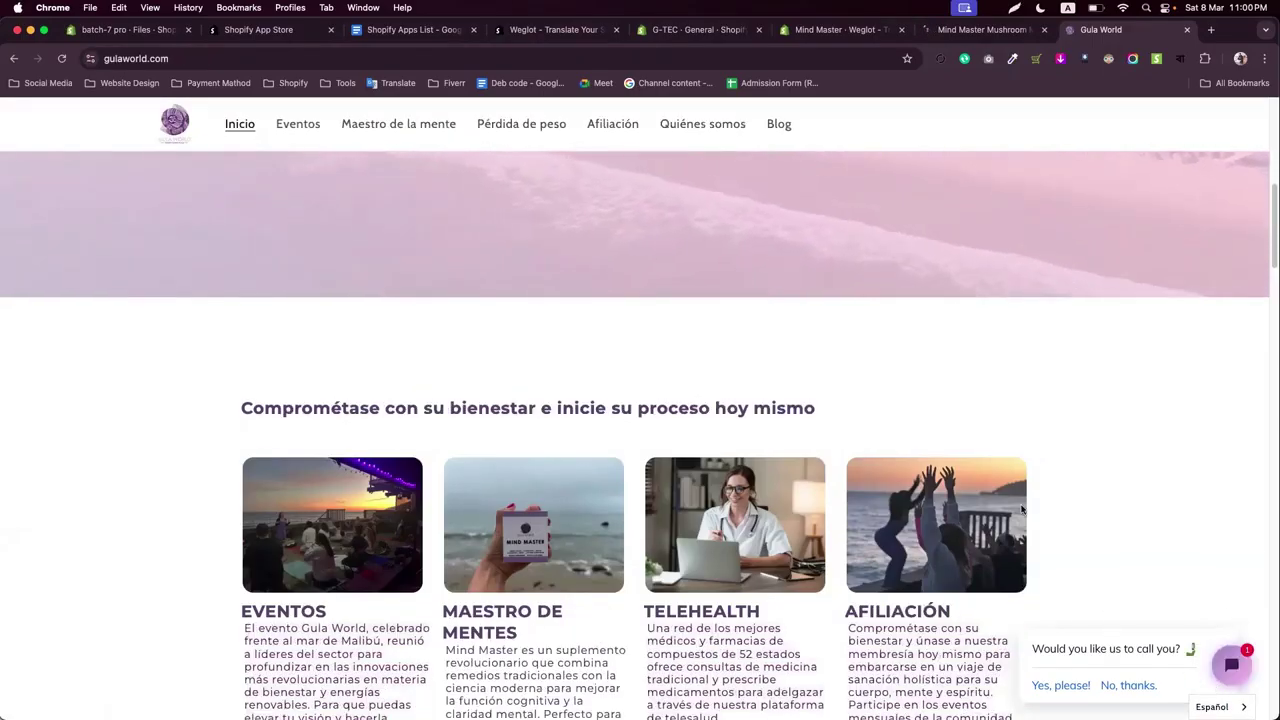
pyautogui.scroll(-3, 800, 489)
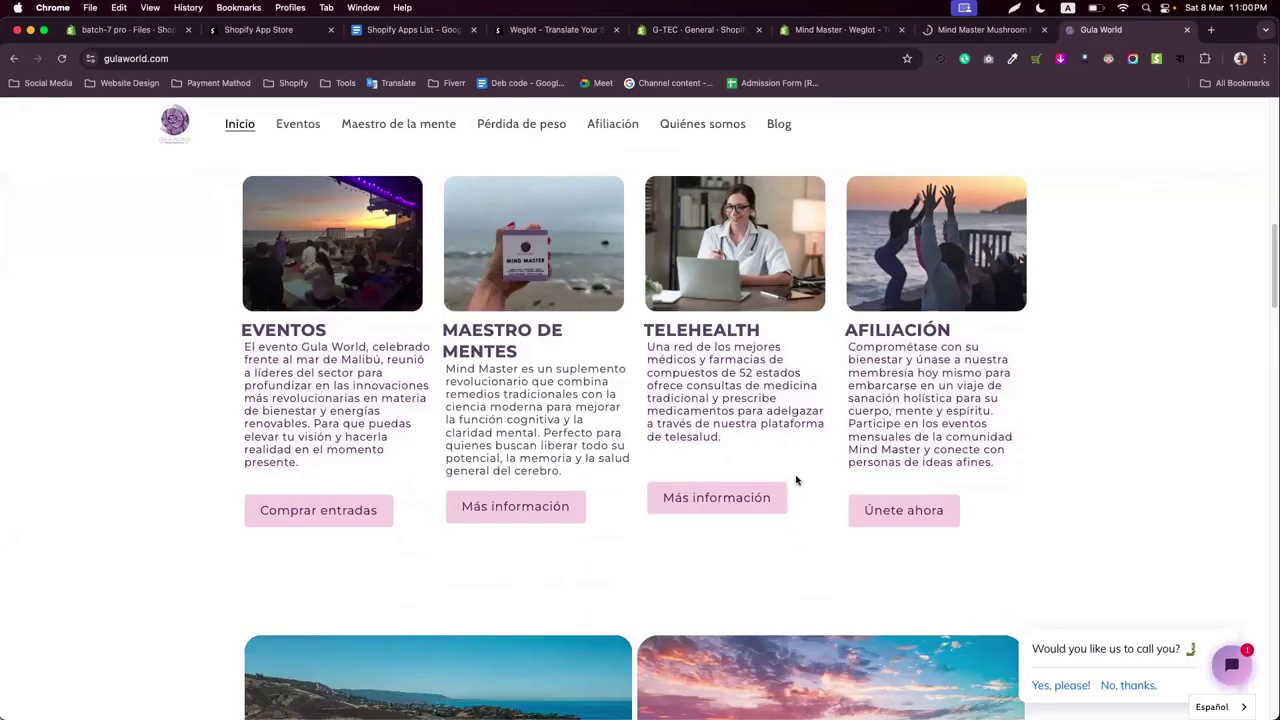
pyautogui.scroll(-7, 796, 481)
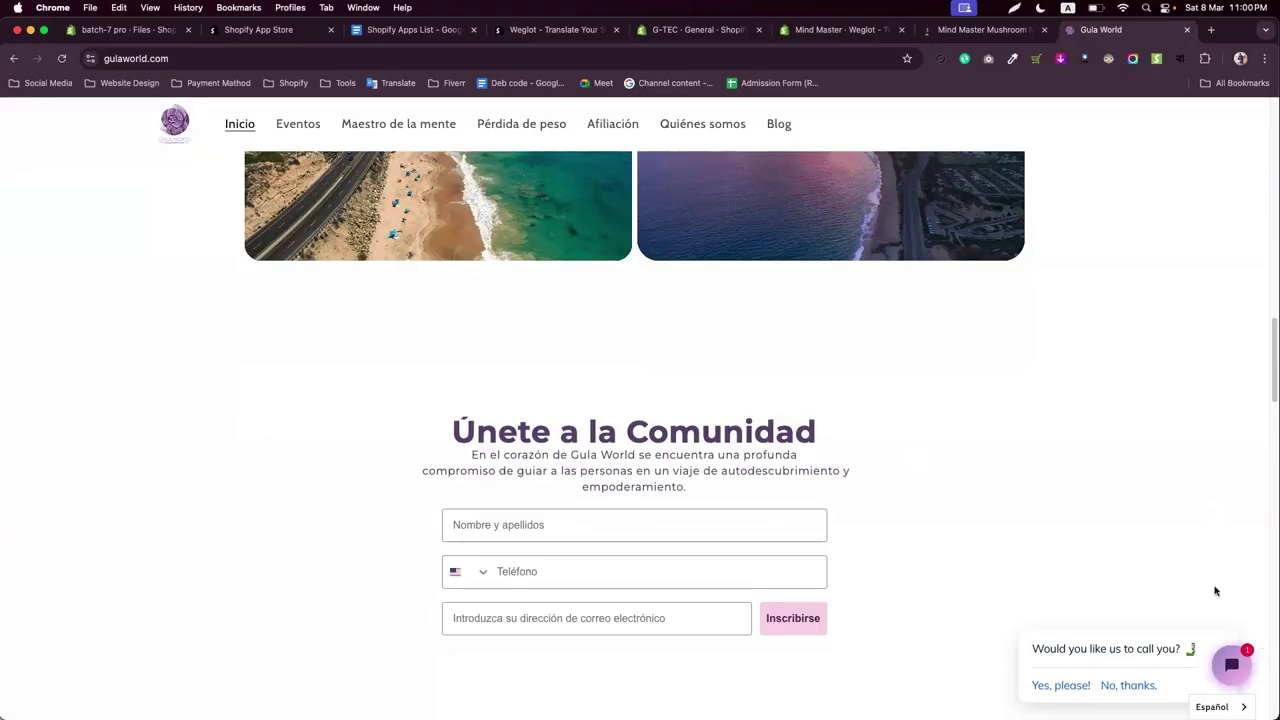
# Switch the storefront to Hebrew (עברית) and scroll through the page.
pyautogui.click(1240, 708)
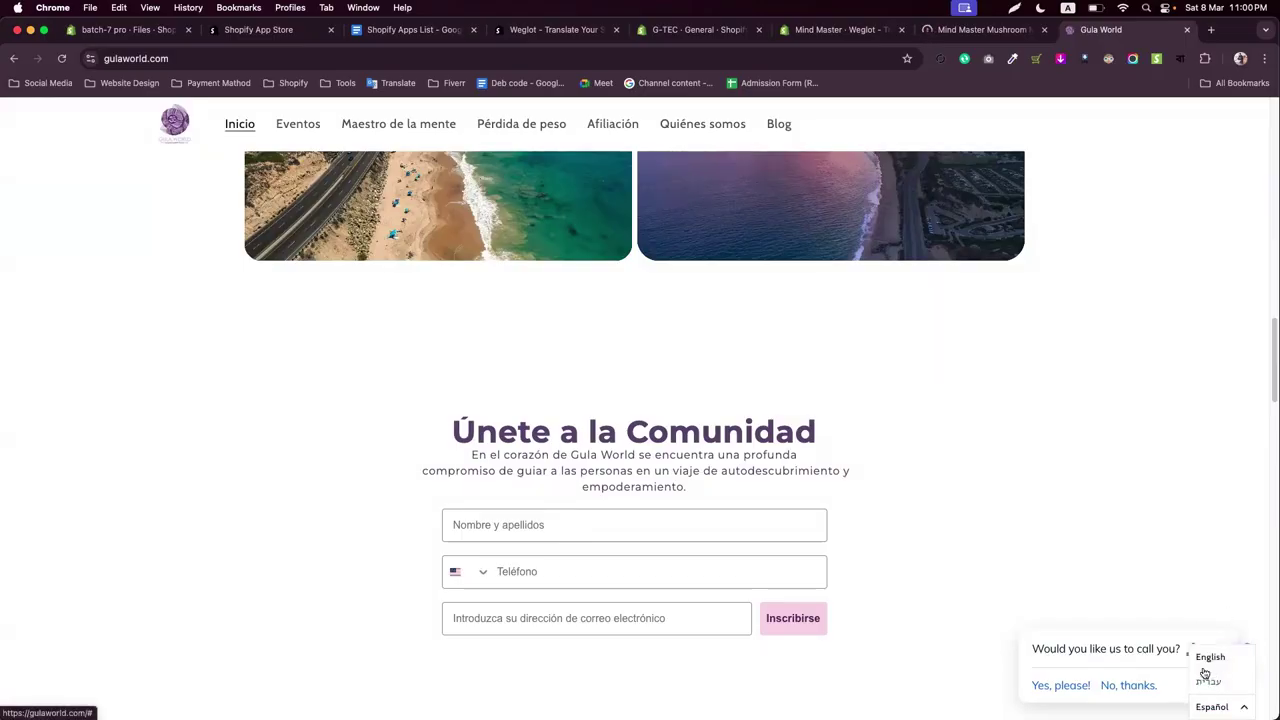
pyautogui.click(1208, 680)
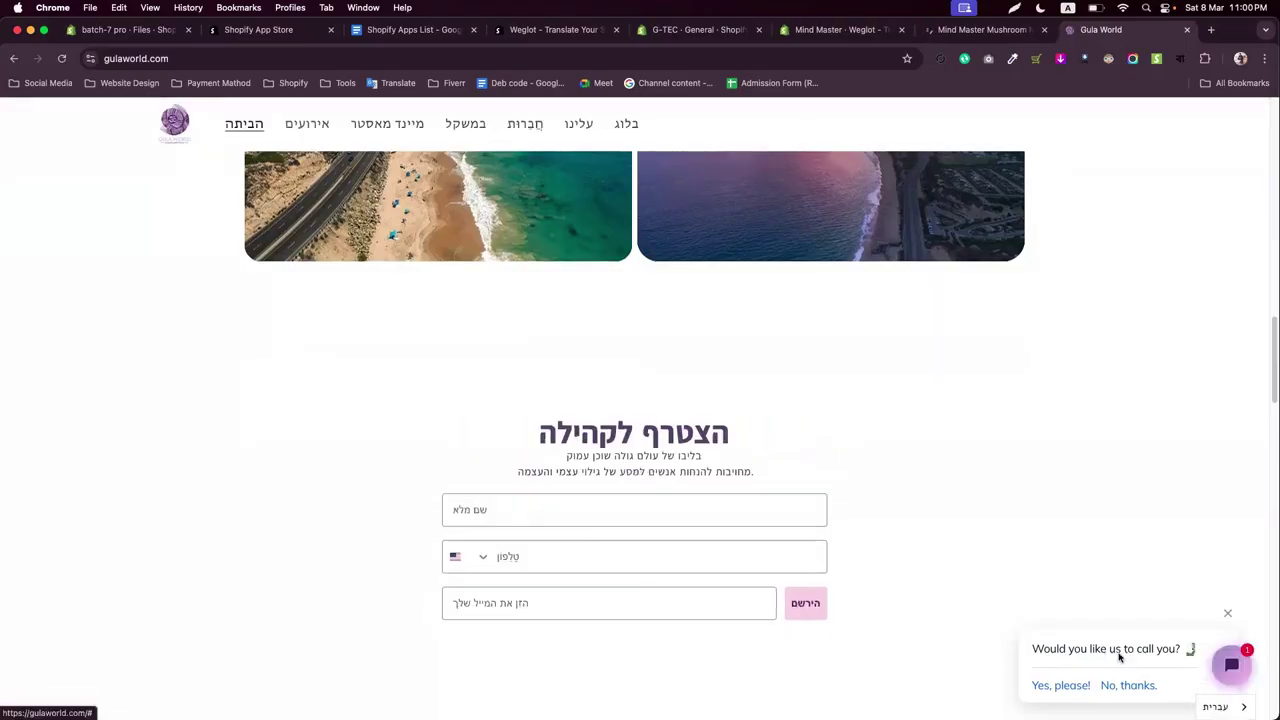
pyautogui.scroll(-10, 662, 505)
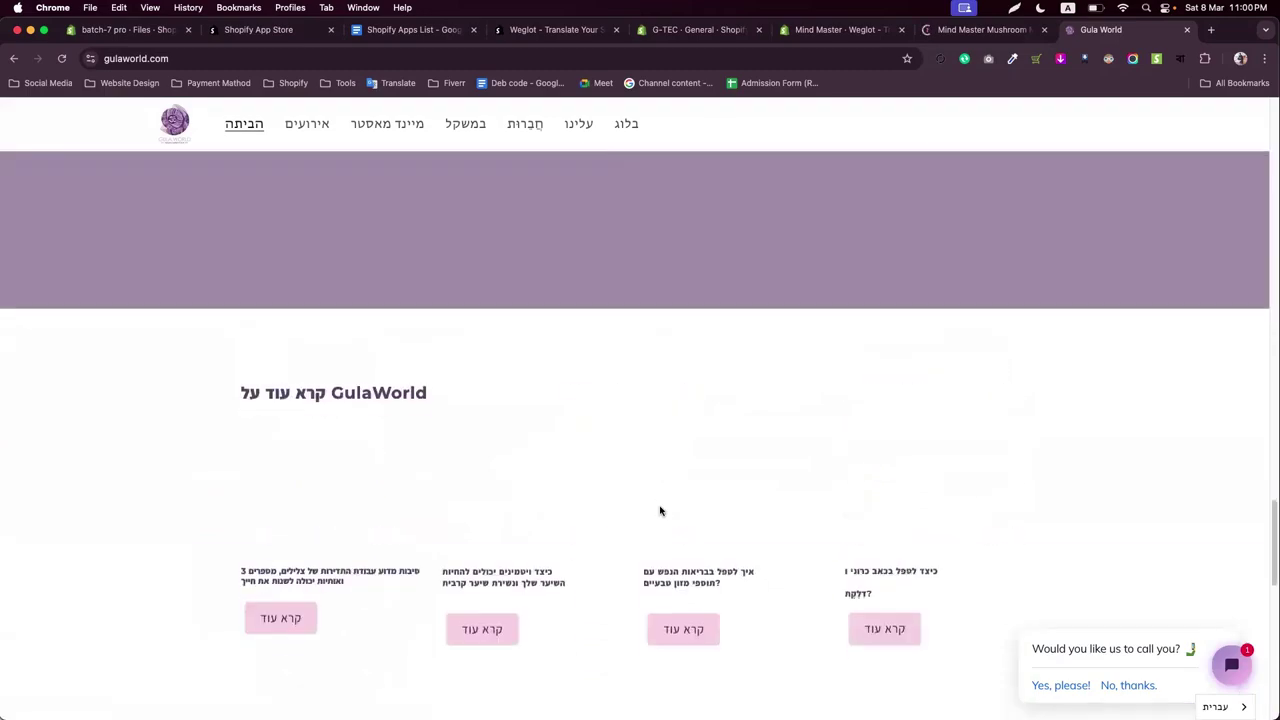
pyautogui.scroll(4, 660, 511)
pyautogui.scroll(-2, 660, 511)
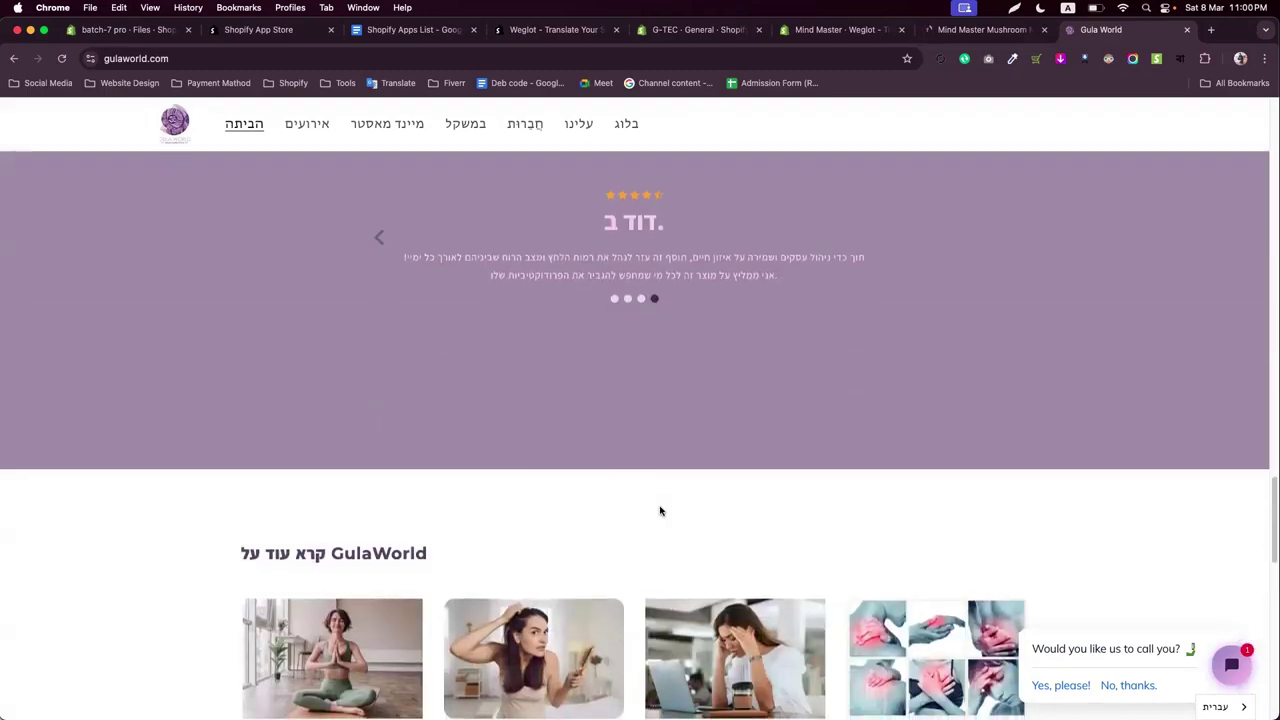
pyautogui.scroll(-4, 650, 400)
pyautogui.scroll(1, 620, 433)
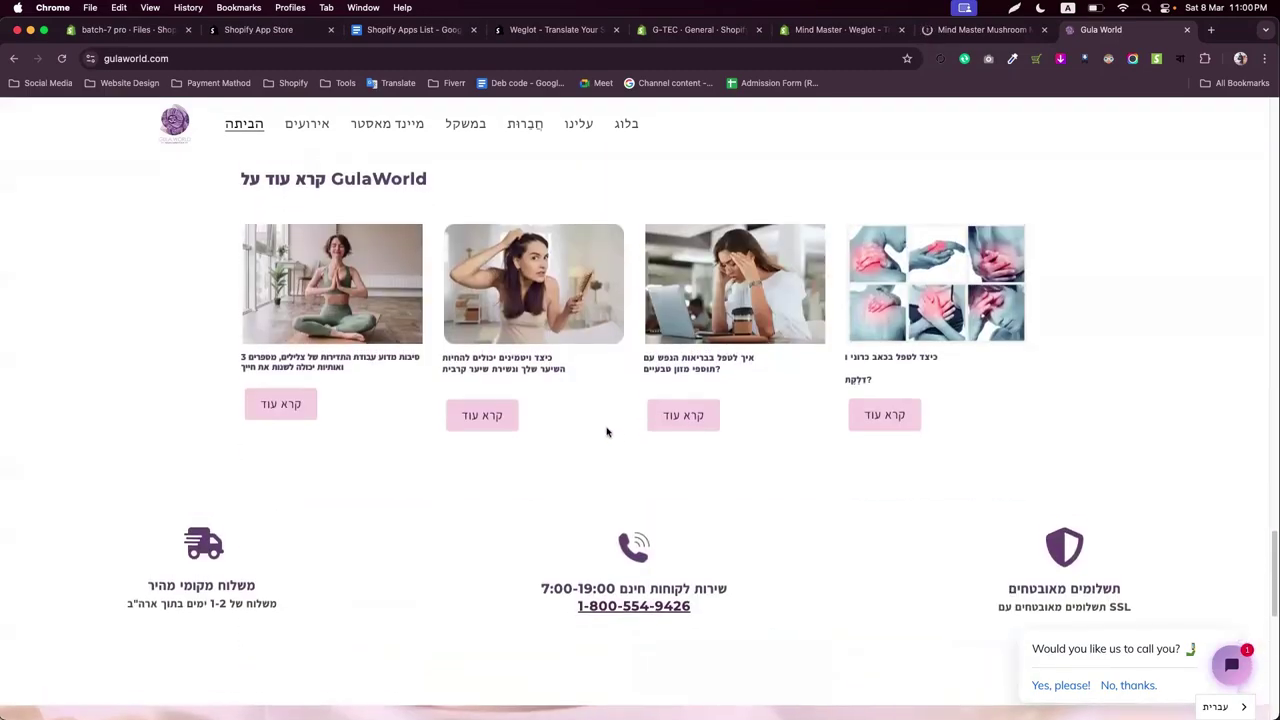
pyautogui.scroll(-5, 606, 430)
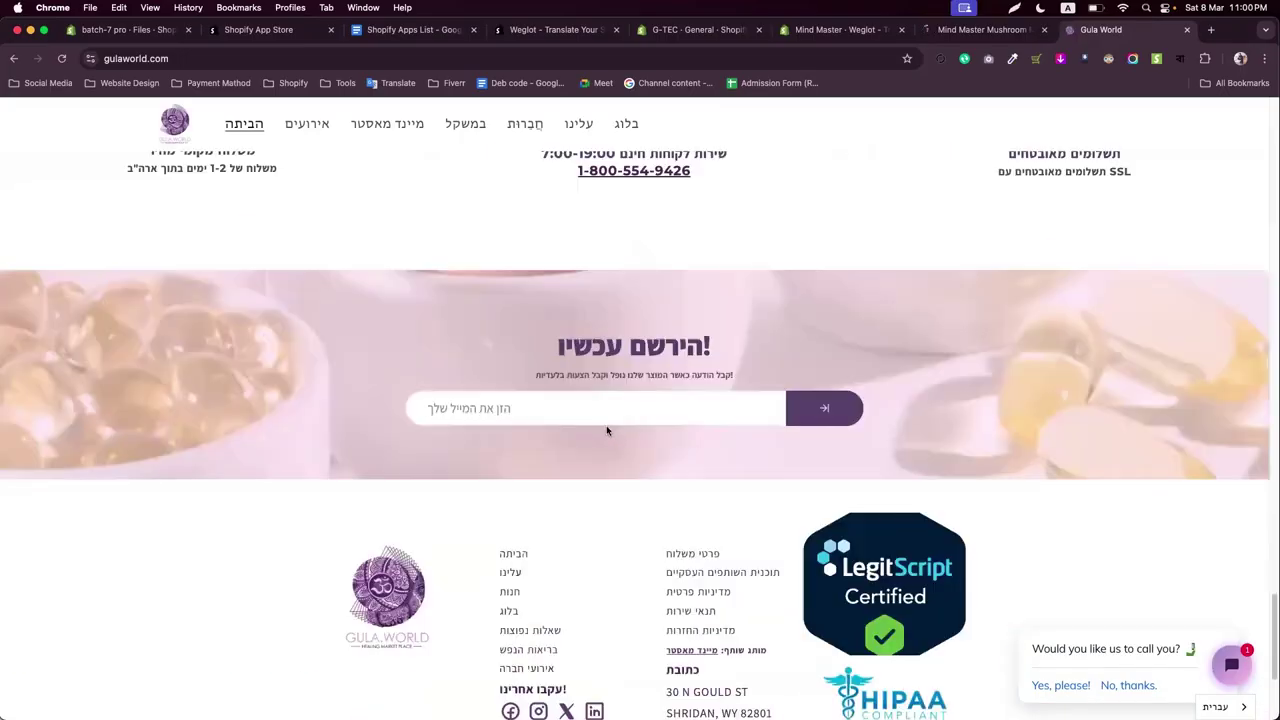
pyautogui.scroll(10, 606, 430)
pyautogui.scroll(10, 606, 430)
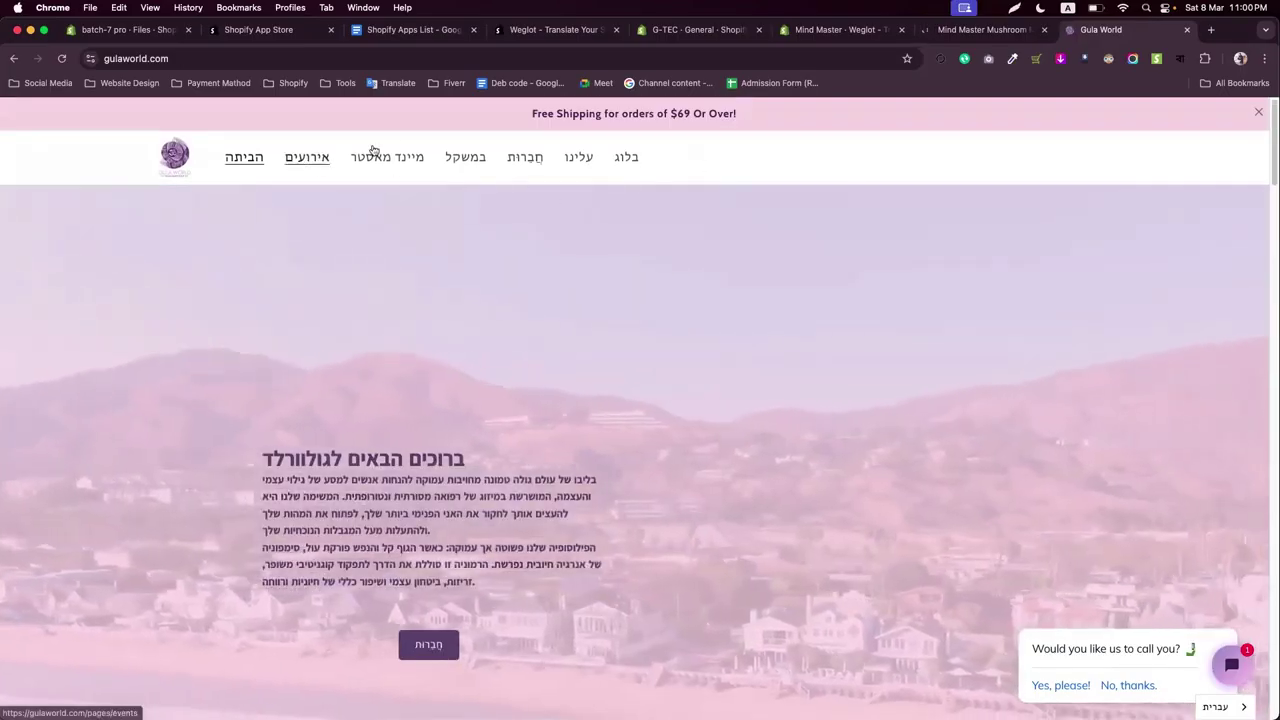
# Switch the storefront back to Español, then to English.
pyautogui.moveTo(1215, 705)
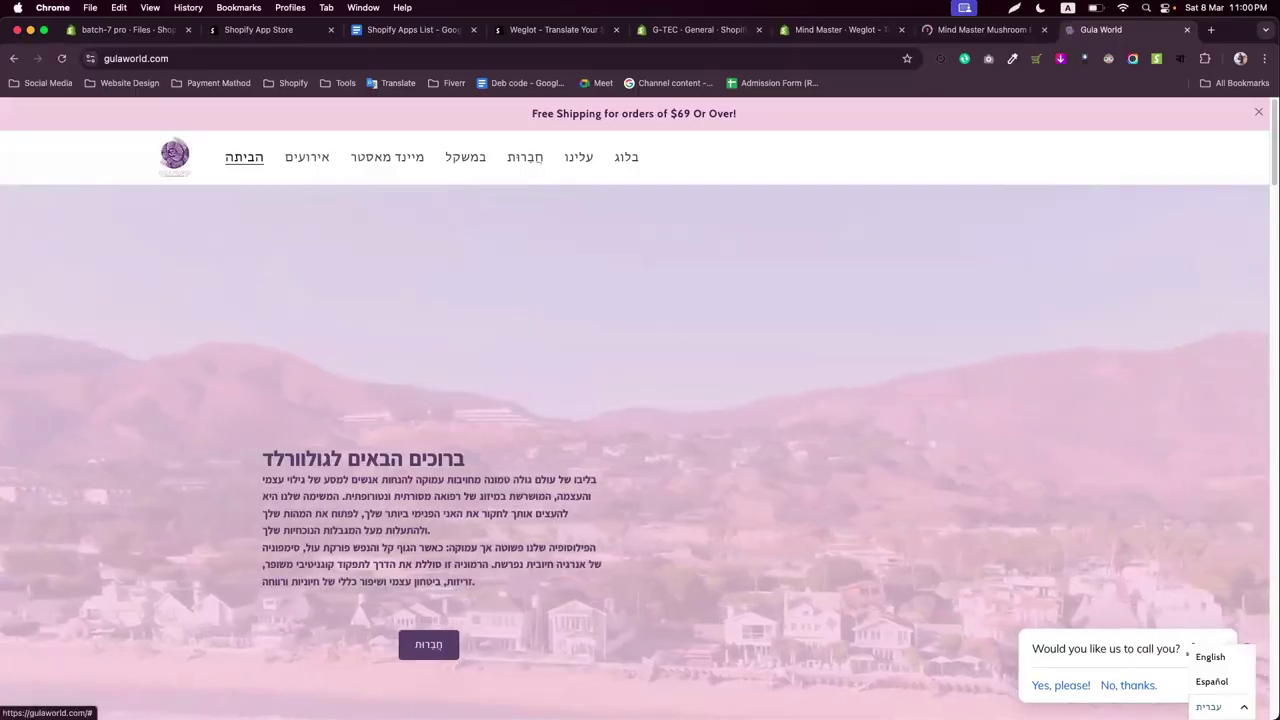
pyautogui.click(1211, 677)
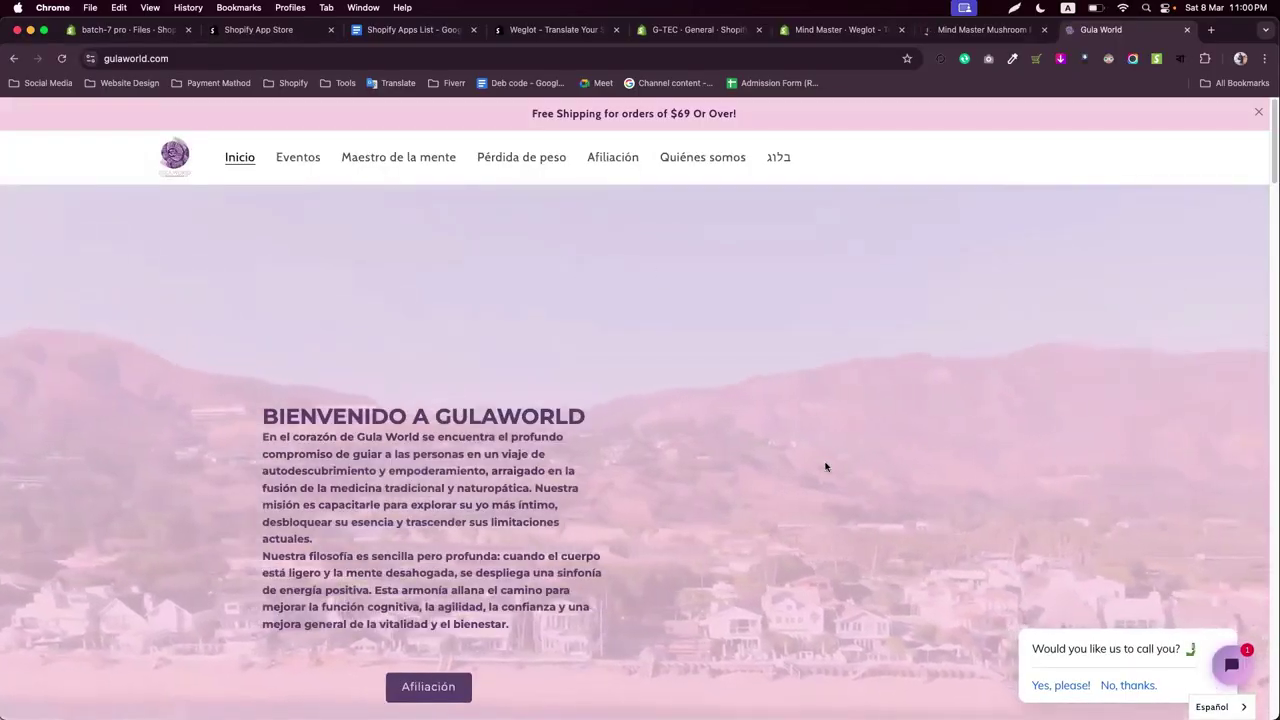
pyautogui.moveTo(1206, 691)
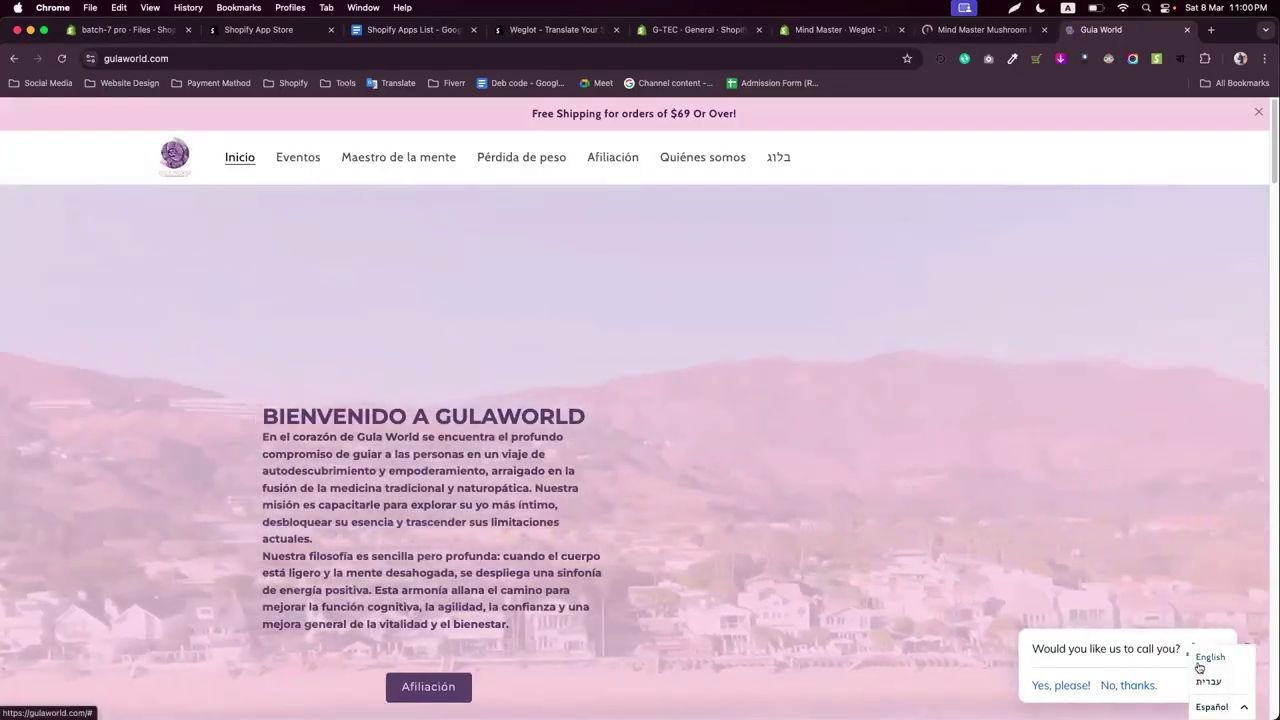
pyautogui.click(1207, 658)
pyautogui.scroll(-15, 720, 457)
pyautogui.scroll(5, 720, 457)
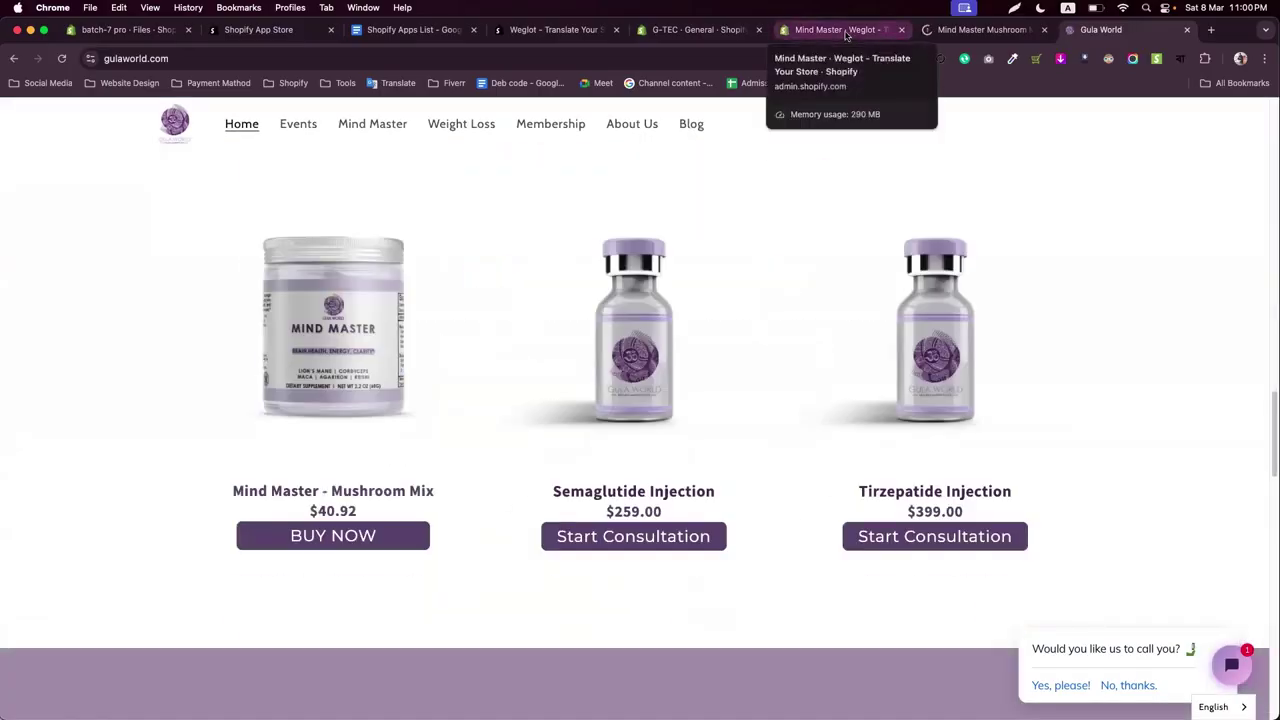
pyautogui.click(845, 30)
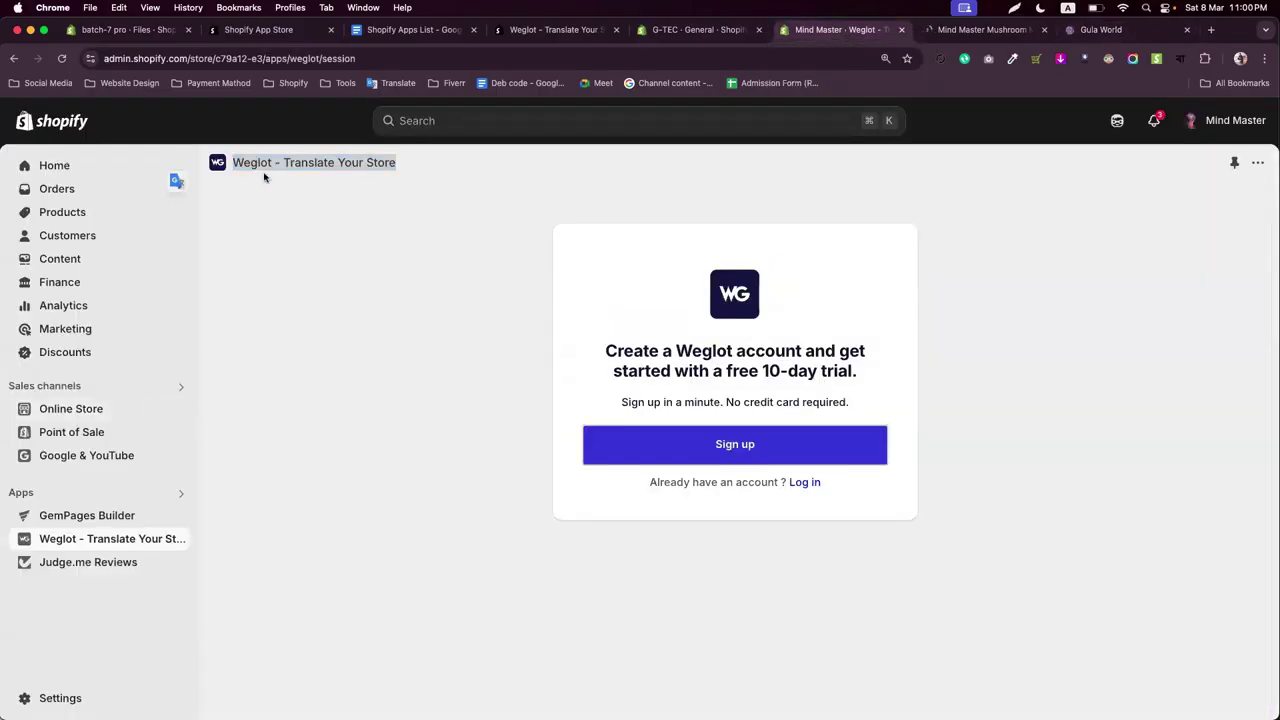
pyautogui.click(558, 31)
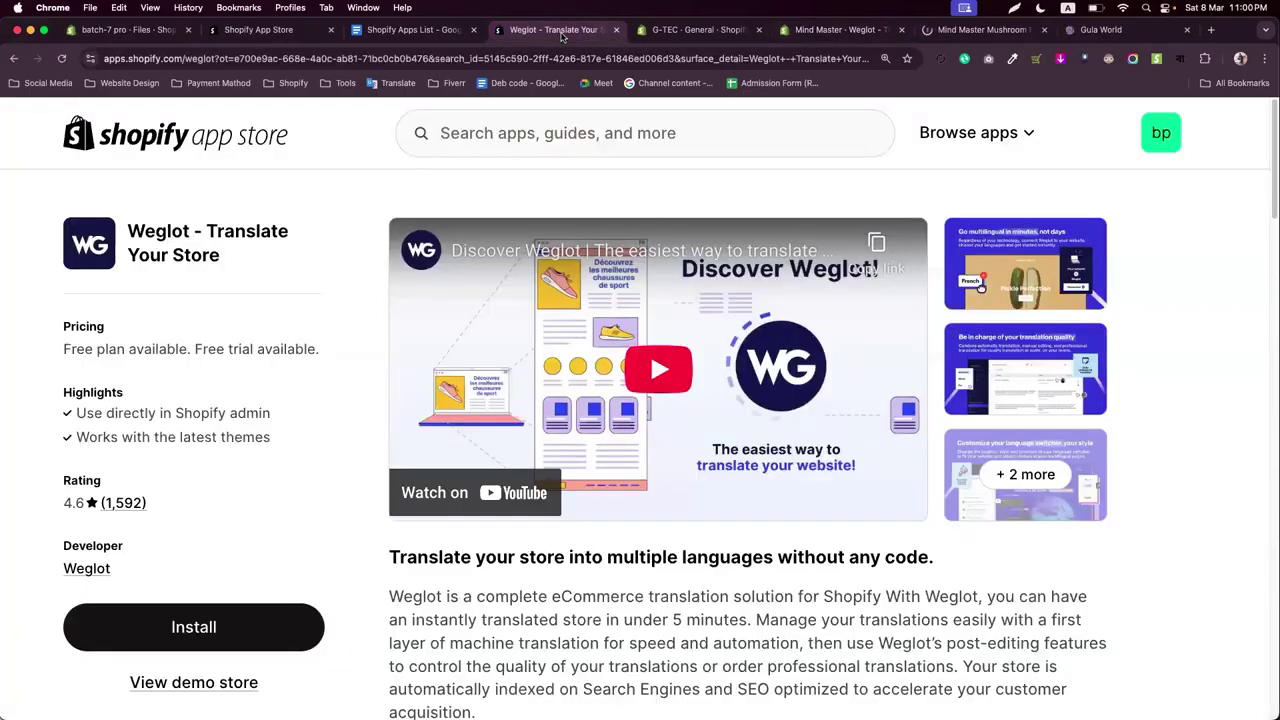
pyautogui.click(433, 31)
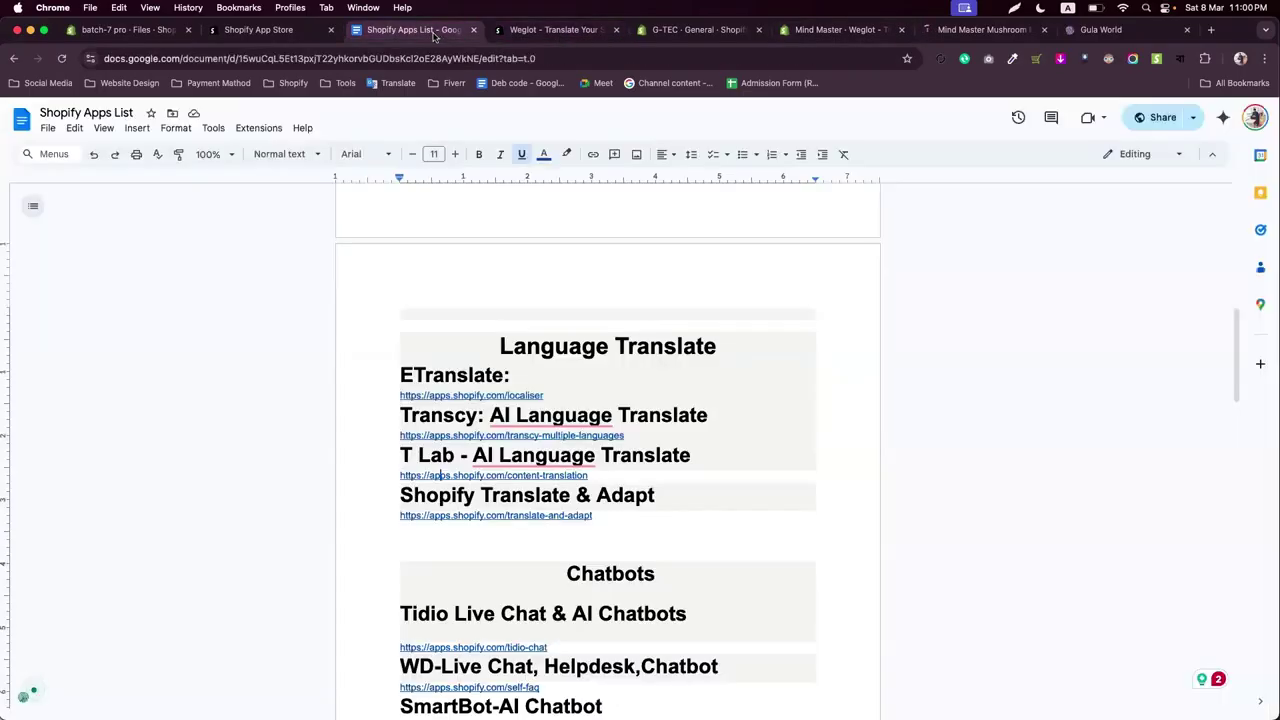
pyautogui.click(545, 32)
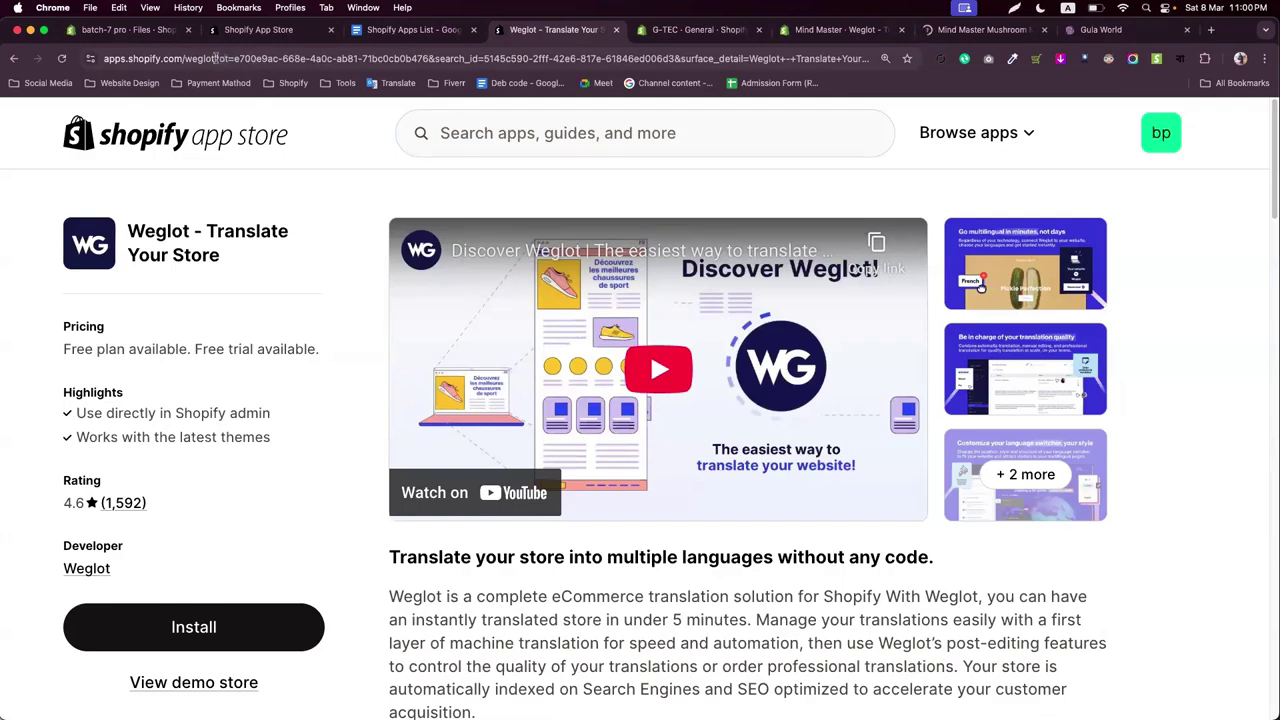
pyautogui.moveTo(213, 58); pyautogui.dragTo(117, 82)
pyautogui.press('super+c')
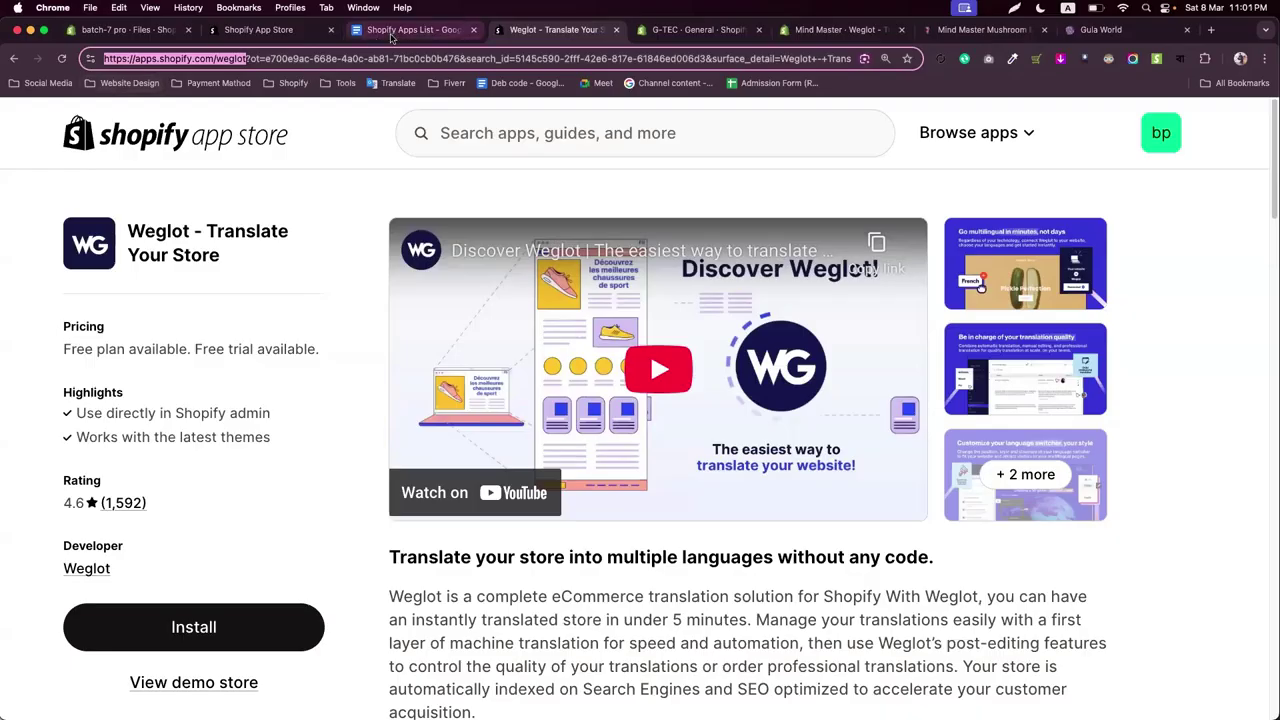
# Paste the Weglot link below the Translate & Adapt link and begin a 'Paid Apps' label.
pyautogui.click(374, 33)
pyautogui.click(649, 516)
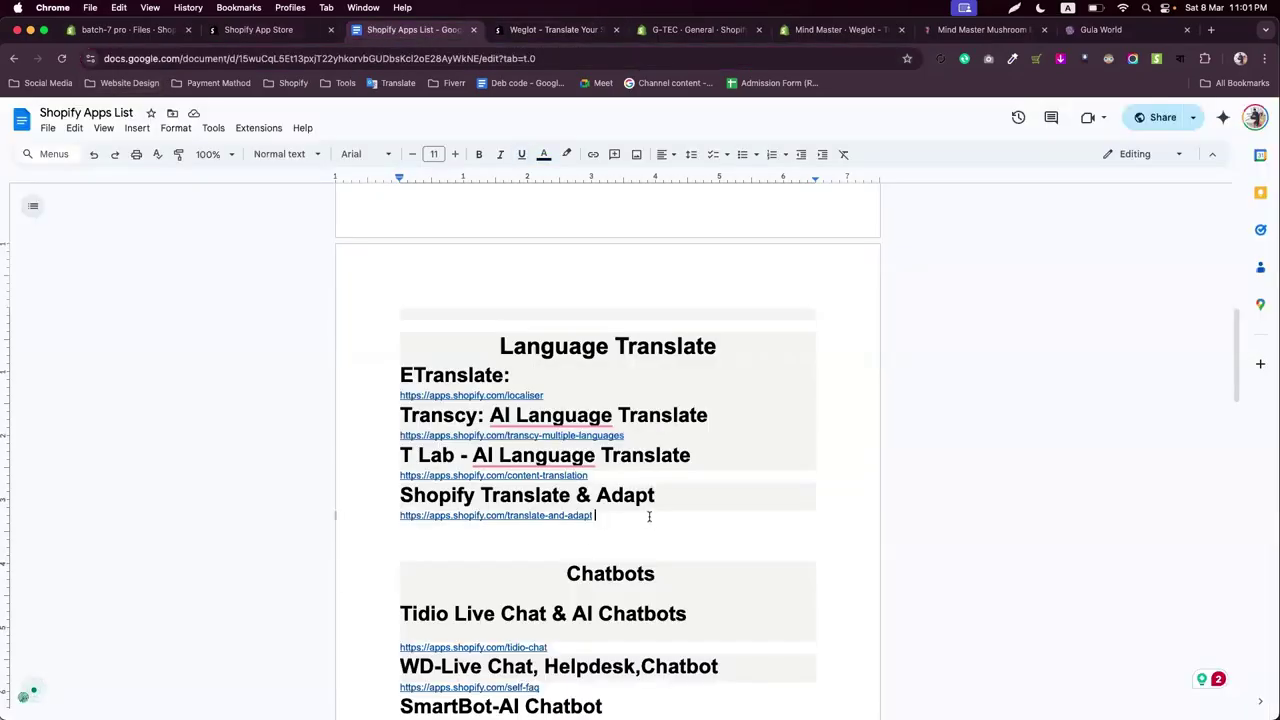
pyautogui.press('Return')
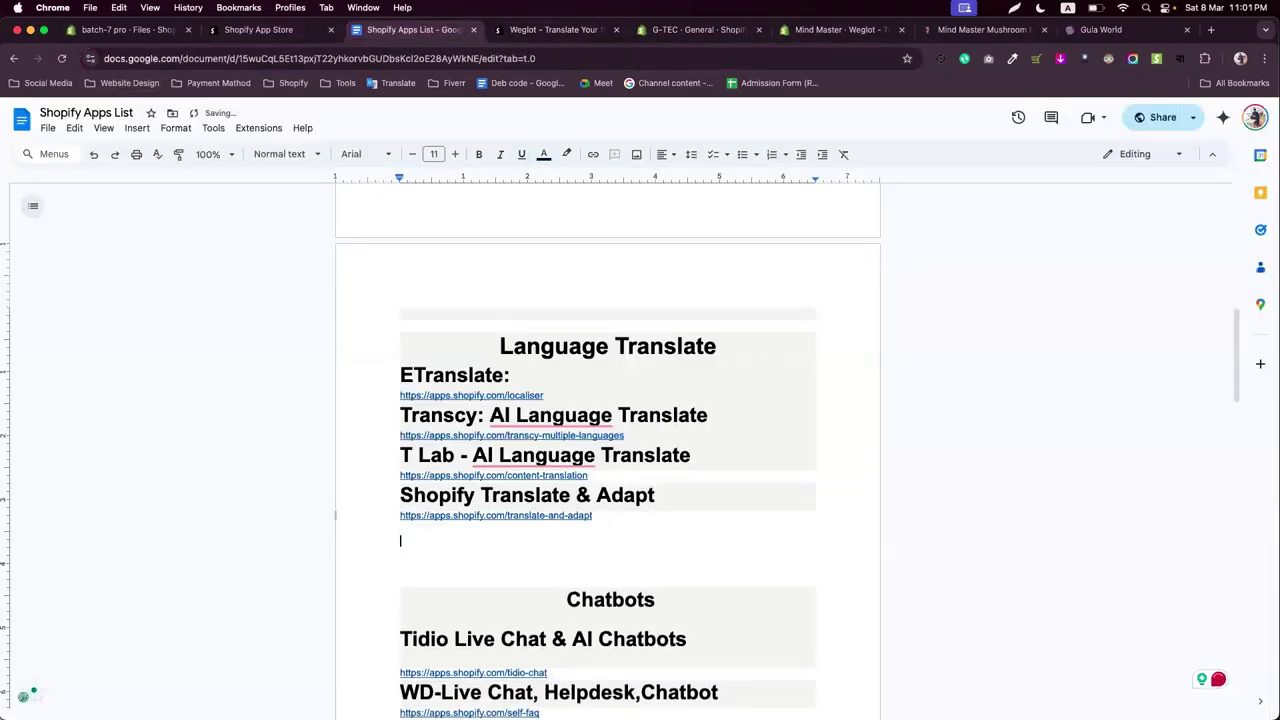
pyautogui.press('super+v')
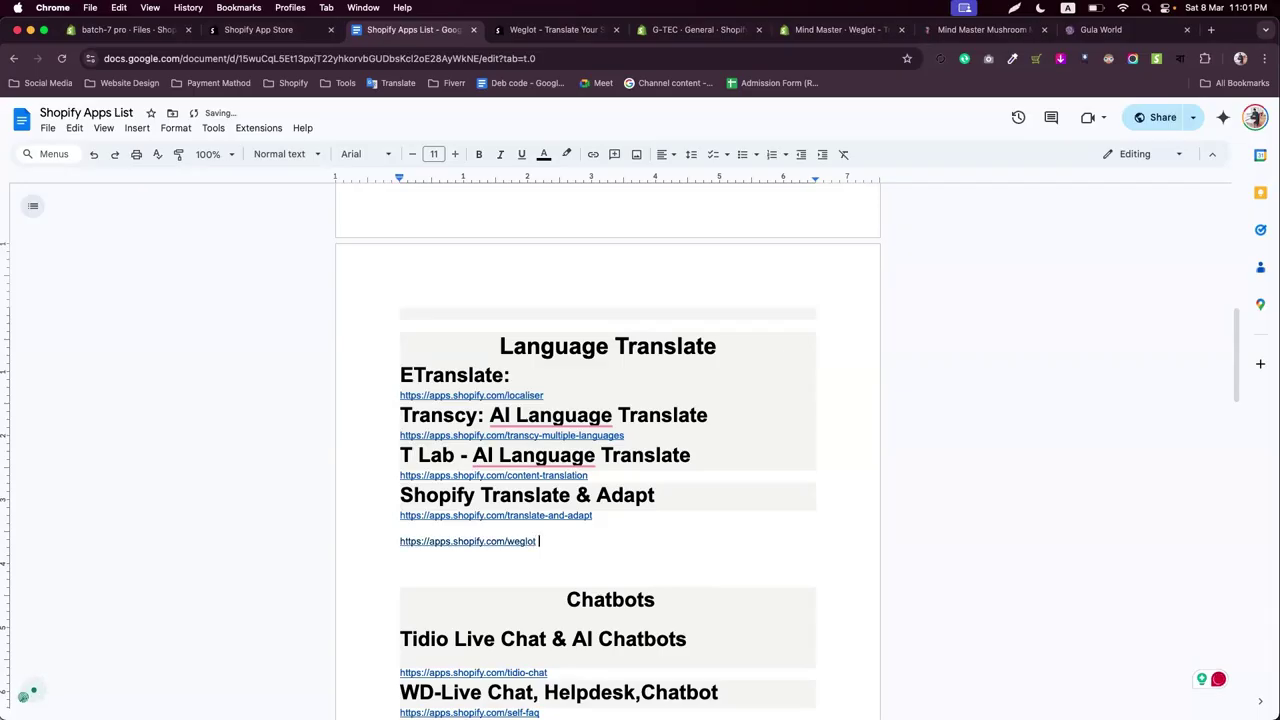
pyautogui.press('Return')
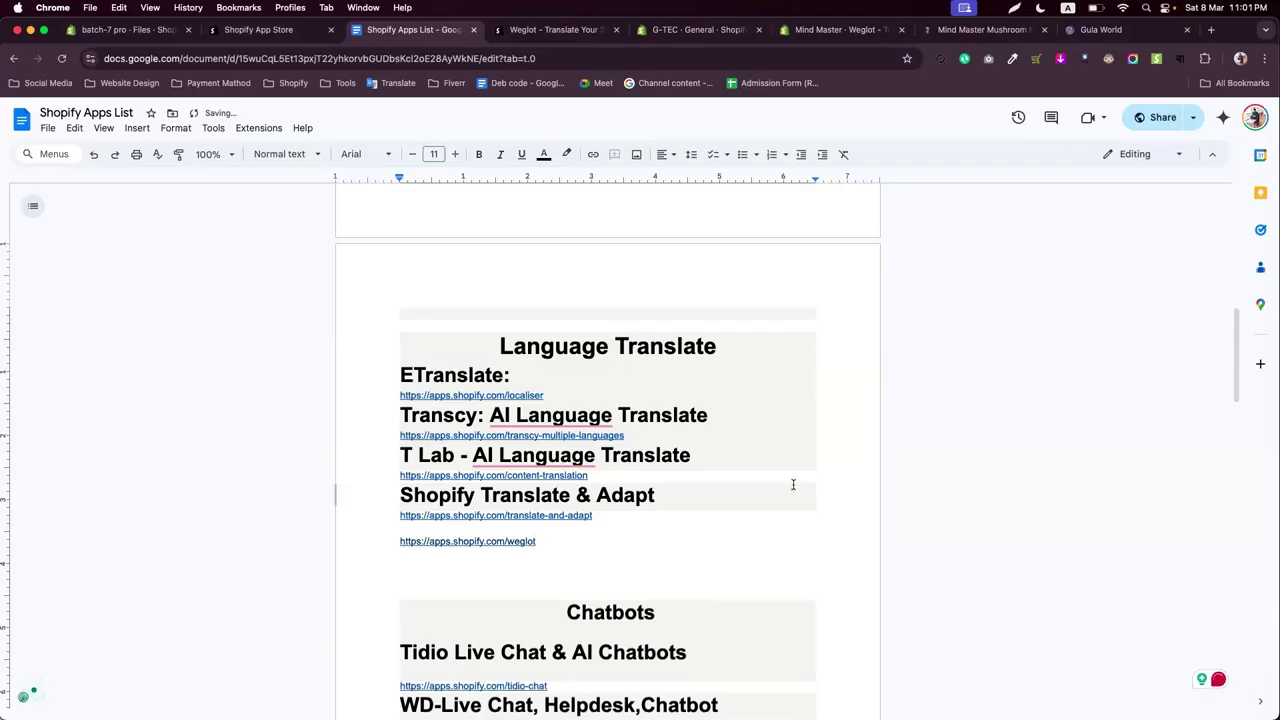
pyautogui.write('Paid Apps')
pyautogui.scroll(-3, 663, 543)
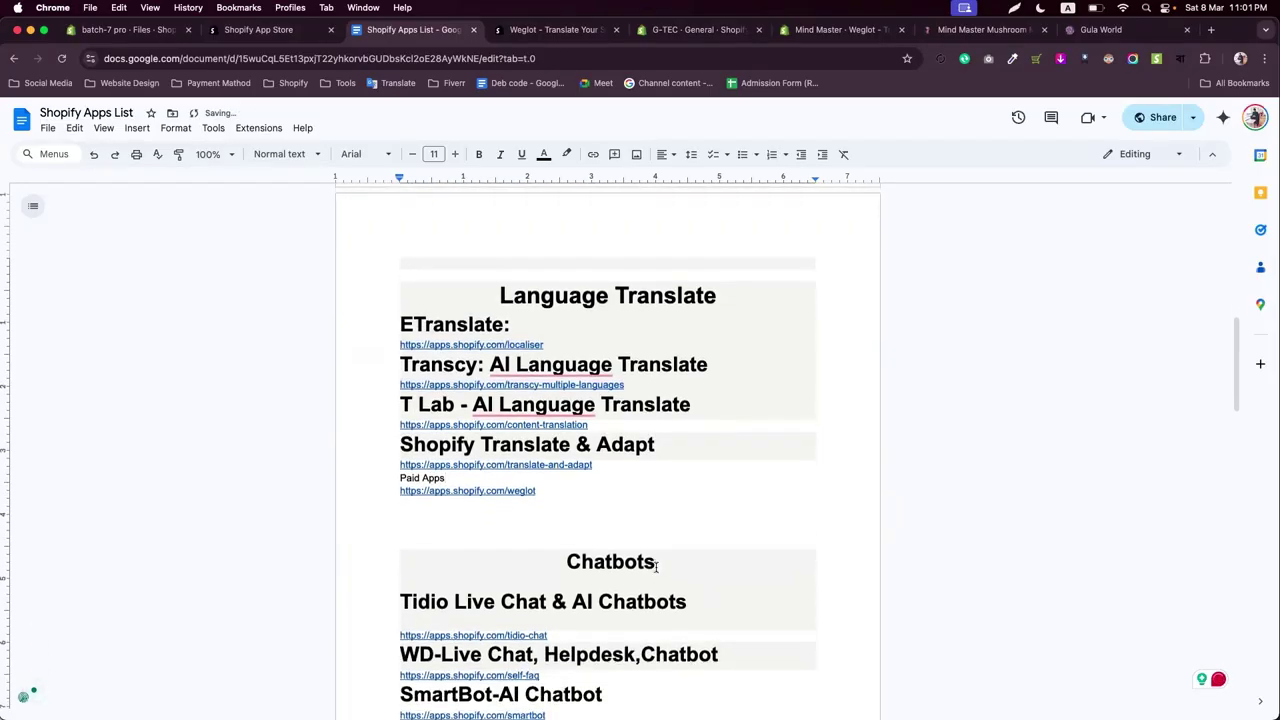
pyautogui.scroll(-1, 618, 436)
# Go over the Chatbots apps: Tidio Live Chat, WD-Live Chat and SmartBot-AI Chatbot.
pyautogui.click(594, 490)
pyautogui.keyDown('shift'); pyautogui.click(683, 491); pyautogui.keyUp('shift')
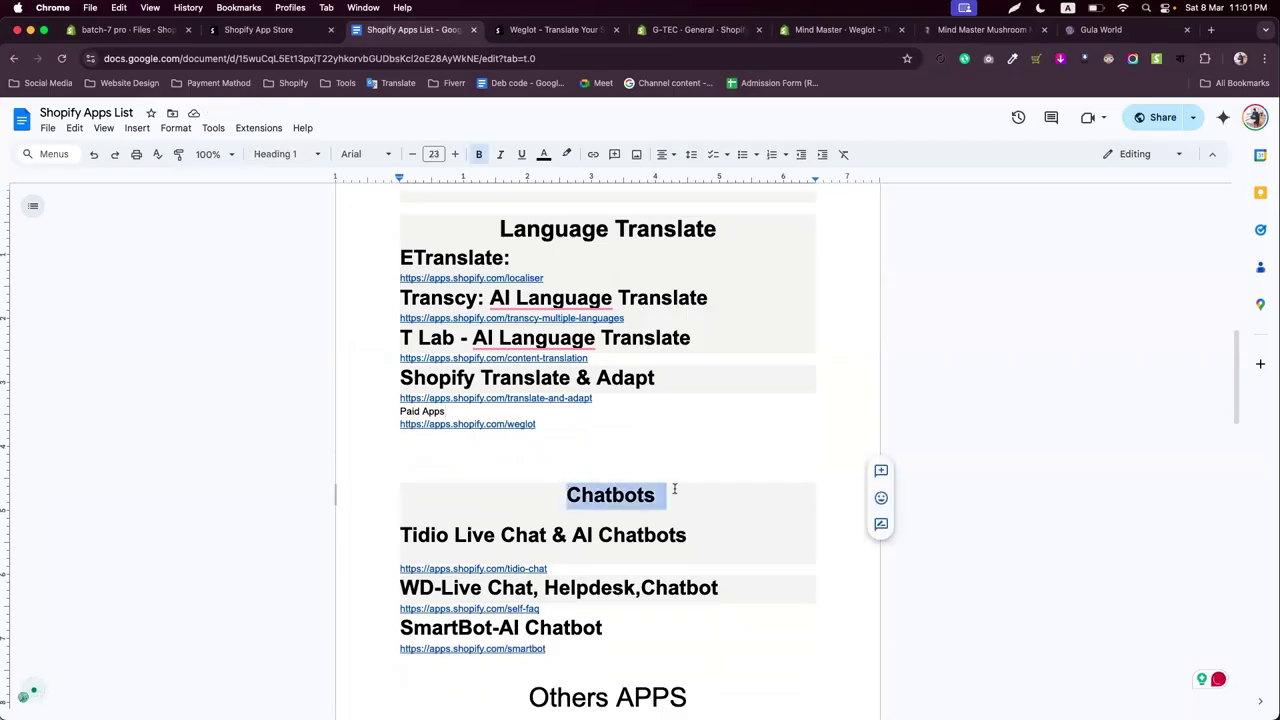
pyautogui.scroll(-5, 473, 507)
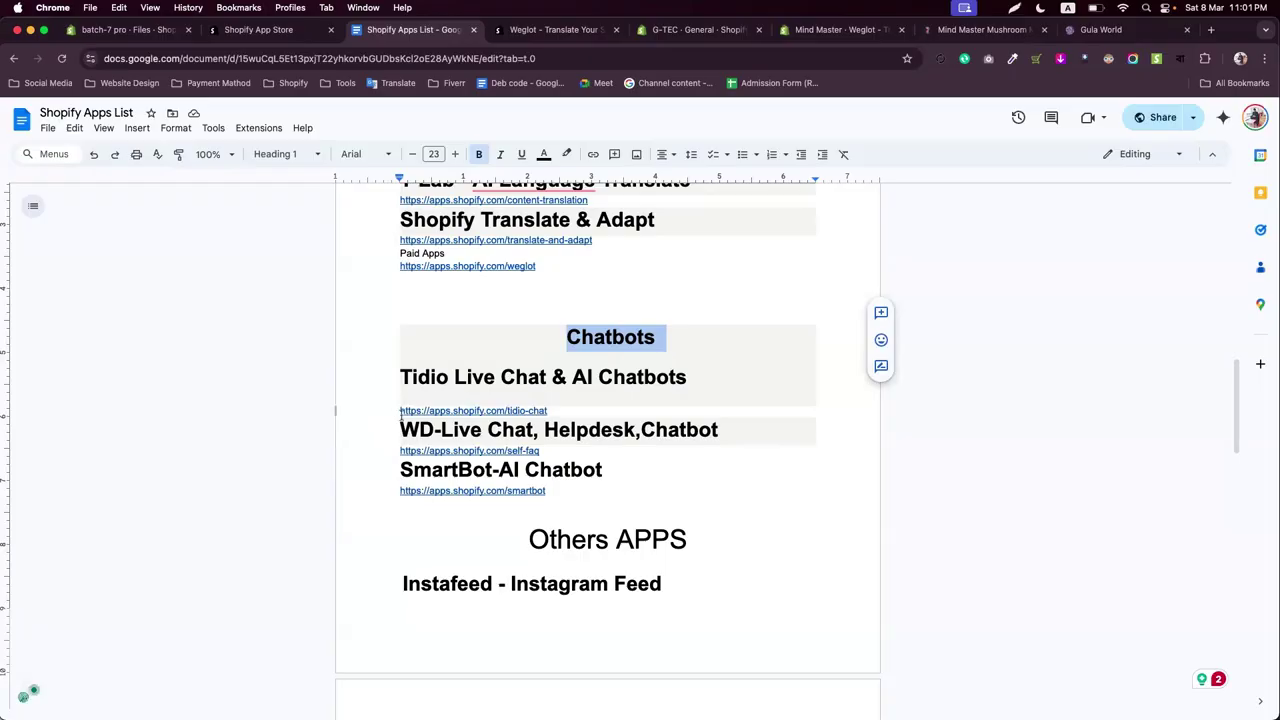
pyautogui.moveTo(402, 376); pyautogui.dragTo(540, 377)
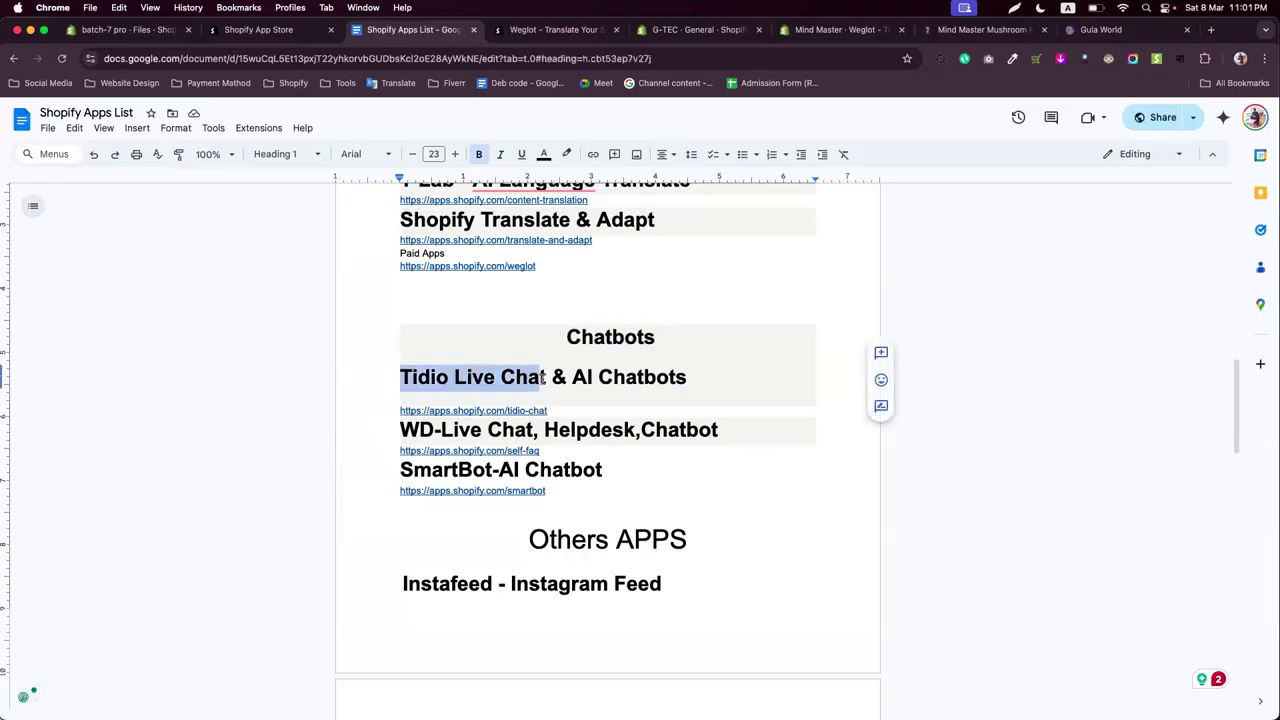
pyautogui.moveTo(401, 428); pyautogui.dragTo(578, 430)
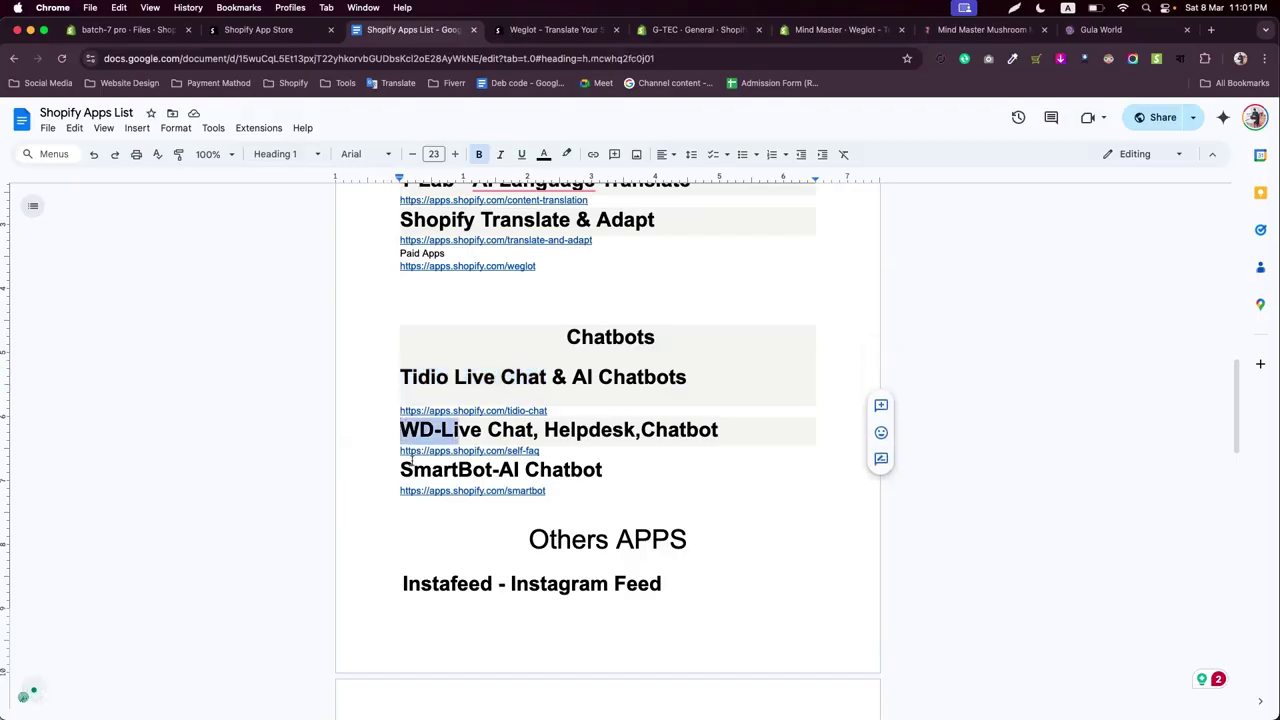
pyautogui.moveTo(401, 469); pyautogui.dragTo(537, 470)
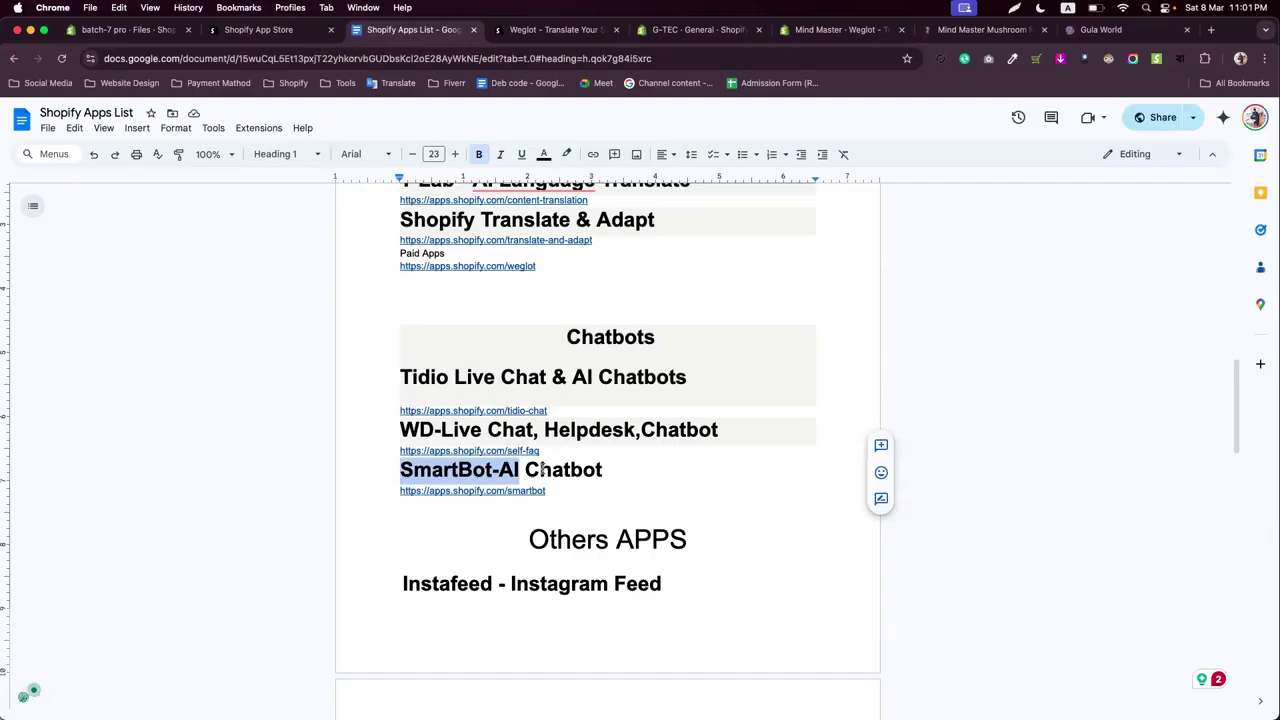
pyautogui.click(258, 29)
# Search the Shopify App Store for 'chat' and browse the results.
pyautogui.click(476, 133)
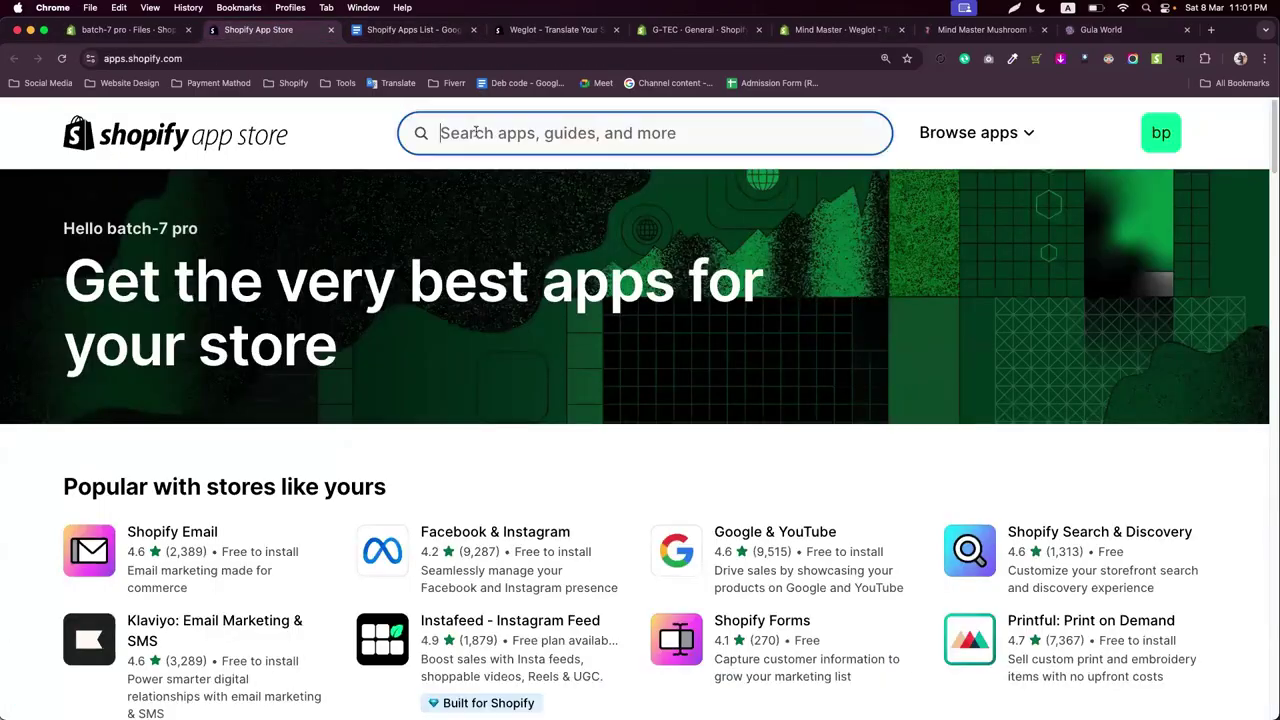
pyautogui.write('chat')
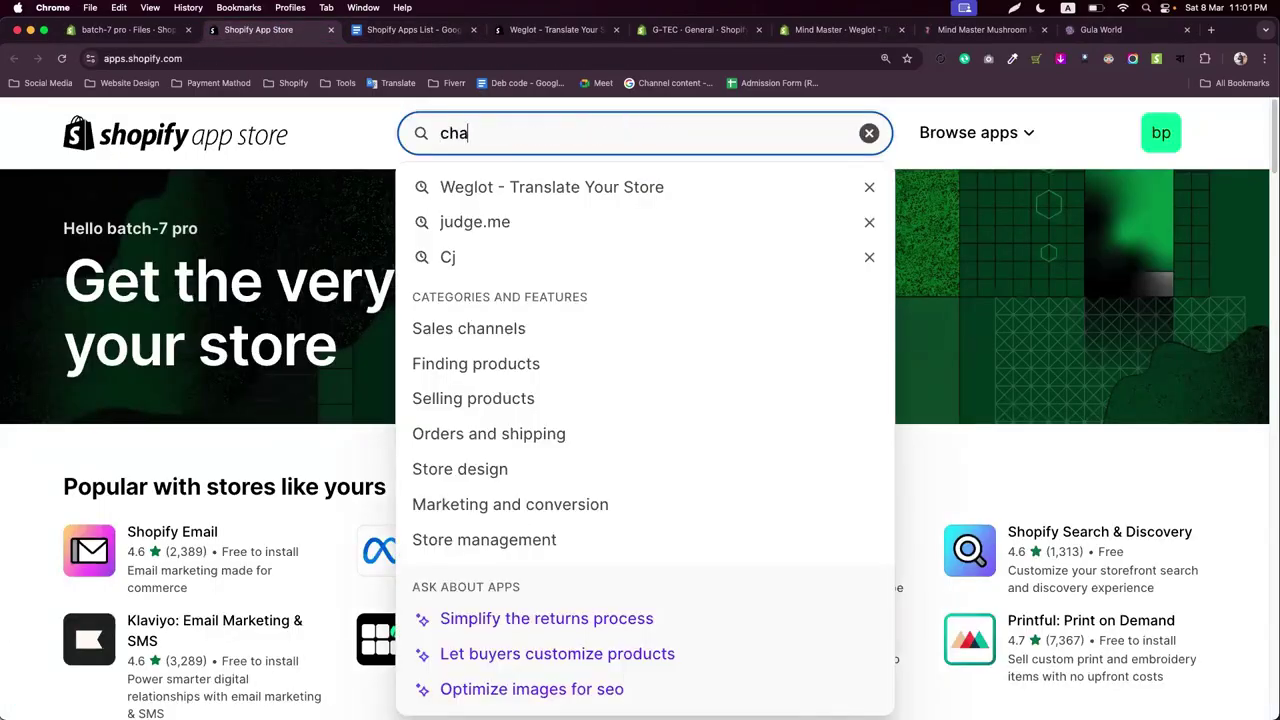
pyautogui.press('Return')
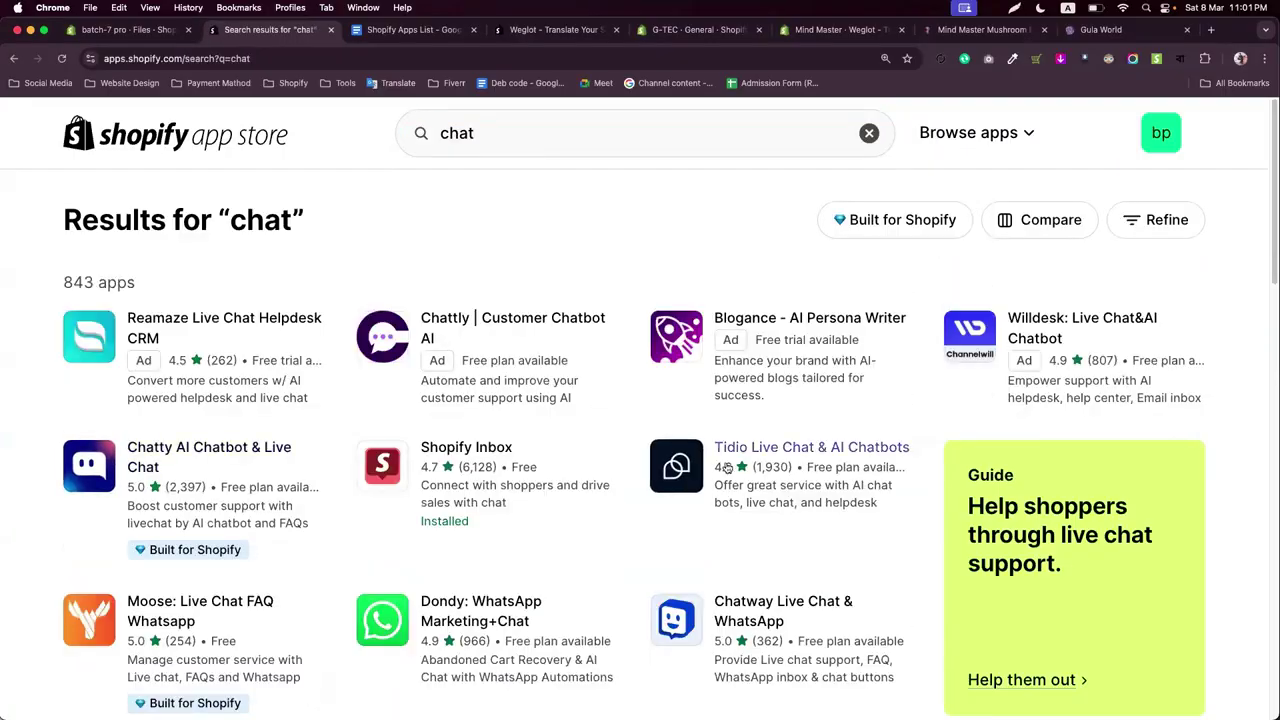
pyautogui.scroll(-1, 557, 494)
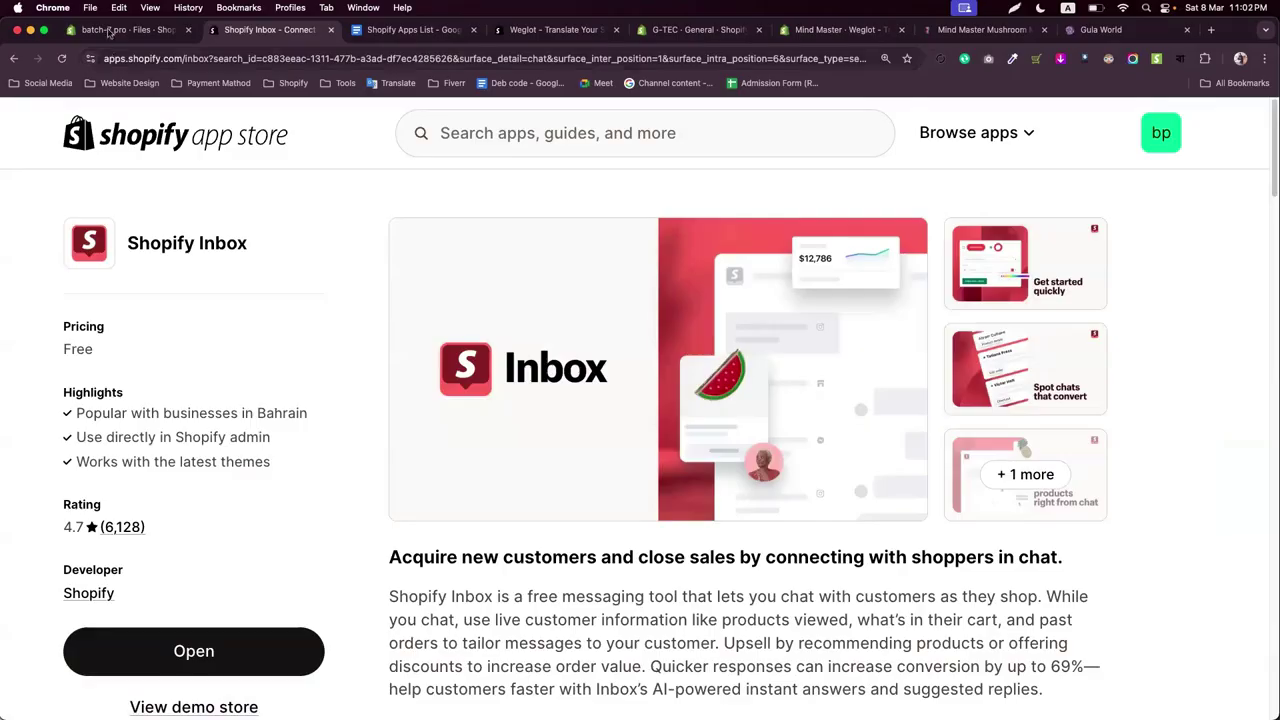
# Open Shopify Inbox, then go to the G-TEC store's admin home.
pyautogui.click(240, 664)
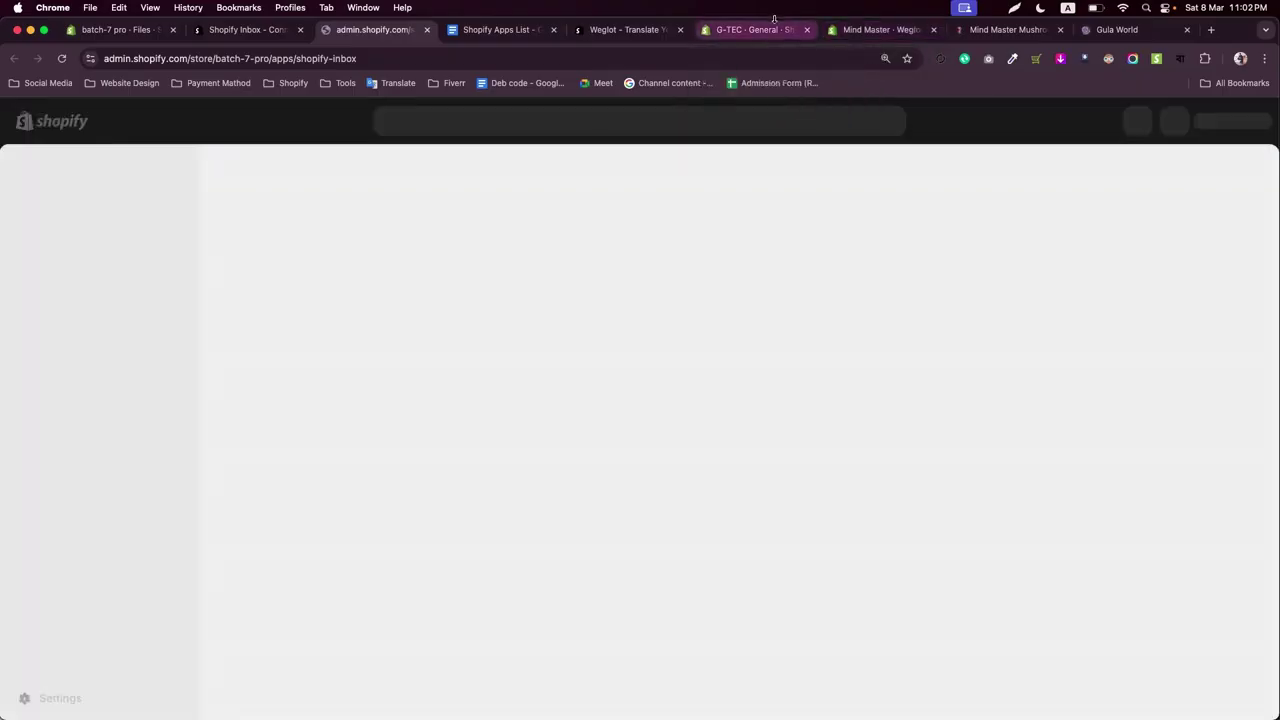
pyautogui.click(770, 27)
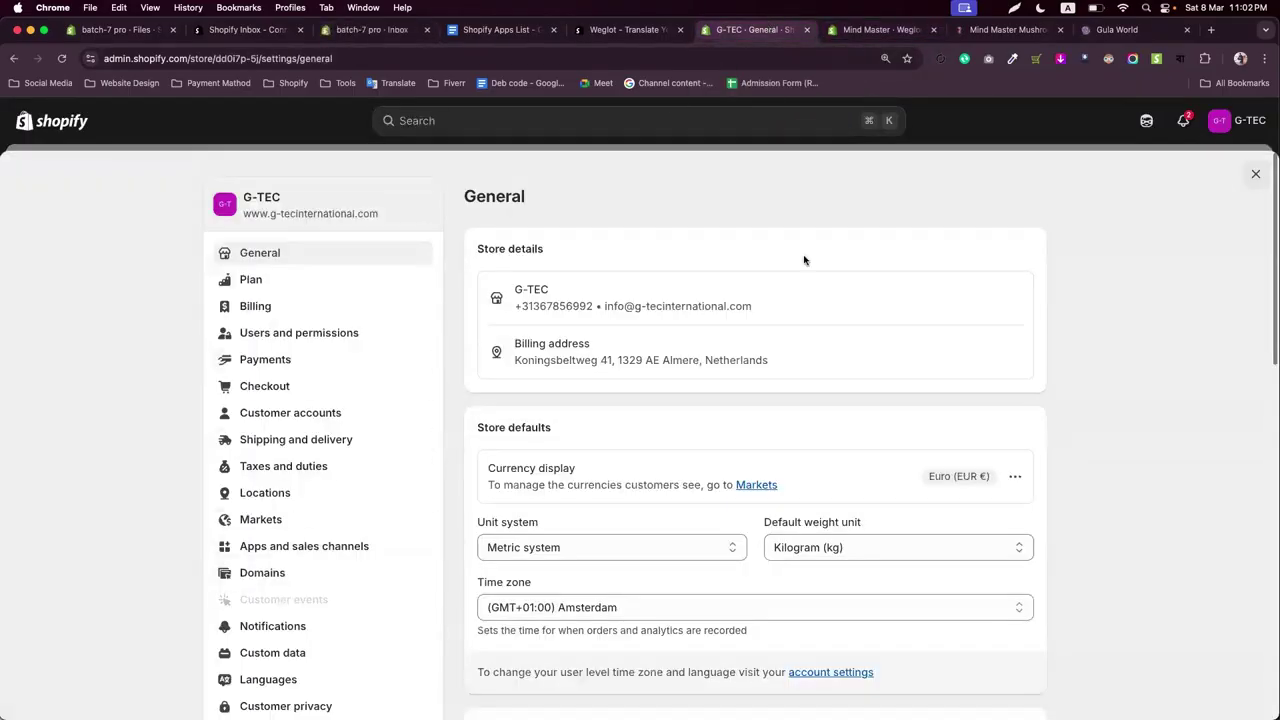
pyautogui.click(1255, 175)
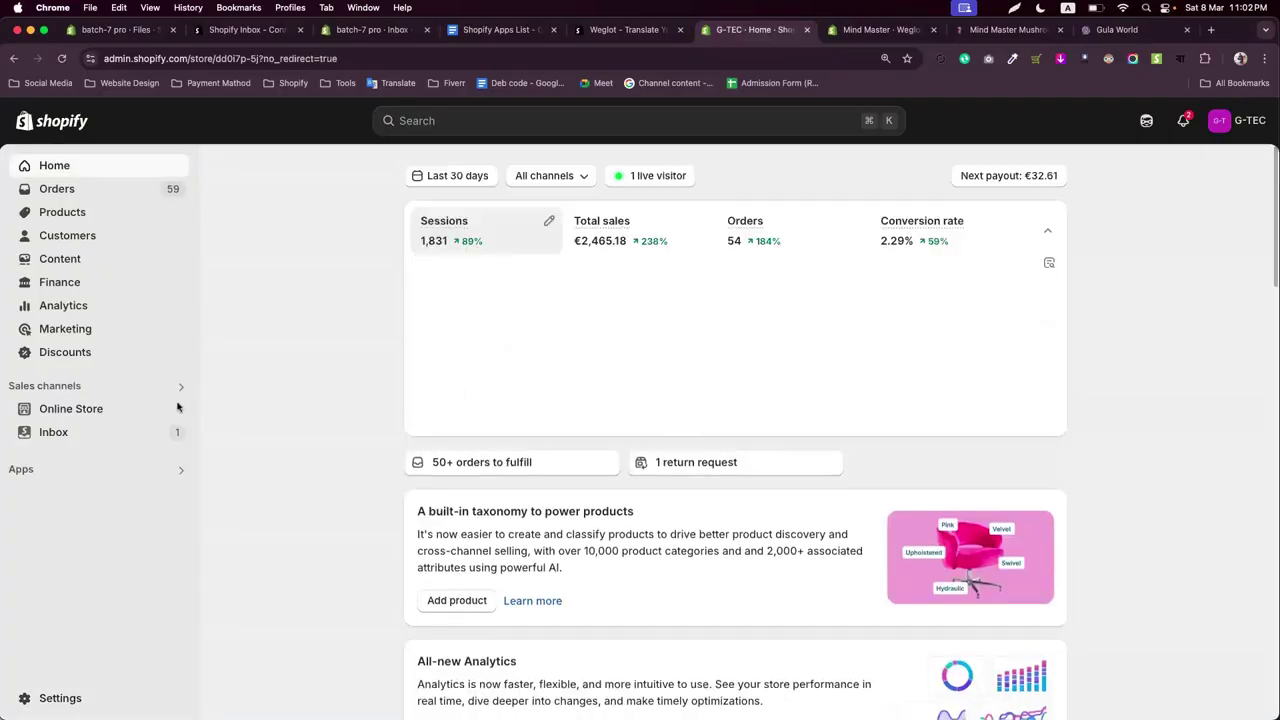
# Preview the live G-TEC storefront's chat window, then return to the Inbox page.
pyautogui.click(182, 406)
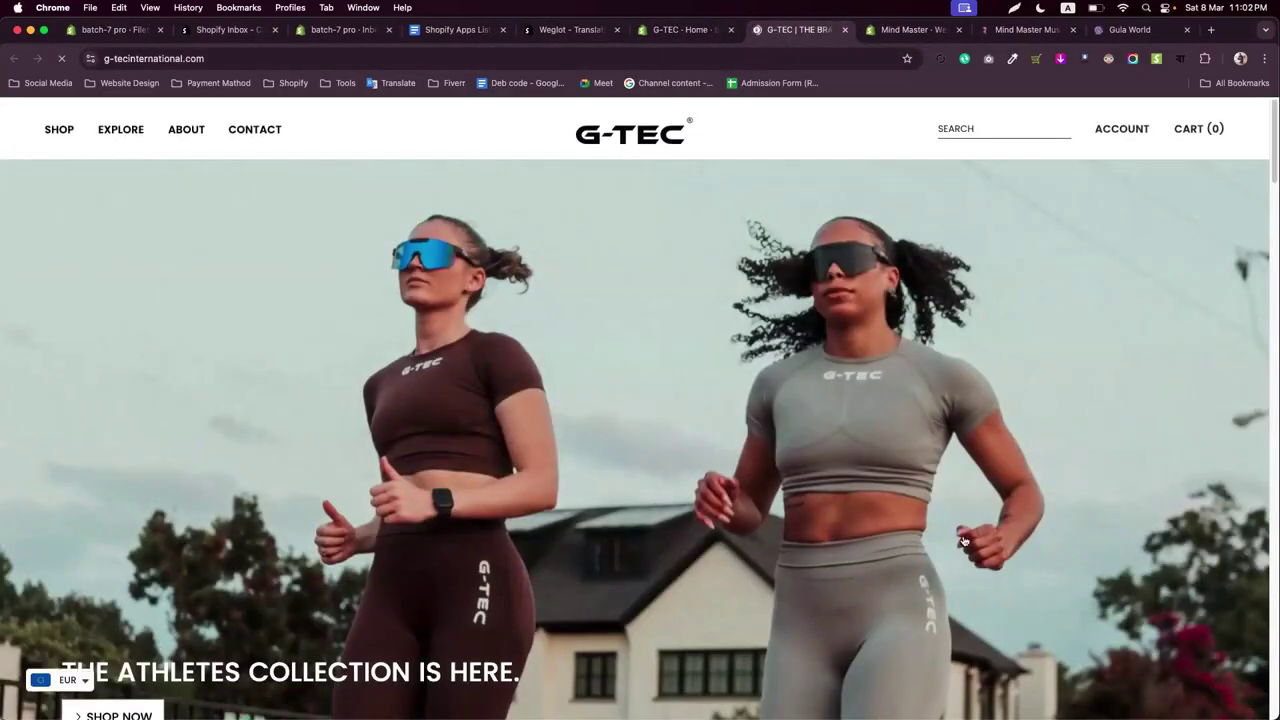
pyautogui.scroll(-3, 981, 516)
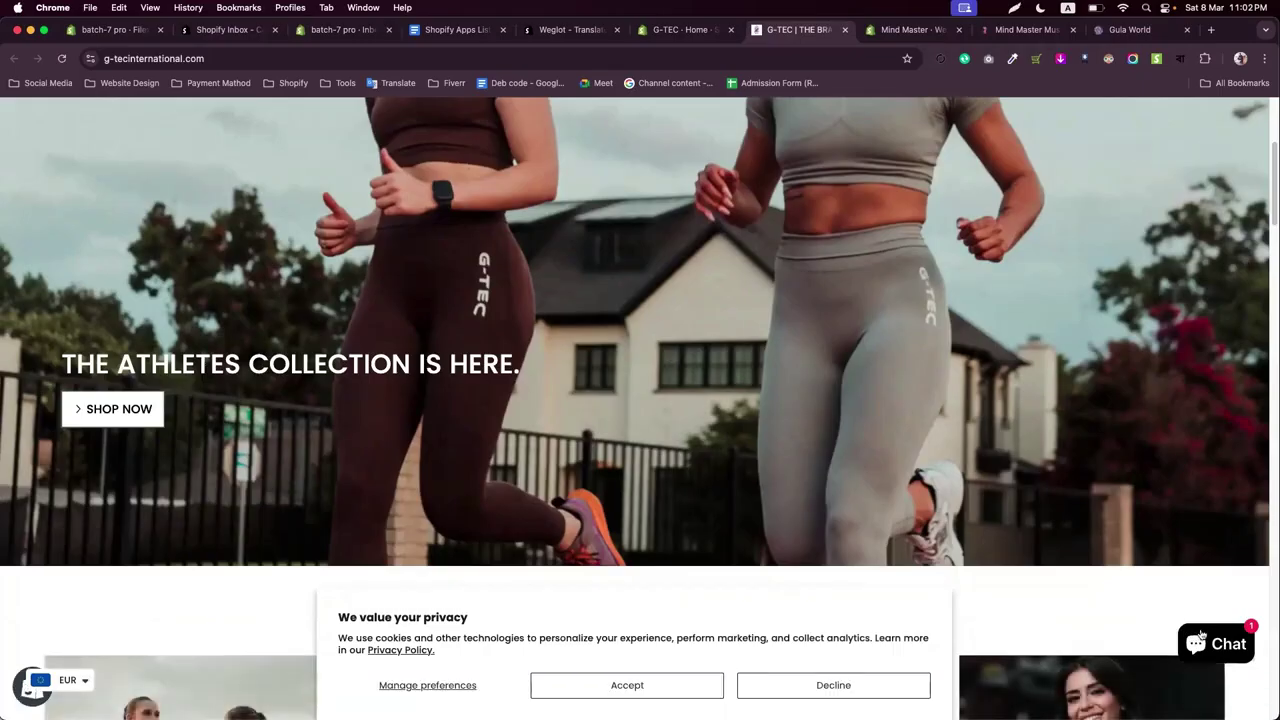
pyautogui.click(1209, 636)
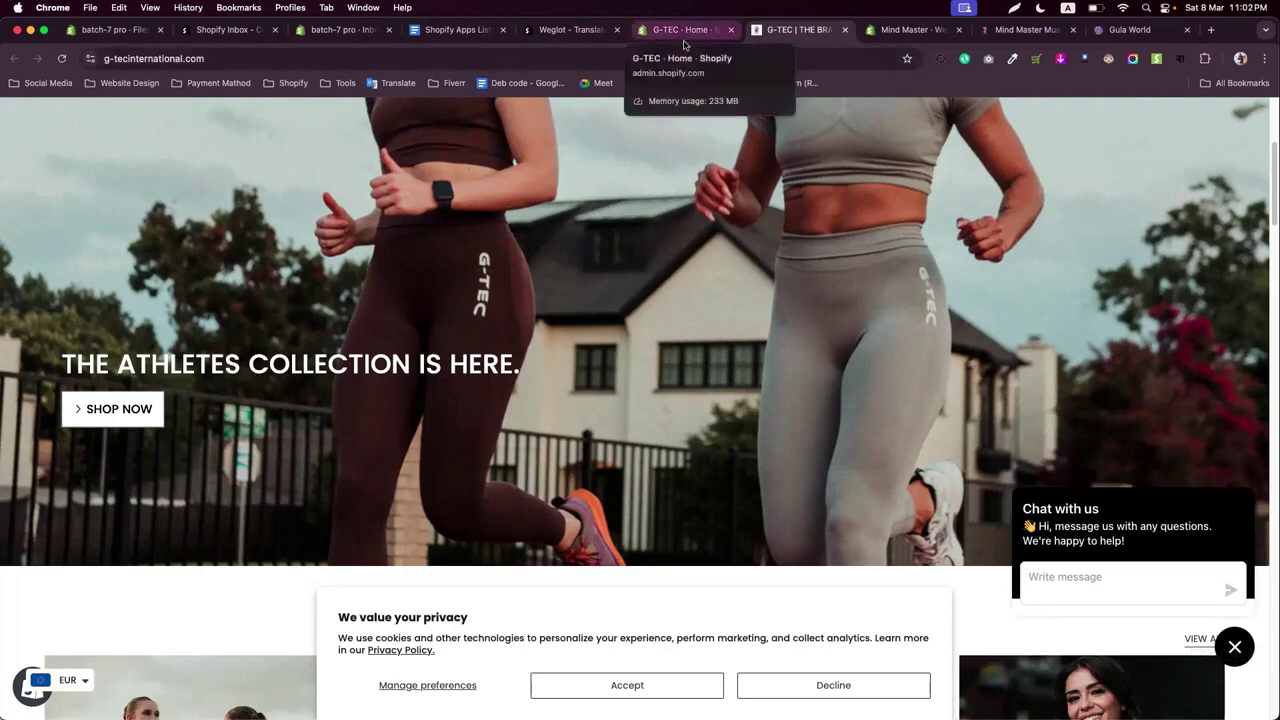
pyautogui.click(302, 38)
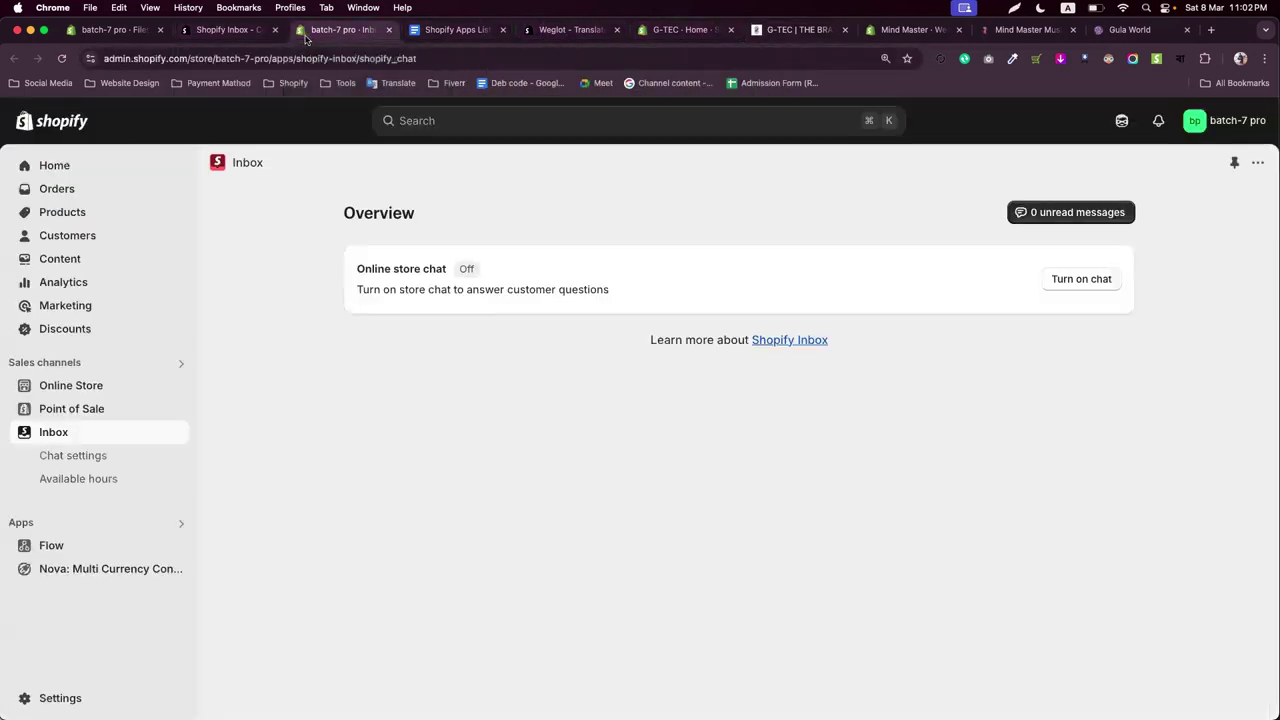
# Turn on online store chat and set the widget's vertical position to Highest.
pyautogui.click(1075, 282)
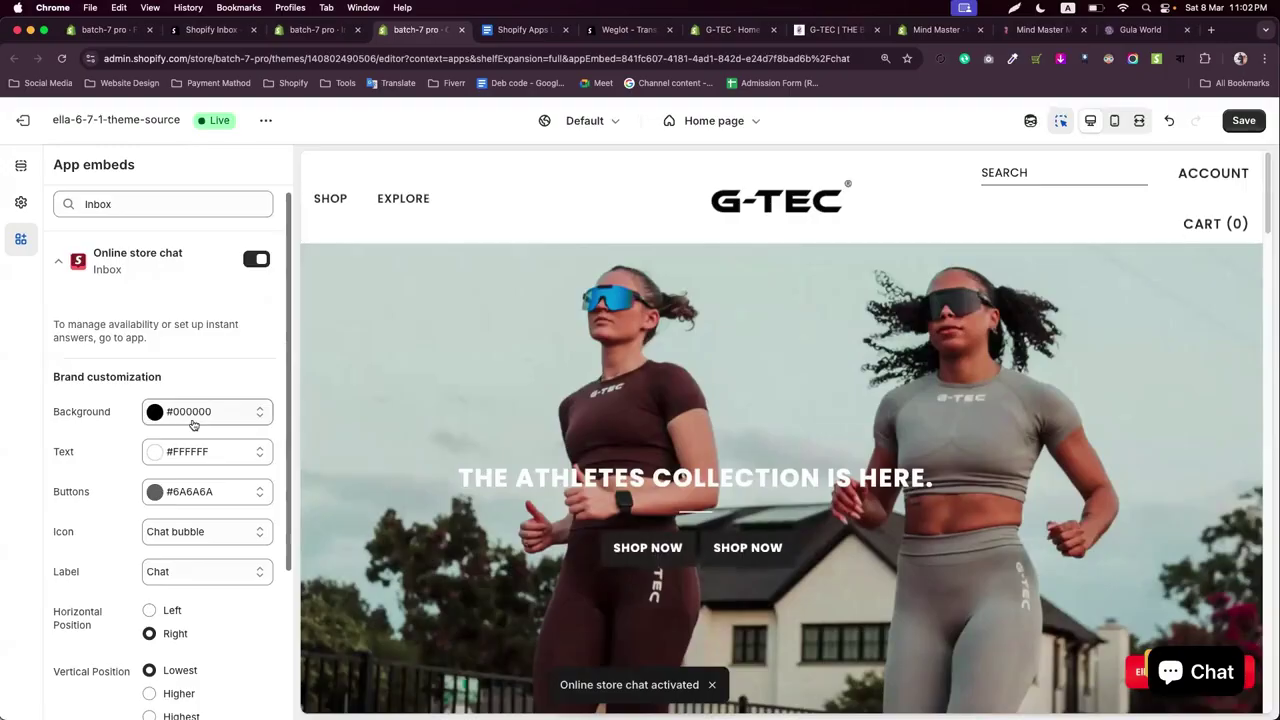
pyautogui.scroll(-3, 186, 489)
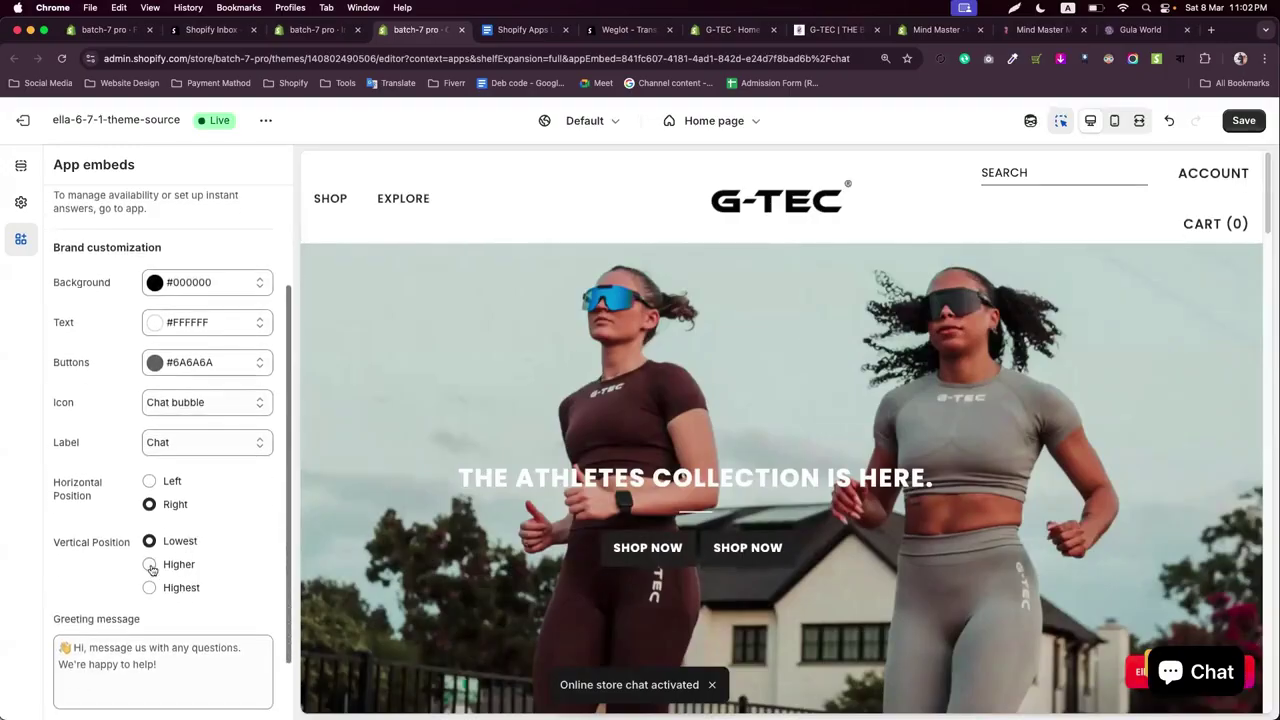
pyautogui.click(149, 566)
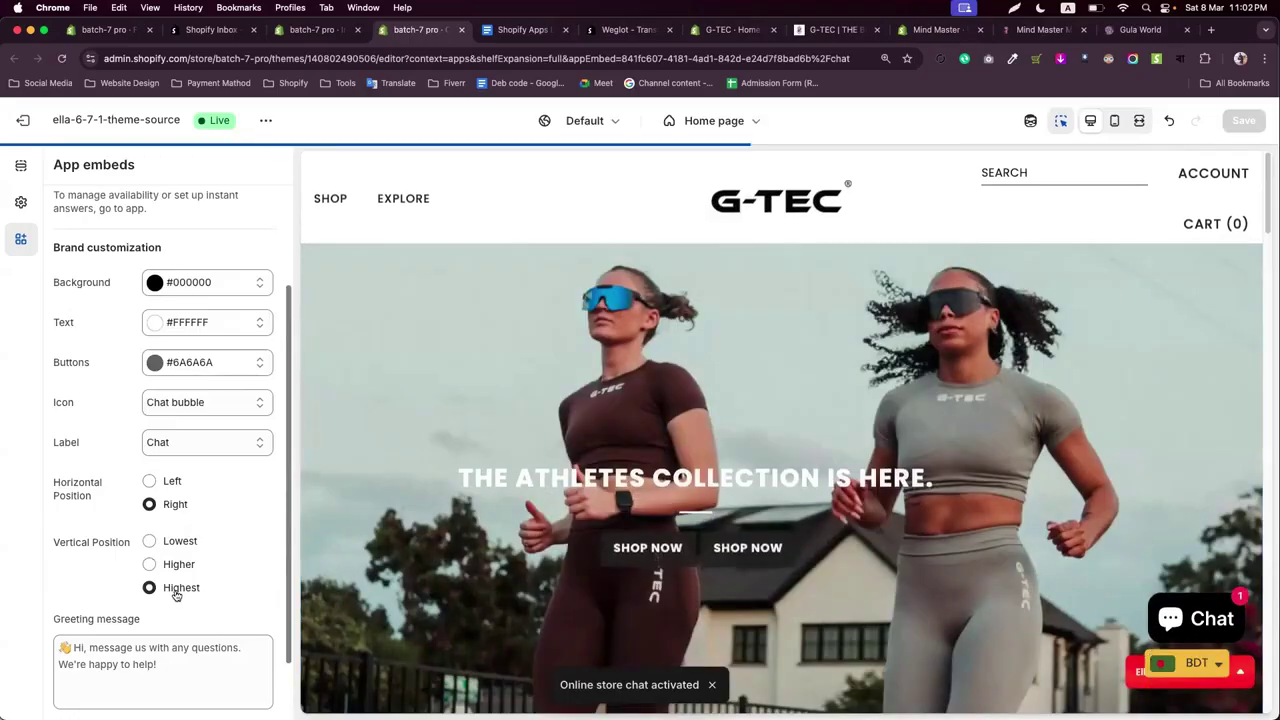
pyautogui.click(172, 587)
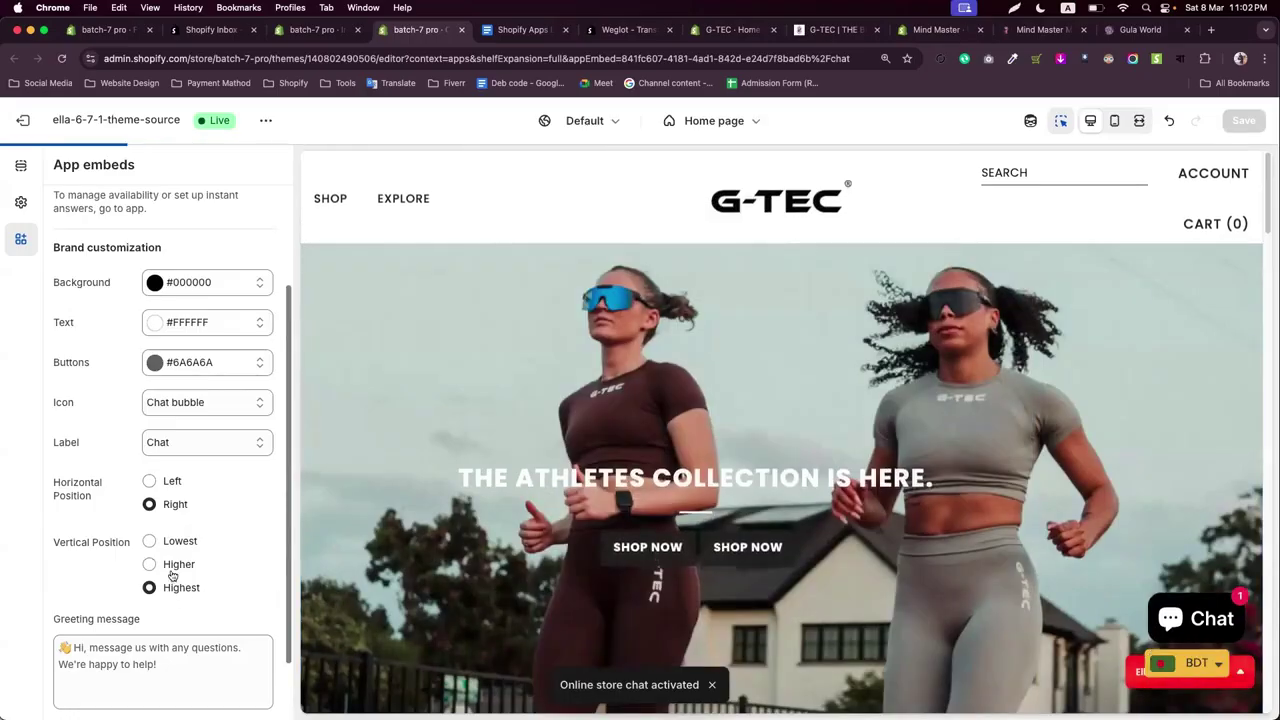
# Set the chat icon to Team and mark the WD-Live Chat entry in the Shopify Apps List.
pyautogui.click(172, 404)
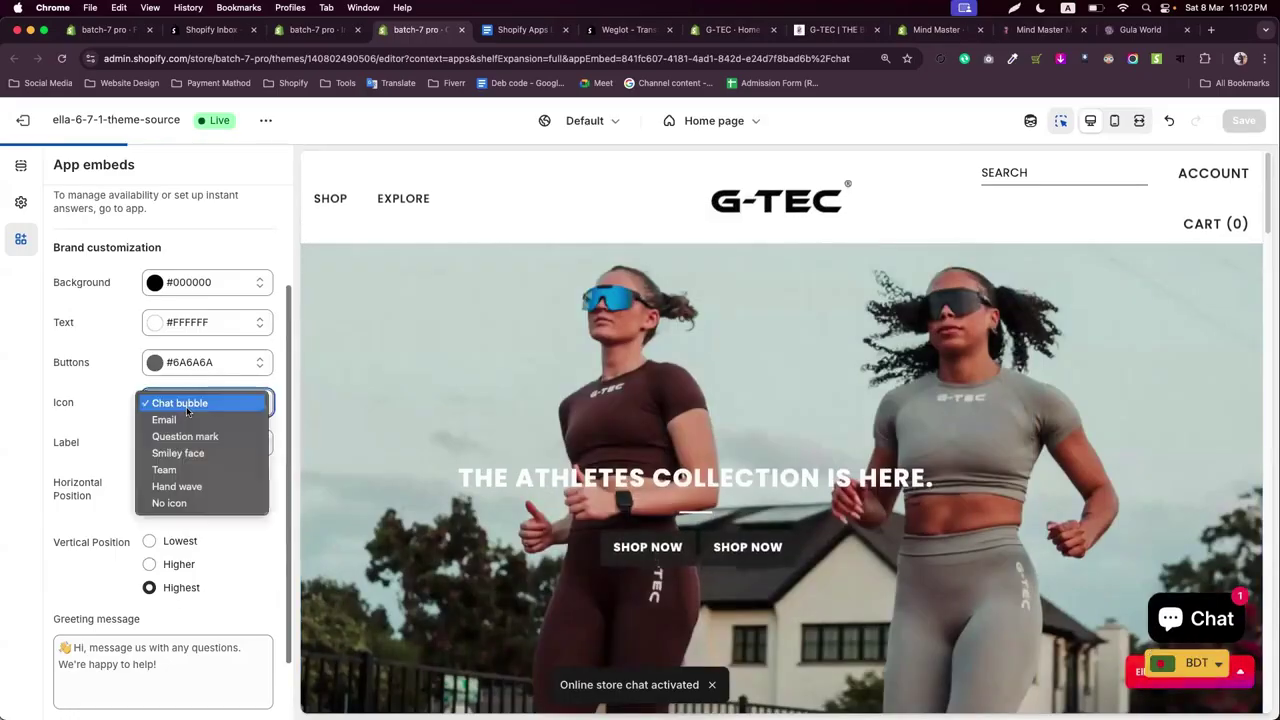
pyautogui.click(184, 420)
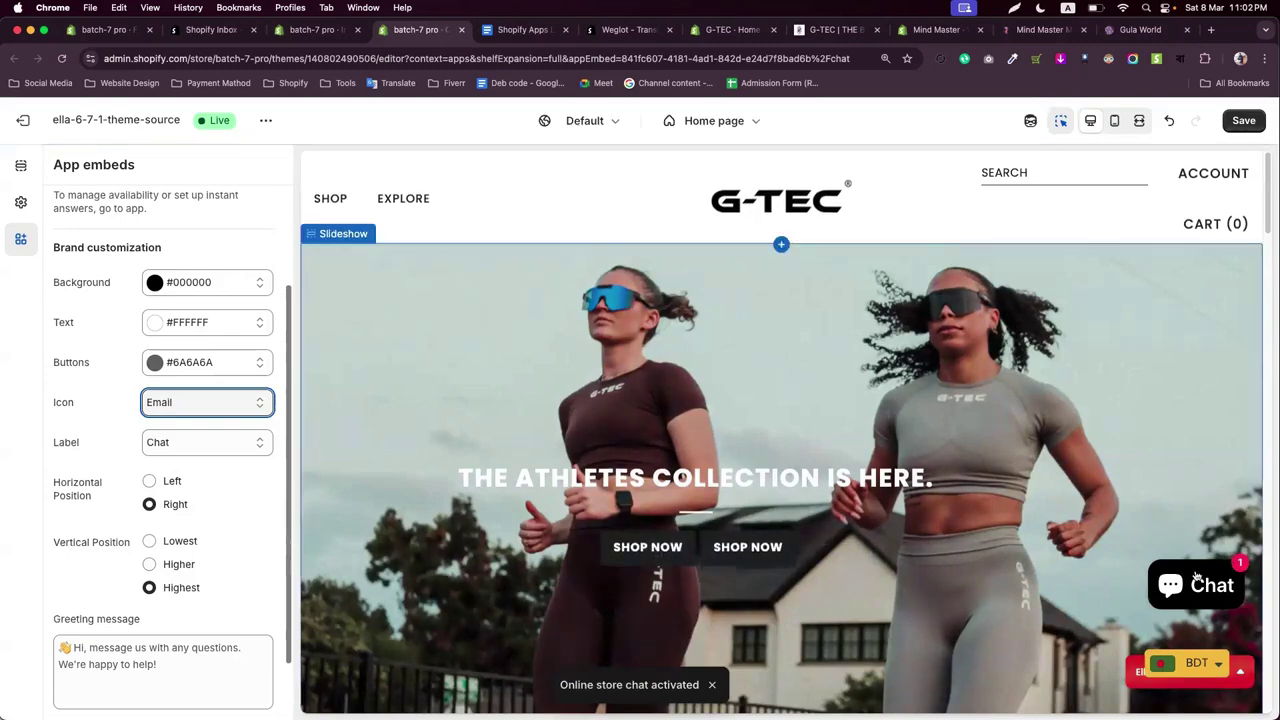
pyautogui.click(172, 404)
pyautogui.click(165, 453)
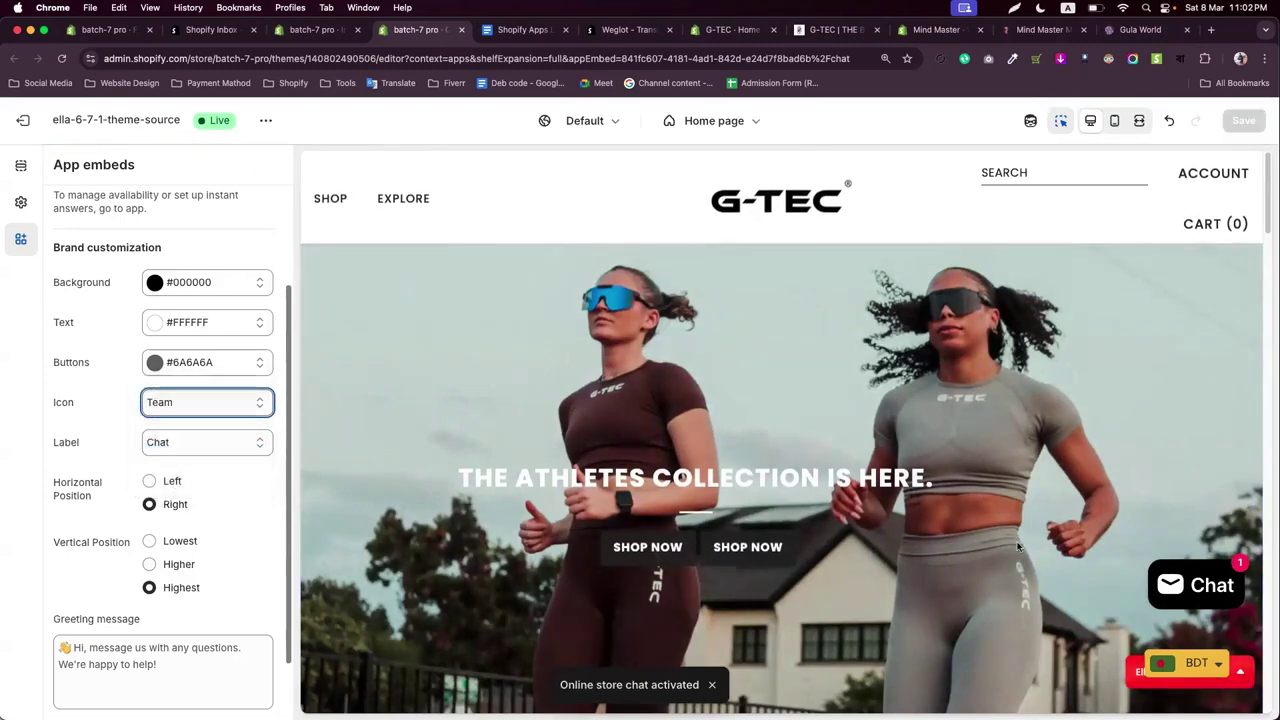
pyautogui.scroll(-2, 180, 560)
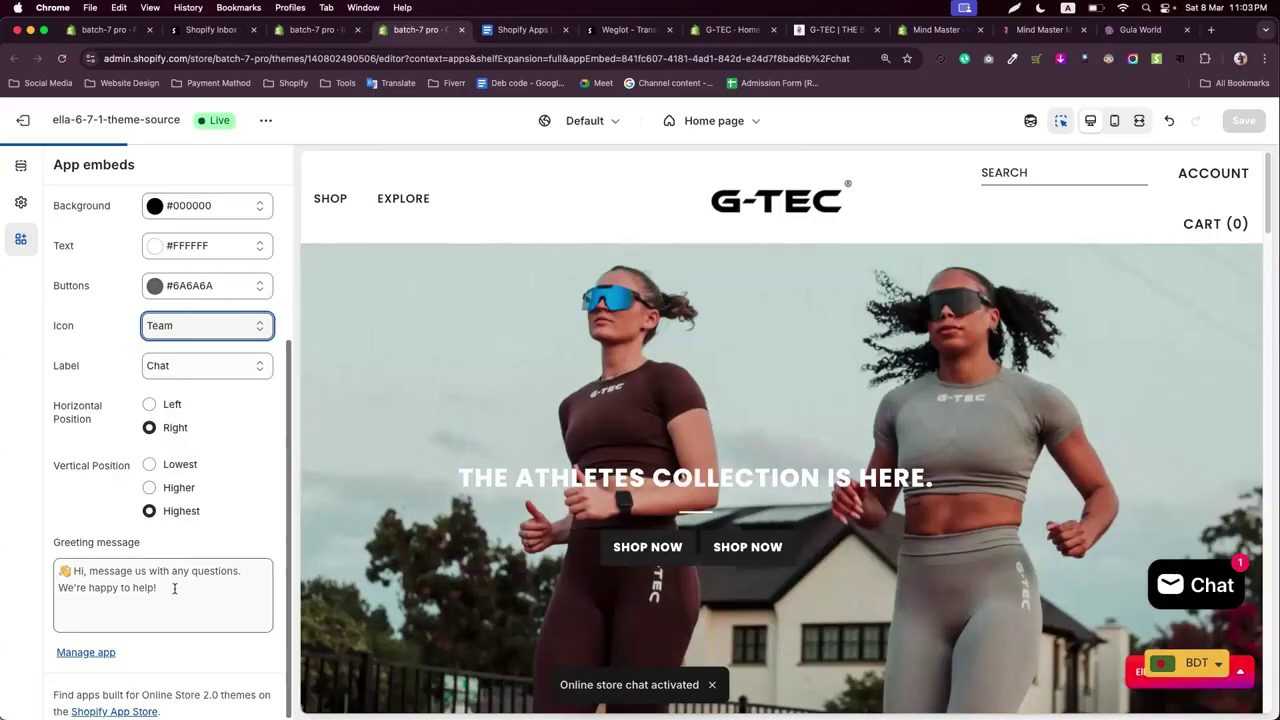
pyautogui.scroll(1, 226, 520)
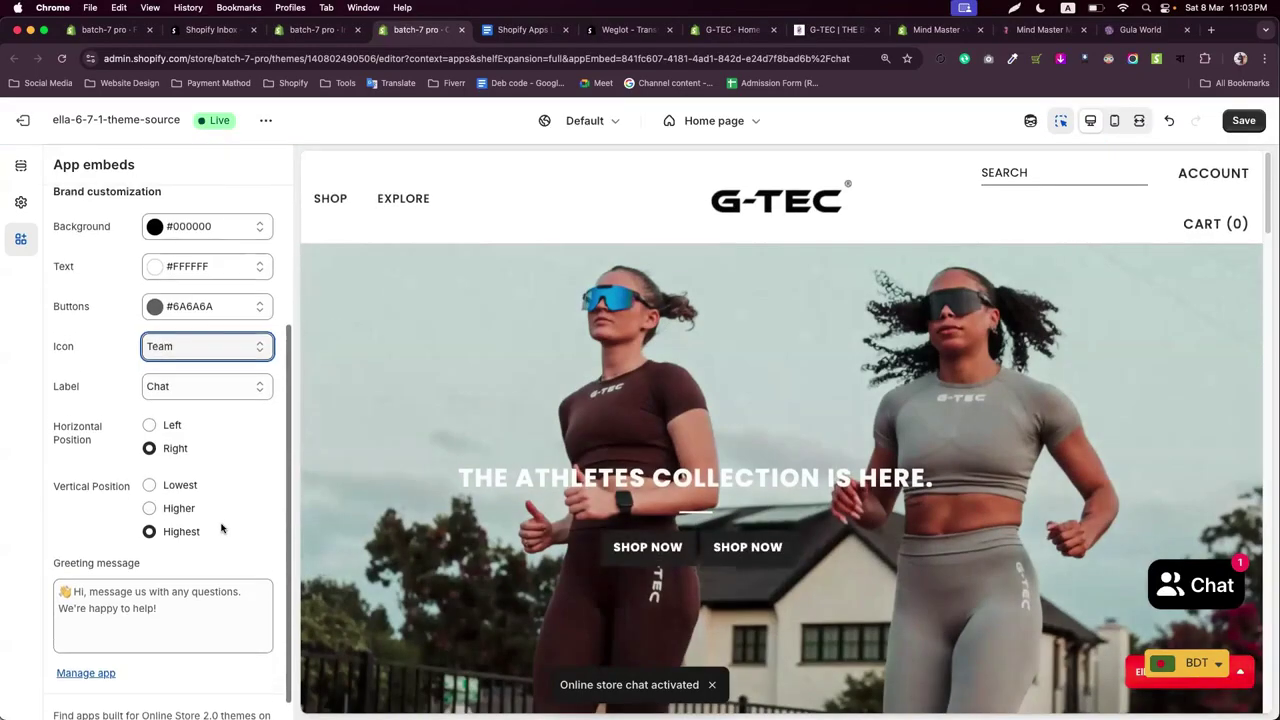
pyautogui.click(522, 29)
pyautogui.moveTo(401, 430); pyautogui.dragTo(479, 431)
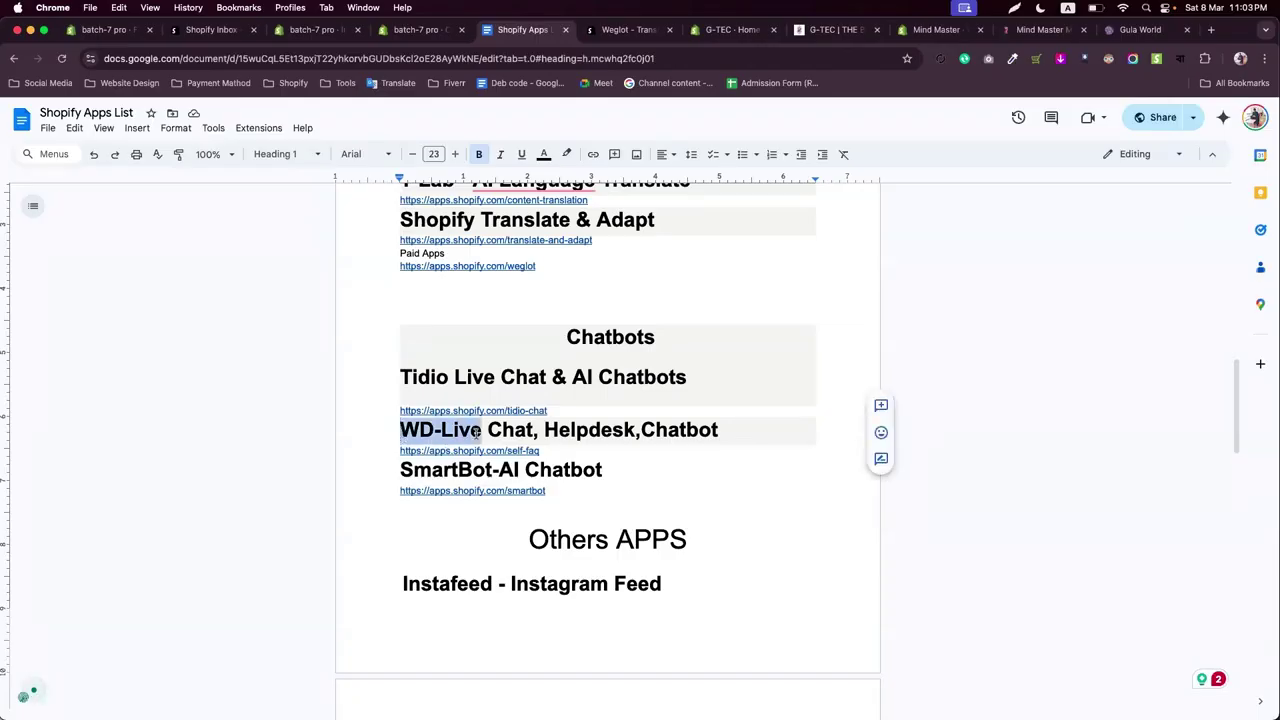
# Open the Willdesk: Live Chat&AI Chatbot listing from the WD-Live Chat link and scroll to pricing.
pyautogui.click(477, 450)
pyautogui.click(482, 471)
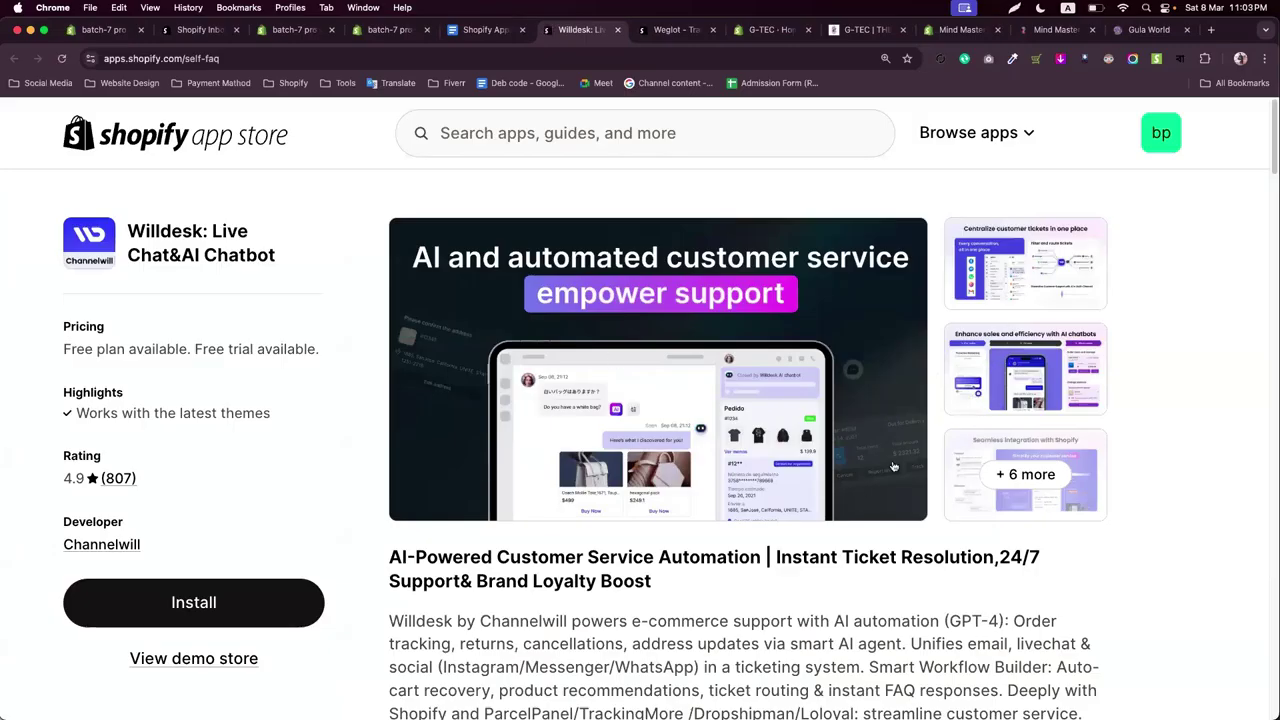
pyautogui.scroll(-10, 797, 531)
pyautogui.scroll(-10, 795, 533)
pyautogui.scroll(2, 780, 515)
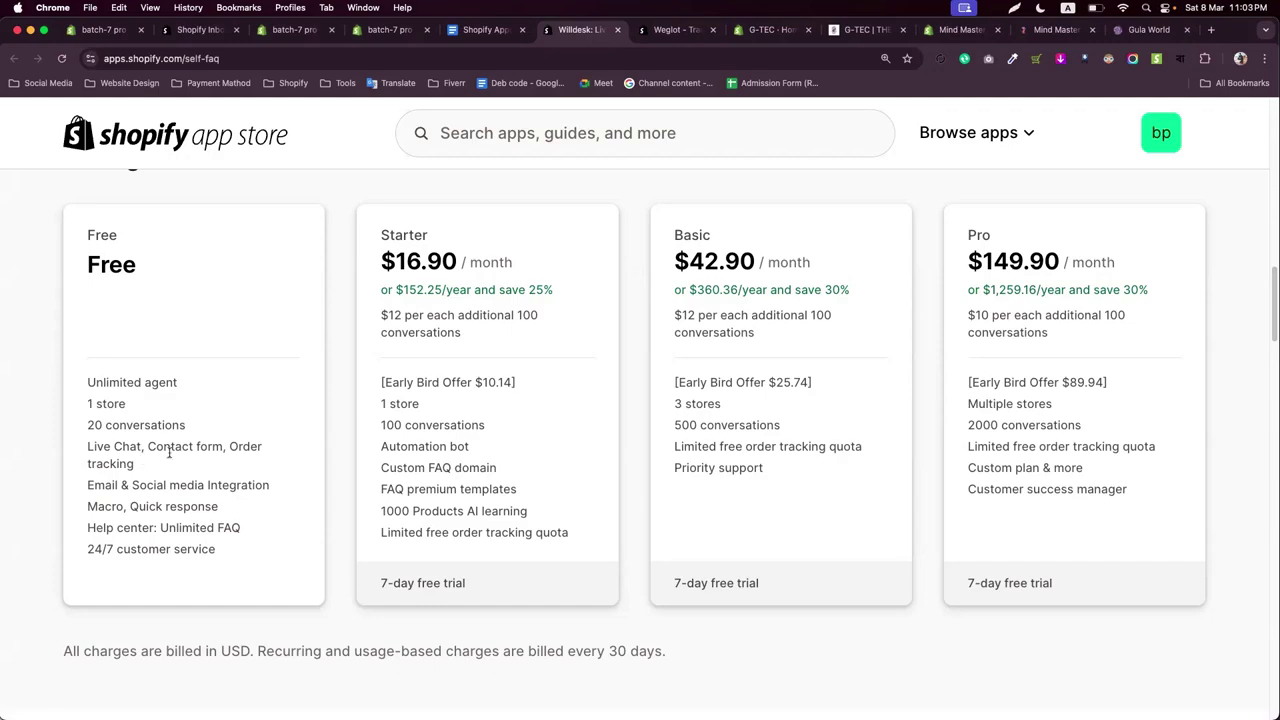
pyautogui.scroll(-1, 169, 453)
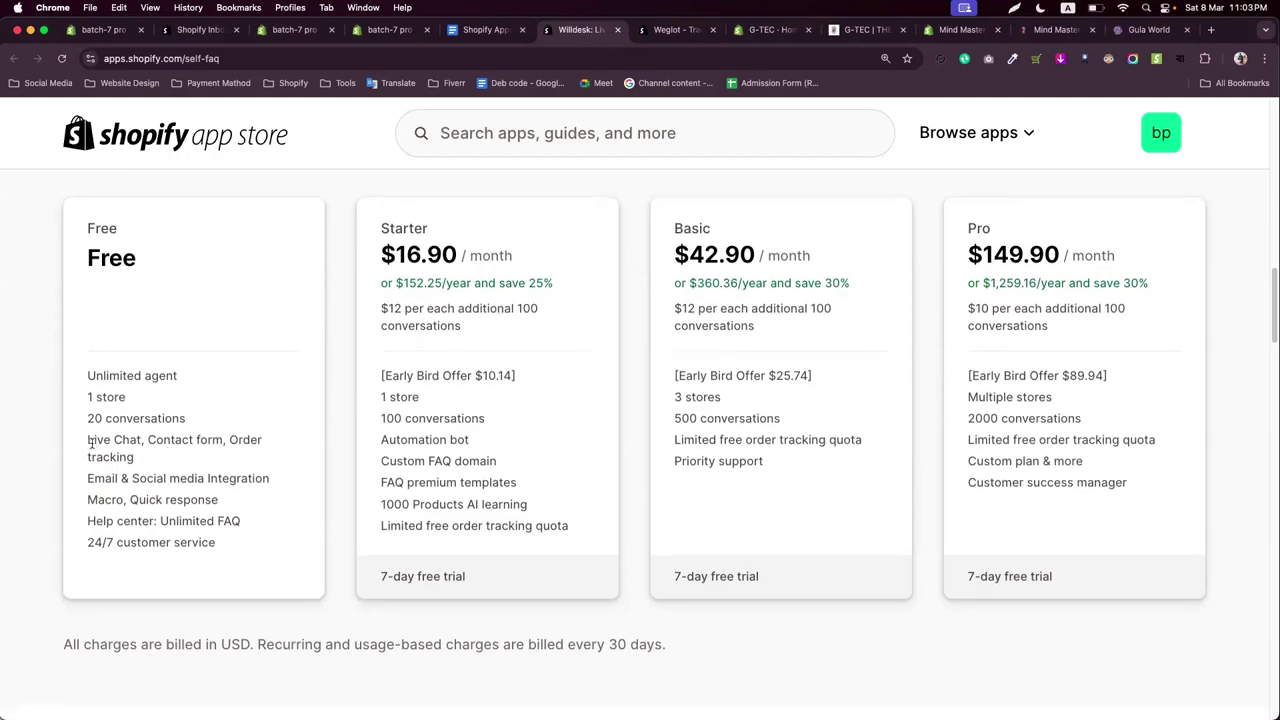
# Highlight the Free plan's Contact form, social media integration and Unlimited FAQ features.
pyautogui.moveTo(146, 439); pyautogui.dragTo(265, 457)
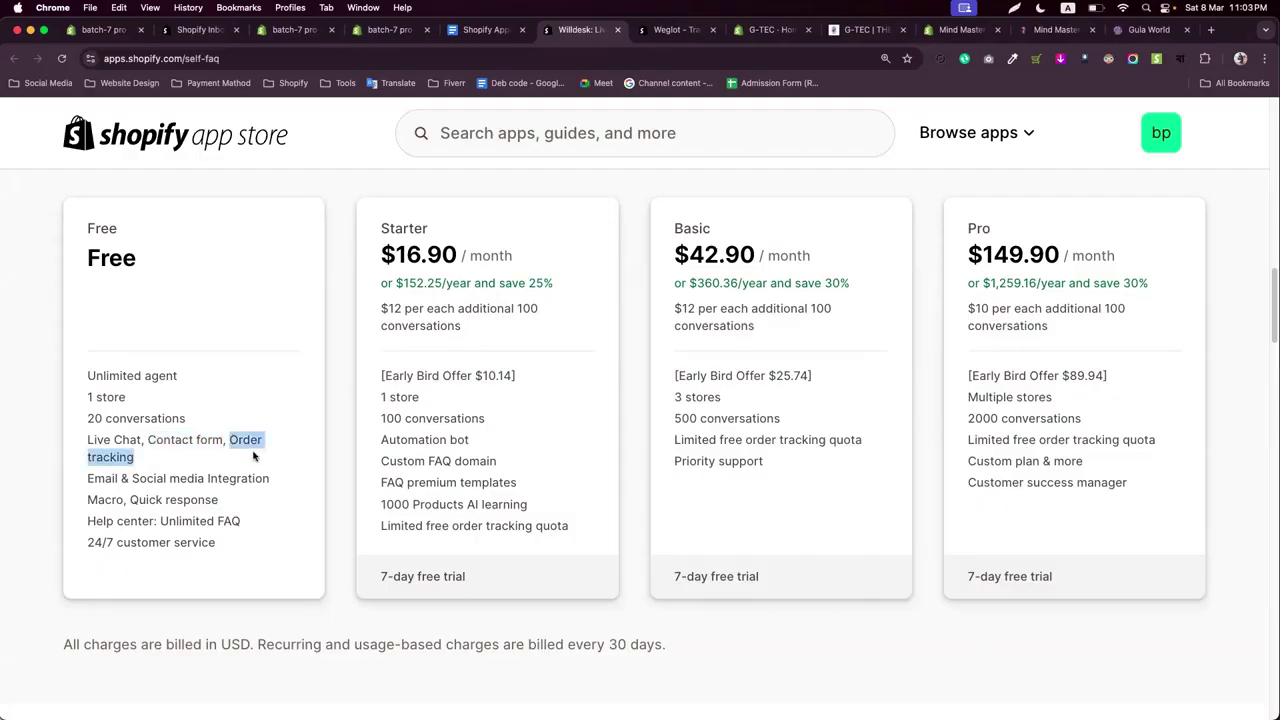
pyautogui.moveTo(87, 479); pyautogui.dragTo(249, 490)
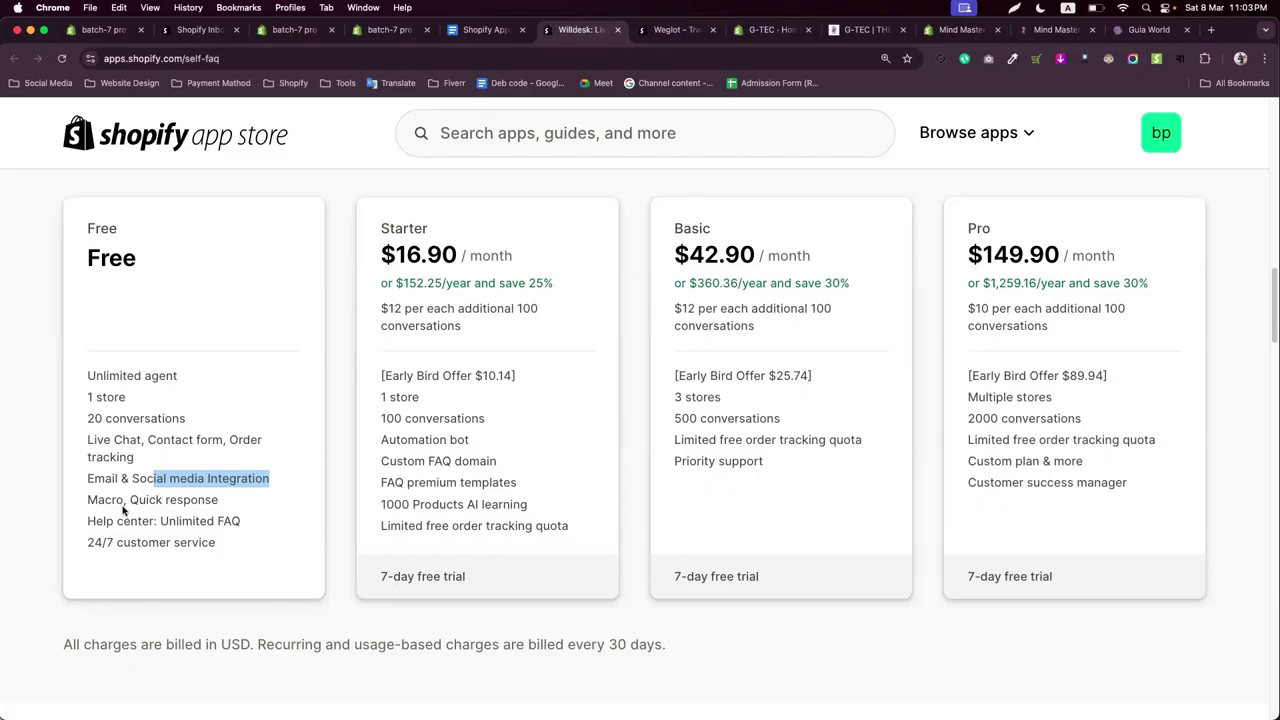
pyautogui.moveTo(161, 521); pyautogui.dragTo(242, 531)
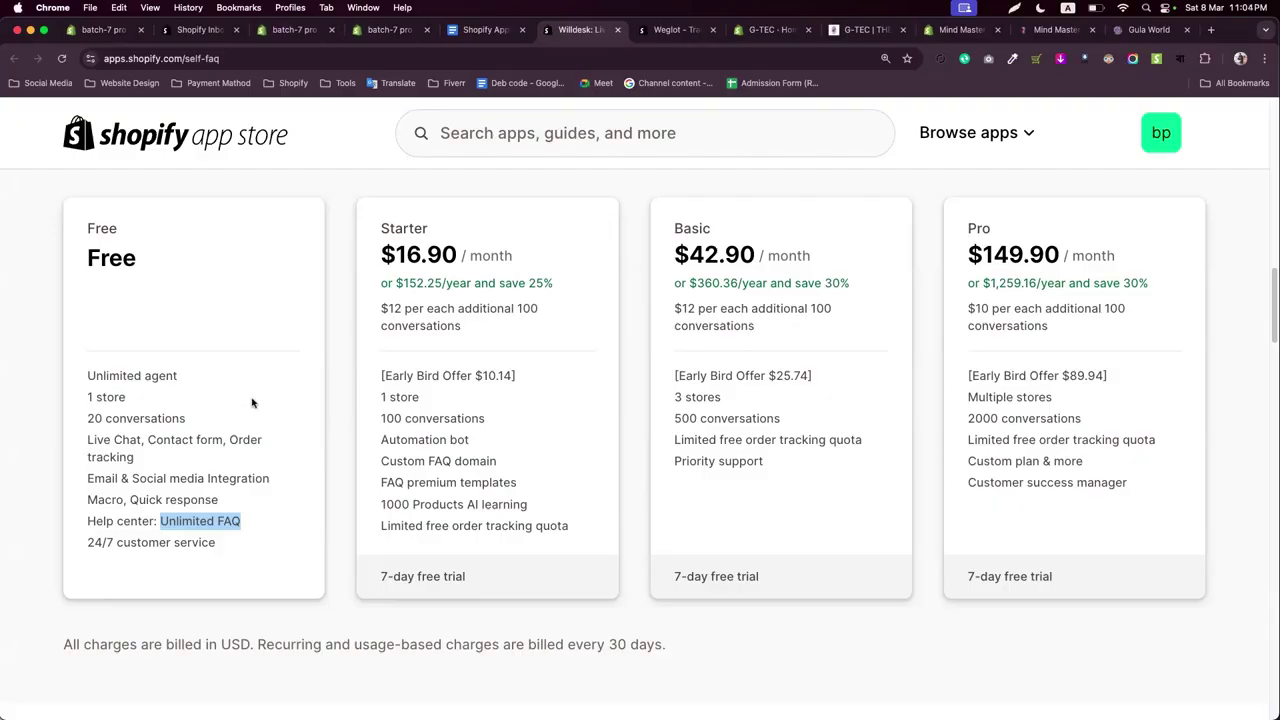
pyautogui.click(250, 463)
pyautogui.scroll(-10, 257, 450)
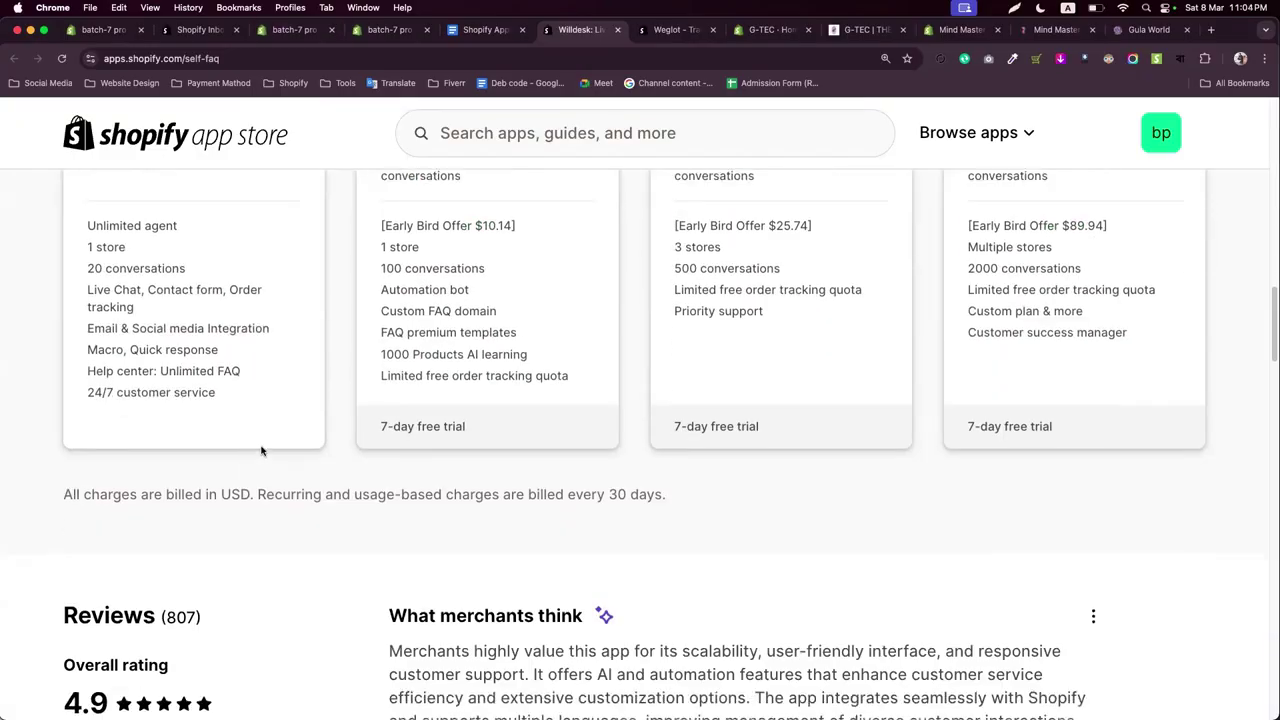
pyautogui.scroll(2, 264, 451)
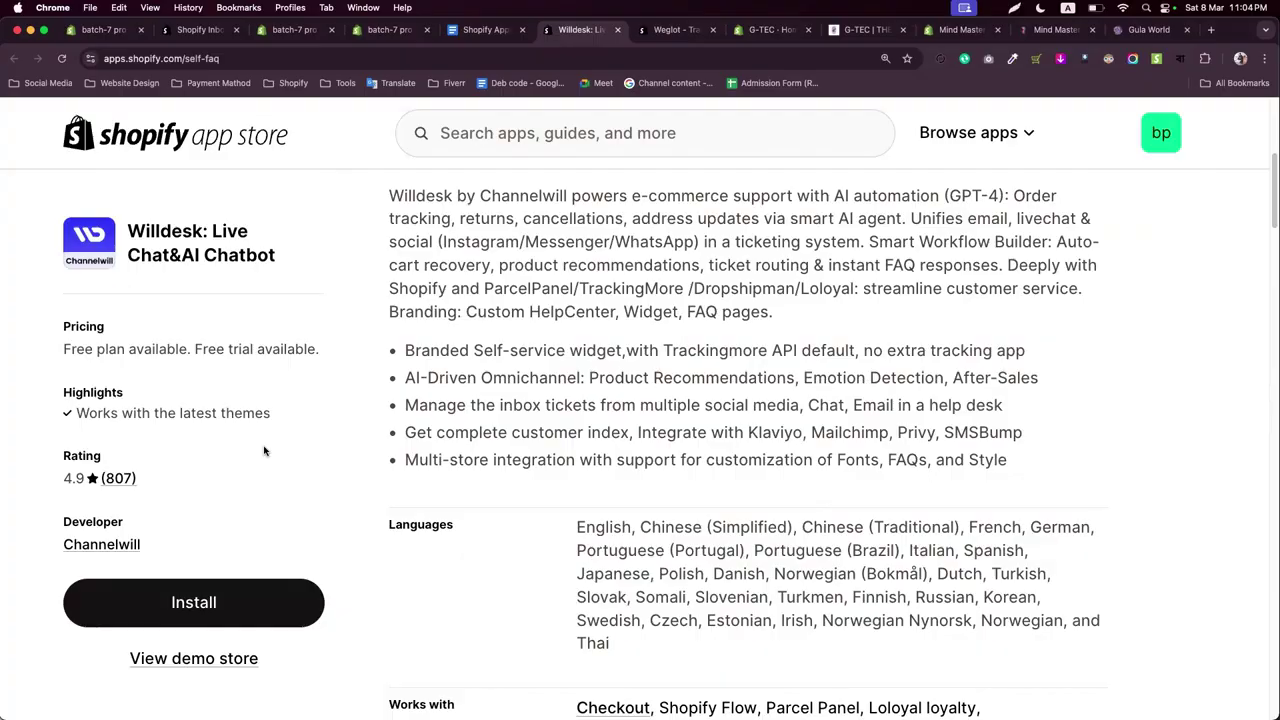
pyautogui.scroll(8, 285, 435)
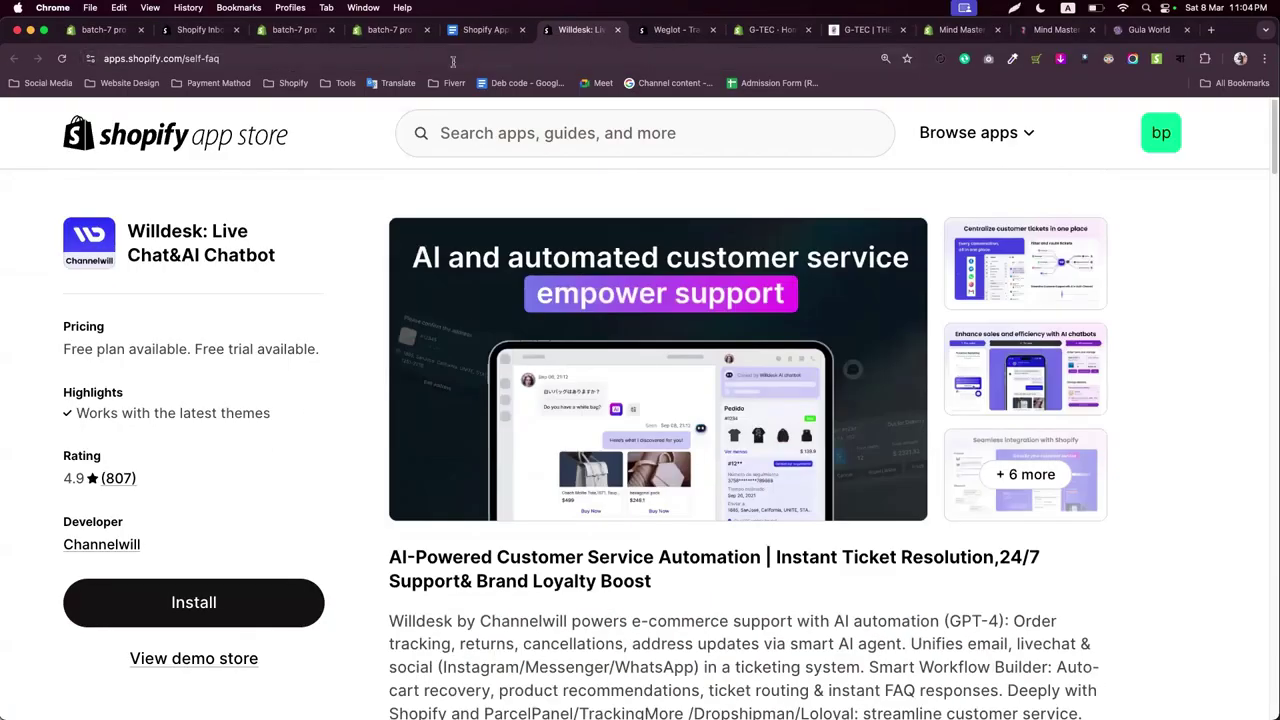
# In the Shopify Apps List, select 'Instafeed' in the Others APPS heading.
pyautogui.click(386, 30)
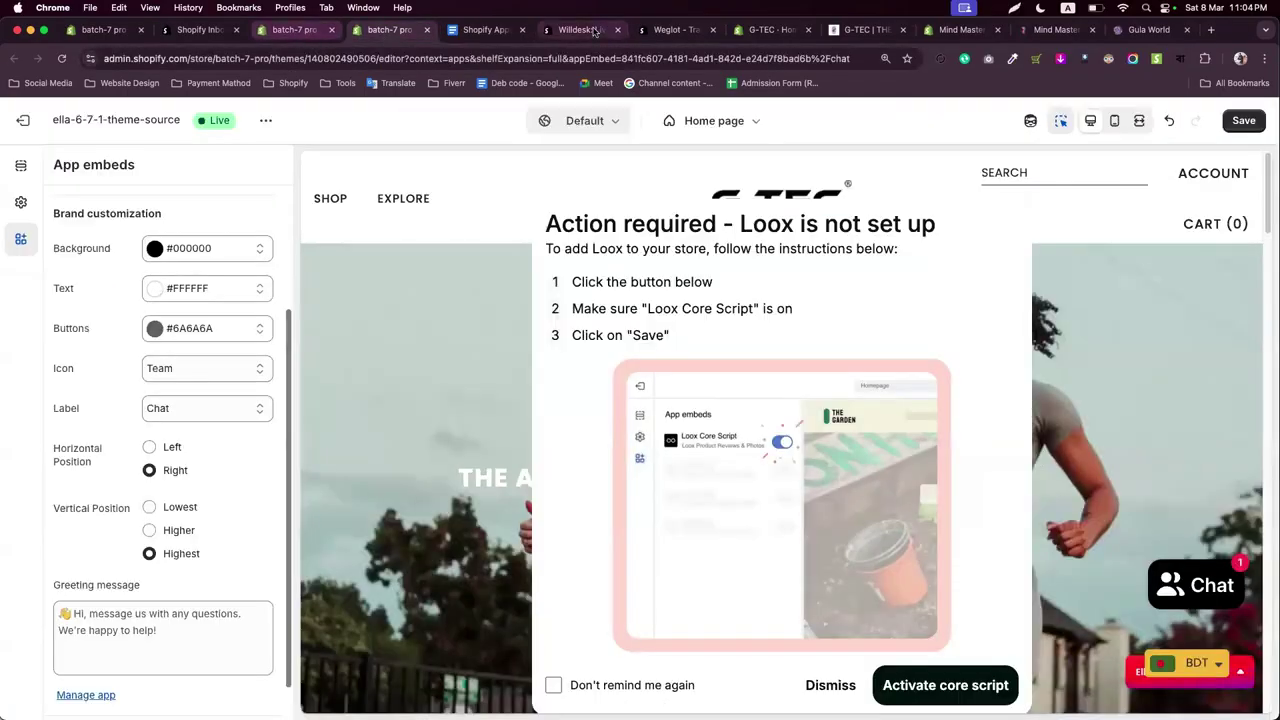
pyautogui.click(486, 30)
pyautogui.scroll(-3, 489, 412)
pyautogui.scroll(-1, 489, 412)
pyautogui.scroll(8, 480, 397)
pyautogui.scroll(-5, 472, 393)
pyautogui.scroll(-5, 489, 336)
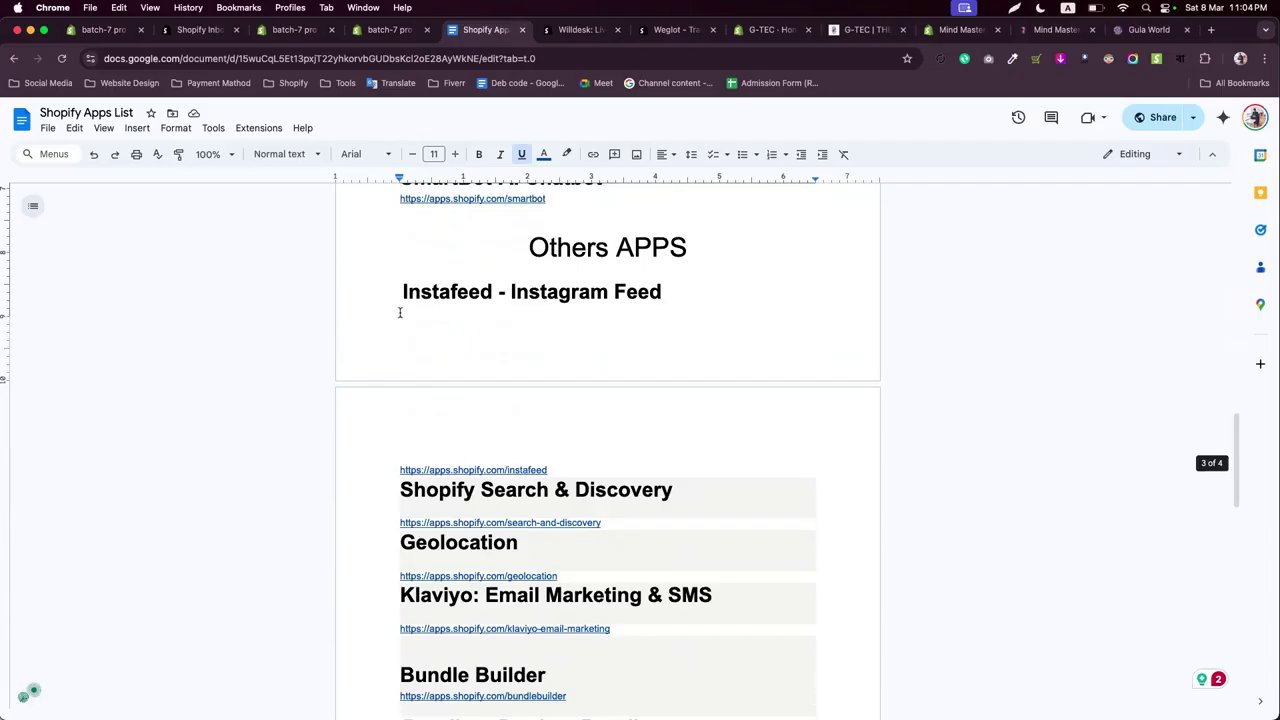
pyautogui.click(398, 292)
pyautogui.moveTo(403, 292); pyautogui.dragTo(490, 300)
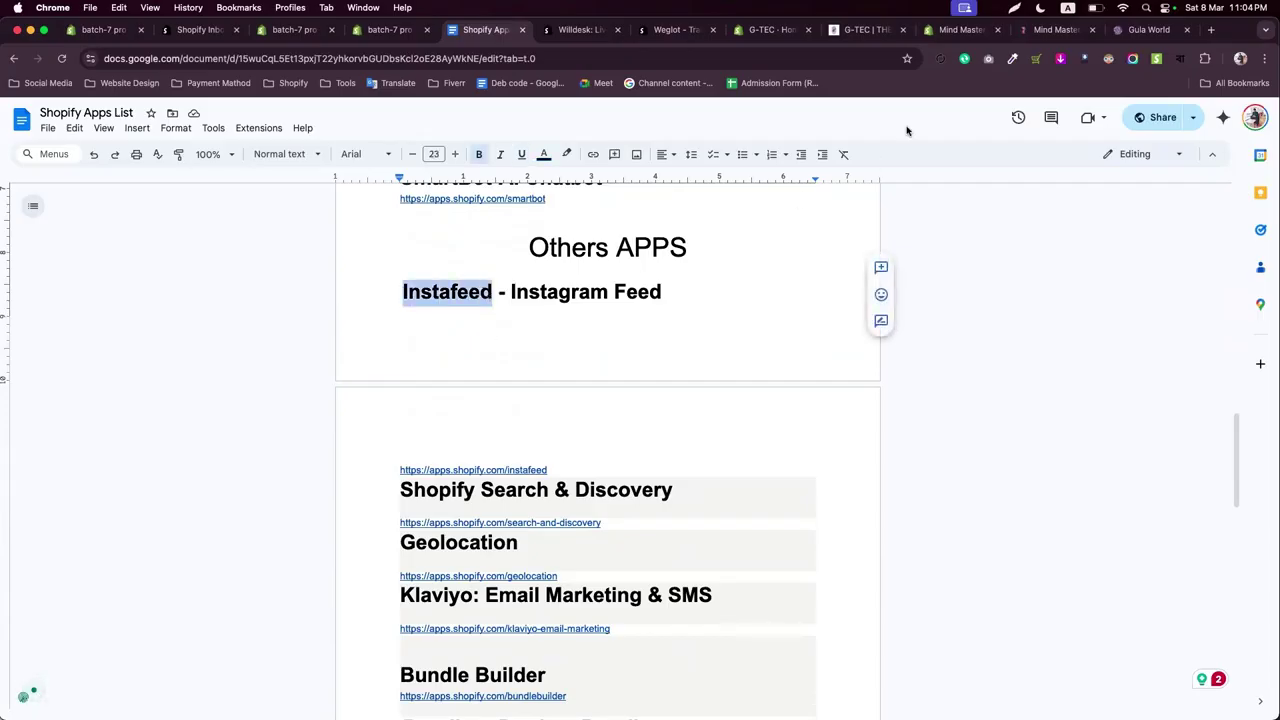
# Accept the G-TEC cookie notice and scroll to the @G-TEC Instagram feed above the footer.
pyautogui.click(862, 30)
pyautogui.scroll(-10, 737, 357)
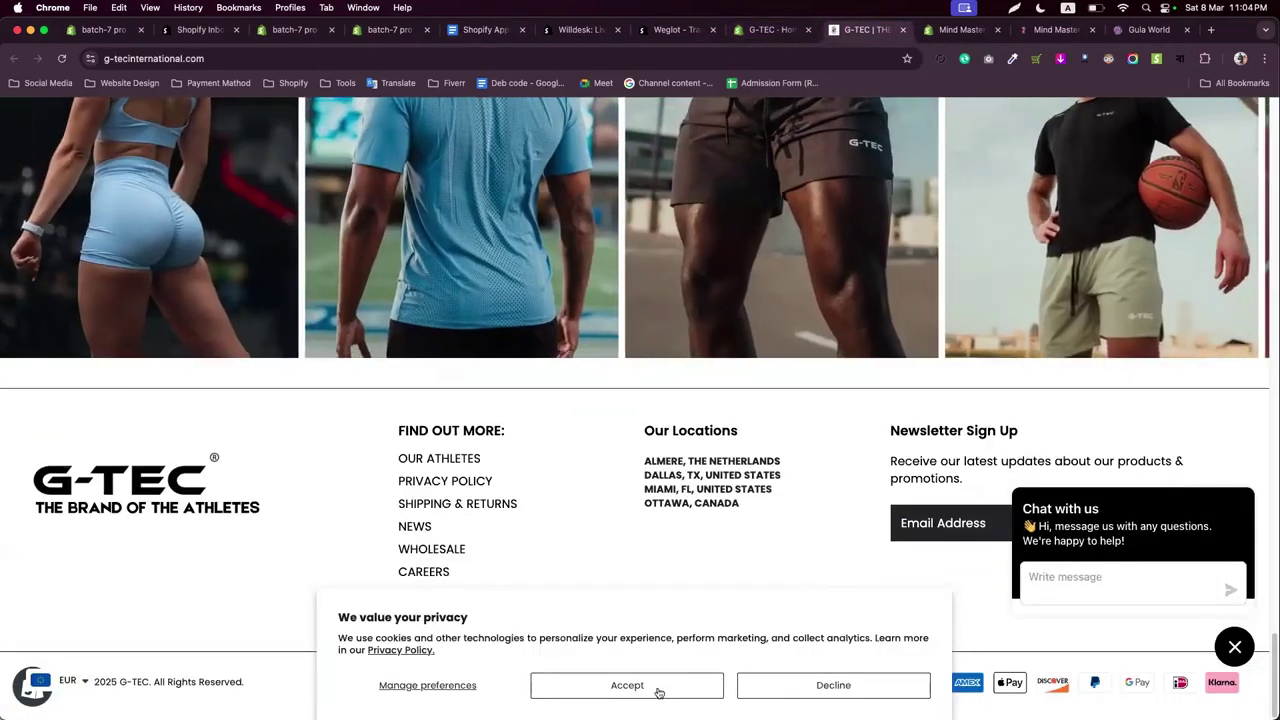
pyautogui.click(700, 685)
pyautogui.scroll(5, 603, 394)
pyautogui.scroll(-3, 603, 394)
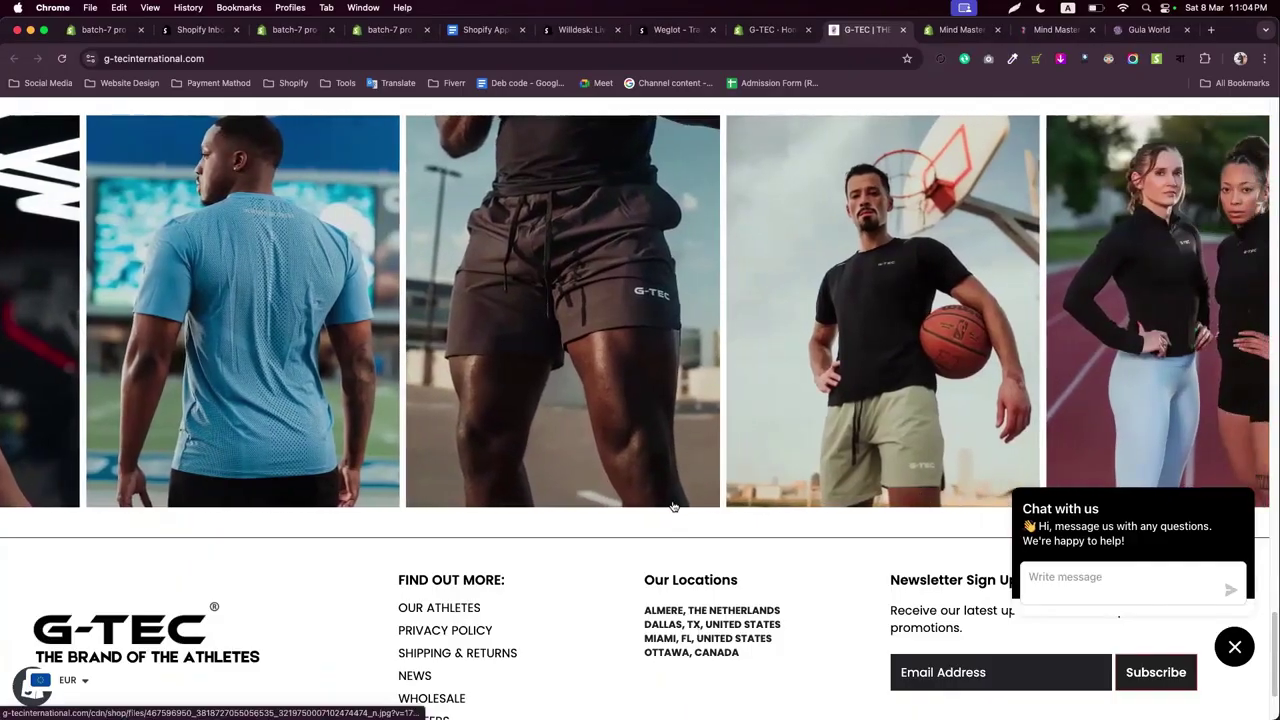
pyautogui.scroll(3, 679, 507)
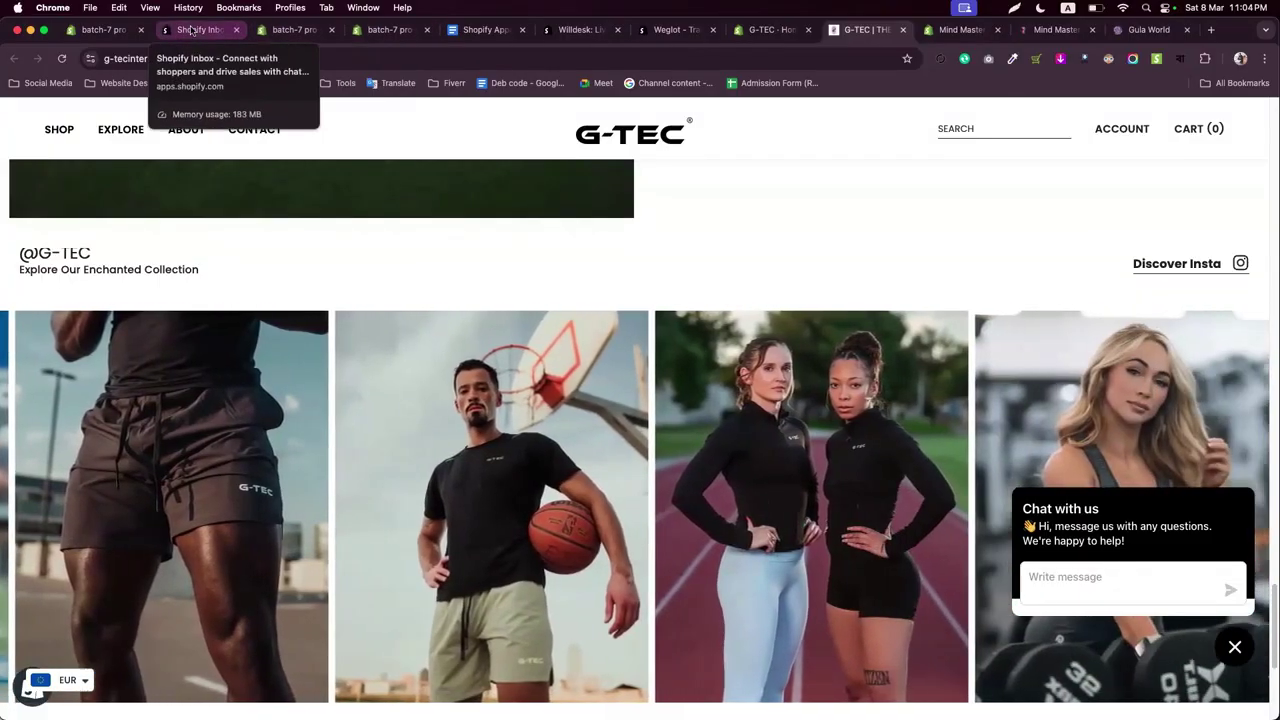
# Search 'insta' in the App Store and install Instafeed - Instagram Feed, confirming its access.
pyautogui.click(193, 30)
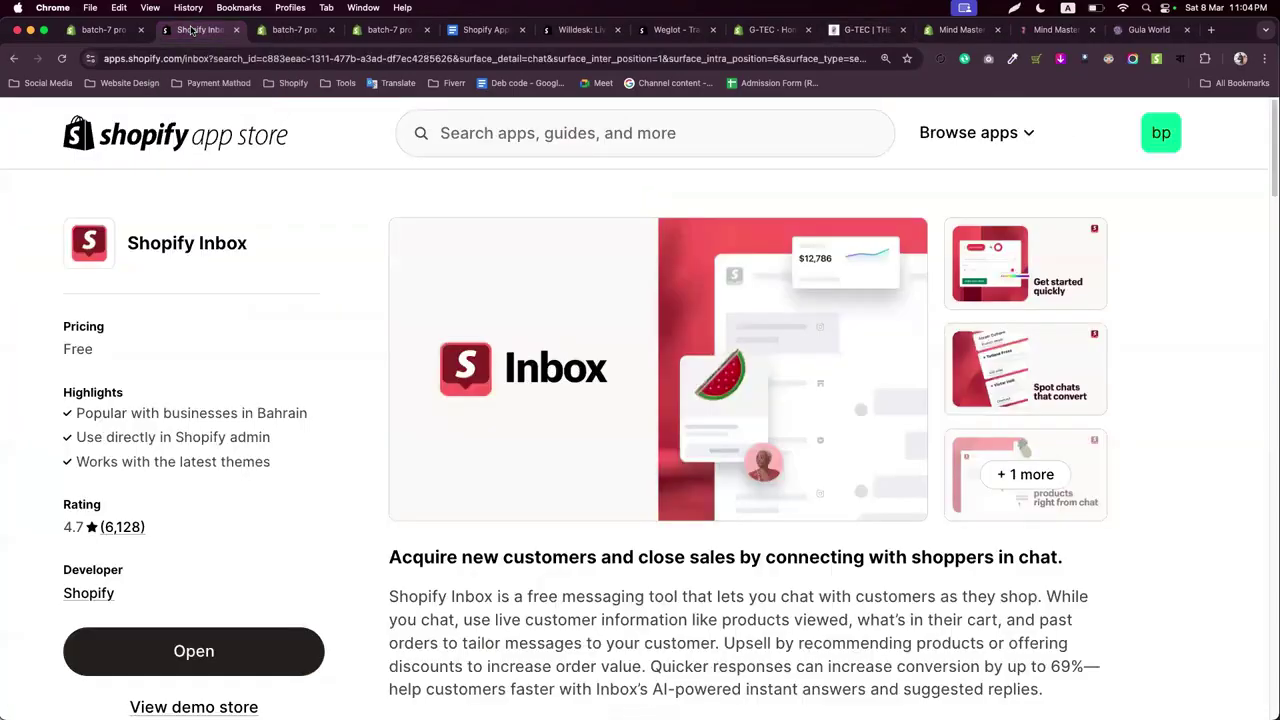
pyautogui.click(551, 128)
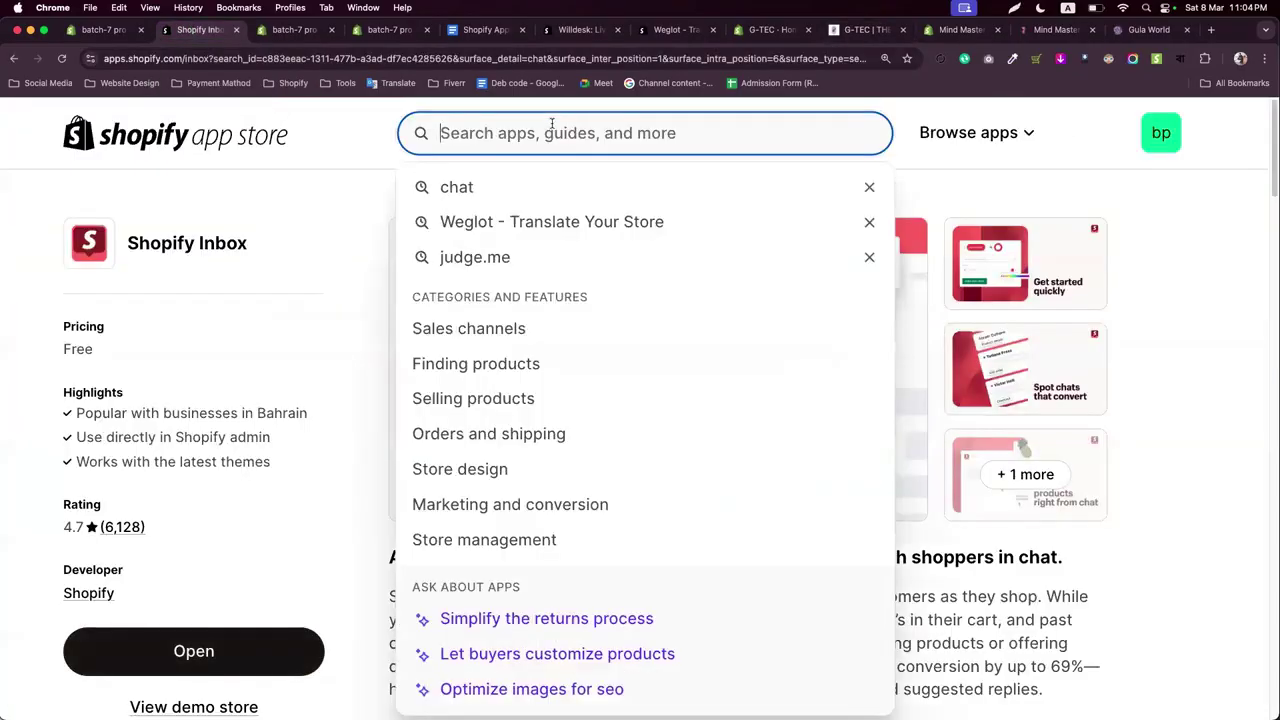
pyautogui.write('insta')
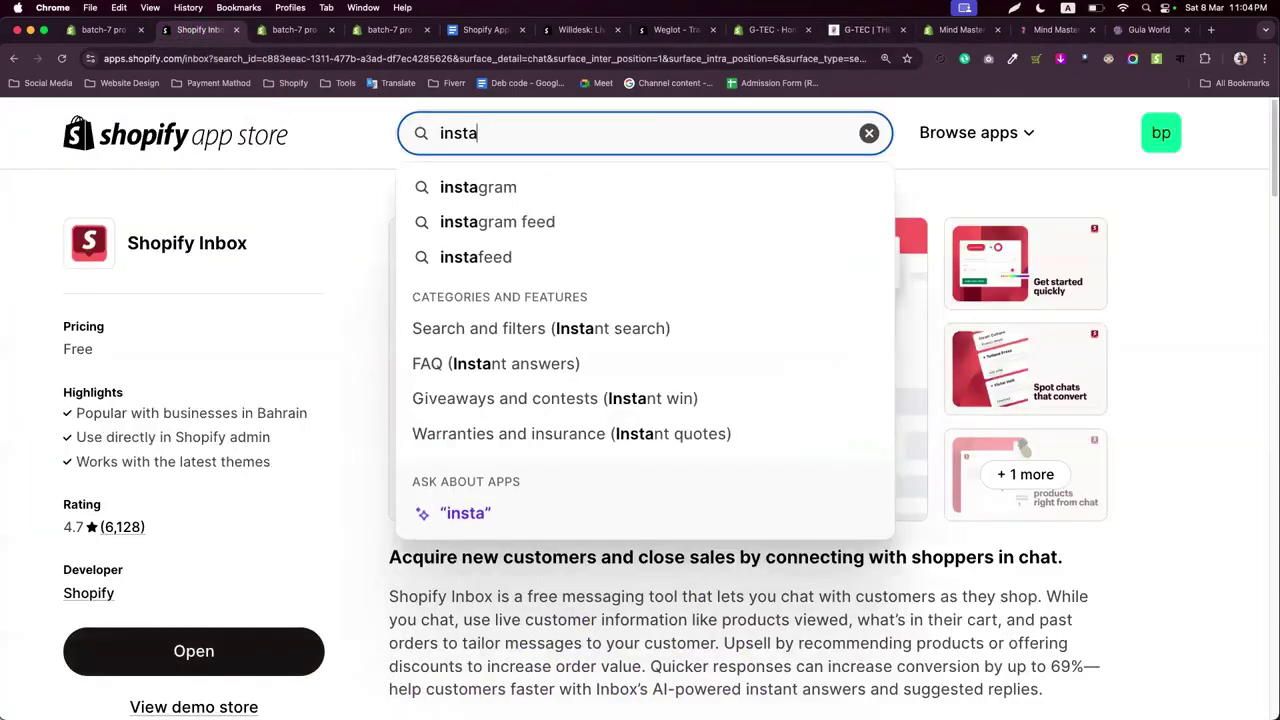
pyautogui.click(594, 217)
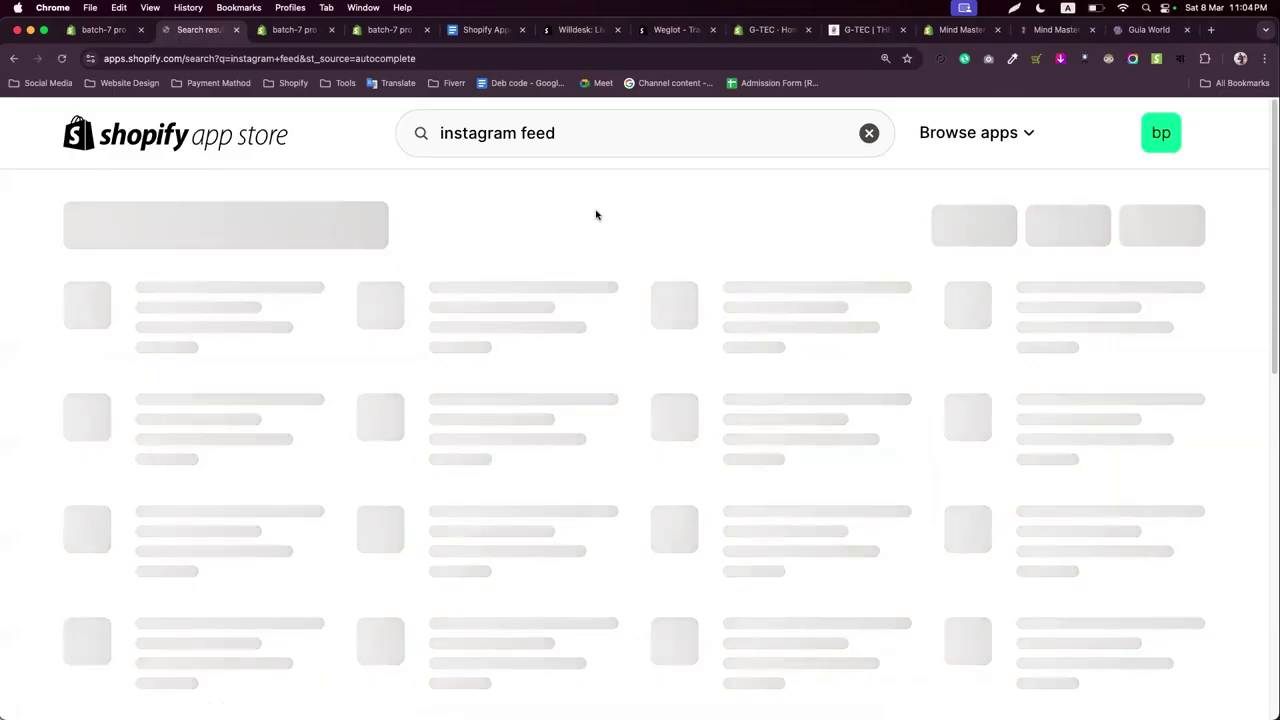
pyautogui.click(240, 476)
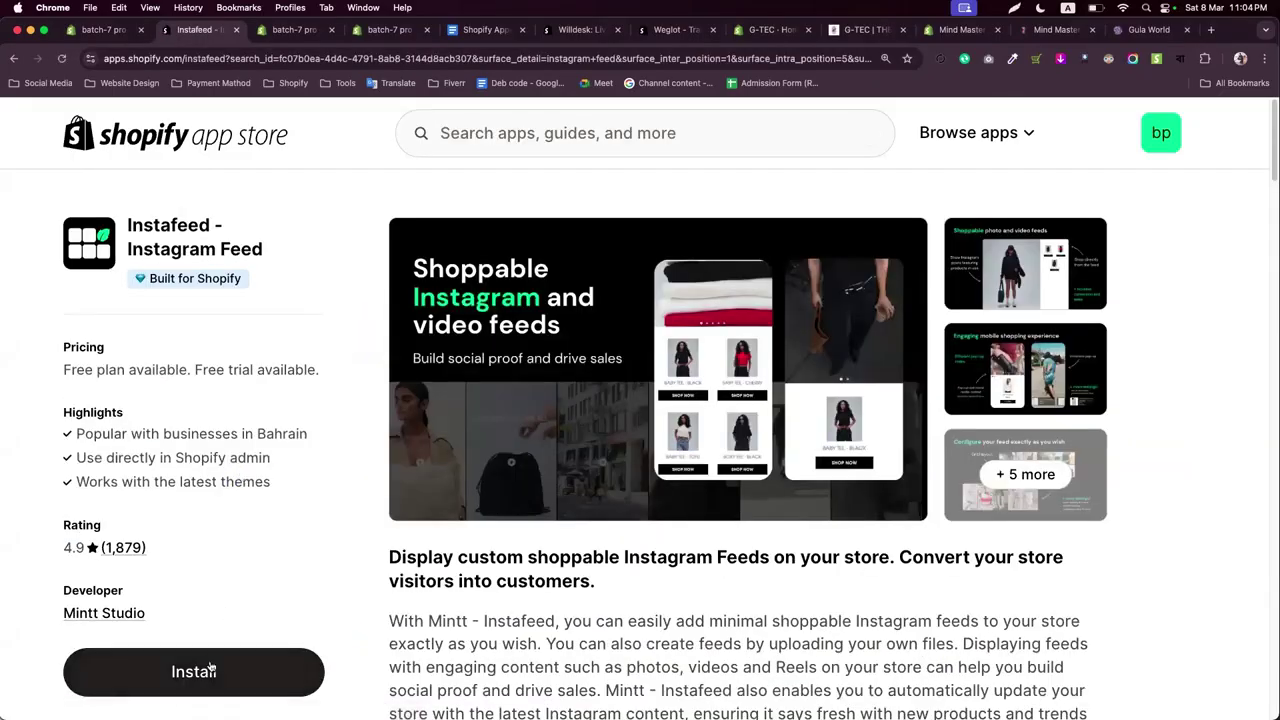
pyautogui.click(210, 667)
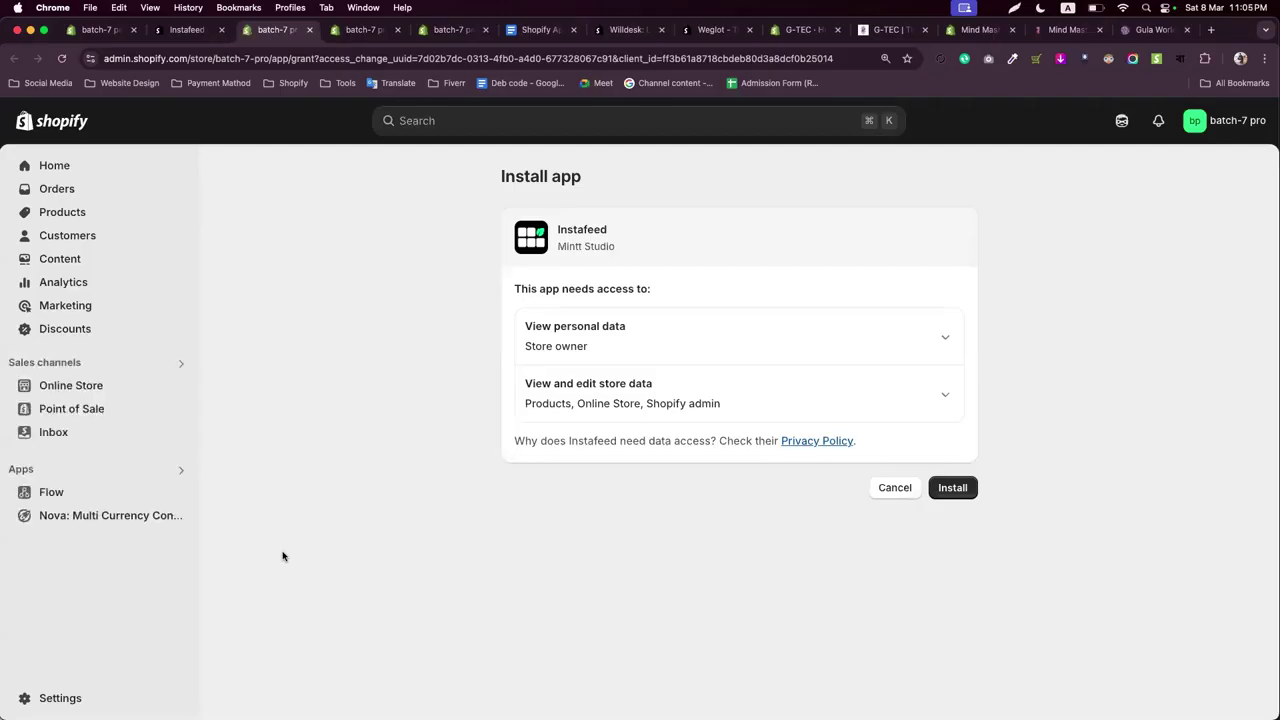
pyautogui.click(940, 489)
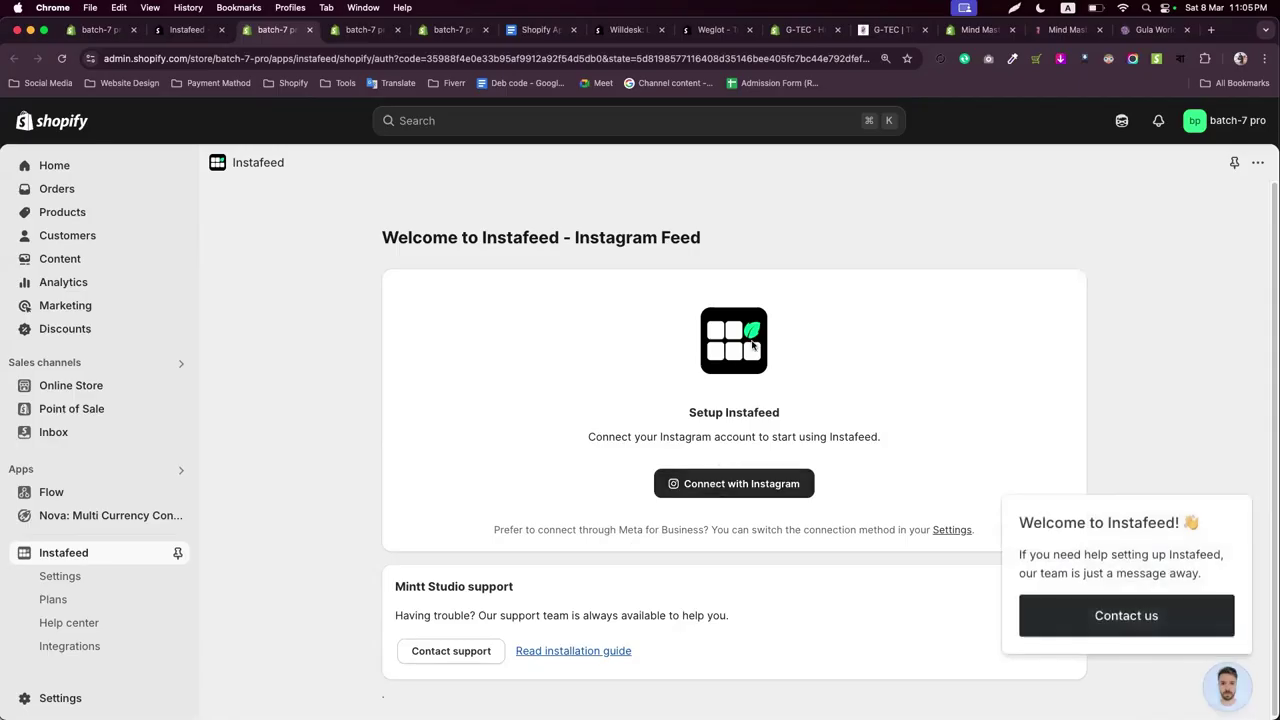
# Open the G-TEC store's EXPLORE > TEAMS page.
pyautogui.click(540, 29)
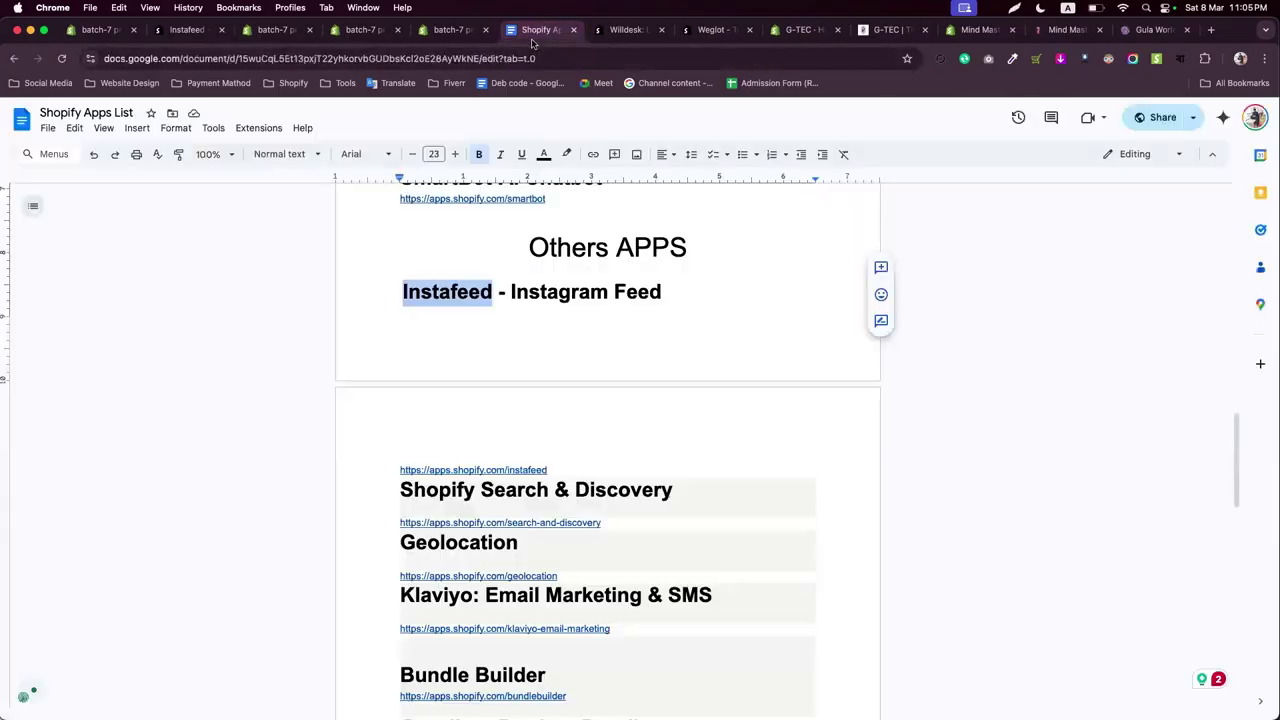
pyautogui.scroll(-4, 542, 330)
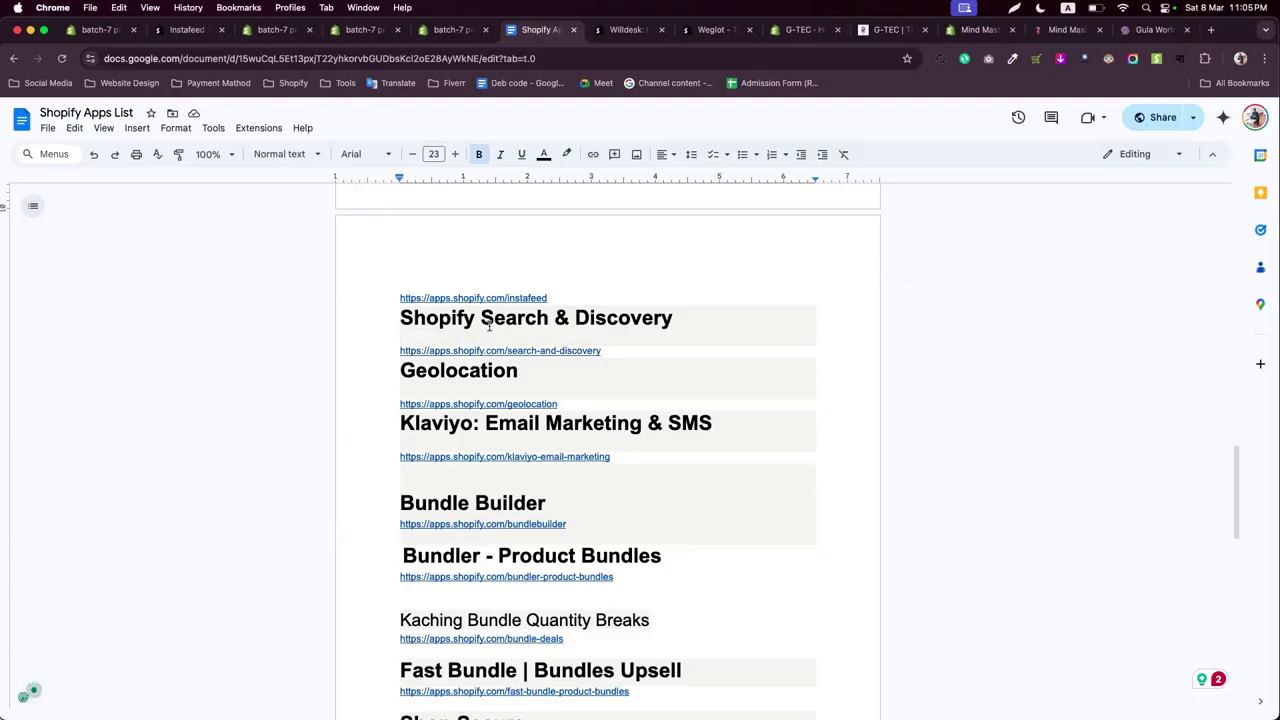
pyautogui.click(882, 29)
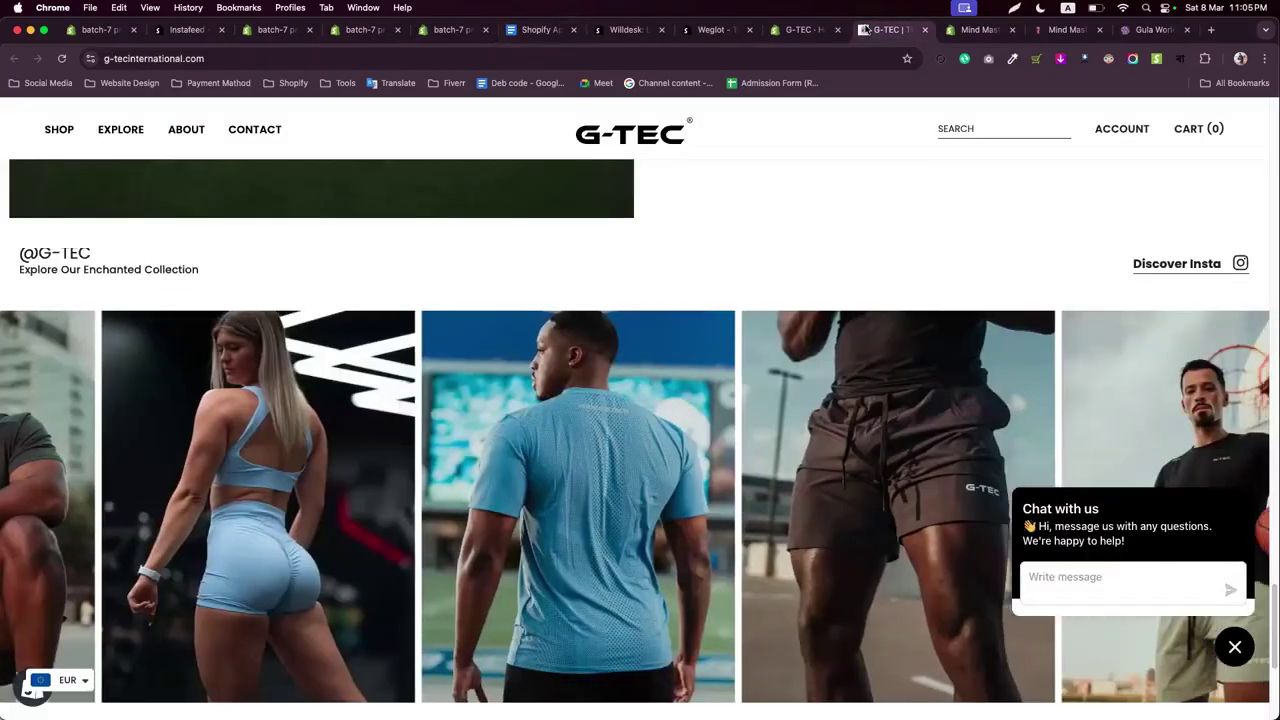
pyautogui.moveTo(112, 138)
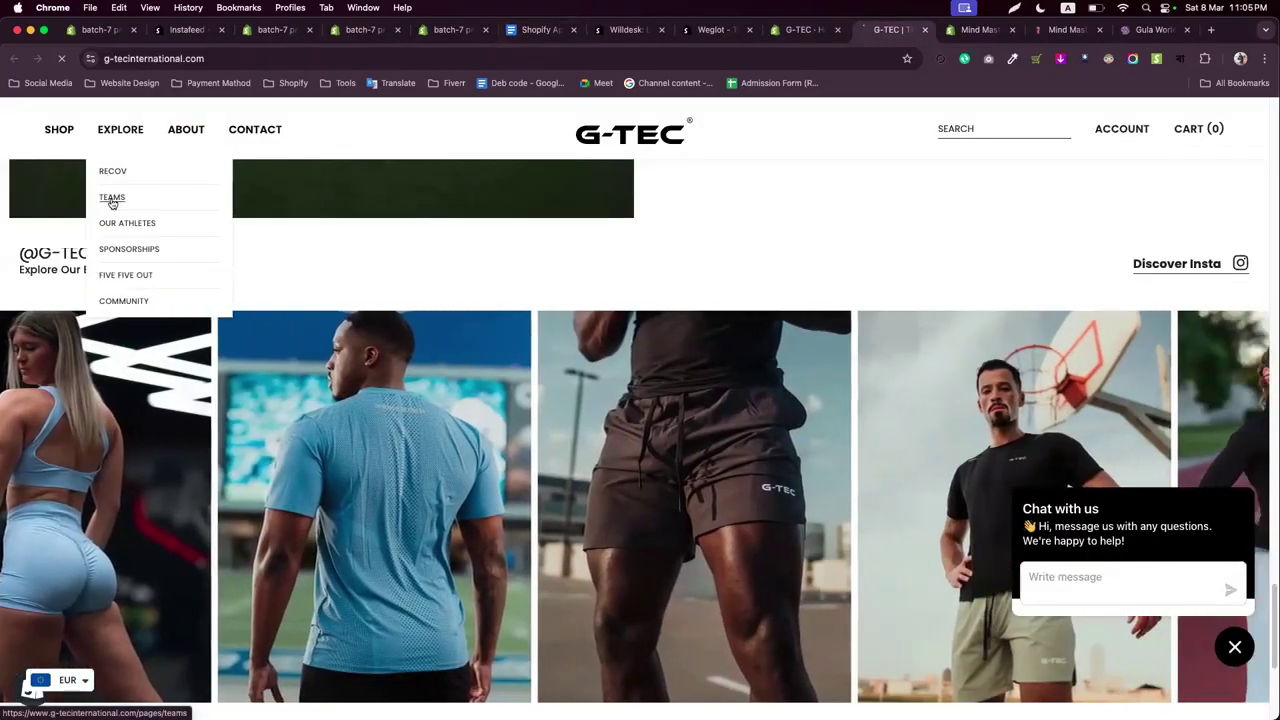
pyautogui.click(110, 205)
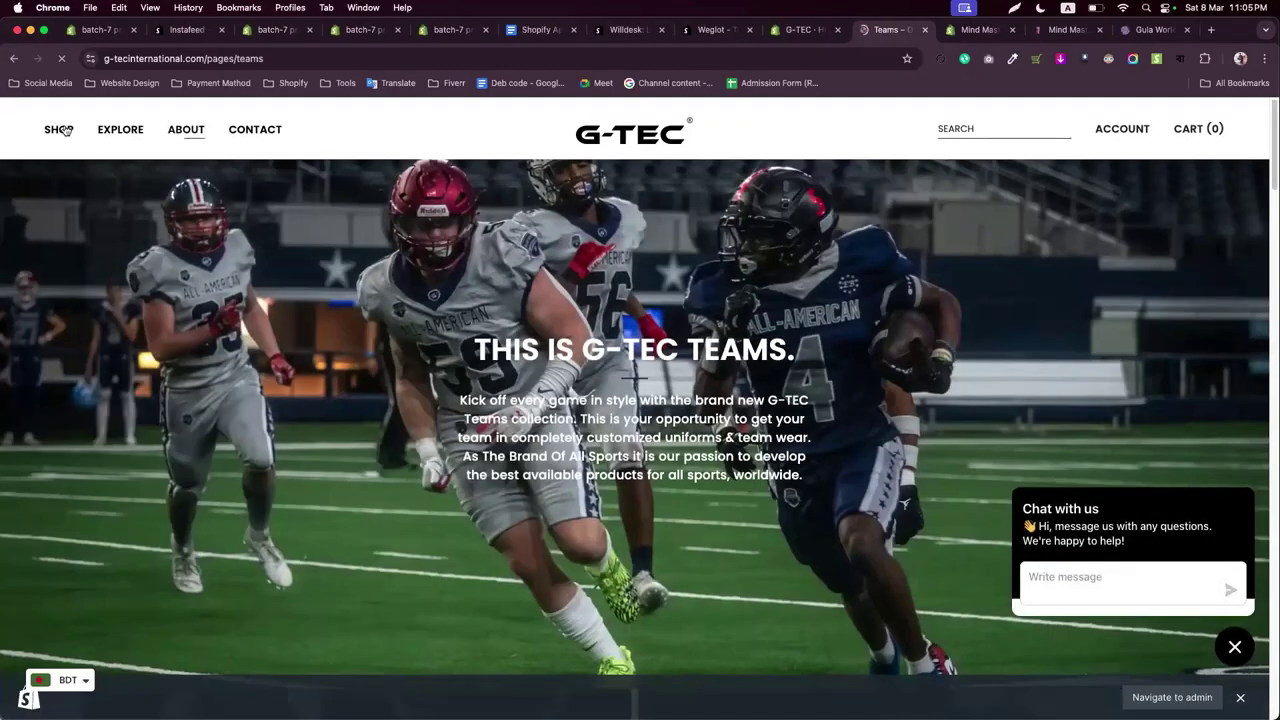
# Browse the Five Five Out collection and its COLOR filter.
pyautogui.moveTo(118, 129)
pyautogui.click(114, 274)
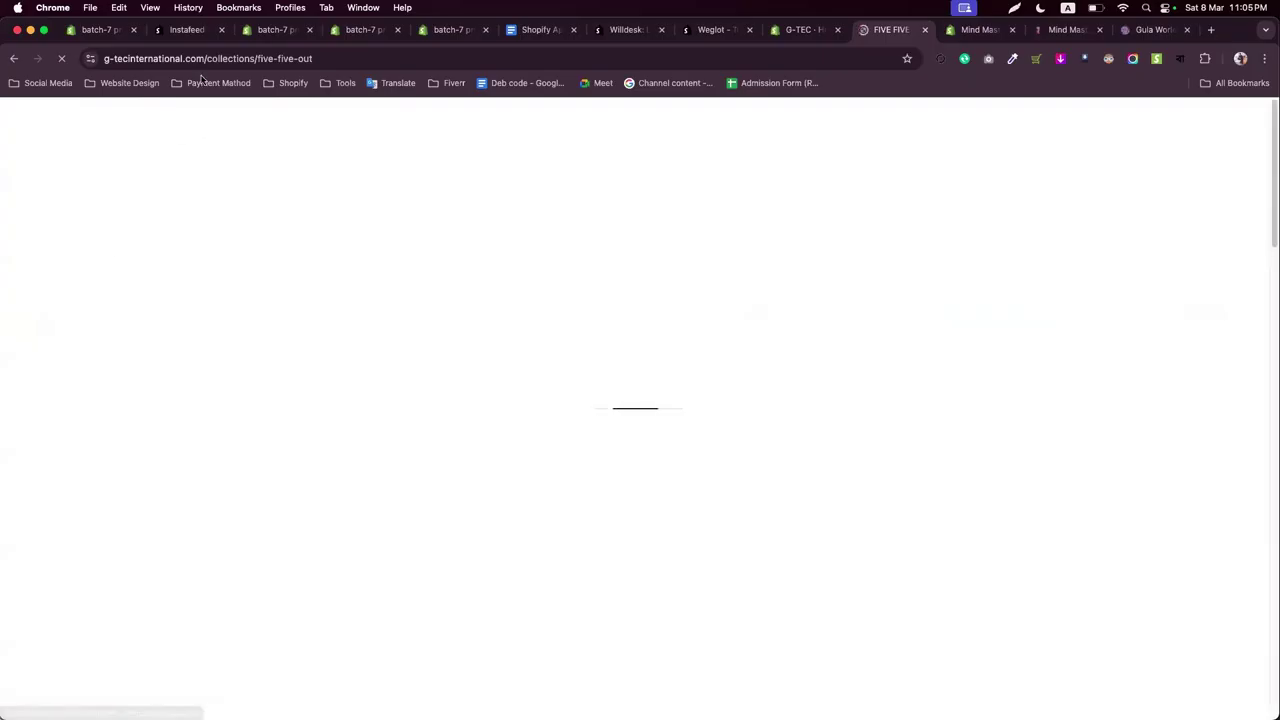
pyautogui.scroll(-15, 645, 347)
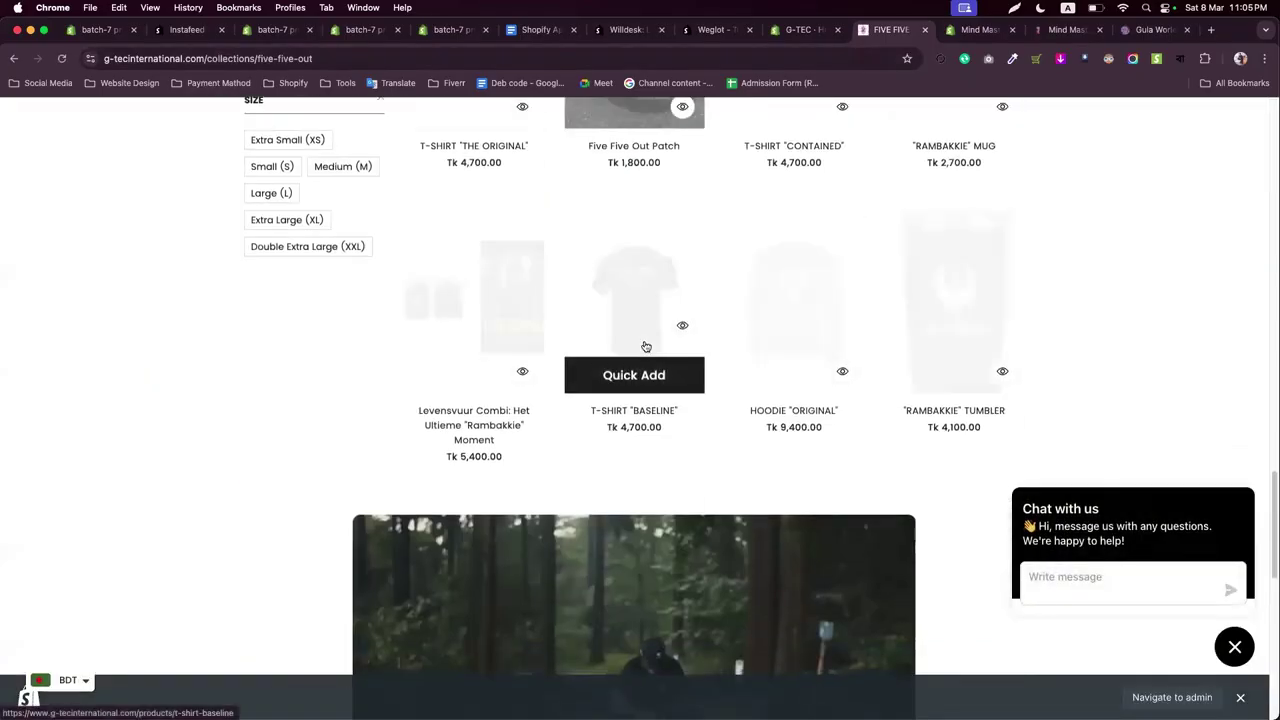
pyautogui.scroll(2, 296, 318)
pyautogui.scroll(1, 290, 330)
pyautogui.moveTo(270, 350); pyautogui.dragTo(195, 350)
pyautogui.scroll(1, 272, 324)
pyautogui.scroll(1, 274, 320)
pyautogui.moveTo(285, 306); pyautogui.dragTo(238, 307)
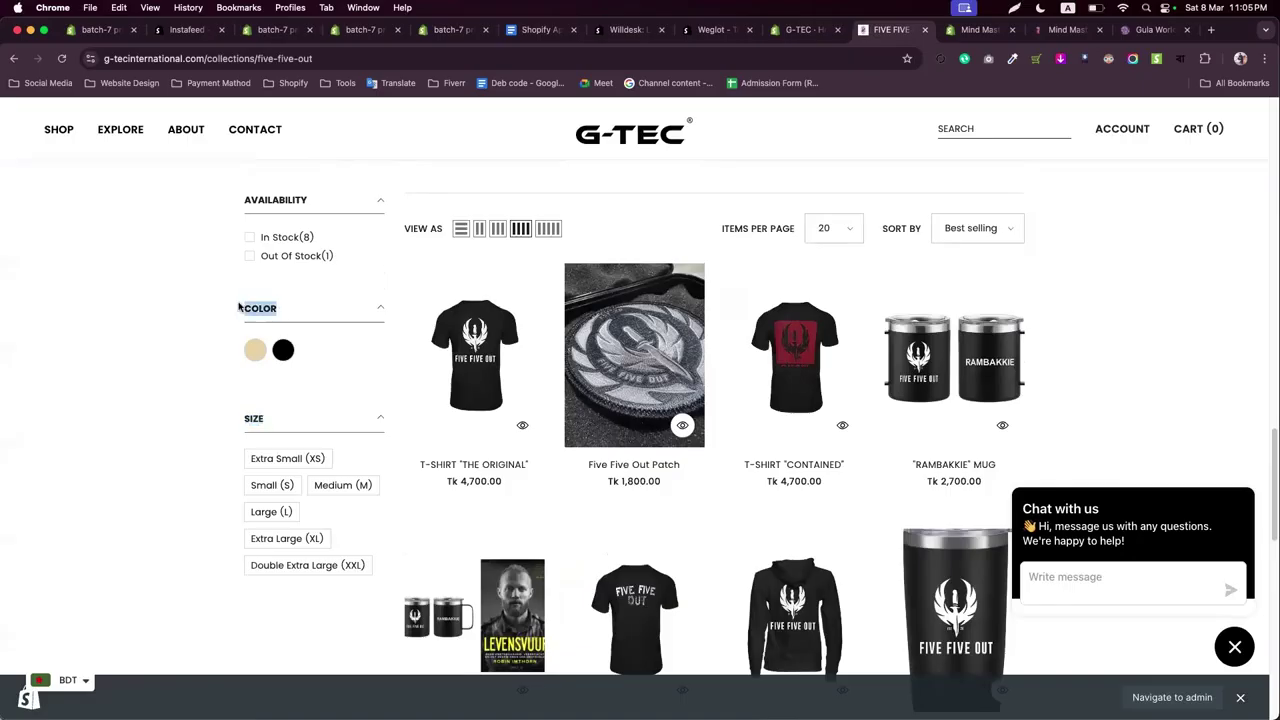
pyautogui.scroll(5, 290, 295)
pyautogui.scroll(-5, 281, 300)
pyautogui.scroll(3, 277, 212)
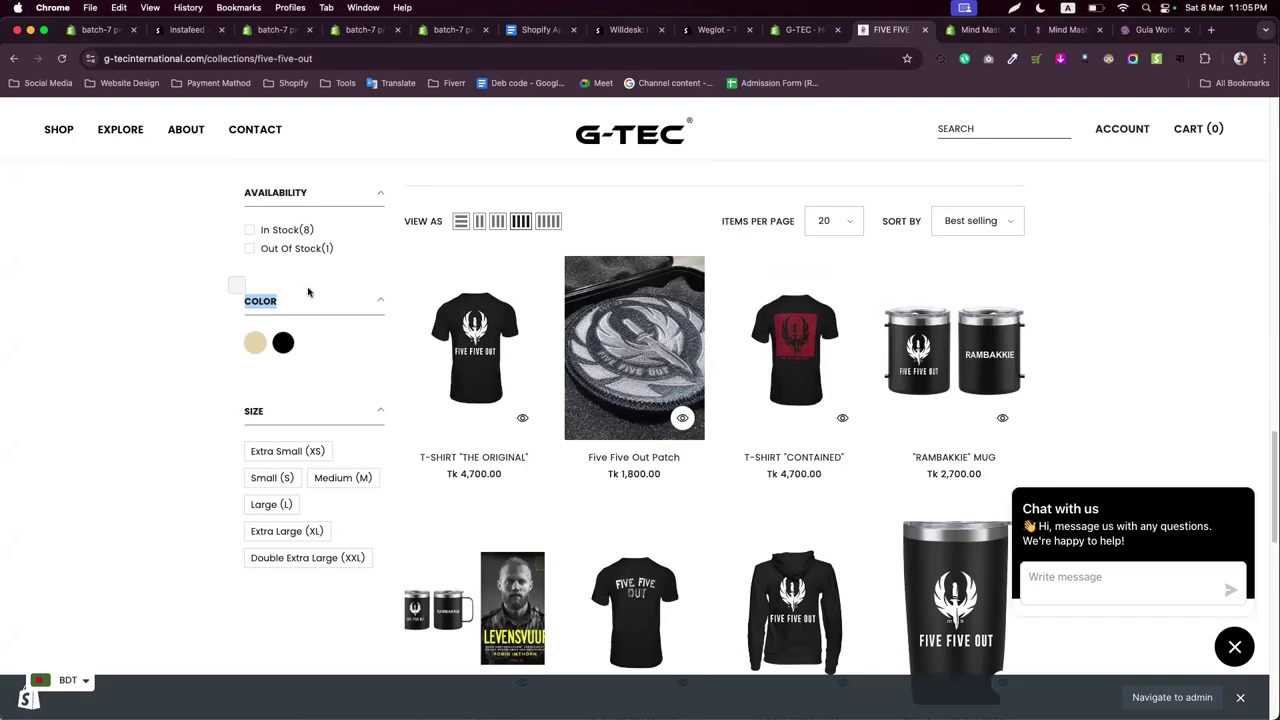
pyautogui.click(239, 302)
pyautogui.moveTo(239, 302); pyautogui.dragTo(282, 304)
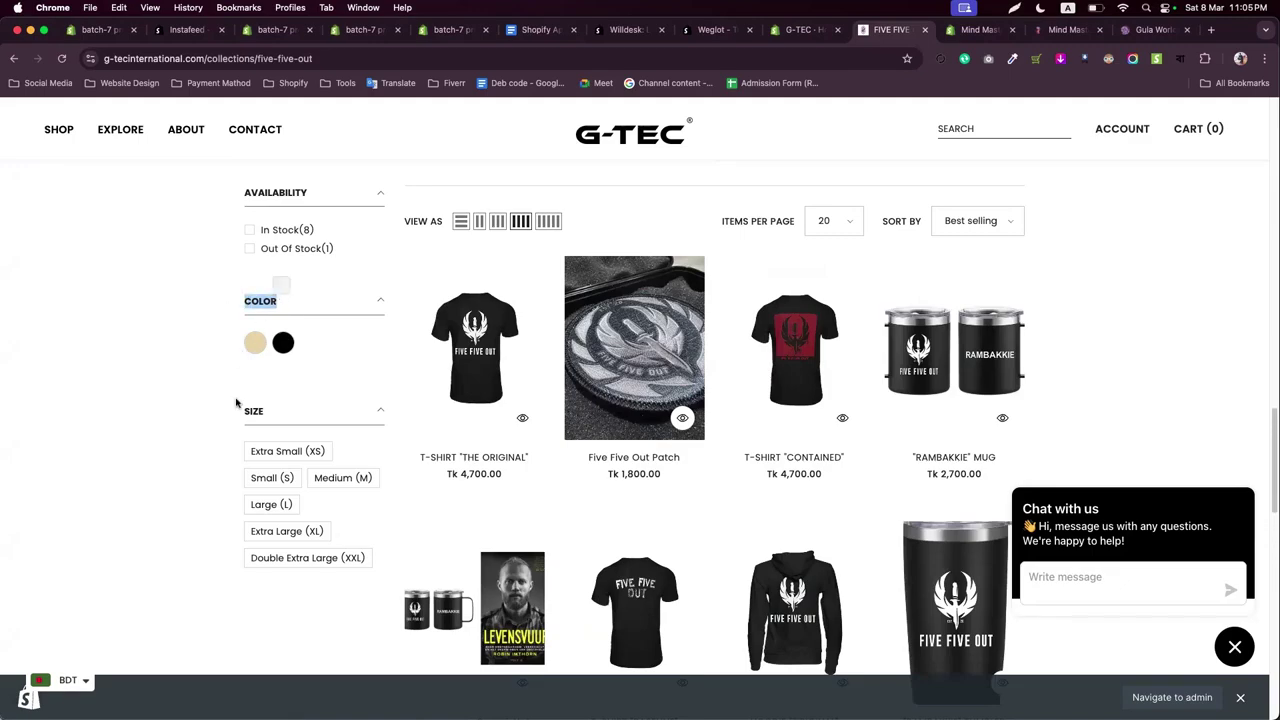
pyautogui.scroll(-3, 250, 410)
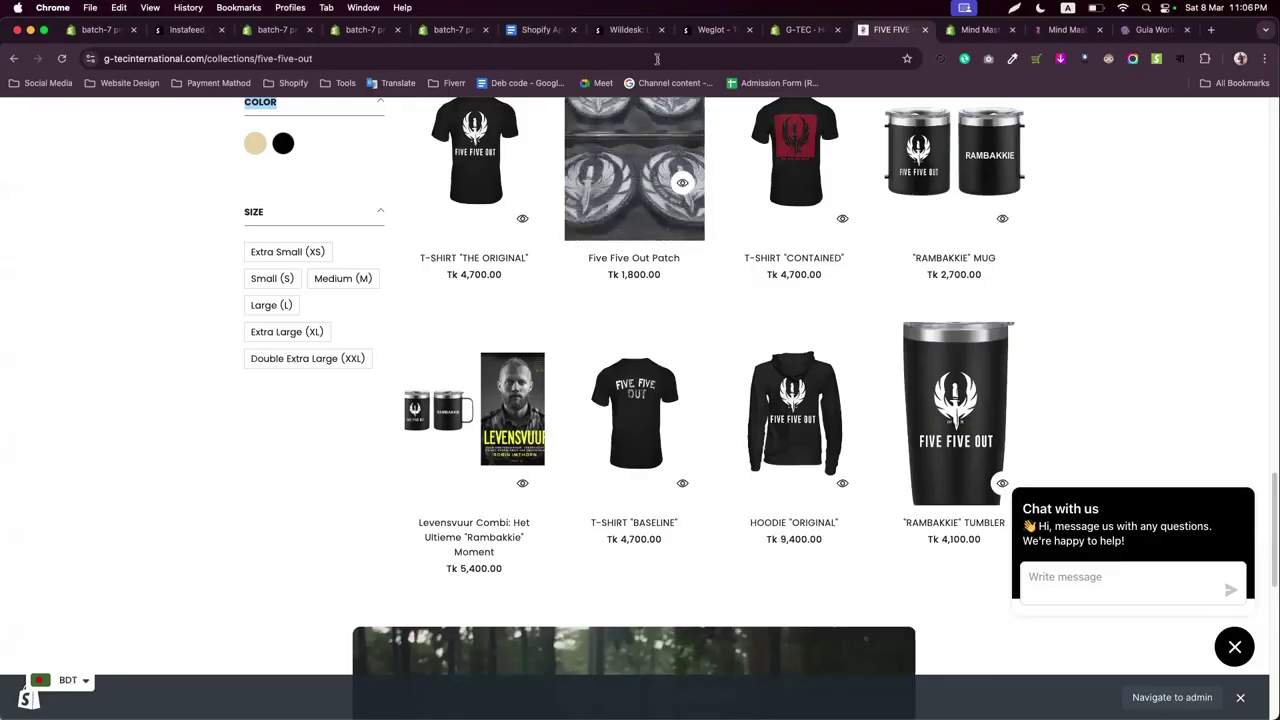
# Open the Shopify Search & Discovery listing from the apps list document's link.
pyautogui.click(540, 30)
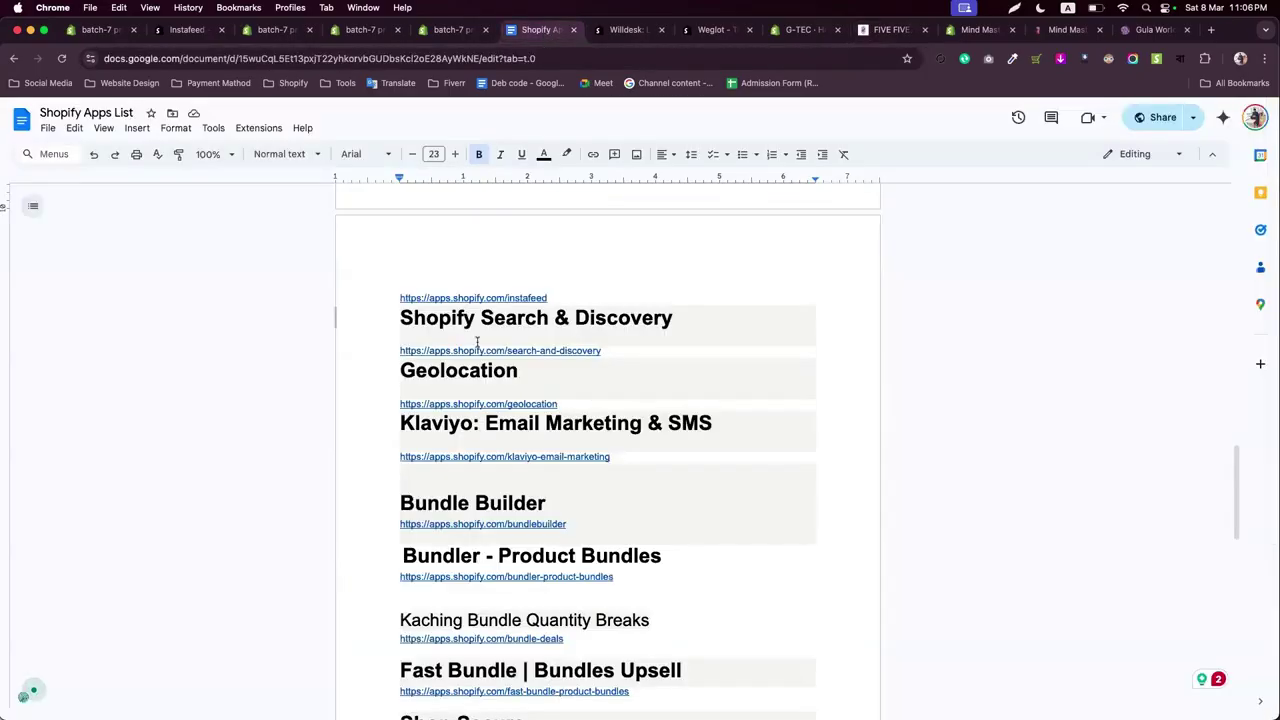
pyautogui.click(476, 297)
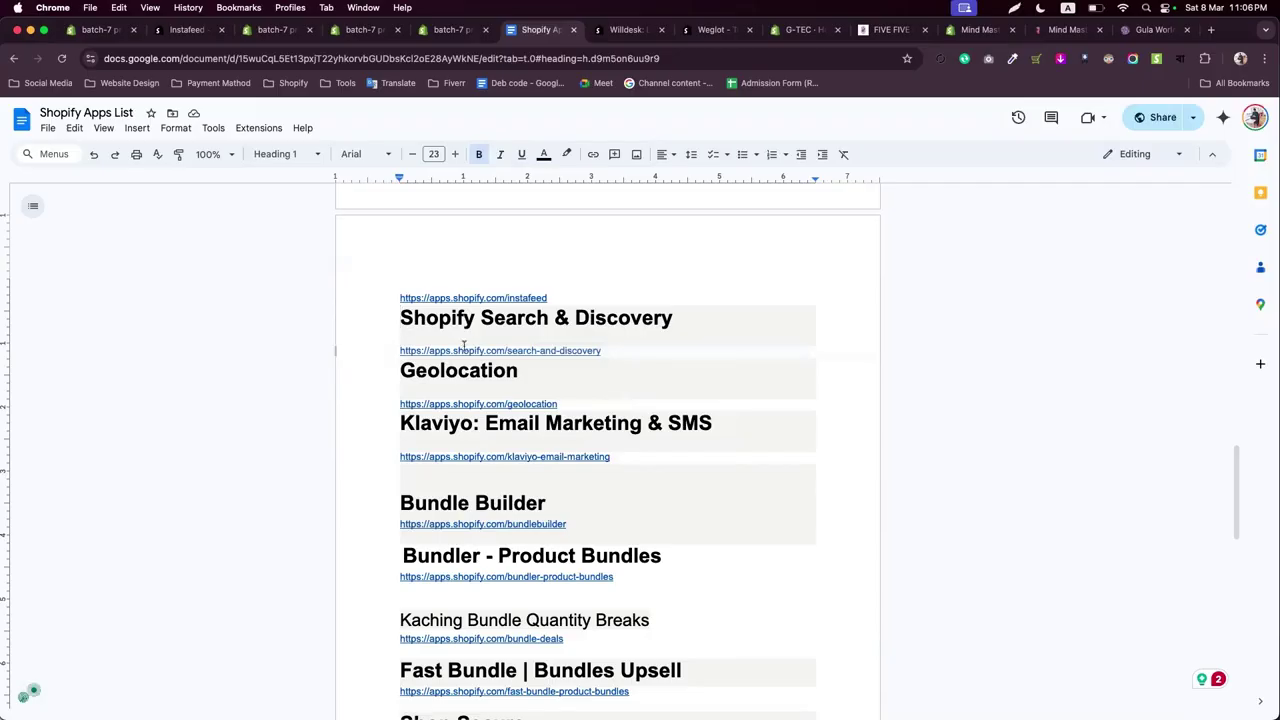
pyautogui.click(464, 350)
pyautogui.click(487, 371)
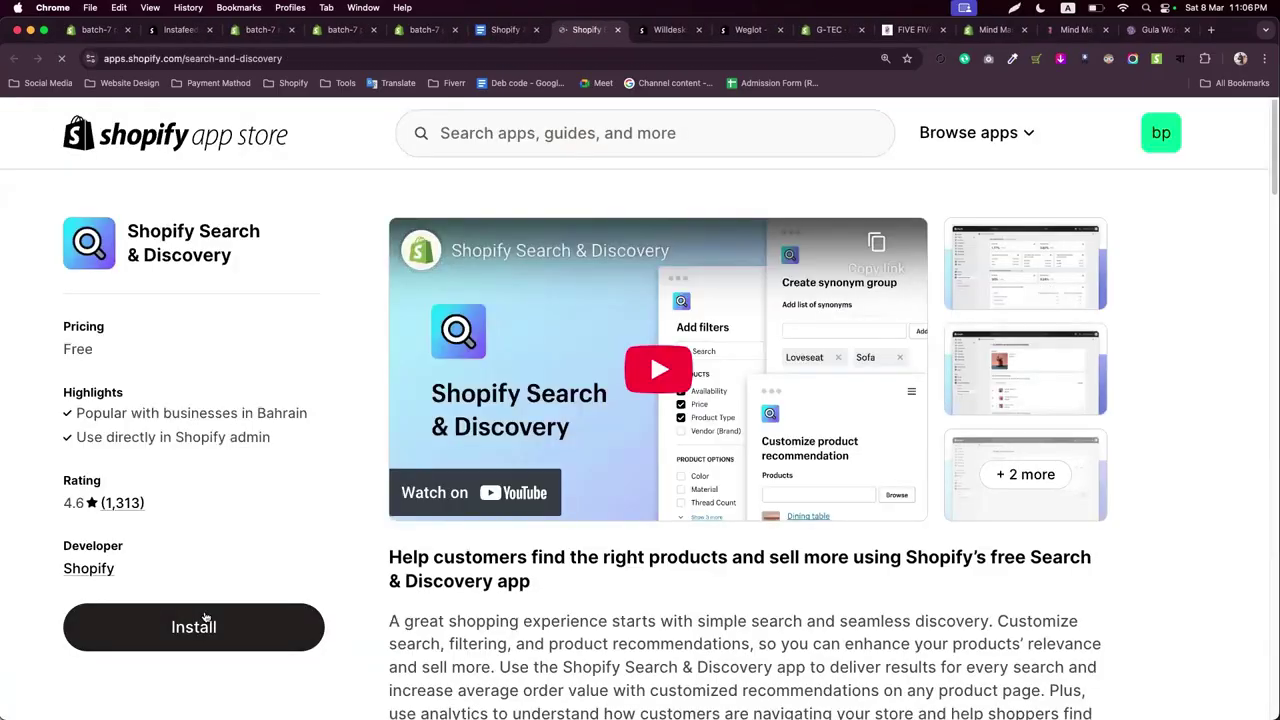
# Start installing Search & Discovery and page through its screenshots to the promo video.
pyautogui.click(205, 616)
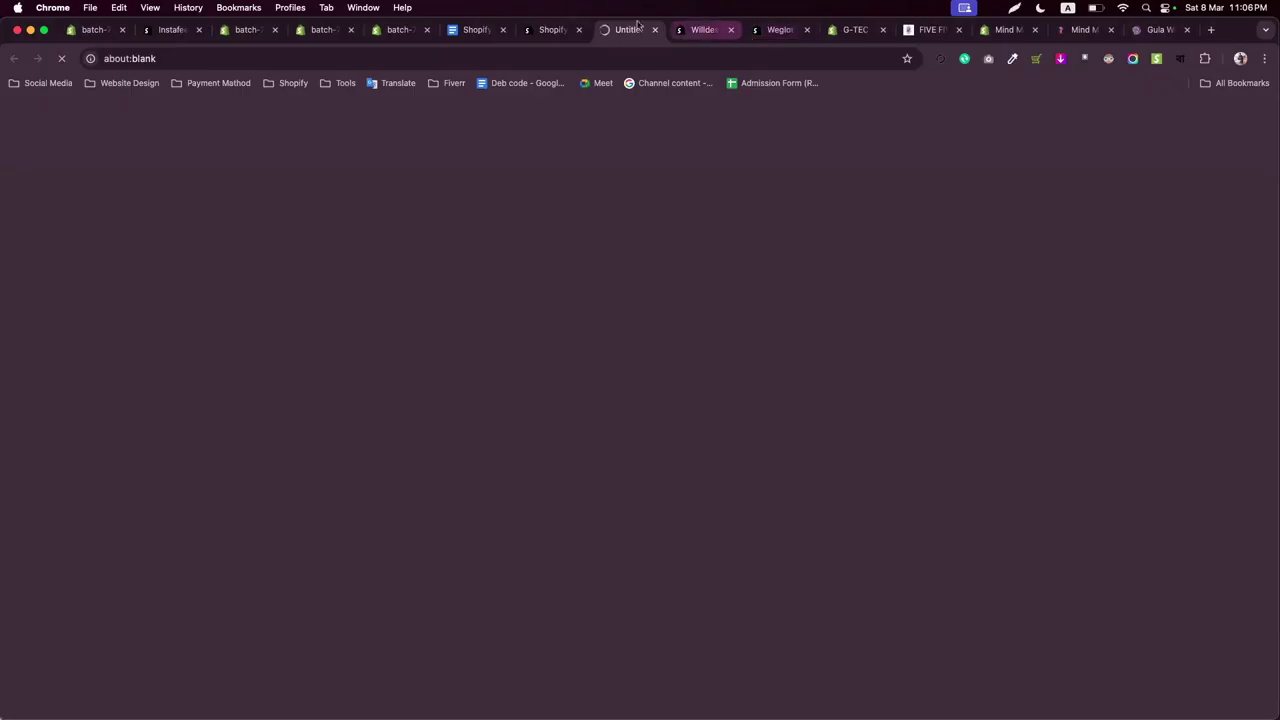
pyautogui.click(560, 30)
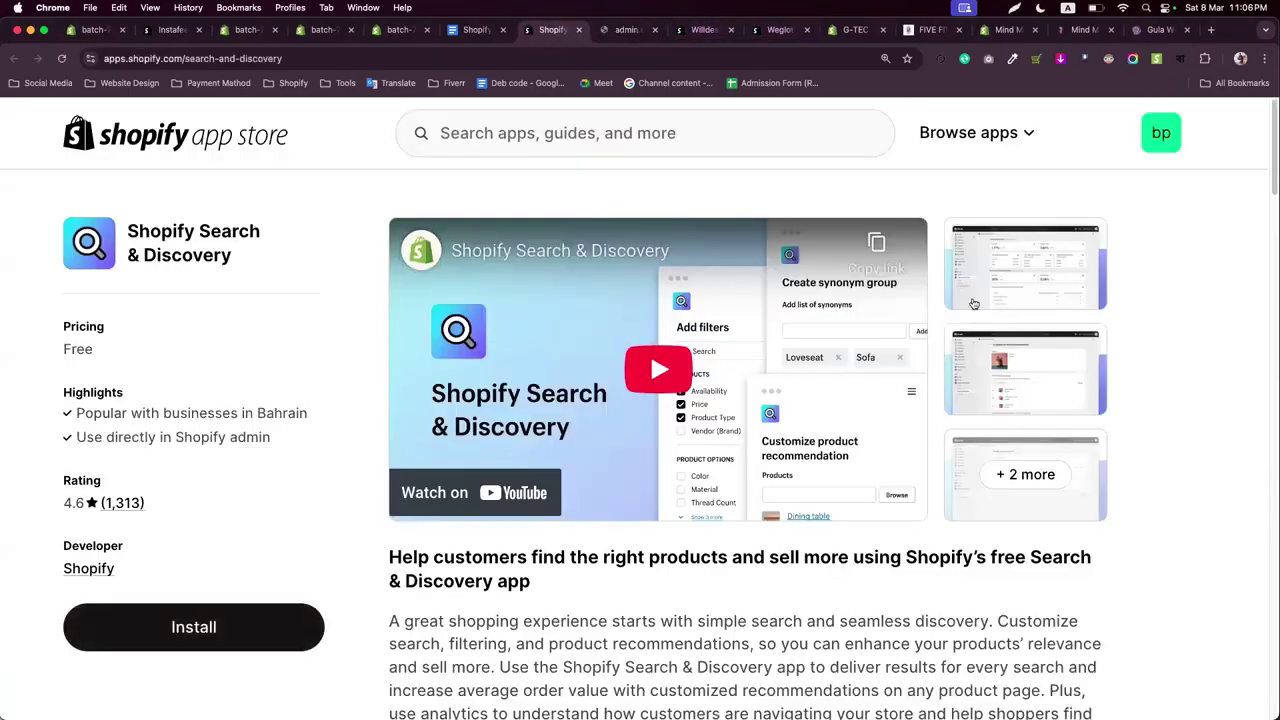
pyautogui.click(974, 299)
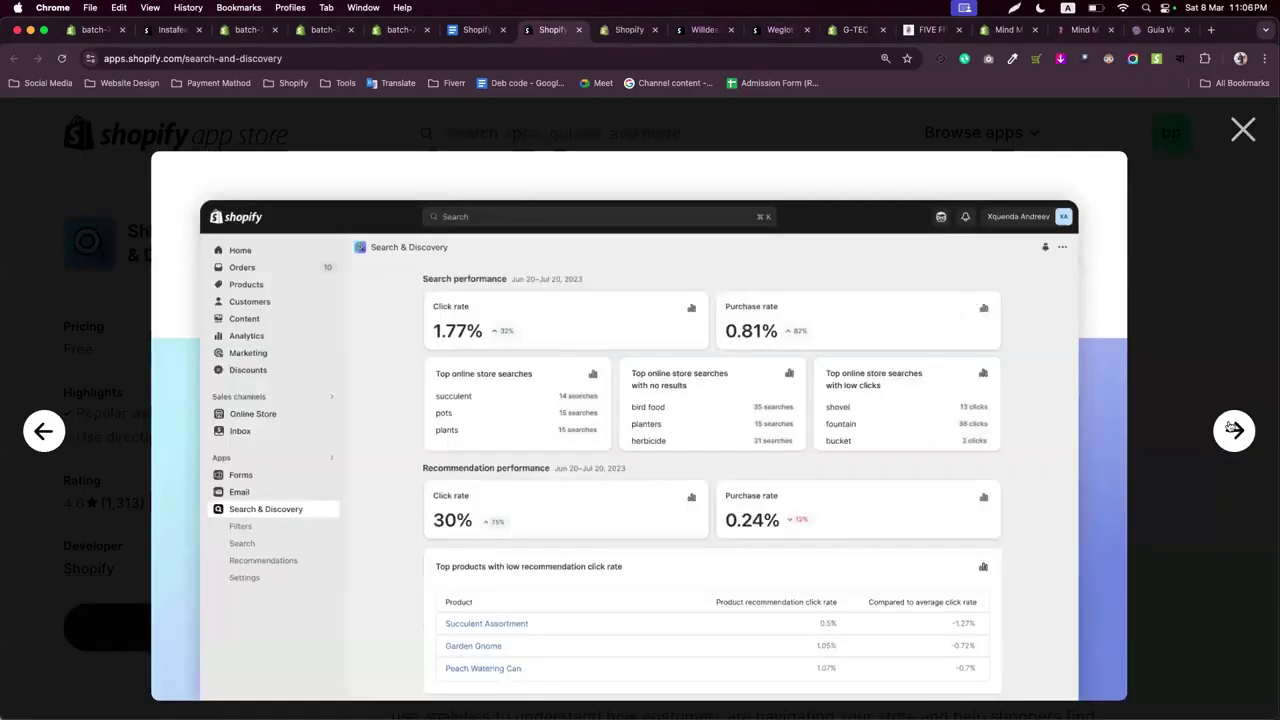
pyautogui.click(1232, 428)
pyautogui.click(1232, 428)
pyautogui.click(1232, 428)
pyautogui.click(1232, 428)
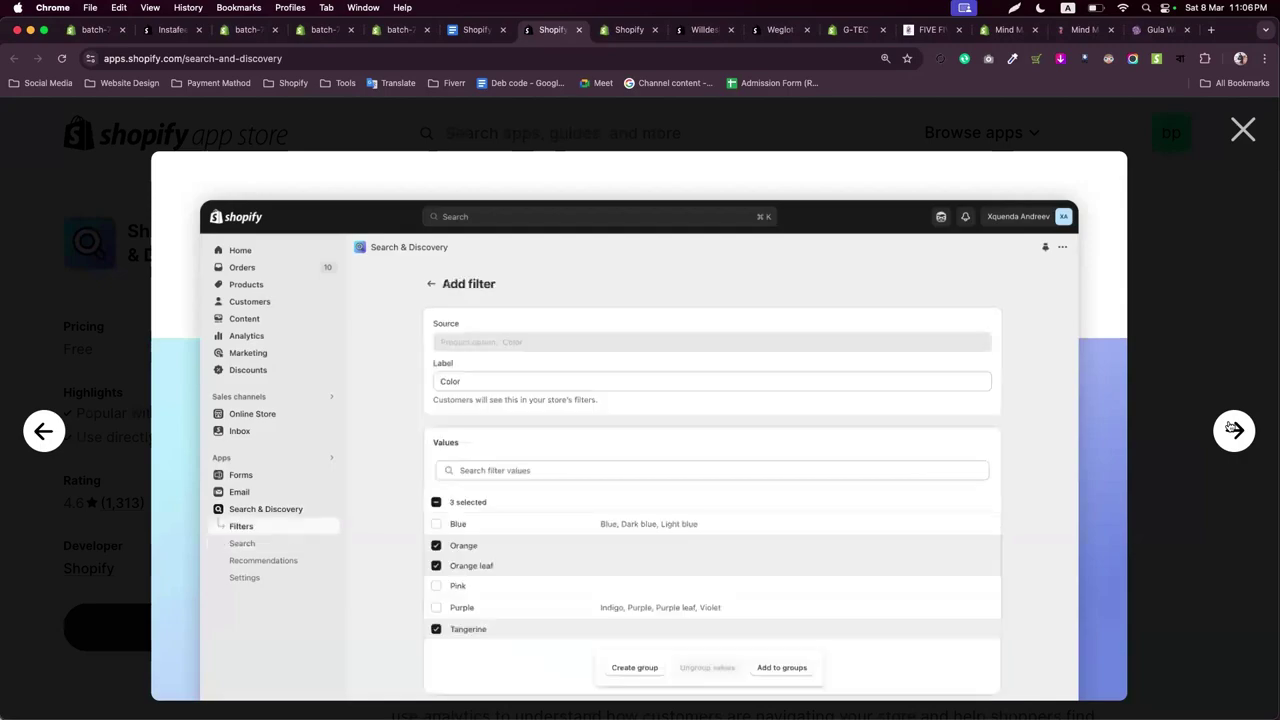
pyautogui.click(1232, 428)
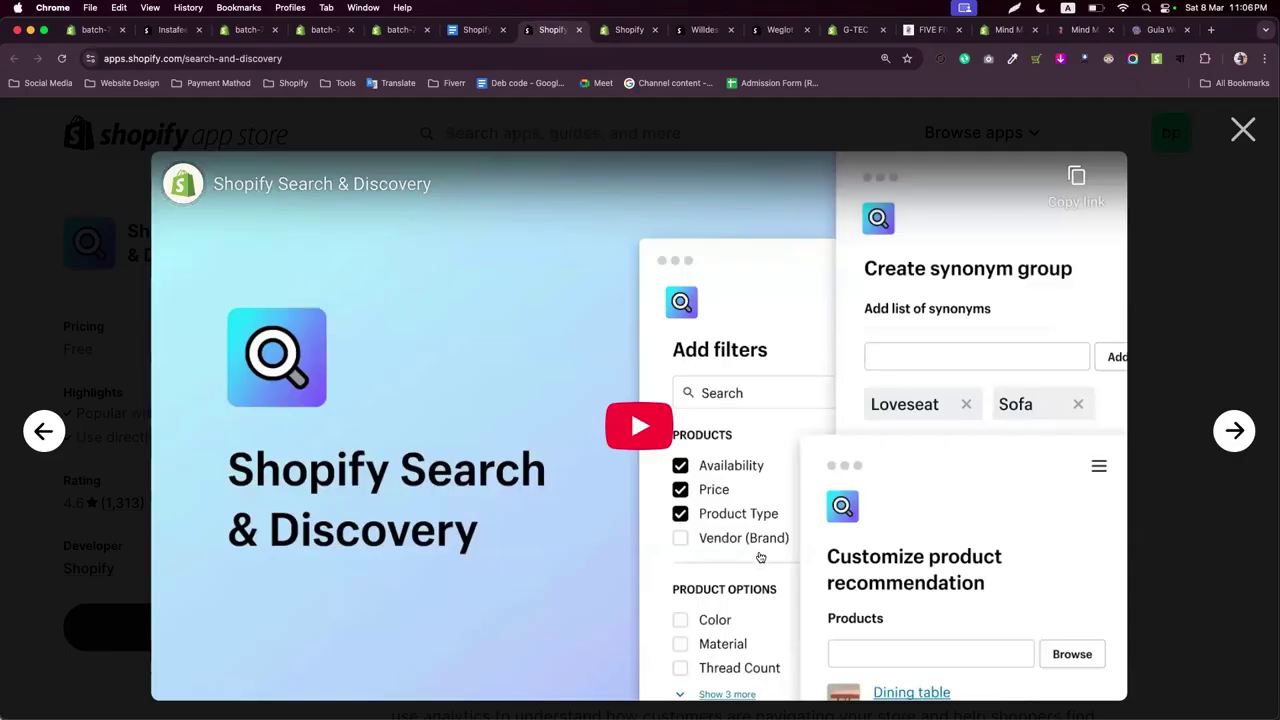
# View the first product's admin page, marking its Vendor label, then return to the apps list.
pyautogui.click(312, 31)
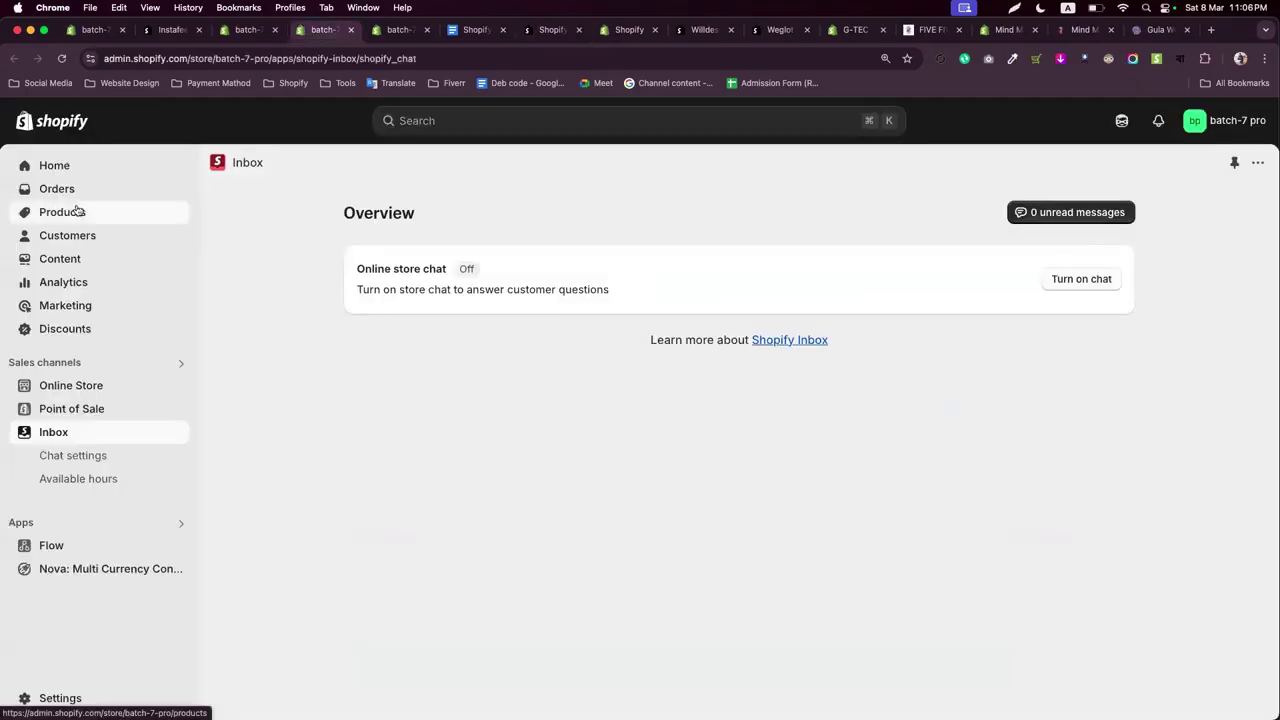
pyautogui.click(77, 211)
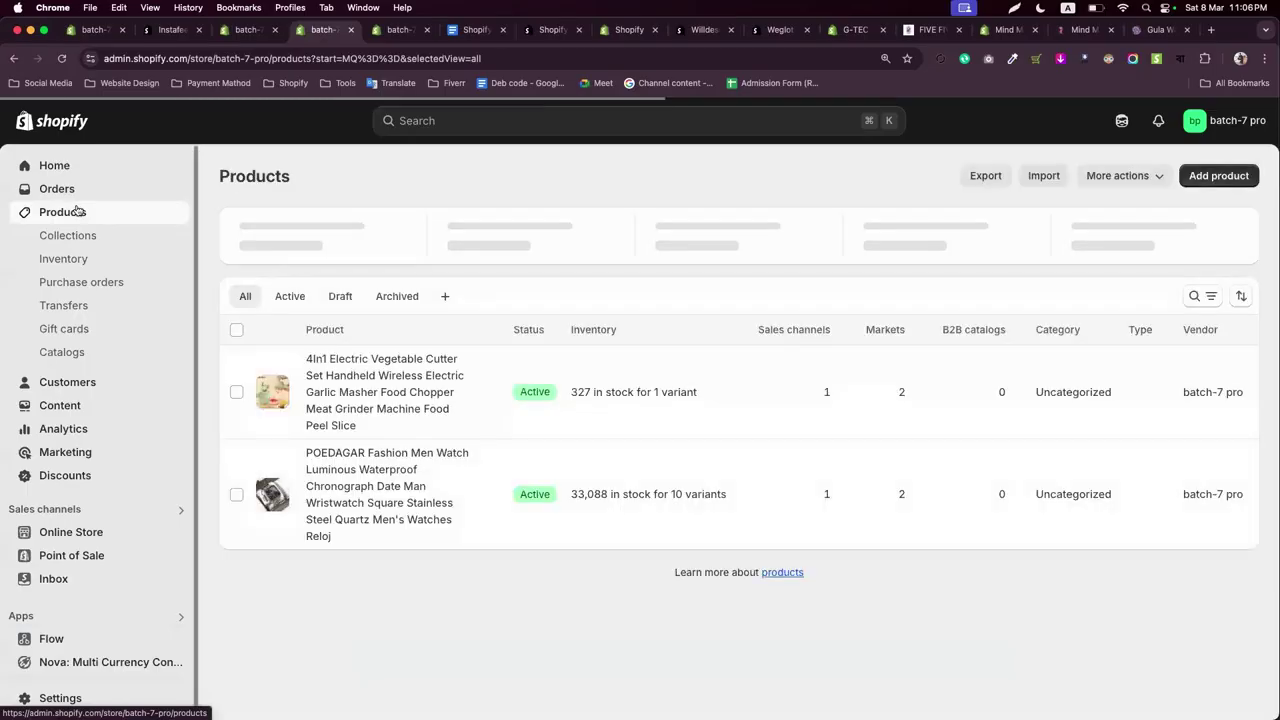
pyautogui.click(372, 391)
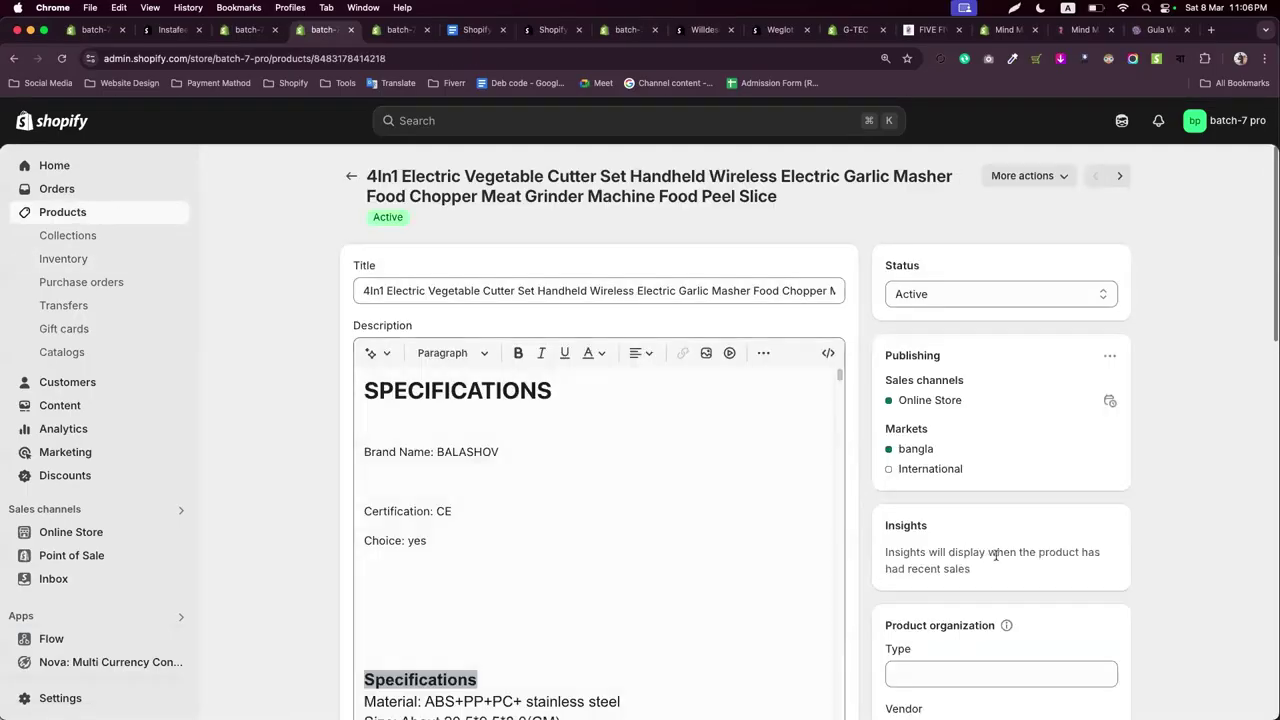
pyautogui.scroll(-5, 995, 555)
pyautogui.moveTo(887, 262); pyautogui.dragTo(924, 259)
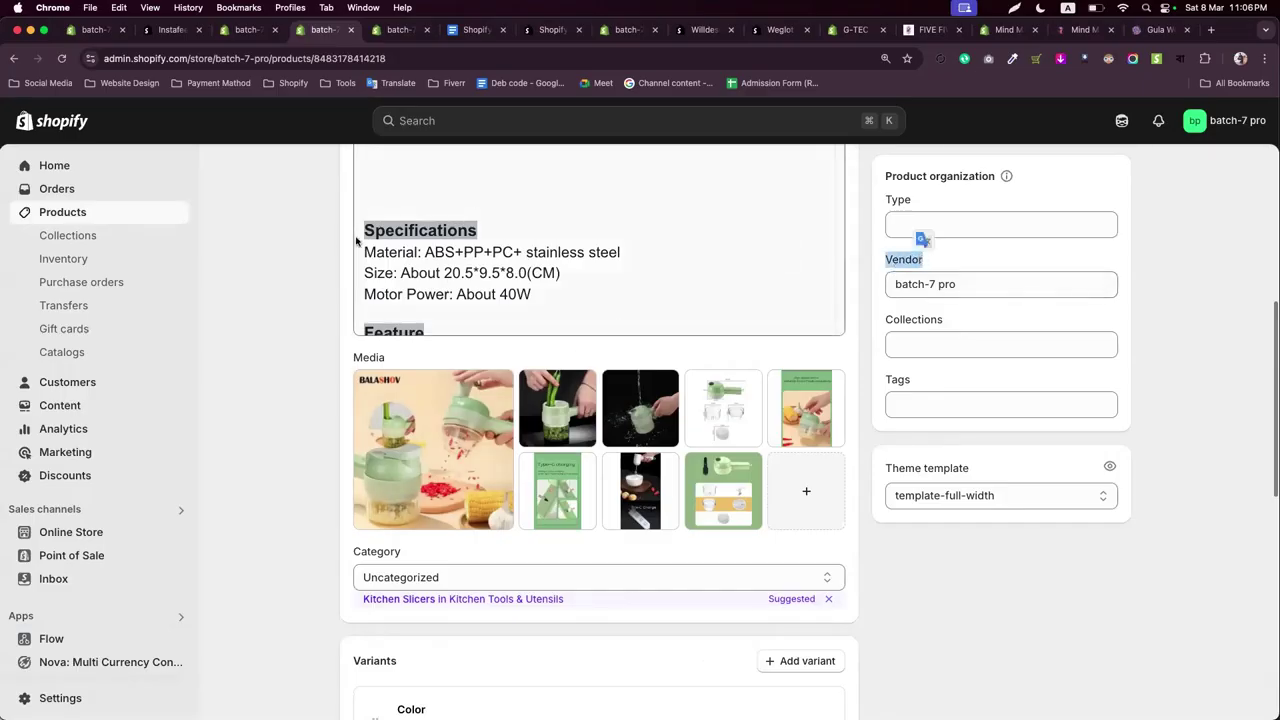
pyautogui.click(478, 30)
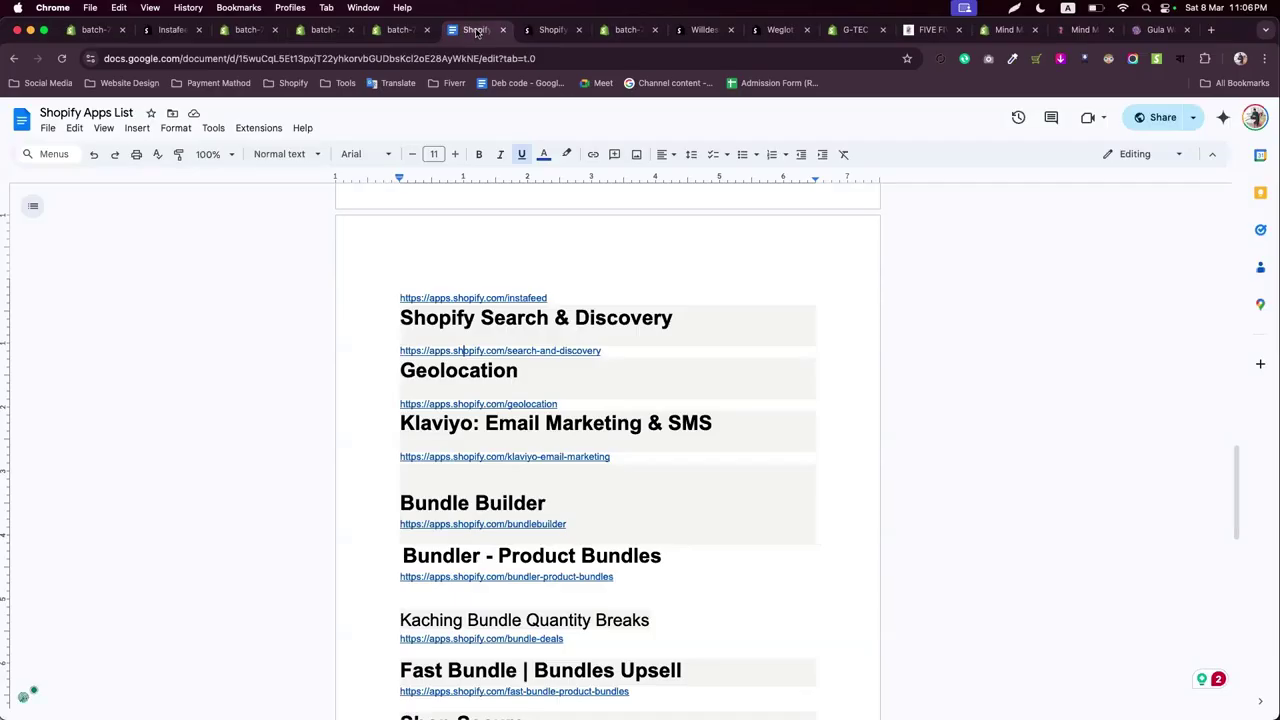
# Open the Geolocation app's store page from the doc and select its not-available notice.
pyautogui.click(545, 30)
pyautogui.click(478, 31)
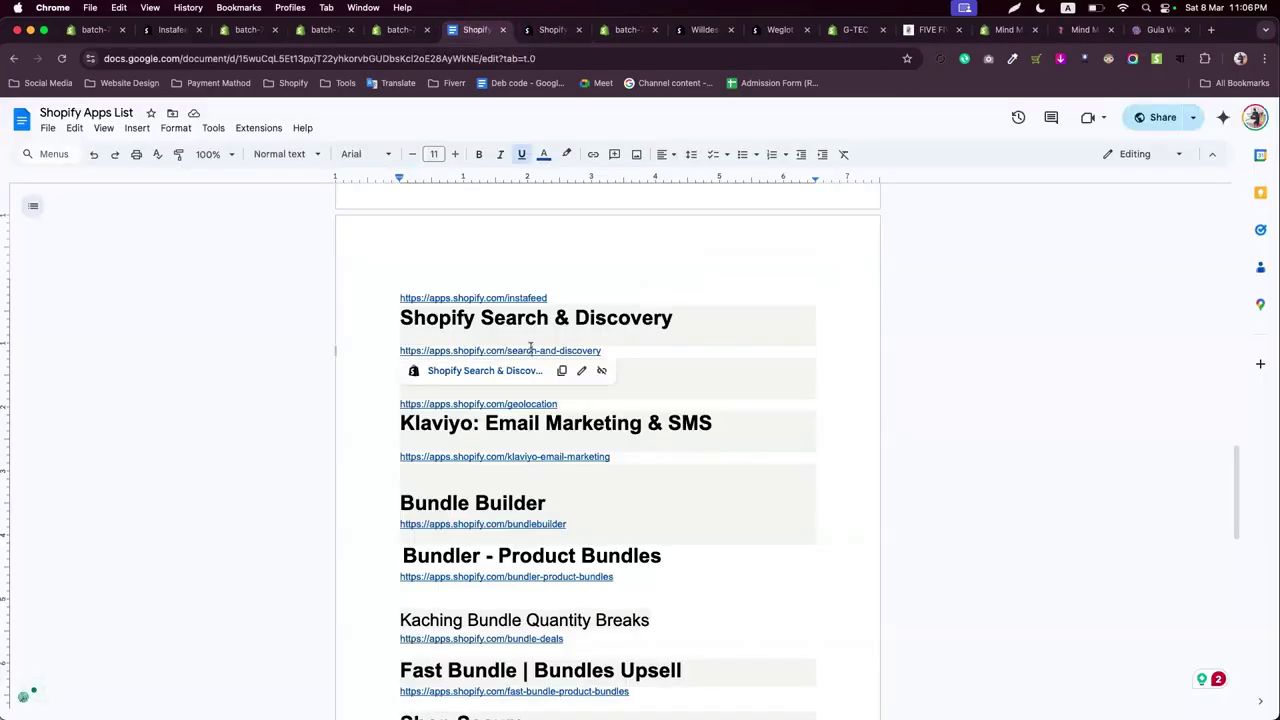
pyautogui.click(462, 404)
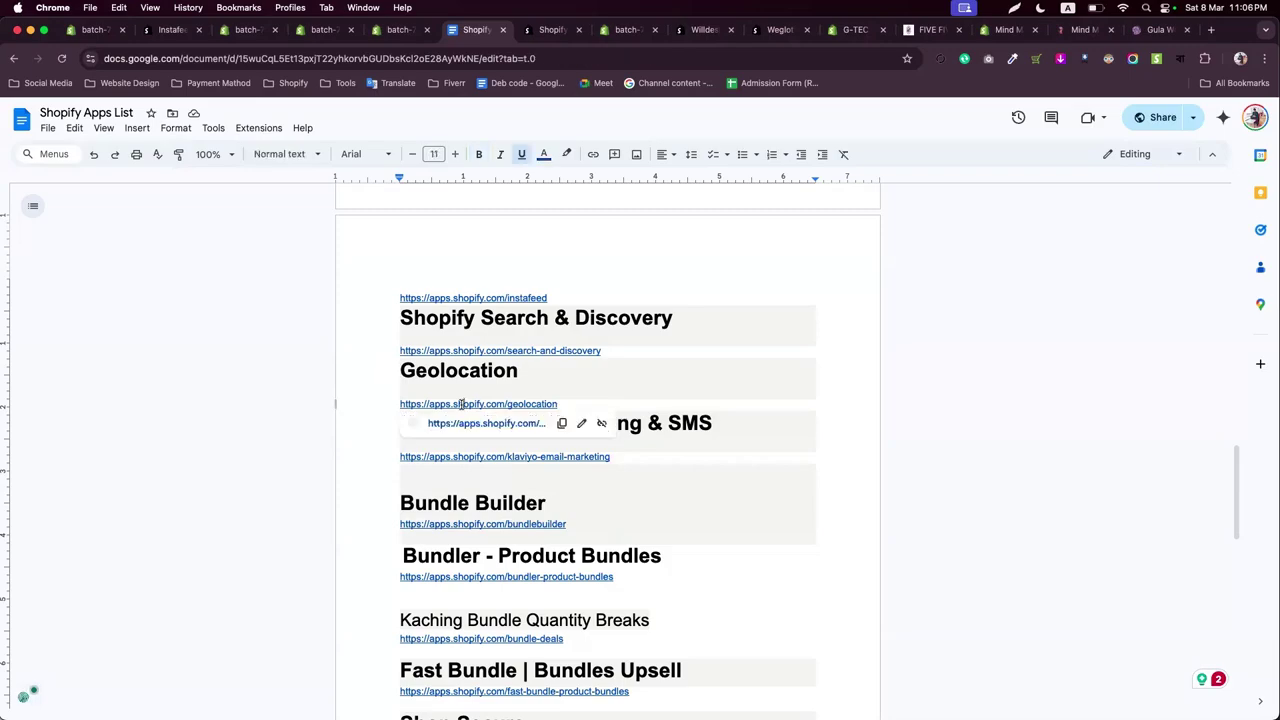
pyautogui.click(476, 427)
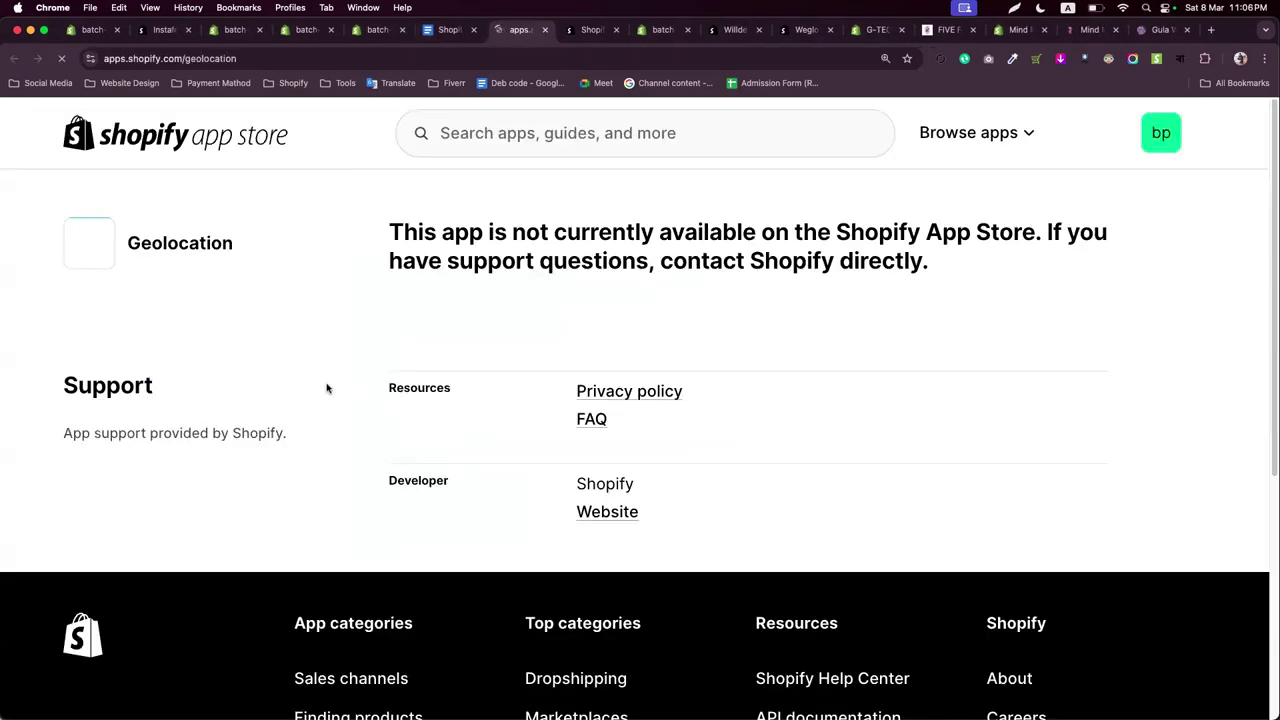
pyautogui.scroll(-2, 320, 401)
pyautogui.scroll(2, 320, 401)
pyautogui.moveTo(378, 215); pyautogui.dragTo(983, 265)
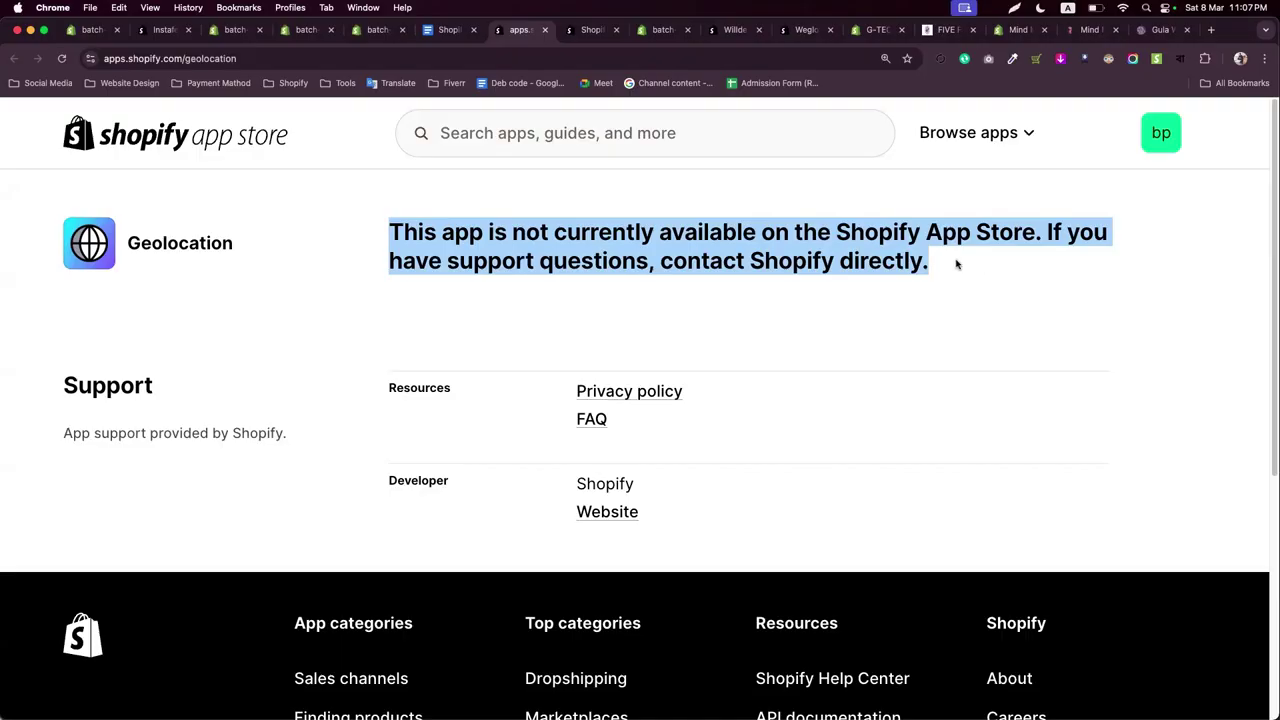
# Find the Klaviyo: Email Marketing & SMS entry, preview its link, then go to Mind Master admin.
pyautogui.click(436, 31)
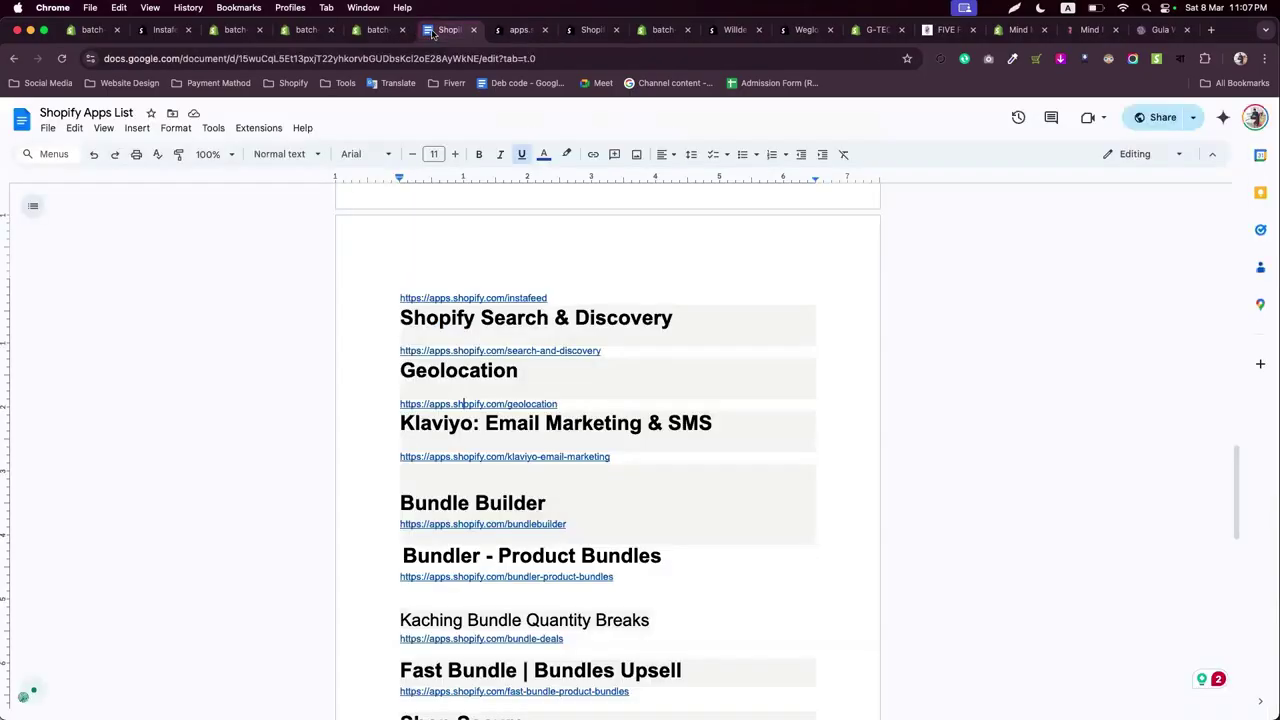
pyautogui.scroll(-1, 505, 440)
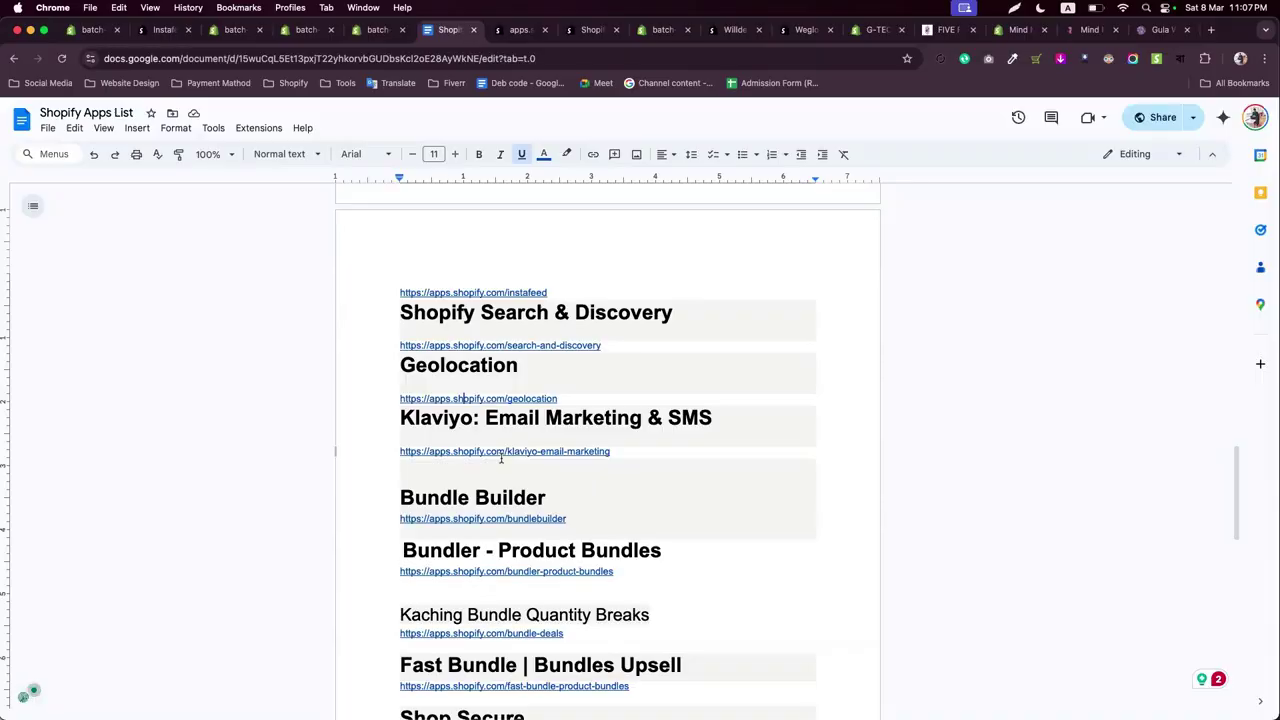
pyautogui.scroll(-1, 502, 457)
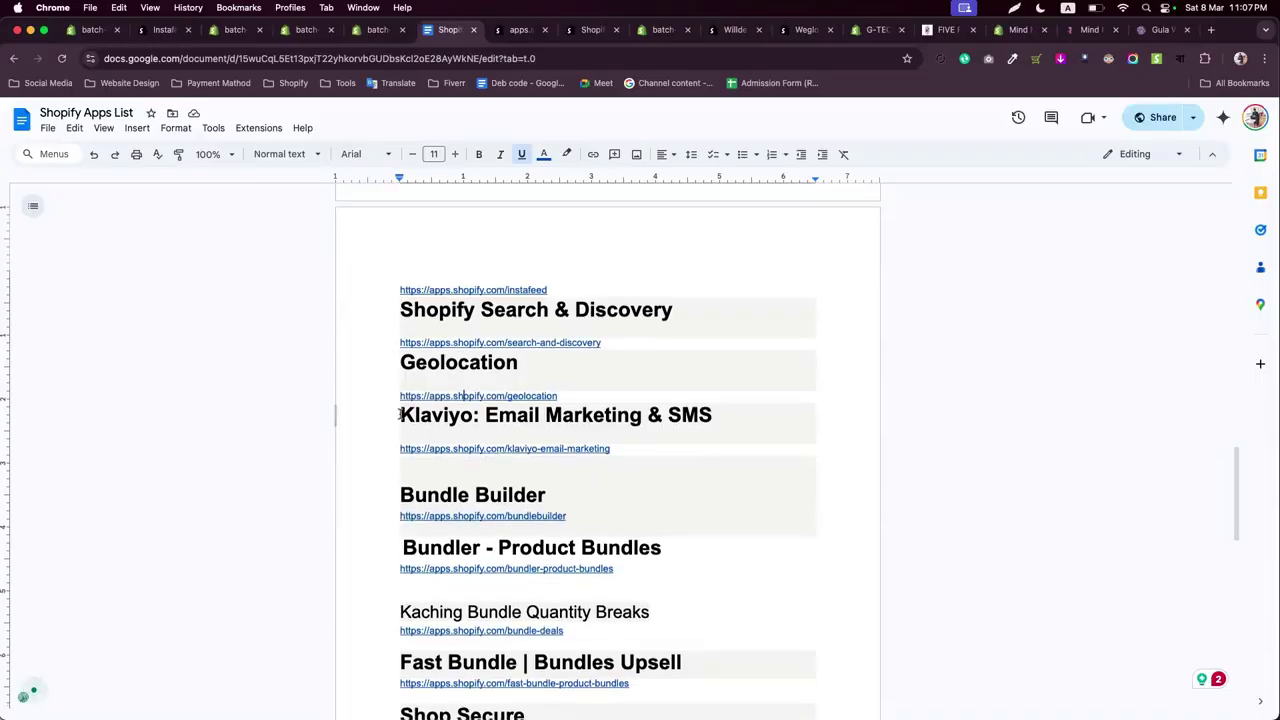
pyautogui.moveTo(400, 415); pyautogui.dragTo(726, 421)
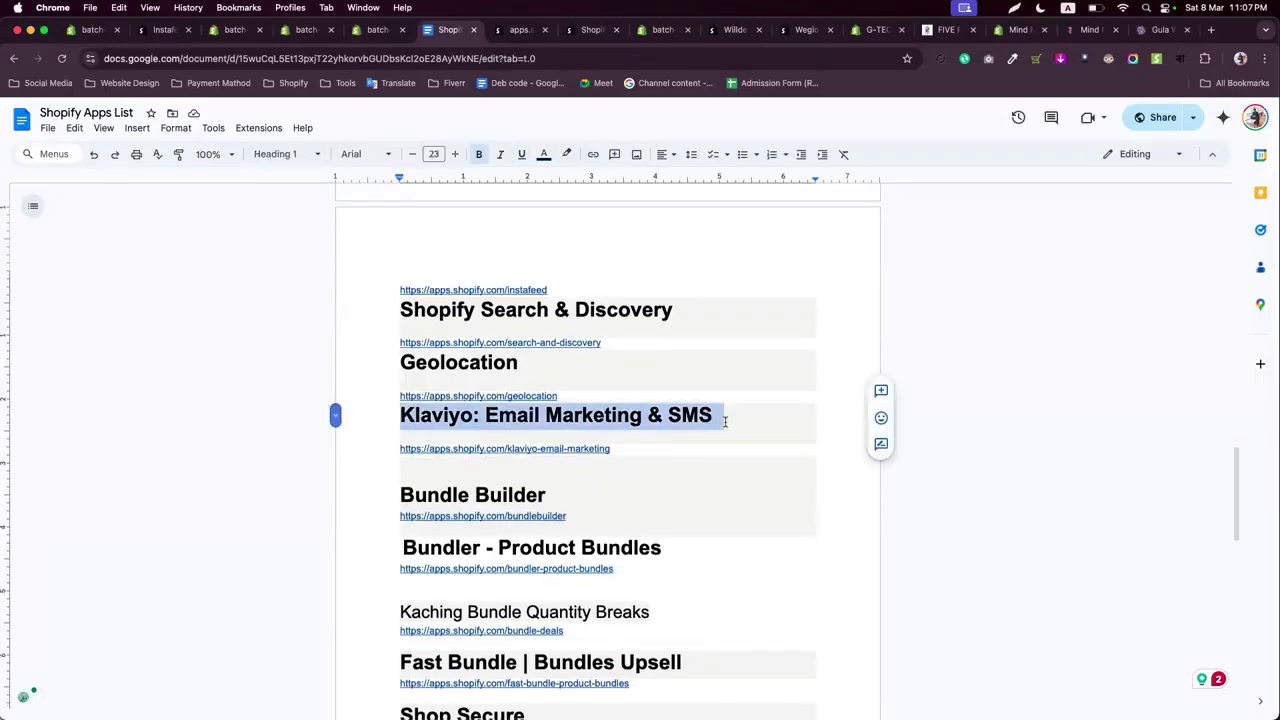
pyautogui.click(444, 450)
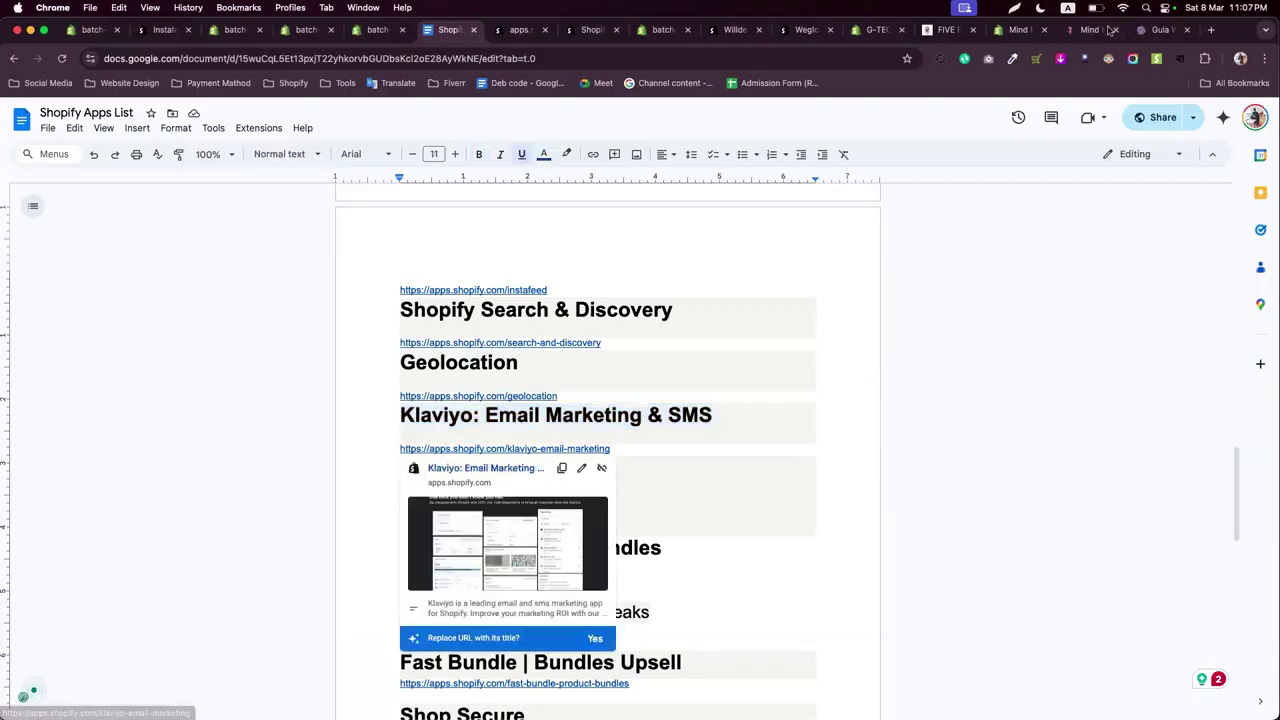
pyautogui.click(1016, 29)
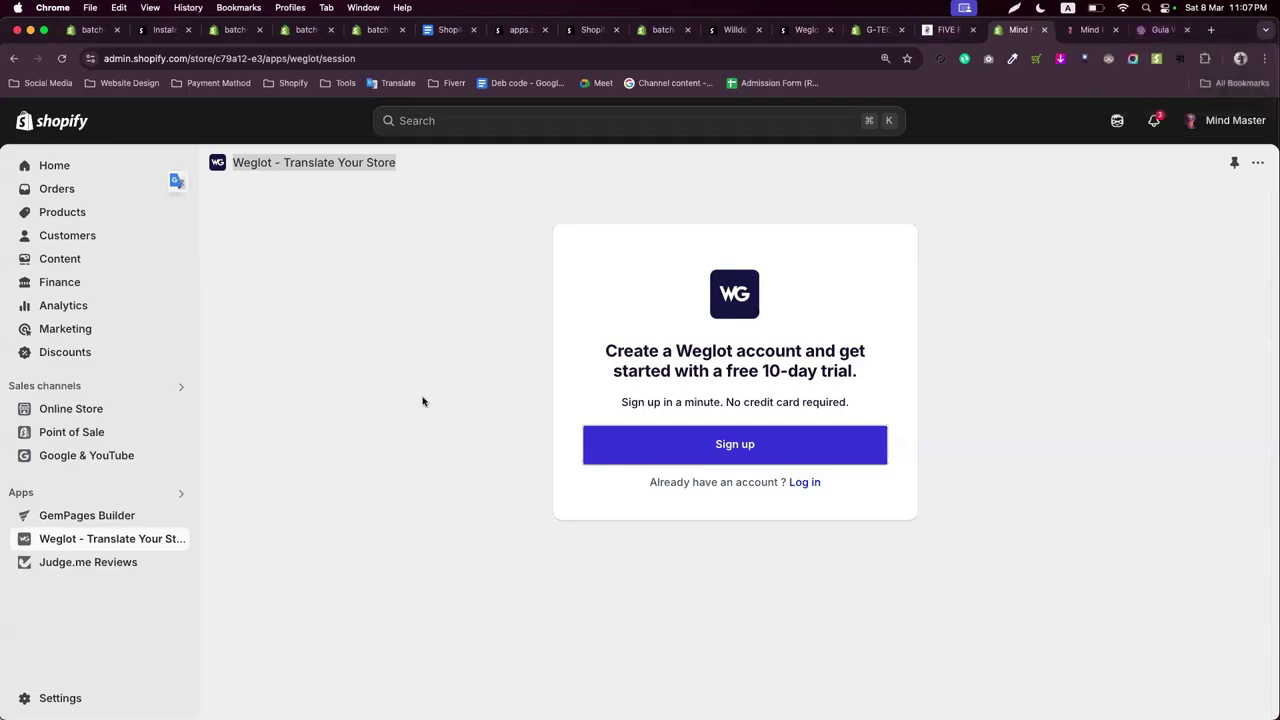
# Open the Mind Master live storefront and try the newsletter popup's Email and Phone fields.
pyautogui.click(178, 410)
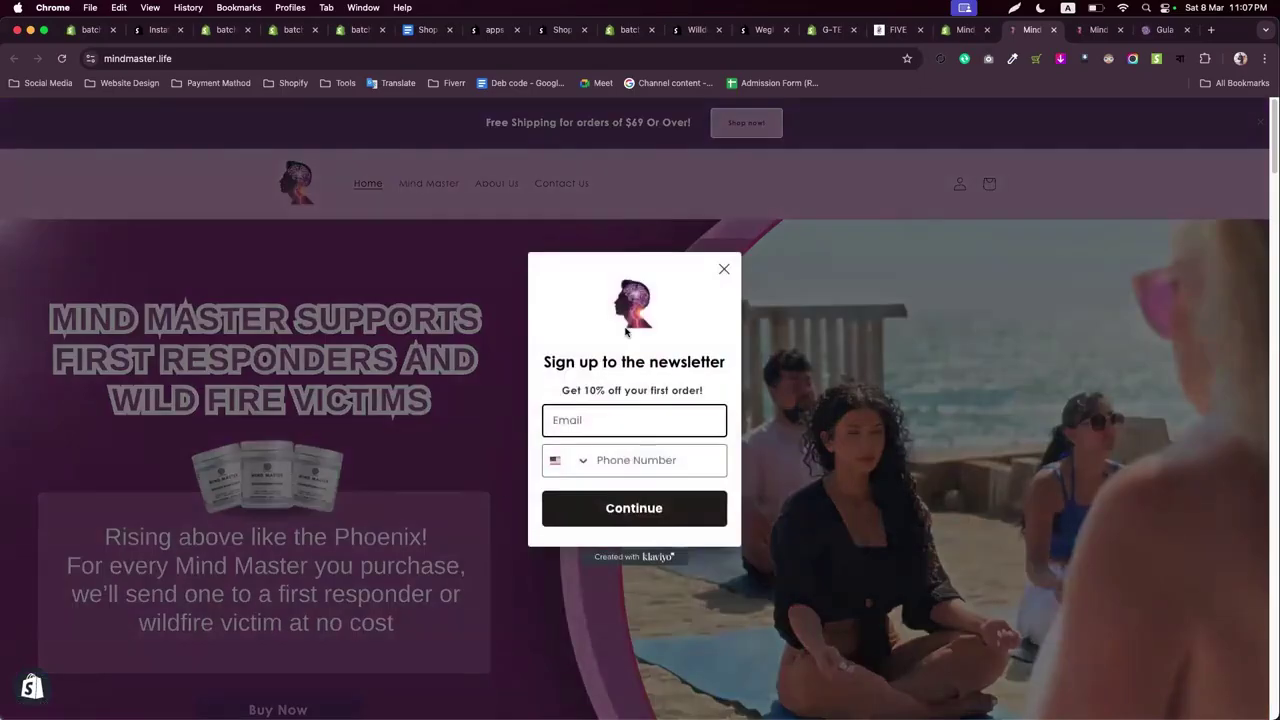
pyautogui.click(597, 460)
pyautogui.click(598, 425)
pyautogui.click(612, 460)
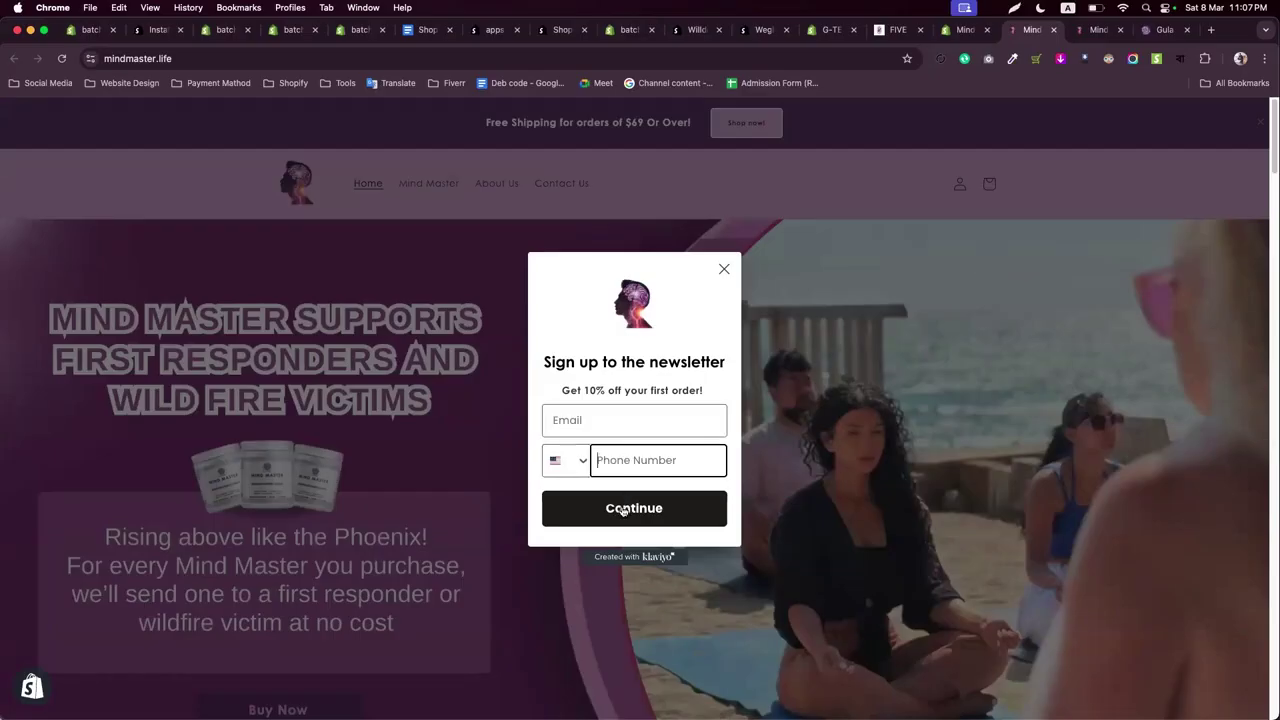
pyautogui.click(614, 417)
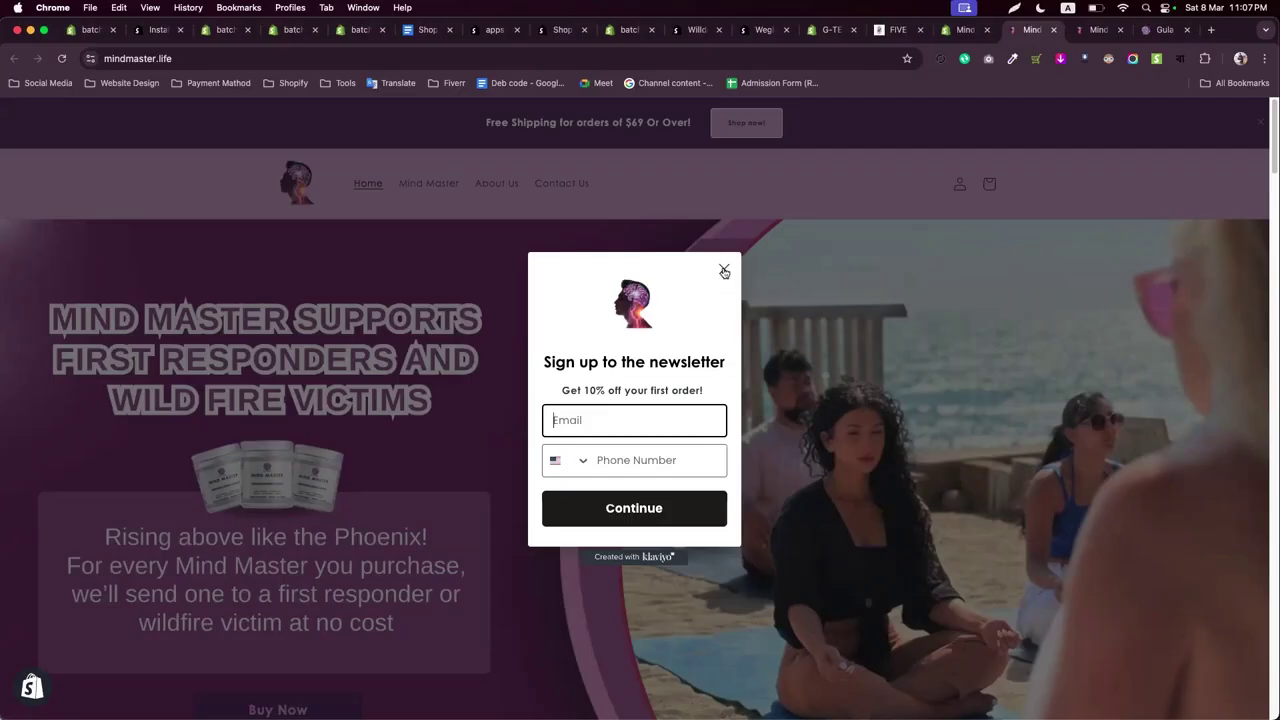
# Close the 10% off newsletter popup, reopen and close it, then open a new tab.
pyautogui.click(724, 271)
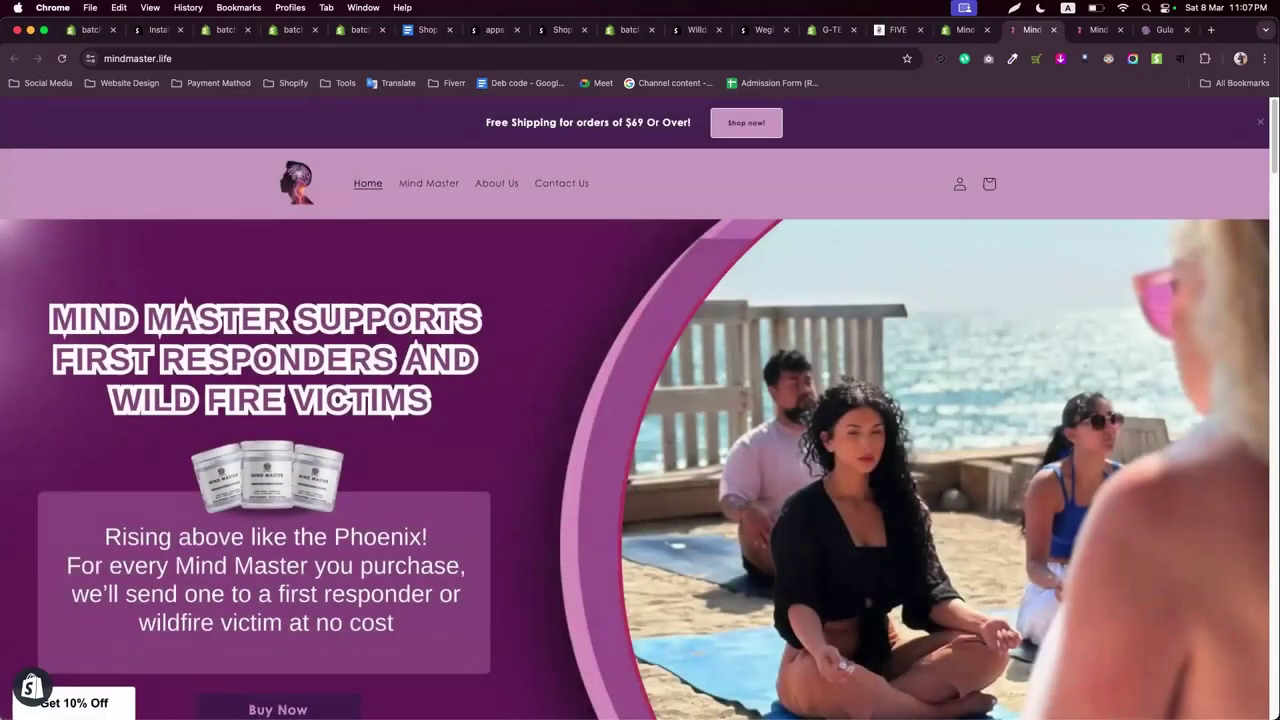
pyautogui.click(75, 703)
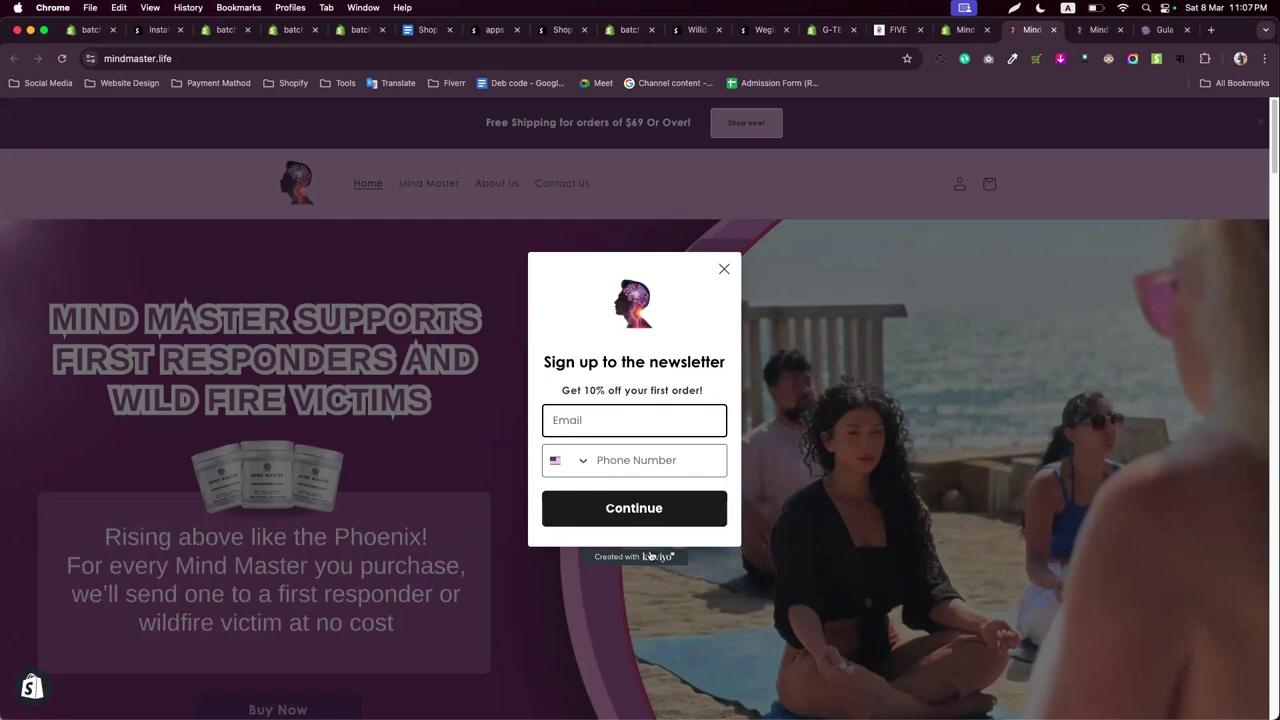
pyautogui.click(721, 272)
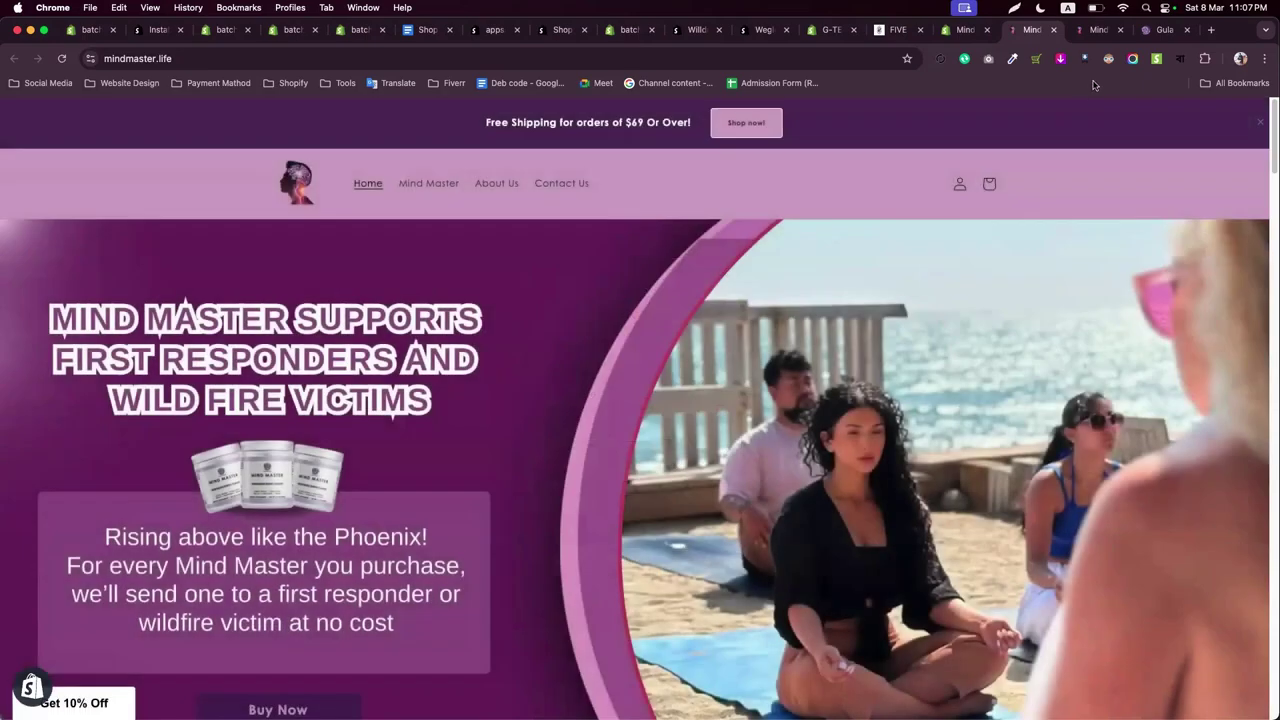
pyautogui.click(1211, 30)
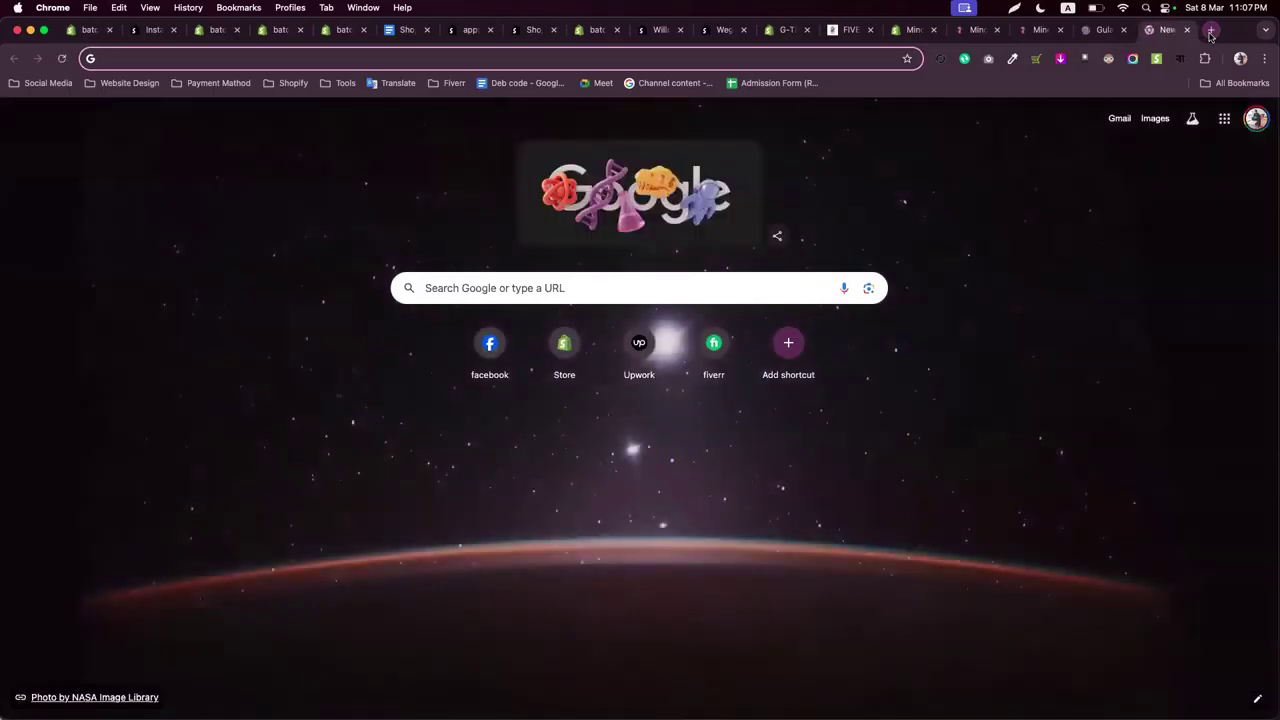
# Load bakinaturals.com and scroll down its home page.
pyautogui.write('baki')
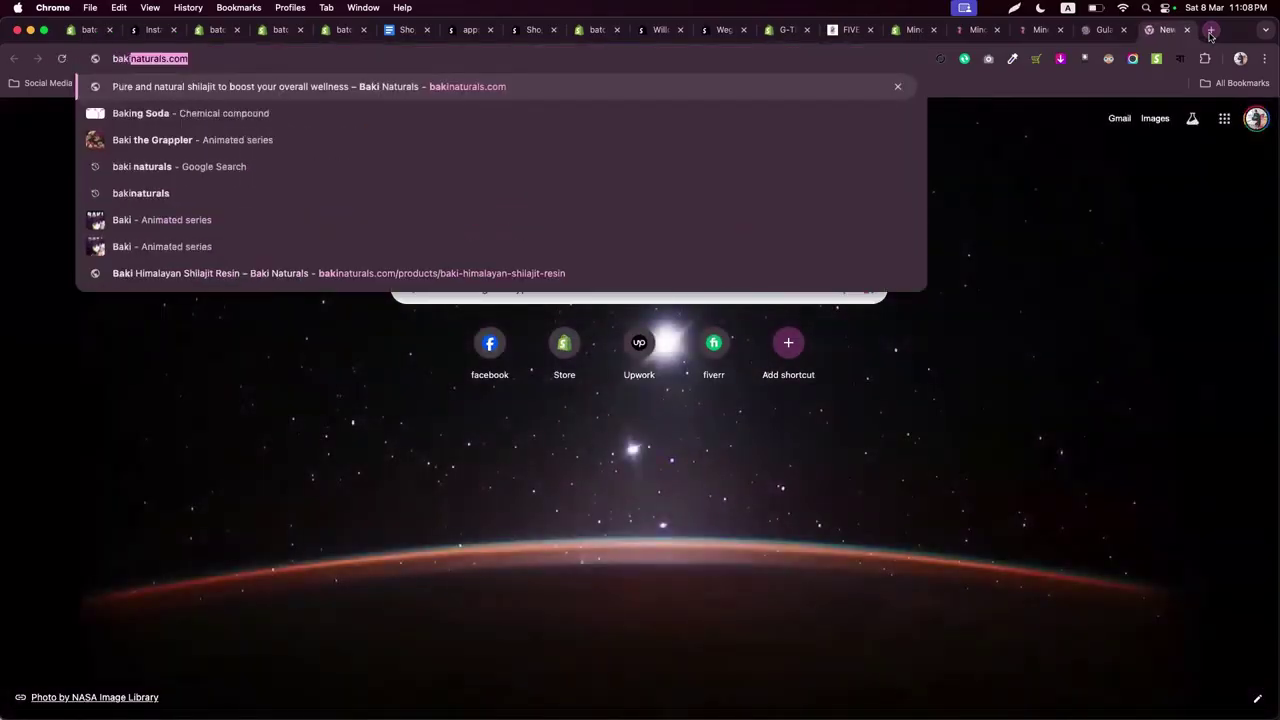
pyautogui.press('Return')
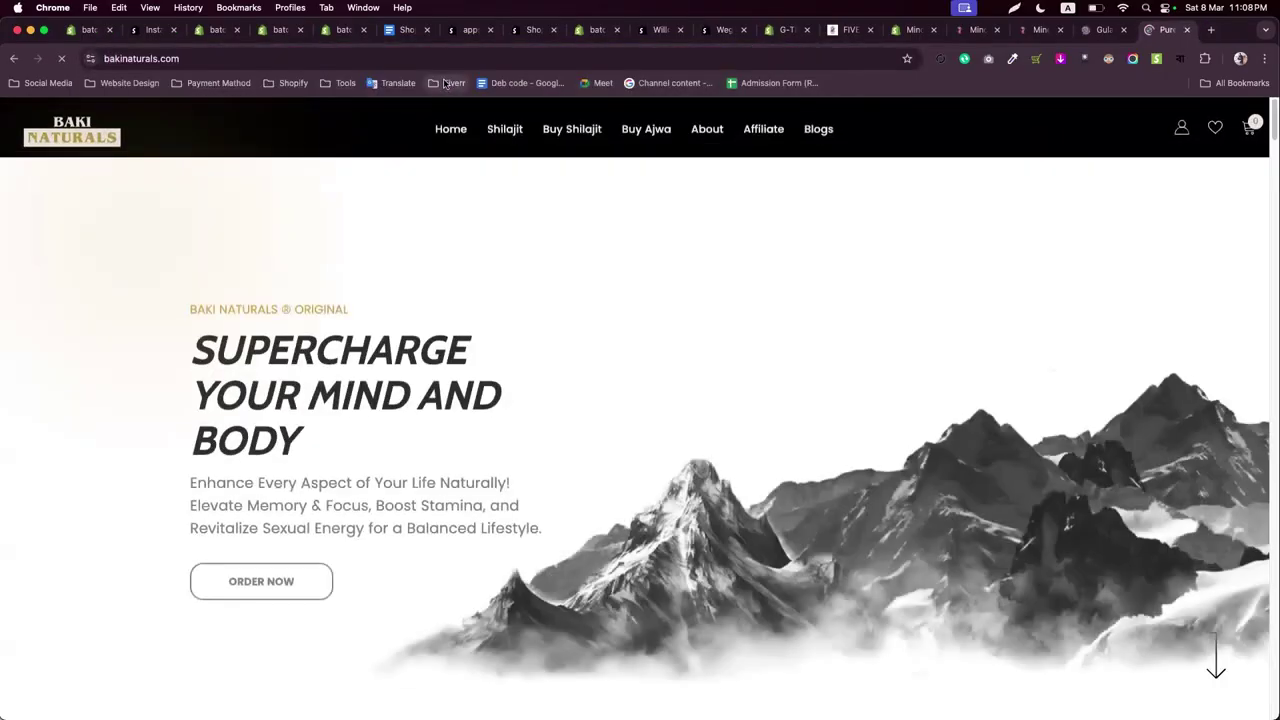
pyautogui.scroll(-5, 526, 340)
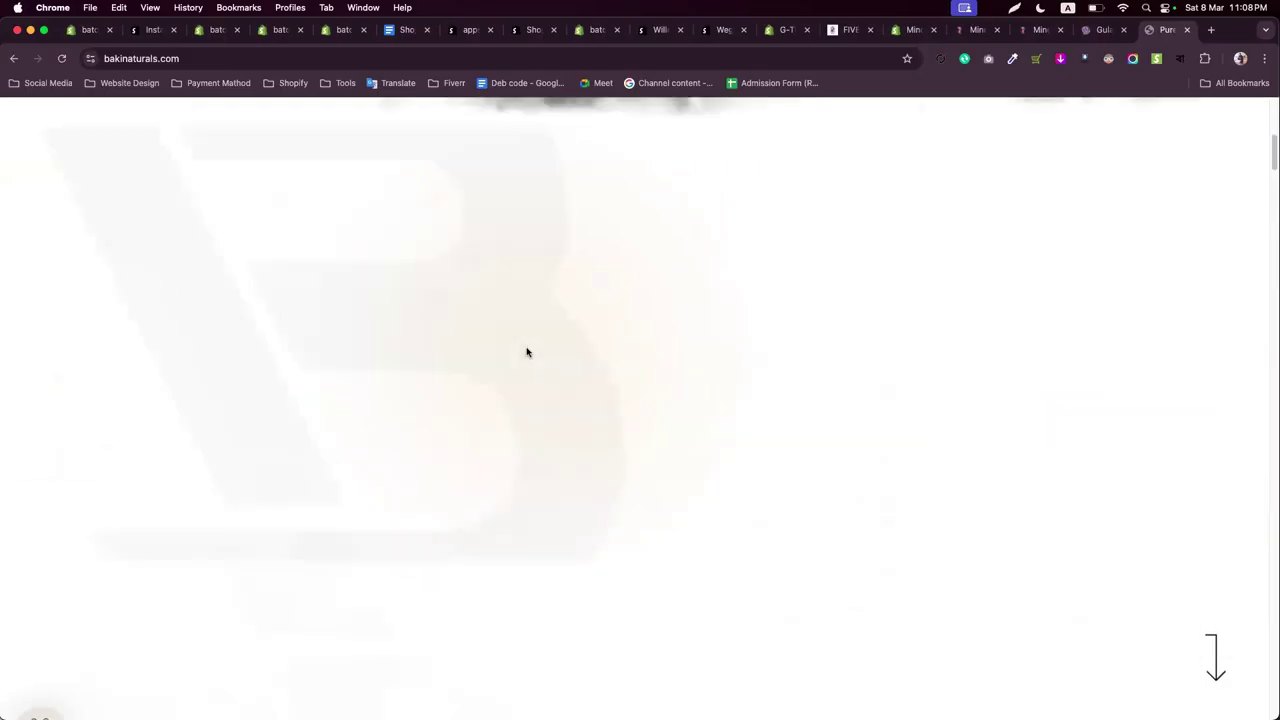
pyautogui.scroll(-15, 526, 352)
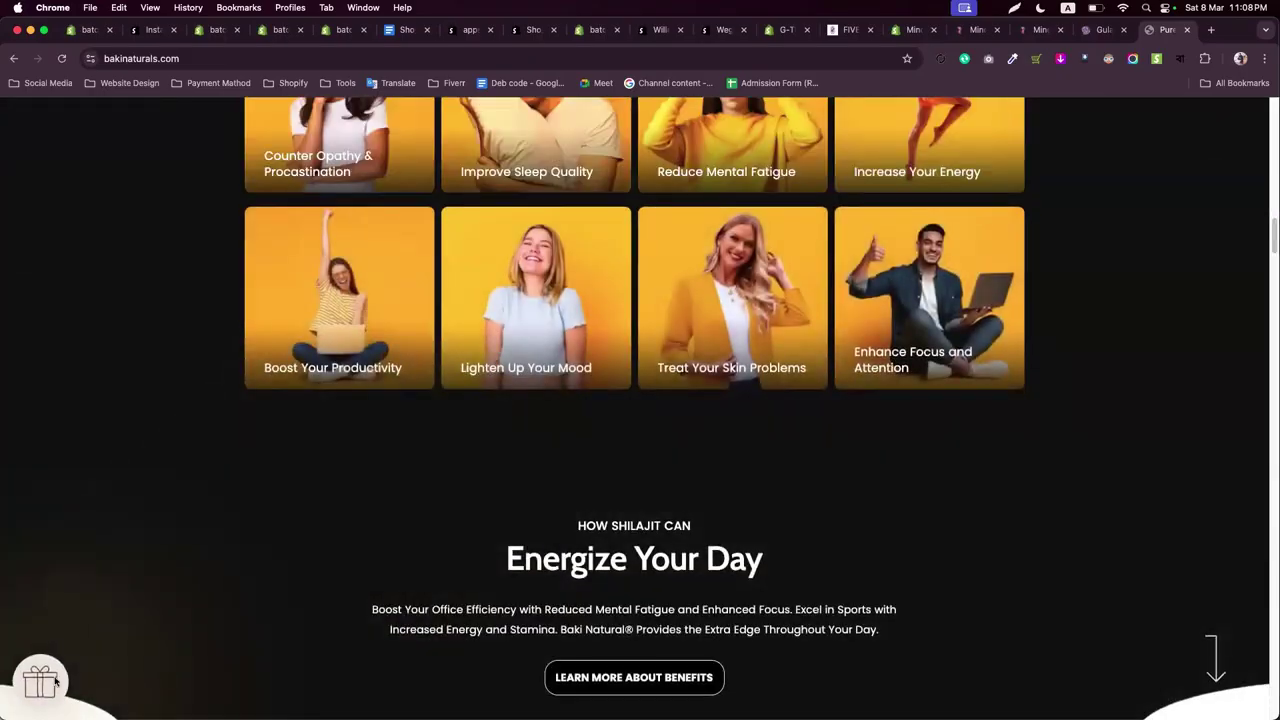
# Open the 10% off signup popup, dismiss it, and return to the G-TEC admin.
pyautogui.click(44, 679)
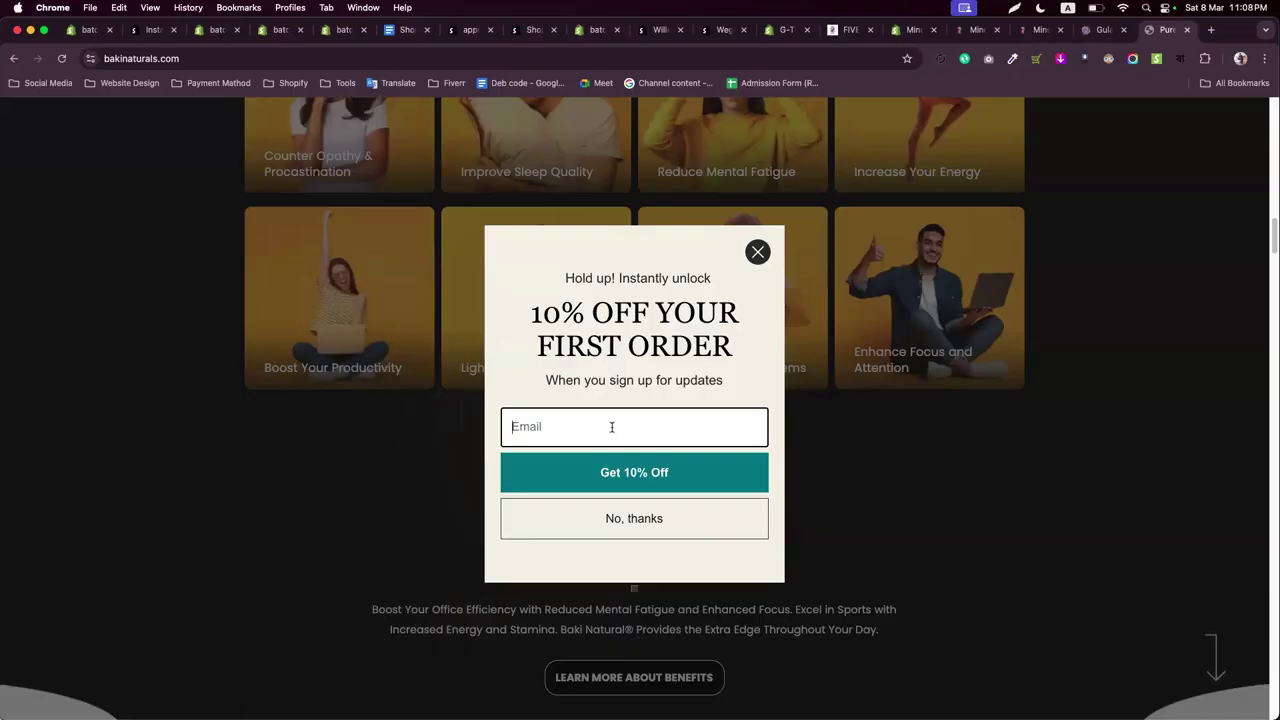
pyautogui.click(757, 252)
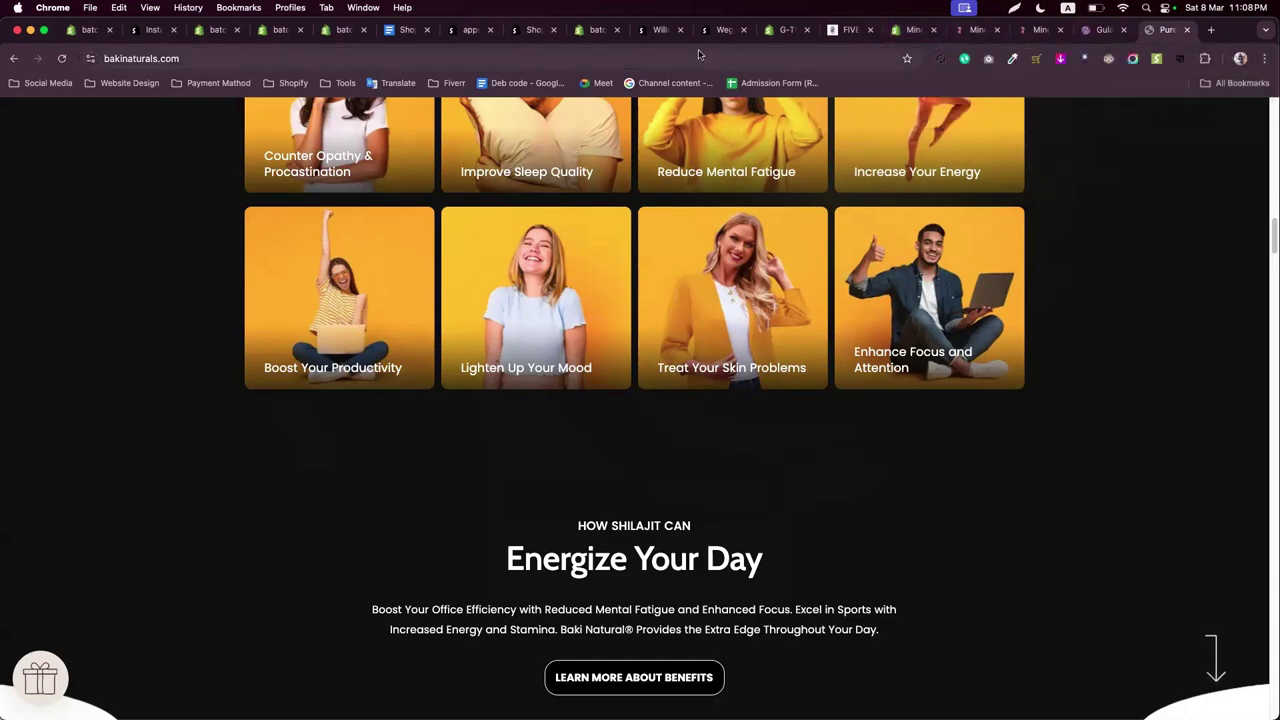
pyautogui.click(786, 32)
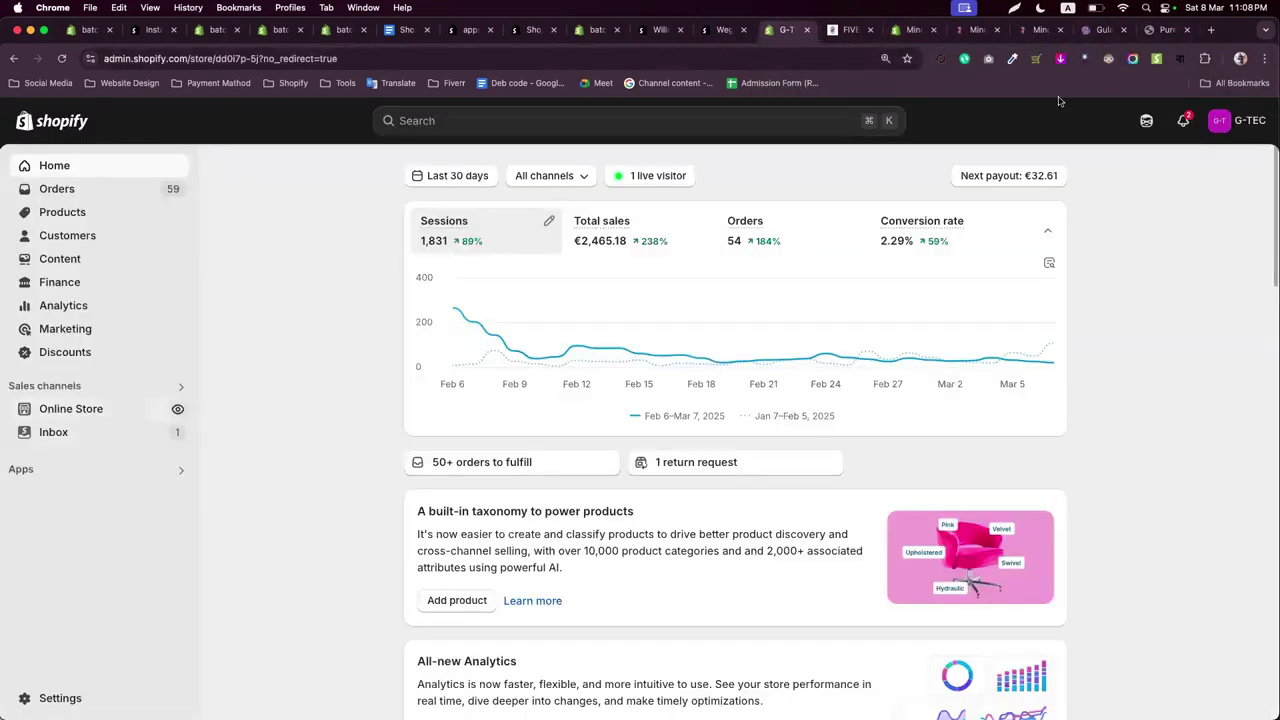
# Switch the account to Baki Naturals and launch Klaviyo: Email Marketing & SMS from its installed apps.
pyautogui.click(1241, 128)
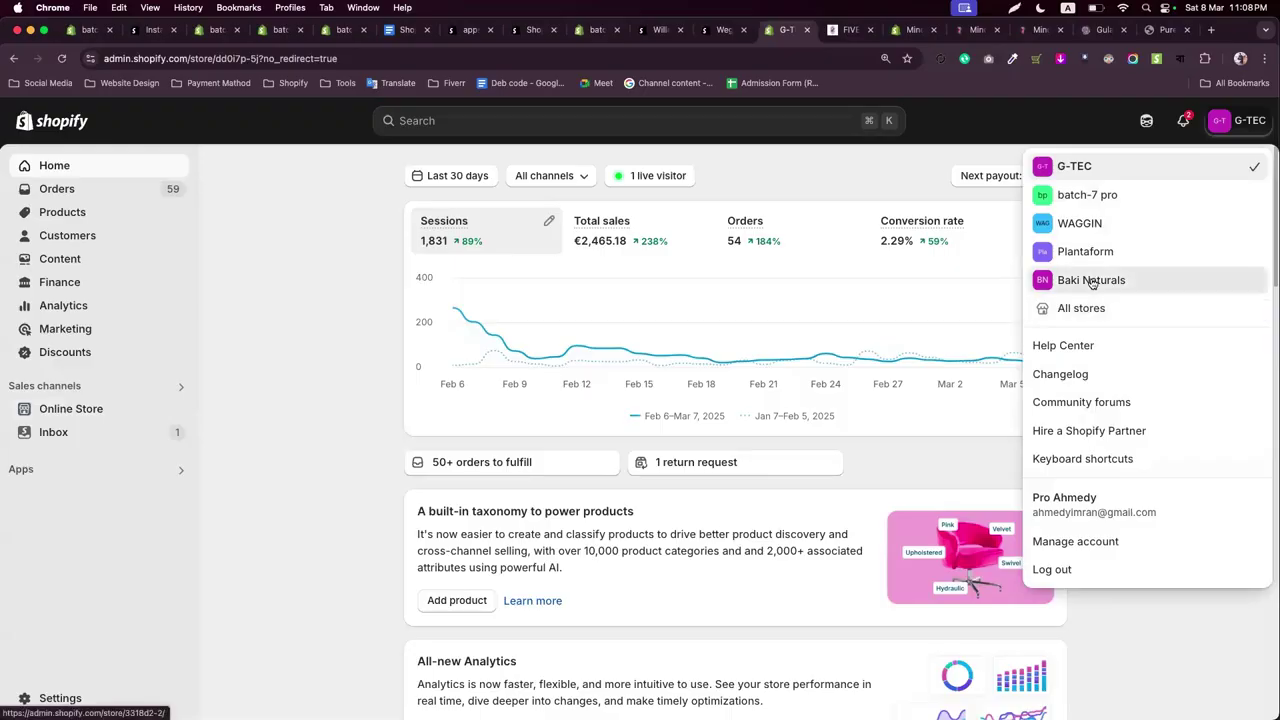
pyautogui.click(1092, 279)
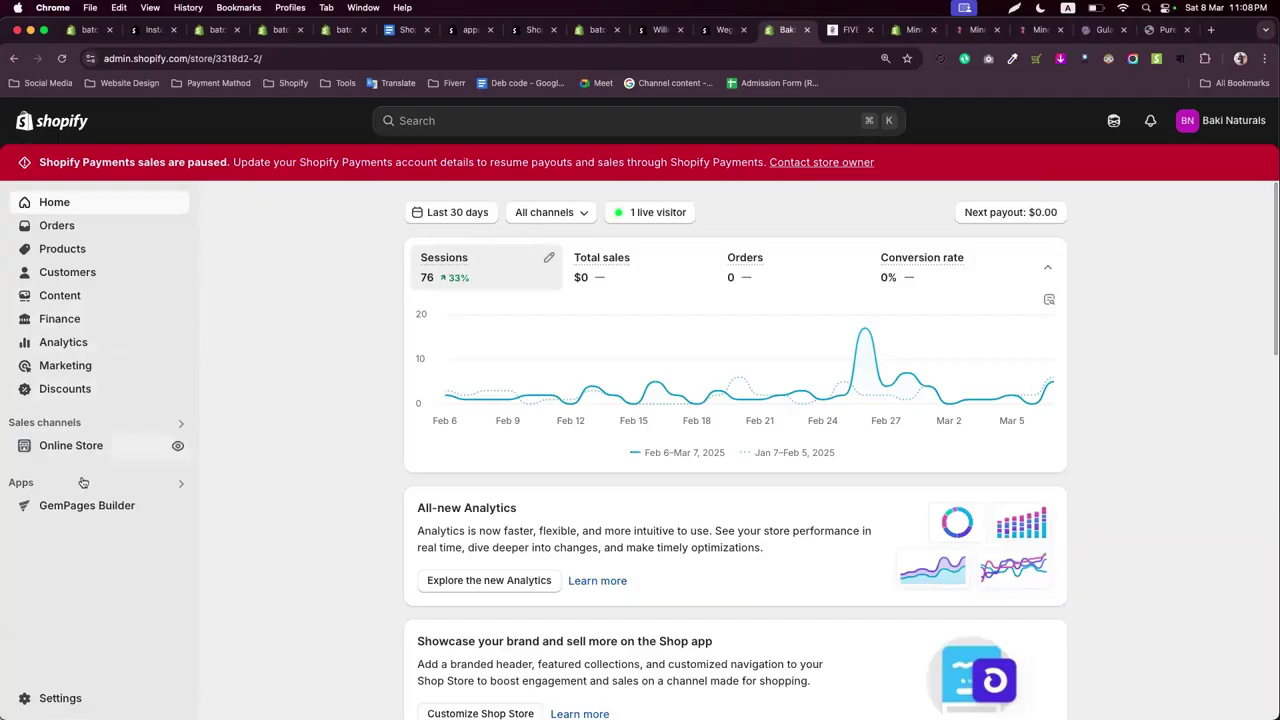
pyautogui.click(90, 486)
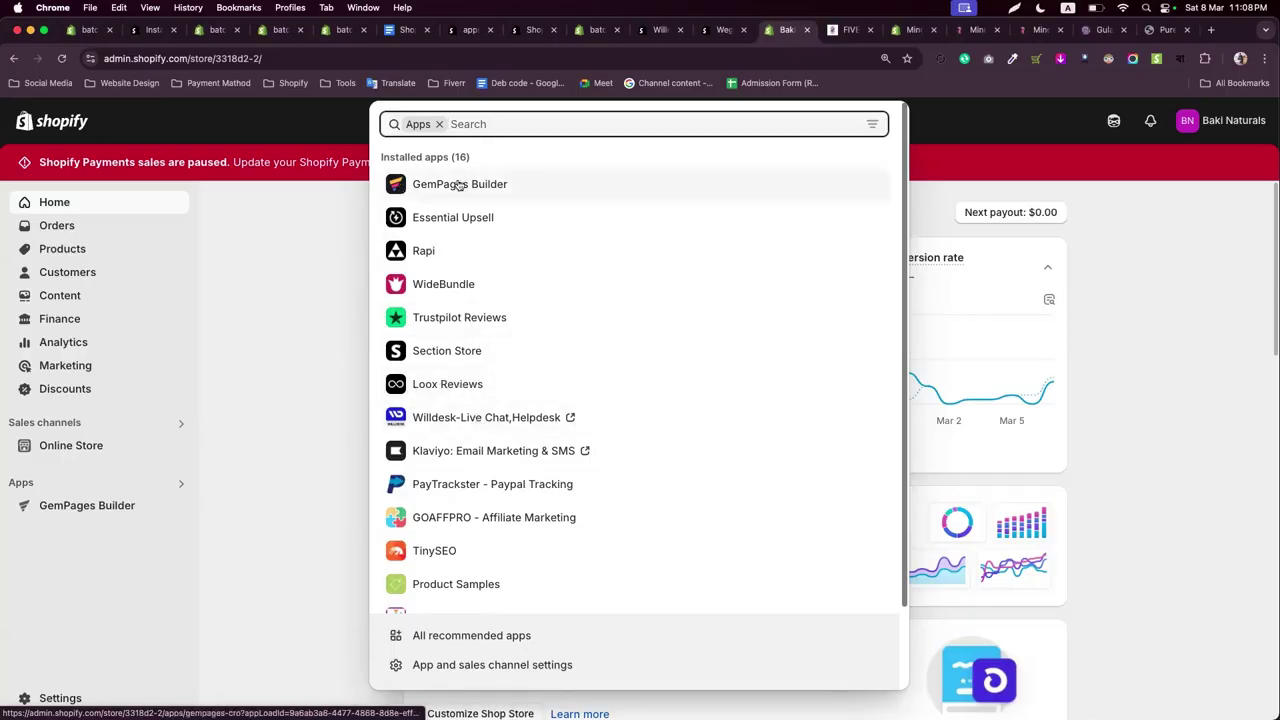
pyautogui.scroll(-2, 488, 575)
pyautogui.scroll(2, 484, 562)
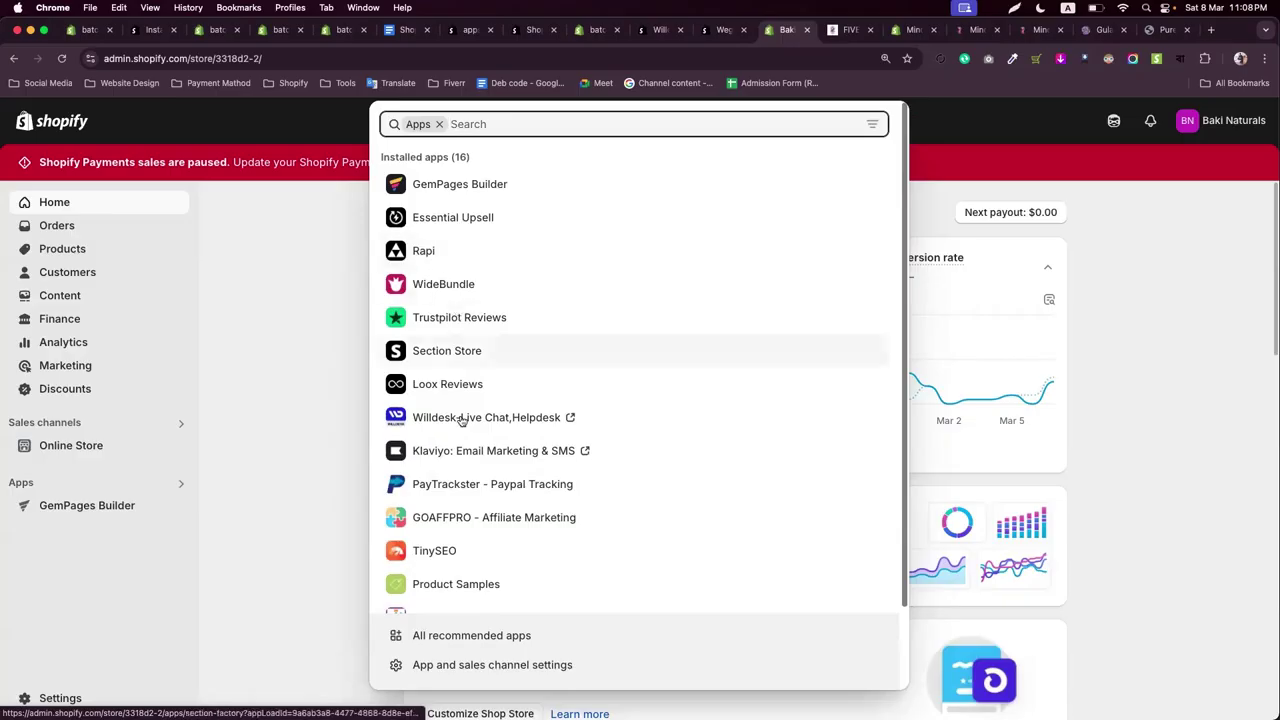
pyautogui.click(474, 465)
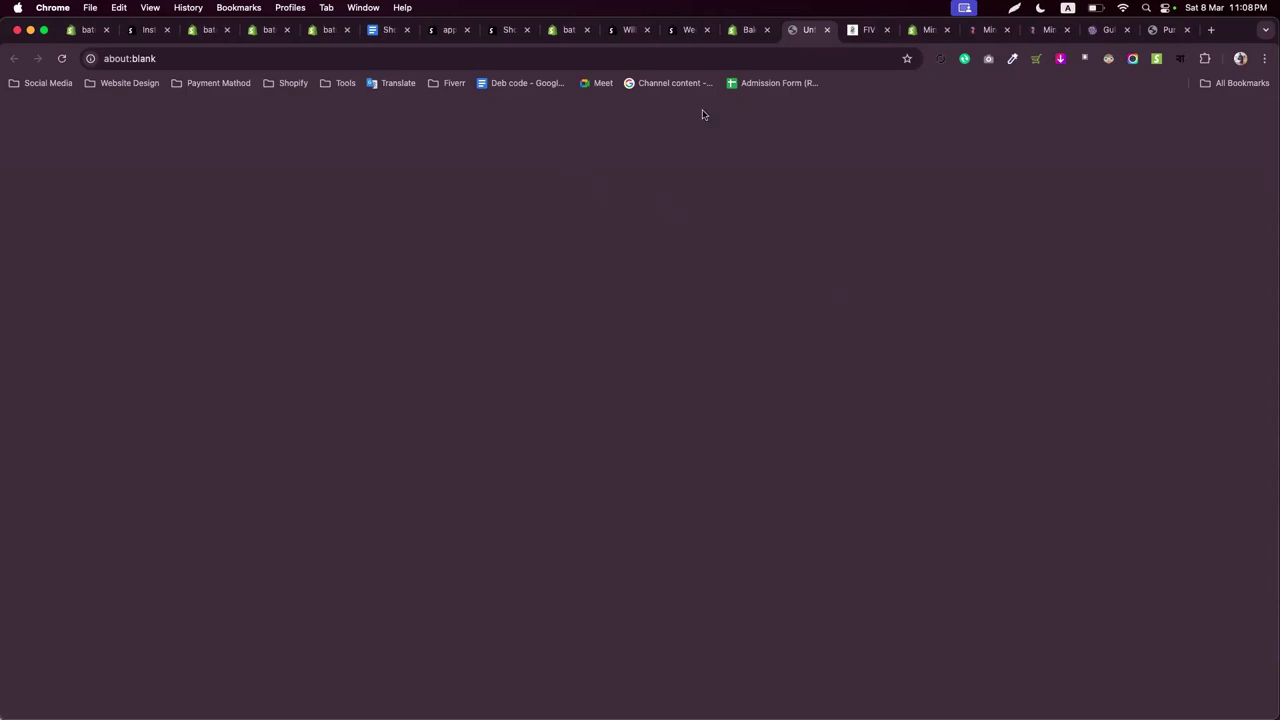
# Reload the blank Klaviyo tab and close the five leftover storefront tabs.
pyautogui.click(61, 58)
pyautogui.click(946, 30)
pyautogui.click(886, 30)
pyautogui.click(886, 30)
pyautogui.click(886, 30)
pyautogui.click(886, 30)
pyautogui.click(886, 30)
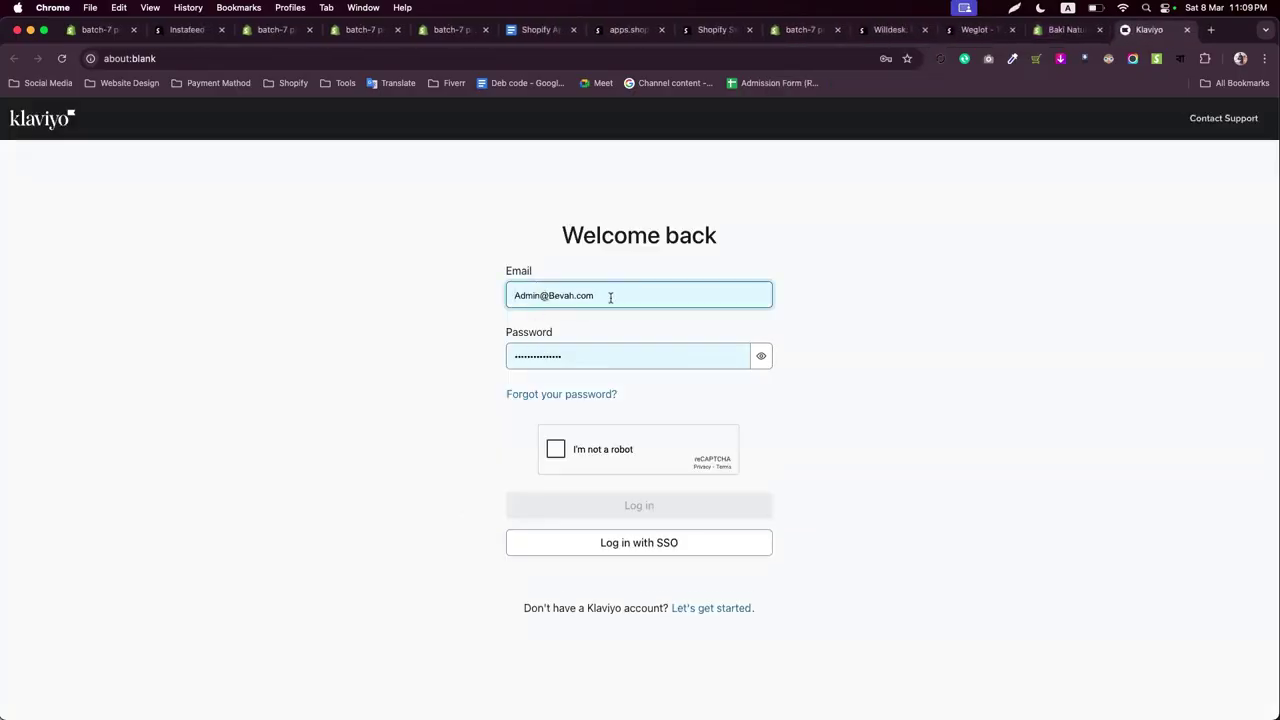
# Autofill the Klaviyo login with saved details, tick reCAPTCHA, then move to the Weglot listing.
pyautogui.click(607, 297)
pyautogui.click(423, 375)
pyautogui.click(559, 451)
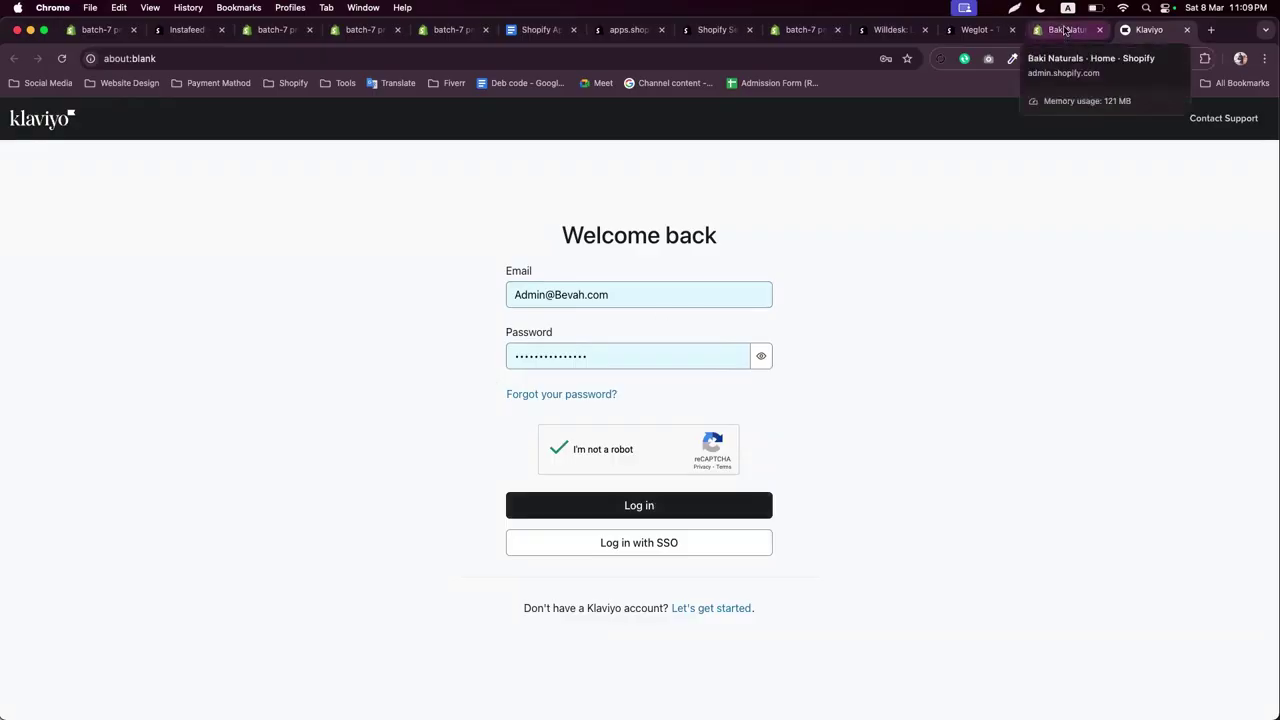
pyautogui.click(1065, 31)
pyautogui.click(975, 31)
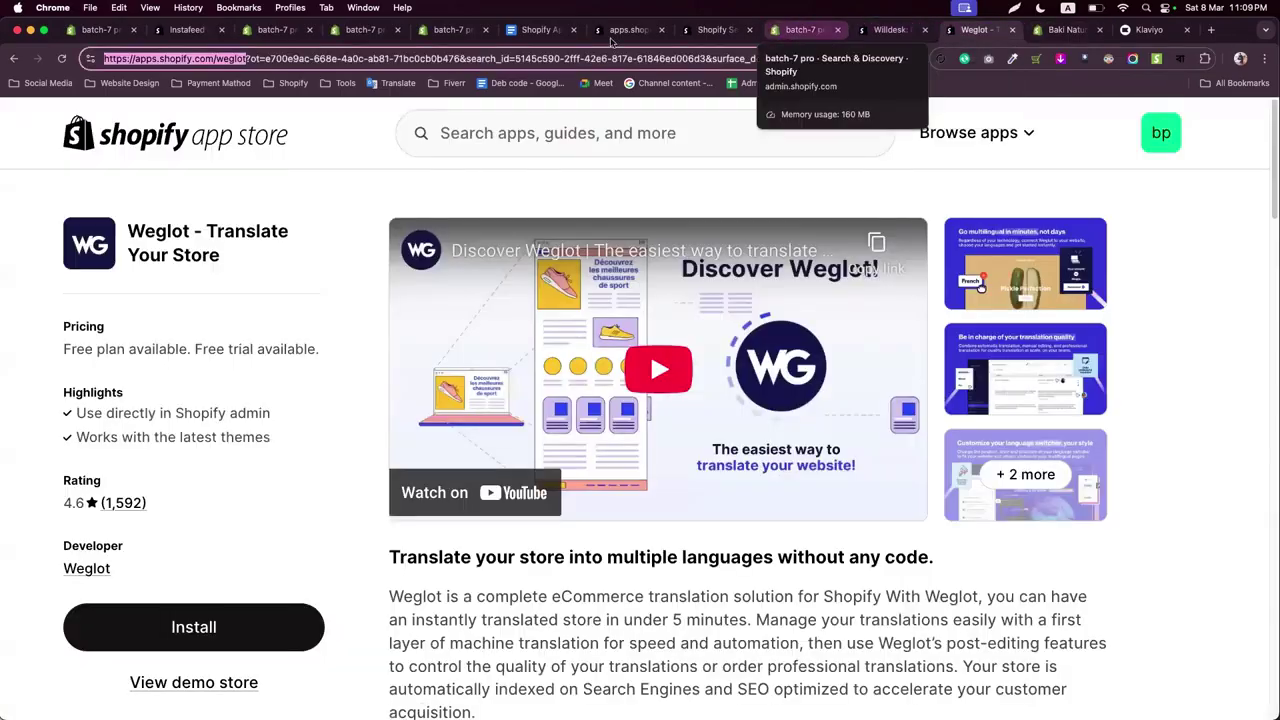
# Cycle through the Instafeed, product edit and theme editor tabs to the Shopify Apps List document.
pyautogui.click(268, 38)
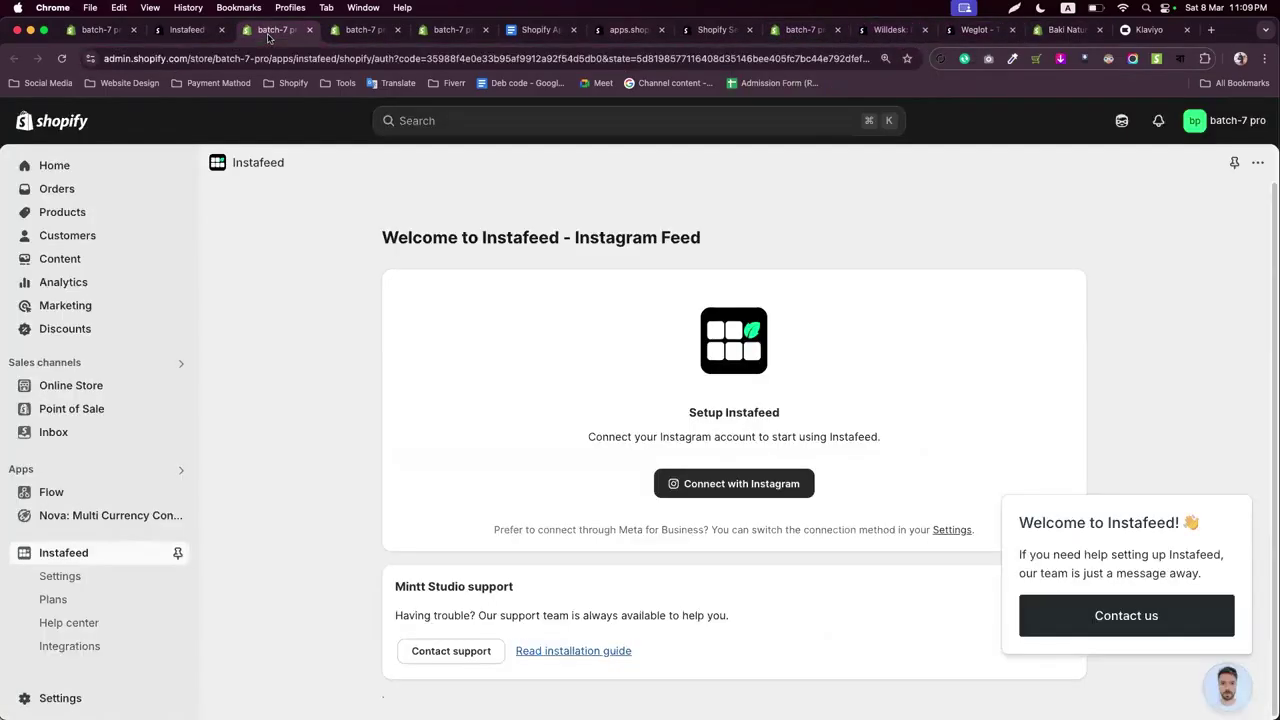
pyautogui.click(362, 30)
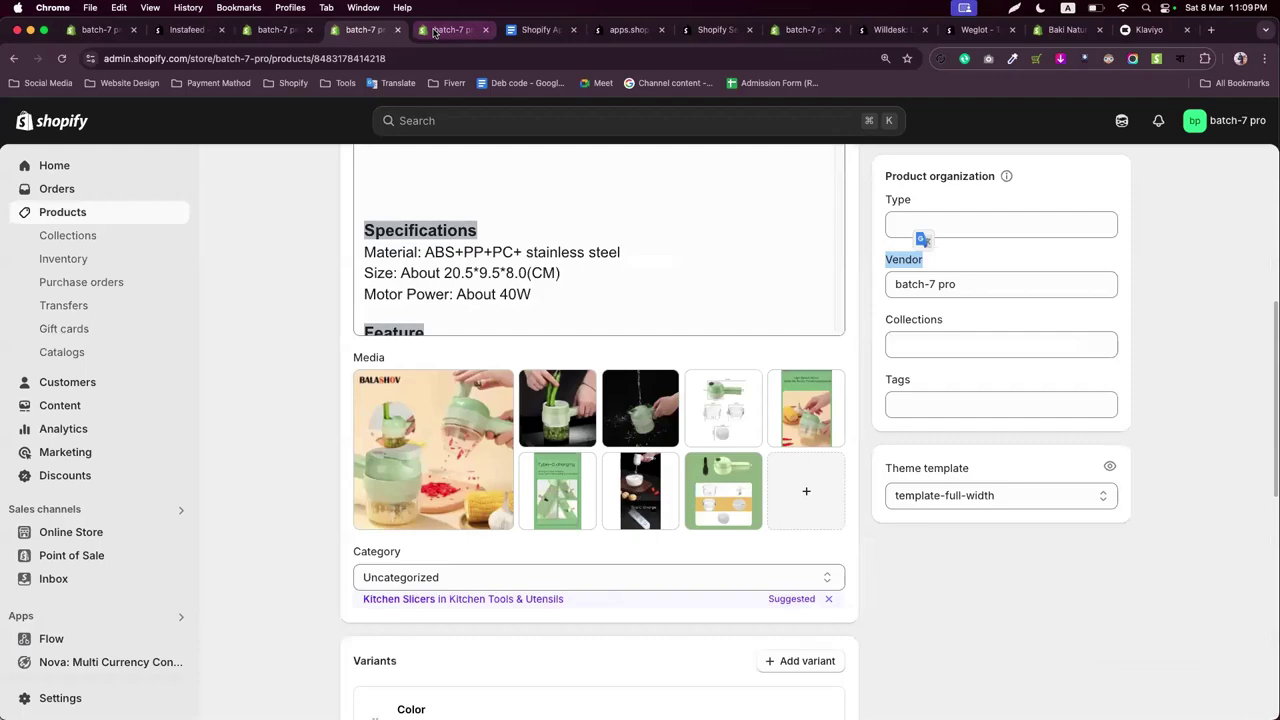
pyautogui.click(434, 30)
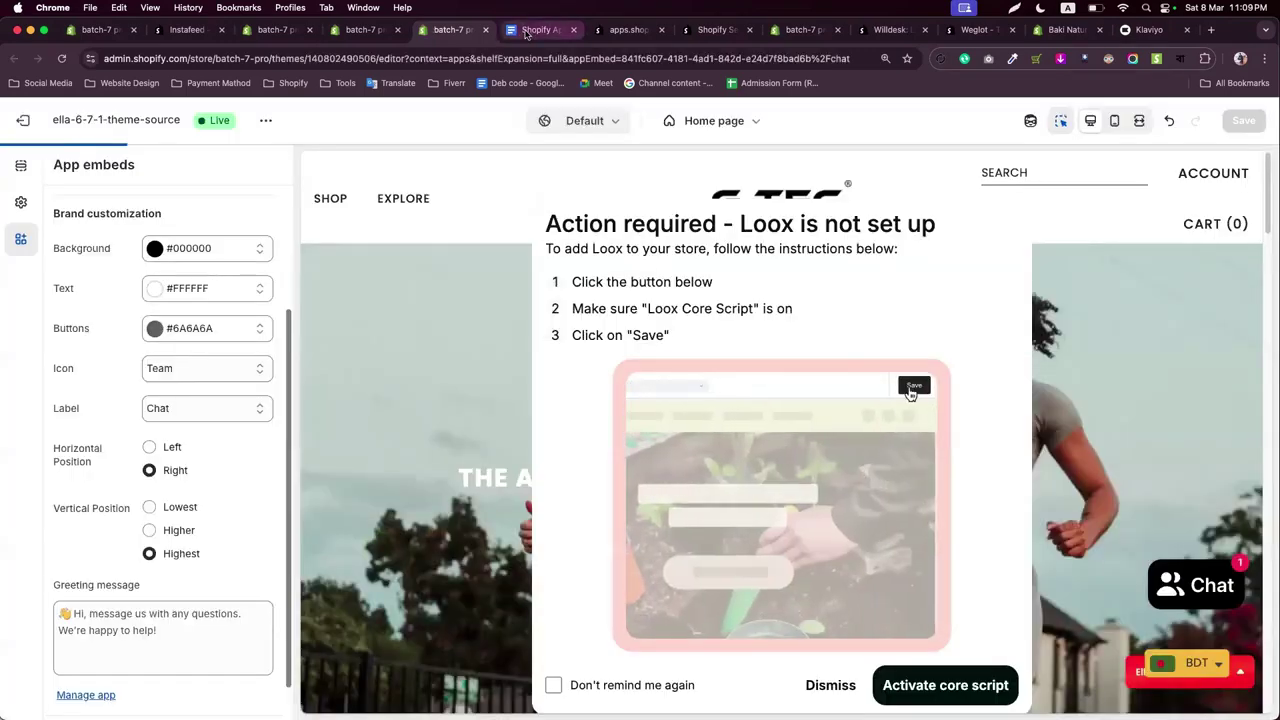
pyautogui.click(533, 30)
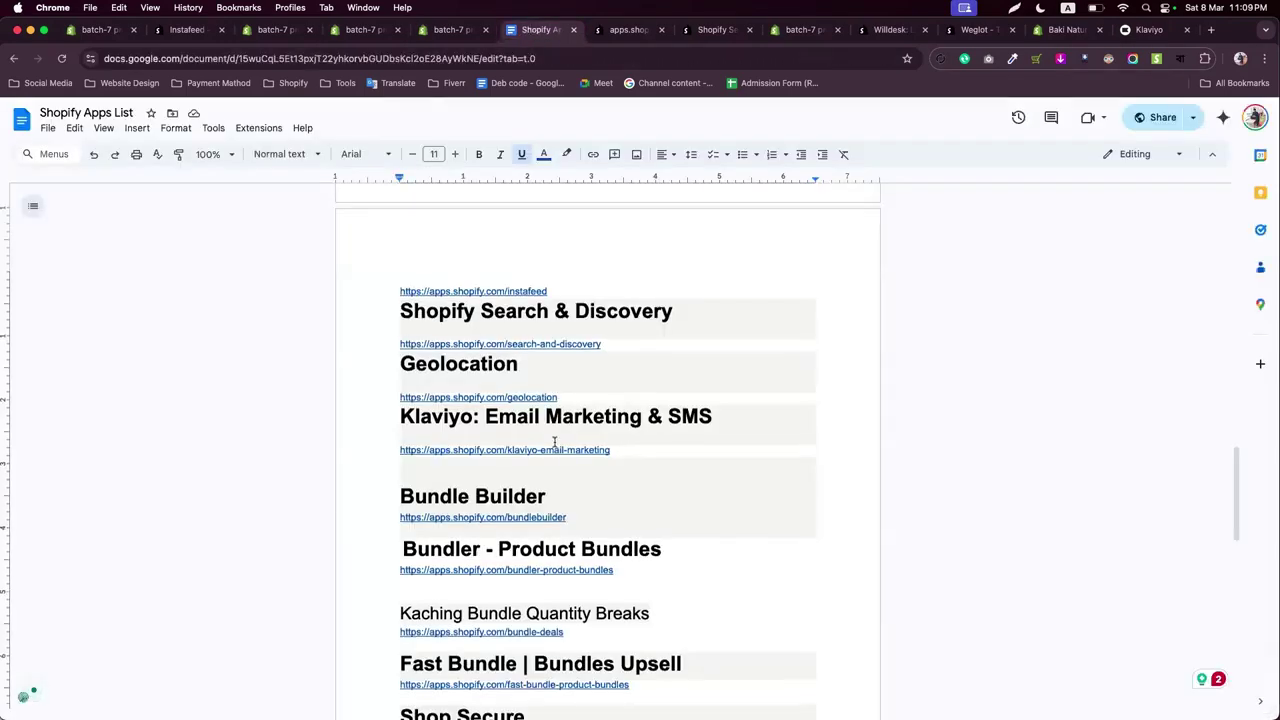
# Select the bundle app entries from Bundle Builder to Fast Bundle | Bundles Upsell.
pyautogui.scroll(-1, 576, 451)
pyautogui.scroll(-3, 576, 451)
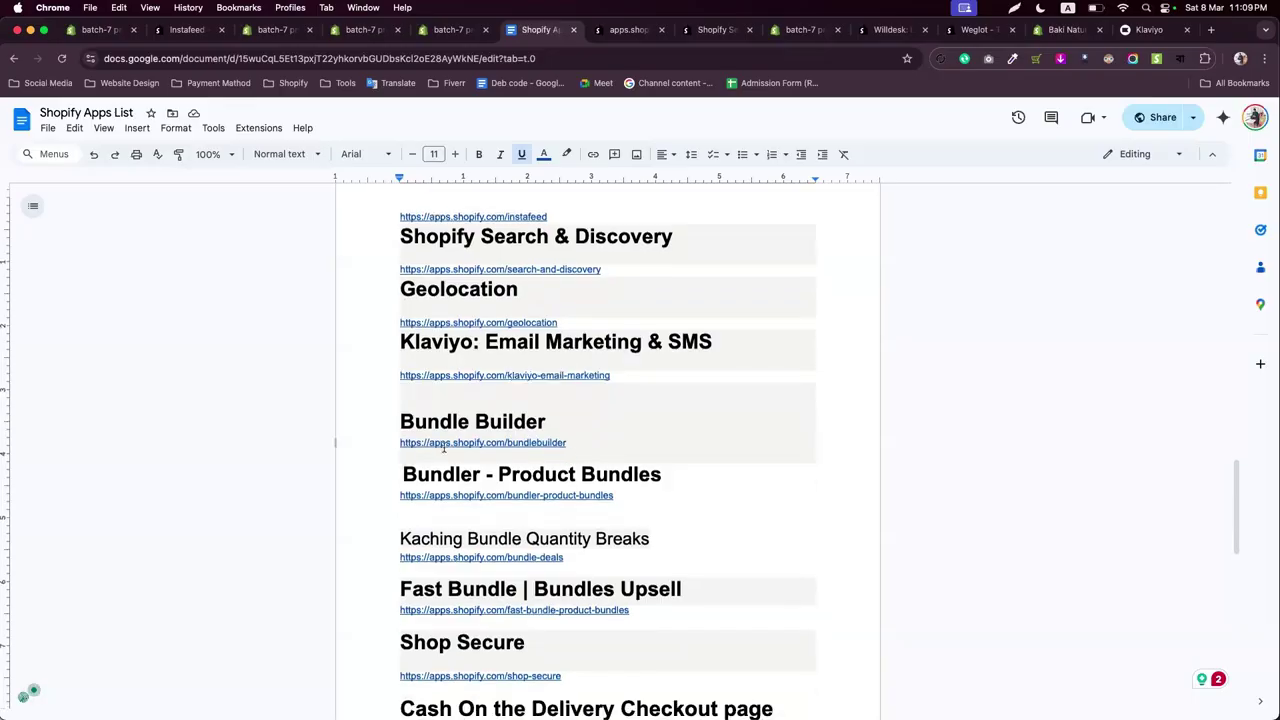
pyautogui.click(364, 421)
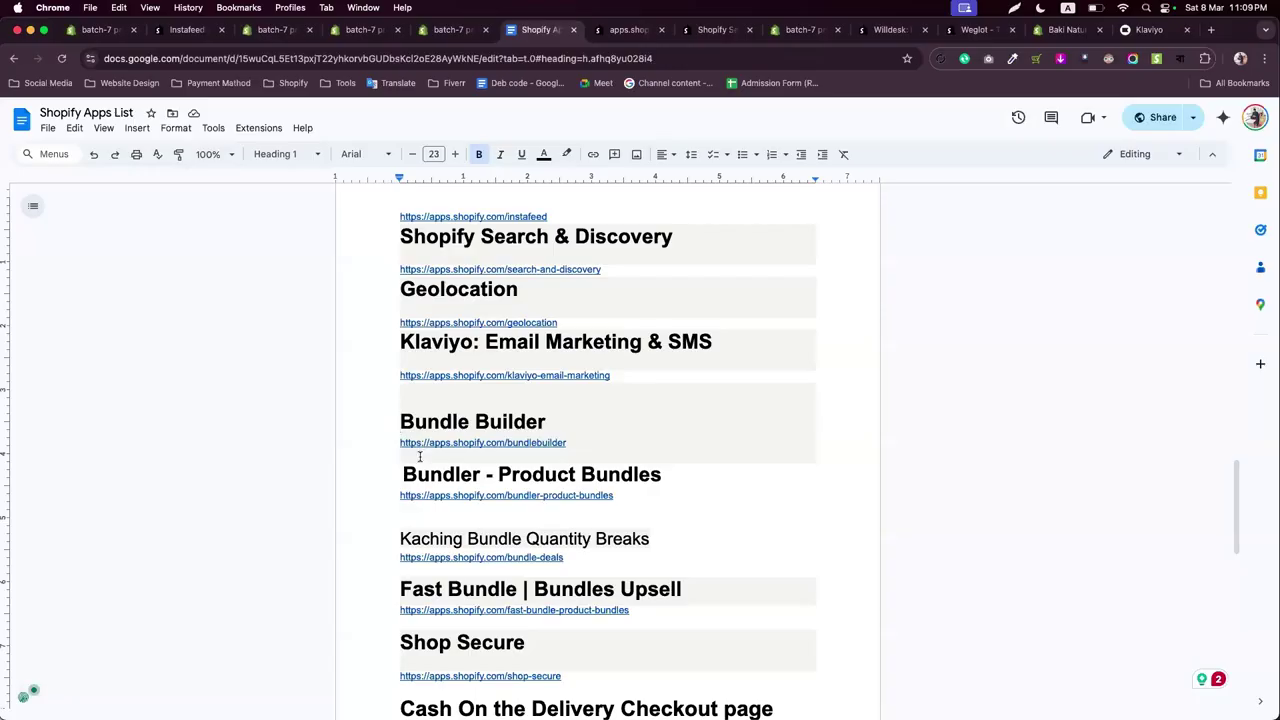
pyautogui.scroll(-2, 408, 600)
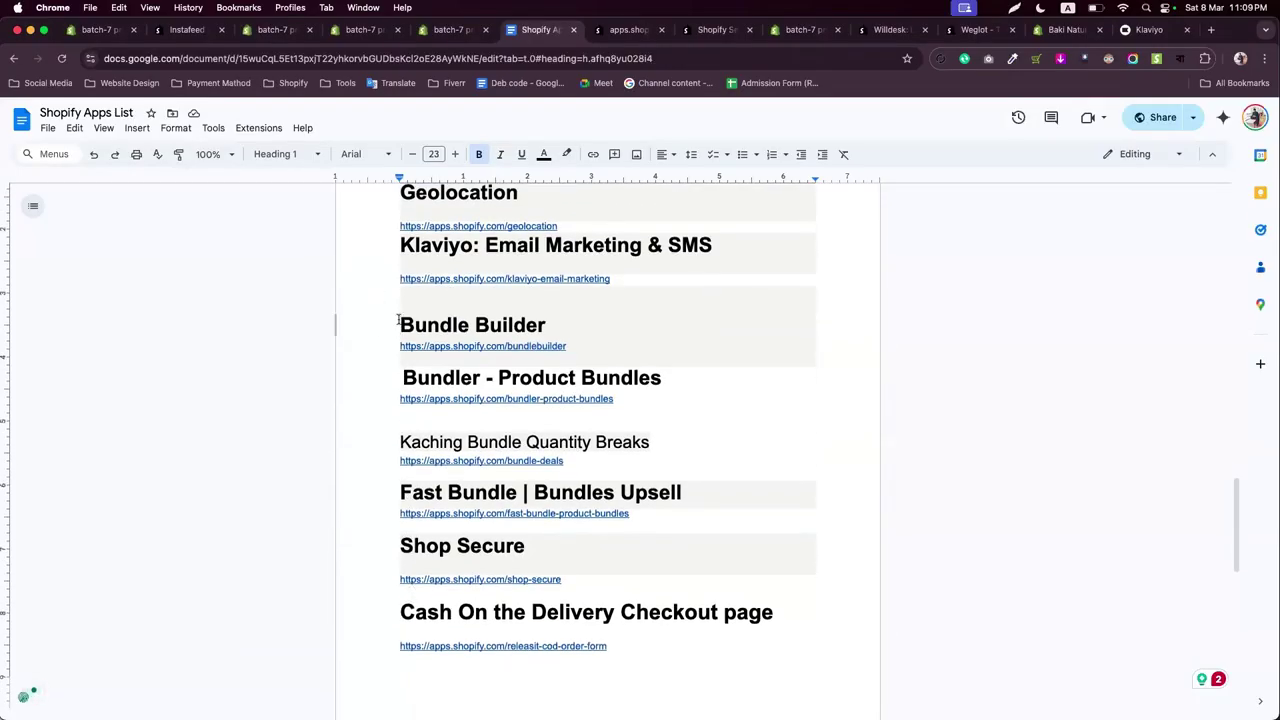
pyautogui.moveTo(407, 338); pyautogui.dragTo(691, 515)
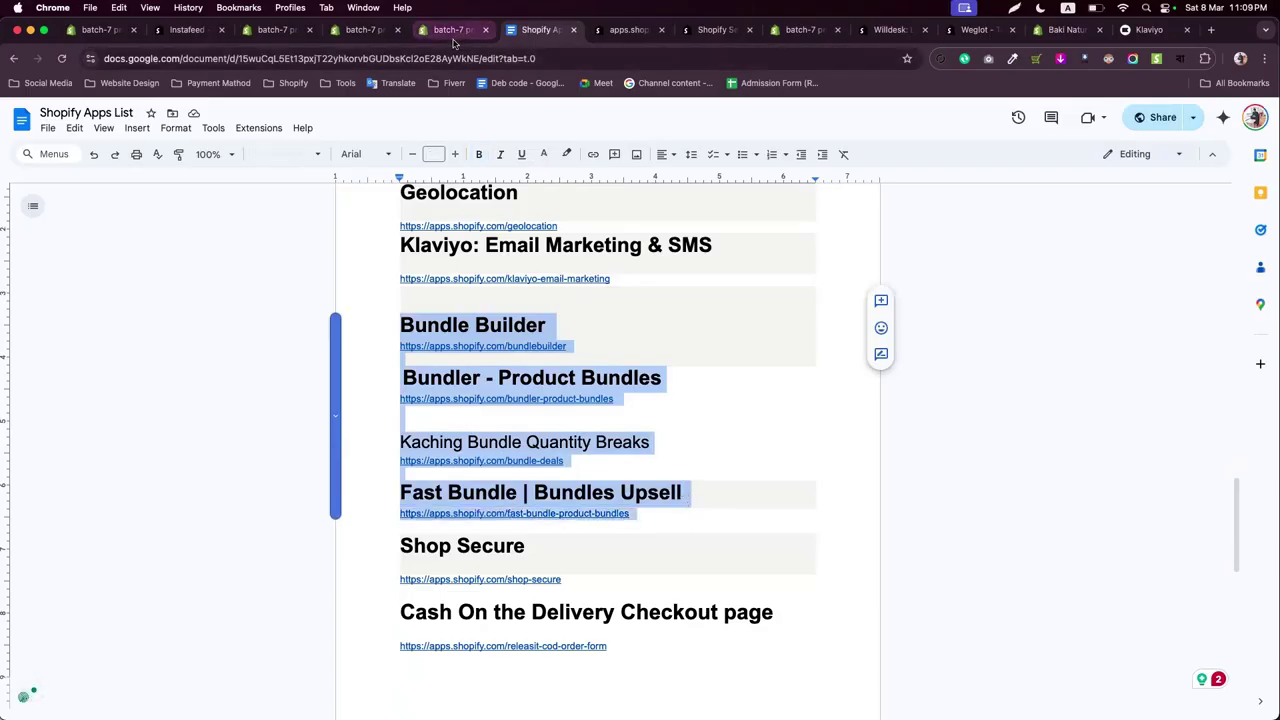
# Search the App Store for 'gempages' and open the GemPages Landing Page Builder listing.
pyautogui.click(605, 31)
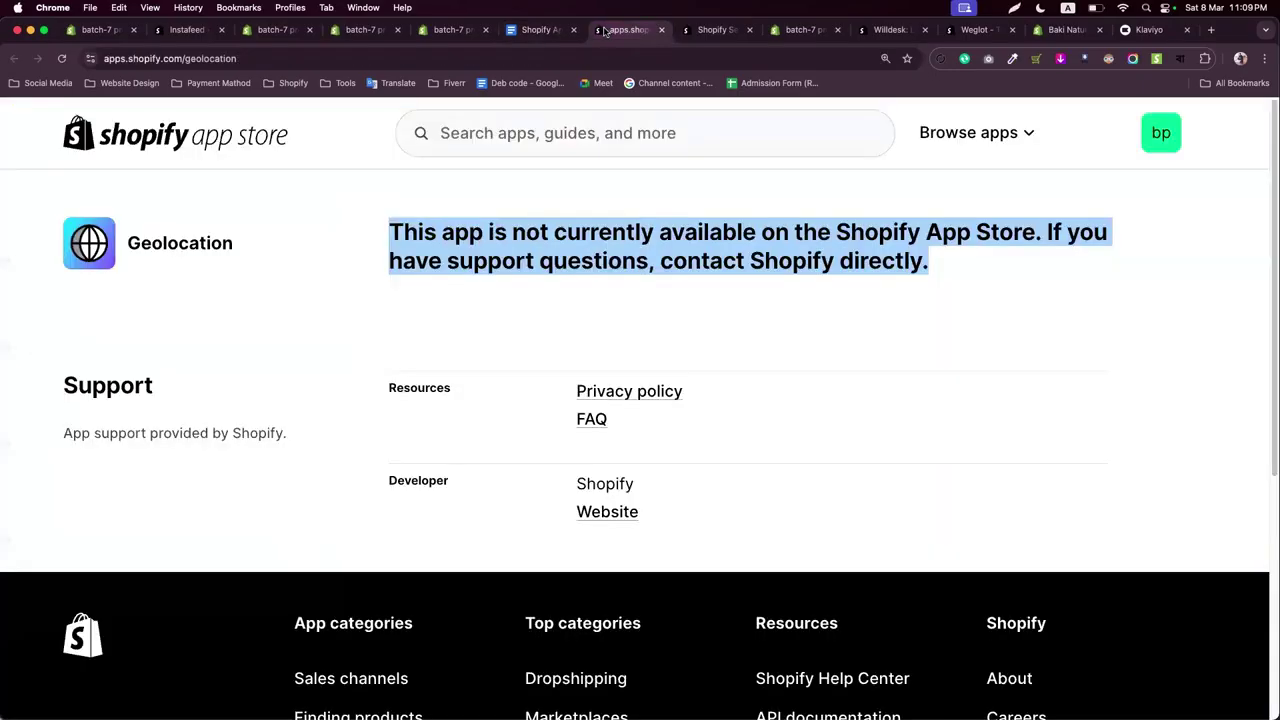
pyautogui.click(504, 148)
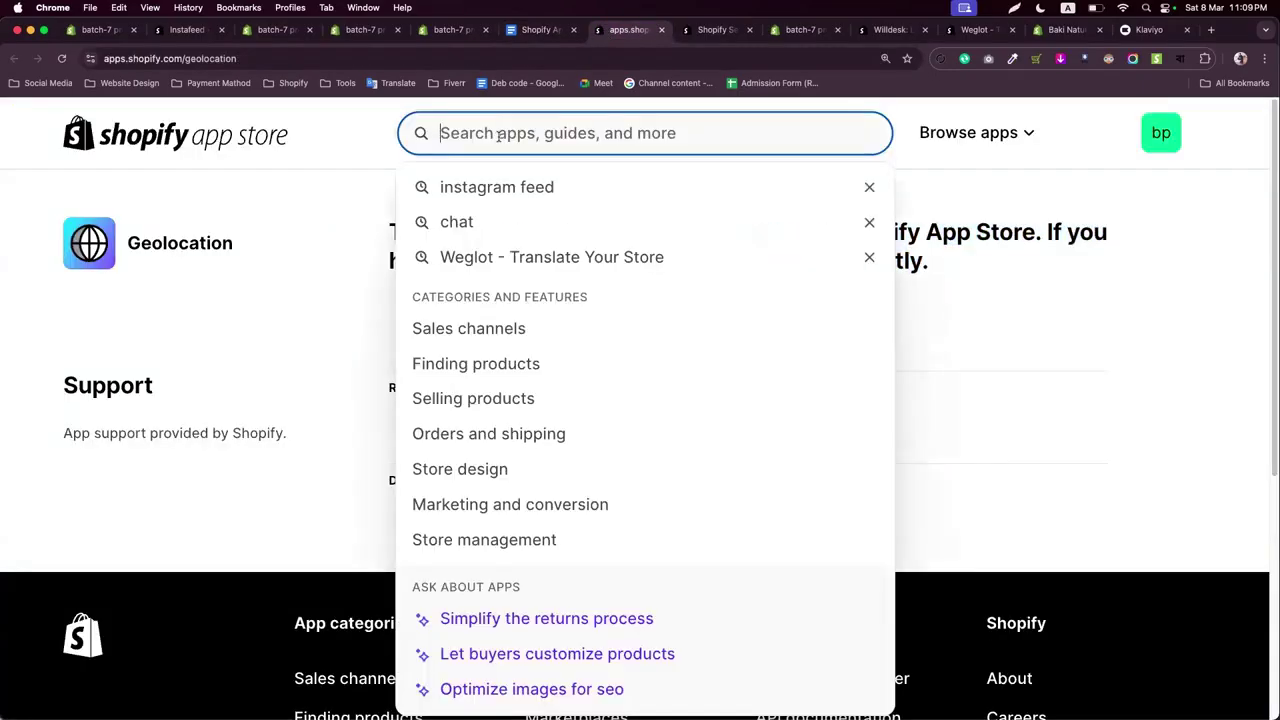
pyautogui.write('gepag')
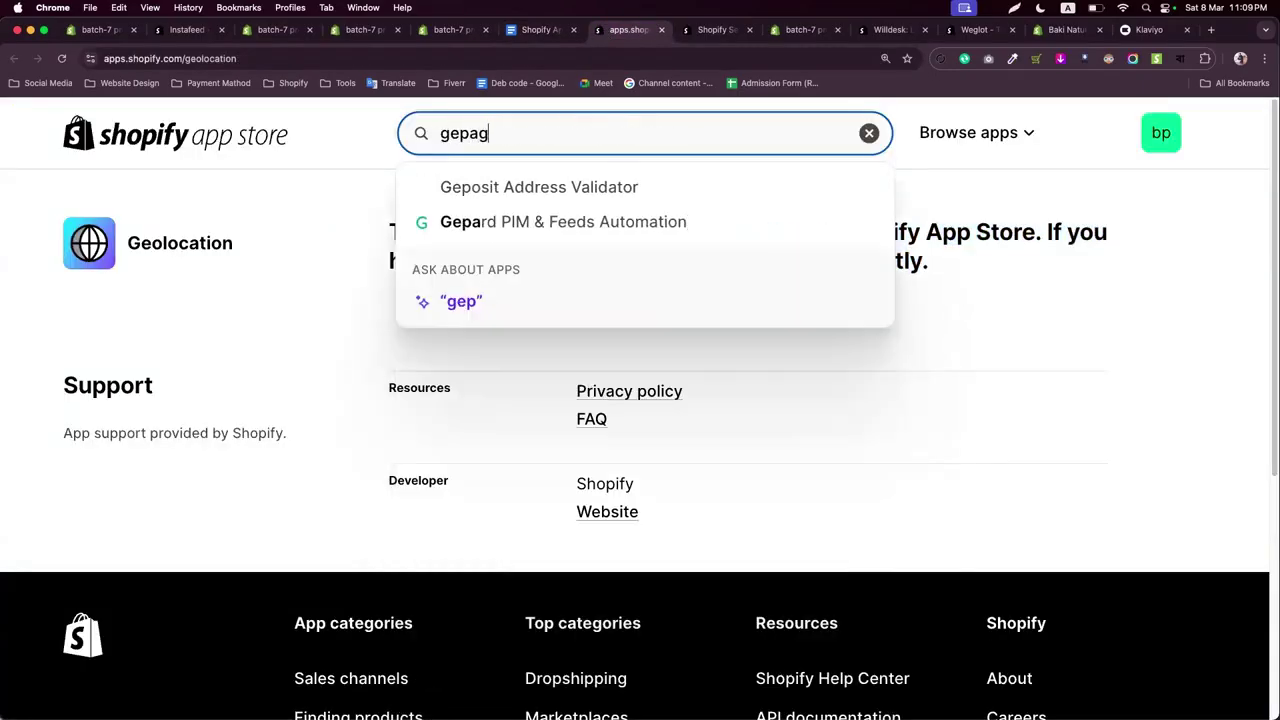
pyautogui.write('e')
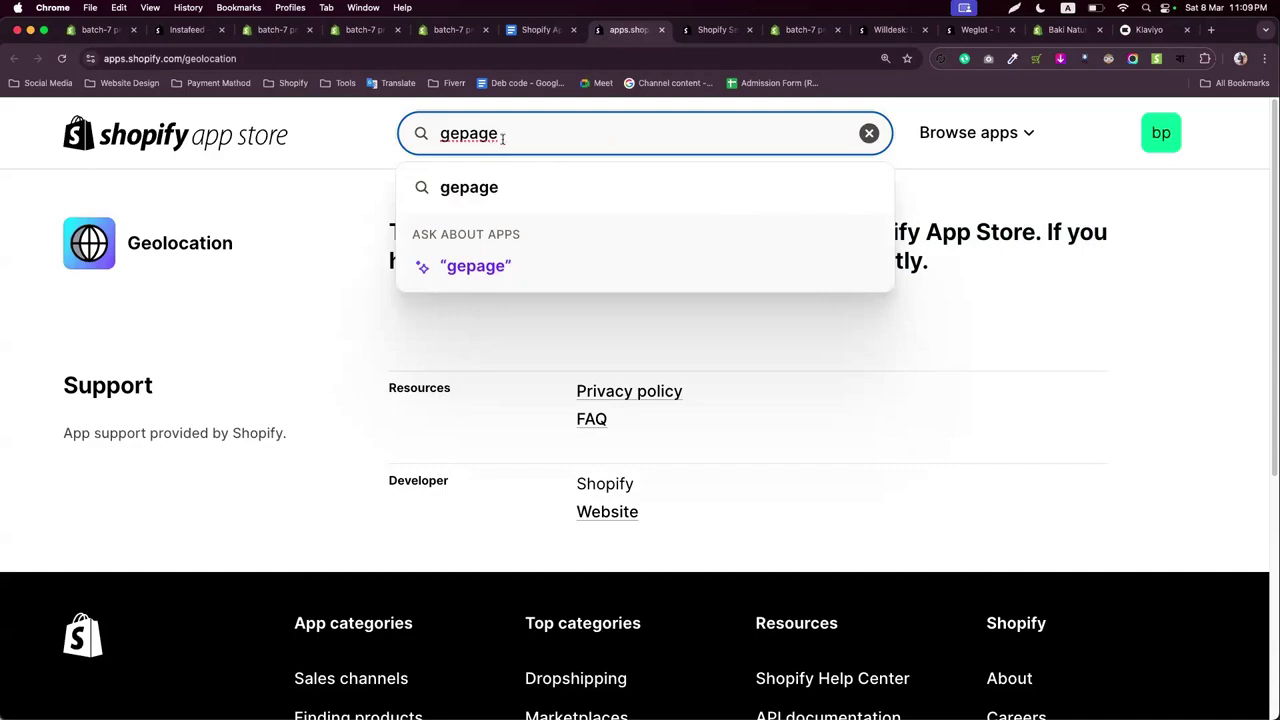
pyautogui.moveTo(503, 138); pyautogui.dragTo(373, 132)
pyautogui.write('mpages')
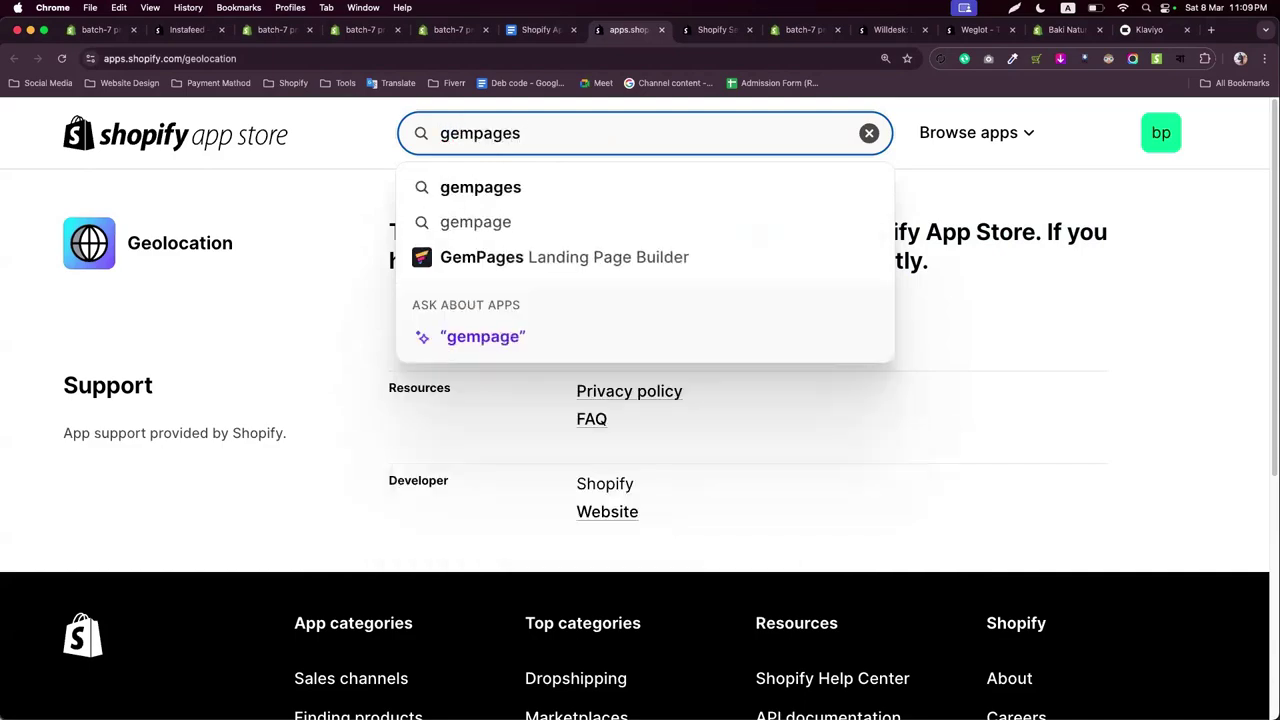
pyautogui.click(506, 259)
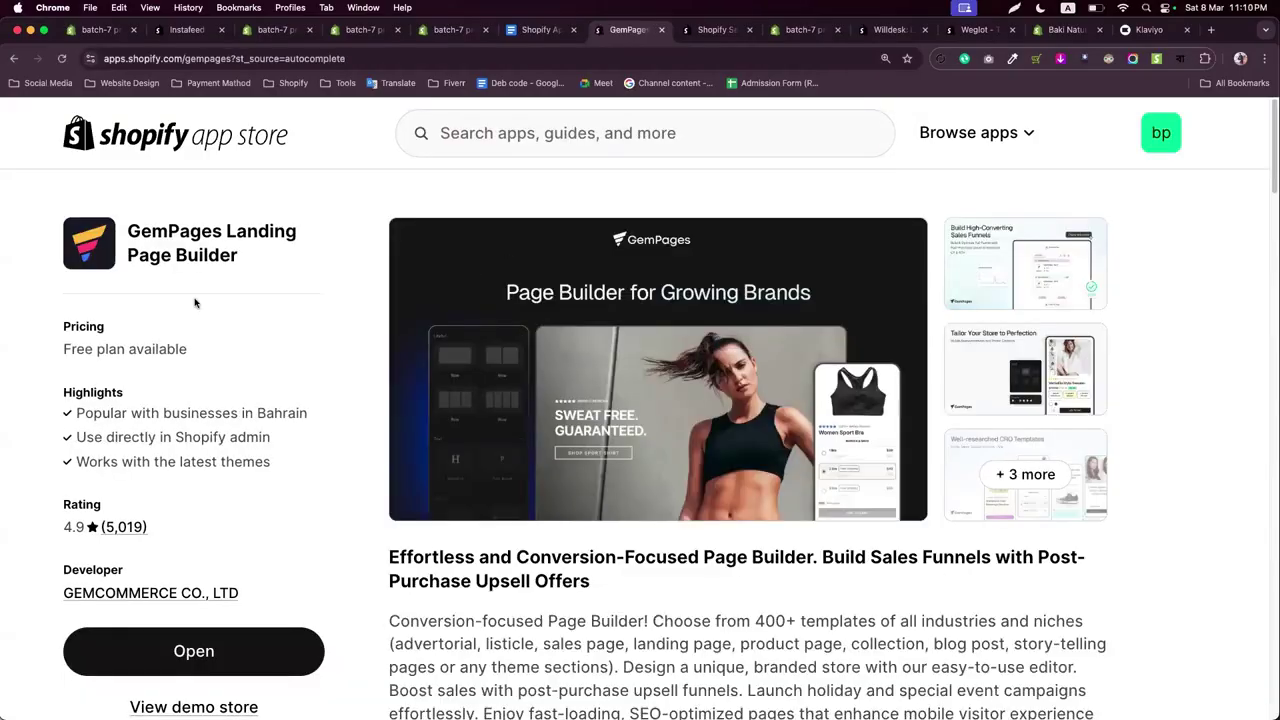
# Review the pricing plans, highlighting the $29 Build plan price.
pyautogui.scroll(-15, 230, 360)
pyautogui.scroll(5, 255, 381)
pyautogui.moveTo(369, 310); pyautogui.dragTo(463, 308)
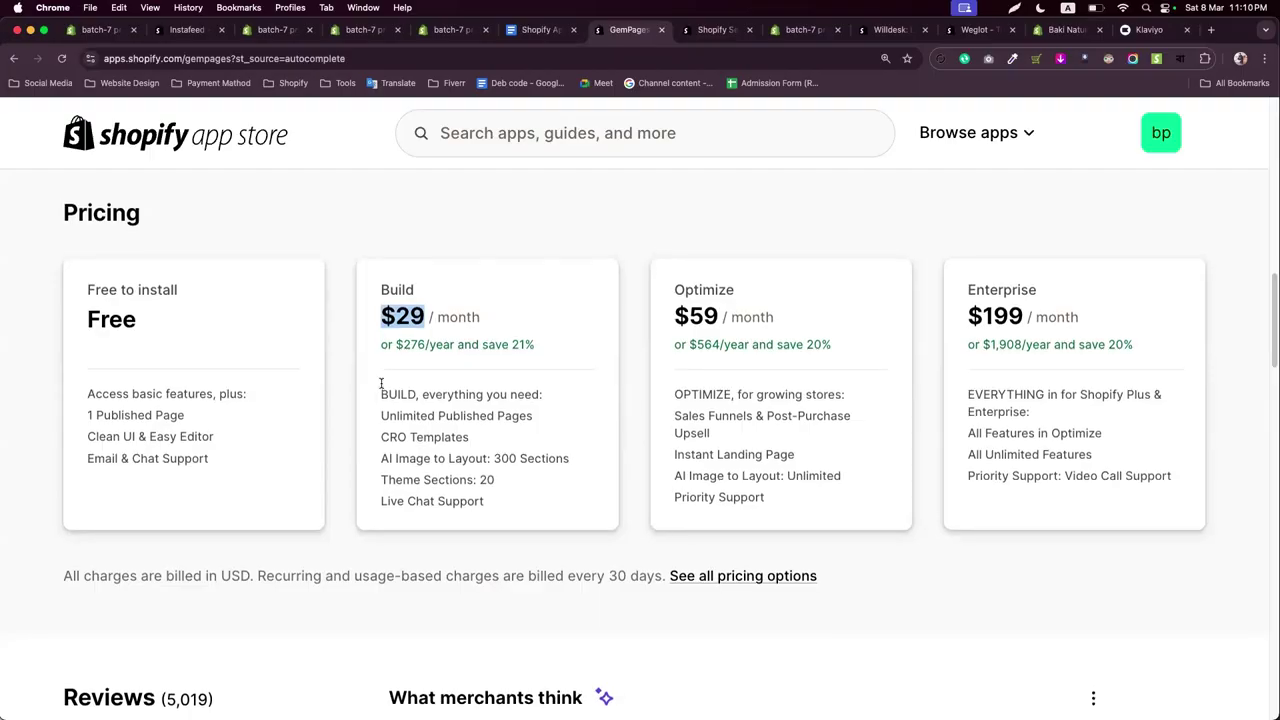
pyautogui.scroll(-2, 381, 384)
pyautogui.scroll(12, 381, 384)
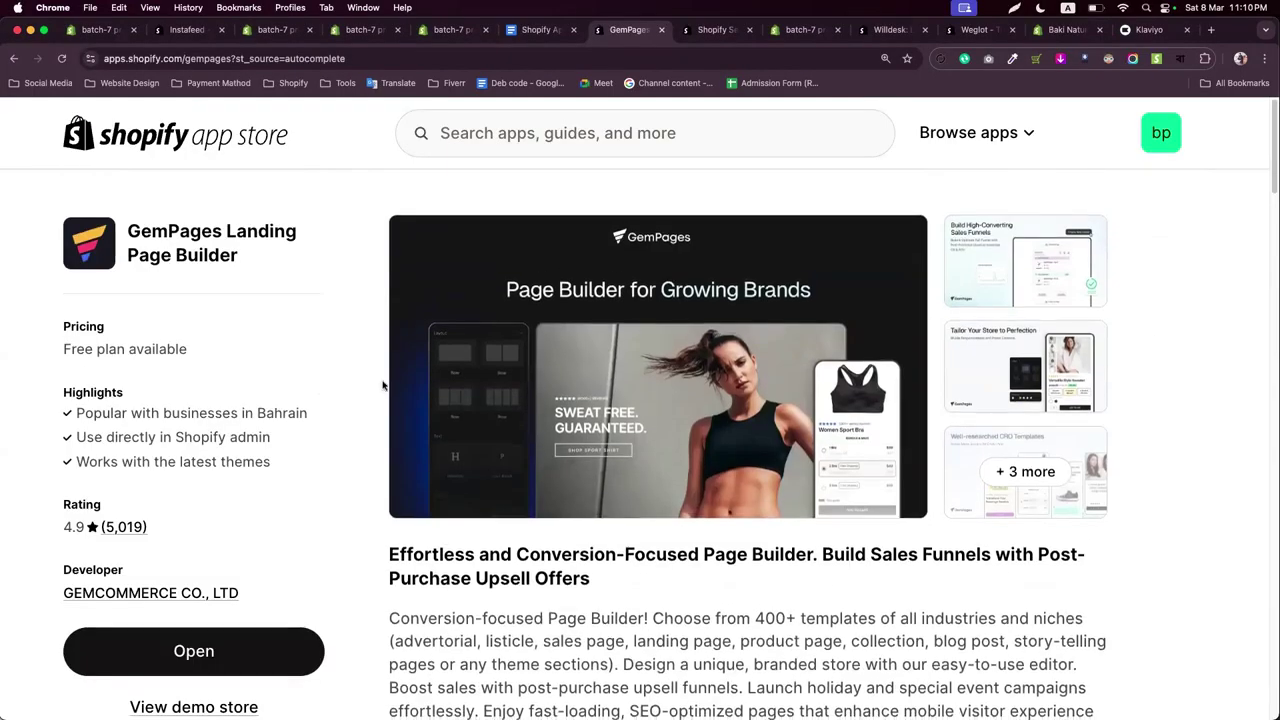
pyautogui.scroll(-2, 383, 385)
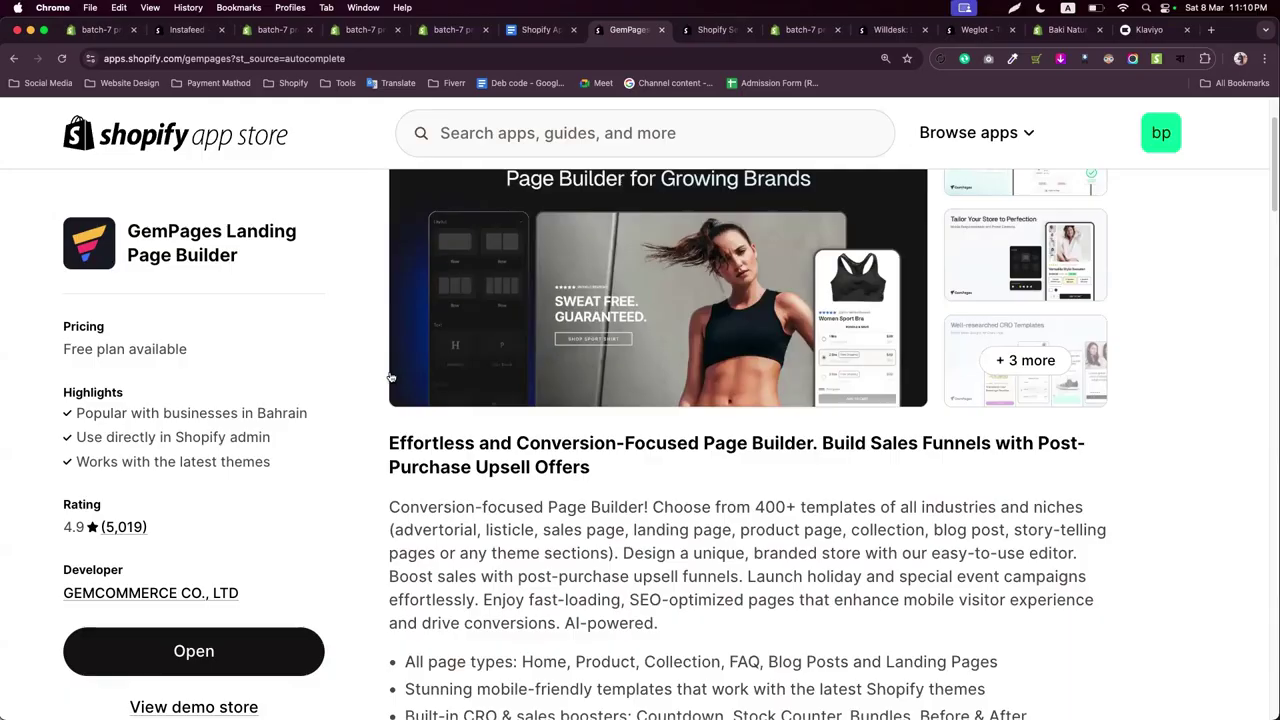
# Enlarge and close the main and Tailor Your Store to Perfection screenshots.
pyautogui.click(838, 329)
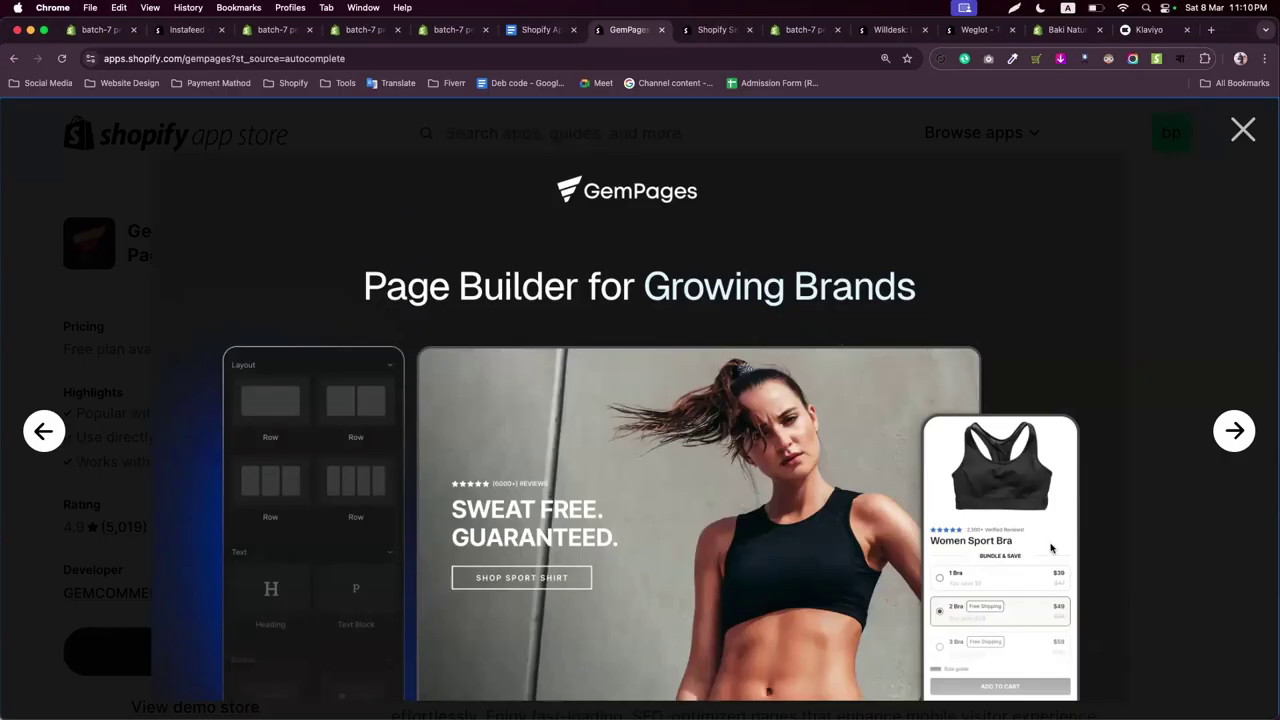
pyautogui.click(1240, 130)
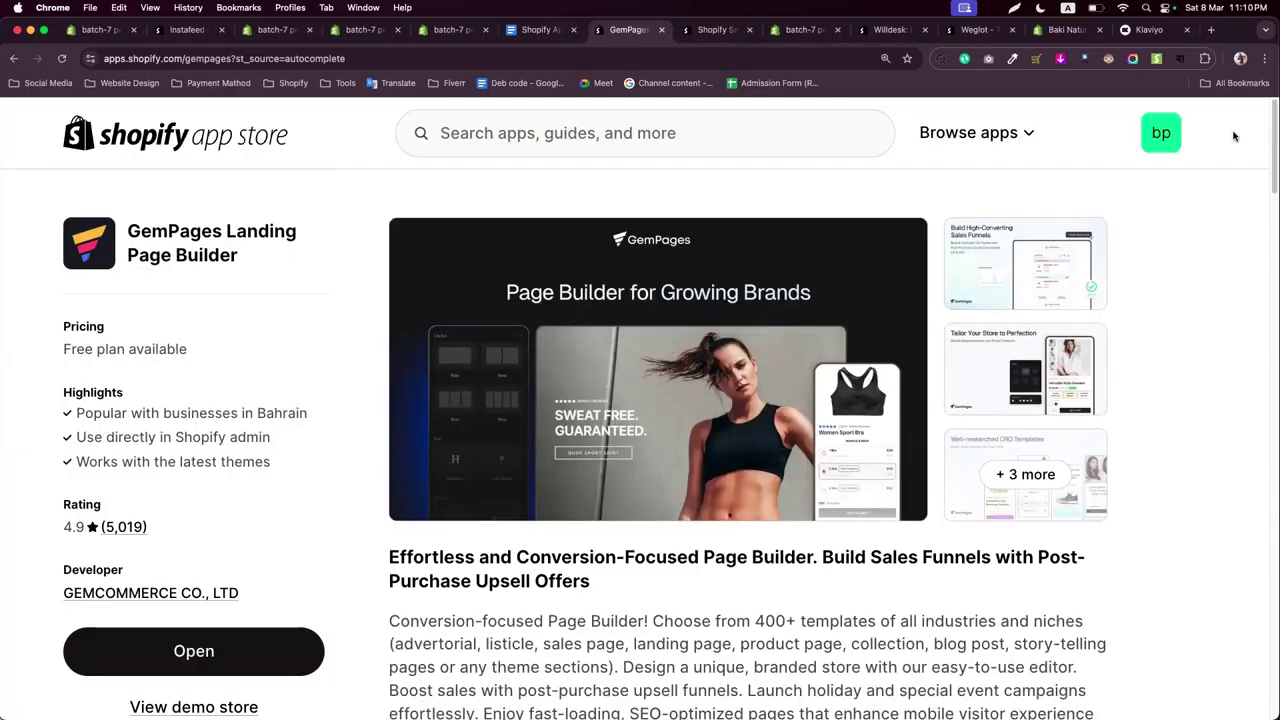
pyautogui.click(1047, 397)
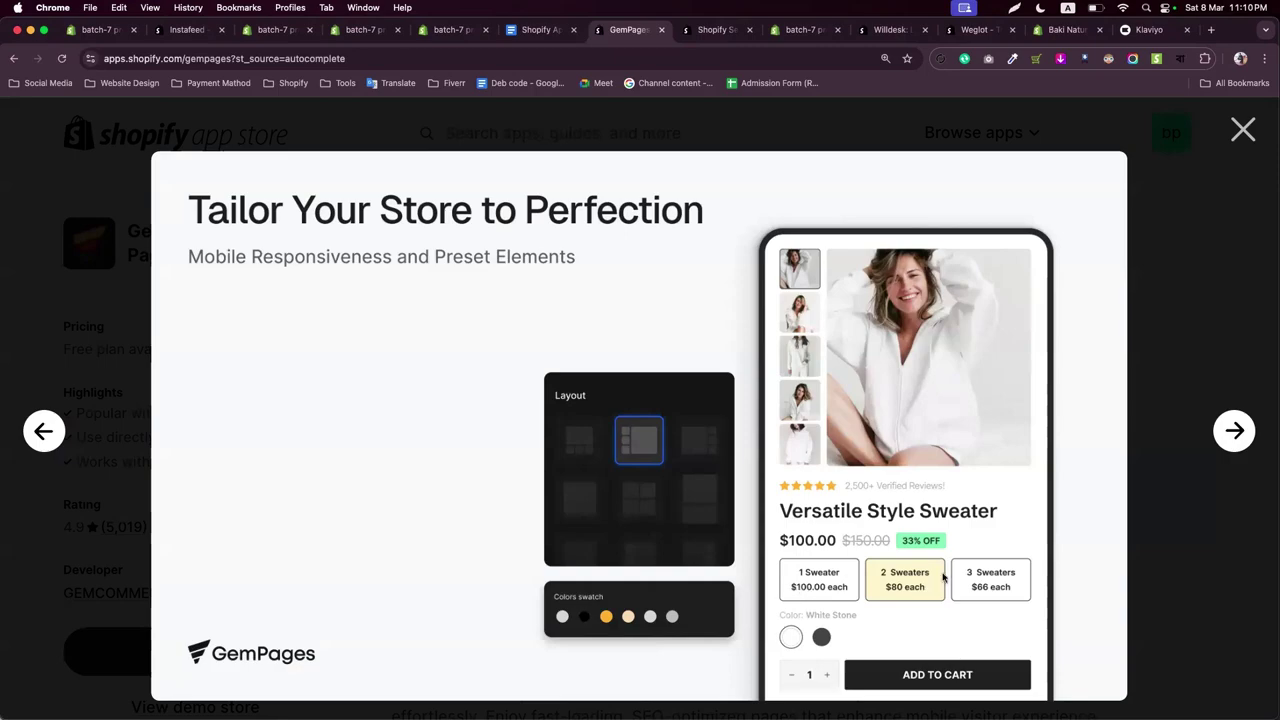
pyautogui.click(1240, 131)
# Browse the screenshot gallery from CRO templates through Seamless Integration and Dedicated Support, then close it.
pyautogui.click(1043, 479)
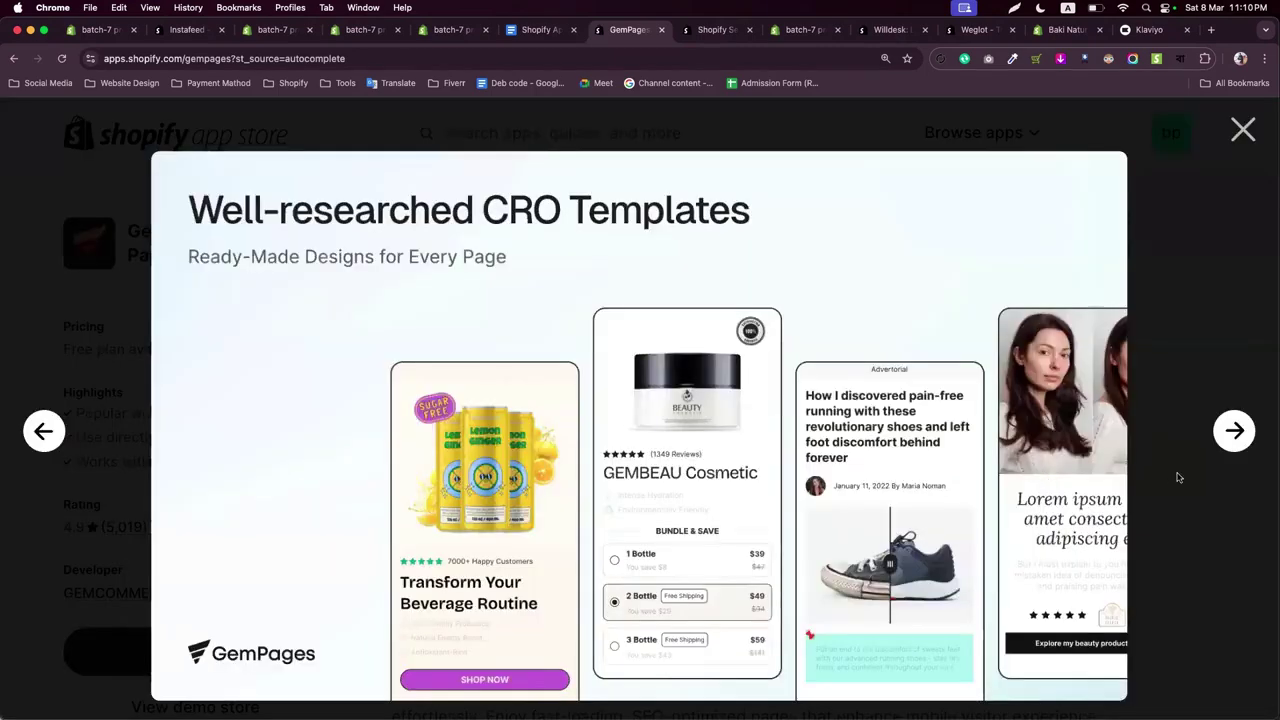
pyautogui.click(1232, 441)
pyautogui.click(1232, 441)
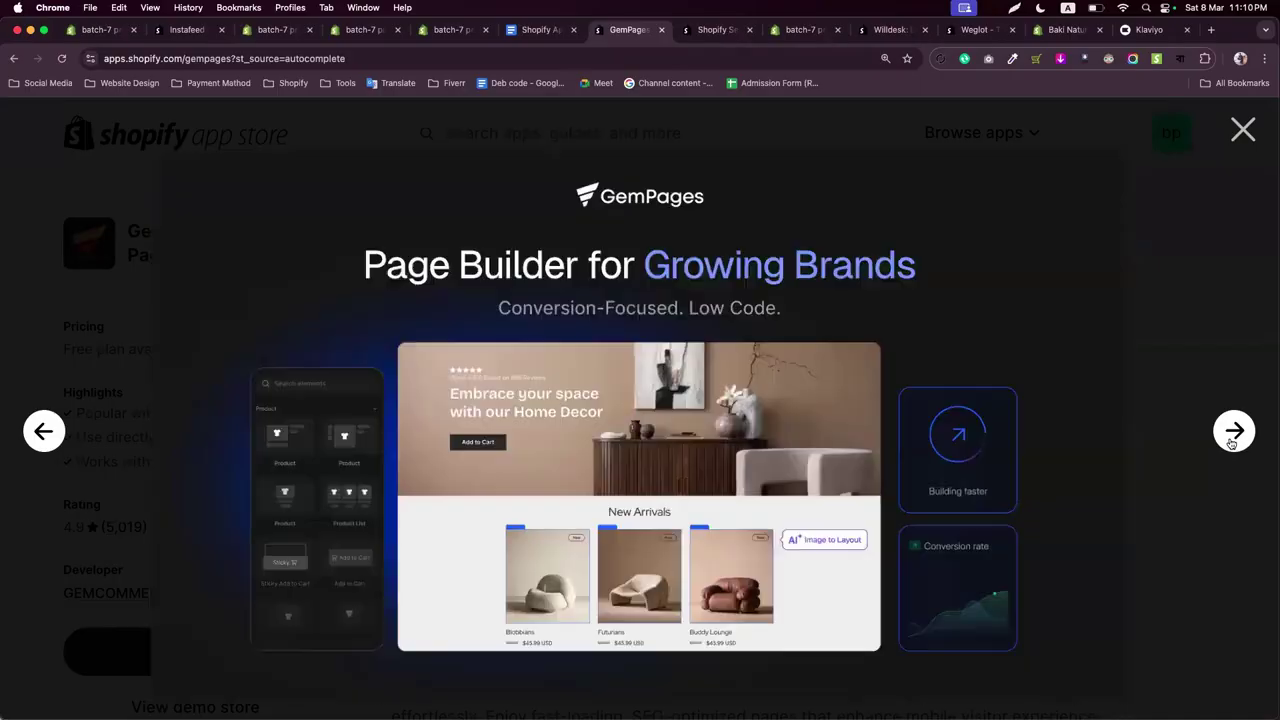
pyautogui.click(45, 433)
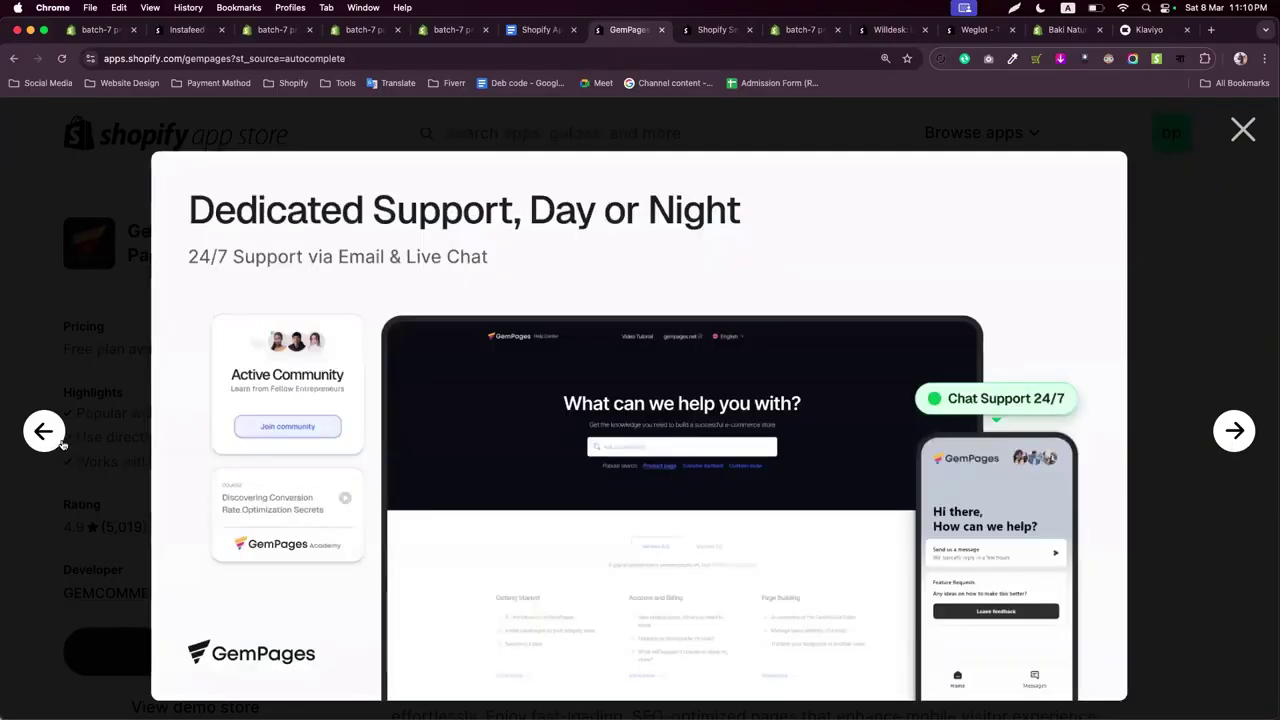
pyautogui.click(45, 433)
pyautogui.click(45, 433)
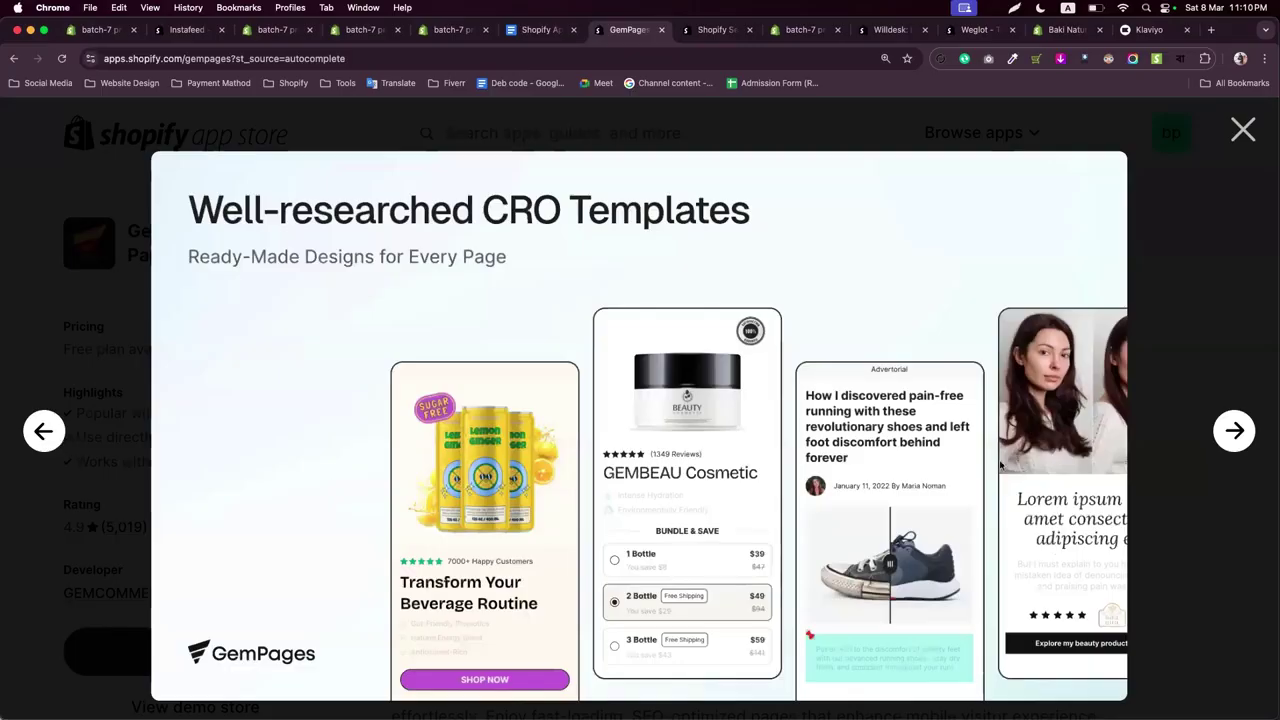
pyautogui.click(1235, 435)
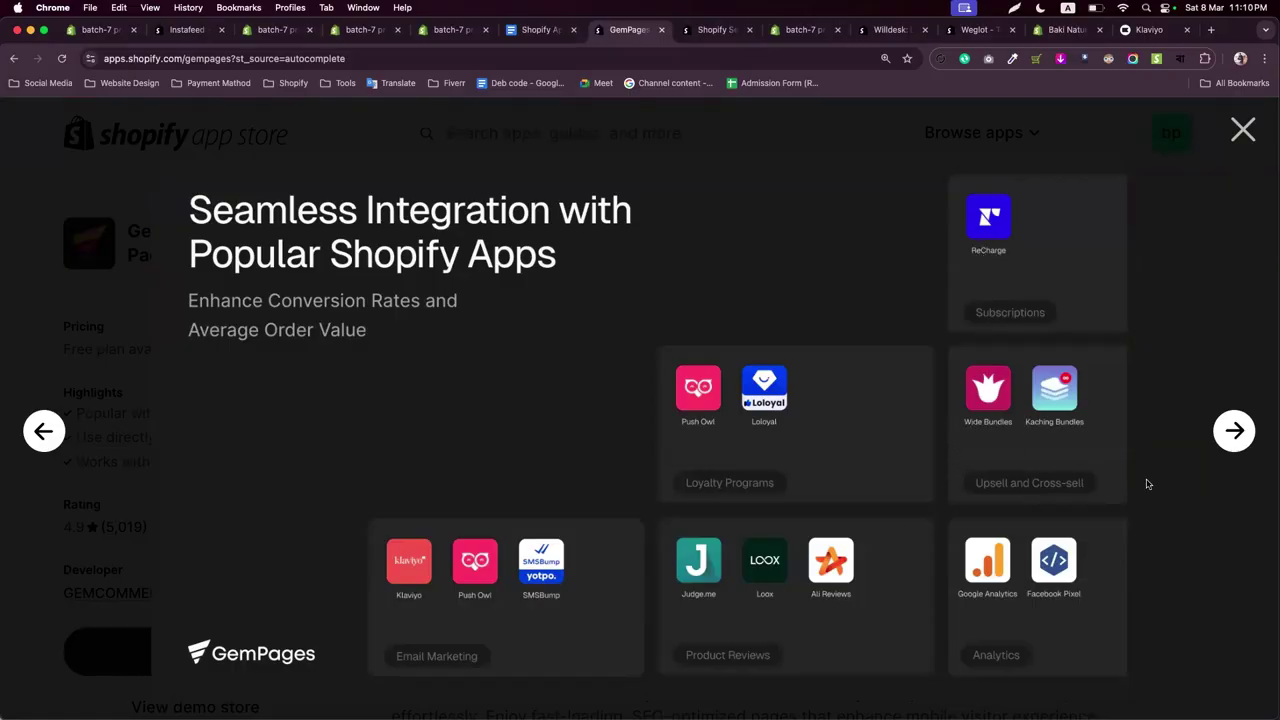
pyautogui.click(1236, 432)
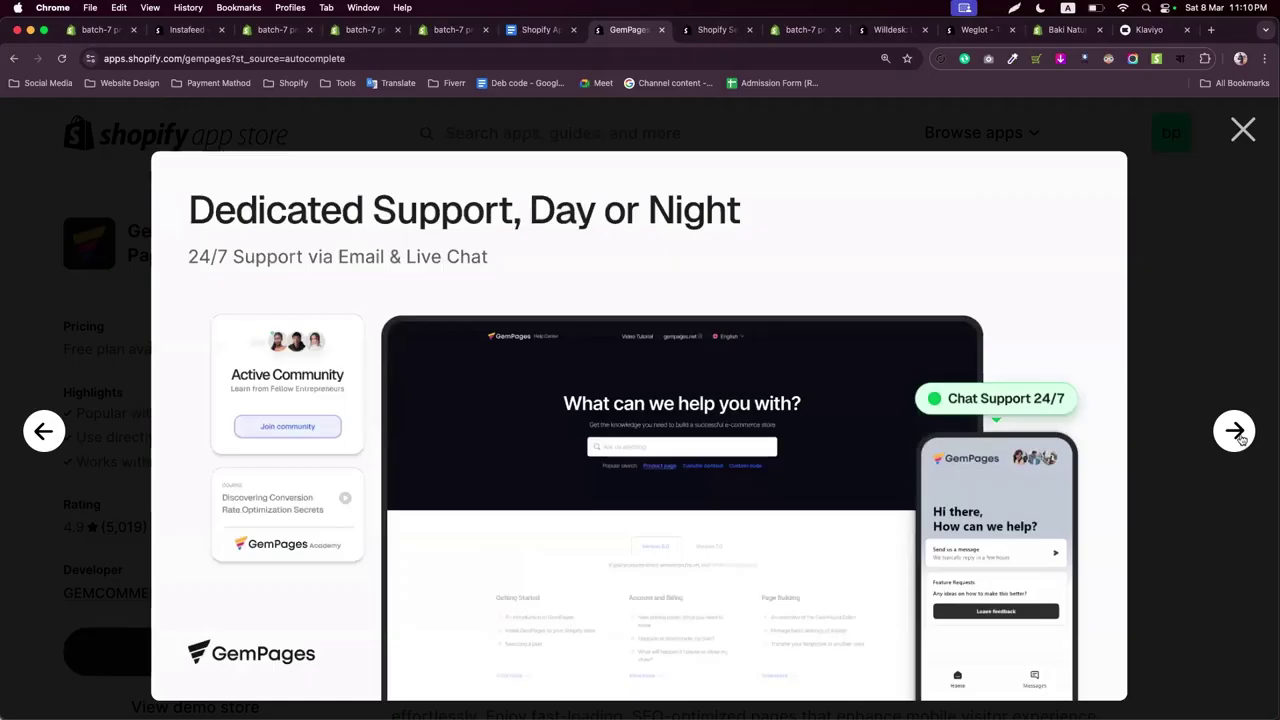
pyautogui.click(1237, 432)
pyautogui.click(1244, 131)
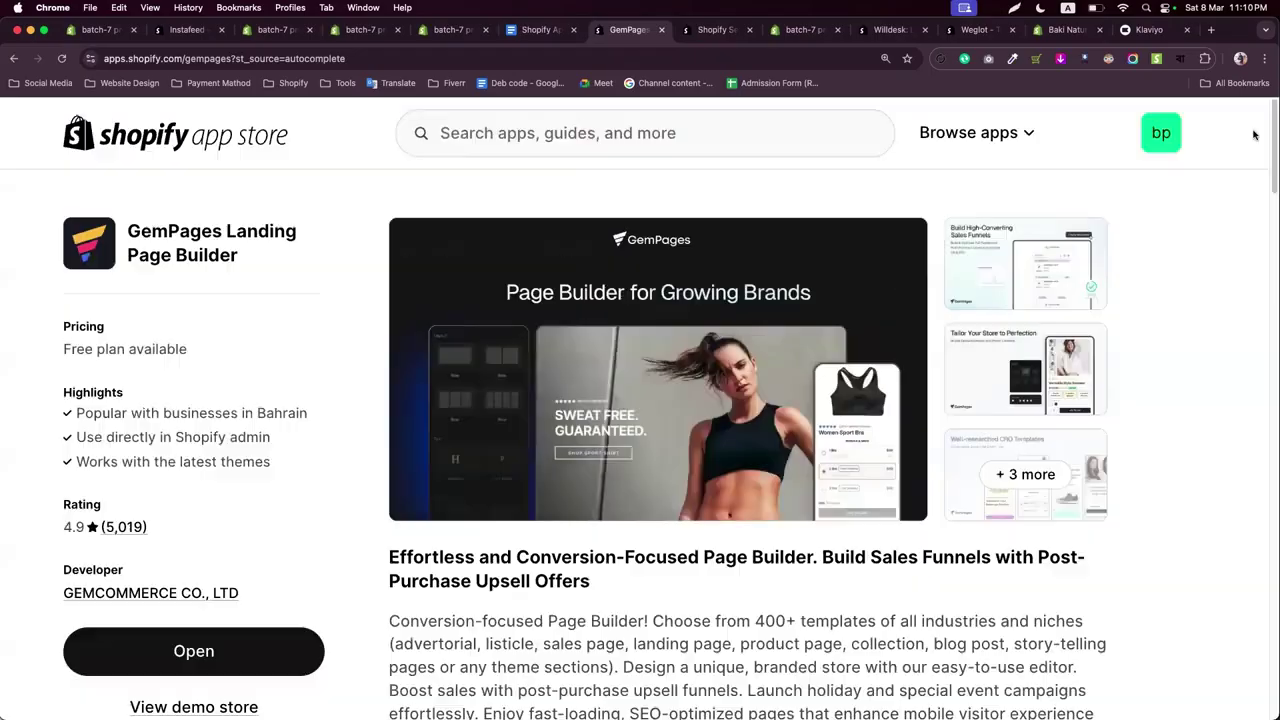
# Highlight the GemPages Landing Page Builder app name on its listing.
pyautogui.scroll(-2, 1025, 478)
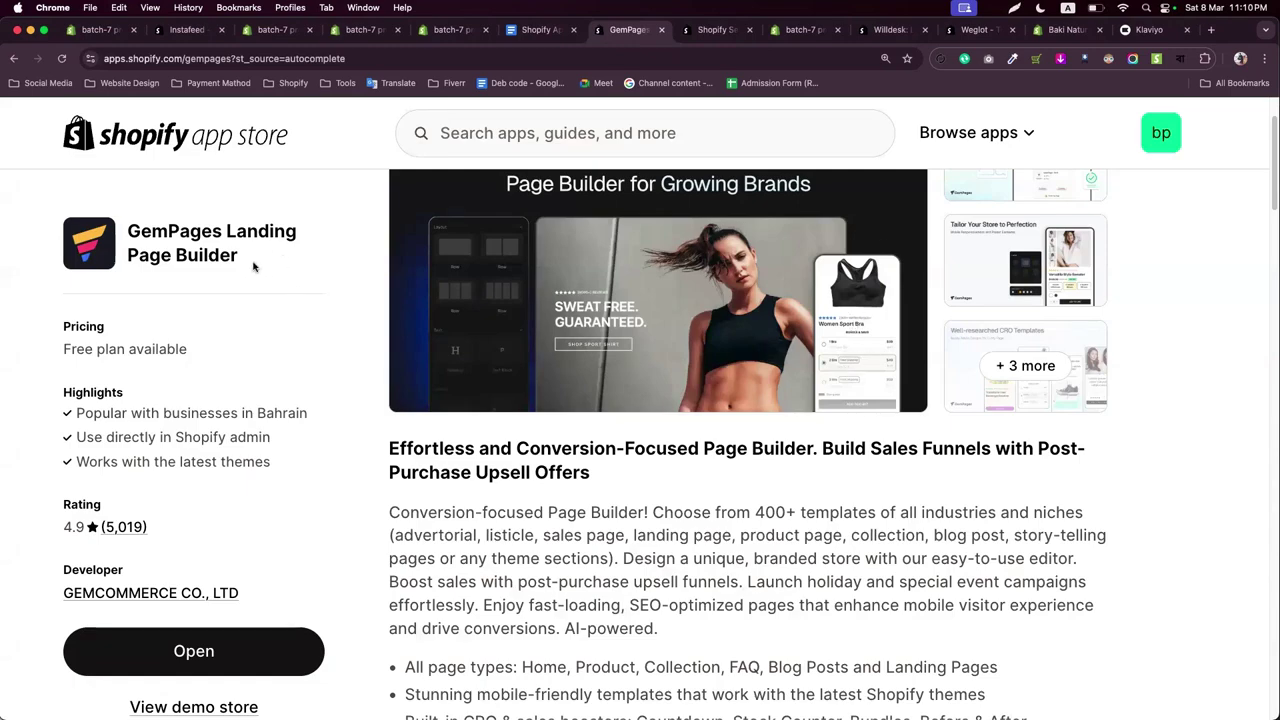
pyautogui.moveTo(253, 266); pyautogui.dragTo(108, 236)
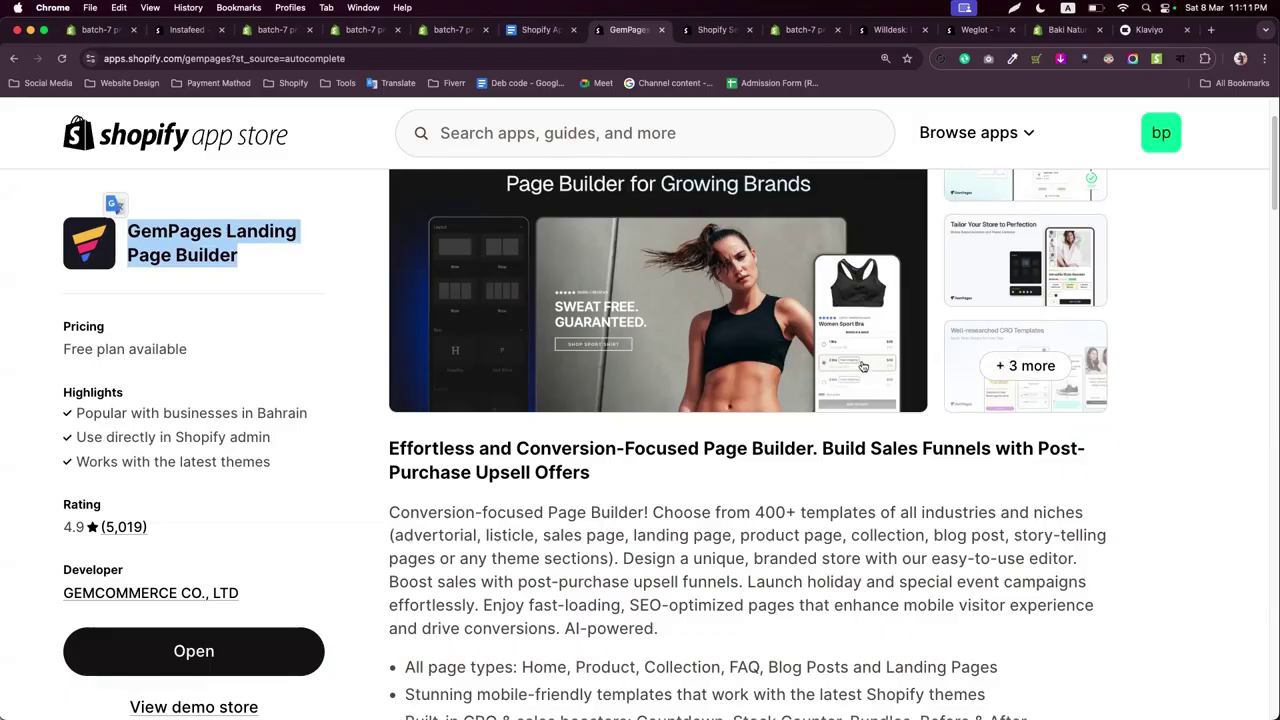
pyautogui.click(248, 268)
pyautogui.moveTo(245, 267); pyautogui.dragTo(131, 232)
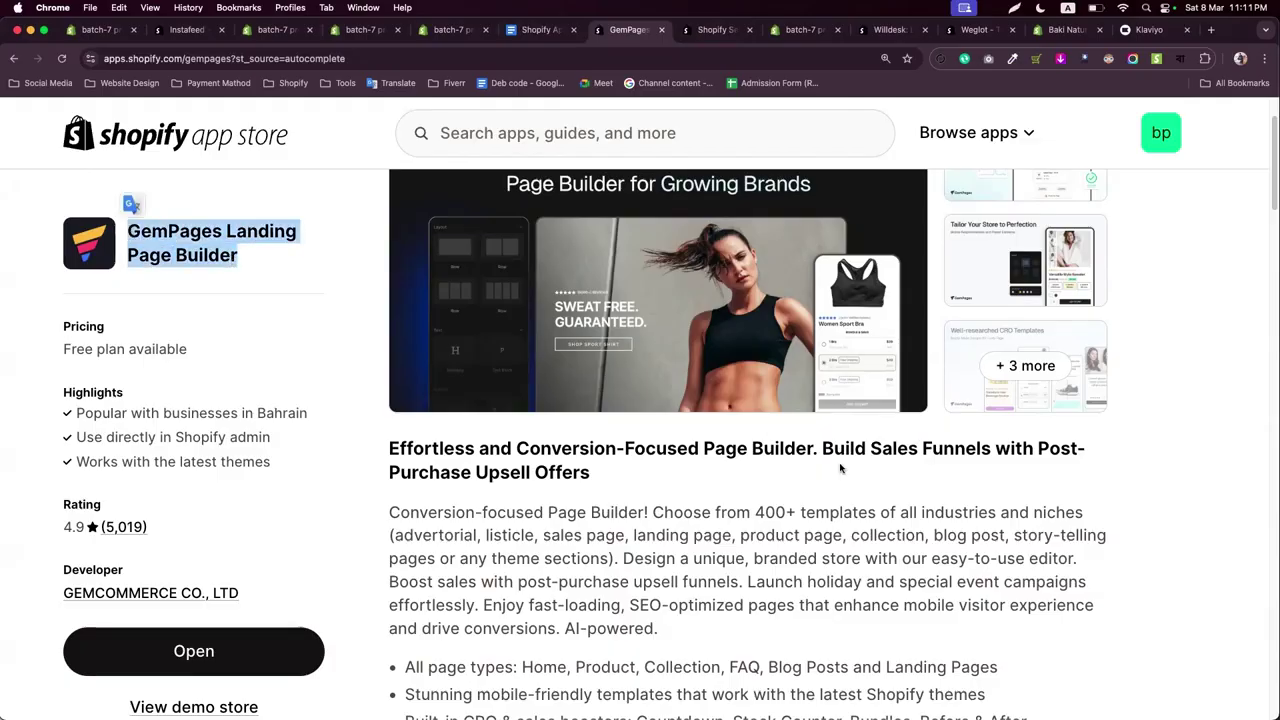
# Scroll through the listing, then return to the Shopify Apps List document and clear its highlight.
pyautogui.scroll(-3, 876, 447)
pyautogui.scroll(-3, 787, 491)
pyautogui.scroll(3, 787, 491)
pyautogui.scroll(-5, 787, 491)
pyautogui.scroll(8, 786, 491)
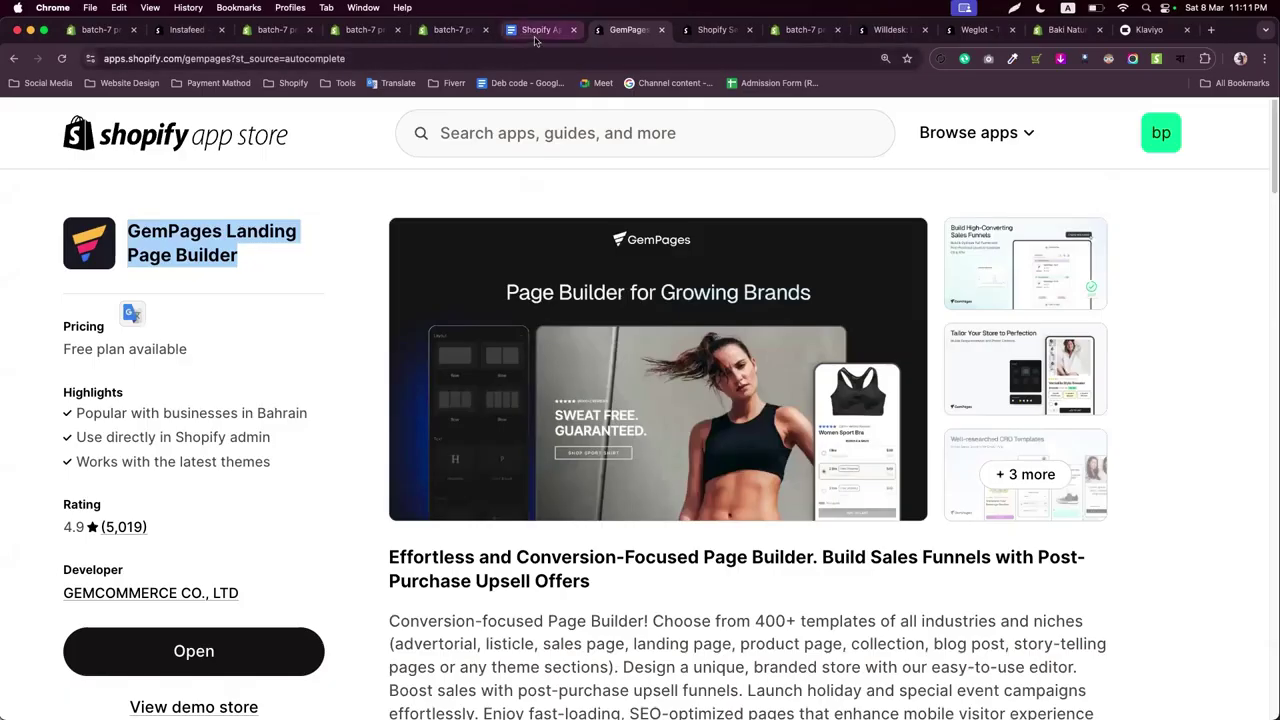
pyautogui.click(535, 35)
pyautogui.click(440, 404)
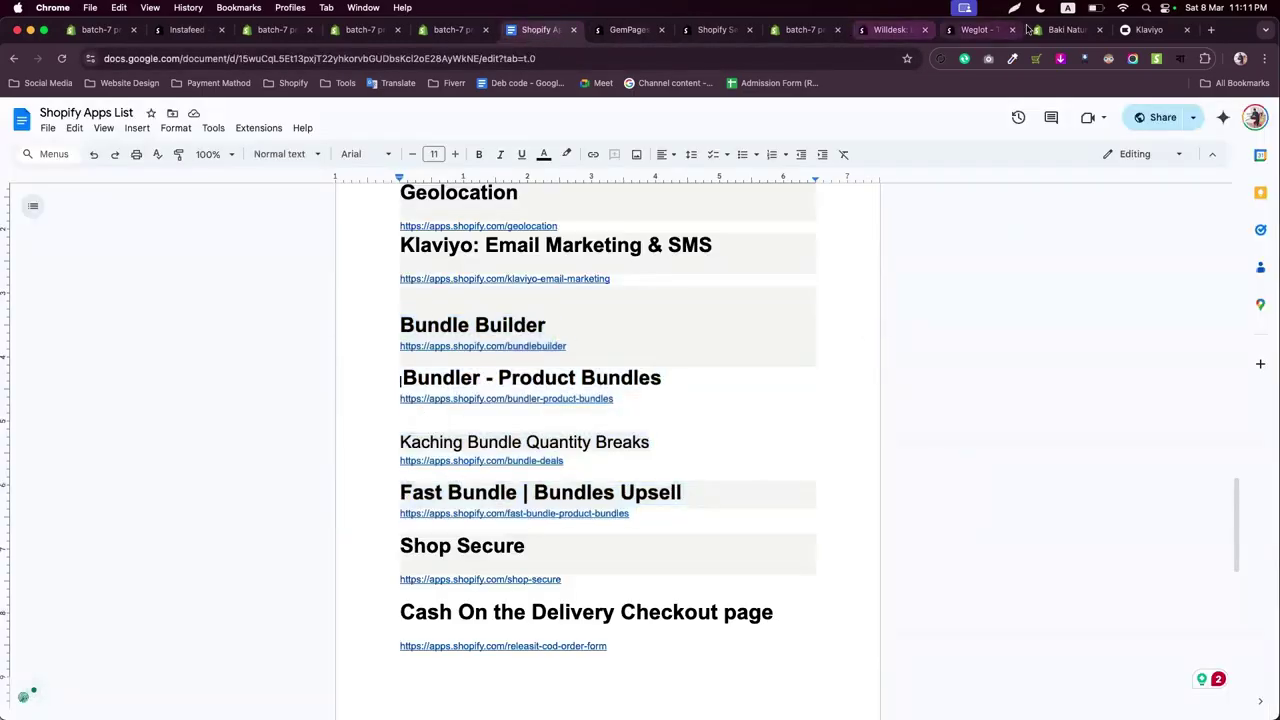
# In the Baki Naturals admin, open WideBundle from the installed apps and pin it to the navigation.
pyautogui.click(1057, 33)
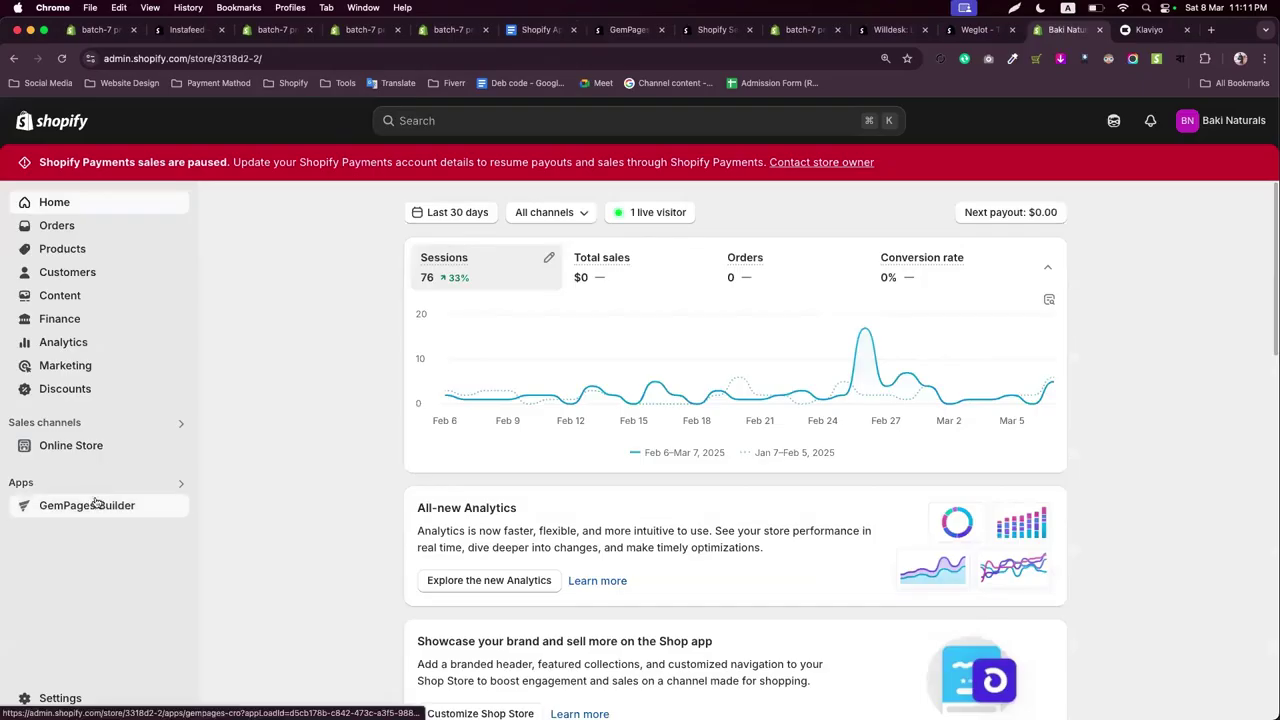
pyautogui.click(97, 502)
pyautogui.click(93, 488)
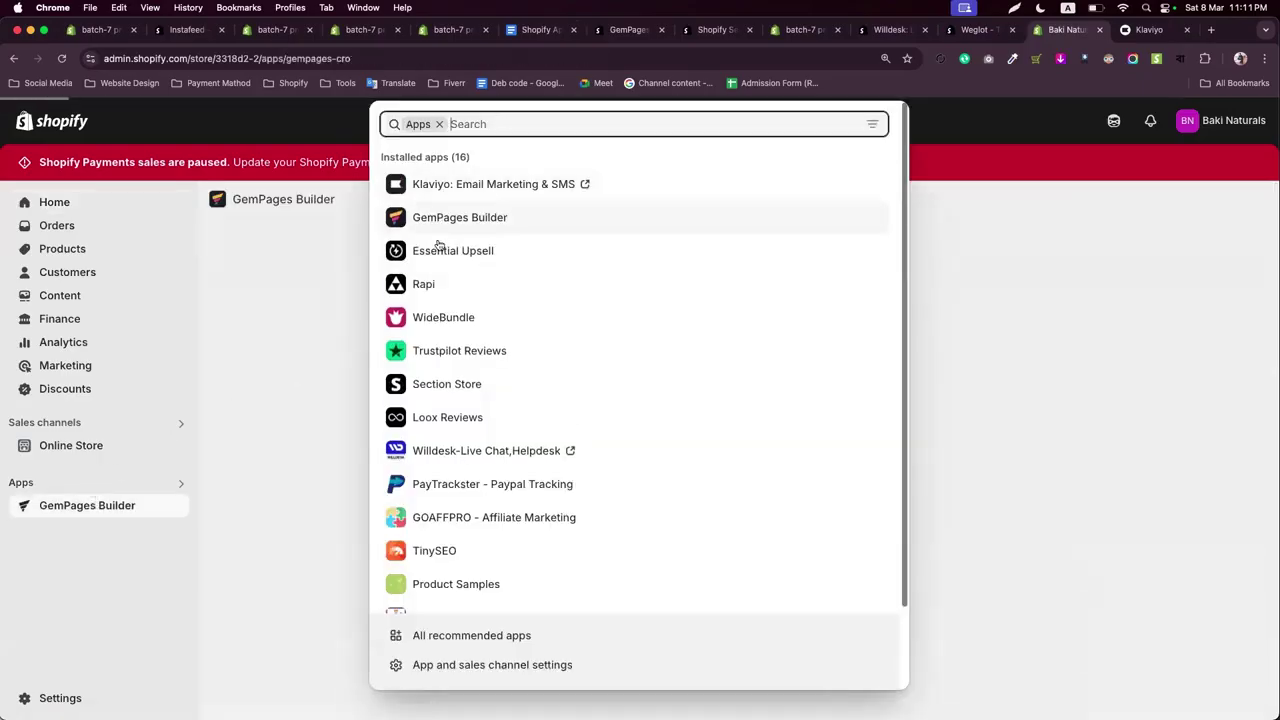
pyautogui.scroll(-2, 461, 499)
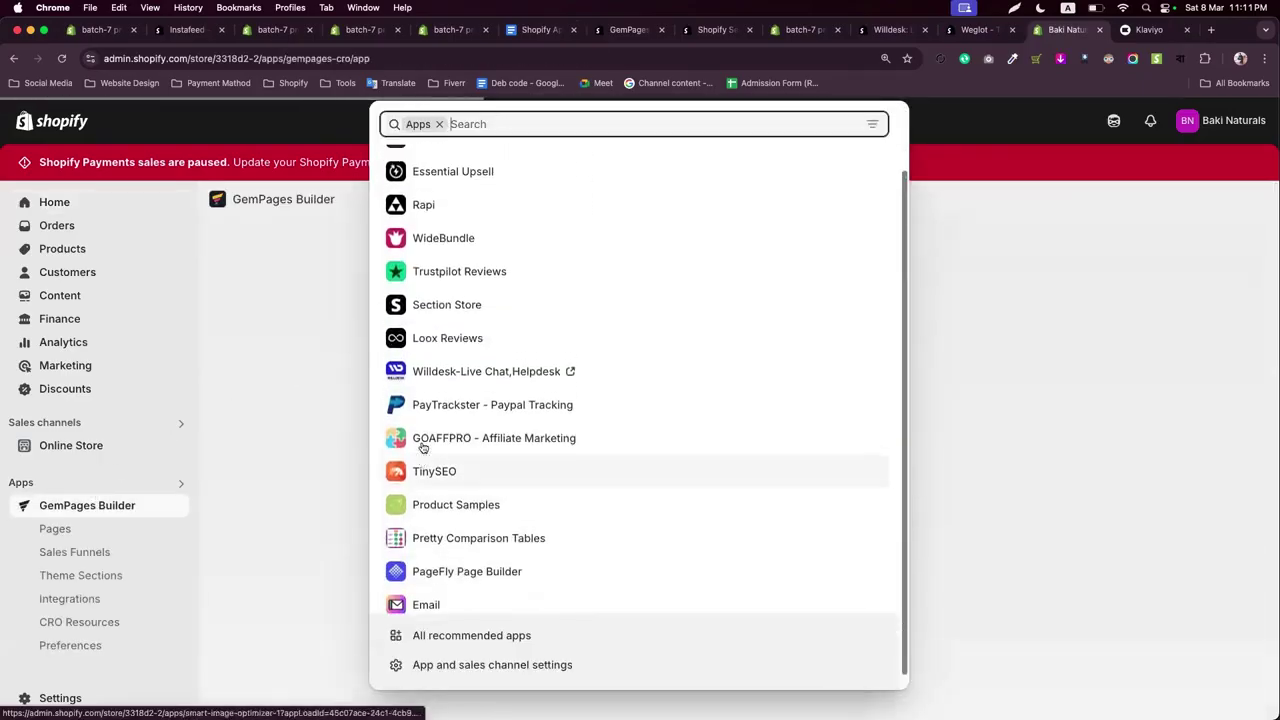
pyautogui.scroll(2, 425, 420)
pyautogui.click(425, 316)
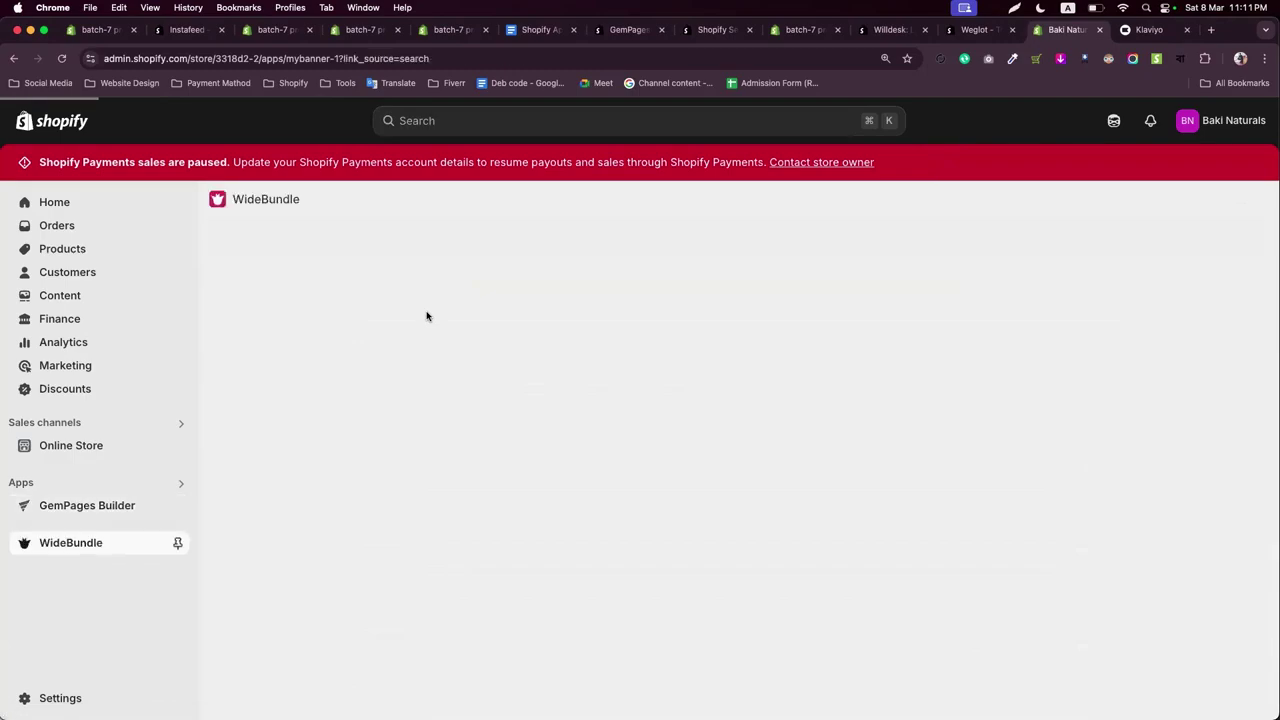
pyautogui.click(178, 545)
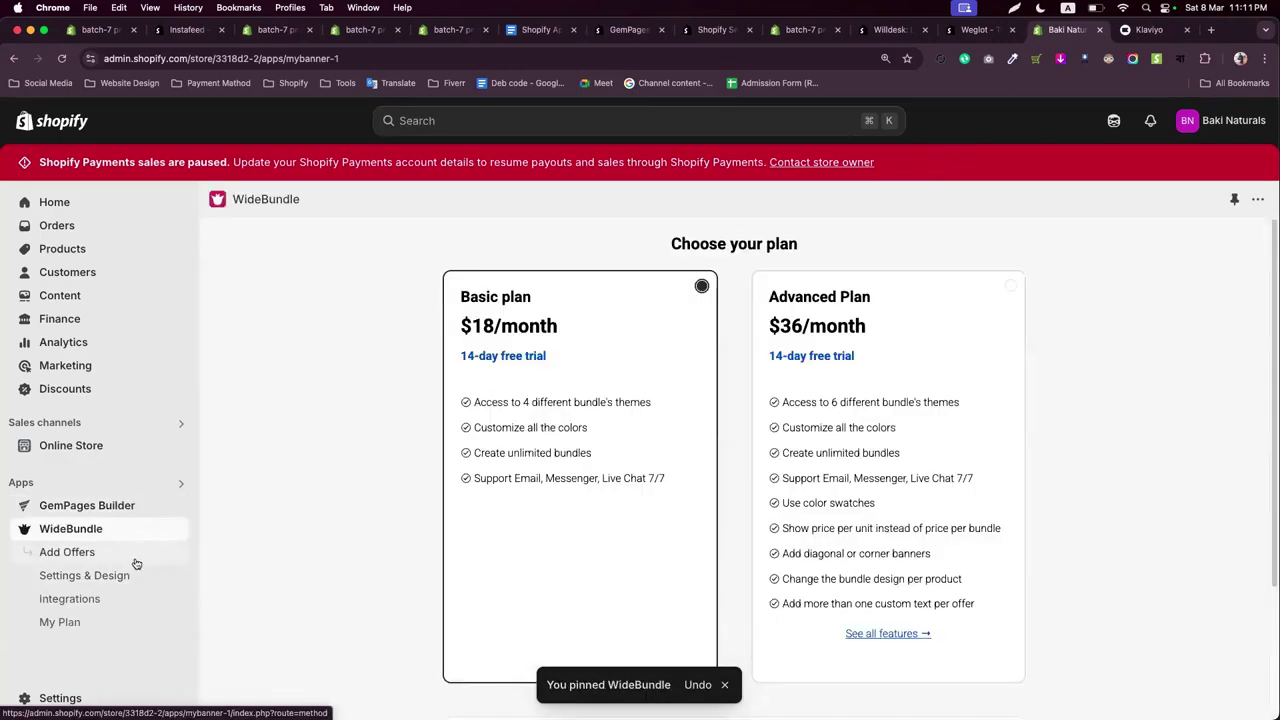
# Open WideBundle's offer setup, then its My Plan page with Basic $18 and Advanced $36 plans.
pyautogui.scroll(-3, 514, 422)
pyautogui.scroll(3, 528, 331)
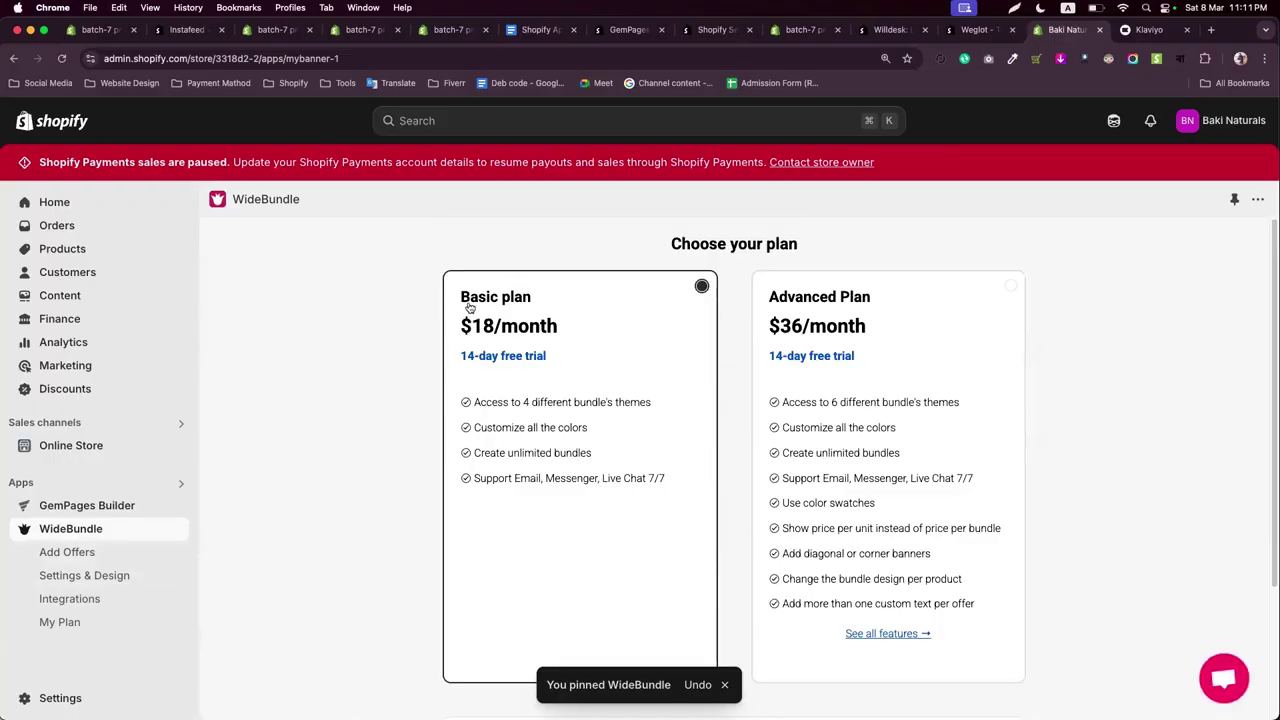
pyautogui.scroll(-3, 613, 440)
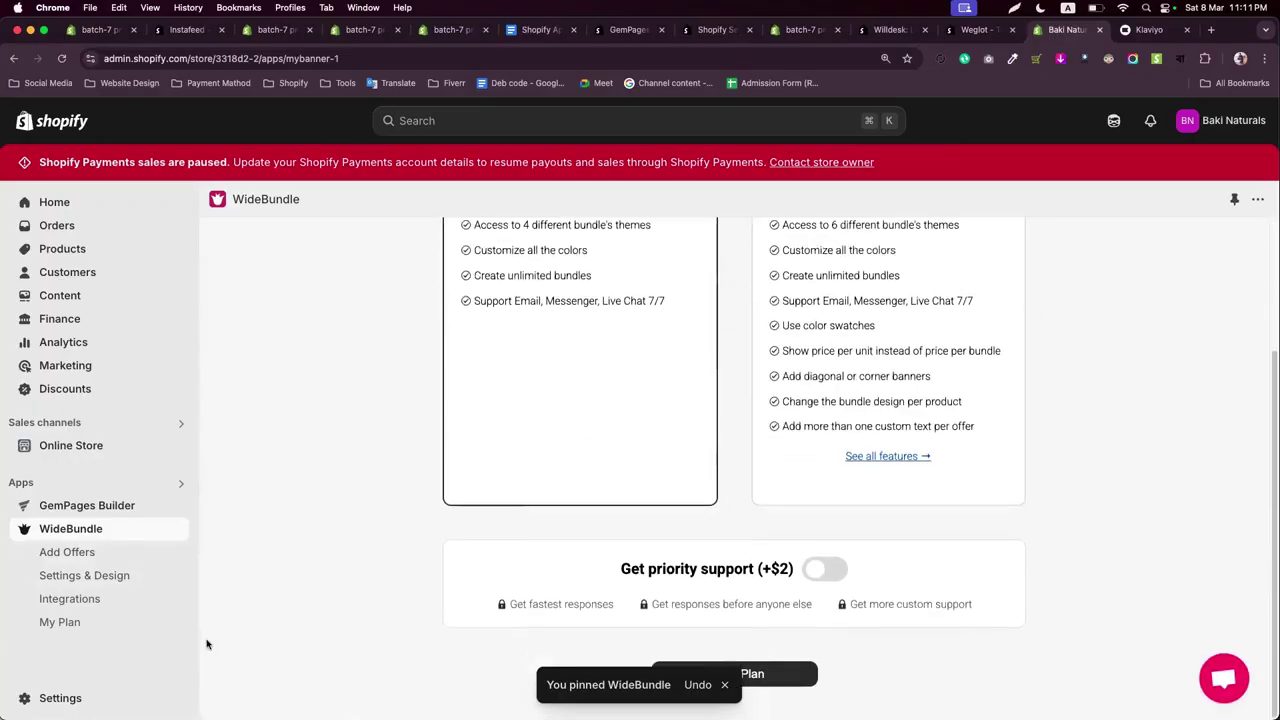
pyautogui.click(64, 555)
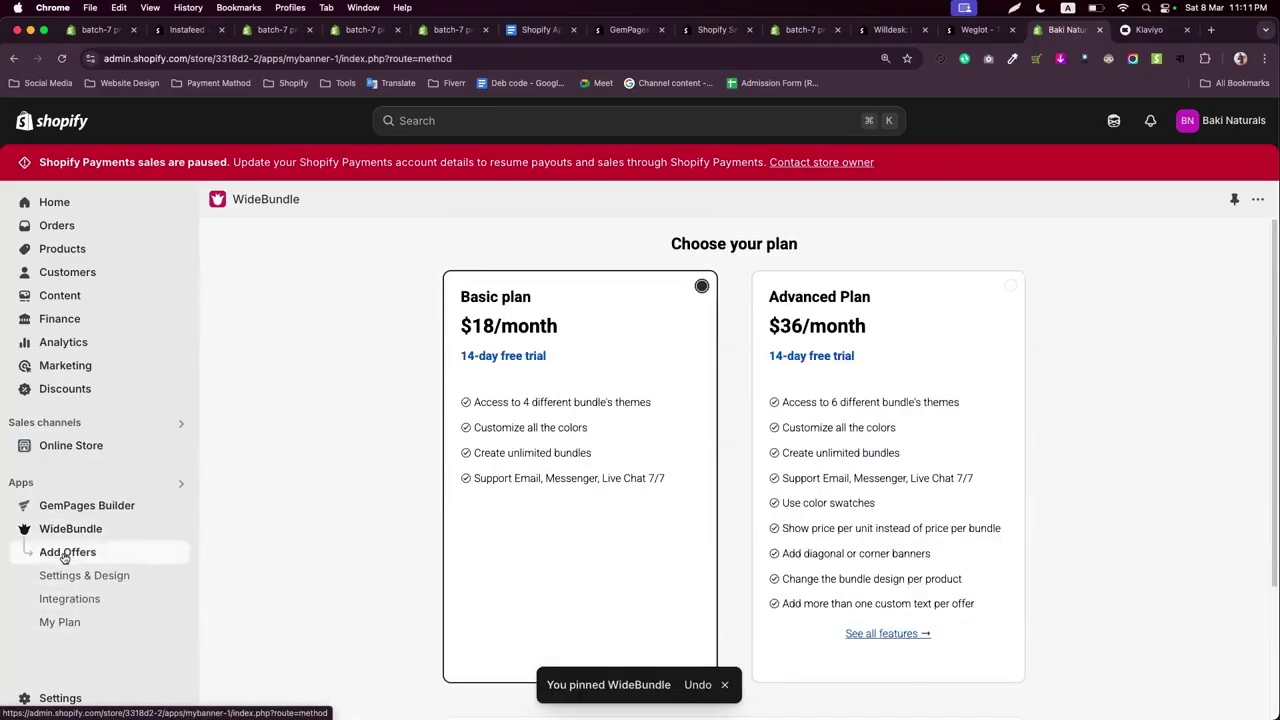
pyautogui.click(79, 625)
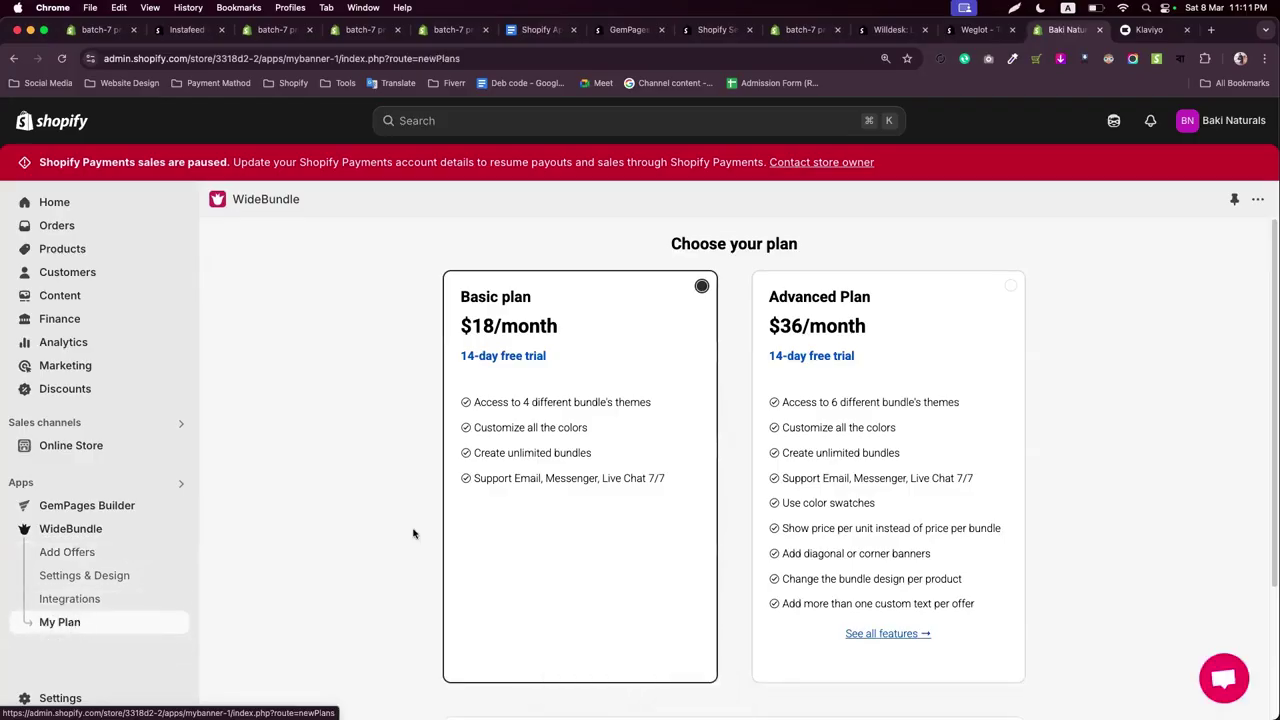
pyautogui.scroll(-3, 786, 323)
pyautogui.scroll(3, 752, 510)
pyautogui.scroll(-2, 752, 540)
# Select WideBundle's $18 Basic Plan for approval, then view the live online store.
pyautogui.click(731, 672)
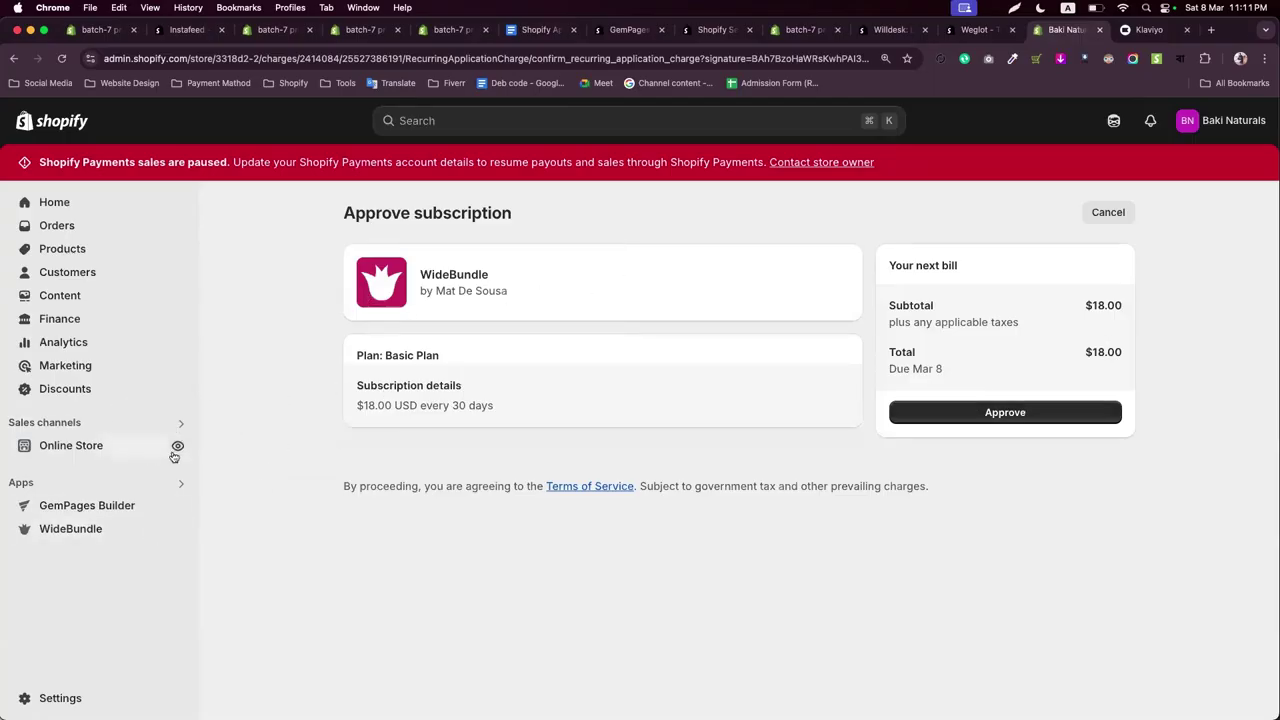
pyautogui.click(178, 446)
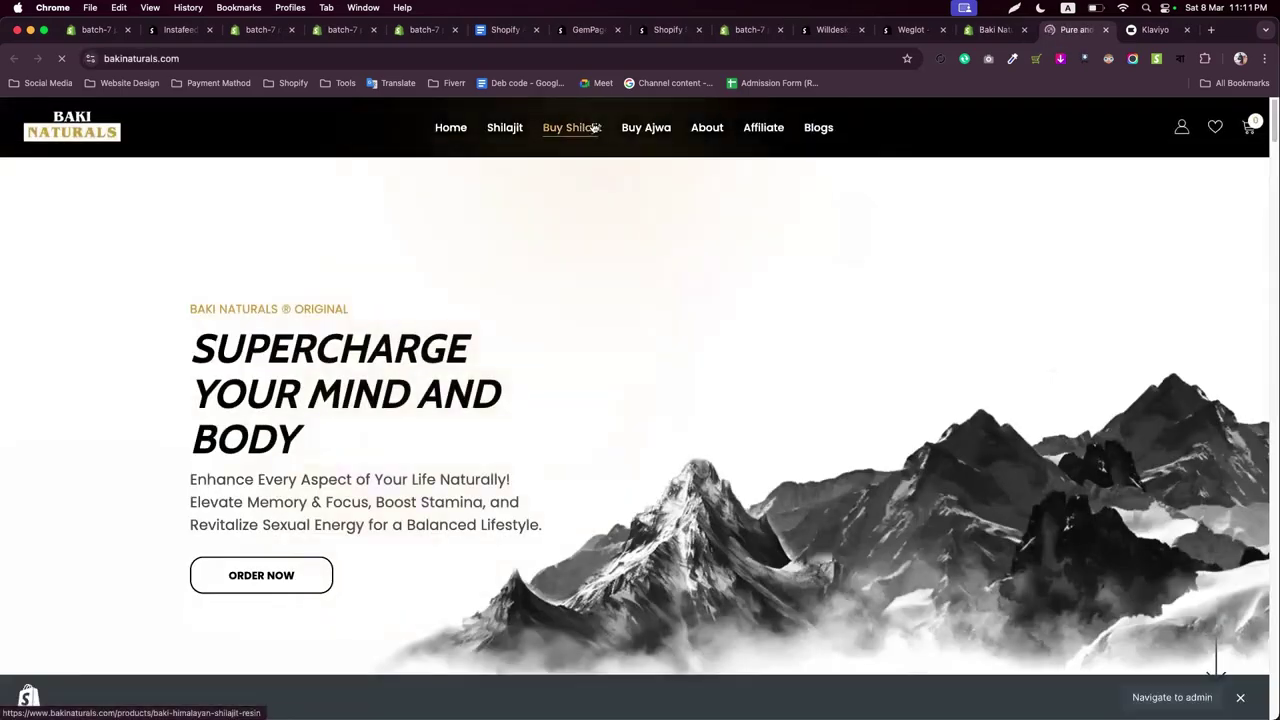
# Open the Shilajit Resin product page and review its Buy 1 Get 1 offer and benefits.
pyautogui.click(581, 127)
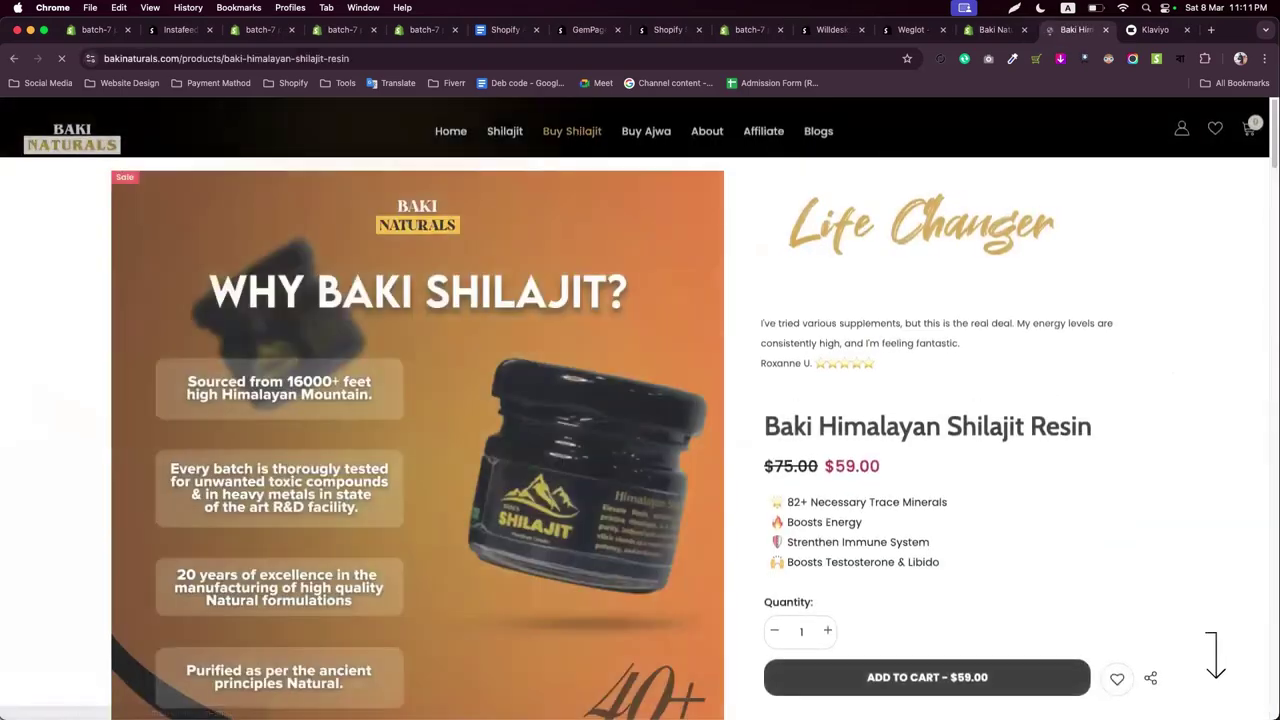
pyautogui.scroll(-2, 876, 478)
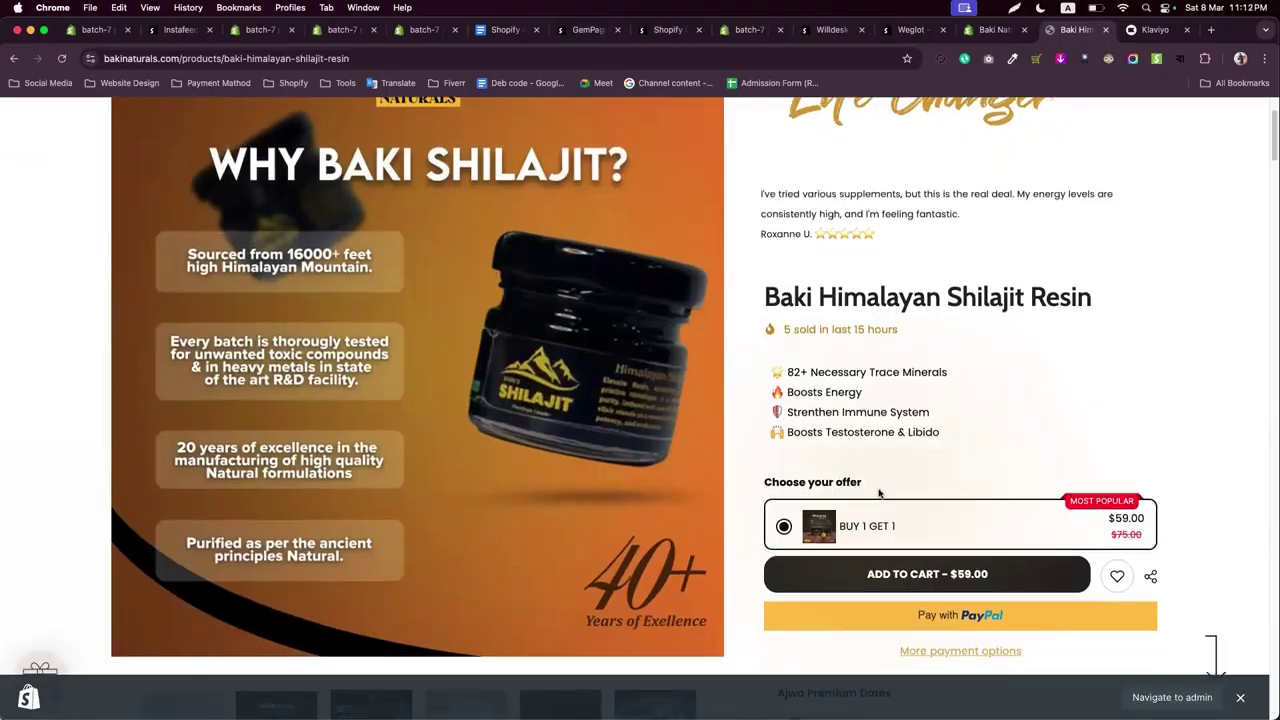
pyautogui.scroll(-5, 879, 492)
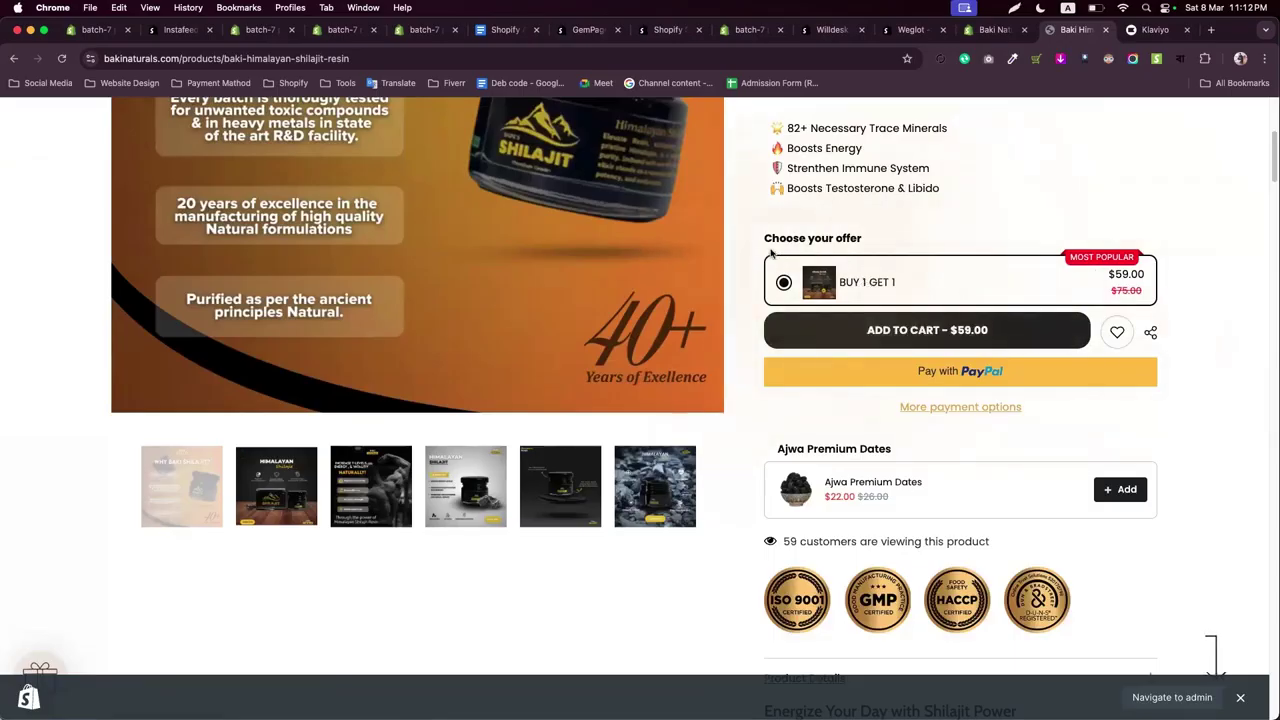
pyautogui.moveTo(775, 245); pyautogui.dragTo(848, 240)
pyautogui.click(915, 252)
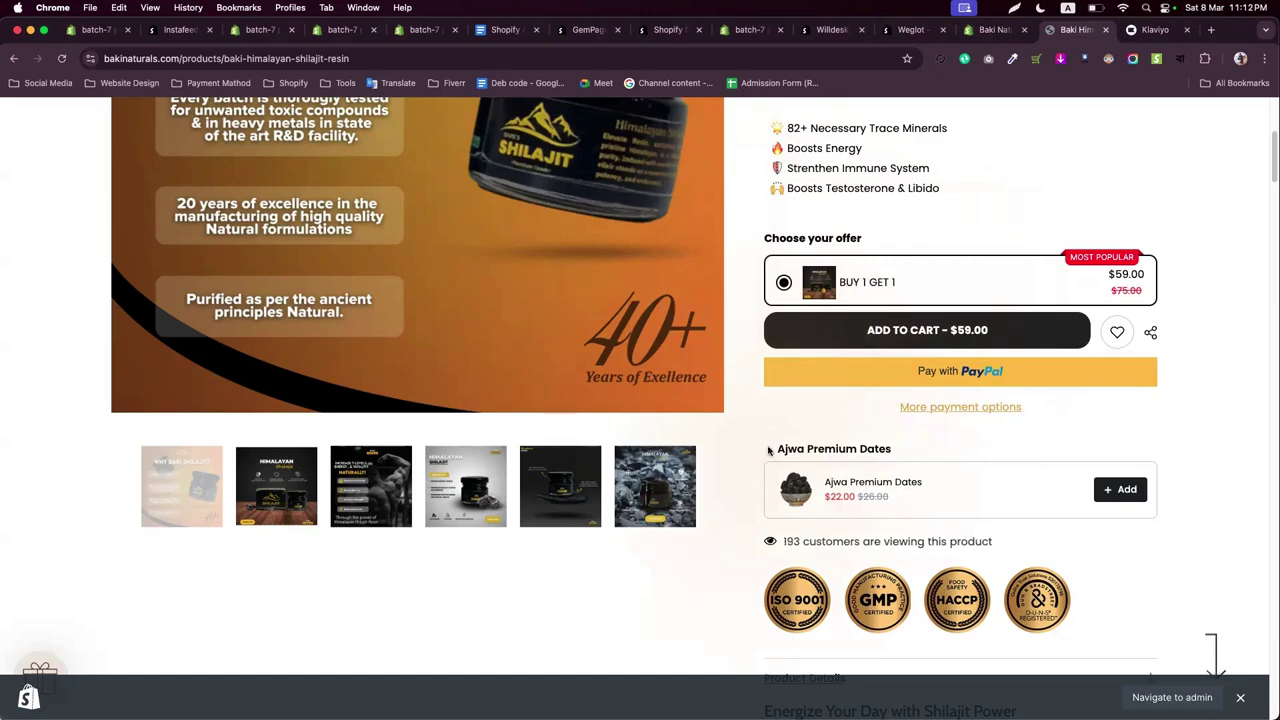
# Add the Ajwa Premium Dates upsell to the cart, close the cart drawer and reload the page.
pyautogui.moveTo(772, 449); pyautogui.dragTo(894, 456)
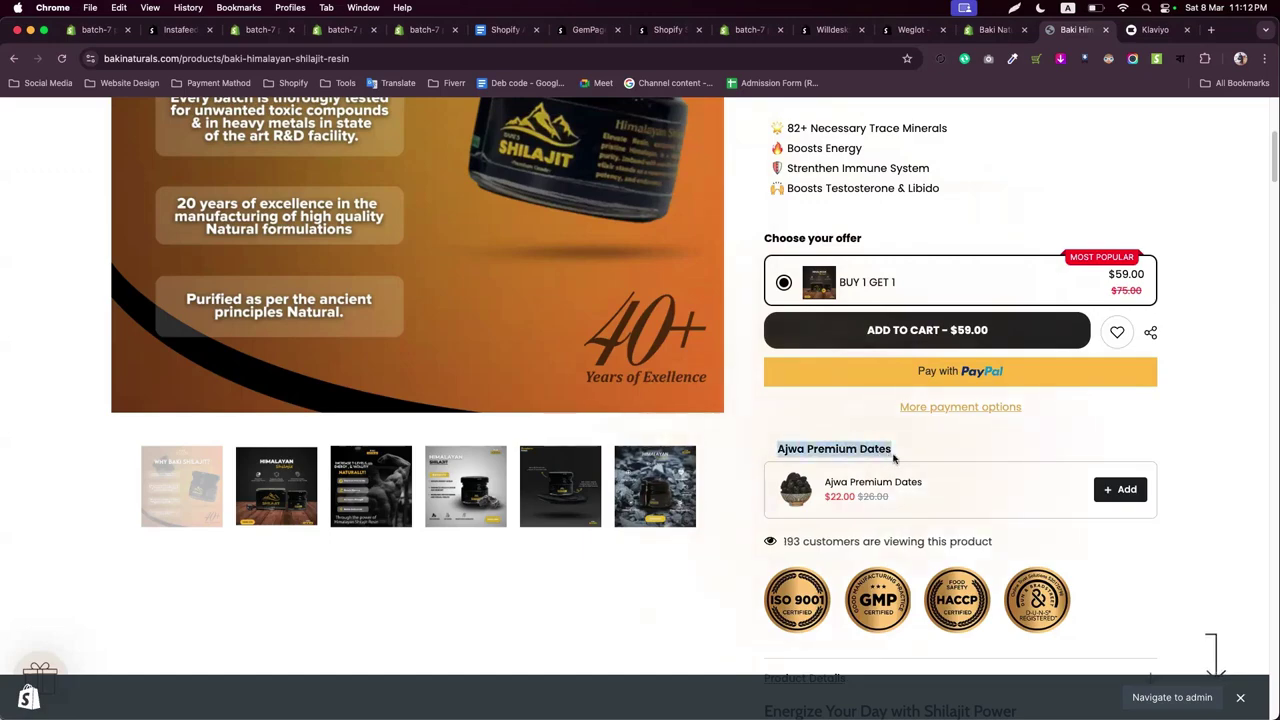
pyautogui.click(1116, 496)
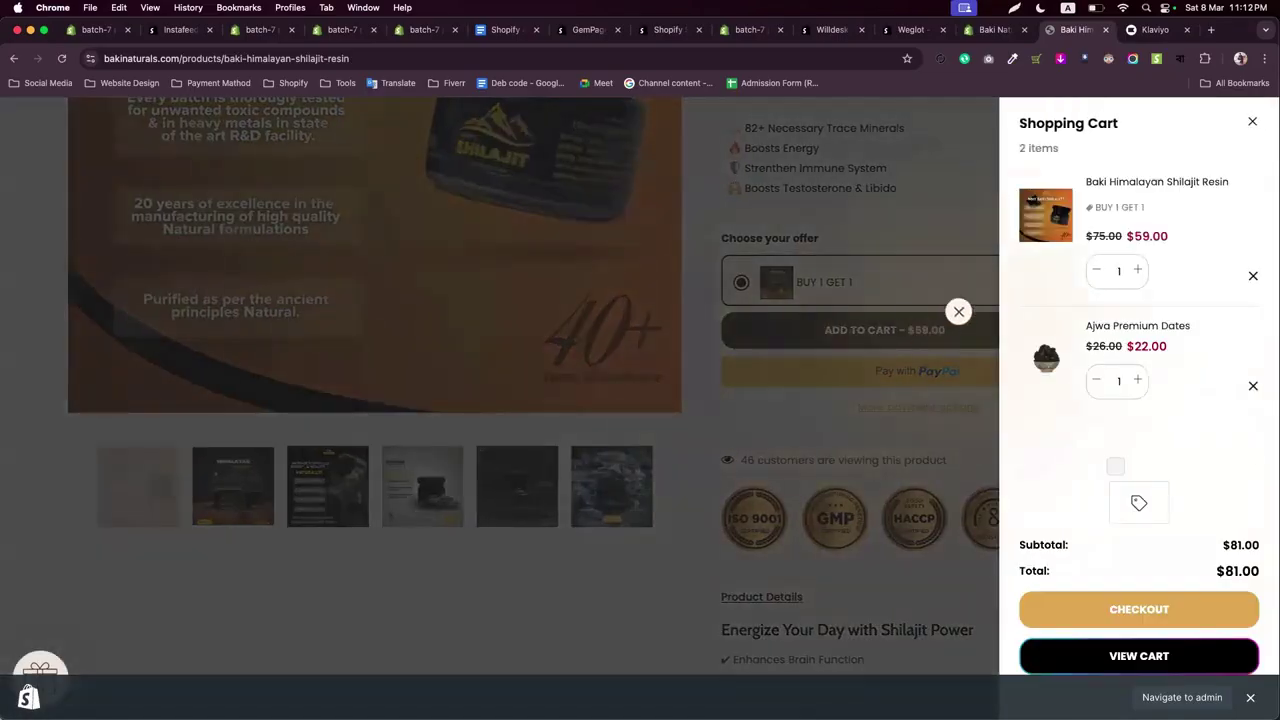
pyautogui.click(718, 326)
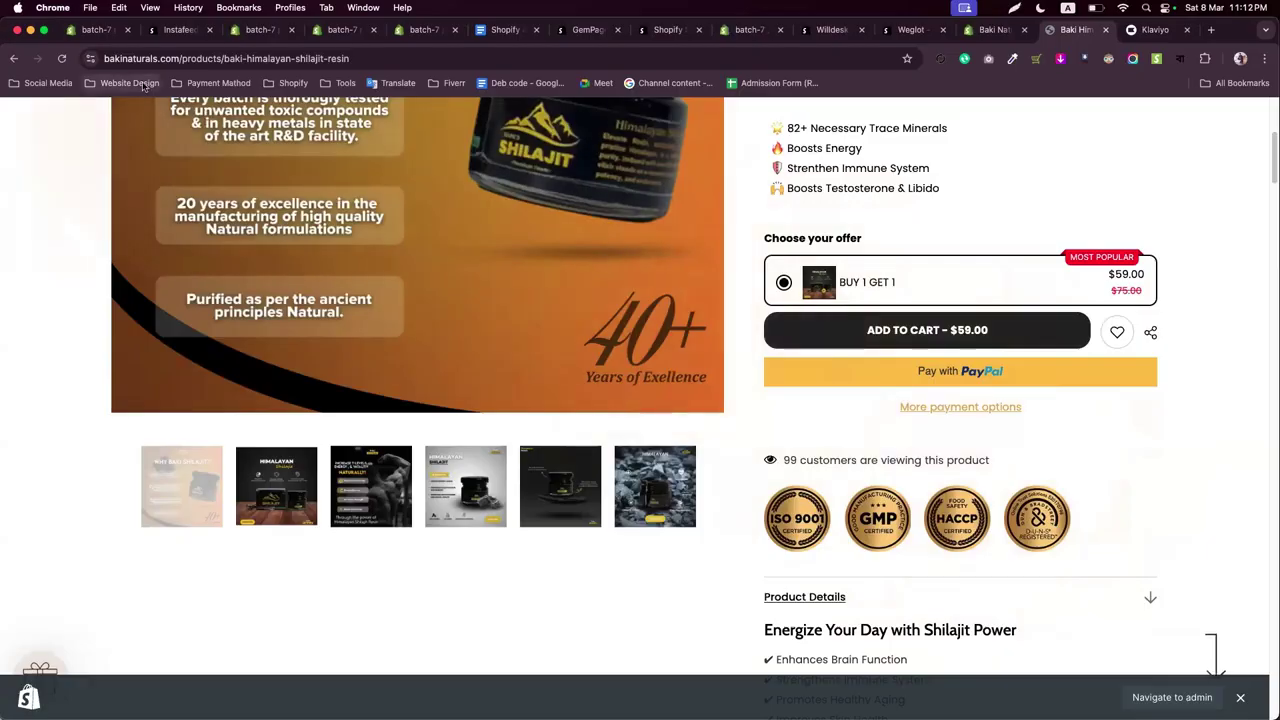
pyautogui.click(59, 60)
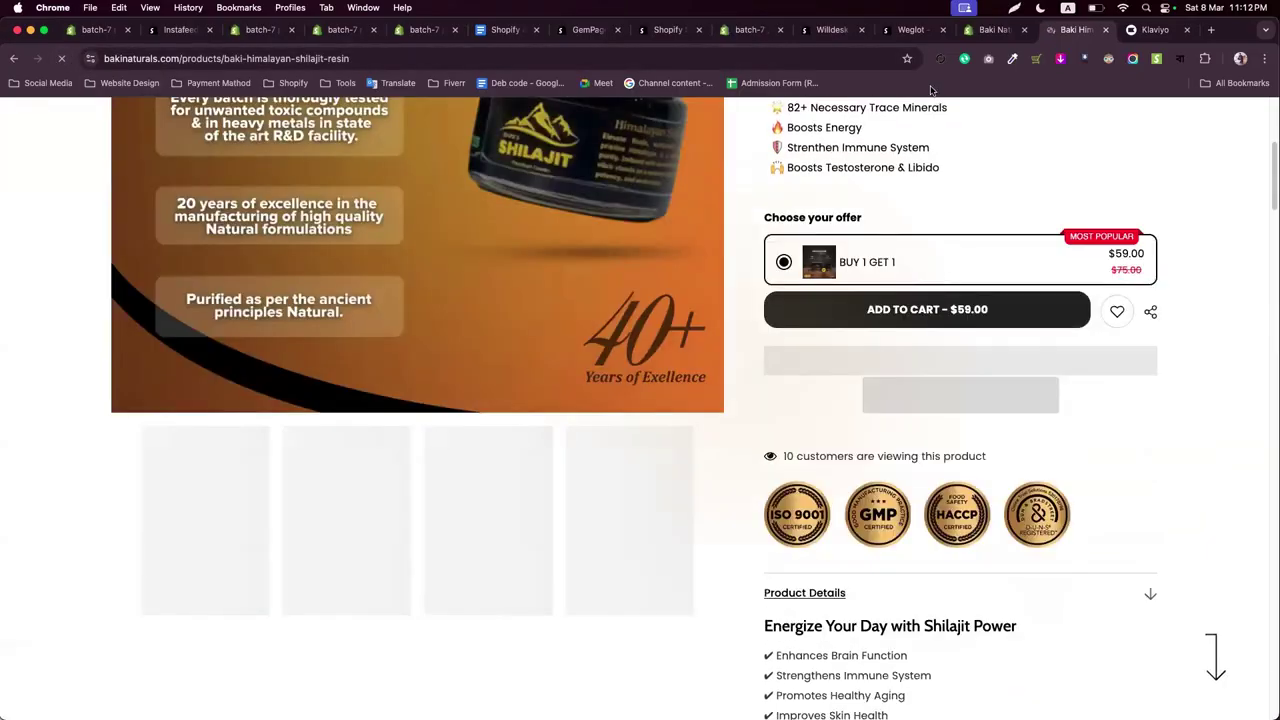
# Return to the admin tab and launch Essential Upsell from the installed apps list.
pyautogui.click(985, 30)
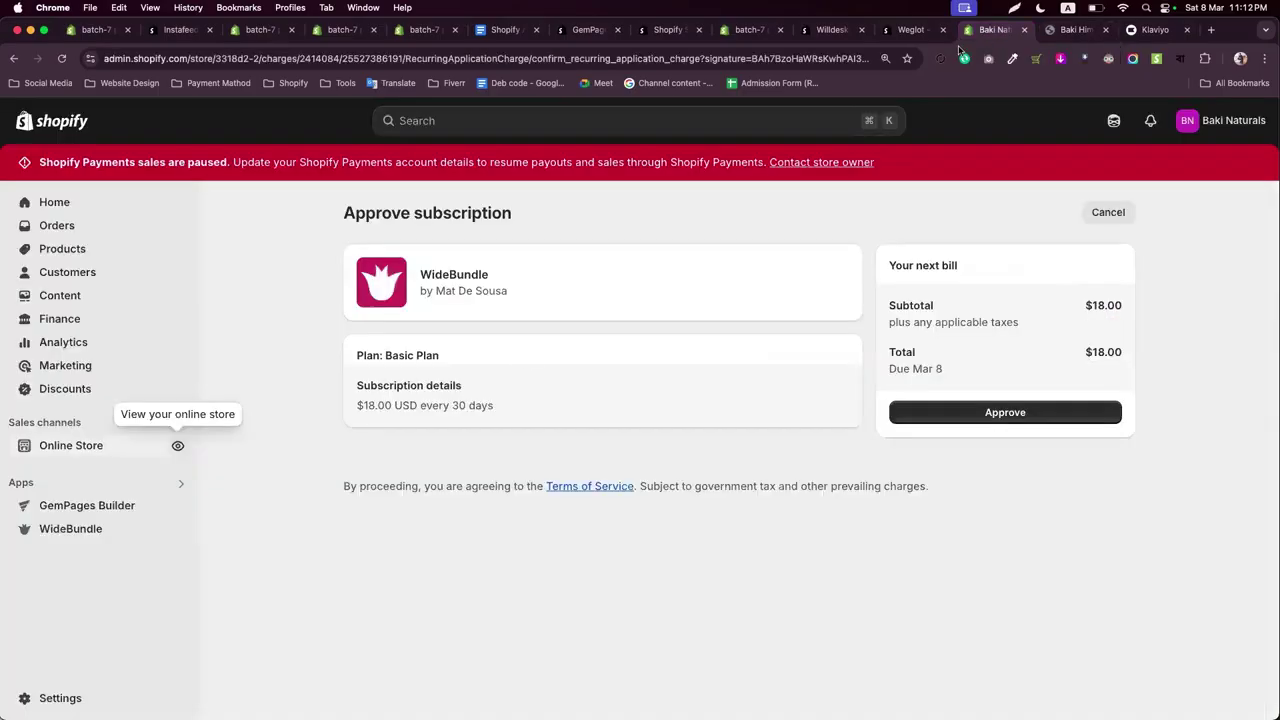
pyautogui.click(147, 484)
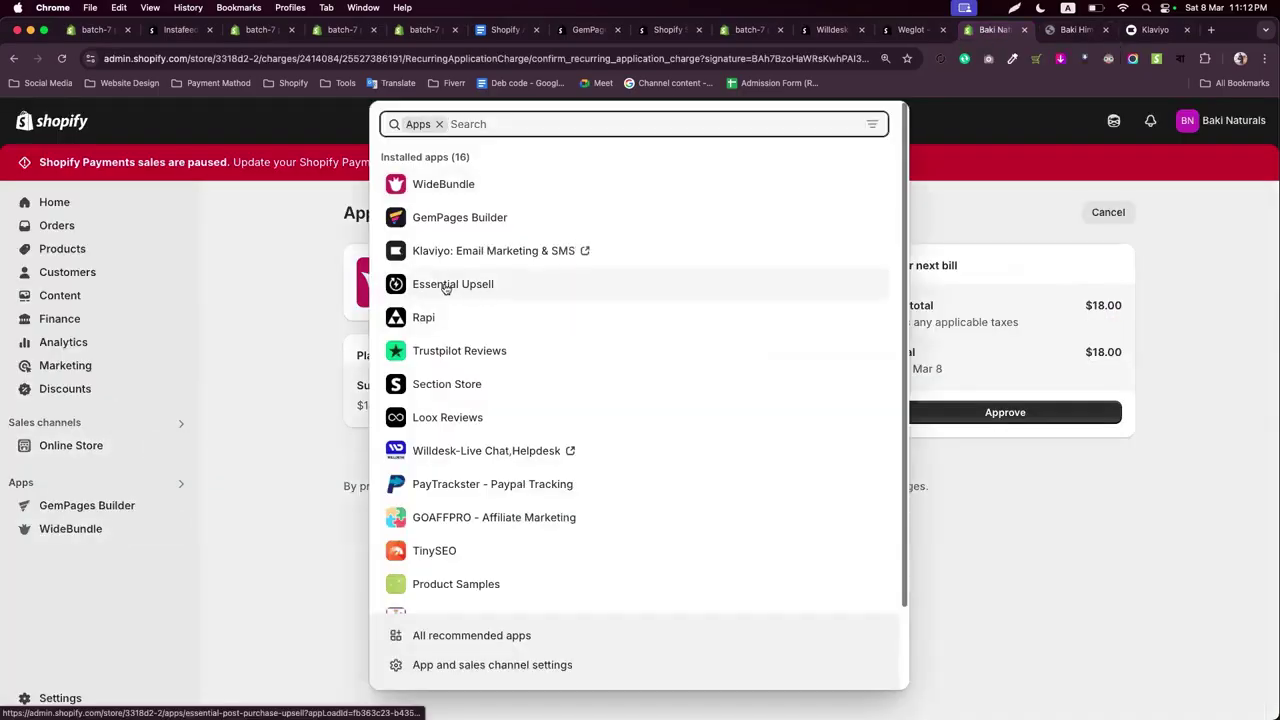
pyautogui.click(446, 287)
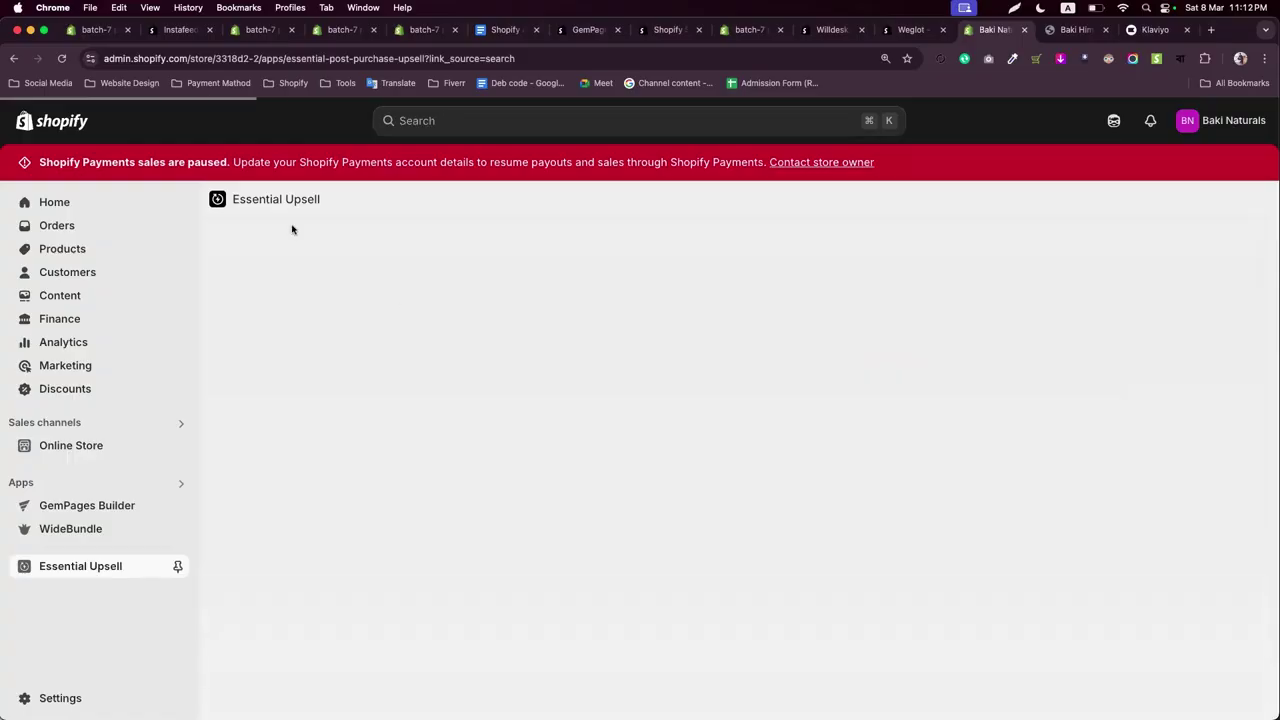
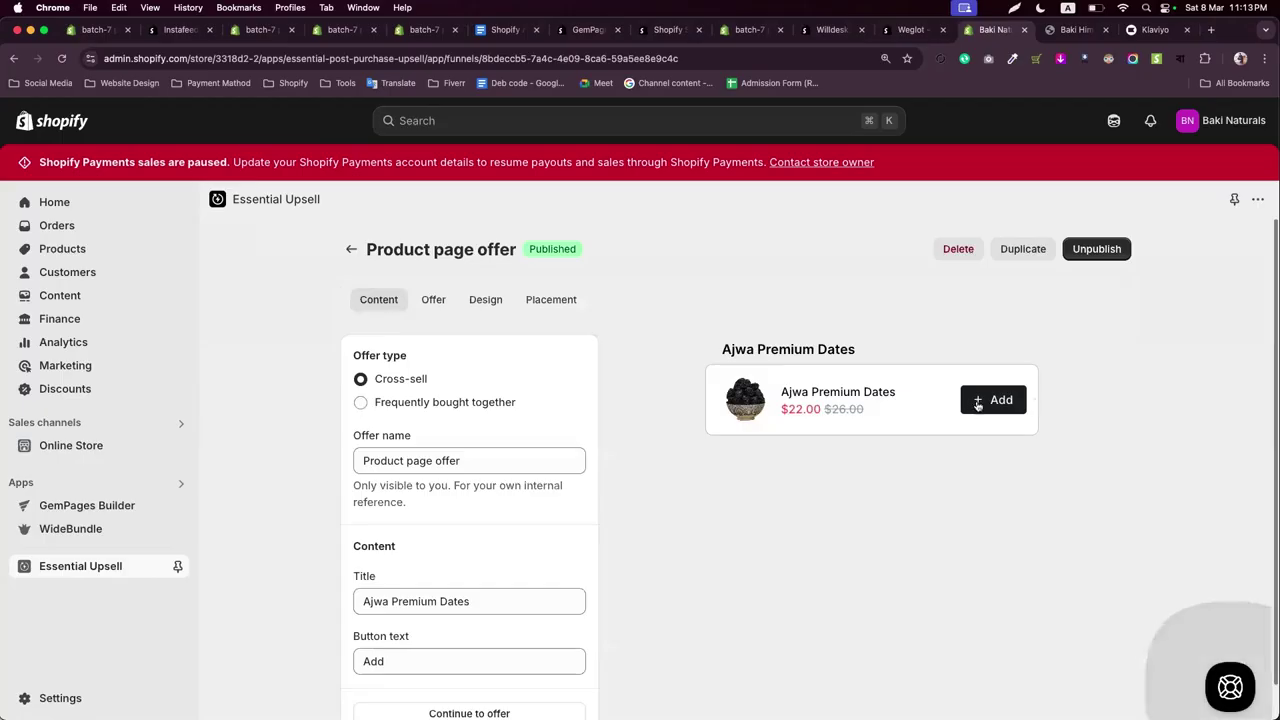
# Review the cross-sell offer's Product, Design and Placement settings.
pyautogui.scroll(-2, 602, 403)
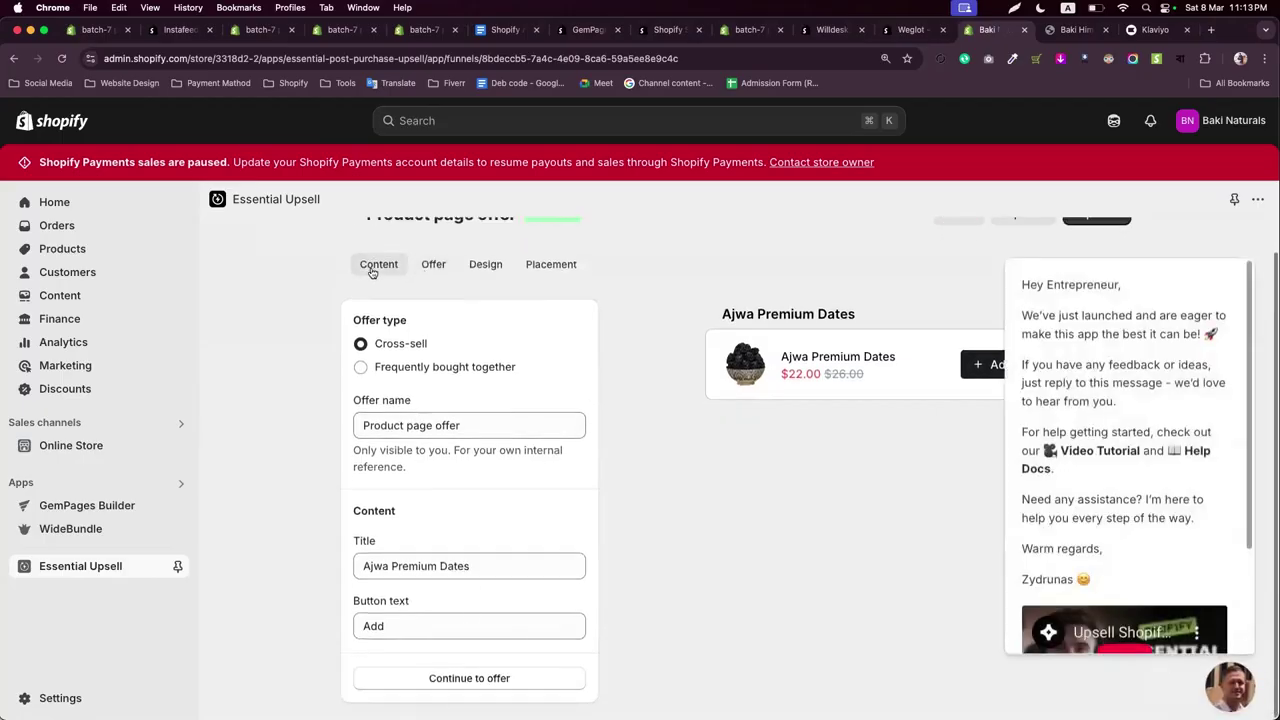
pyautogui.click(425, 266)
pyautogui.click(487, 265)
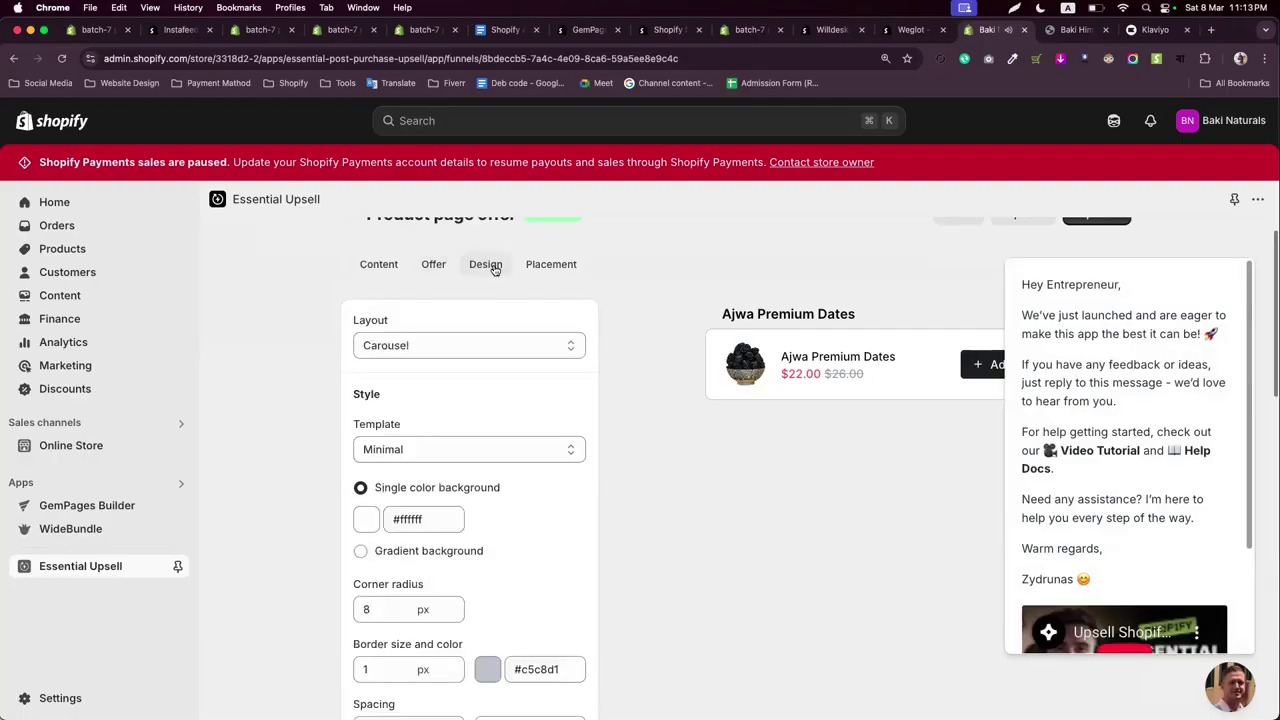
pyautogui.scroll(1, 490, 560)
pyautogui.scroll(-15, 489, 560)
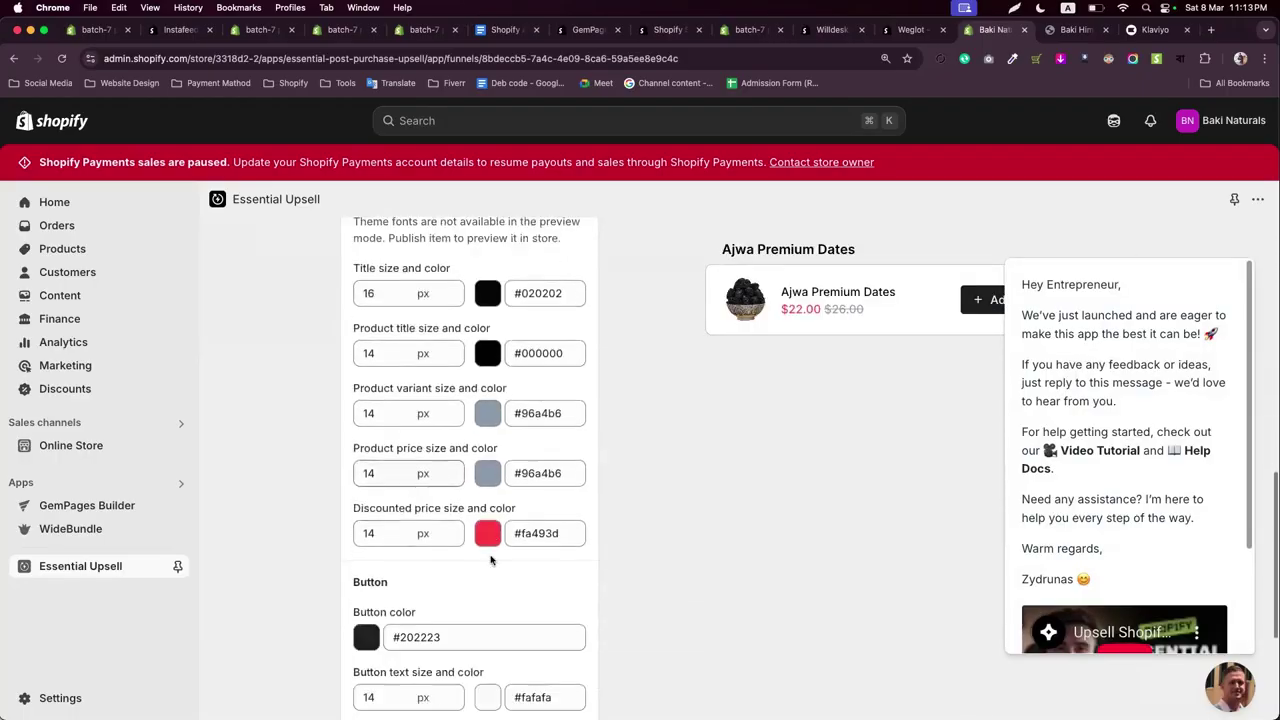
pyautogui.scroll(10, 483, 500)
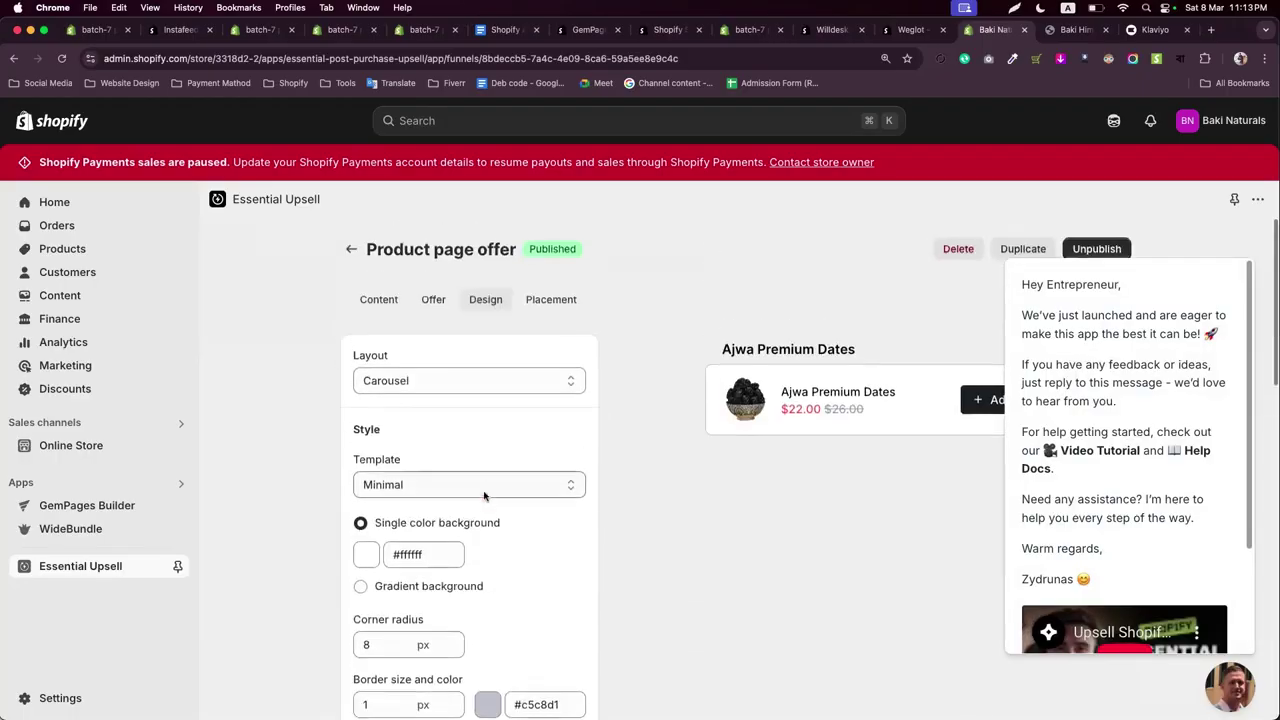
pyautogui.click(535, 299)
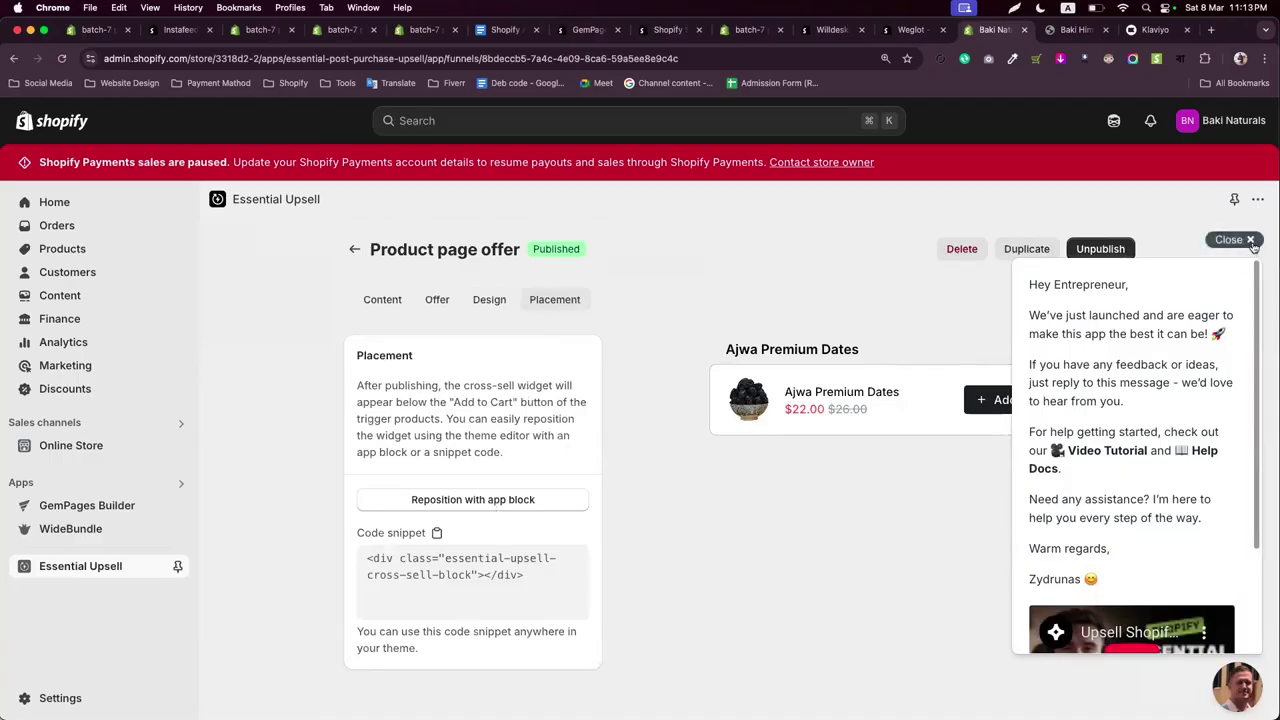
# Close the chat popup, copy the cross-sell code snippet, and go to Online Store themes.
pyautogui.click(1246, 242)
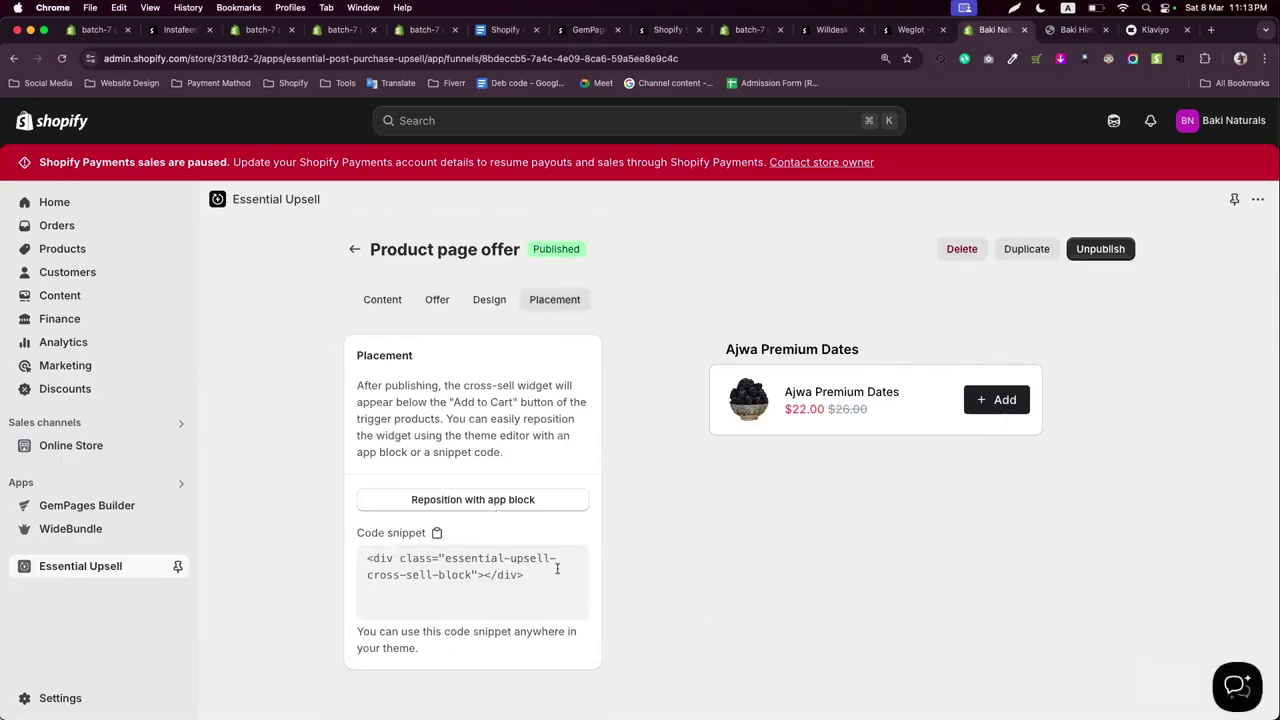
pyautogui.moveTo(533, 571); pyautogui.dragTo(357, 557)
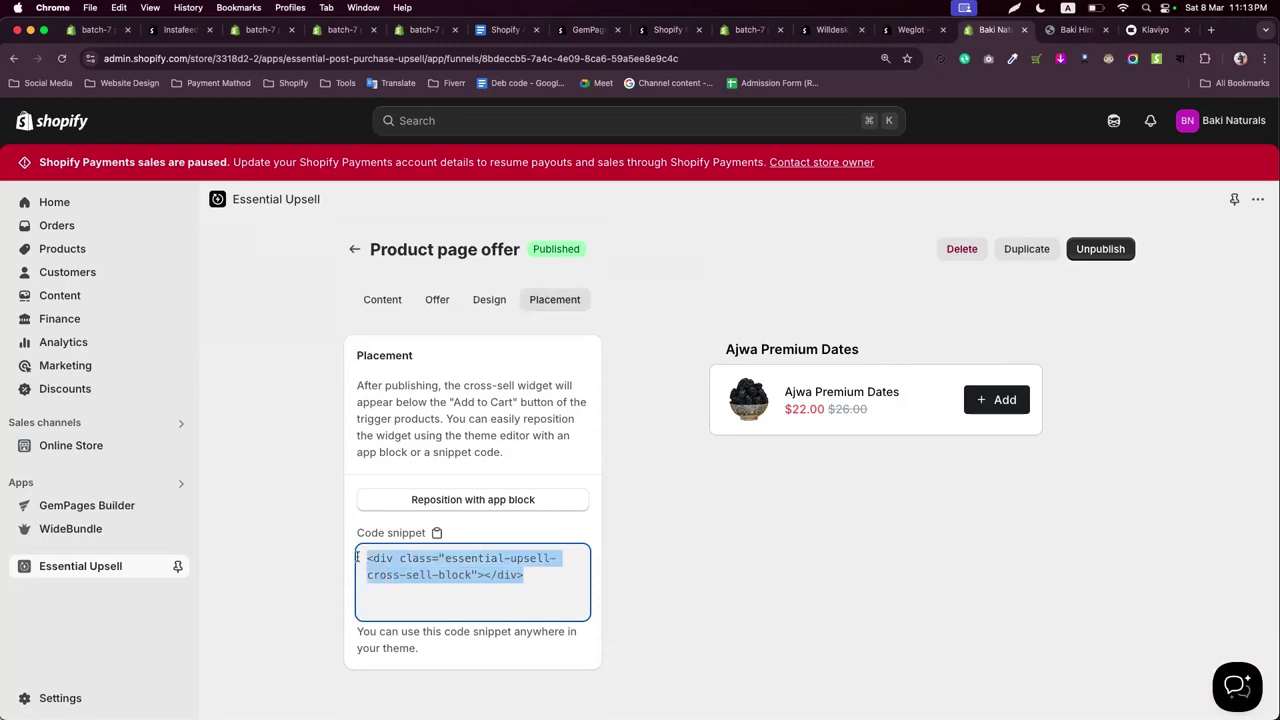
pyautogui.rightClick(401, 562)
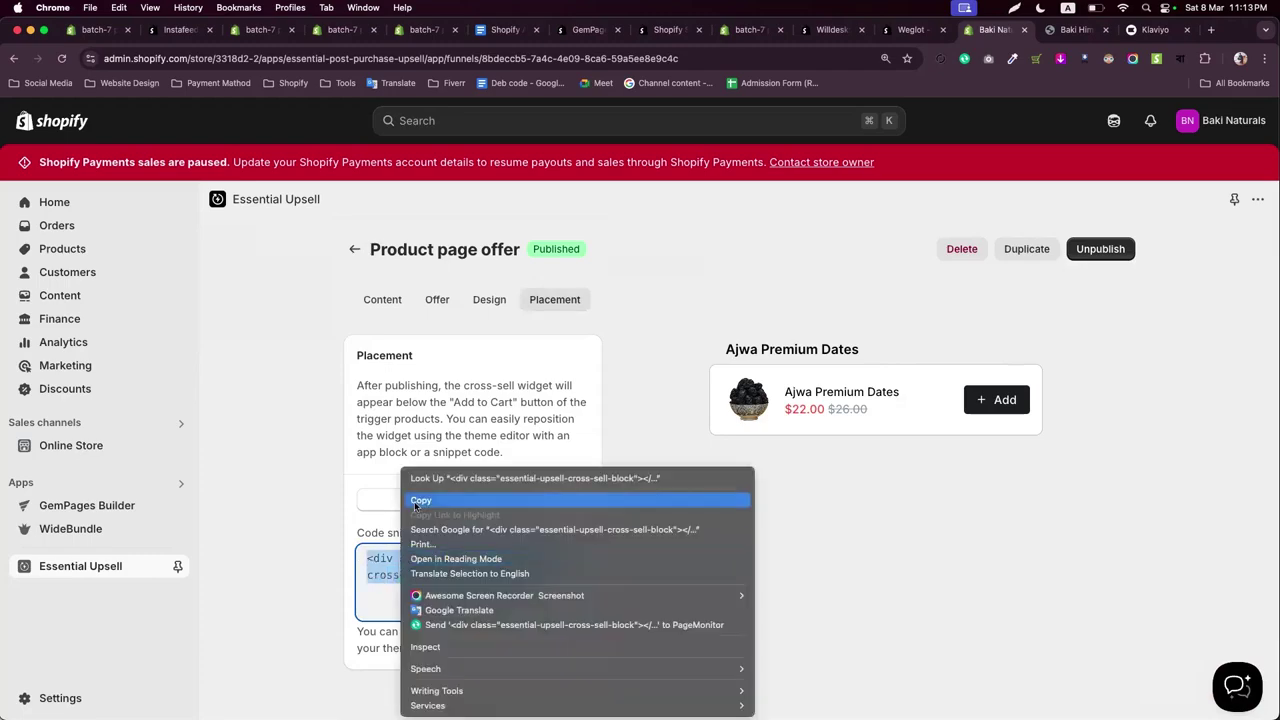
pyautogui.click(415, 503)
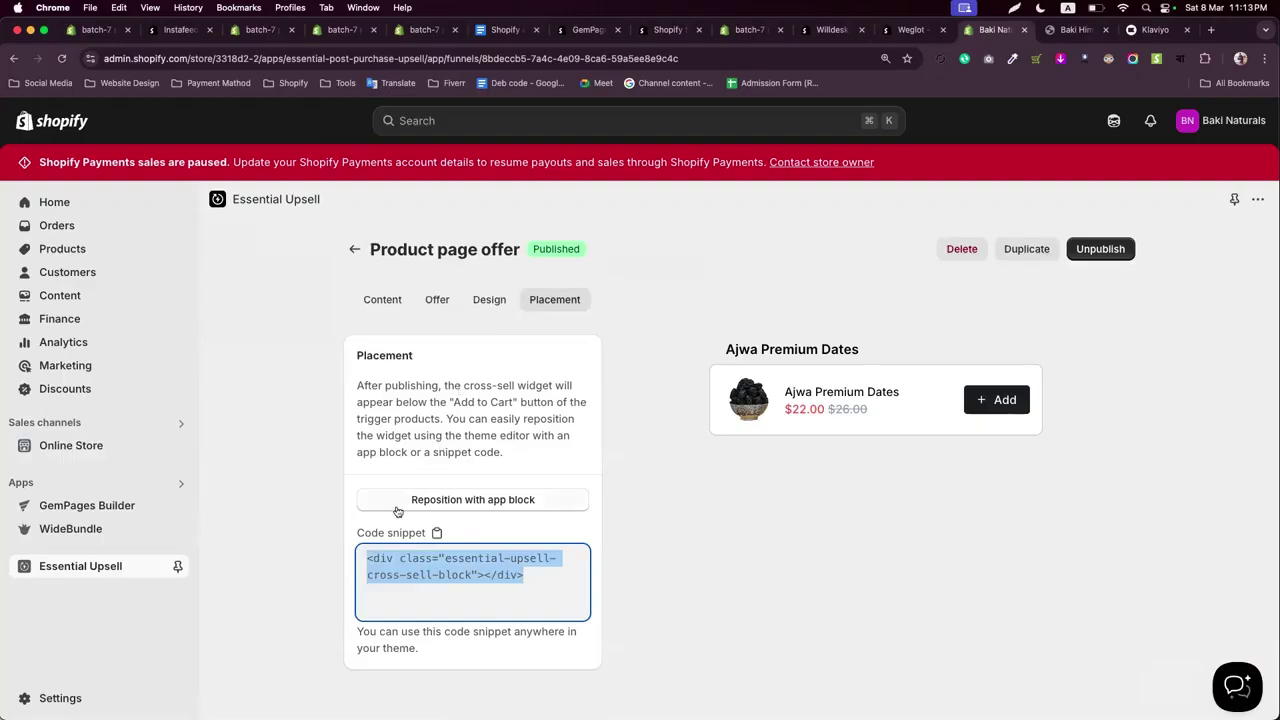
pyautogui.click(358, 418)
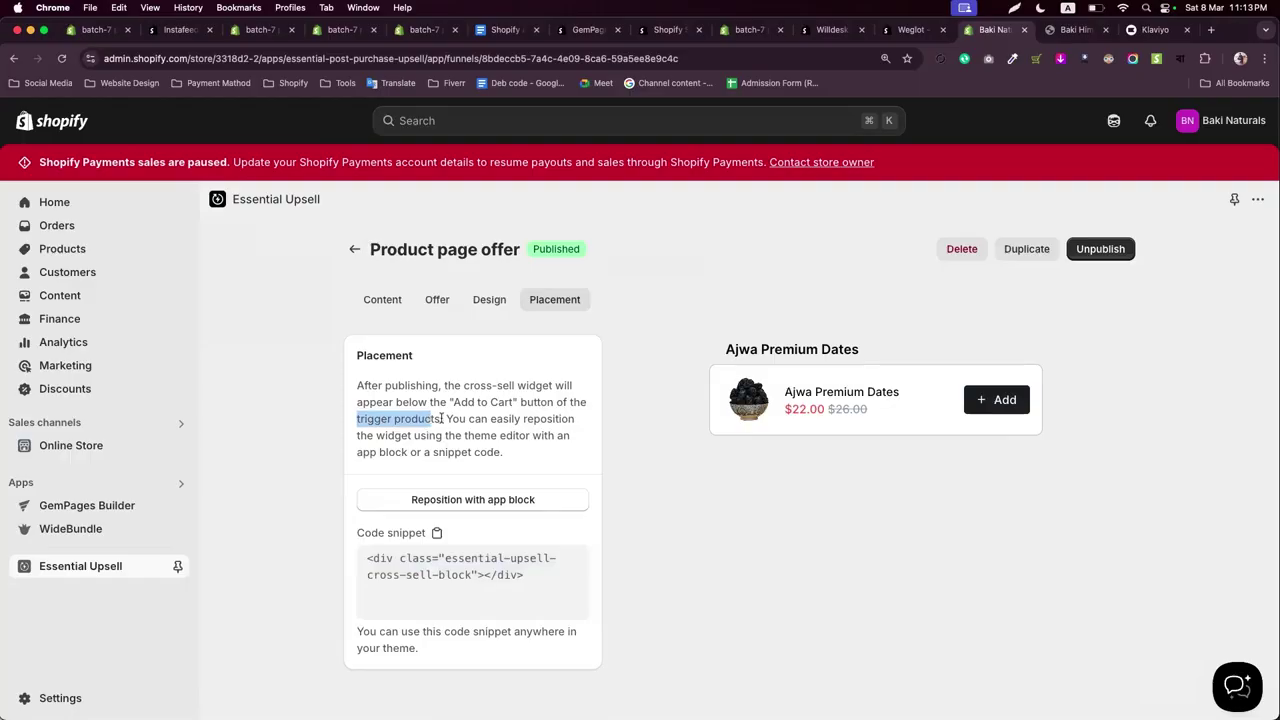
pyautogui.moveTo(456, 402); pyautogui.dragTo(550, 418)
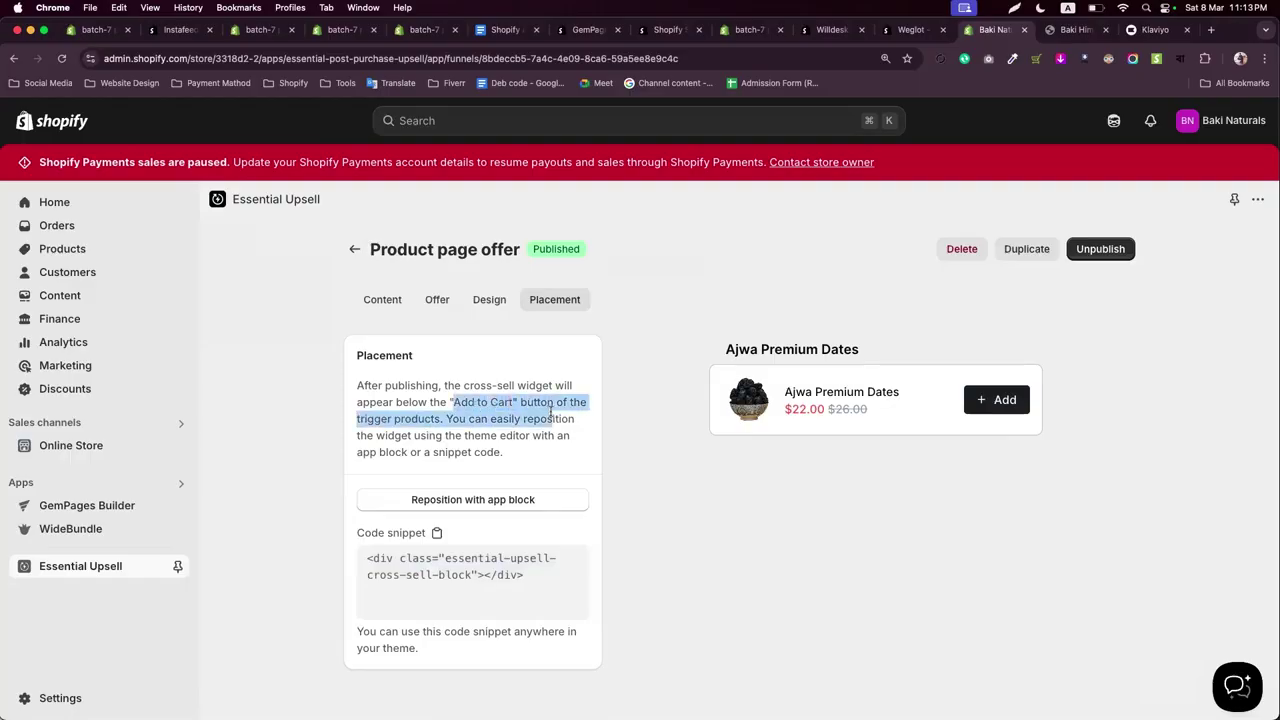
pyautogui.click(477, 425)
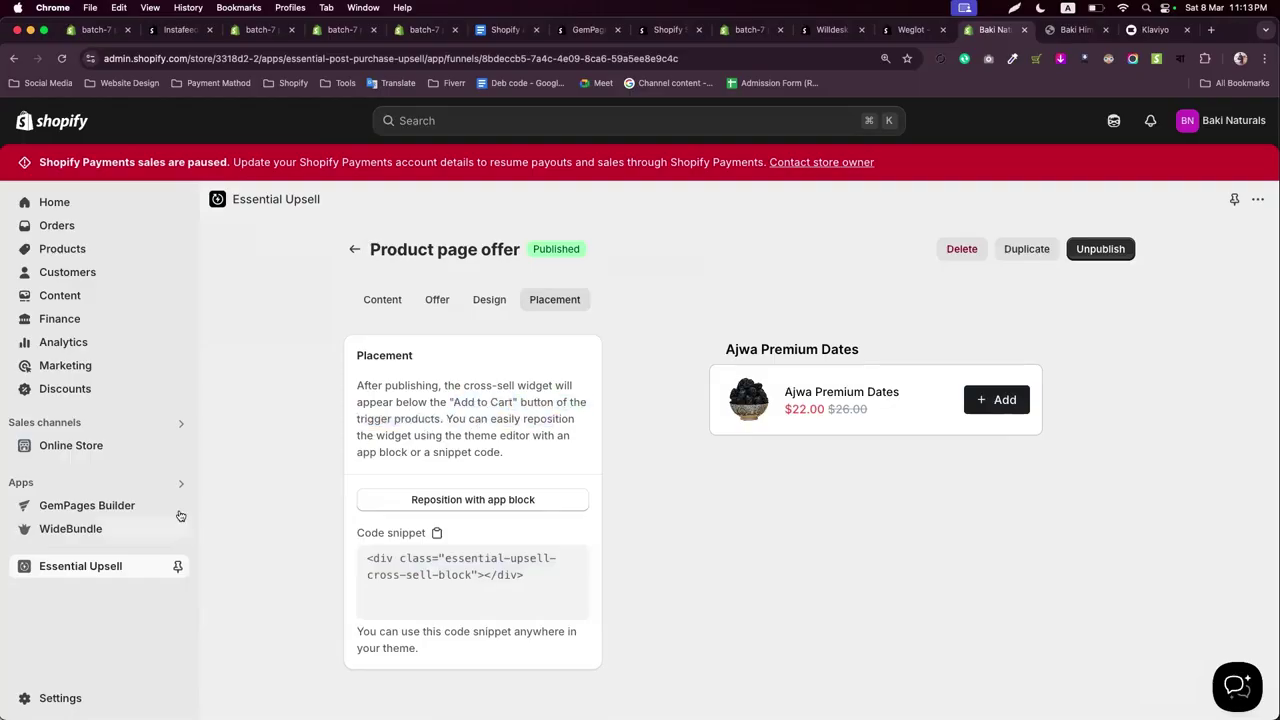
pyautogui.click(155, 447)
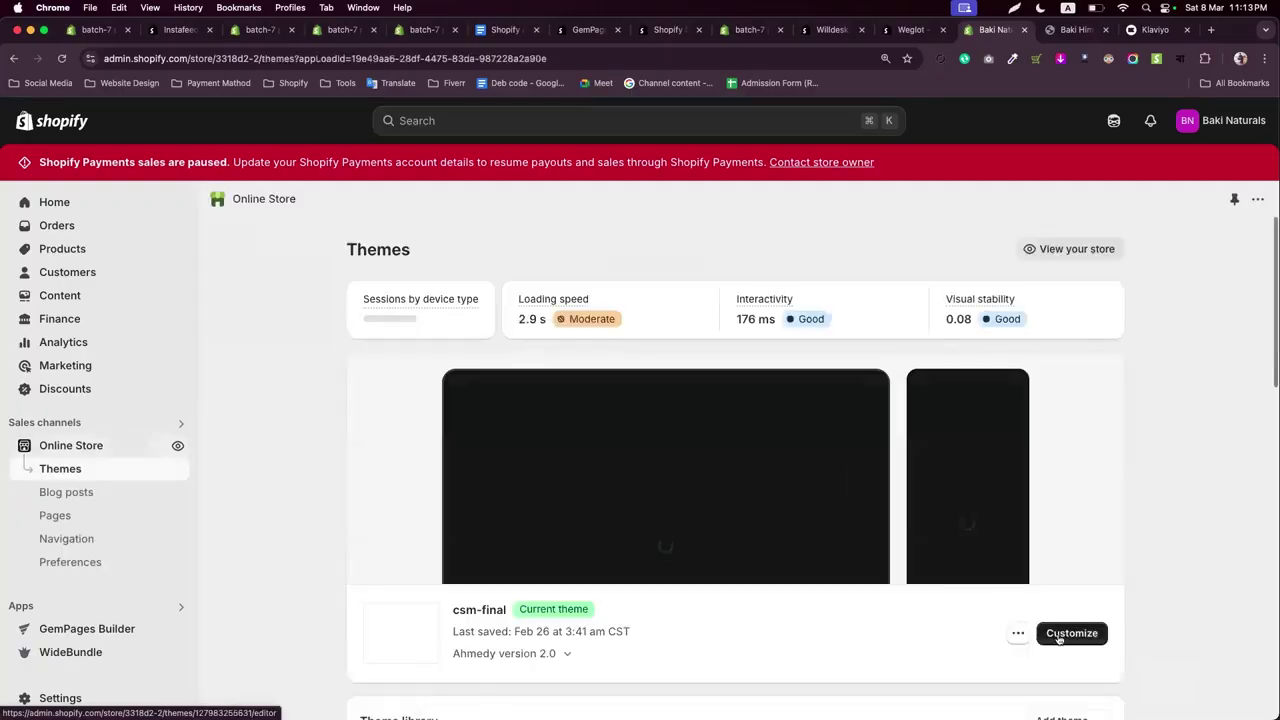
# Open csm-final in the theme editor on the Default product template, dismissing the 10% OFF popup.
pyautogui.click(1062, 636)
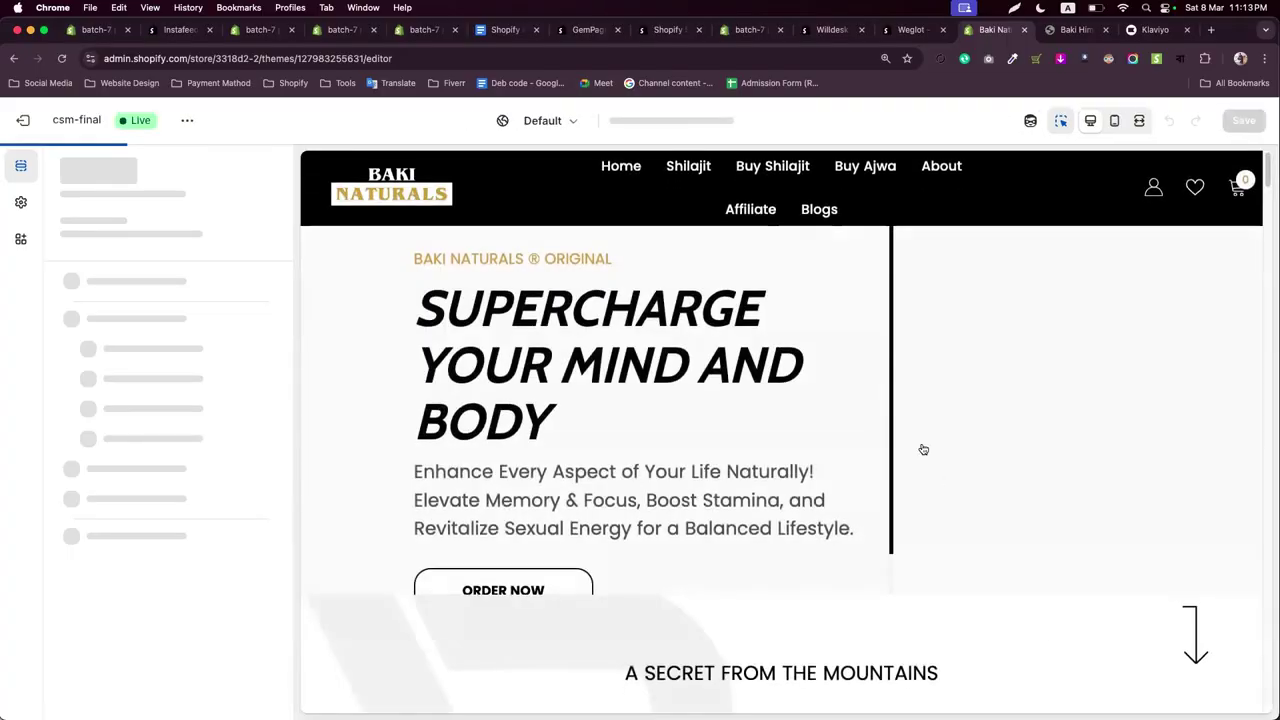
pyautogui.click(674, 120)
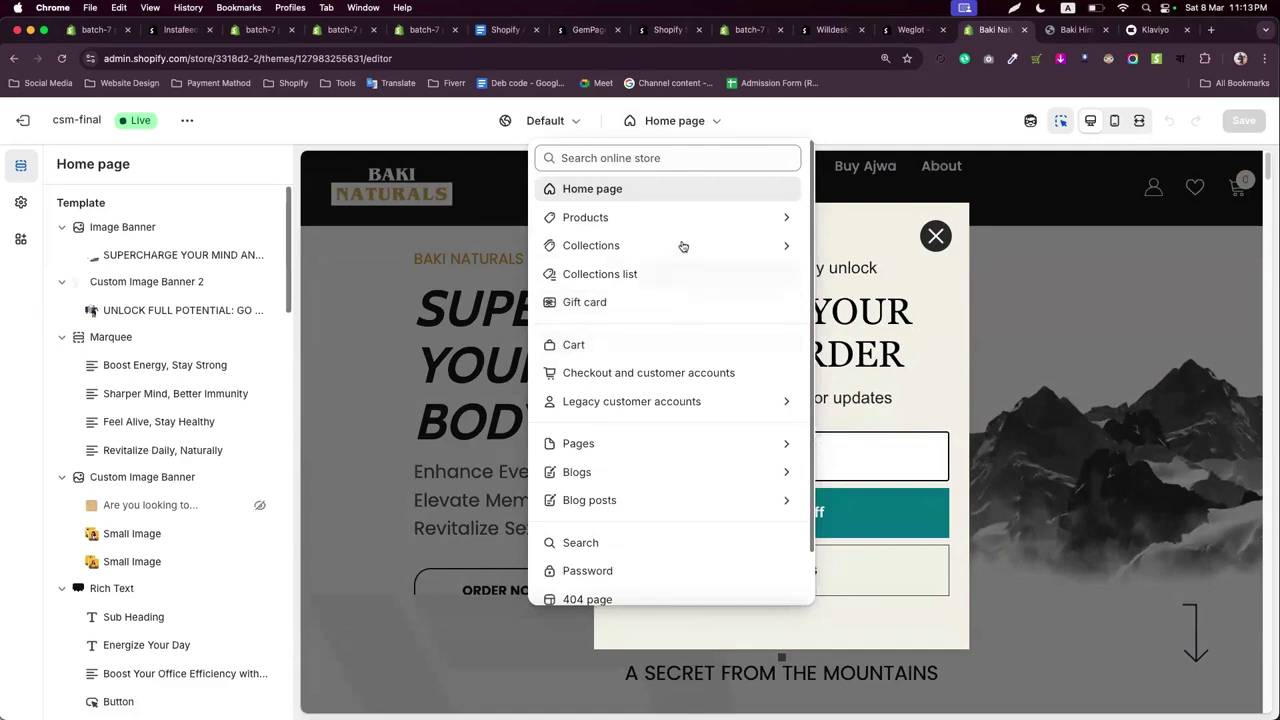
pyautogui.click(606, 219)
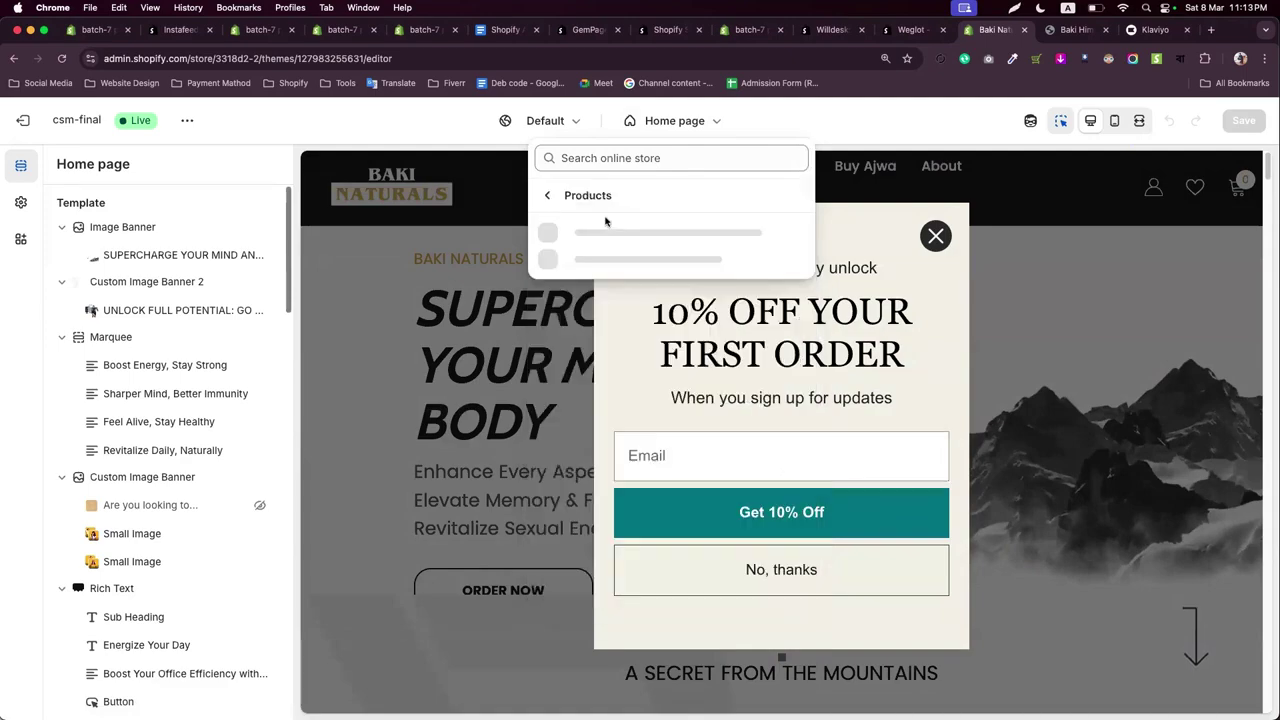
pyautogui.click(605, 246)
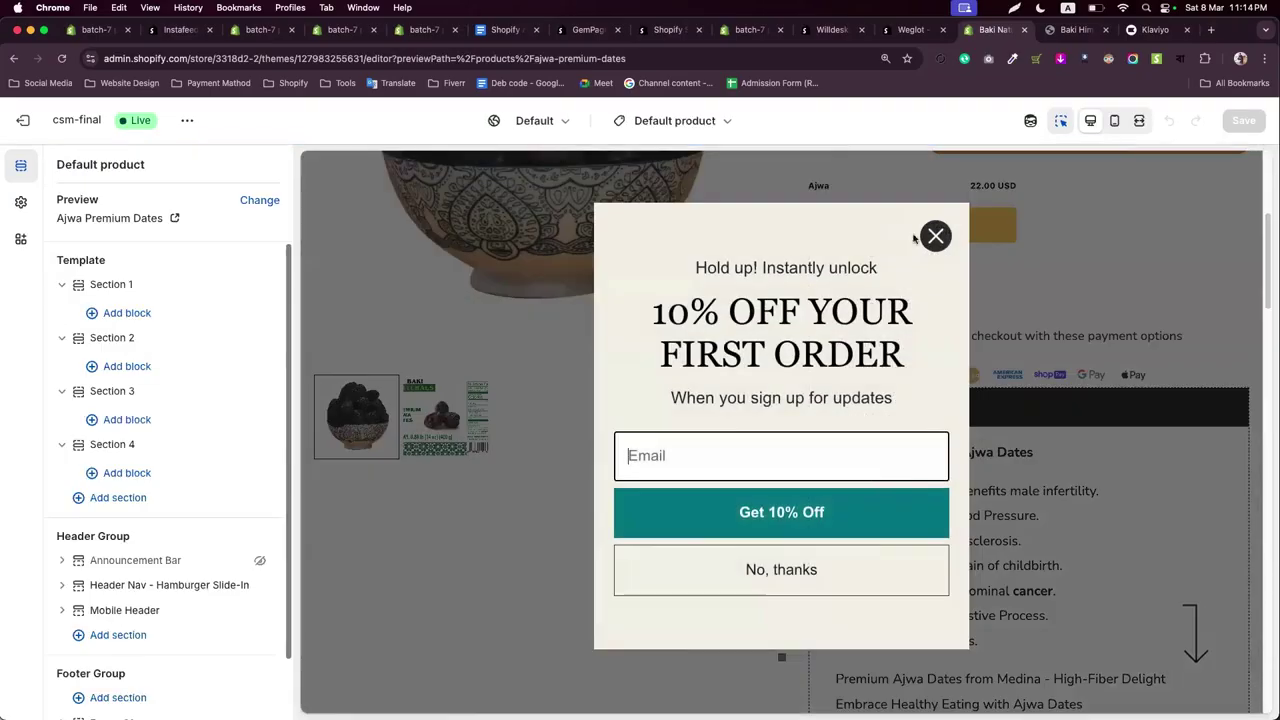
pyautogui.click(933, 237)
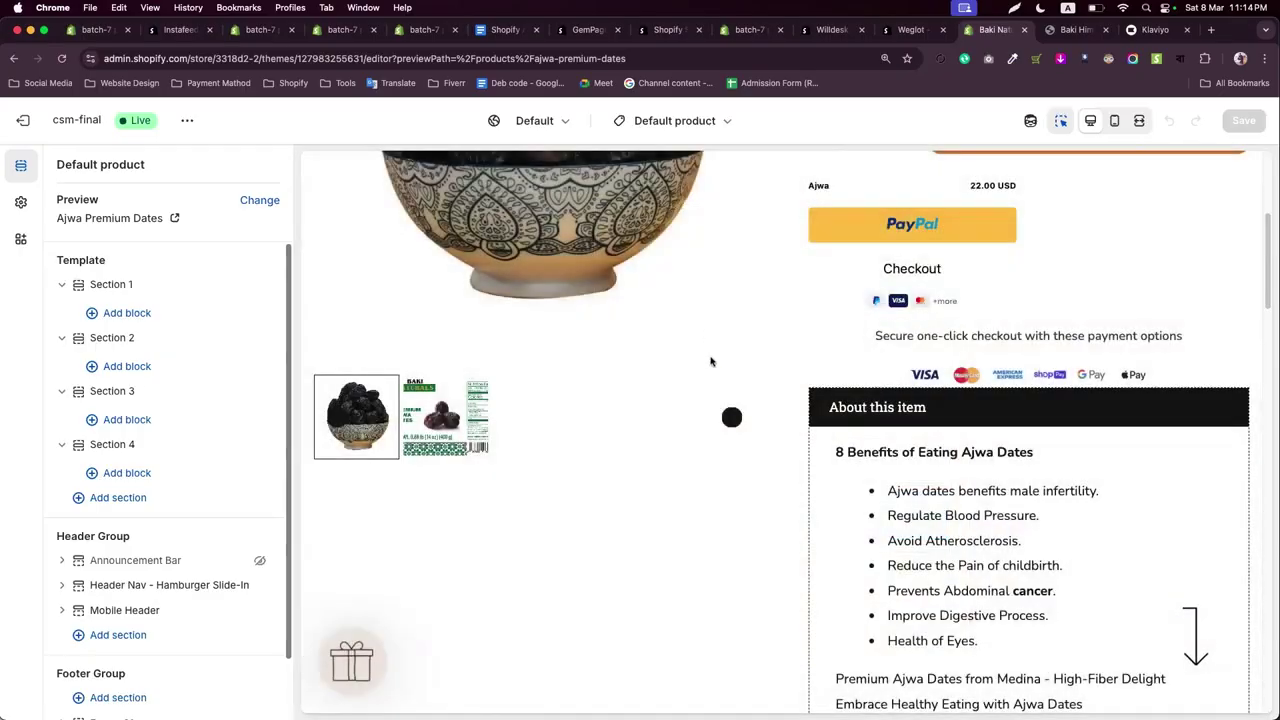
# Scroll through the Ajwa Premium Dates preview, then reopen the Products template list.
pyautogui.scroll(-15, 800, 400)
pyautogui.scroll(15, 873, 380)
pyautogui.scroll(-2, 897, 404)
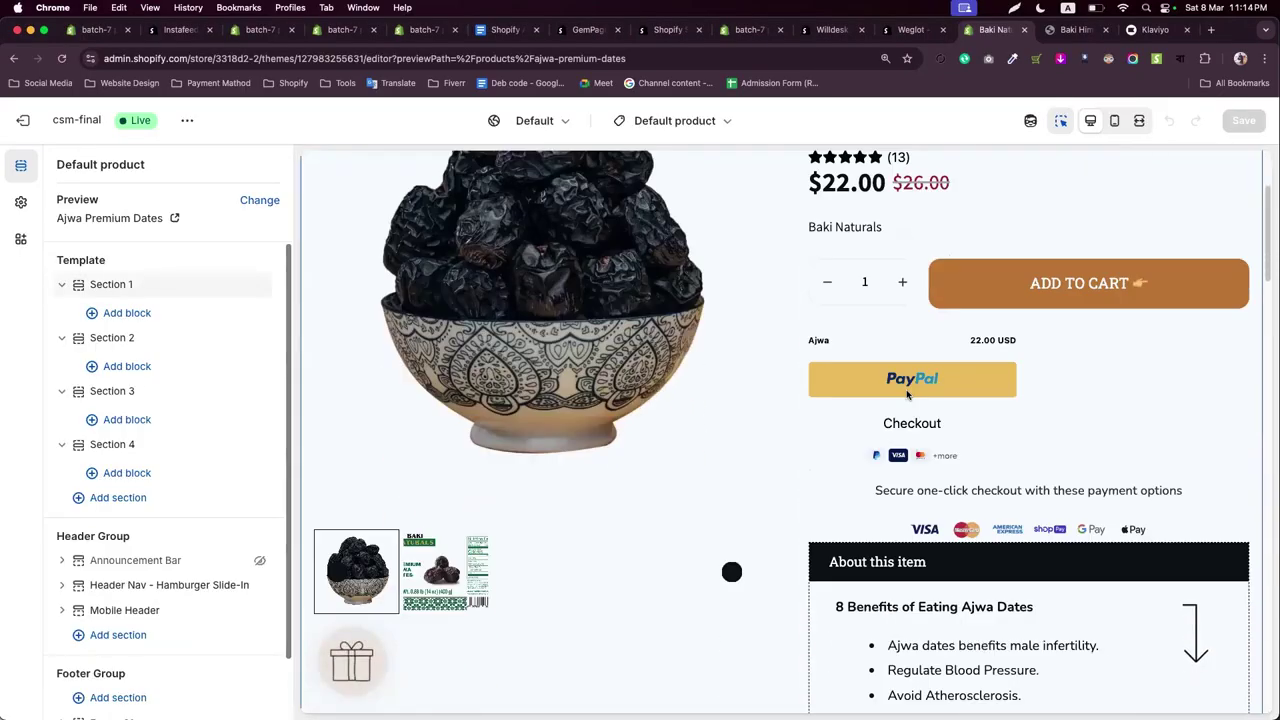
pyautogui.scroll(-10, 871, 423)
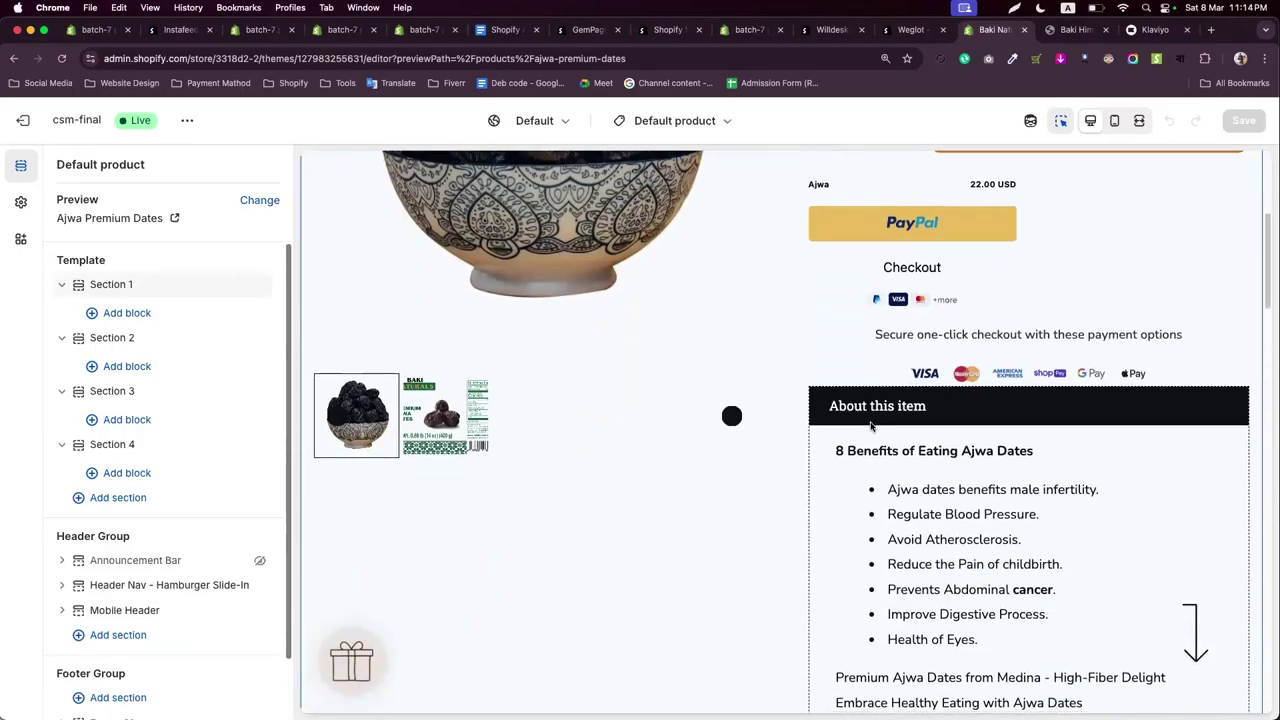
pyautogui.scroll(10, 773, 412)
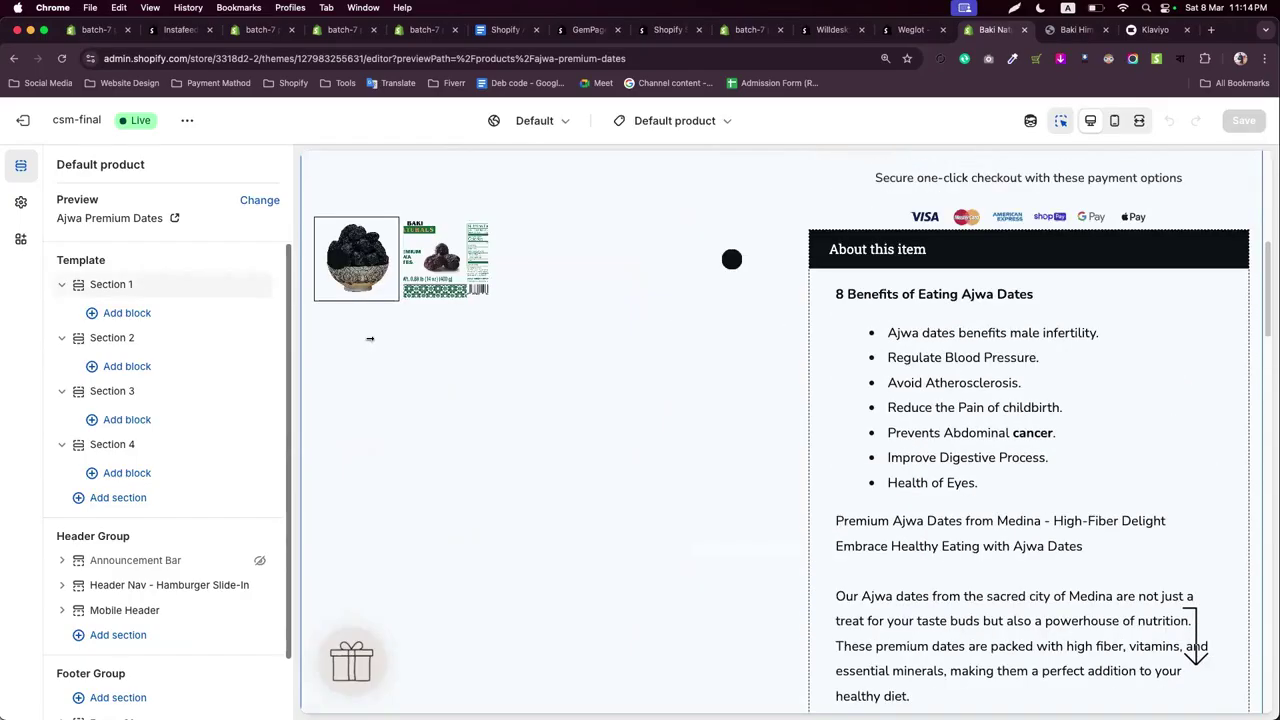
pyautogui.scroll(5, 872, 360)
pyautogui.scroll(-5, 870, 358)
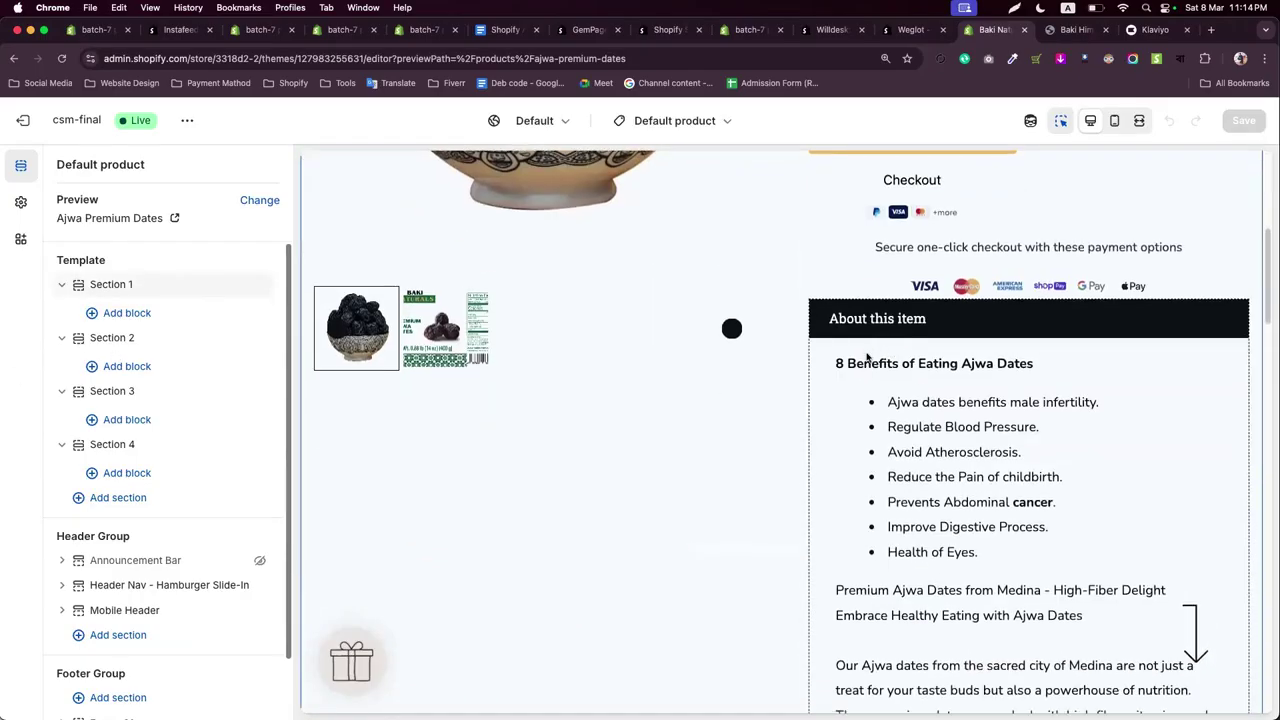
pyautogui.scroll(-5, 868, 356)
pyautogui.scroll(-5, 868, 356)
pyautogui.scroll(5, 868, 355)
pyautogui.scroll(-6, 868, 355)
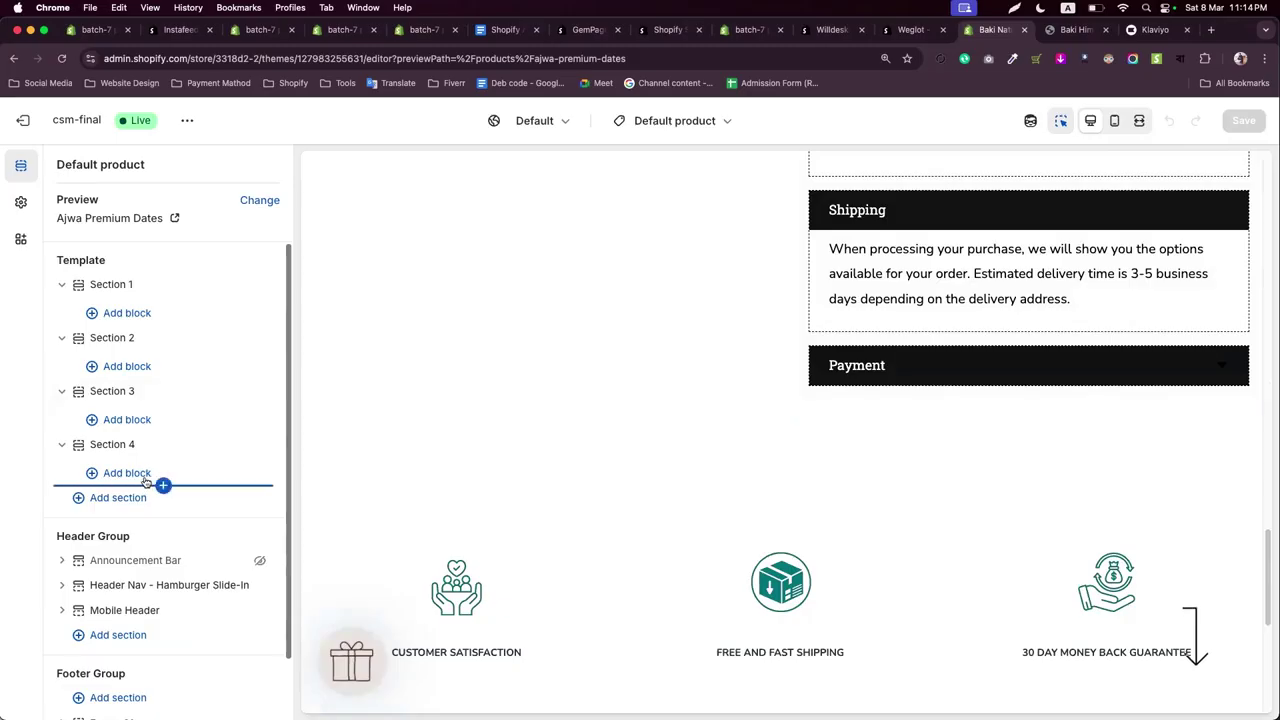
pyautogui.click(688, 120)
pyautogui.click(648, 218)
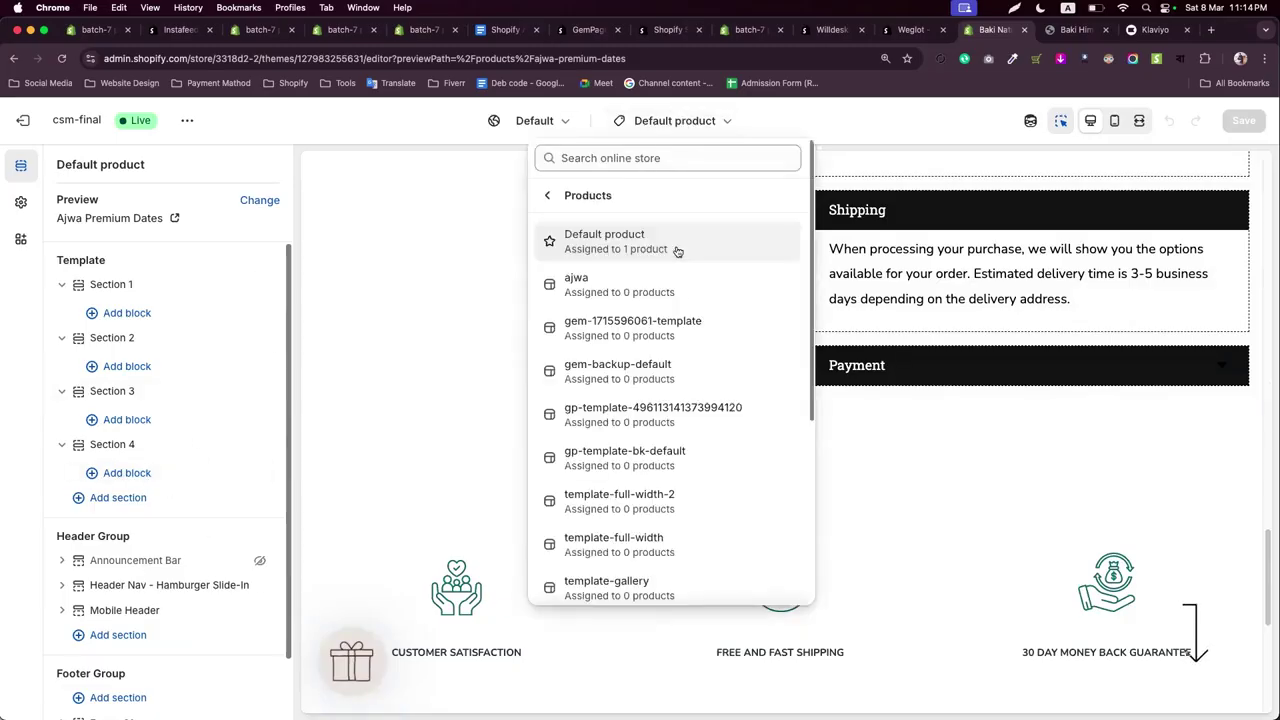
pyautogui.scroll(-5, 677, 251)
# Switch to template-right-thumbs and inspect its Essential Cross-sell block offering Ajwa Premium Dates.
pyautogui.click(659, 549)
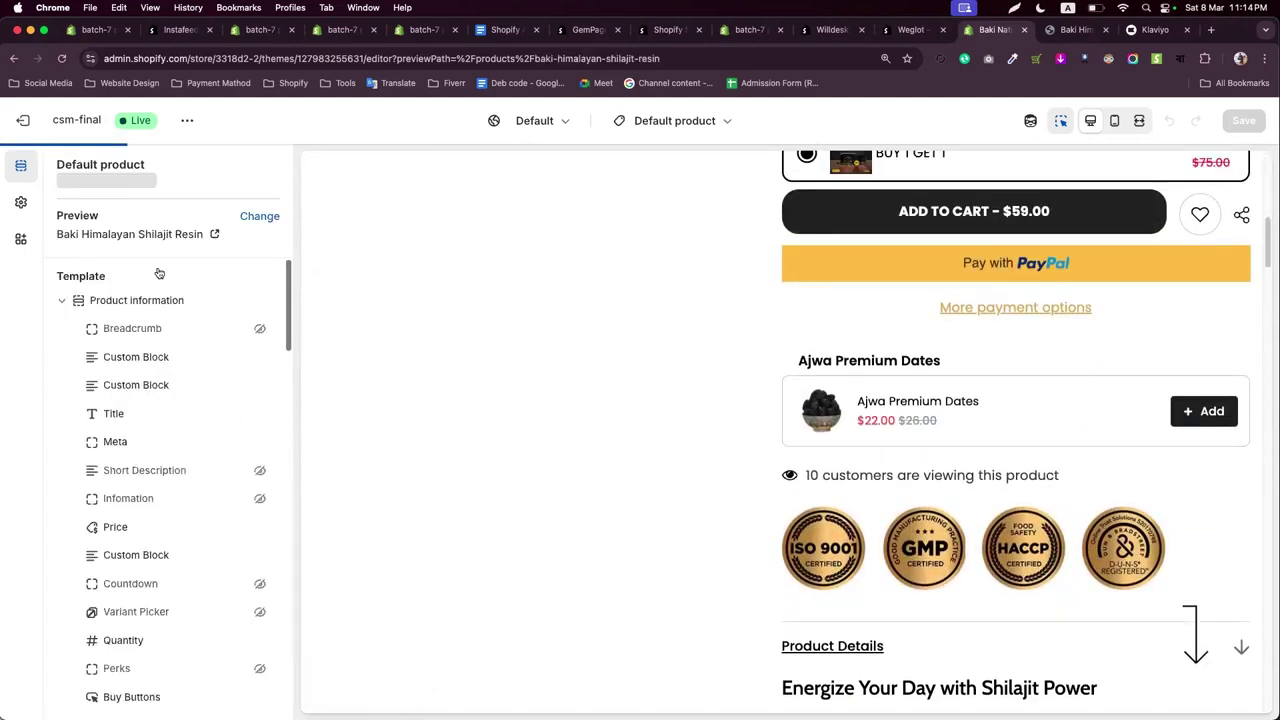
pyautogui.scroll(-4, 190, 455)
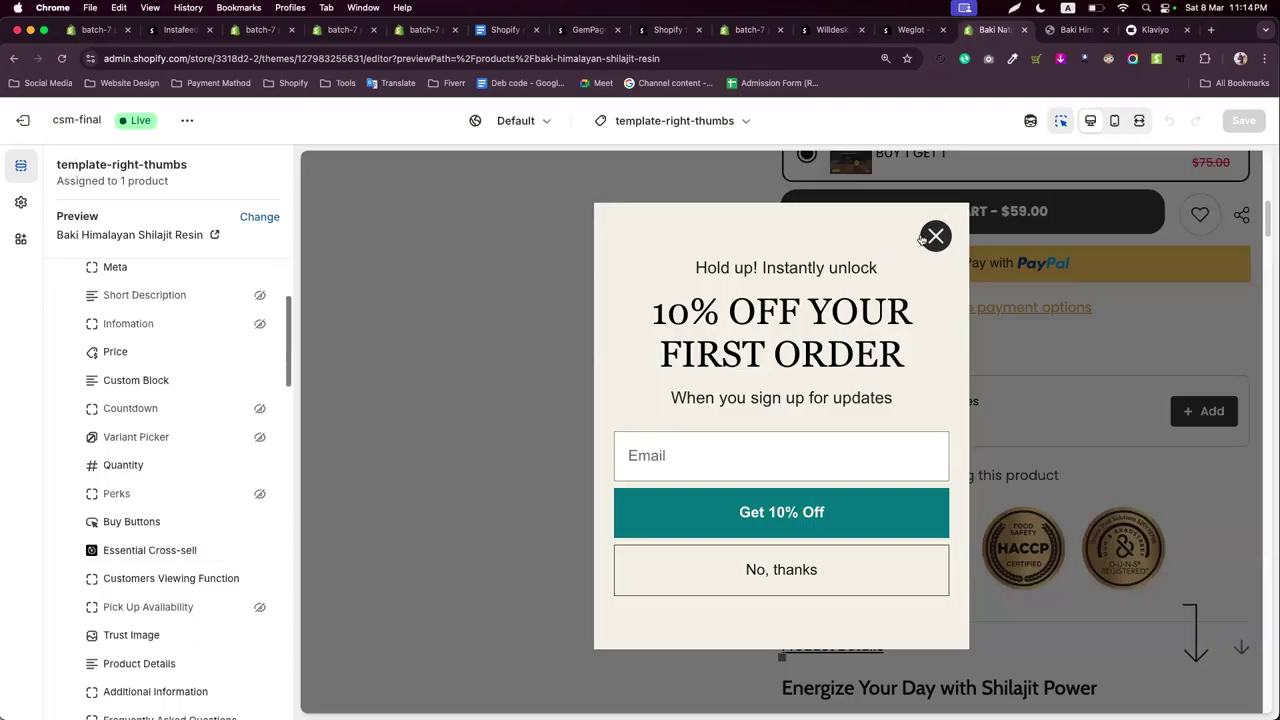
pyautogui.scroll(-3, 158, 553)
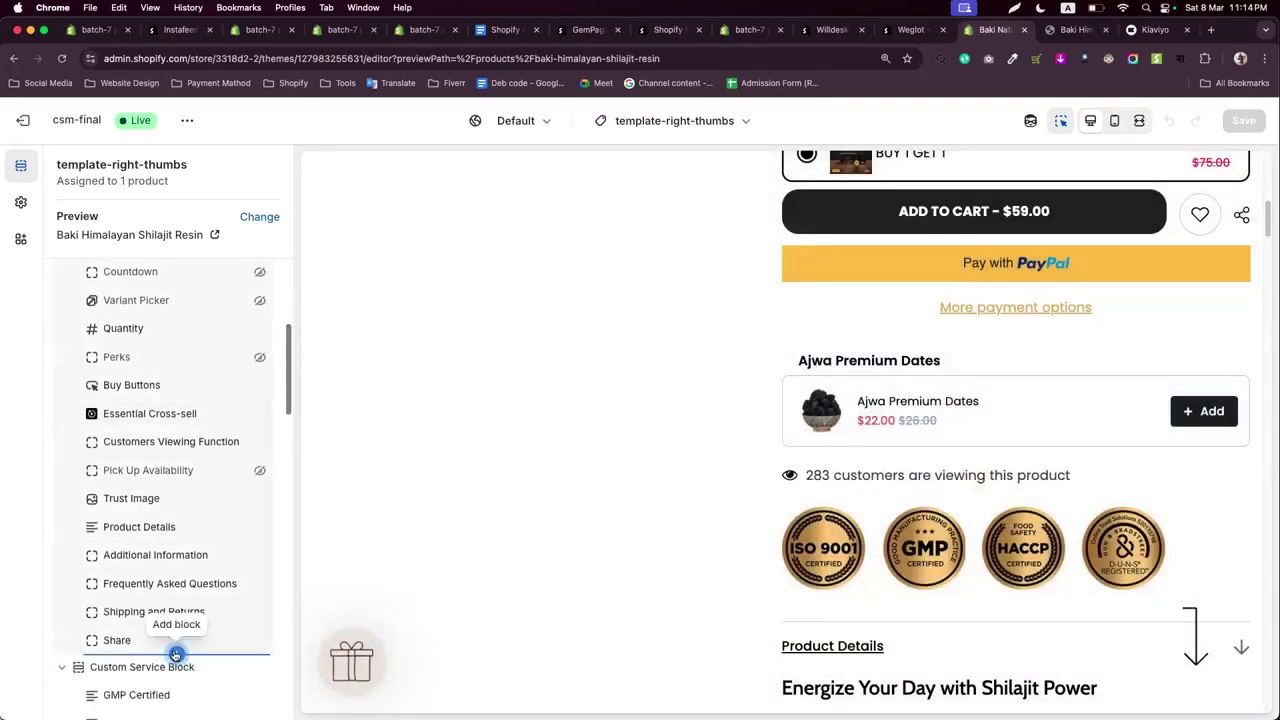
pyautogui.click(176, 655)
pyautogui.click(165, 416)
pyautogui.click(164, 414)
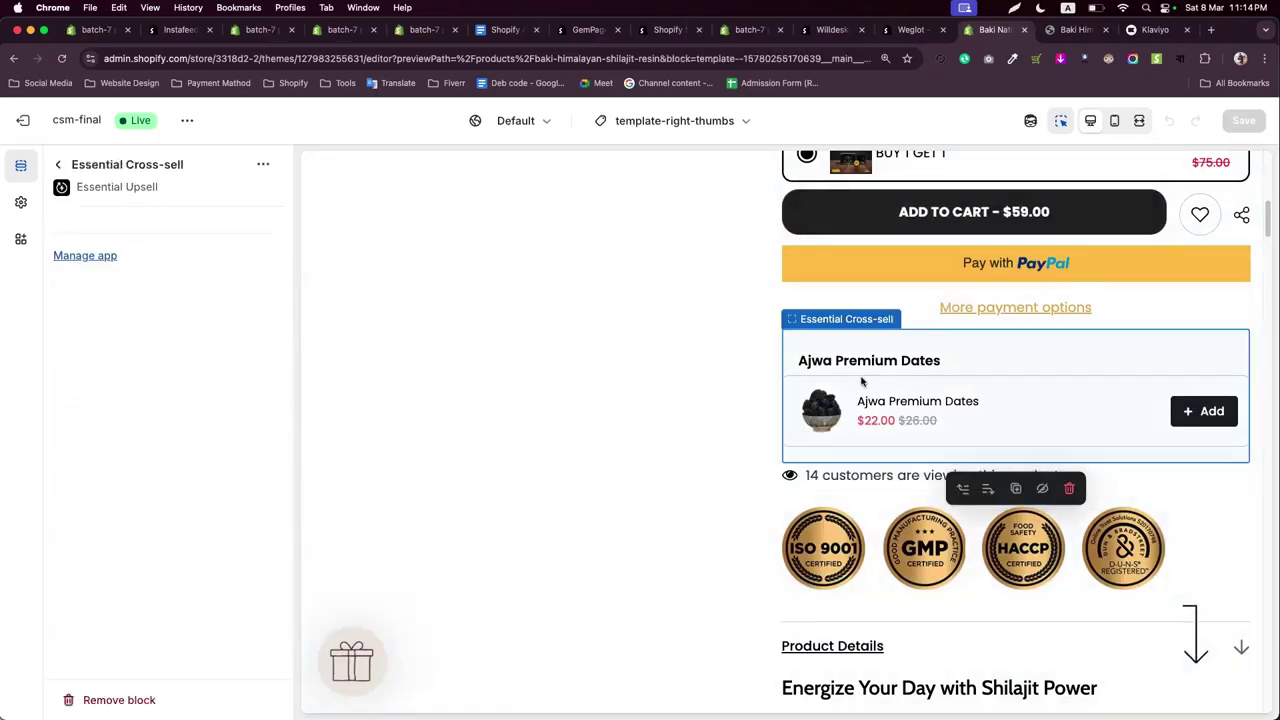
pyautogui.click(57, 168)
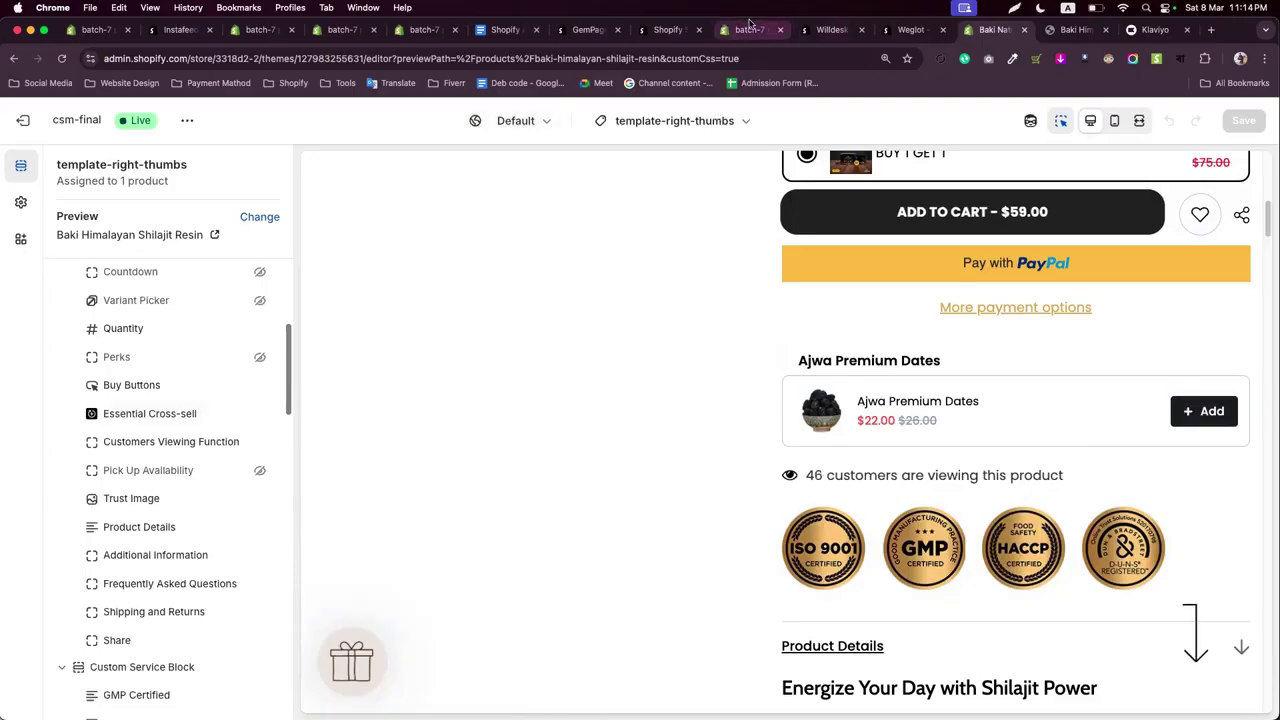
# Cycle through the open browser tabs back to the Baki Naturals csm-final theme editor.
pyautogui.click(185, 30)
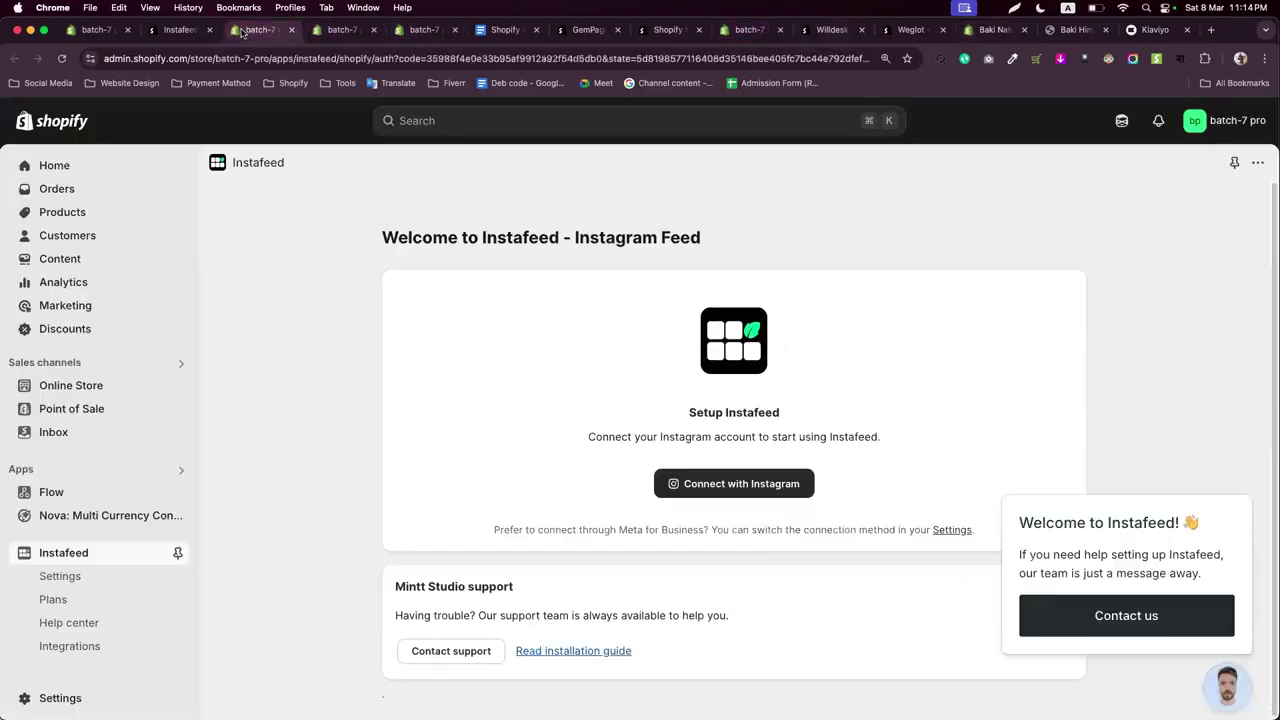
pyautogui.click(406, 30)
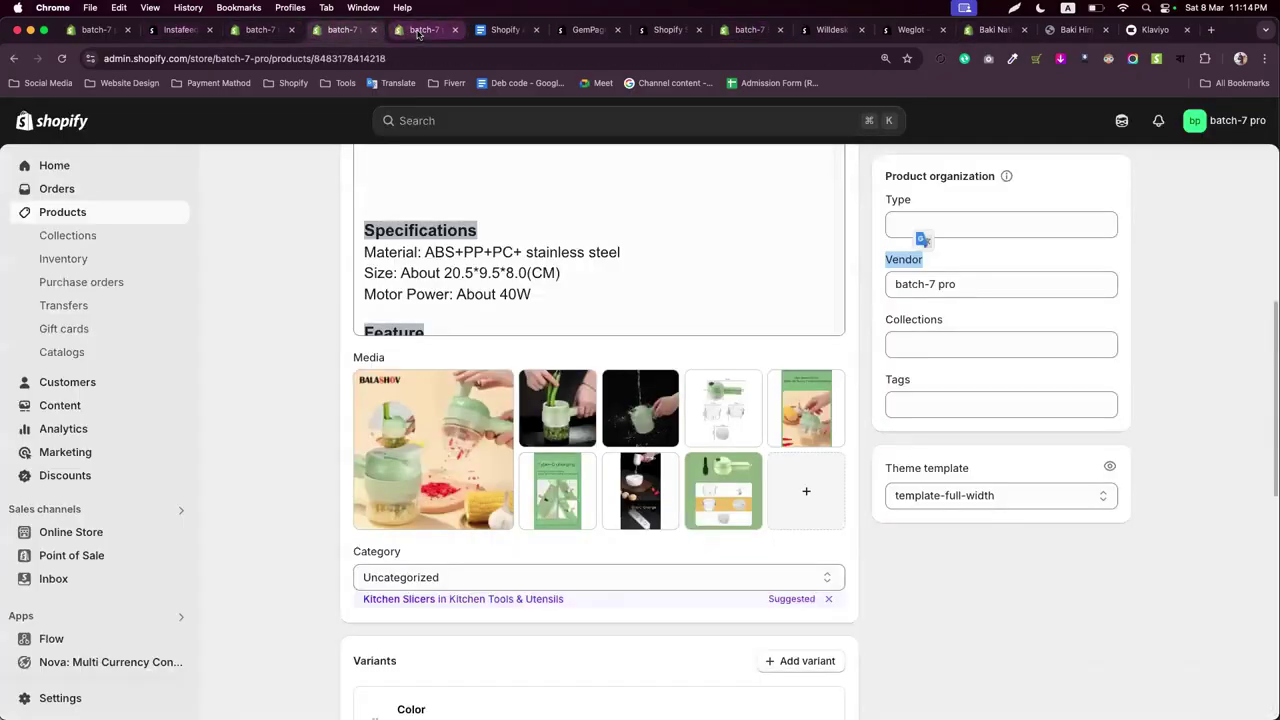
pyautogui.click(668, 30)
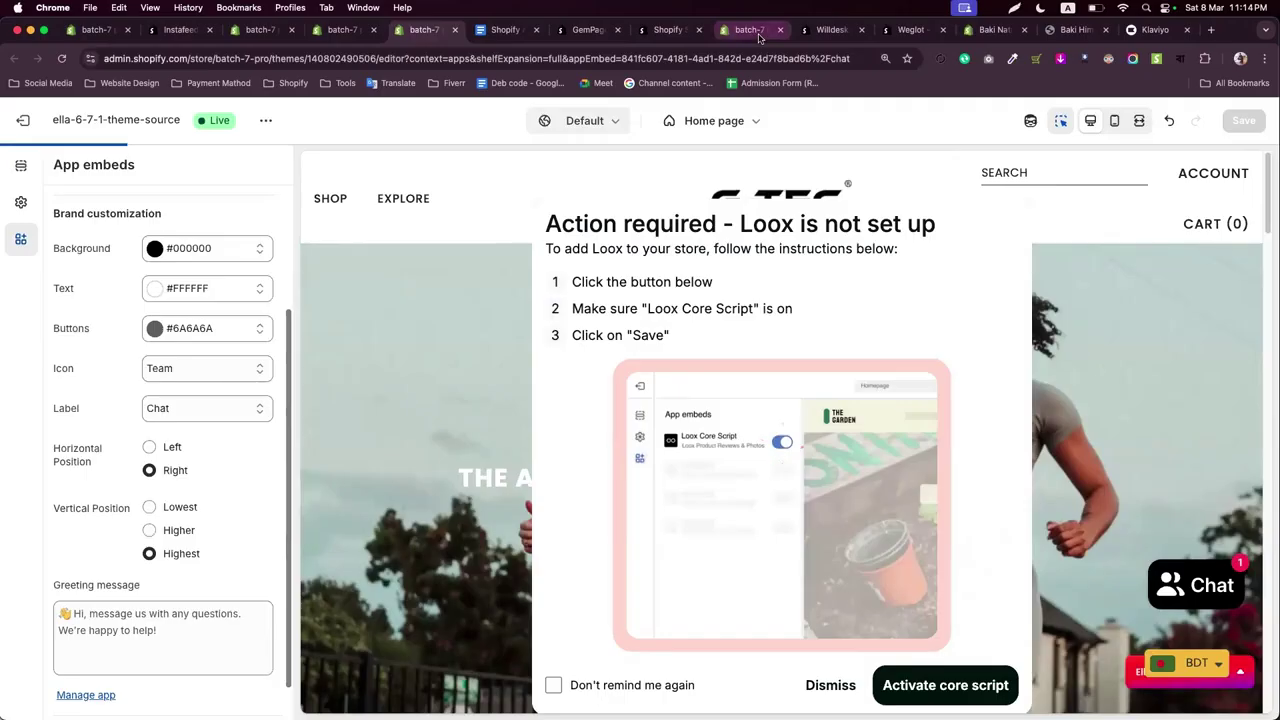
pyautogui.click(750, 30)
pyautogui.click(995, 30)
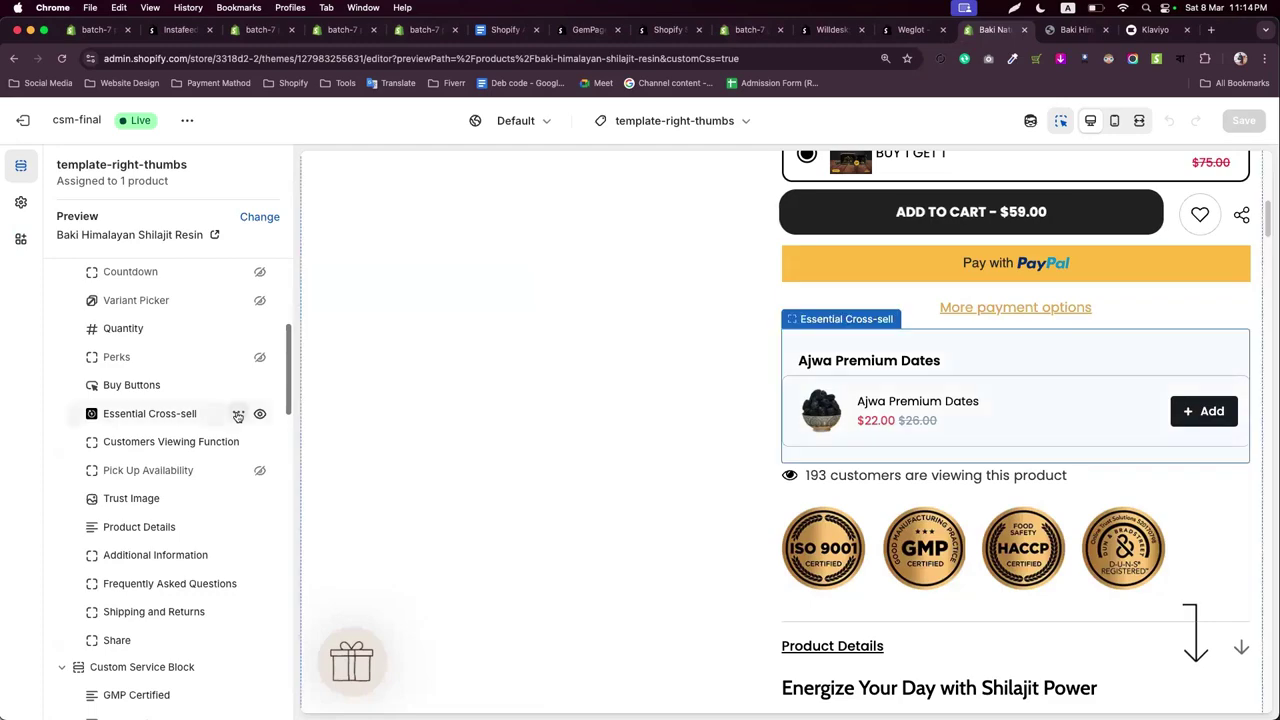
pyautogui.click(238, 415)
pyautogui.click(190, 419)
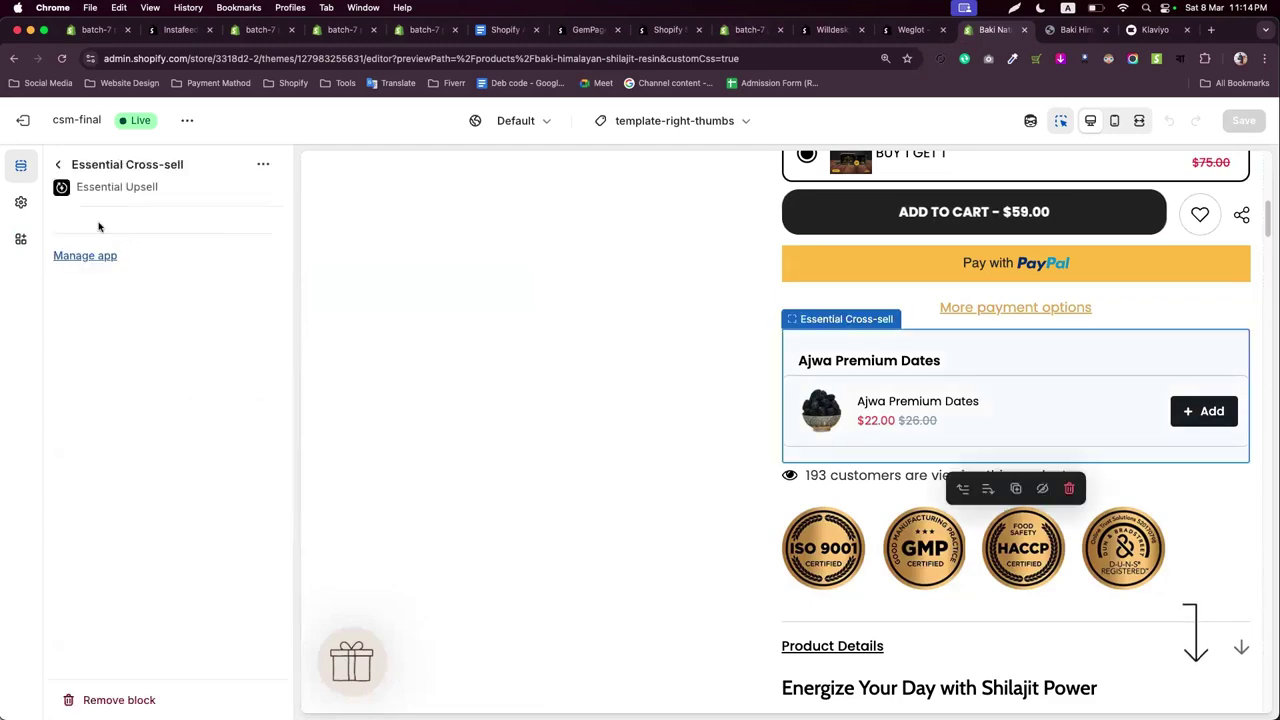
pyautogui.click(59, 165)
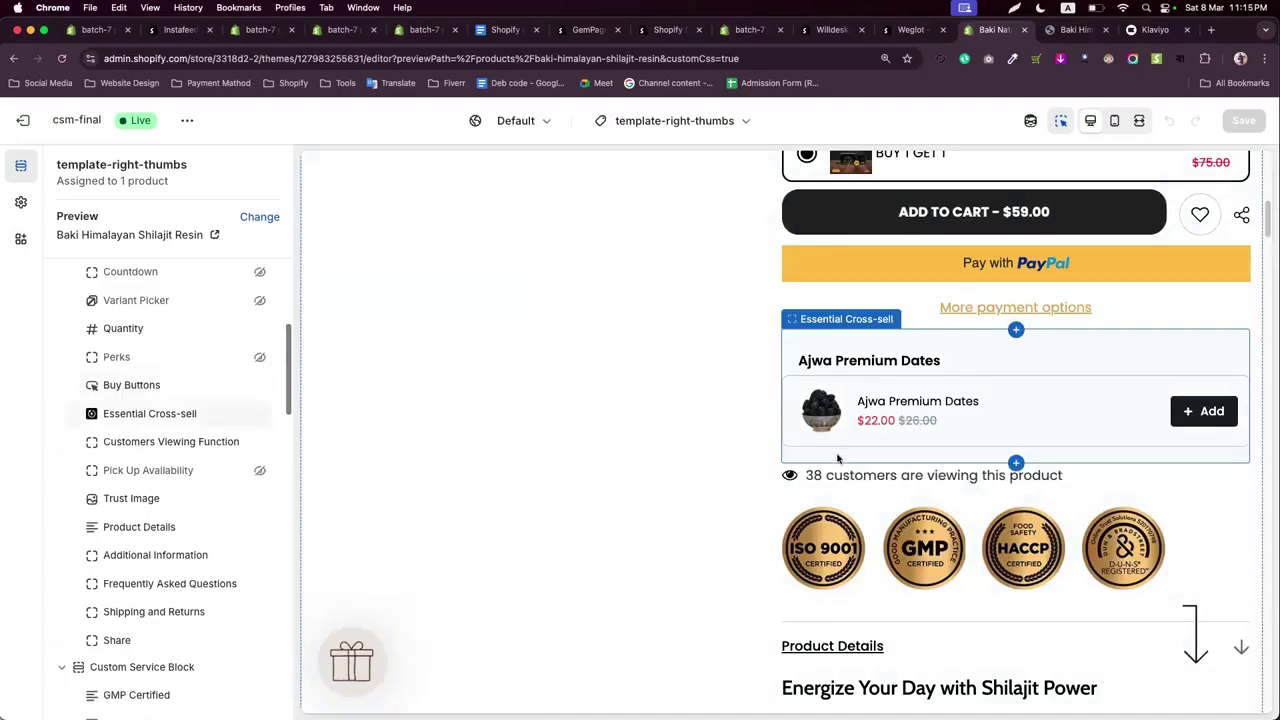
pyautogui.scroll(1, 155, 410)
pyautogui.scroll(1, 150, 418)
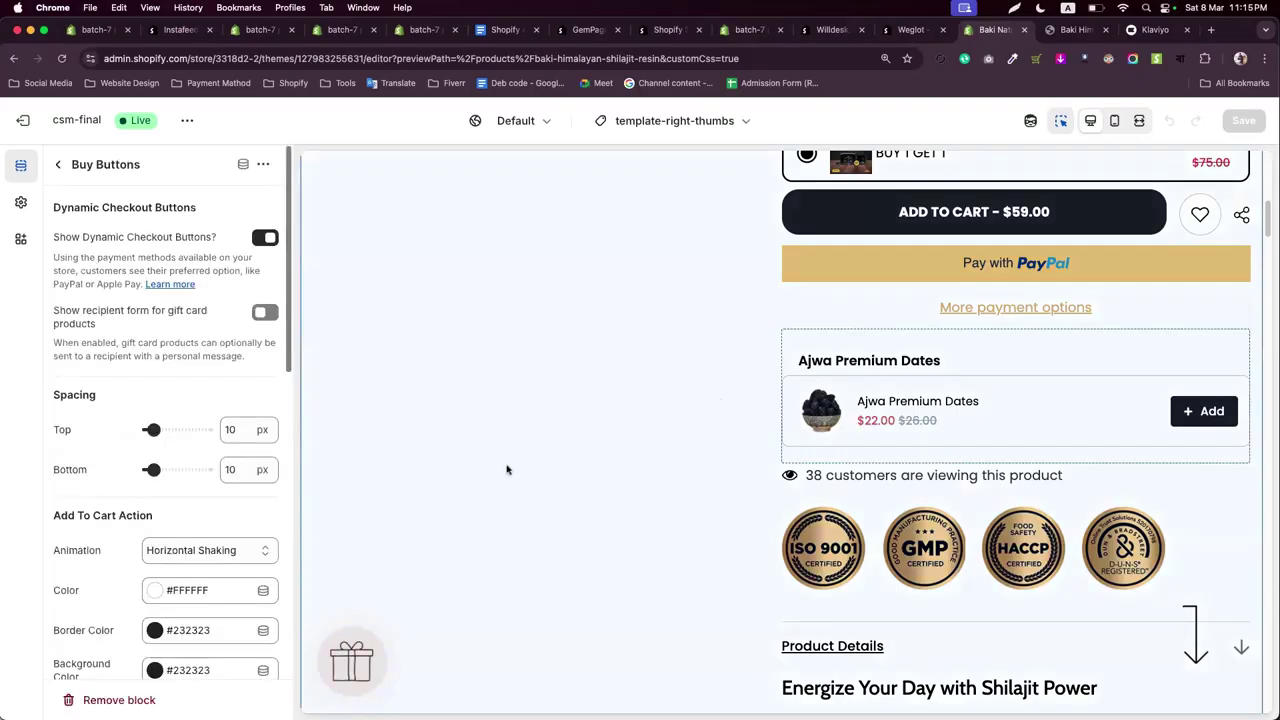
pyautogui.scroll(-2, 206, 451)
pyautogui.scroll(2, 206, 451)
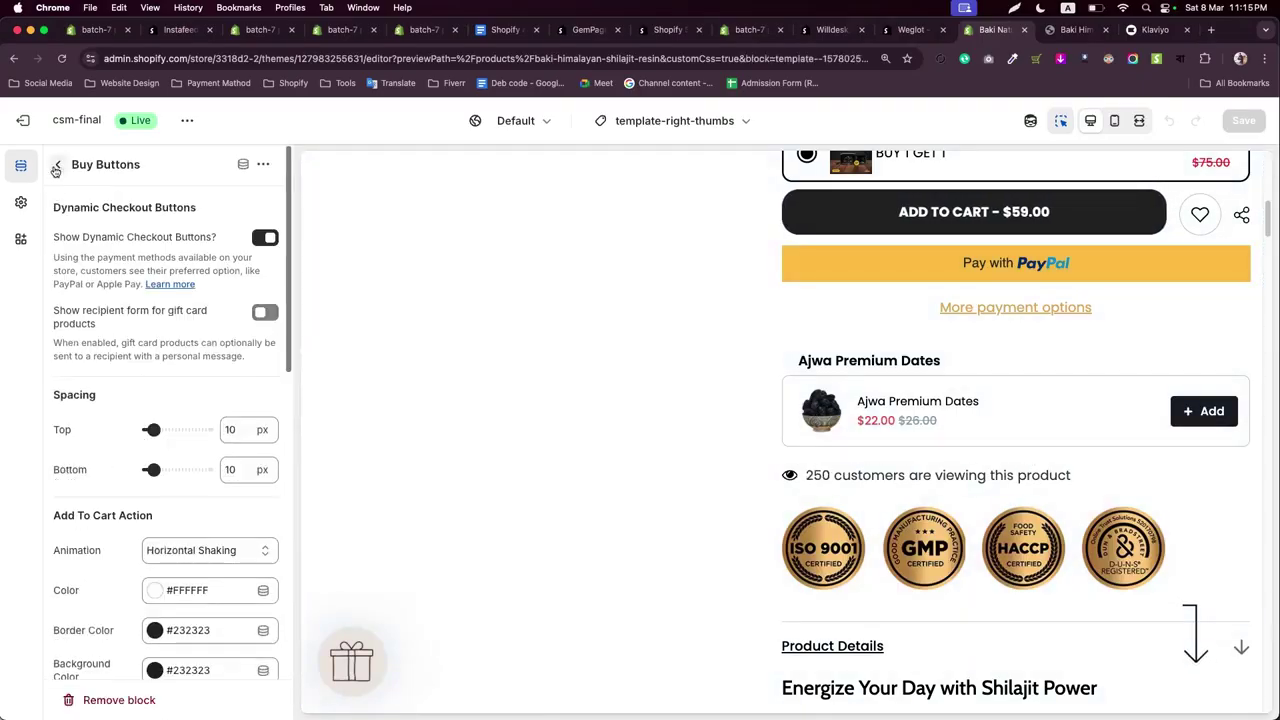
pyautogui.click(57, 166)
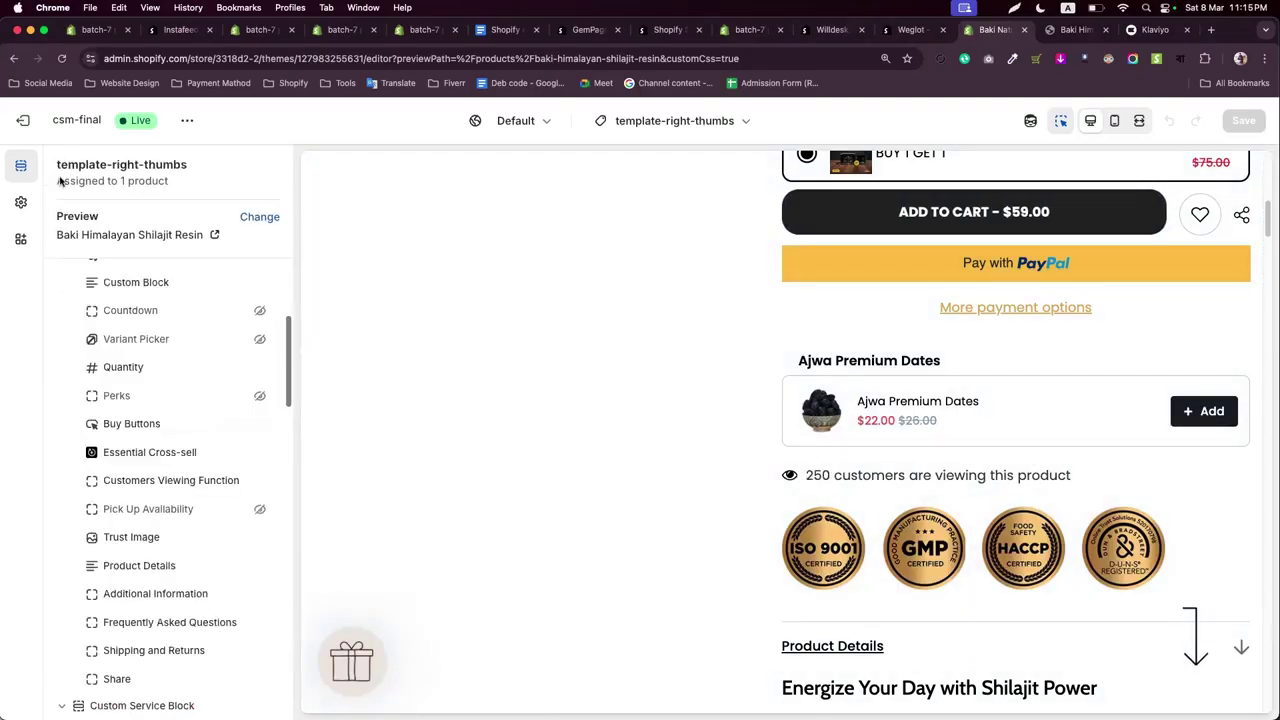
pyautogui.click(1041, 359)
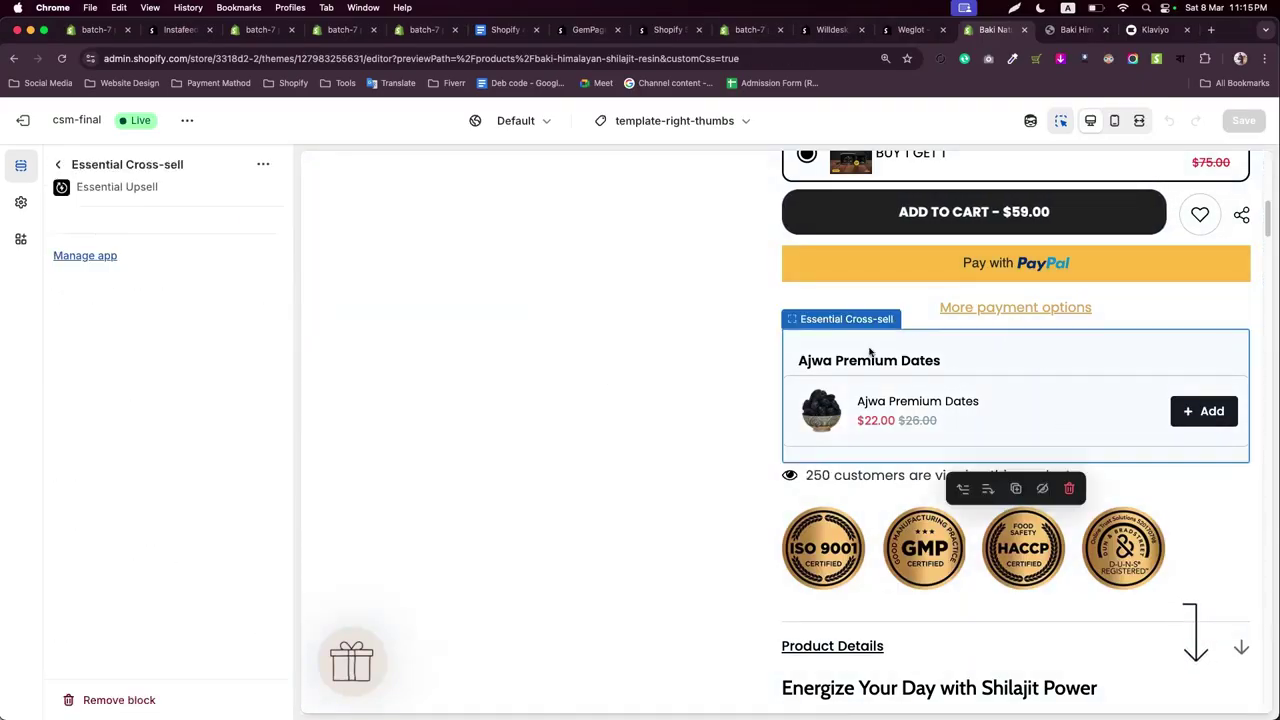
pyautogui.click(57, 164)
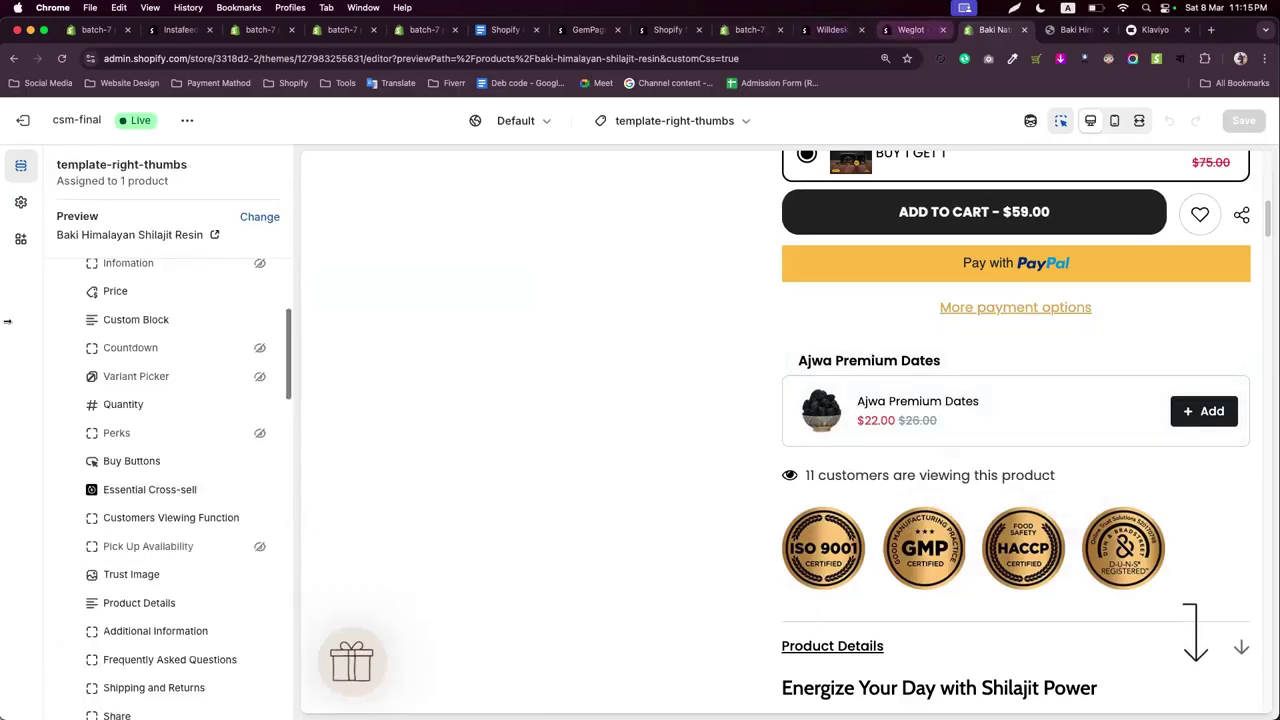
# Exit the theme editor and launch the Section Store app from the installed apps.
pyautogui.click(23, 120)
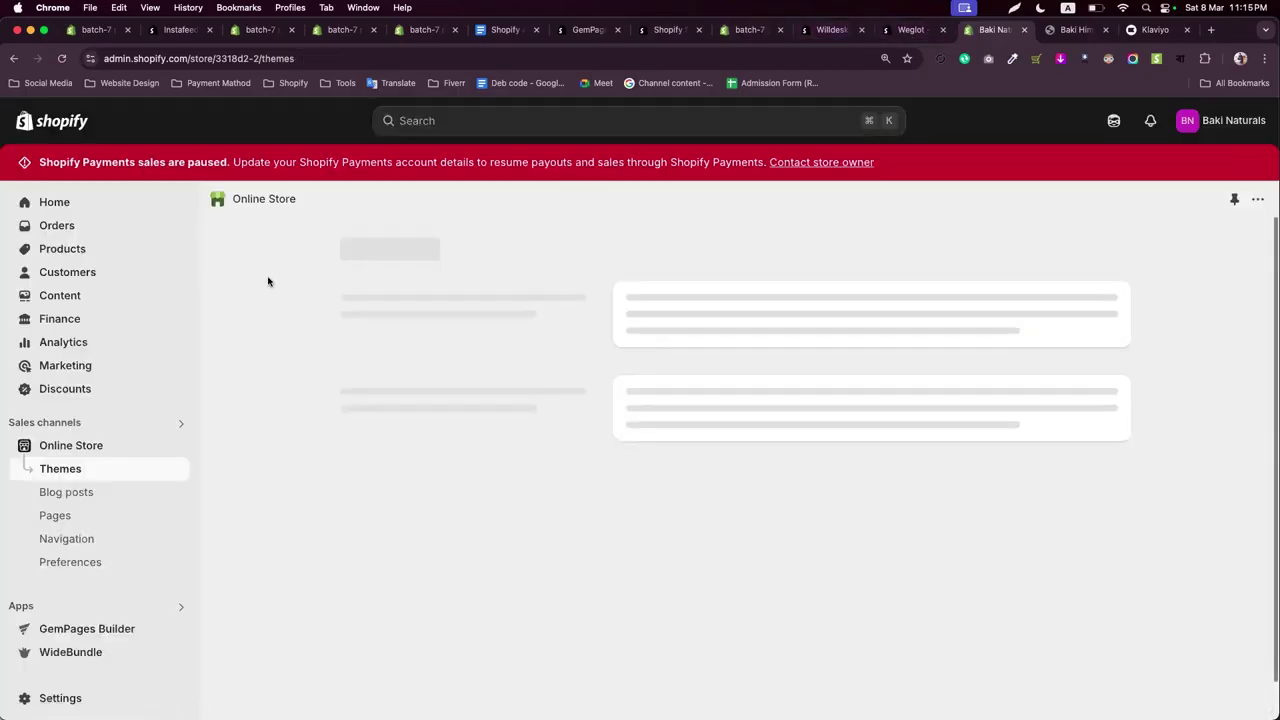
pyautogui.scroll(-2, 305, 495)
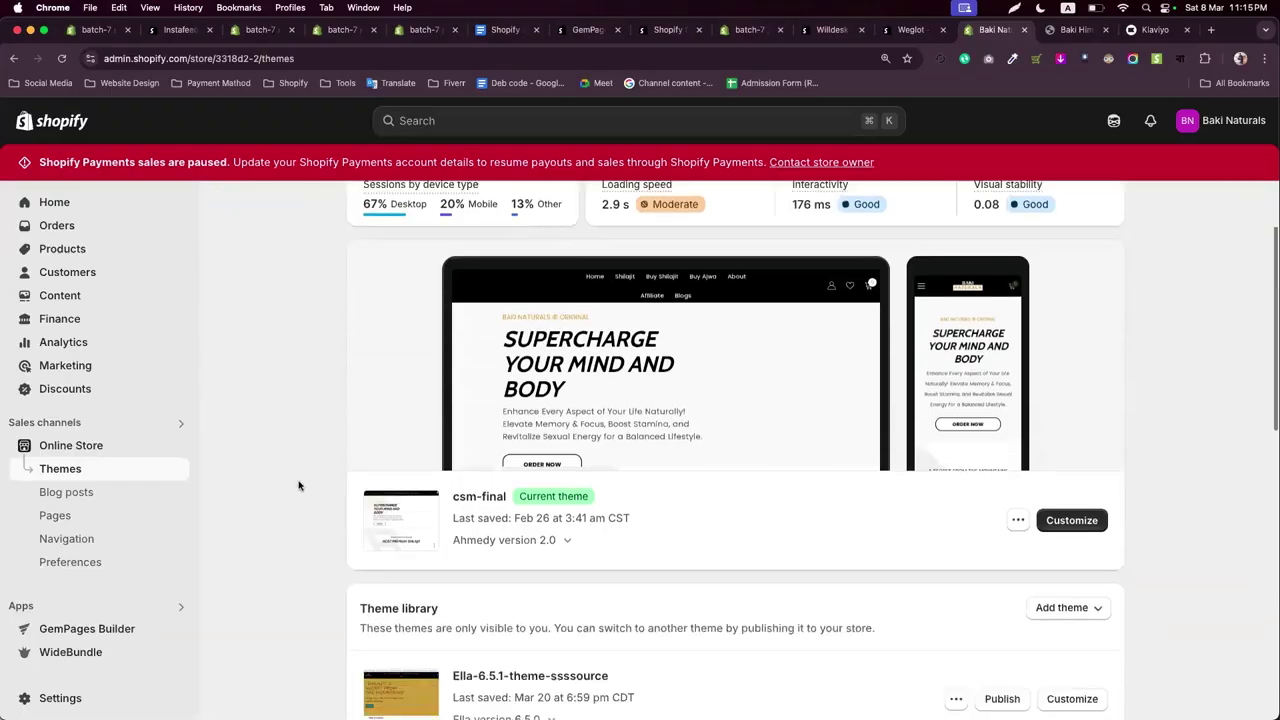
pyautogui.scroll(-2, 288, 485)
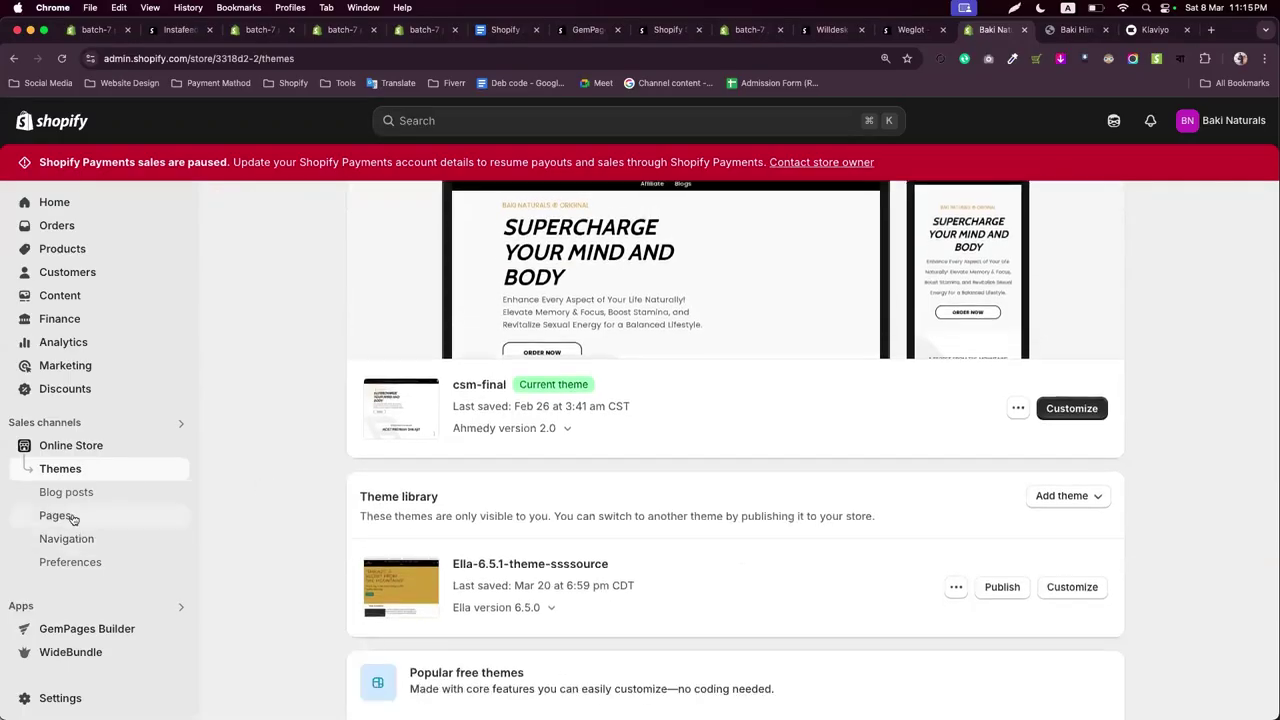
pyautogui.click(89, 607)
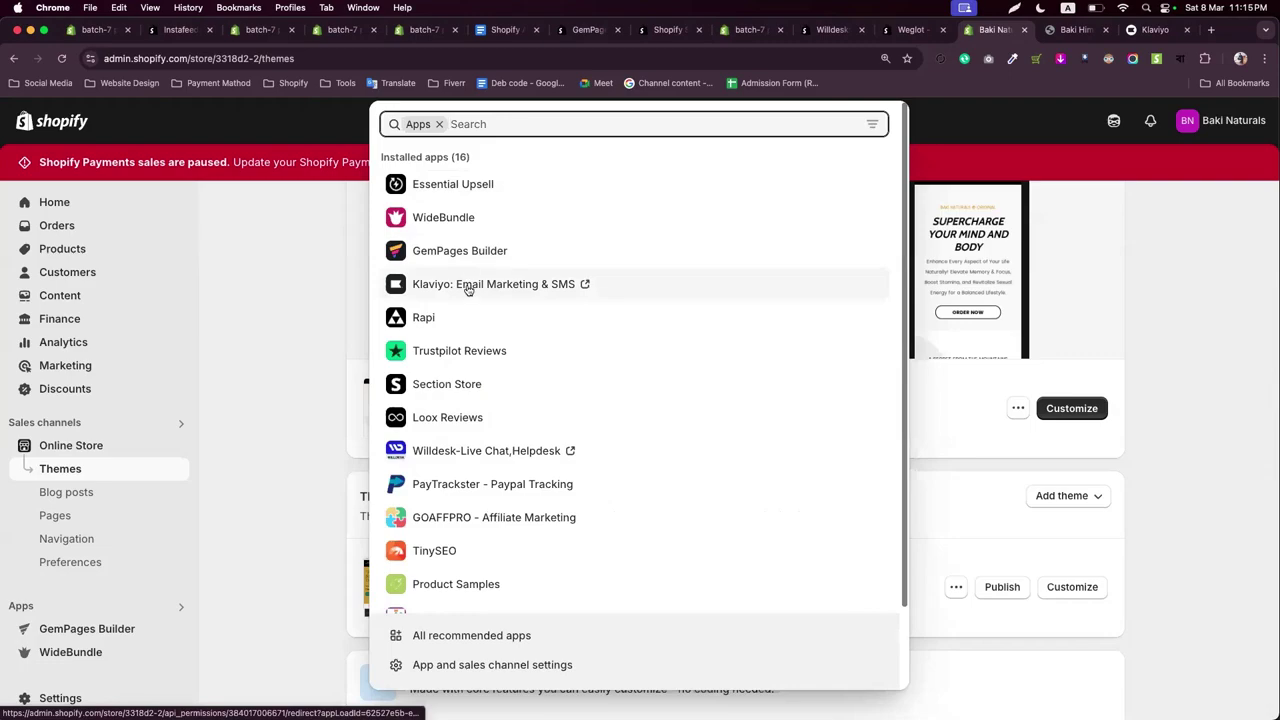
pyautogui.click(459, 389)
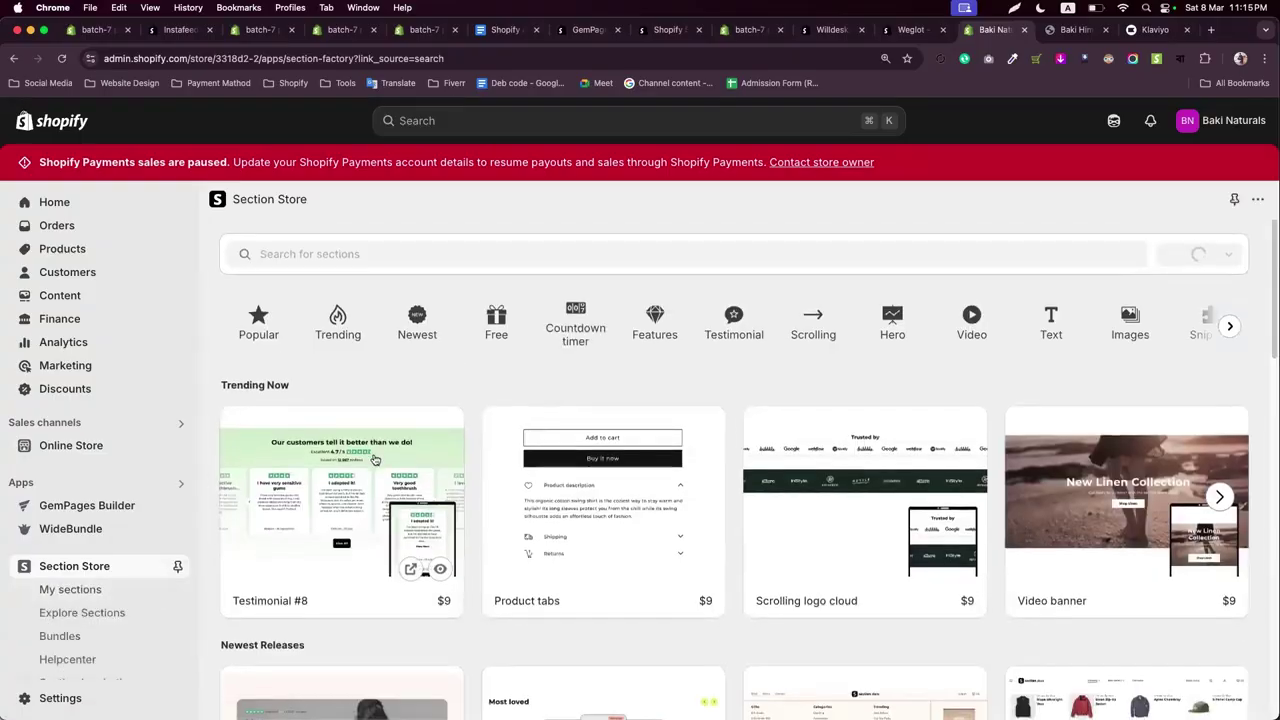
# Scroll through the Section Store catalogue of free and $9–$39 sections.
pyautogui.scroll(-1, 458, 596)
pyautogui.scroll(-2, 475, 603)
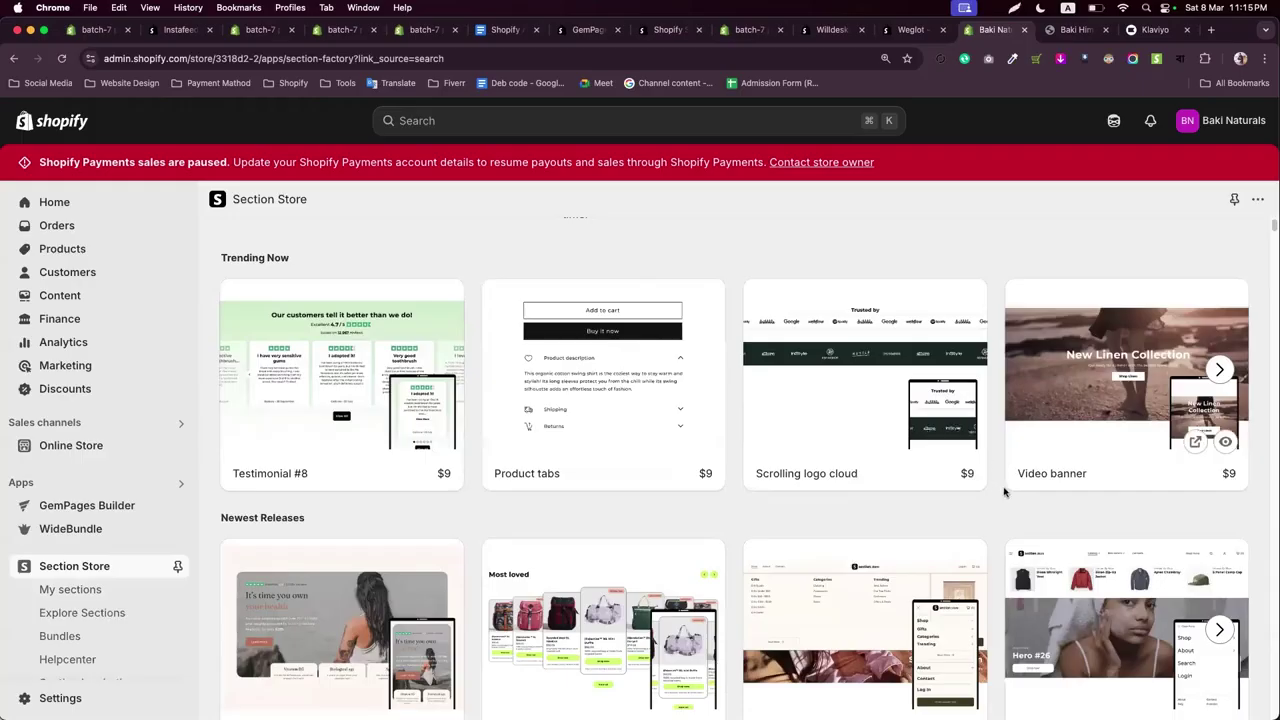
pyautogui.scroll(-3, 990, 495)
pyautogui.scroll(-1, 958, 455)
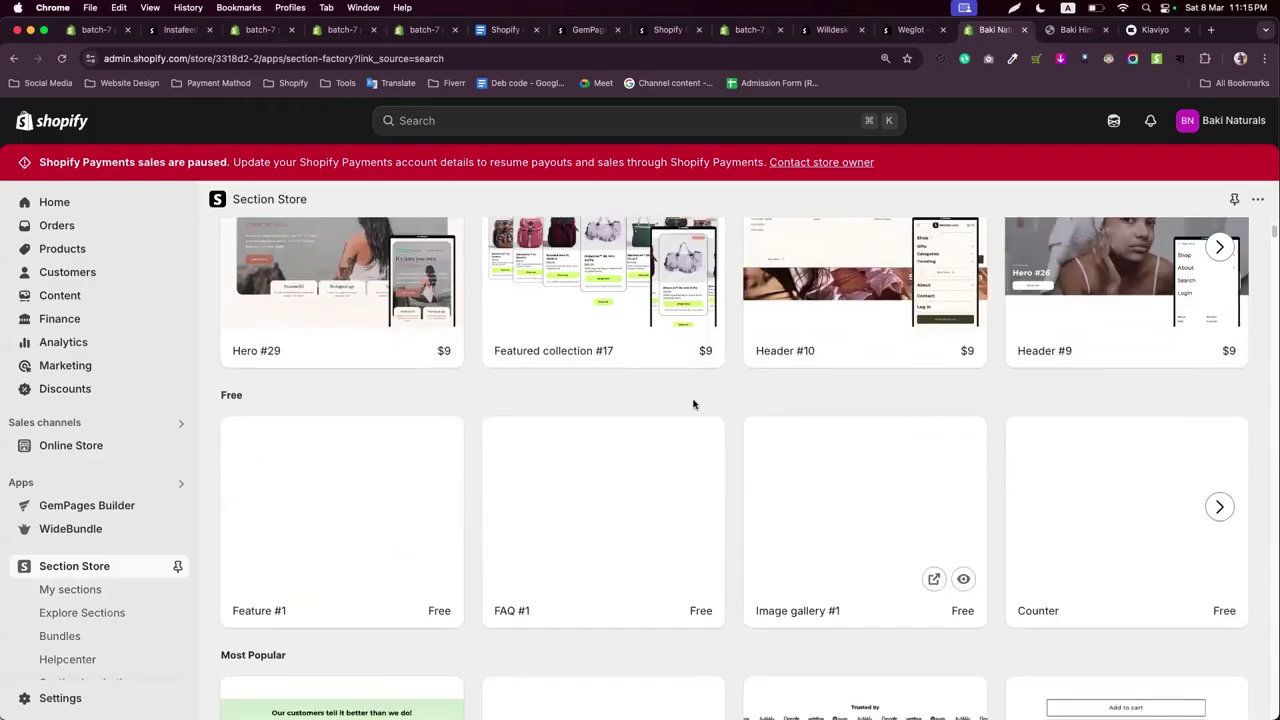
pyautogui.scroll(2, 755, 494)
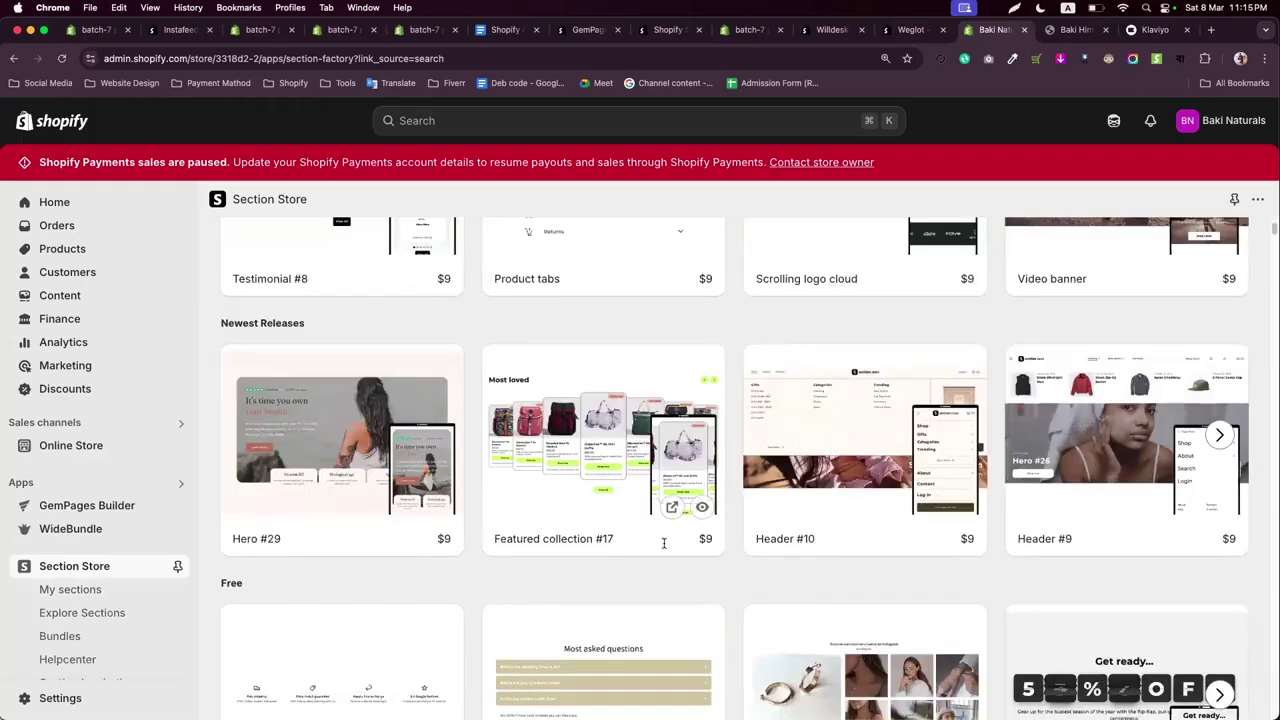
pyautogui.scroll(-2, 522, 588)
pyautogui.scroll(-1, 522, 588)
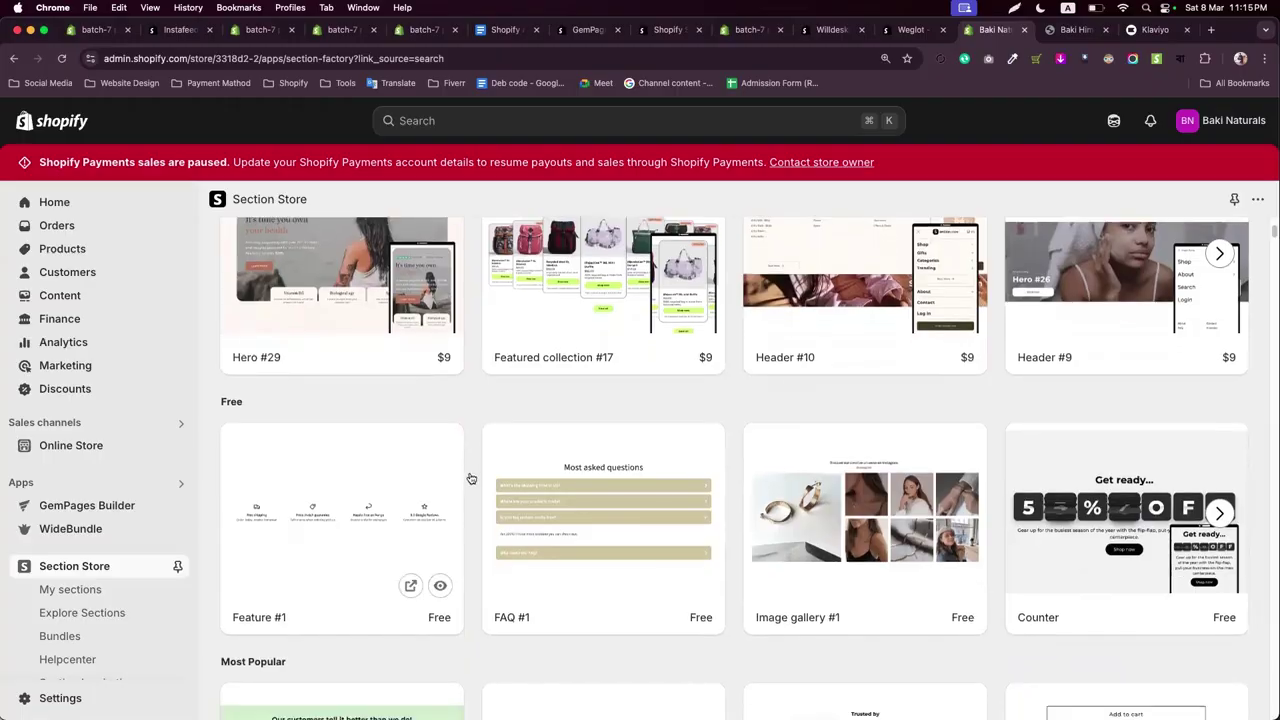
pyautogui.scroll(-1, 477, 485)
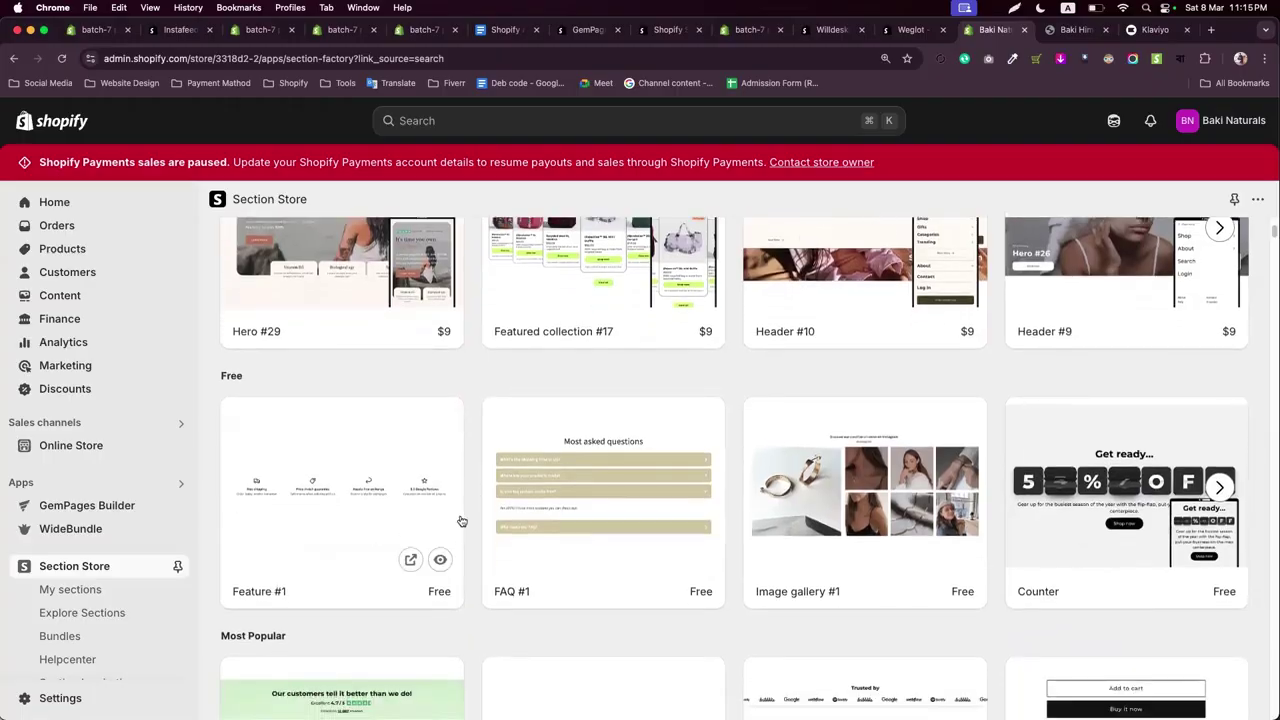
pyautogui.scroll(-5, 461, 521)
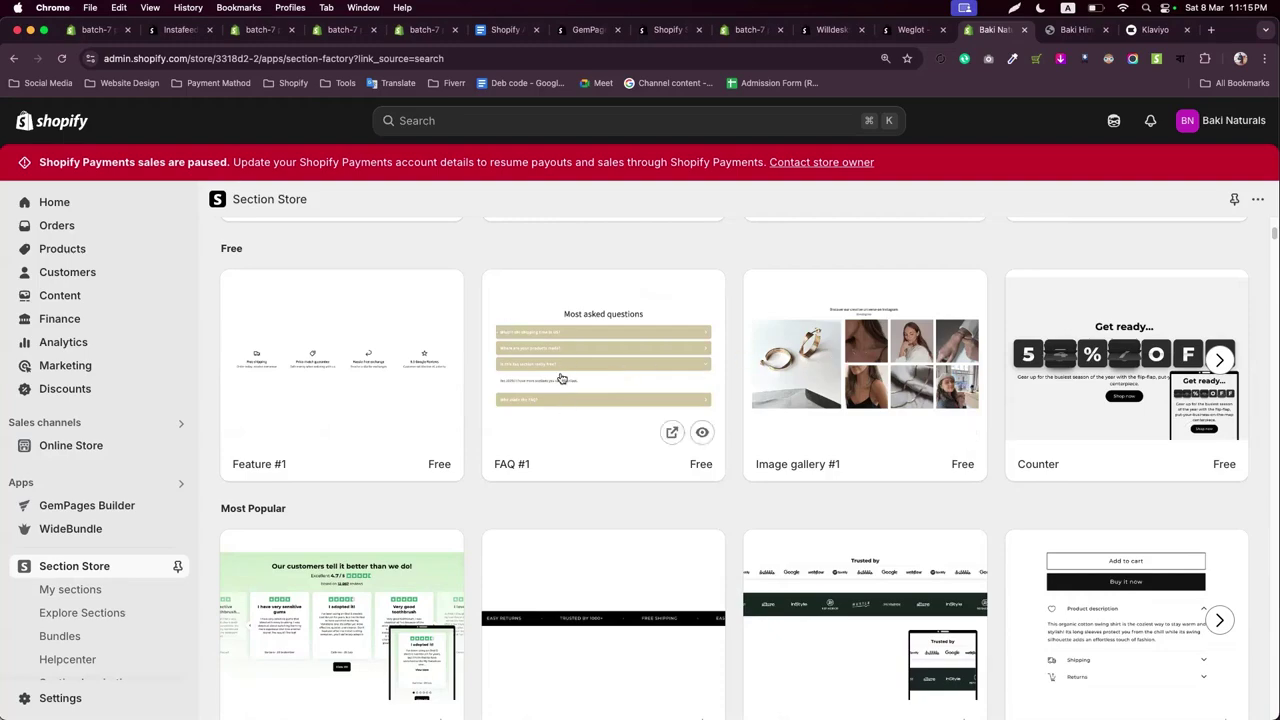
pyautogui.scroll(-2, 568, 360)
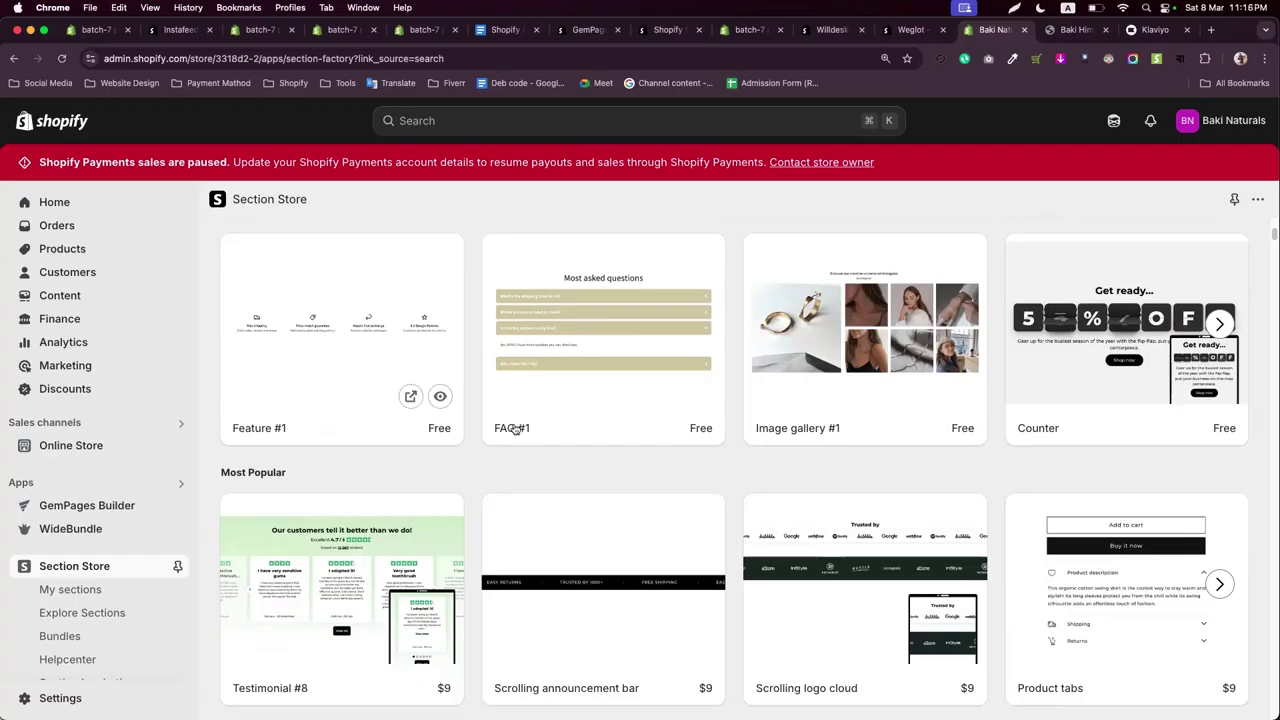
pyautogui.scroll(-5, 695, 502)
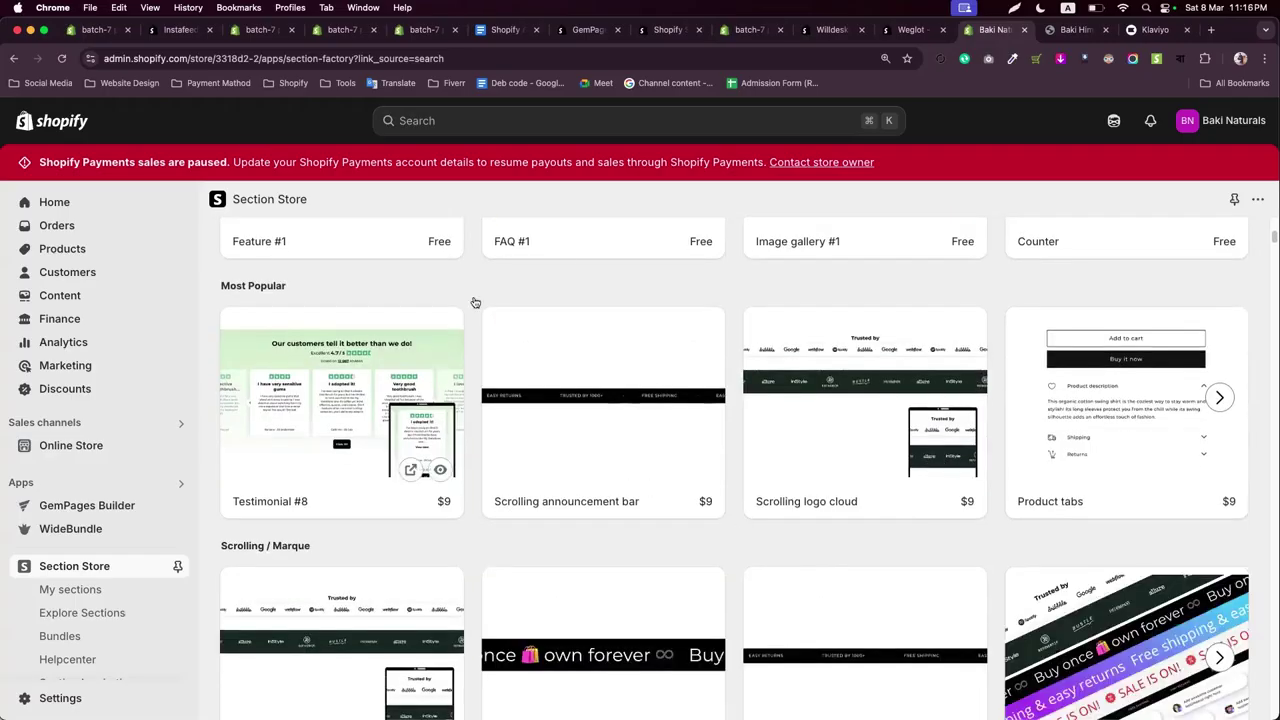
pyautogui.scroll(-3, 603, 457)
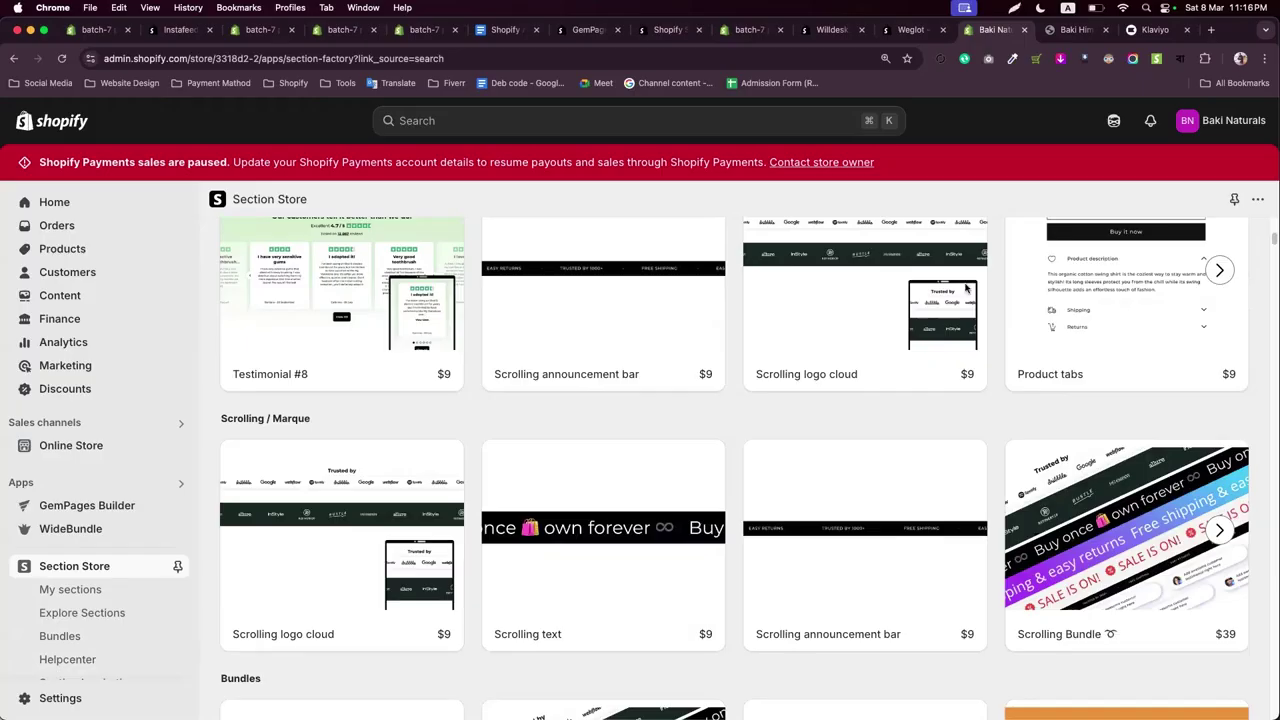
pyautogui.scroll(1, 862, 350)
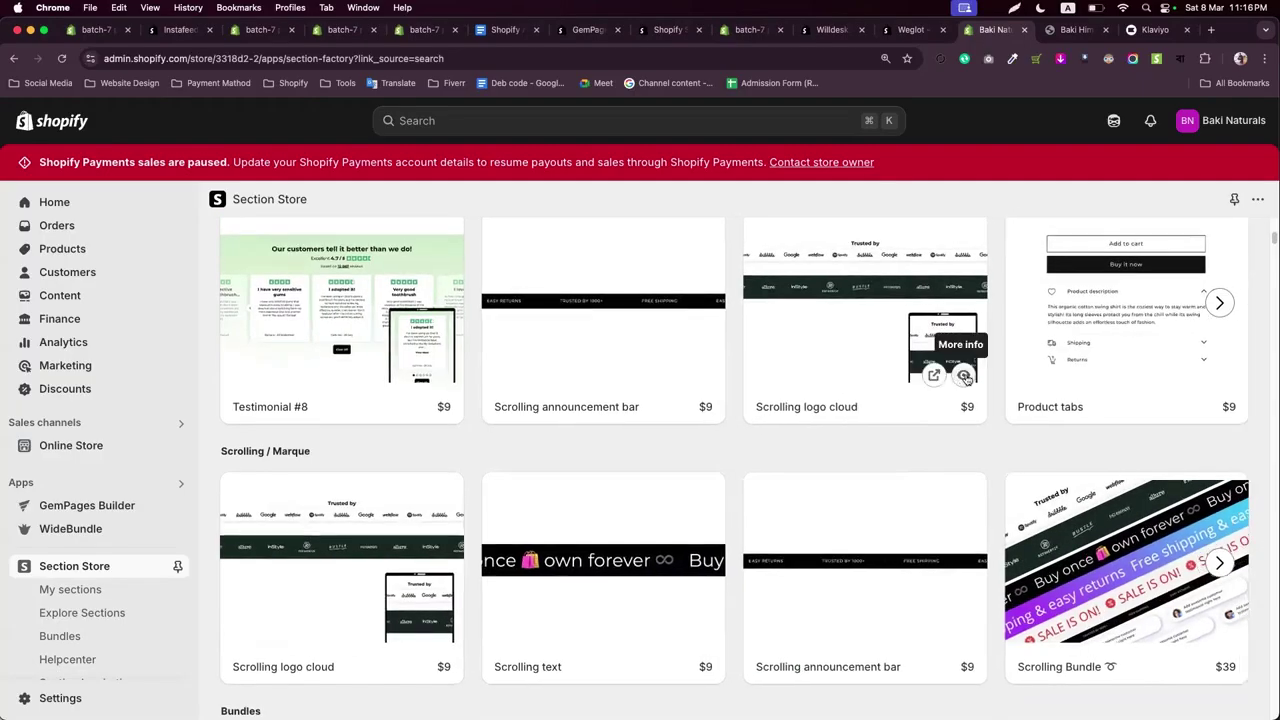
# View the Scrolling logo cloud section's details and demo store, then switch to the batch-7 store admin.
pyautogui.click(964, 375)
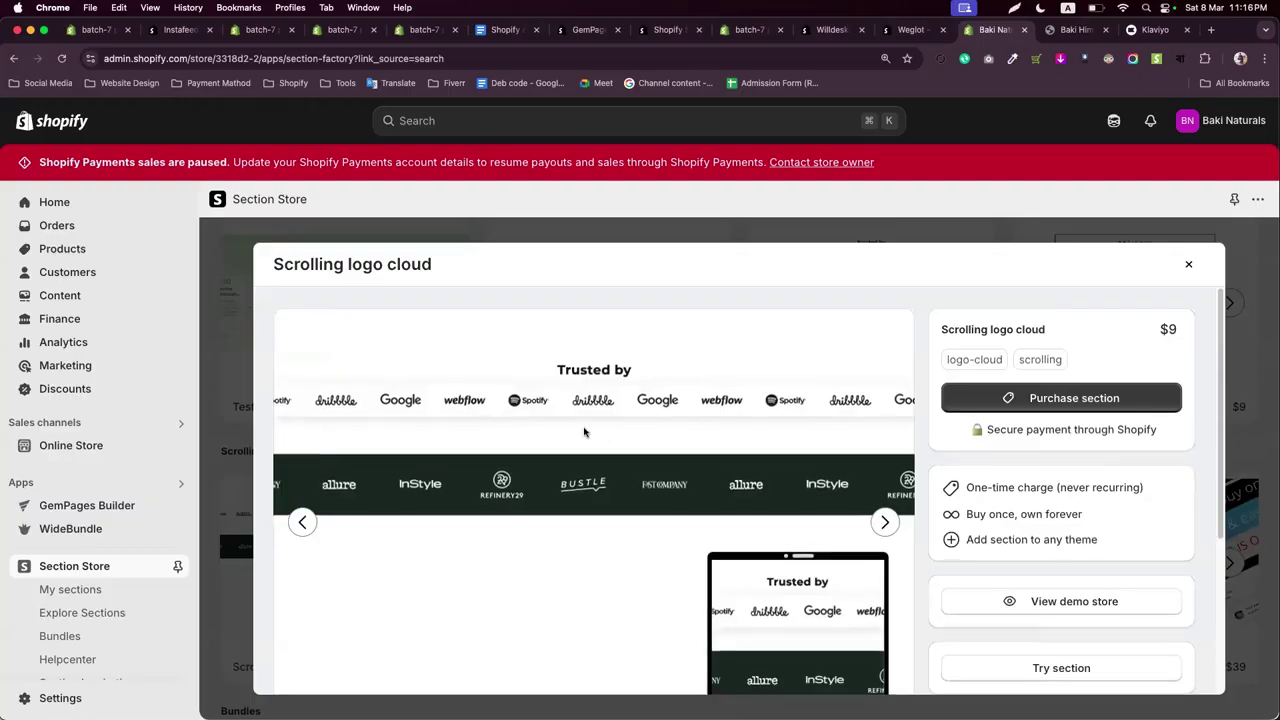
pyautogui.scroll(-4, 580, 427)
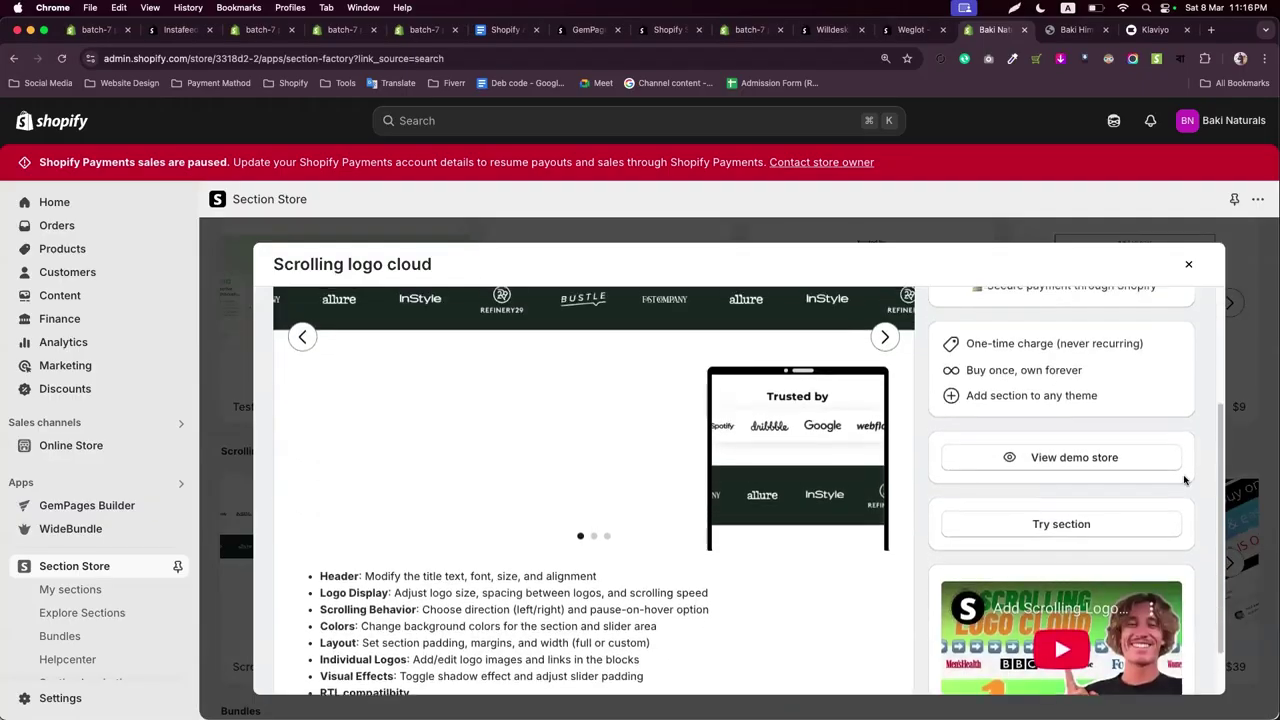
pyautogui.click(1050, 458)
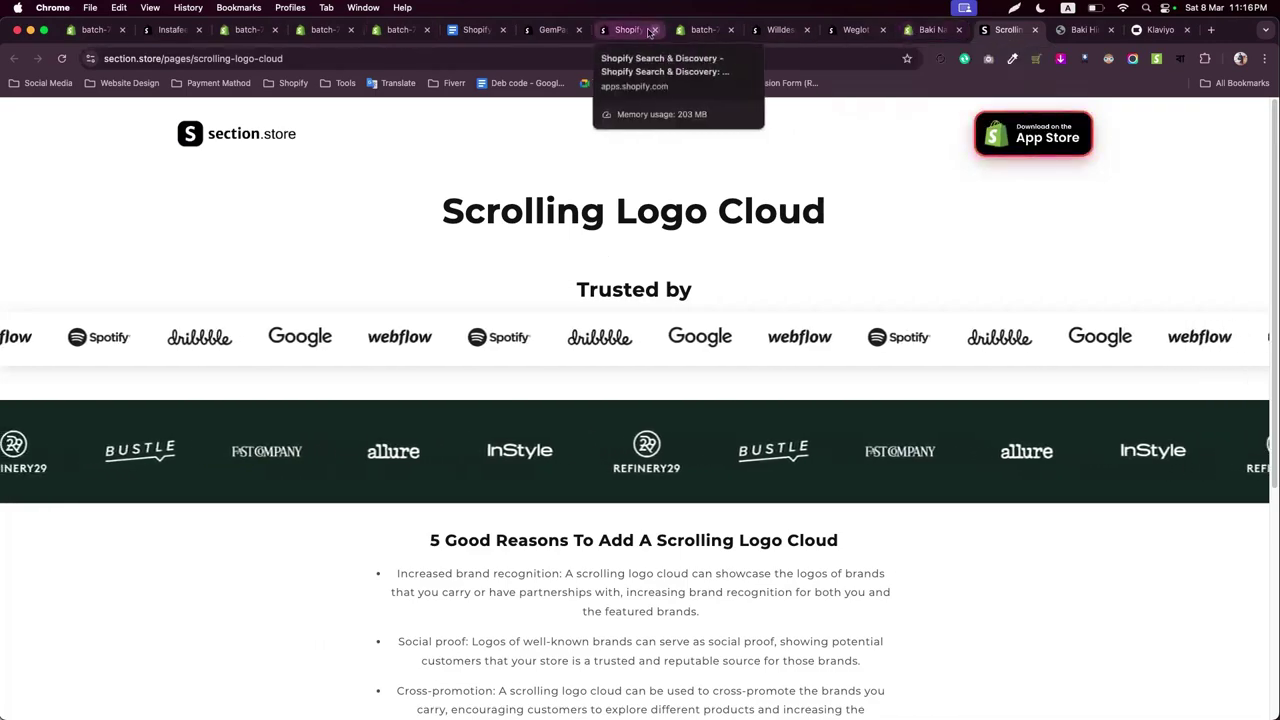
pyautogui.click(701, 36)
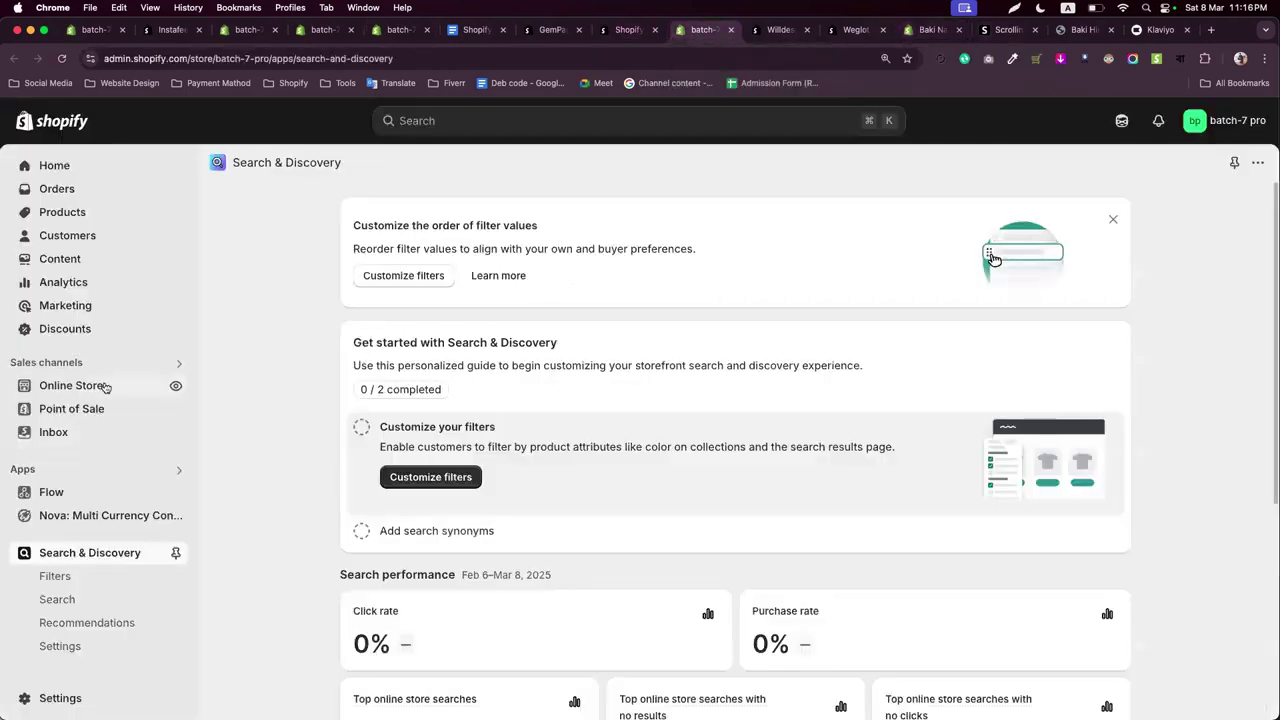
# Open the current ella-6-7-1-theme-source theme in the theme editor via Online Store.
pyautogui.click(106, 388)
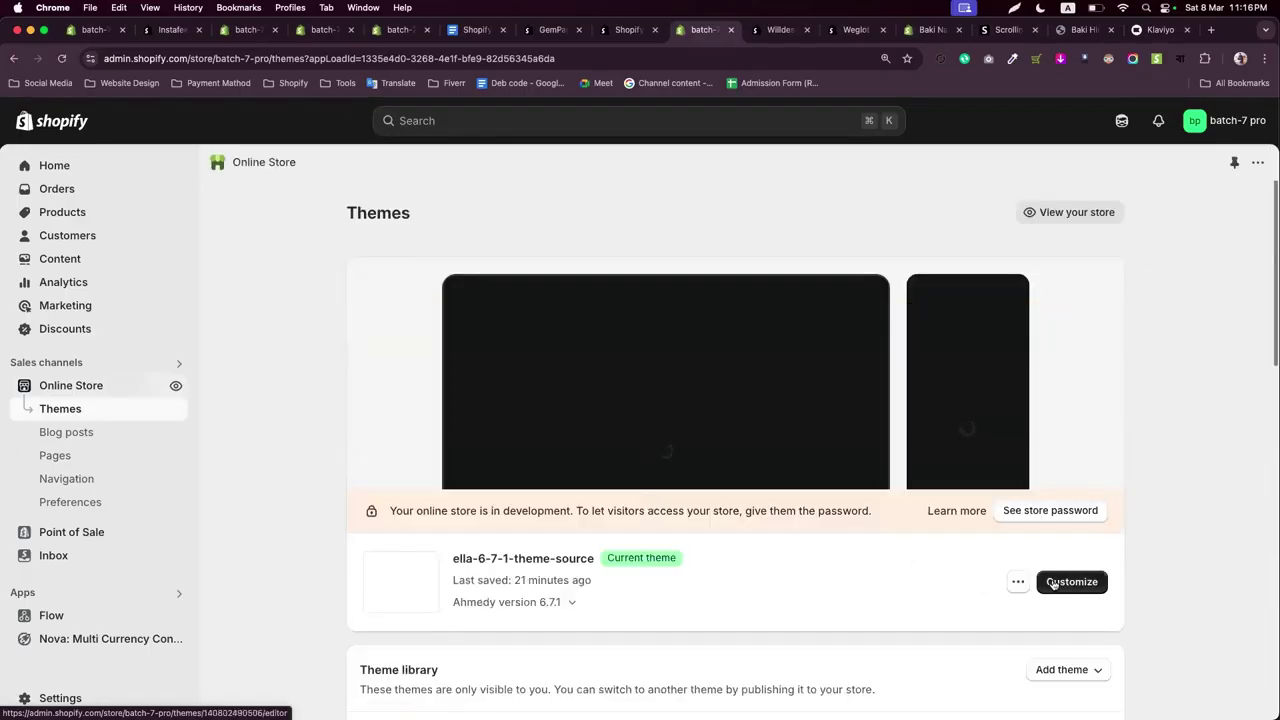
pyautogui.click(1052, 585)
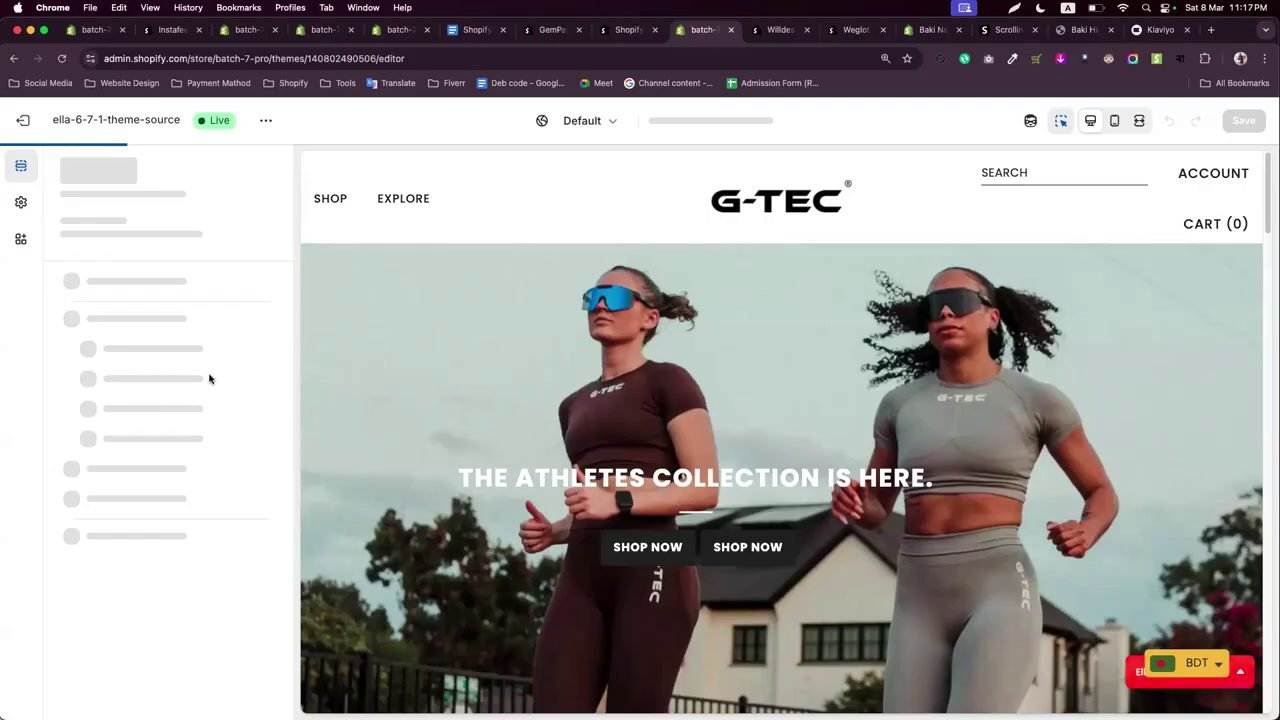
# Reload the theme editor and close the Willdesk, Weglot and other extra browser tabs.
pyautogui.click(63, 58)
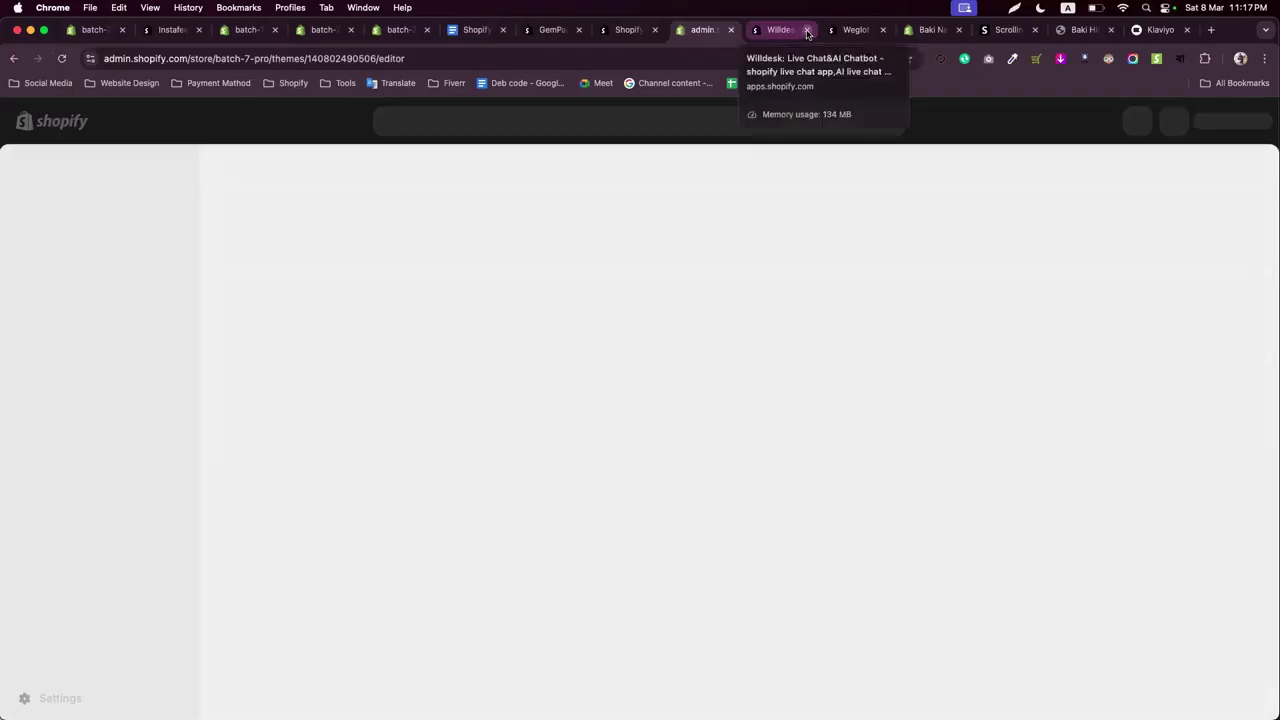
pyautogui.click(807, 30)
pyautogui.click(807, 30)
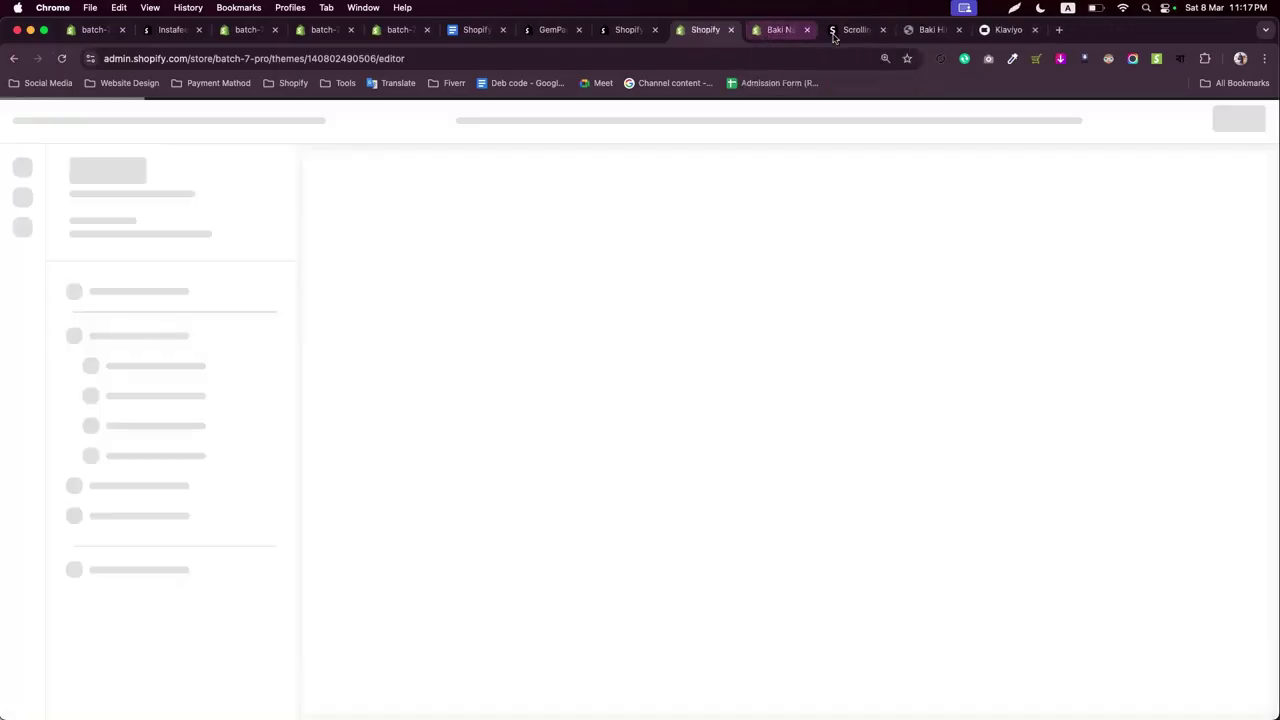
pyautogui.click(884, 30)
pyautogui.click(884, 30)
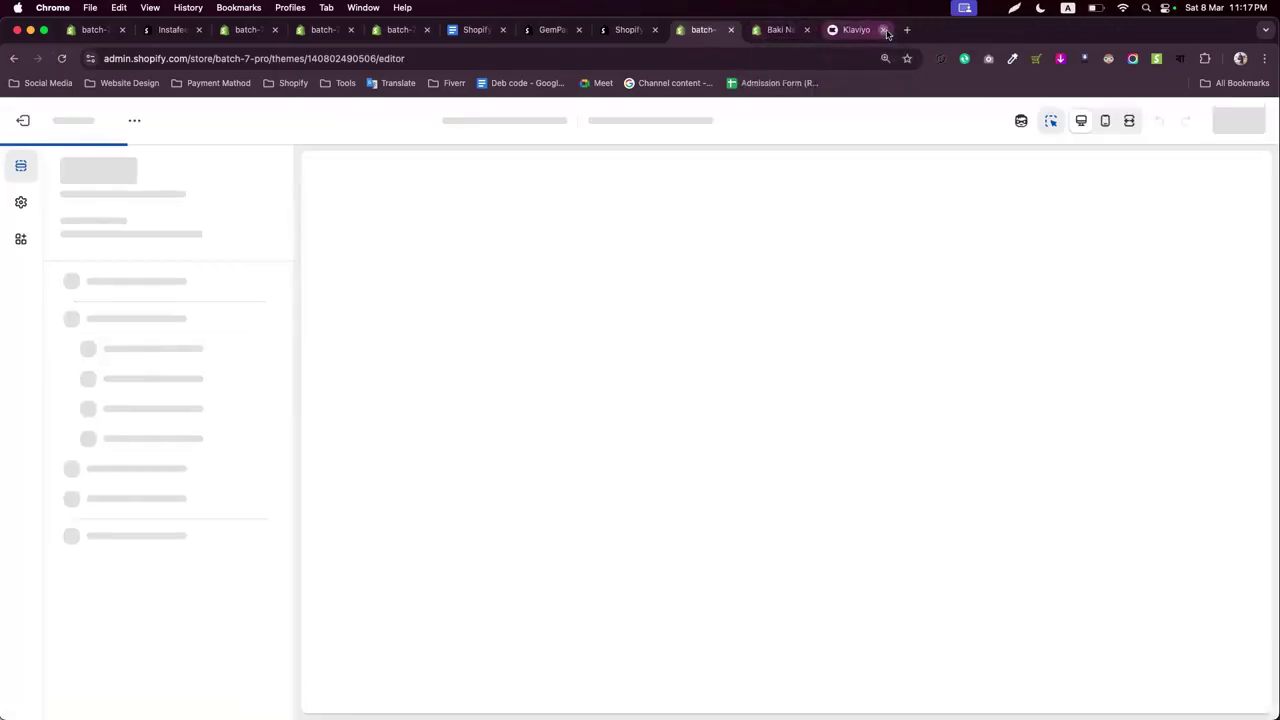
pyautogui.click(885, 30)
pyautogui.click(849, 30)
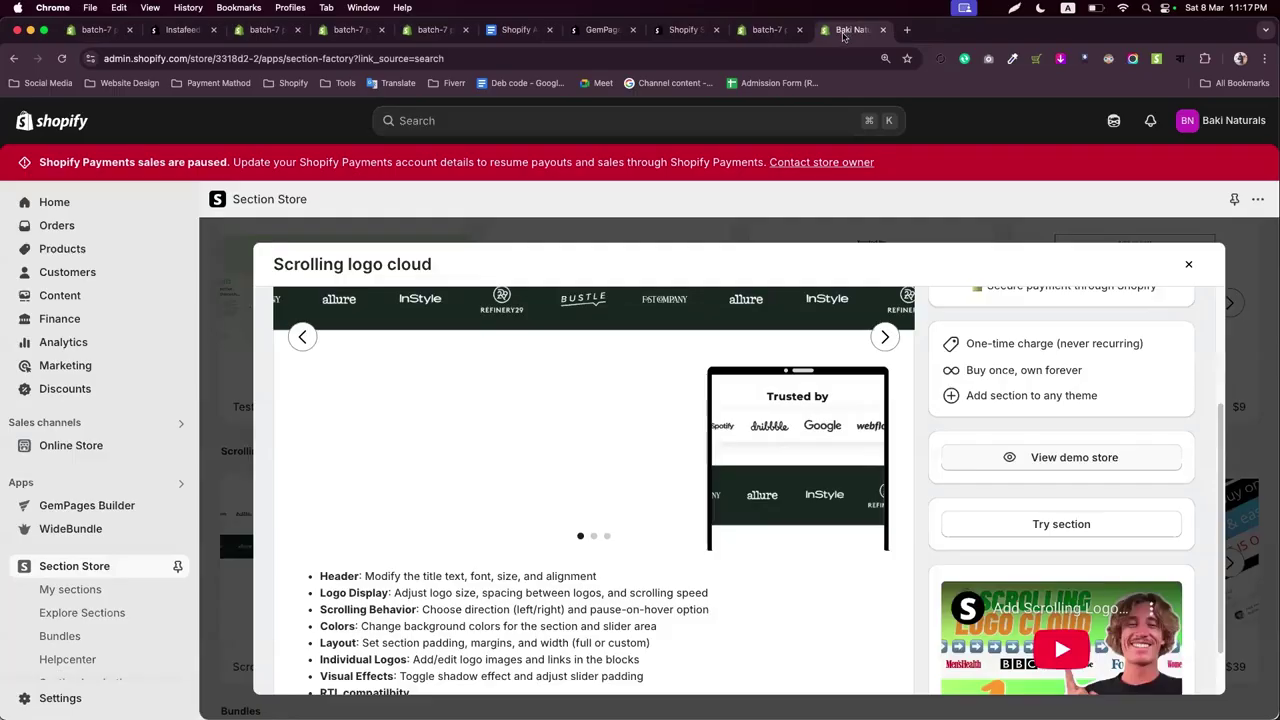
pyautogui.scroll(-2, 740, 355)
pyautogui.scroll(5, 690, 410)
pyautogui.scroll(-3, 632, 456)
pyautogui.scroll(3, 762, 497)
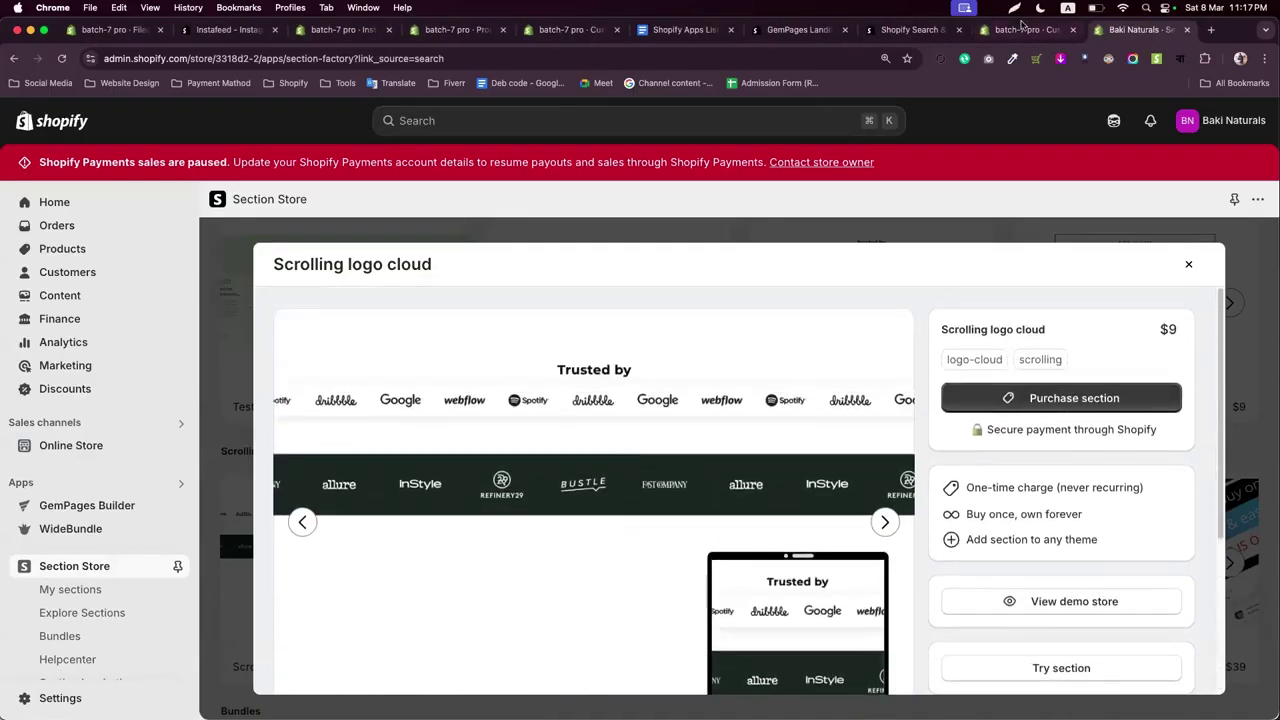
pyautogui.click(1022, 28)
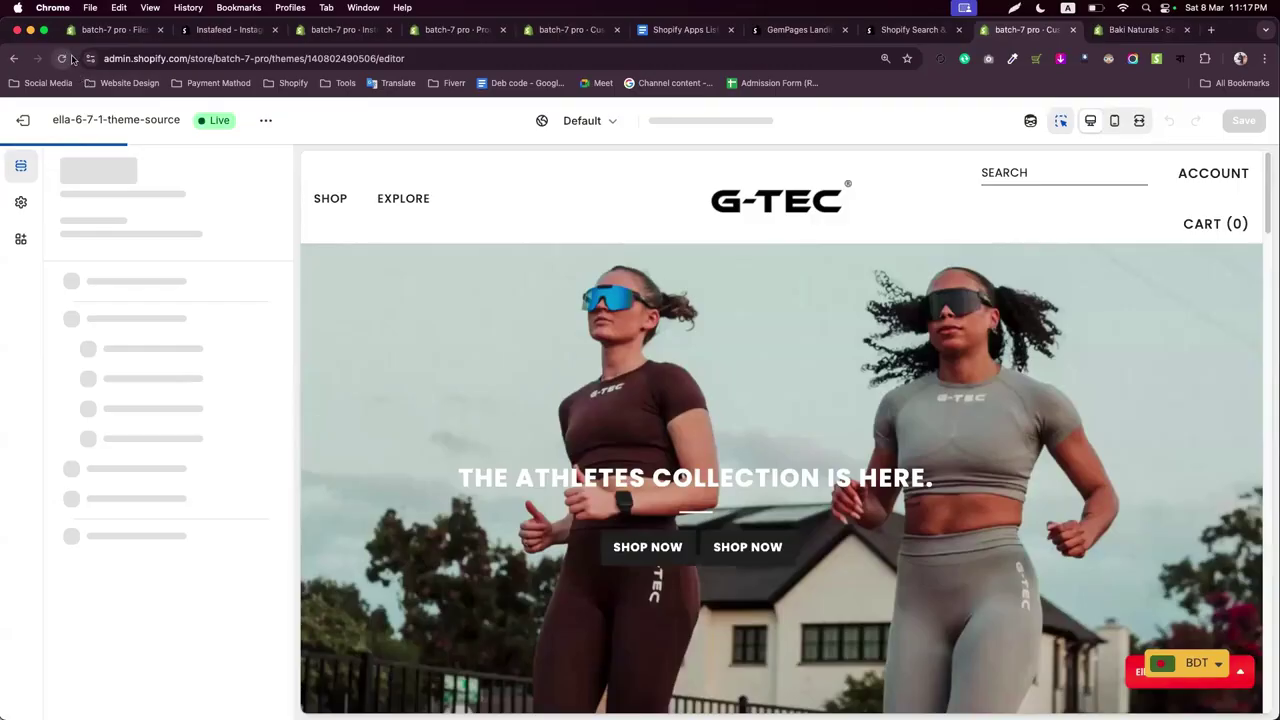
# Close leftover batch-7 pro, theme editor and Search & Discovery tabs, confirming Leave.
pyautogui.click(62, 58)
pyautogui.click(160, 29)
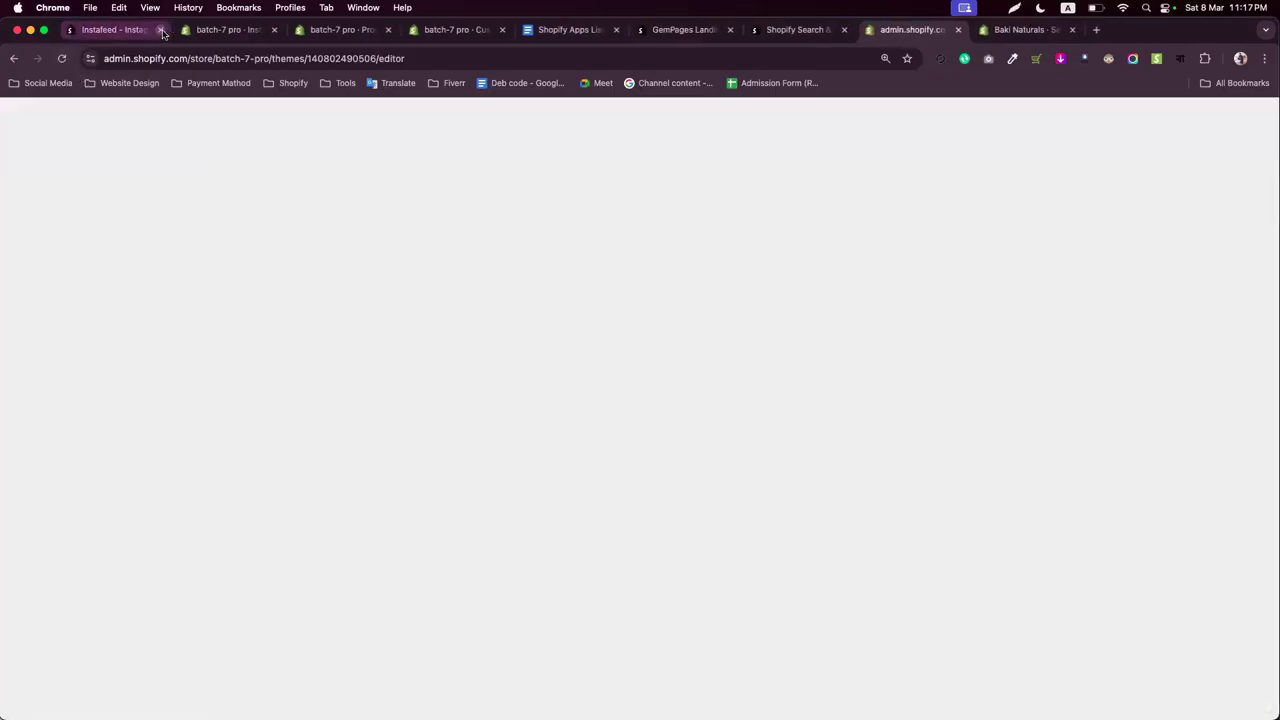
pyautogui.click(172, 30)
pyautogui.click(170, 30)
pyautogui.click(159, 30)
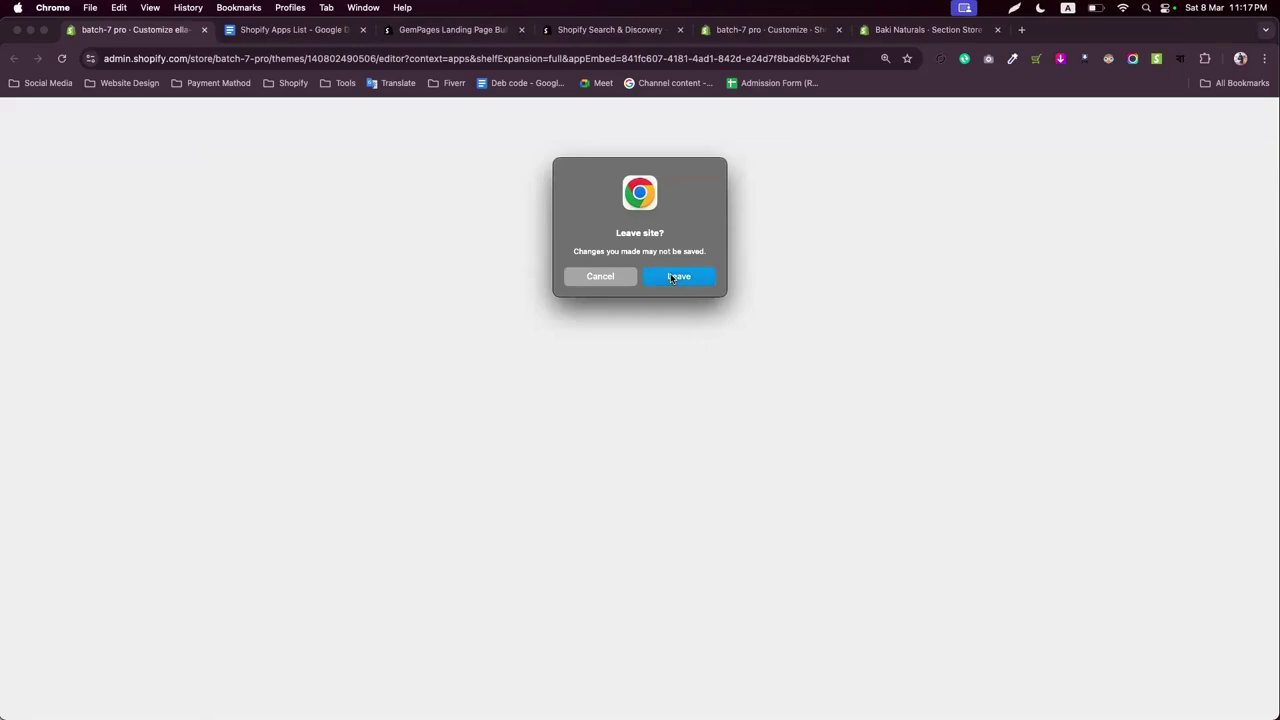
pyautogui.click(679, 276)
pyautogui.click(746, 30)
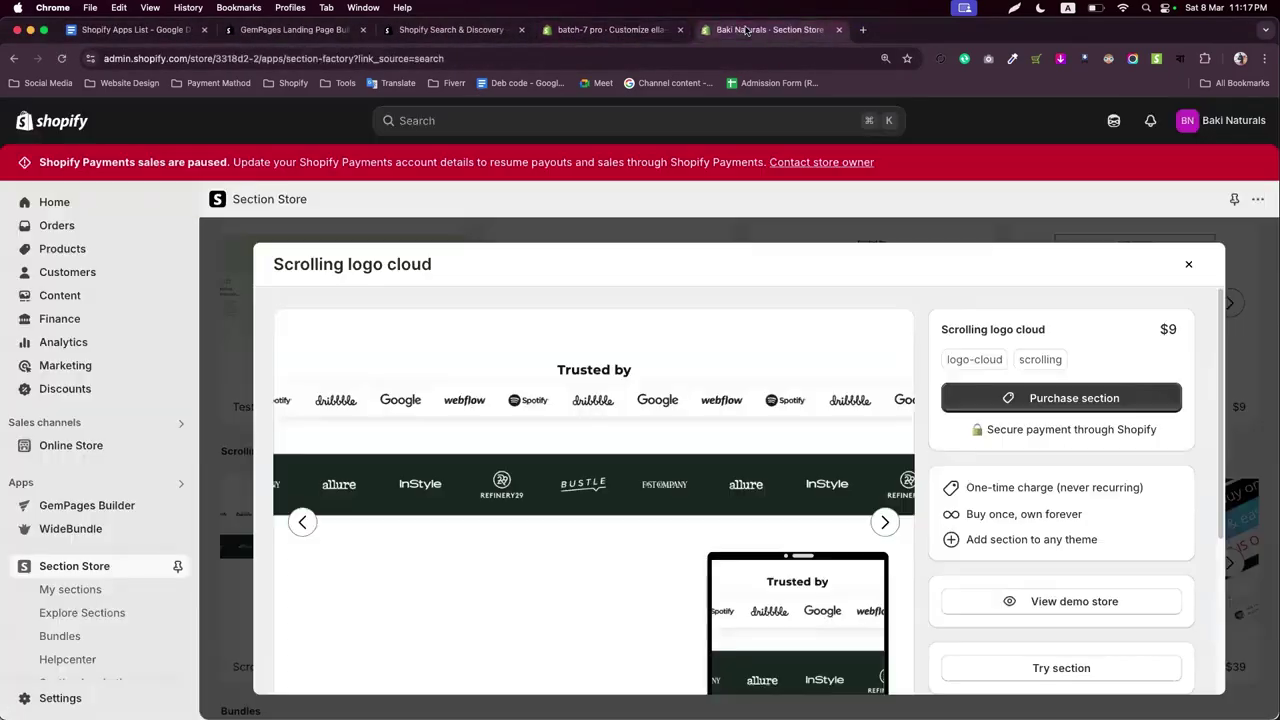
pyautogui.click(615, 30)
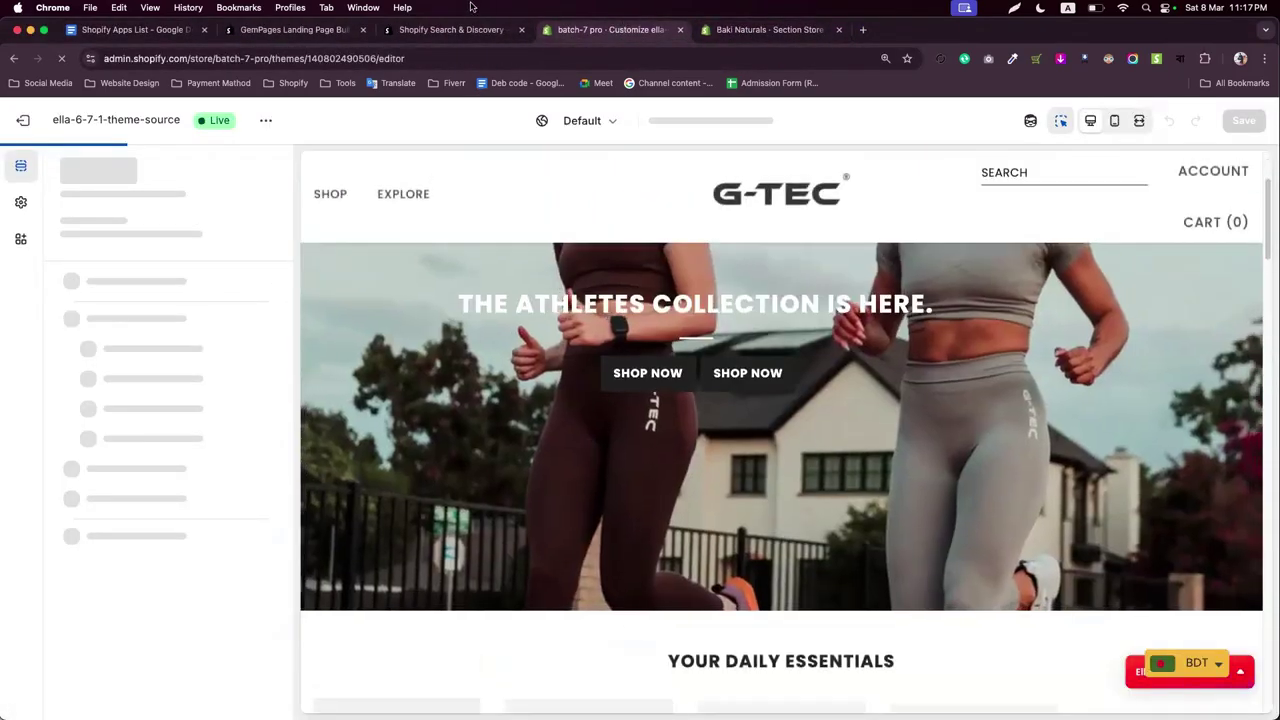
pyautogui.click(505, 30)
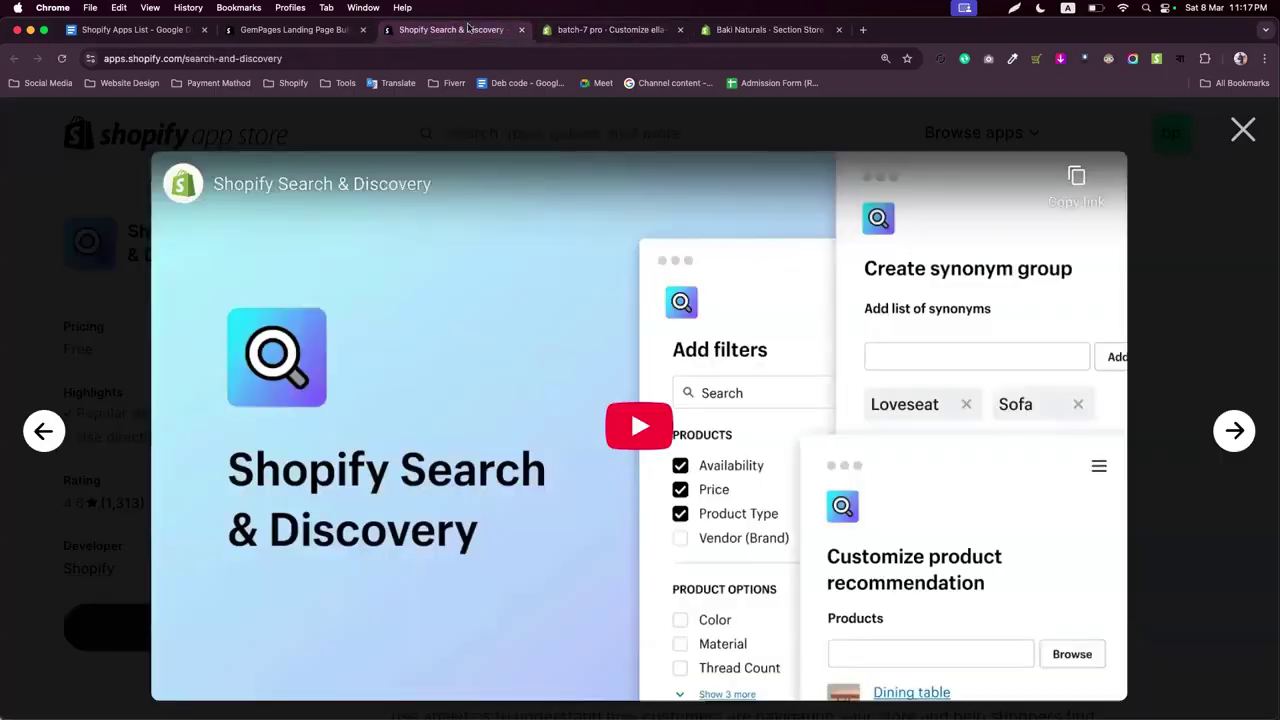
pyautogui.click(520, 31)
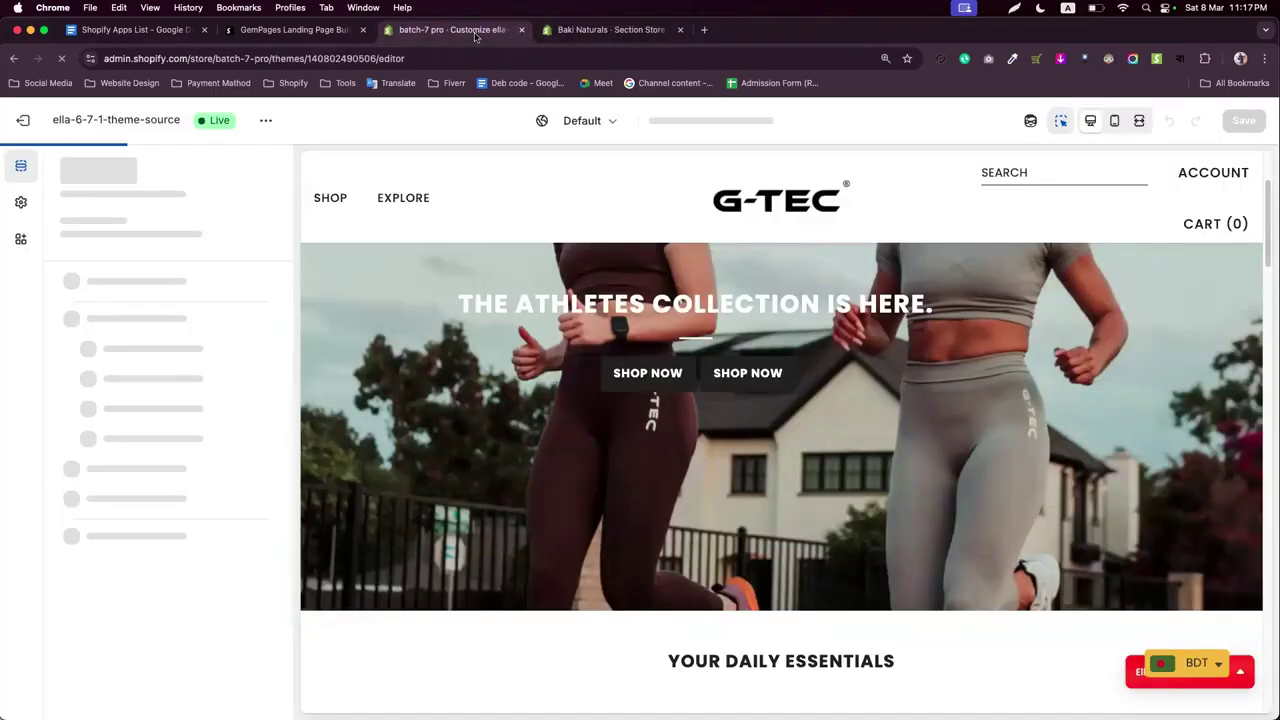
pyautogui.click(561, 33)
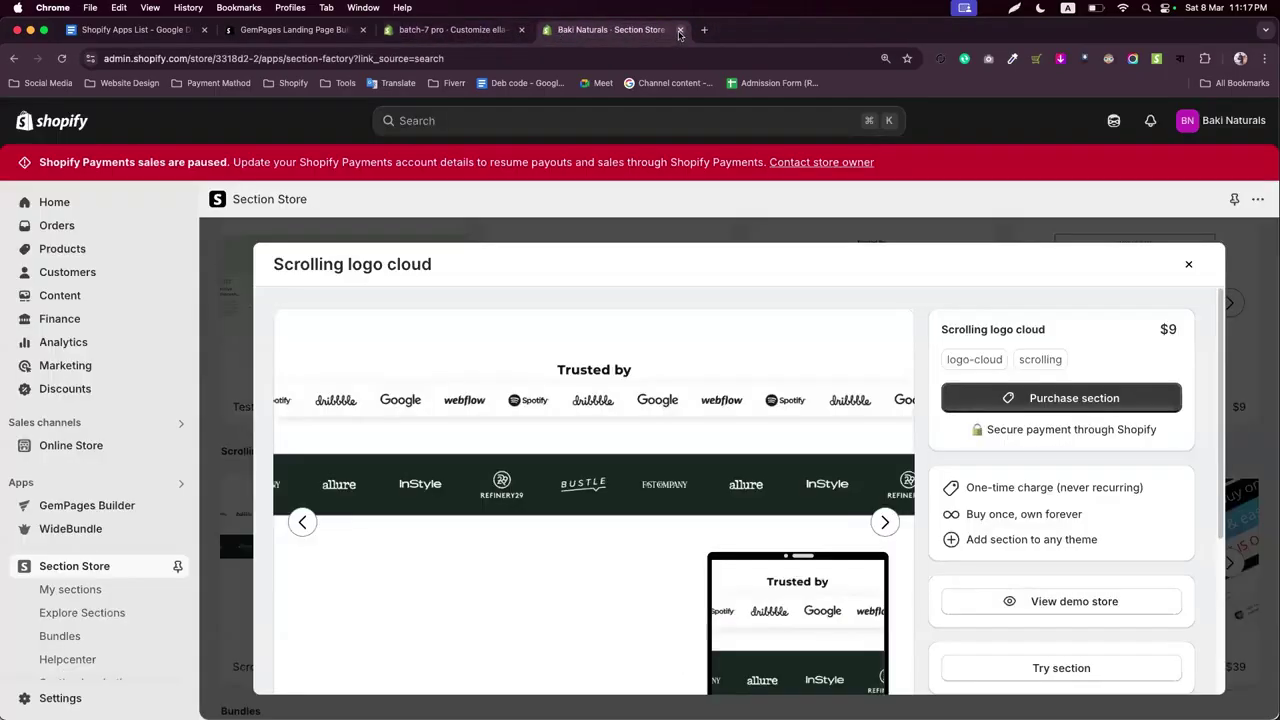
# Close the GemPages app-store tab, reload the theme editor and open a new tab.
pyautogui.click(182, 484)
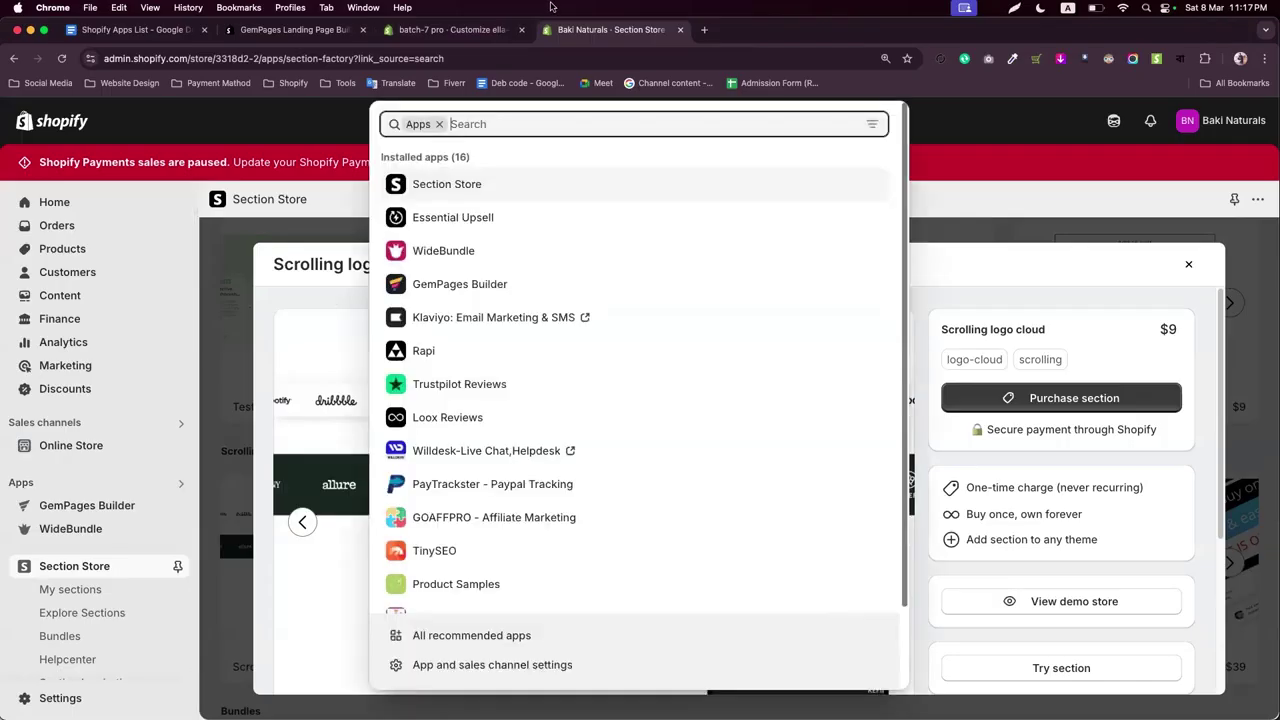
pyautogui.click(457, 31)
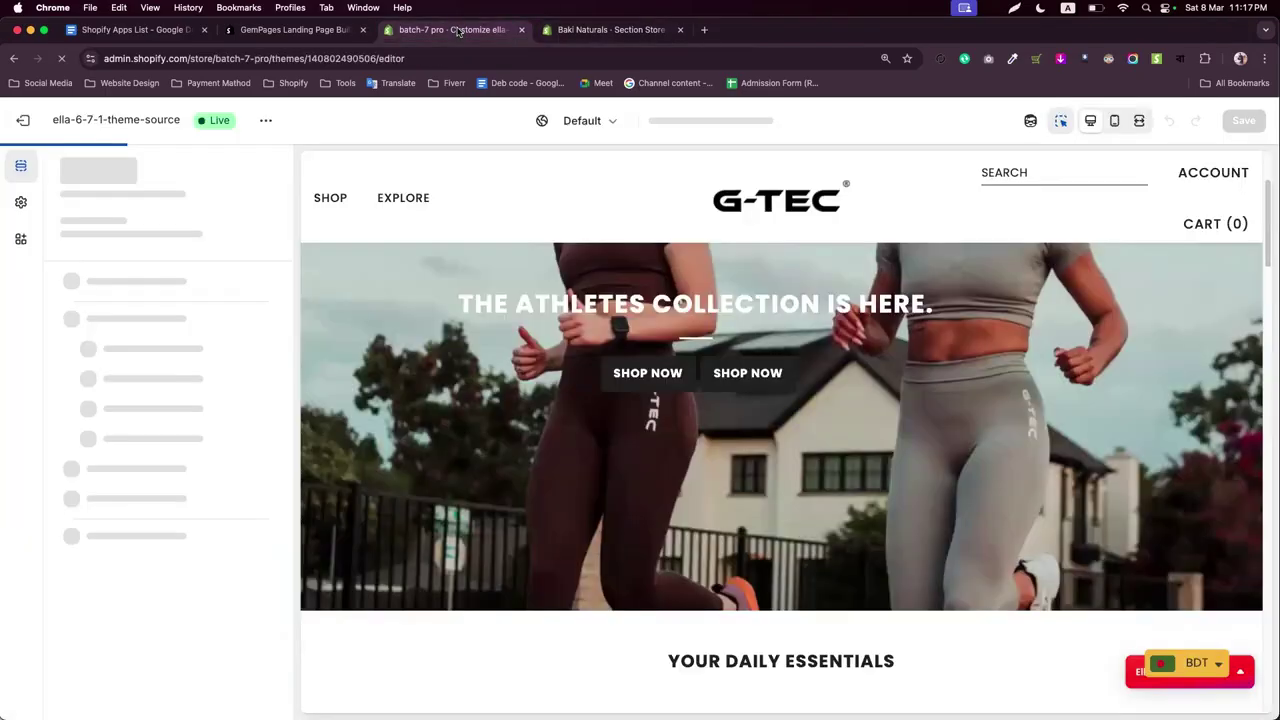
pyautogui.click(62, 60)
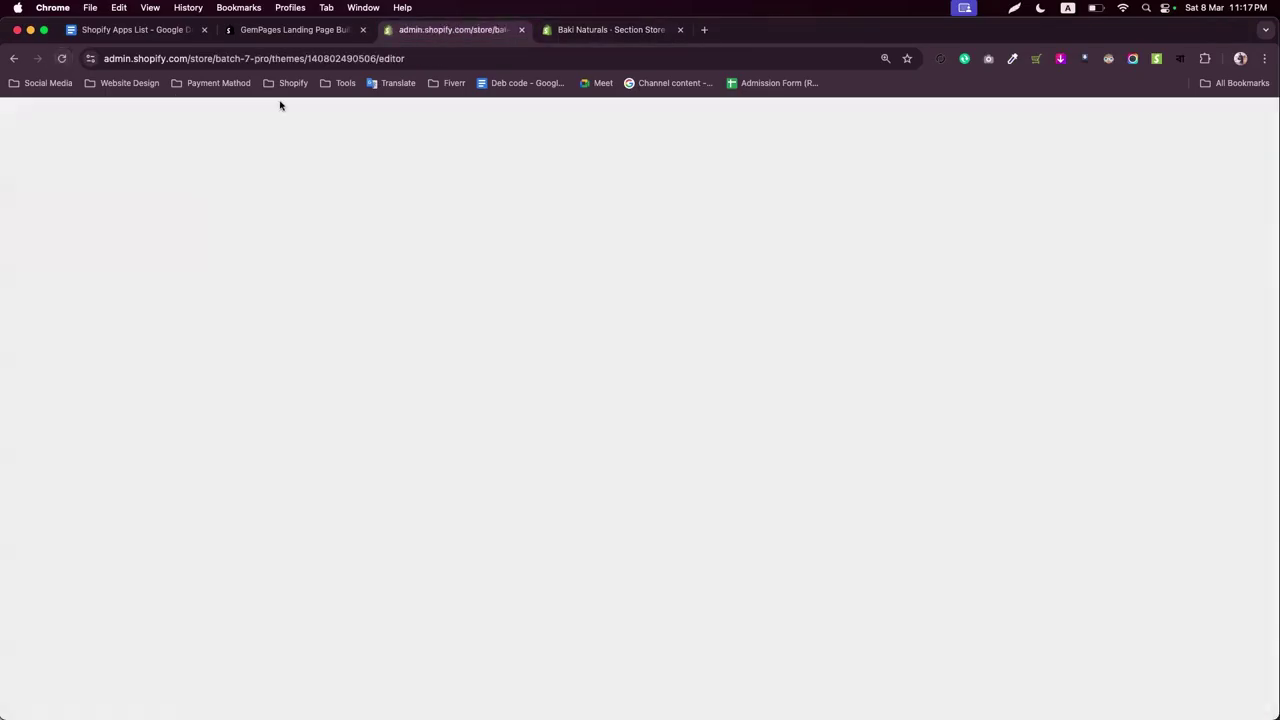
pyautogui.click(348, 31)
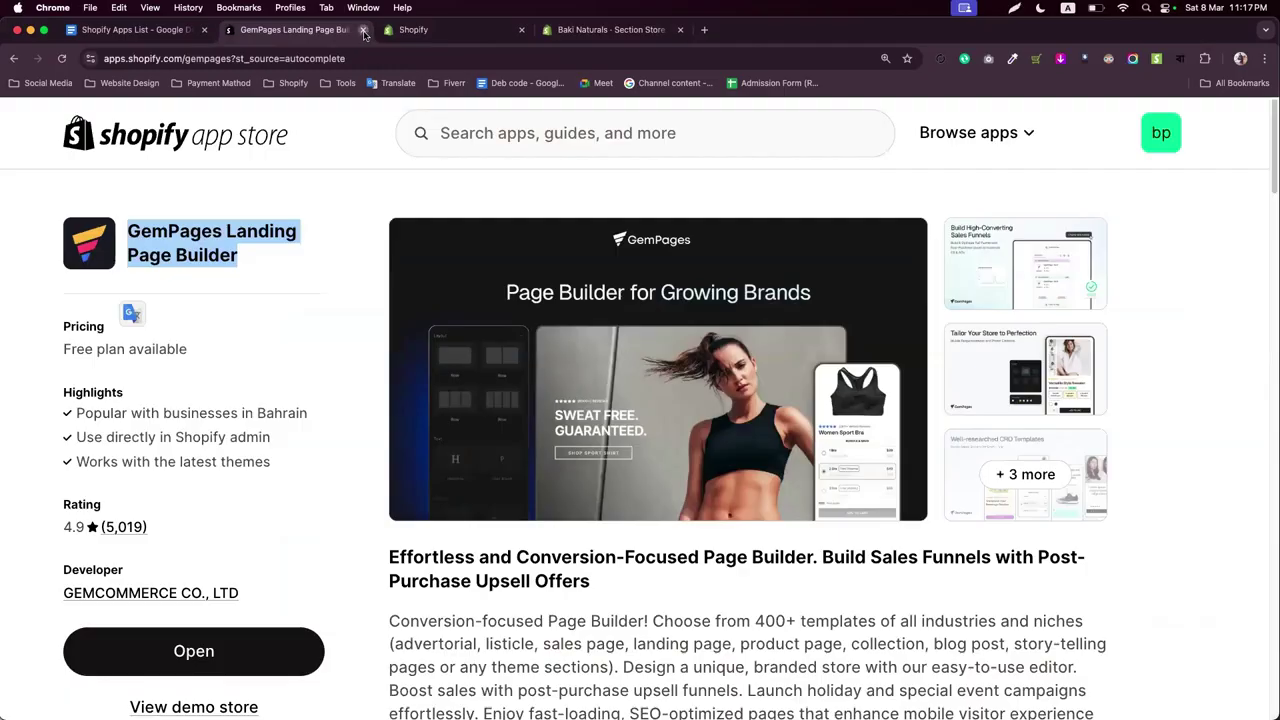
pyautogui.click(363, 31)
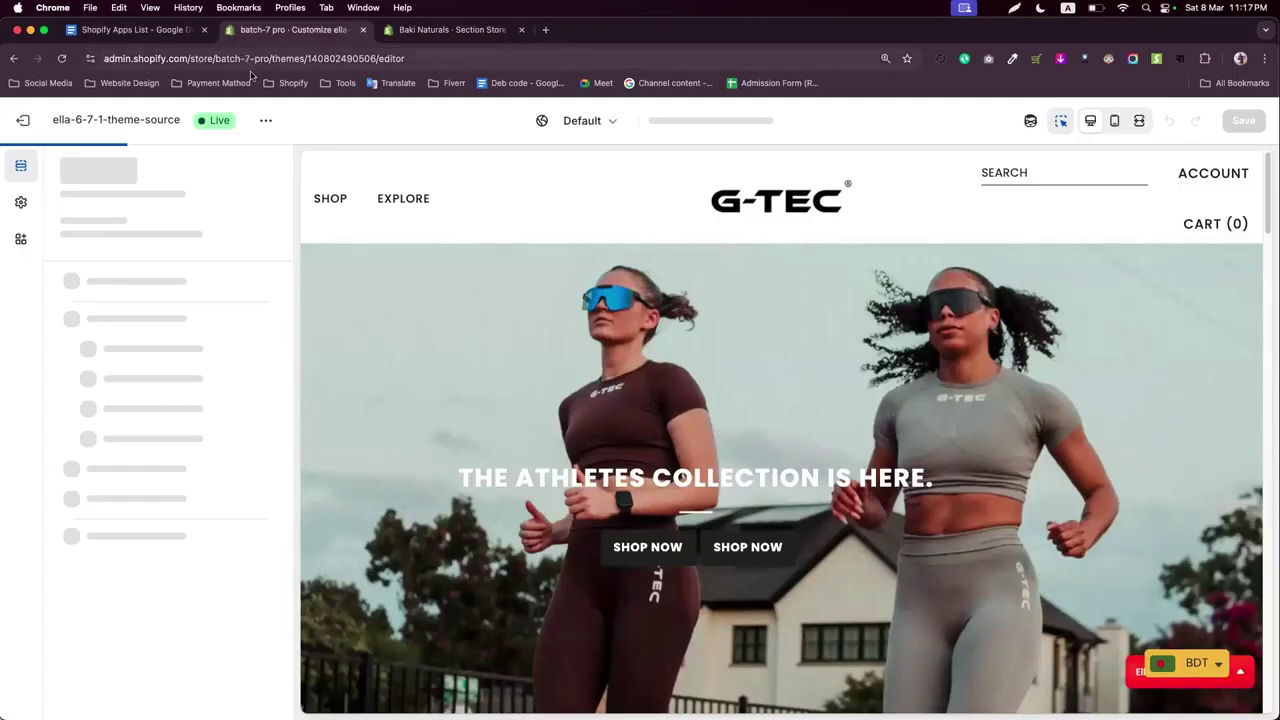
pyautogui.click(63, 57)
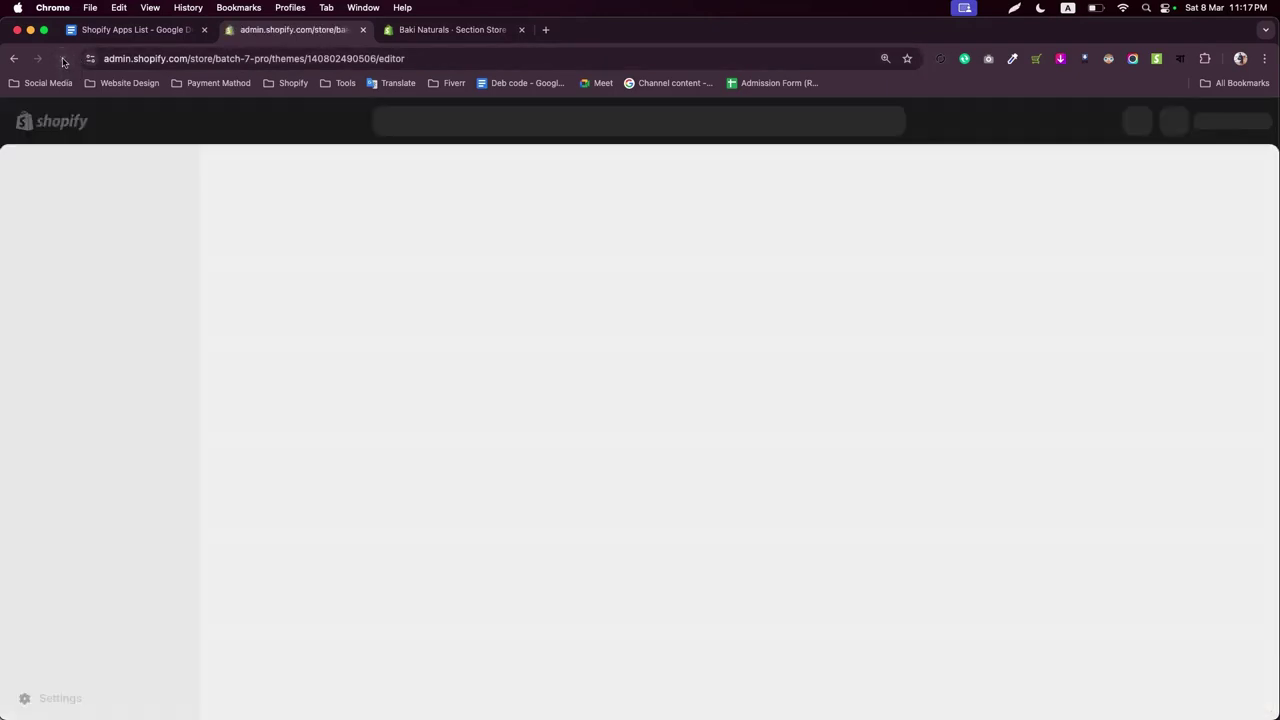
pyautogui.click(545, 29)
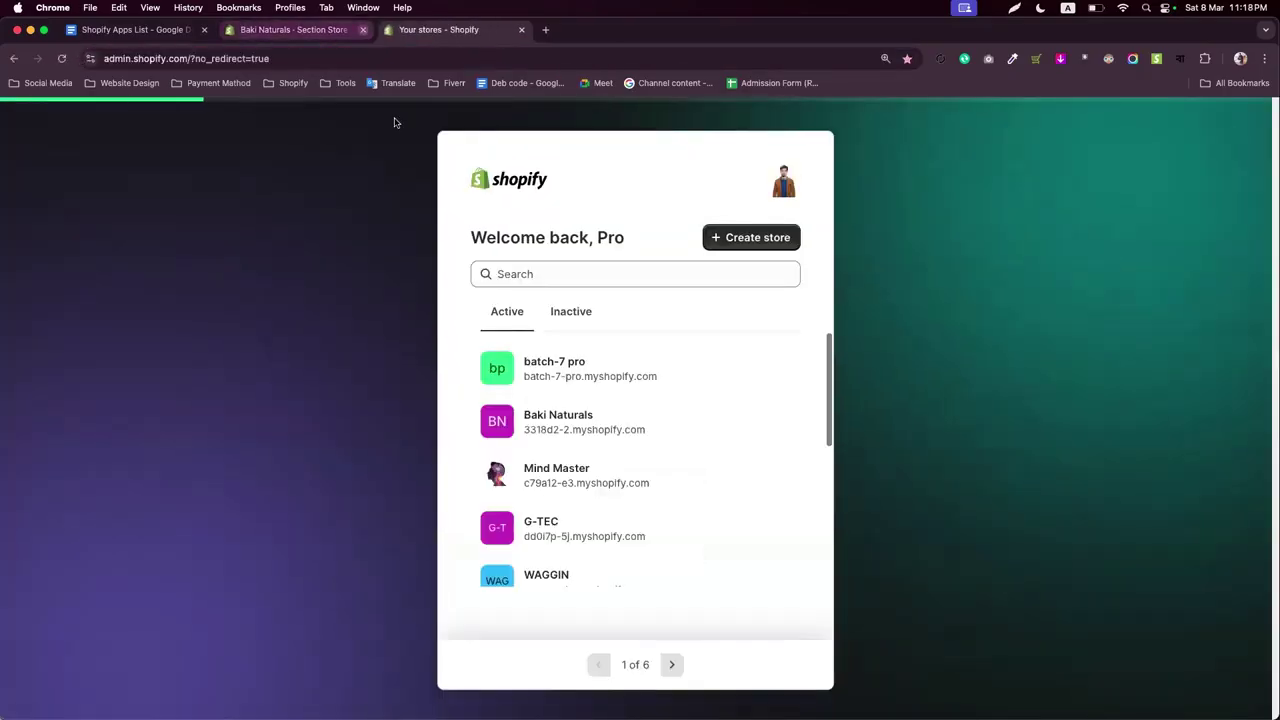
# Open batch-7 pro's ella-6-7-1-theme-source in the theme editor and scroll the G-TEC home preview.
pyautogui.click(584, 376)
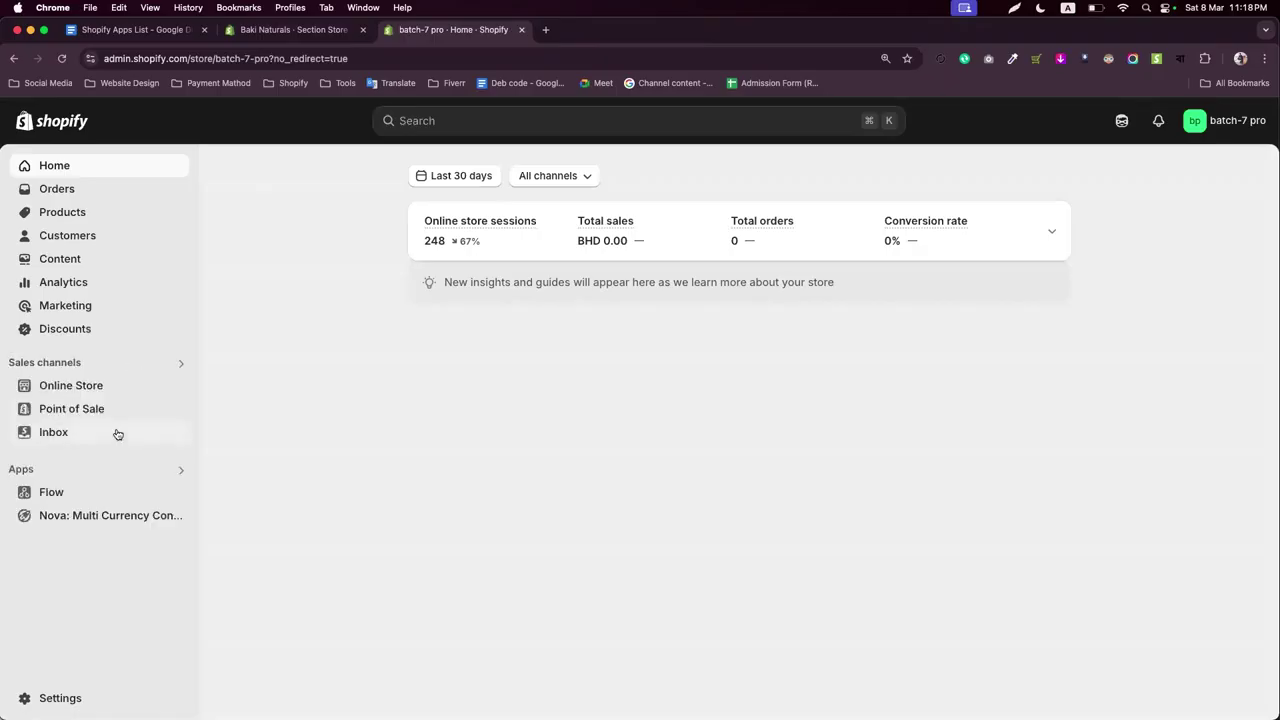
pyautogui.click(110, 389)
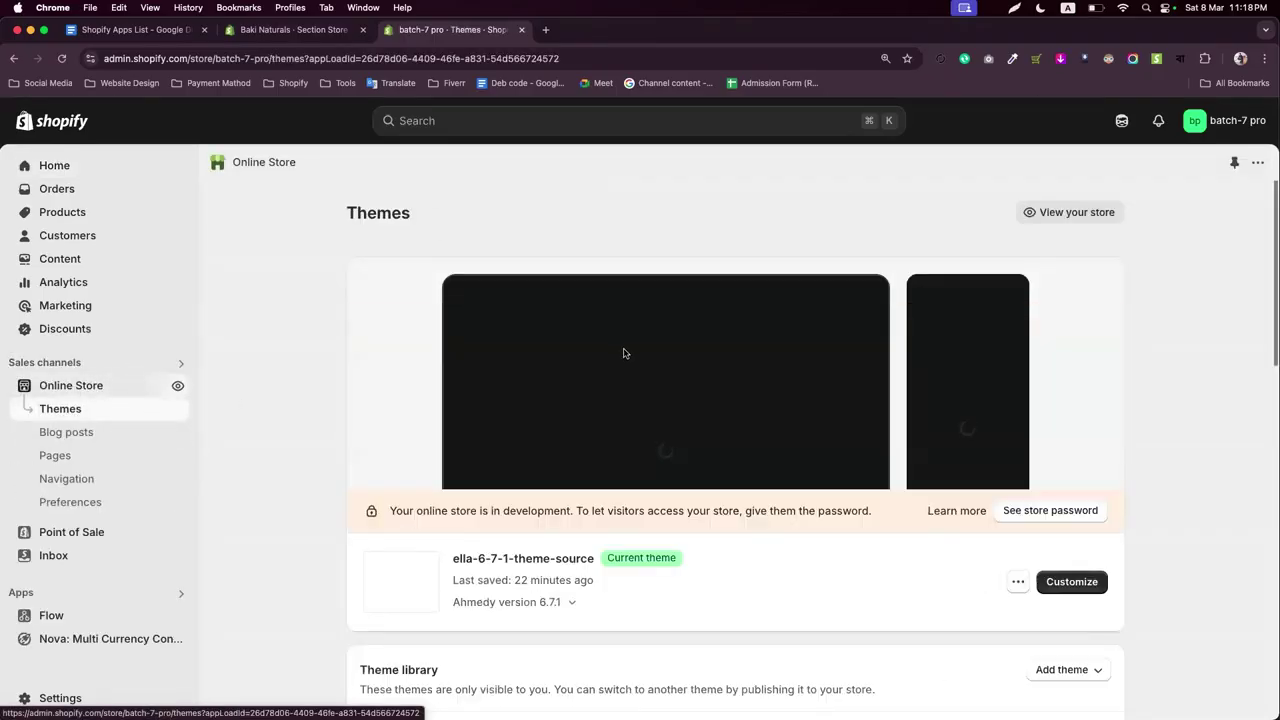
pyautogui.click(1062, 583)
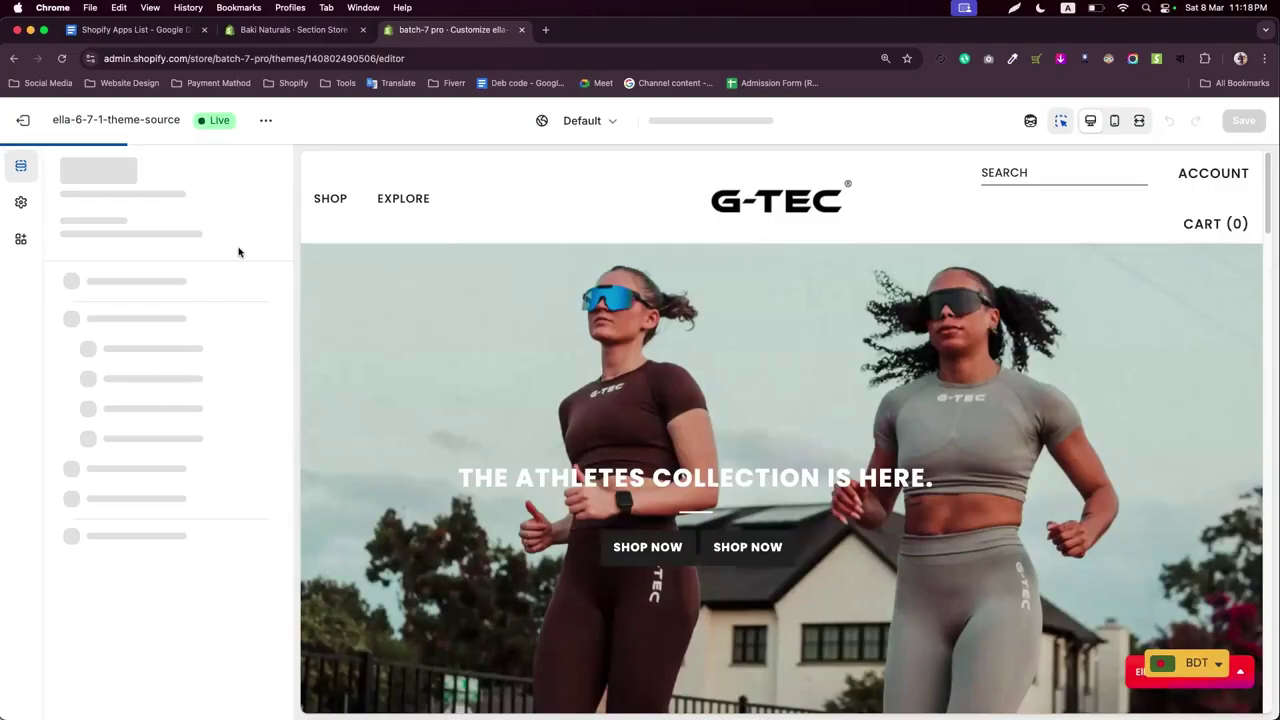
pyautogui.scroll(-15, 631, 437)
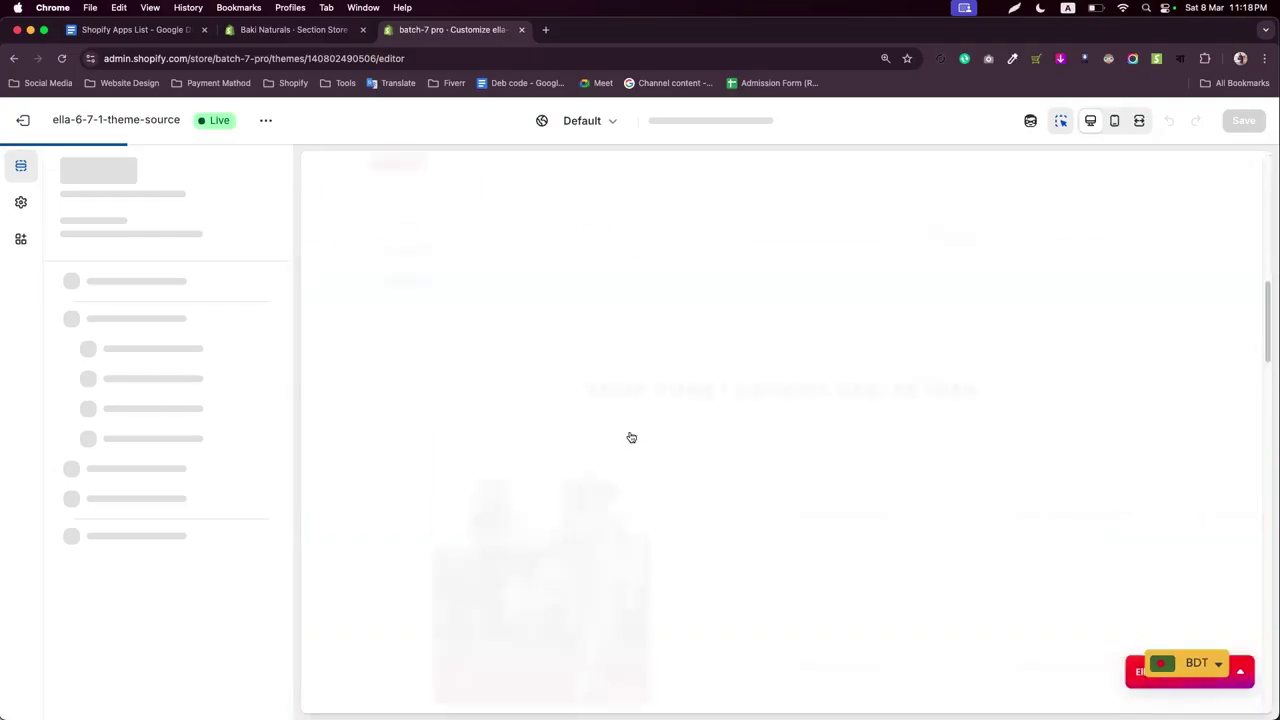
pyautogui.scroll(-3, 631, 435)
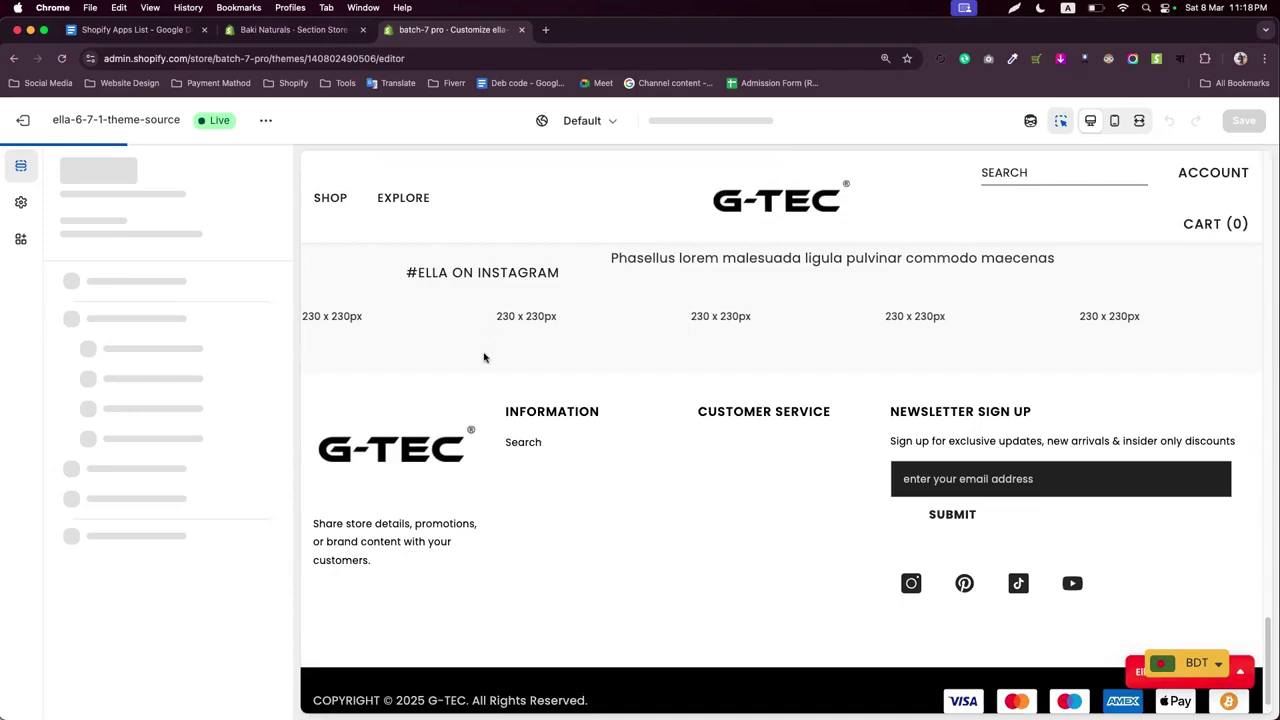
pyautogui.scroll(2, 478, 395)
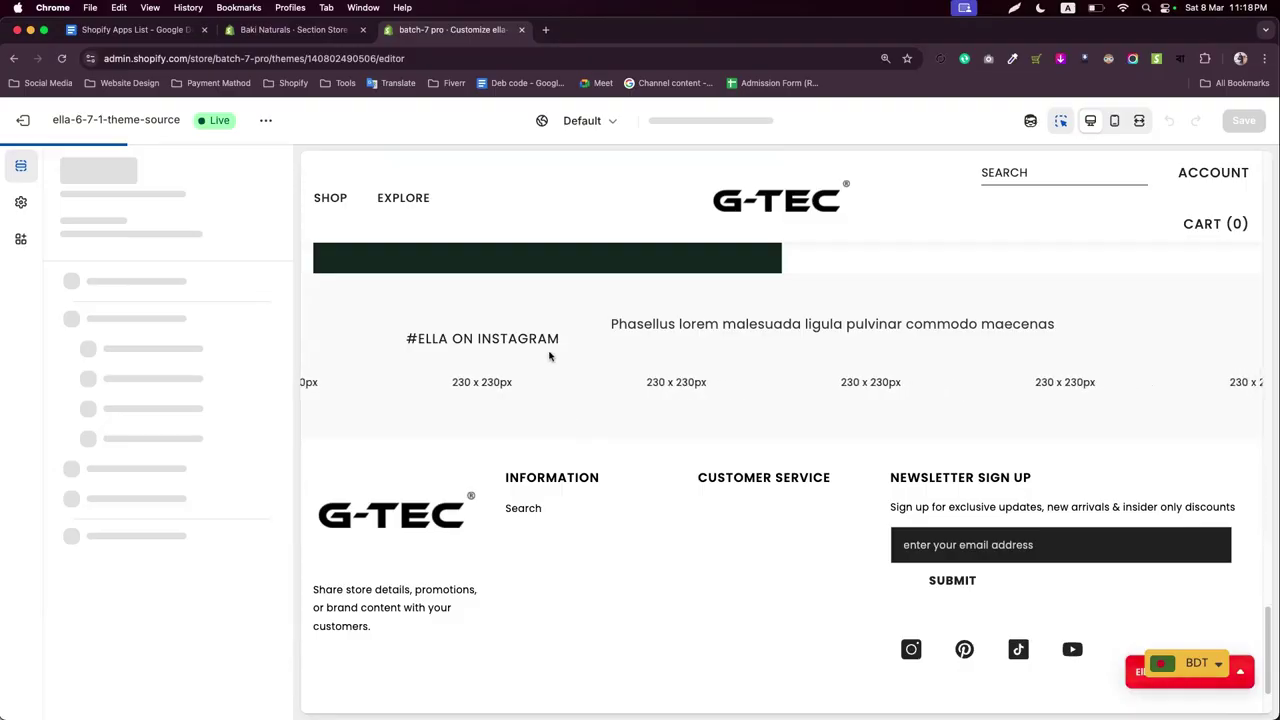
# Load pharmacool.ca in a new tab and scroll through its Our Clients logo strip.
pyautogui.click(545, 30)
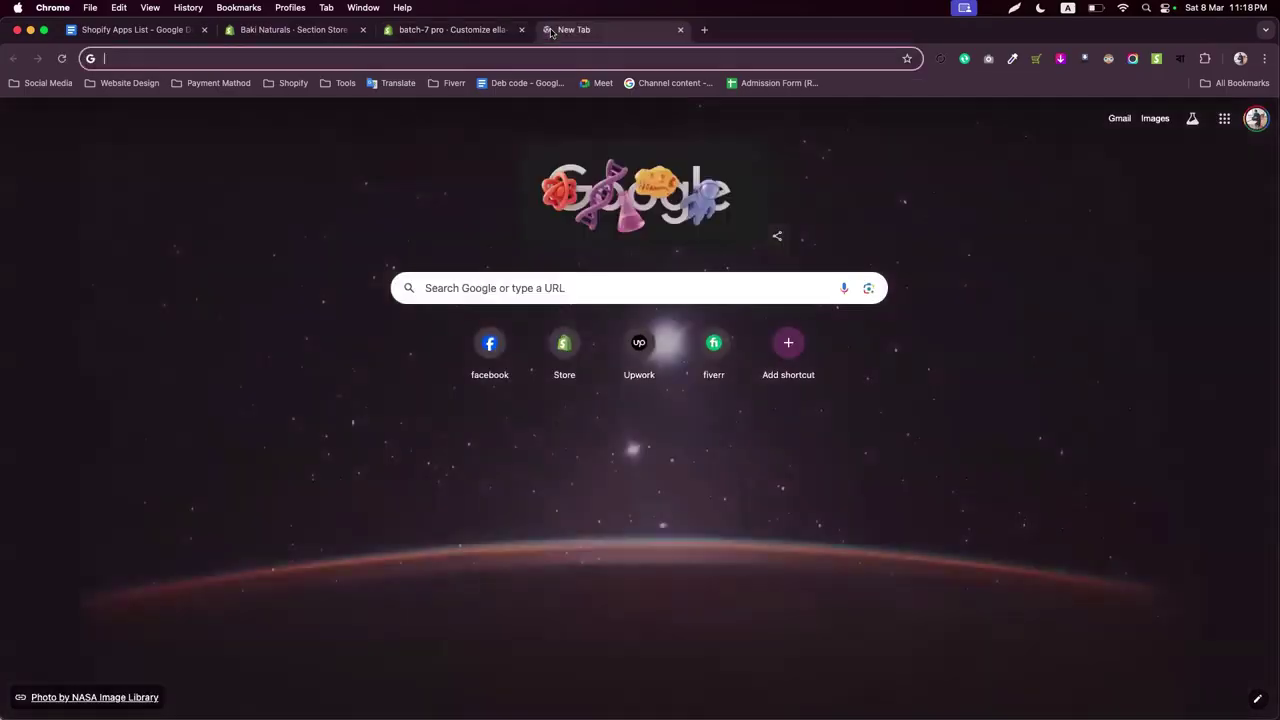
pyautogui.write('pharmacool.ca')
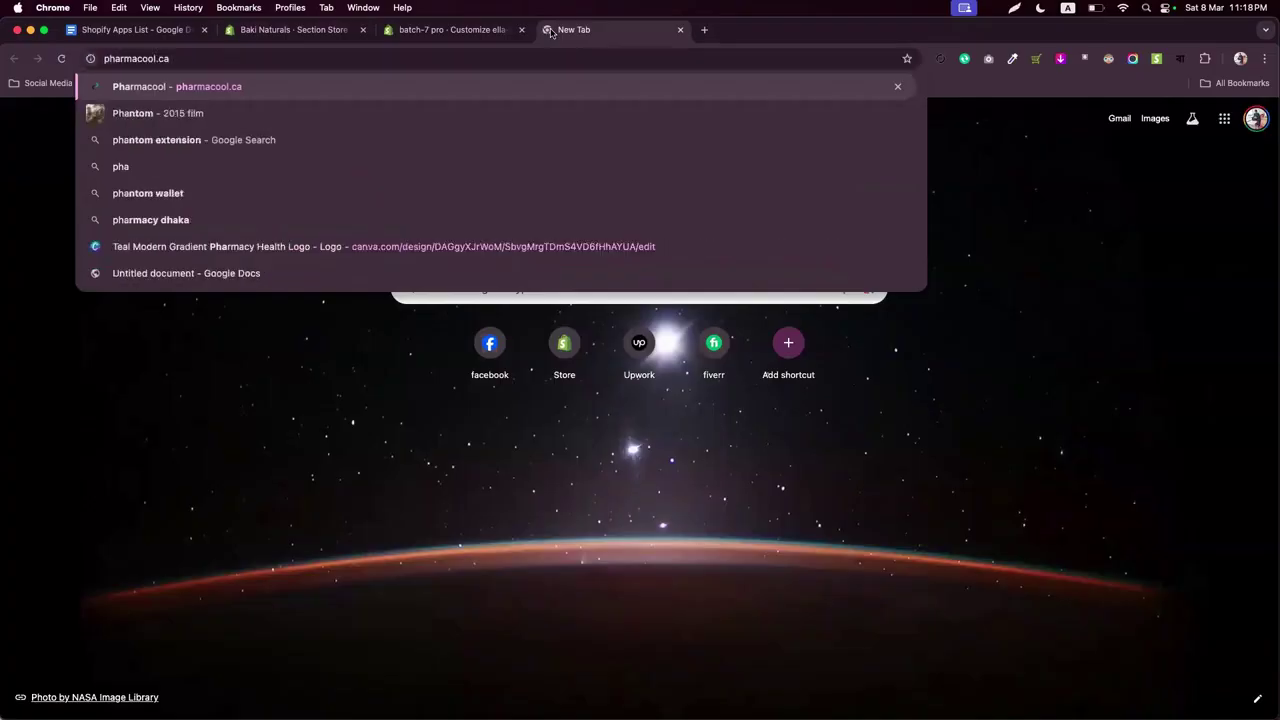
pyautogui.press('Return')
pyautogui.scroll(-5, 474, 366)
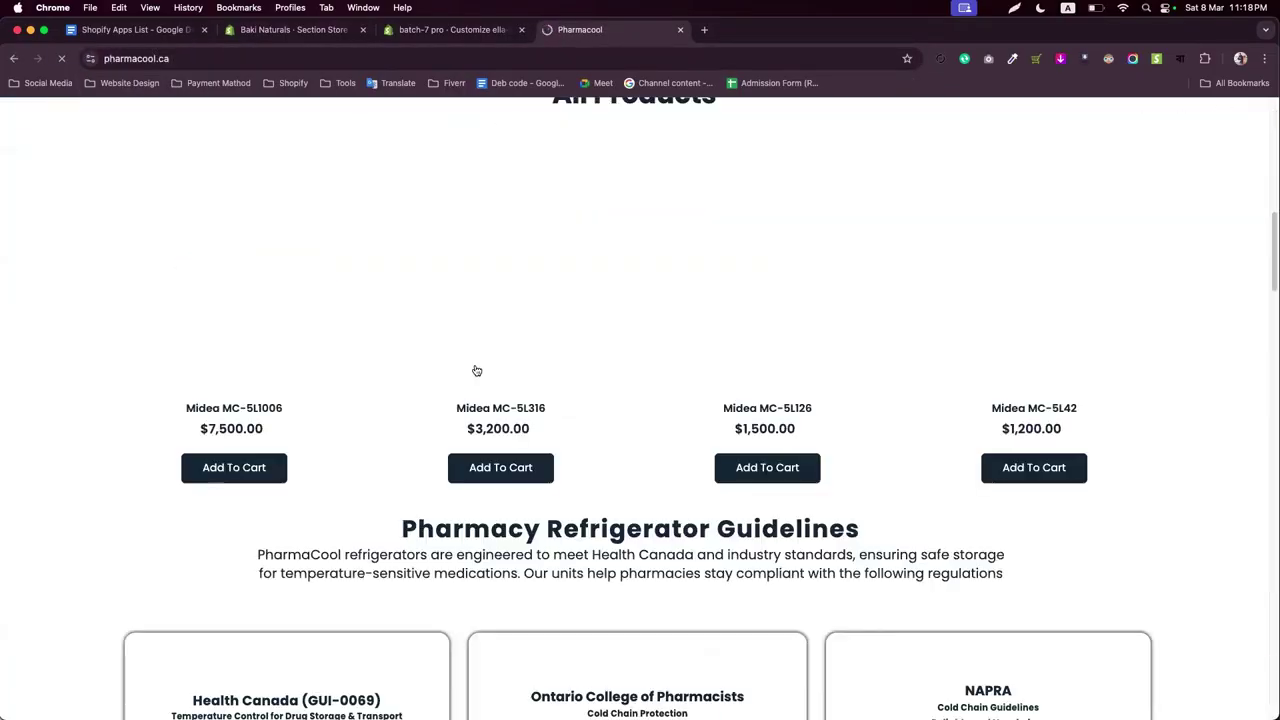
pyautogui.scroll(2, 494, 349)
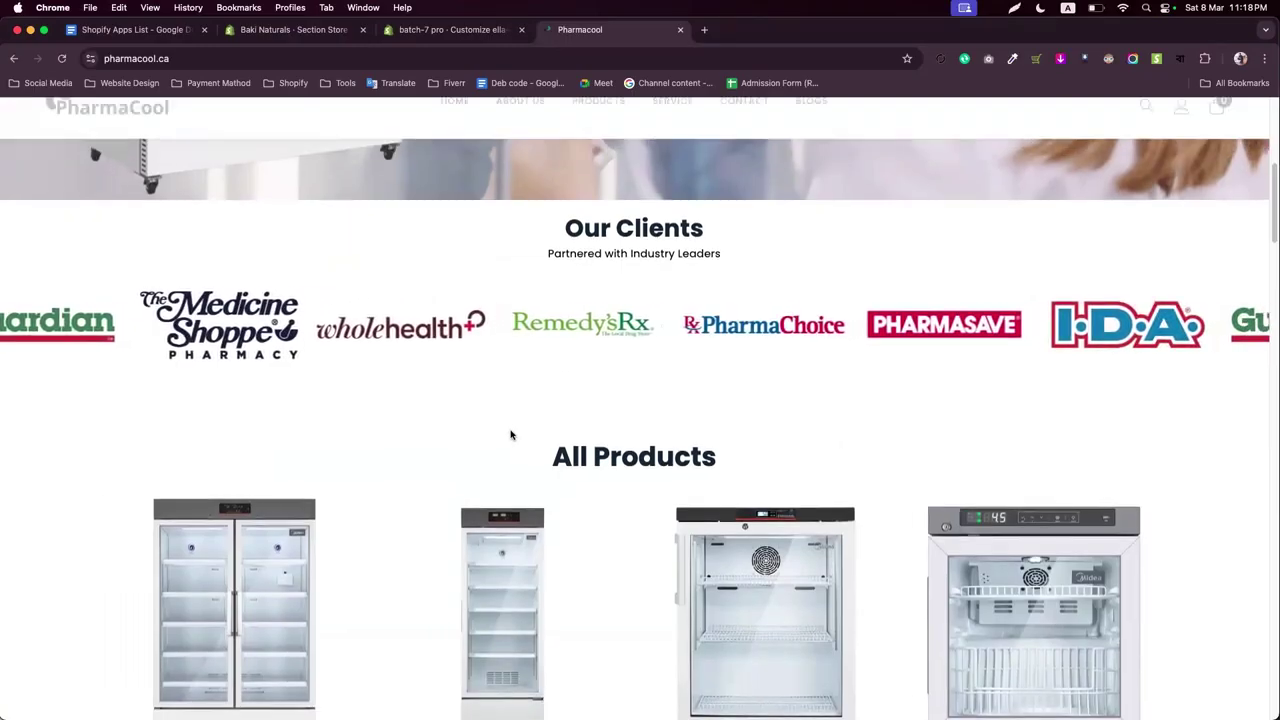
pyautogui.scroll(2, 513, 433)
pyautogui.scroll(1, 511, 434)
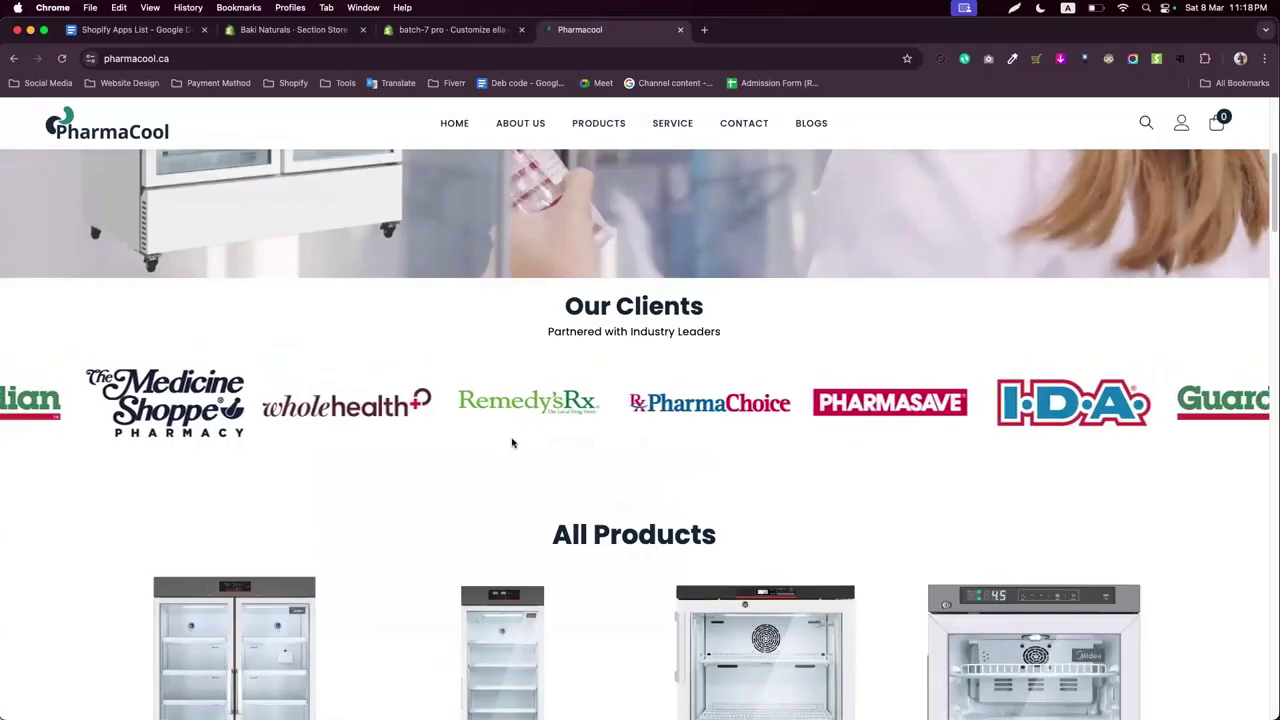
pyautogui.scroll(-10, 514, 440)
pyautogui.scroll(-6, 512, 443)
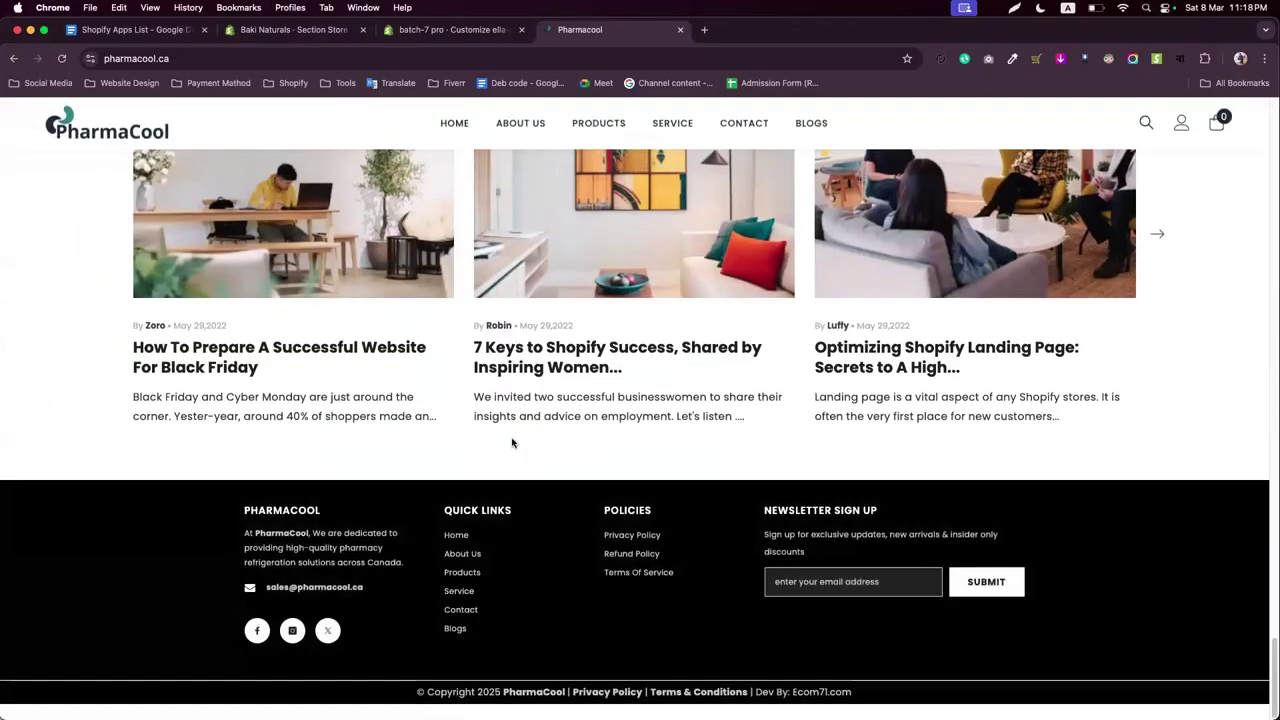
pyautogui.scroll(15, 512, 443)
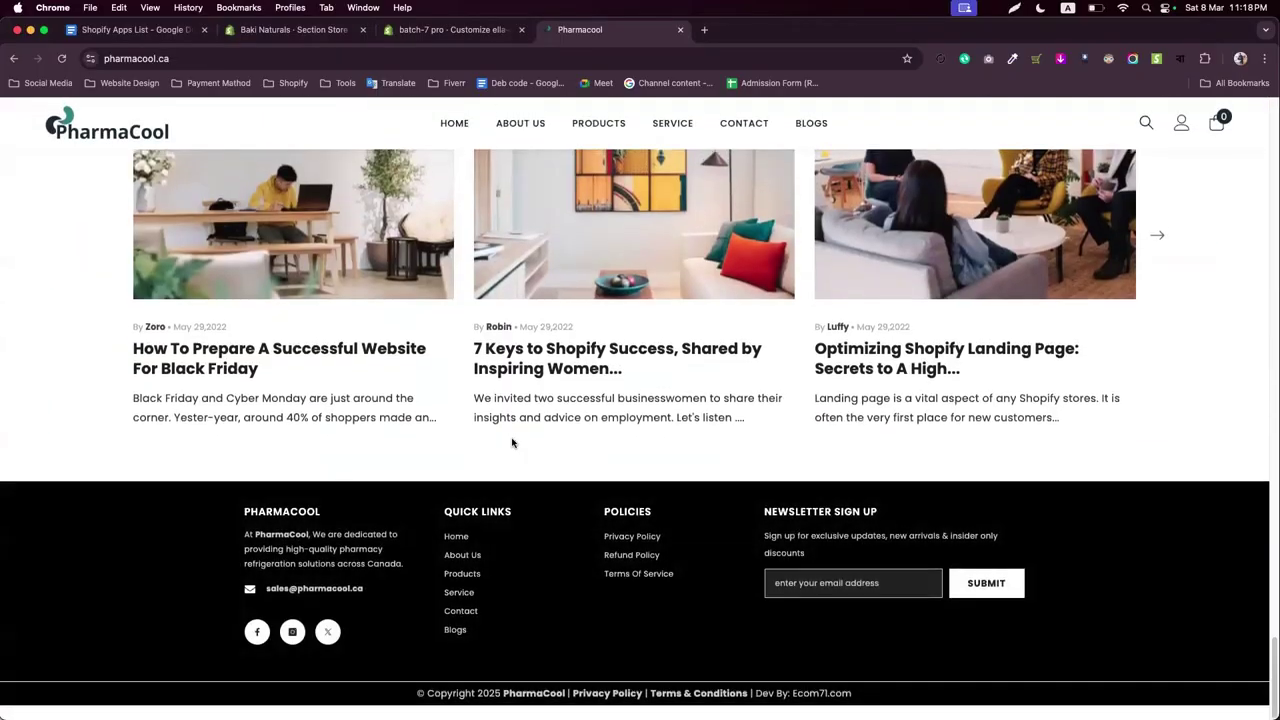
pyautogui.scroll(-7, 512, 443)
pyautogui.scroll(1, 526, 320)
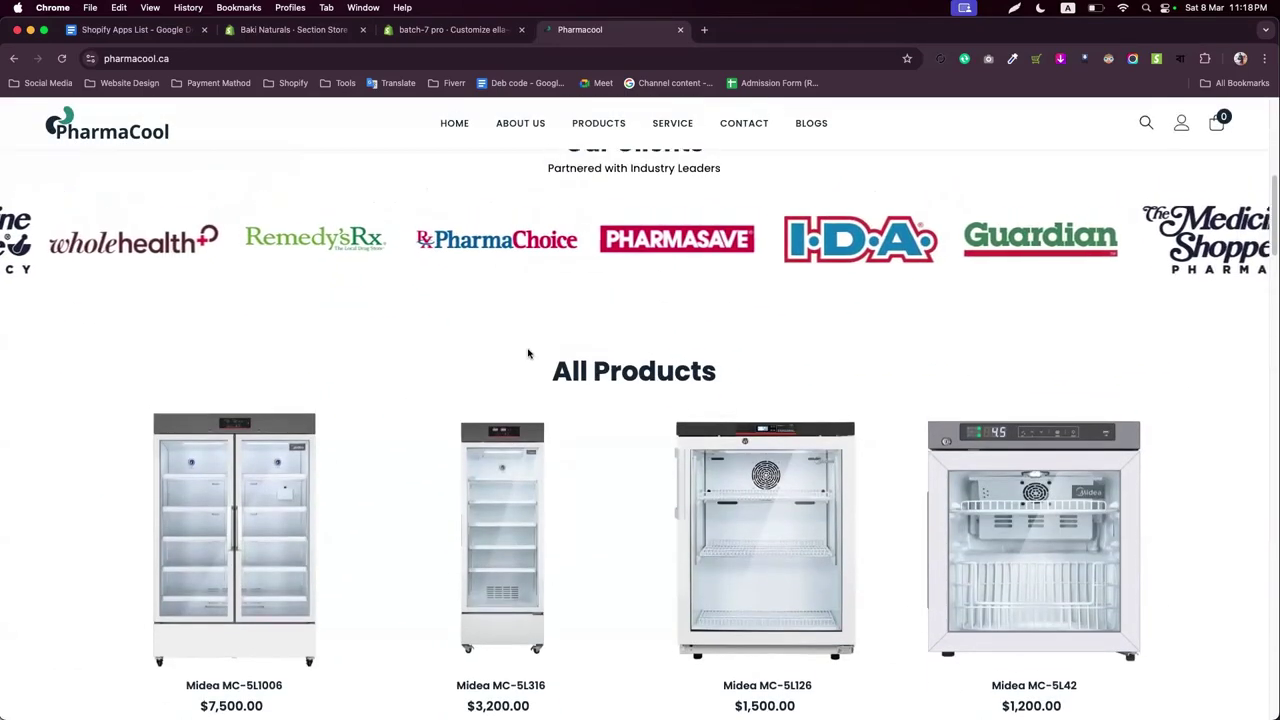
# Compare the PharmaCool logo strip with the Section Store tab, ending on Section Store.
pyautogui.click(441, 33)
pyautogui.click(322, 31)
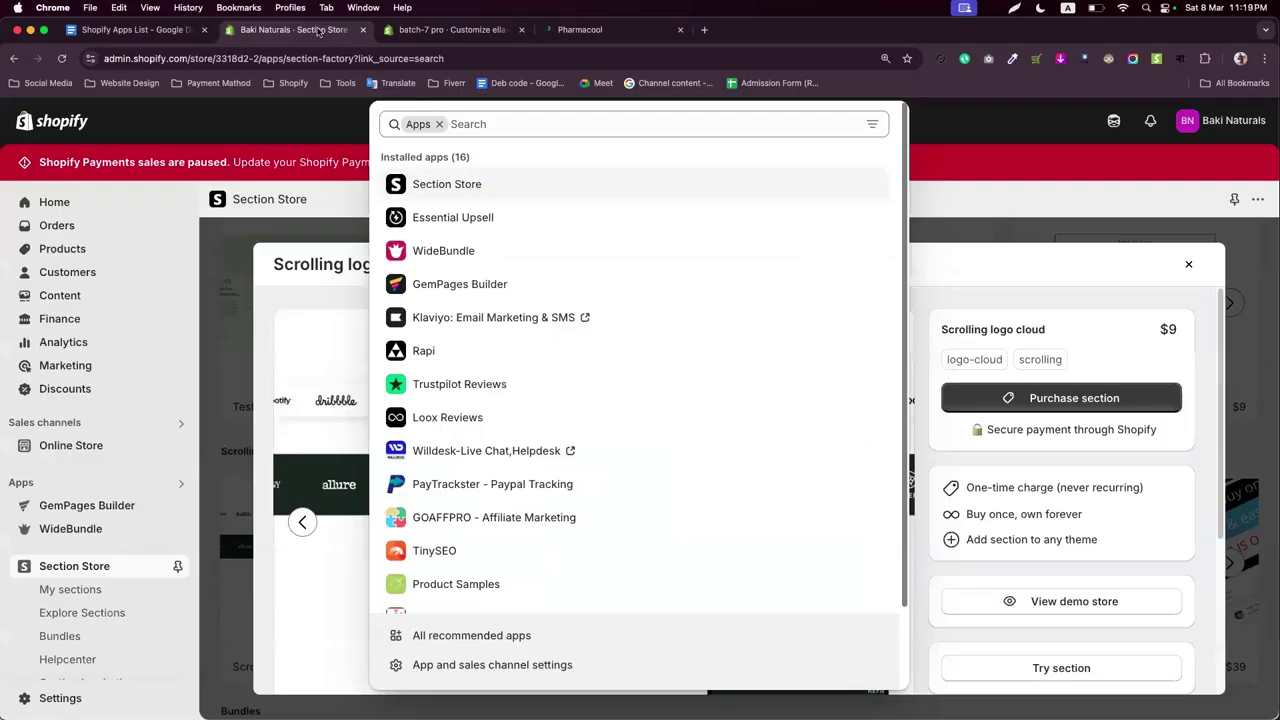
pyautogui.click(637, 34)
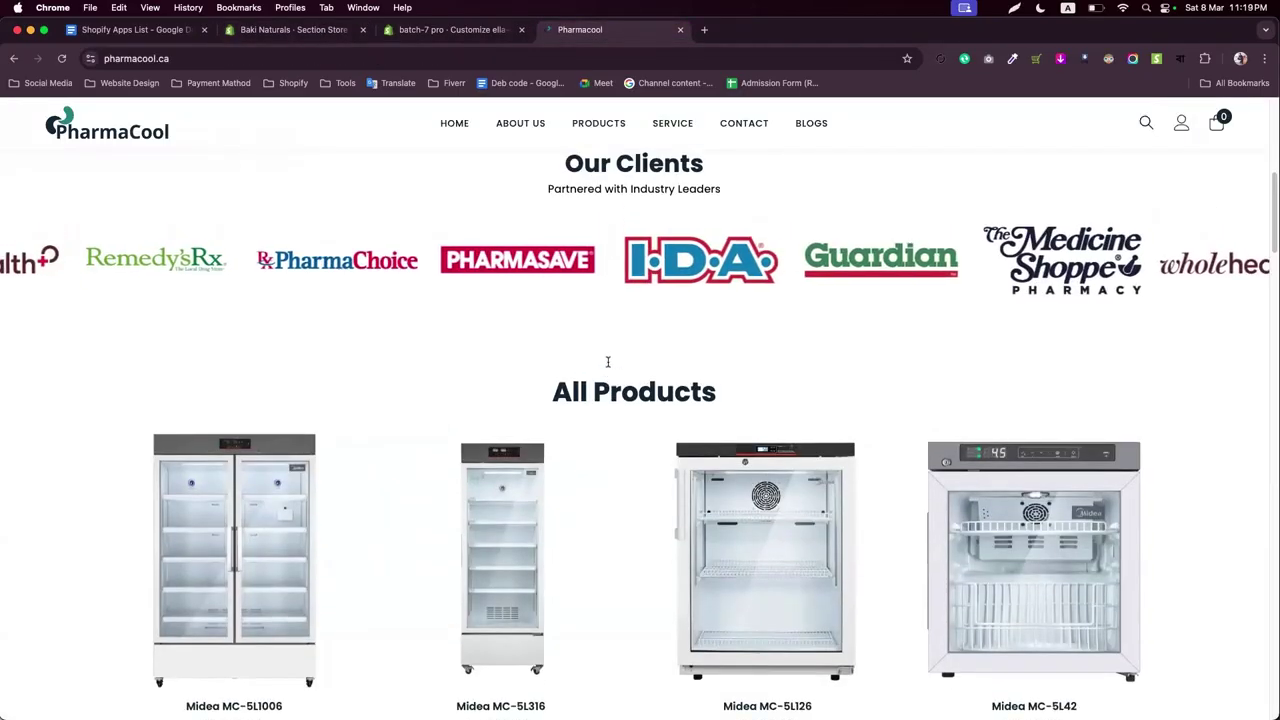
pyautogui.scroll(-3, 611, 465)
pyautogui.scroll(4, 611, 465)
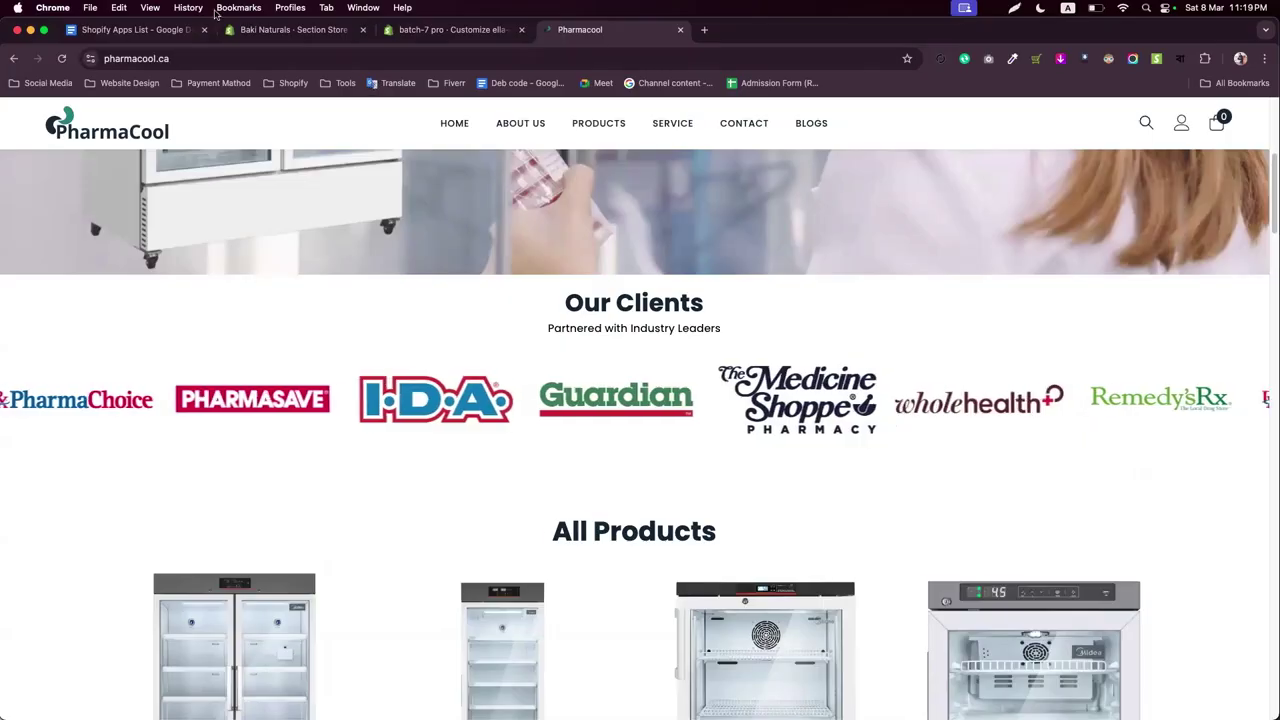
pyautogui.click(273, 32)
# Launch the Willdesk Live Chat app from the admin search filtered to Apps.
pyautogui.click(214, 309)
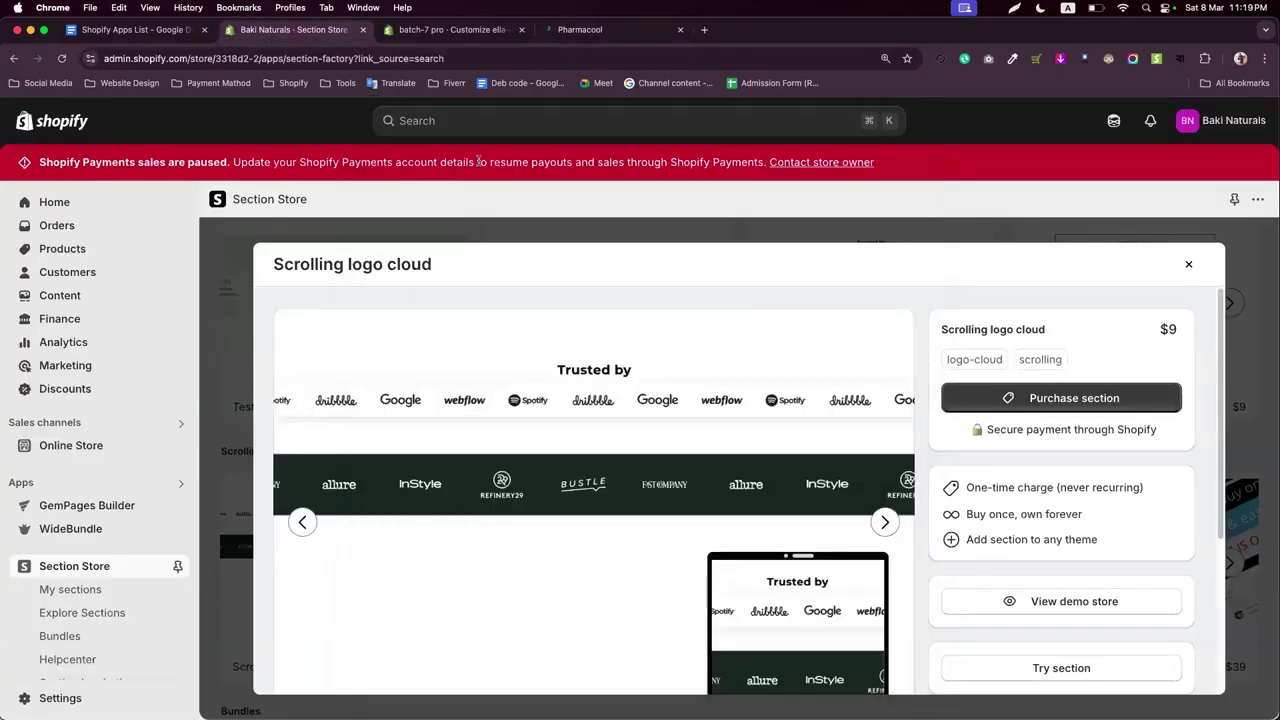
pyautogui.click(462, 124)
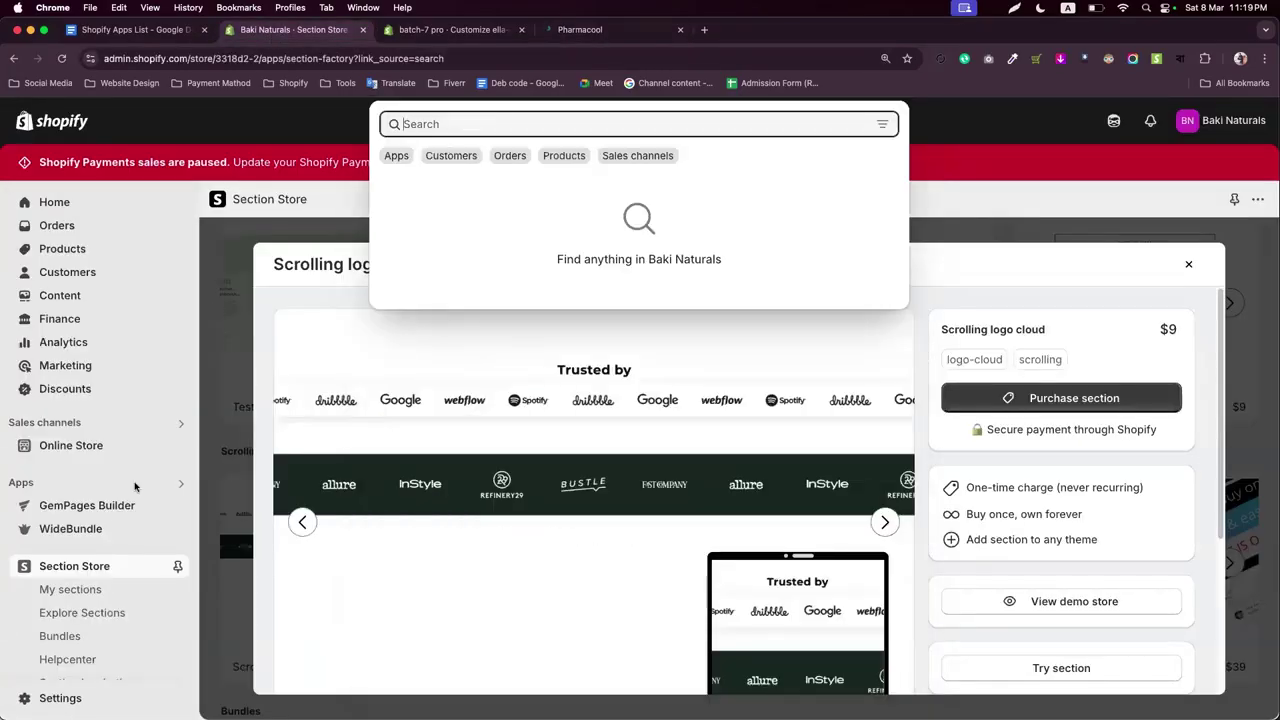
pyautogui.click(135, 487)
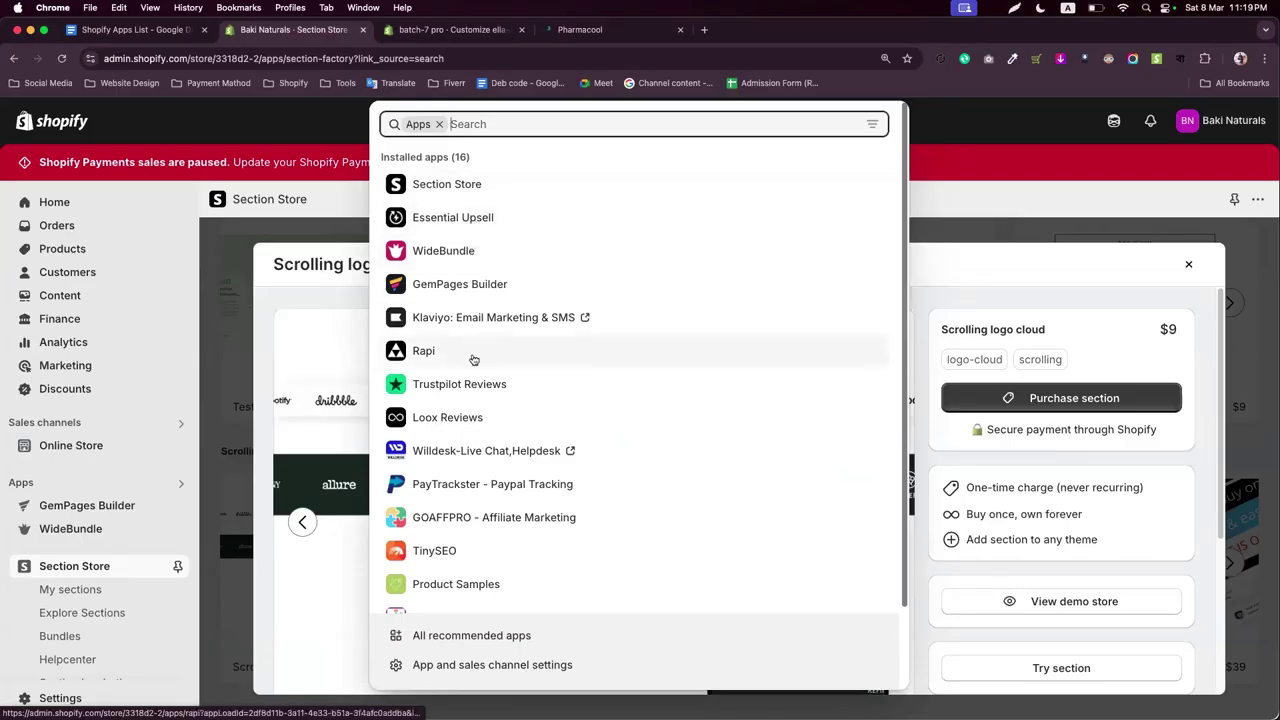
pyautogui.click(481, 460)
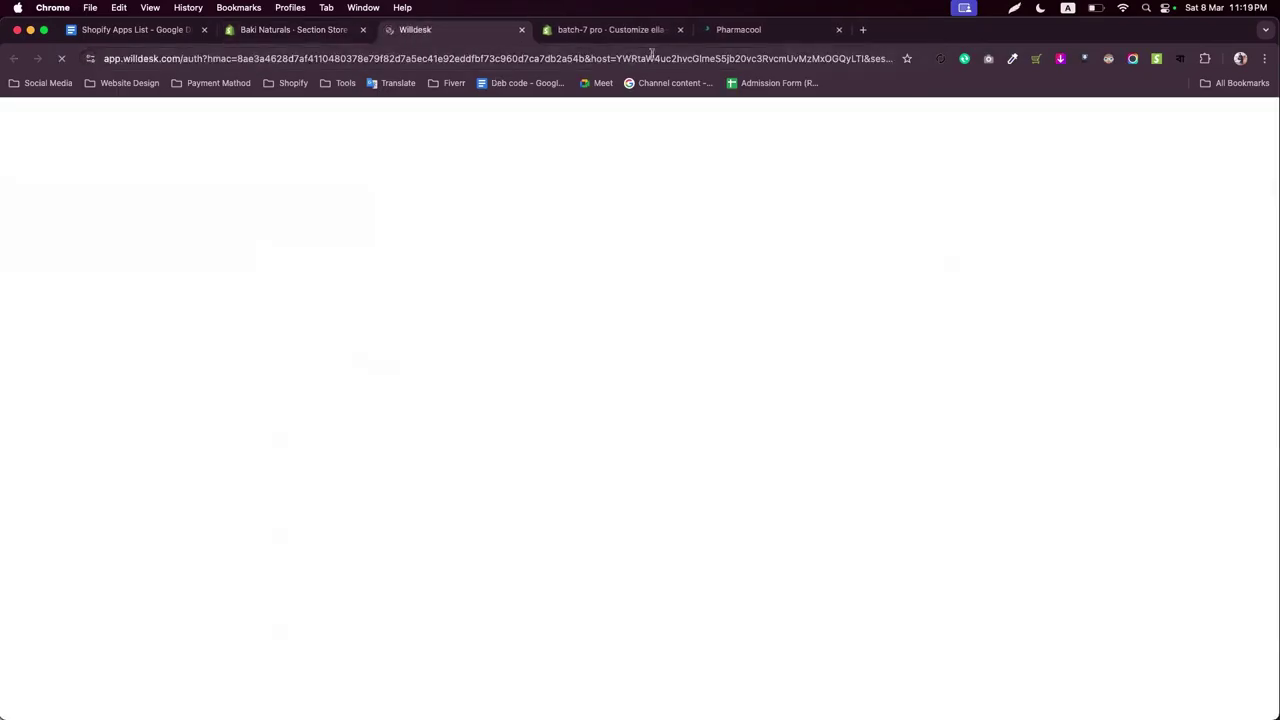
# Close the batch-7 pro theme editor and Pharmacool tabs, then approve Willdesk's data access update.
pyautogui.click(680, 30)
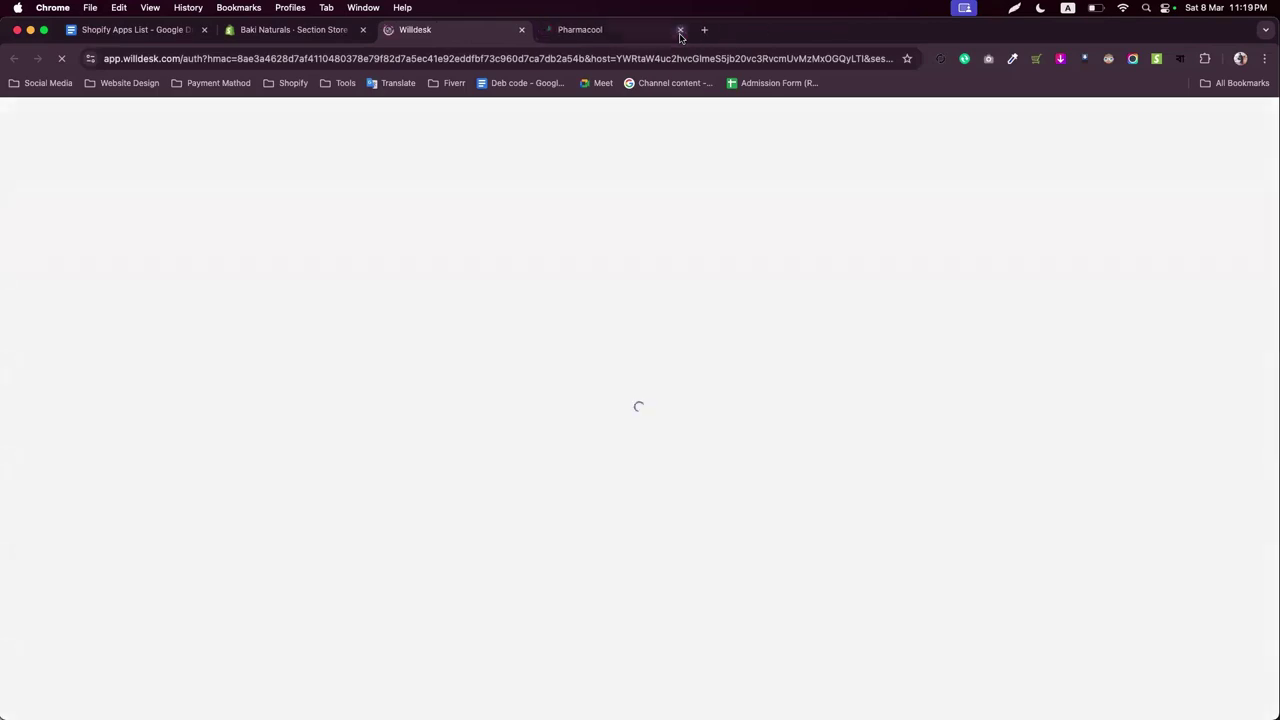
pyautogui.click(680, 30)
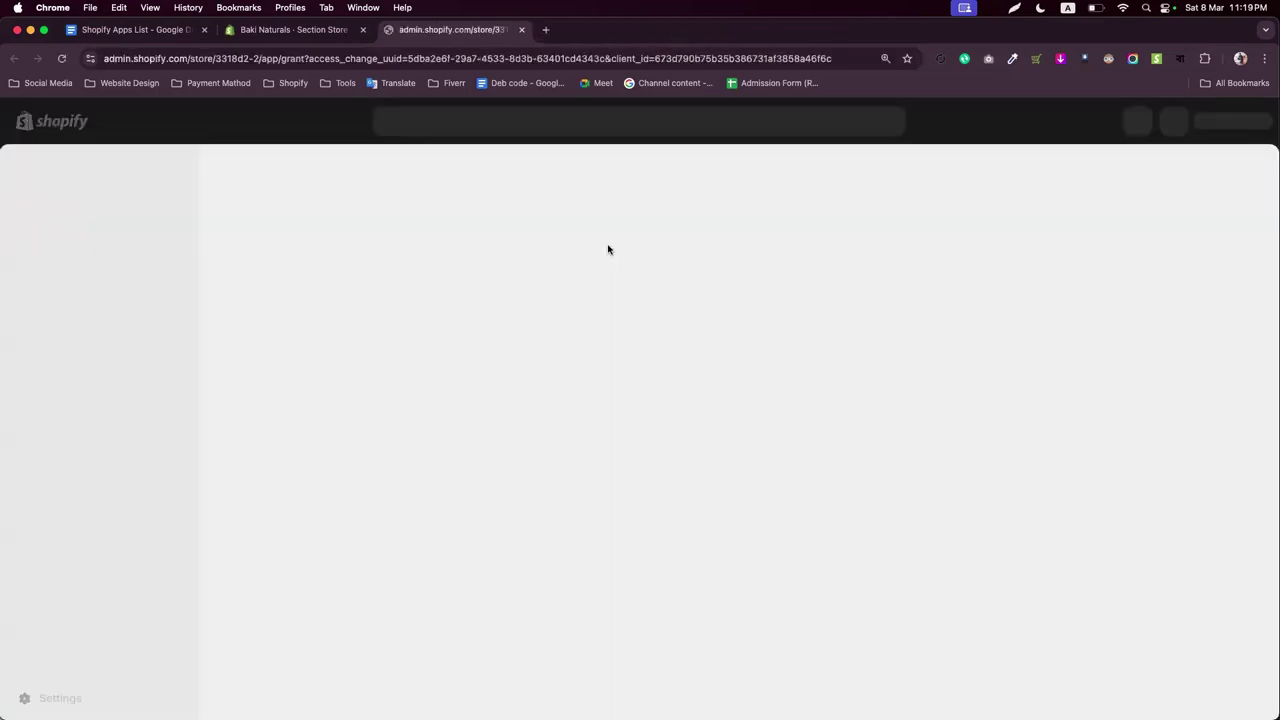
pyautogui.click(944, 679)
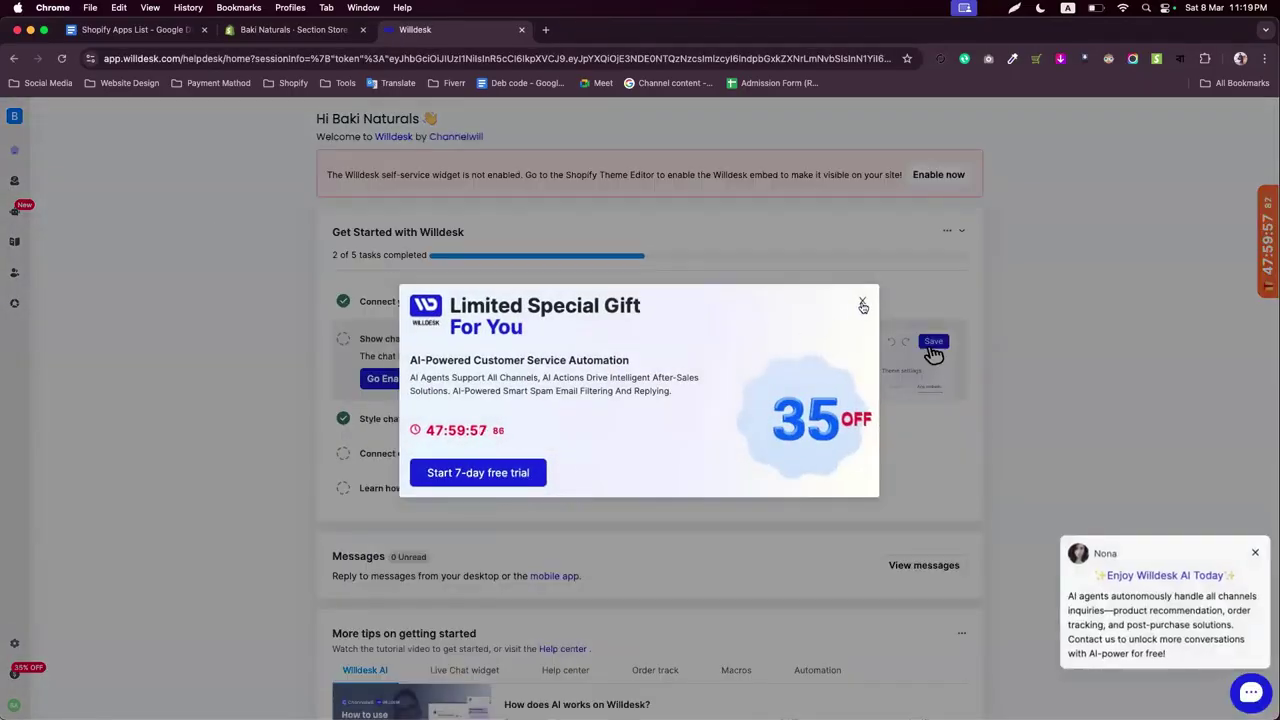
# Dismiss Willdesk's special-offer popup and return to the Willdesk tab.
pyautogui.click(862, 301)
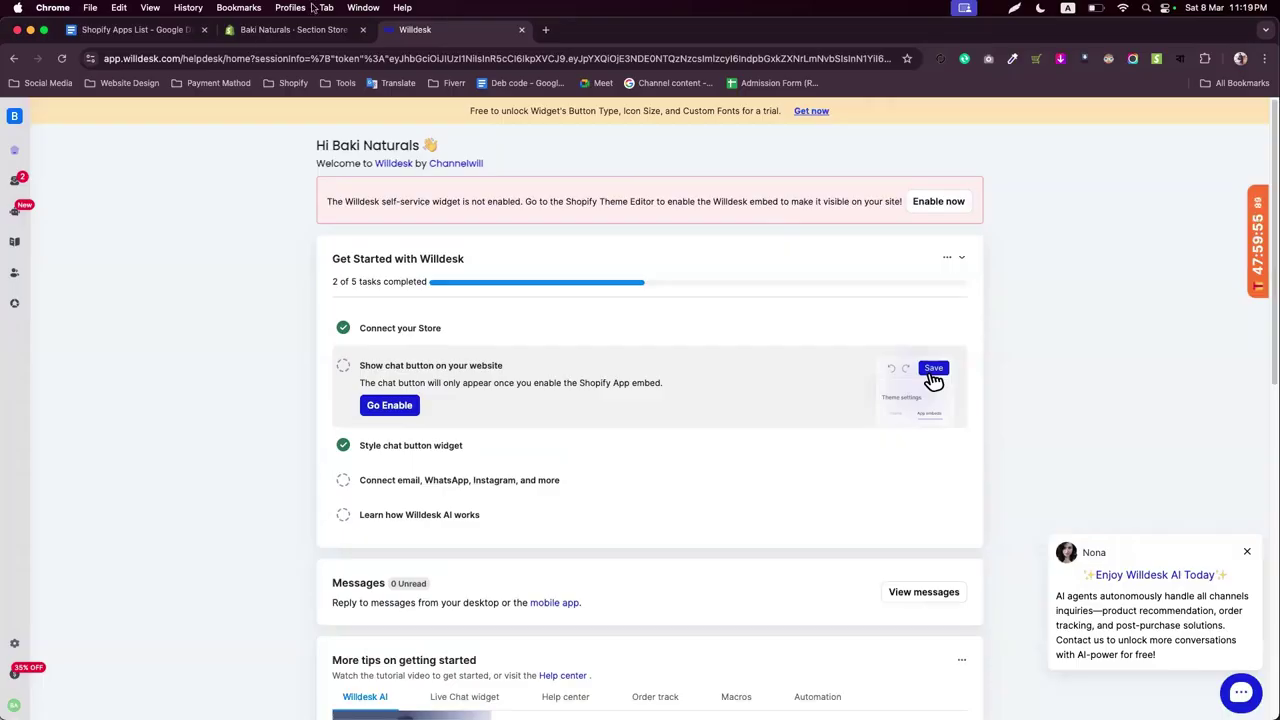
pyautogui.click(300, 30)
pyautogui.click(443, 34)
# Browse the inbox's Mentions and All conversations, then expand the Style chat button widget task.
pyautogui.click(15, 180)
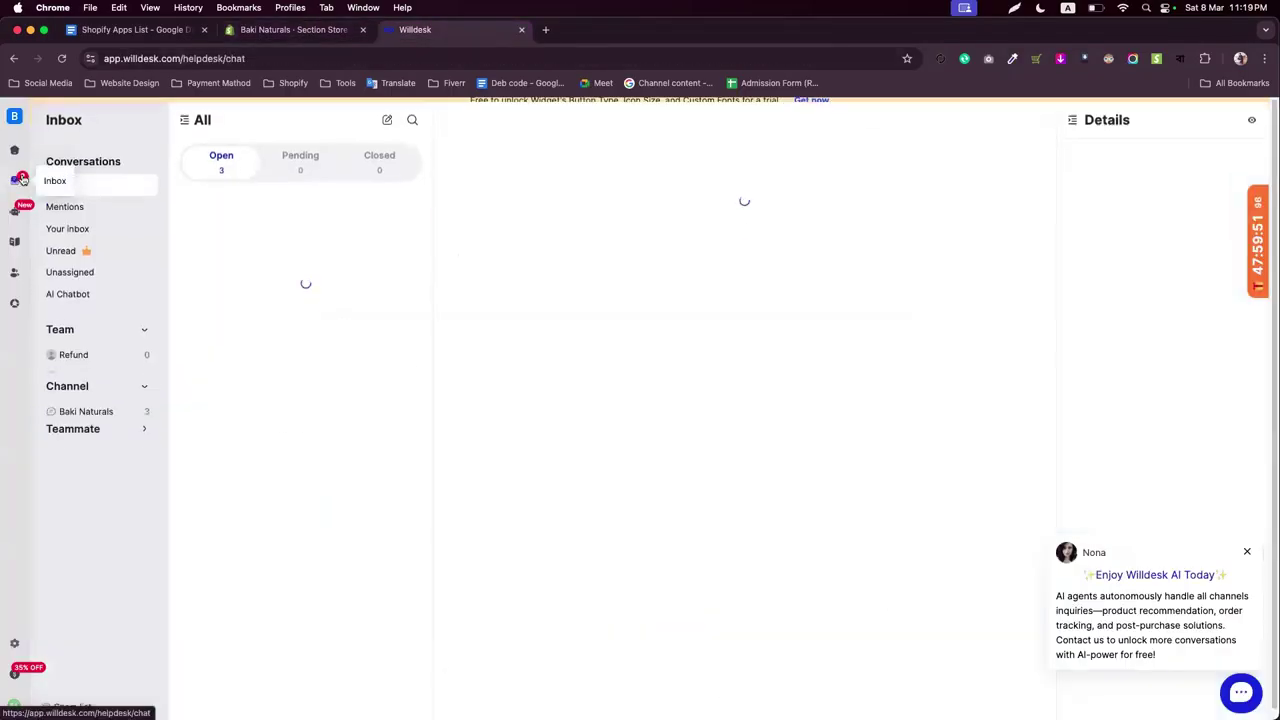
pyautogui.click(63, 202)
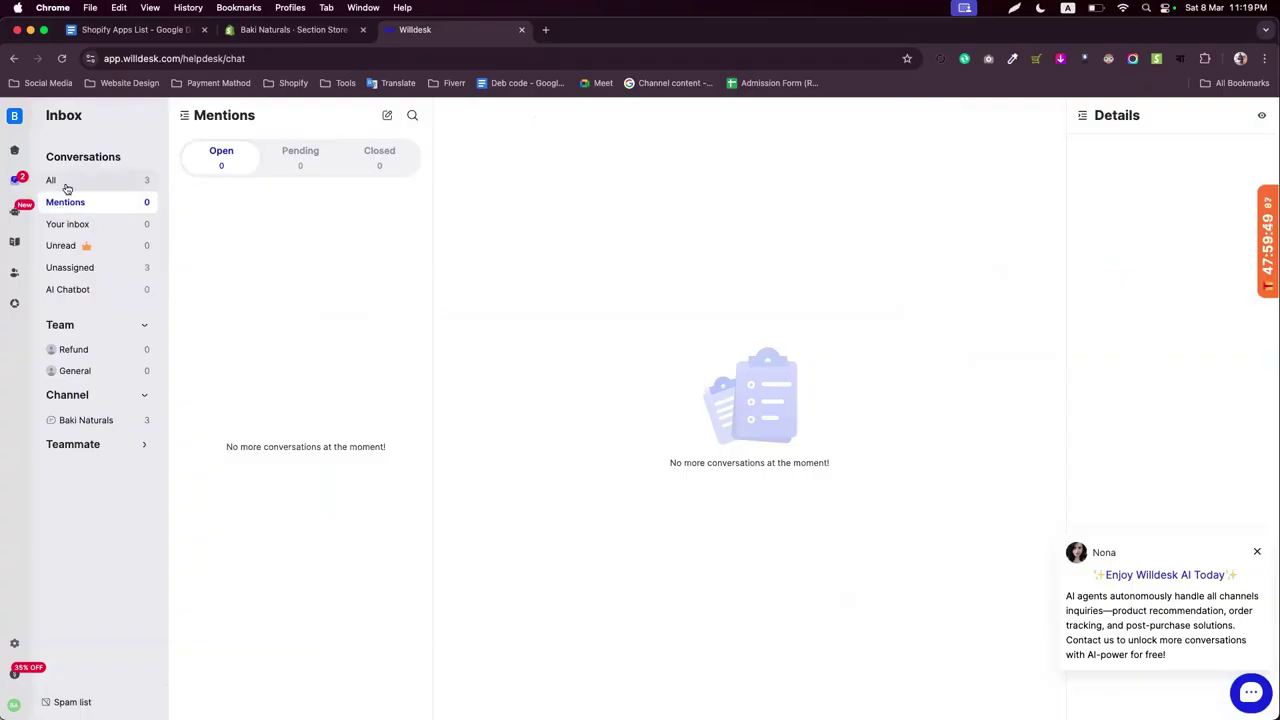
pyautogui.click(65, 188)
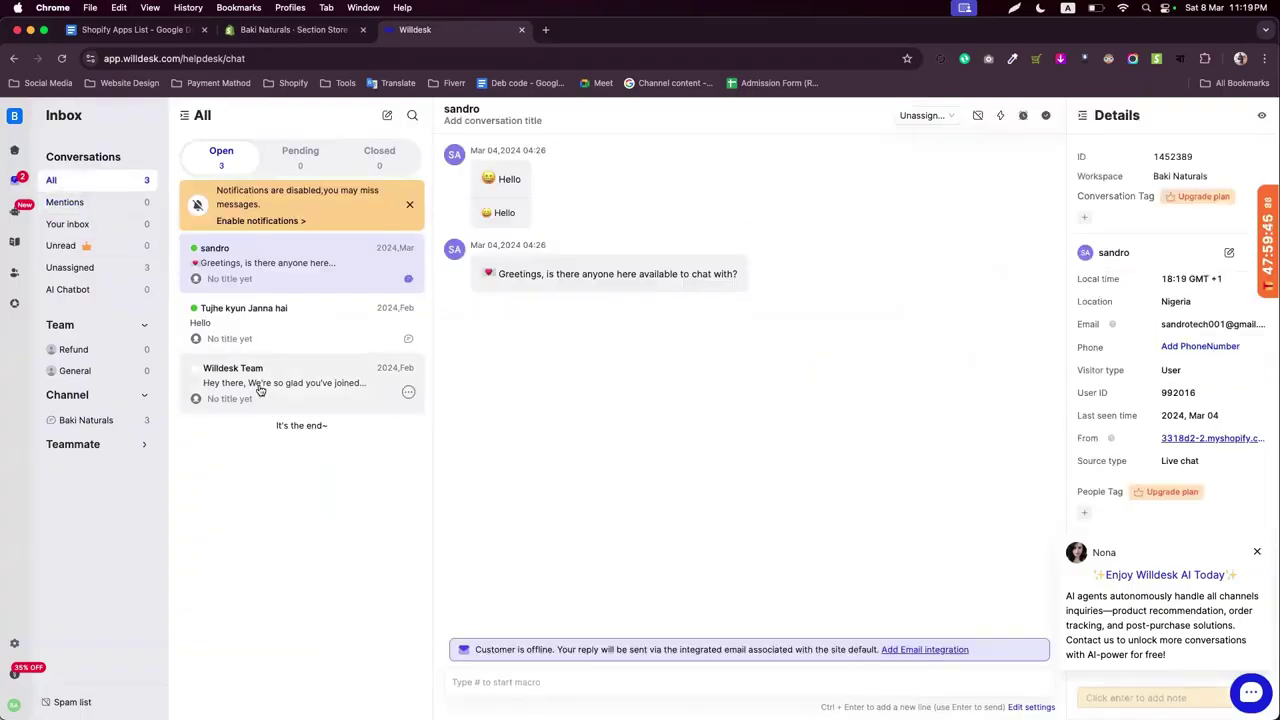
pyautogui.click(14, 117)
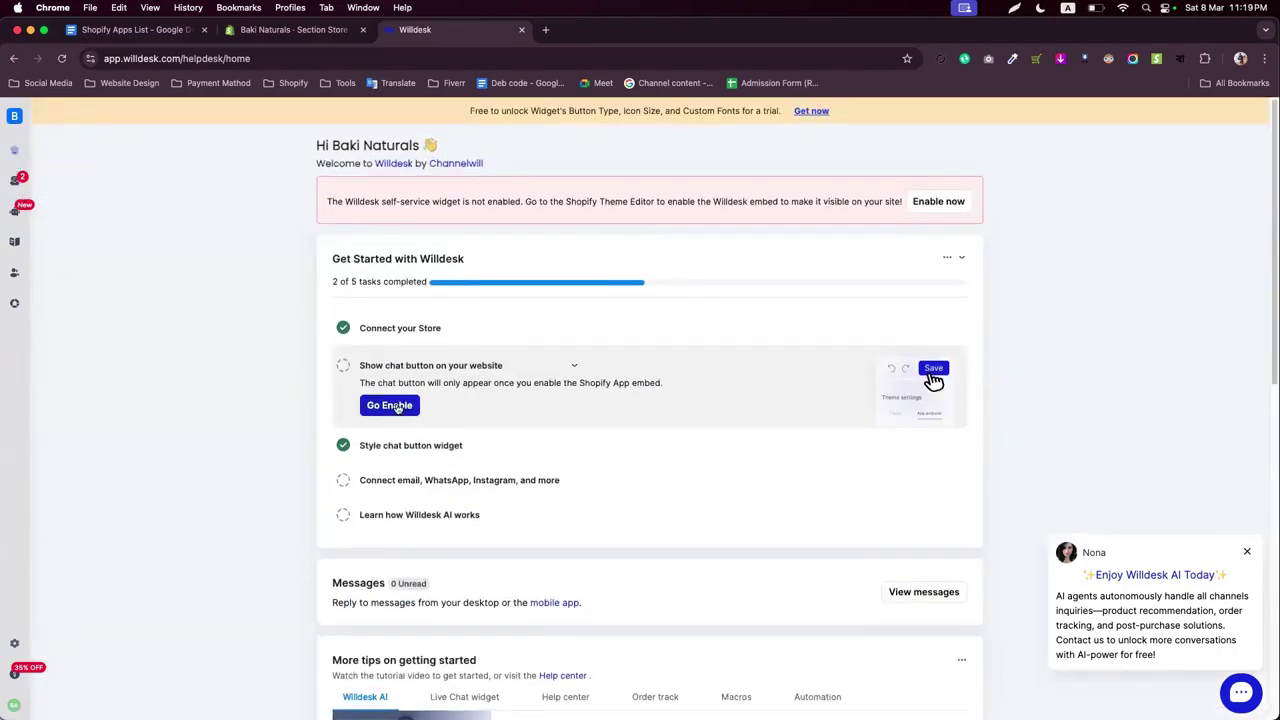
pyautogui.click(407, 446)
# Open the chat widget styling settings without enabling the widget, and inspect the WhatsApp contact editor.
pyautogui.click(386, 441)
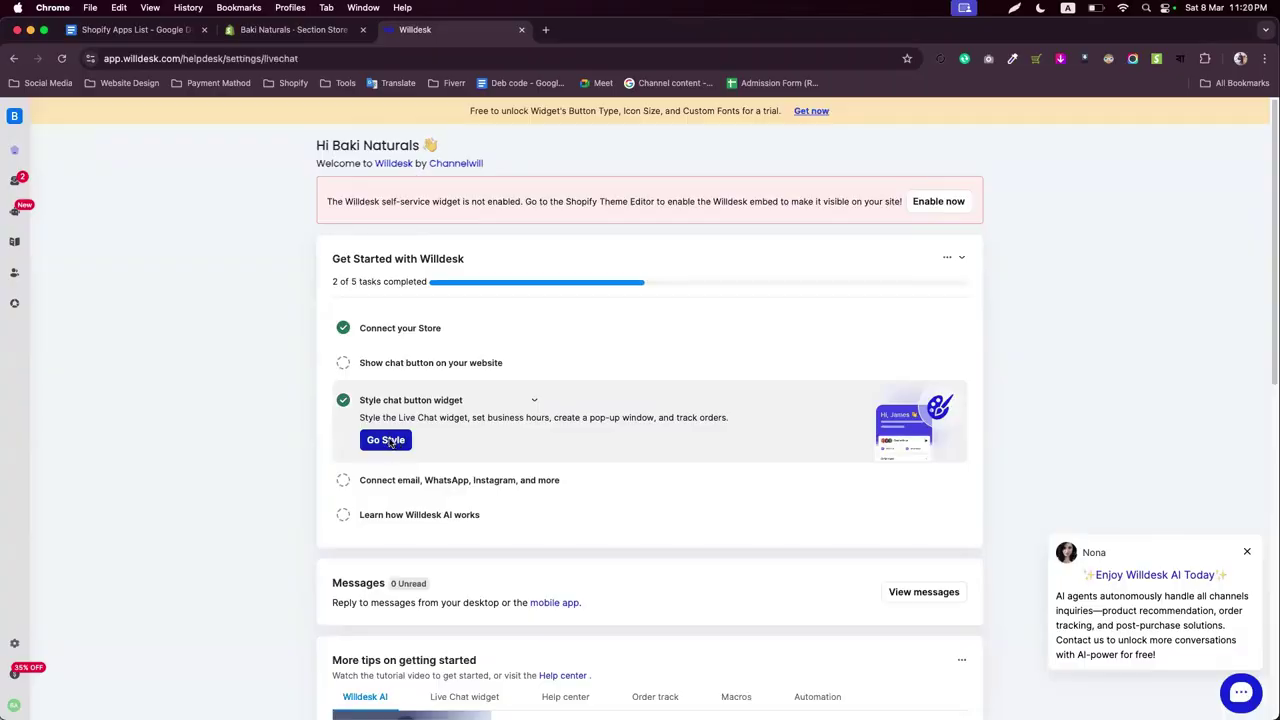
pyautogui.click(661, 283)
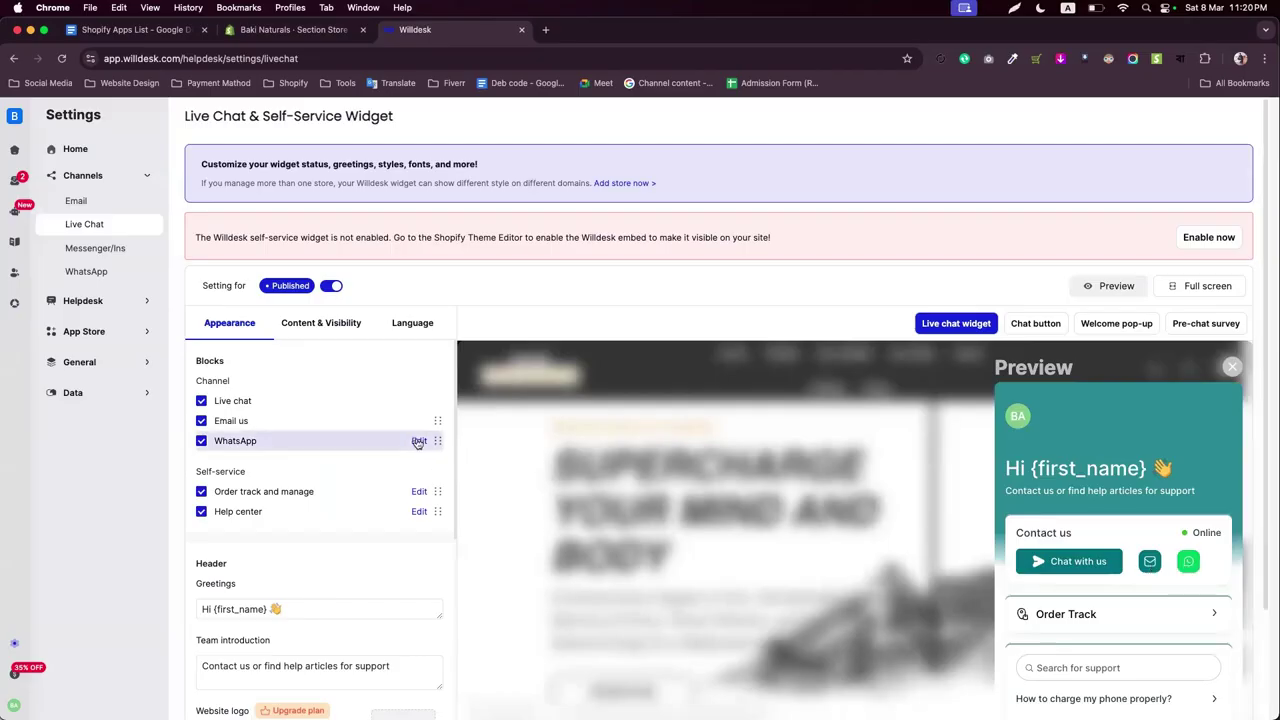
pyautogui.click(419, 441)
pyautogui.click(283, 376)
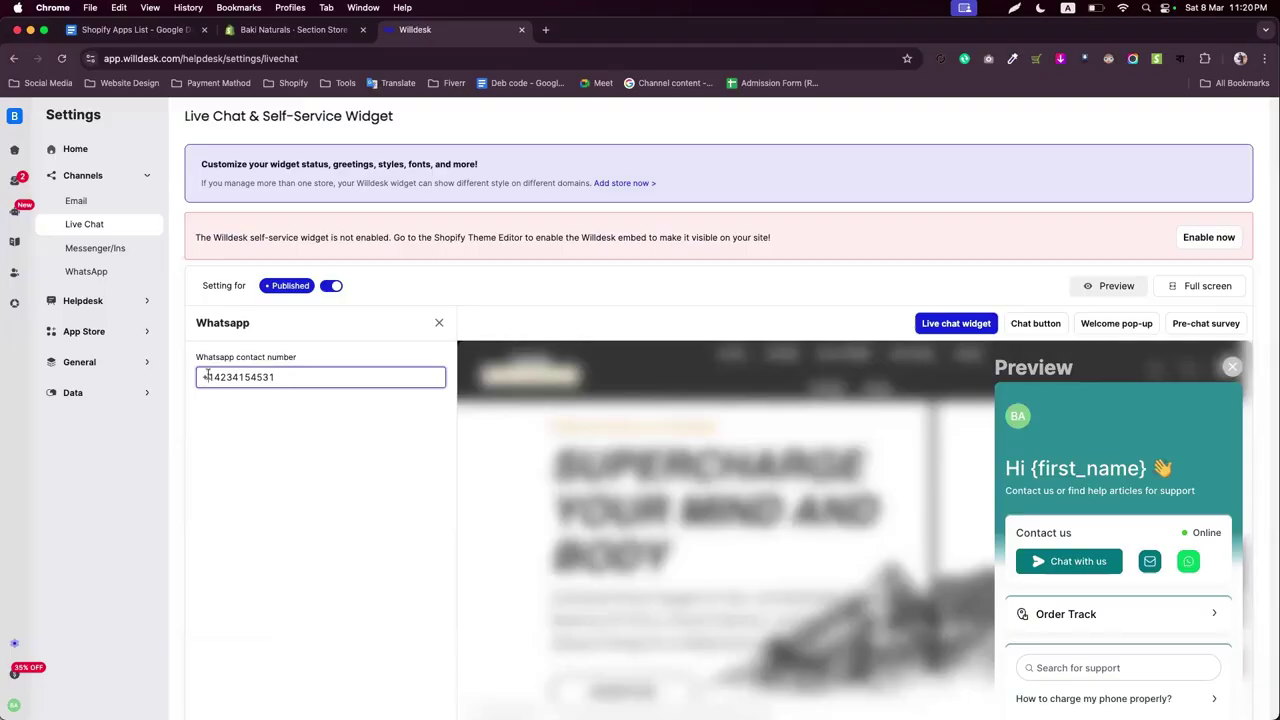
pyautogui.click(439, 323)
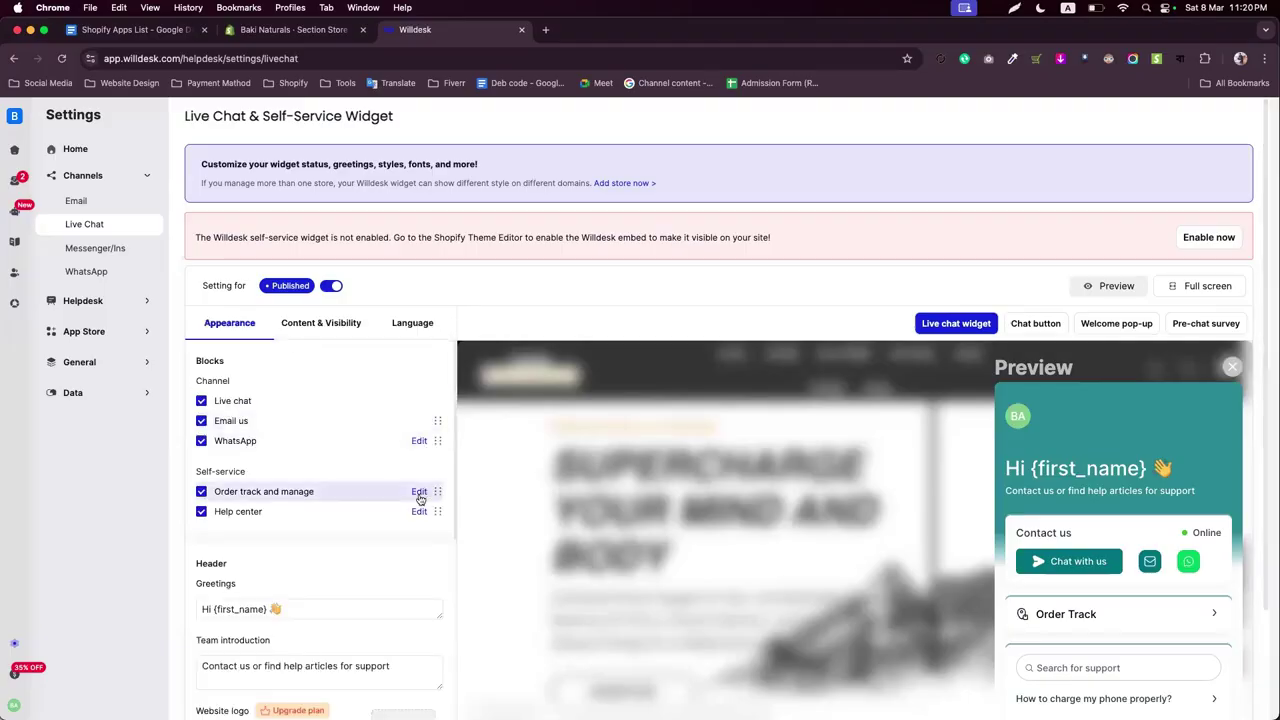
# Try a custom teal background colour and change the widget text colour in Style.
pyautogui.scroll(-4, 342, 540)
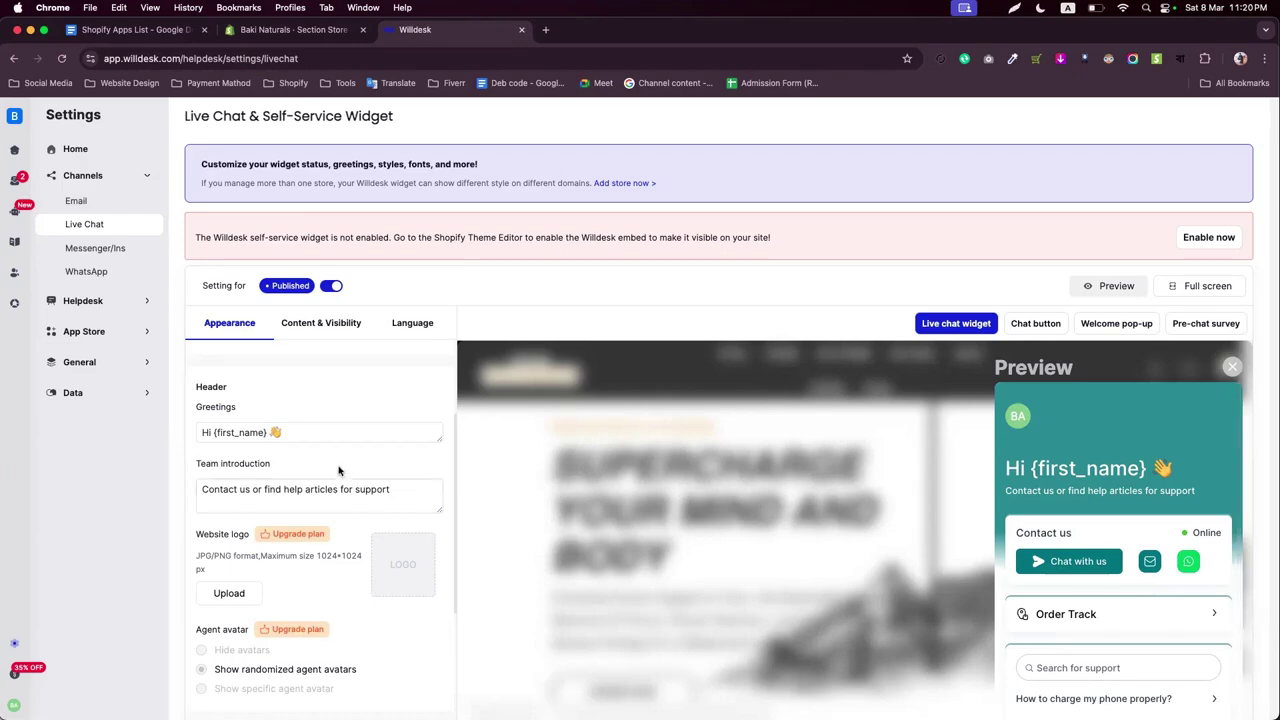
pyautogui.scroll(-3, 341, 467)
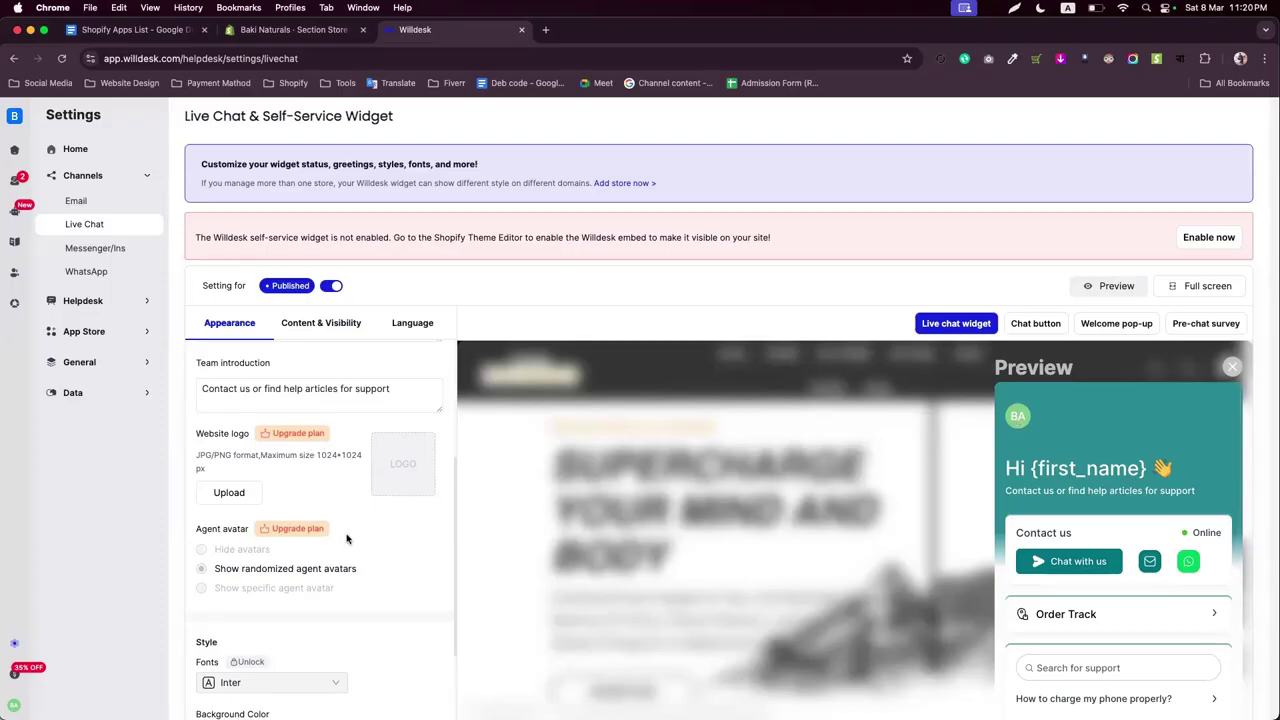
pyautogui.scroll(-5, 384, 532)
pyautogui.scroll(1, 222, 455)
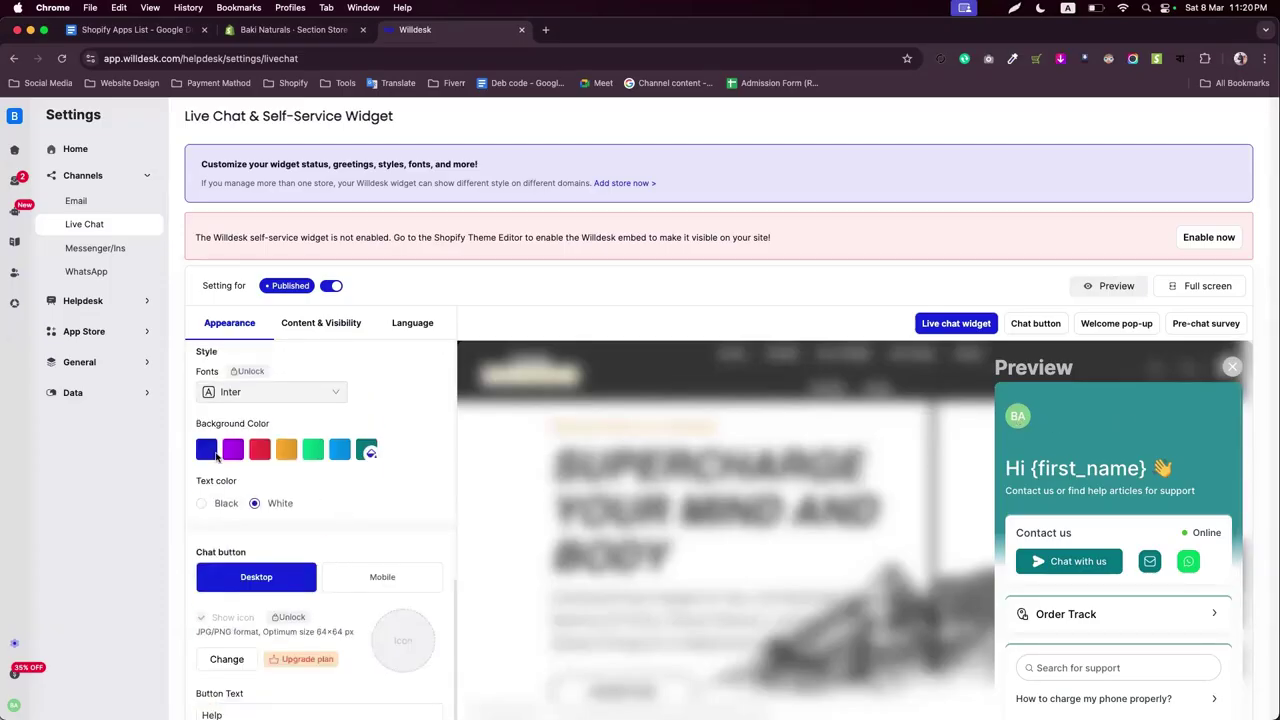
pyautogui.click(369, 452)
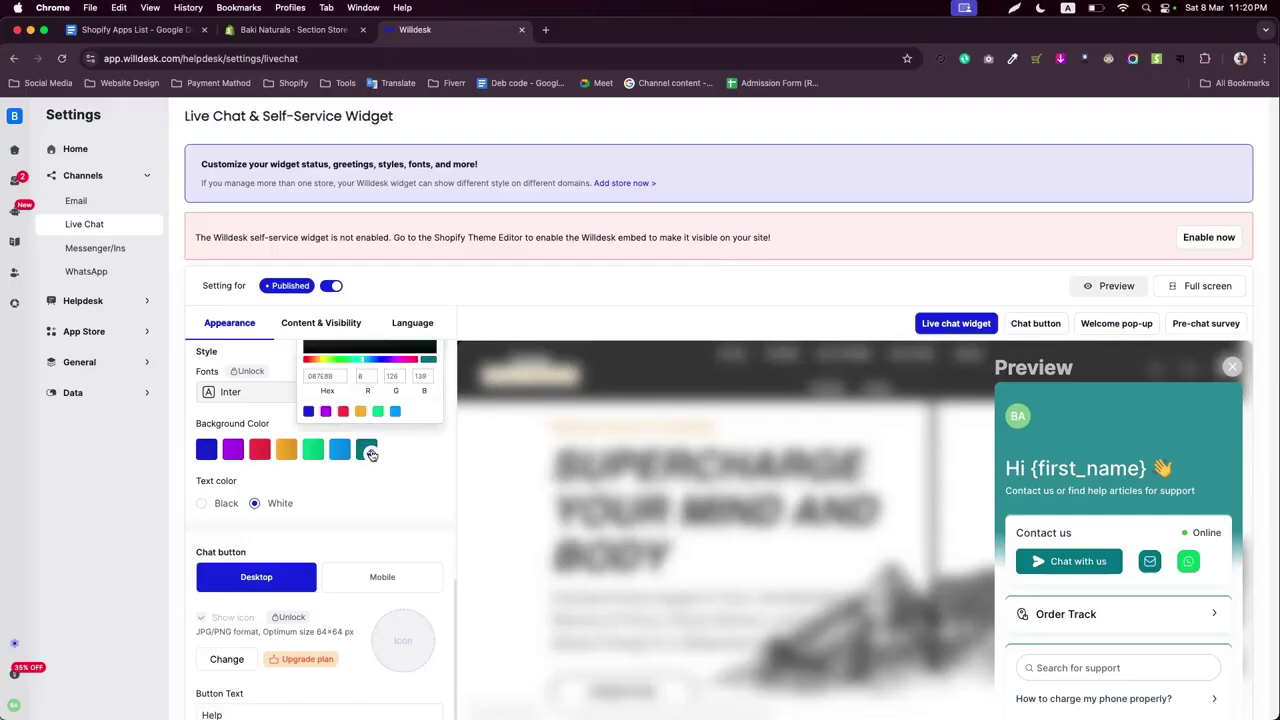
pyautogui.moveTo(345, 362); pyautogui.dragTo(358, 360)
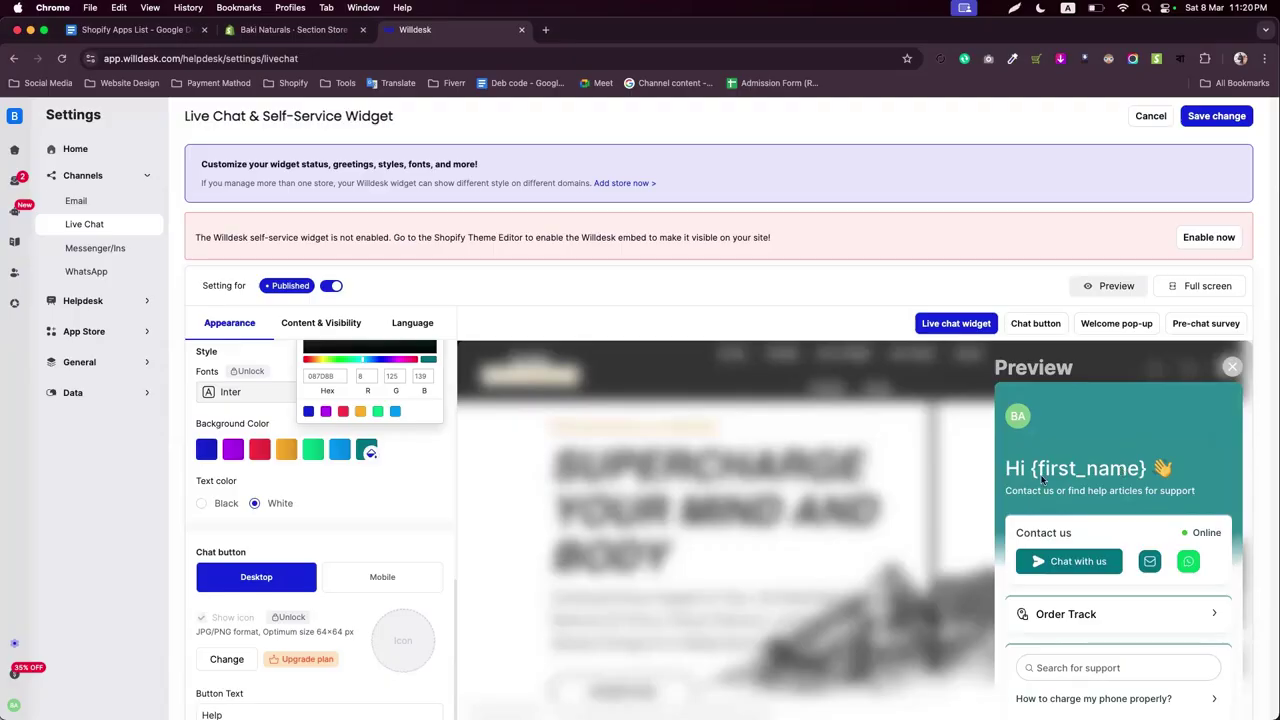
pyautogui.click(221, 503)
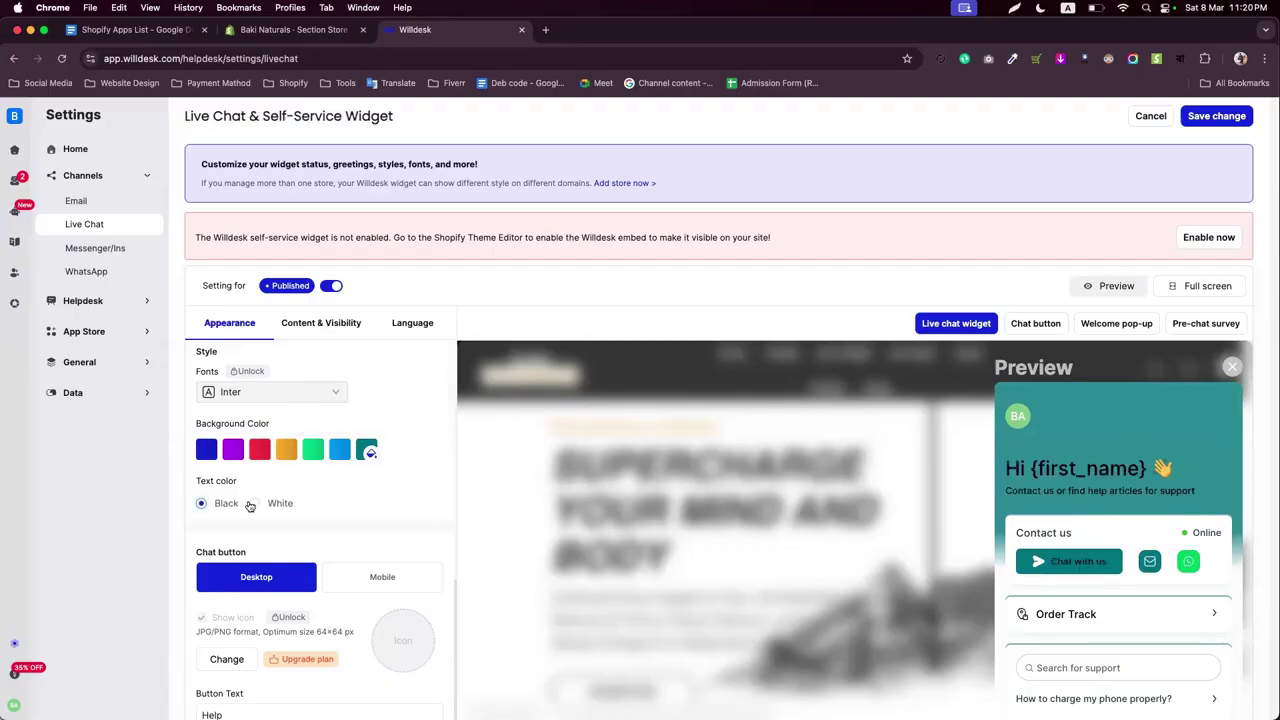
# Preview the chat button on Mobile, then switch back to Desktop.
pyautogui.scroll(-3, 300, 515)
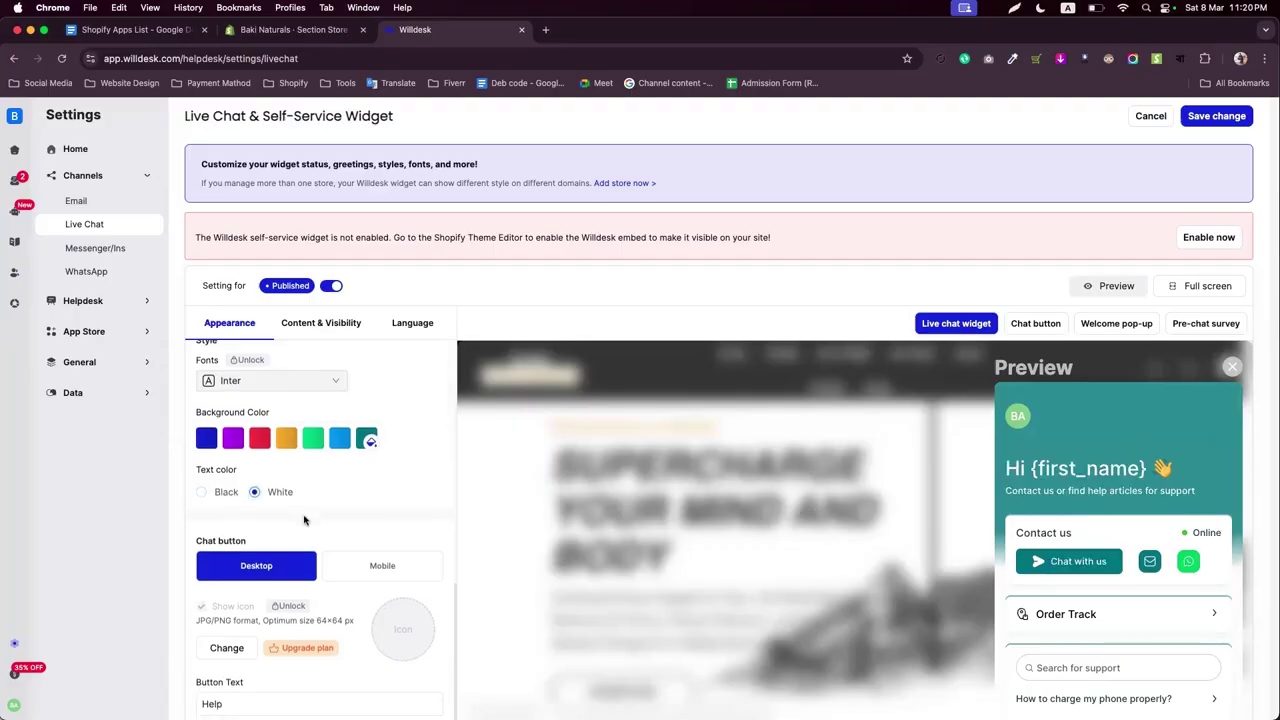
pyautogui.click(350, 509)
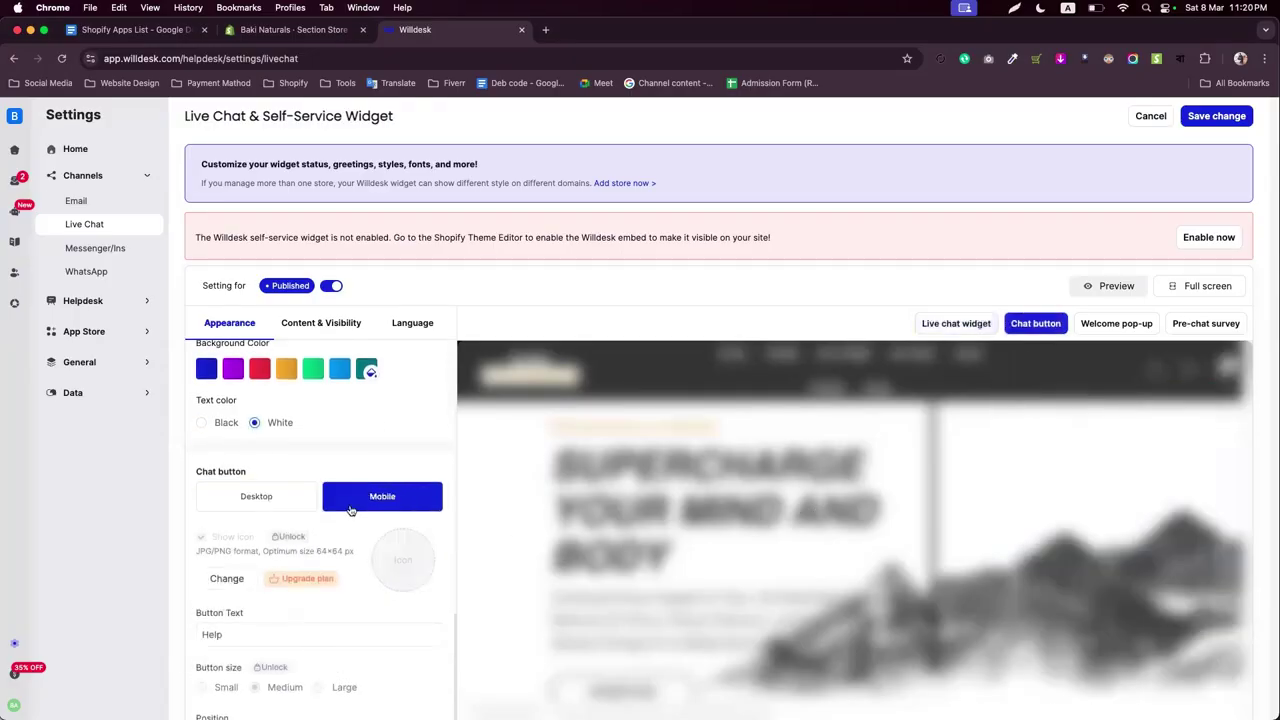
pyautogui.click(257, 497)
pyautogui.scroll(-1, 325, 557)
pyautogui.scroll(-2, 325, 557)
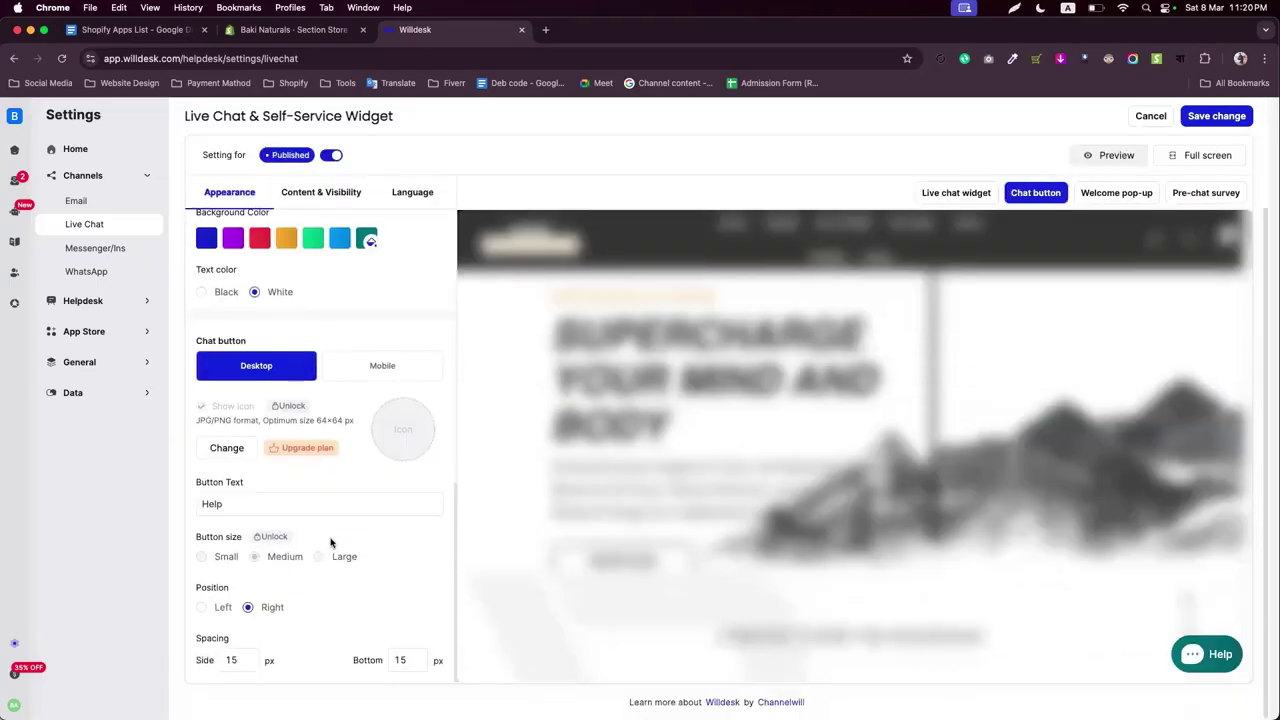
# Discard unsaved changes and view the WhatsApp and Messenger/Instagram channel settings pages.
pyautogui.click(96, 252)
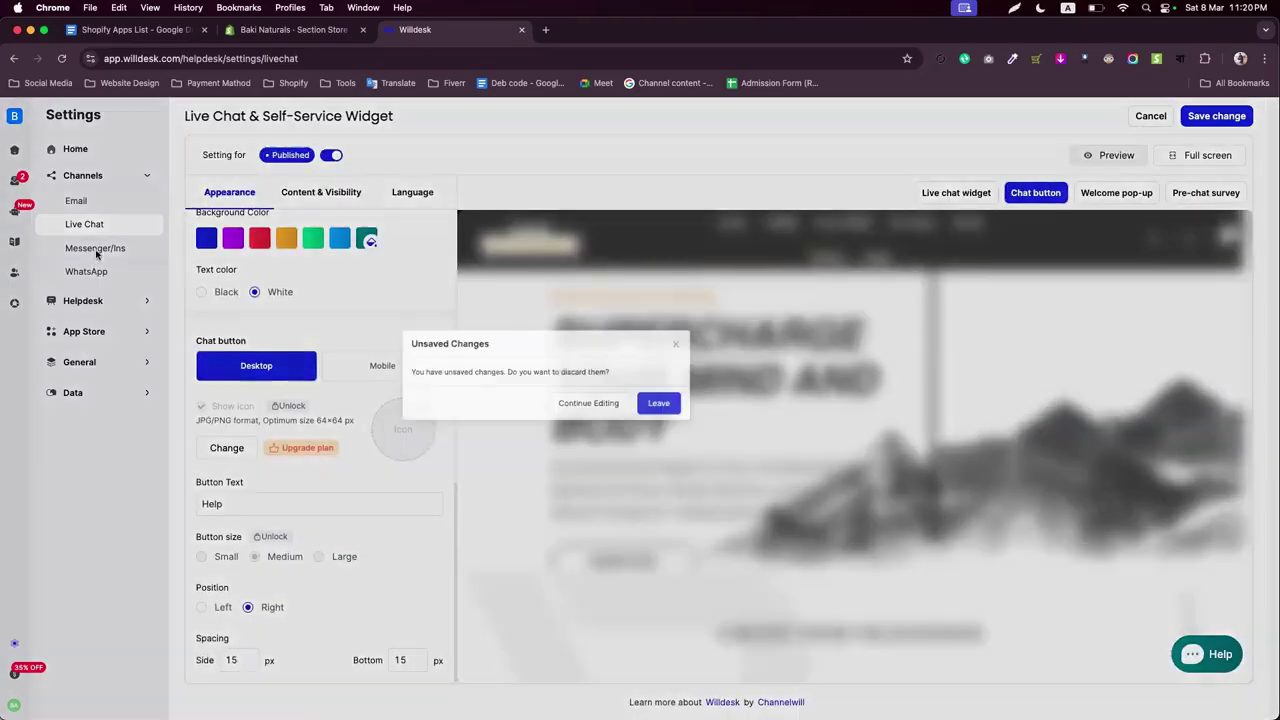
pyautogui.click(775, 435)
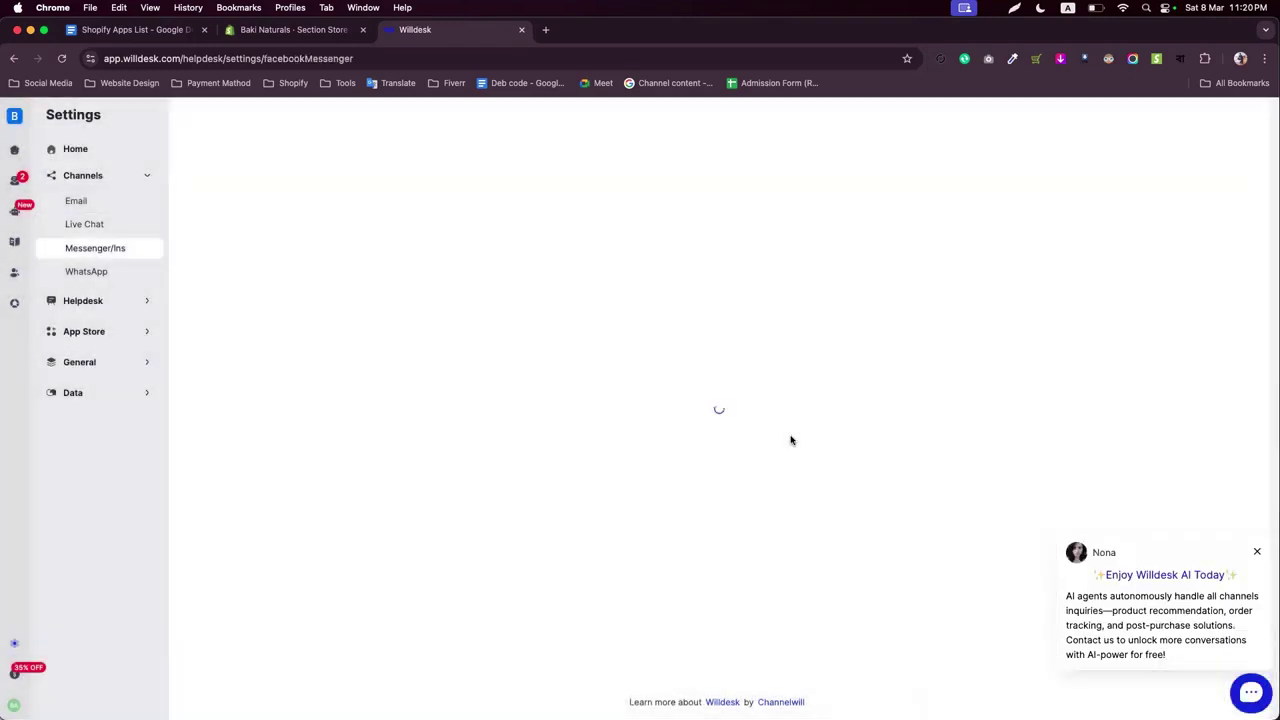
pyautogui.click(79, 273)
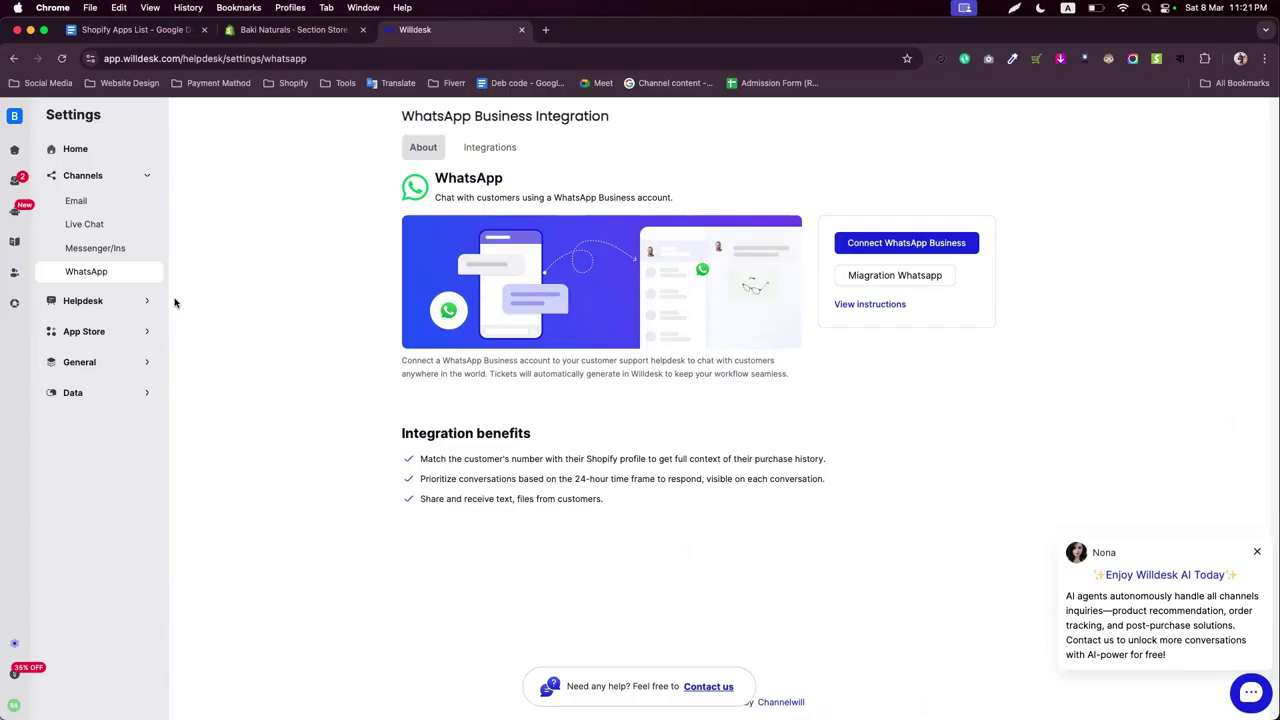
pyautogui.click(100, 255)
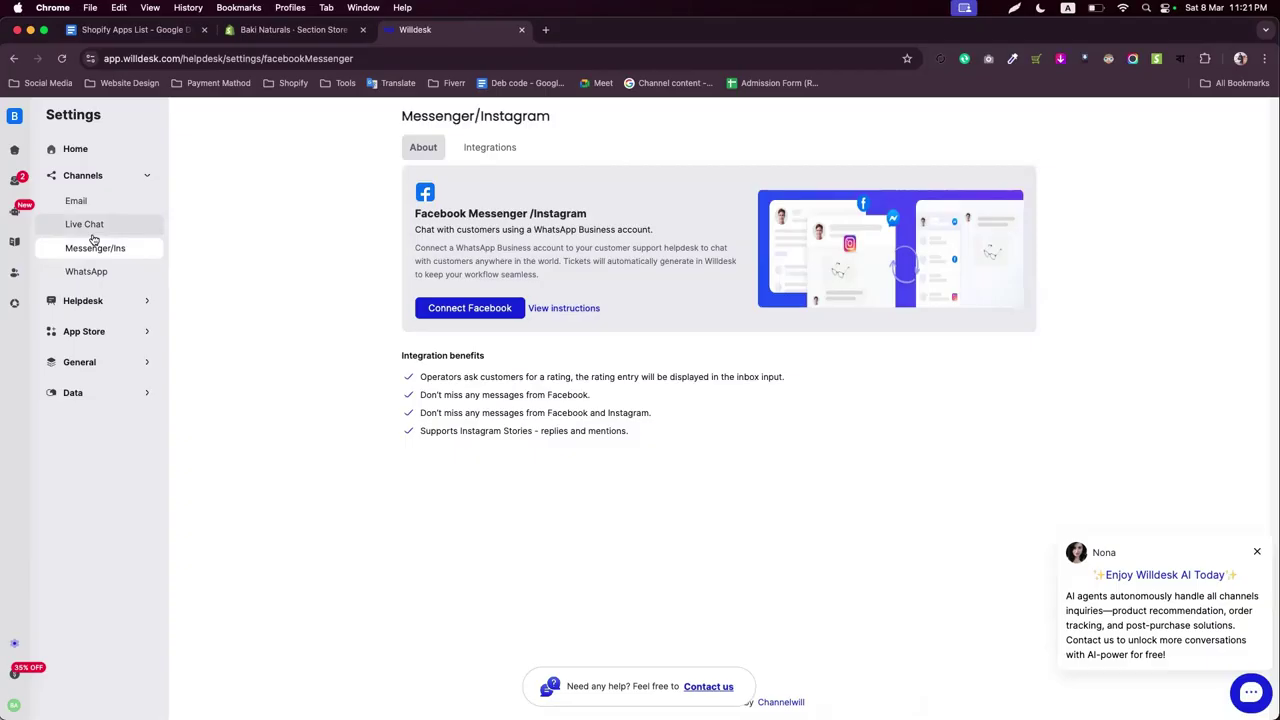
pyautogui.moveTo(412, 215); pyautogui.dragTo(578, 208)
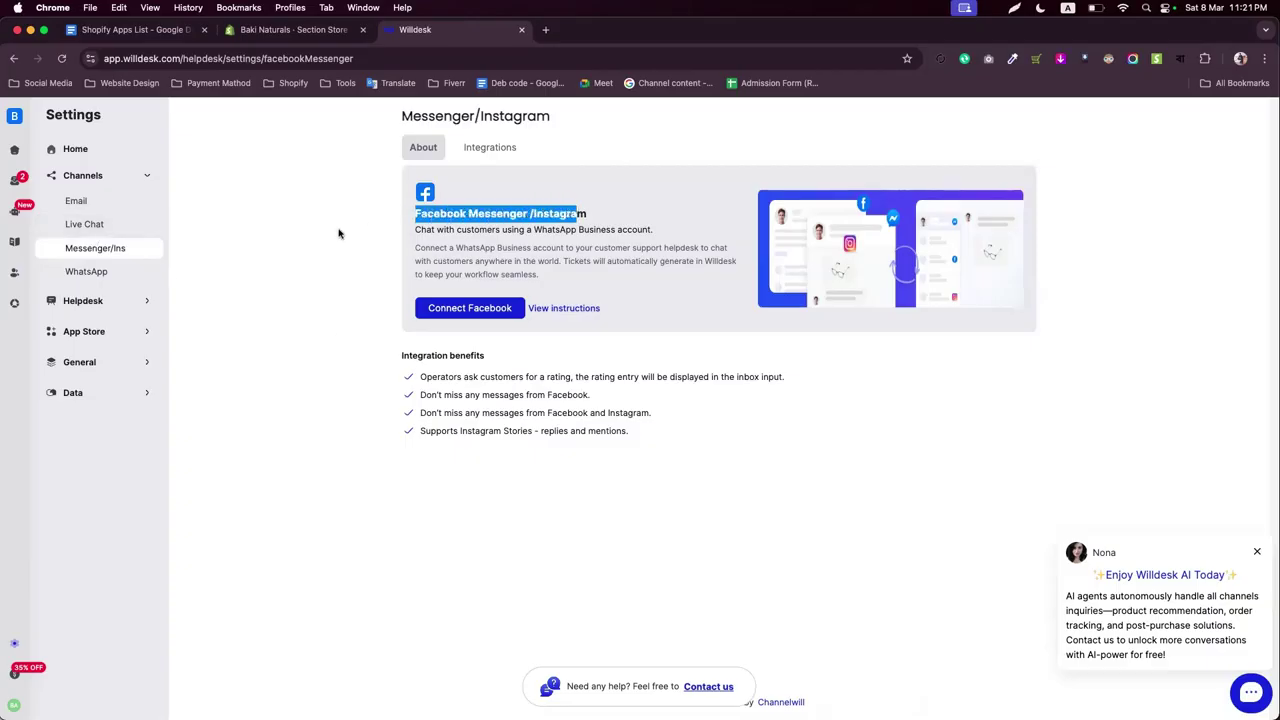
# Reopen Live Chat widget settings without enabling it, and review the Content & Visibility and Language tabs.
pyautogui.click(88, 223)
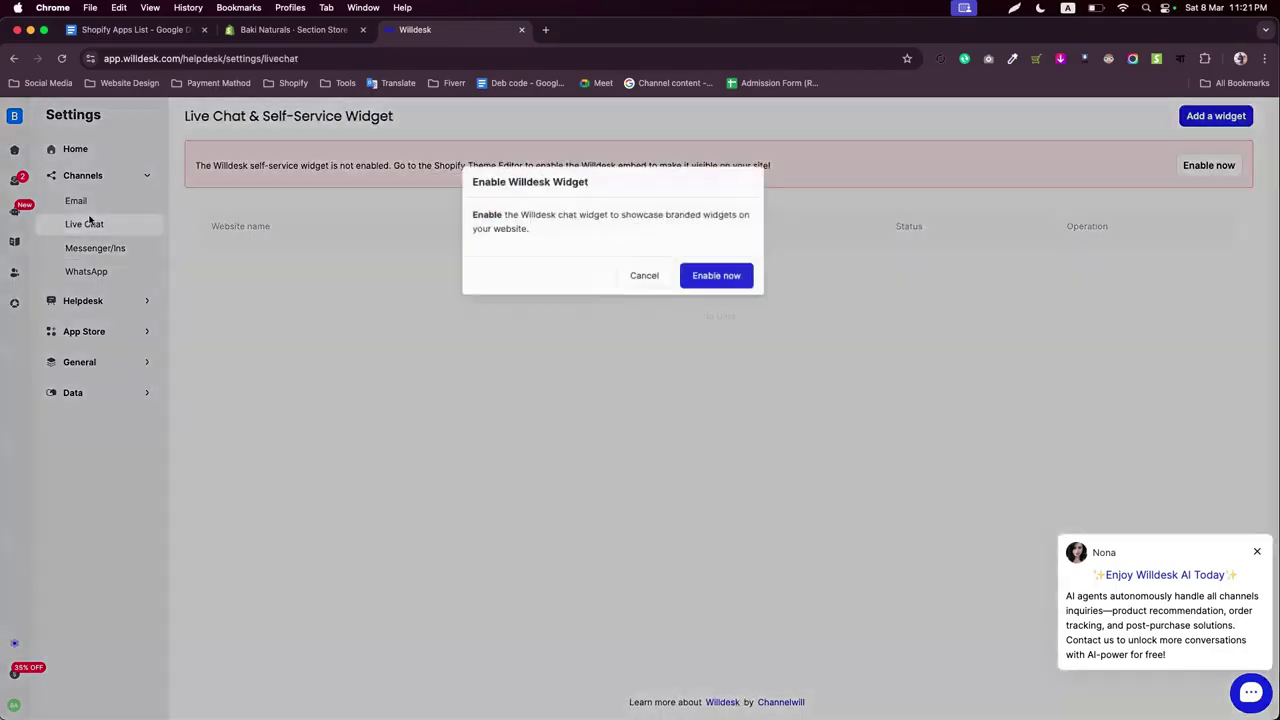
pyautogui.click(670, 278)
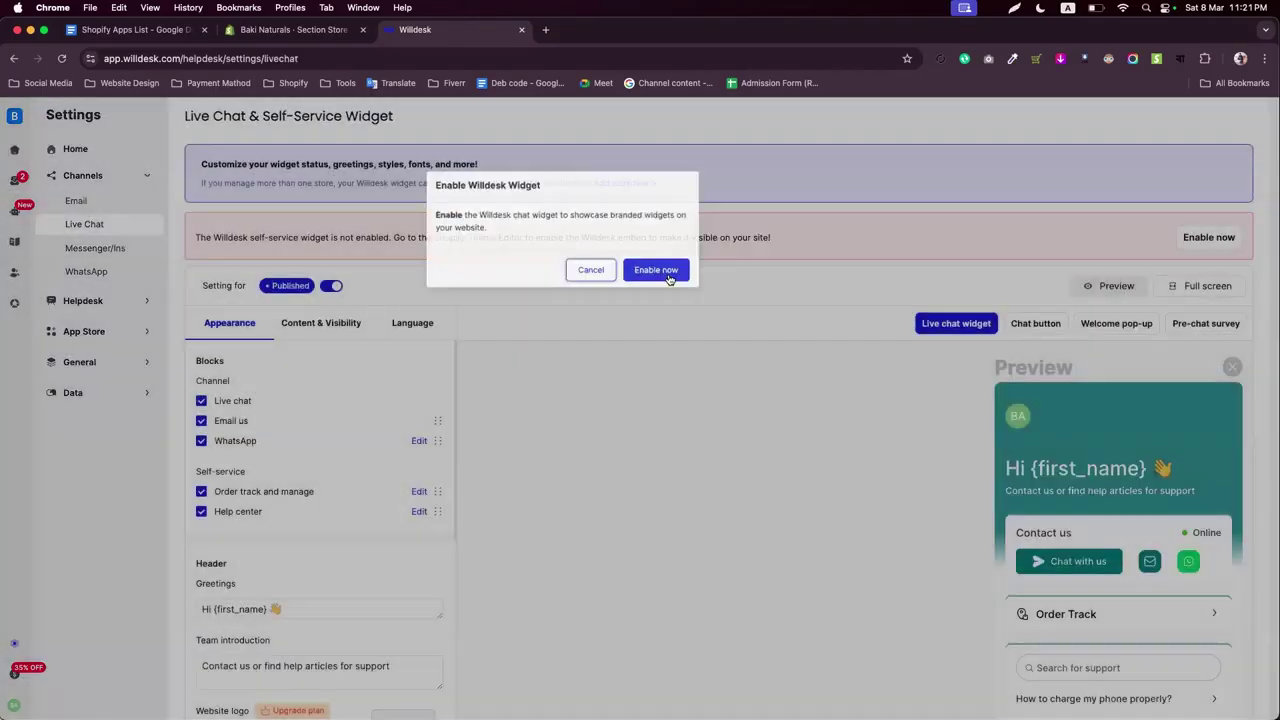
pyautogui.scroll(-10, 292, 414)
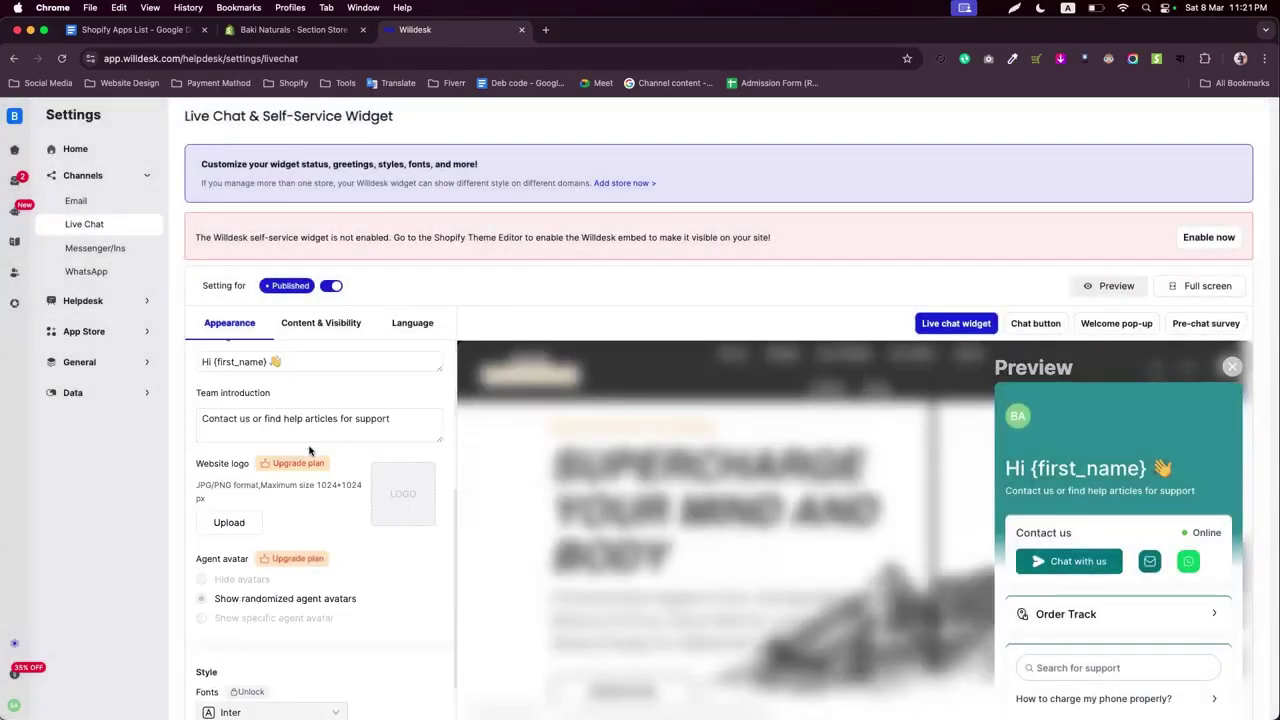
pyautogui.scroll(10, 300, 400)
pyautogui.click(336, 326)
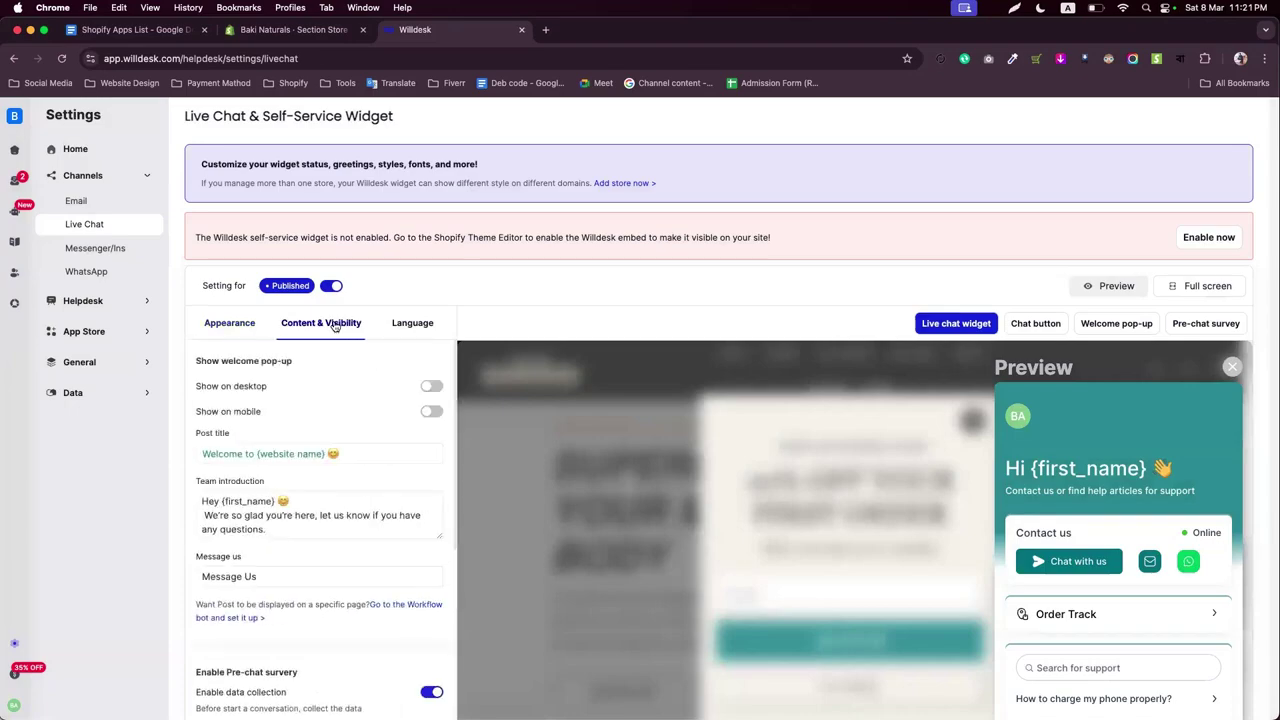
pyautogui.scroll(-10, 345, 567)
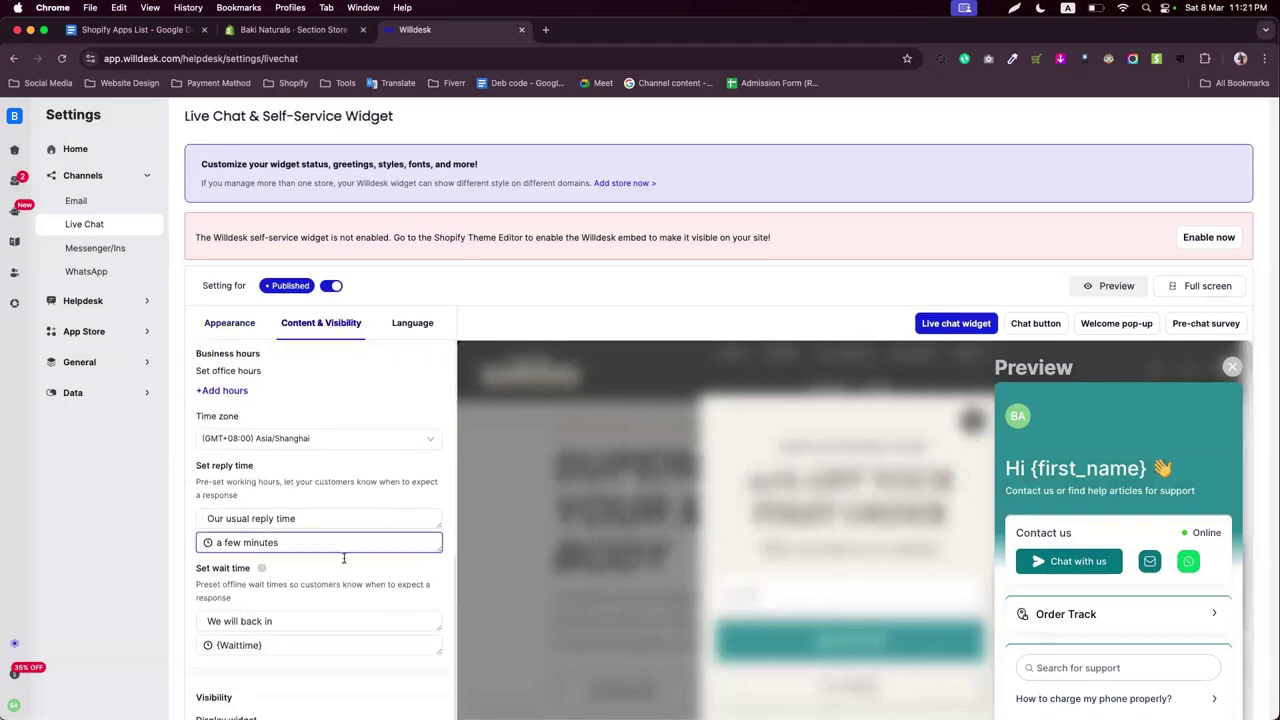
pyautogui.click(402, 323)
pyautogui.click(332, 322)
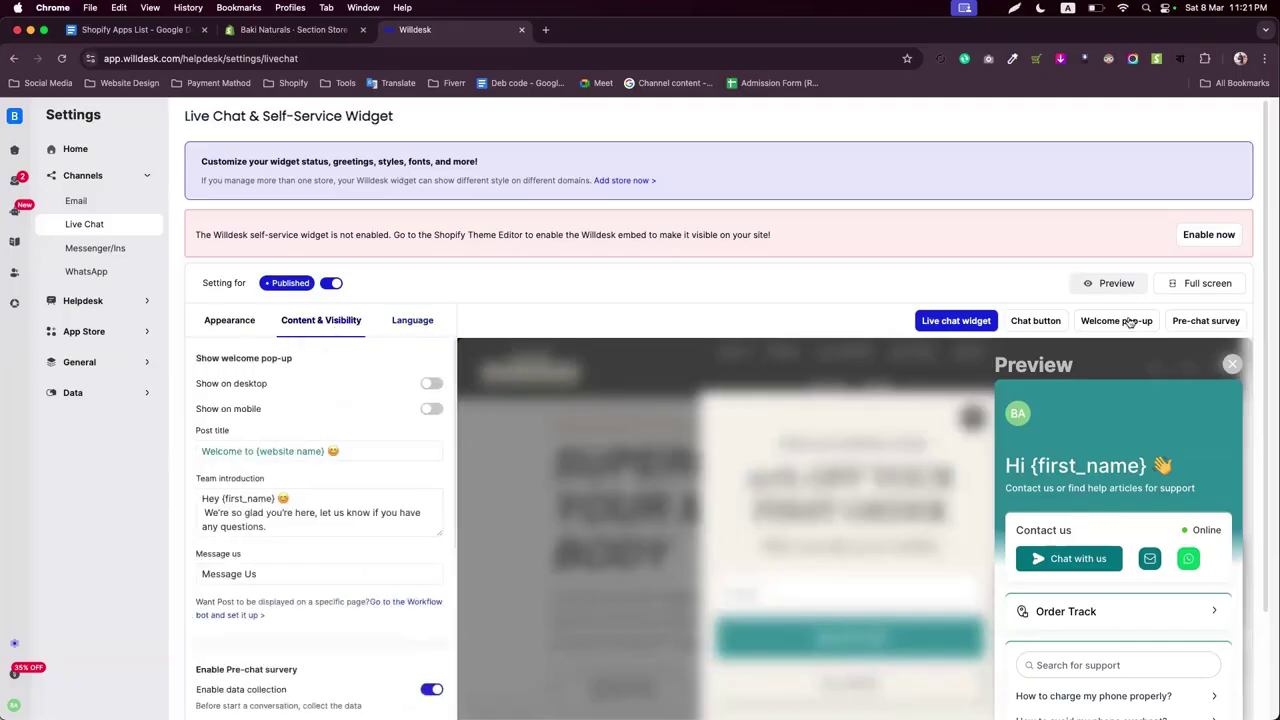
# Preview the chat button, welcome pop-up, pre-chat survey and live chat widget.
pyautogui.click(1045, 324)
pyautogui.click(1090, 325)
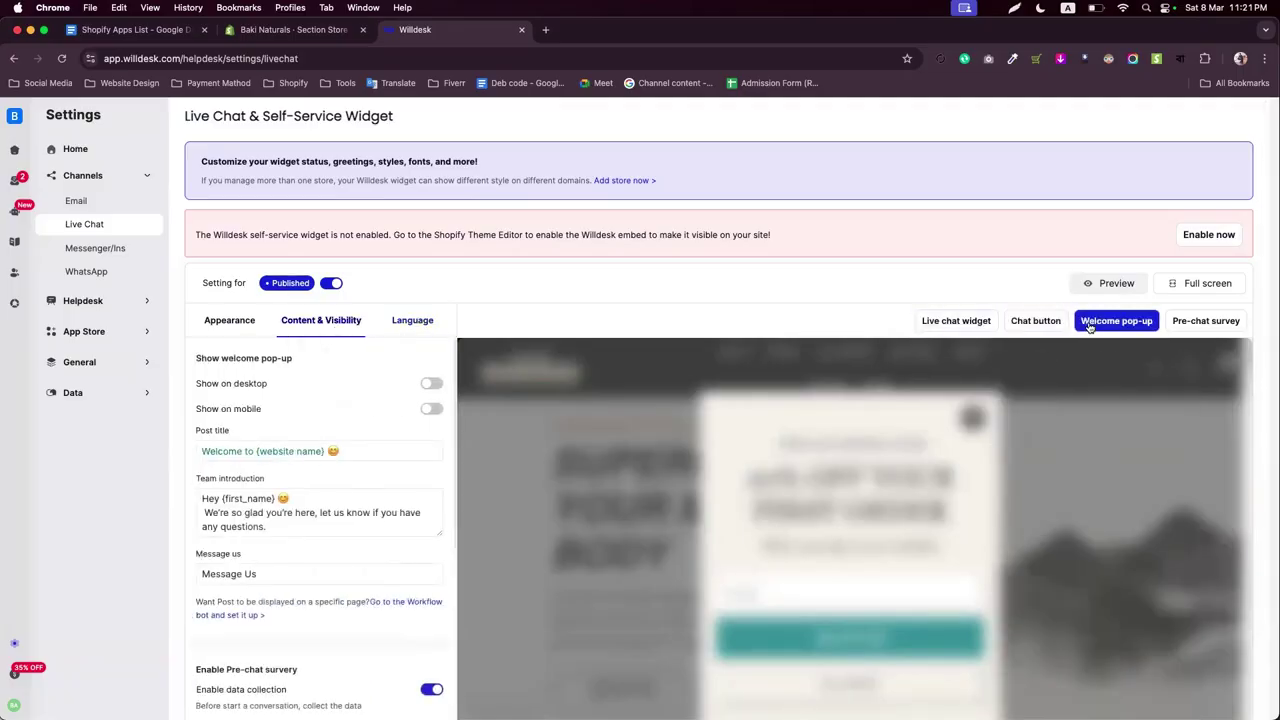
pyautogui.scroll(-2, 326, 488)
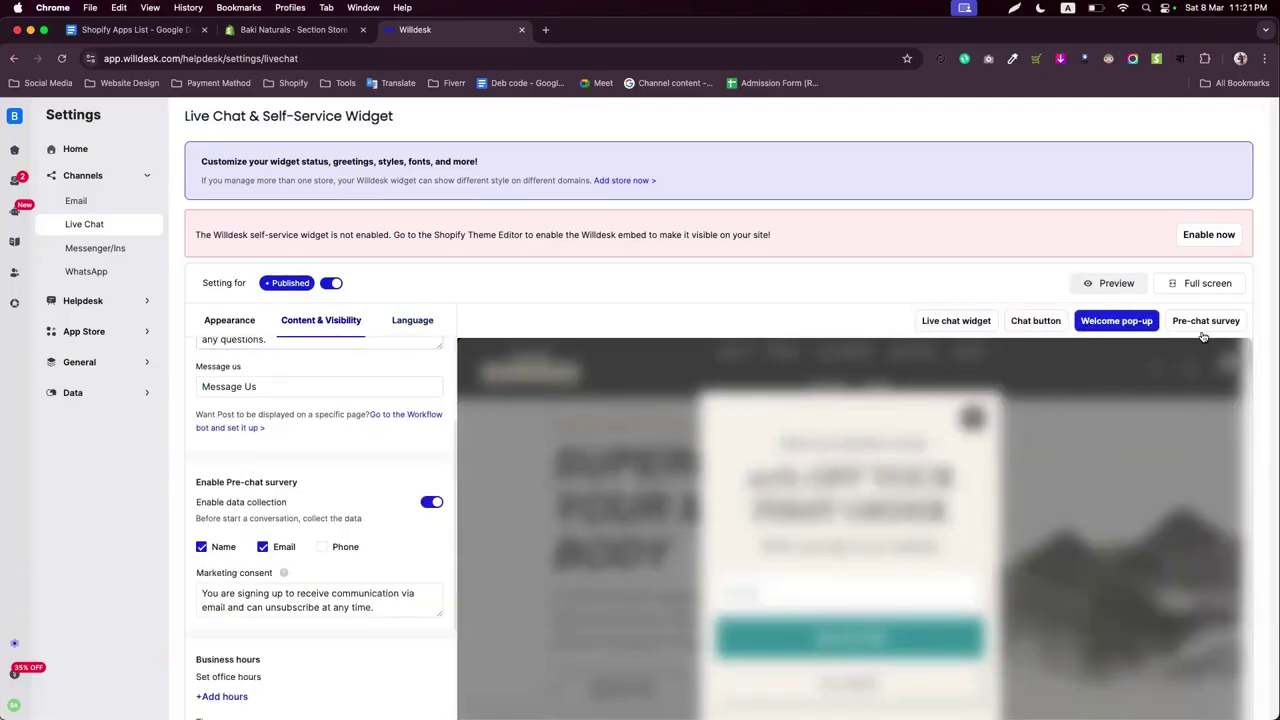
pyautogui.click(1203, 322)
pyautogui.click(1128, 325)
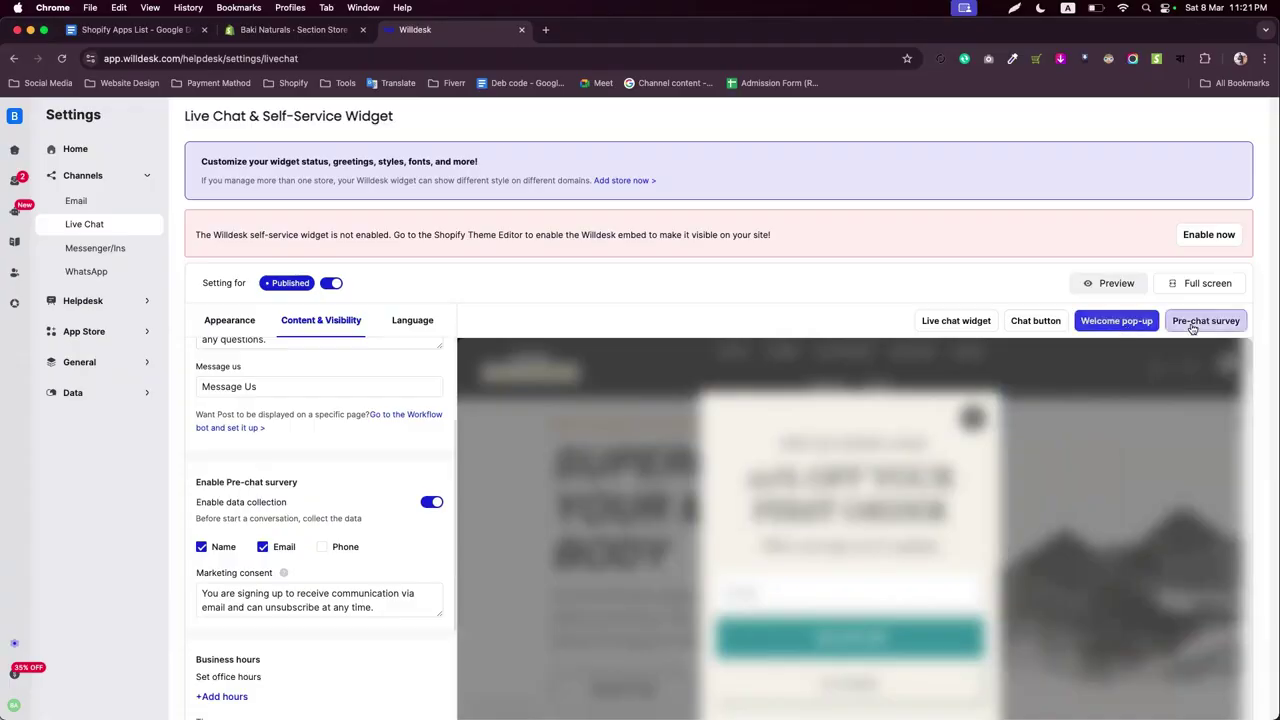
pyautogui.click(1192, 328)
pyautogui.scroll(-2, 1137, 523)
pyautogui.click(1108, 216)
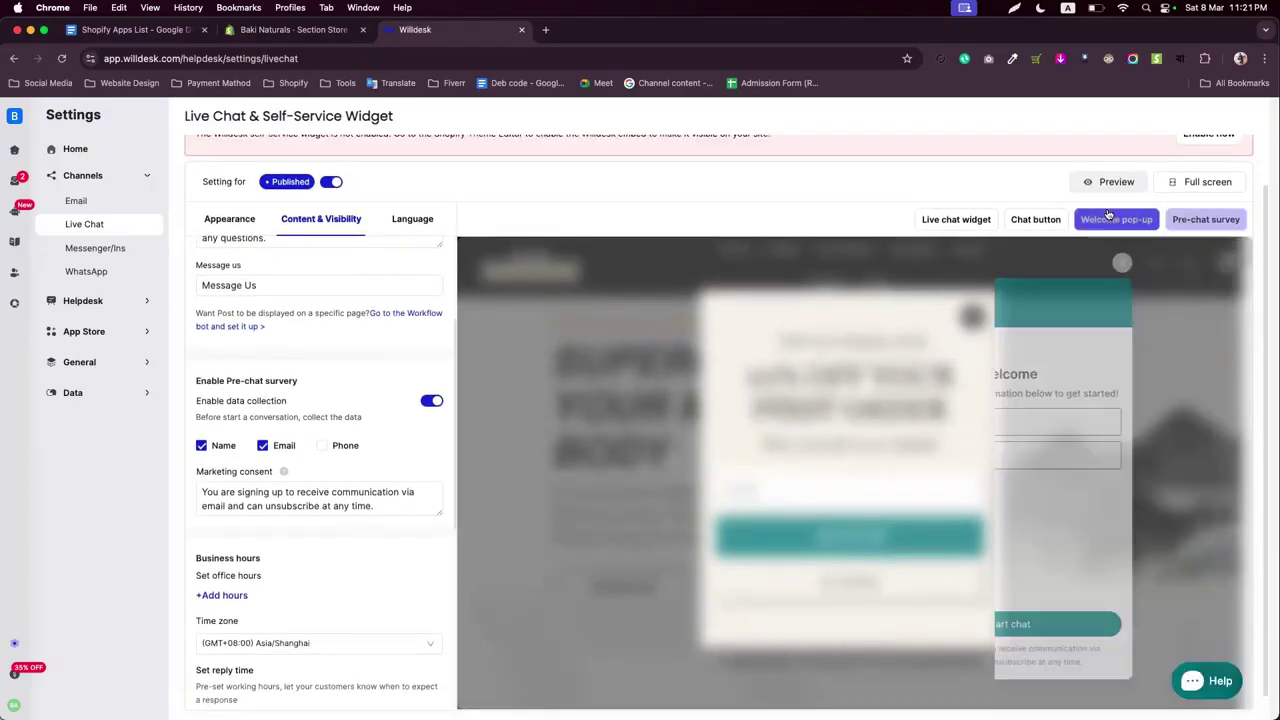
pyautogui.click(948, 218)
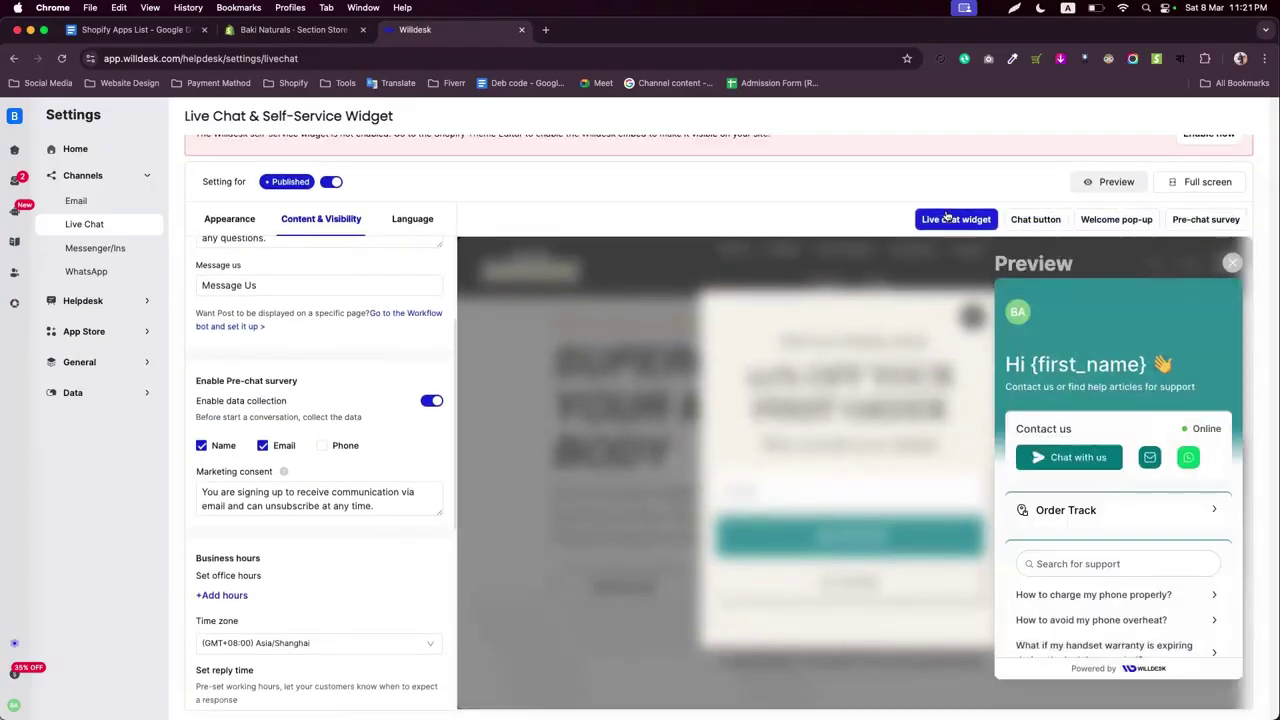
pyautogui.scroll(-1, 1075, 600)
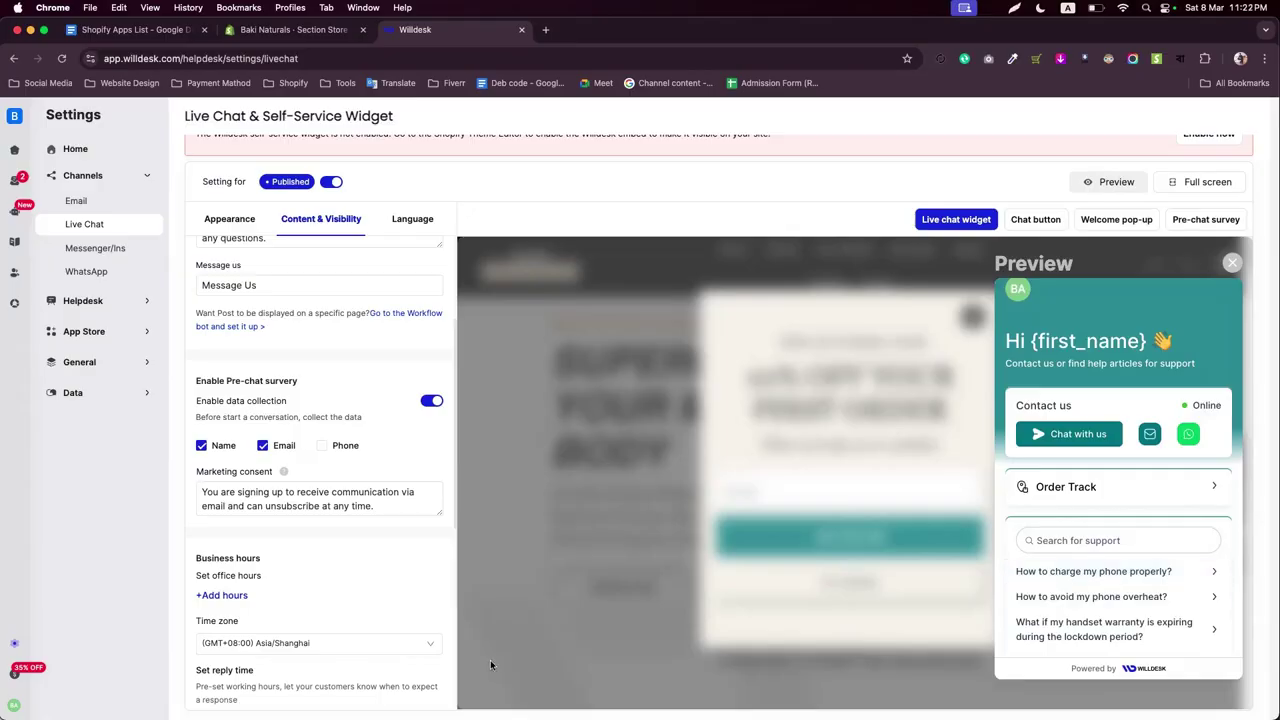
# Inspect the wait time message field, then return to the Appearance settings.
pyautogui.scroll(-5, 320, 560)
pyautogui.click(330, 508)
pyautogui.scroll(-1, 325, 525)
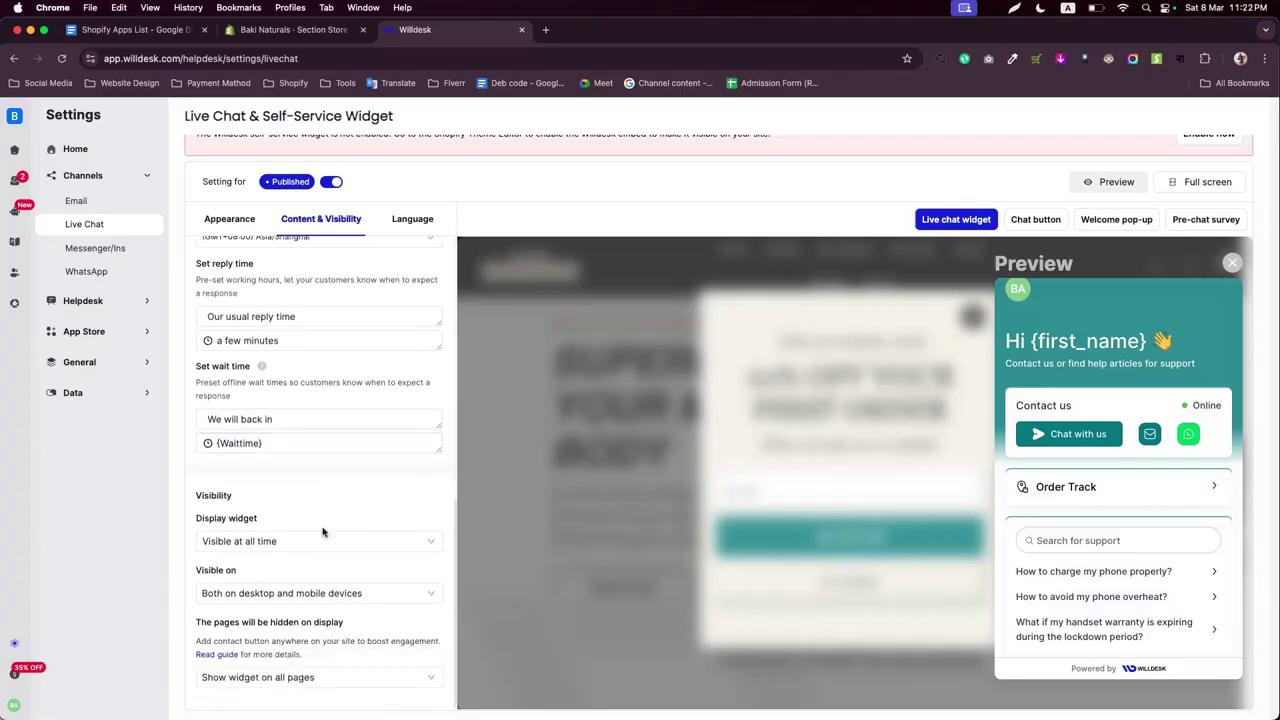
pyautogui.scroll(10, 322, 533)
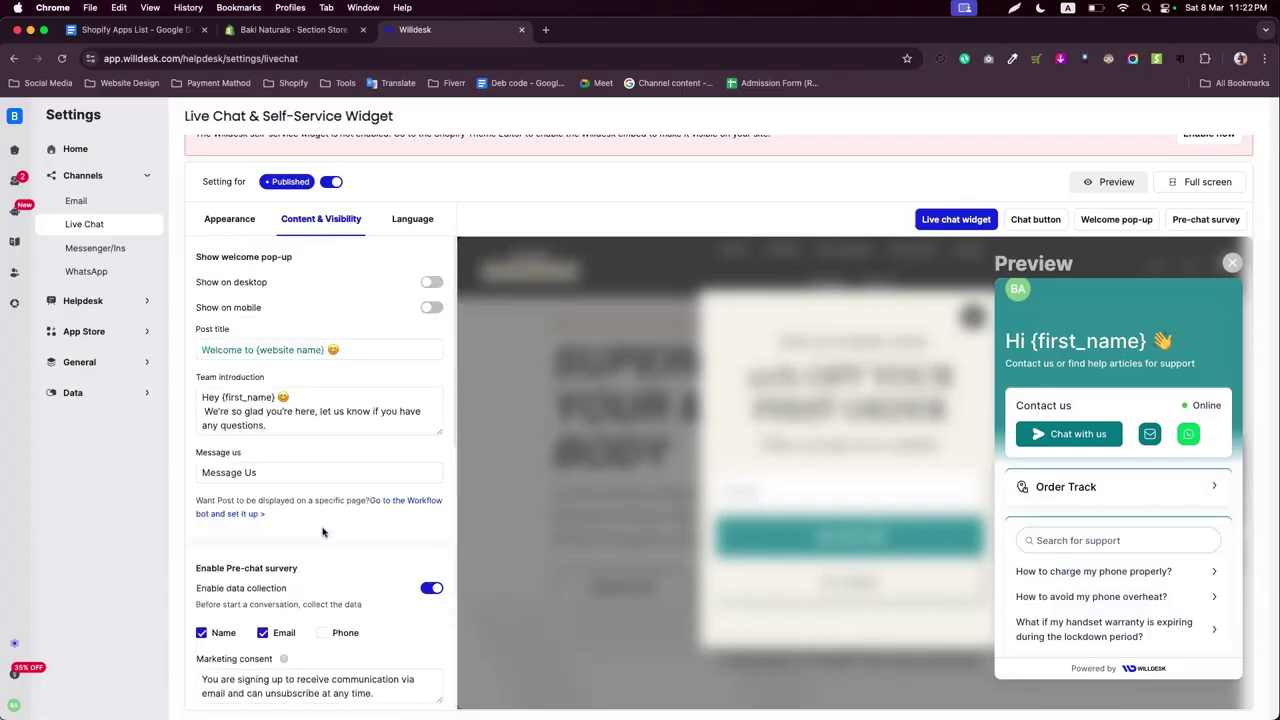
pyautogui.click(234, 219)
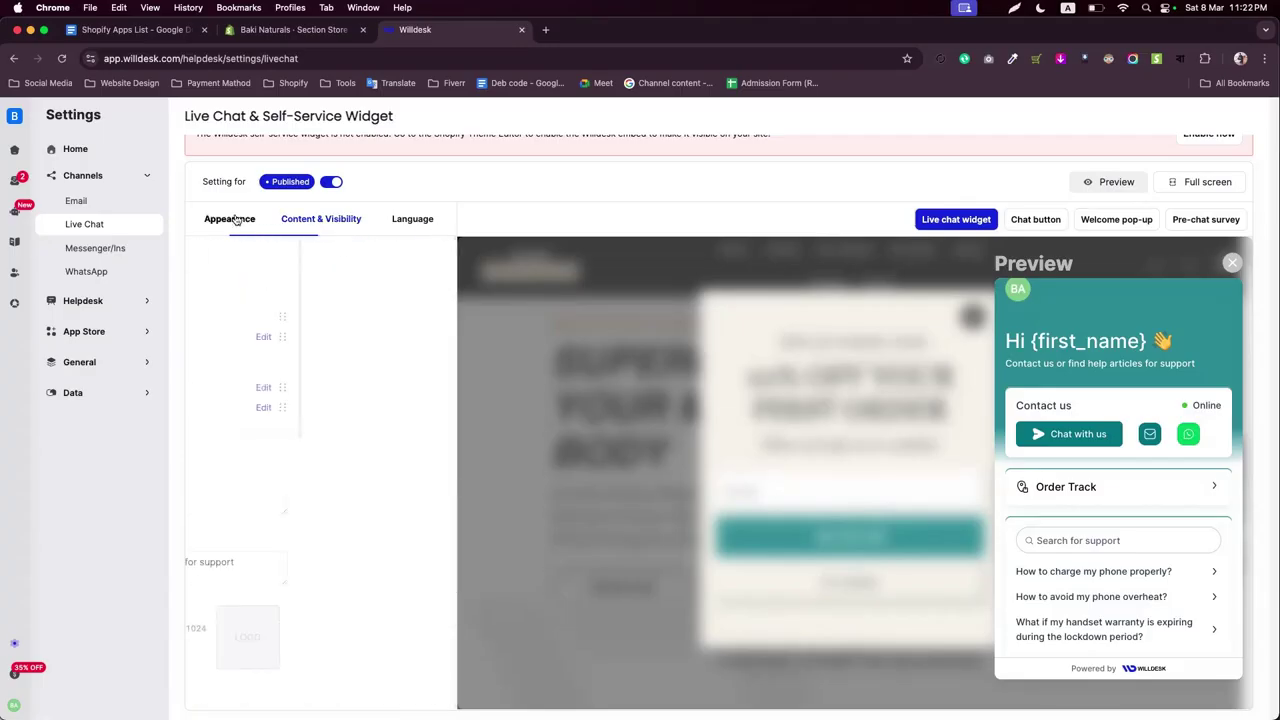
pyautogui.scroll(-10, 293, 498)
pyautogui.scroll(10, 294, 492)
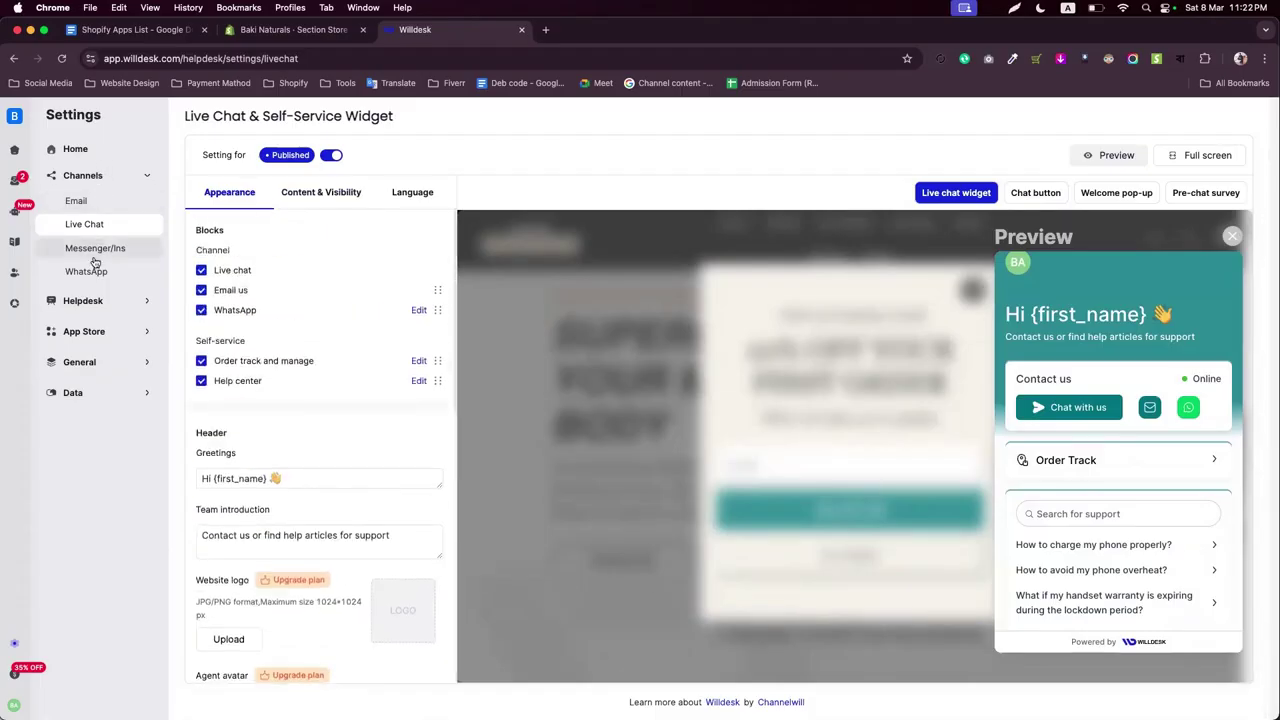
# Expand the settings groups and open the Teams page under General.
pyautogui.click(110, 300)
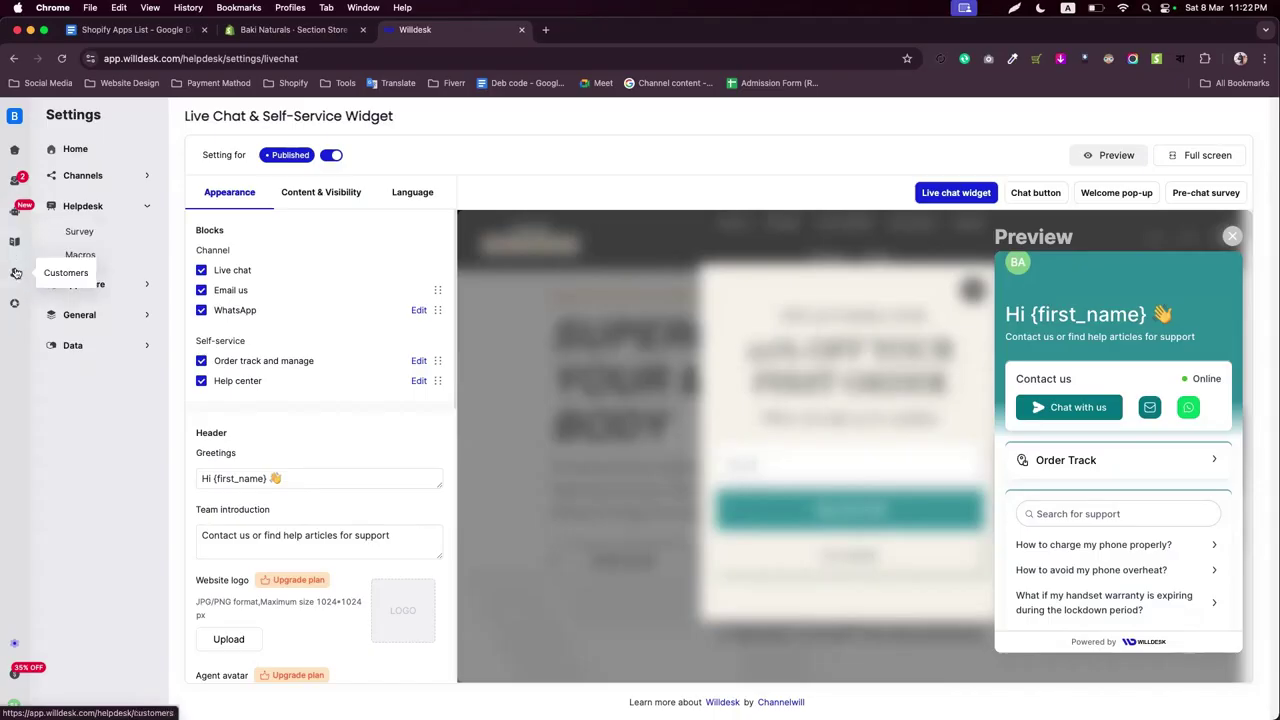
pyautogui.click(114, 316)
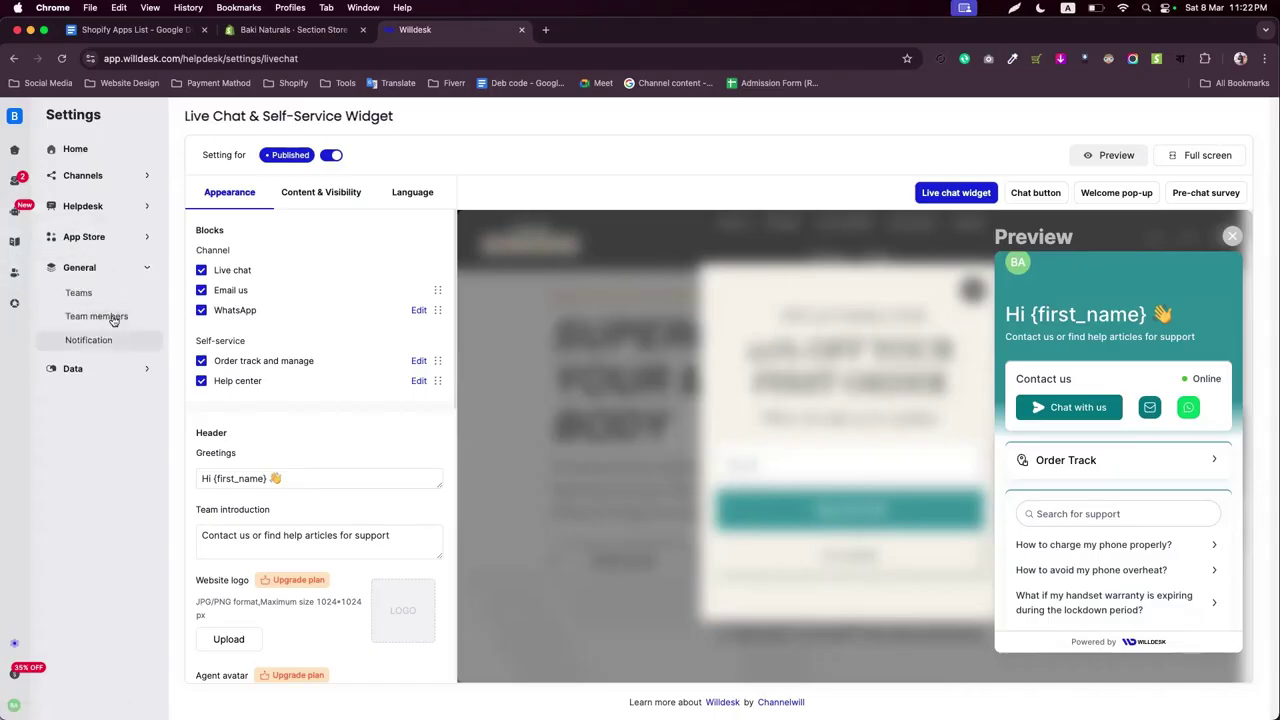
pyautogui.click(104, 238)
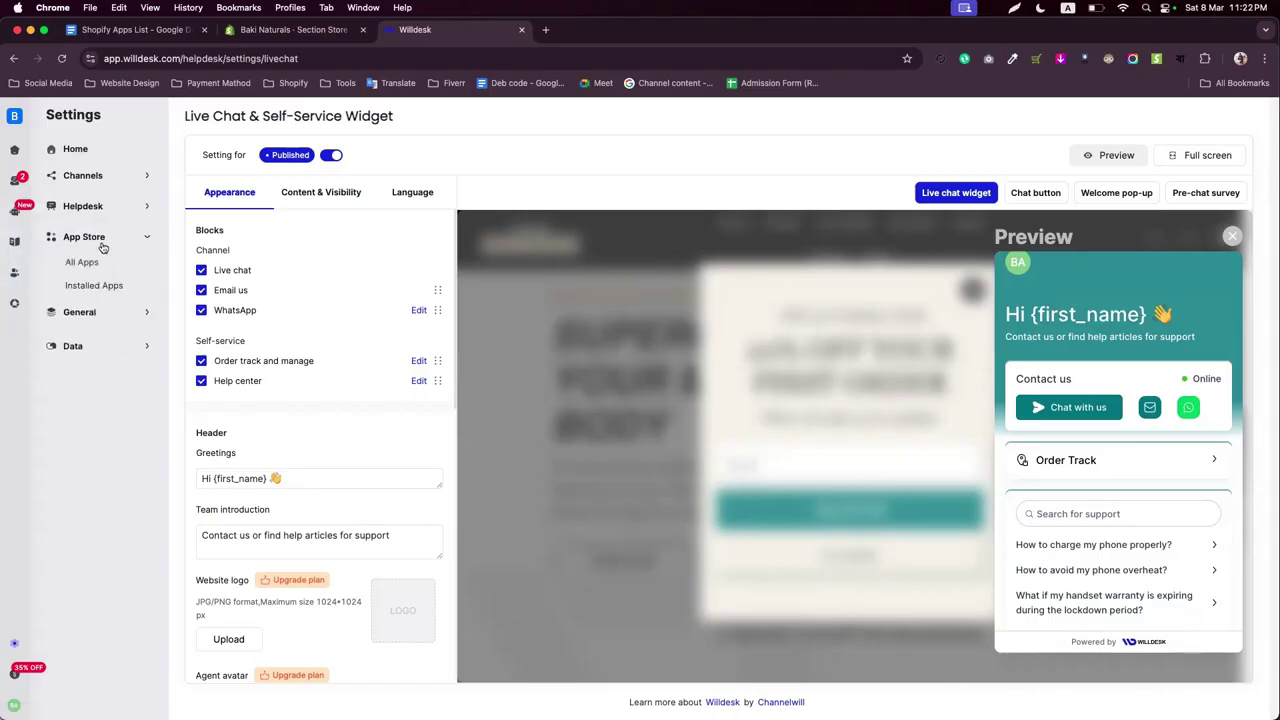
pyautogui.click(92, 314)
pyautogui.click(90, 358)
pyautogui.click(80, 267)
pyautogui.click(84, 293)
pyautogui.click(90, 318)
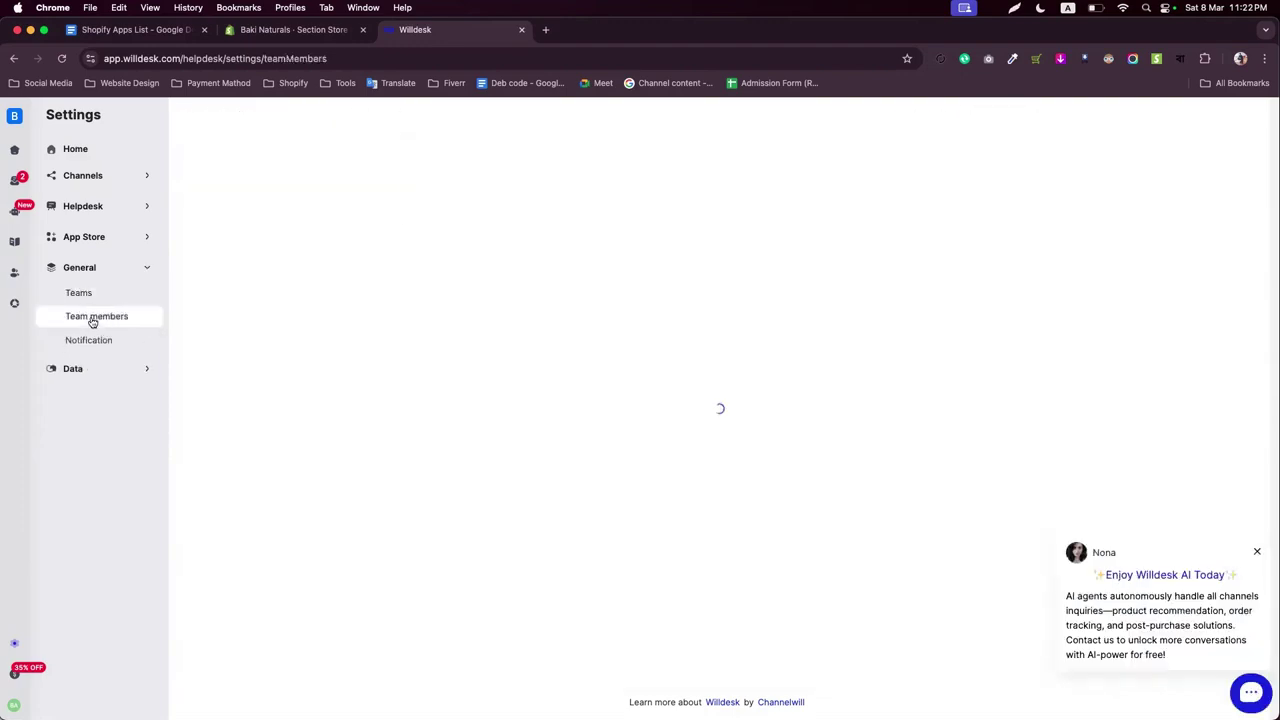
pyautogui.click(88, 293)
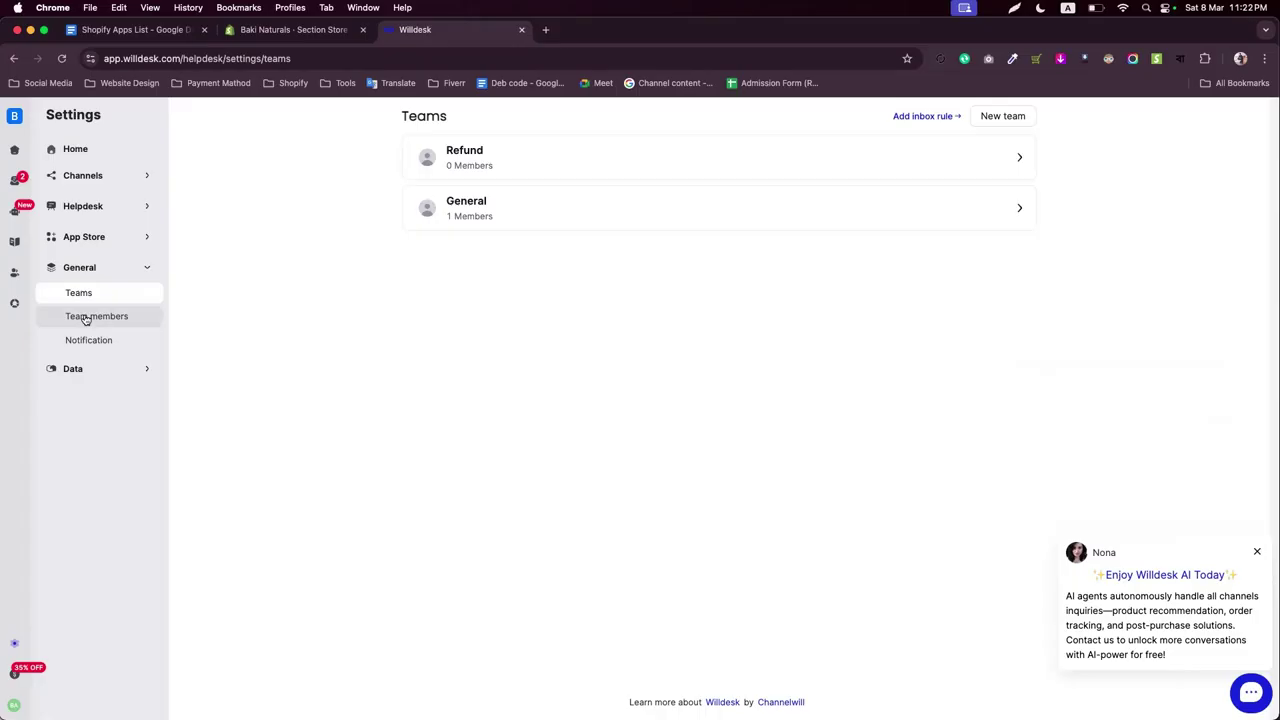
# View the General team's teammate details, then go back to the teams list.
pyautogui.click(590, 224)
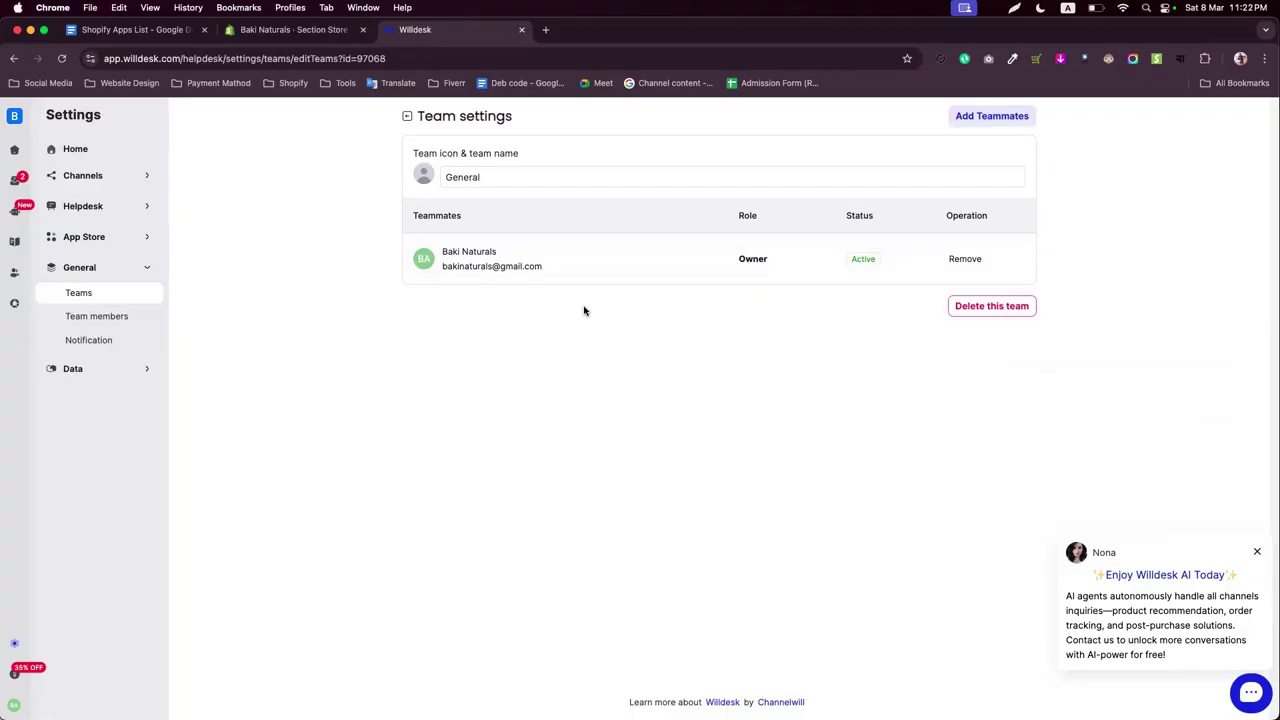
pyautogui.moveTo(374, 260); pyautogui.dragTo(667, 265)
pyautogui.click(600, 373)
pyautogui.click(409, 117)
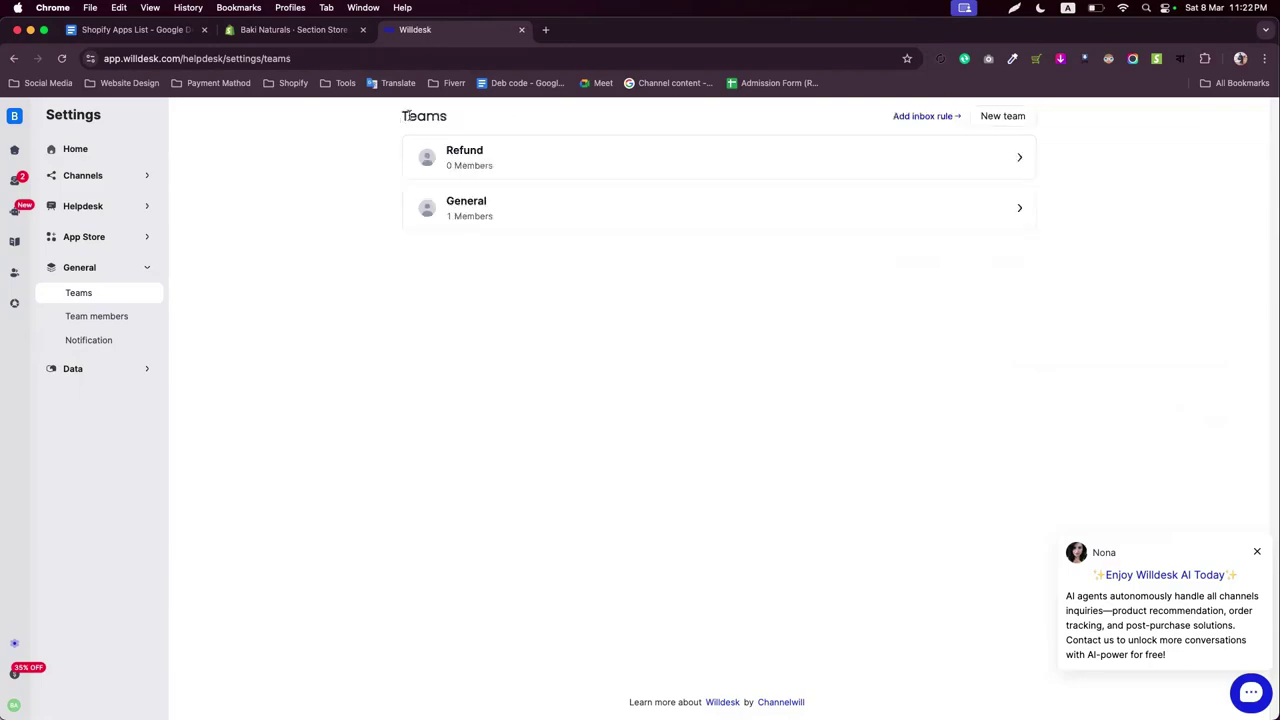
# Zoom the browser to 110% and close the Willdesk AI promotion popup.
pyautogui.click(1264, 59)
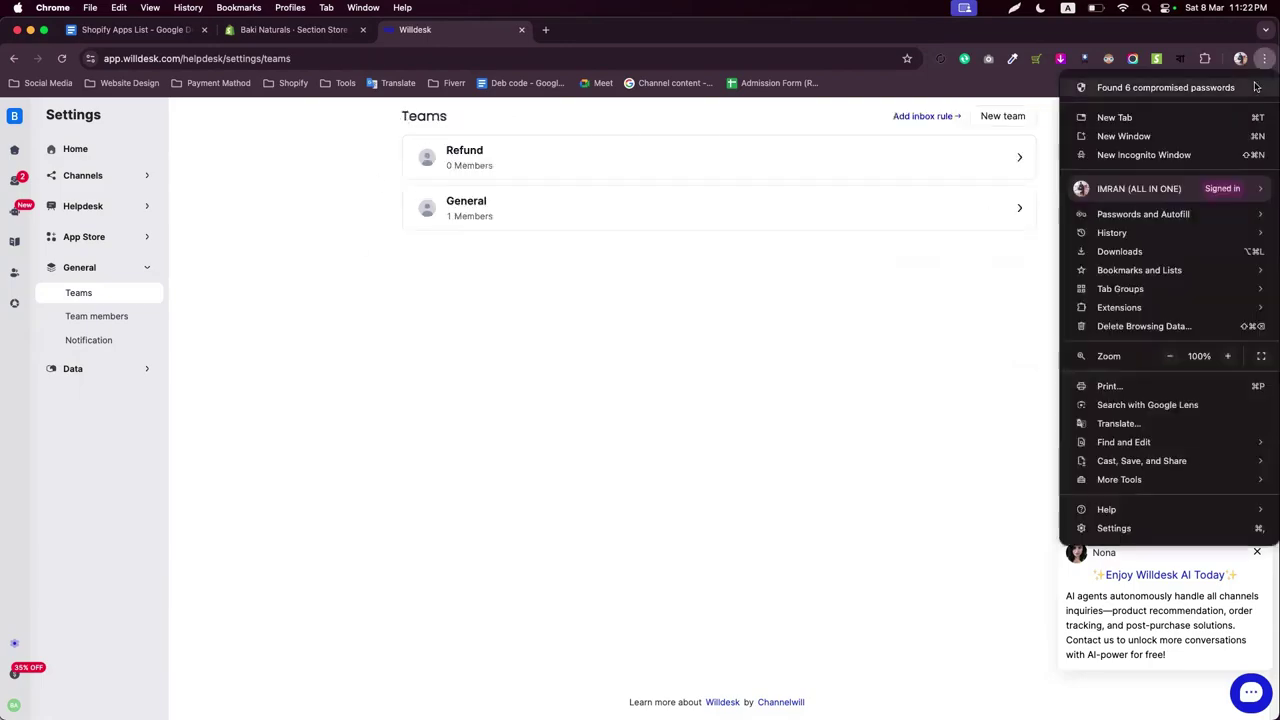
pyautogui.click(1225, 357)
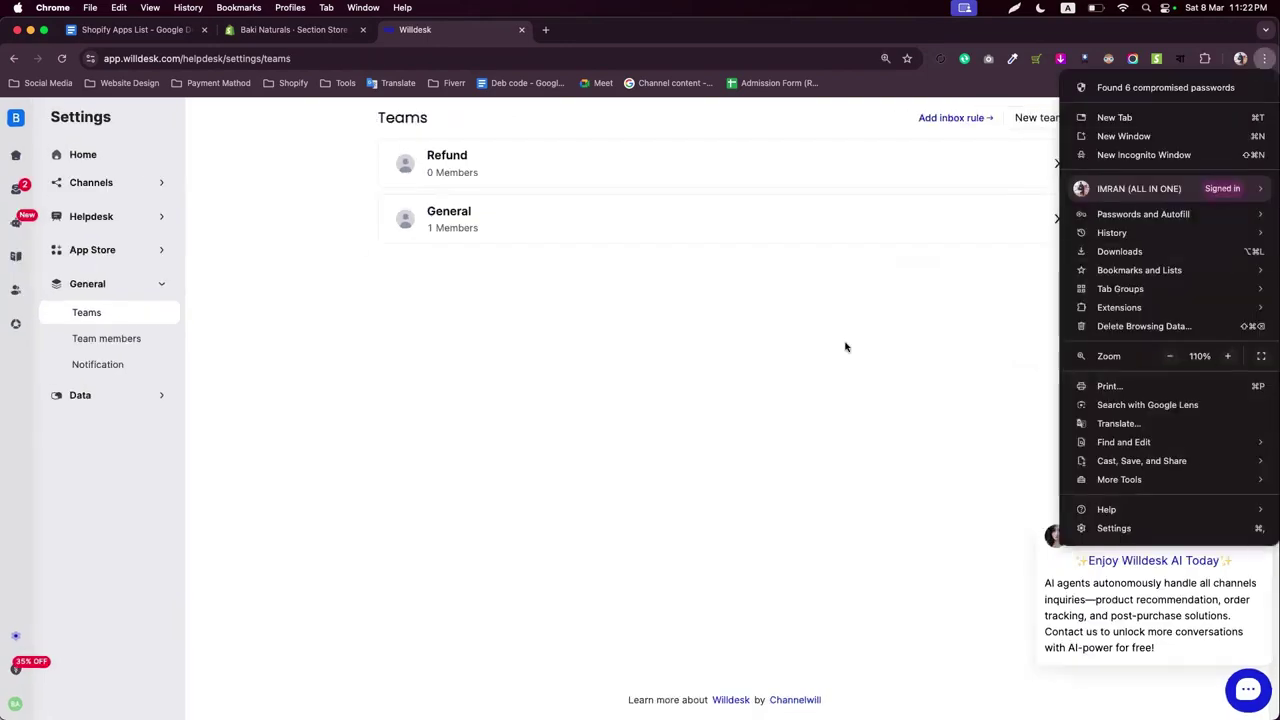
pyautogui.click(828, 342)
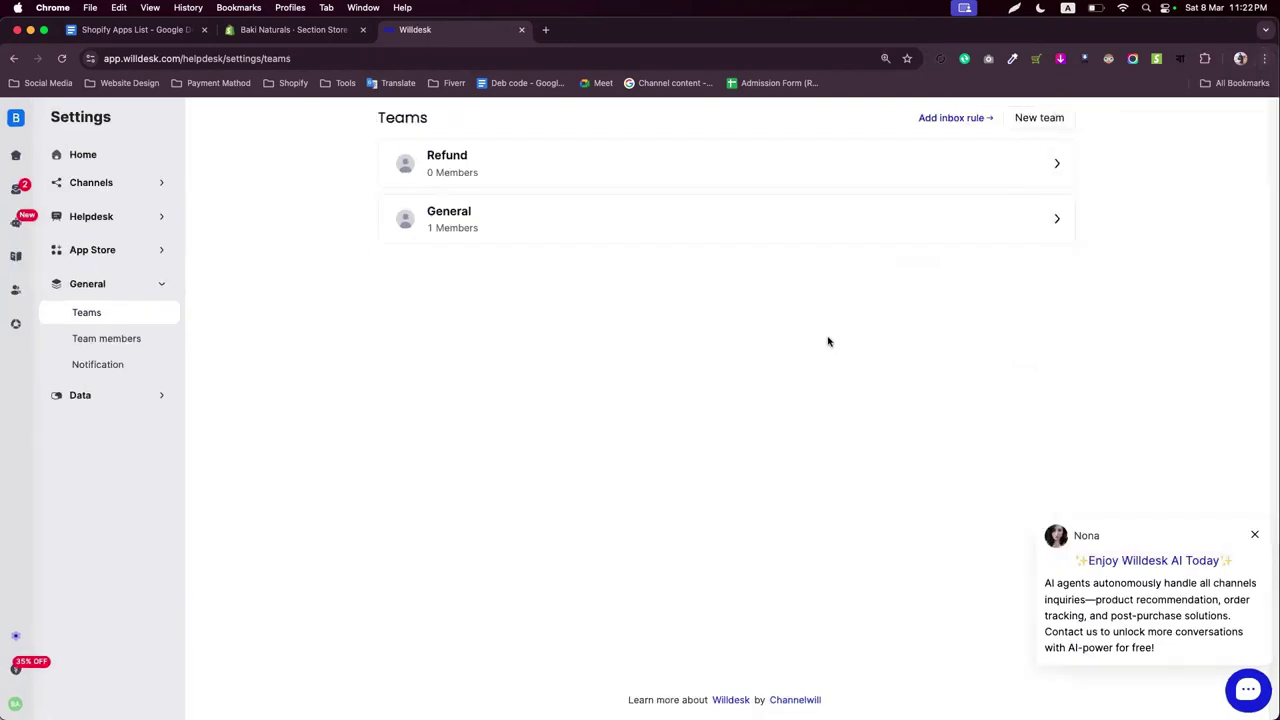
pyautogui.click(1254, 536)
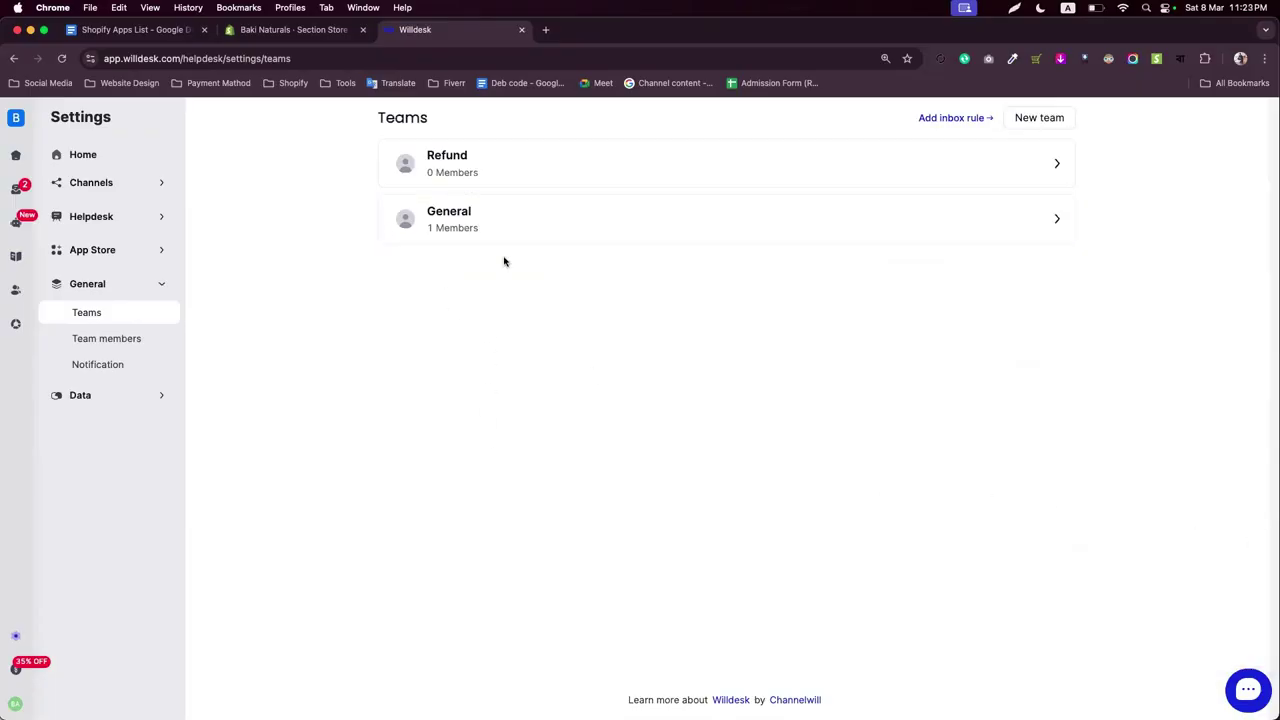
# Select the Cash On the Delivery Checkout page heading in the Shopify Apps List, then return to Section Store.
pyautogui.click(148, 35)
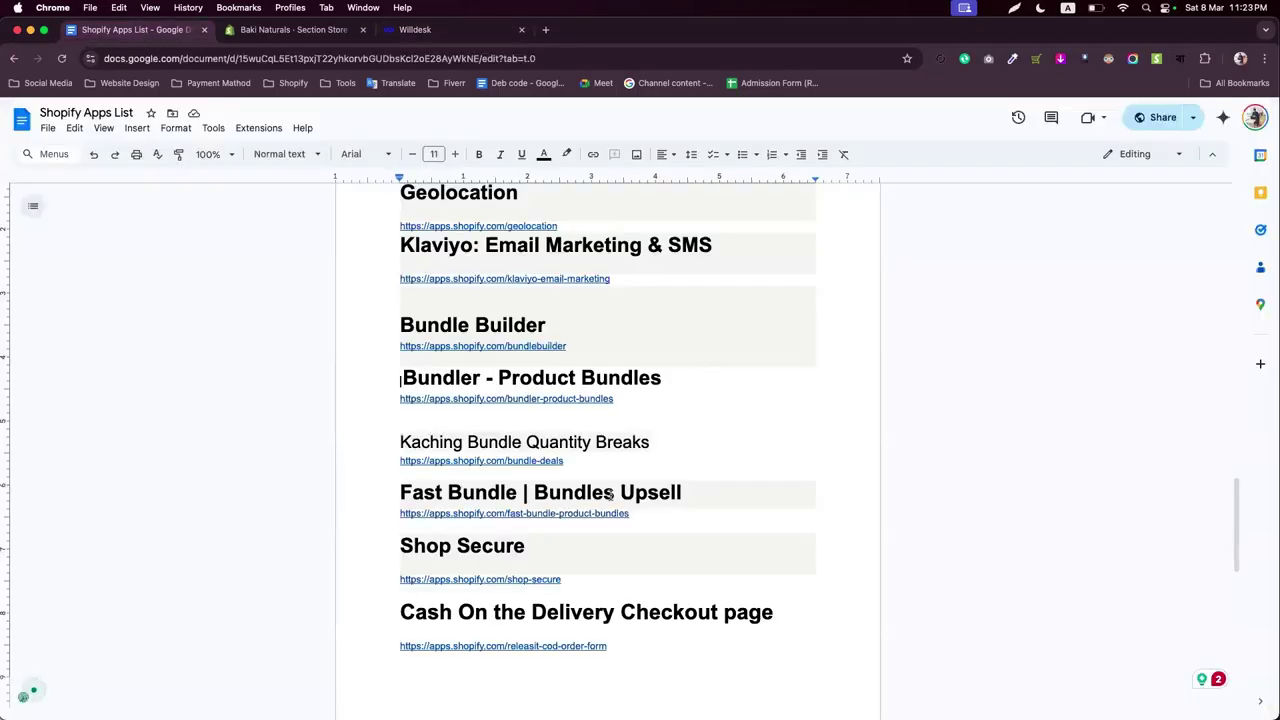
pyautogui.scroll(-2, 609, 495)
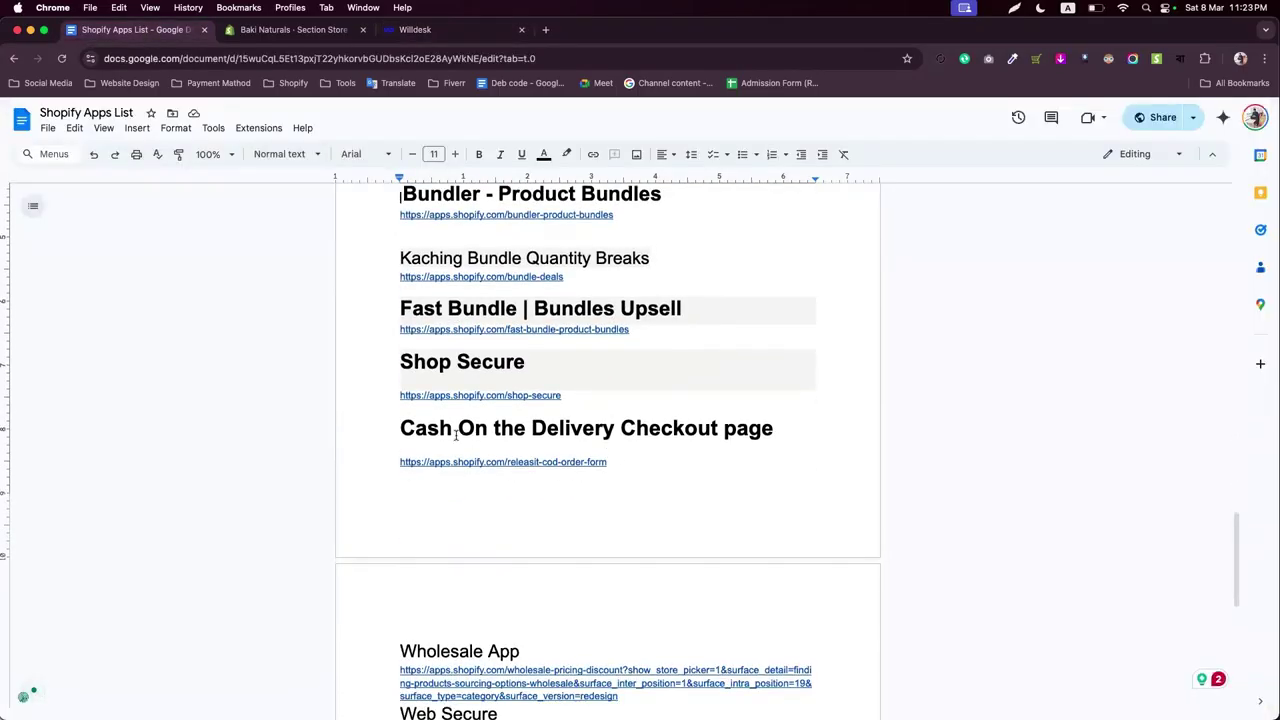
pyautogui.moveTo(398, 428)
pyautogui.mouseDown()
pyautogui.moveTo(784, 428)
pyautogui.moveTo(410, 418)
pyautogui.mouseUp()
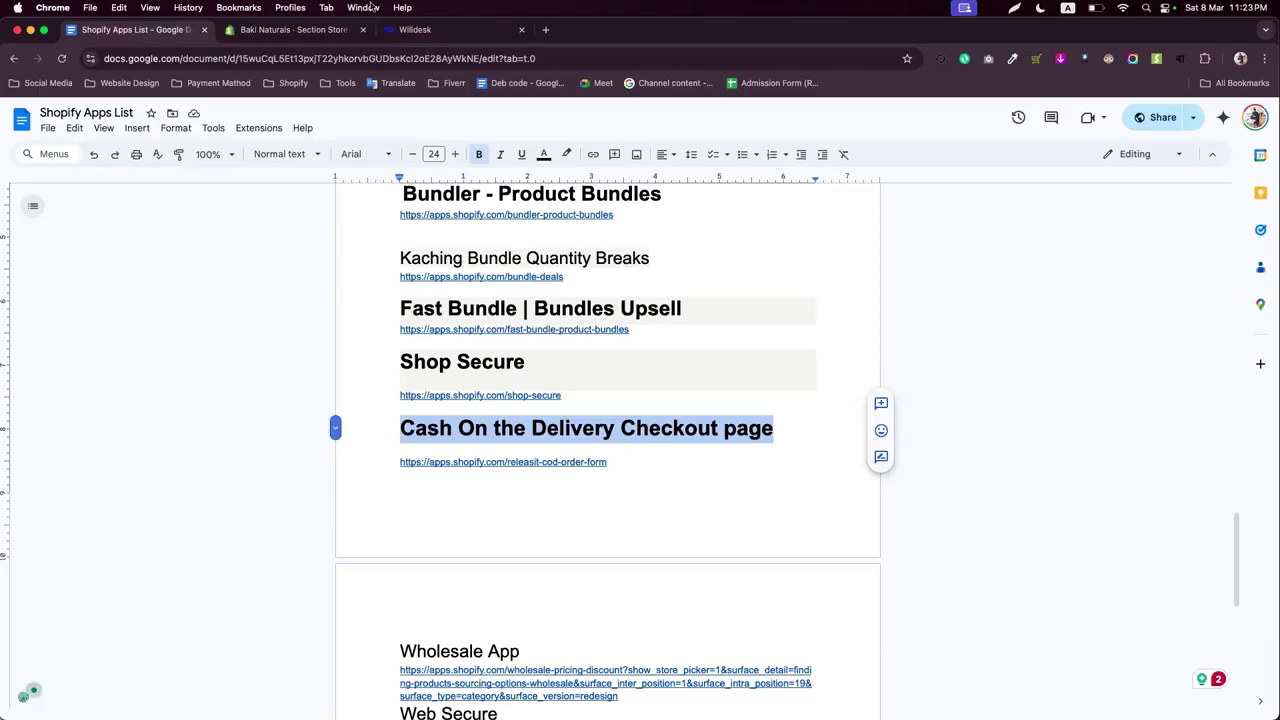
pyautogui.click(300, 30)
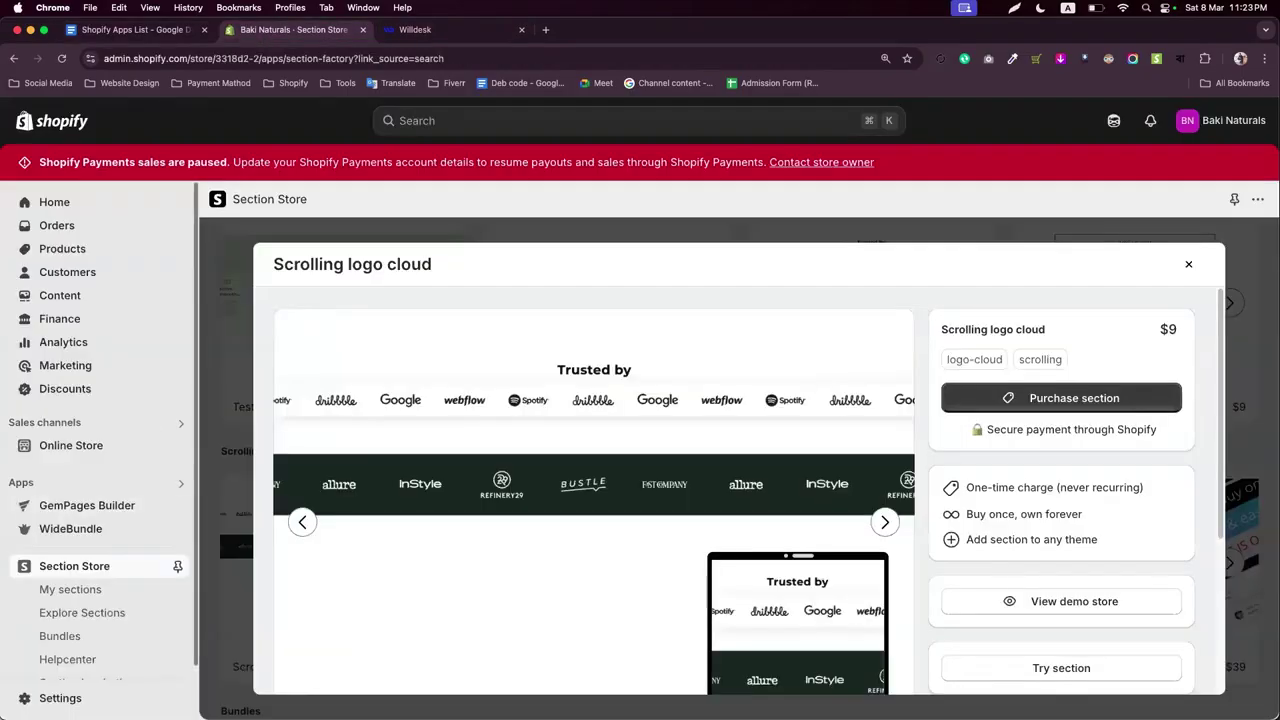
# Review the Payments settings and manual payment methods like Cash on Delivery, then return to the Apps List.
pyautogui.click(60, 698)
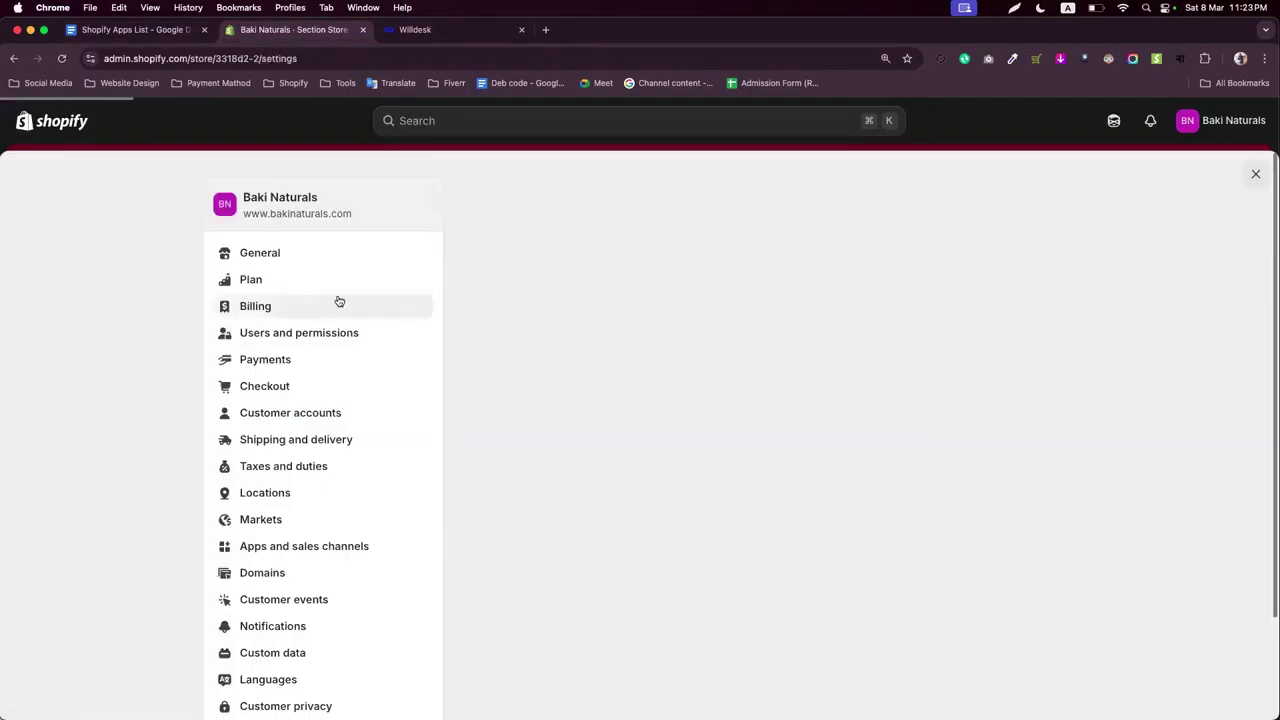
pyautogui.click(278, 253)
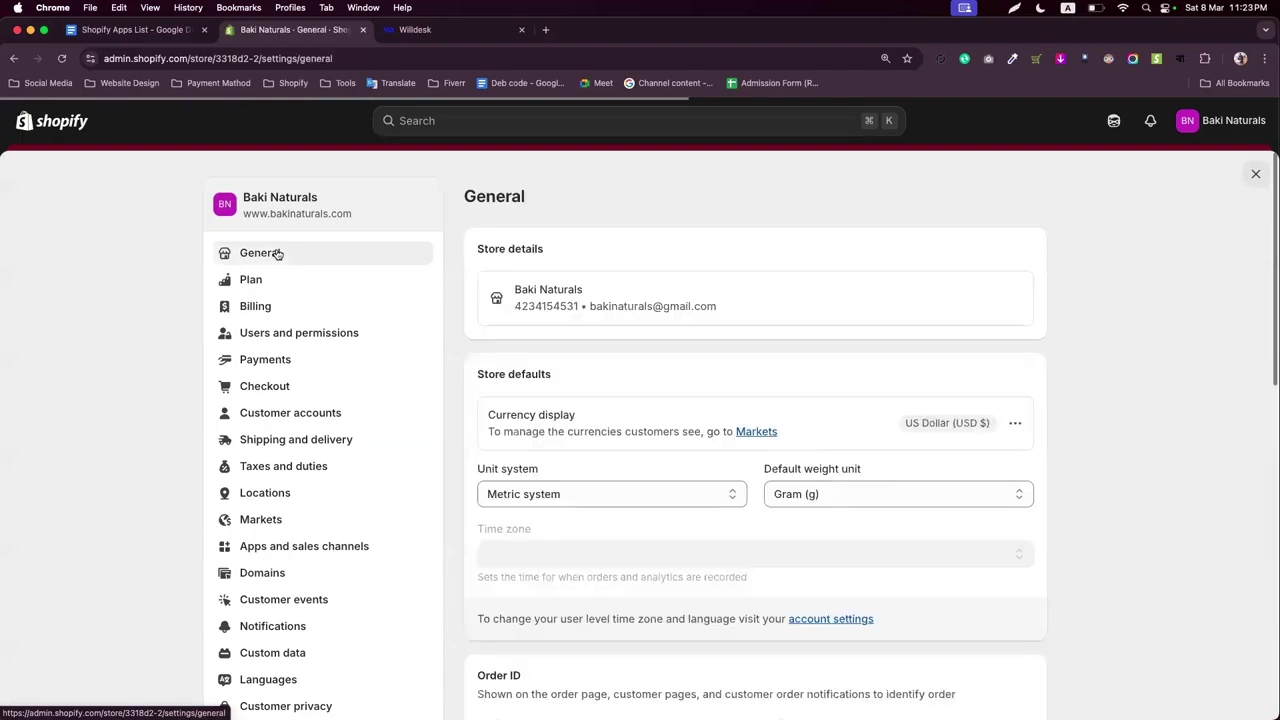
pyautogui.scroll(-1, 613, 590)
pyautogui.scroll(-15, 613, 590)
pyautogui.scroll(15, 617, 565)
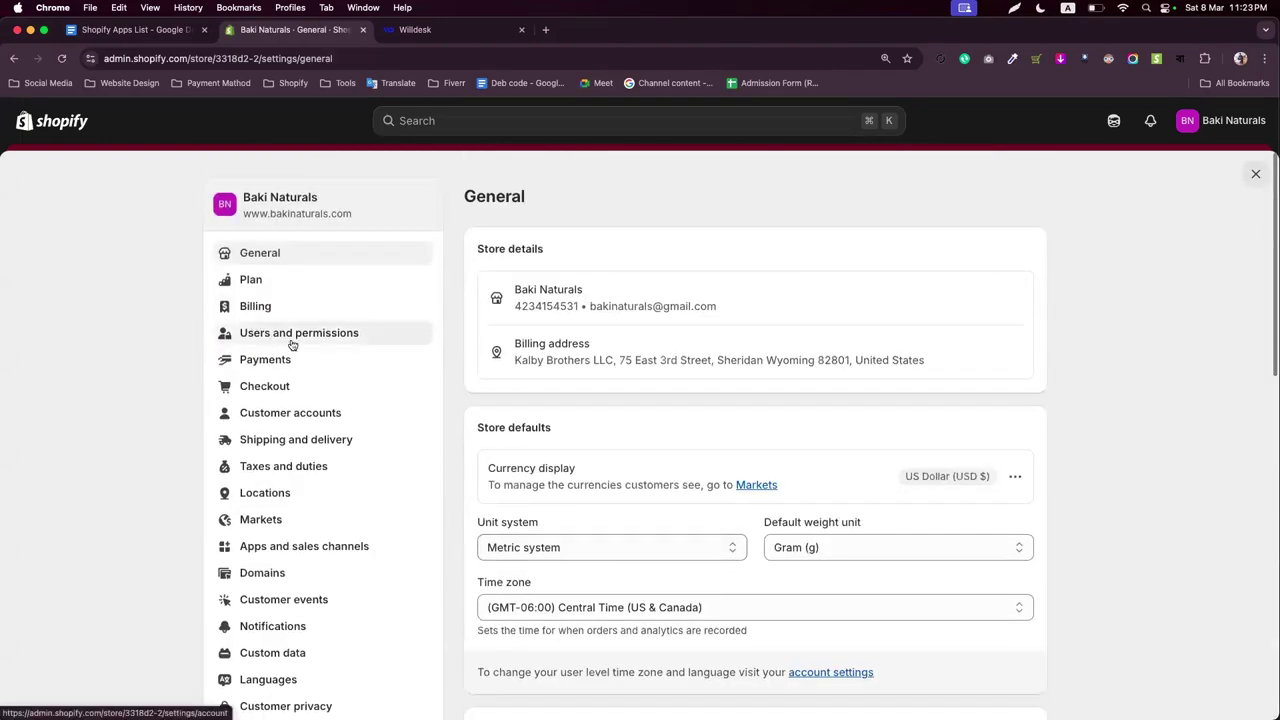
pyautogui.click(276, 360)
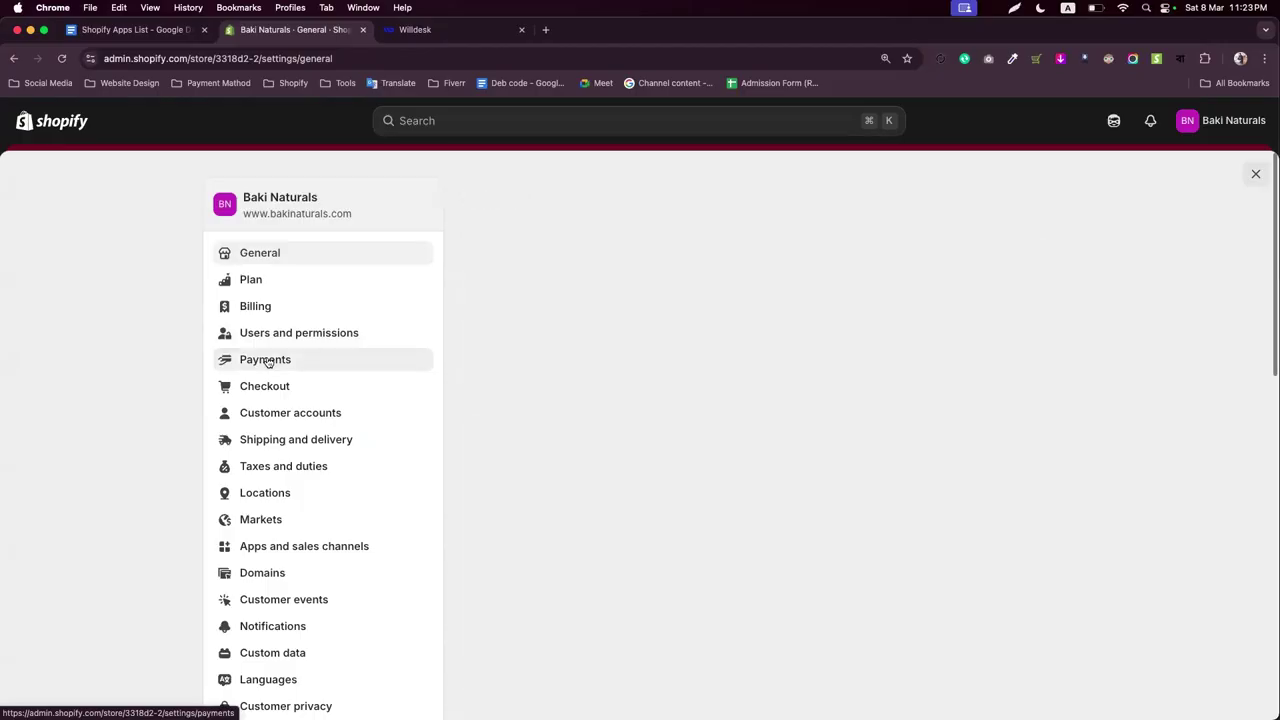
pyautogui.scroll(-10, 543, 562)
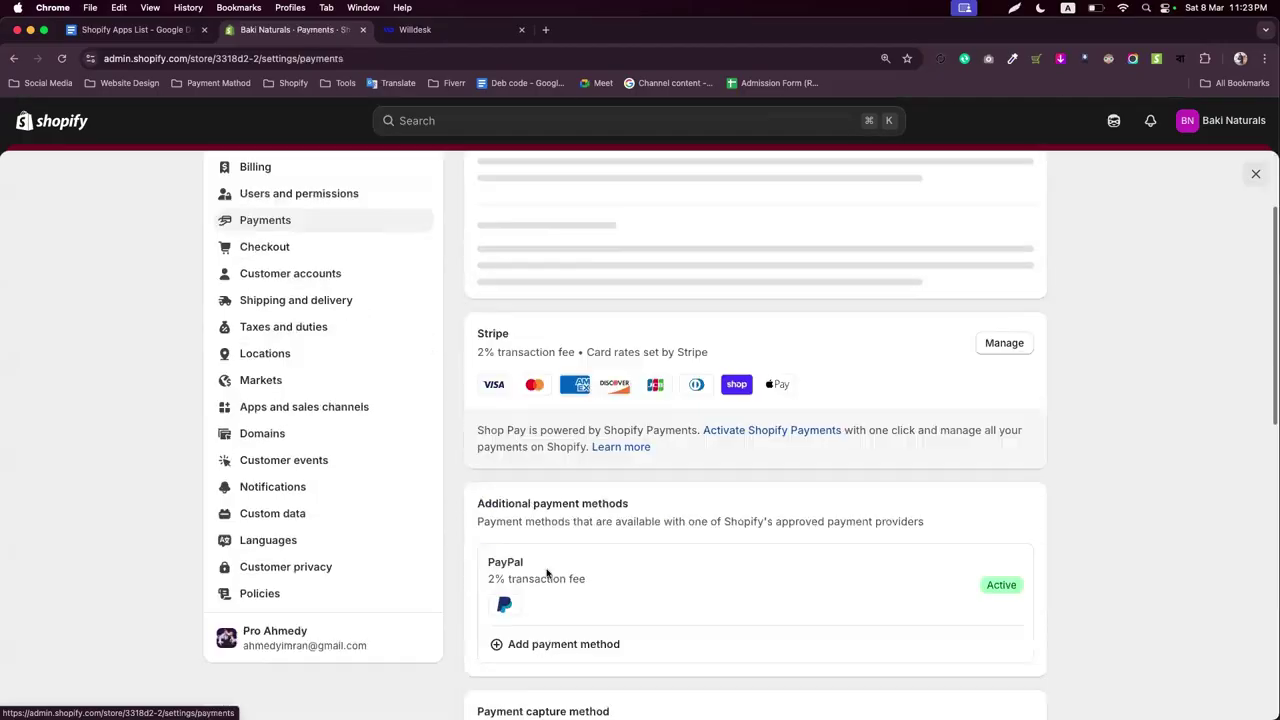
pyautogui.click(554, 378)
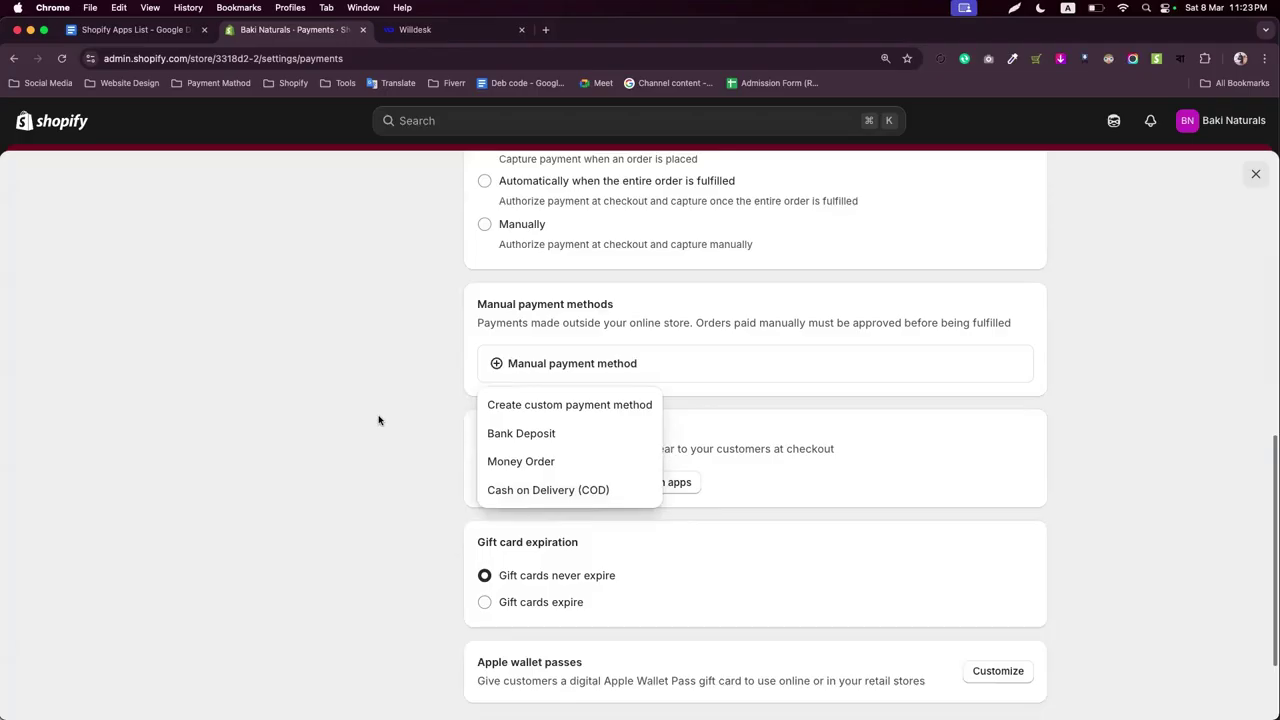
pyautogui.click(401, 472)
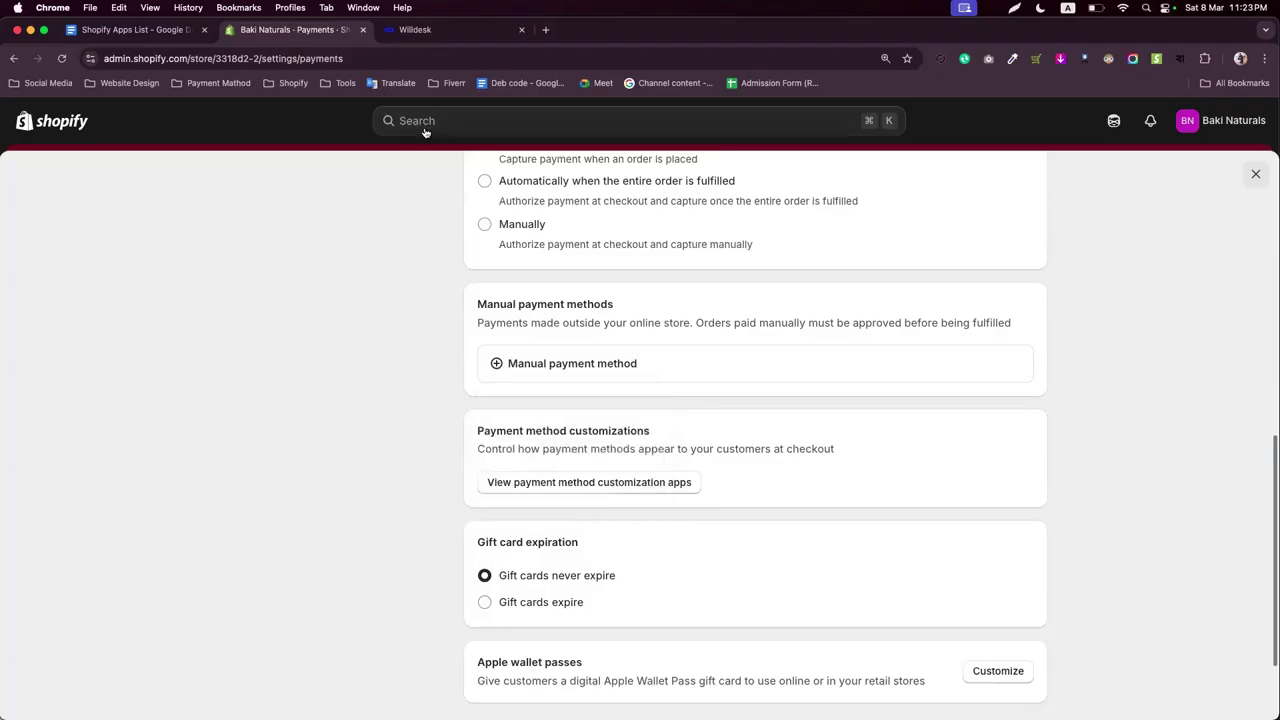
pyautogui.click(153, 30)
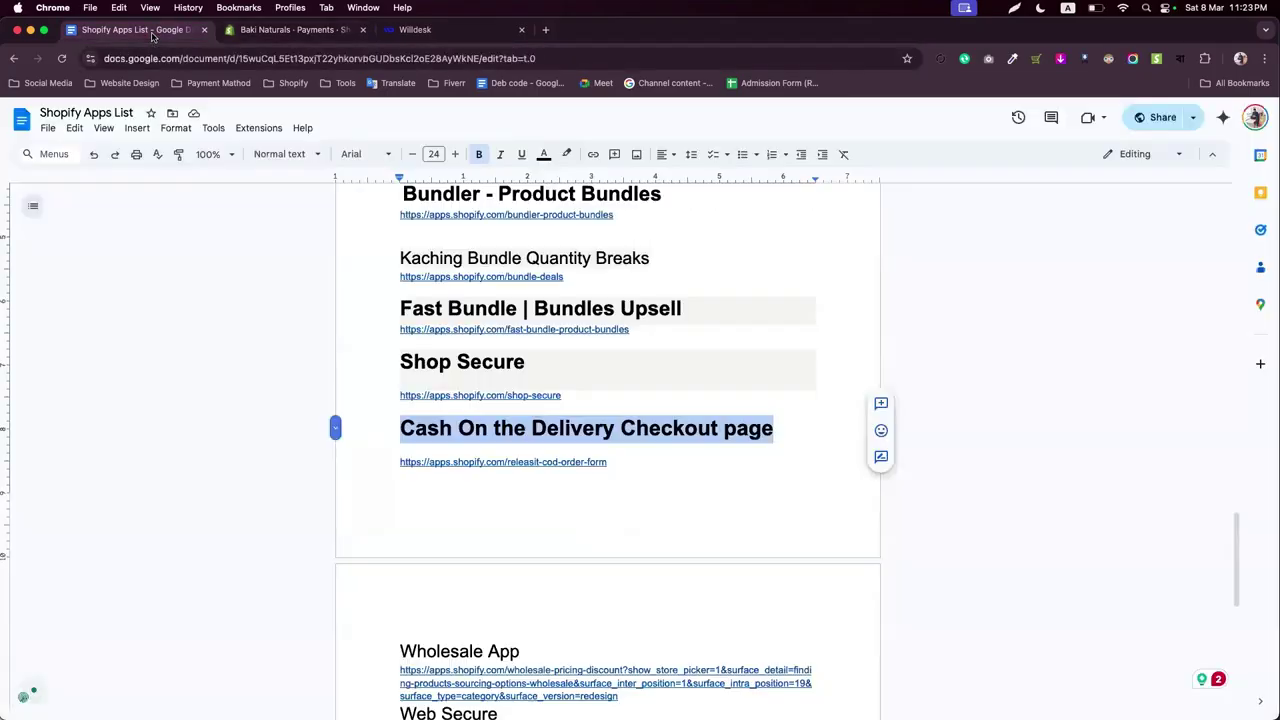
# Open the Releasit COD app listing in a new tab and go to ghorerbazar.com.
pyautogui.click(494, 461)
pyautogui.click(477, 483)
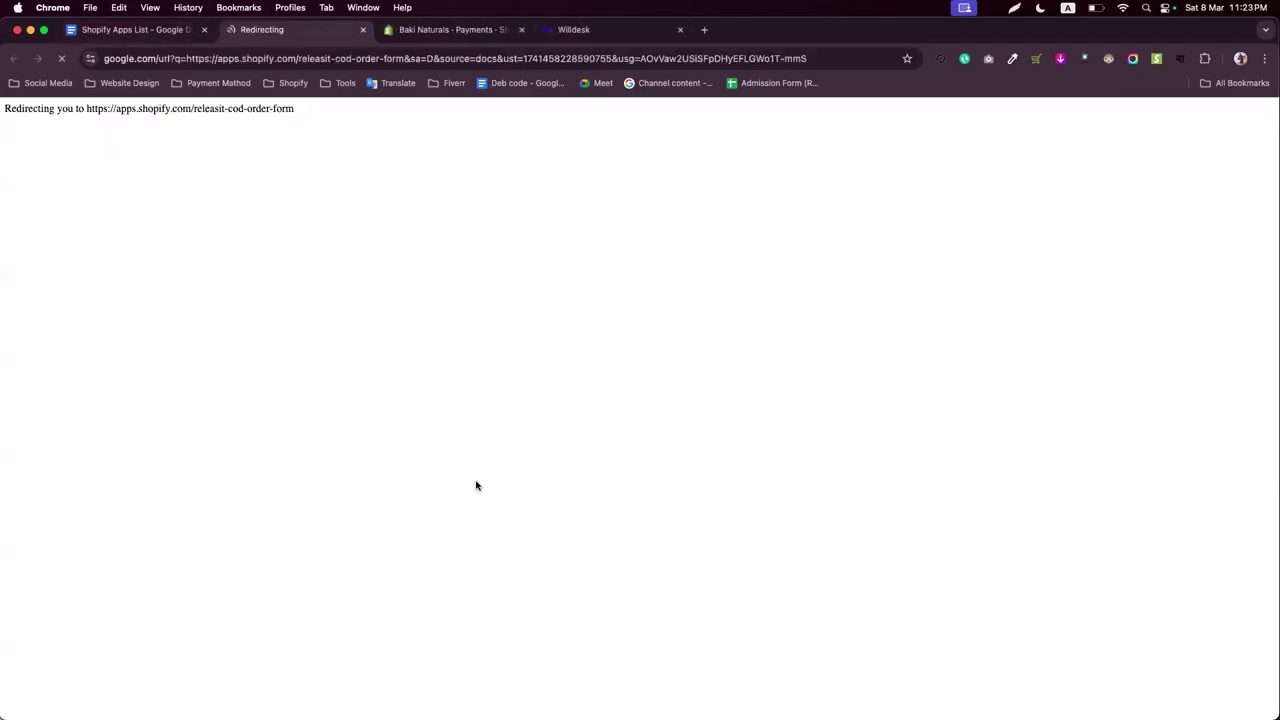
pyautogui.click(705, 31)
pyautogui.write('gho')
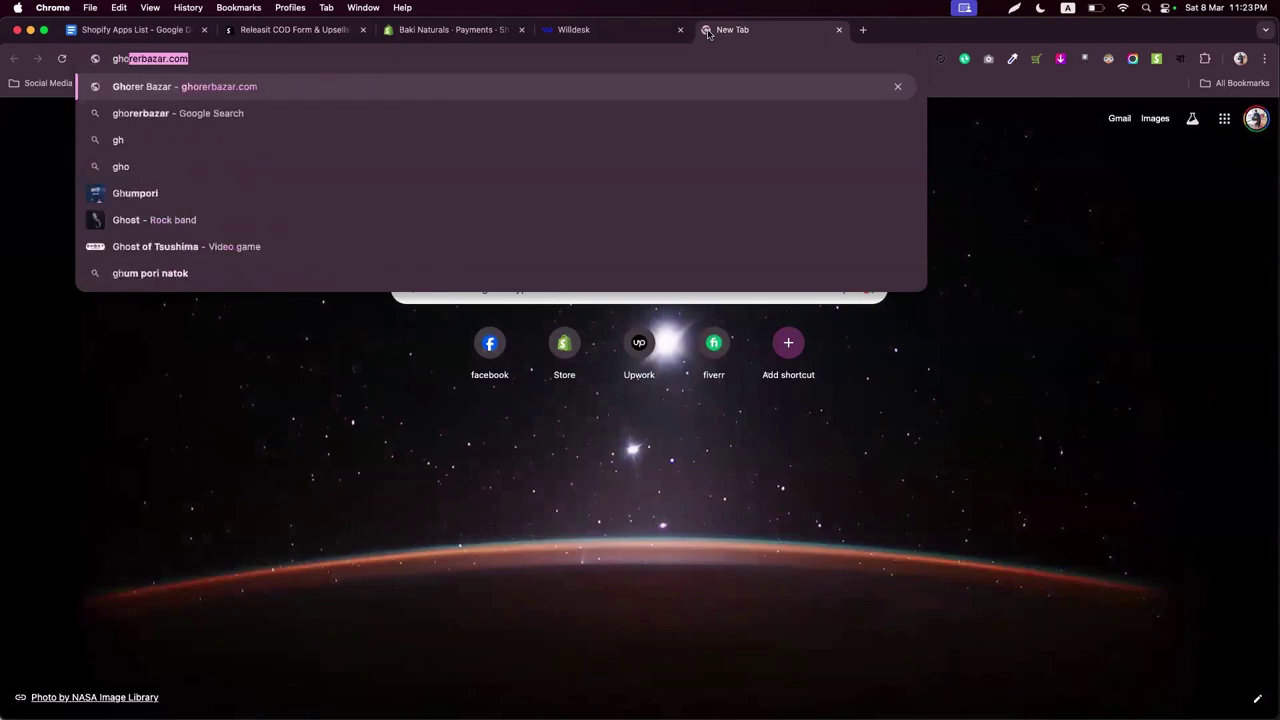
pyautogui.press('Return')
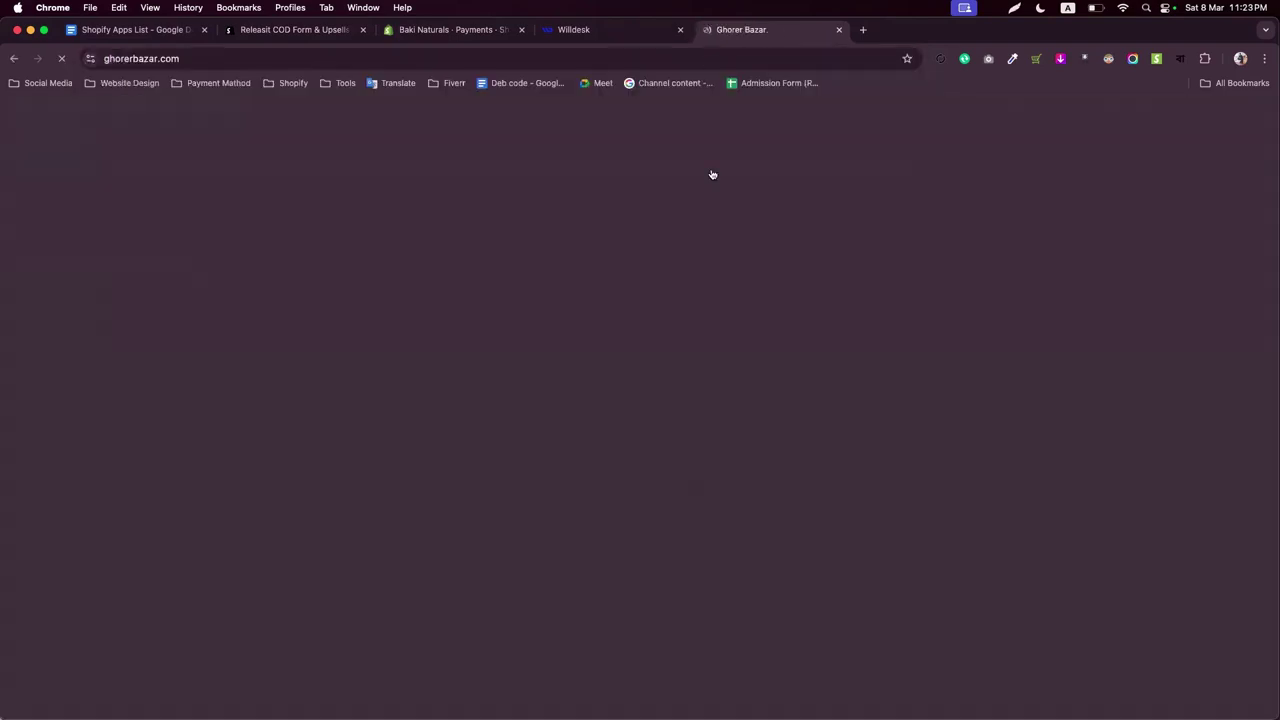
# Add Ajwa Premium Dates 1kg to the cart and open its cash-on-delivery order form.
pyautogui.scroll(-5, 570, 465)
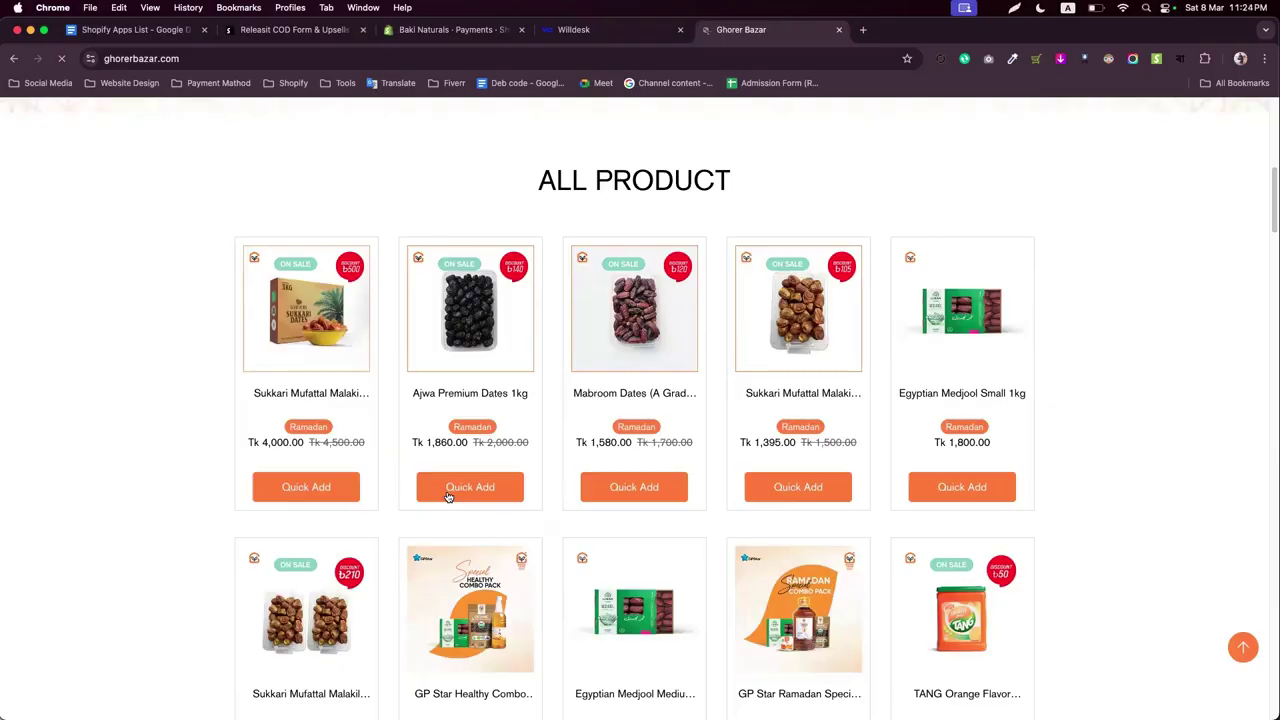
pyautogui.click(448, 496)
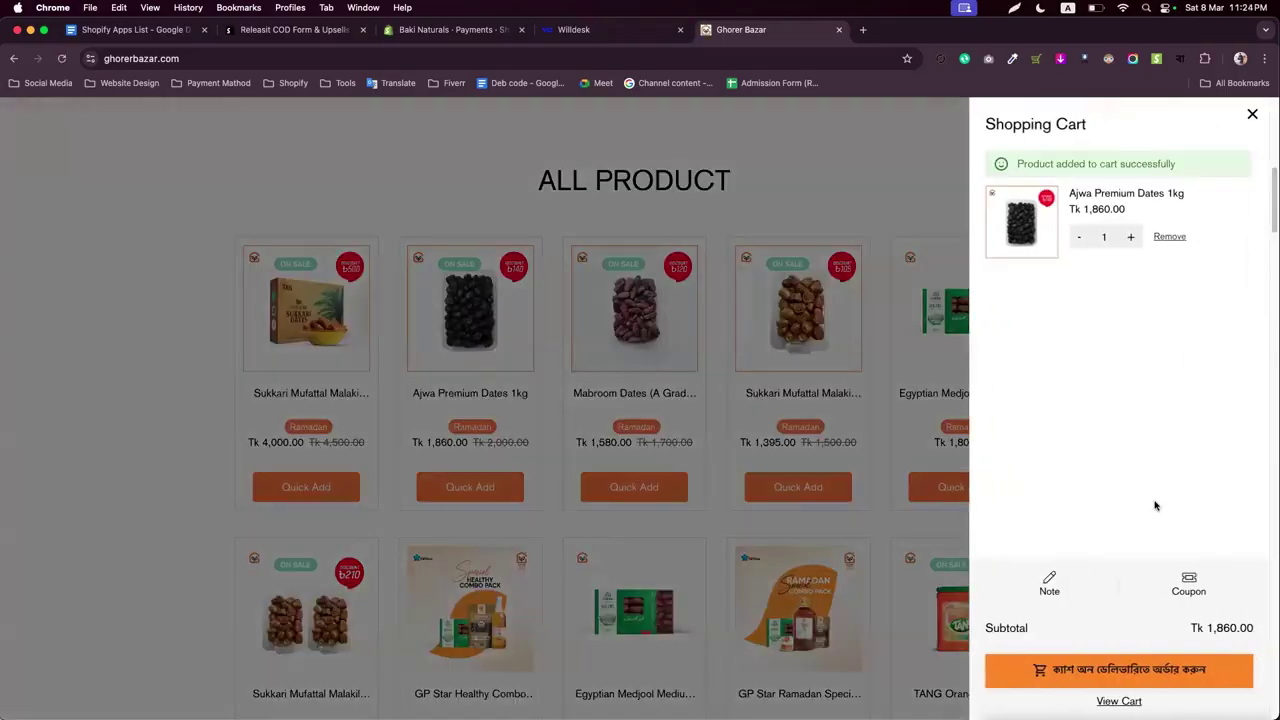
pyautogui.click(1095, 676)
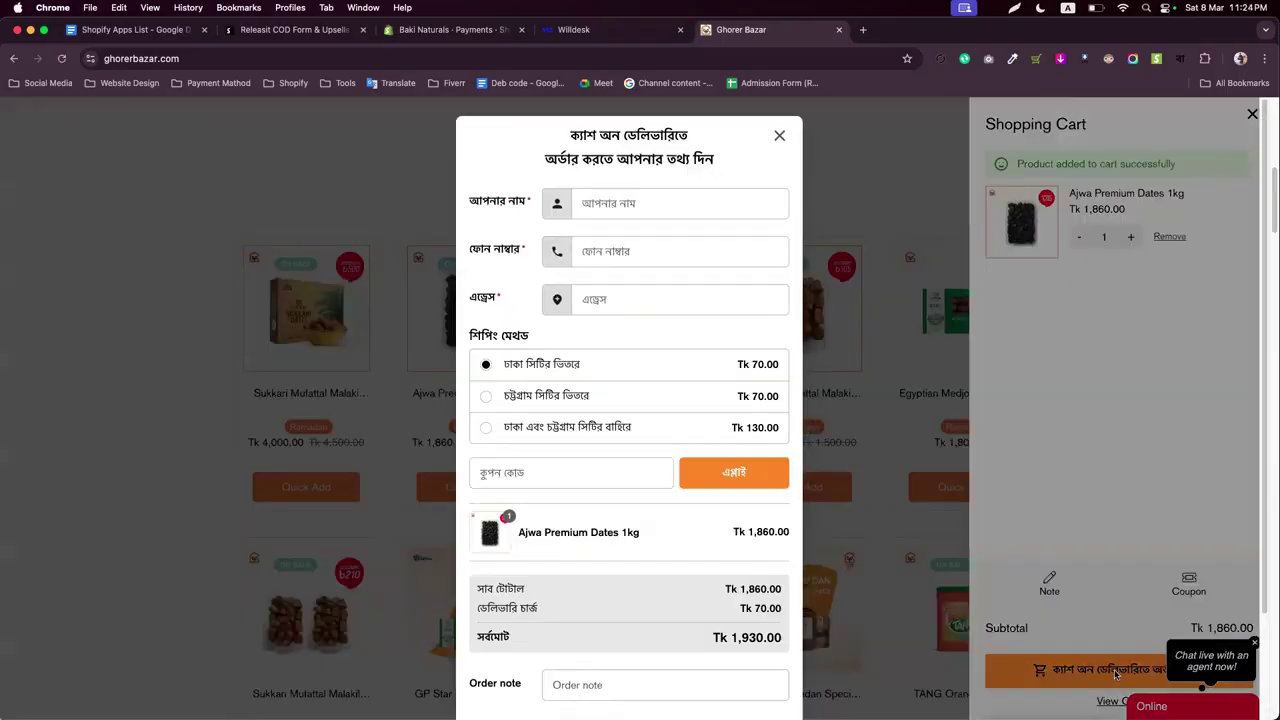
# Try the shipping options, ending on Tk 130 outside-city for a Tk 1,990 total, then switch to the Releasit listing.
pyautogui.moveTo(545, 137); pyautogui.dragTo(720, 166)
pyautogui.scroll(-1, 631, 277)
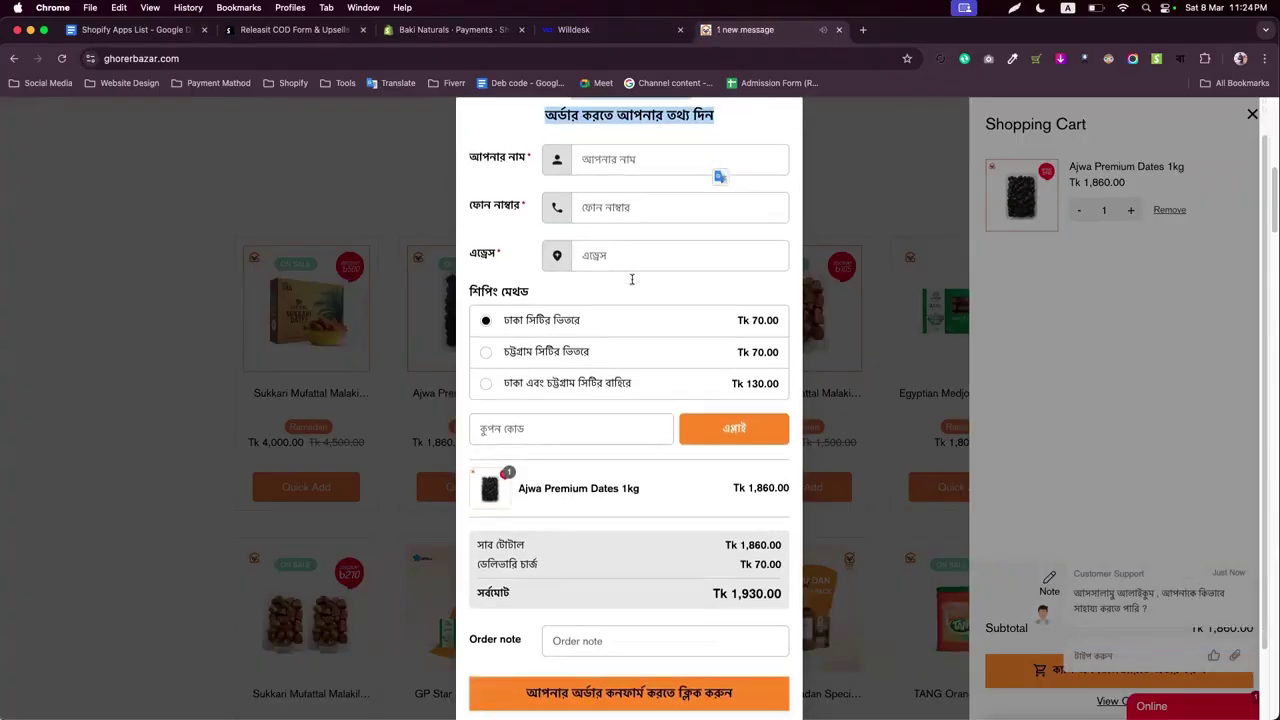
pyautogui.click(535, 352)
pyautogui.click(530, 370)
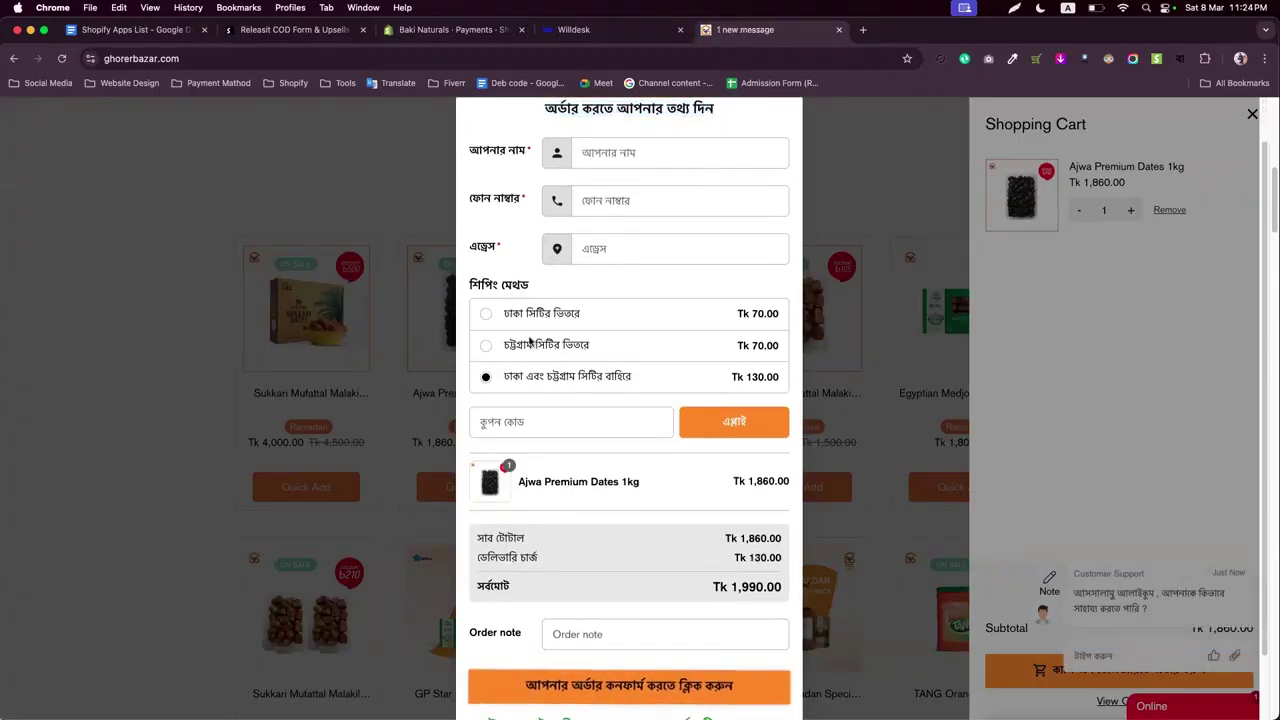
pyautogui.click(524, 340)
pyautogui.click(522, 348)
pyautogui.click(522, 376)
pyautogui.scroll(-1, 658, 442)
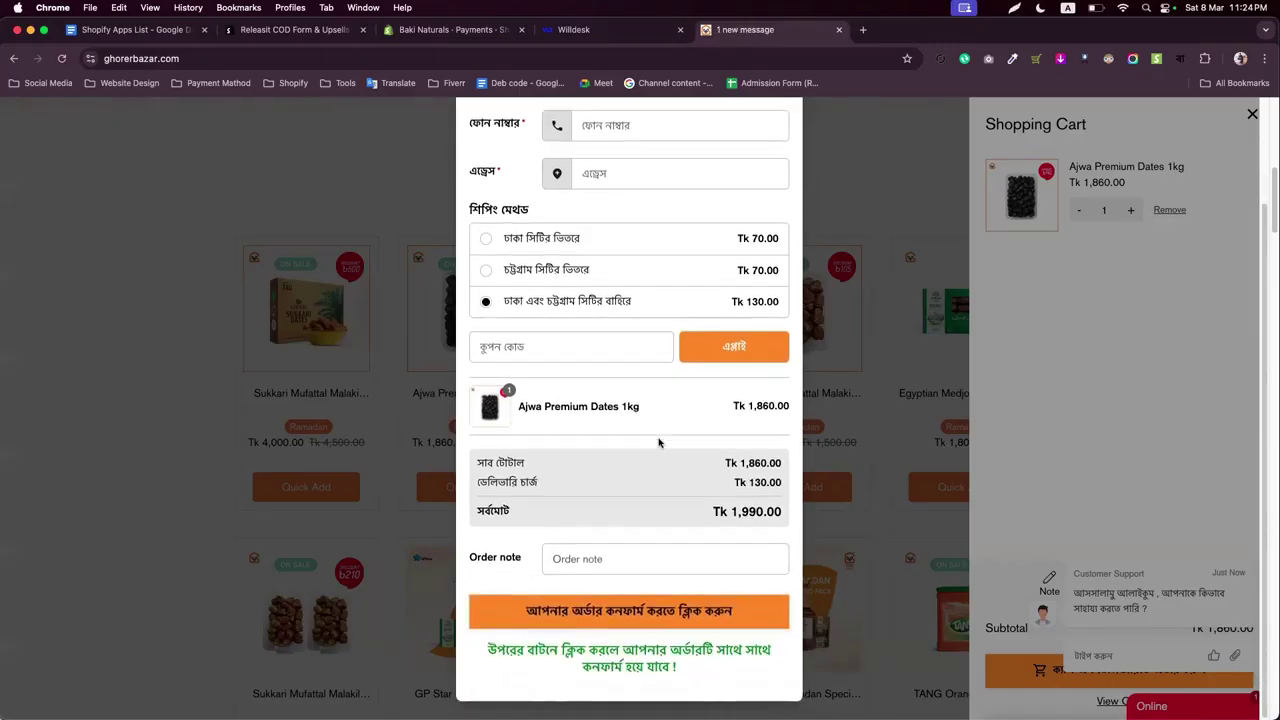
pyautogui.scroll(2, 651, 362)
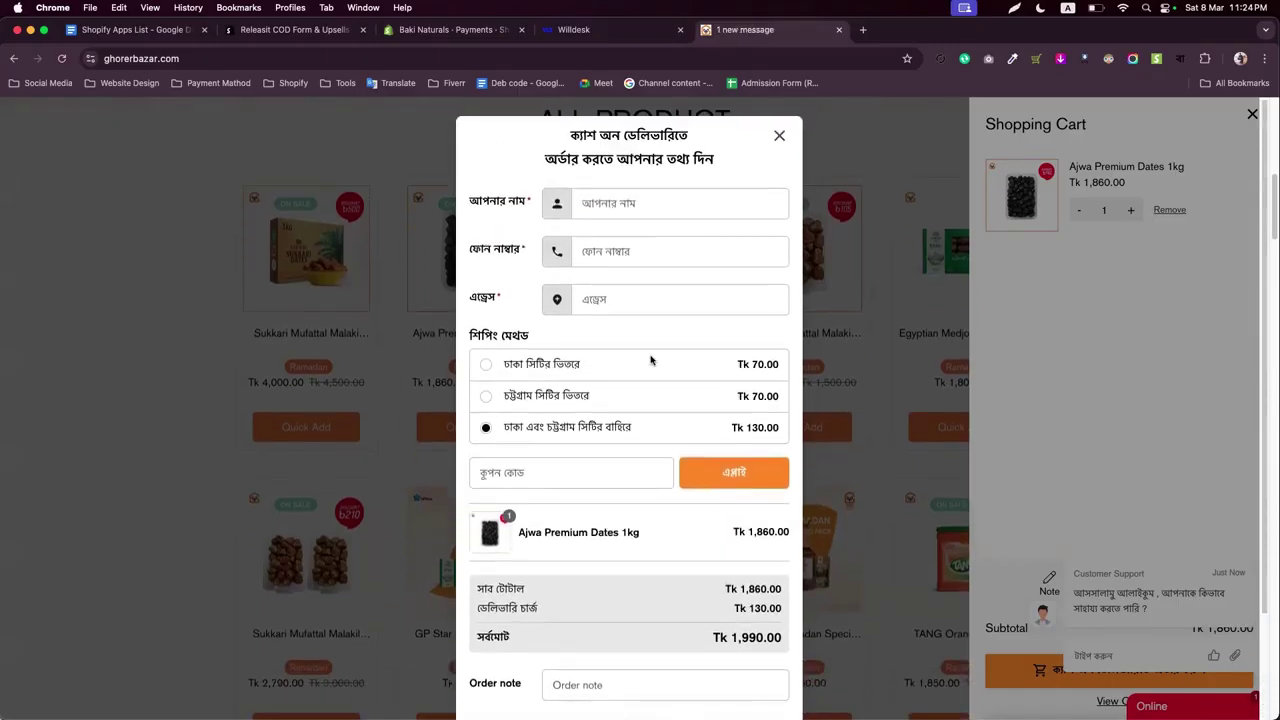
pyautogui.scroll(3, 723, 274)
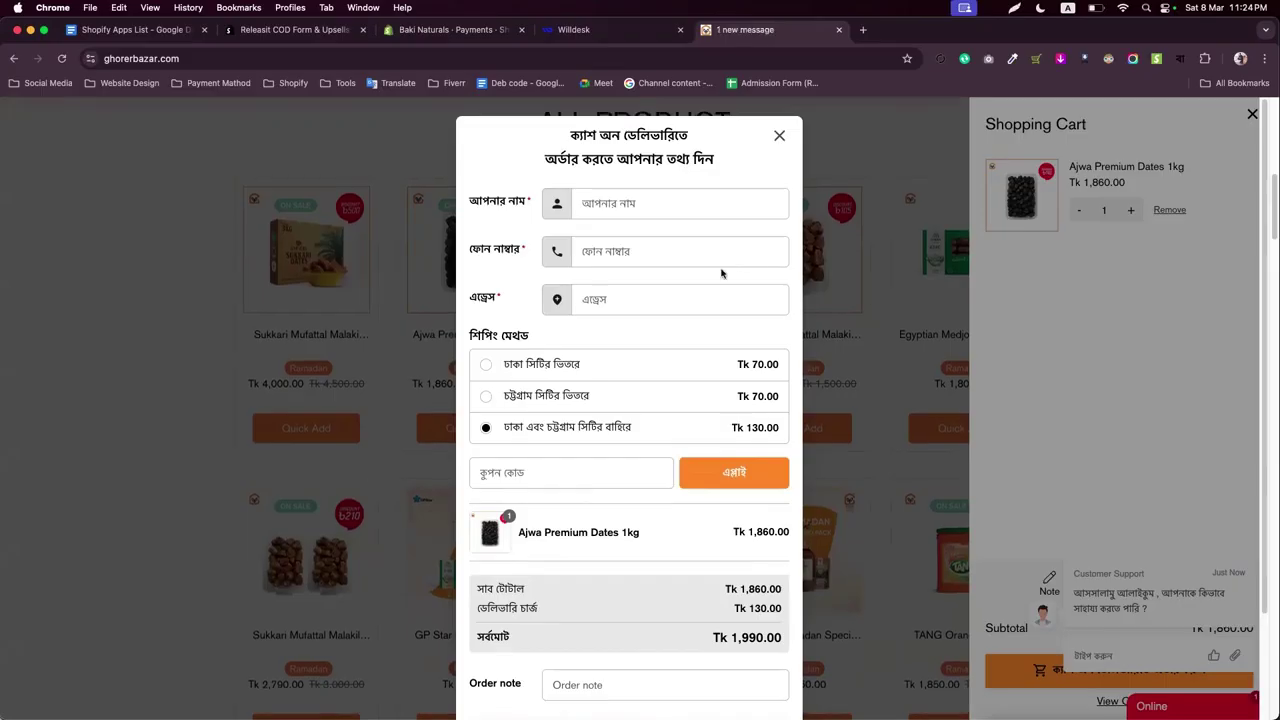
pyautogui.click(410, 30)
pyautogui.click(293, 29)
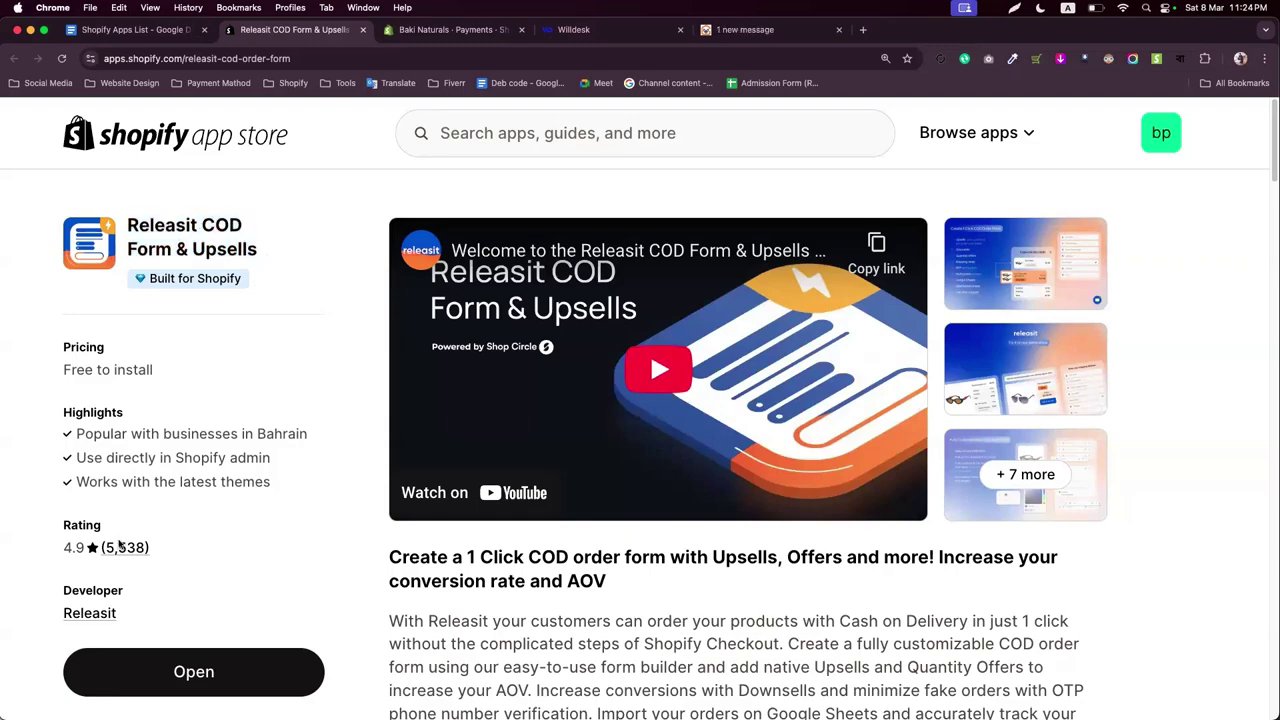
# Open Releasit COD Form in the batch-7 pro store and approve its data access update.
pyautogui.click(190, 671)
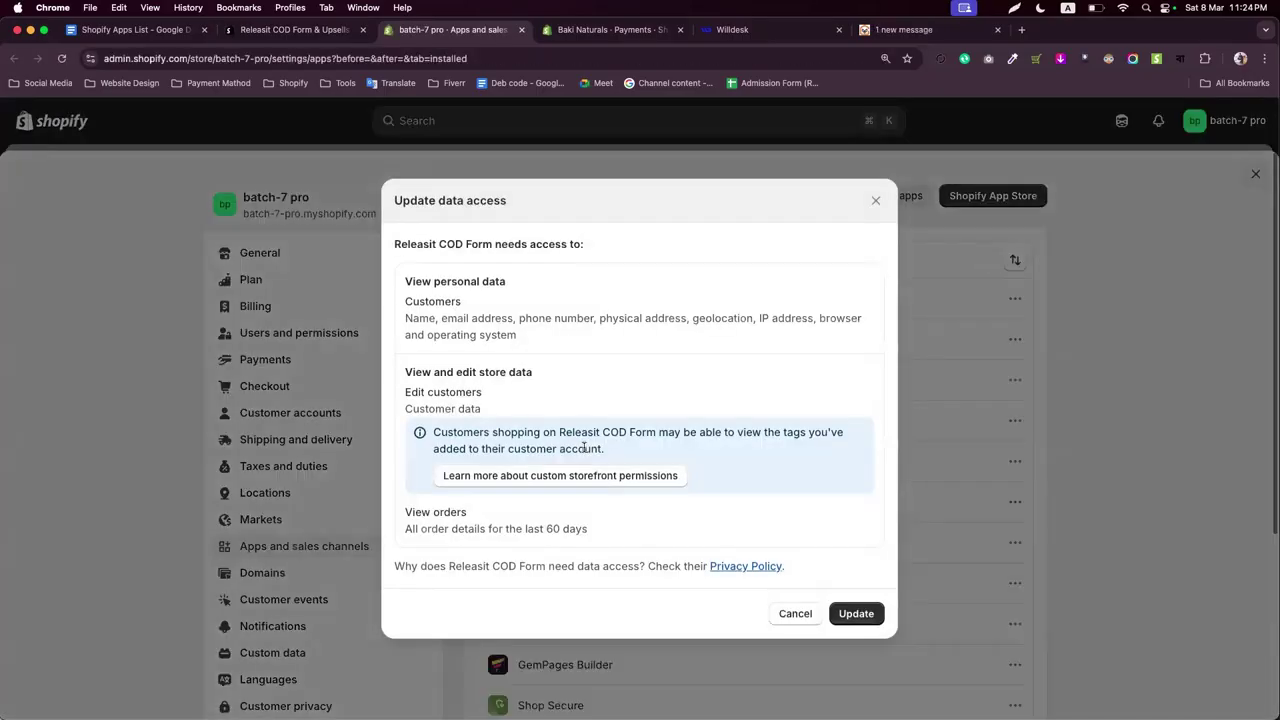
pyautogui.click(856, 613)
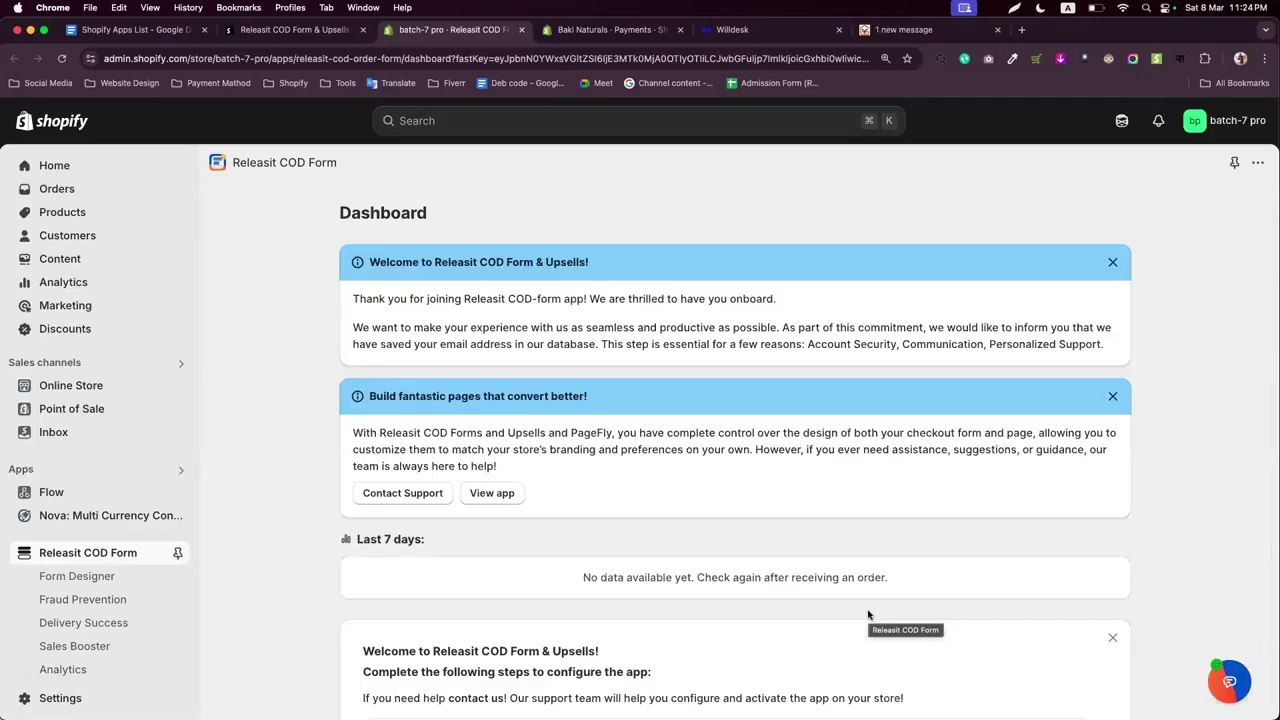
# Dismiss the Releasit and build-better-pages banners and open the ella theme in the editor.
pyautogui.click(1110, 264)
pyautogui.click(1106, 266)
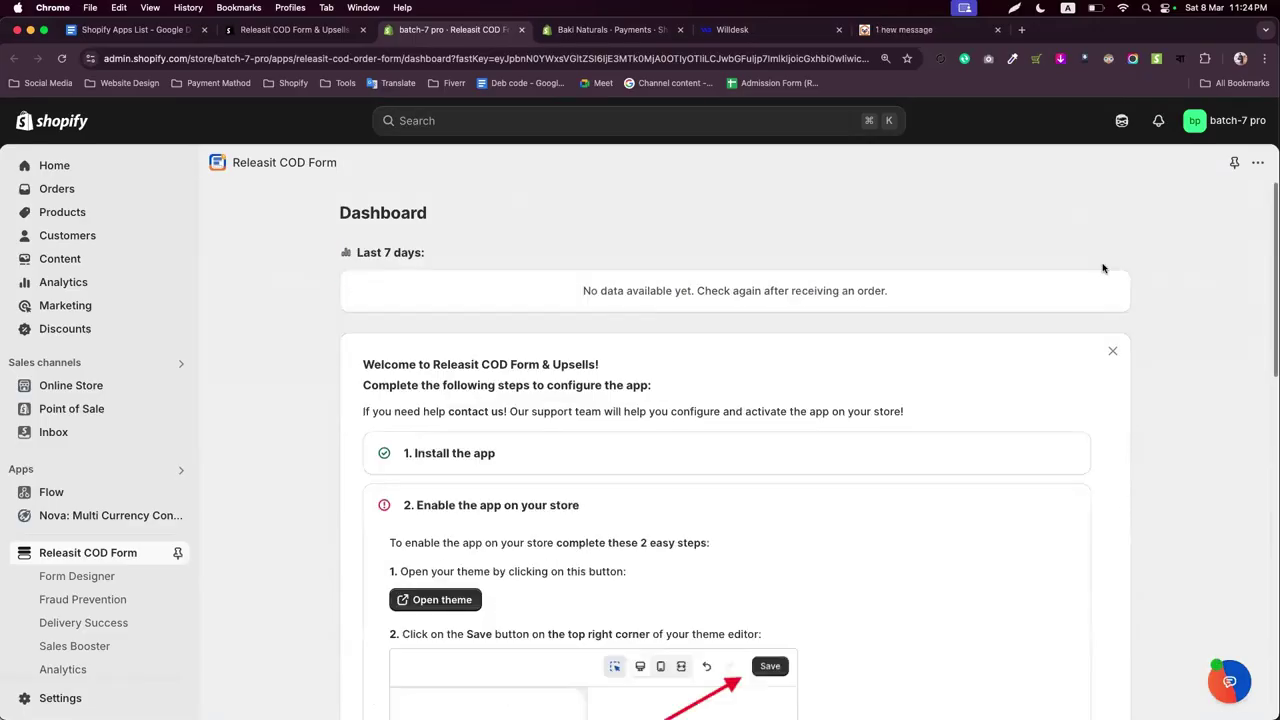
pyautogui.scroll(-2, 612, 474)
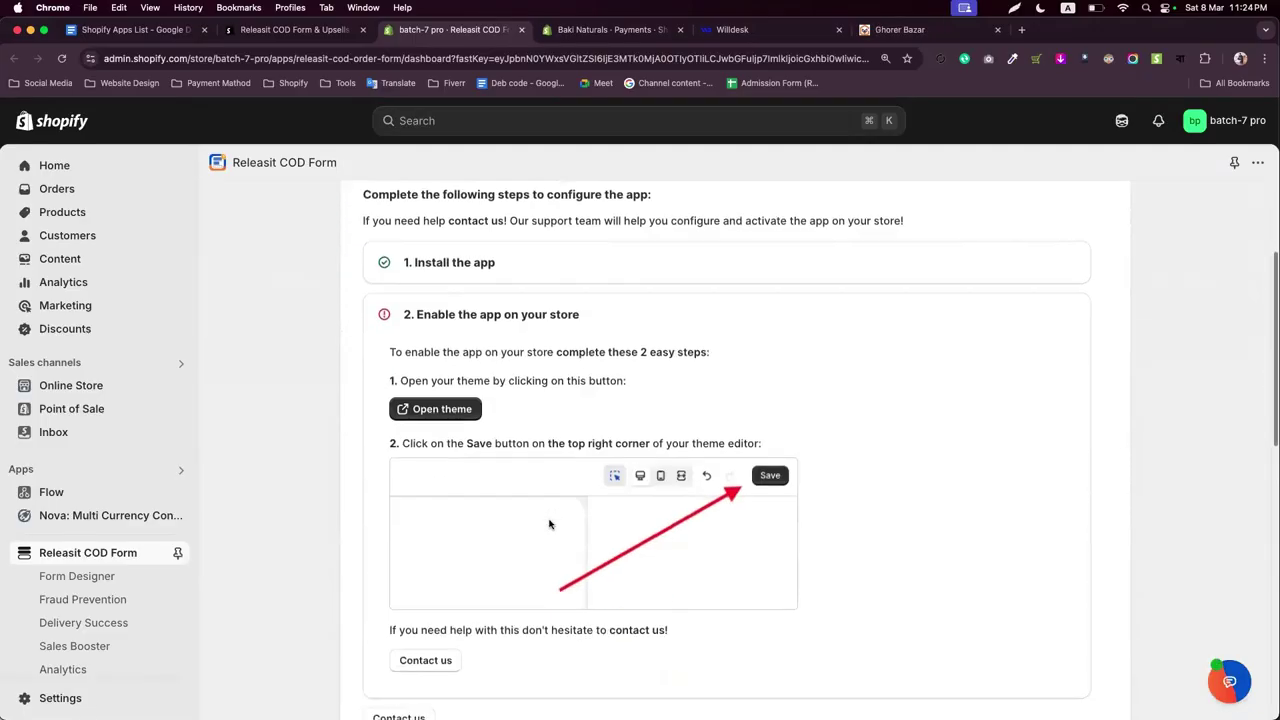
pyautogui.click(435, 410)
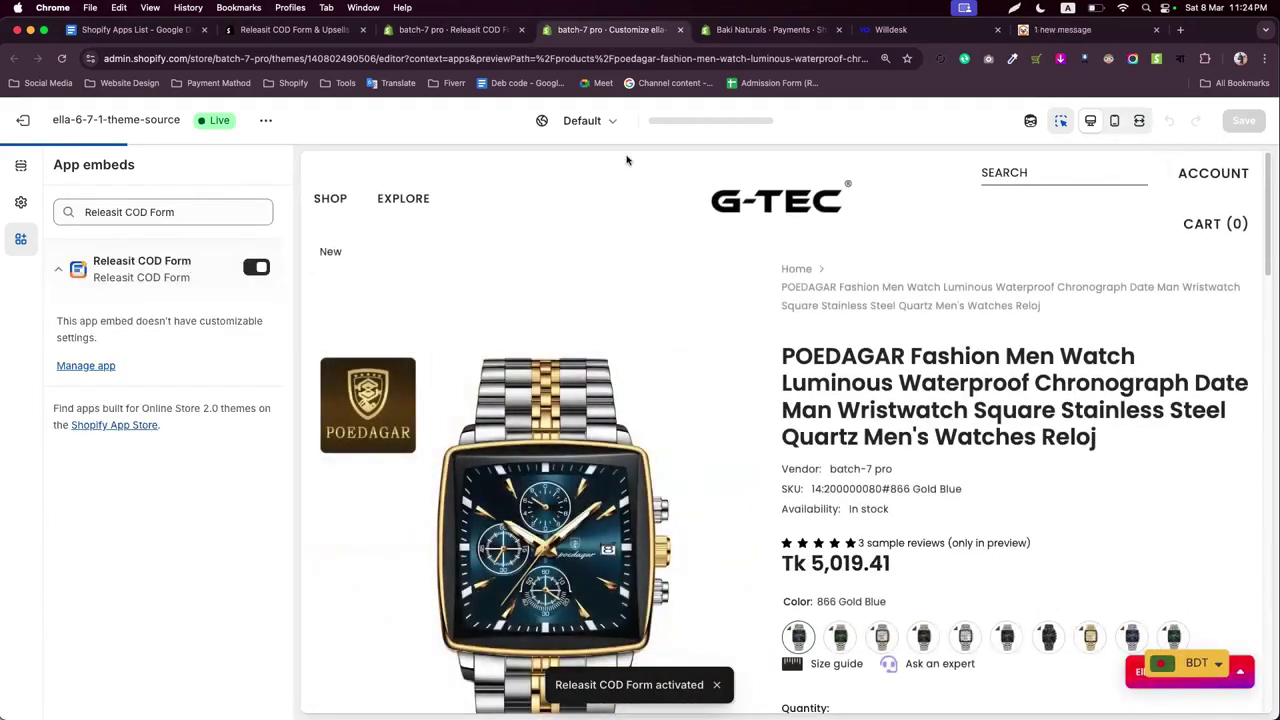
# Leave the theme editor without saving, then reopen it.
pyautogui.click(24, 120)
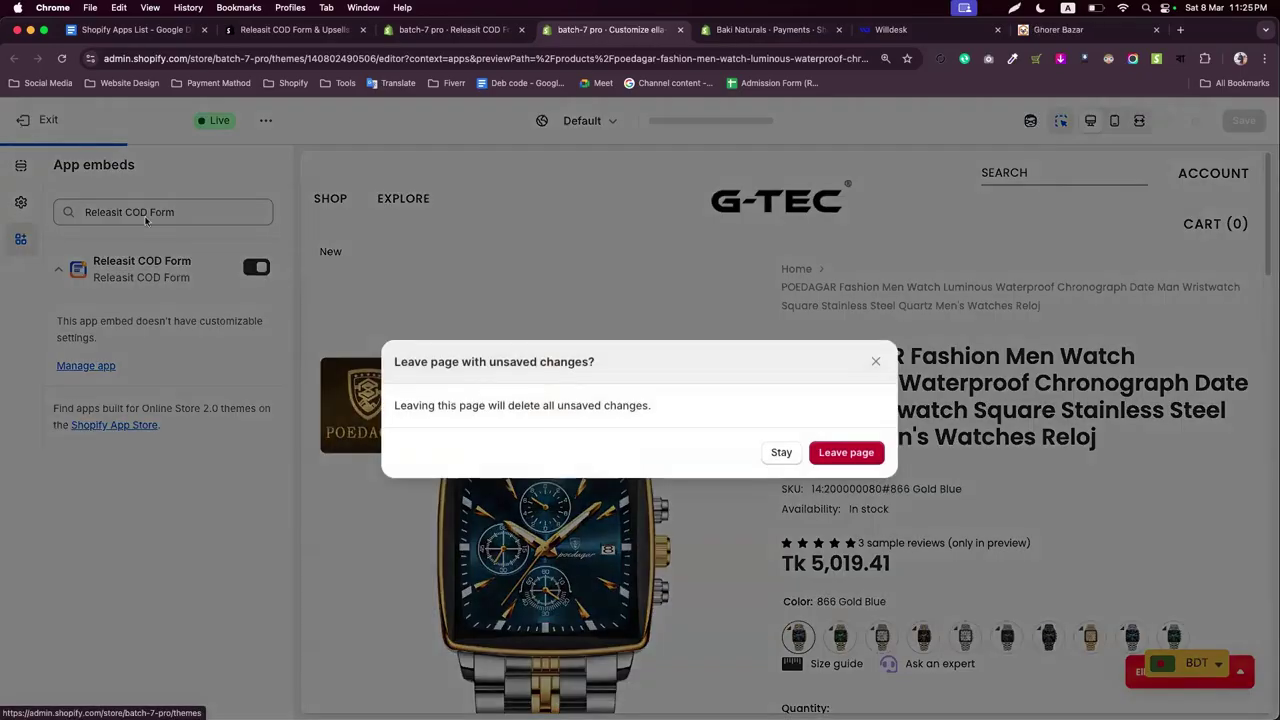
pyautogui.click(845, 452)
pyautogui.press('super+alt+Left')
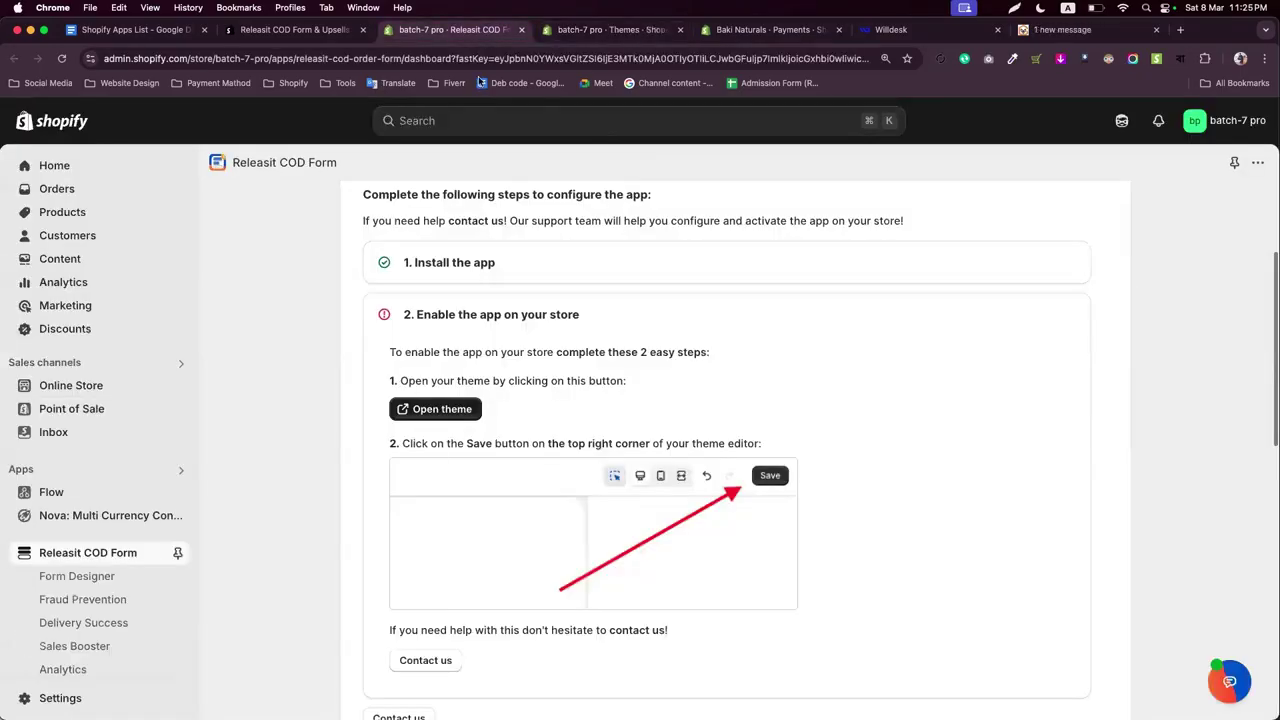
pyautogui.scroll(-5, 455, 585)
pyautogui.scroll(5, 455, 585)
pyautogui.scroll(-2, 435, 570)
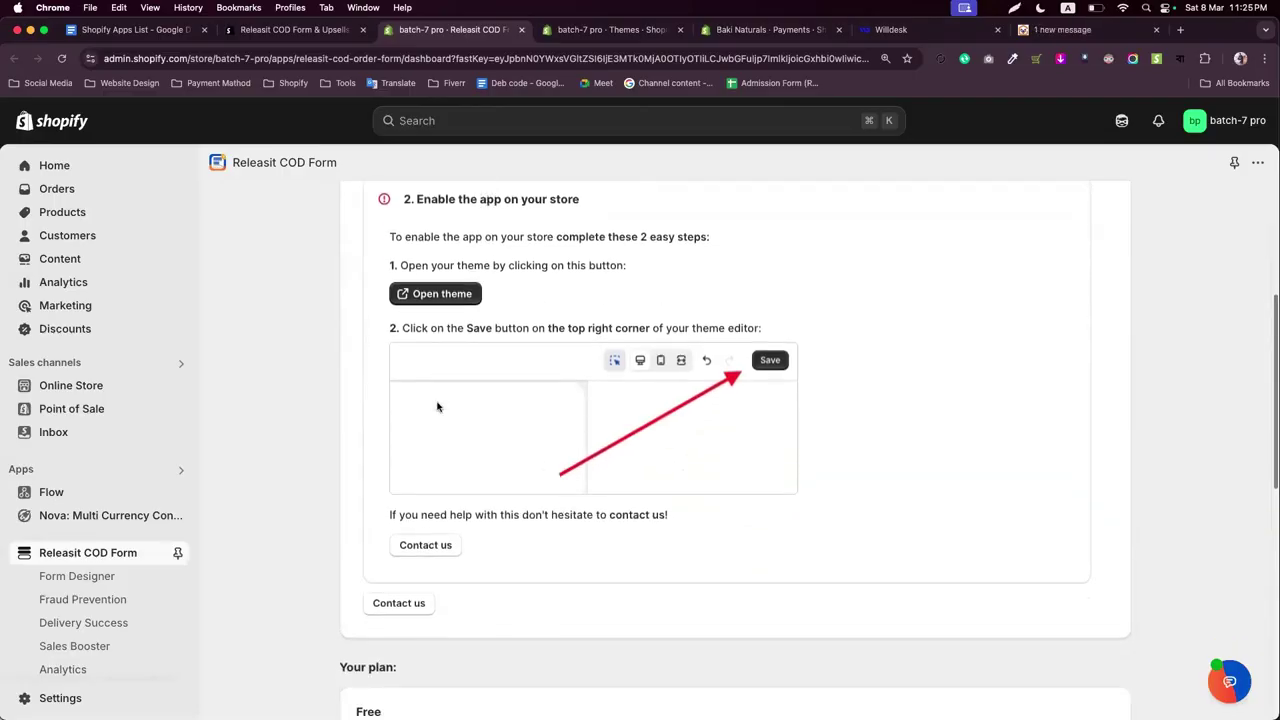
pyautogui.click(440, 278)
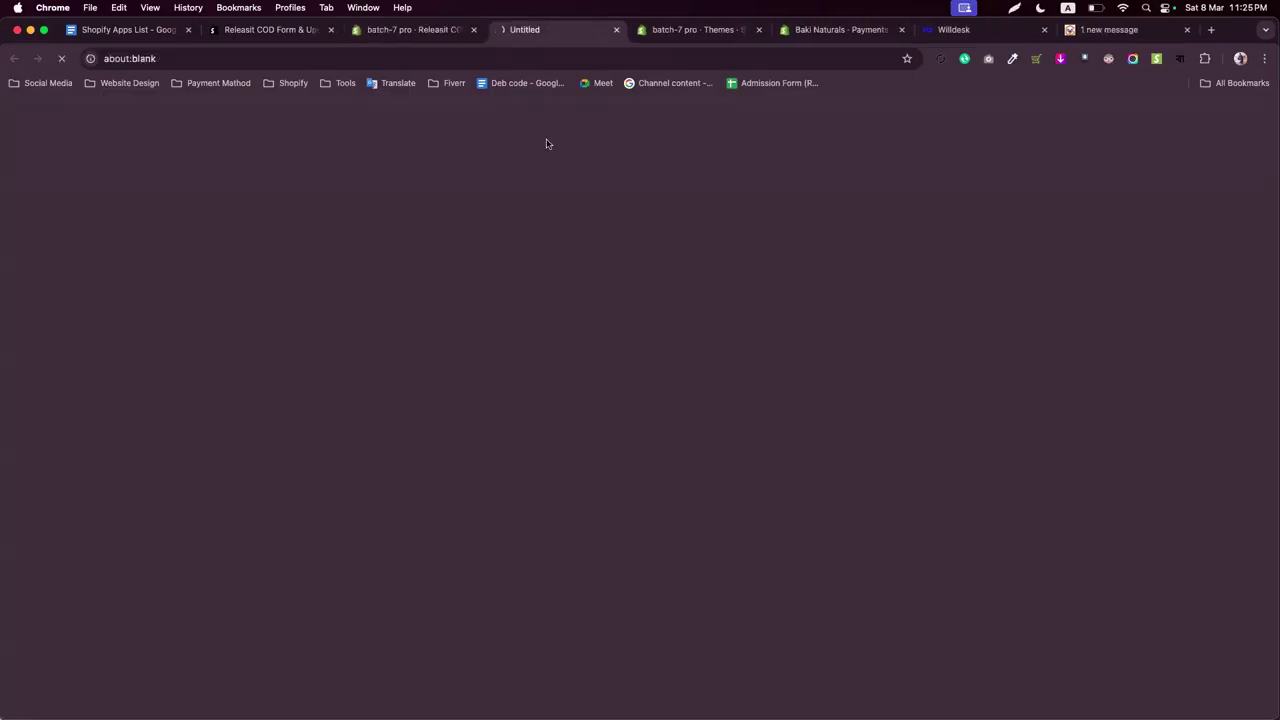
# Close the extra Themes, Baki Naturals payments and Willdesk tabs, returning to the theme editor.
pyautogui.click(693, 31)
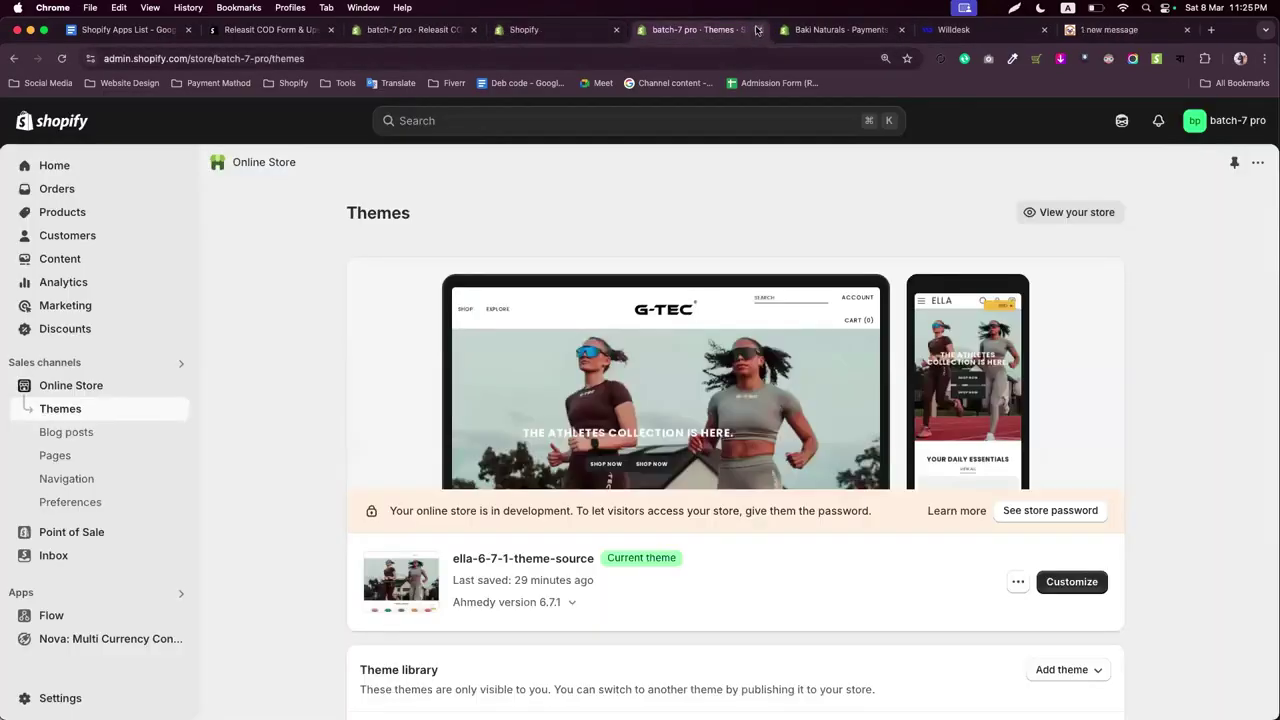
pyautogui.click(757, 31)
pyautogui.click(757, 31)
pyautogui.click(757, 31)
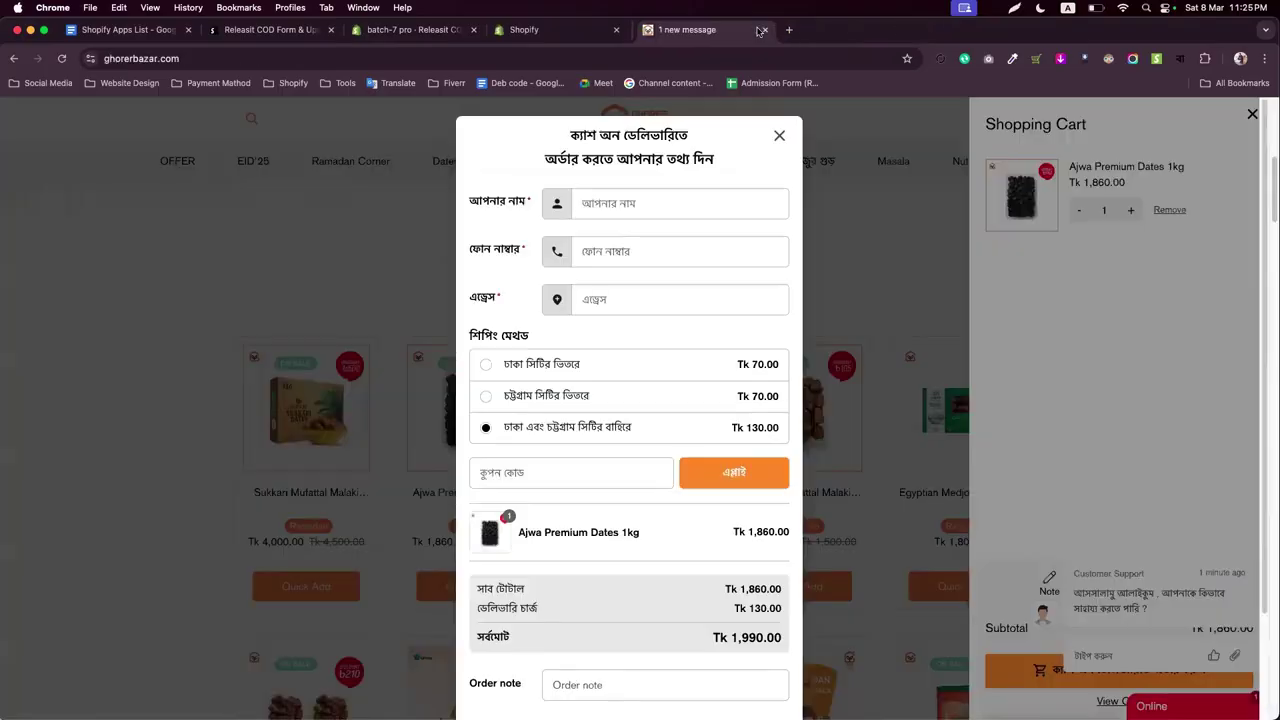
pyautogui.click(560, 29)
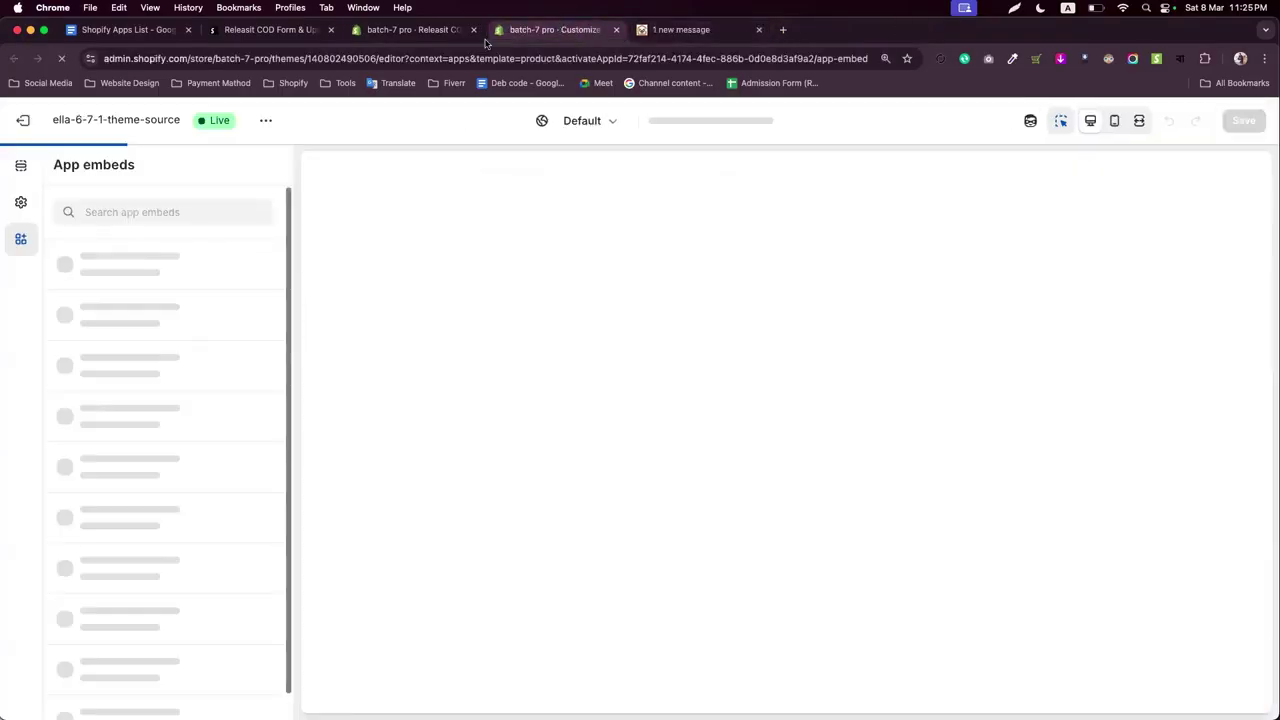
pyautogui.click(410, 29)
pyautogui.click(535, 31)
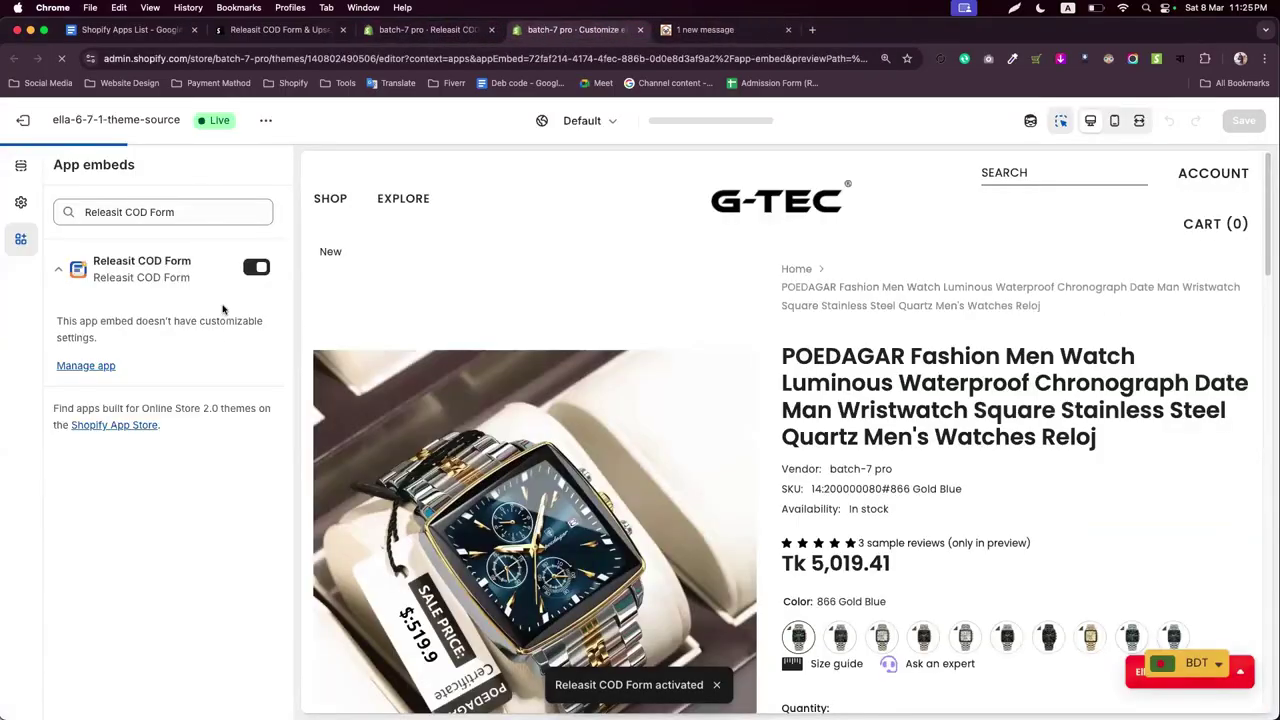
# Show the App embeds list and close the Releasit App Store tab.
pyautogui.click(20, 202)
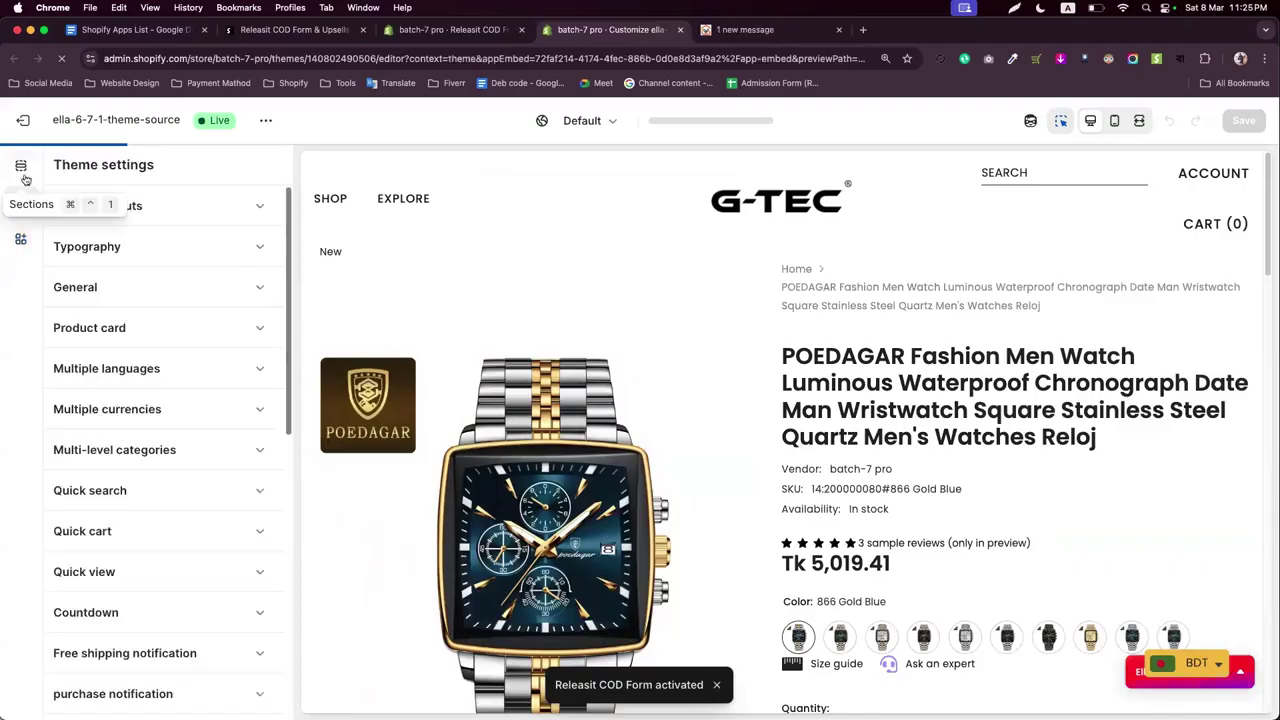
pyautogui.click(20, 240)
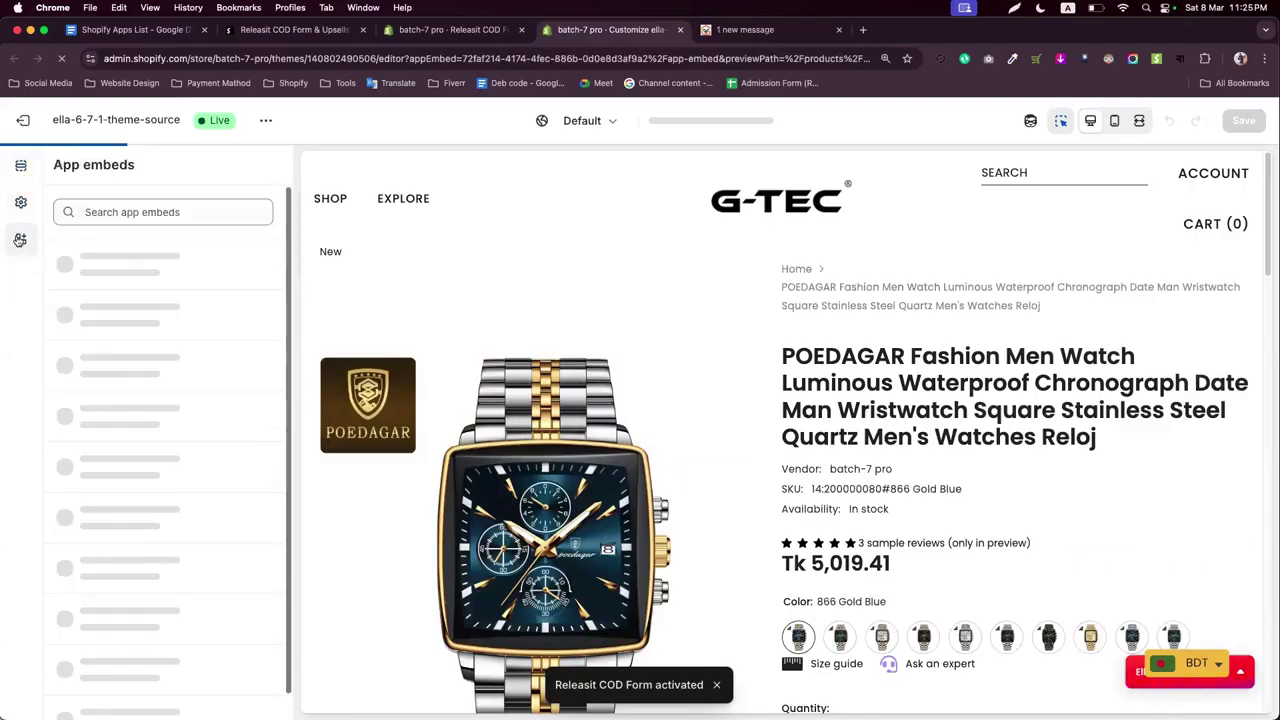
pyautogui.scroll(-3, 215, 397)
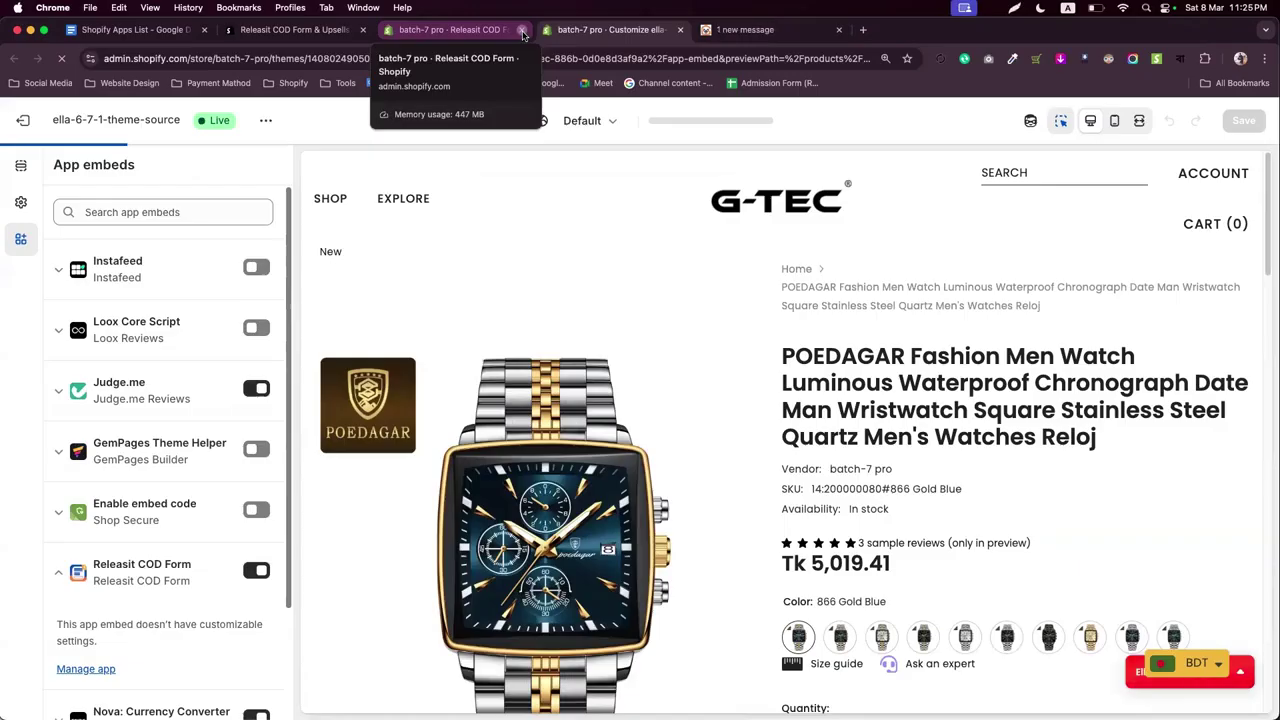
pyautogui.click(285, 30)
pyautogui.click(363, 30)
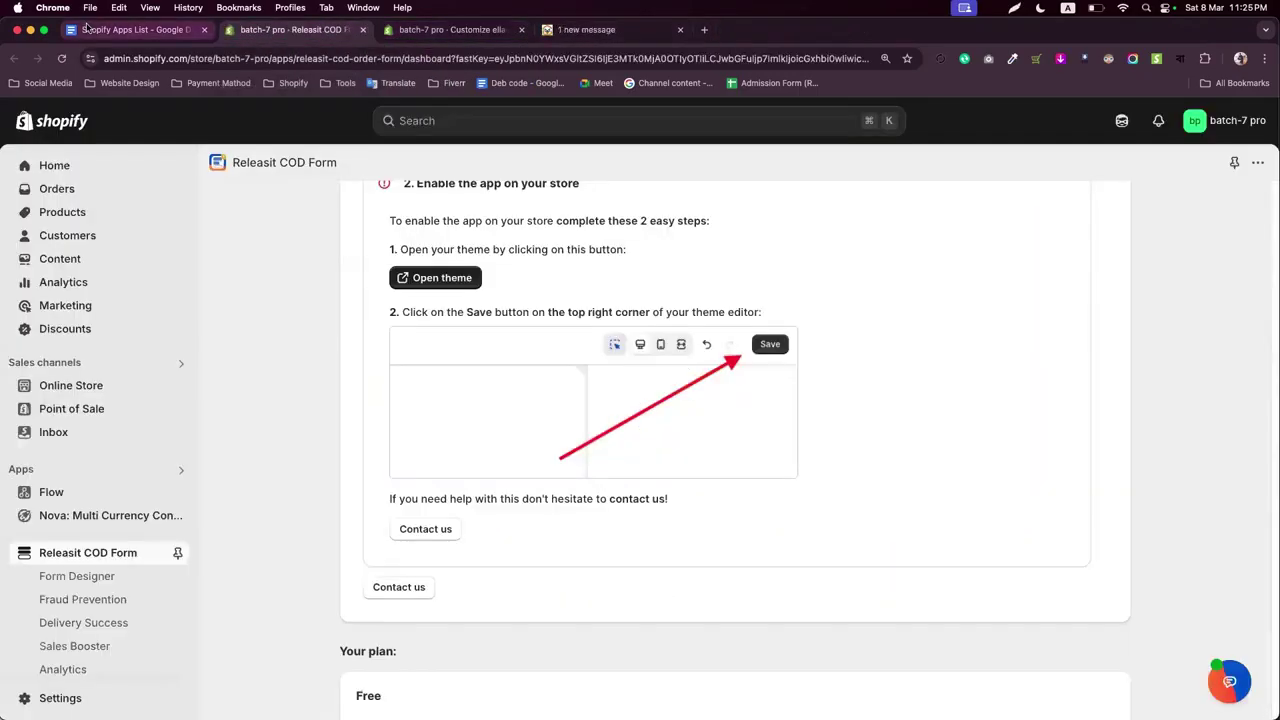
pyautogui.click(443, 32)
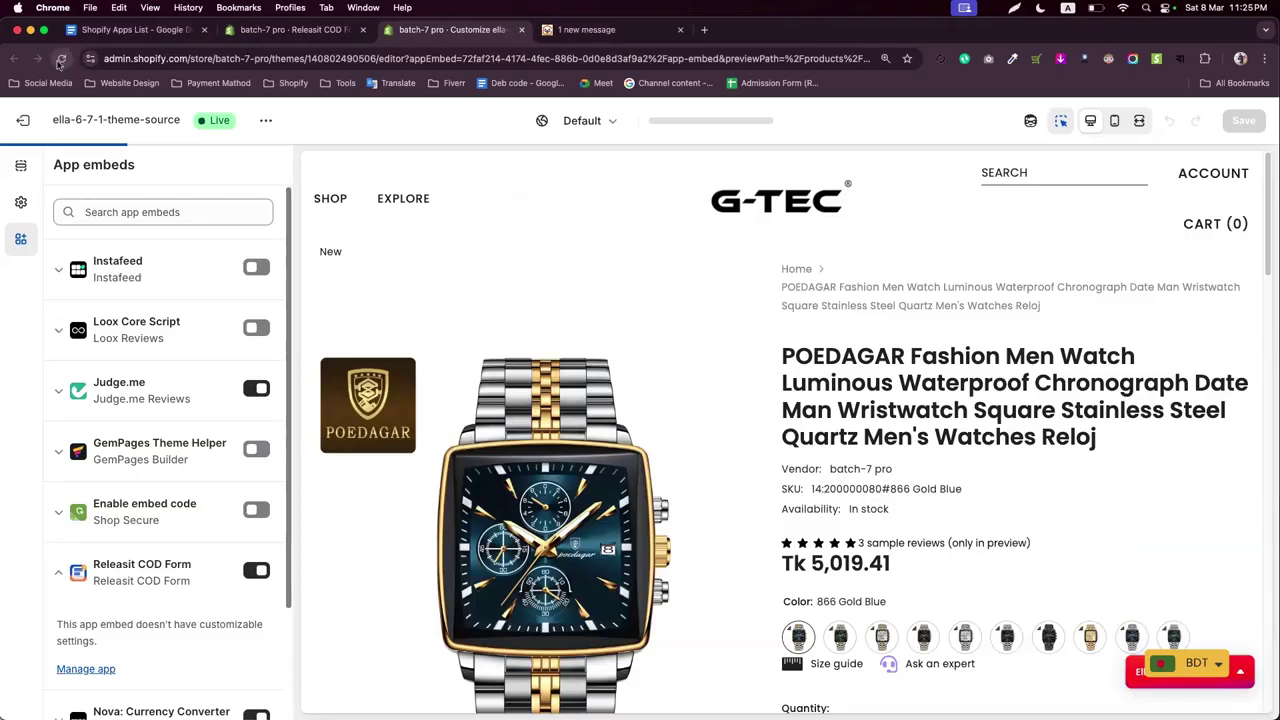
# Reload the theme editor twice and switch the Releasit COD Form embed toggle on.
pyautogui.click(61, 59)
pyautogui.click(668, 281)
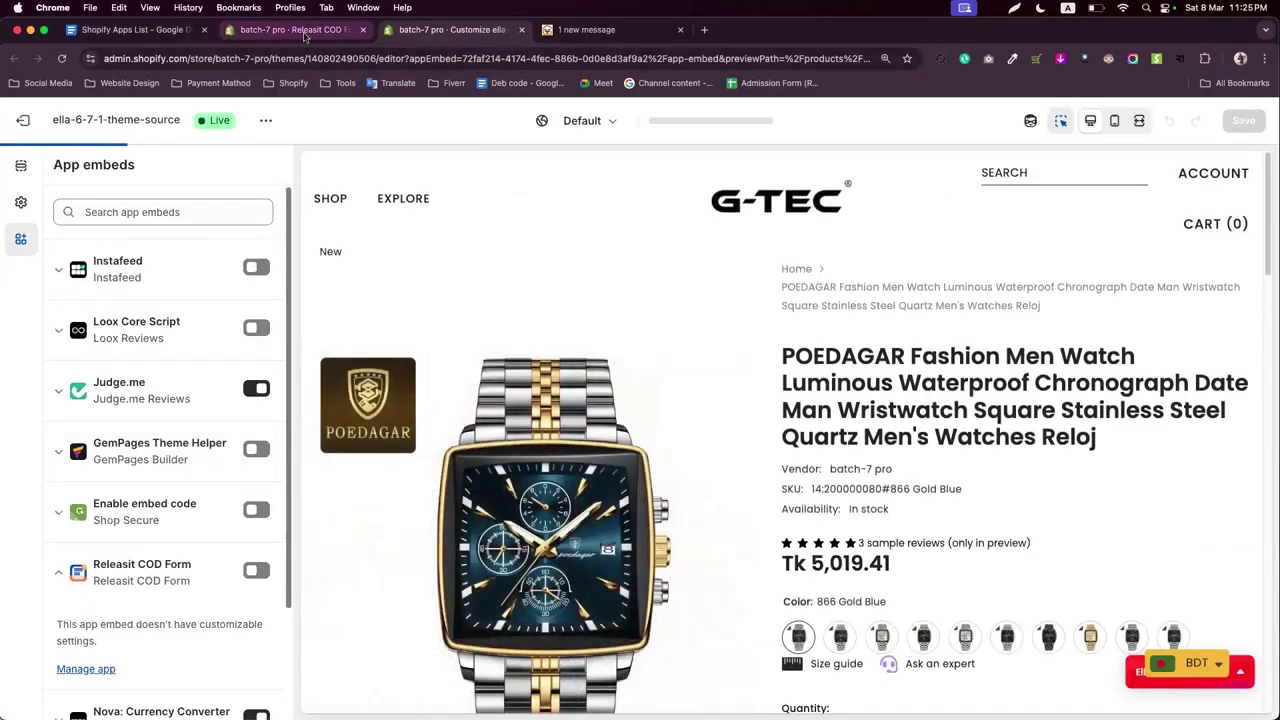
pyautogui.scroll(-3, 200, 430)
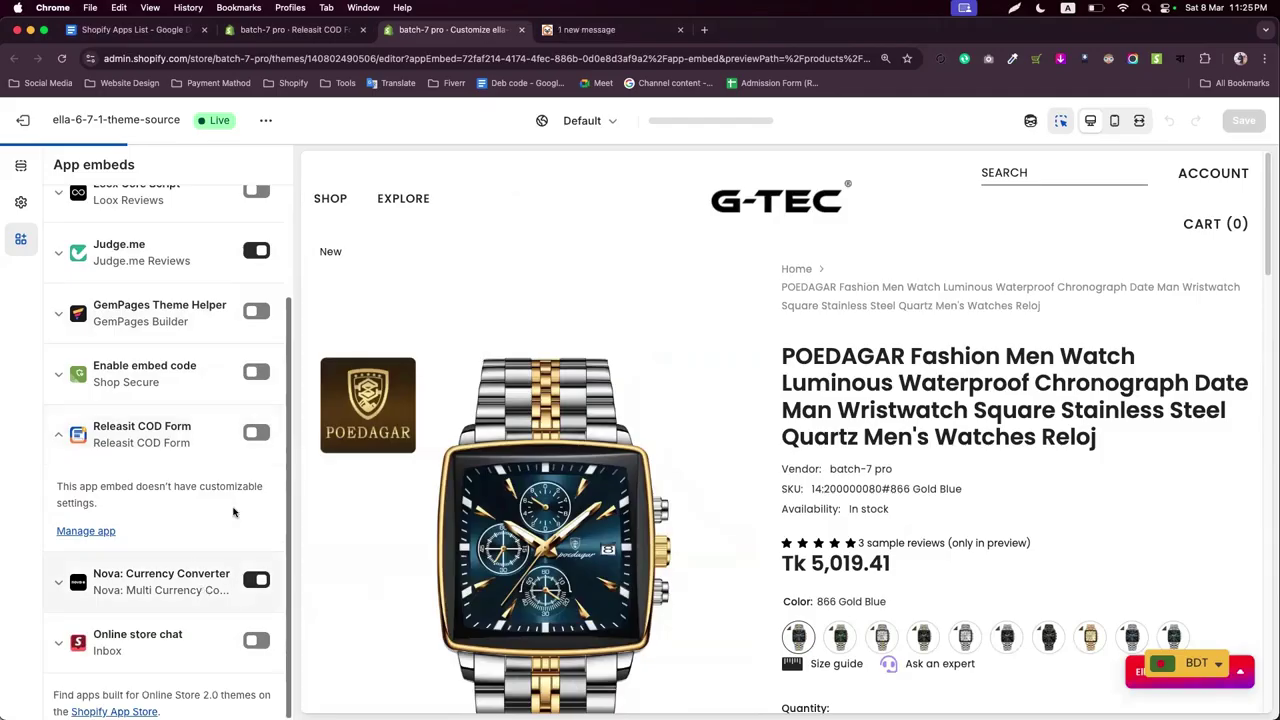
pyautogui.click(257, 433)
pyautogui.scroll(3, 150, 245)
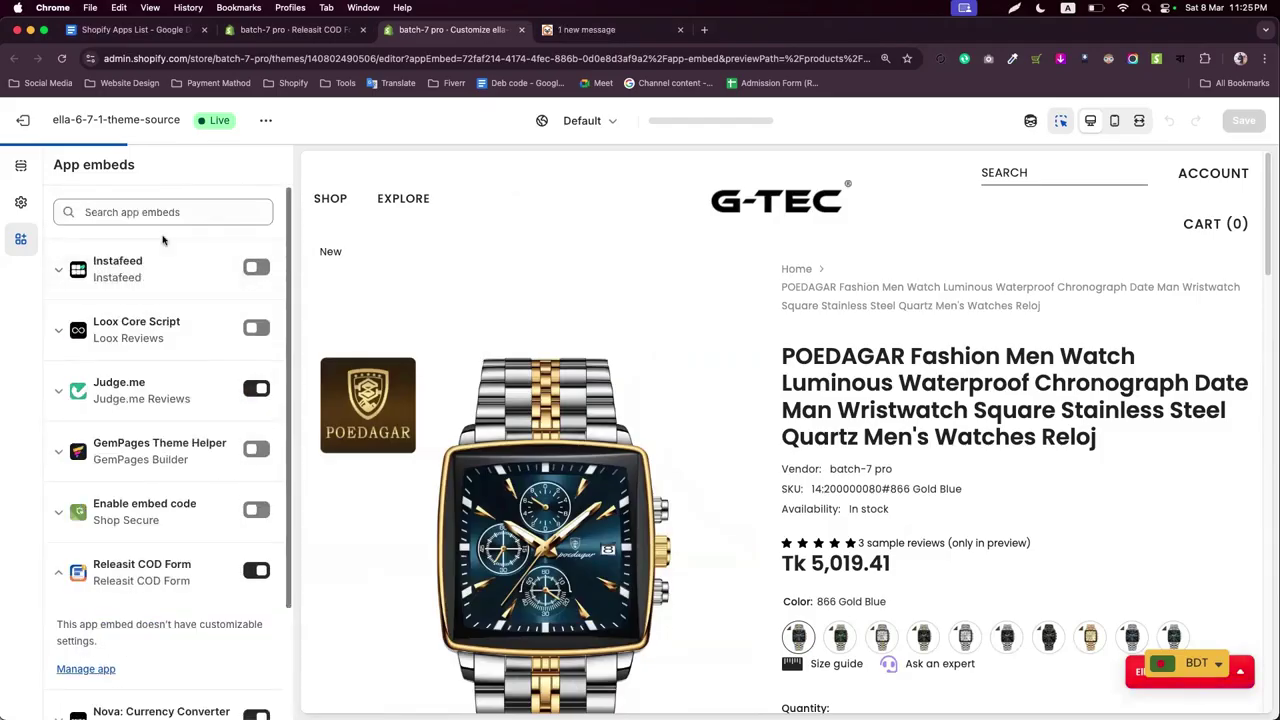
pyautogui.click(61, 58)
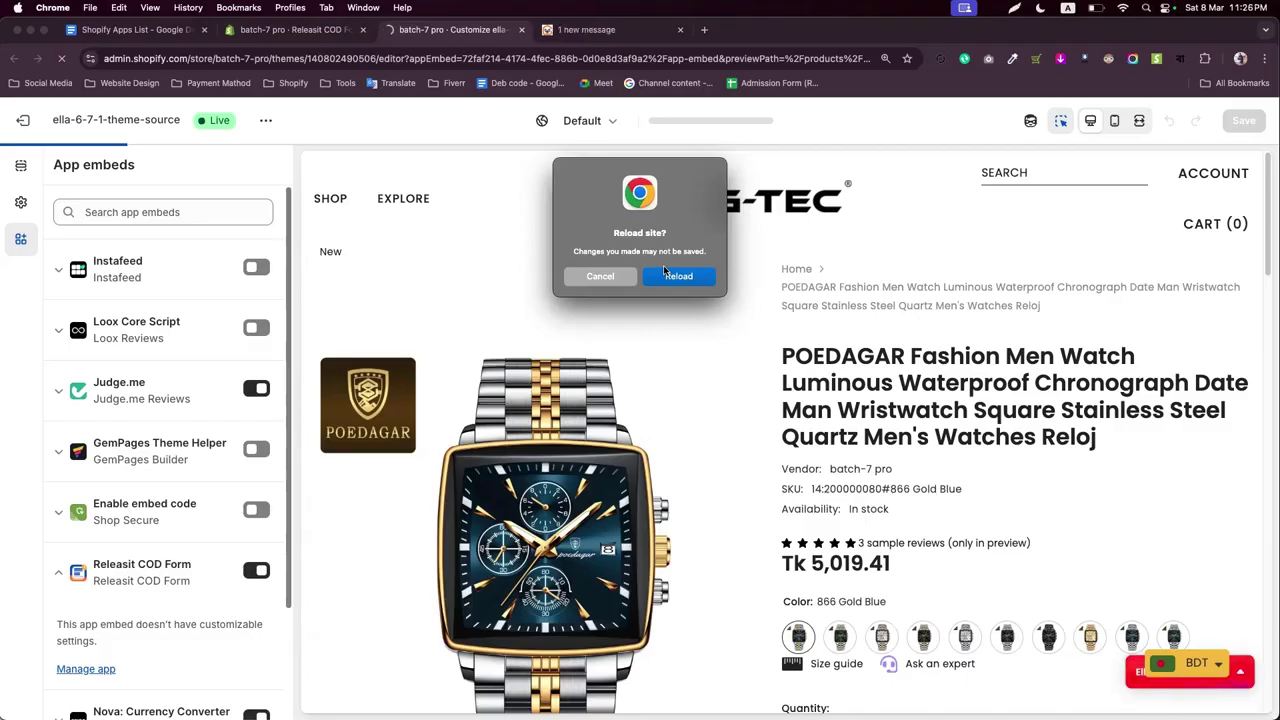
pyautogui.click(668, 276)
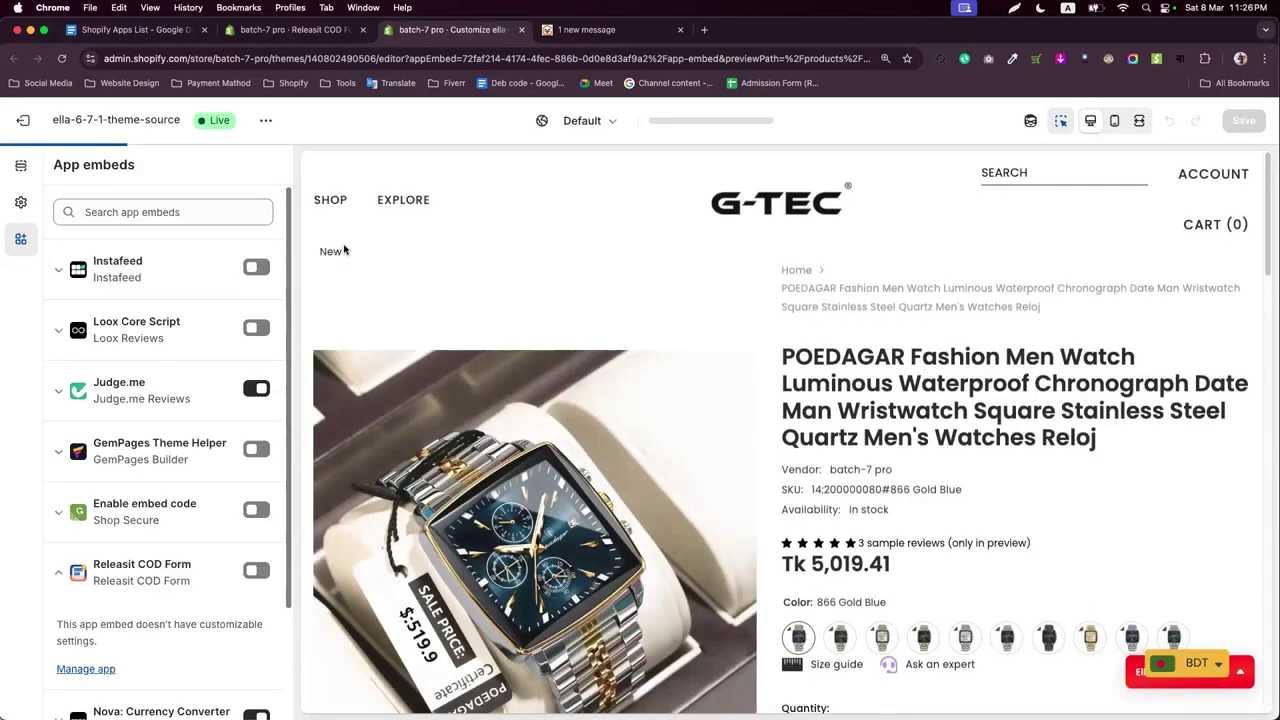
pyautogui.scroll(-3, 185, 461)
pyautogui.click(257, 433)
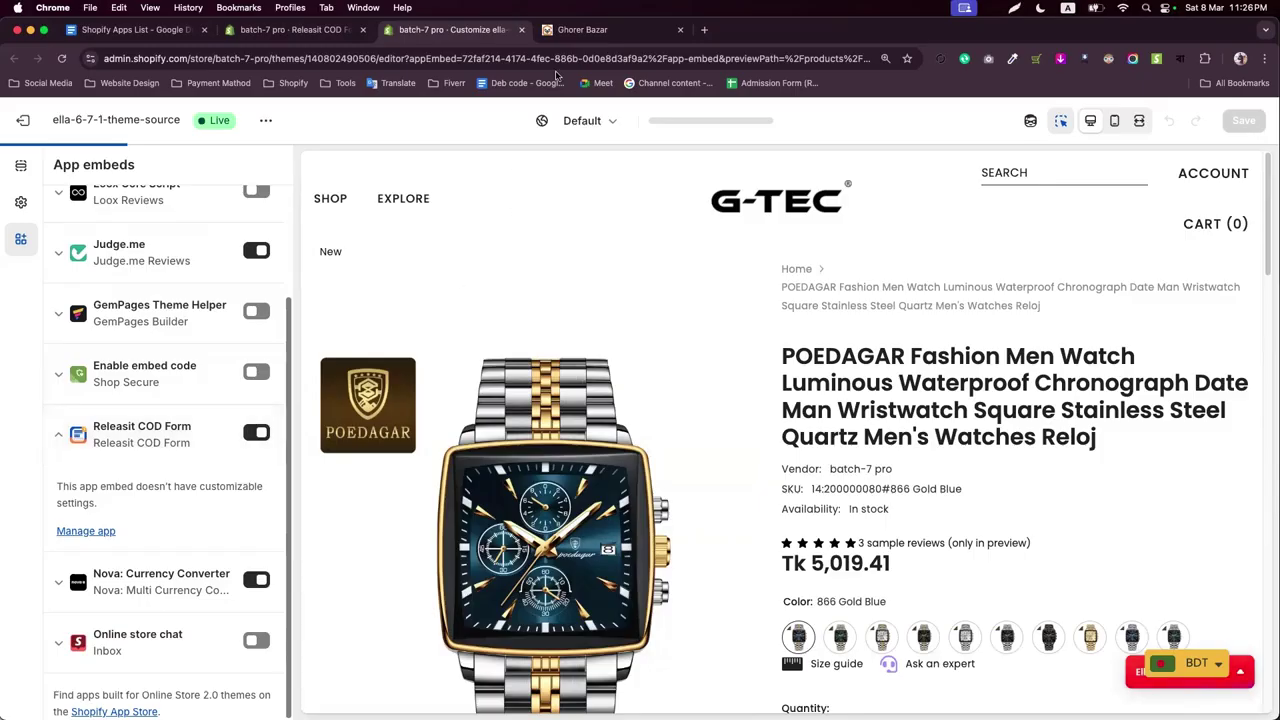
pyautogui.click(582, 29)
pyautogui.scroll(-3, 613, 448)
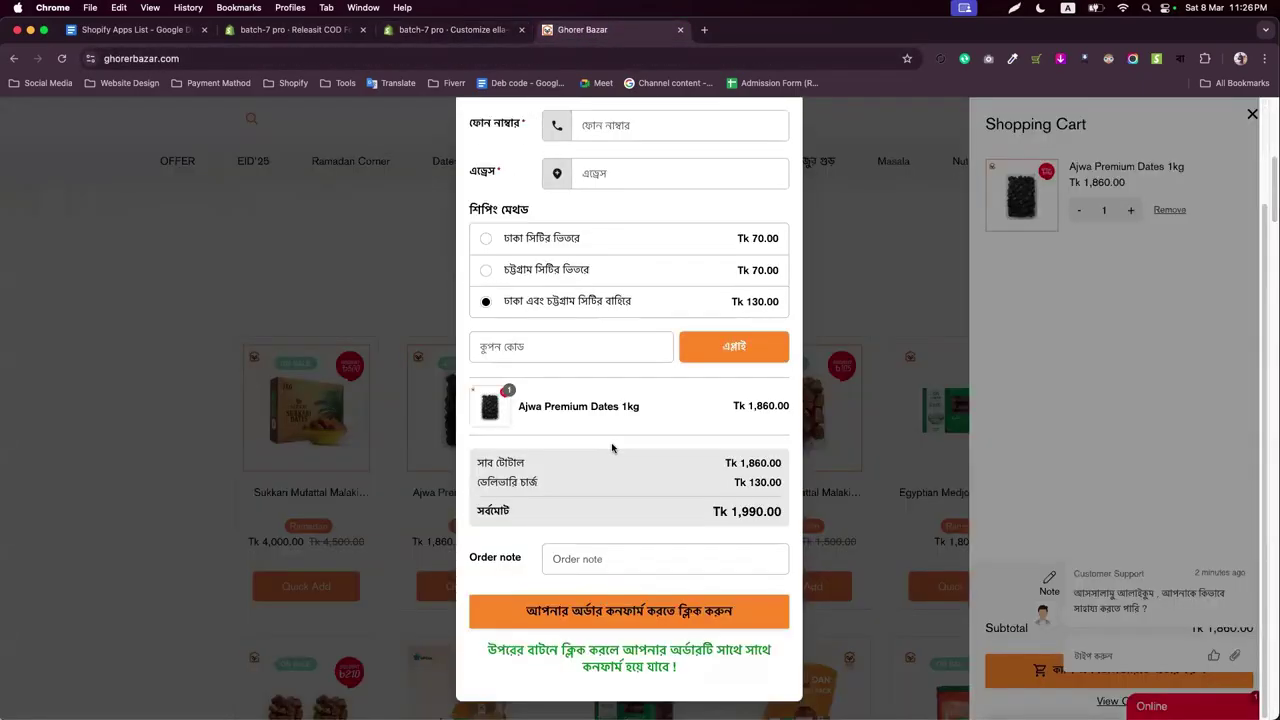
pyautogui.click(557, 249)
pyautogui.click(560, 268)
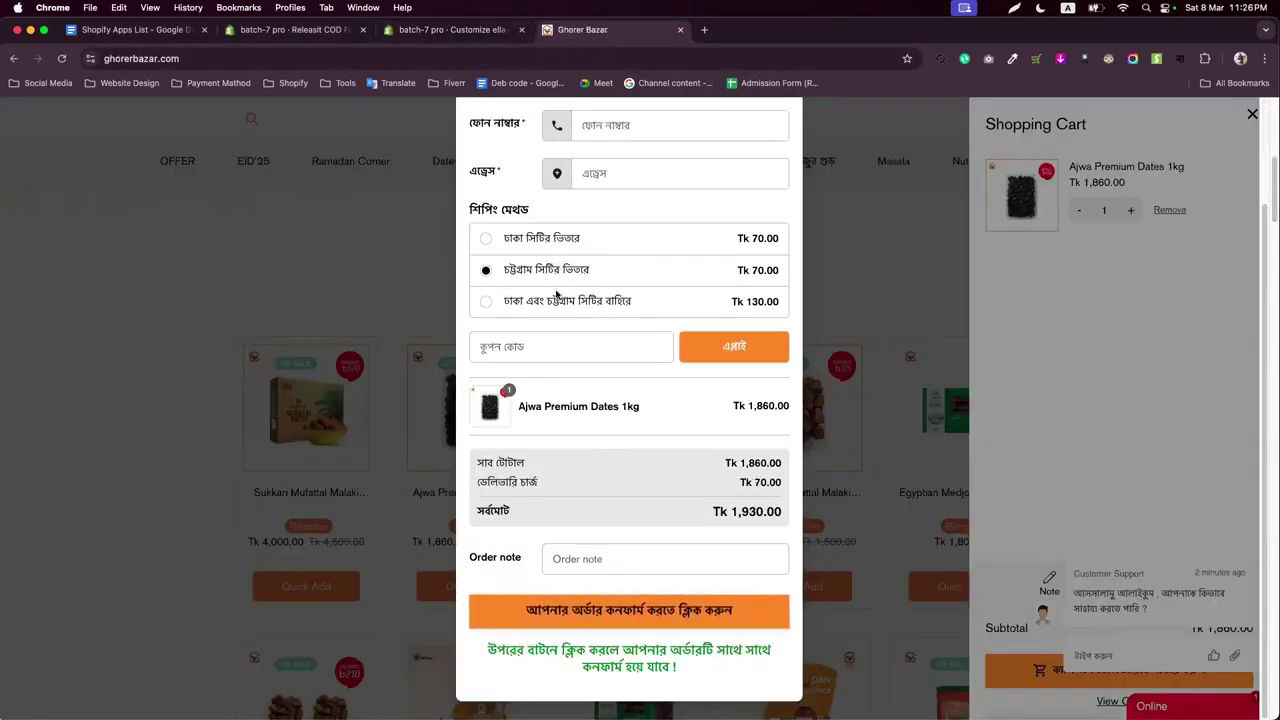
pyautogui.click(557, 298)
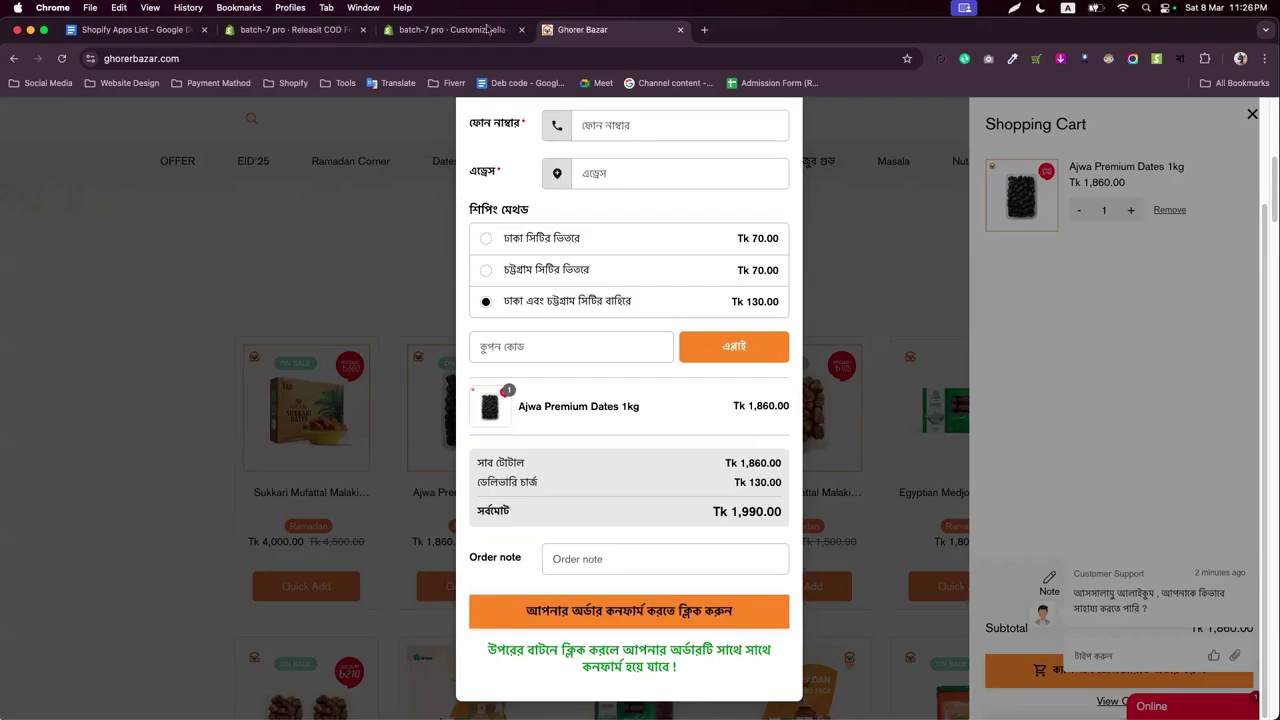
pyautogui.click(477, 33)
pyautogui.click(590, 29)
pyautogui.scroll(2, 606, 385)
pyautogui.click(609, 204)
pyautogui.scroll(-3, 608, 237)
pyautogui.click(452, 30)
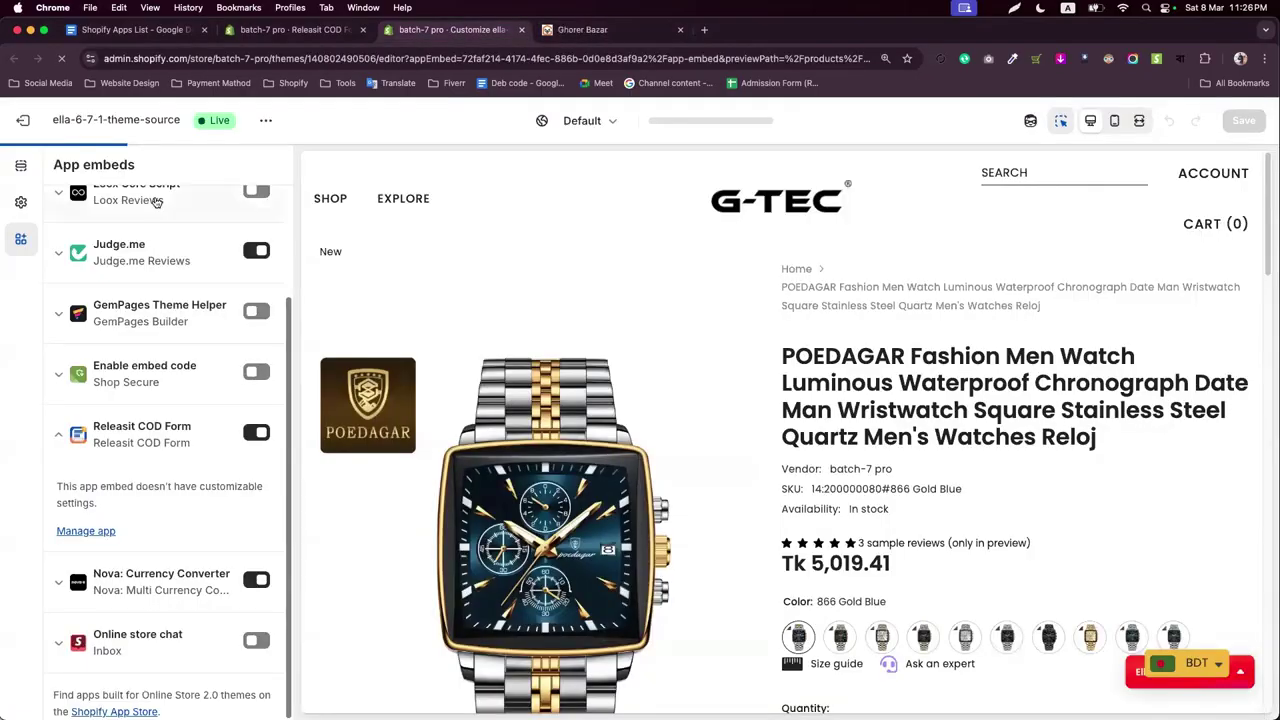
# Reload the theme editor and open the batch-7 pro store admin in a new tab.
pyautogui.click(63, 58)
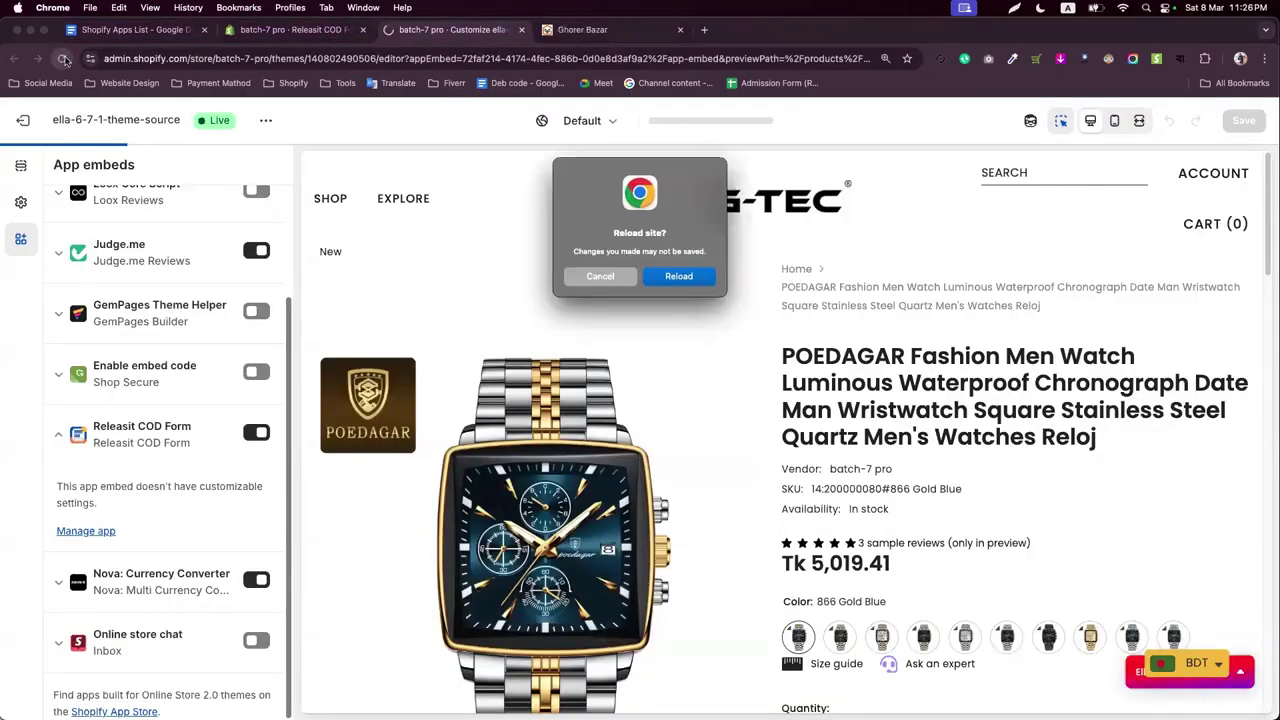
pyautogui.click(677, 272)
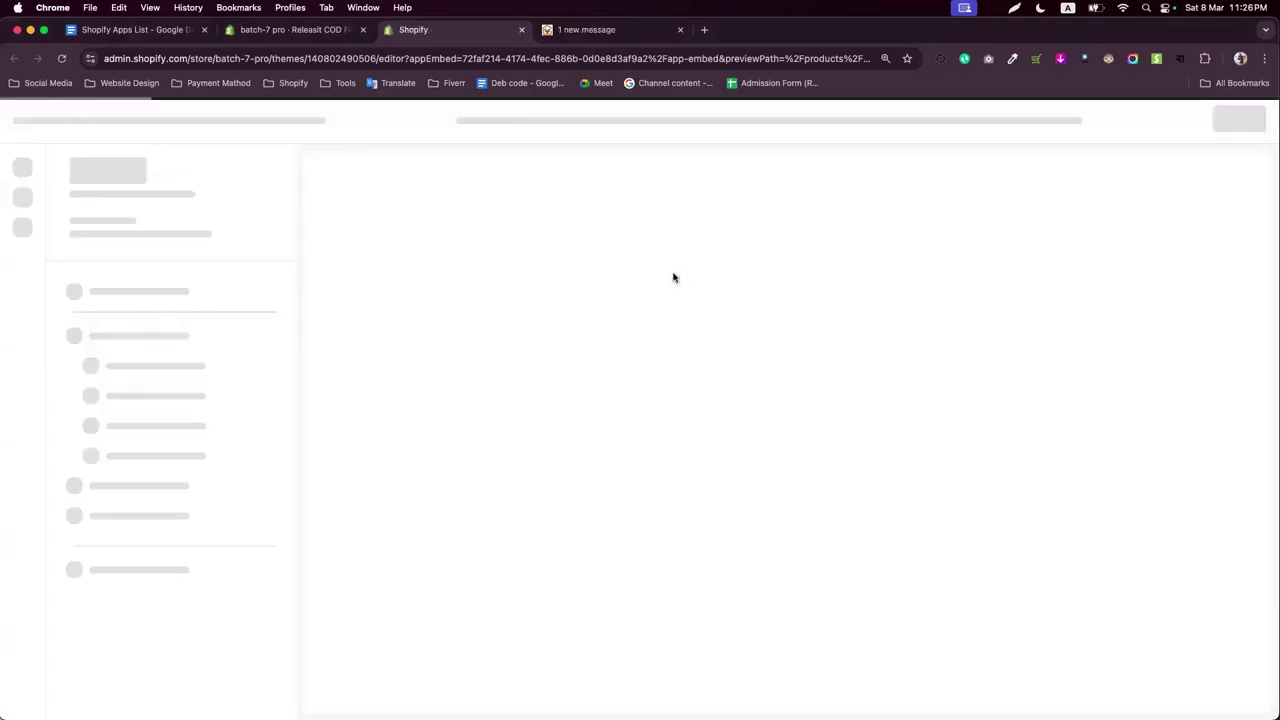
pyautogui.click(704, 29)
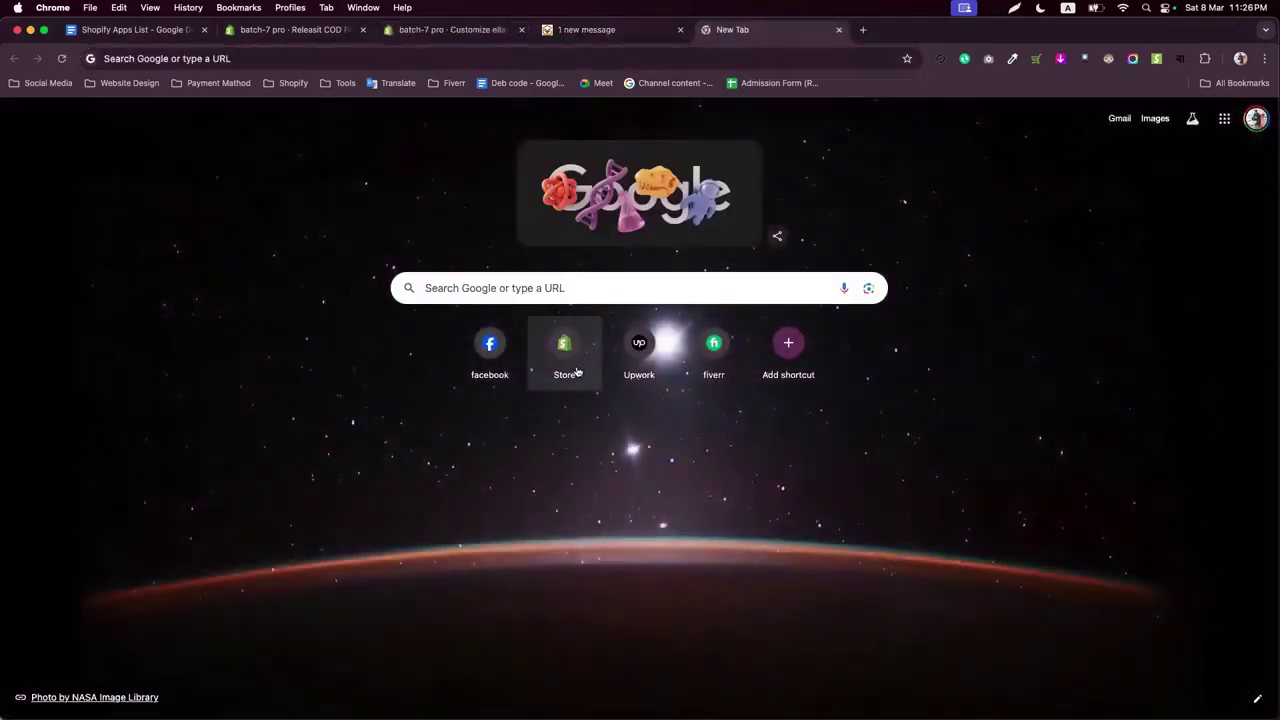
pyautogui.click(570, 360)
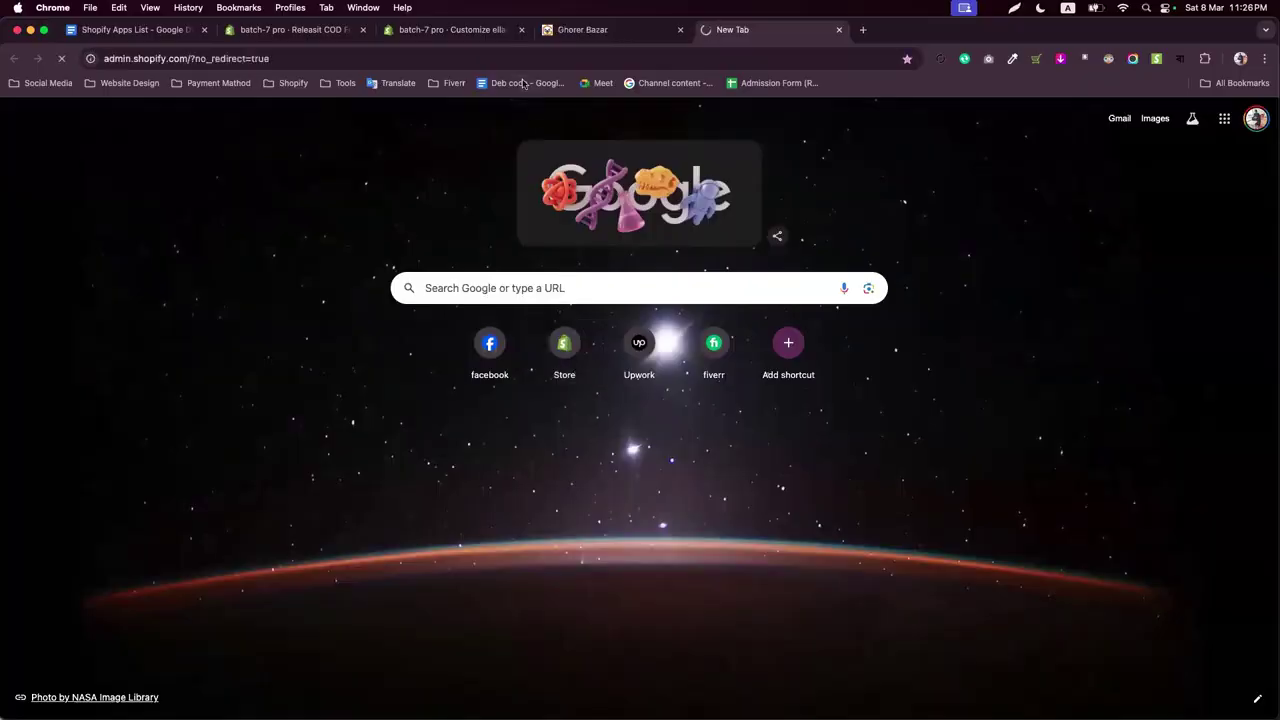
pyautogui.click(503, 30)
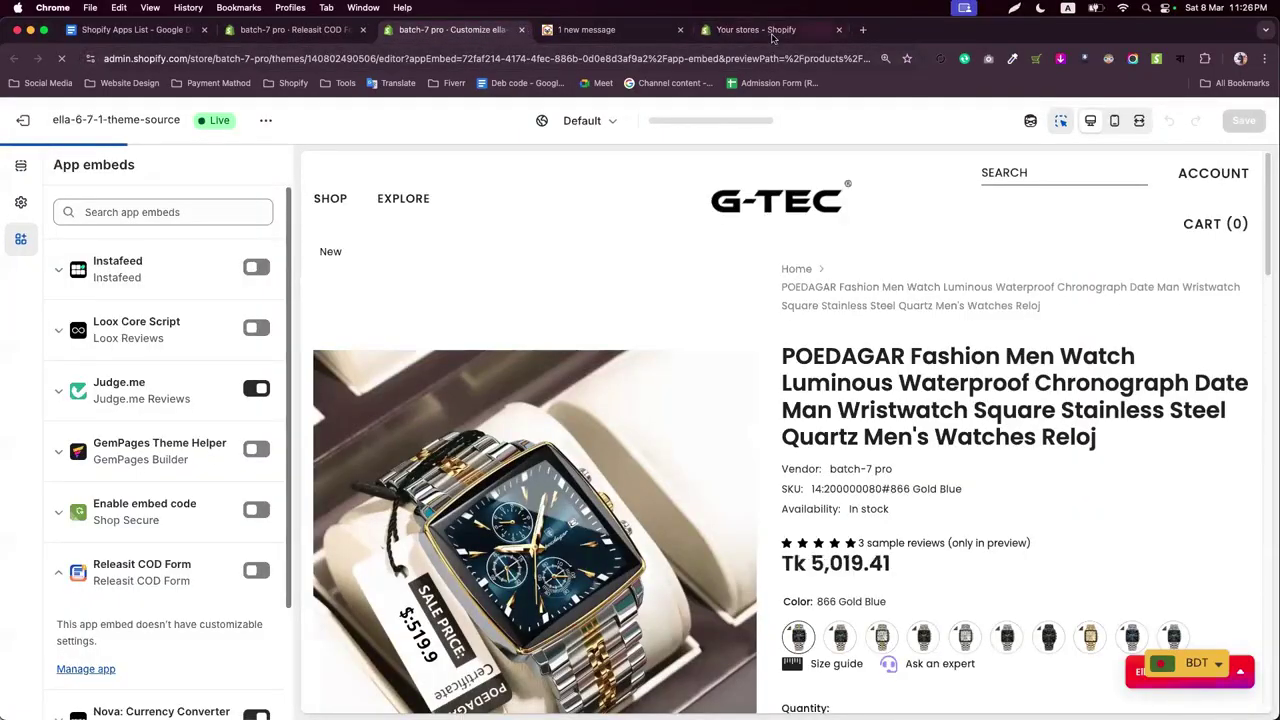
pyautogui.click(750, 29)
pyautogui.click(543, 368)
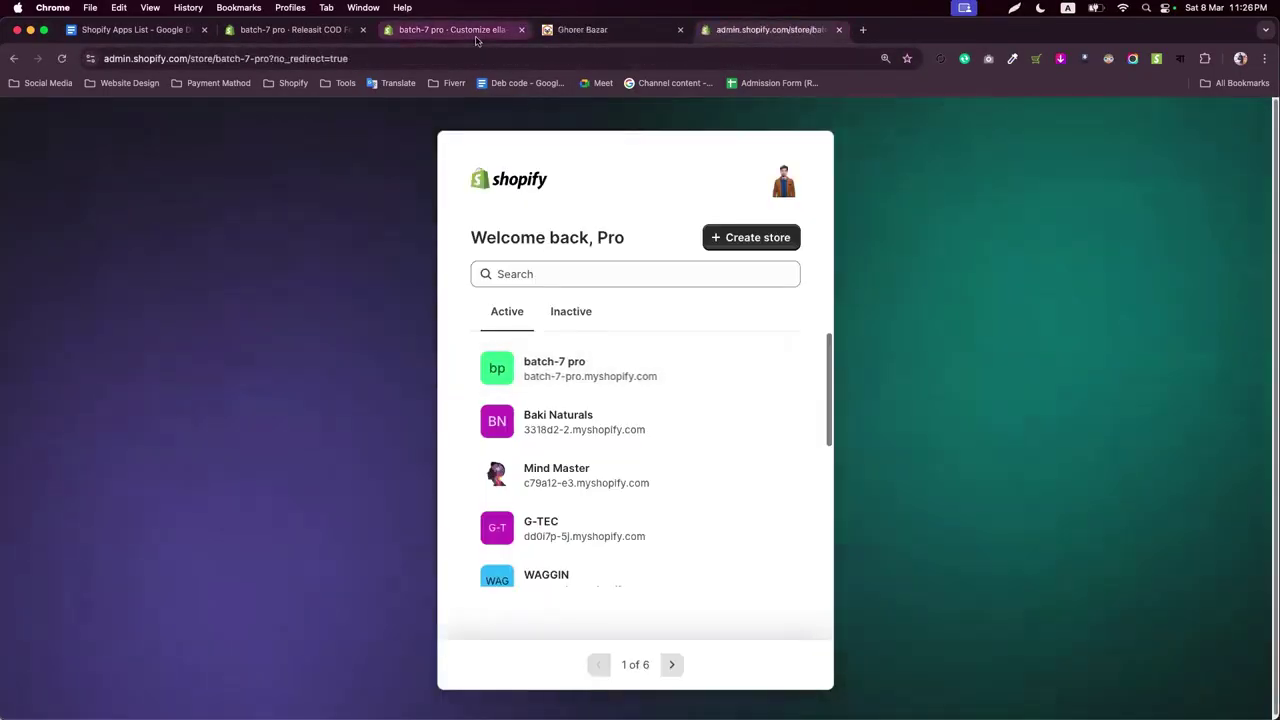
# Open the Releasit COD Form app from the installed apps search.
pyautogui.click(452, 29)
pyautogui.click(735, 30)
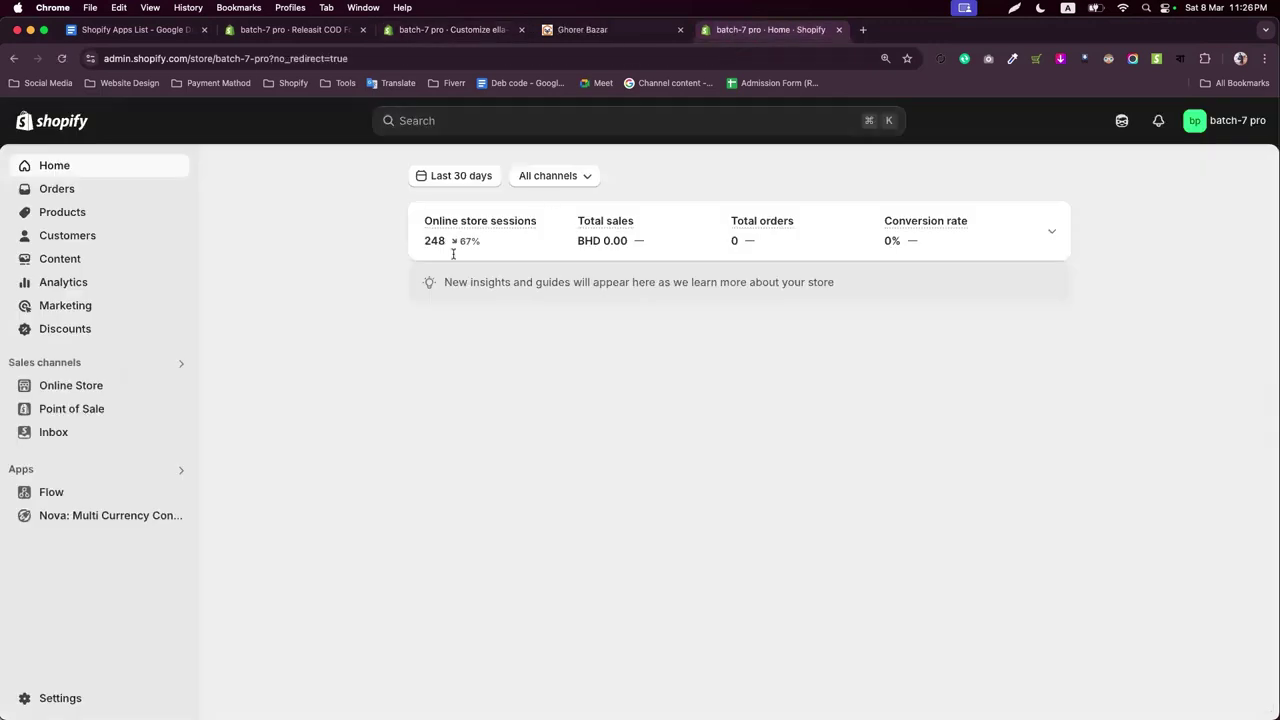
pyautogui.click(136, 469)
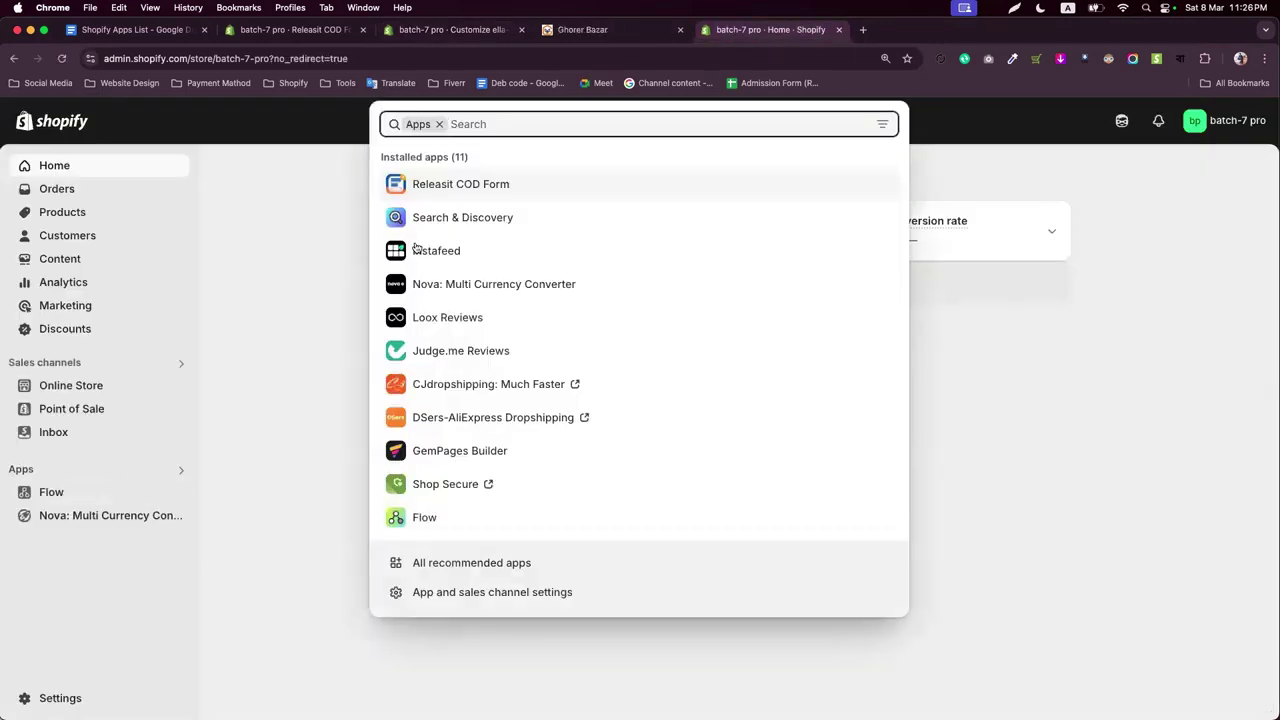
pyautogui.click(456, 186)
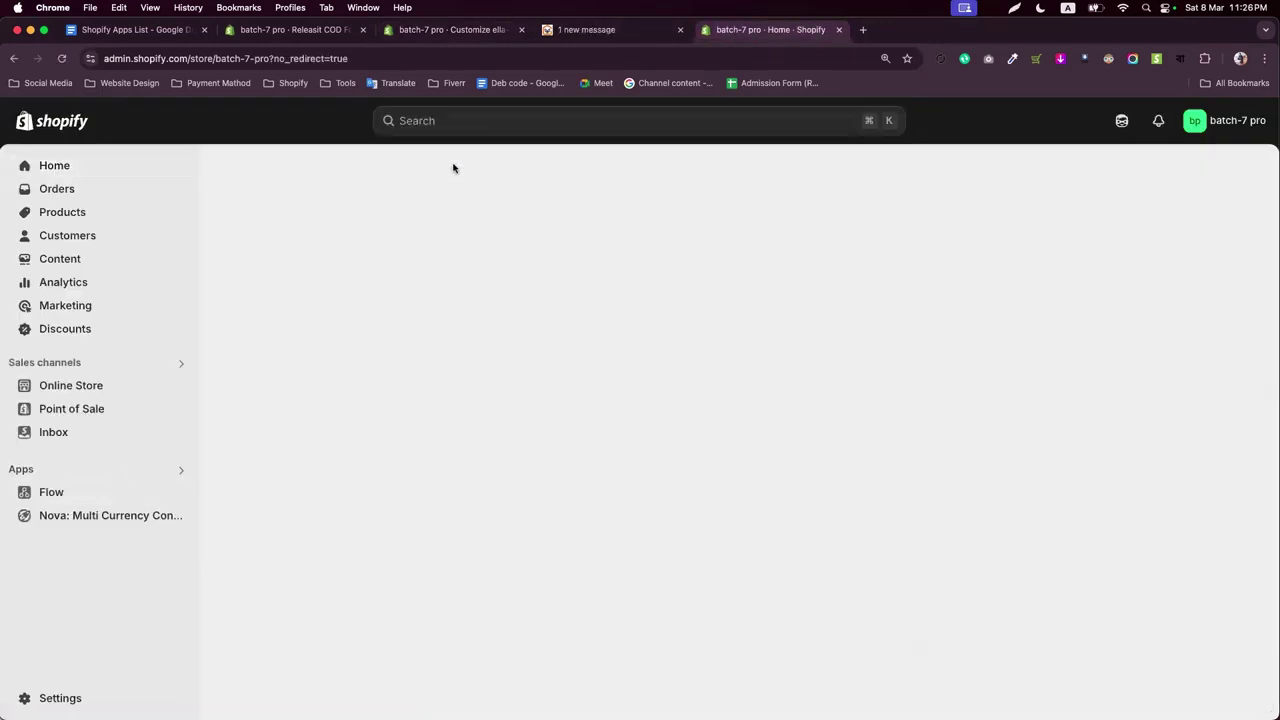
# Close the old theme editor tab and go to Online Store > Themes.
pyautogui.click(521, 30)
pyautogui.click(590, 30)
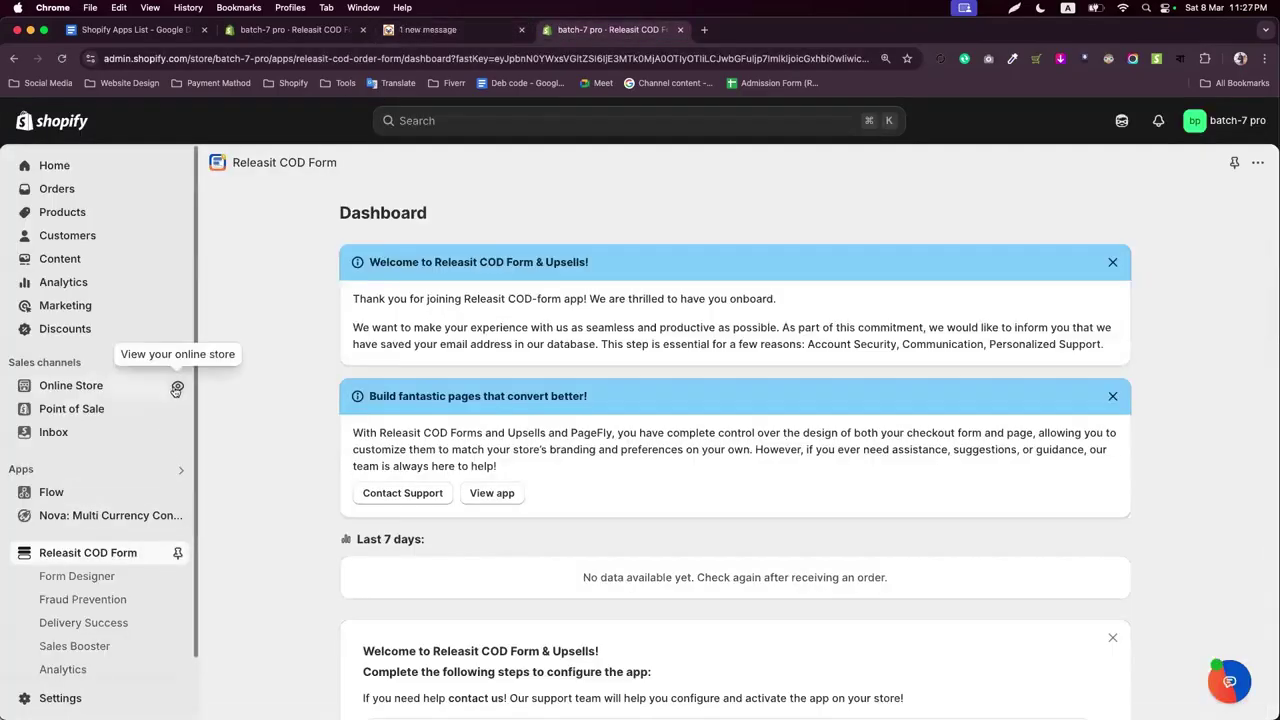
pyautogui.click(176, 389)
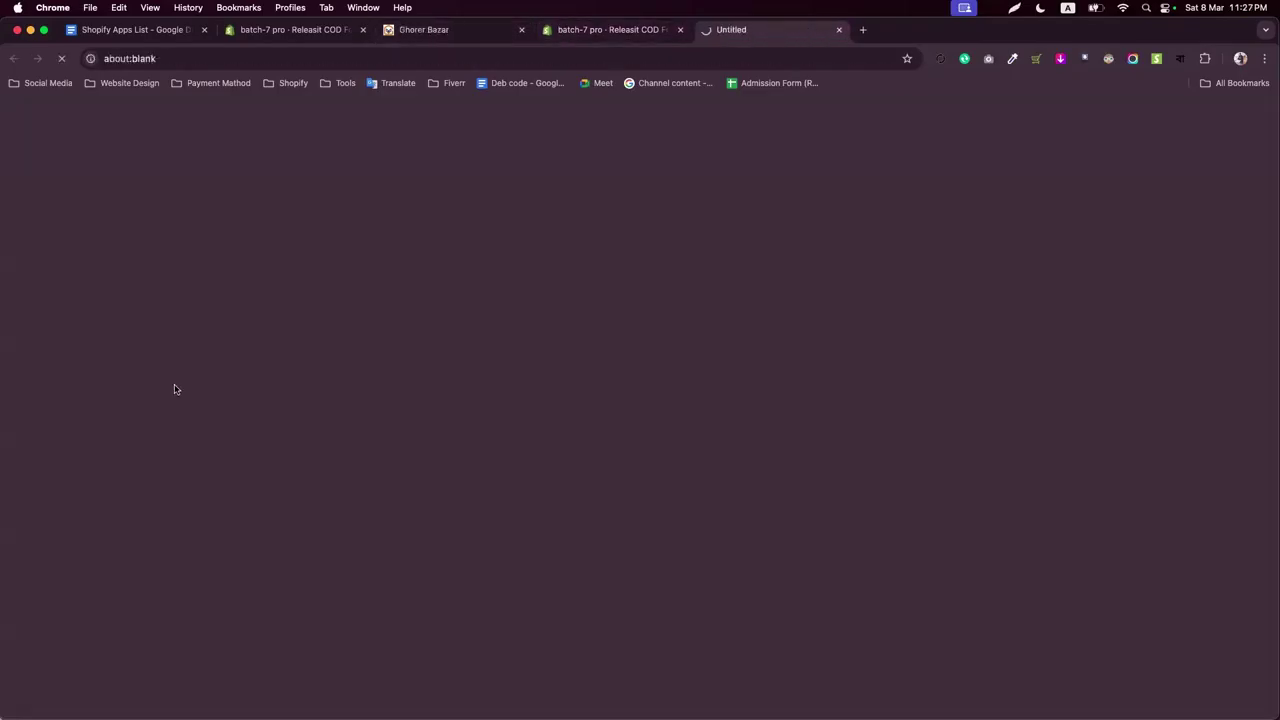
pyautogui.click(645, 32)
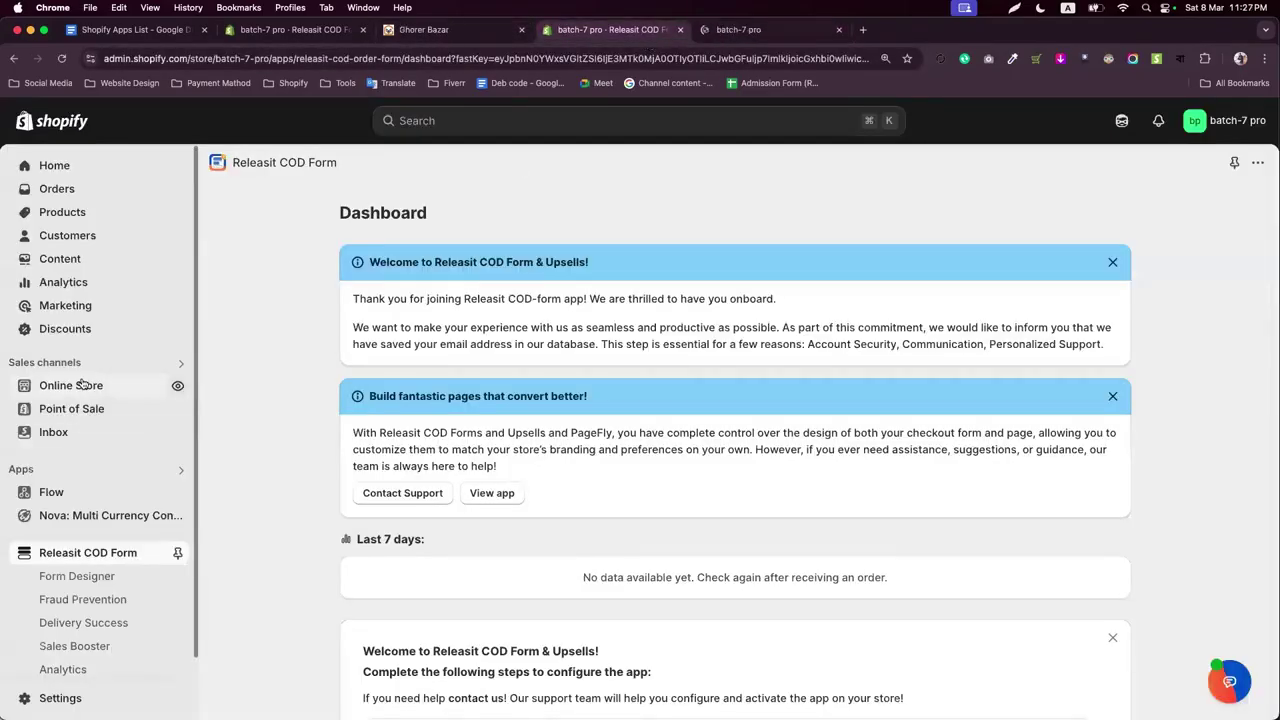
pyautogui.click(92, 392)
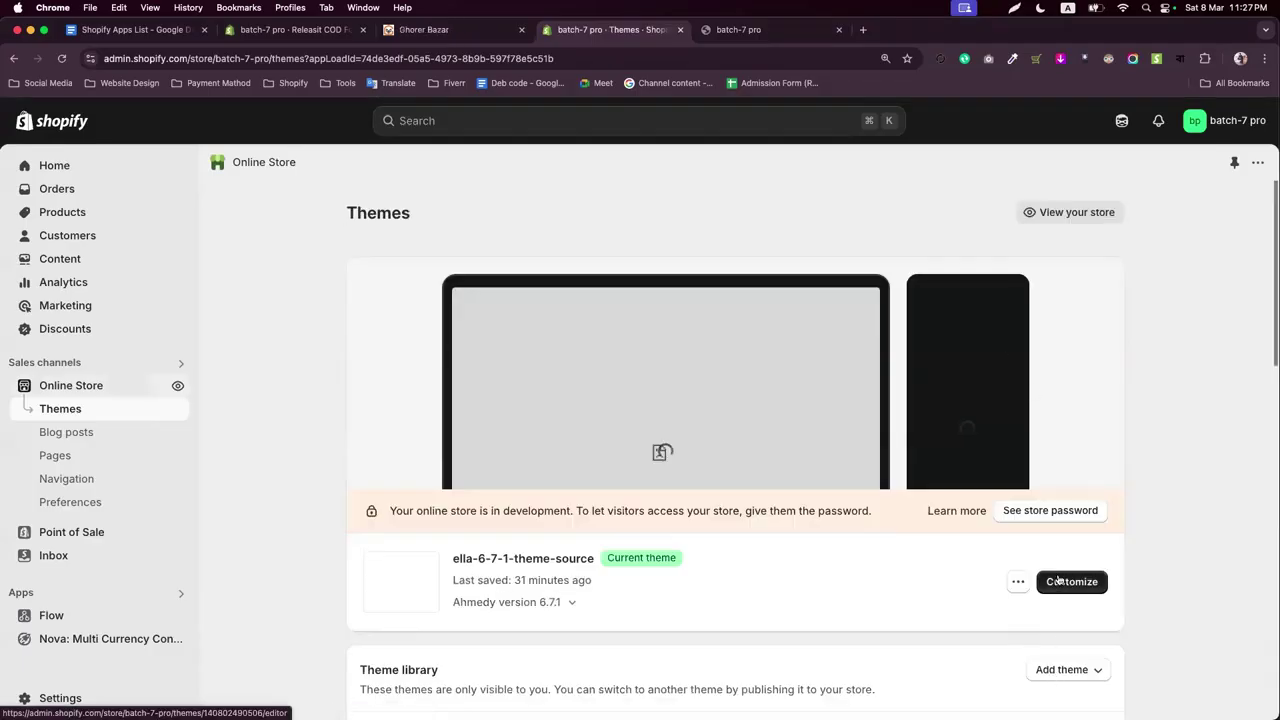
# In the ella-6-7-1 theme's App embeds, turn on Releasit COD Form and save the changes.
pyautogui.click(1062, 584)
pyautogui.click(440, 30)
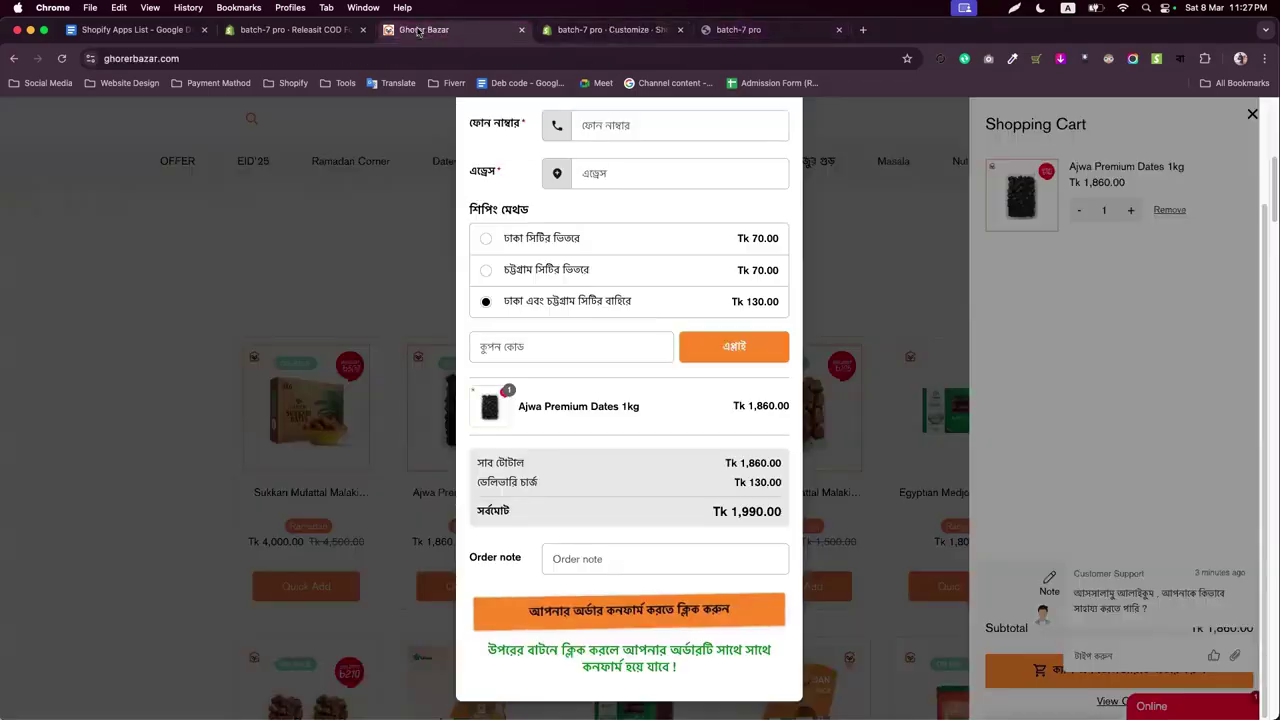
pyautogui.click(578, 36)
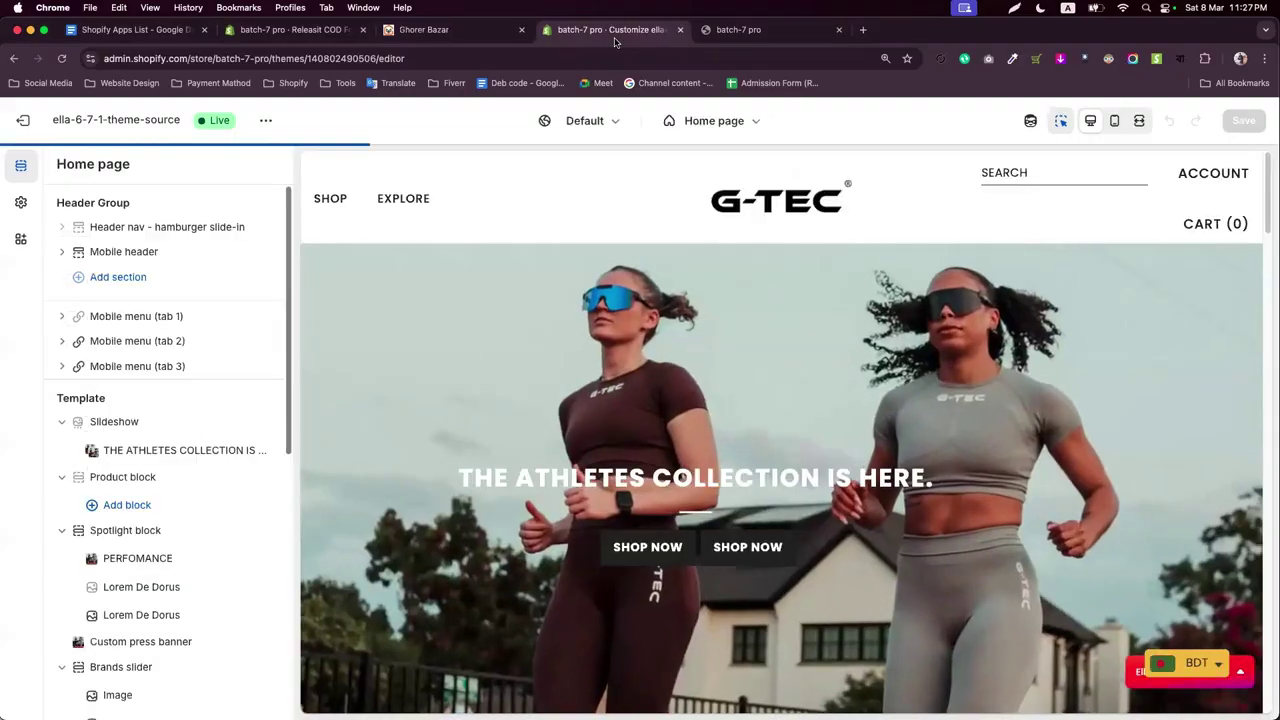
pyautogui.scroll(-9, 200, 480)
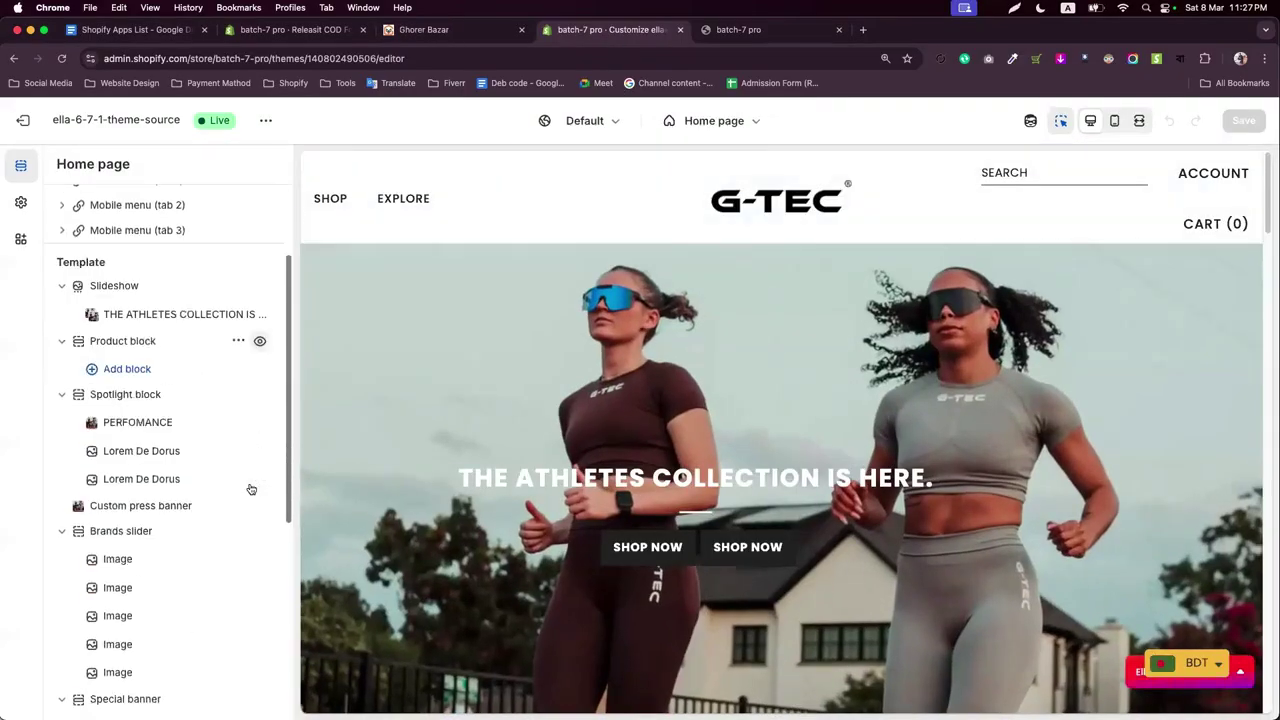
pyautogui.click(20, 239)
pyautogui.scroll(-3, 200, 647)
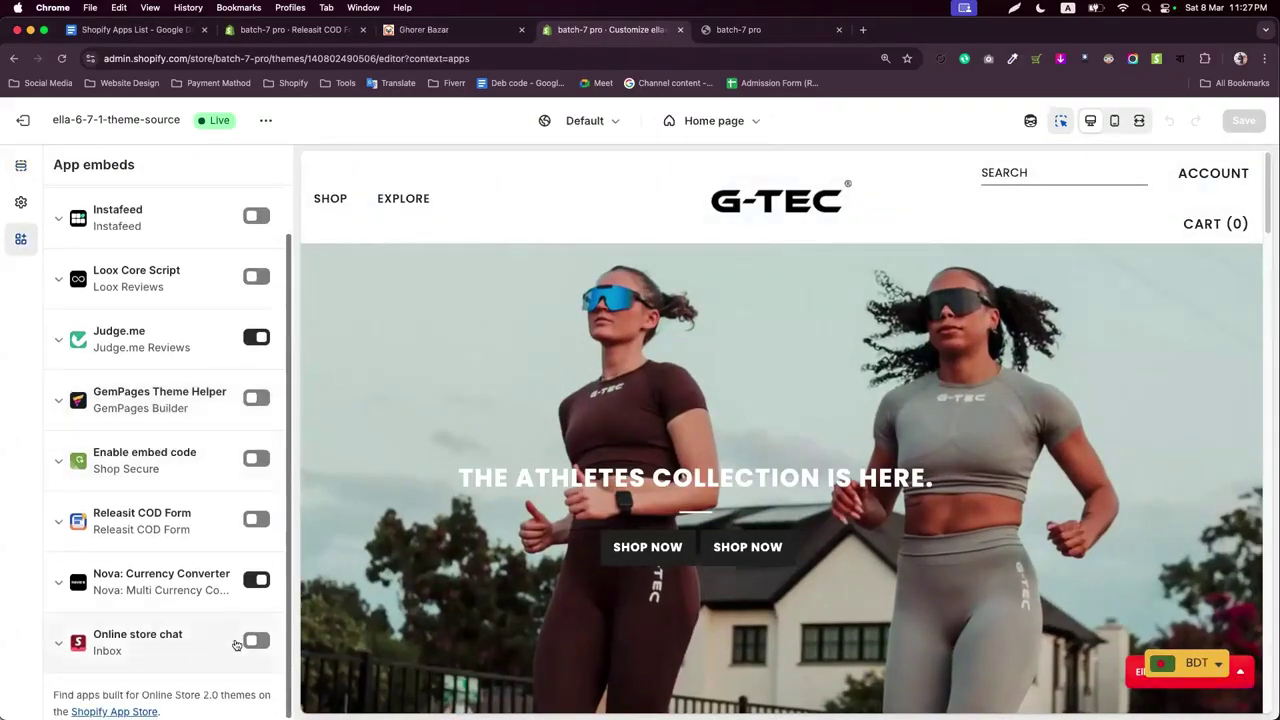
pyautogui.click(252, 519)
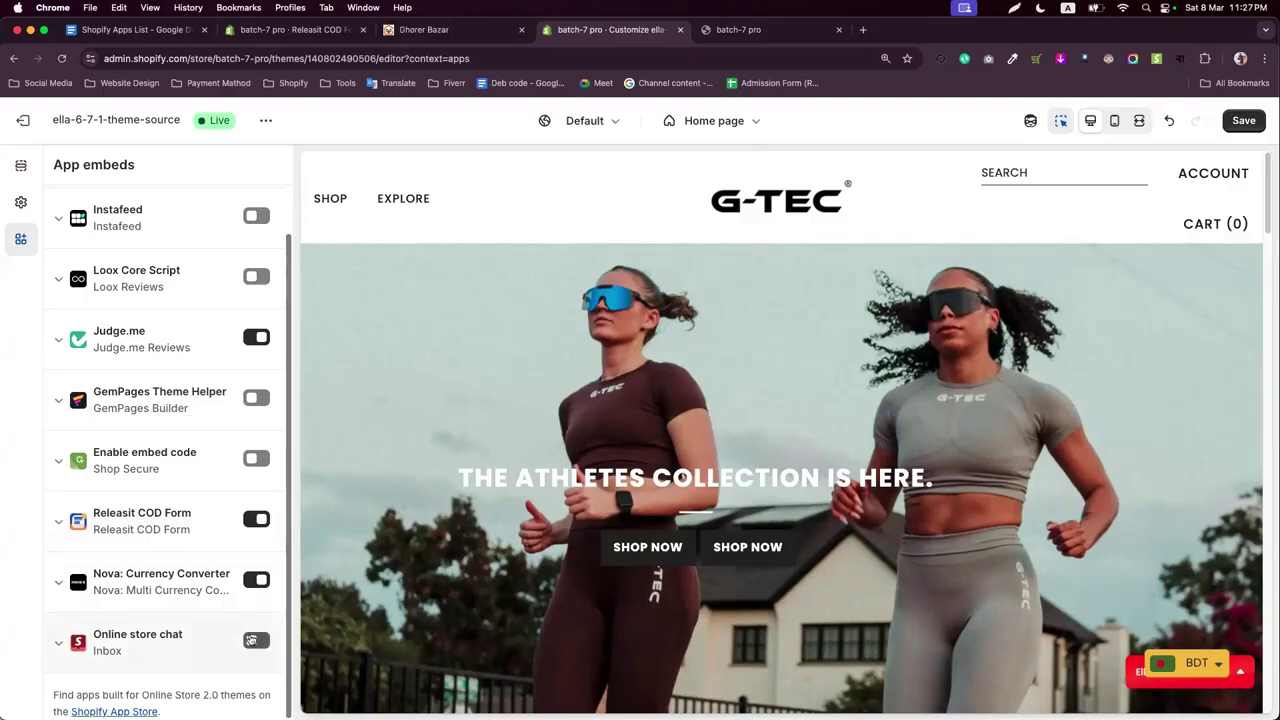
pyautogui.click(1243, 120)
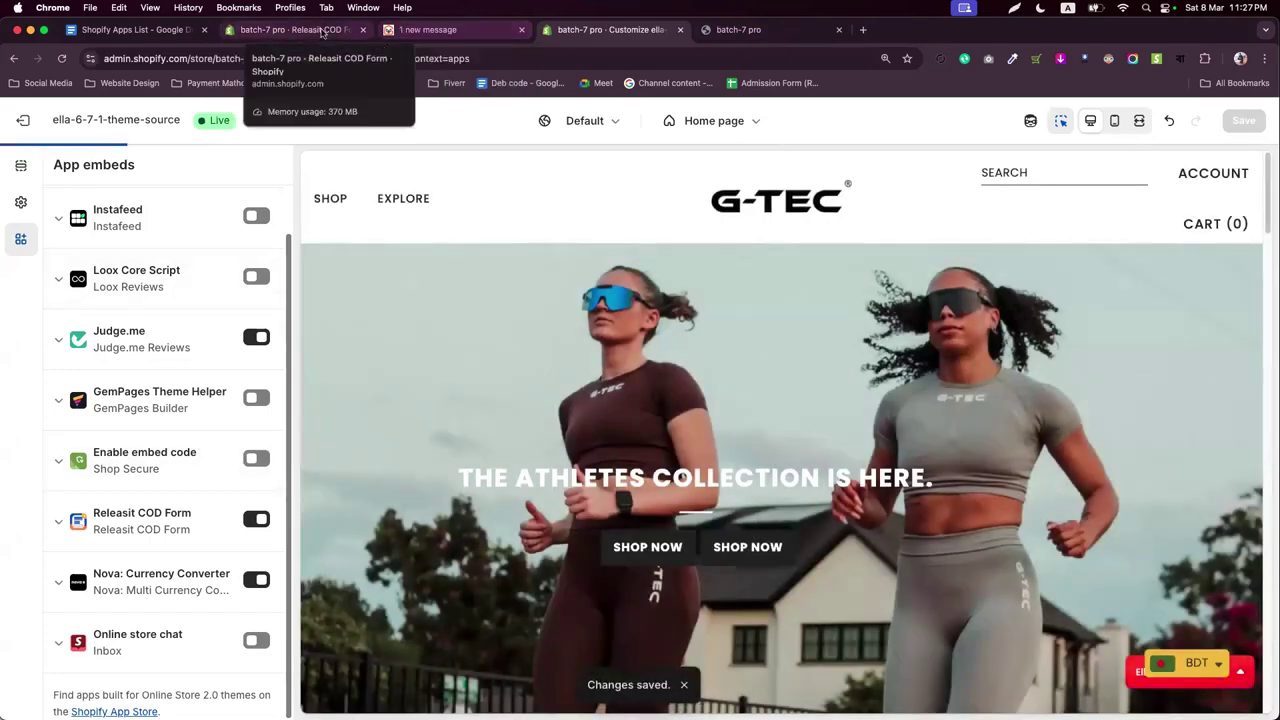
pyautogui.click(300, 29)
# Reload the Releasit COD Form dashboard, look it over, and go to Form Designer.
pyautogui.click(66, 60)
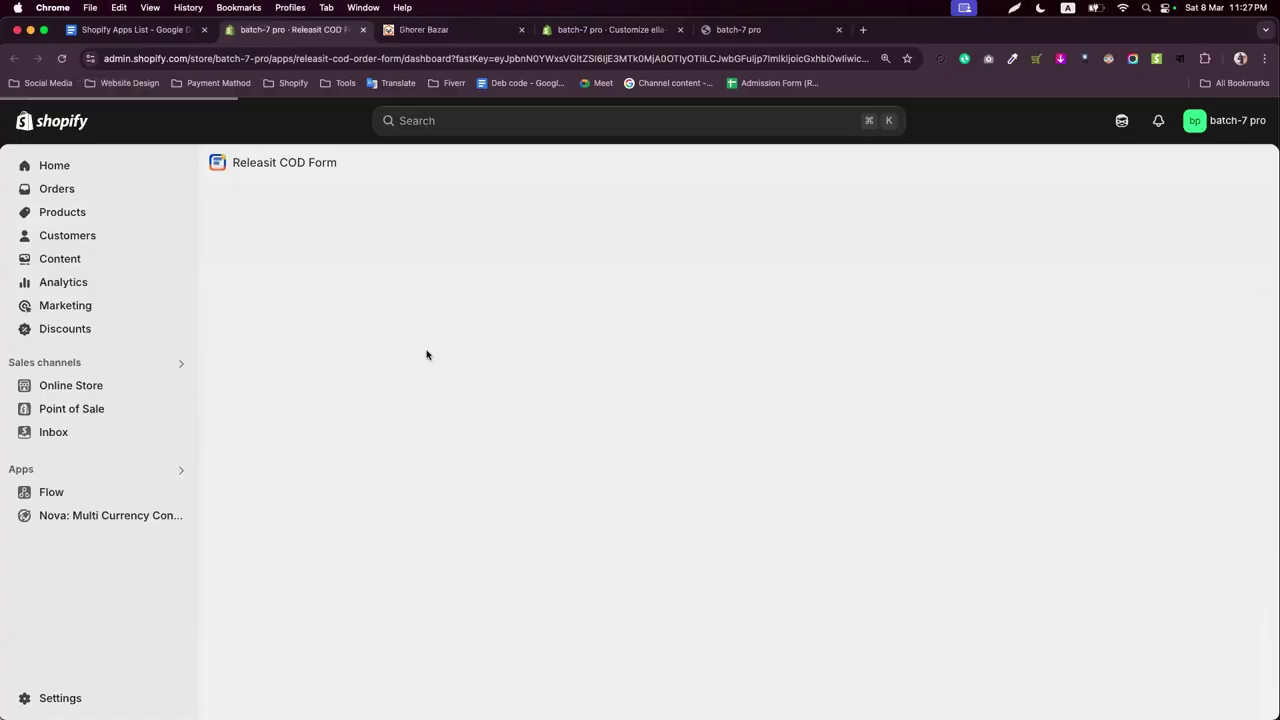
pyautogui.scroll(-5, 502, 251)
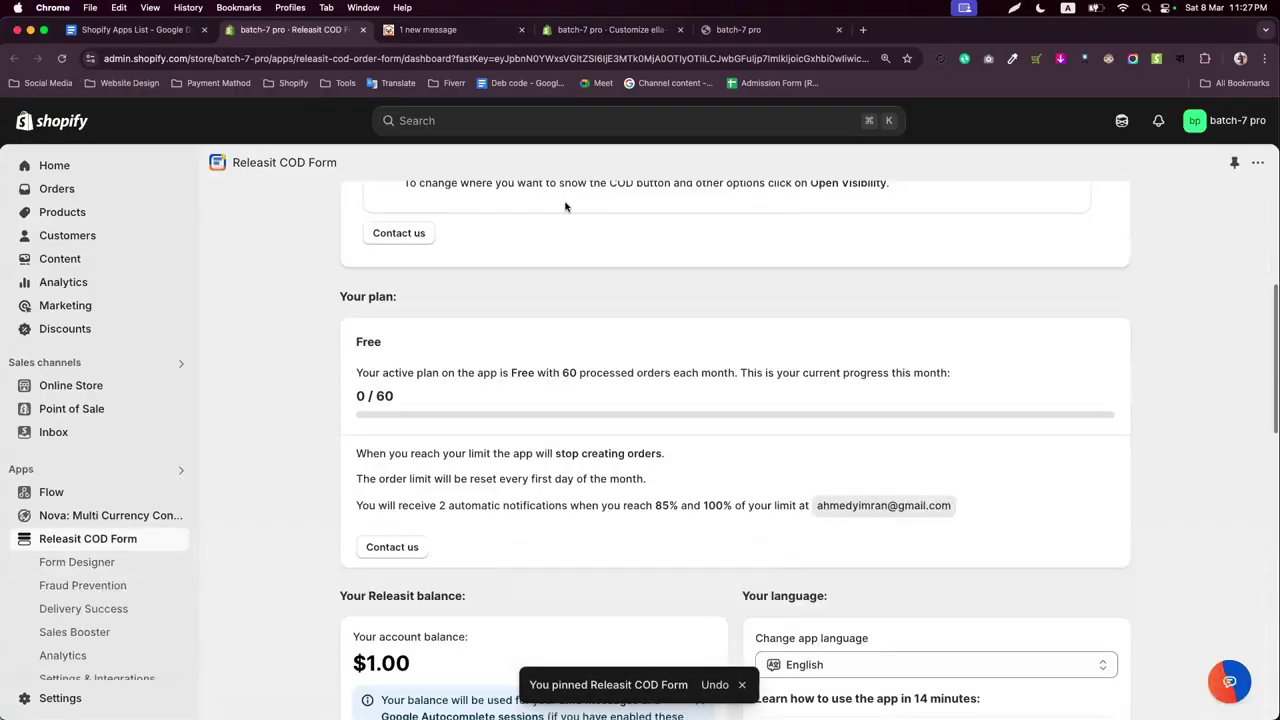
pyautogui.scroll(3, 465, 350)
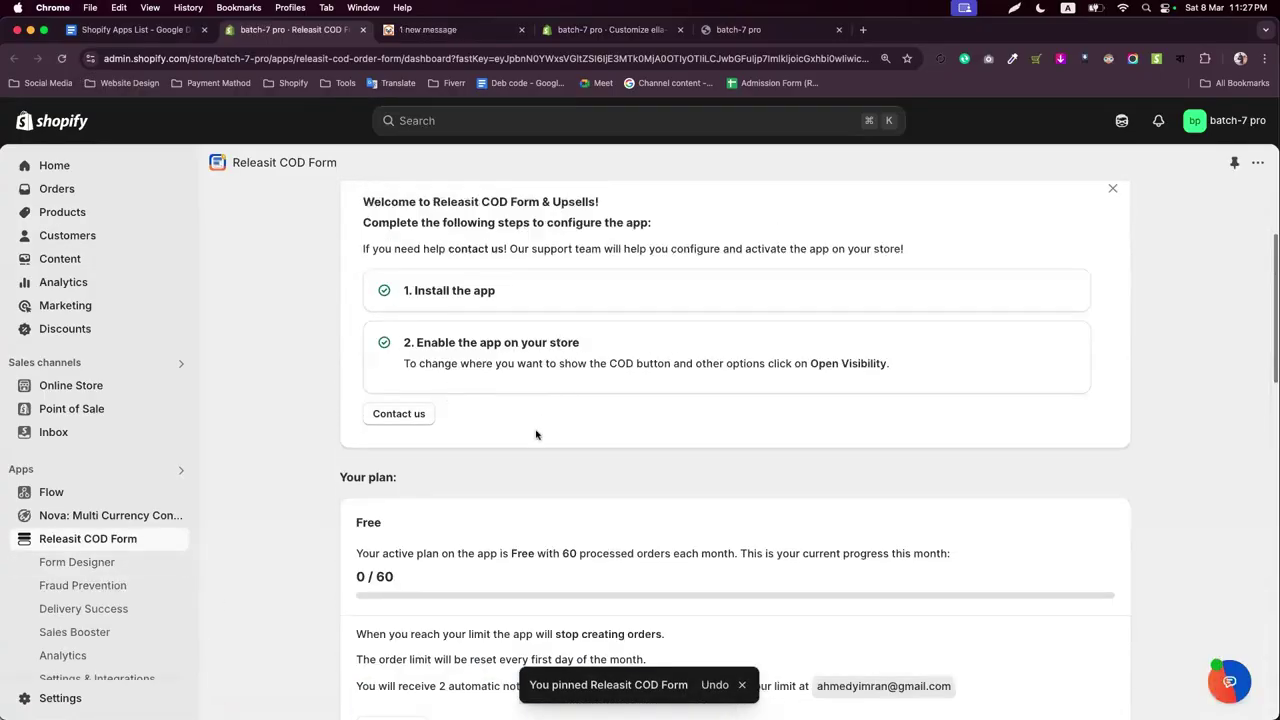
pyautogui.scroll(-10, 536, 434)
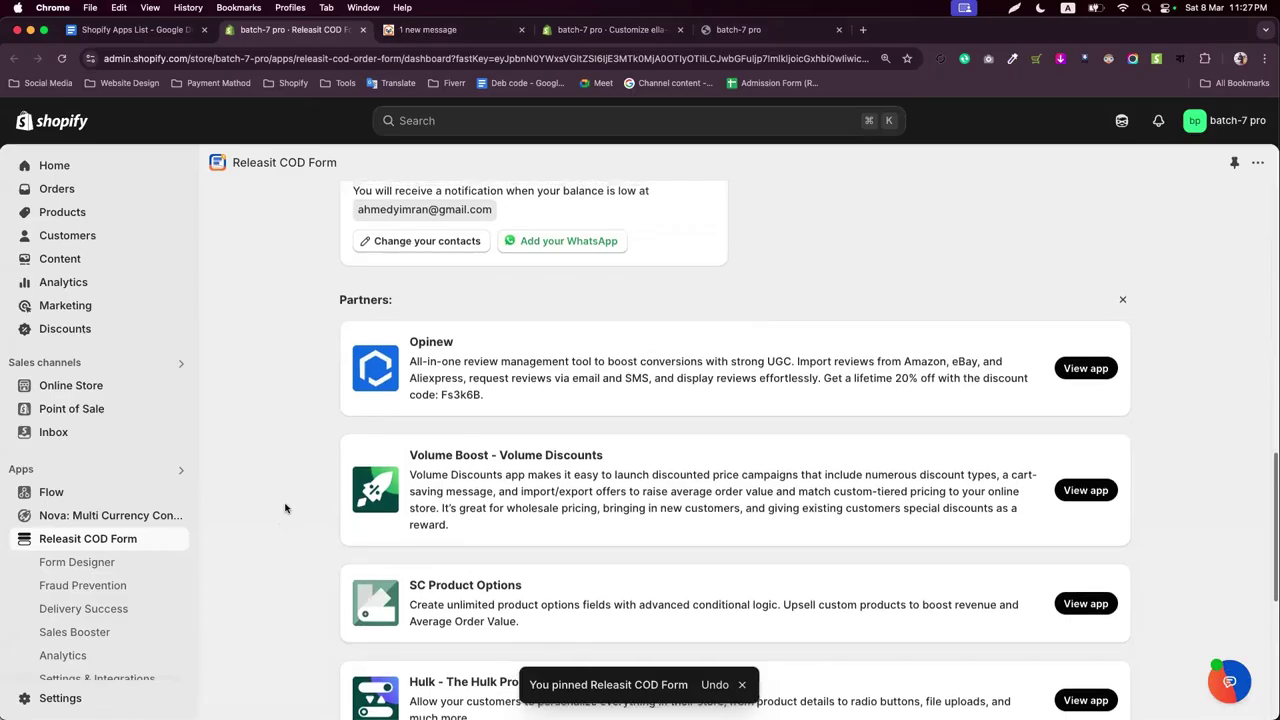
pyautogui.scroll(2, 285, 508)
pyautogui.click(86, 563)
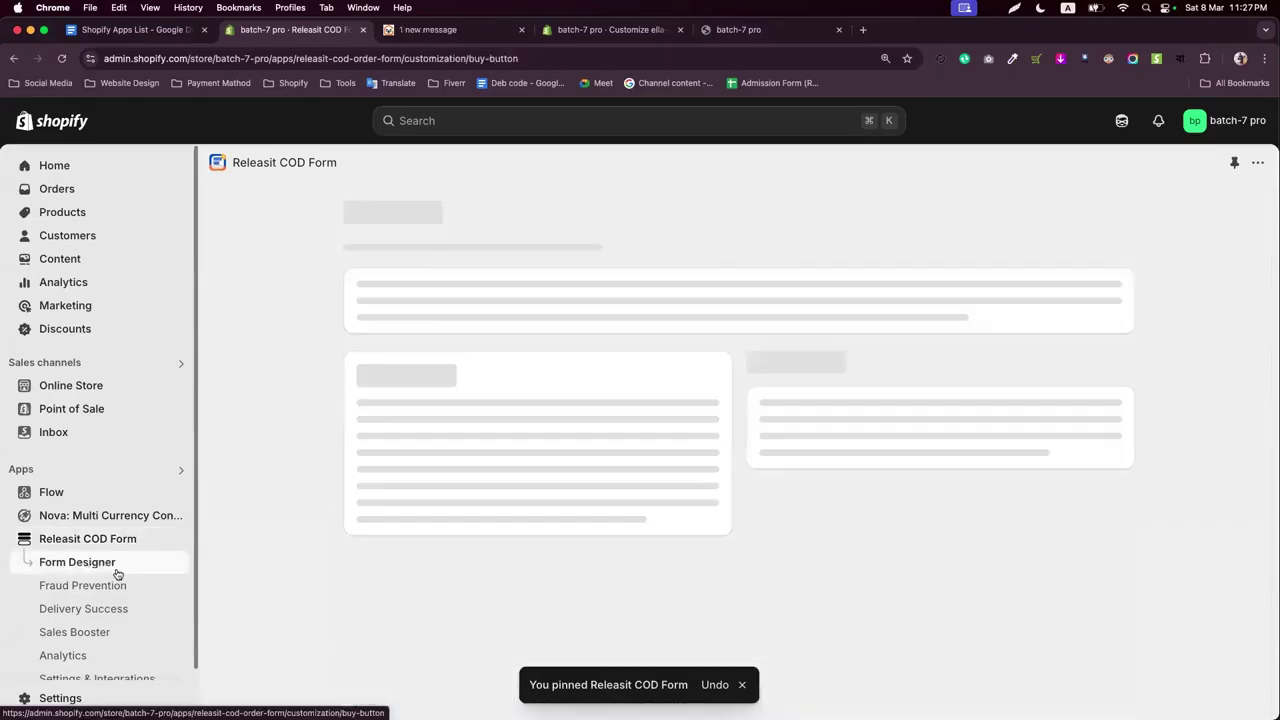
# Try several buy button icons and settle on the bag icon.
pyautogui.scroll(-1, 130, 577)
pyautogui.scroll(-1, 450, 486)
pyautogui.scroll(1, 720, 486)
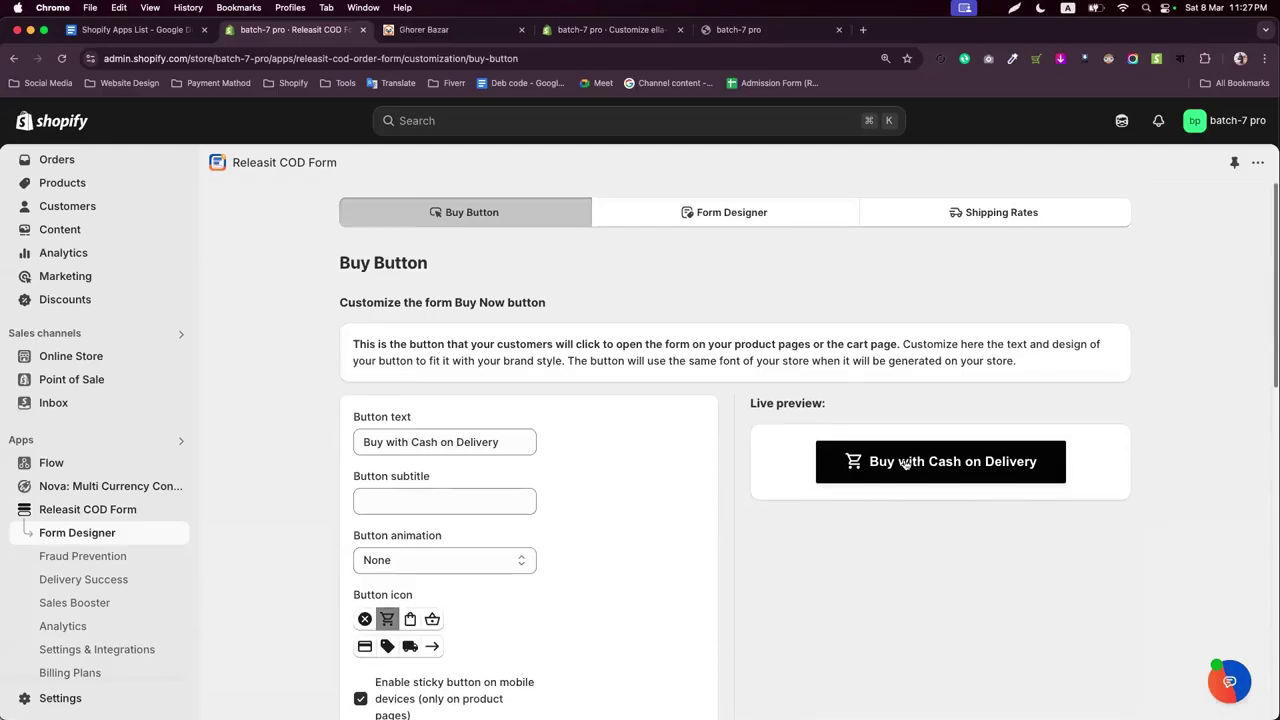
pyautogui.scroll(1, 568, 441)
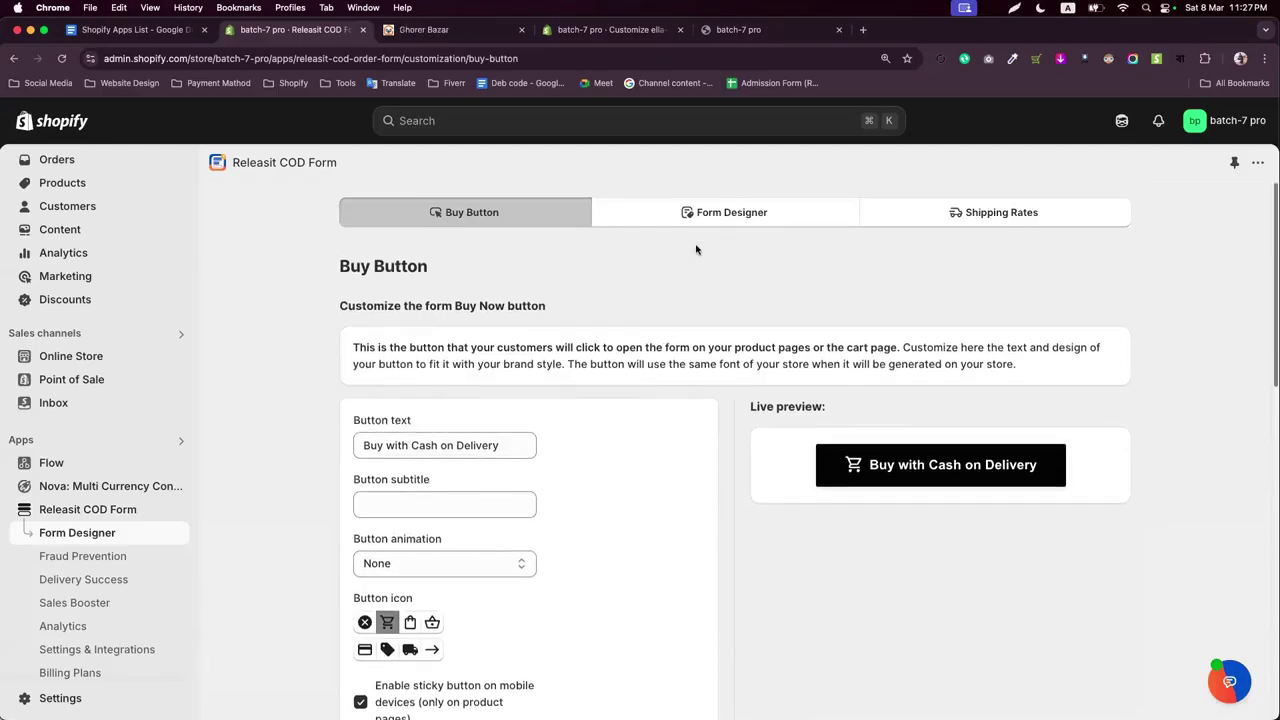
pyautogui.scroll(-2, 637, 457)
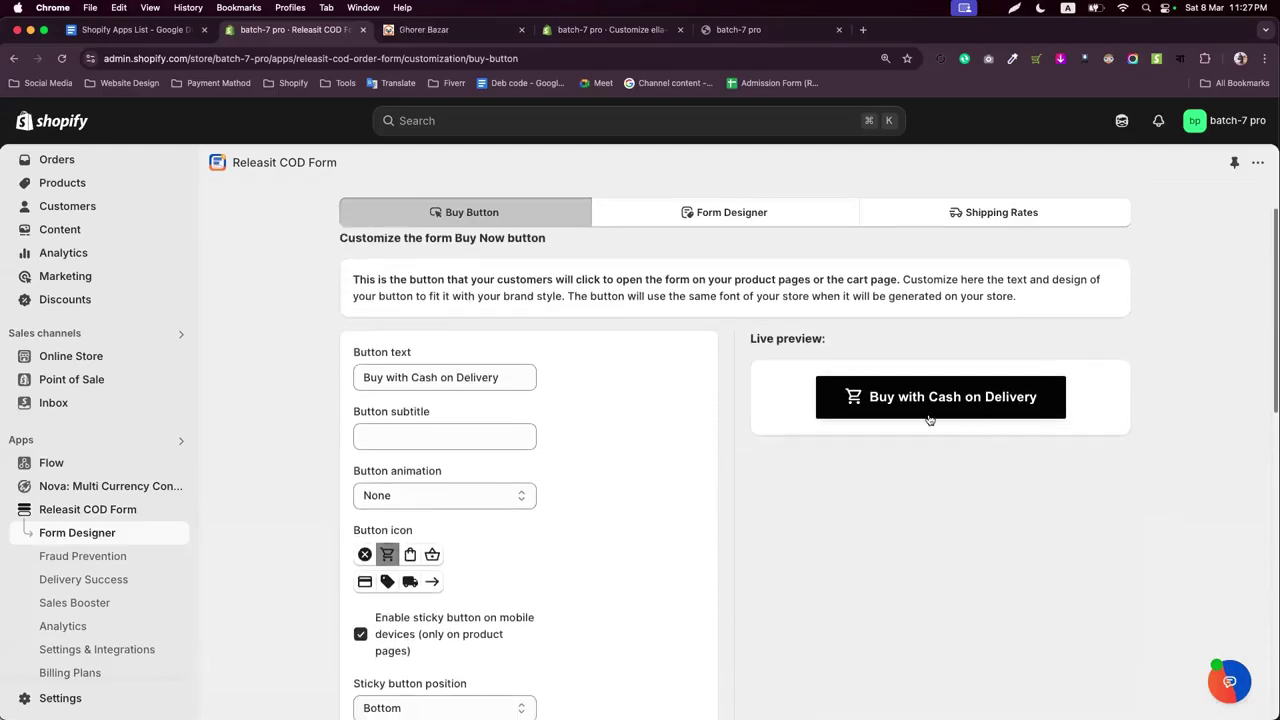
pyautogui.click(411, 558)
pyautogui.click(432, 556)
pyautogui.click(409, 562)
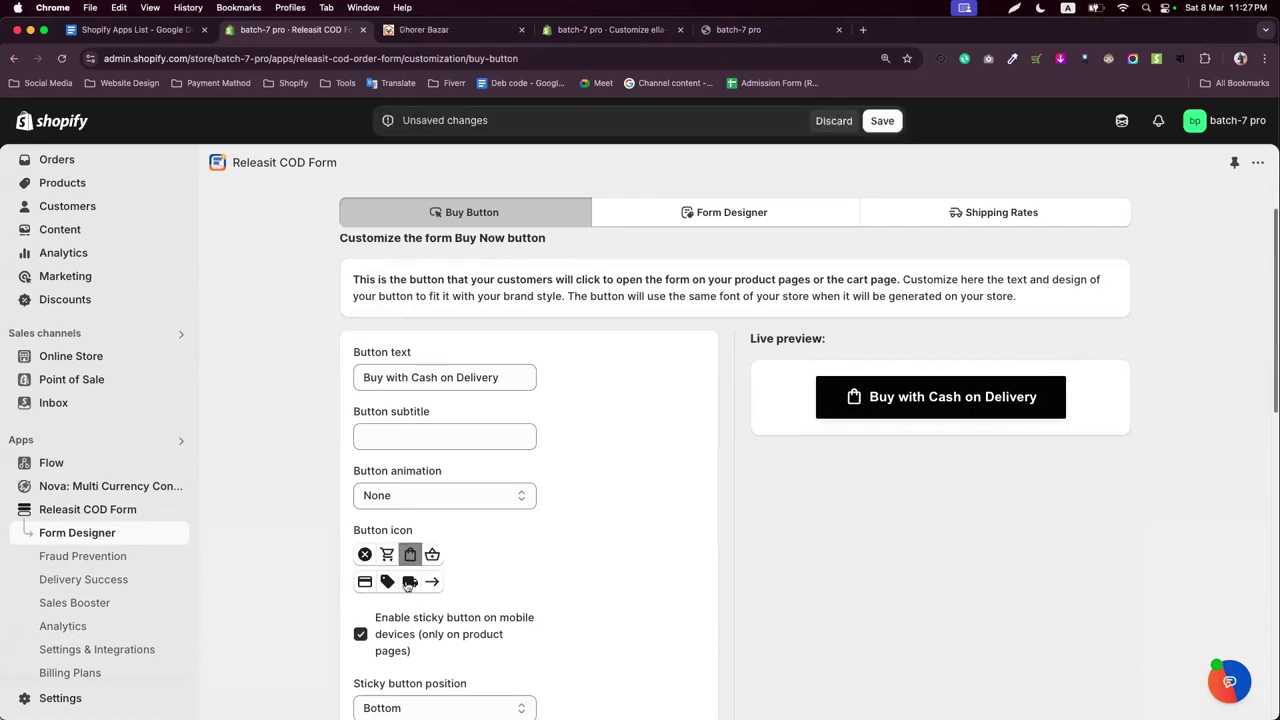
pyautogui.click(409, 583)
pyautogui.click(384, 584)
pyautogui.click(364, 582)
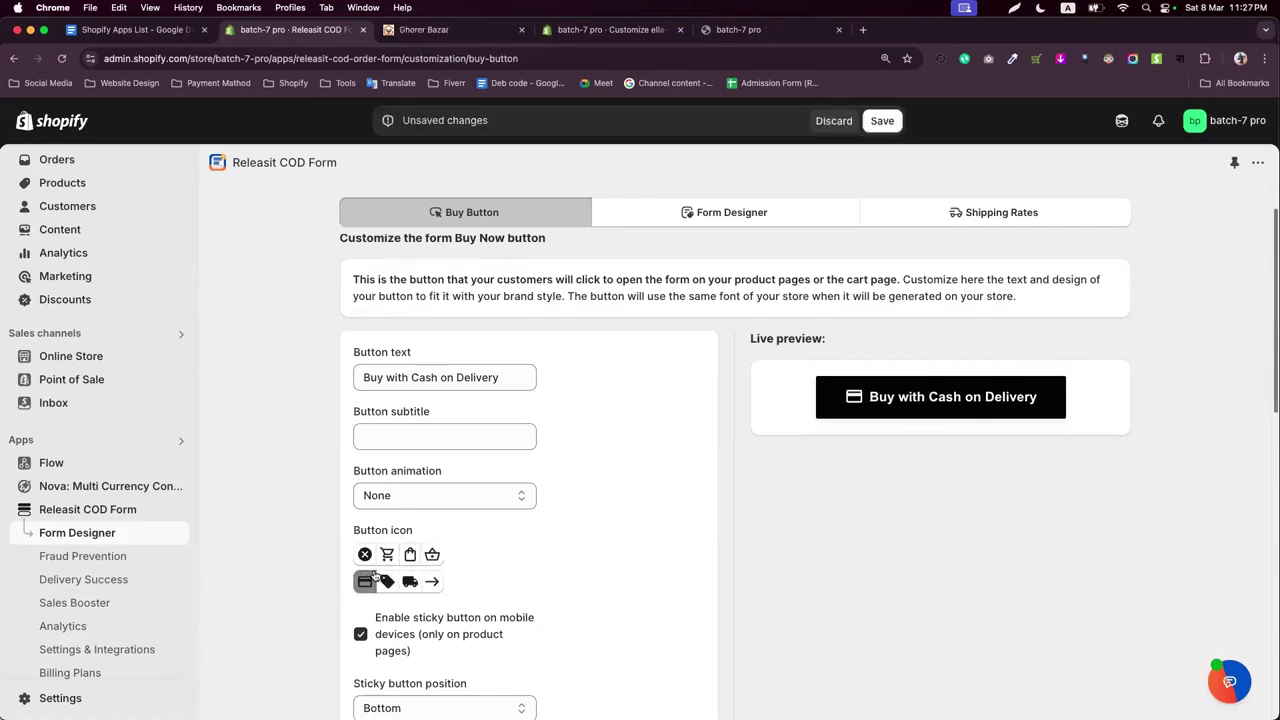
pyautogui.click(385, 558)
pyautogui.click(409, 556)
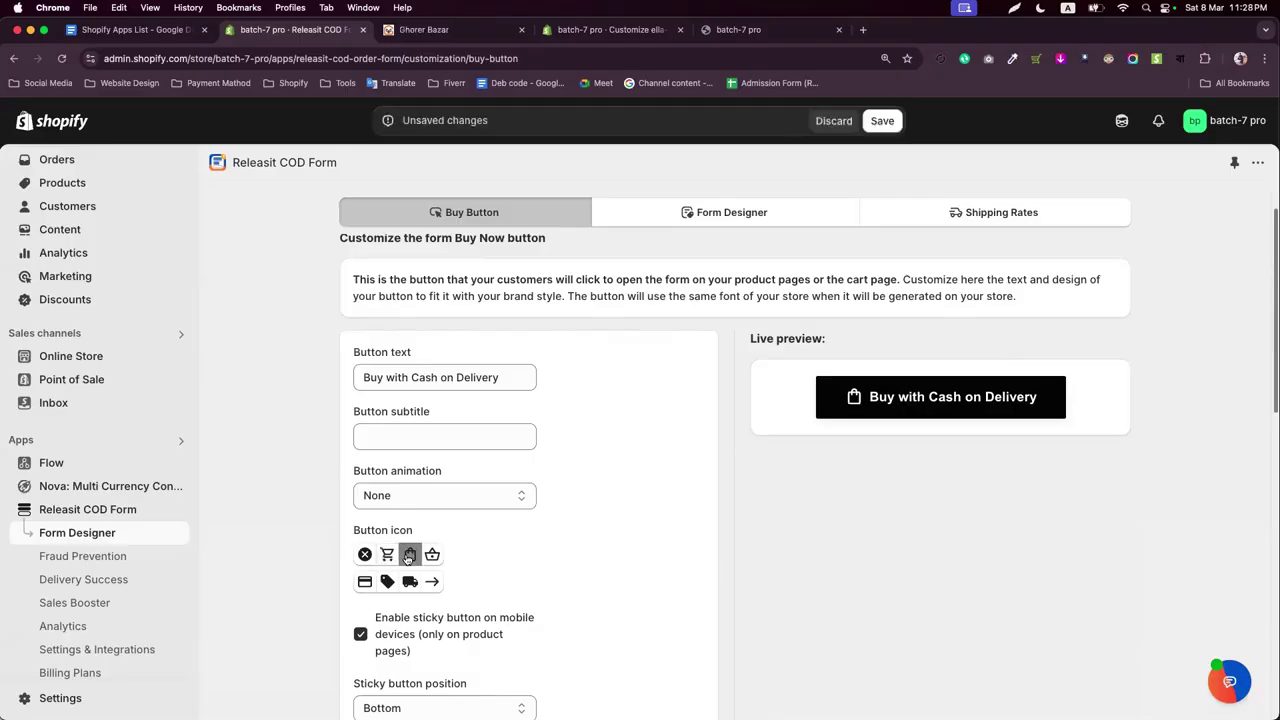
# Experiment with dark red and gradient presets for the button background.
pyautogui.scroll(-4, 405, 620)
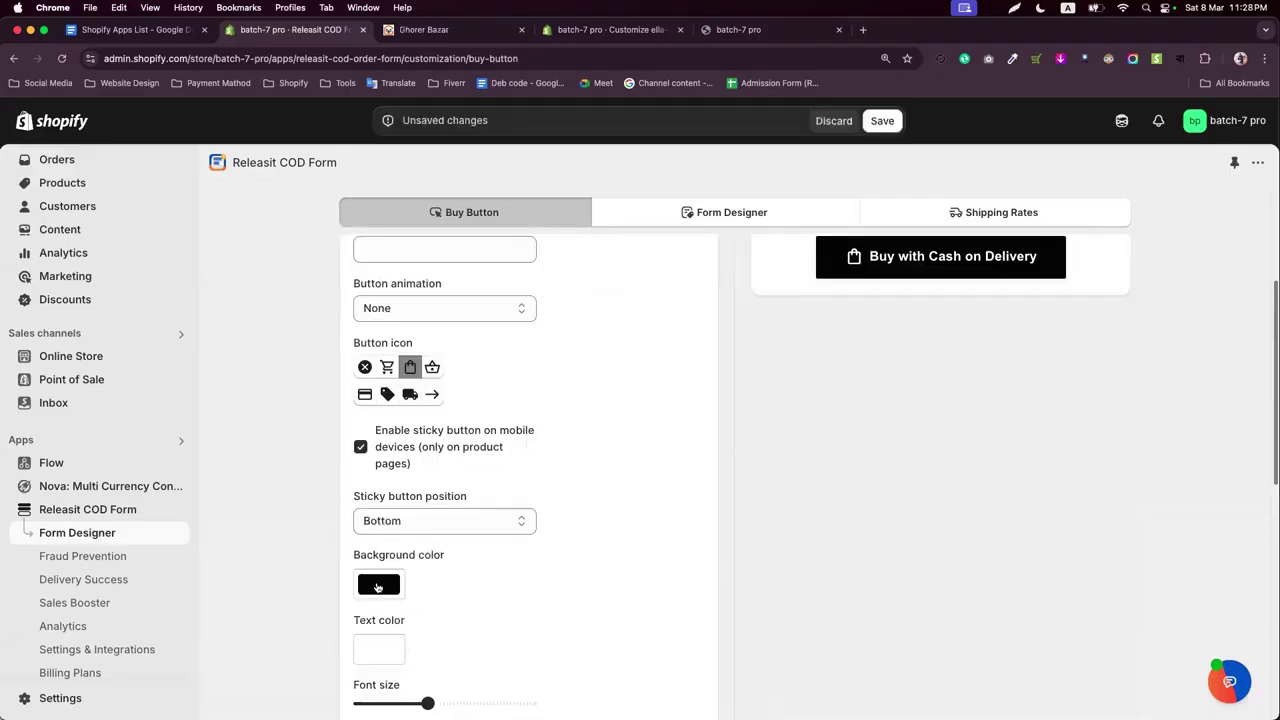
pyautogui.click(378, 586)
pyautogui.moveTo(505, 687); pyautogui.dragTo(554, 706)
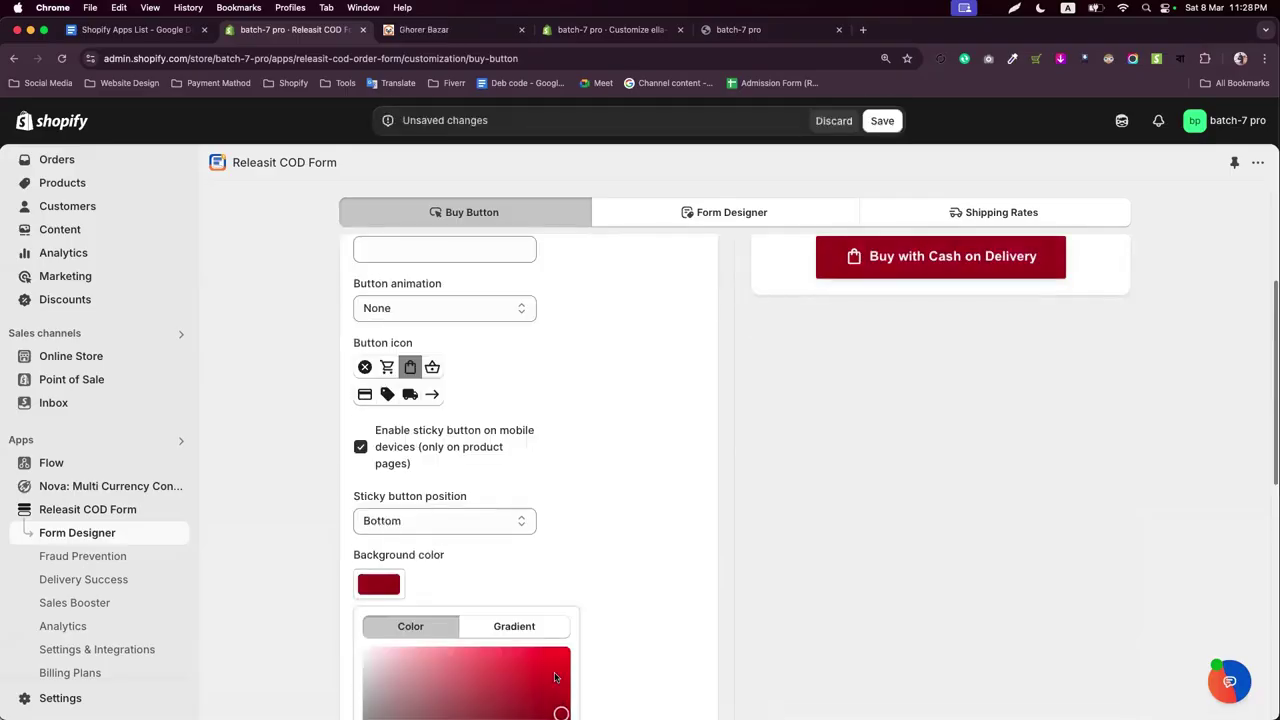
pyautogui.click(528, 628)
pyautogui.moveTo(517, 655); pyautogui.dragTo(519, 677)
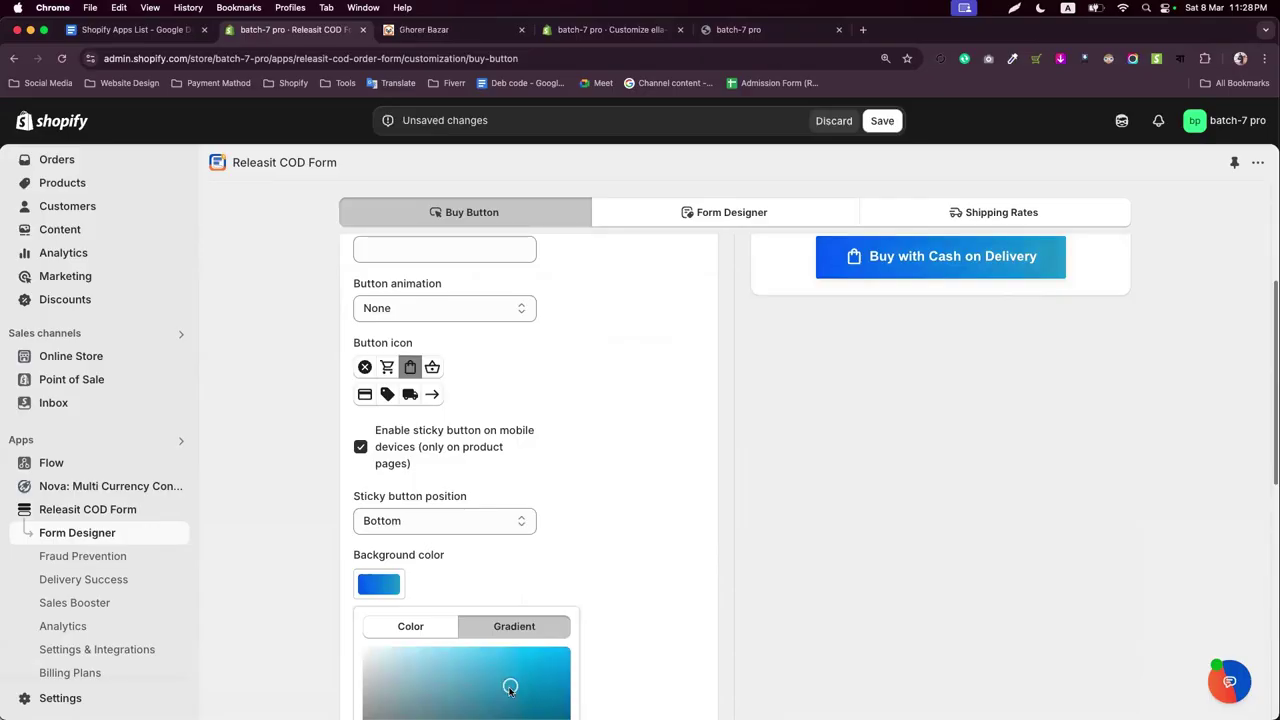
pyautogui.scroll(-5, 629, 563)
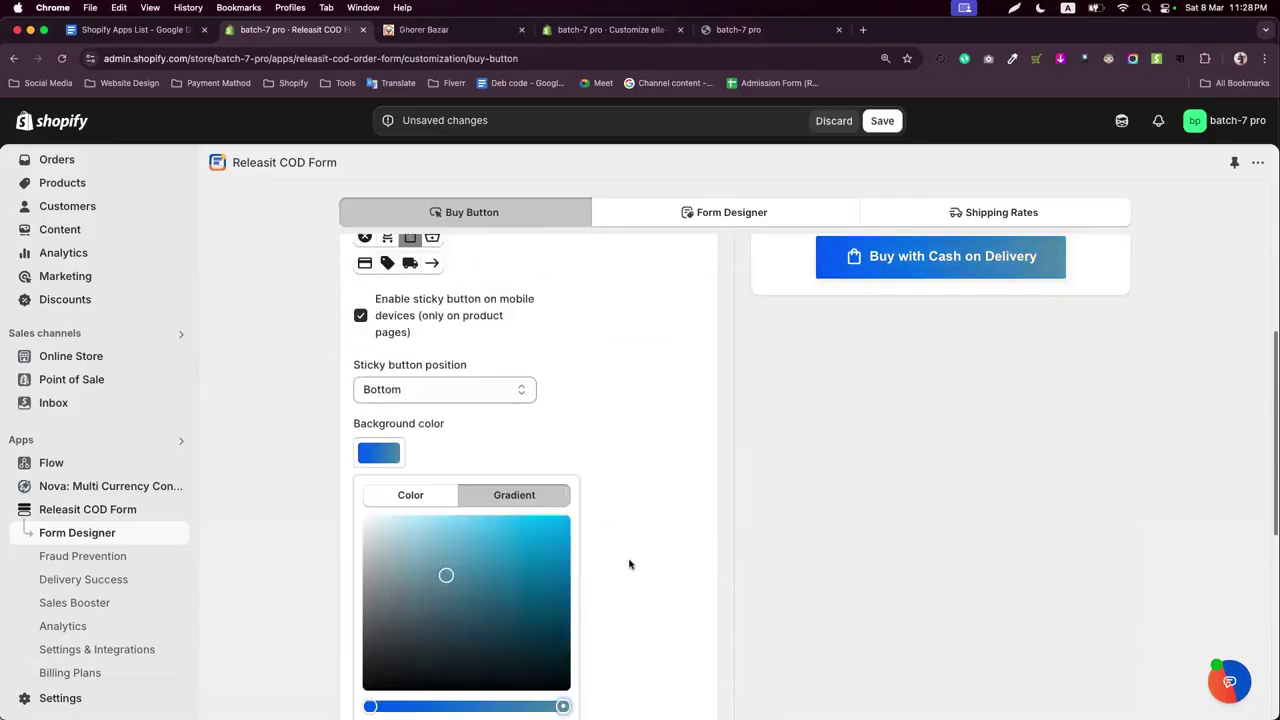
pyautogui.click(497, 516)
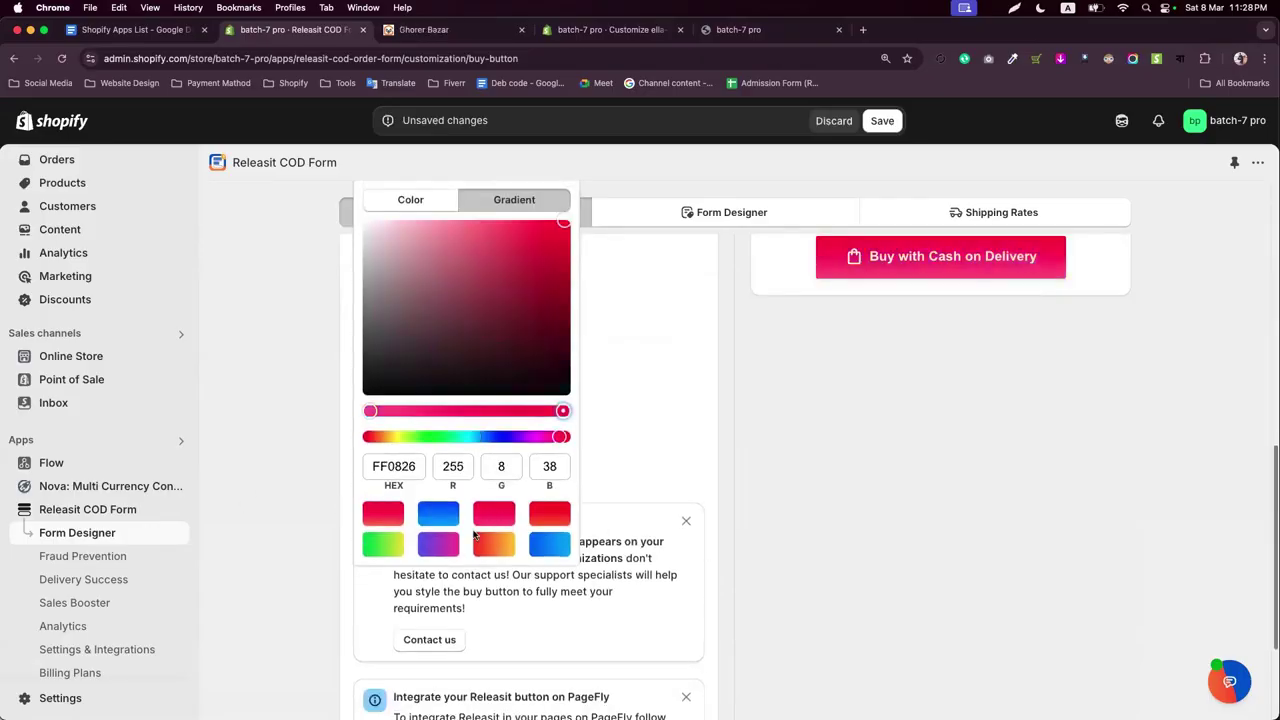
pyautogui.click(484, 540)
pyautogui.click(546, 543)
pyautogui.click(305, 603)
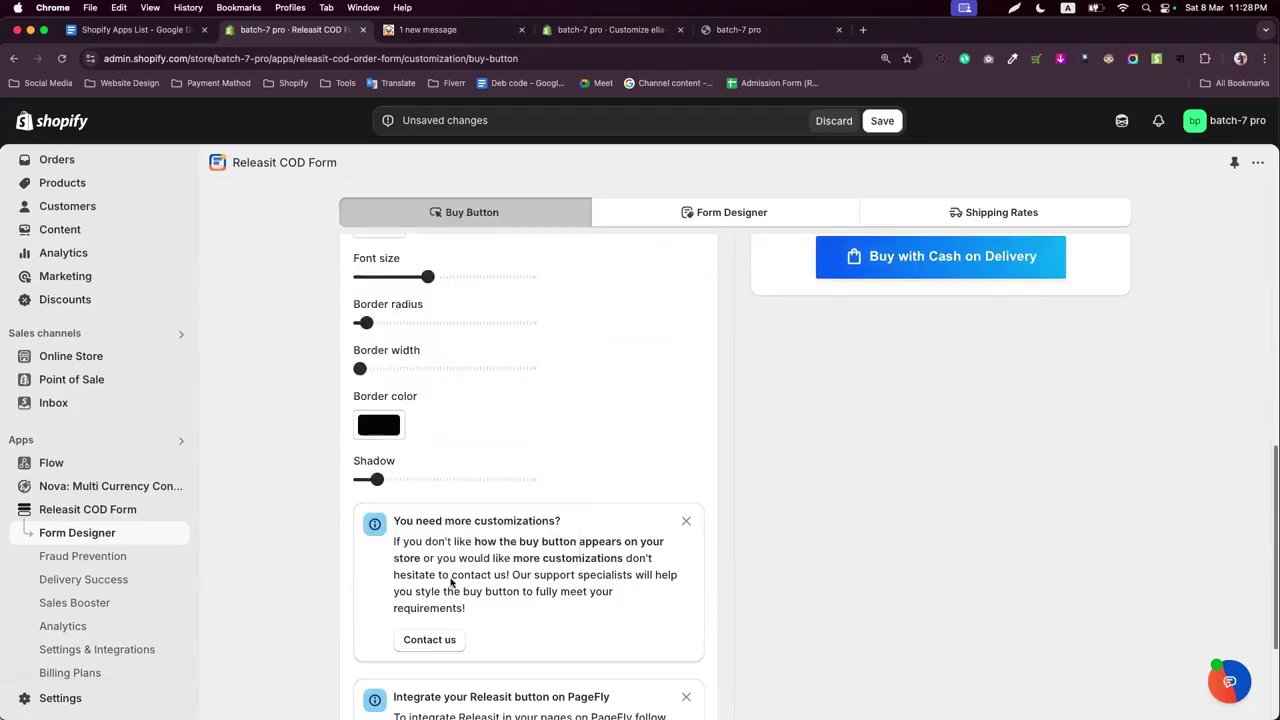
# Set the buy button background to solid black.
pyautogui.scroll(-3, 429, 514)
pyautogui.scroll(6, 428, 514)
pyautogui.scroll(-1, 420, 500)
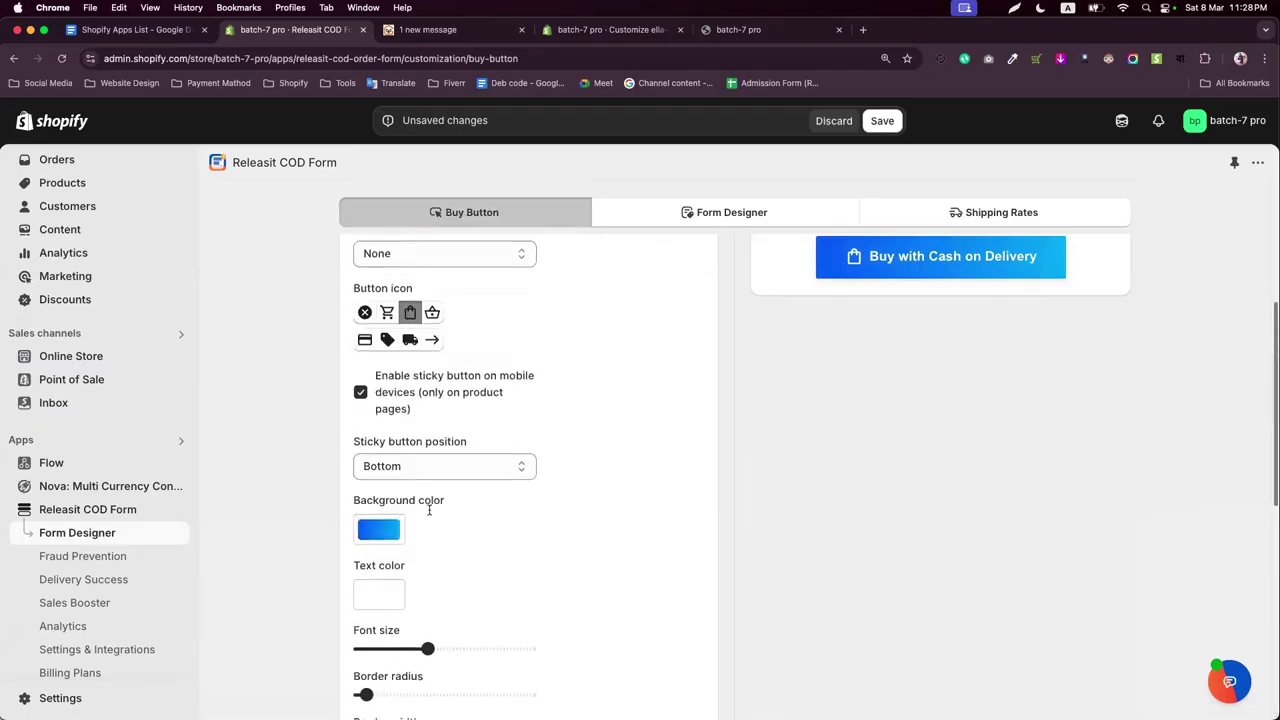
pyautogui.click(384, 530)
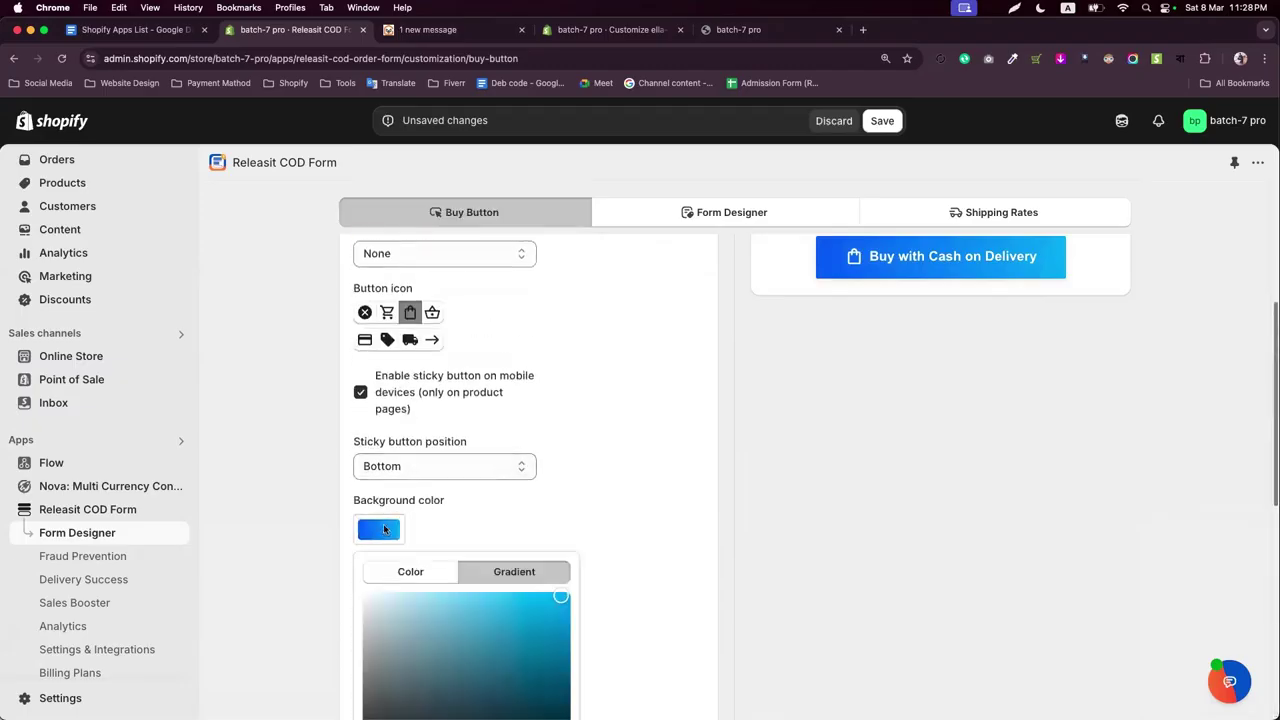
pyautogui.click(410, 572)
pyautogui.click(617, 652)
# Set button font size 0.95, border radius 25 and shadow 1, with no border.
pyautogui.scroll(-2, 591, 566)
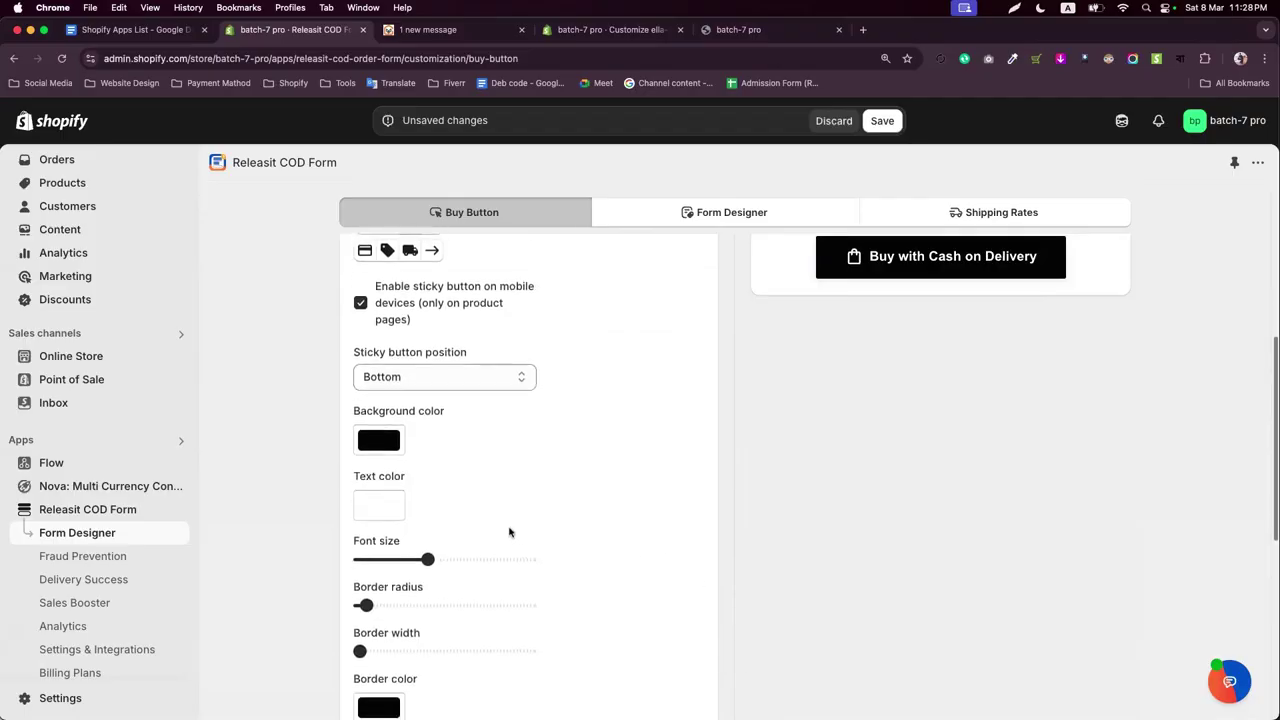
pyautogui.moveTo(427, 561); pyautogui.dragTo(412, 561)
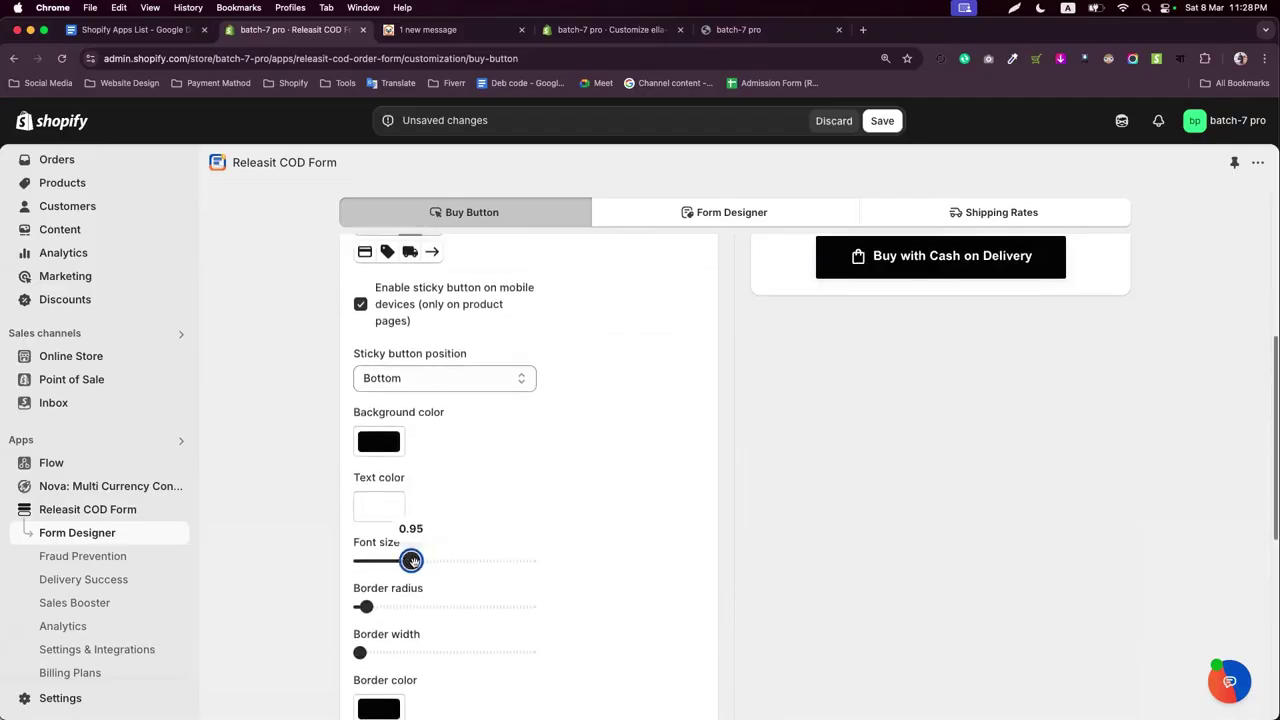
pyautogui.moveTo(371, 607); pyautogui.dragTo(571, 608)
pyautogui.scroll(-4, 437, 620)
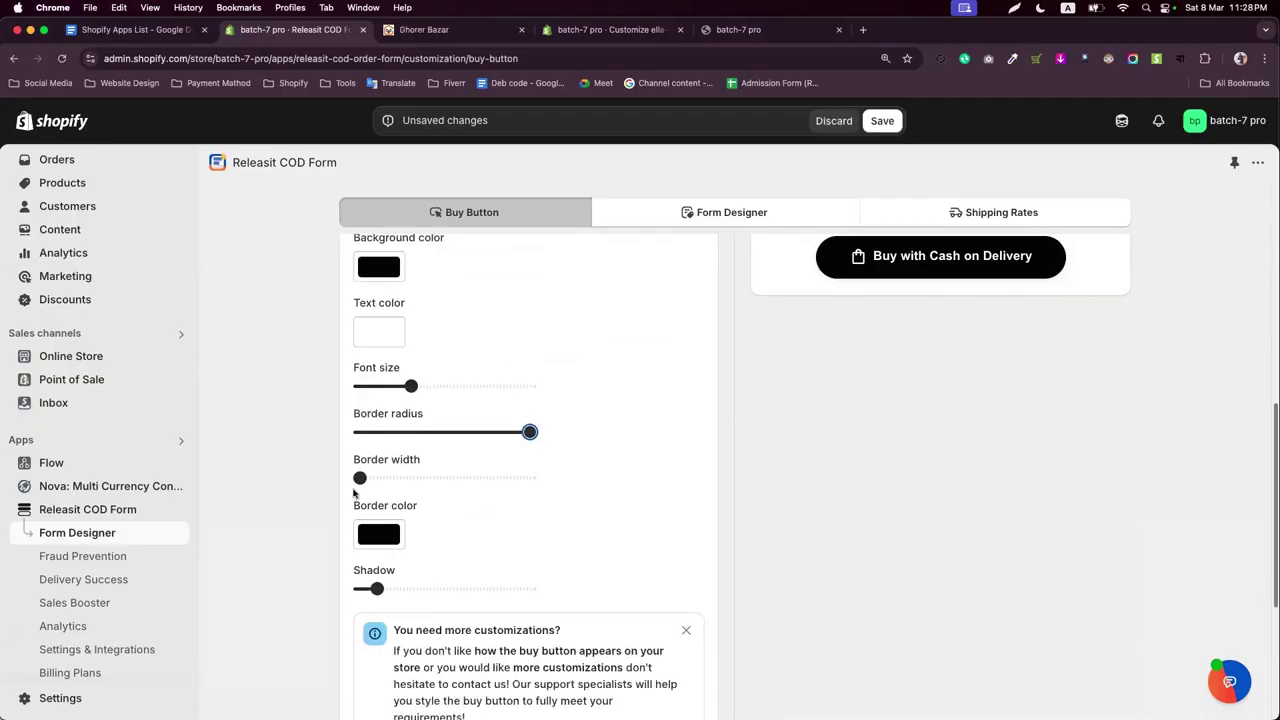
pyautogui.moveTo(367, 487); pyautogui.dragTo(323, 480)
pyautogui.moveTo(376, 589); pyautogui.dragTo(572, 605)
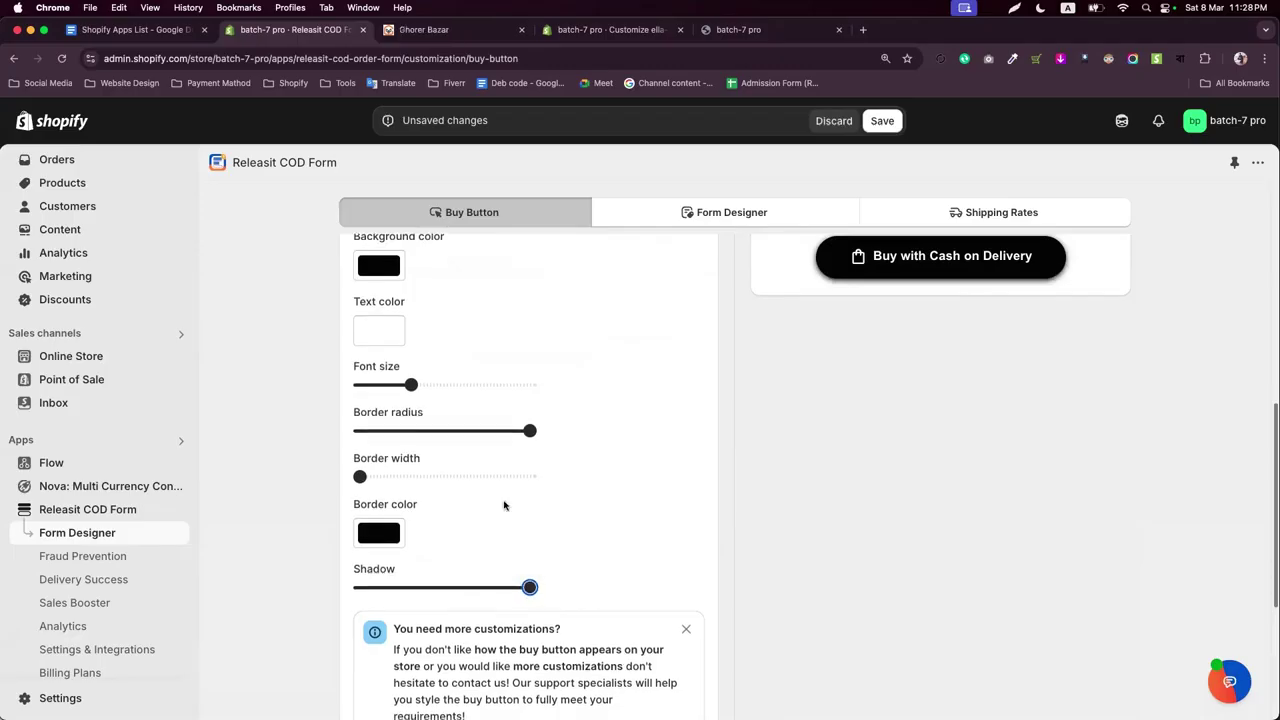
pyautogui.scroll(5, 503, 500)
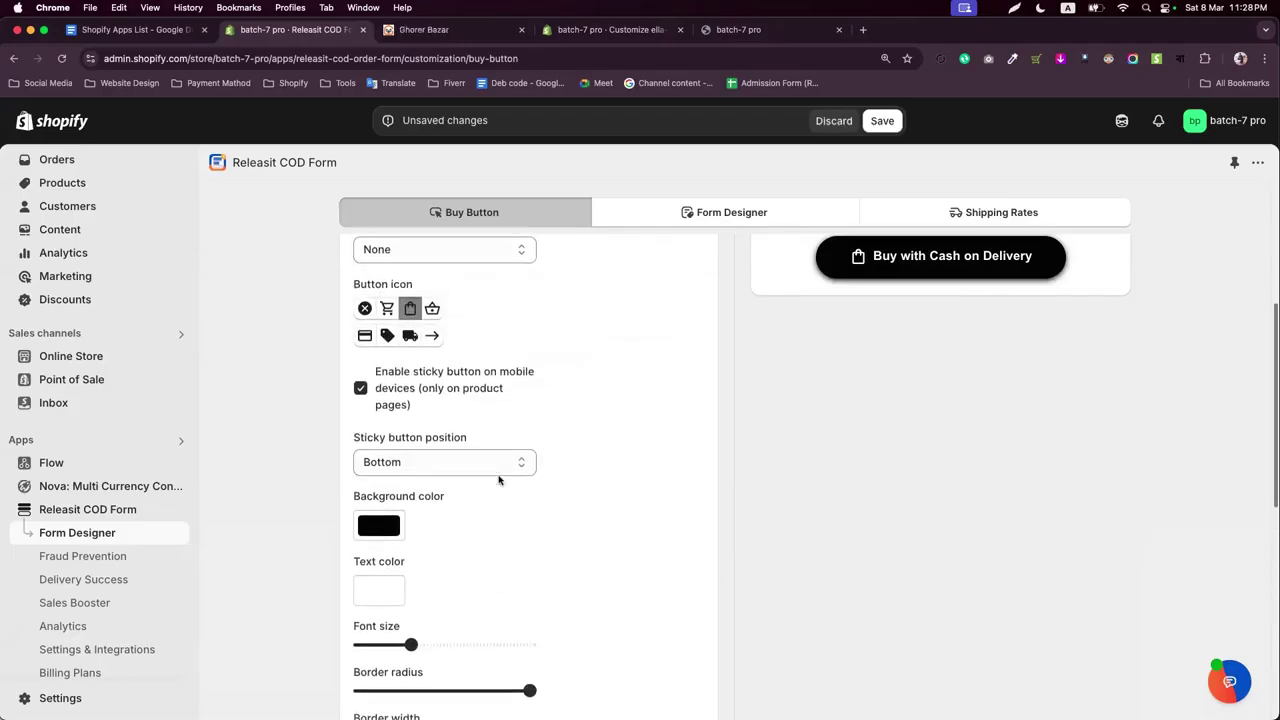
pyautogui.scroll(6, 499, 480)
# Replace the button text with the Bengali label copied from the Ghorer Bazar storefront.
pyautogui.click(508, 445)
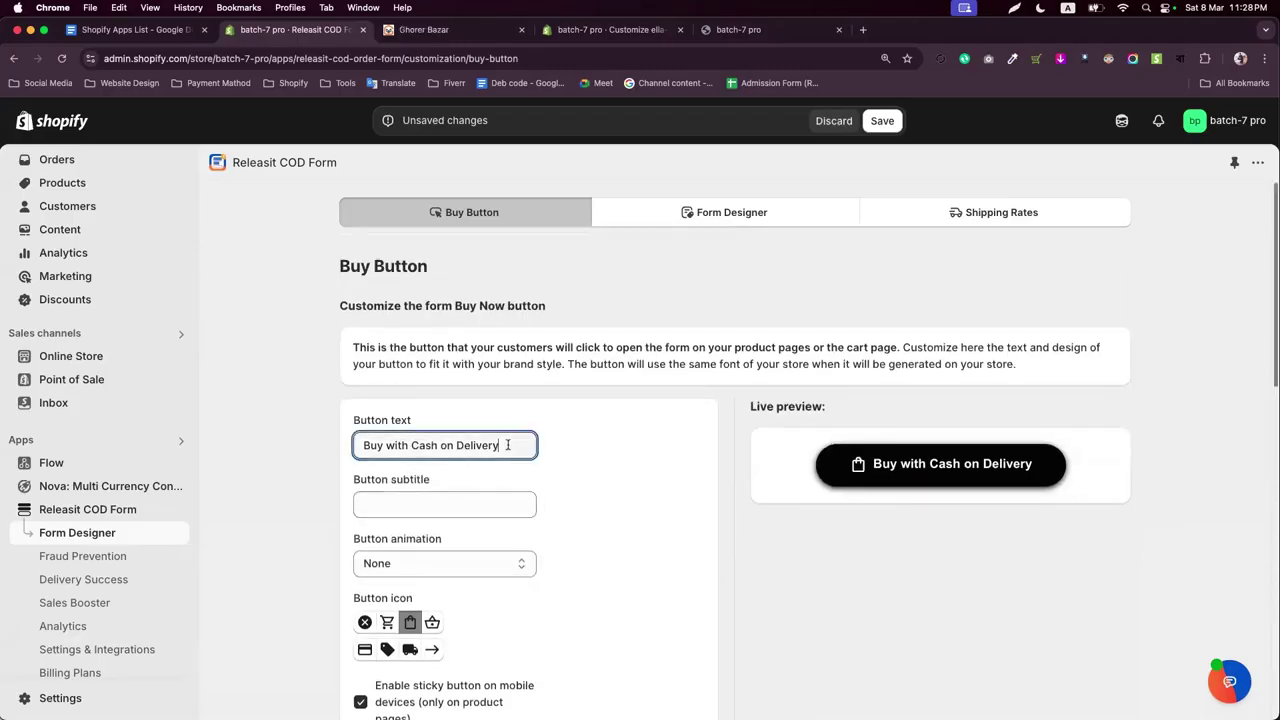
pyautogui.moveTo(508, 445); pyautogui.dragTo(320, 452)
pyautogui.click(442, 34)
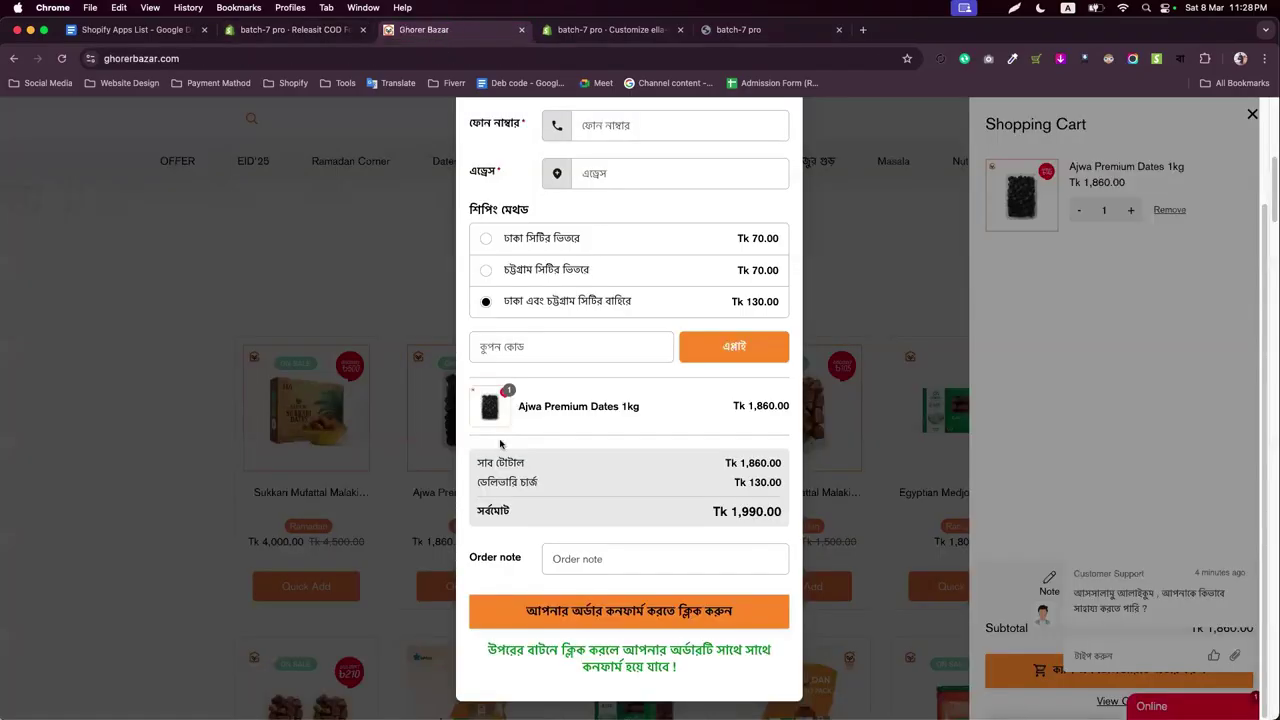
pyautogui.moveTo(457, 577); pyautogui.dragTo(612, 614)
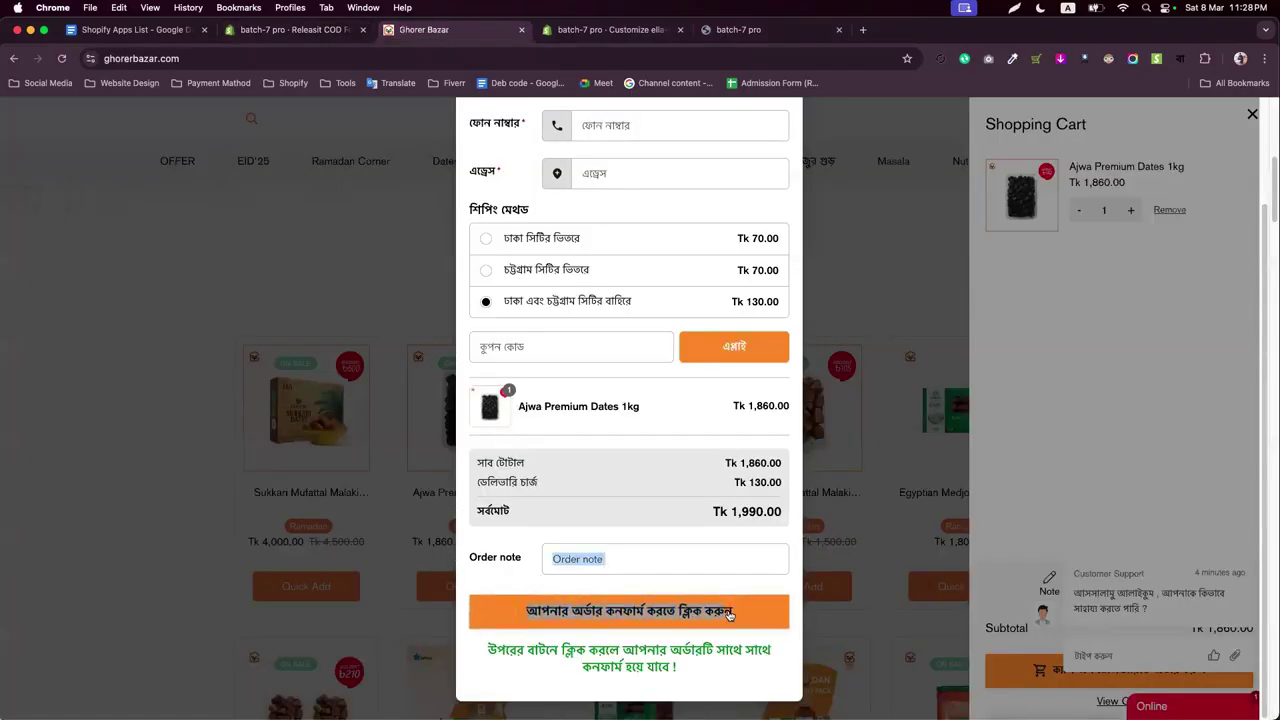
pyautogui.rightClick(715, 614)
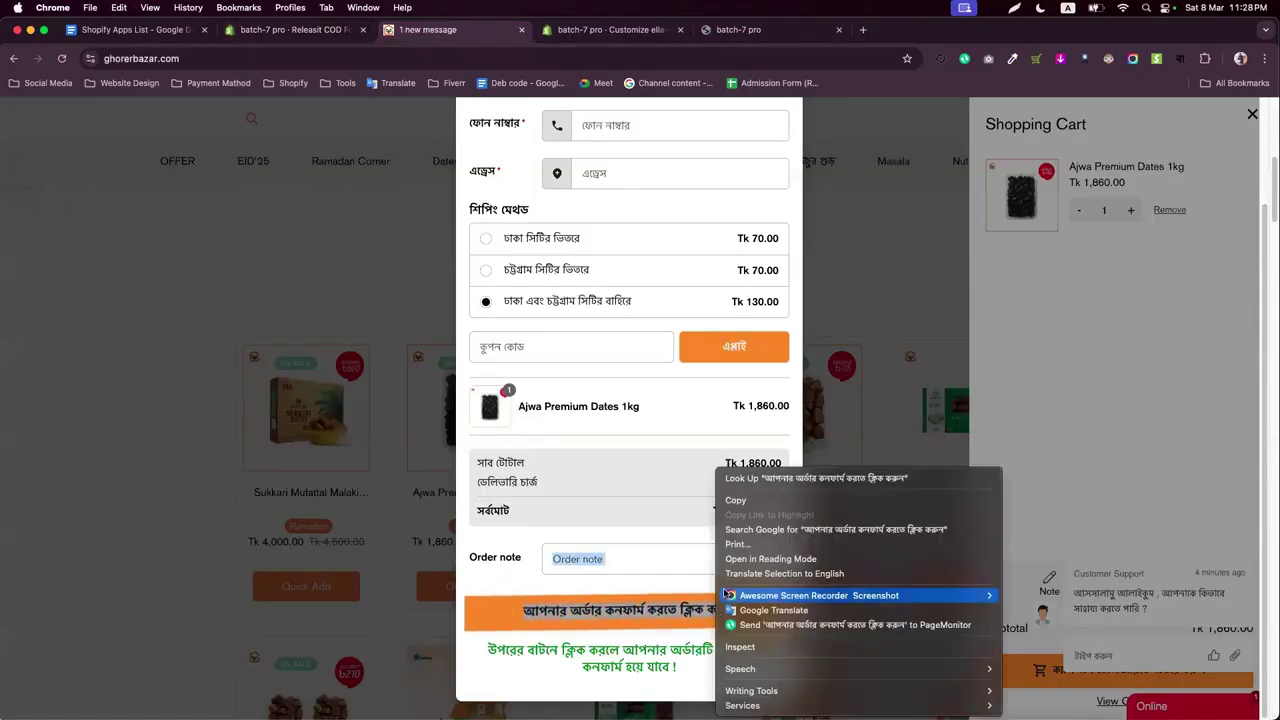
pyautogui.click(740, 500)
pyautogui.click(612, 30)
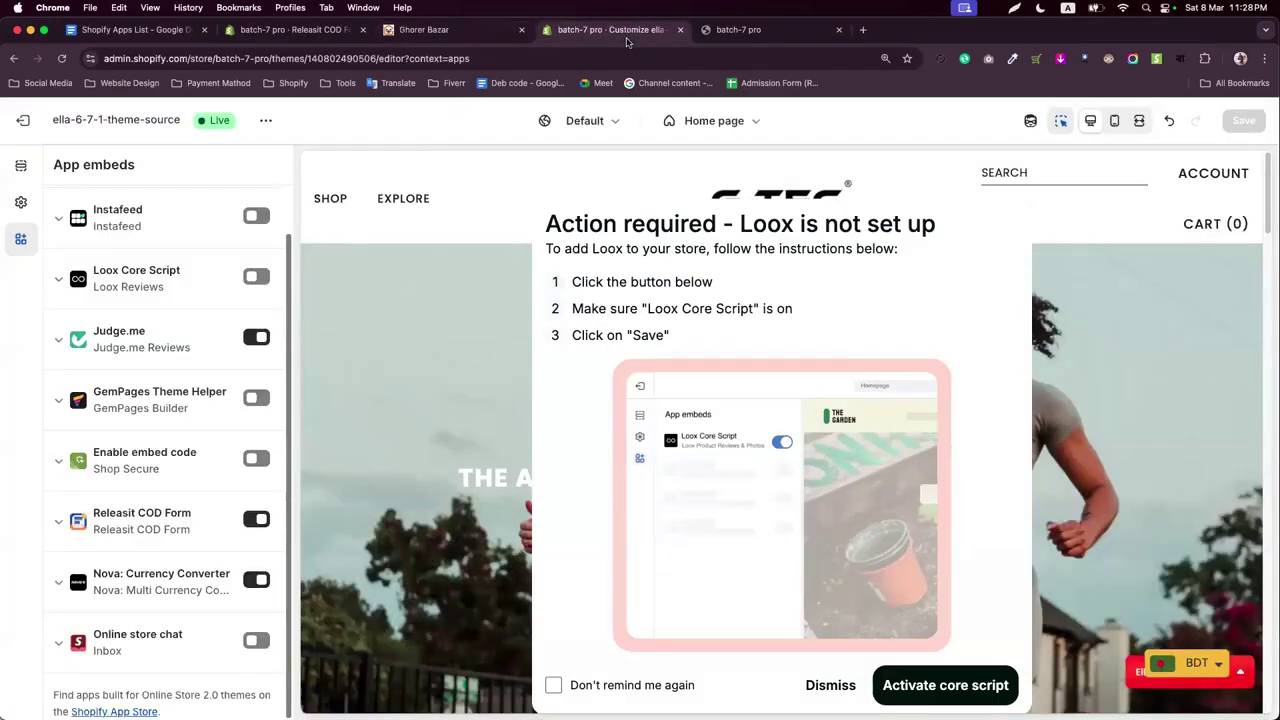
pyautogui.click(262, 26)
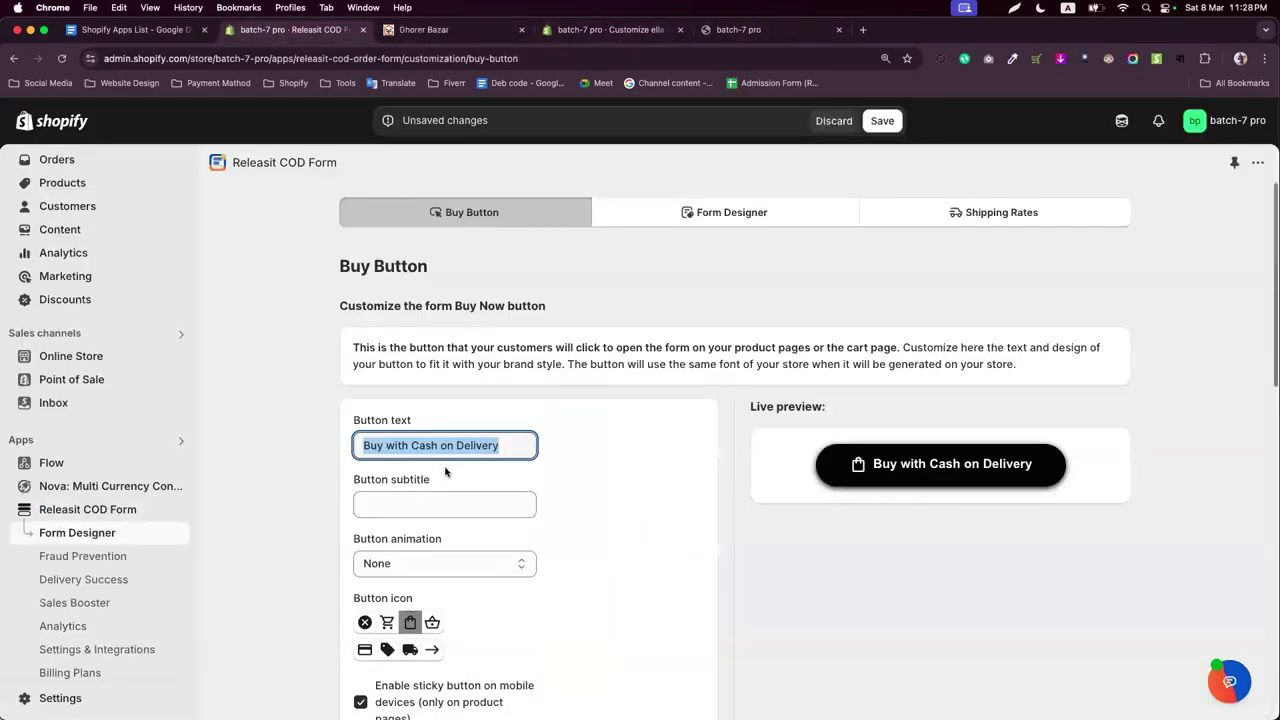
pyautogui.press('super+v')
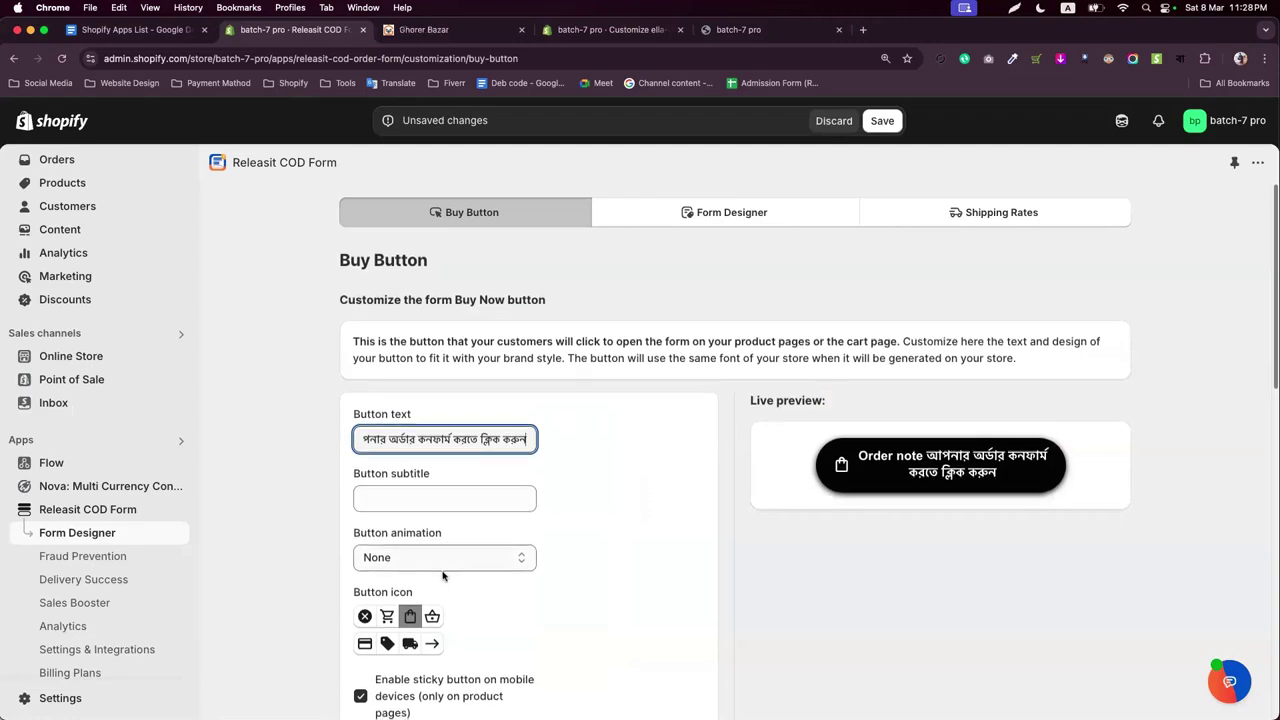
# Delete the leftover 'Order note' words so the label reads 'আপনার অর্ডার কনফার্ম করতে ক্লিক করুন'.
pyautogui.scroll(-5, 429, 507)
pyautogui.scroll(5, 457, 483)
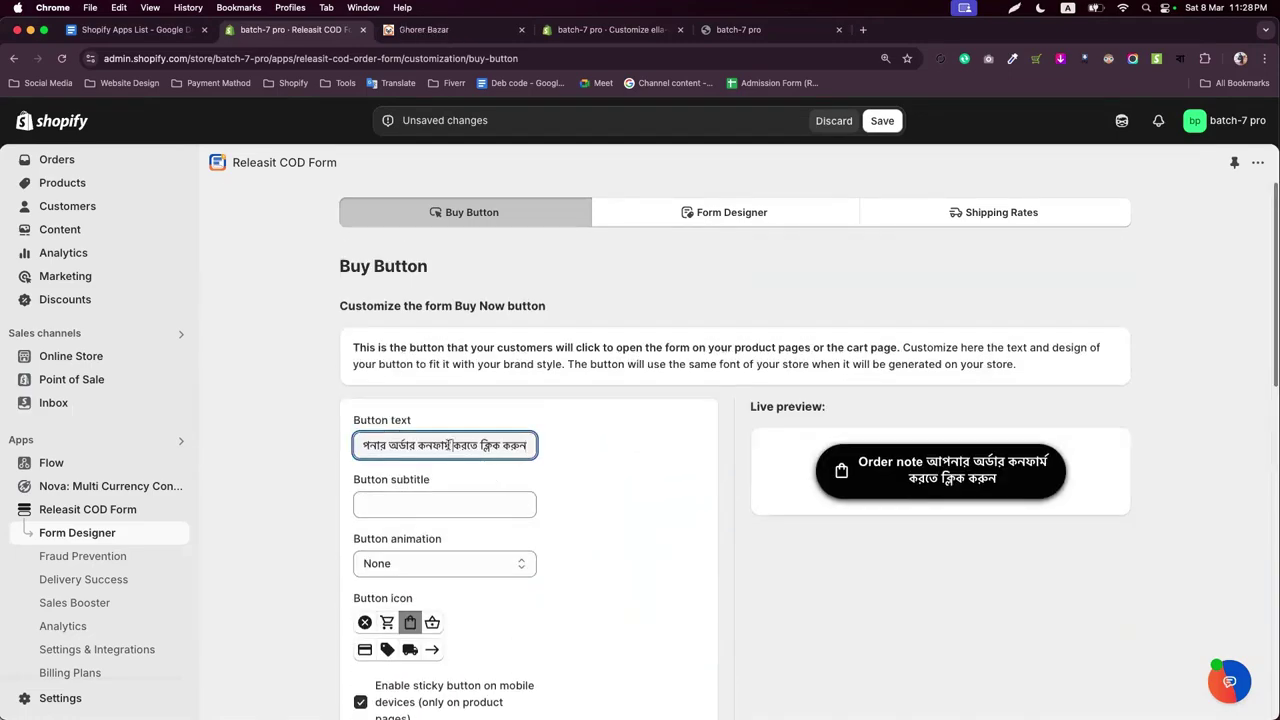
pyautogui.moveTo(430, 450); pyautogui.dragTo(294, 457)
pyautogui.moveTo(428, 447); pyautogui.dragTo(264, 451)
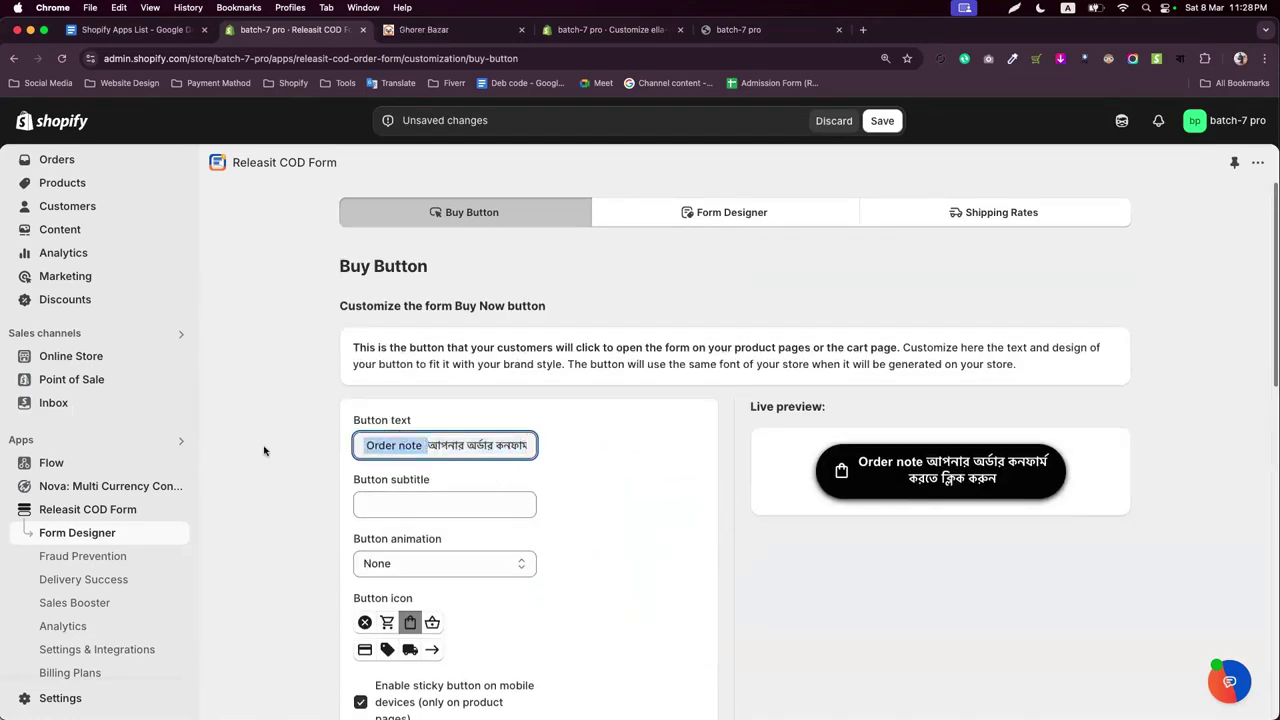
pyautogui.press('BackSpace')
pyautogui.click(371, 480)
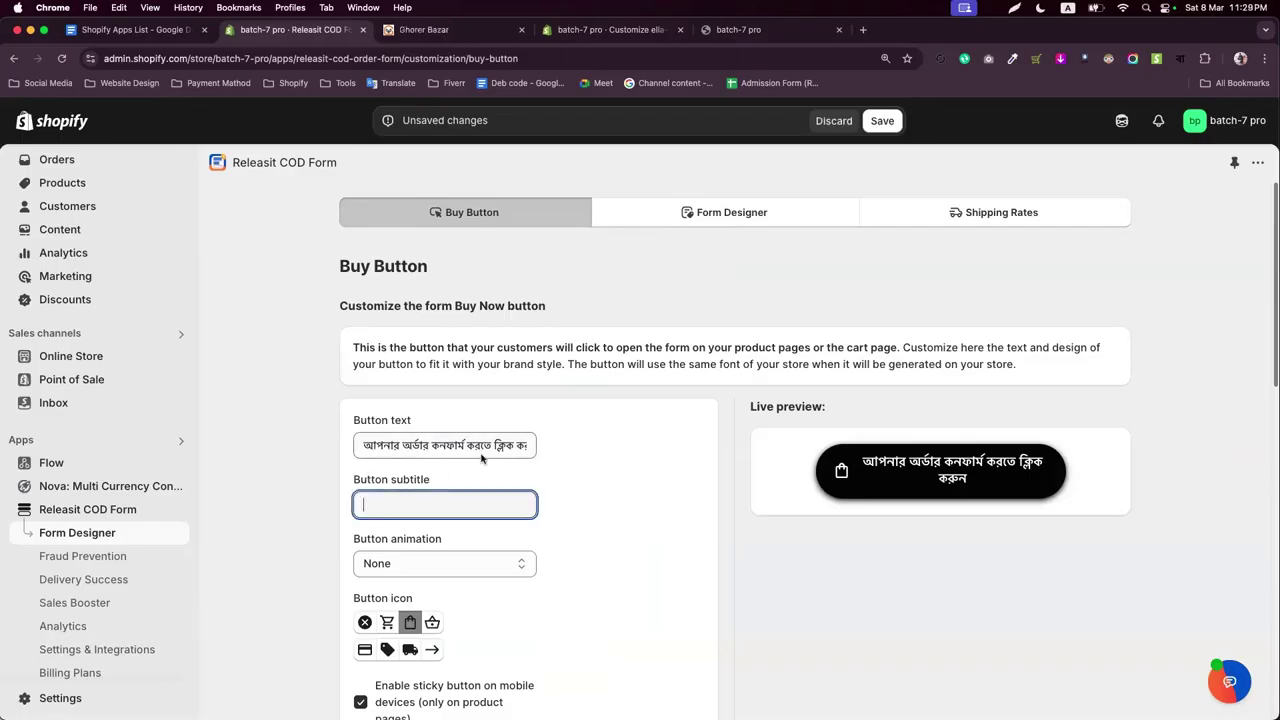
# Shrink the button font size to 0.85 so the label fits one line.
pyautogui.scroll(-5, 480, 511)
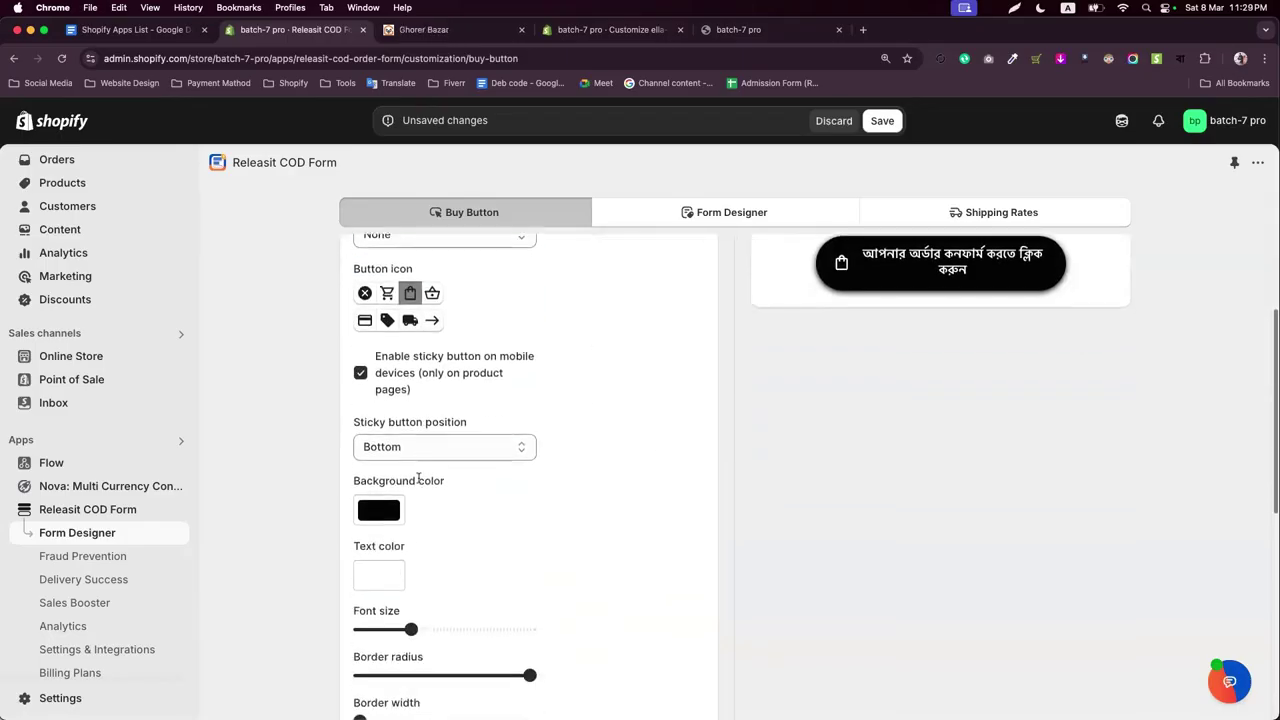
pyautogui.scroll(-1, 411, 520)
pyautogui.moveTo(412, 542); pyautogui.dragTo(377, 542)
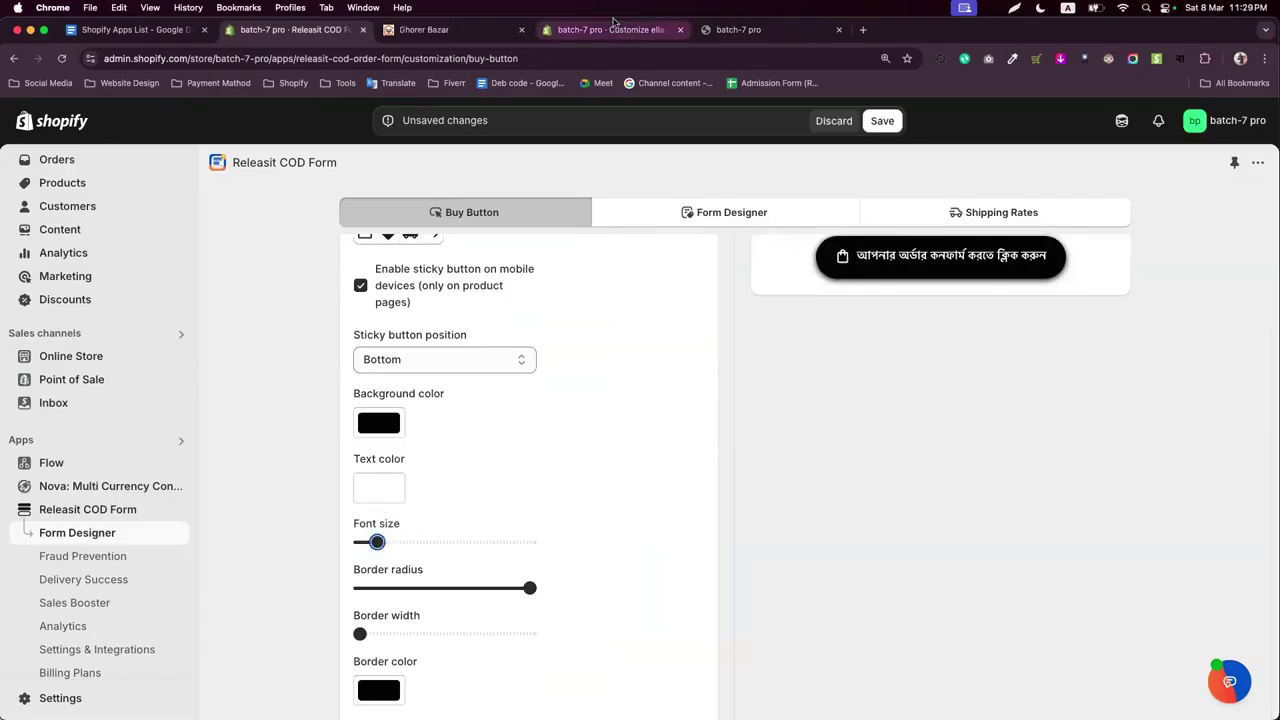
pyautogui.click(610, 29)
pyautogui.click(440, 29)
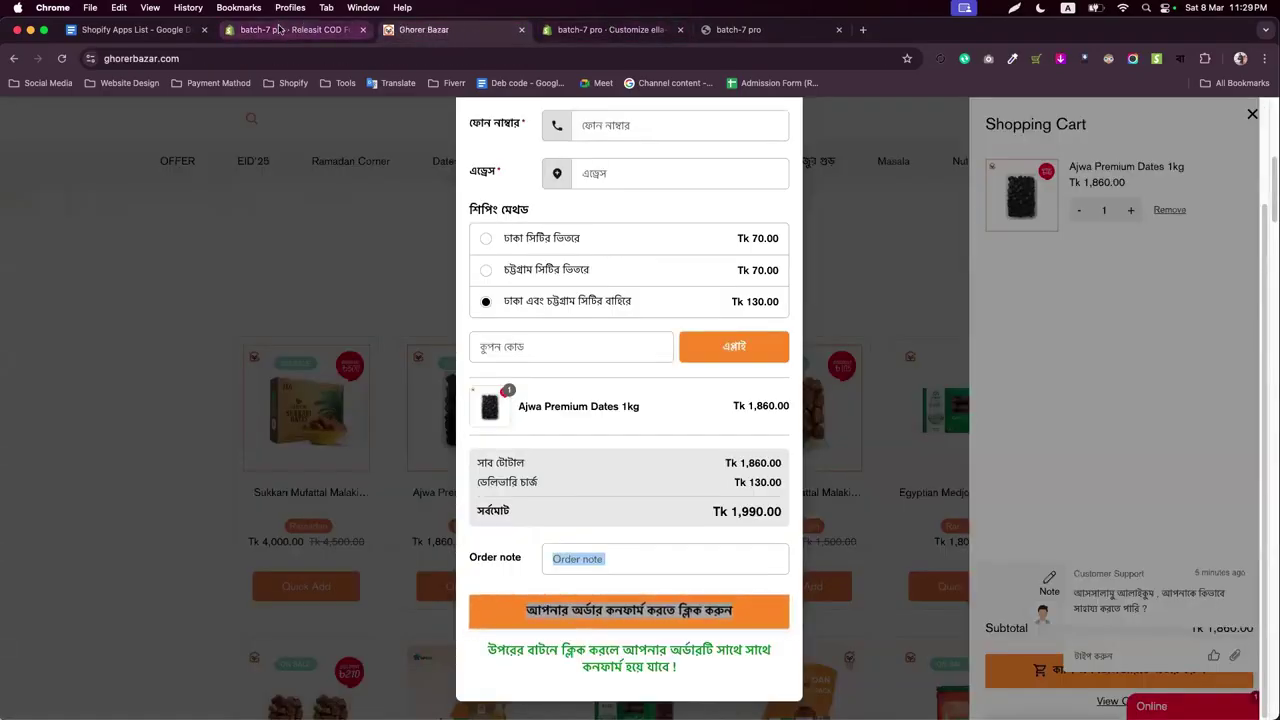
pyautogui.click(280, 29)
# Test a thicker border, remove it, and dismiss the help and PageFly notices.
pyautogui.scroll(2, 523, 690)
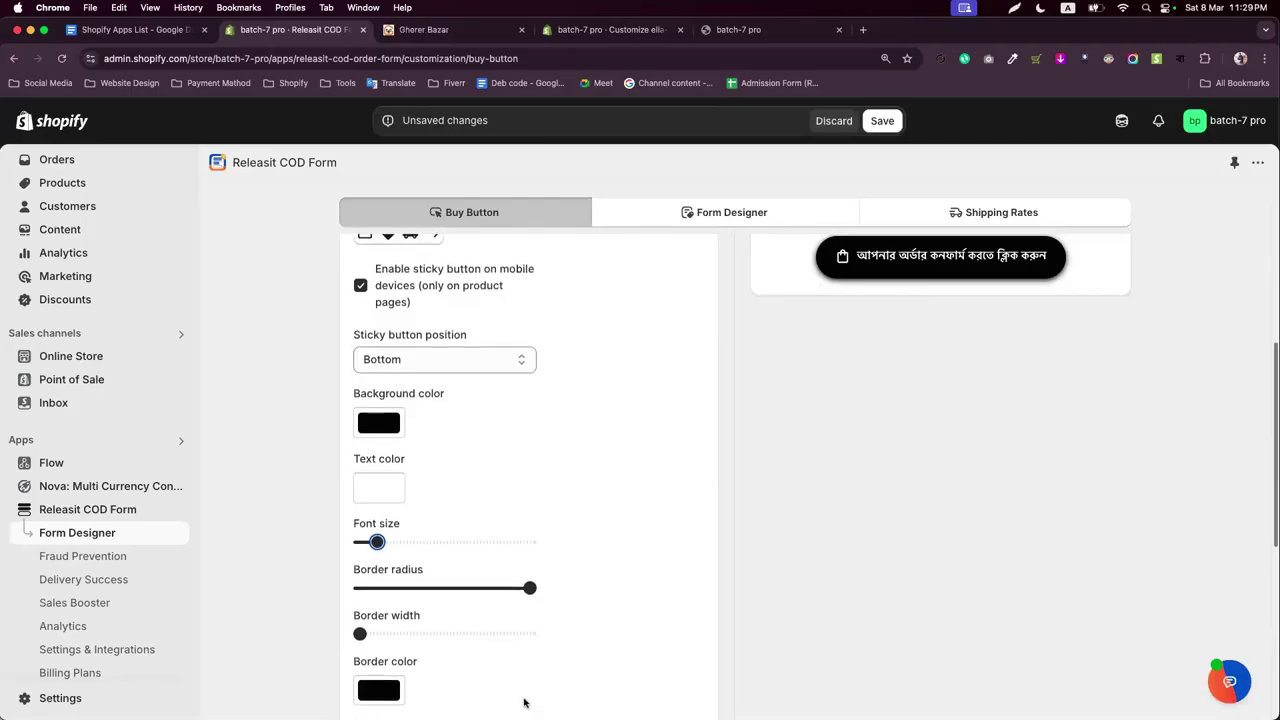
pyautogui.scroll(-3, 441, 686)
pyautogui.moveTo(360, 479); pyautogui.dragTo(276, 478)
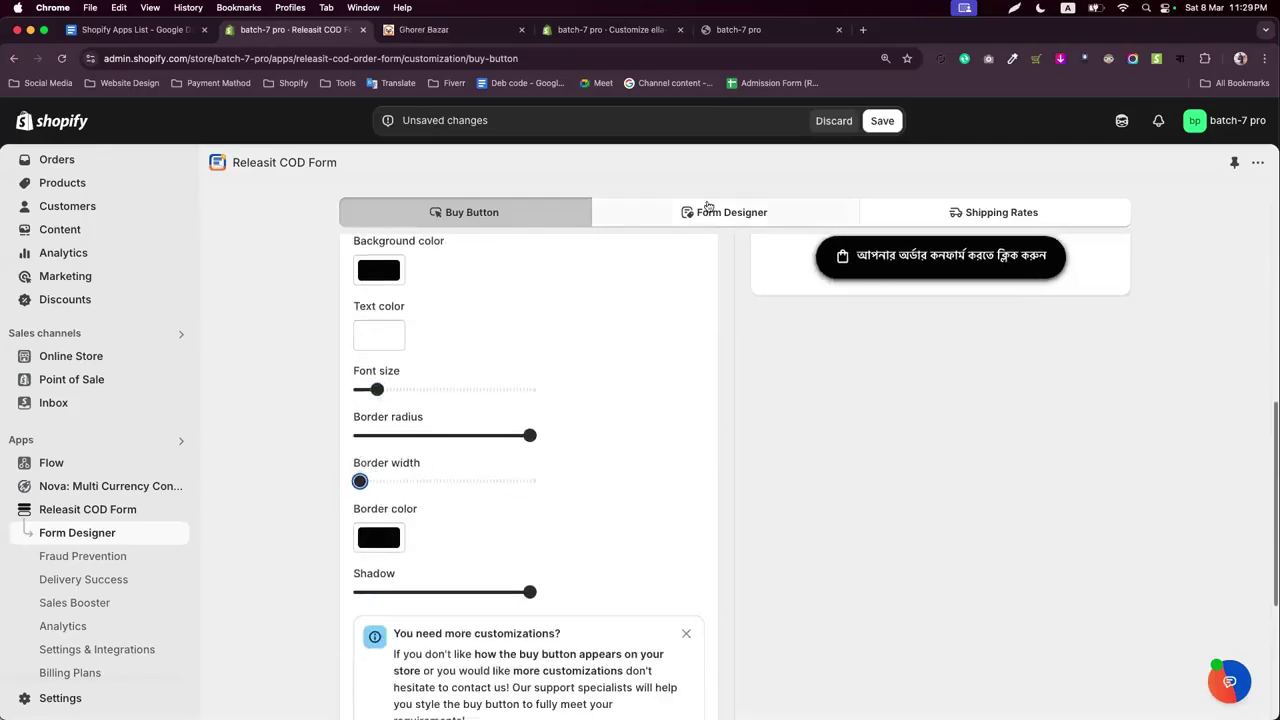
pyautogui.scroll(-5, 629, 418)
pyautogui.click(685, 344)
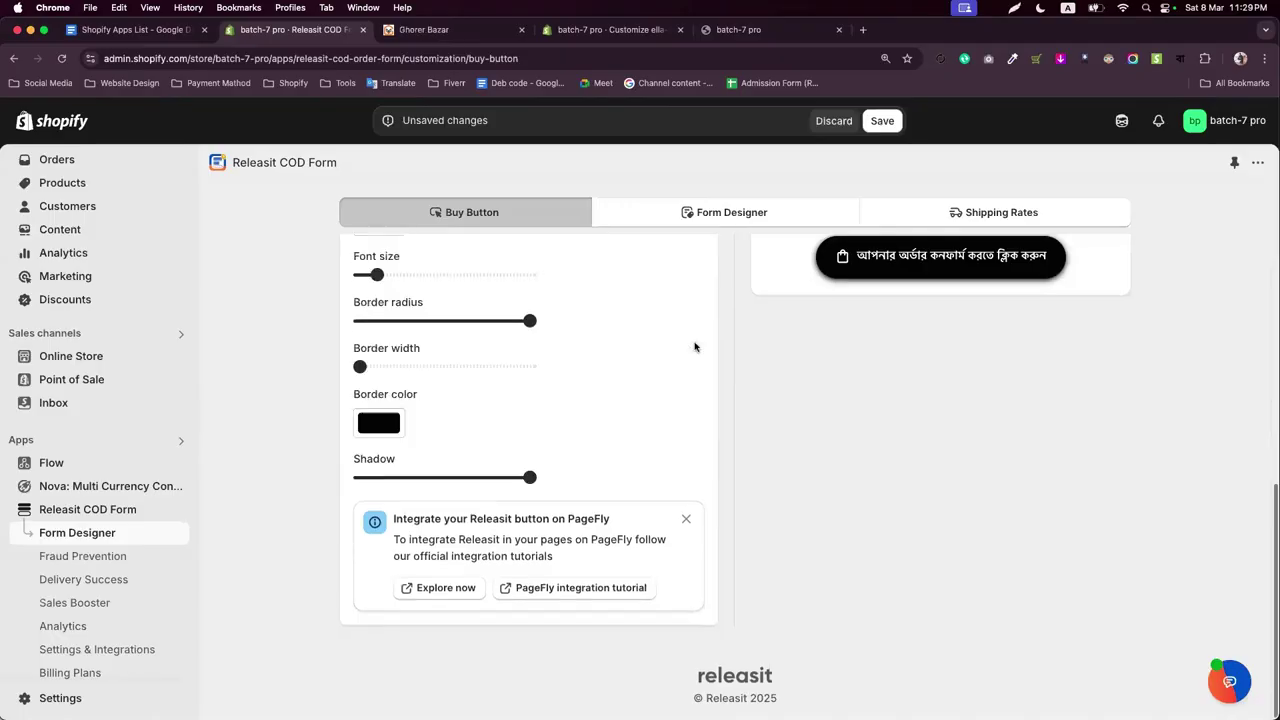
pyautogui.click(686, 518)
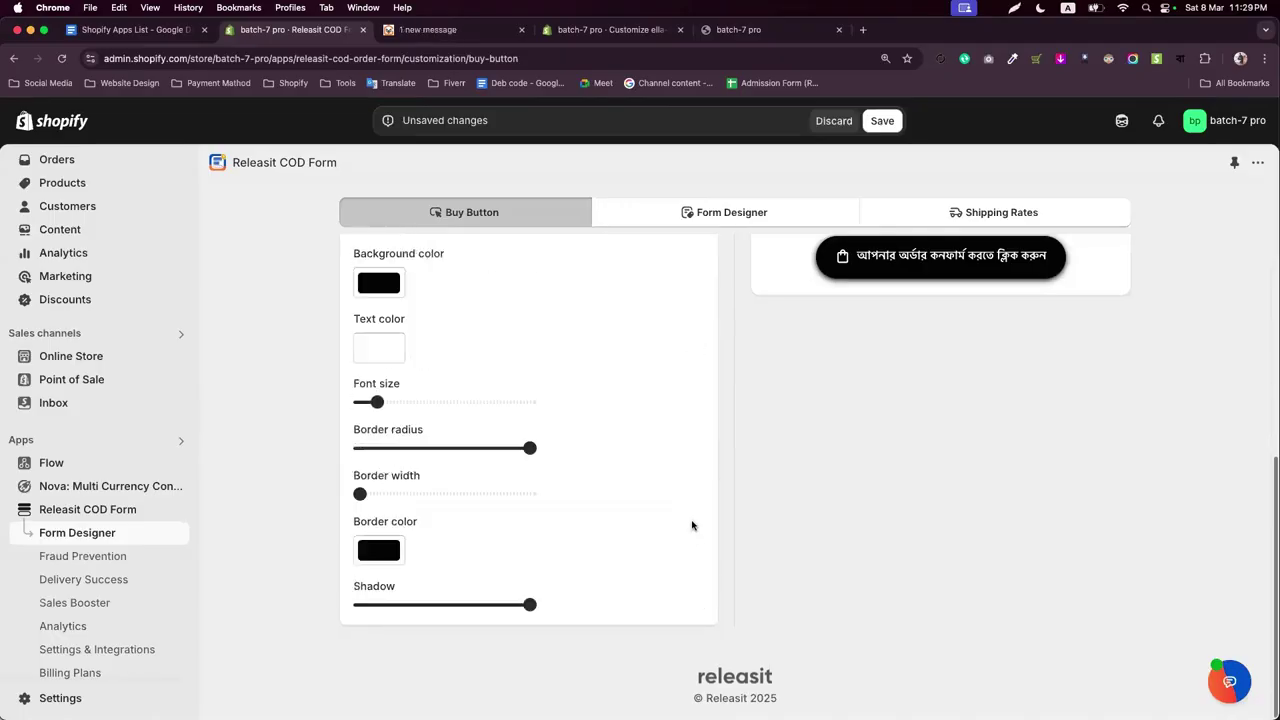
# Open the Form Designer and compare the Embedded and Popup form layouts.
pyautogui.click(717, 218)
pyautogui.scroll(-2, 686, 294)
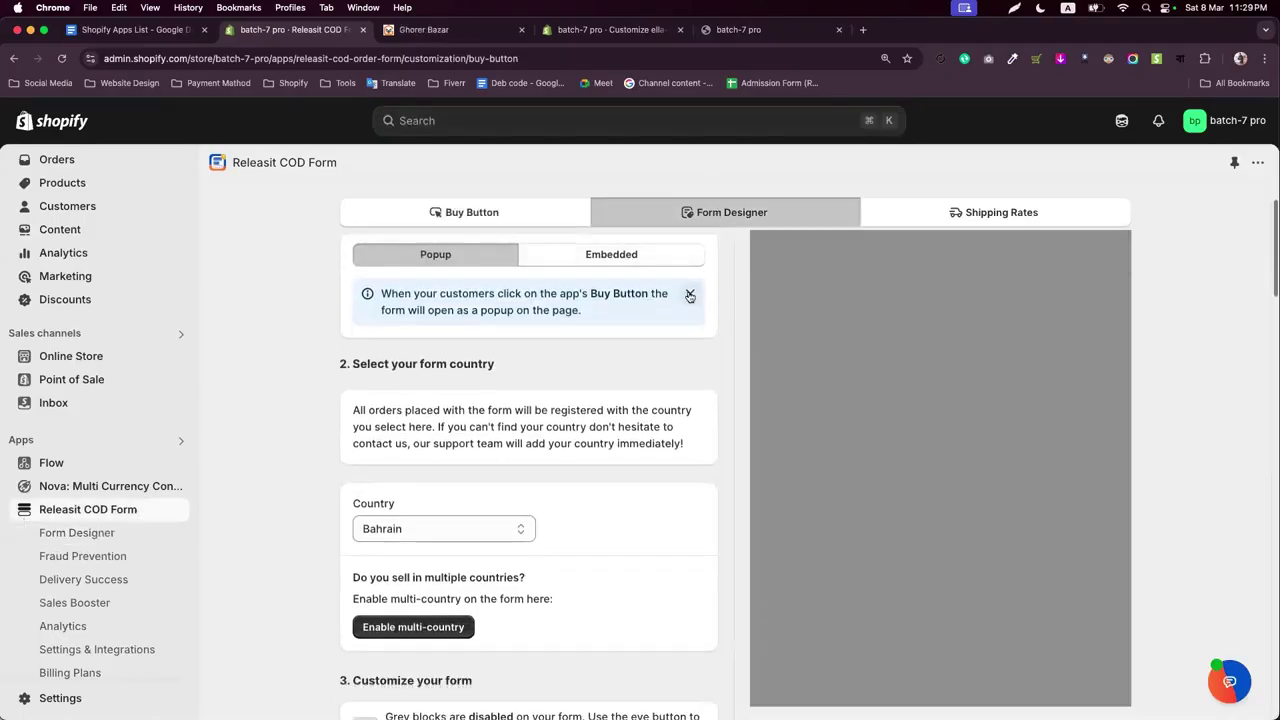
pyautogui.click(588, 256)
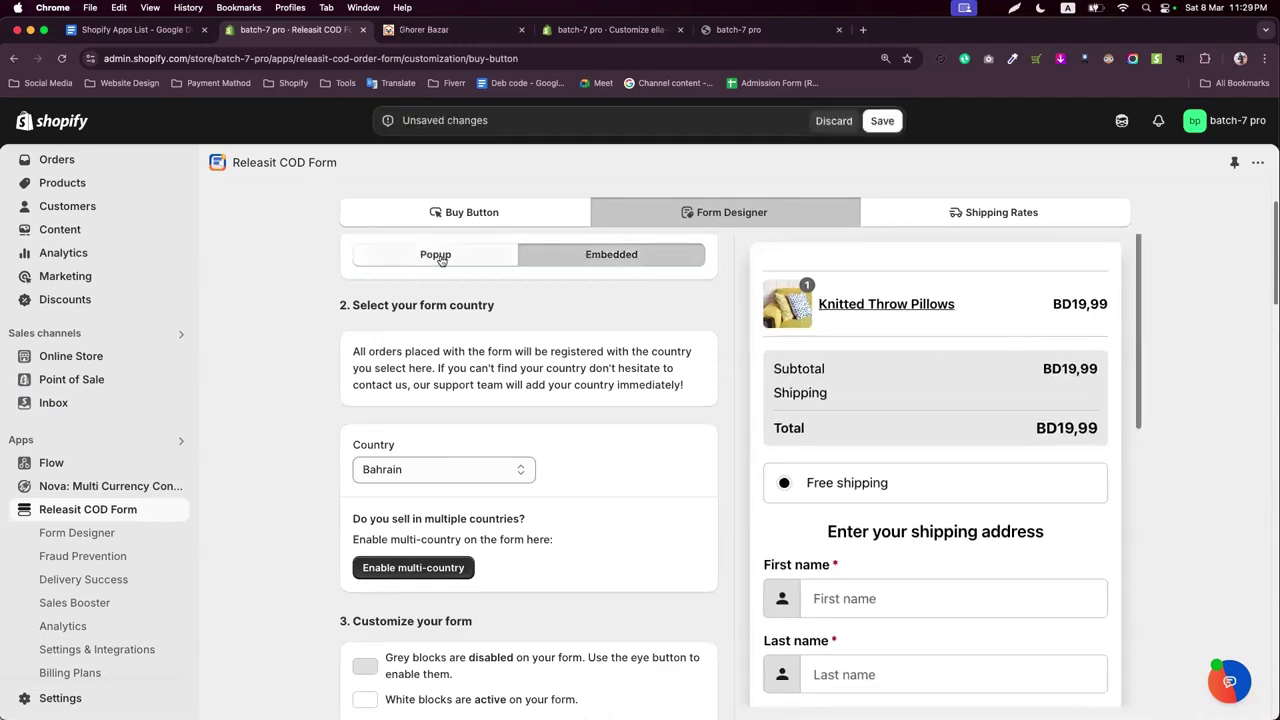
pyautogui.scroll(-5, 936, 479)
pyautogui.scroll(5, 889, 491)
pyautogui.click(479, 256)
pyautogui.click(560, 262)
pyautogui.click(458, 260)
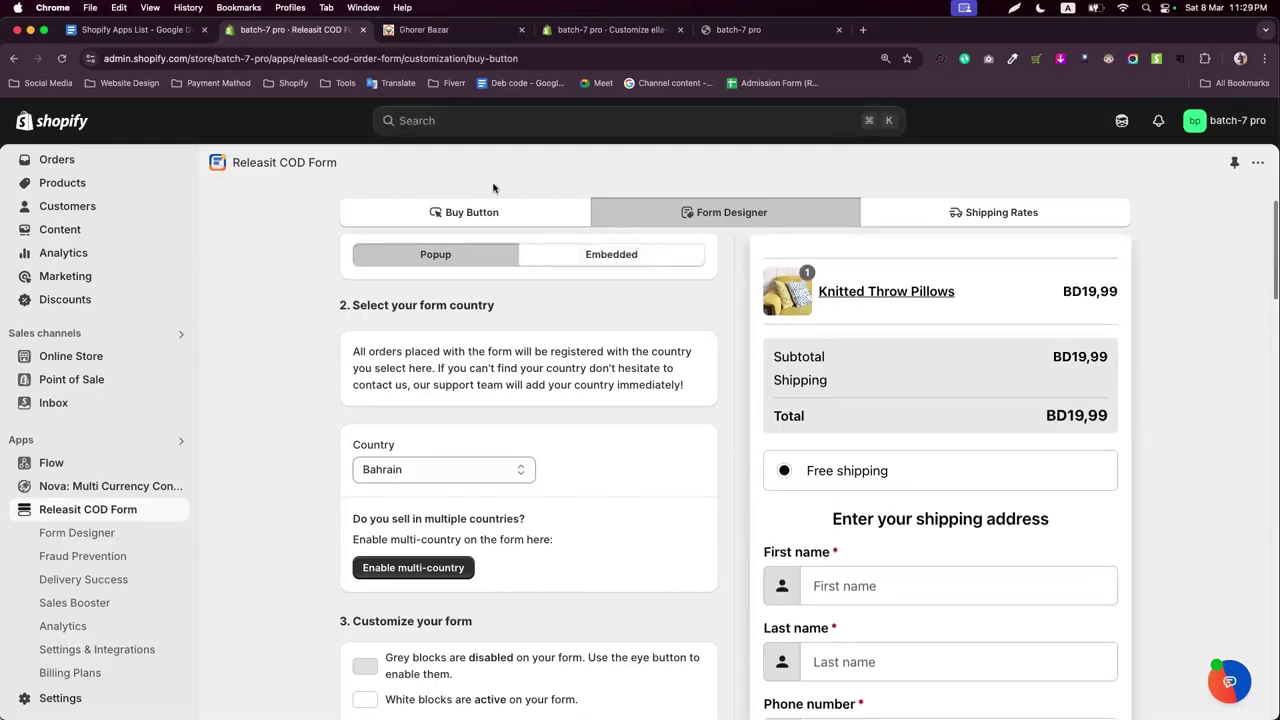
# Compare against the live store's checkout popup and theme customizer, then return to the designer.
pyautogui.click(452, 30)
pyautogui.scroll(2, 661, 544)
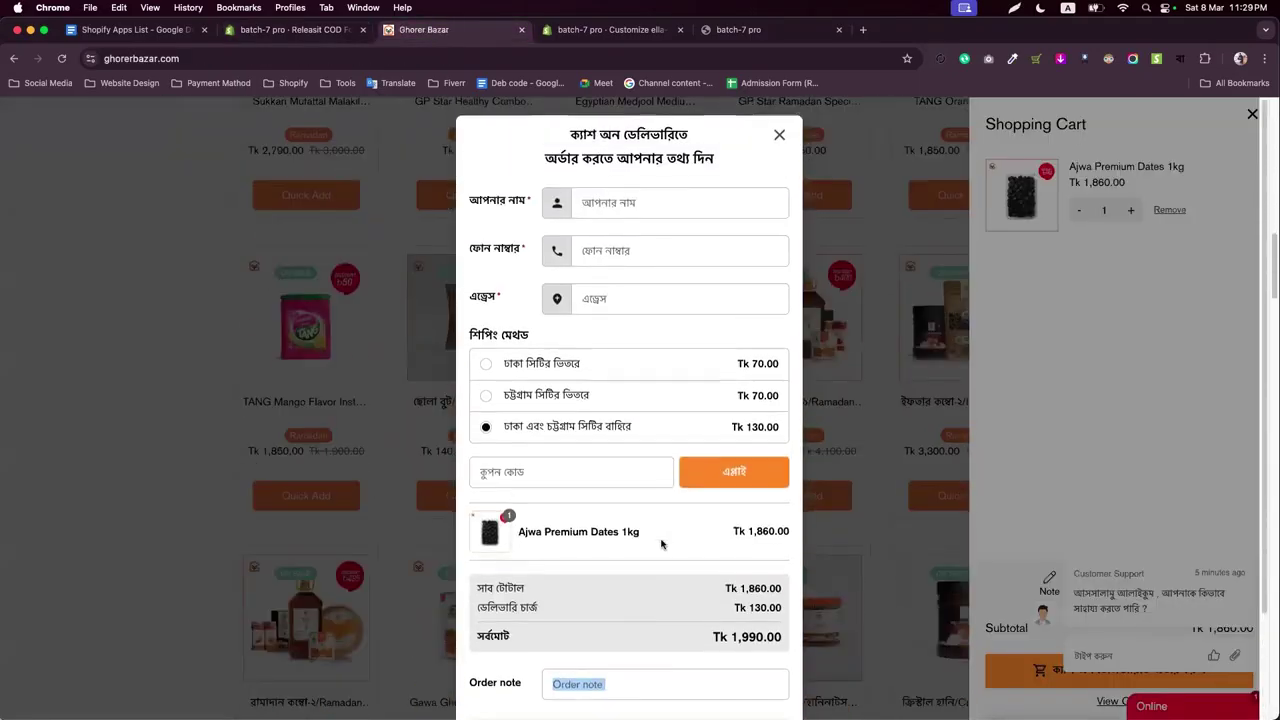
pyautogui.click(567, 33)
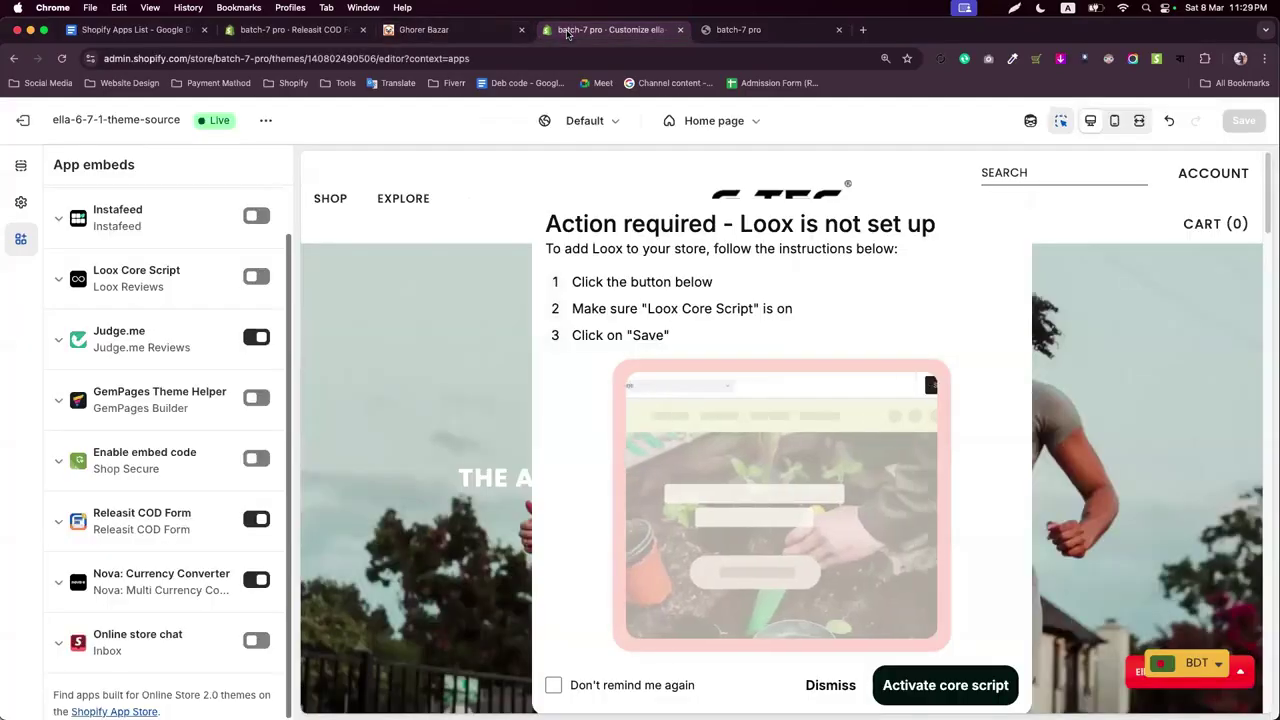
pyautogui.click(440, 30)
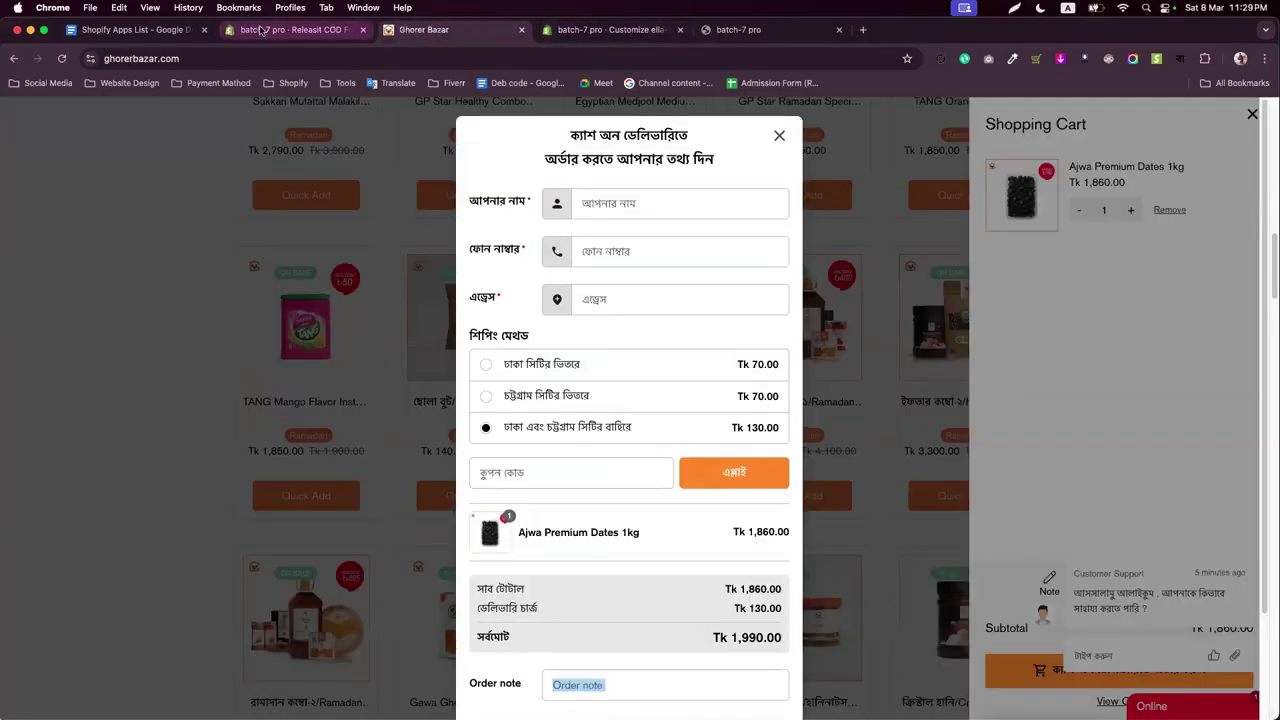
pyautogui.click(261, 30)
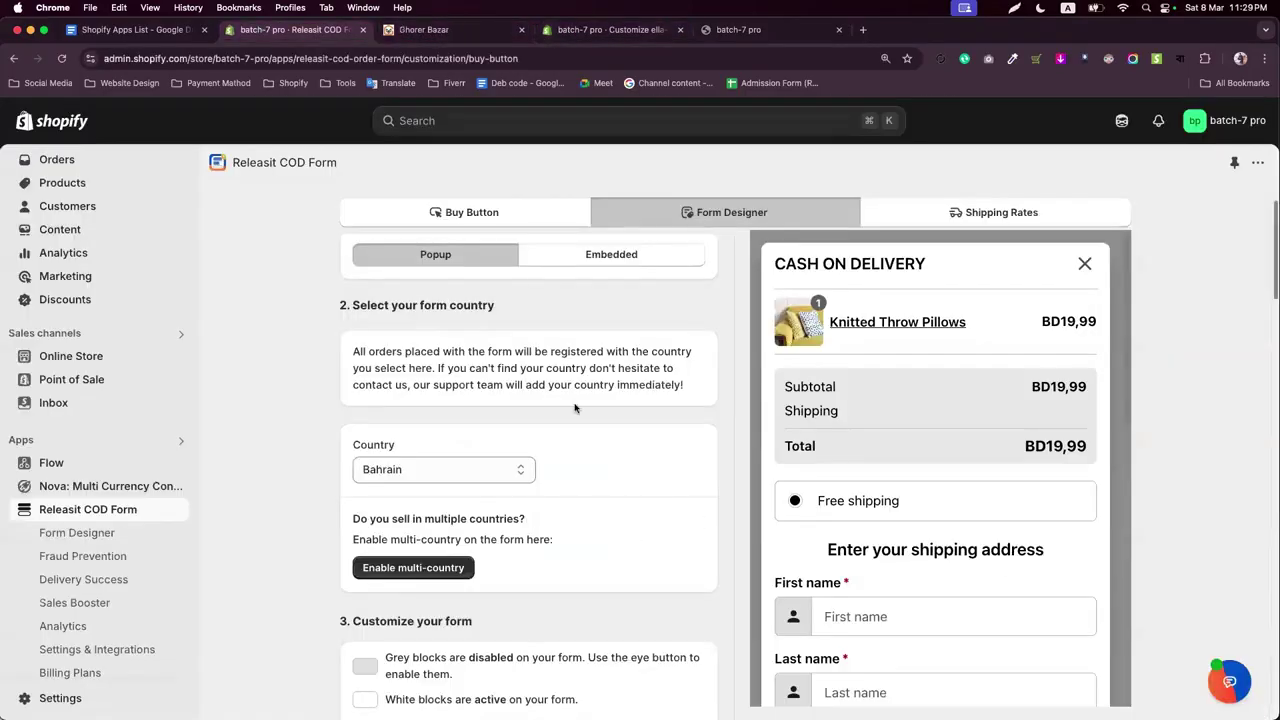
# Preview Embedded once more, then keep the form type as Popup.
pyautogui.click(608, 257)
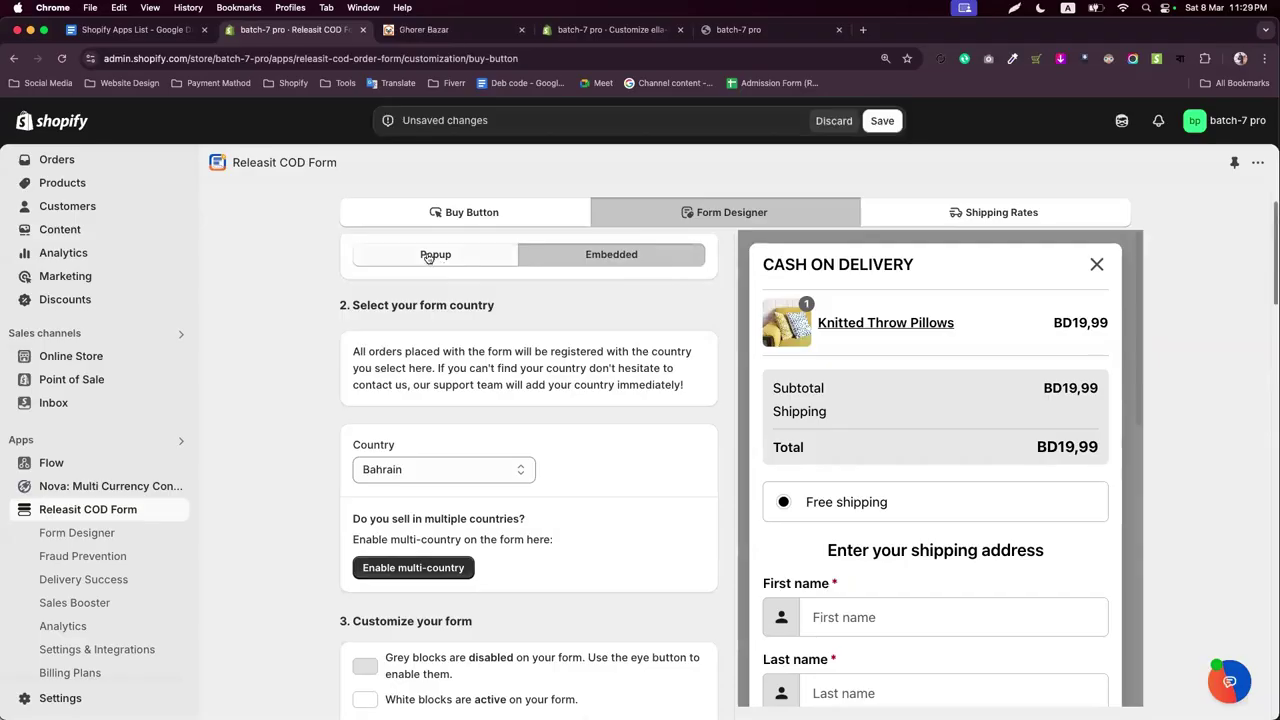
pyautogui.click(428, 258)
pyautogui.scroll(-3, 645, 443)
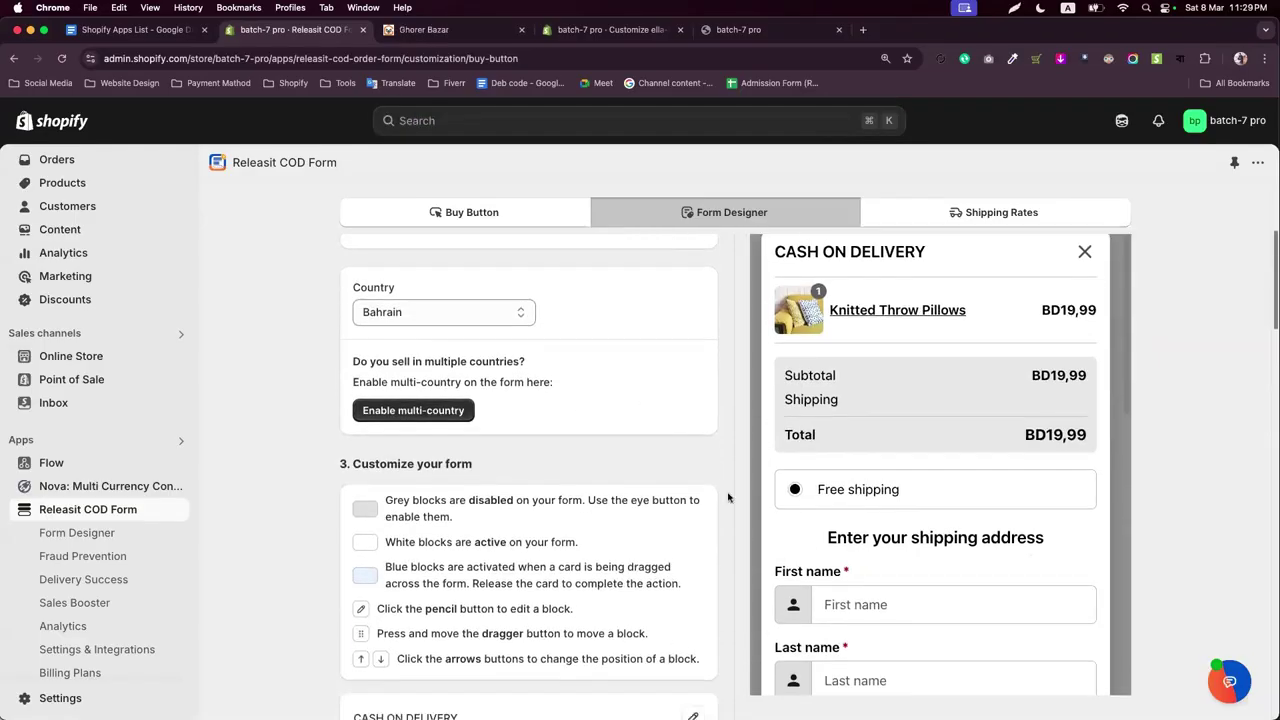
pyautogui.scroll(-5, 817, 491)
pyautogui.scroll(3, 817, 491)
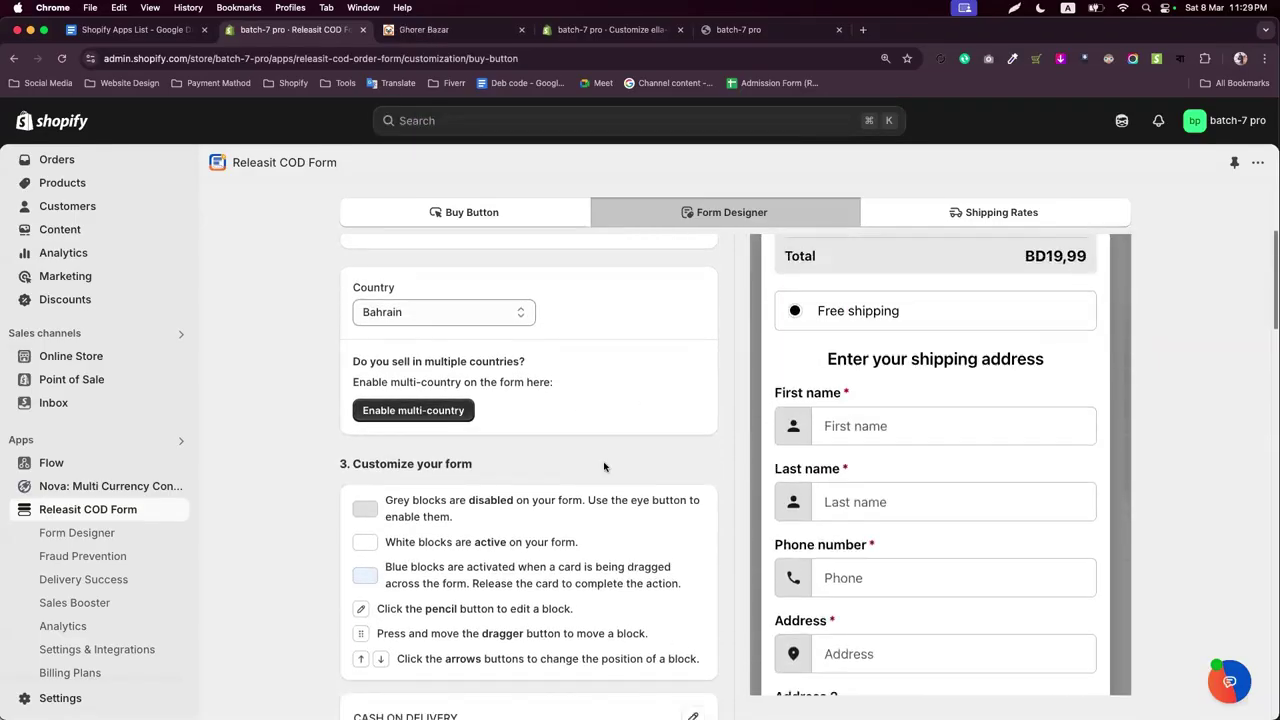
pyautogui.scroll(-1, 604, 467)
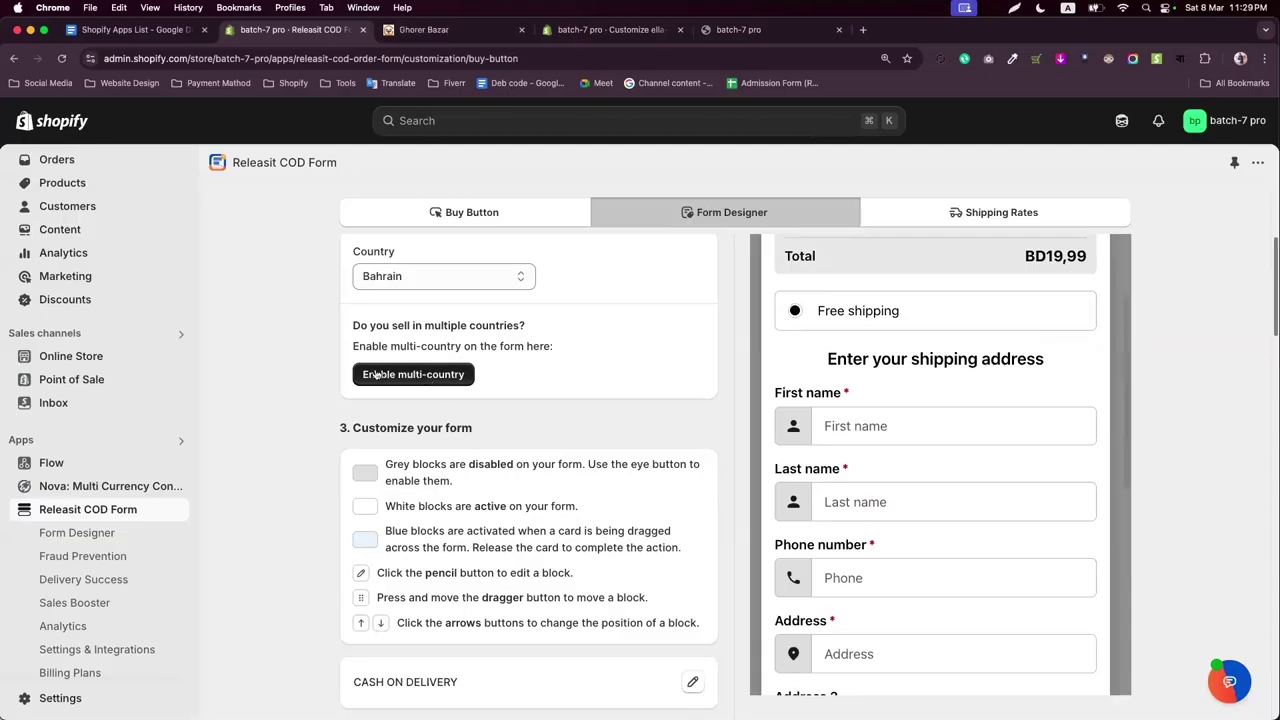
# Enable multi-country and tick Albania, Algeria, Andorra, Angola, Argentina and Armenia alongside Bahrain.
pyautogui.click(423, 372)
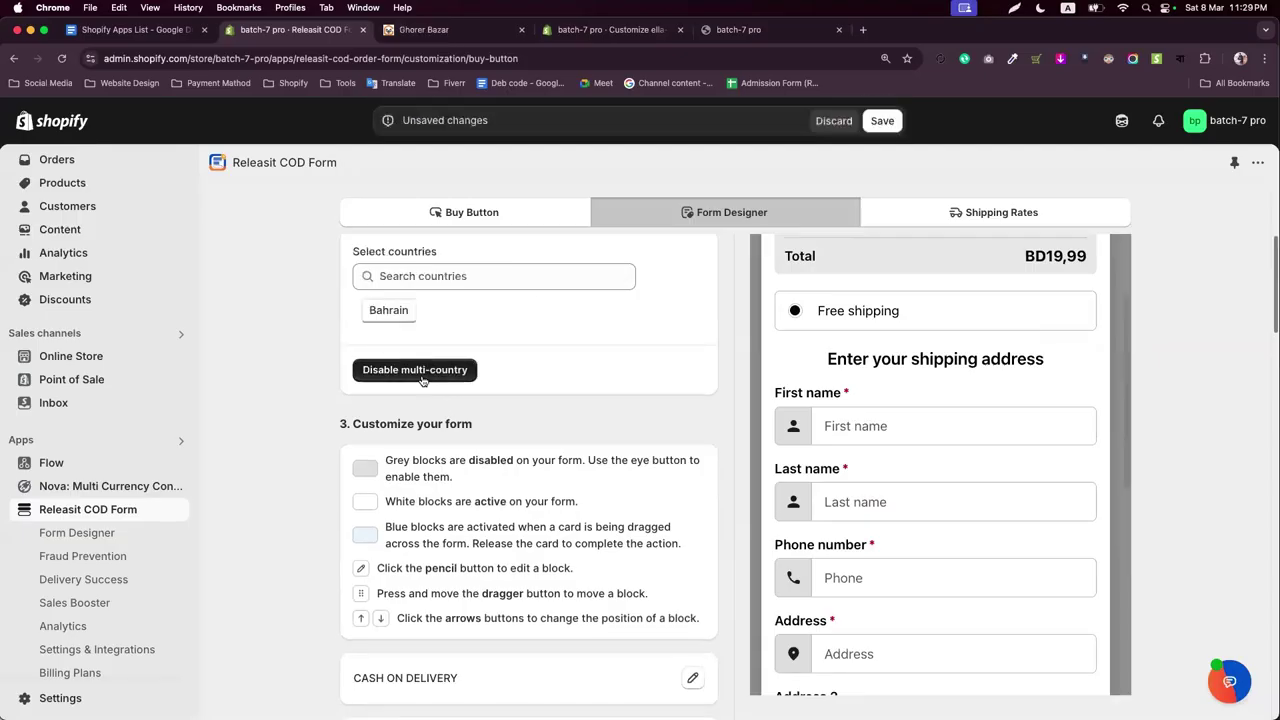
pyautogui.click(441, 278)
pyautogui.click(406, 315)
pyautogui.click(405, 348)
pyautogui.click(407, 382)
pyautogui.click(406, 415)
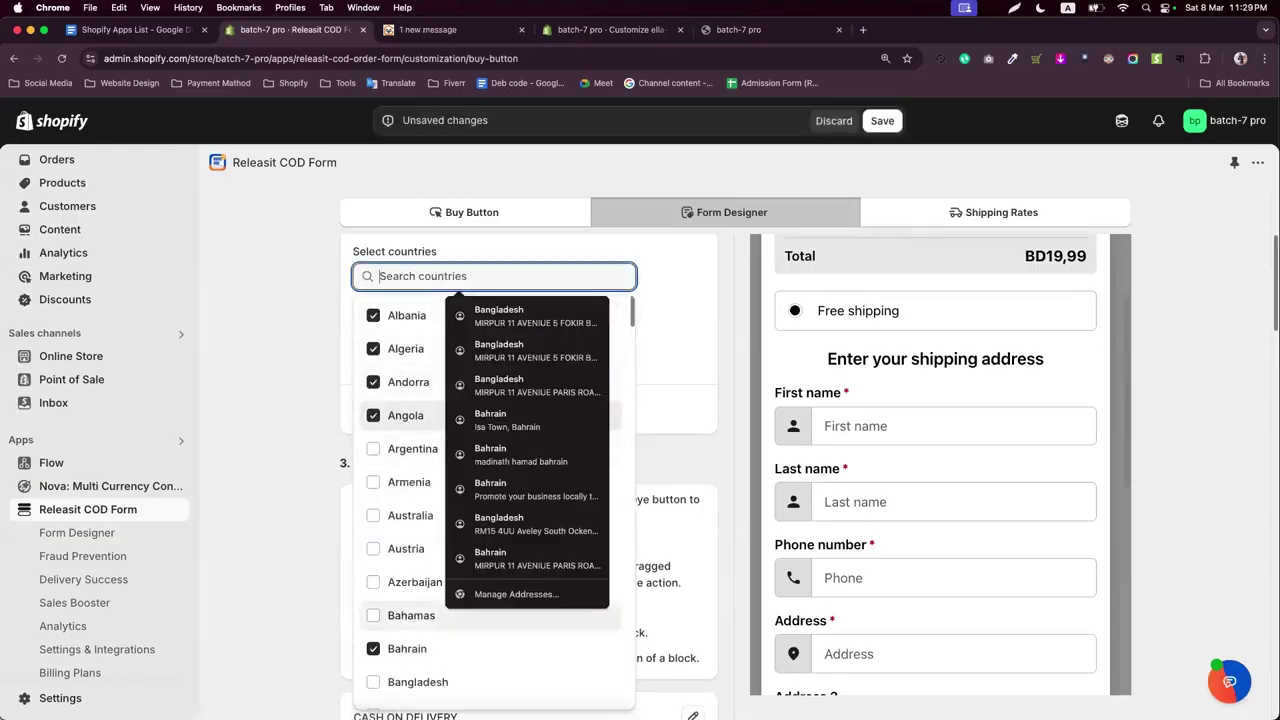
pyautogui.click(410, 448)
pyautogui.click(408, 482)
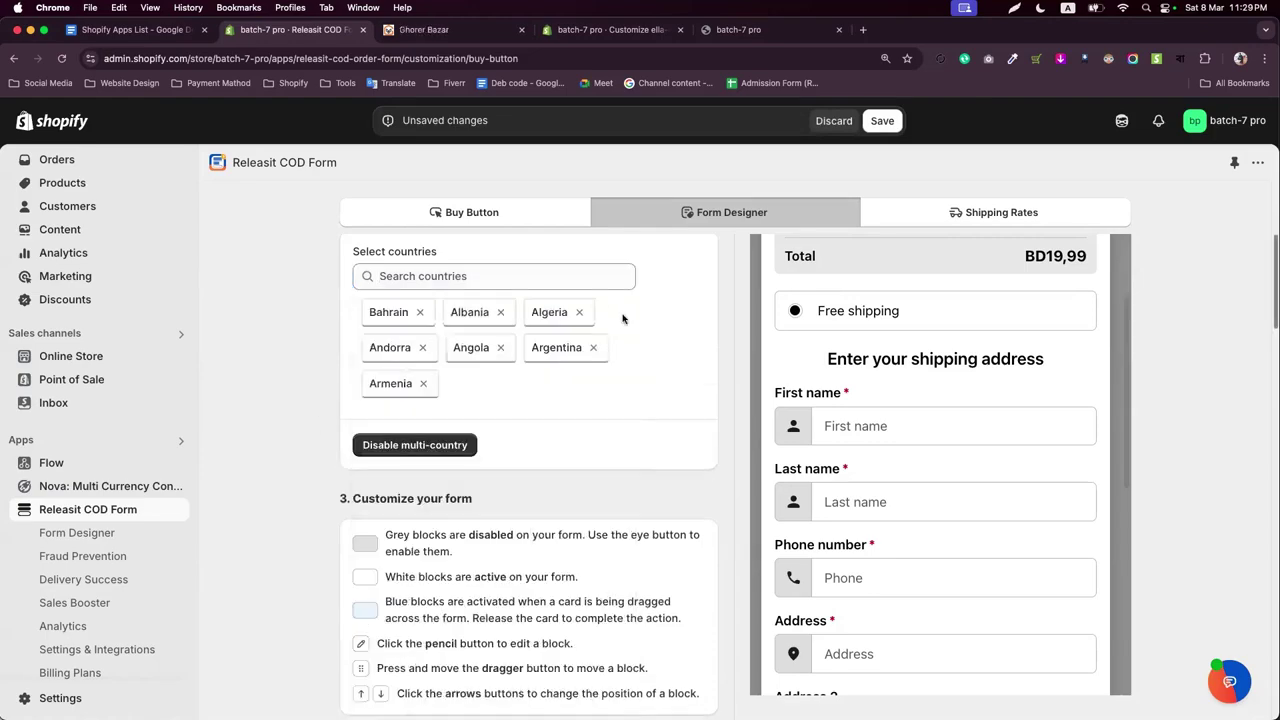
pyautogui.scroll(-5, 766, 514)
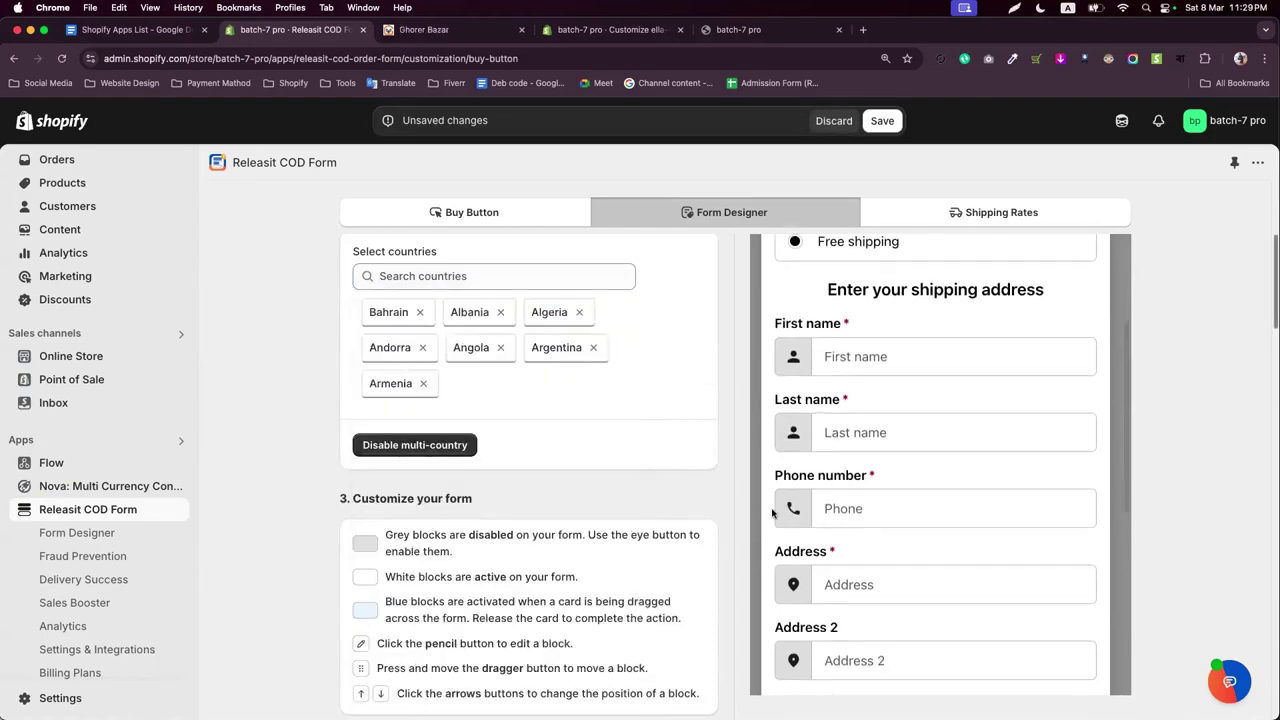
pyautogui.scroll(-10, 736, 514)
pyautogui.scroll(15, 736, 514)
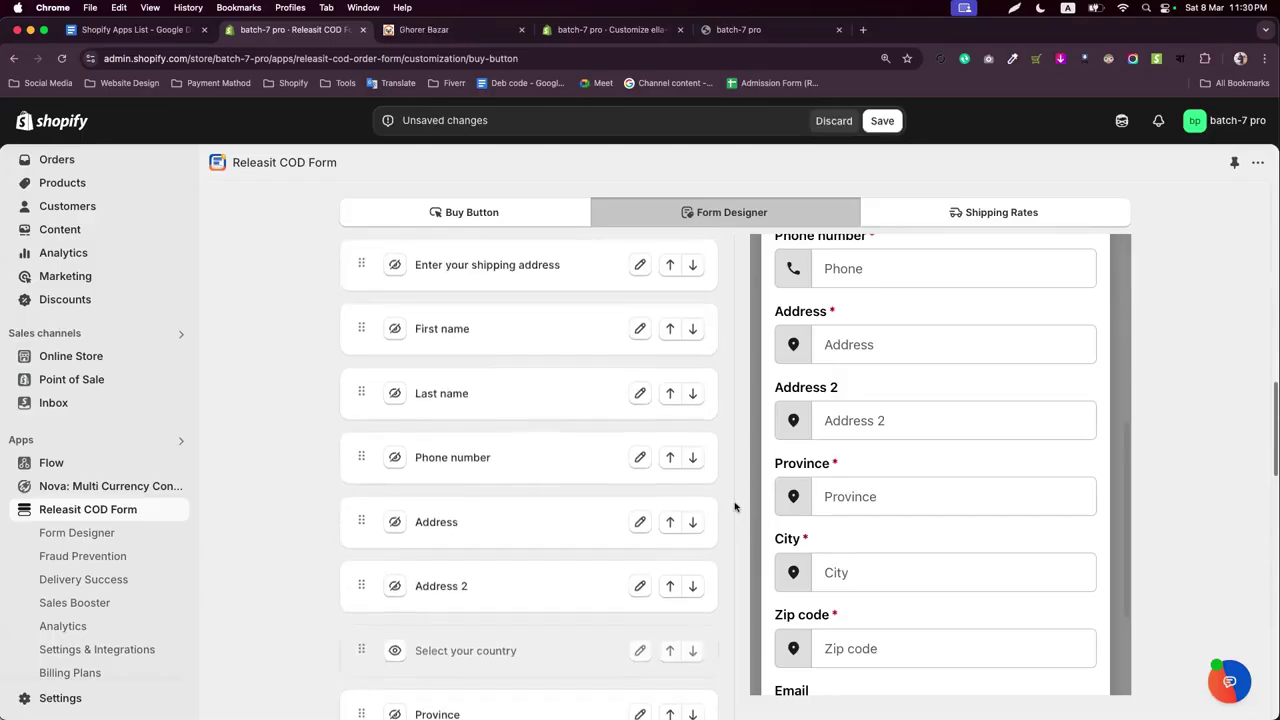
pyautogui.scroll(-5, 463, 411)
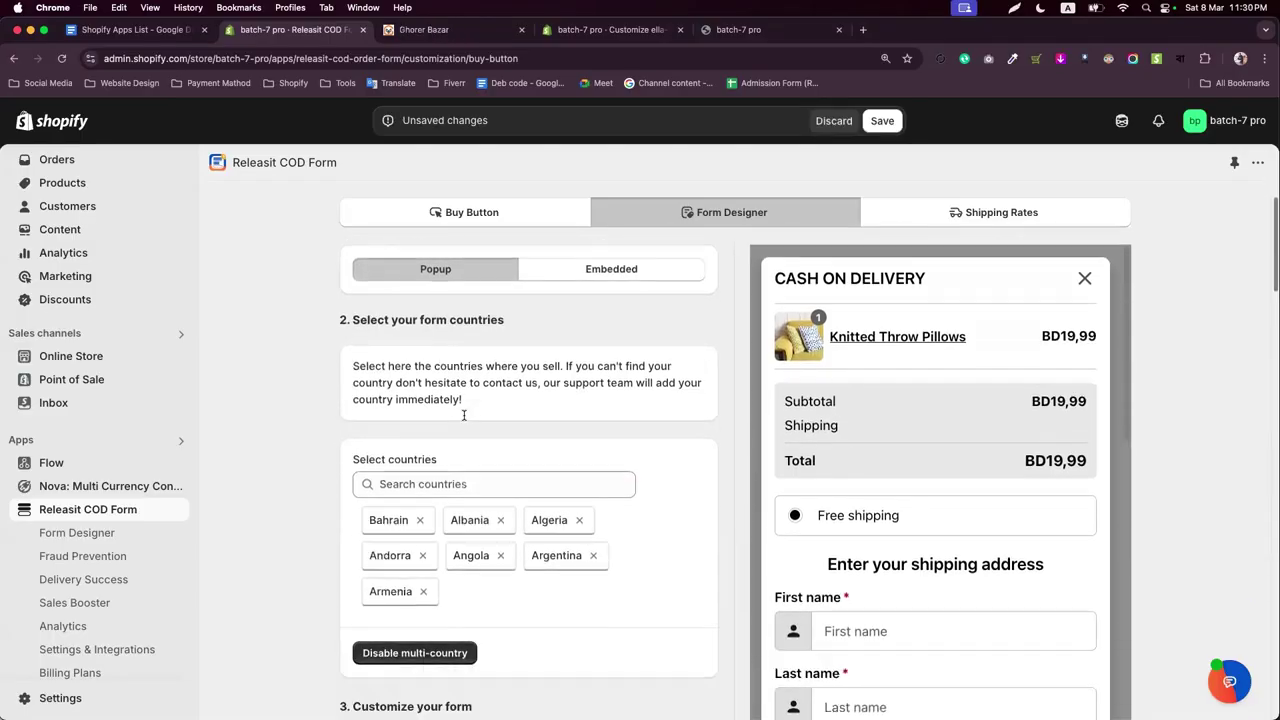
pyautogui.scroll(-2, 490, 475)
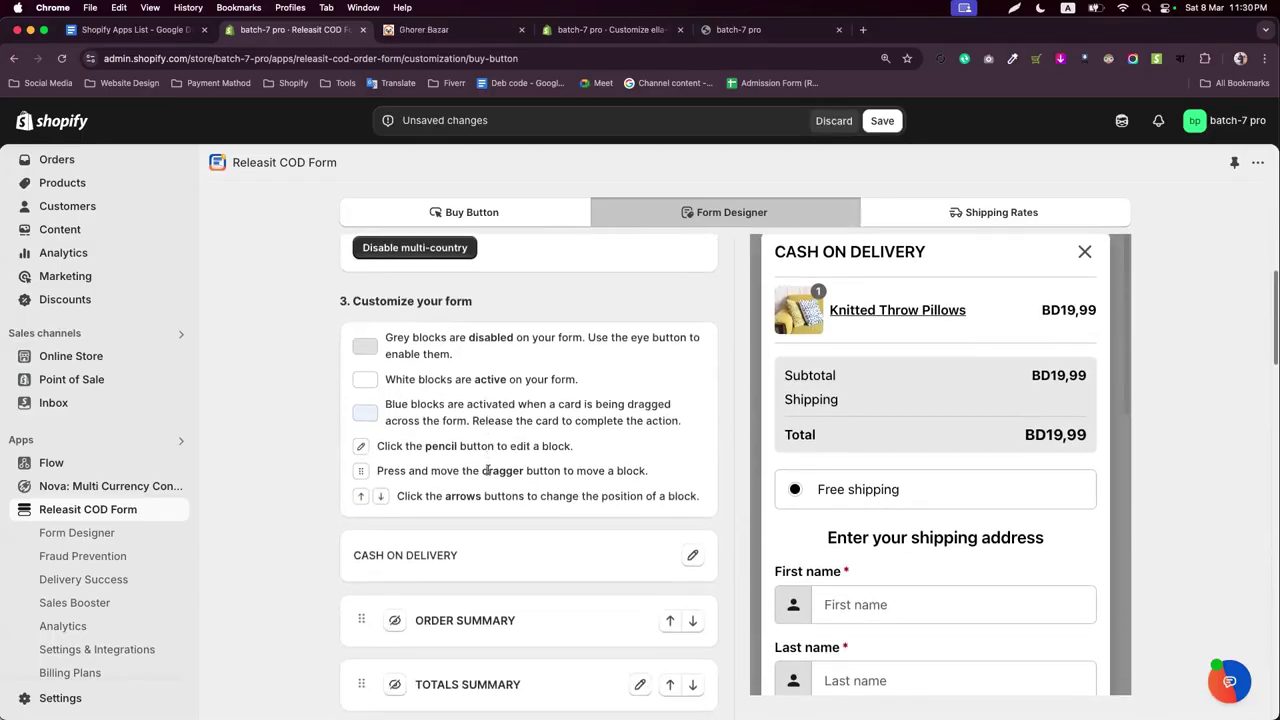
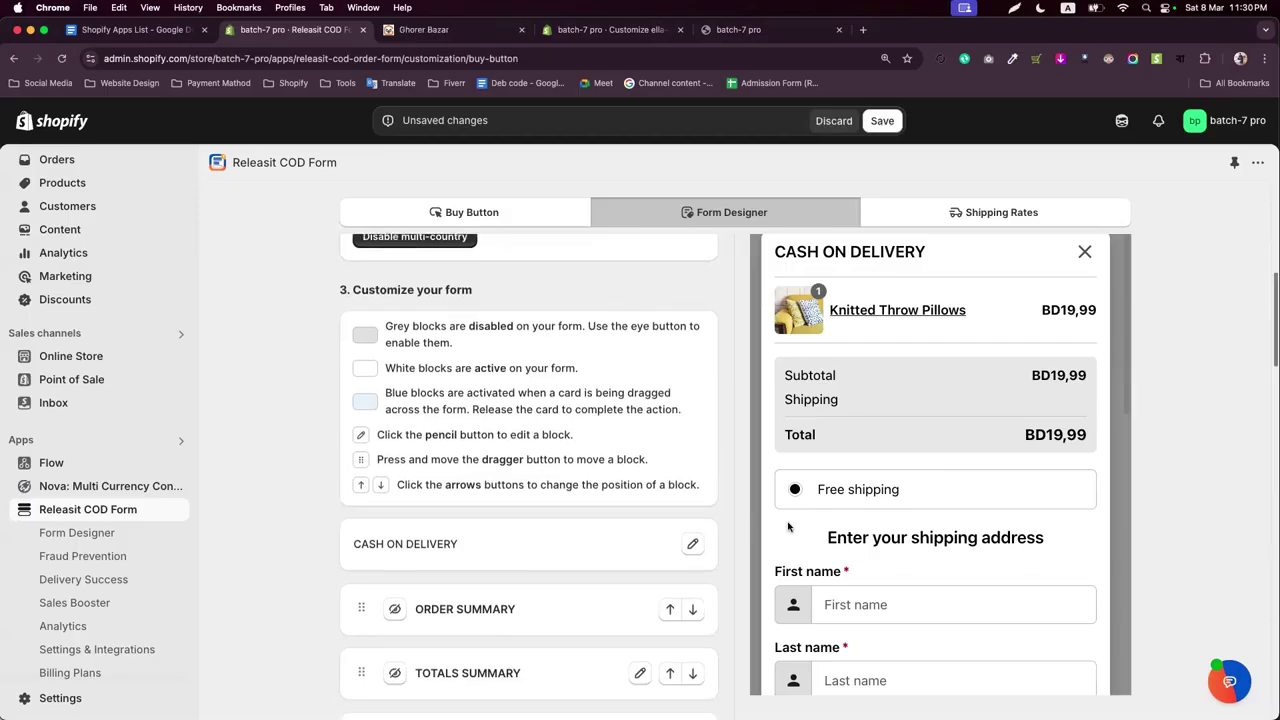
# Move the Order Summary block down to just above the terms line.
pyautogui.scroll(-5, 575, 458)
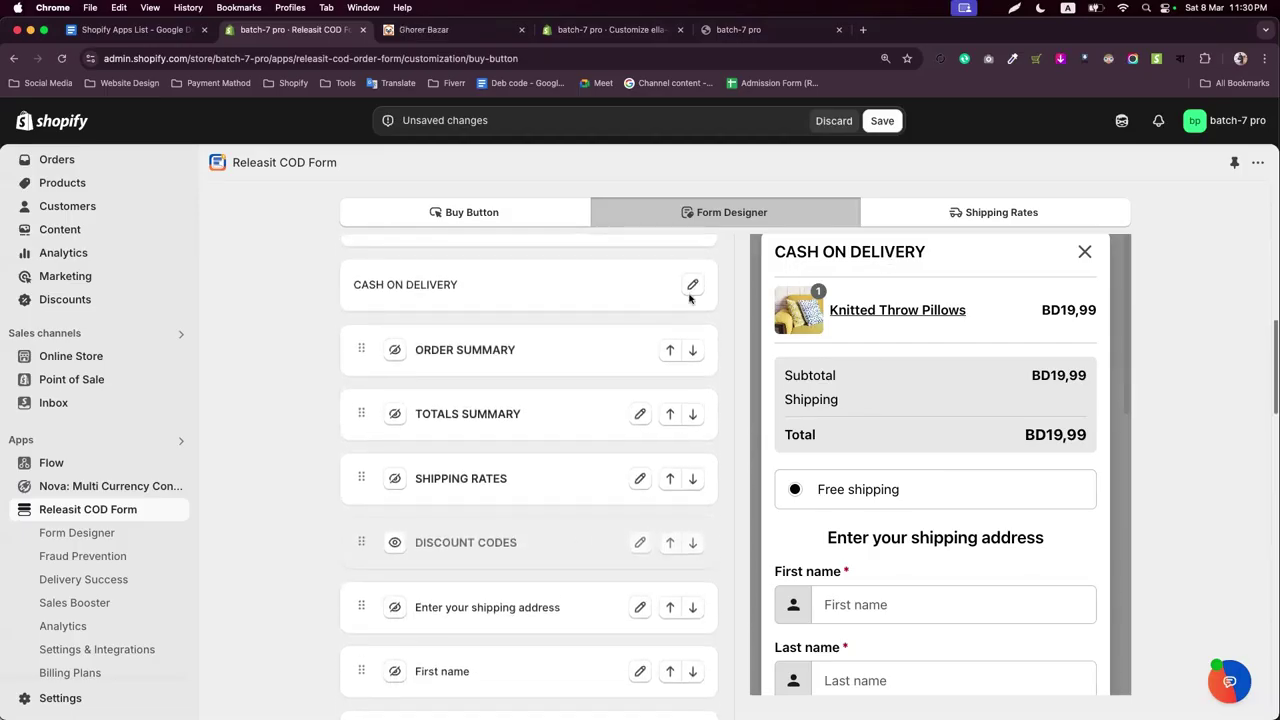
pyautogui.click(692, 285)
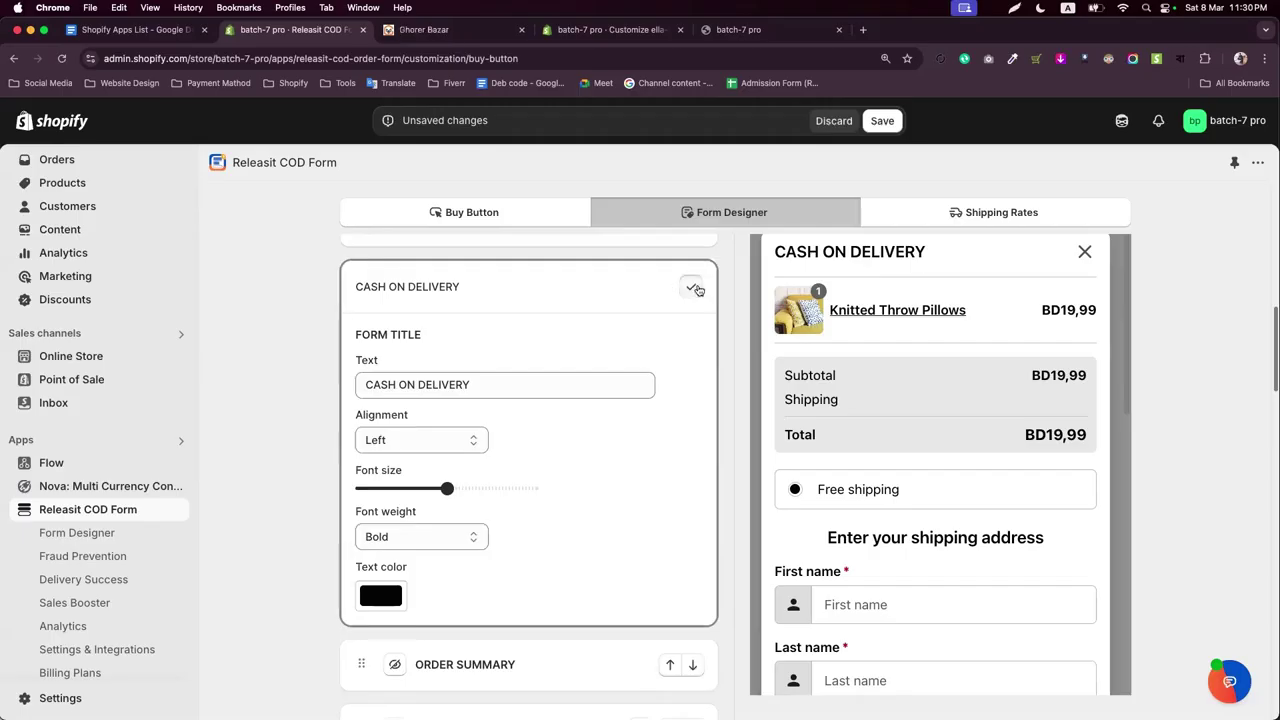
pyautogui.click(692, 287)
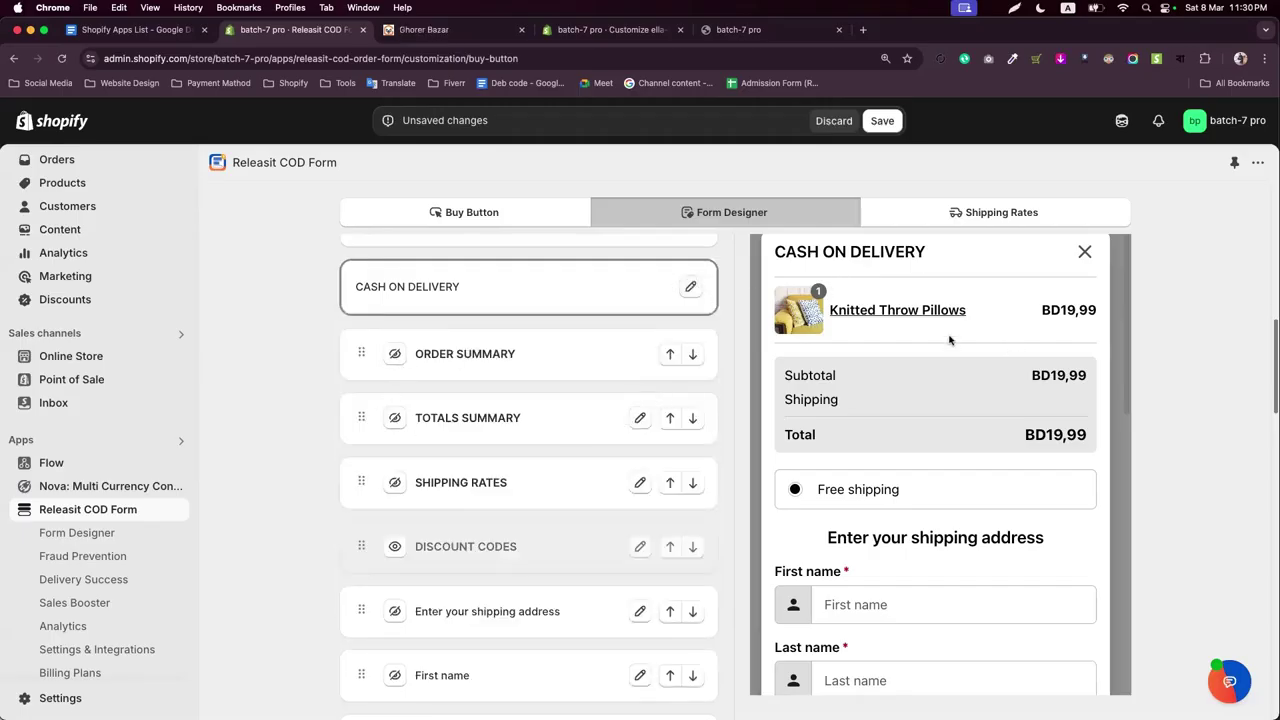
pyautogui.scroll(-2, 826, 392)
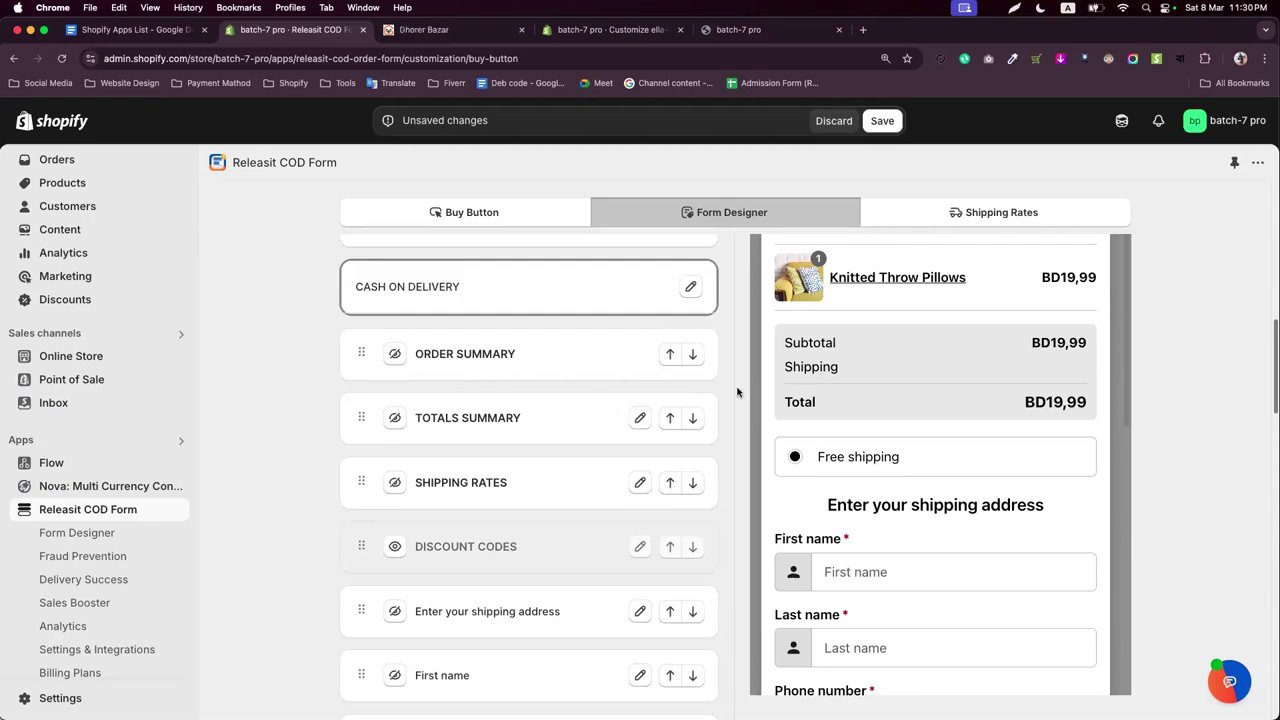
pyautogui.scroll(-1, 858, 392)
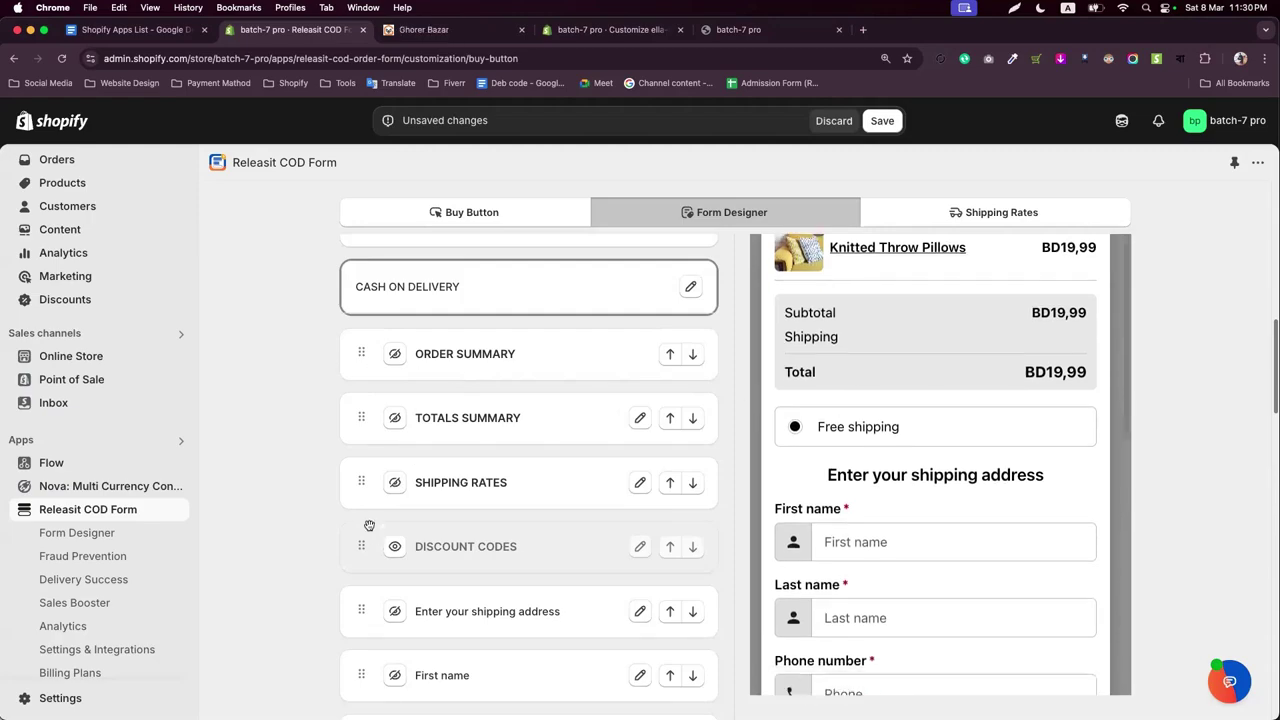
pyautogui.scroll(2, 975, 395)
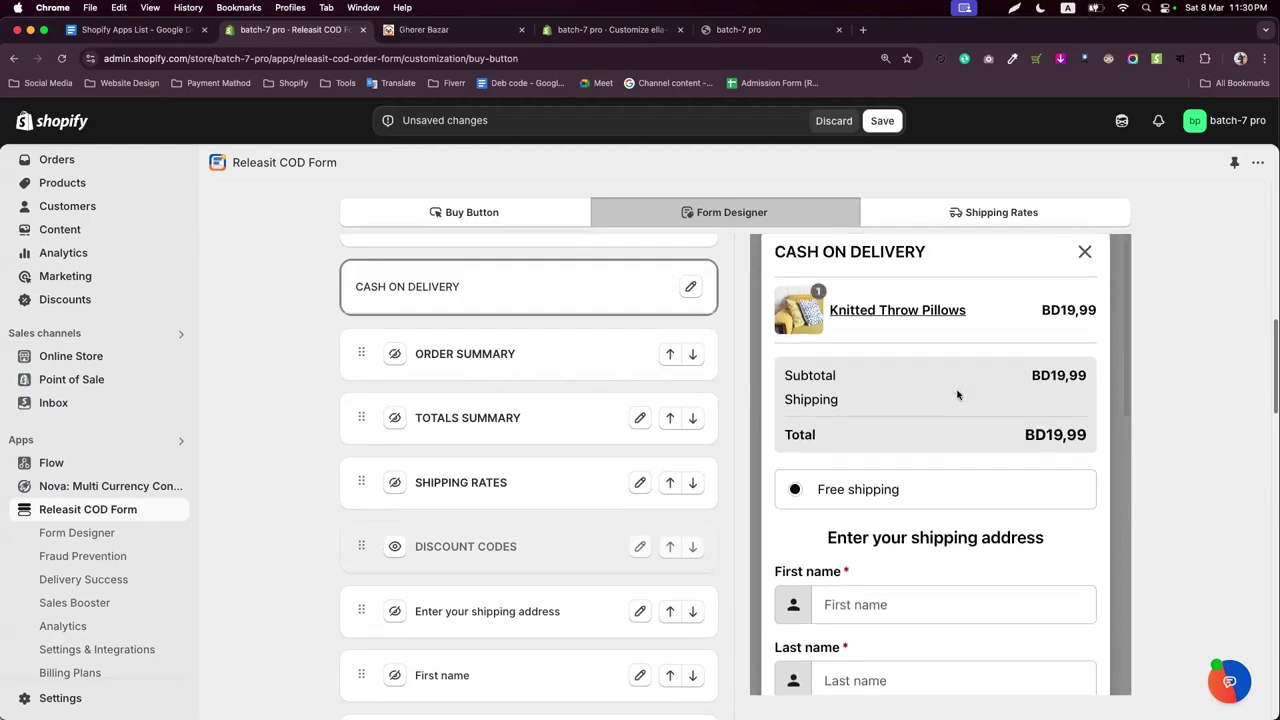
pyautogui.click(392, 356)
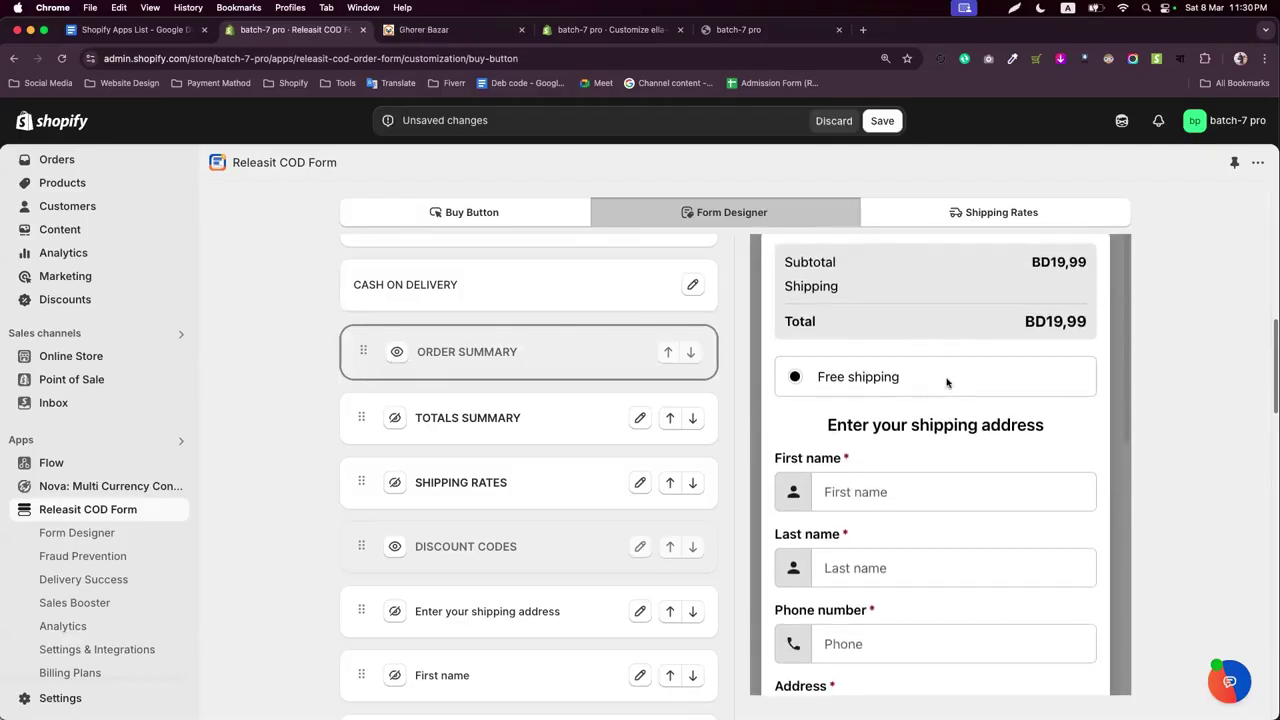
pyautogui.click(396, 354)
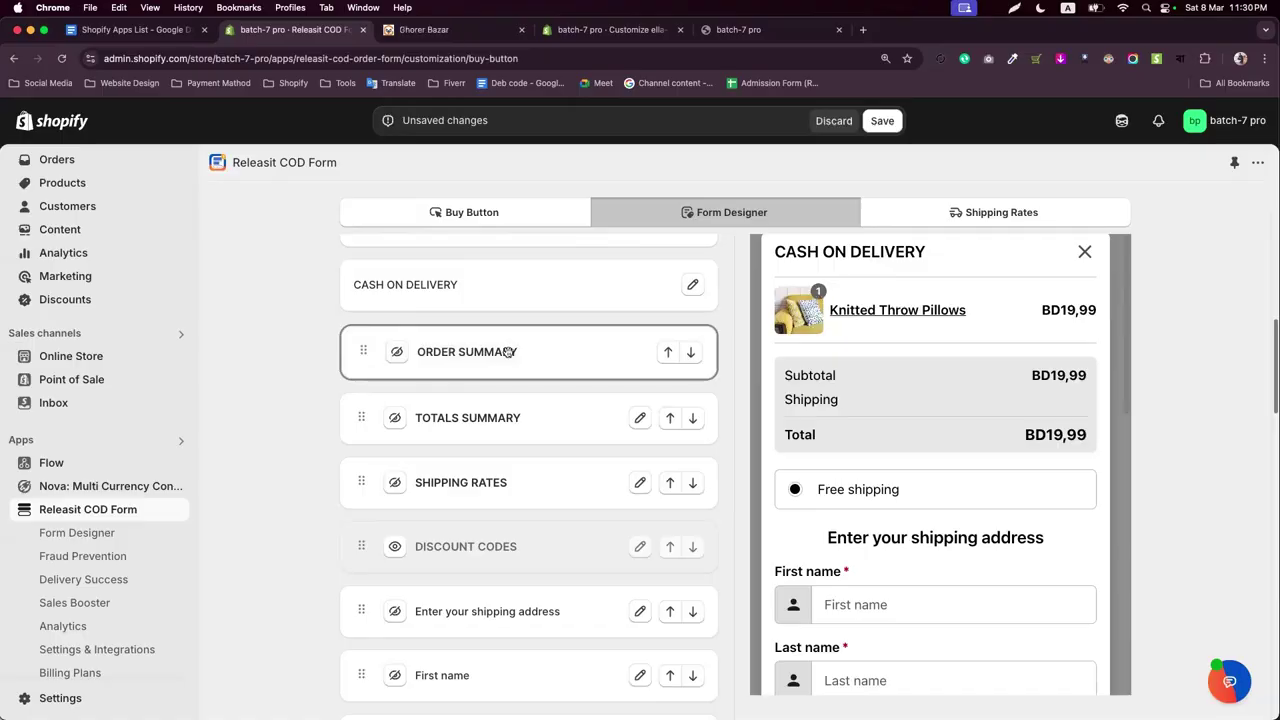
pyautogui.moveTo(361, 357); pyautogui.dragTo(364, 396)
# Move the Totals Summary block down next to the Order Summary.
pyautogui.scroll(-8, 910, 480)
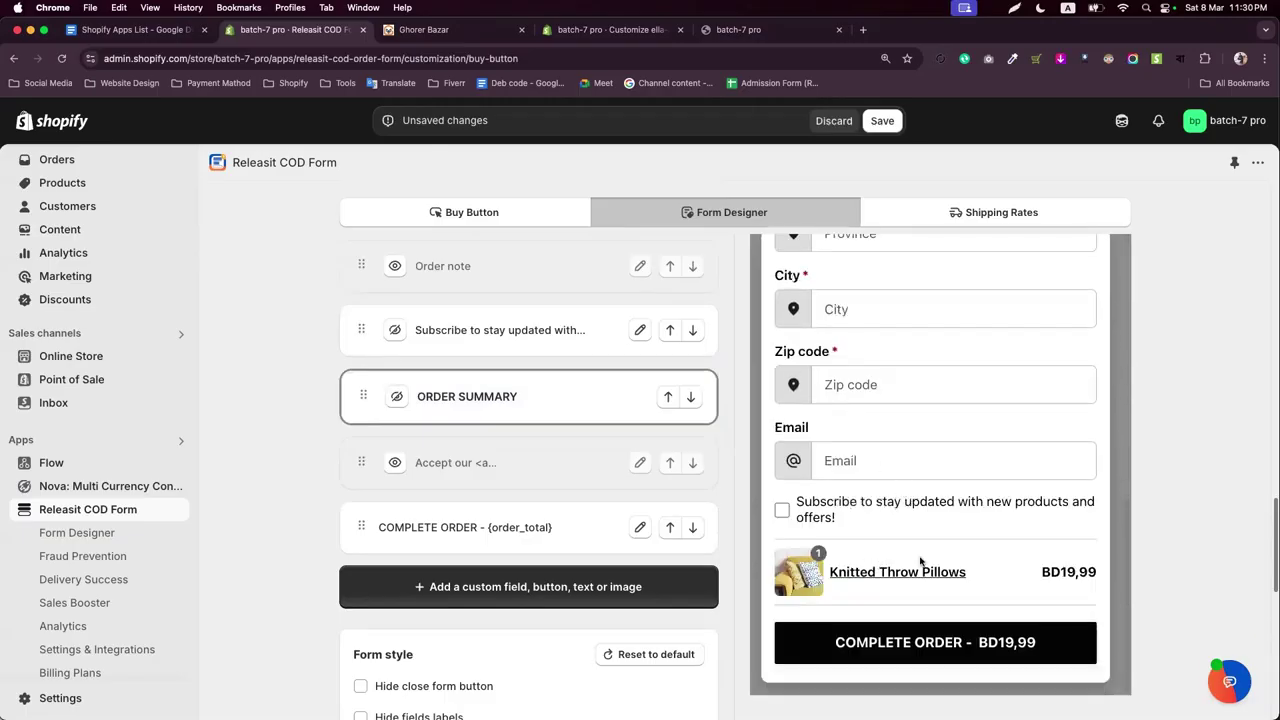
pyautogui.scroll(10, 847, 560)
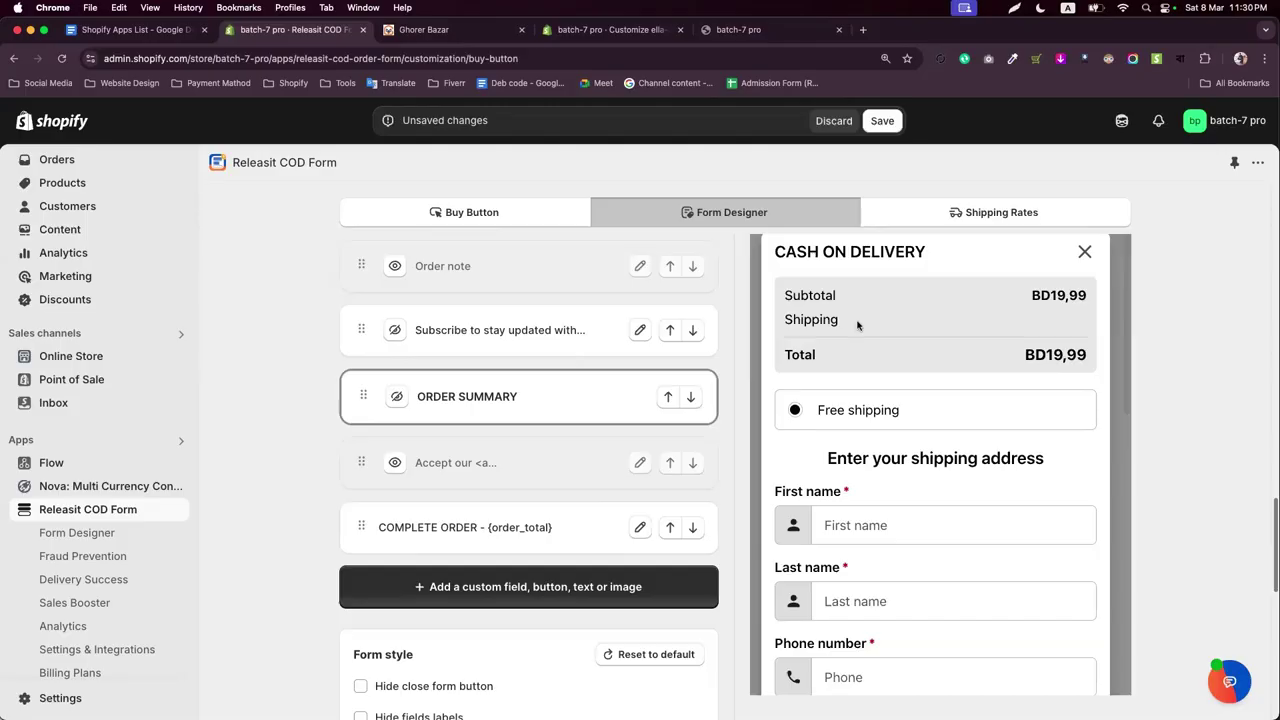
pyautogui.scroll(-5, 366, 330)
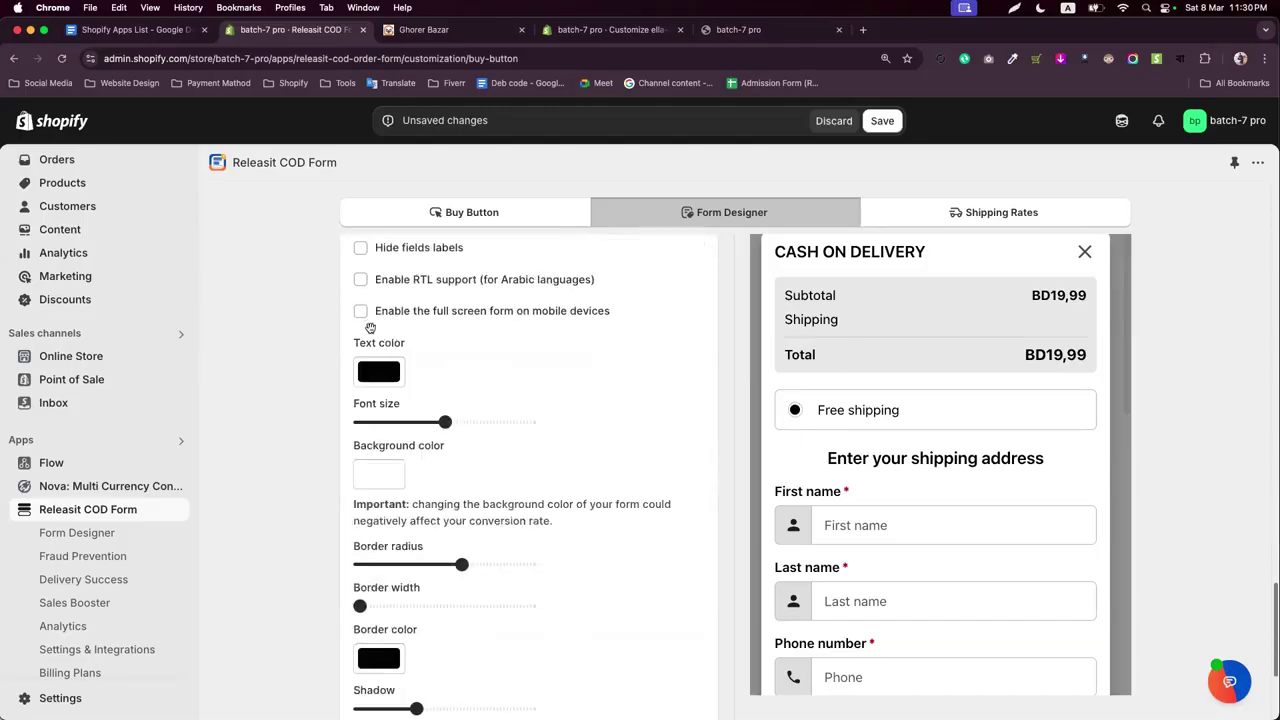
pyautogui.scroll(13, 368, 329)
pyautogui.scroll(3, 370, 330)
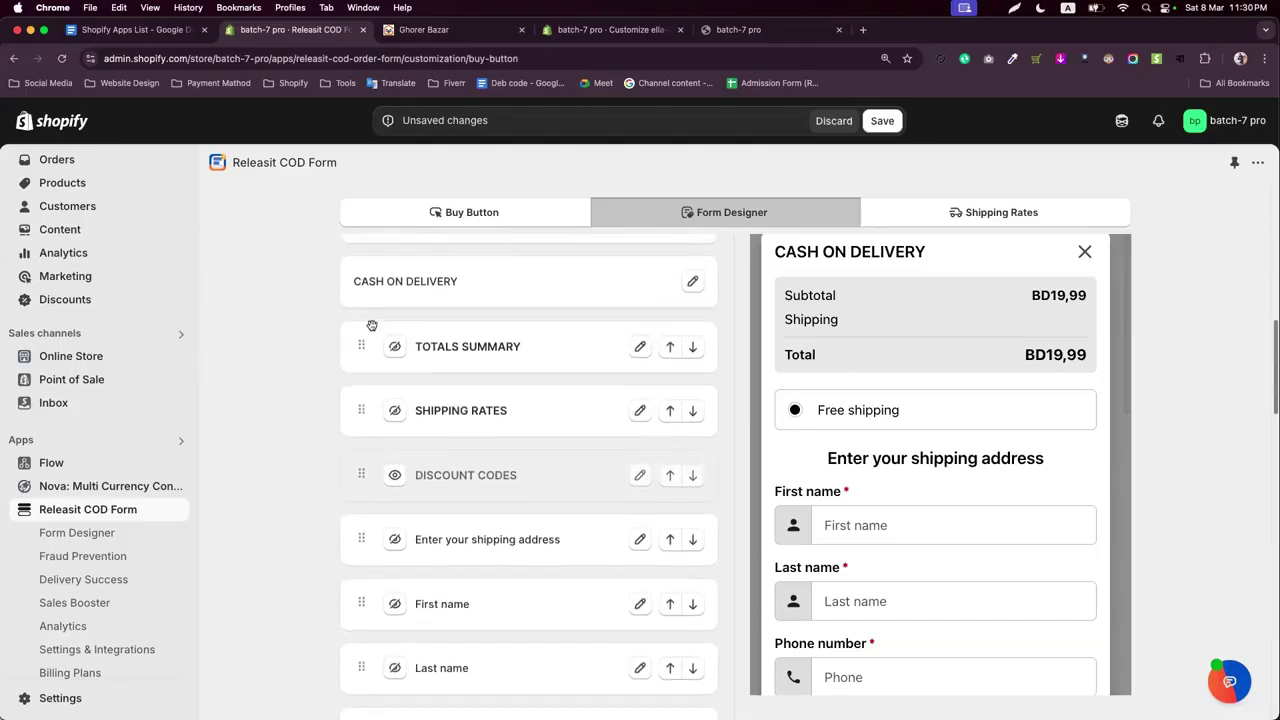
pyautogui.moveTo(360, 352); pyautogui.dragTo(366, 378)
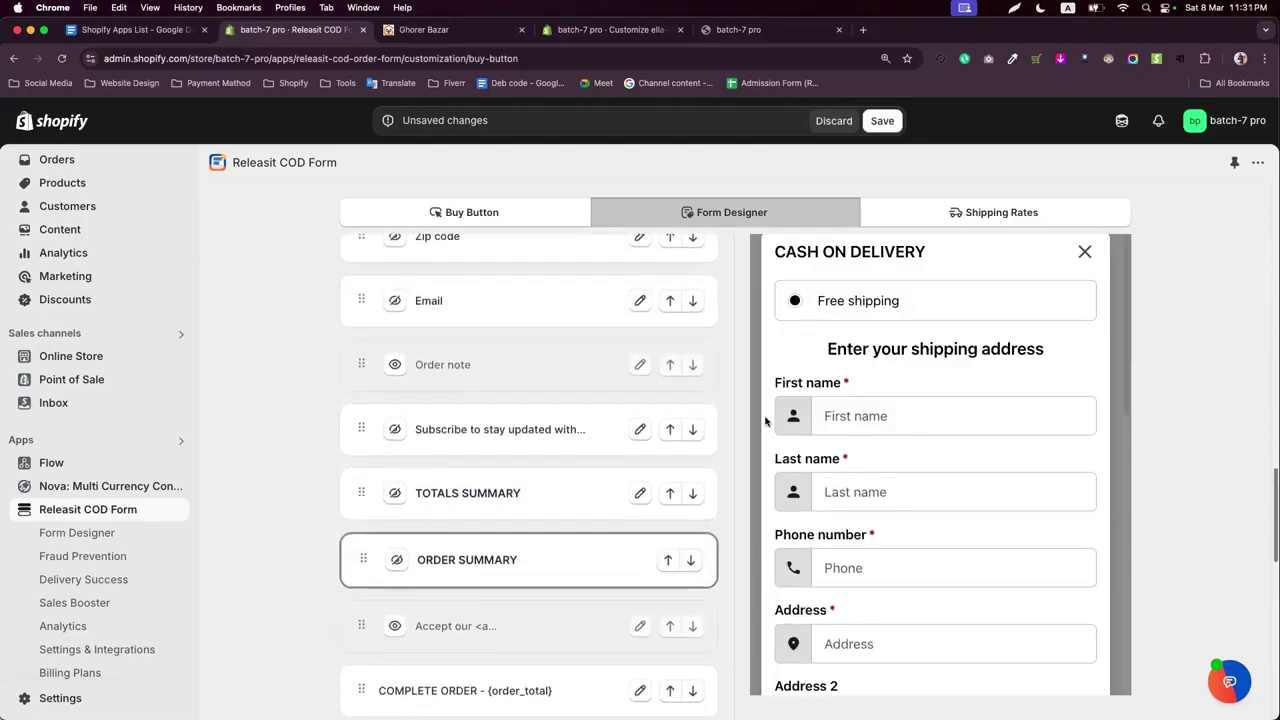
pyautogui.scroll(5, 545, 412)
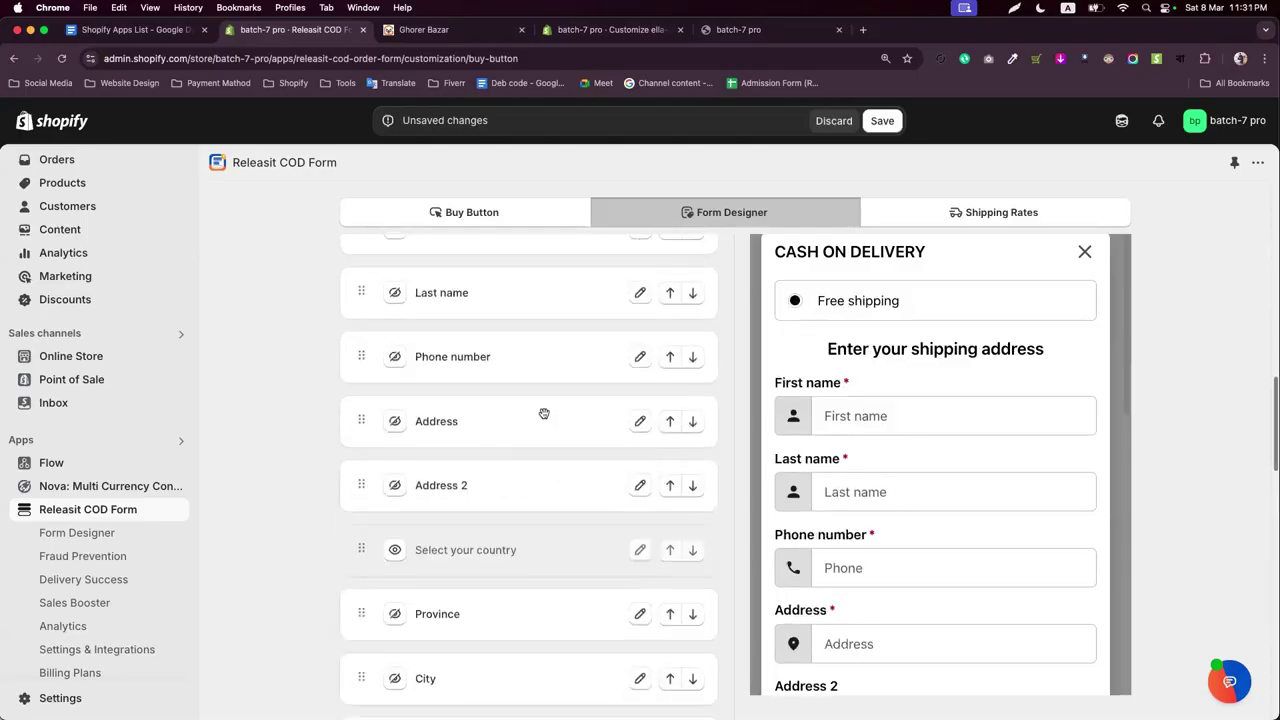
pyautogui.scroll(5, 542, 409)
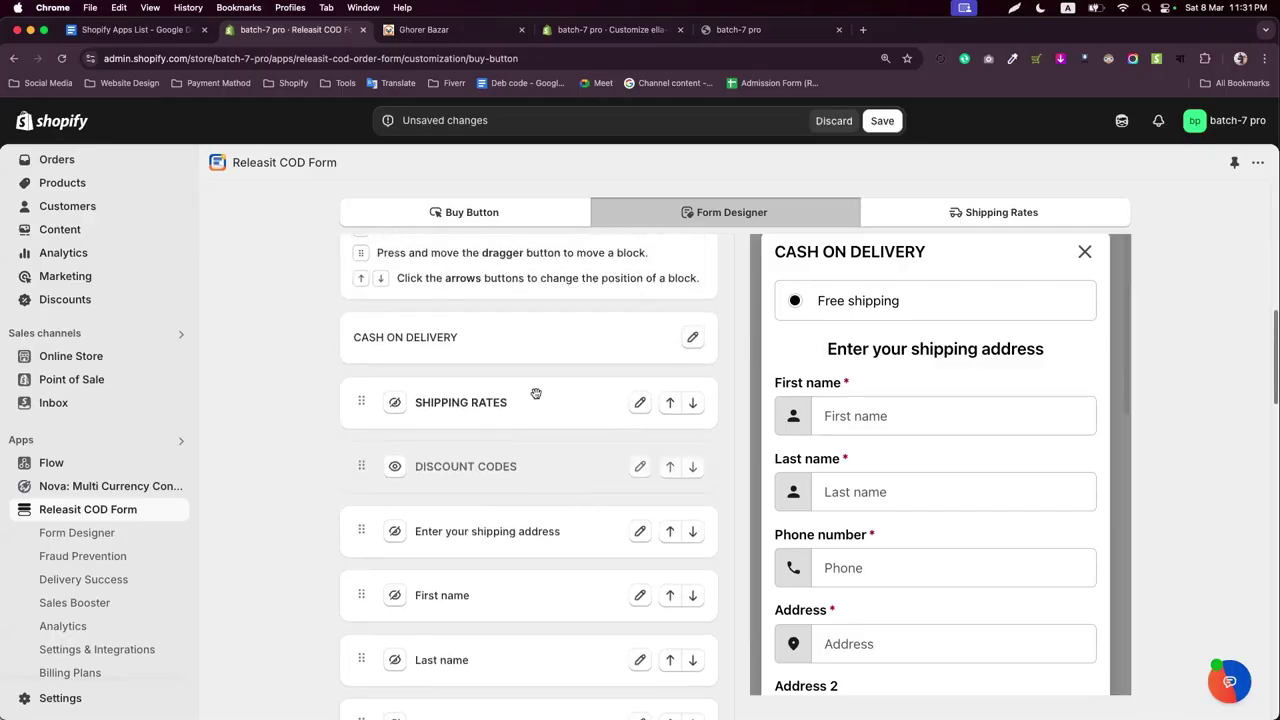
# Open the Shipping Rates block settings, dismiss its tip and inspect the Title field.
pyautogui.click(640, 423)
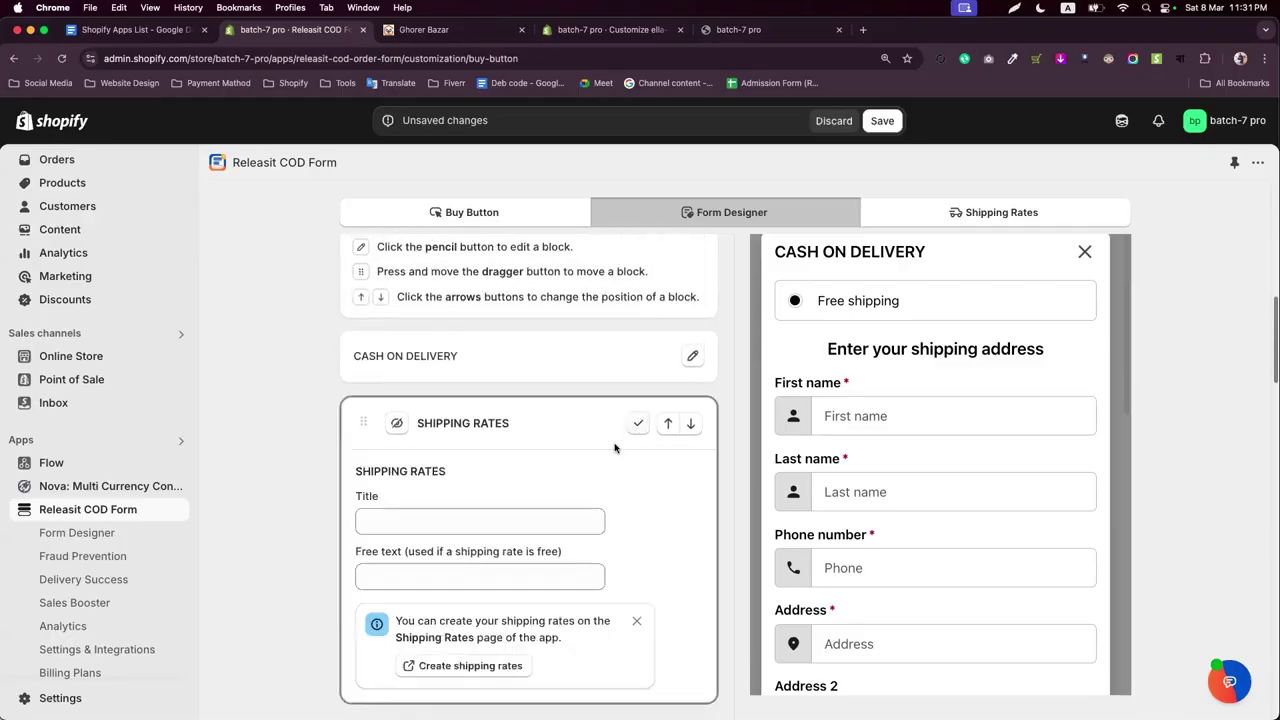
pyautogui.scroll(-1, 551, 500)
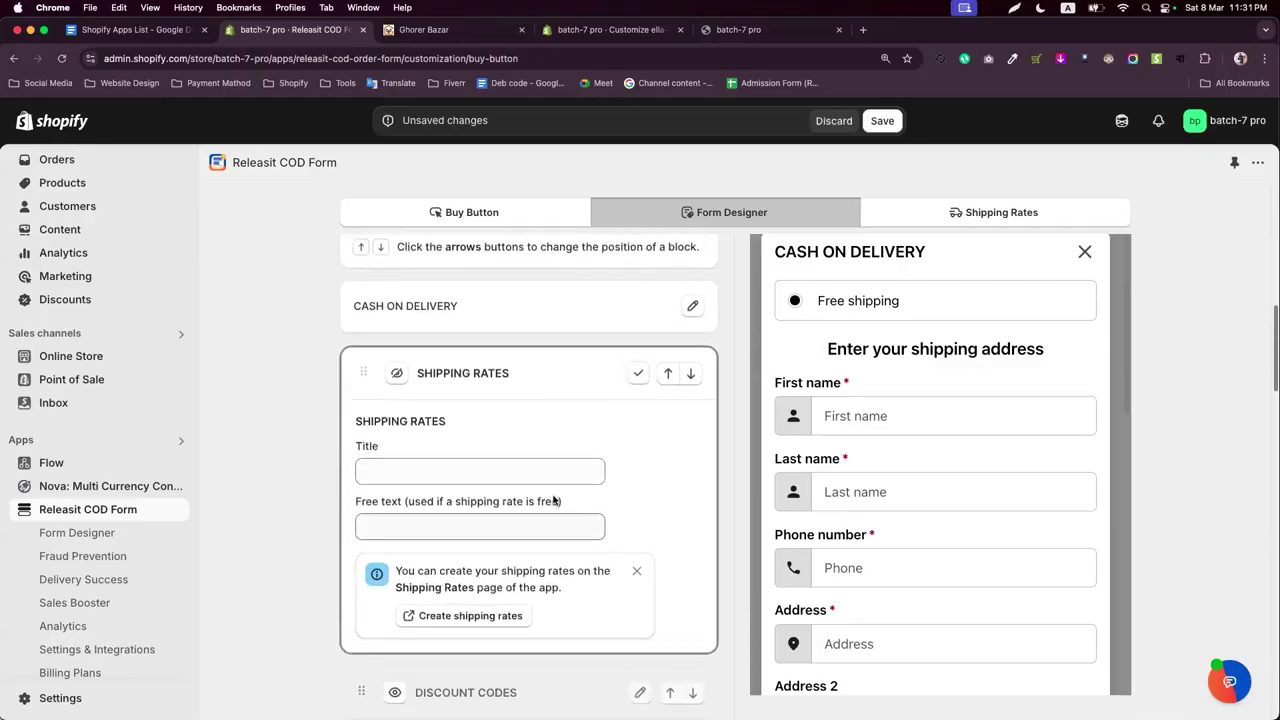
pyautogui.click(636, 561)
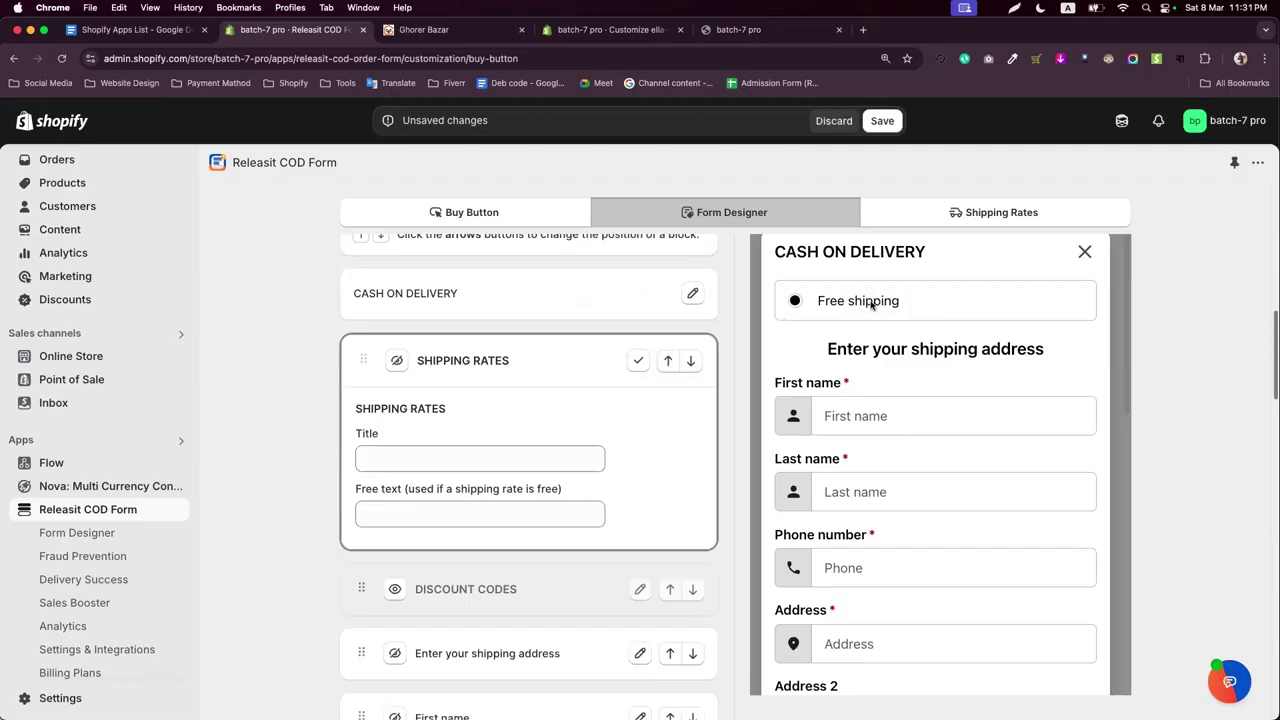
pyautogui.click(639, 361)
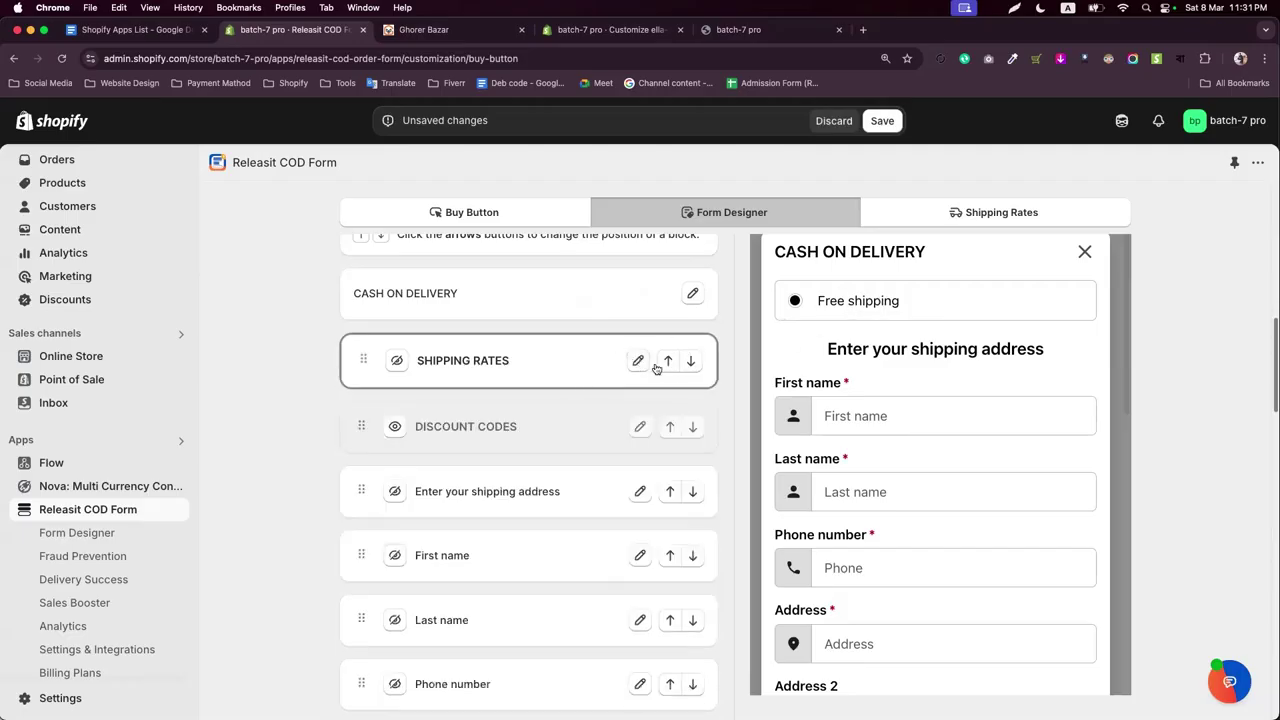
pyautogui.click(639, 361)
pyautogui.click(488, 457)
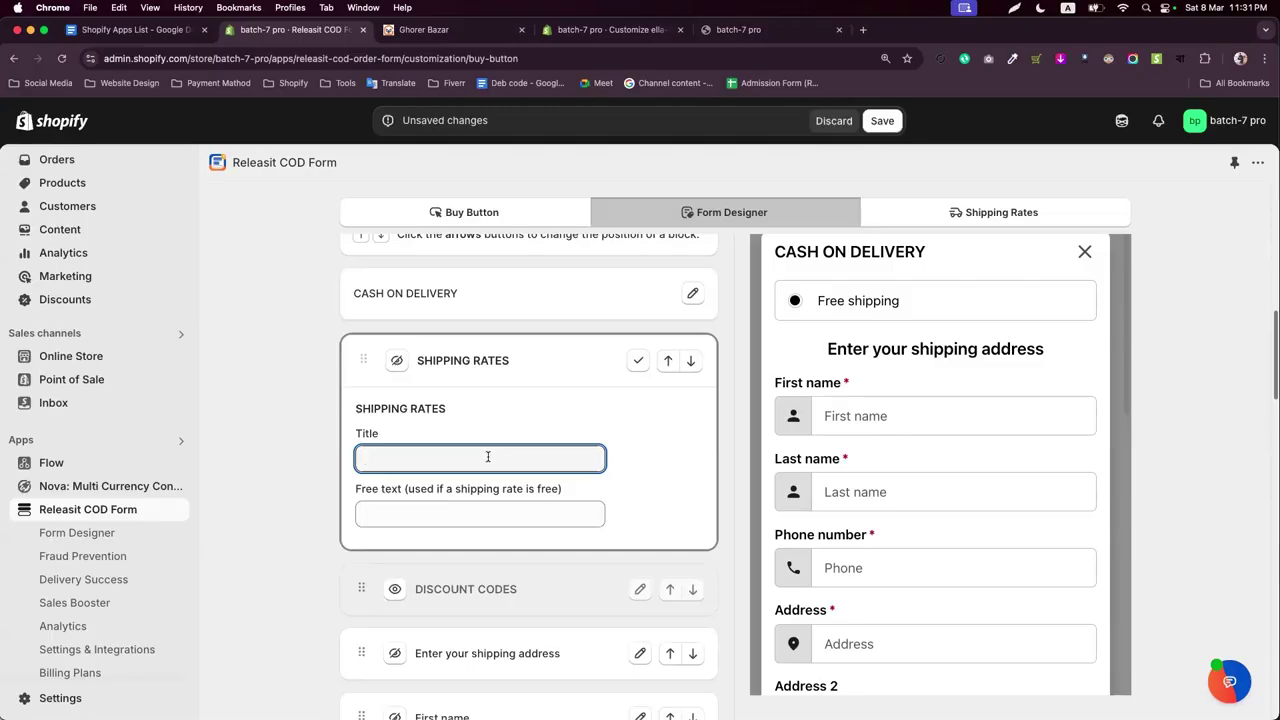
# Compare the shipping method choices on the Ghorer Bazar reference form.
pyautogui.click(430, 29)
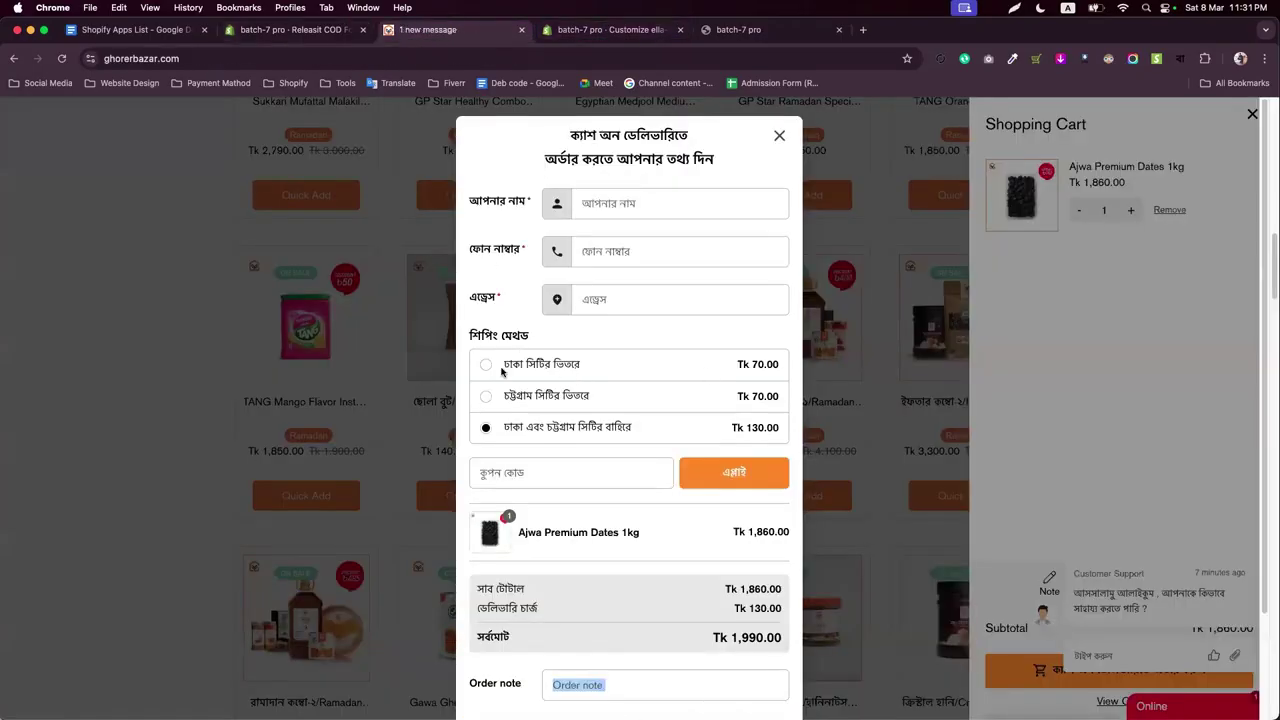
pyautogui.click(486, 365)
pyautogui.click(487, 397)
pyautogui.click(486, 428)
pyautogui.click(486, 397)
pyautogui.click(486, 428)
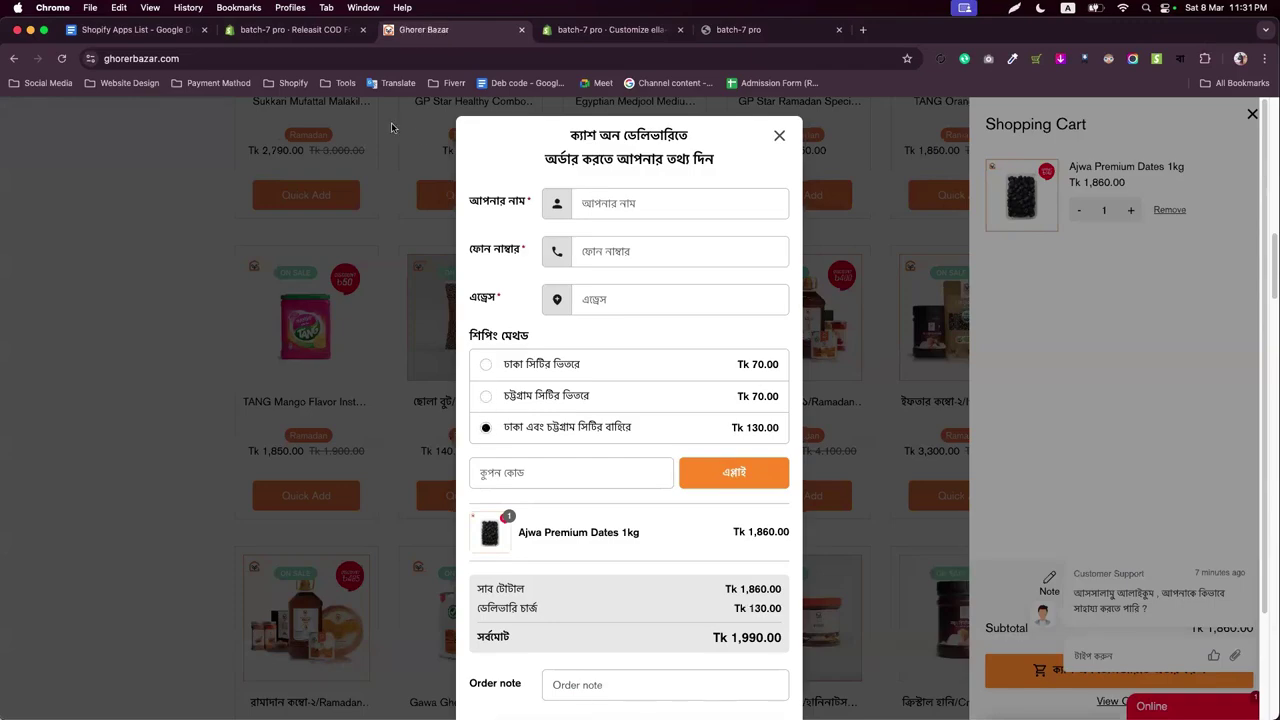
pyautogui.click(295, 29)
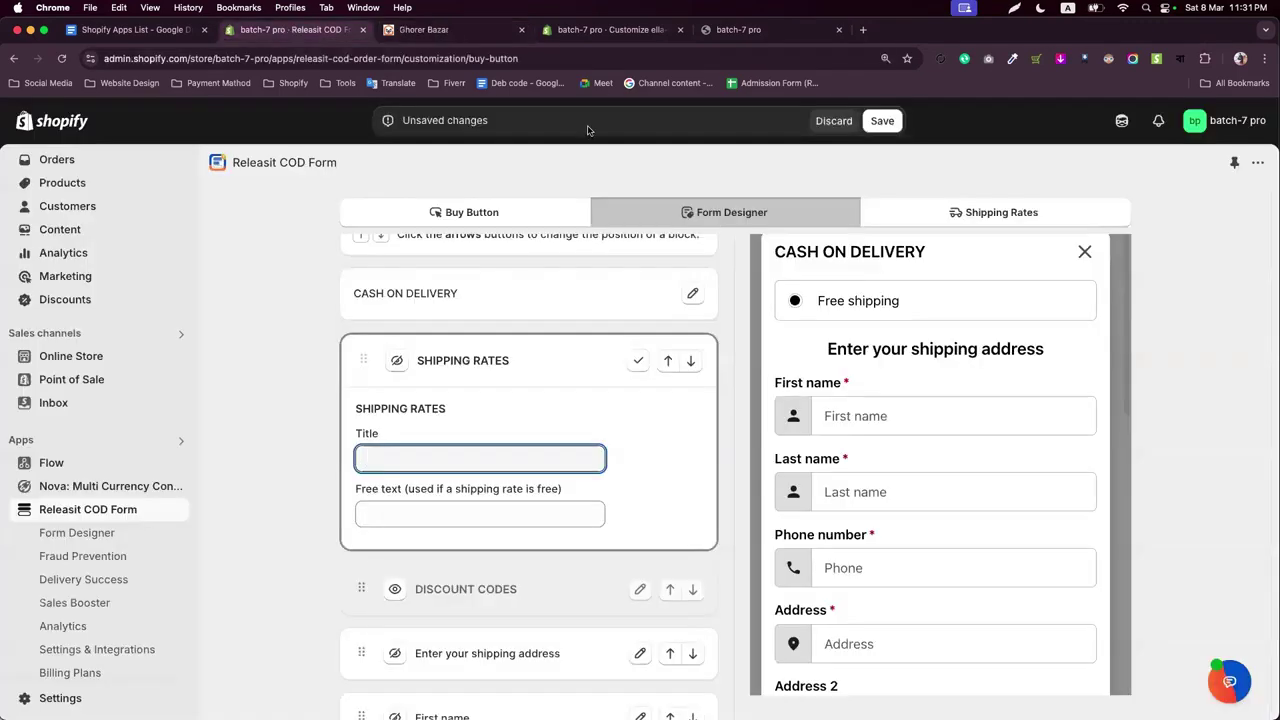
# Hide the Shipping Rates block so Free shipping leaves the form preview.
pyautogui.click(640, 362)
pyautogui.scroll(-10, 486, 470)
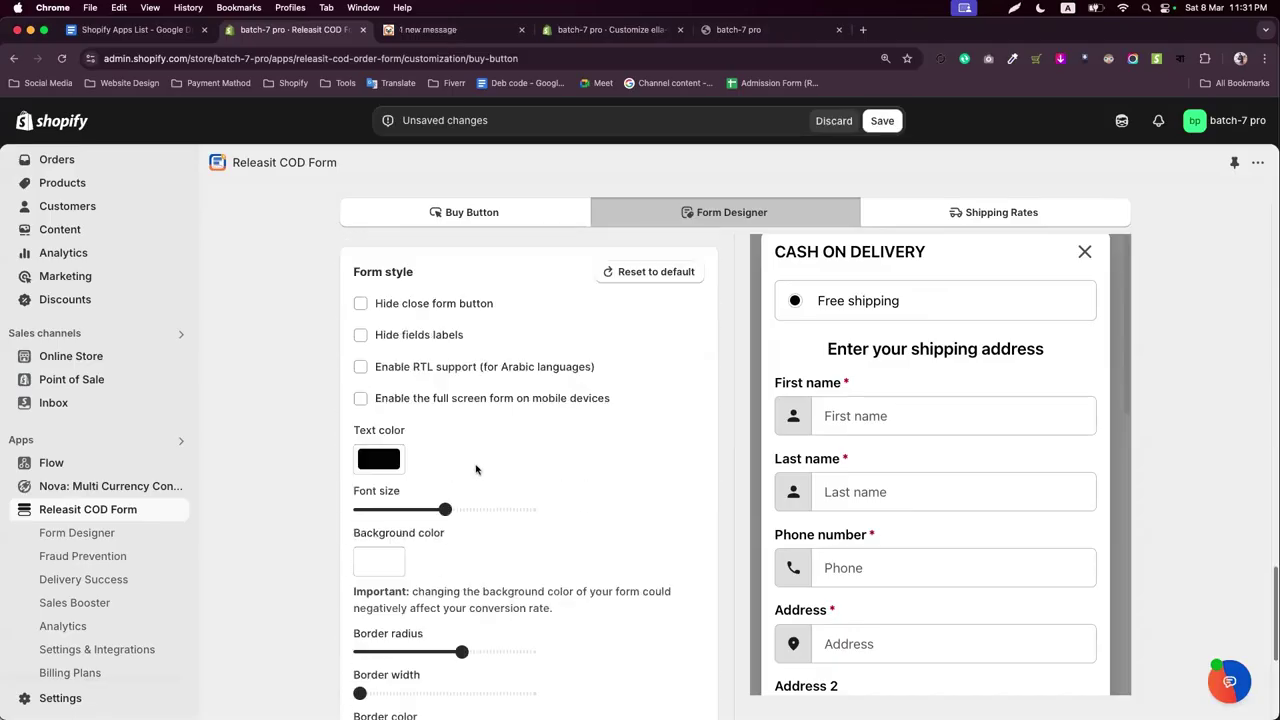
pyautogui.scroll(10, 454, 481)
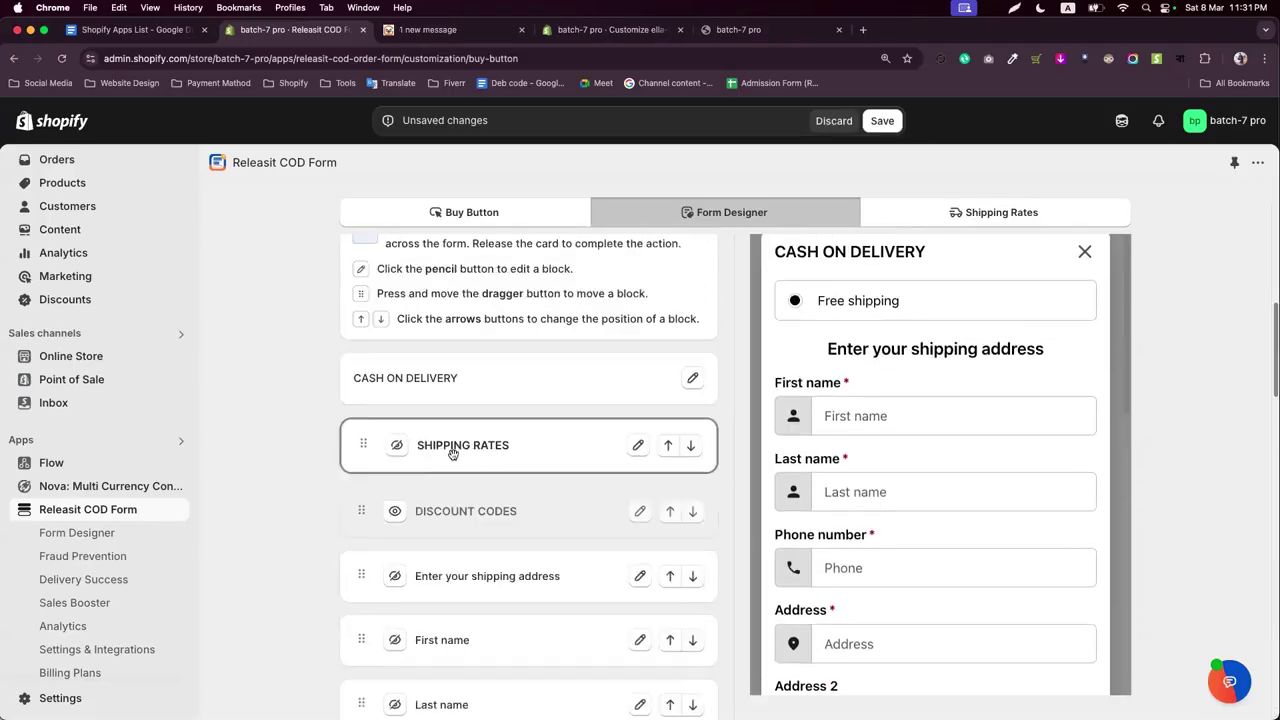
pyautogui.click(398, 453)
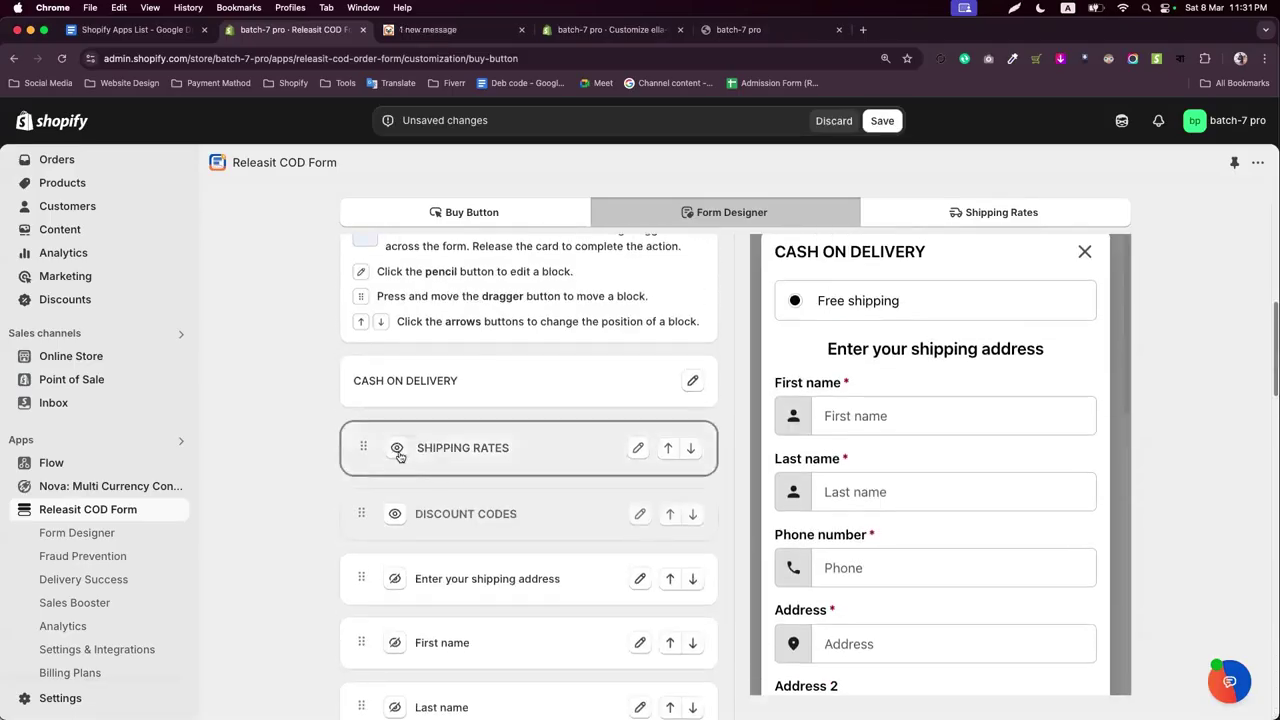
pyautogui.click(398, 453)
pyautogui.scroll(-5, 500, 500)
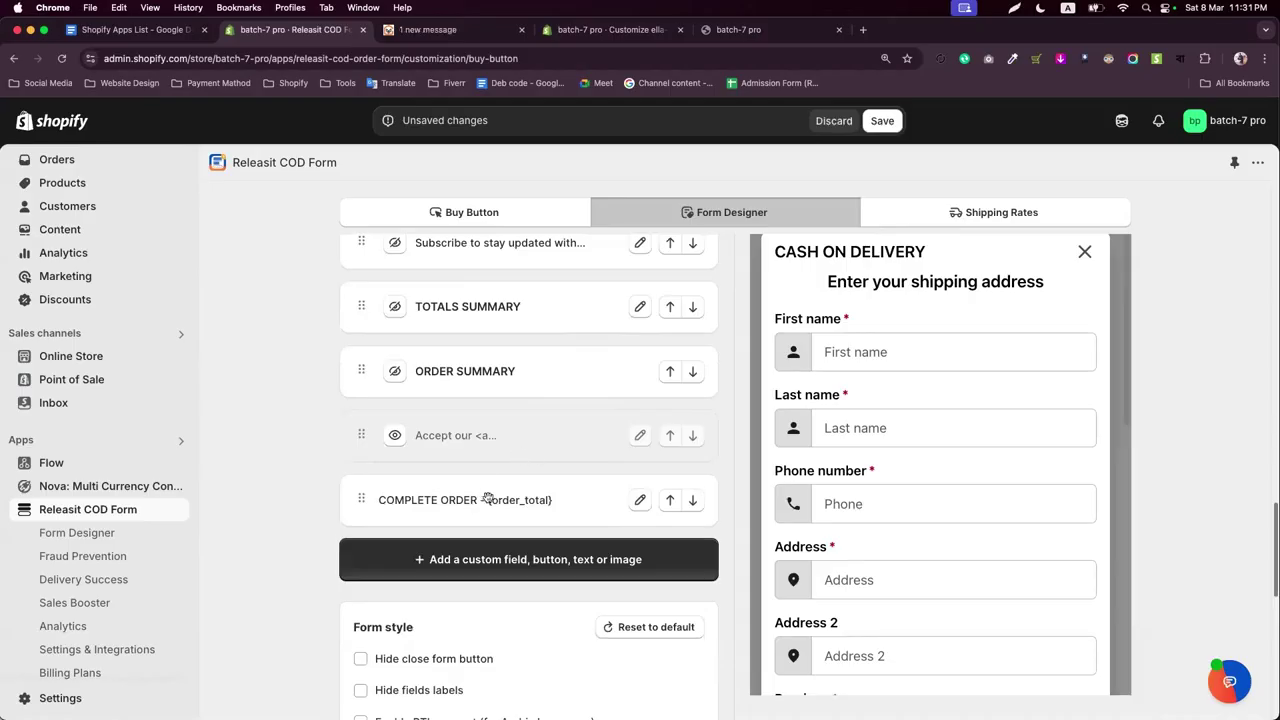
pyautogui.scroll(-1, 501, 540)
# Add a single-choice input field to the COD form.
pyautogui.click(501, 539)
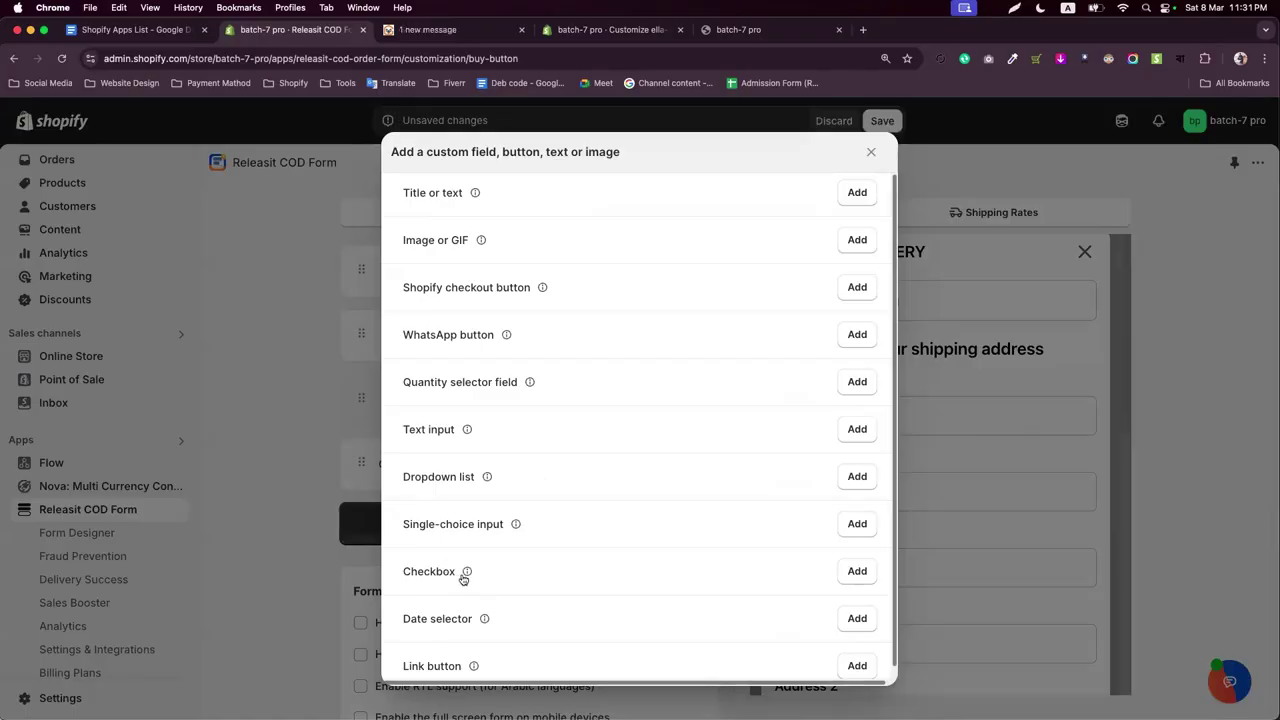
pyautogui.click(855, 528)
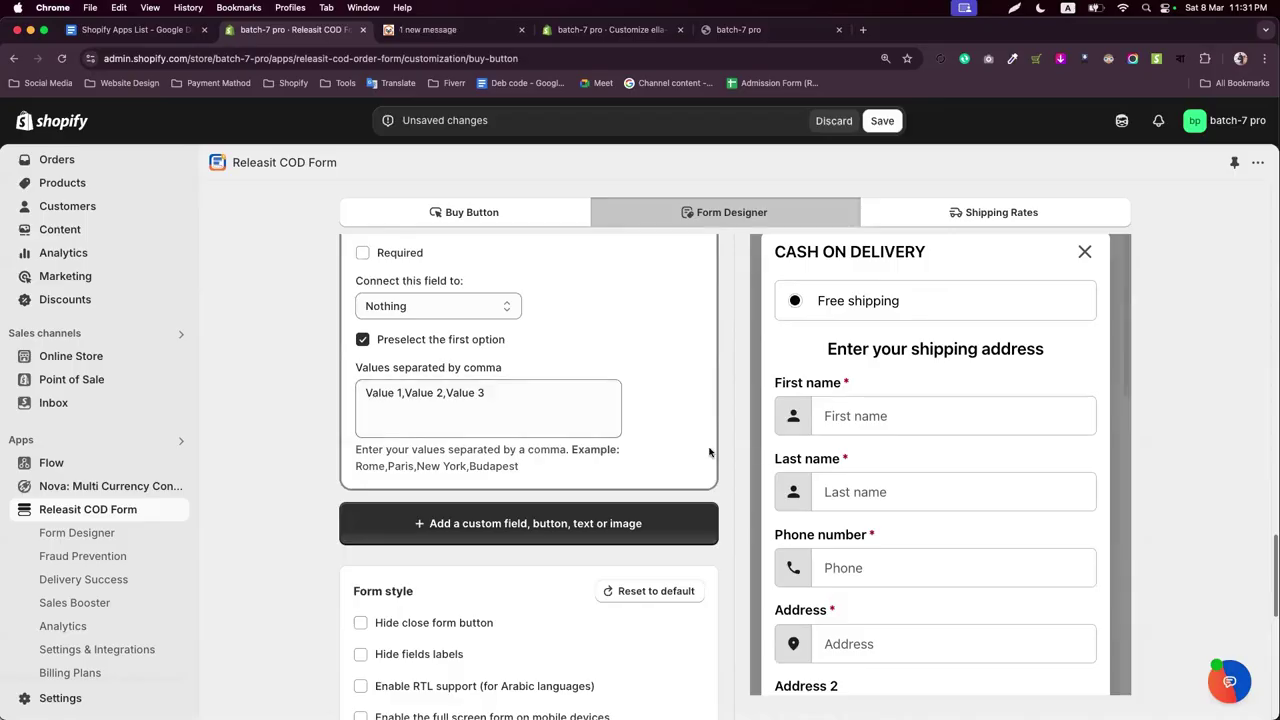
pyautogui.scroll(1, 514, 421)
pyautogui.scroll(1, 514, 421)
pyautogui.scroll(-10, 835, 500)
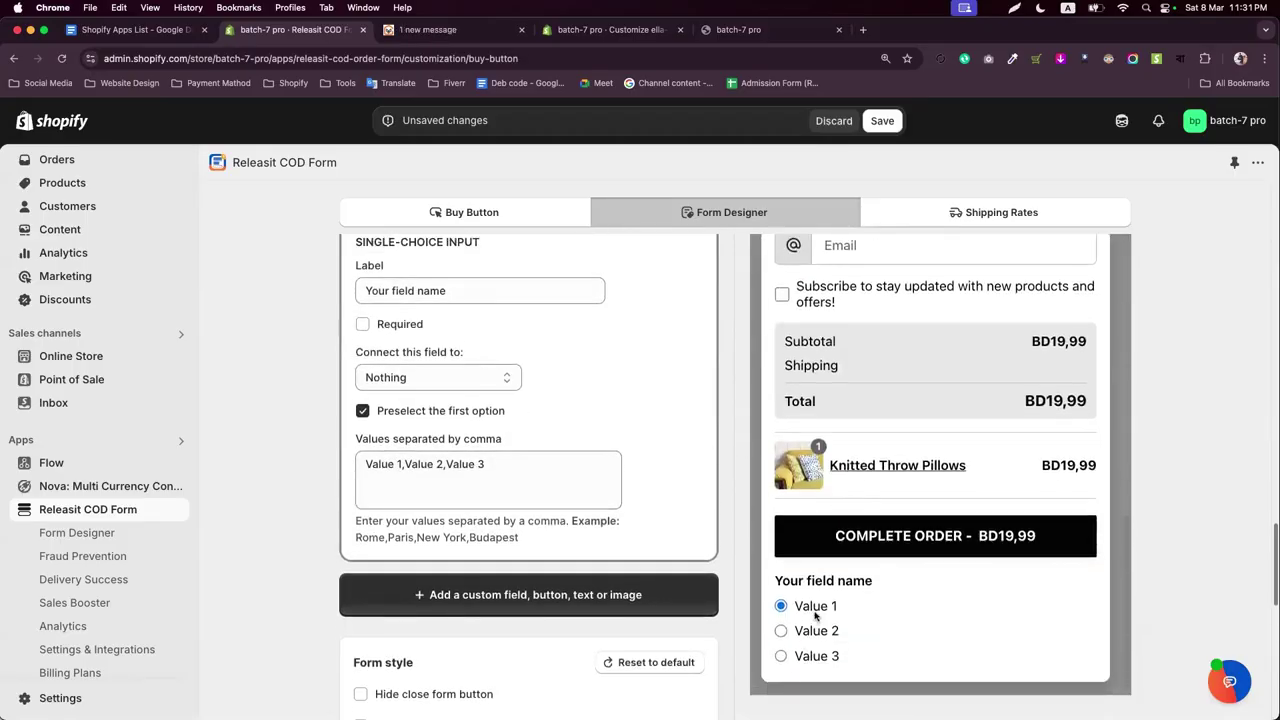
pyautogui.scroll(1, 500, 467)
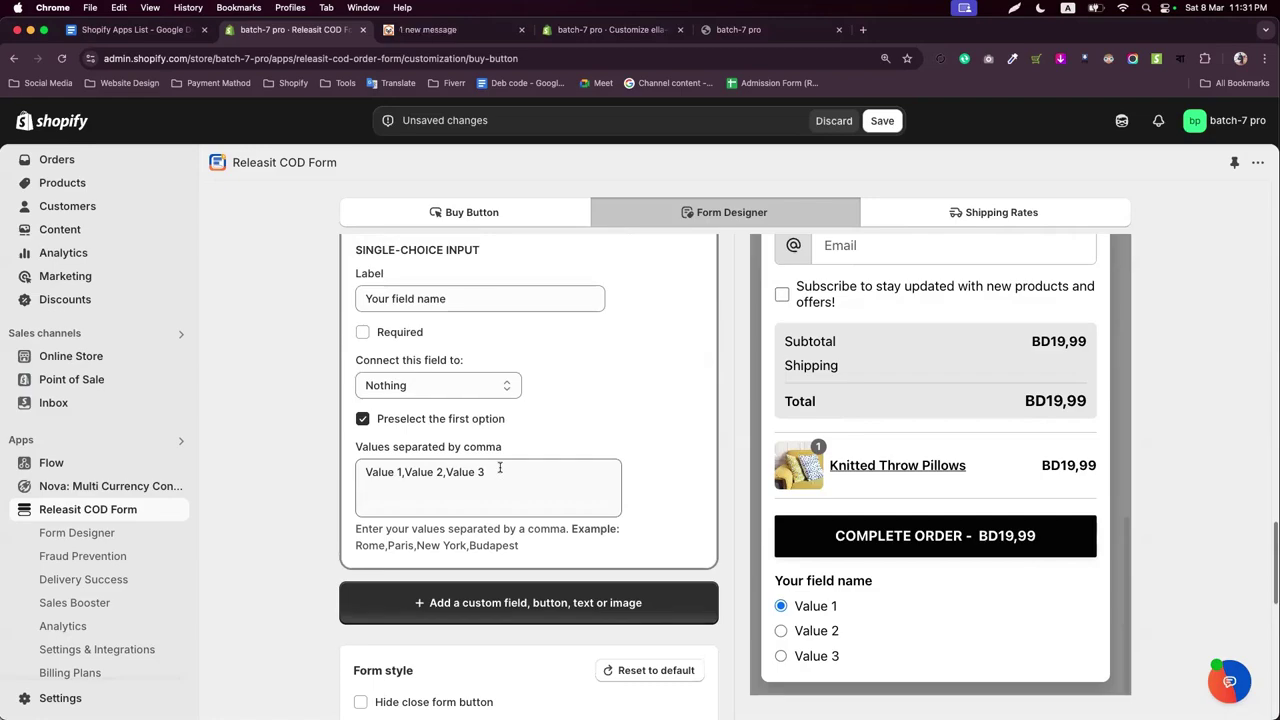
pyautogui.scroll(1, 500, 467)
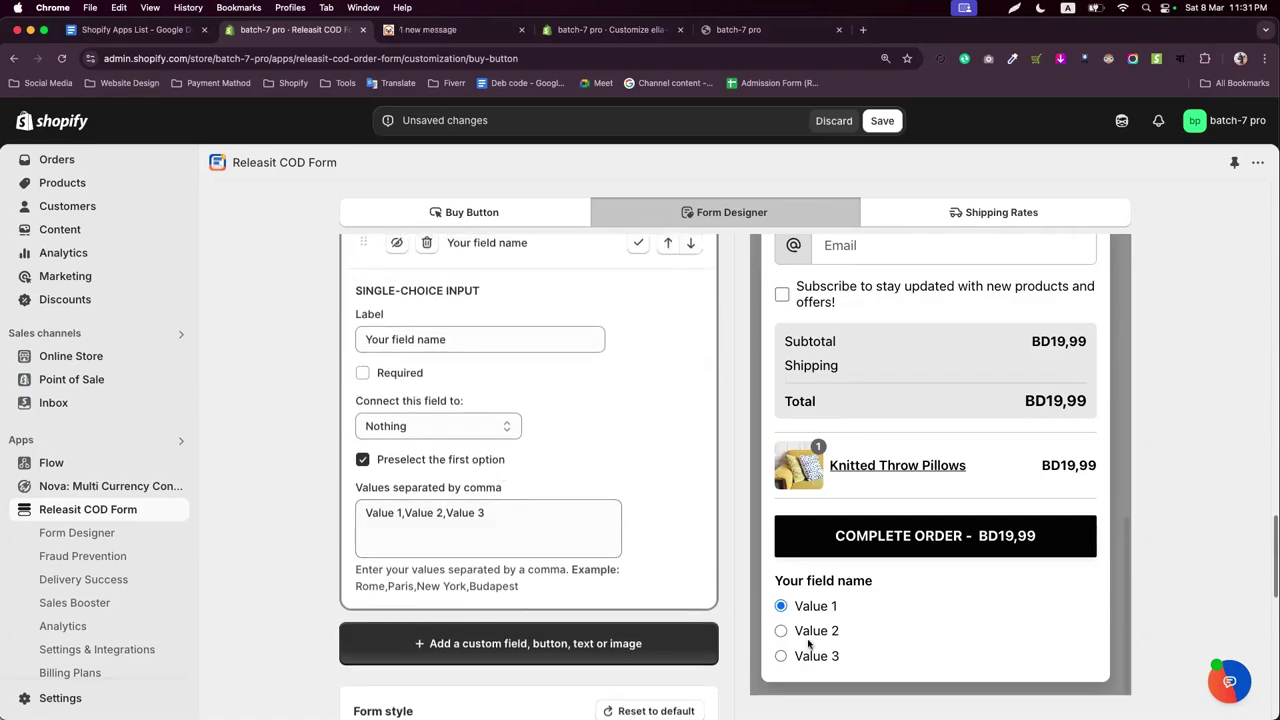
# Review its Value 1 and Value 2 choices, then delete the single-choice field.
pyautogui.moveTo(403, 513); pyautogui.dragTo(362, 512)
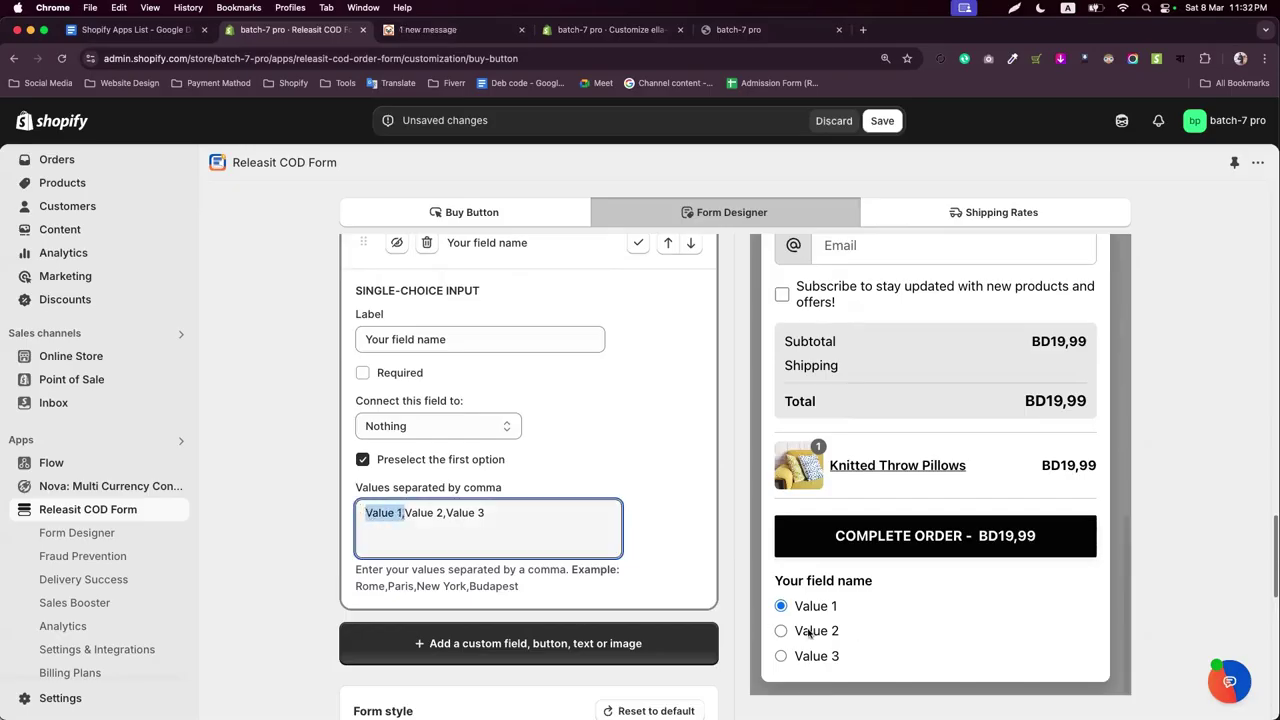
pyautogui.moveTo(443, 513); pyautogui.dragTo(405, 513)
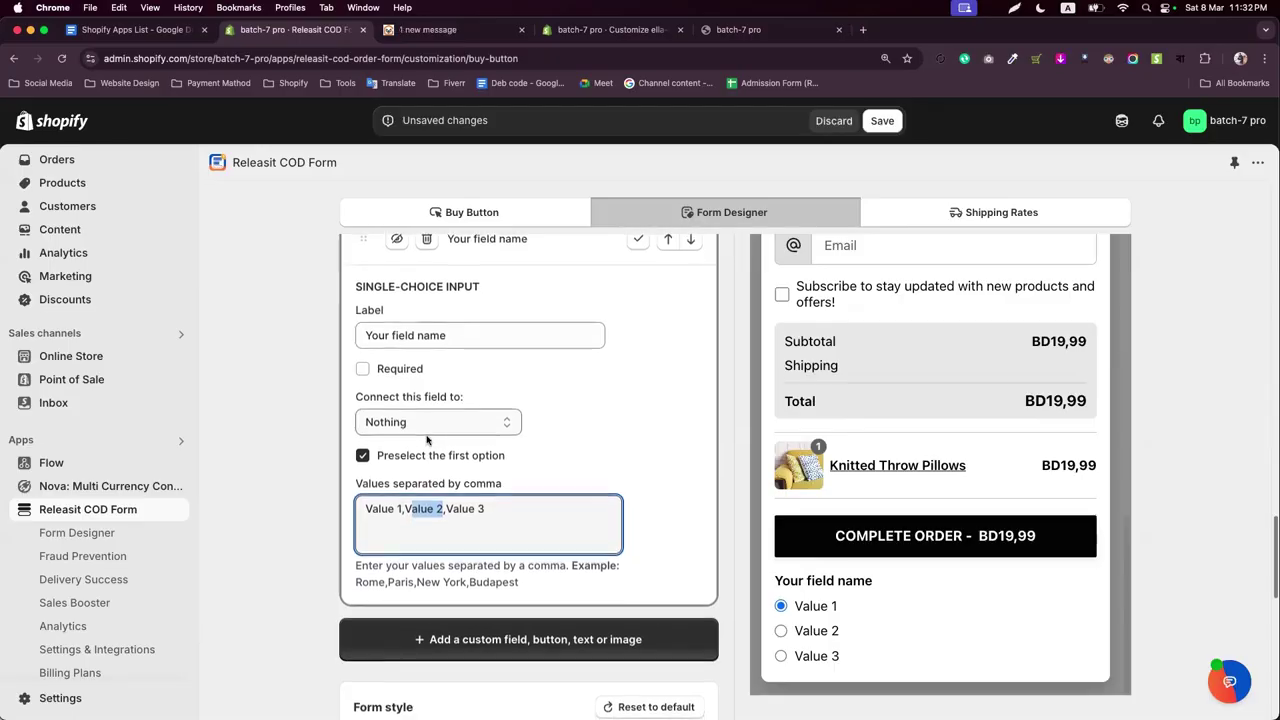
pyautogui.scroll(1, 427, 440)
pyautogui.click(430, 268)
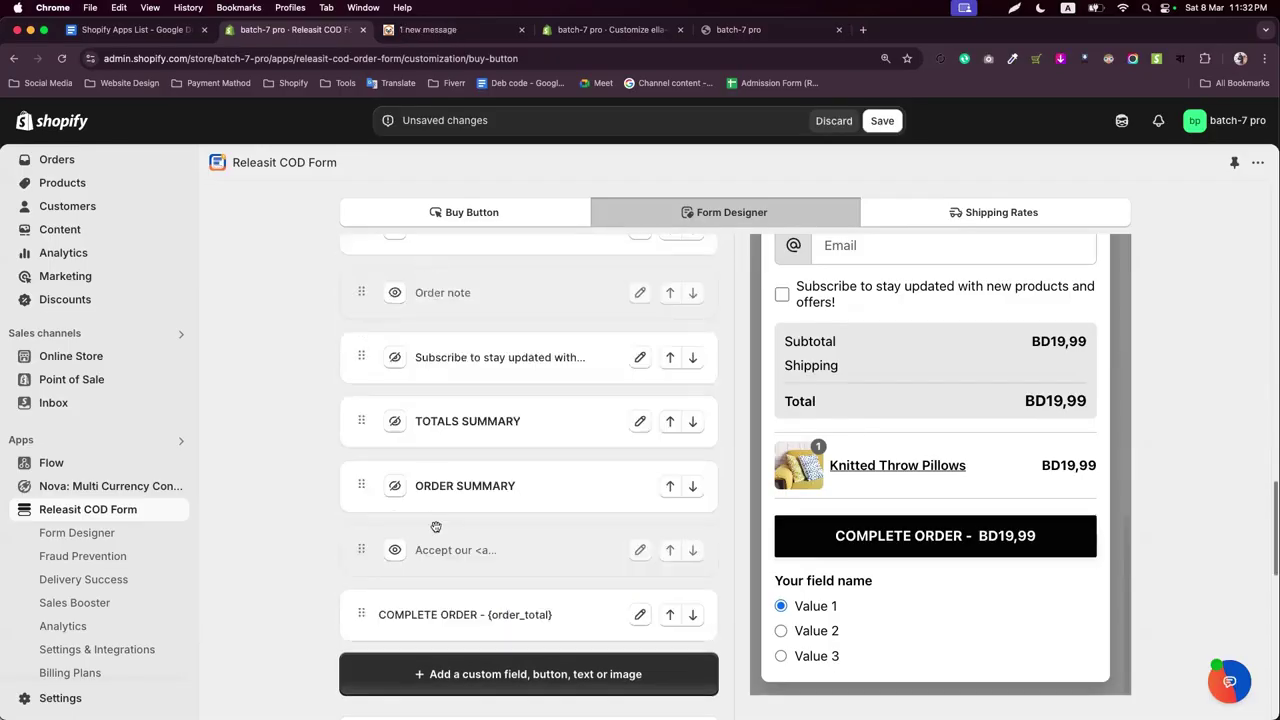
# Add a checkbox field to the form, then delete it.
pyautogui.click(528, 670)
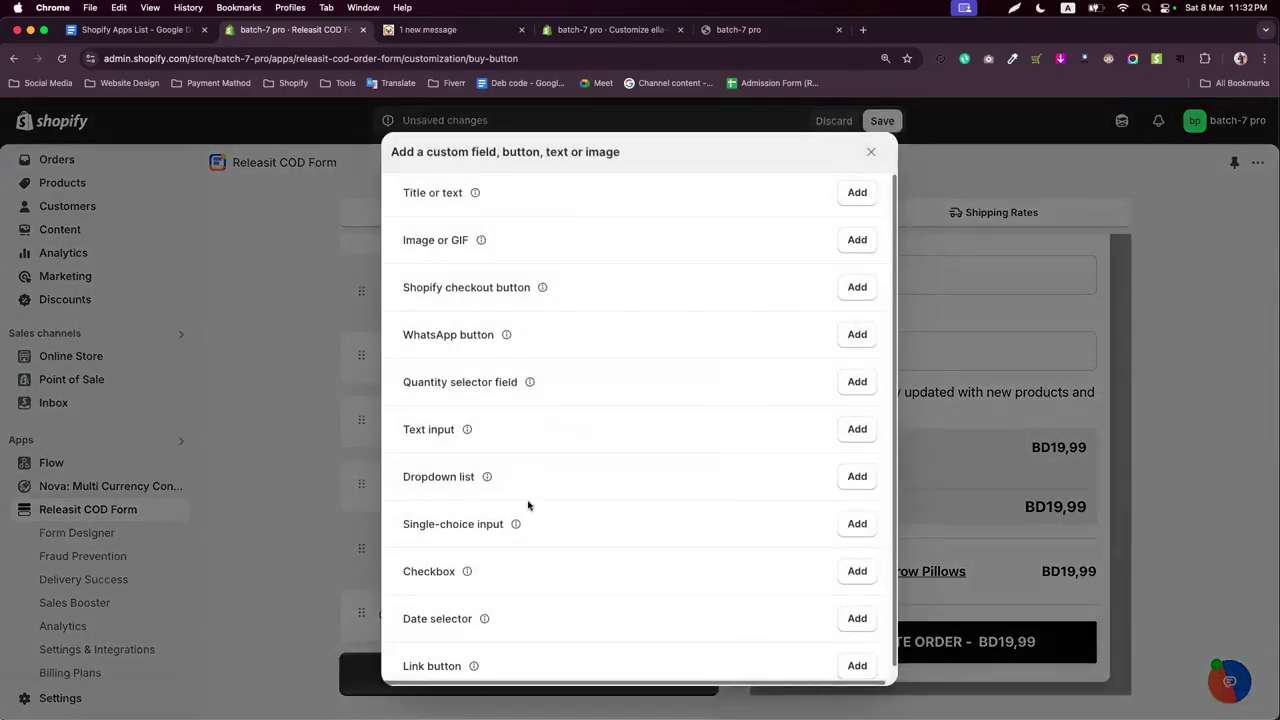
pyautogui.scroll(-1, 535, 606)
pyautogui.scroll(1, 537, 514)
pyautogui.scroll(-1, 495, 285)
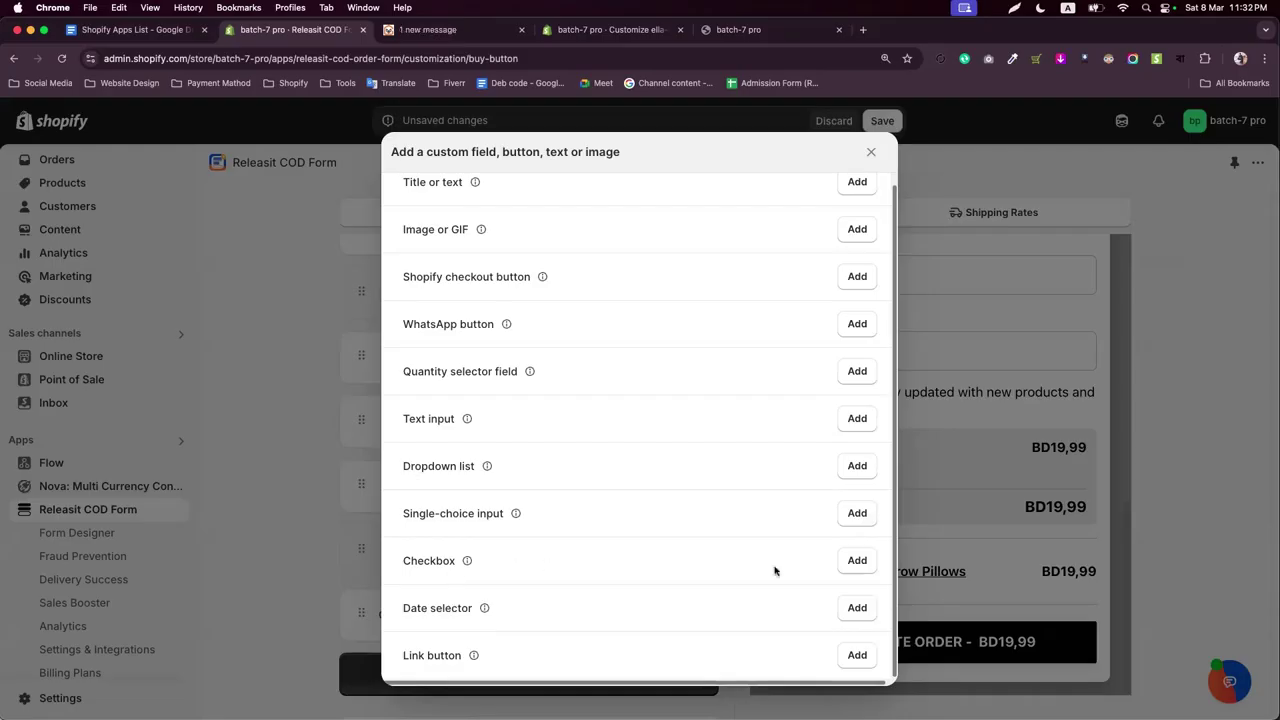
pyautogui.click(857, 560)
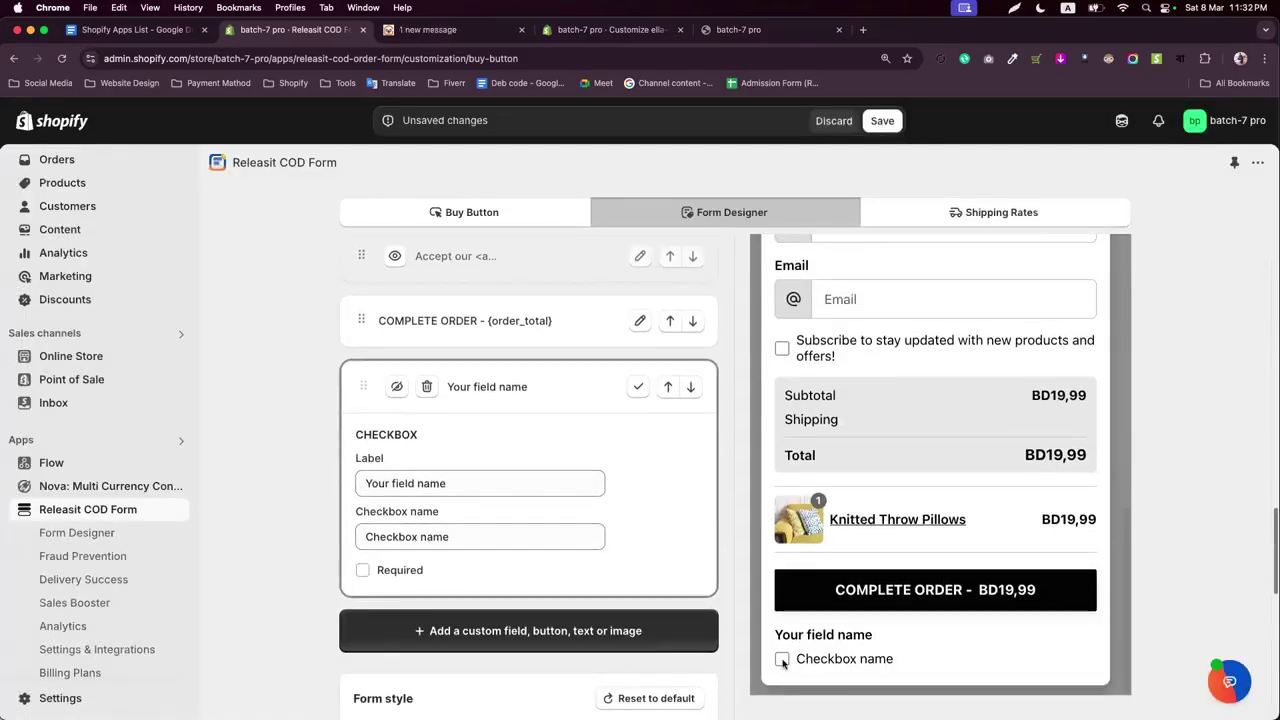
pyautogui.click(428, 388)
# Check the ghorerbazar form, then add a single-choice field with Value 1, Value 2, Value 3.
pyautogui.click(451, 29)
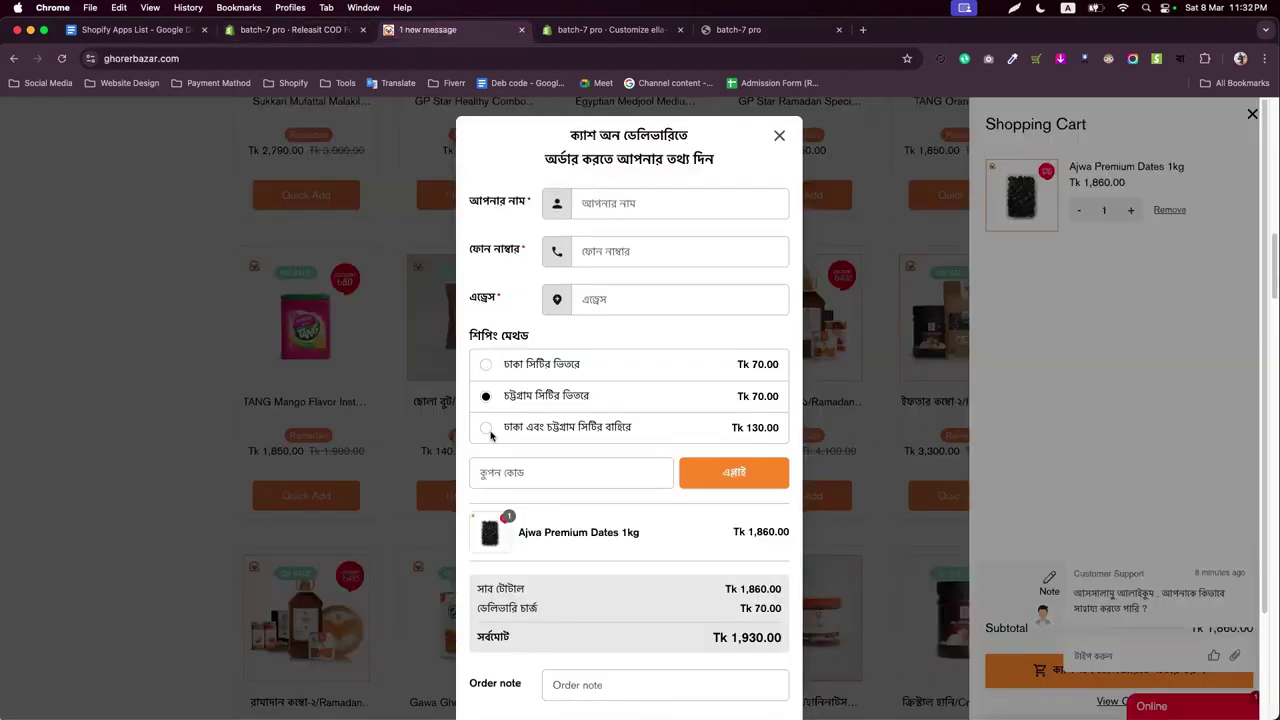
pyautogui.click(300, 29)
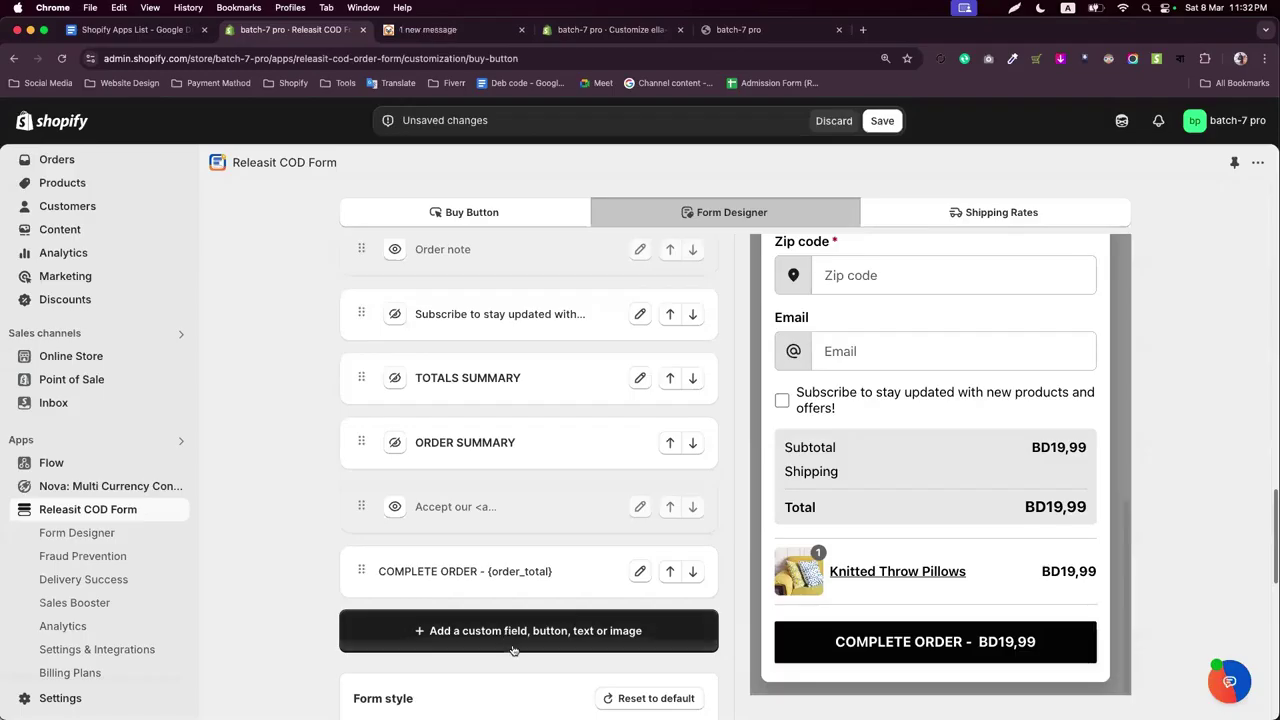
pyautogui.click(513, 638)
pyautogui.scroll(-1, 520, 520)
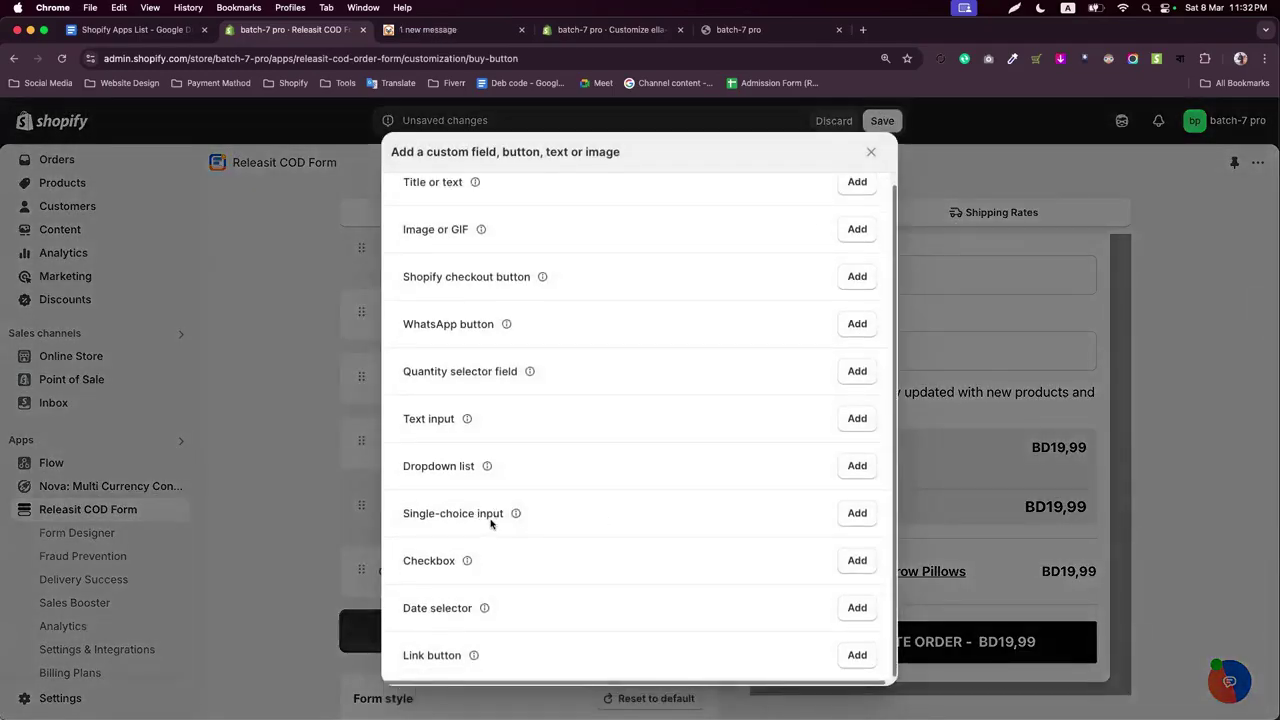
pyautogui.scroll(1, 490, 522)
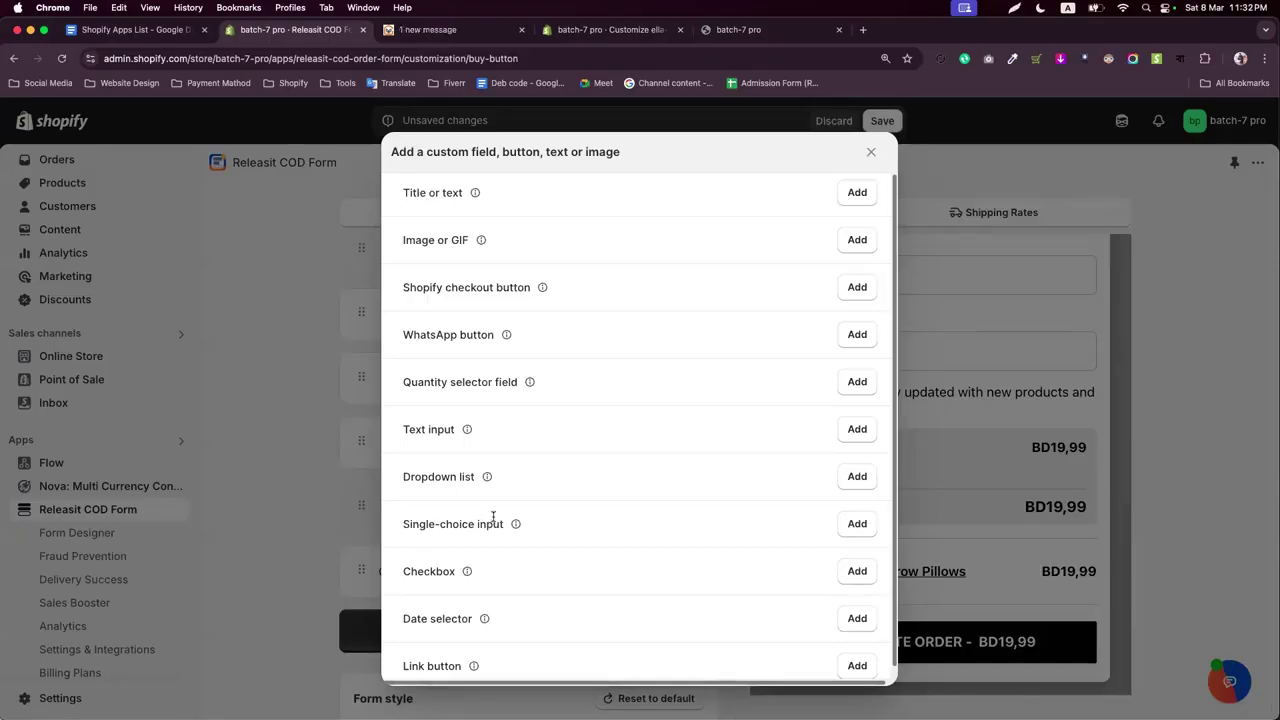
pyautogui.click(856, 524)
pyautogui.moveTo(403, 500); pyautogui.dragTo(358, 498)
# Compare the reference form's shipping option labels, then open the Totals Summary settings.
pyautogui.click(428, 29)
pyautogui.moveTo(600, 364); pyautogui.dragTo(500, 365)
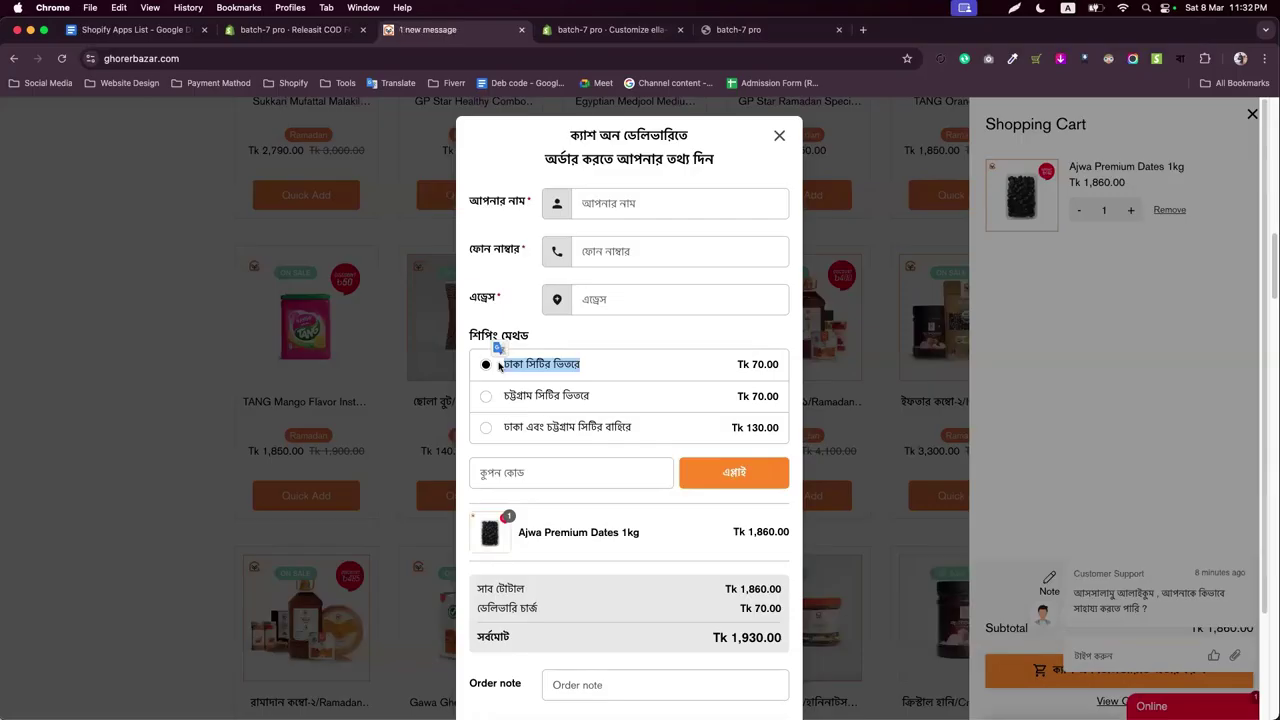
pyautogui.click(338, 30)
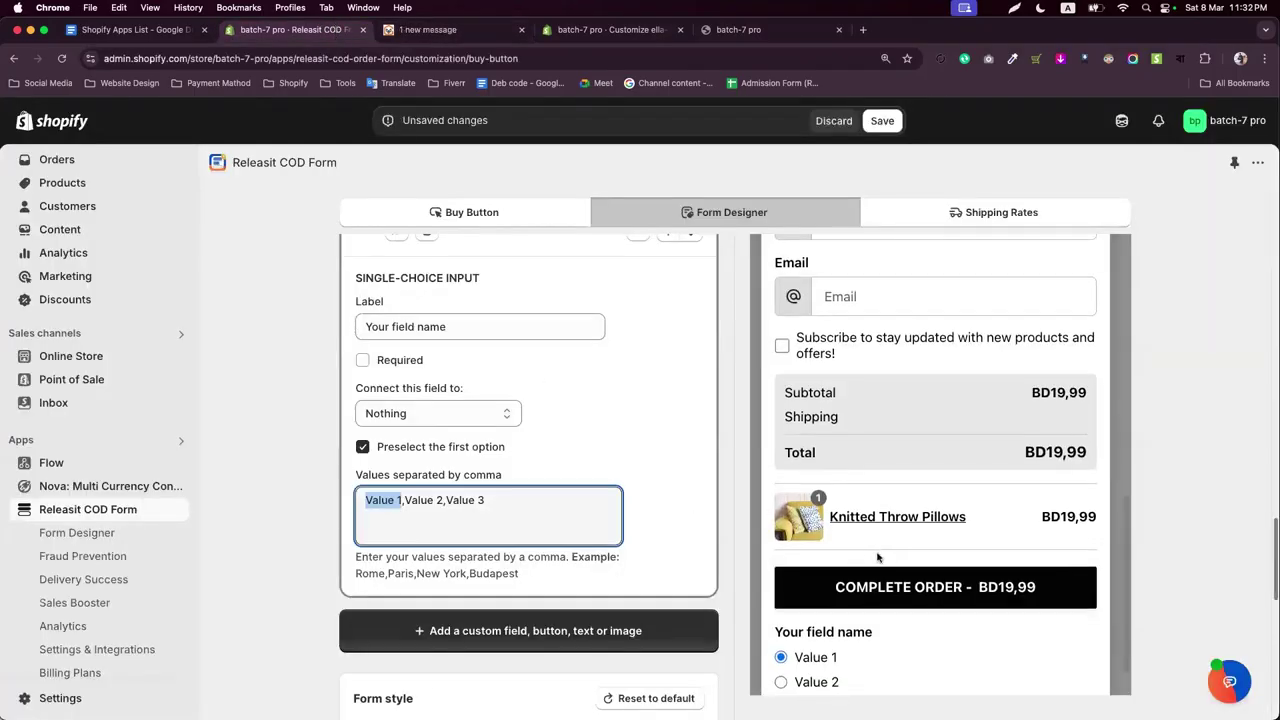
pyautogui.scroll(1, 878, 546)
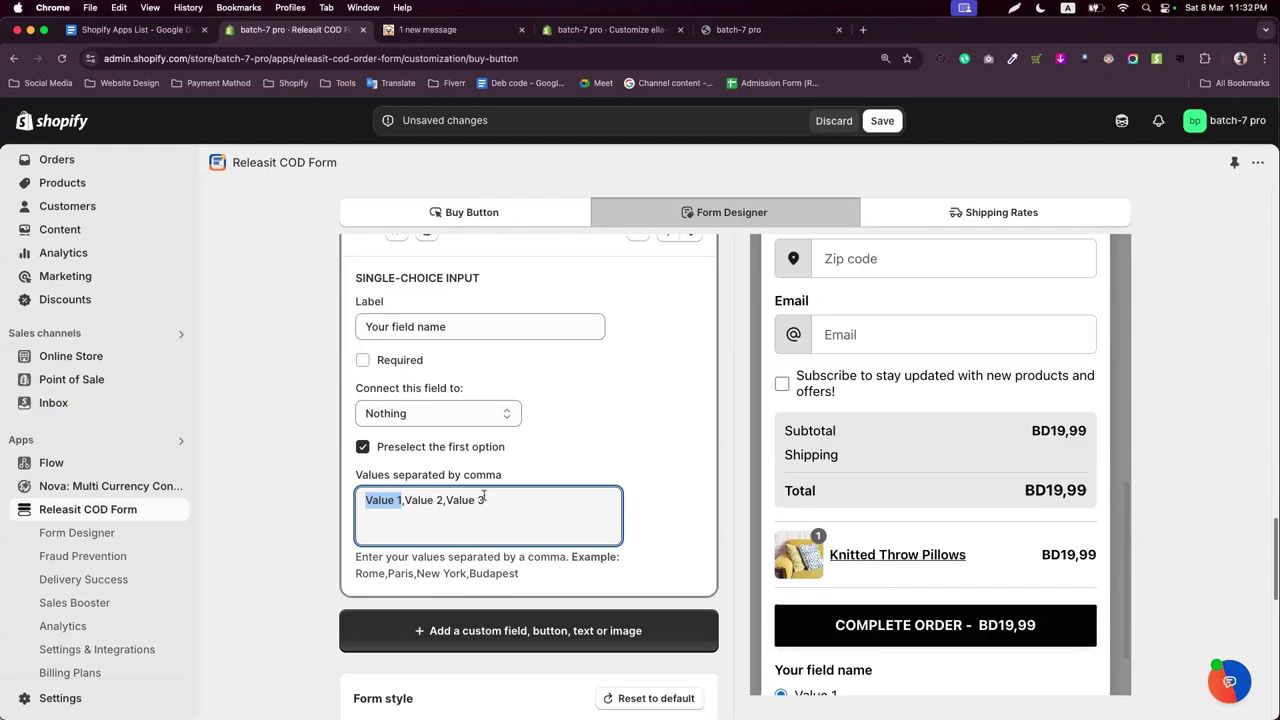
pyautogui.scroll(5, 828, 490)
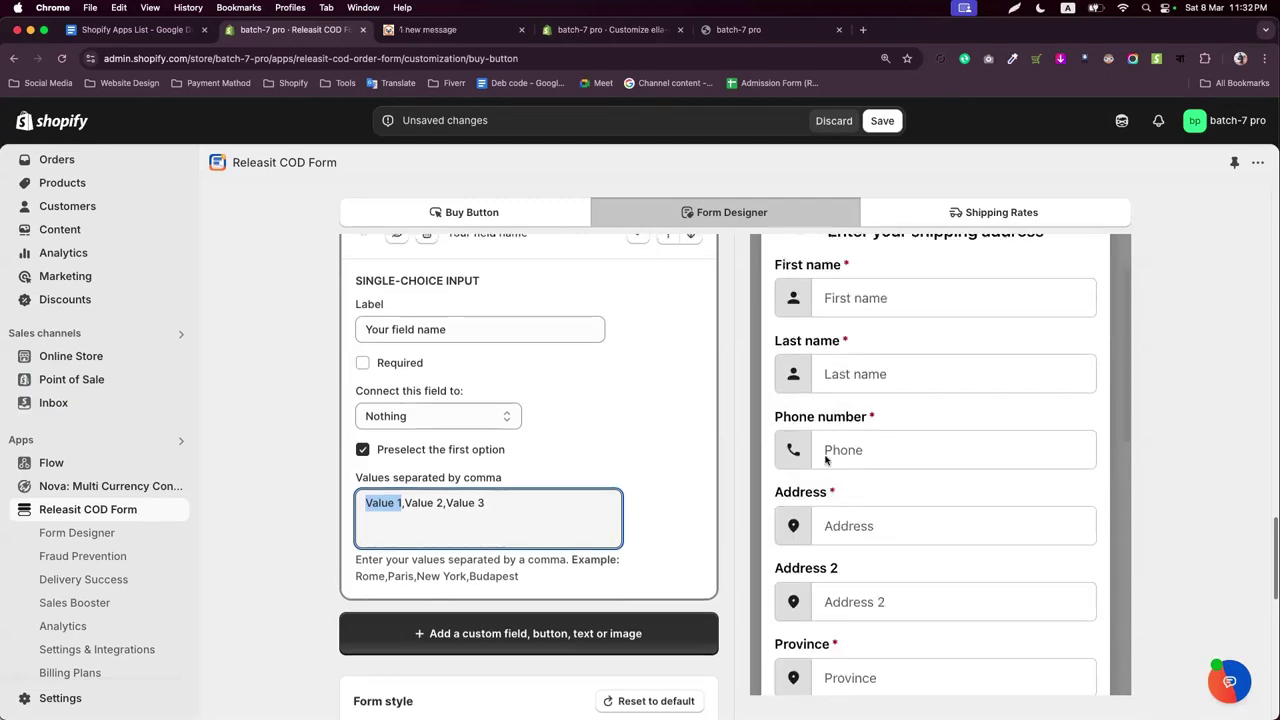
pyautogui.scroll(6, 463, 371)
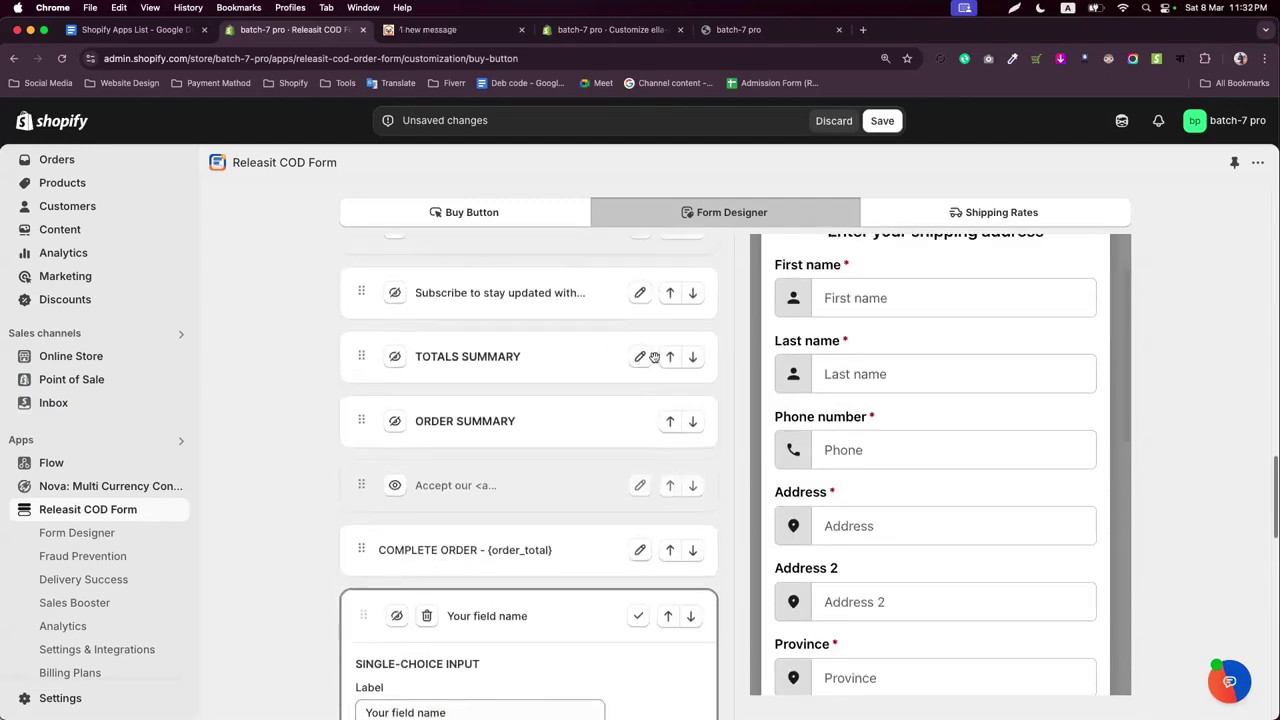
pyautogui.click(641, 357)
pyautogui.scroll(-3, 575, 395)
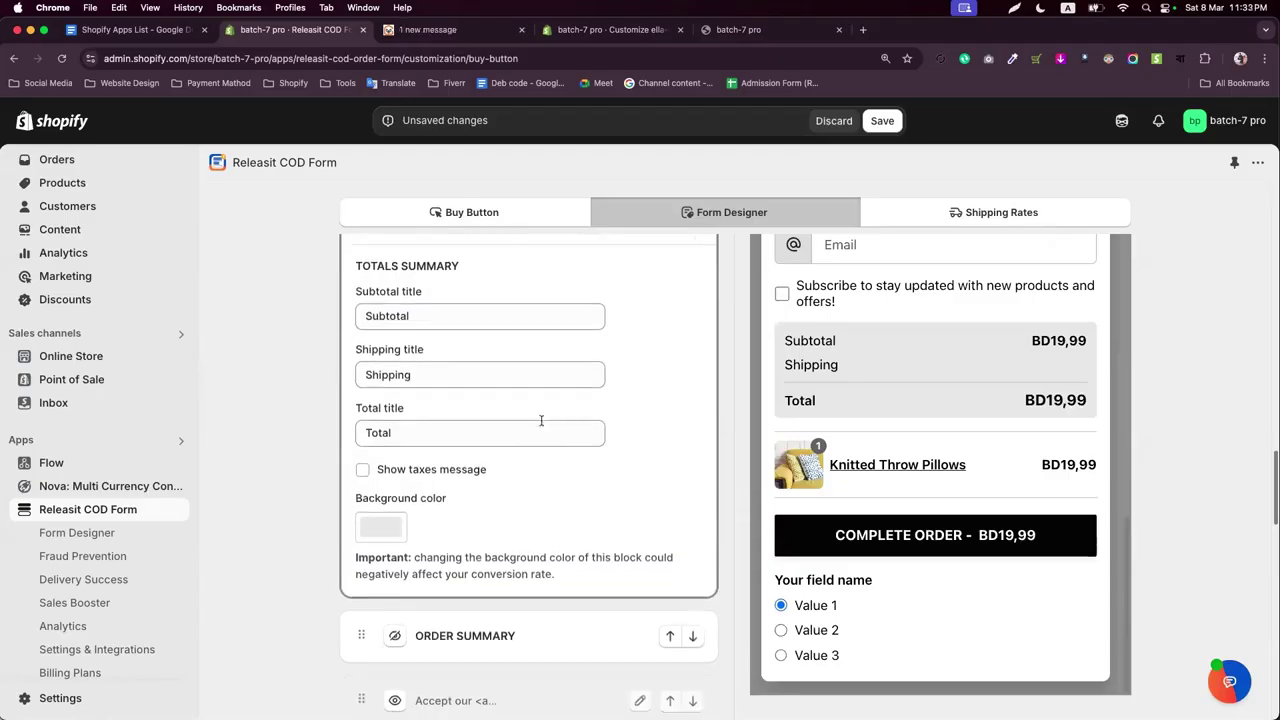
pyautogui.scroll(3, 534, 419)
# Open the City field settings and leave Required unchecked.
pyautogui.click(638, 352)
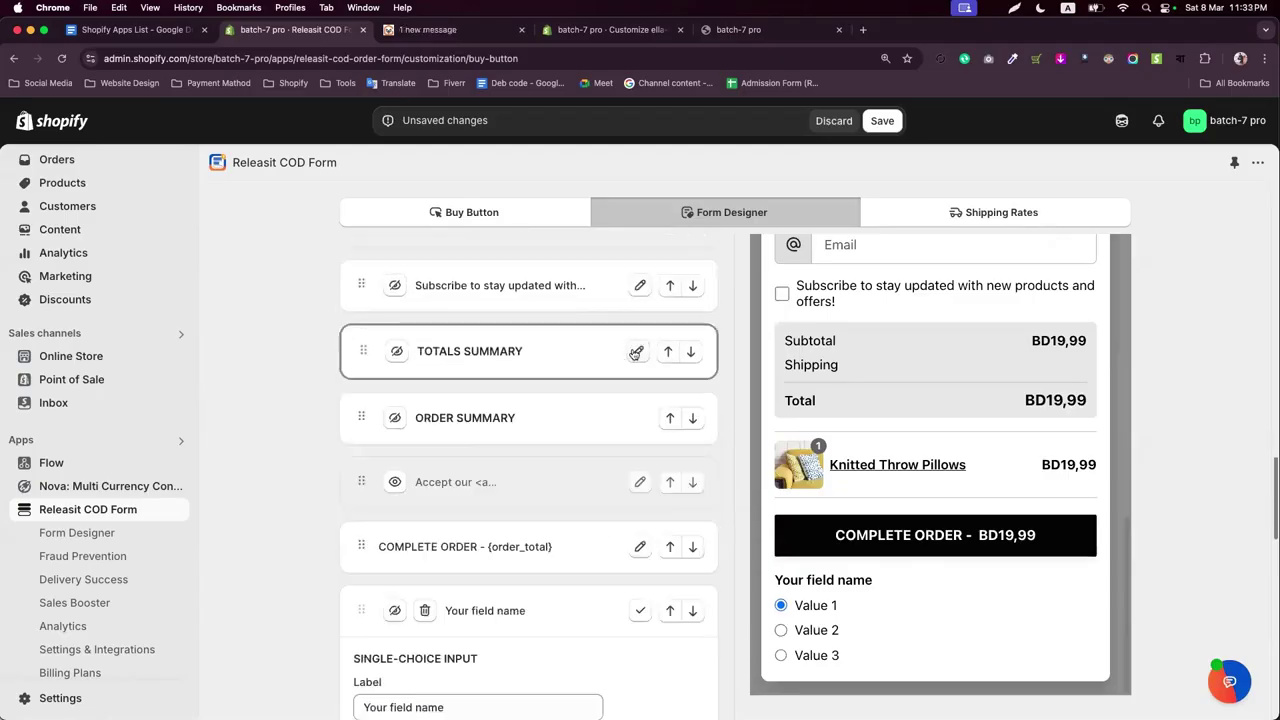
pyautogui.click(636, 288)
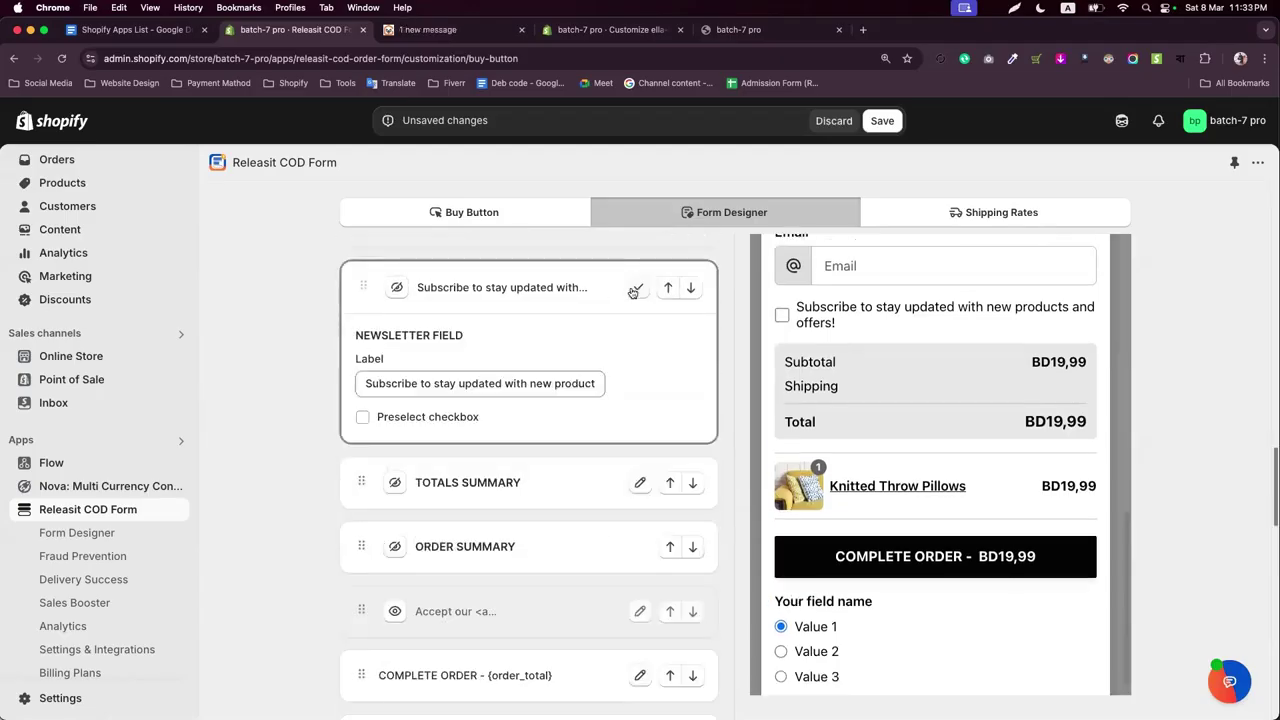
pyautogui.click(634, 289)
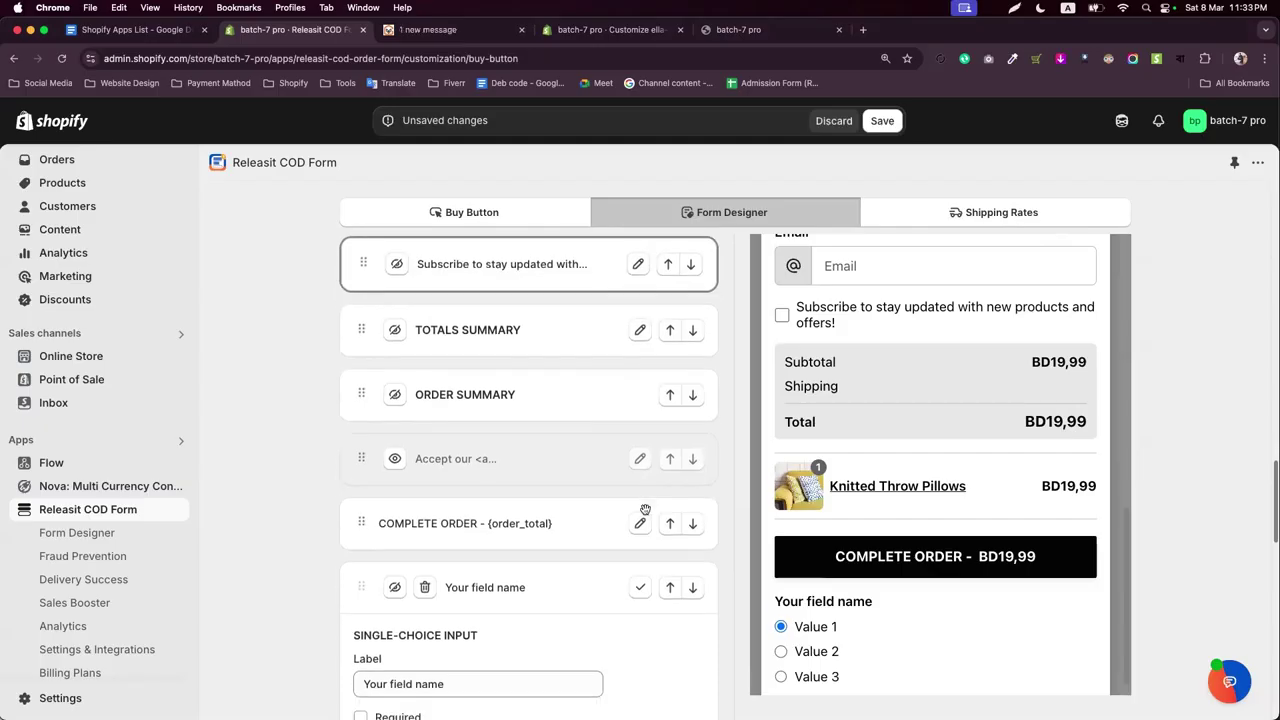
pyautogui.scroll(5, 646, 505)
pyautogui.scroll(1, 641, 490)
pyautogui.click(640, 399)
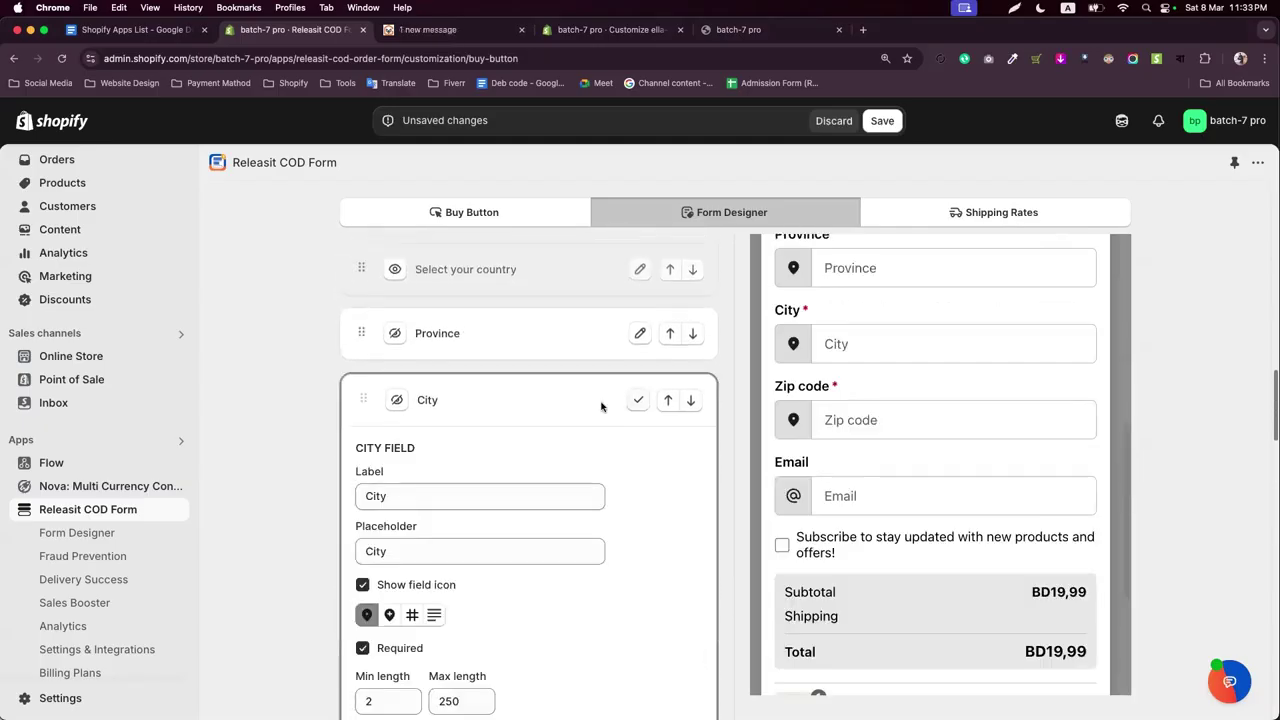
pyautogui.scroll(-2, 437, 560)
pyautogui.scroll(-1, 437, 568)
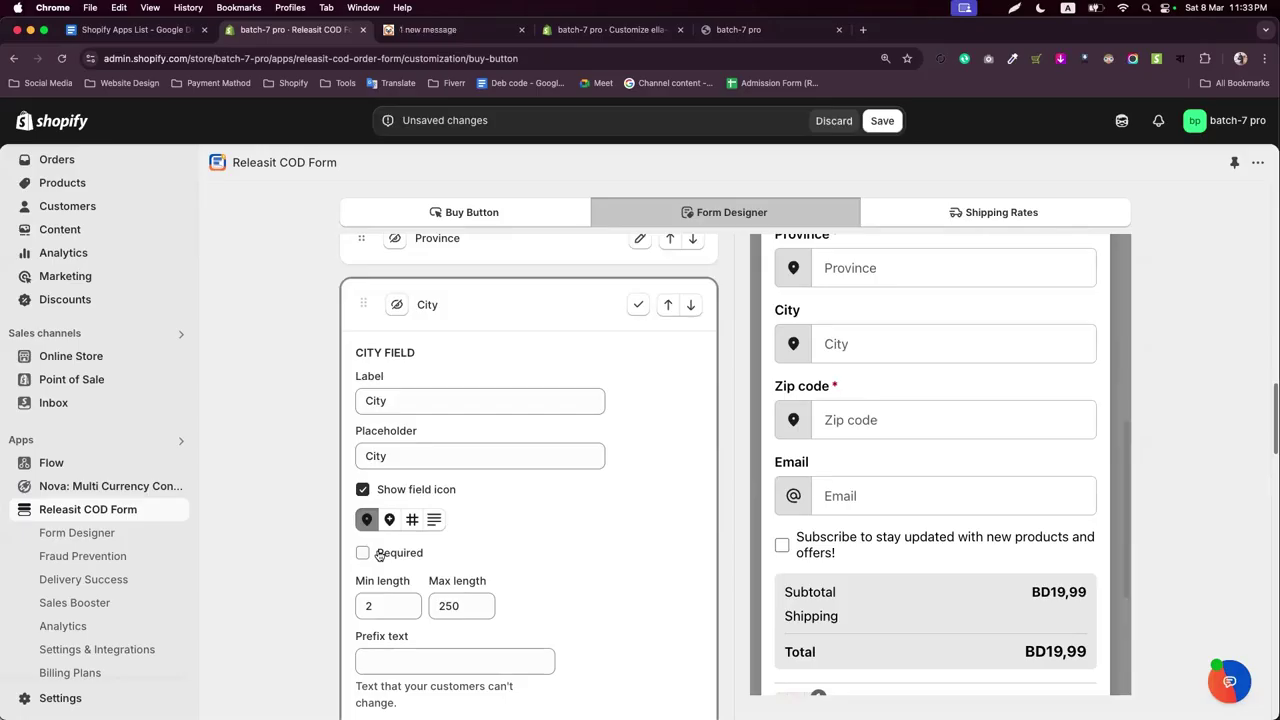
pyautogui.click(379, 556)
pyautogui.click(379, 556)
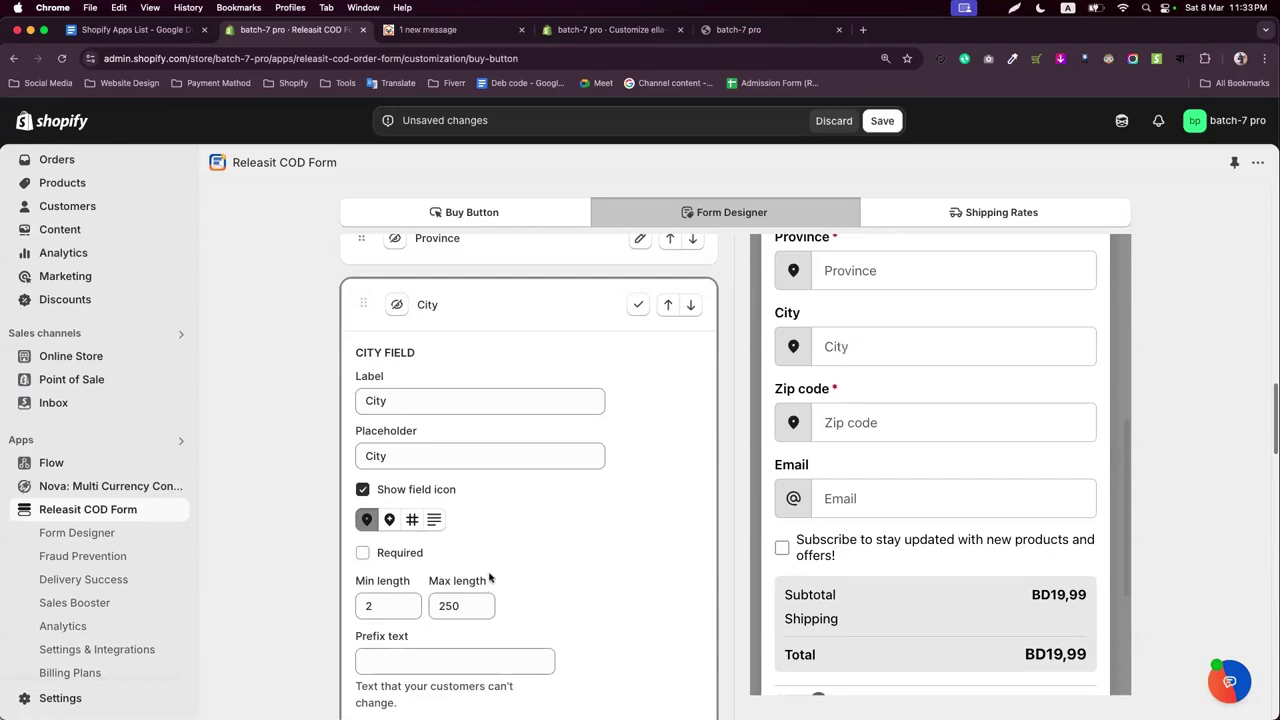
# Set the City placeholder to 'City ( Optional )' and save the form.
pyautogui.click(420, 455)
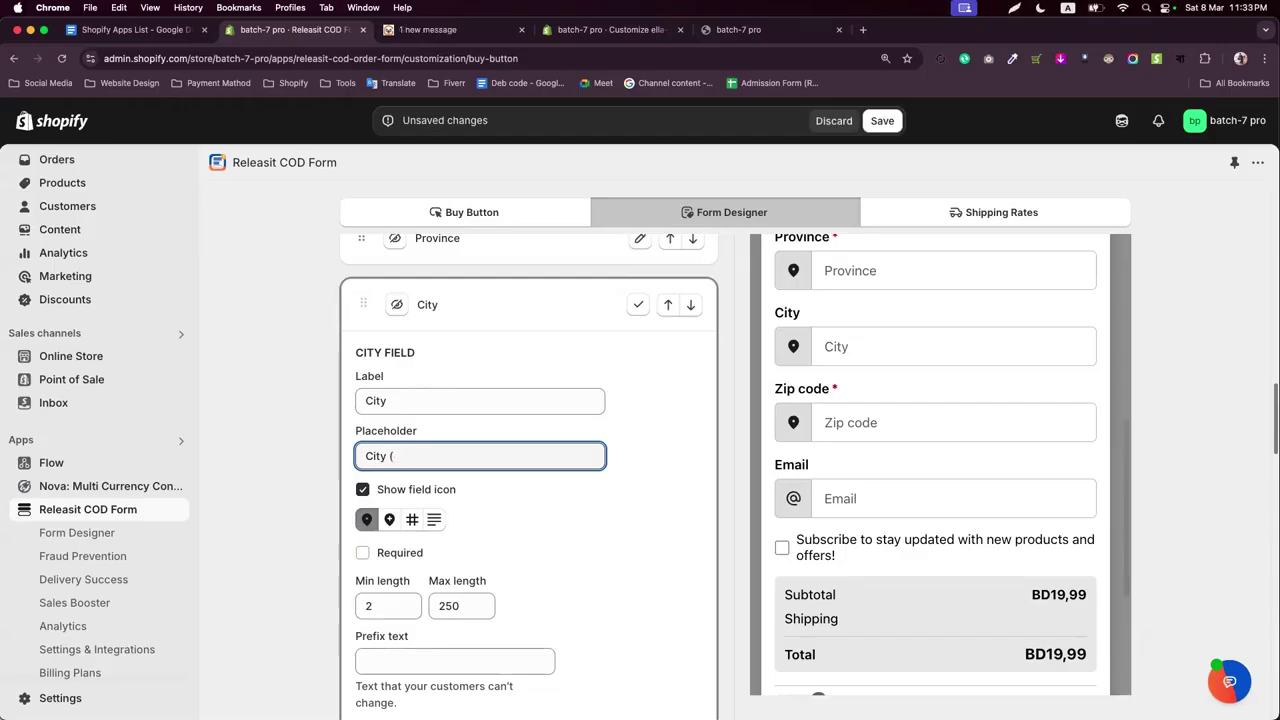
pyautogui.write('onal )')
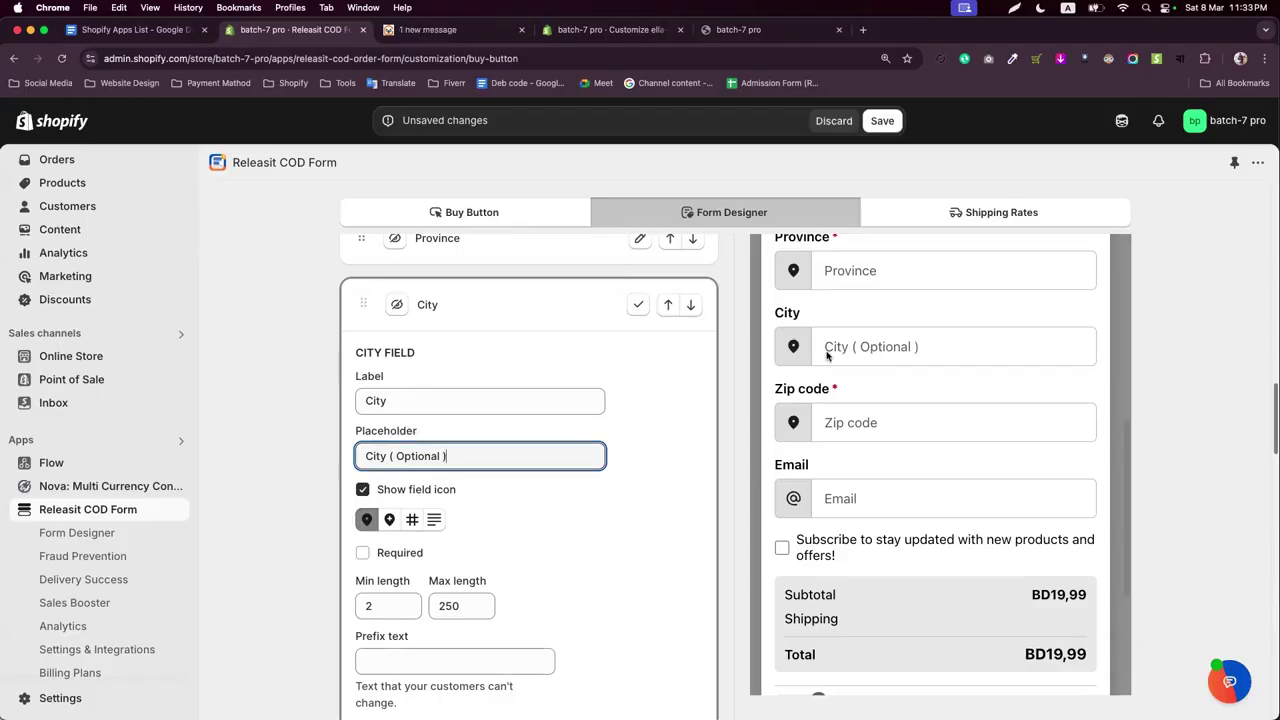
pyautogui.click(880, 121)
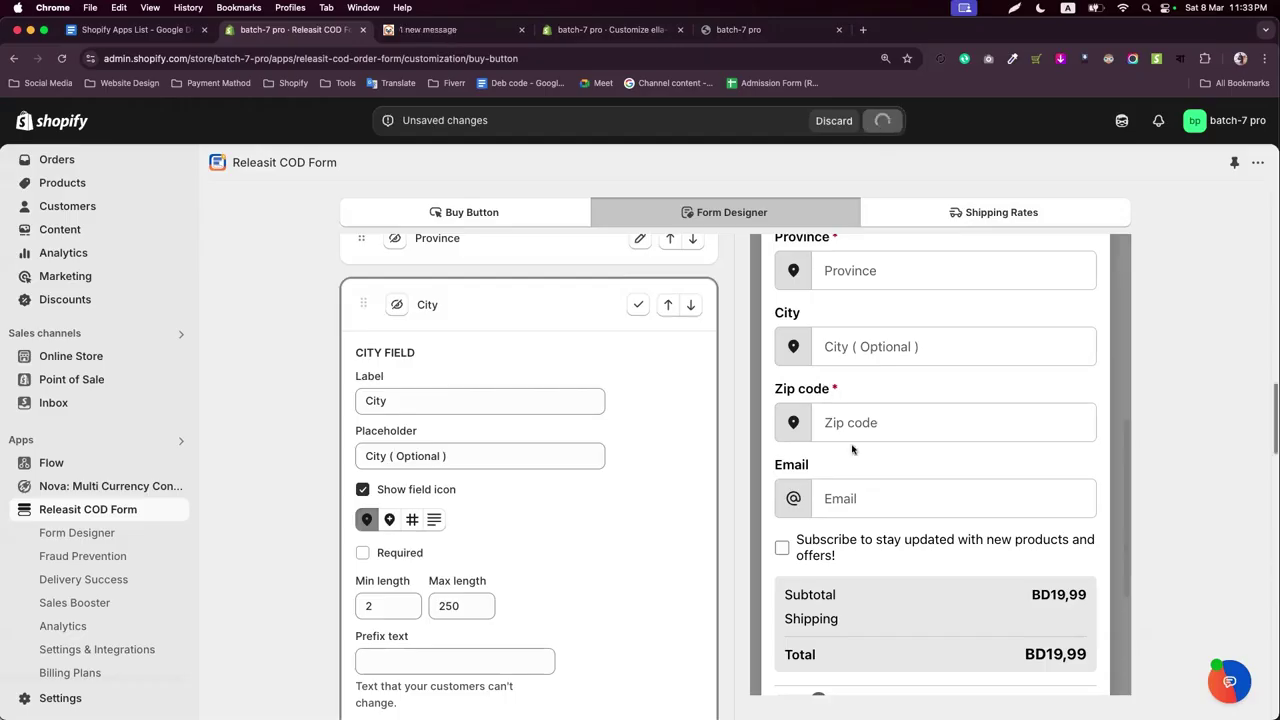
pyautogui.scroll(-1, 877, 442)
pyautogui.scroll(5, 877, 442)
pyautogui.scroll(-3, 885, 490)
# Try the name, phone and address fields on the ghorerbazar reference form.
pyautogui.click(423, 29)
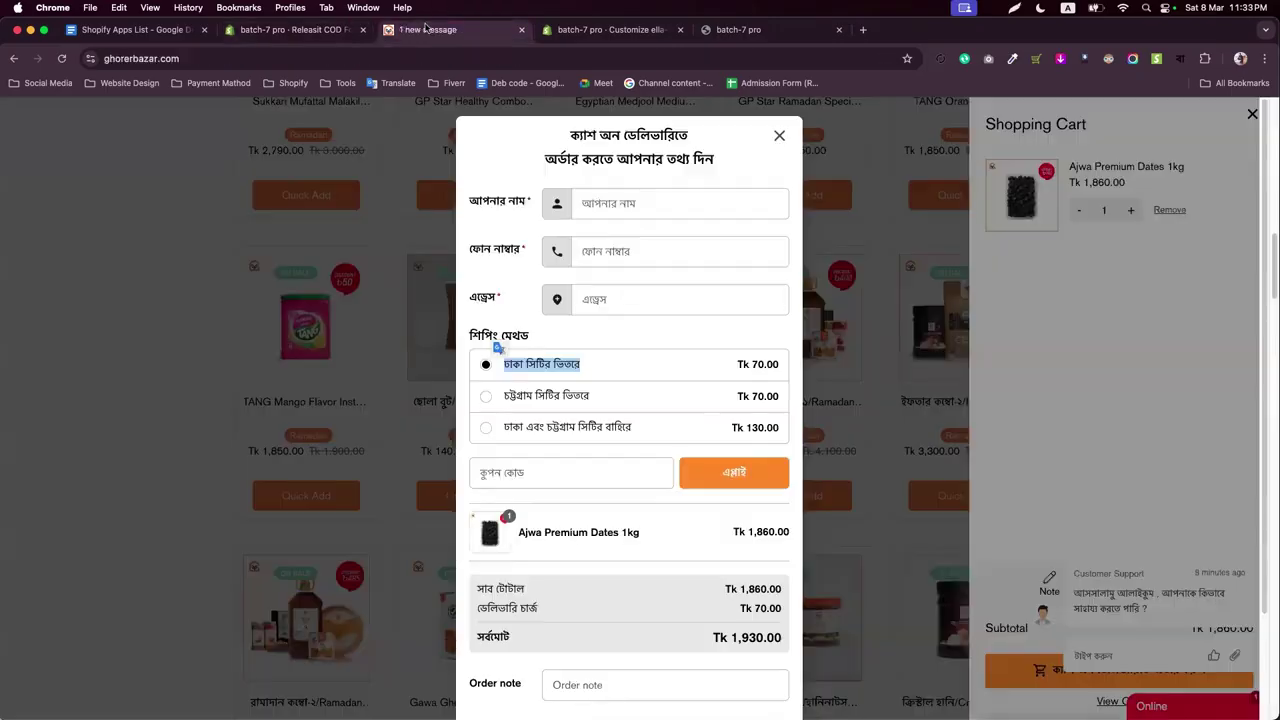
pyautogui.scroll(-3, 640, 385)
pyautogui.click(546, 386)
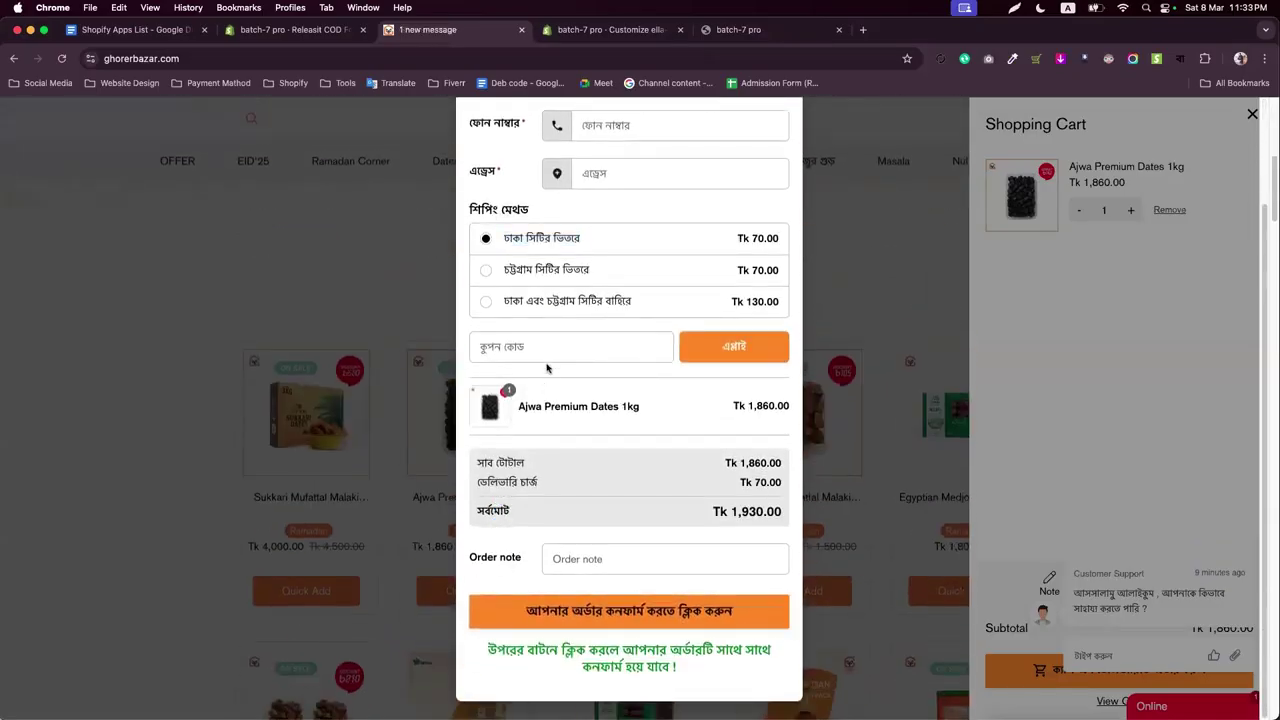
pyautogui.scroll(3, 581, 345)
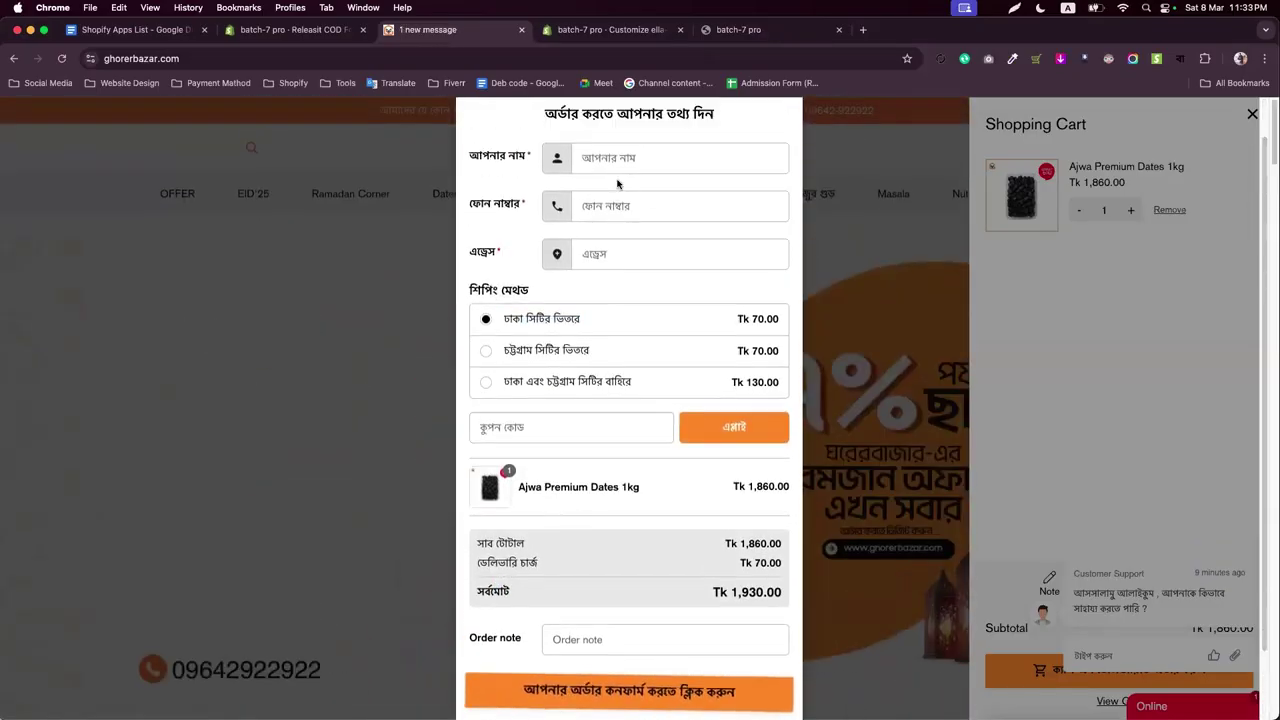
pyautogui.click(585, 203)
pyautogui.click(595, 251)
pyautogui.click(596, 210)
pyautogui.click(596, 255)
pyautogui.click(593, 295)
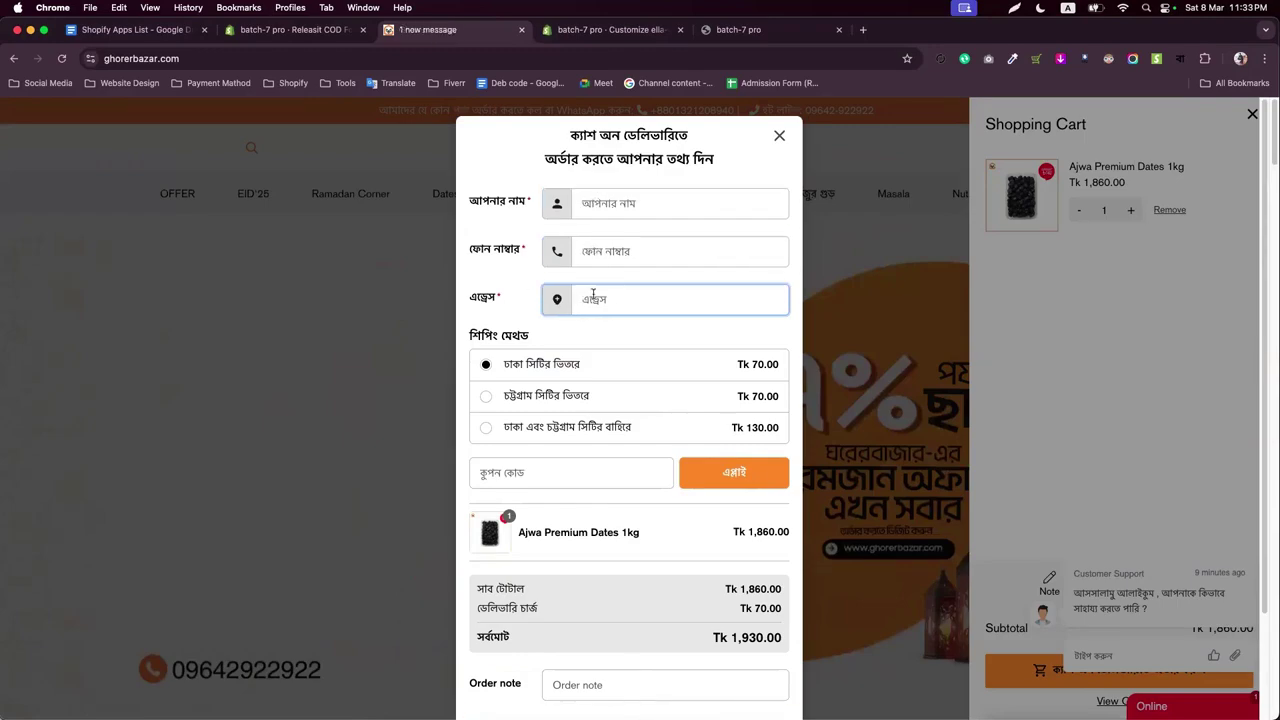
# Review the Releasit COD form settings, then scroll the reference checkout to its shipping options.
pyautogui.click(316, 31)
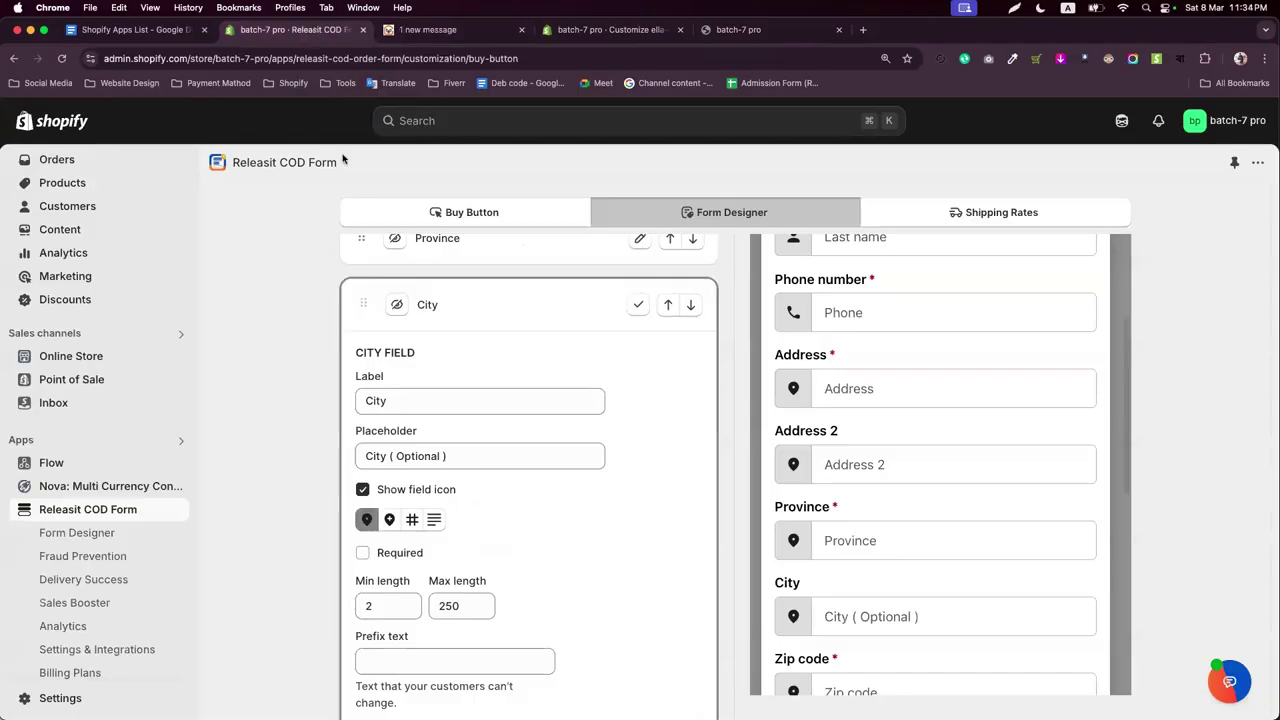
pyautogui.scroll(-3, 848, 571)
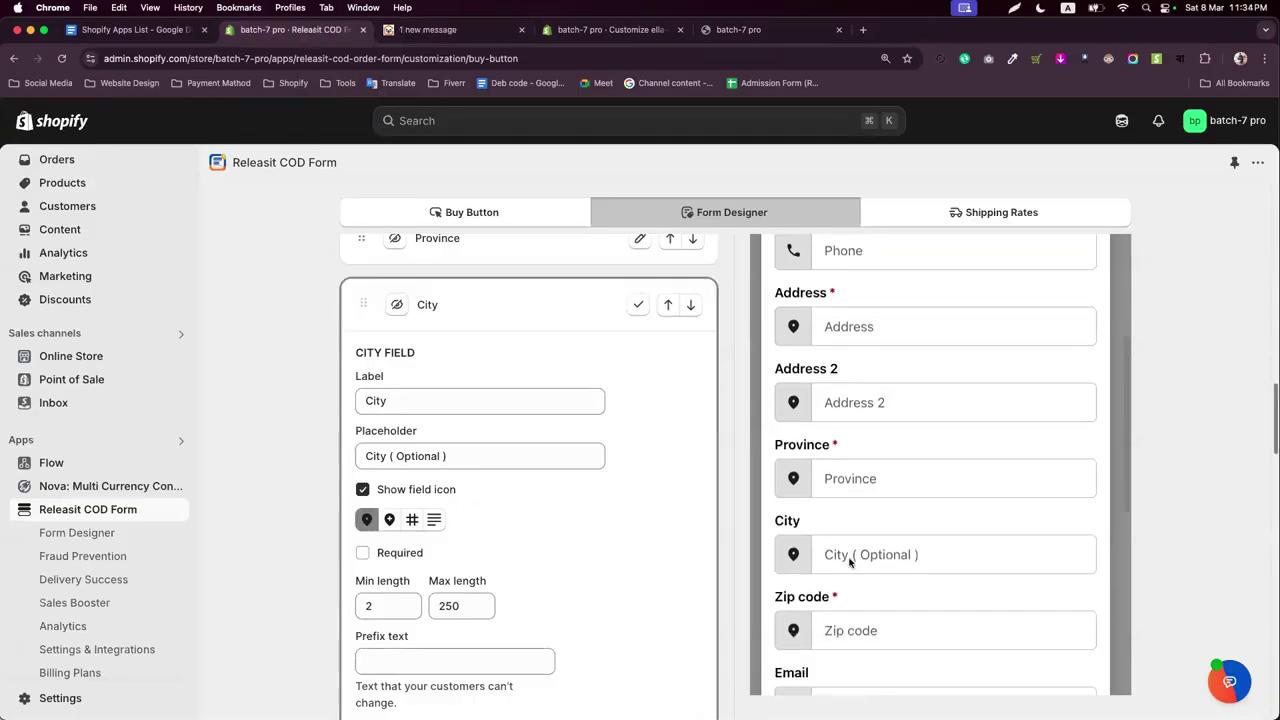
pyautogui.scroll(-1, 844, 582)
pyautogui.scroll(8, 844, 582)
pyautogui.scroll(-1, 844, 582)
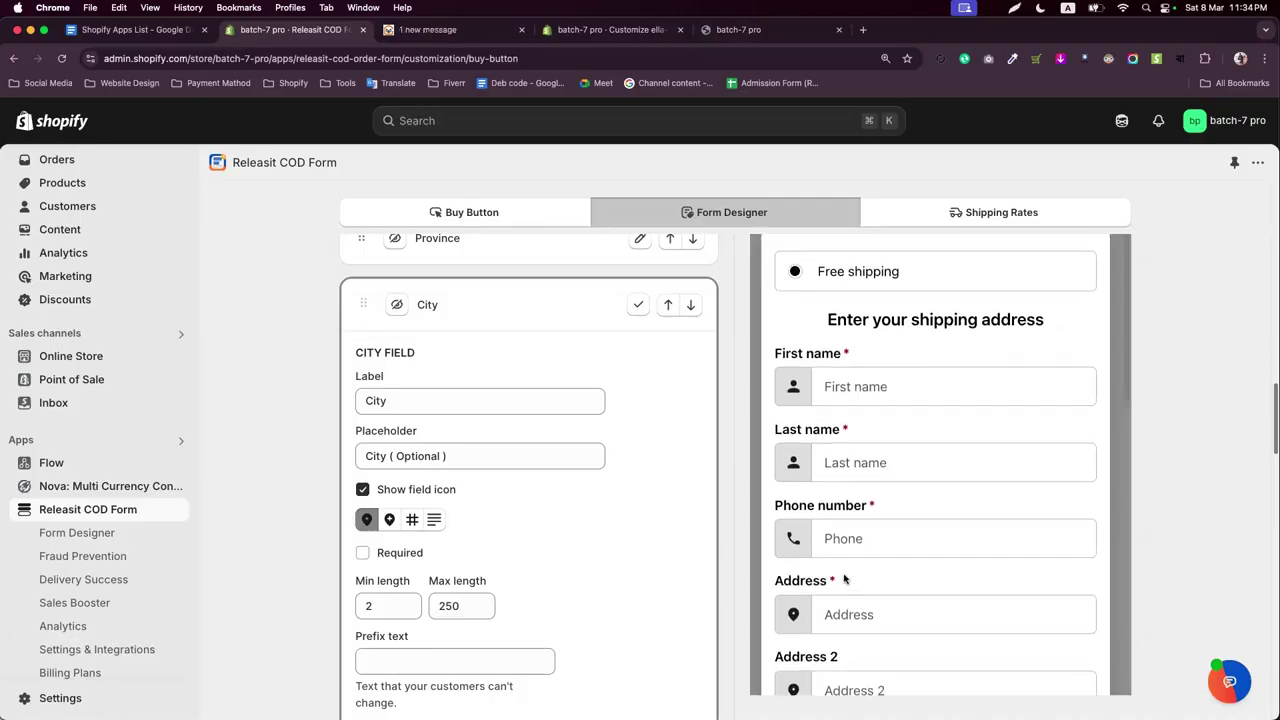
pyautogui.click(449, 36)
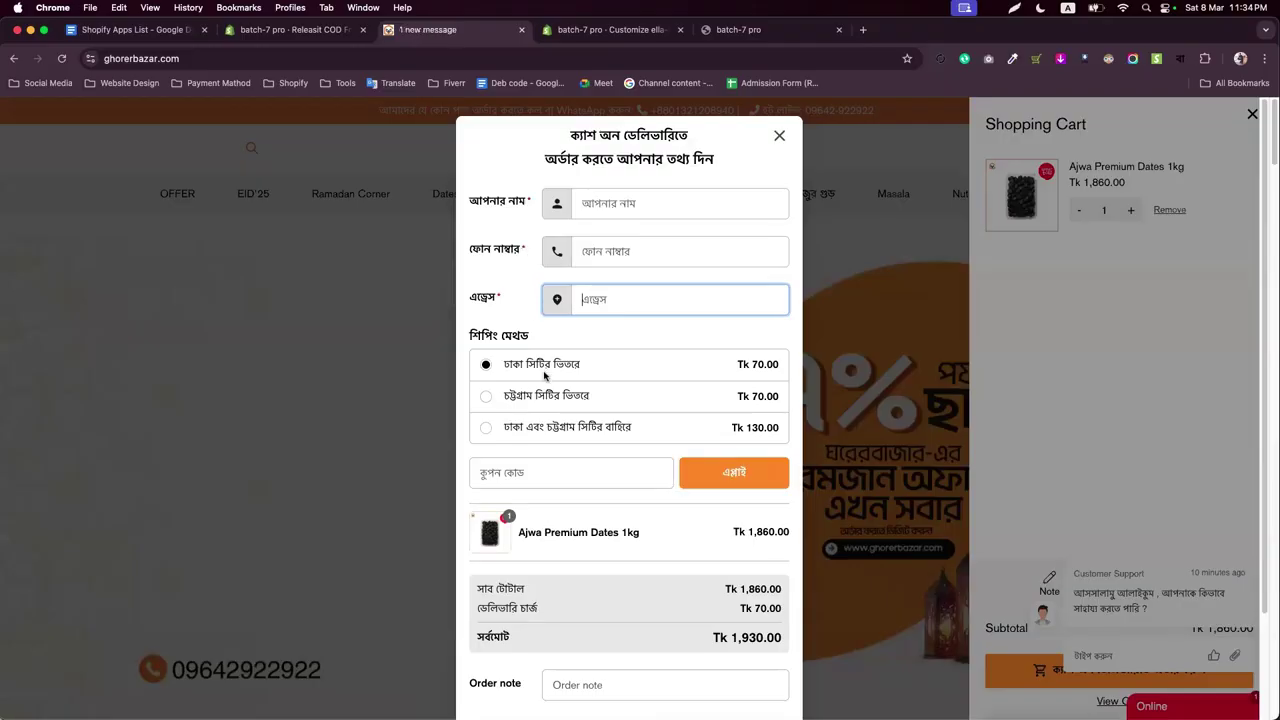
pyautogui.scroll(-3, 544, 383)
pyautogui.scroll(-1, 544, 383)
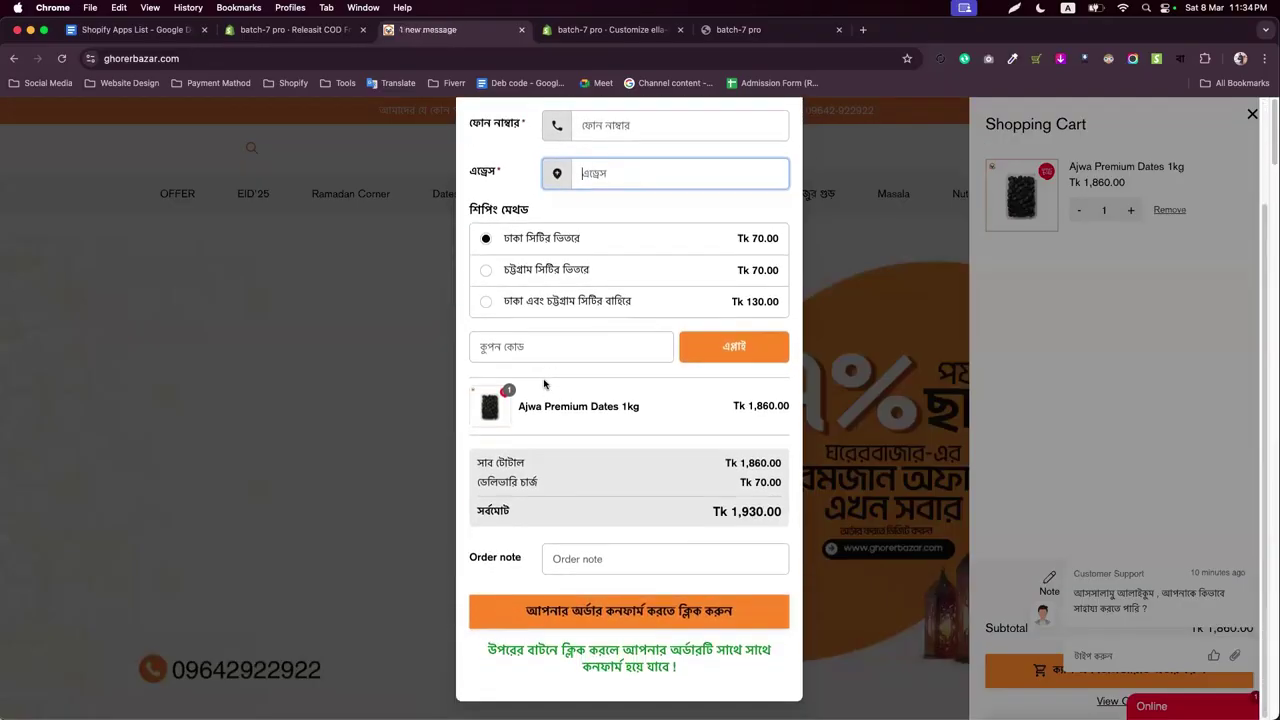
# Compare reference totals across shipping options, including Tk 130, then show the COD Shipping Rates page.
pyautogui.click(531, 262)
pyautogui.click(533, 303)
pyautogui.click(499, 271)
pyautogui.click(264, 27)
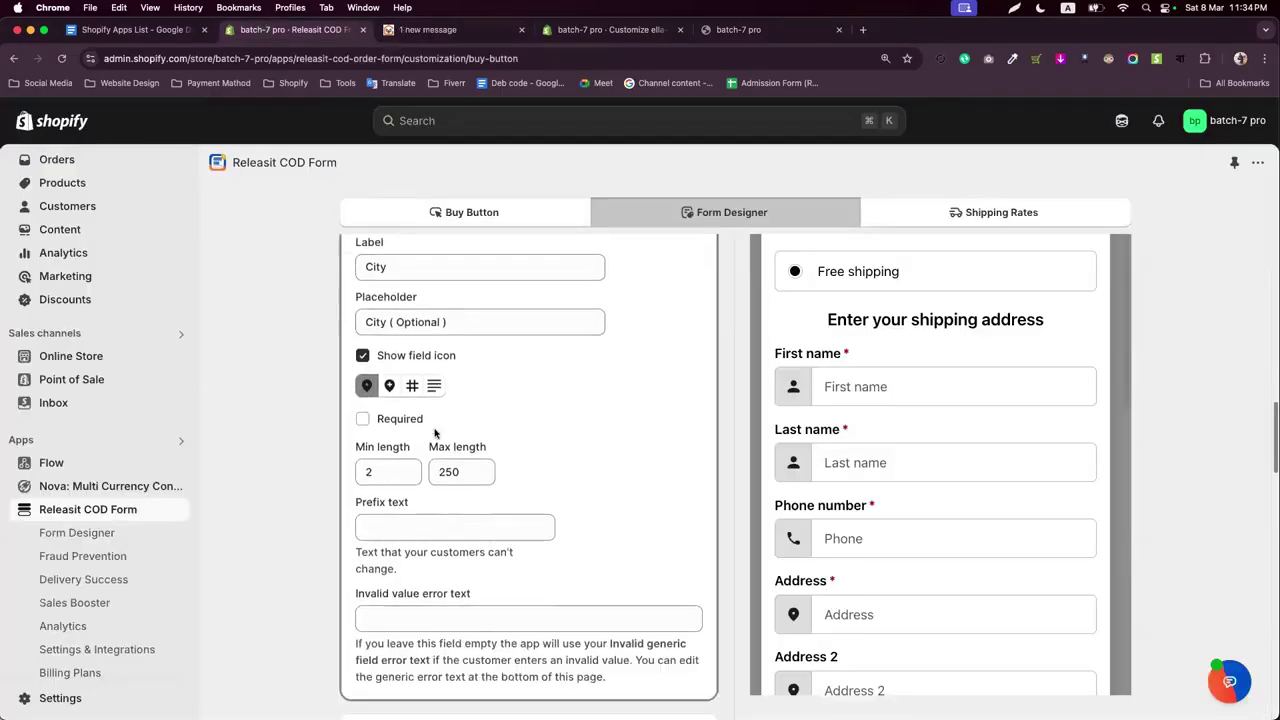
pyautogui.click(991, 214)
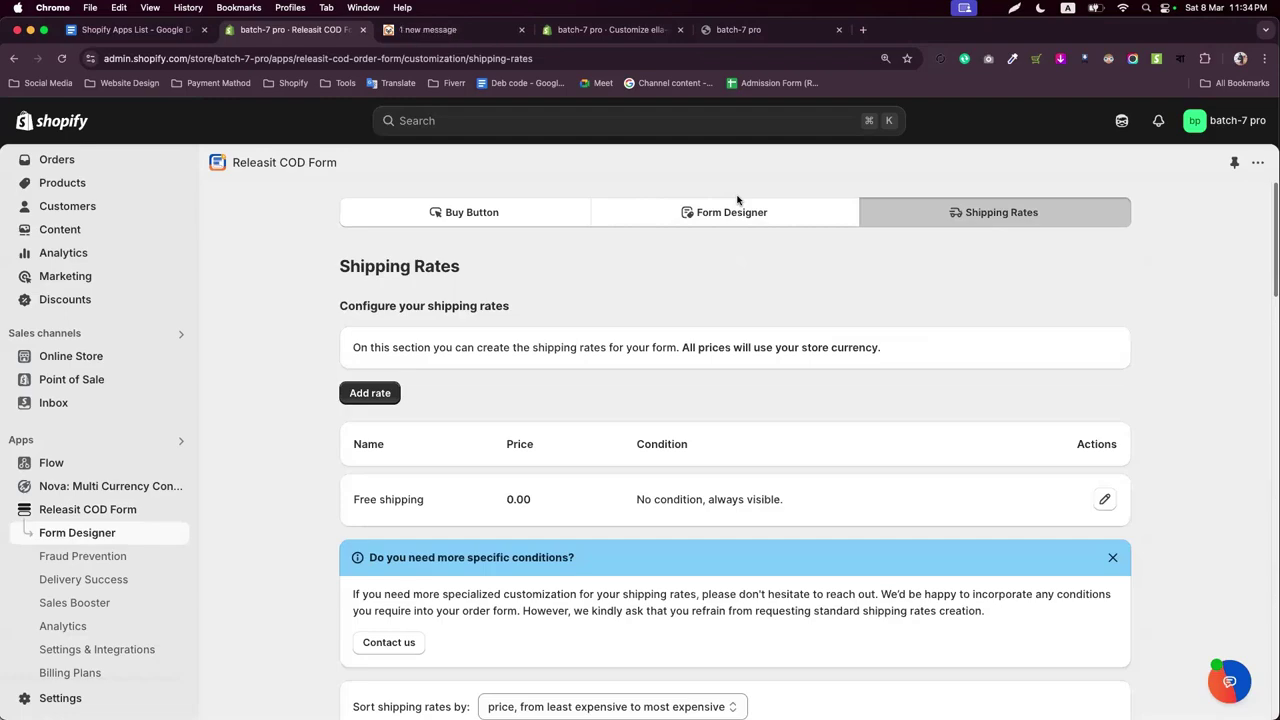
# Add a new shipping rate, leaving its name blank and price at 0.00.
pyautogui.scroll(-1, 767, 490)
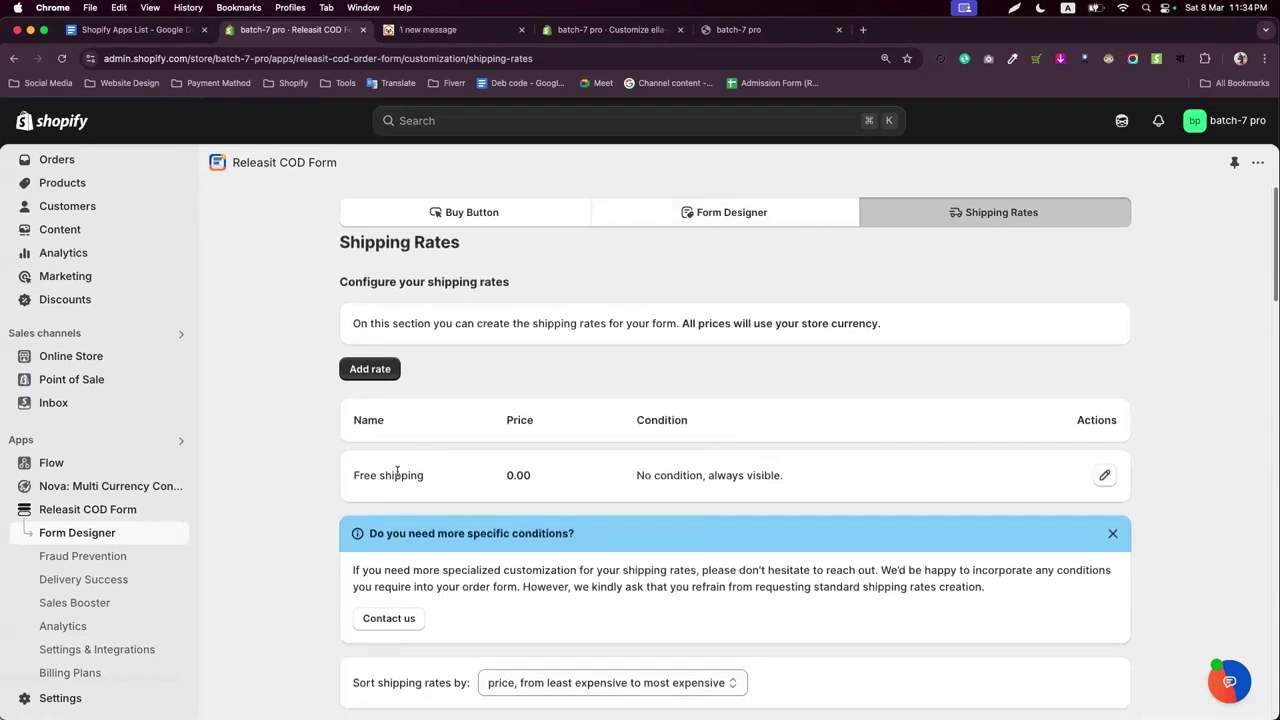
pyautogui.scroll(-2, 395, 475)
pyautogui.scroll(-1, 397, 476)
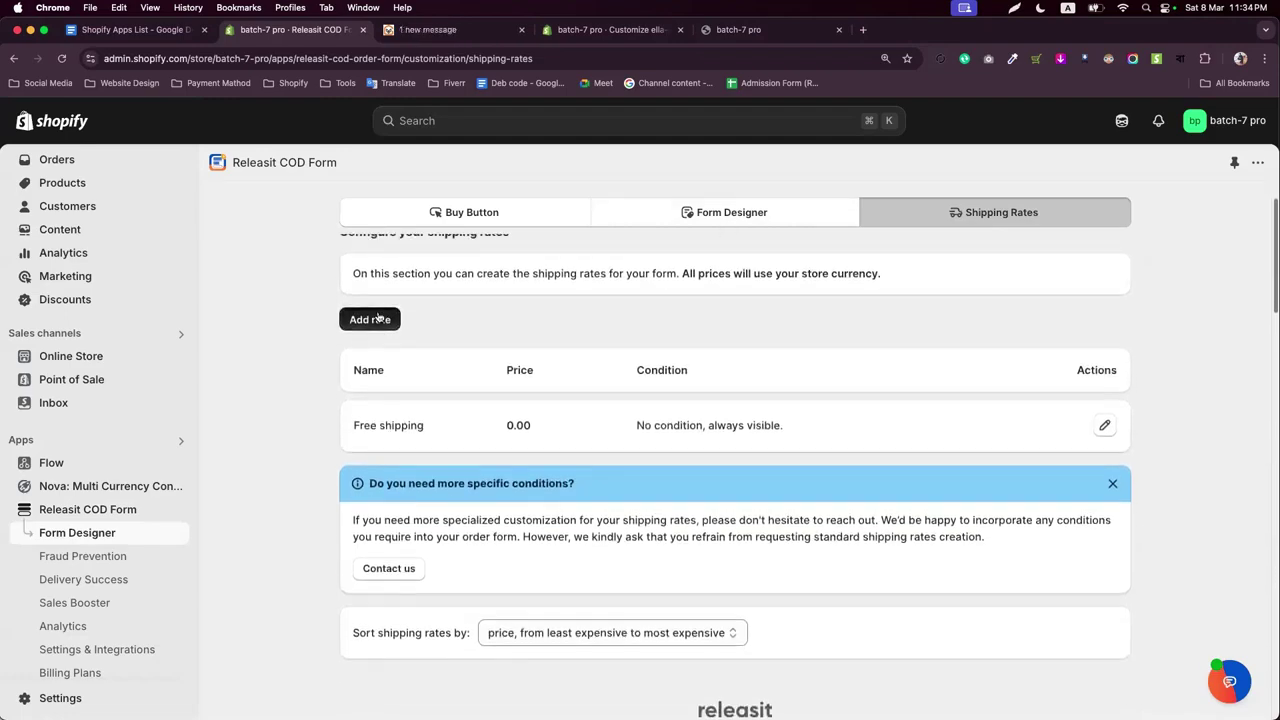
pyautogui.click(375, 320)
pyautogui.scroll(-1, 431, 530)
pyautogui.click(431, 532)
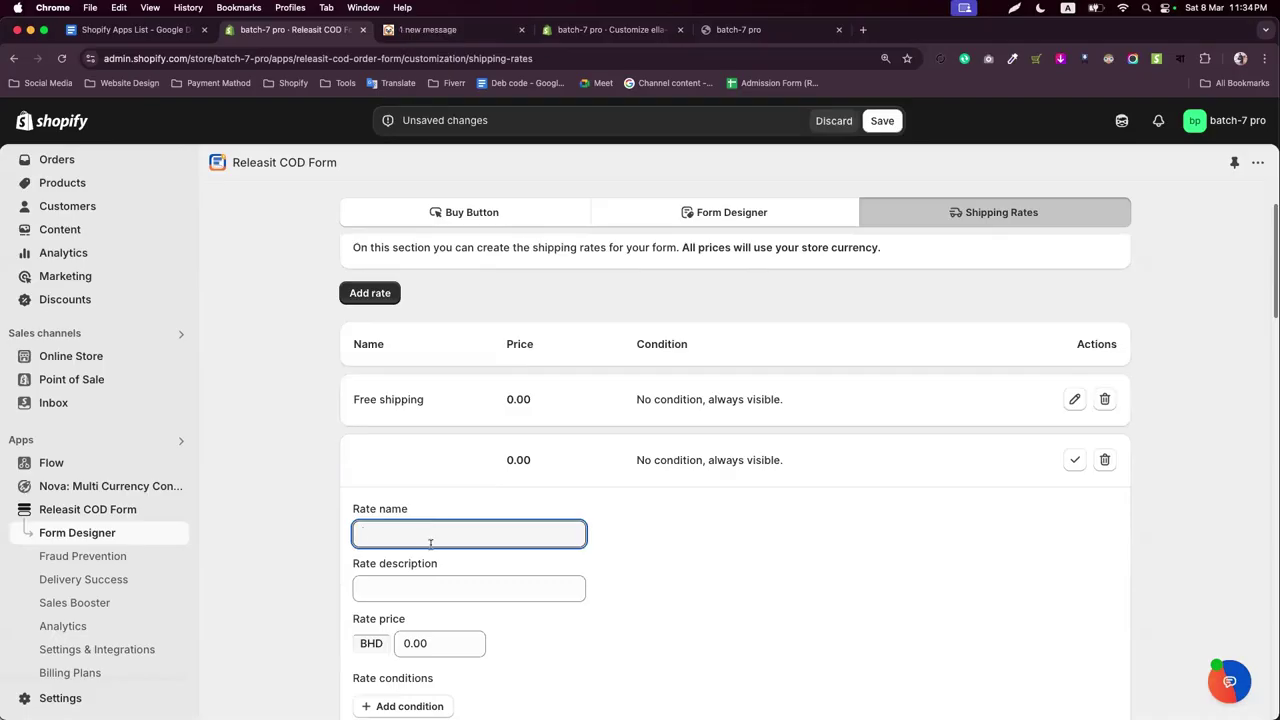
pyautogui.scroll(-4, 431, 545)
pyautogui.click(434, 528)
pyautogui.moveTo(434, 528); pyautogui.dragTo(402, 528)
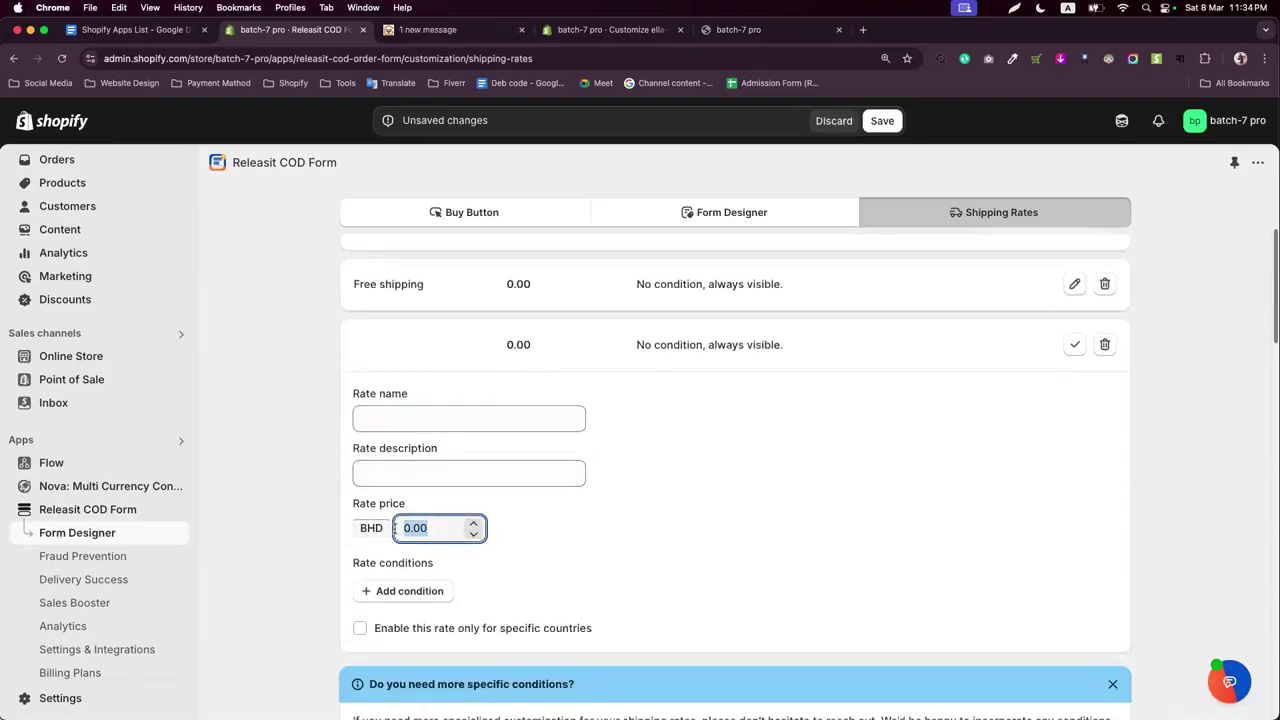
# Give the new rate an 'Order total greater or equal than' condition.
pyautogui.click(418, 592)
pyautogui.click(487, 617)
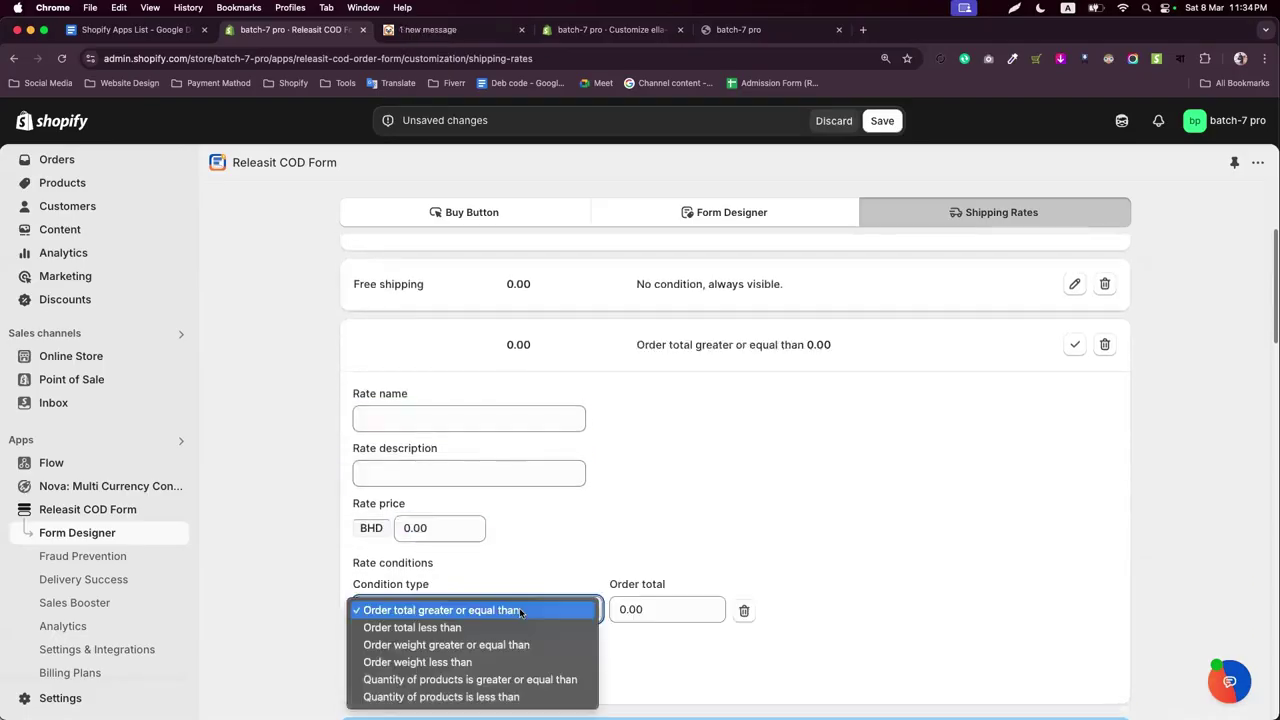
pyautogui.click(672, 615)
pyautogui.scroll(4, 420, 480)
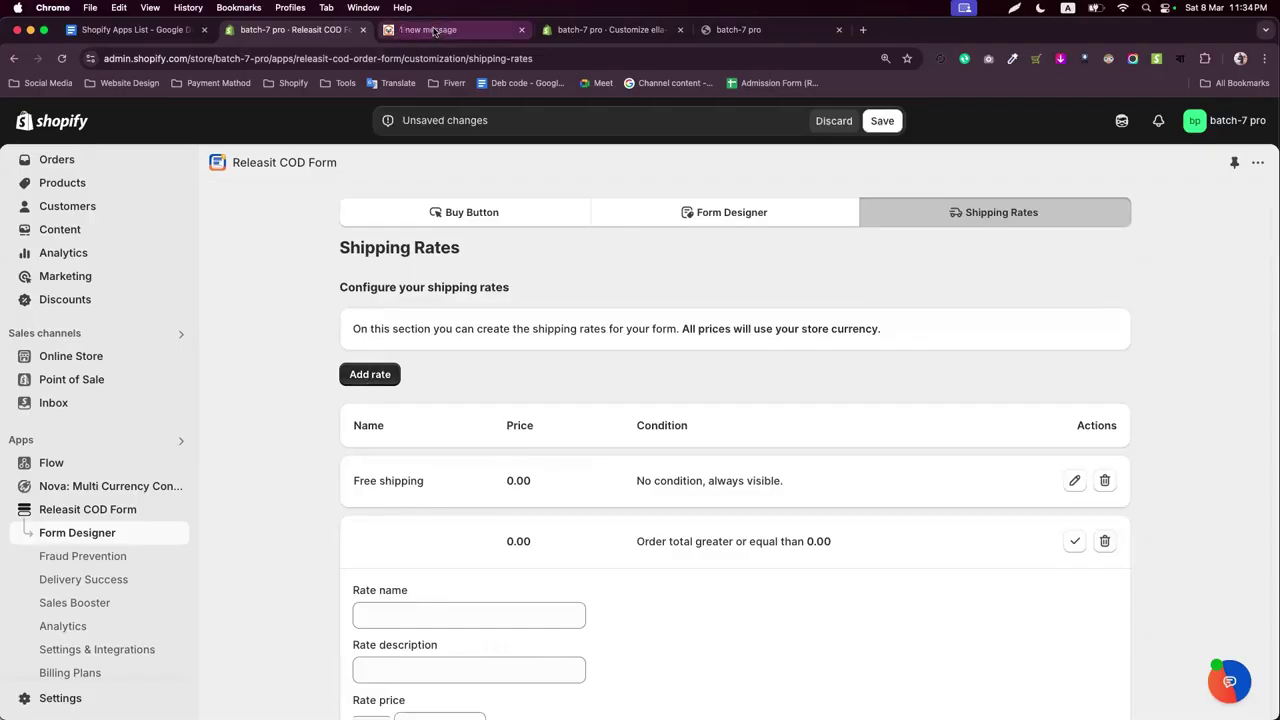
# Follow the Wholesale App link in the Shopify Apps List document to its App Store listing.
pyautogui.click(188, 38)
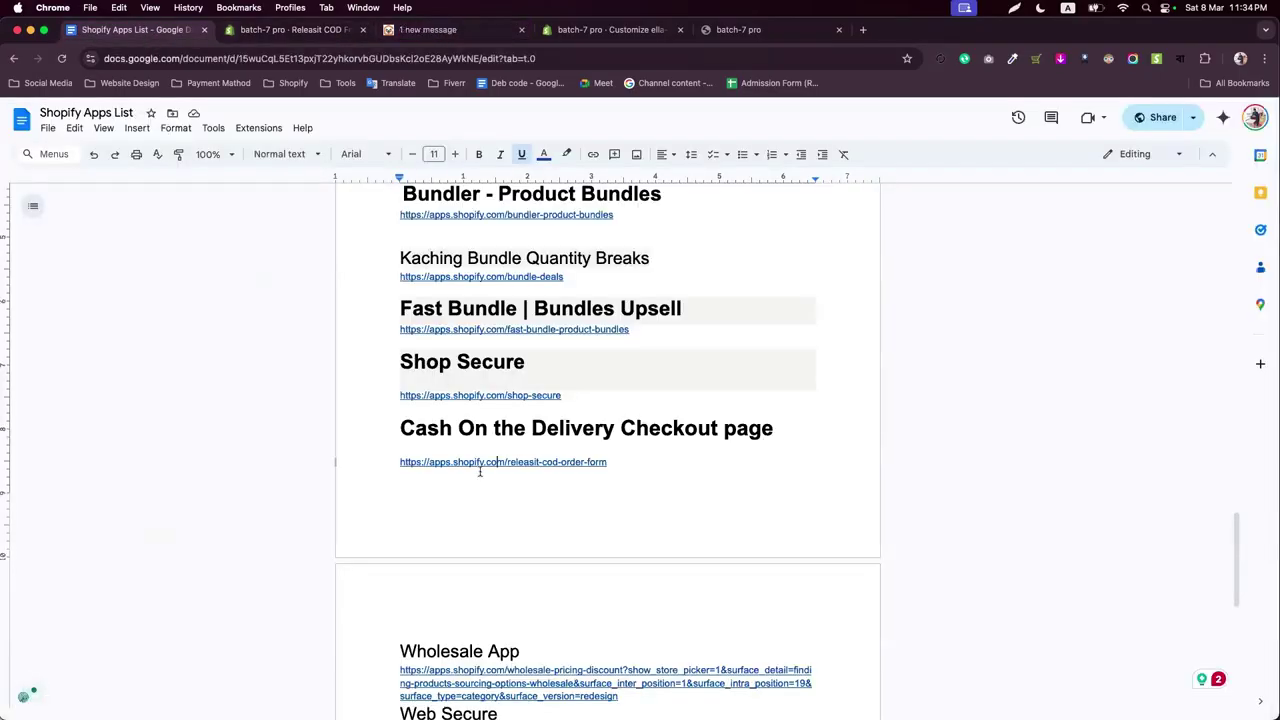
pyautogui.scroll(-5, 481, 476)
pyautogui.click(472, 476)
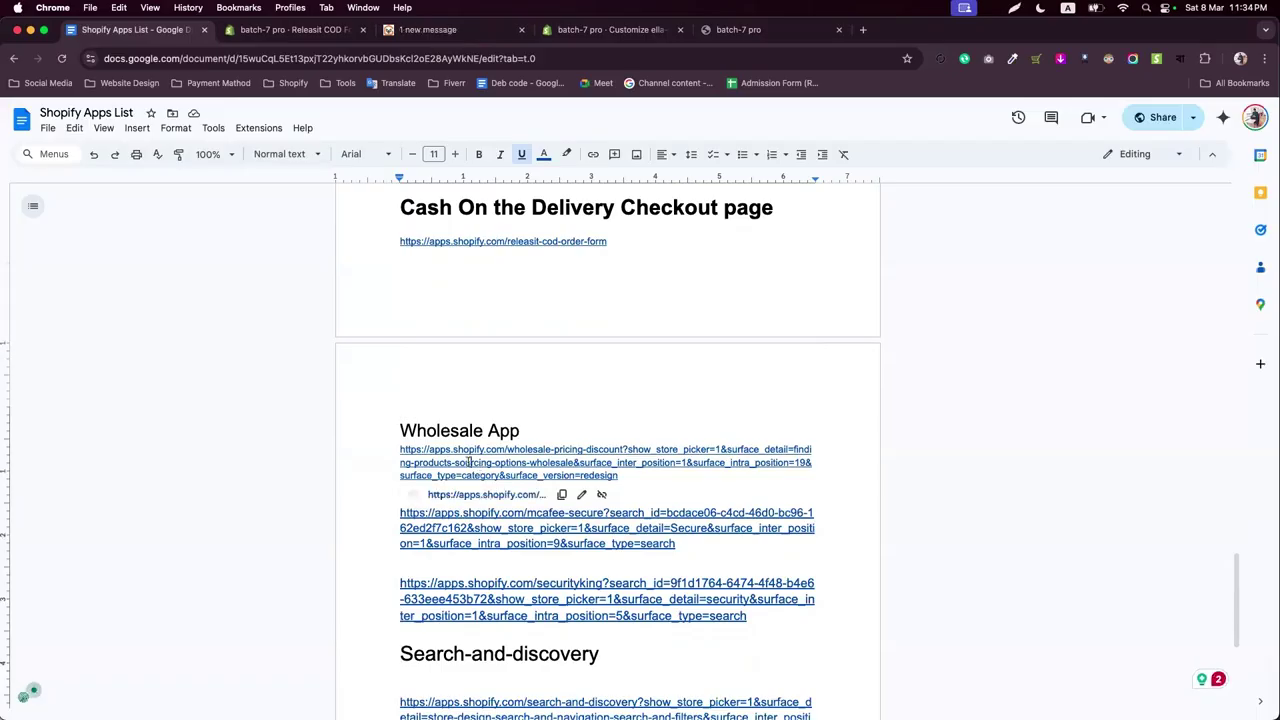
pyautogui.click(475, 495)
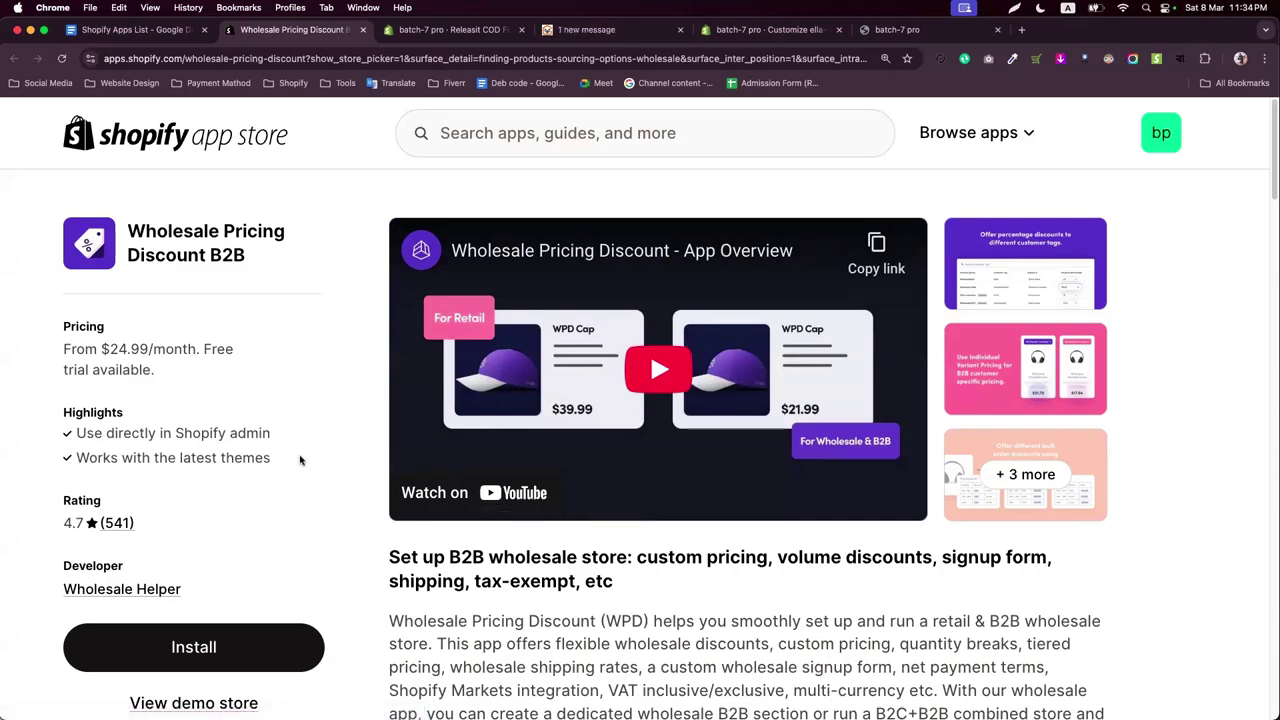
# Review the Wholesale Pricing Discount B2B pricing plans and briefly play the overview video.
pyautogui.scroll(-10, 305, 455)
pyautogui.scroll(-5, 300, 460)
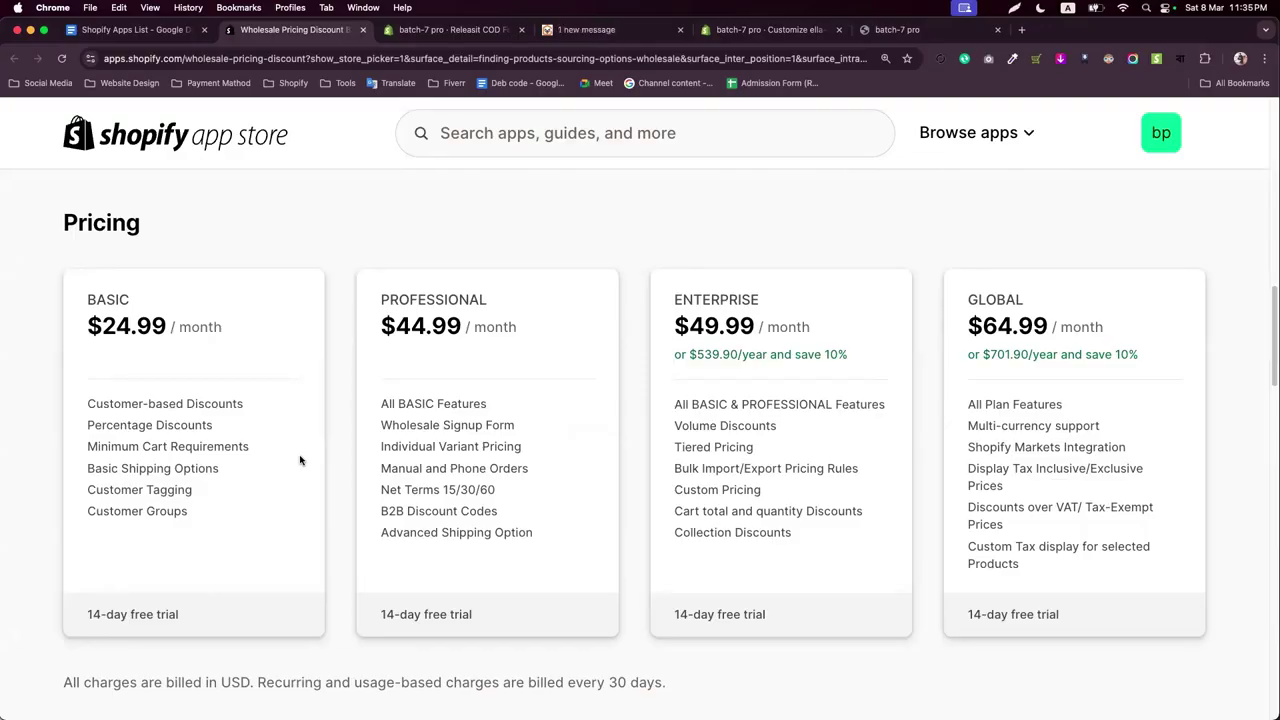
pyautogui.scroll(-5, 334, 408)
pyautogui.scroll(20, 333, 410)
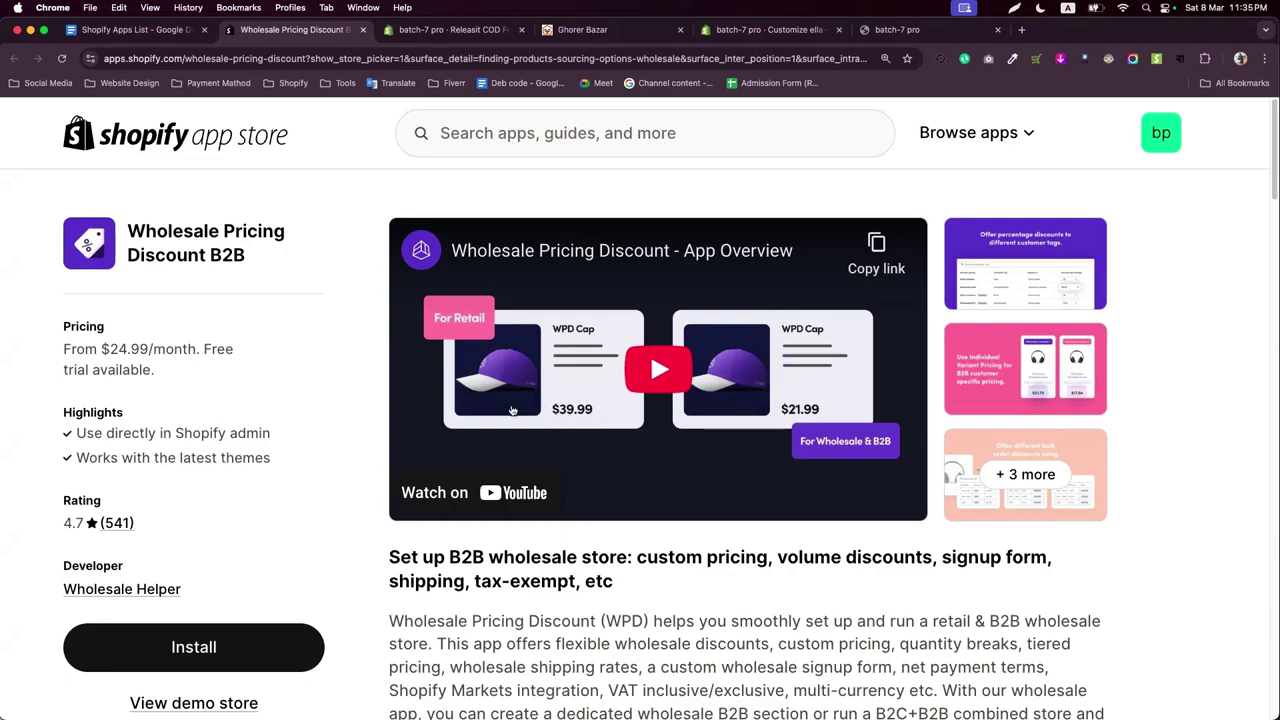
pyautogui.click(514, 412)
pyautogui.click(424, 501)
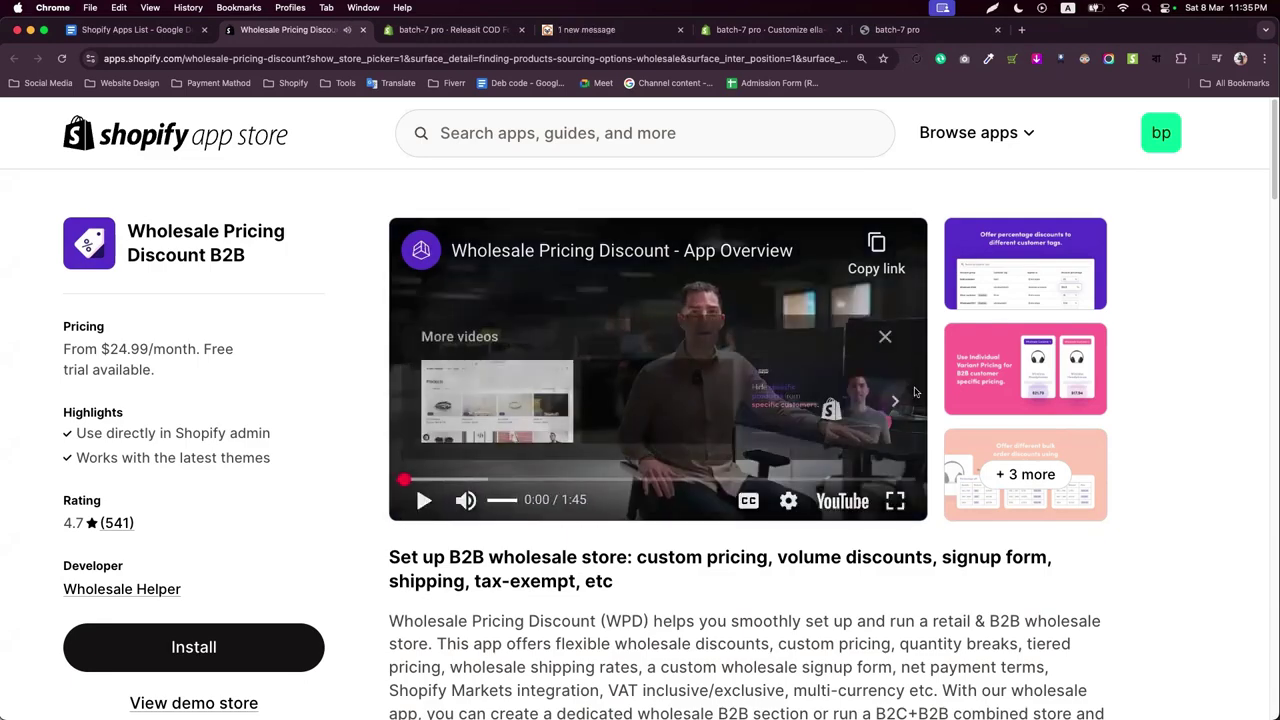
# Page through the enlarged feature screenshots, then go back to the batch-7 pro storefront.
pyautogui.click(1033, 261)
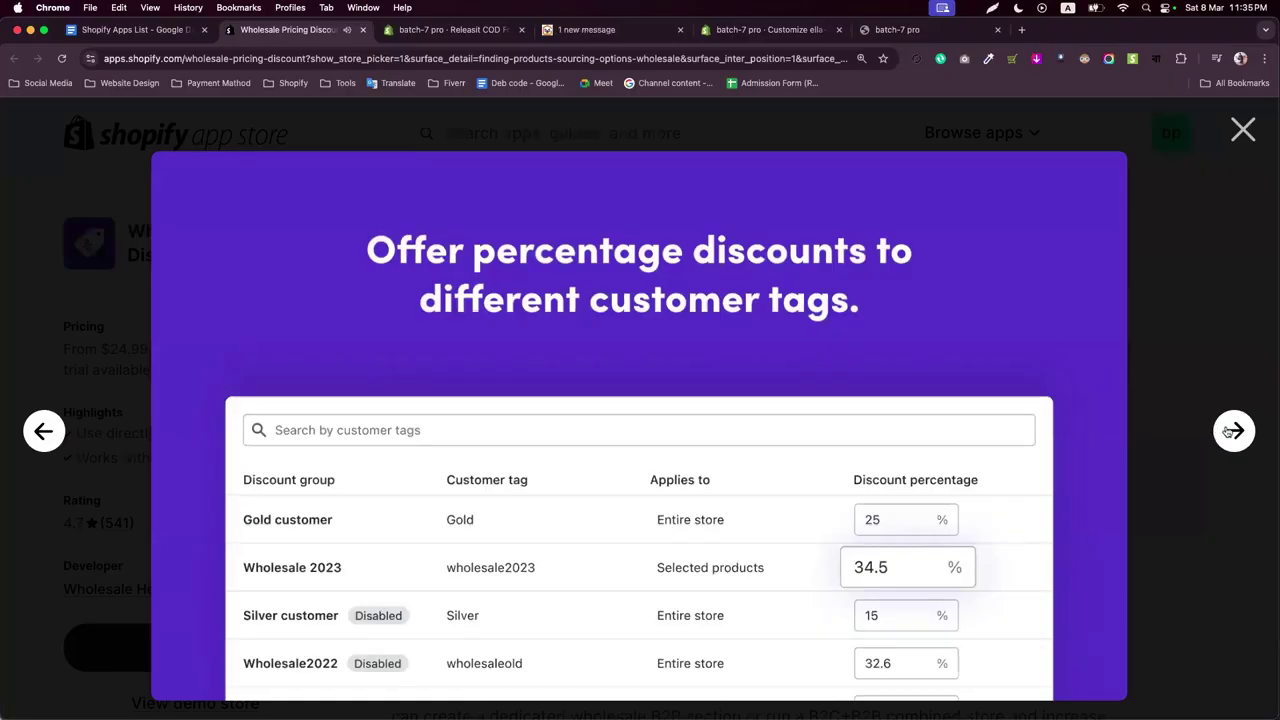
pyautogui.click(1232, 431)
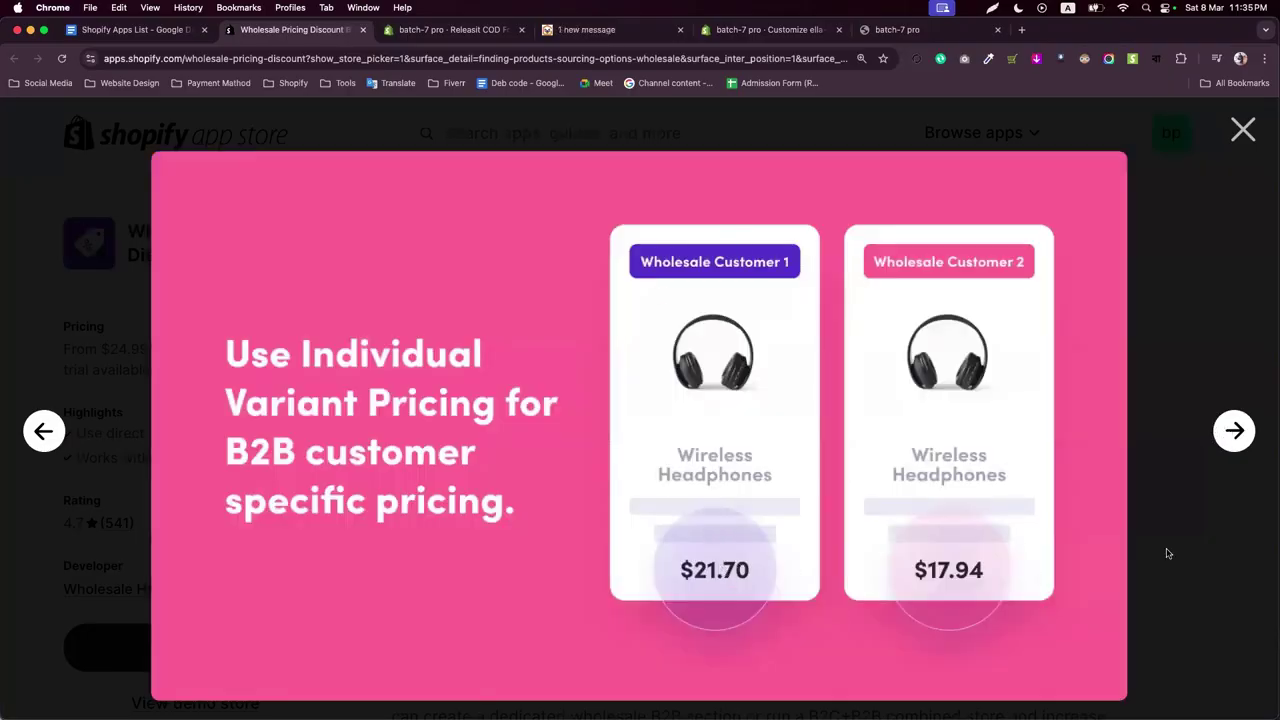
pyautogui.click(1238, 438)
pyautogui.click(1238, 438)
pyautogui.click(1238, 438)
pyautogui.click(1238, 438)
pyautogui.click(1238, 438)
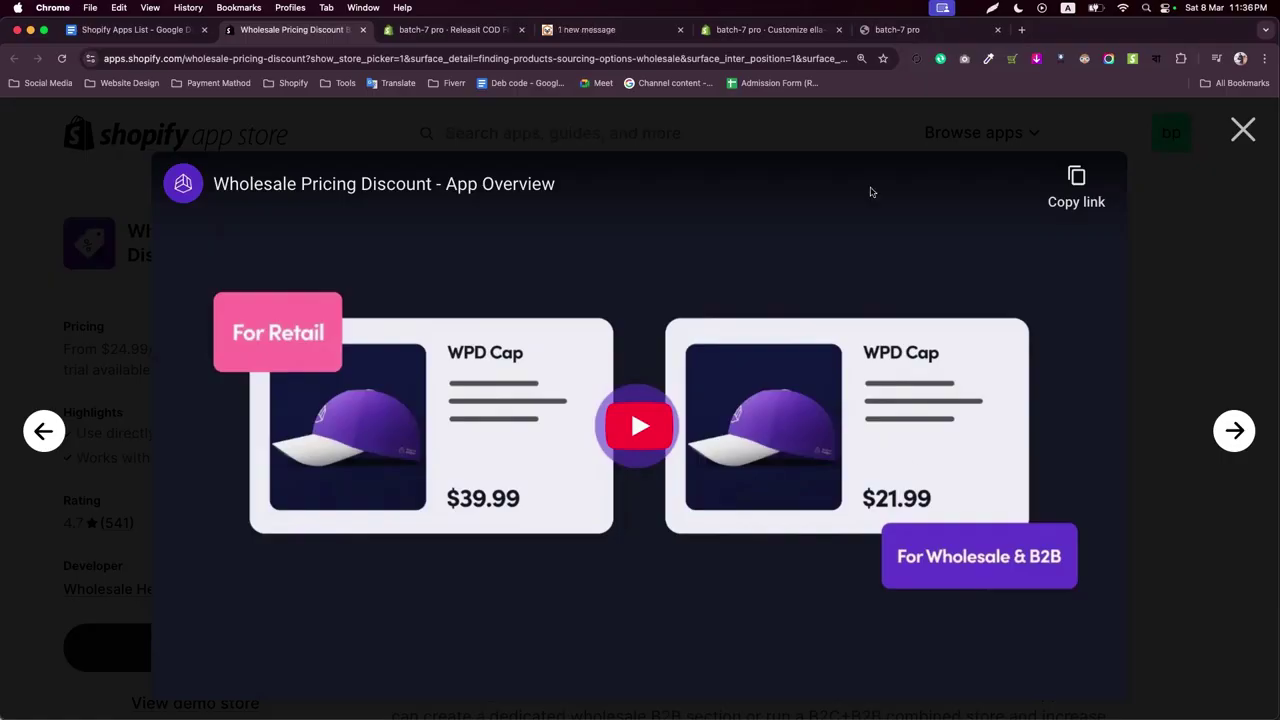
pyautogui.click(990, 33)
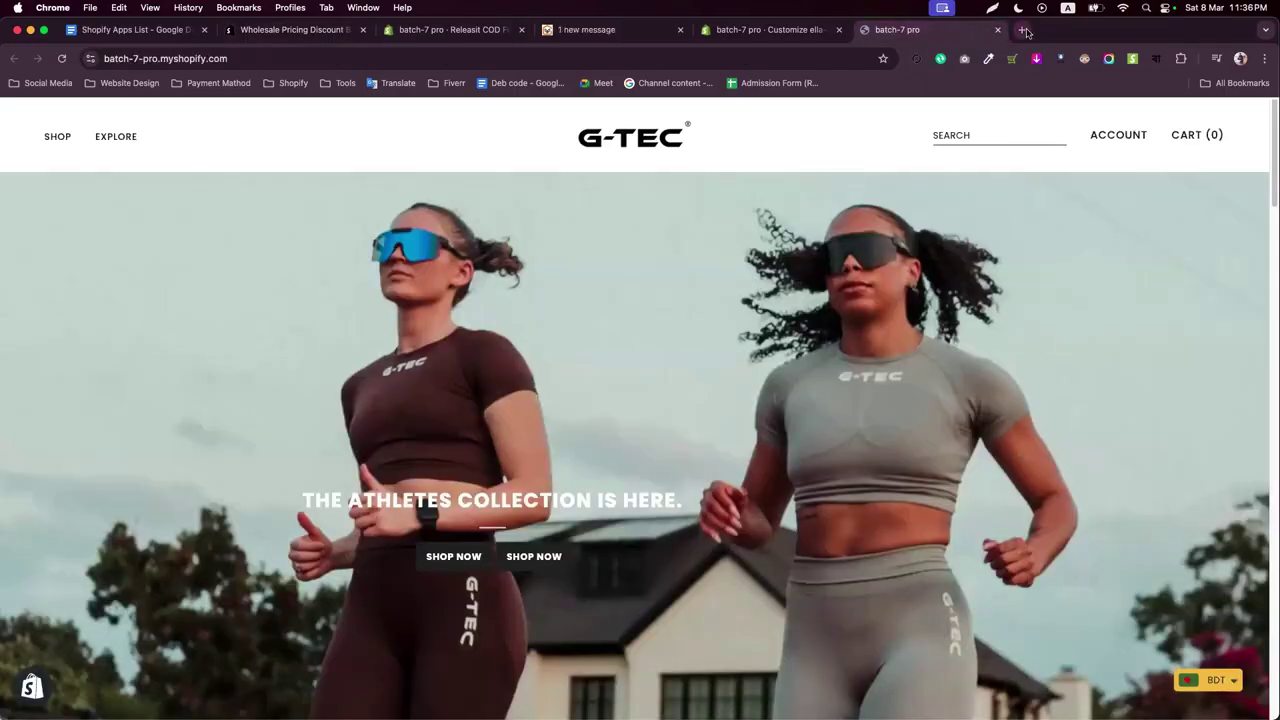
# Open the Shopify store picker in a new browser tab and start searching the stores.
pyautogui.click(1021, 29)
pyautogui.click(569, 364)
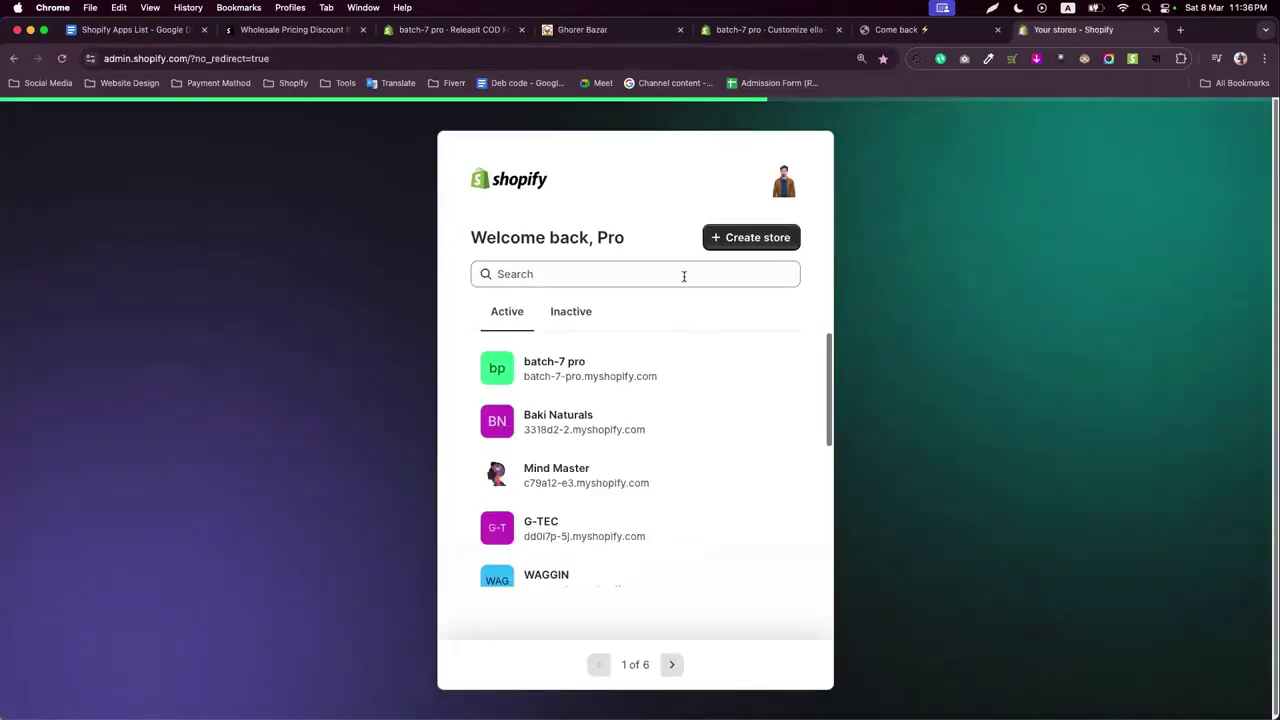
pyautogui.click(678, 274)
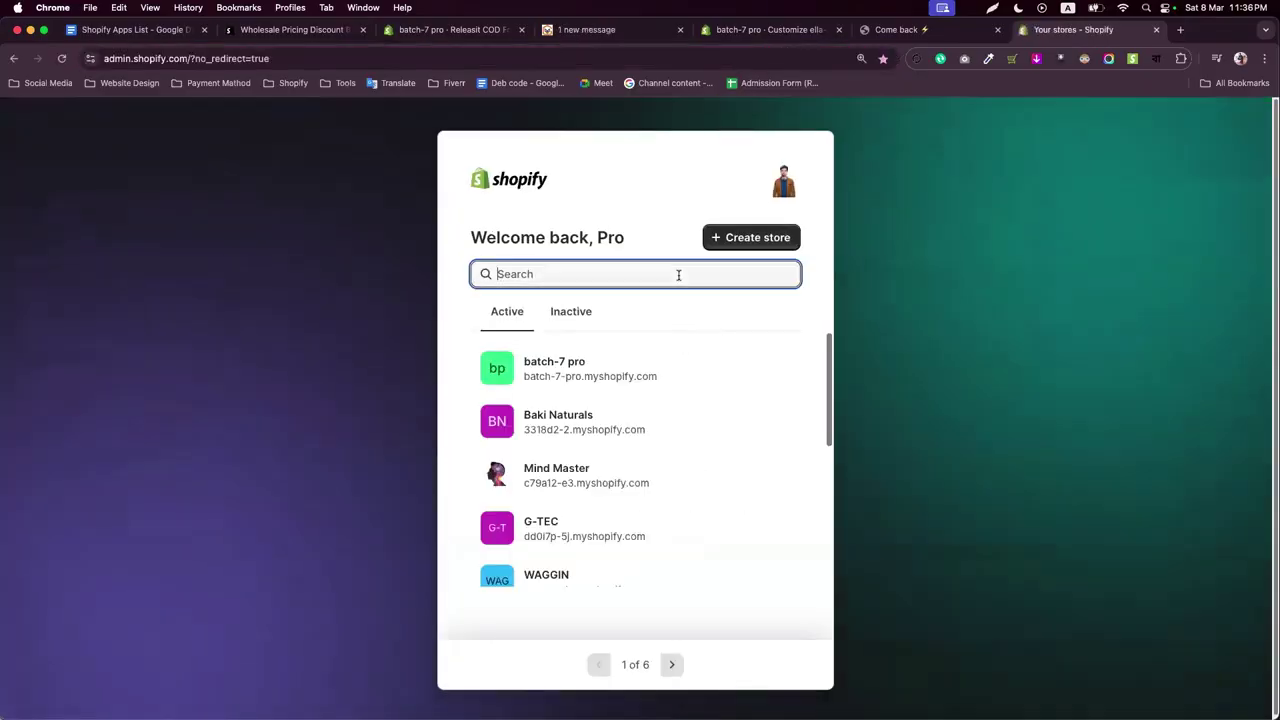
pyautogui.write('bani;')
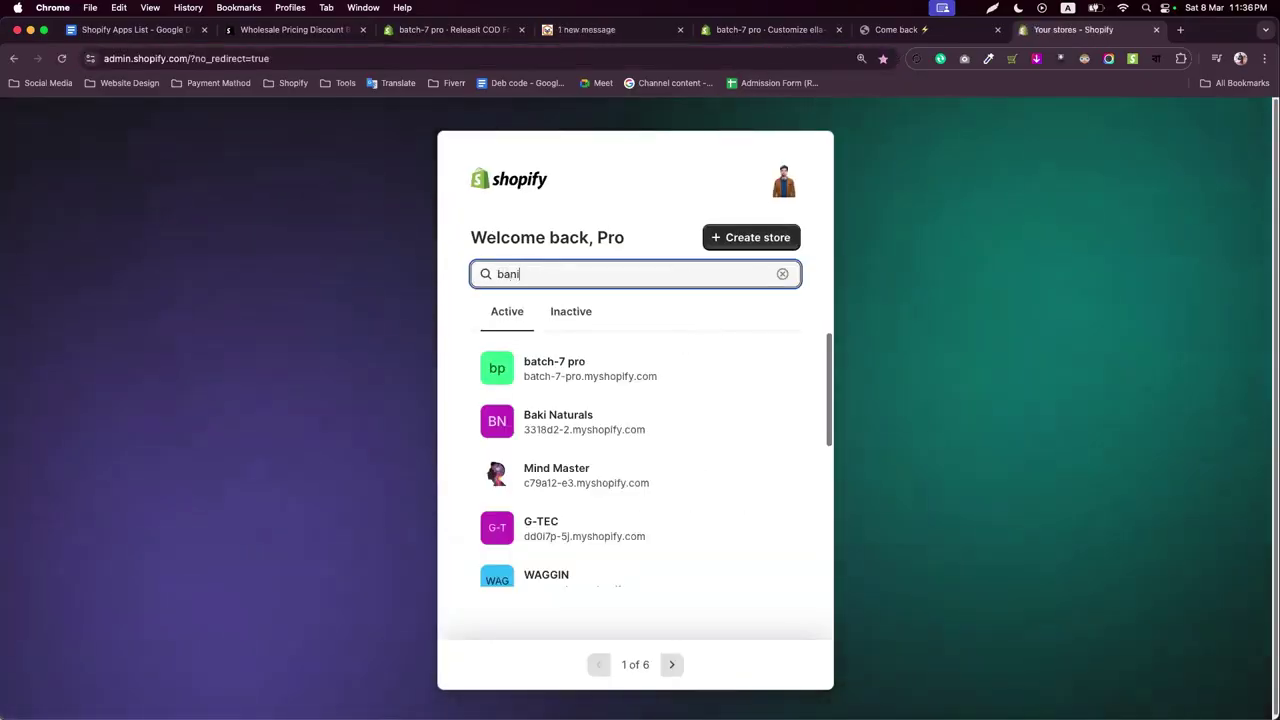
pyautogui.press('BackSpace')
pyautogui.press('BackSpace')
pyautogui.press('BackSpace')
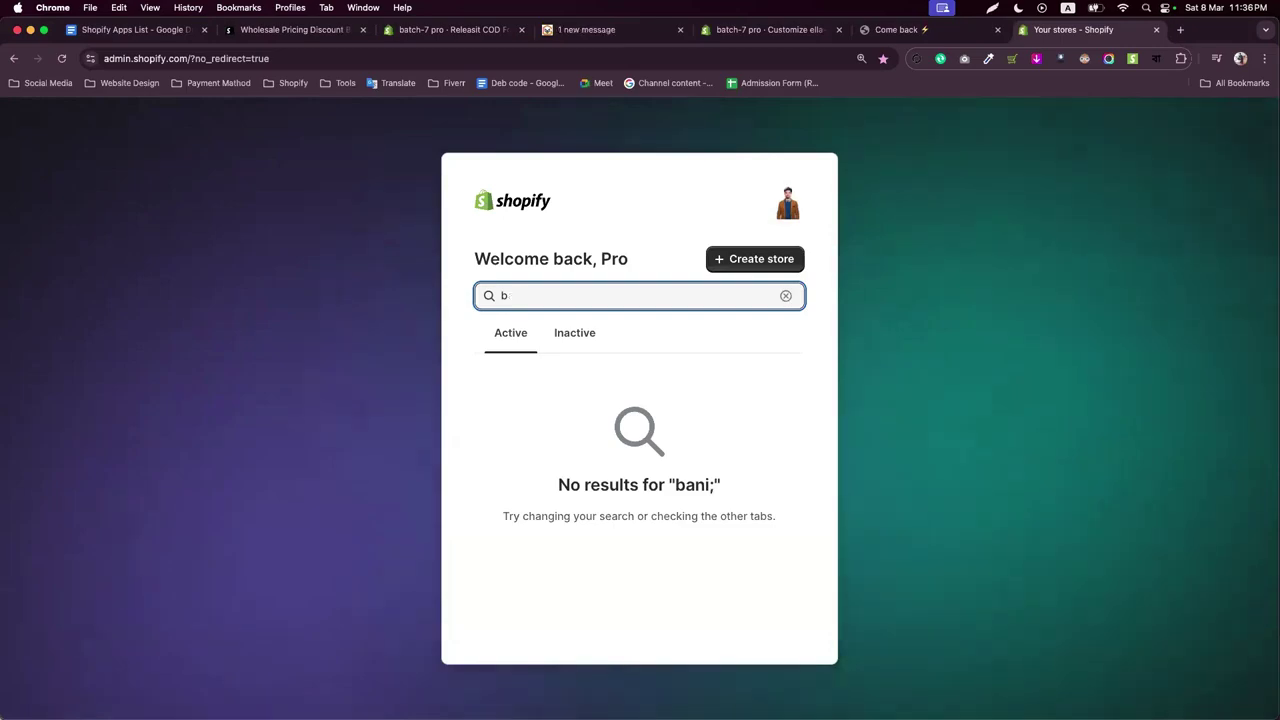
# Filter the store list by 'v' and open the Vanilla store's admin.
pyautogui.write('e')
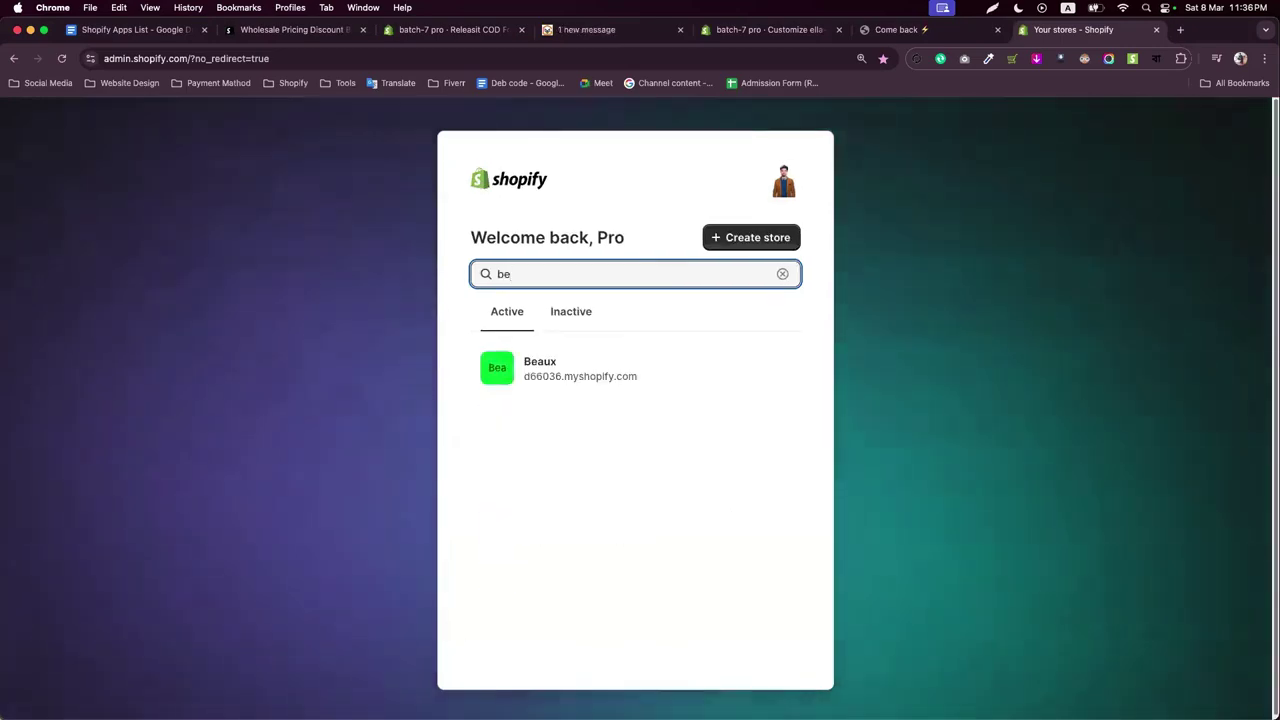
pyautogui.press('BackSpace')
pyautogui.write('b')
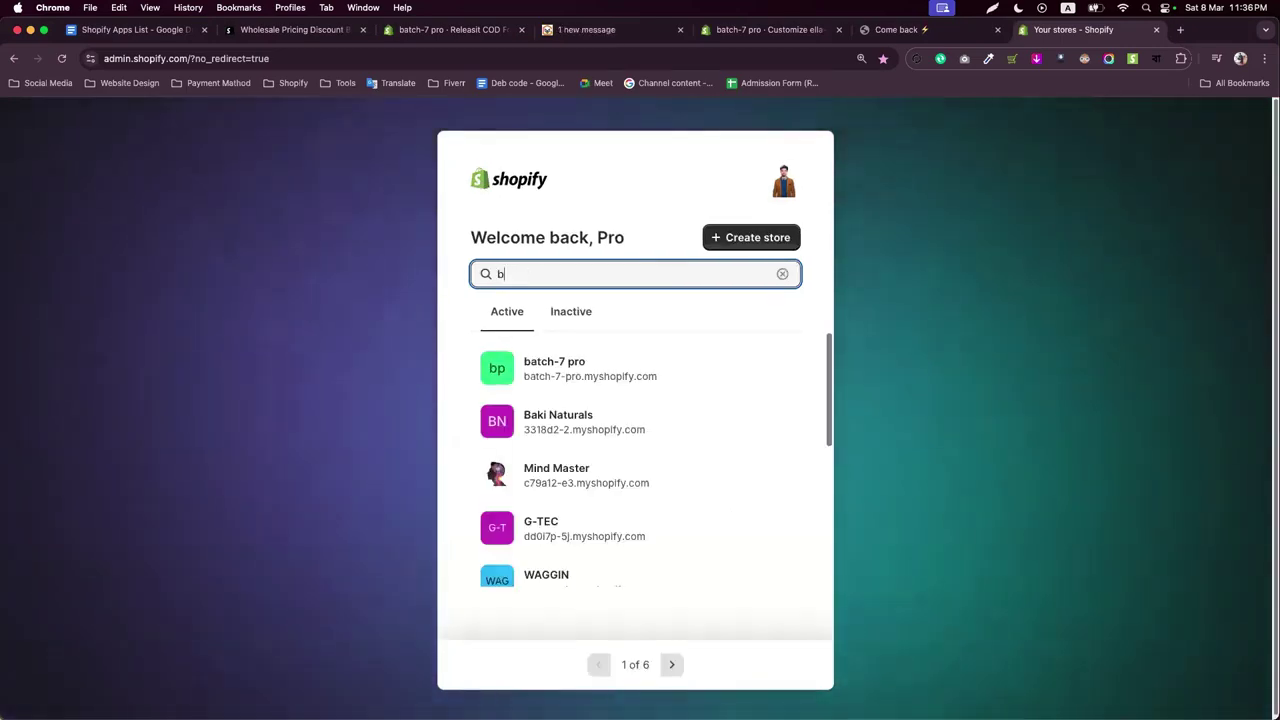
pyautogui.scroll(-5, 652, 429)
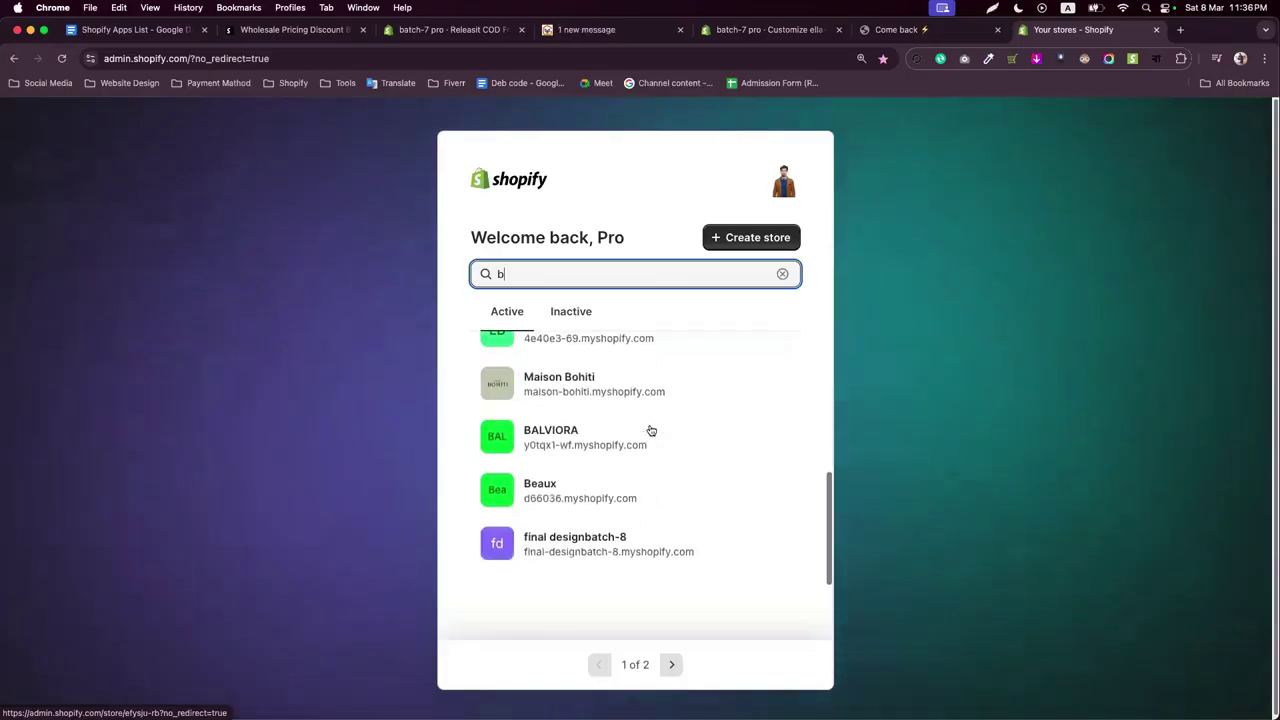
pyautogui.scroll(5, 650, 429)
pyautogui.press('BackSpace')
pyautogui.write('v')
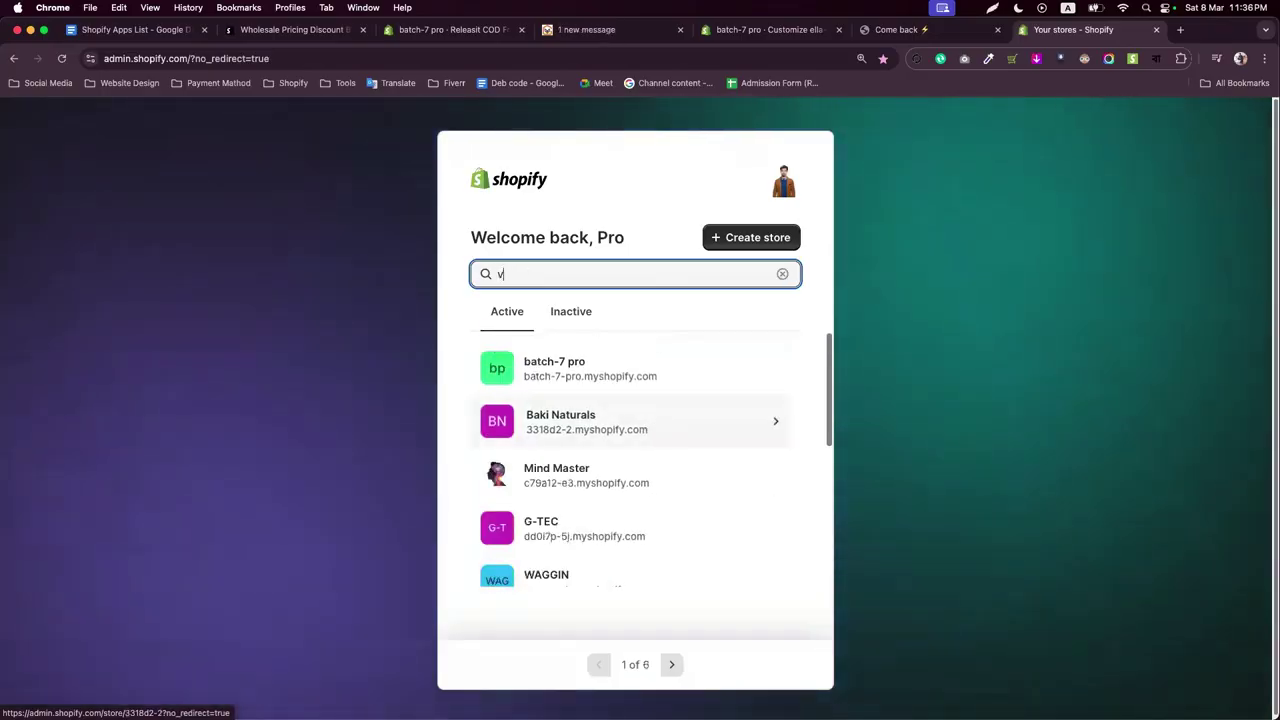
pyautogui.click(605, 378)
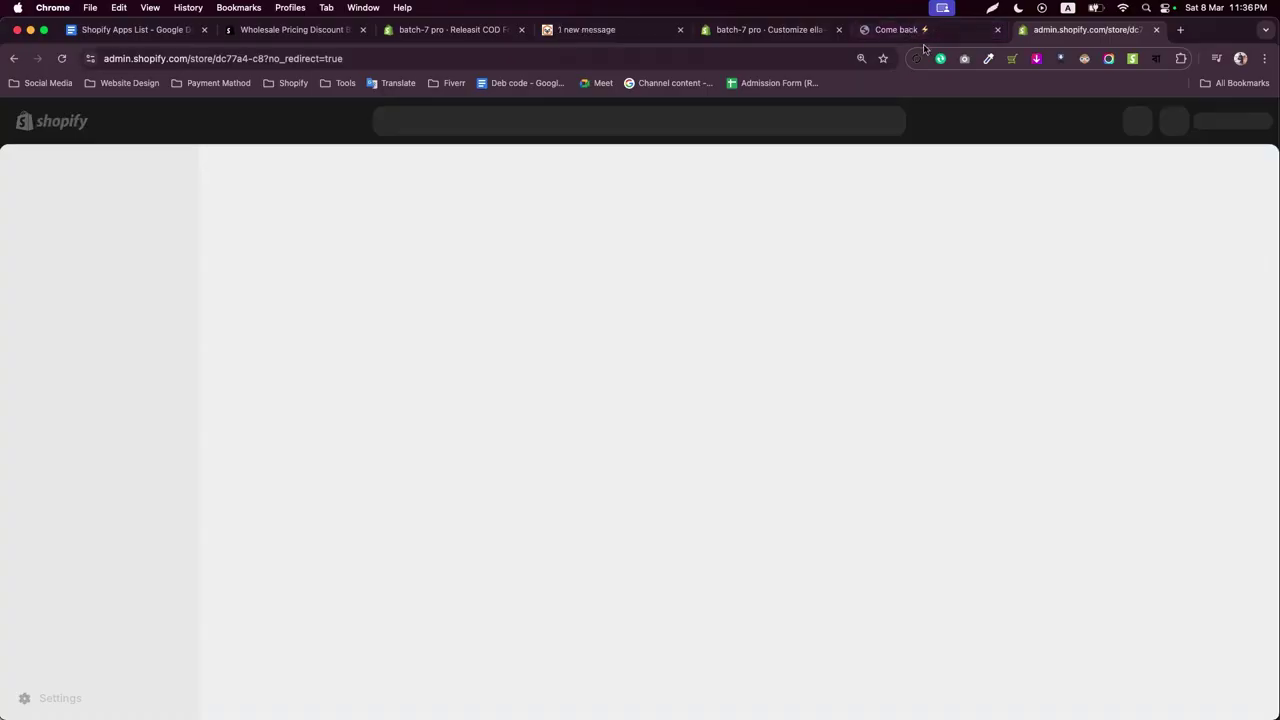
# Close the leftover store tabs, confirming Leave, and open the BSS B2B Solution dashboard.
pyautogui.click(997, 29)
pyautogui.click(838, 29)
pyautogui.click(680, 29)
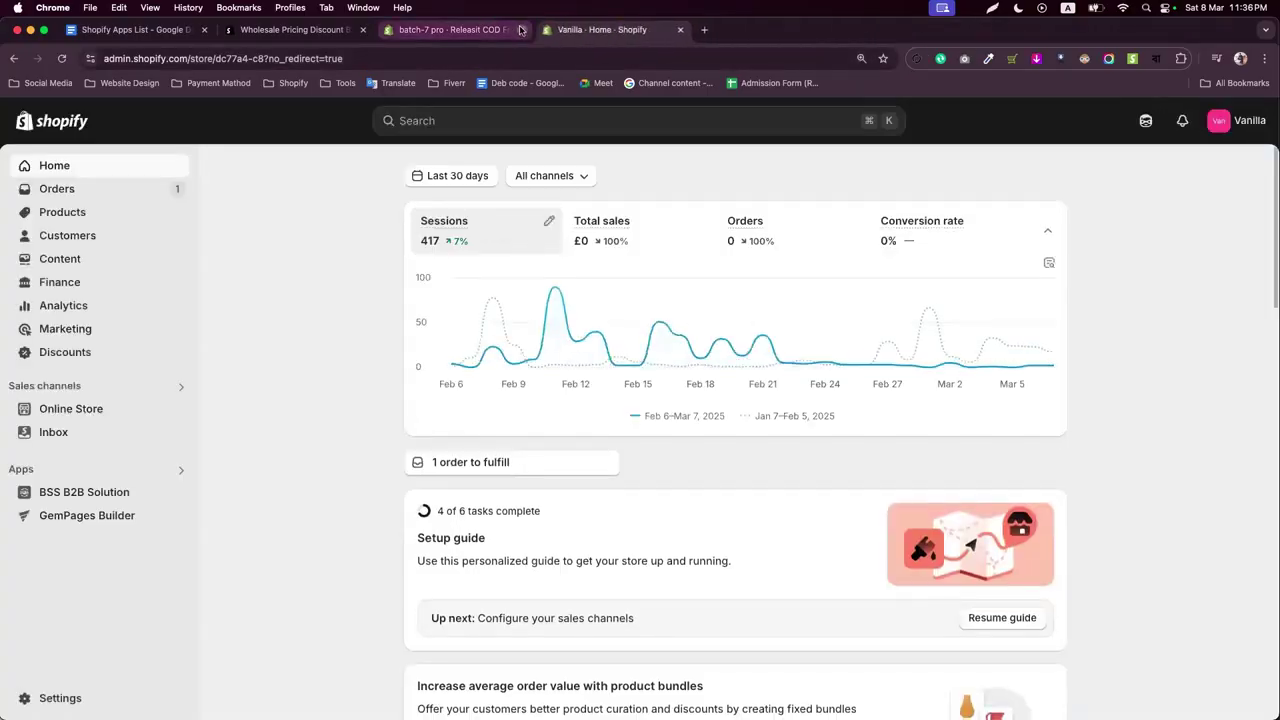
pyautogui.click(492, 30)
pyautogui.click(662, 280)
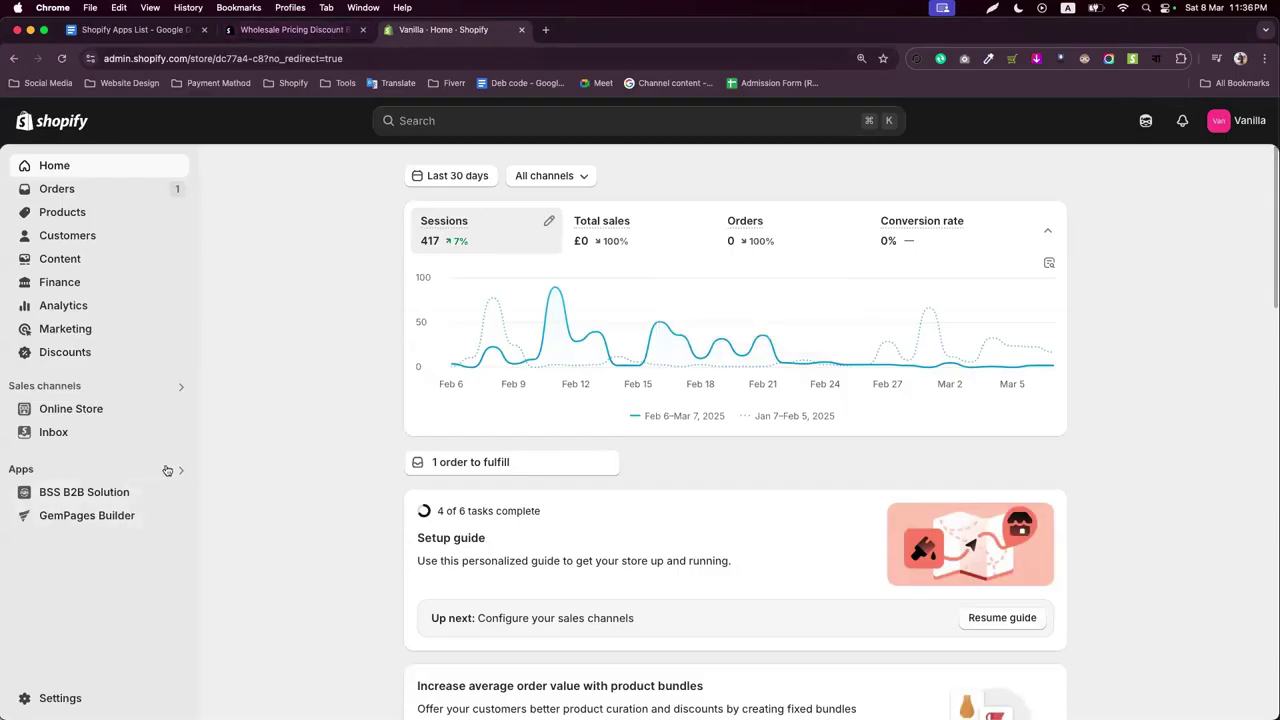
pyautogui.click(144, 491)
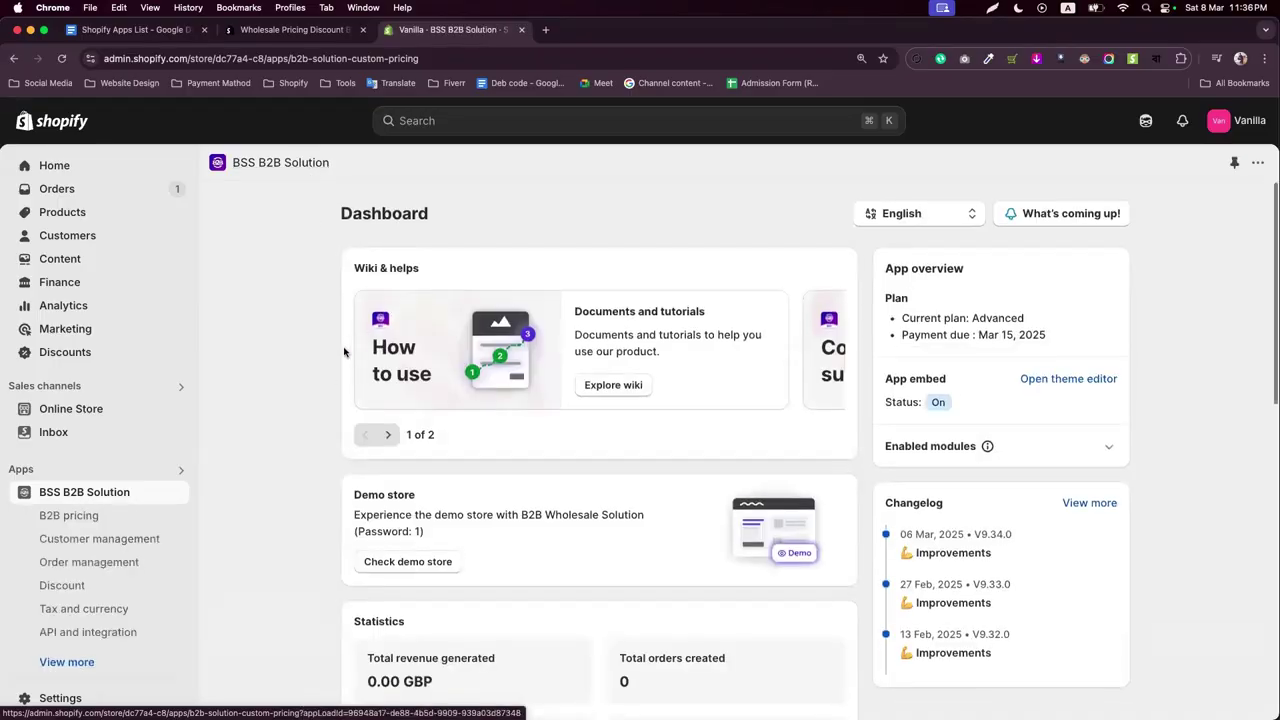
pyautogui.scroll(-3, 282, 565)
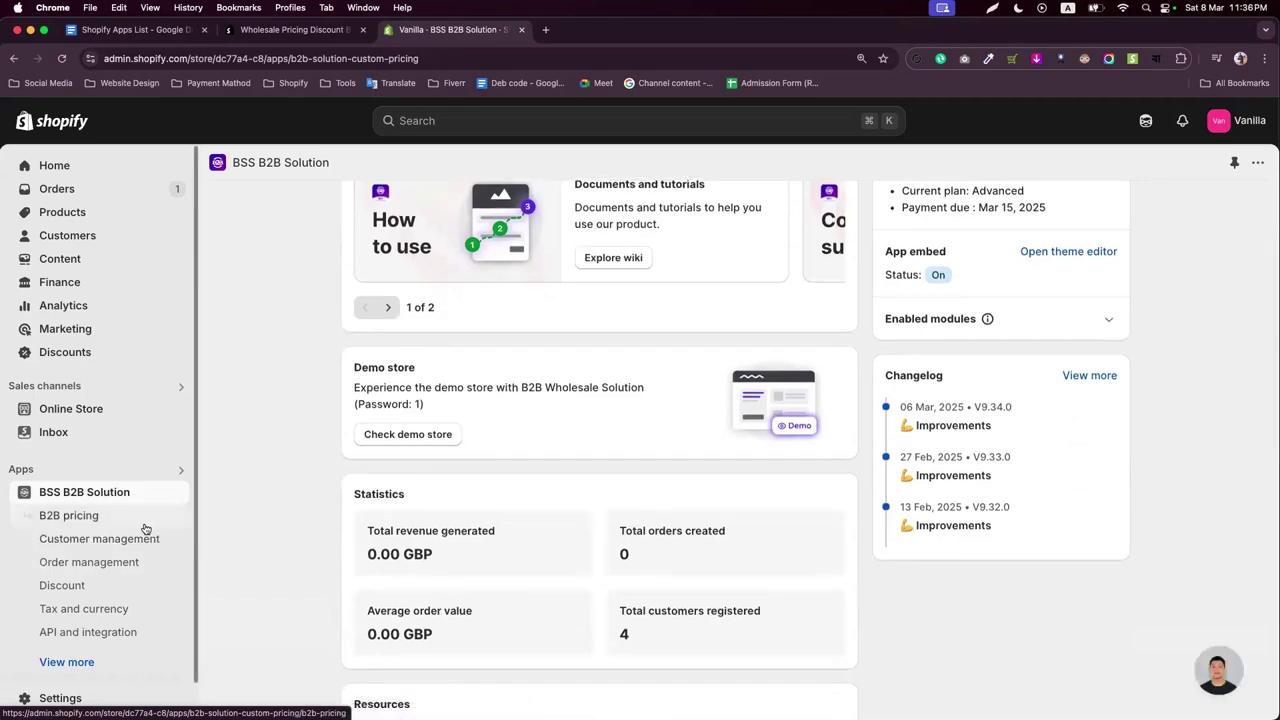
# Open the live Vanilla storefront in a new tab and check that Vanilla Ice costs £152.75.
pyautogui.scroll(1, 309, 423)
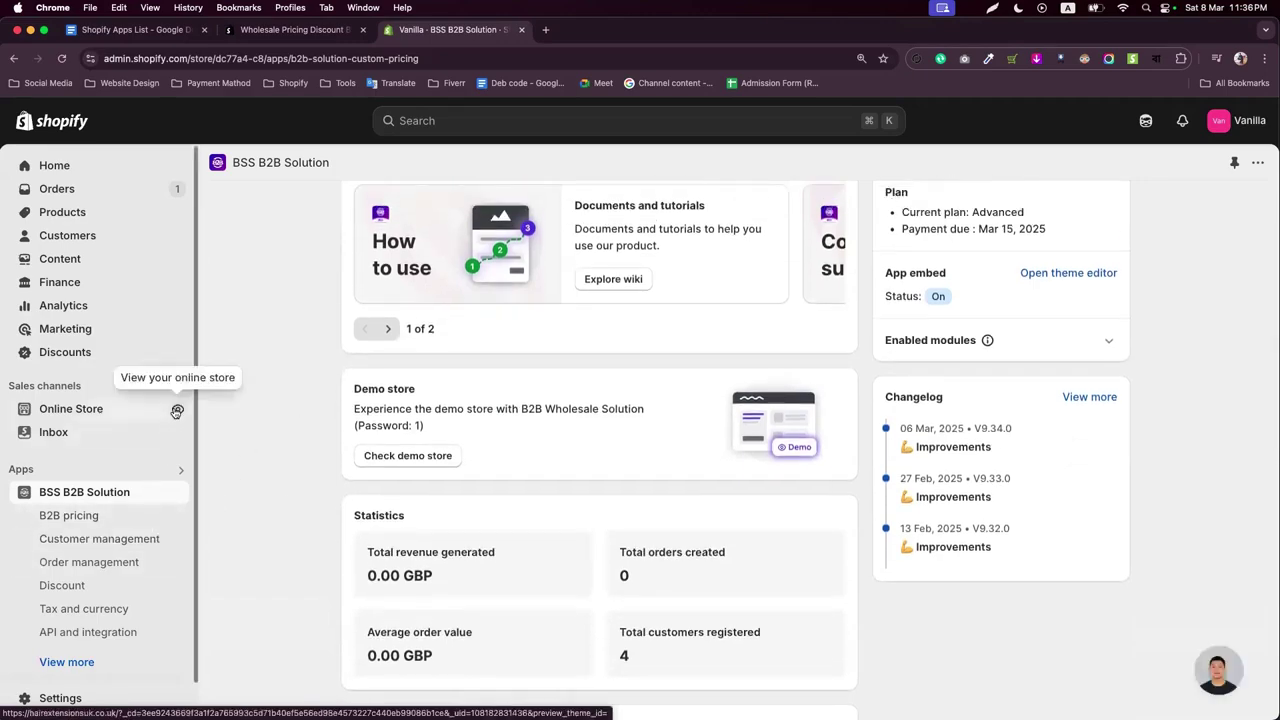
pyautogui.click(176, 411)
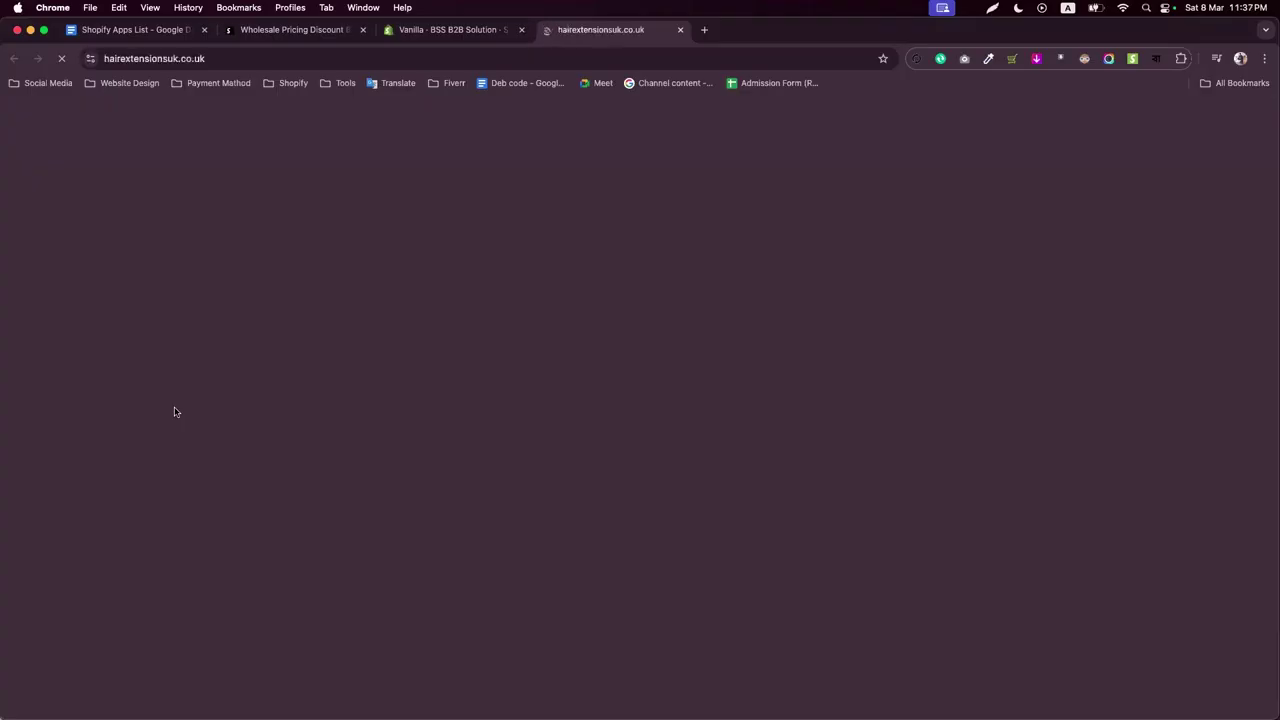
pyautogui.scroll(-5, 659, 513)
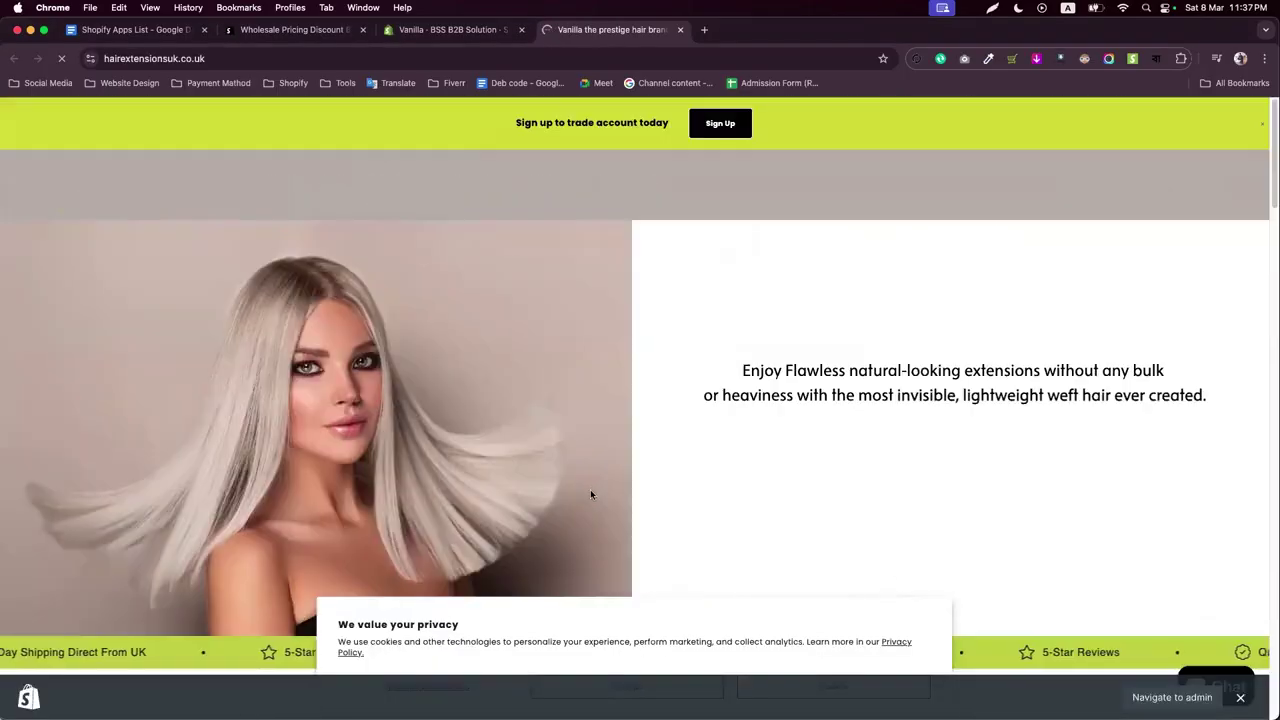
pyautogui.scroll(-10, 667, 454)
pyautogui.scroll(-1, 665, 461)
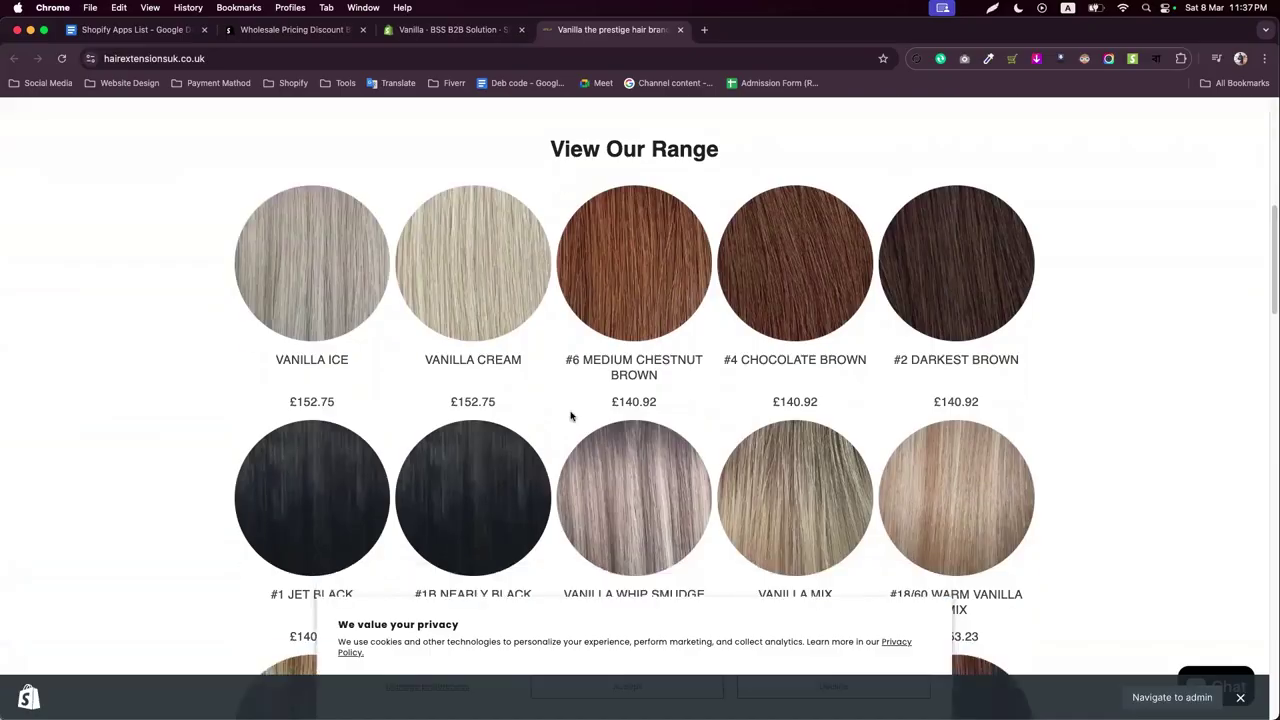
pyautogui.moveTo(268, 404); pyautogui.dragTo(341, 401)
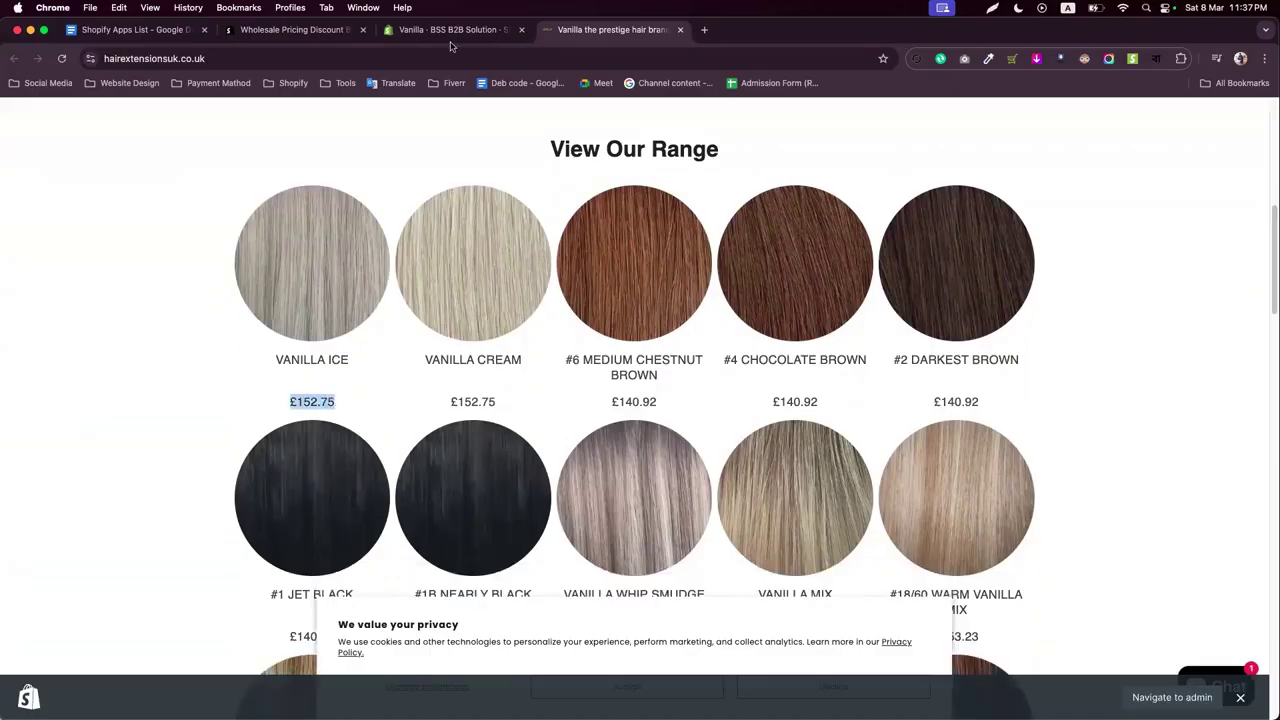
pyautogui.click(451, 30)
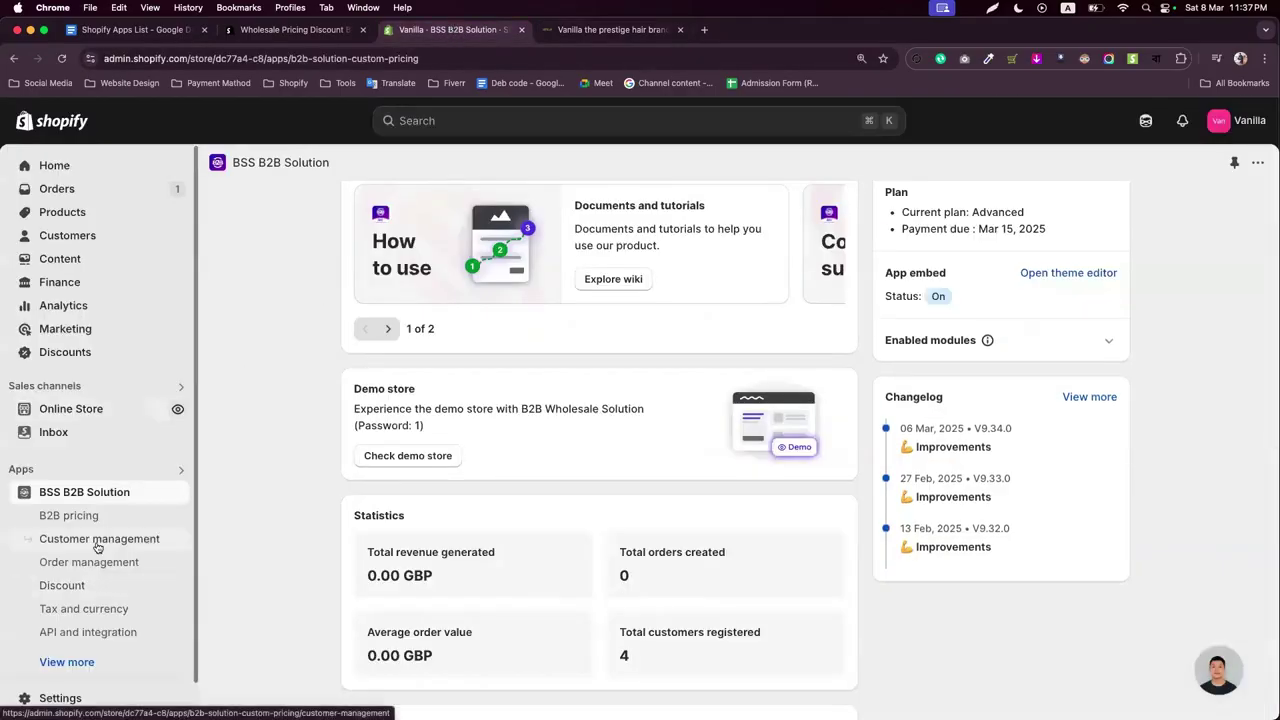
# Open Customer management > Registration management to view the registered customers list.
pyautogui.click(97, 540)
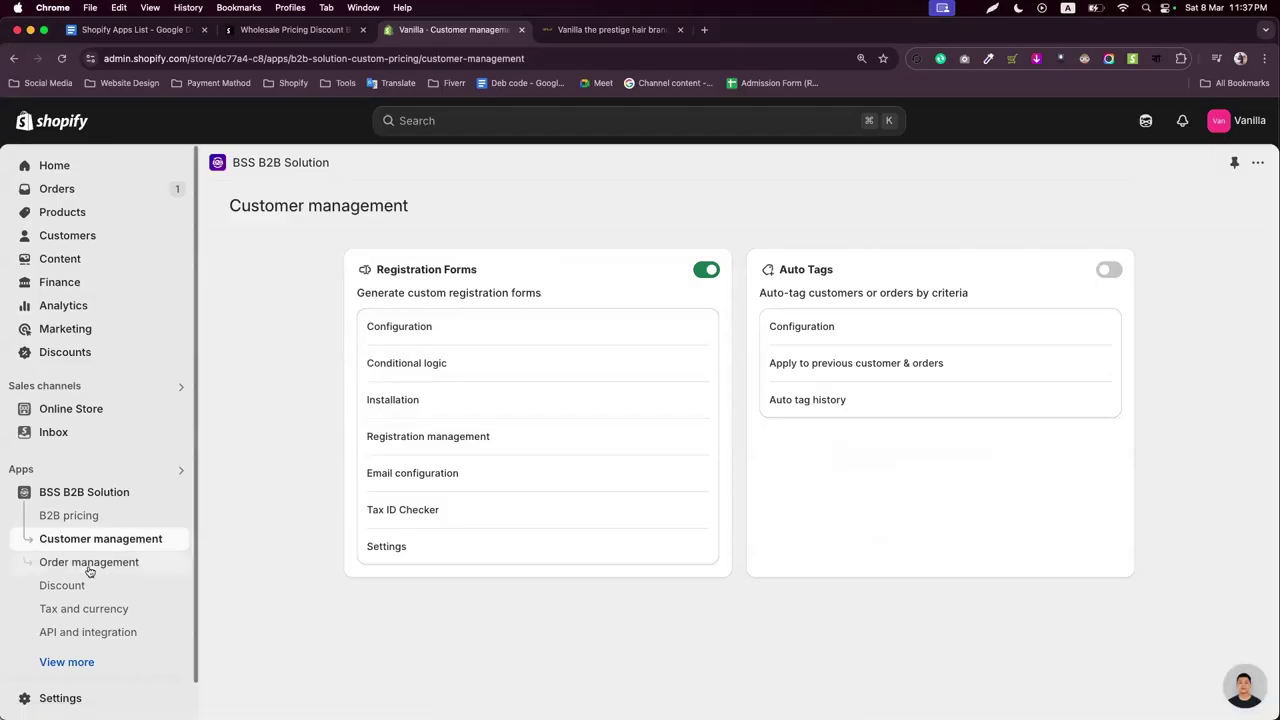
pyautogui.click(431, 436)
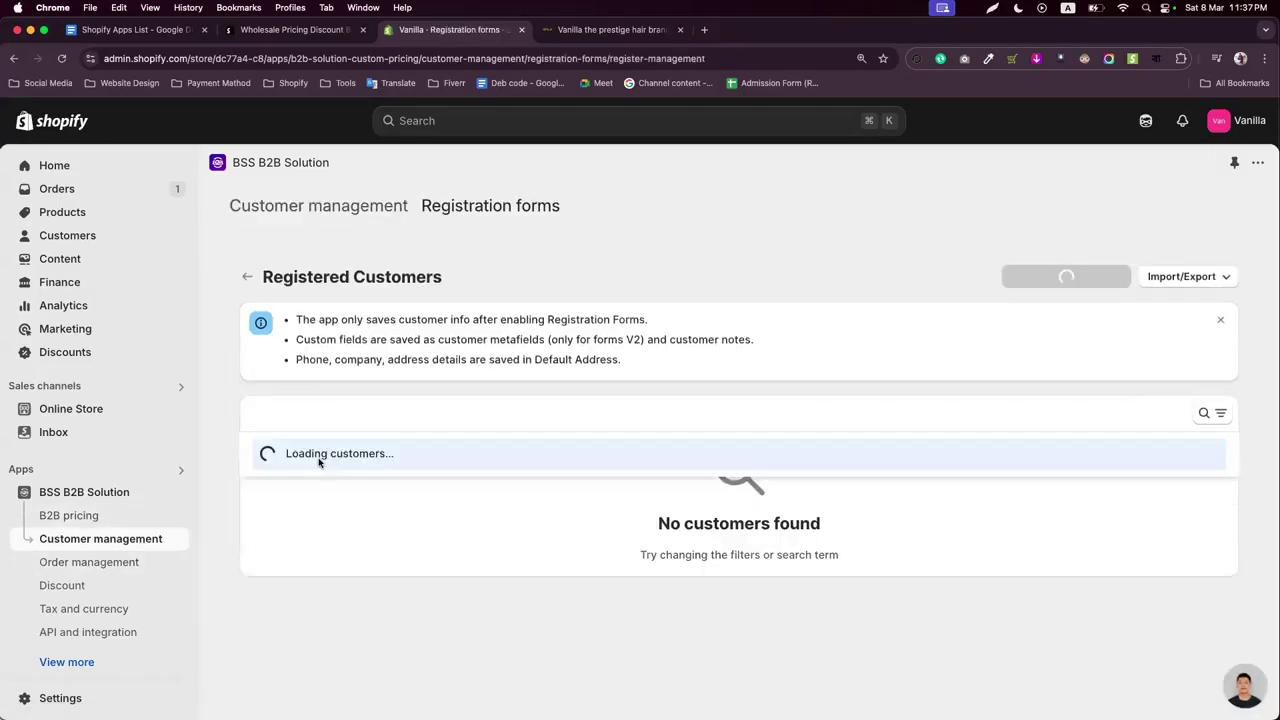
pyautogui.scroll(-2, 422, 516)
pyautogui.scroll(-2, 422, 516)
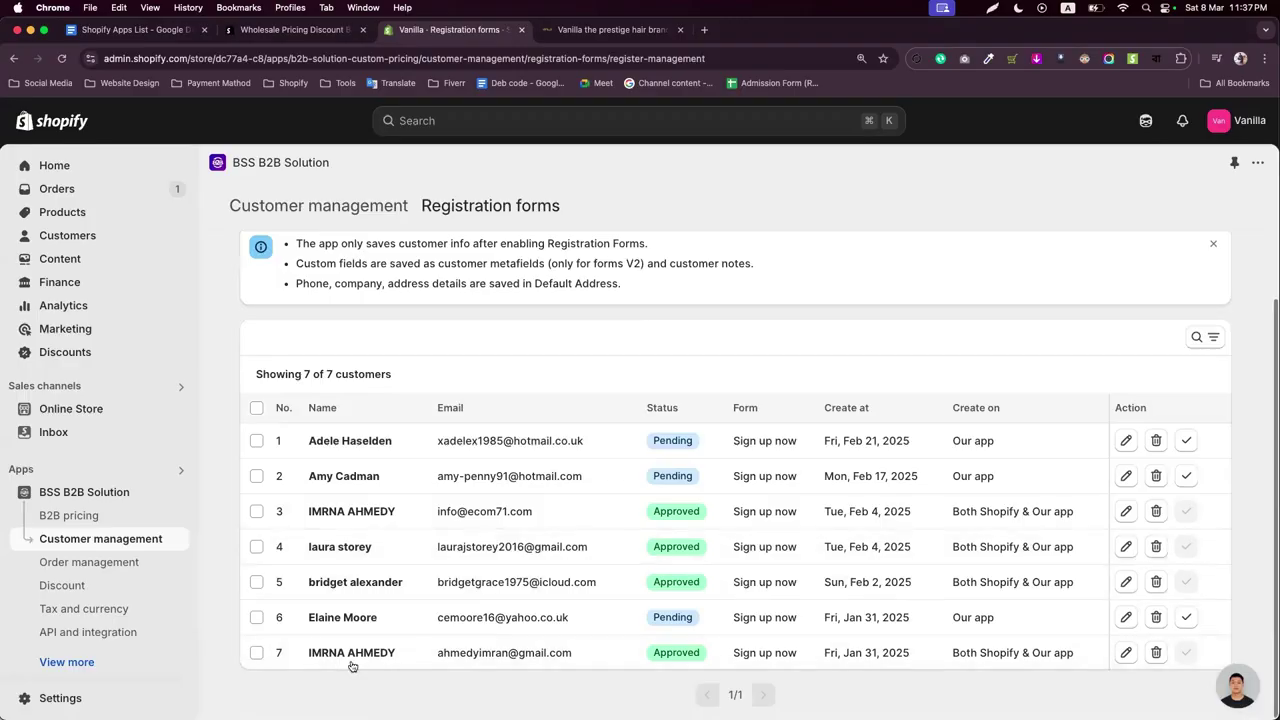
# Copy the seventh customer's e-mail address and open that customer's record for editing.
pyautogui.moveTo(576, 657); pyautogui.dragTo(437, 655)
pyautogui.rightClick(472, 655)
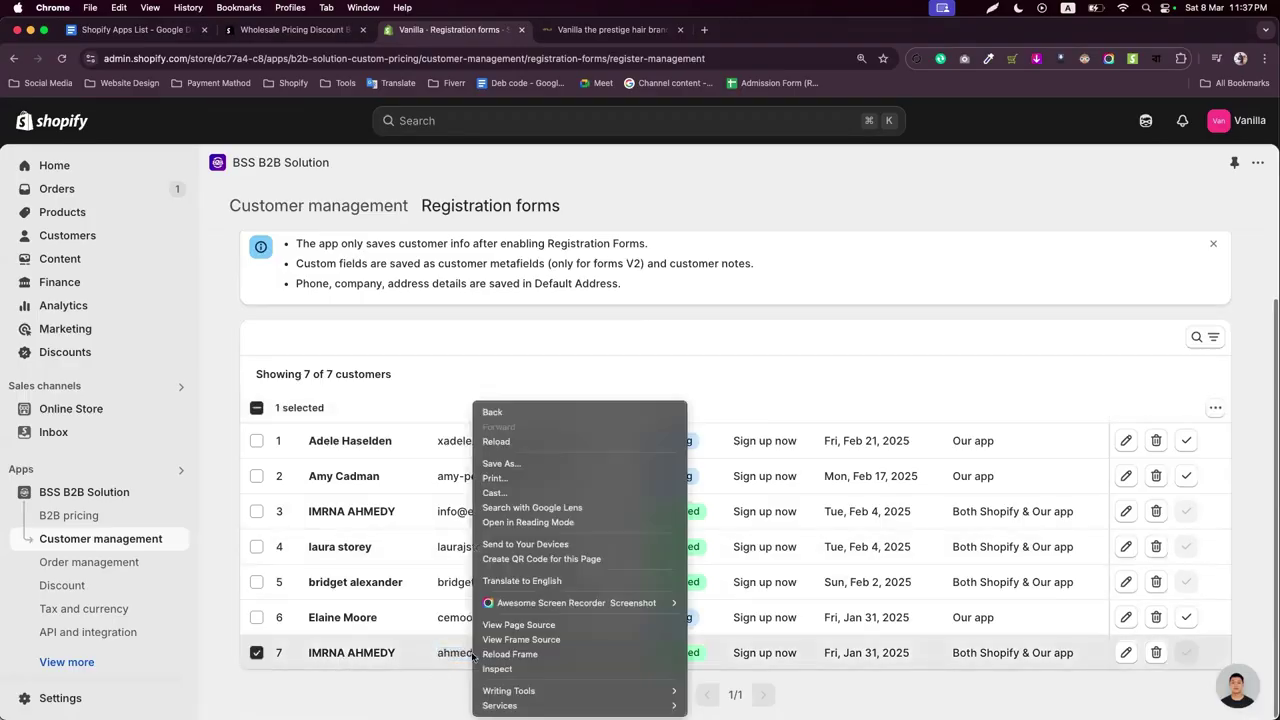
pyautogui.click(406, 702)
pyautogui.click(278, 658)
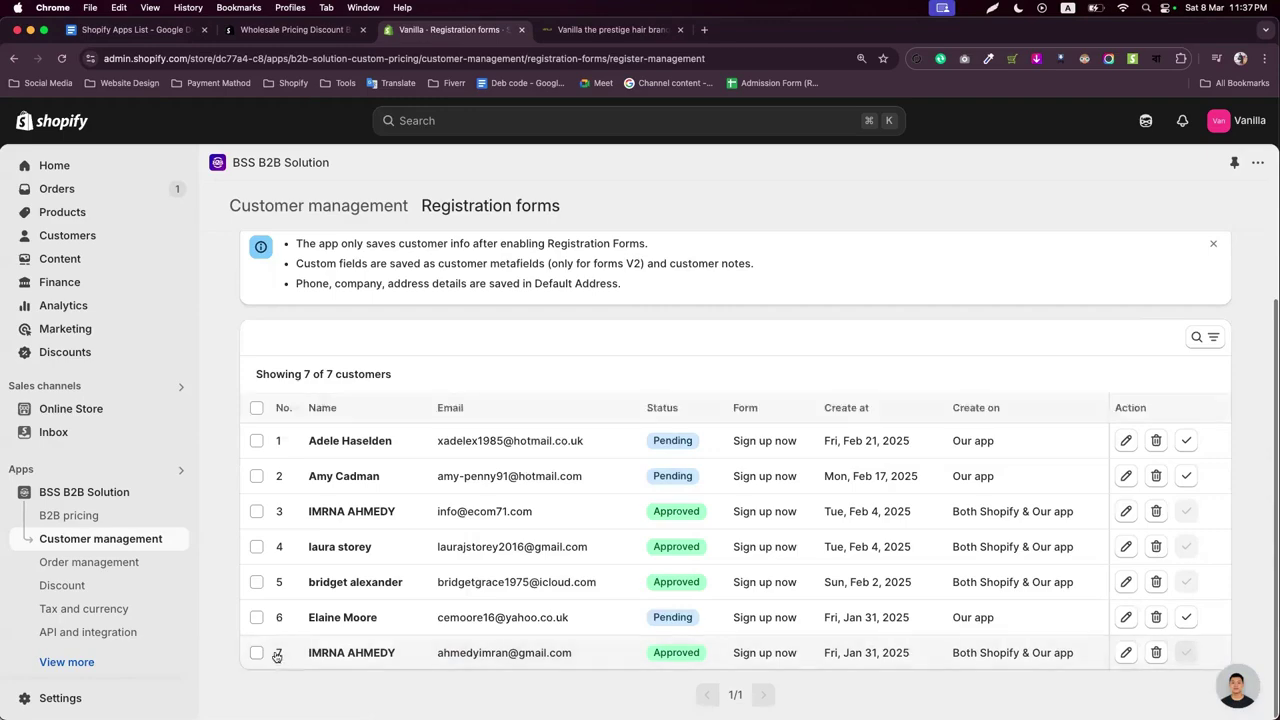
pyautogui.moveTo(605, 654); pyautogui.dragTo(437, 654)
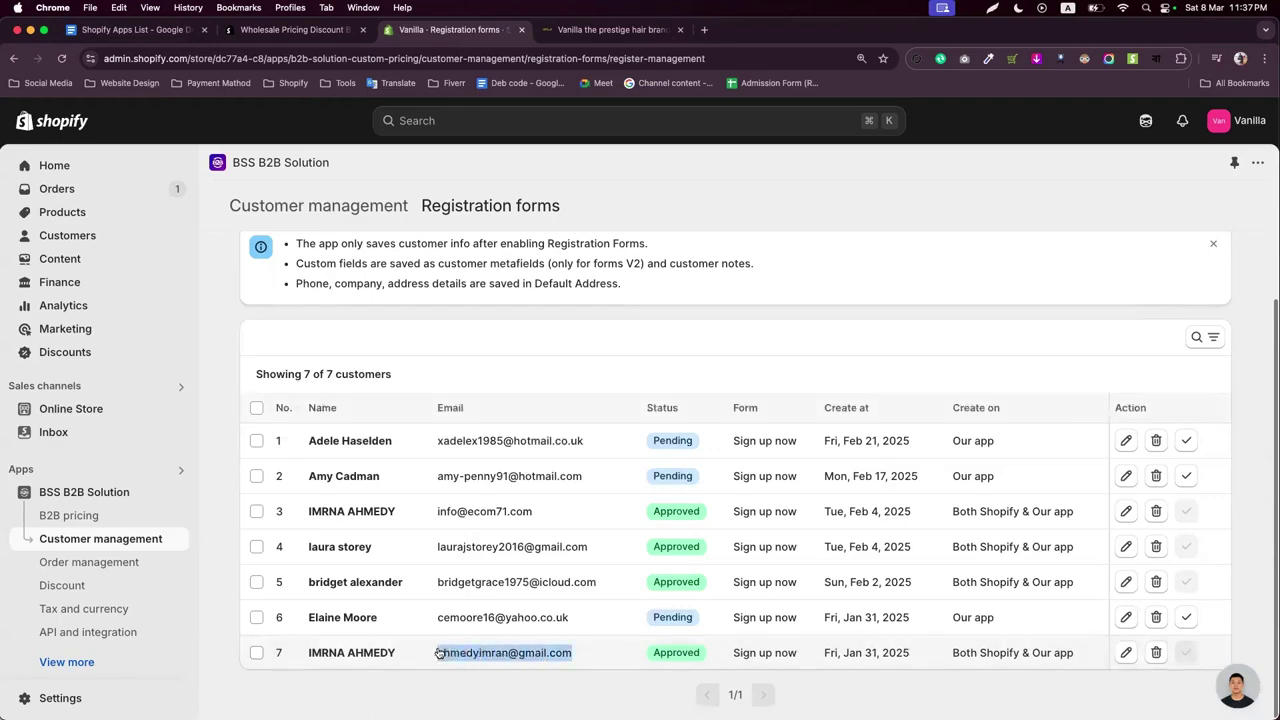
pyautogui.rightClick(466, 654)
pyautogui.click(436, 657)
pyautogui.click(437, 655)
pyautogui.click(437, 654)
pyautogui.click(366, 654)
pyautogui.click(364, 655)
pyautogui.click(364, 655)
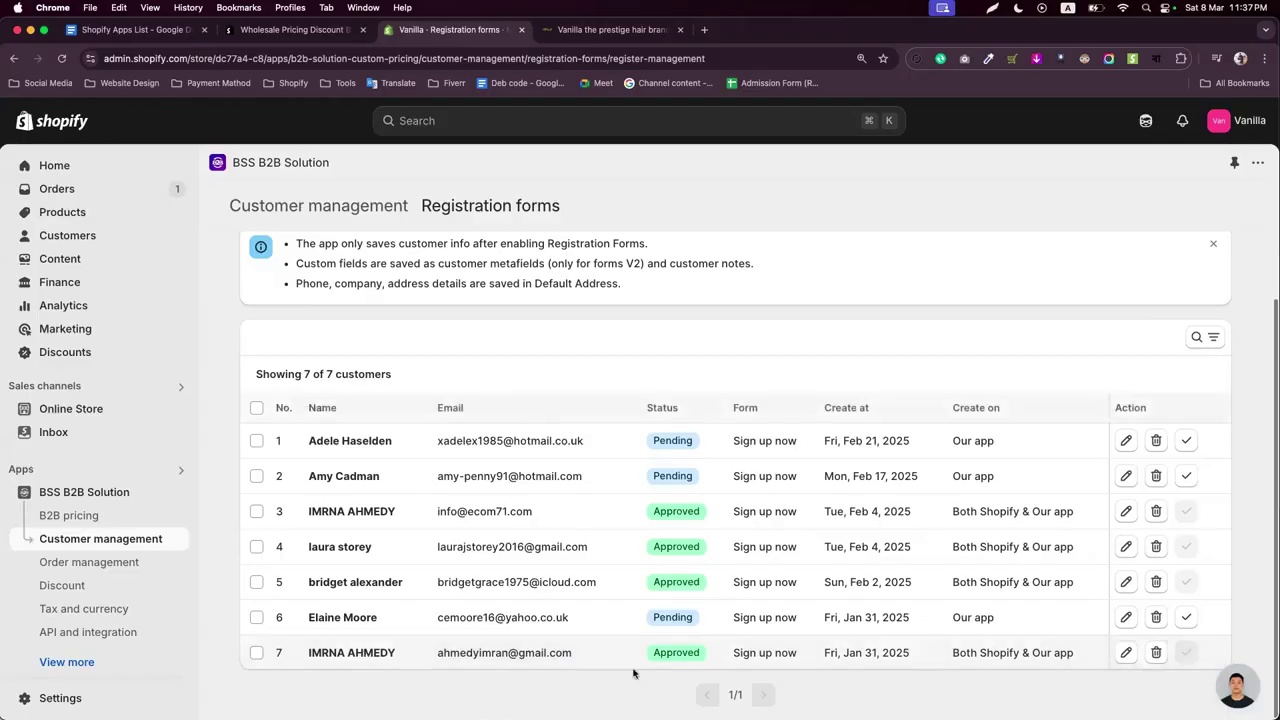
pyautogui.click(1120, 656)
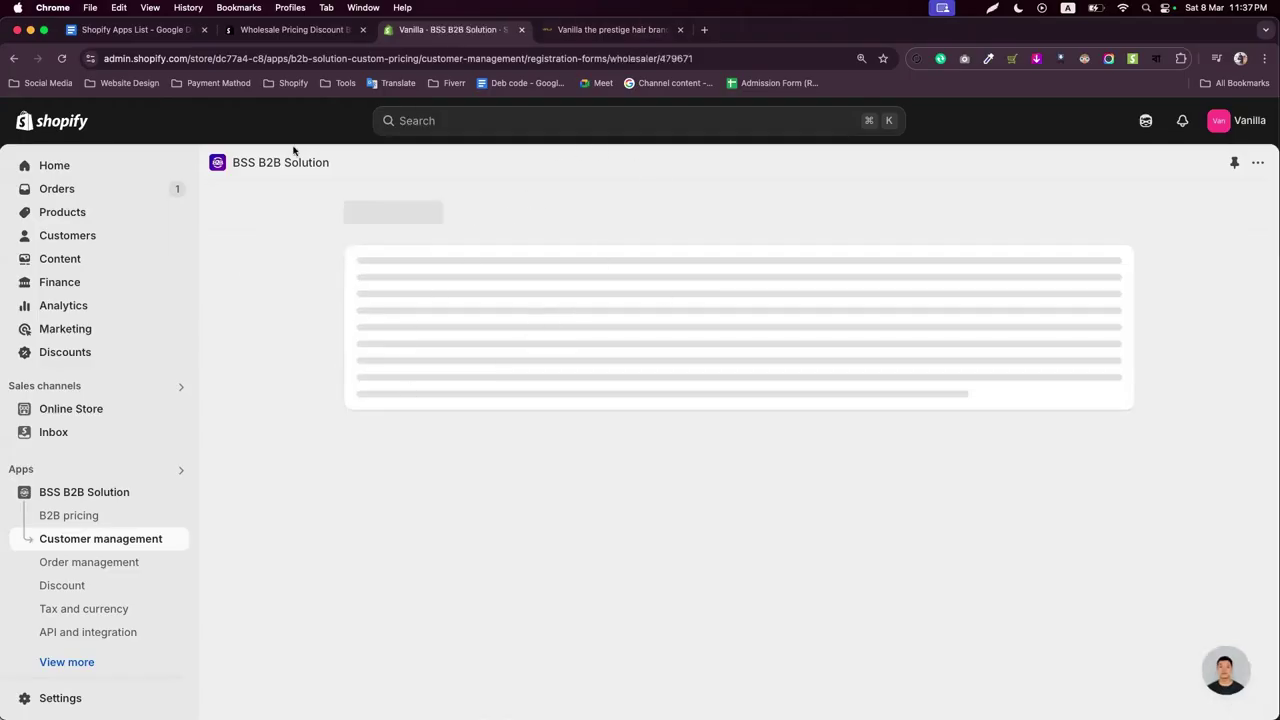
# On the Vanilla storefront, go through Sign Up to the customer account login page.
pyautogui.click(632, 30)
pyautogui.scroll(15, 497, 271)
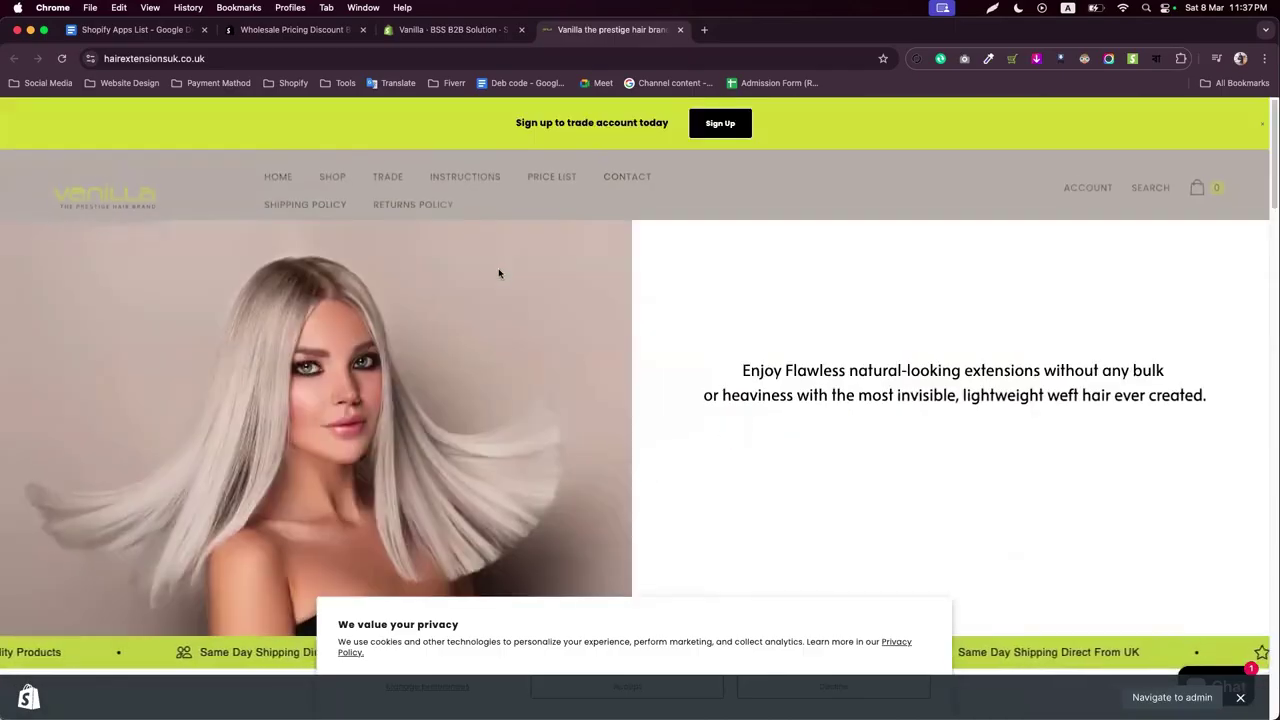
pyautogui.click(710, 124)
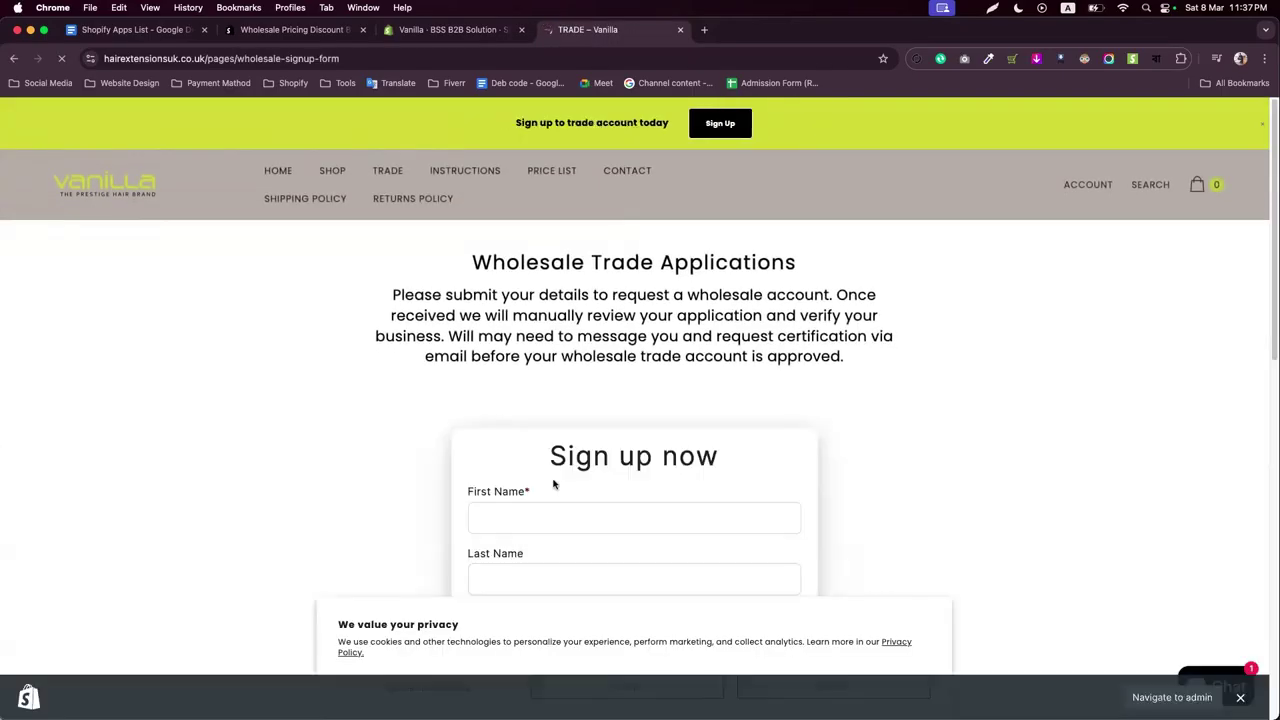
pyautogui.scroll(-10, 543, 566)
pyautogui.scroll(3, 572, 407)
pyautogui.scroll(10, 572, 407)
pyautogui.click(1104, 184)
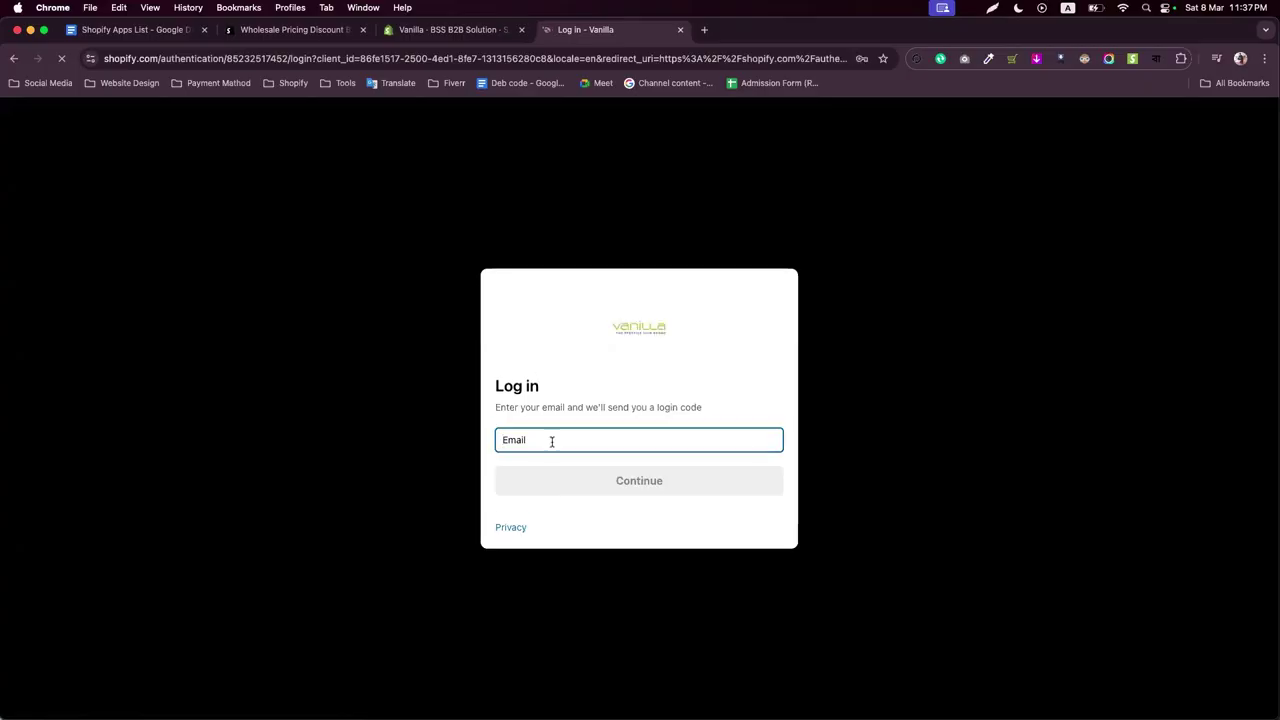
# Sign in with the wholesale customer's saved e-mail and the emailed 6-digit code.
pyautogui.click(552, 442)
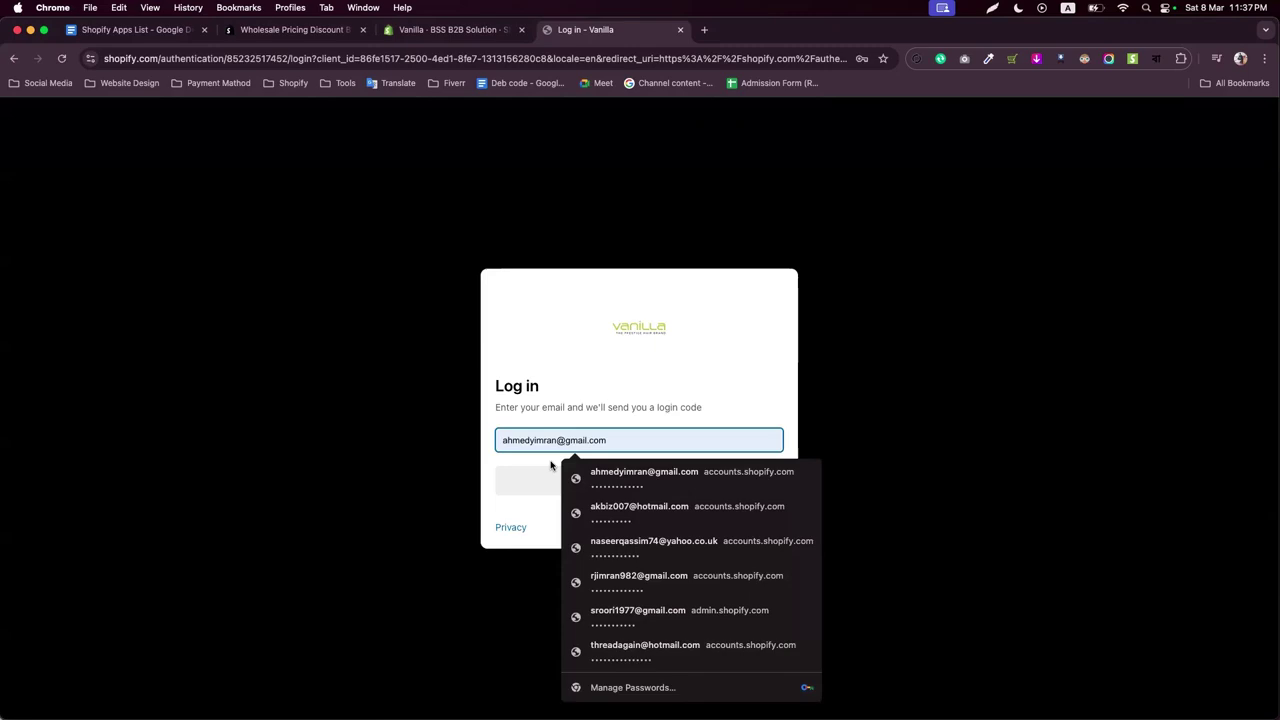
pyautogui.click(546, 439)
pyautogui.write('ah')
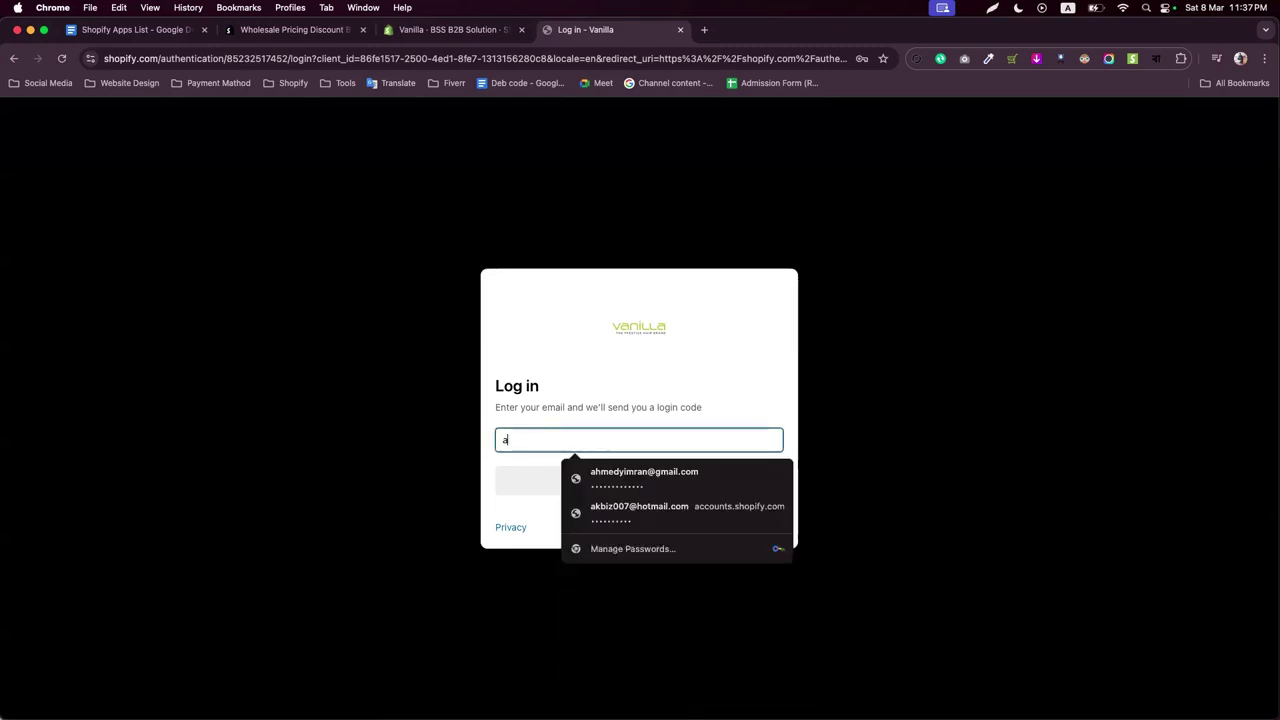
pyautogui.click(604, 478)
pyautogui.click(606, 480)
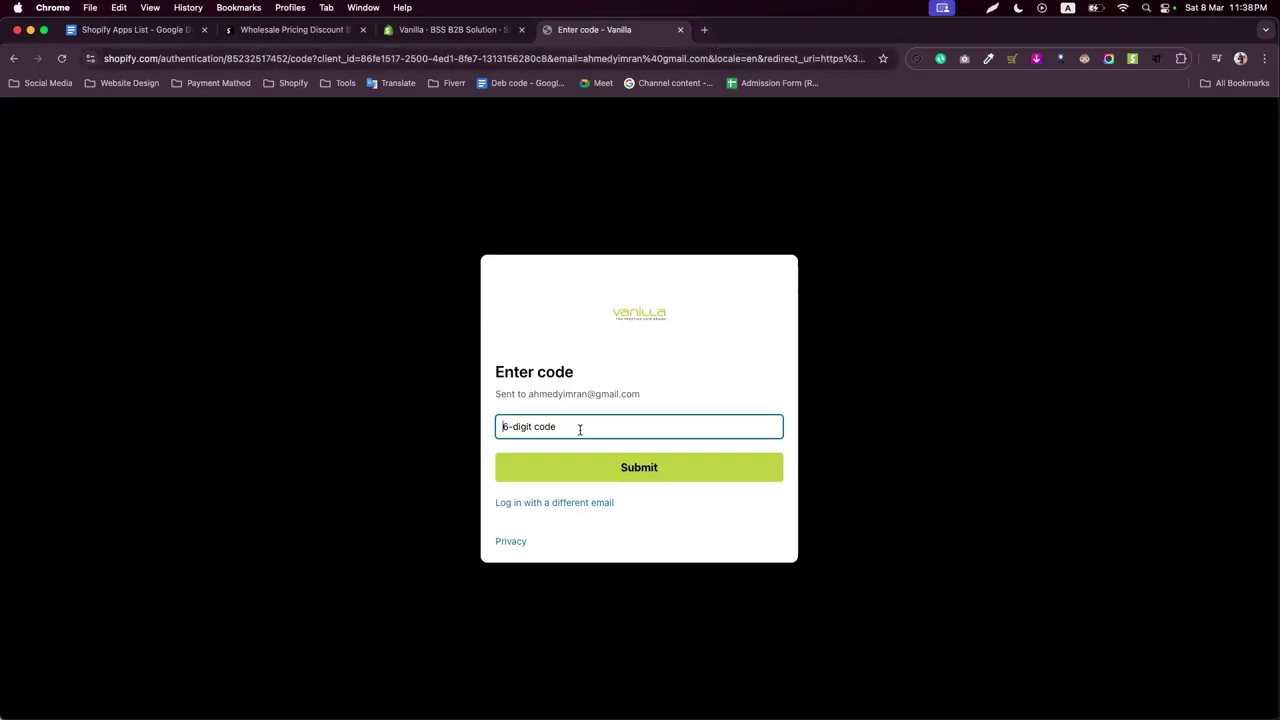
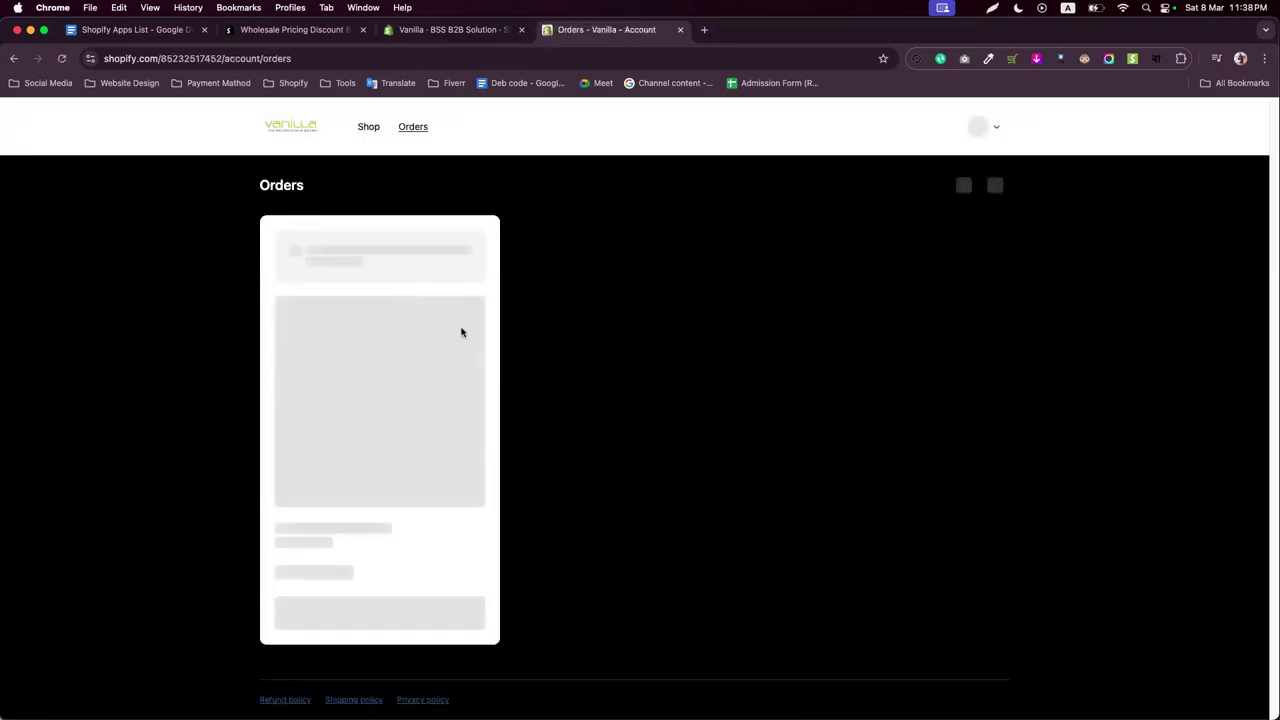
# Open the Vanilla Ice product page, note the signed-in trade price, and copy its URL.
pyautogui.click(362, 134)
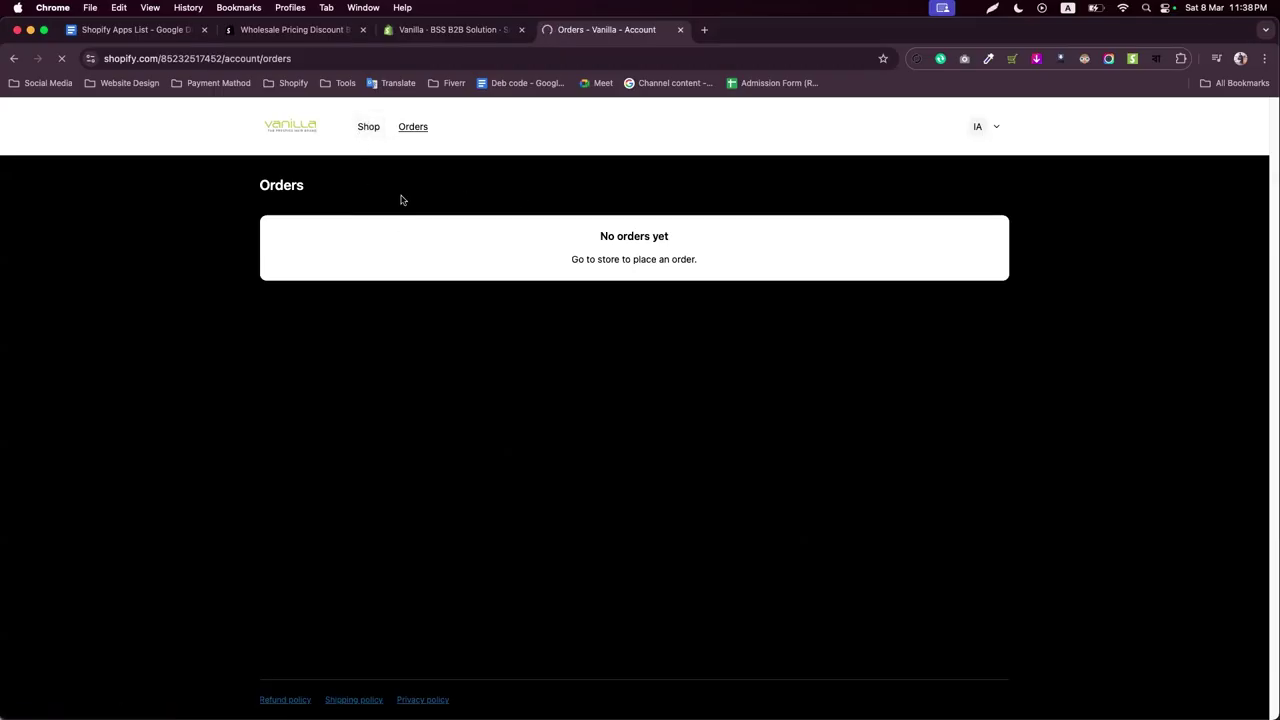
pyautogui.scroll(-15, 452, 326)
pyautogui.scroll(3, 455, 362)
pyautogui.scroll(3, 455, 362)
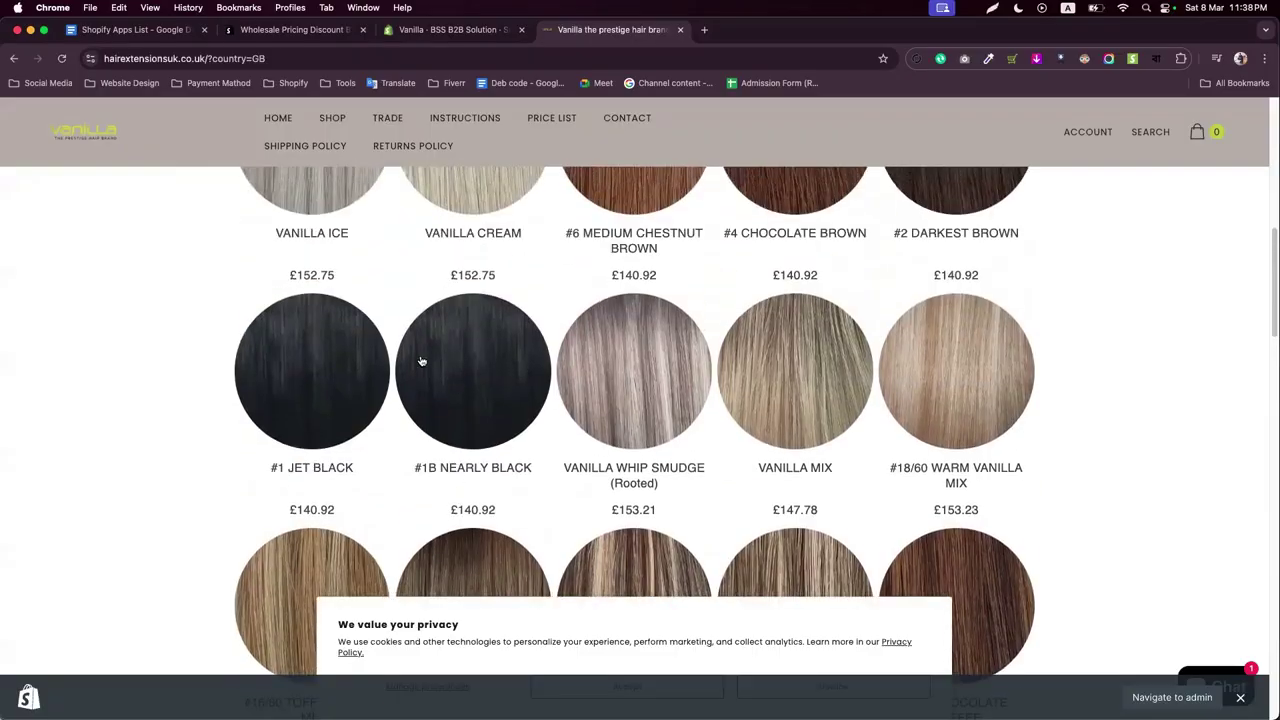
pyautogui.click(276, 241)
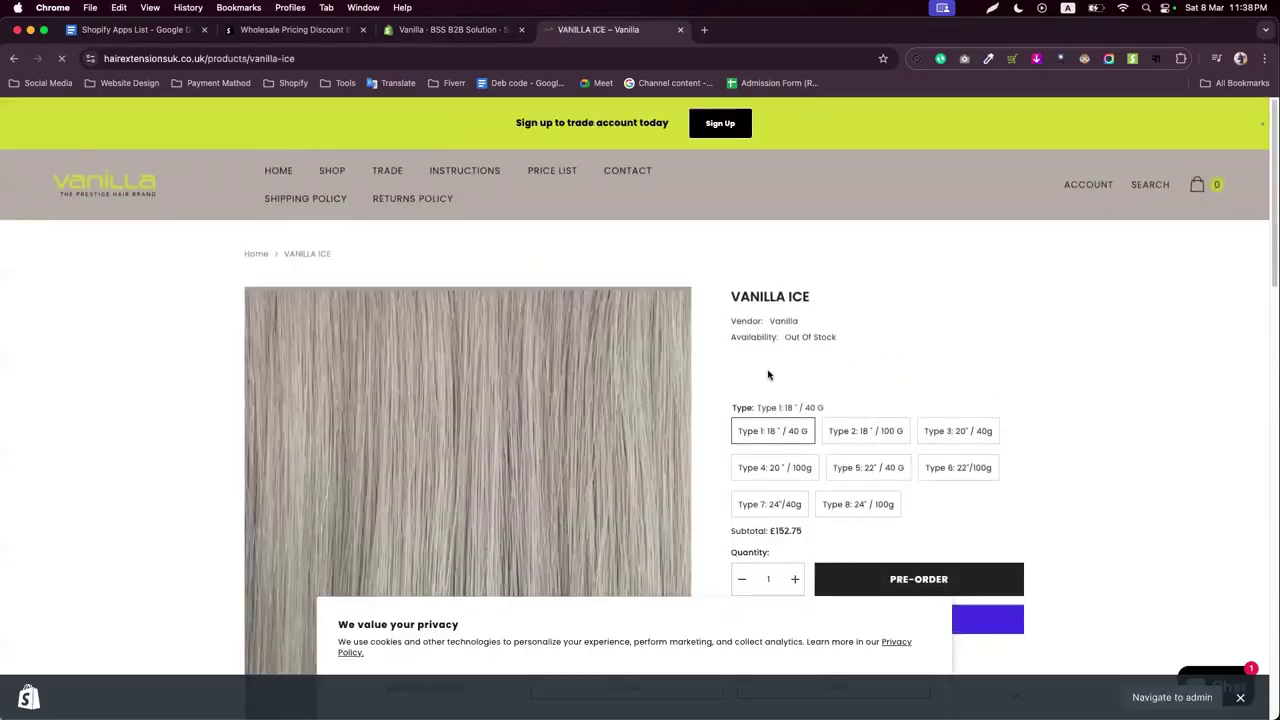
pyautogui.moveTo(749, 366); pyautogui.dragTo(826, 373)
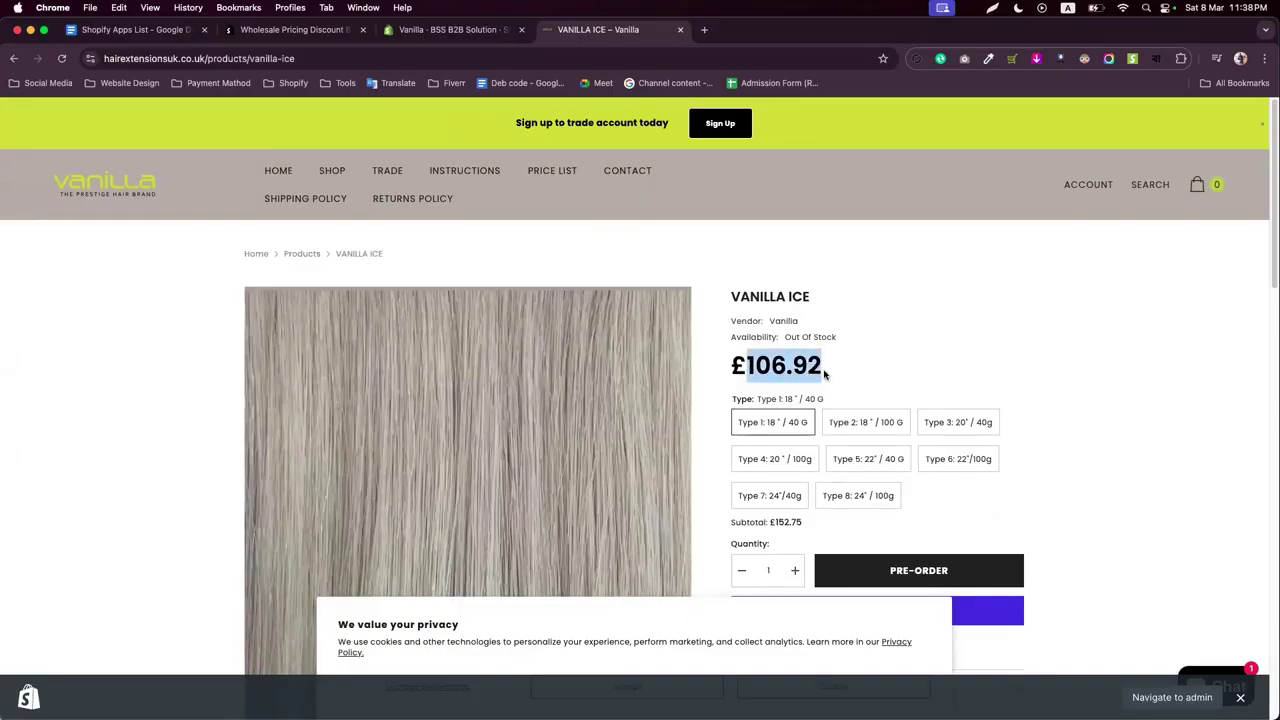
pyautogui.click(216, 58)
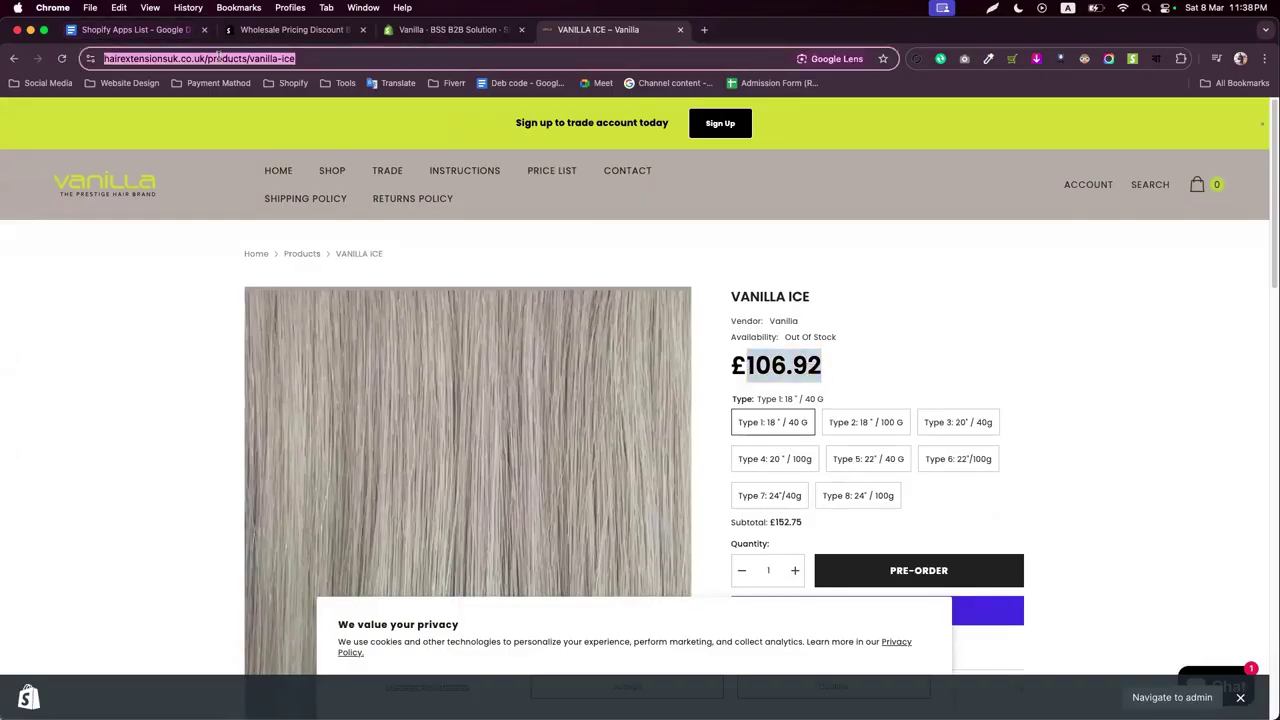
# Load that URL in the other browser window and compare £152.75 with the £106.92 trade price.
pyautogui.moveTo(1180, 29); pyautogui.dragTo(1134, 8)
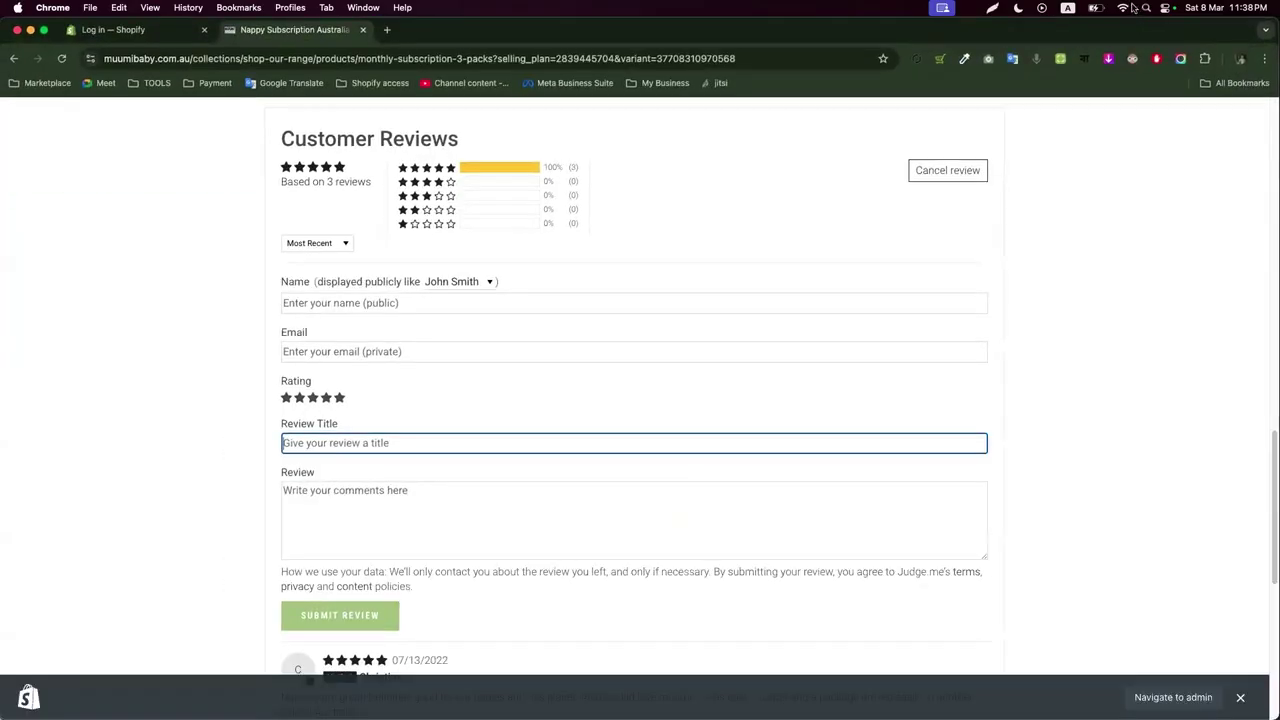
pyautogui.click(386, 29)
pyautogui.press('super+v')
pyautogui.press('Return')
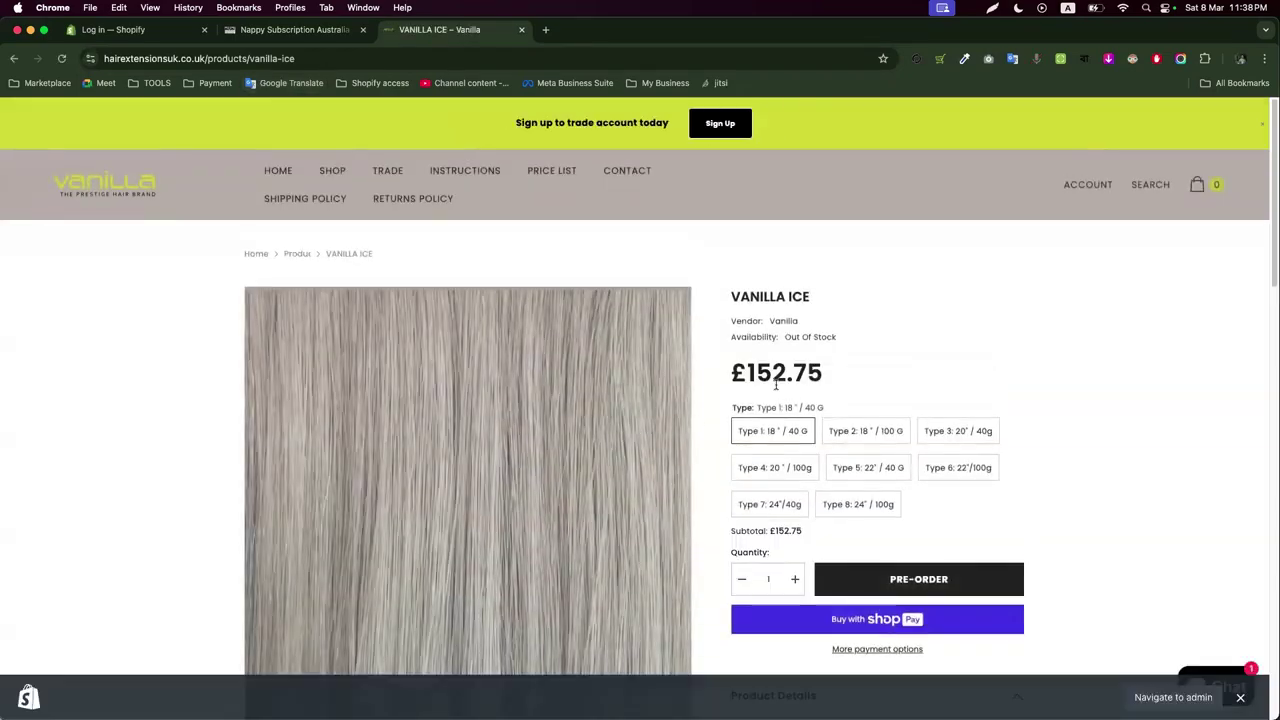
pyautogui.moveTo(746, 373); pyautogui.dragTo(826, 376)
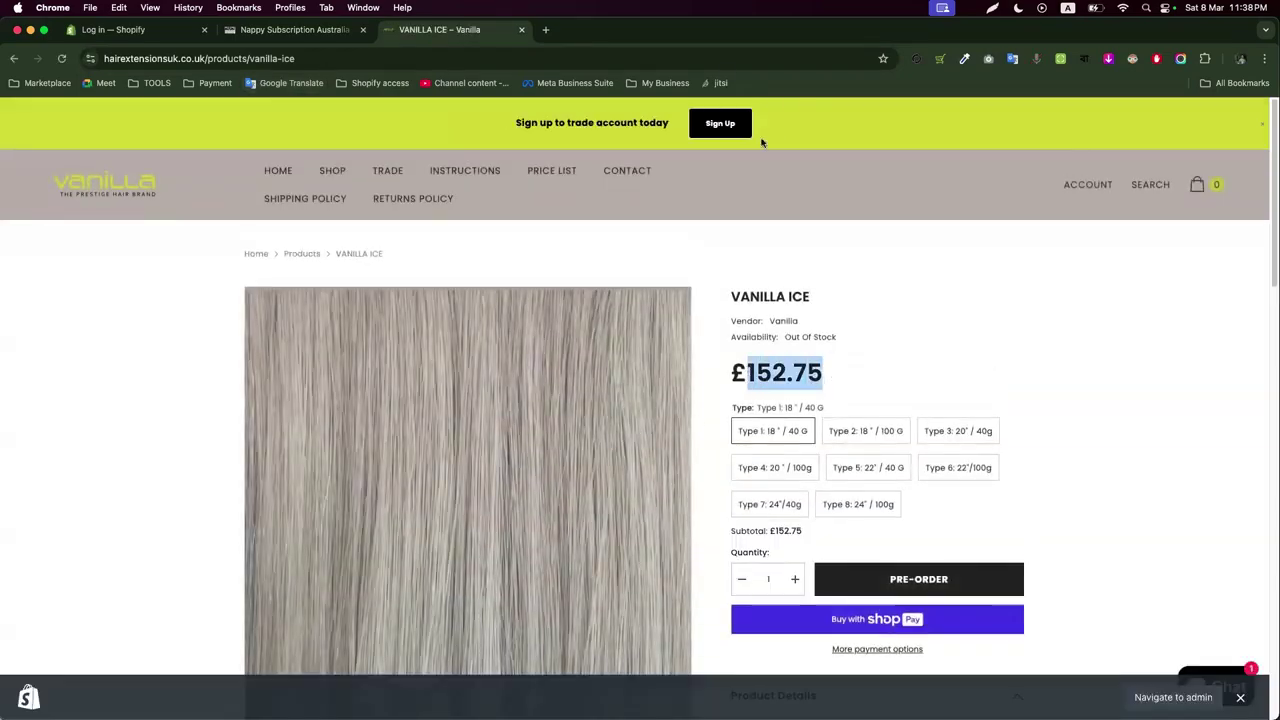
pyautogui.moveTo(724, 38); pyautogui.dragTo(752, 5)
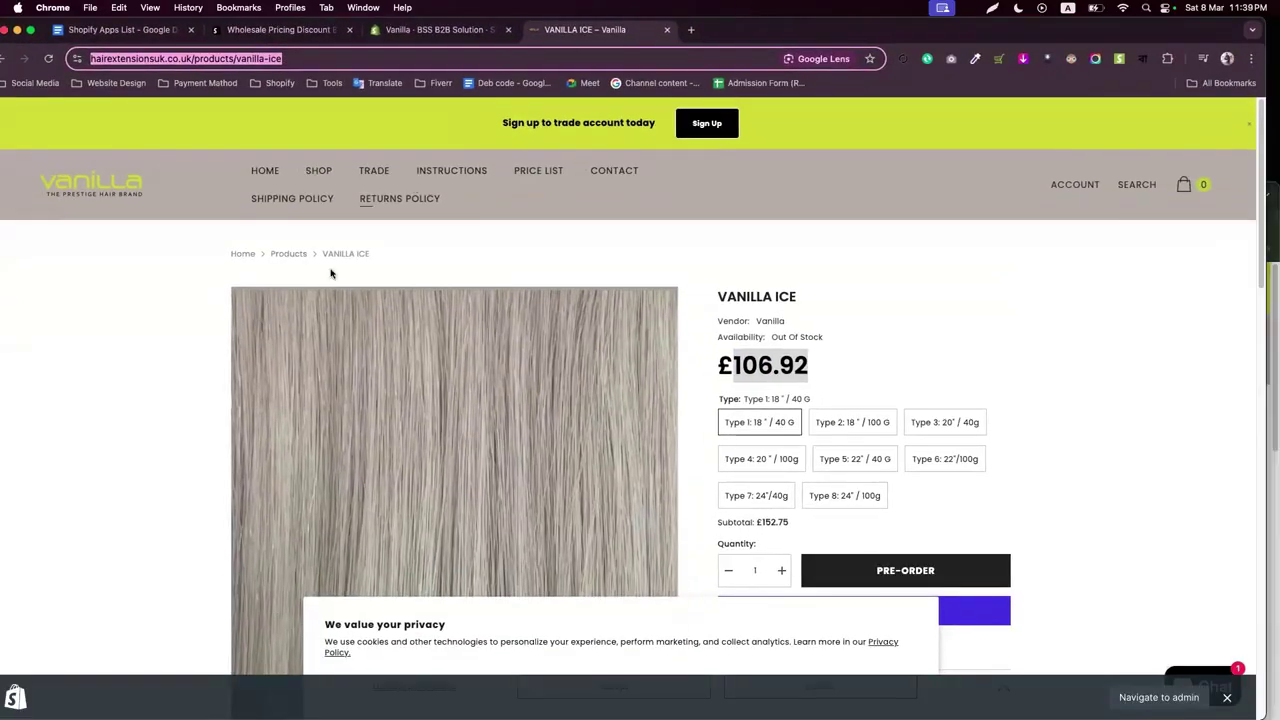
pyautogui.click(142, 268)
pyautogui.moveTo(729, 365); pyautogui.dragTo(813, 376)
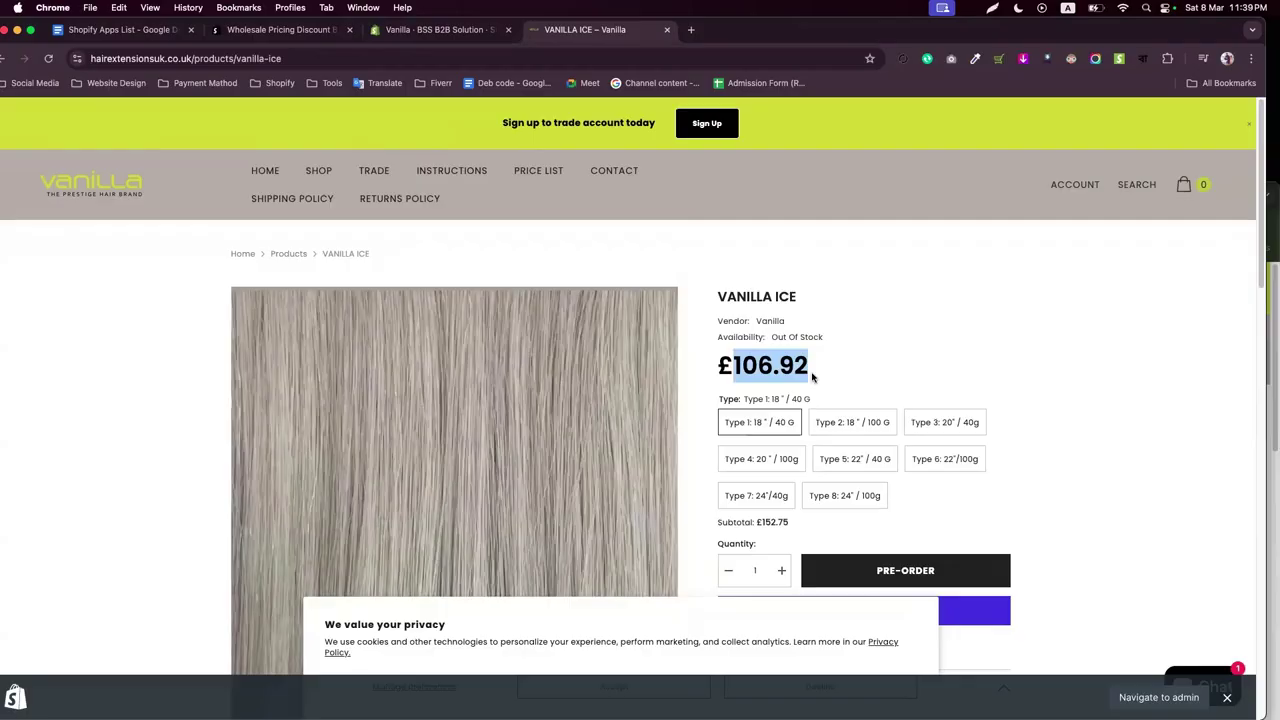
# Go to B2B pricing > Custom pricing Configuration and dismiss the installation reminder.
pyautogui.click(440, 29)
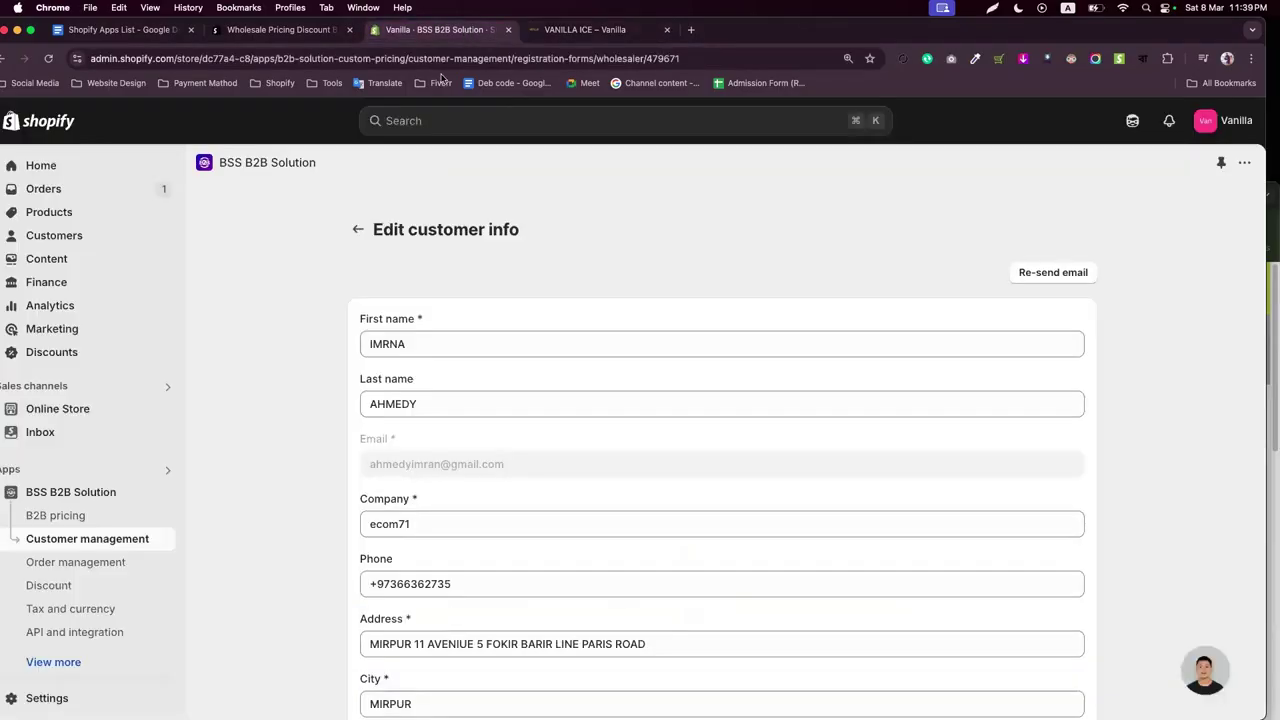
pyautogui.click(355, 228)
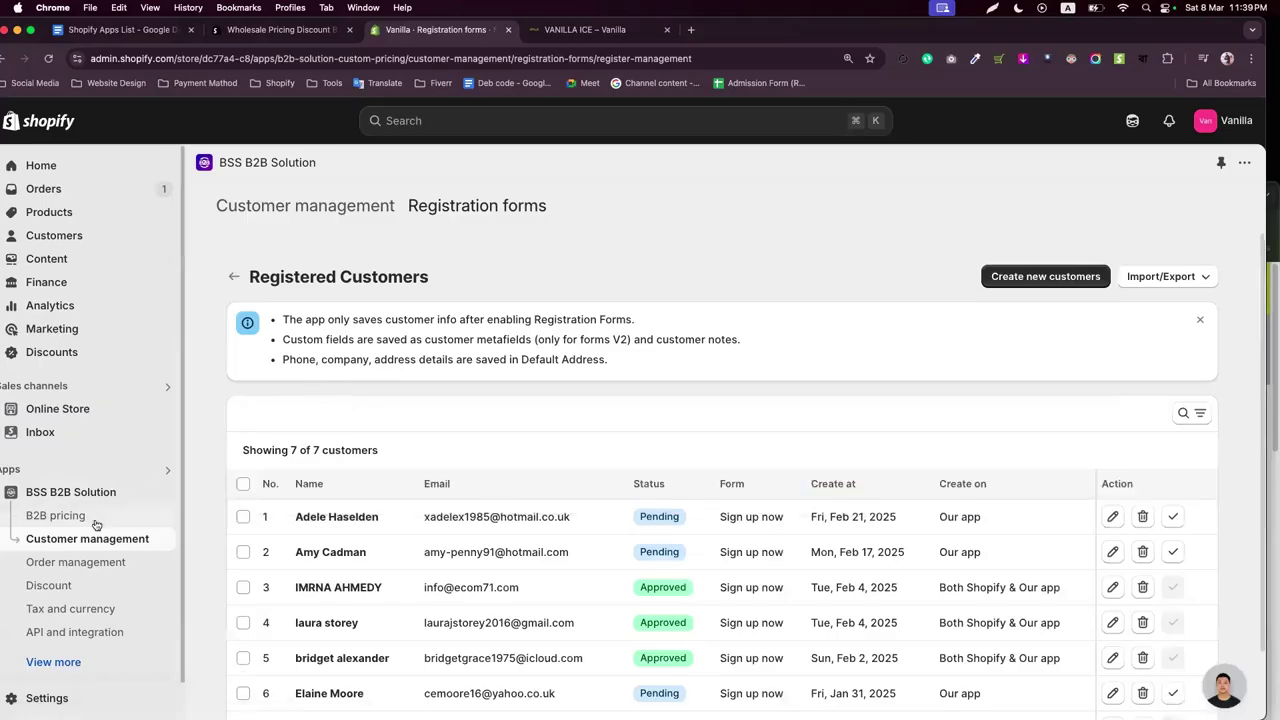
pyautogui.click(94, 538)
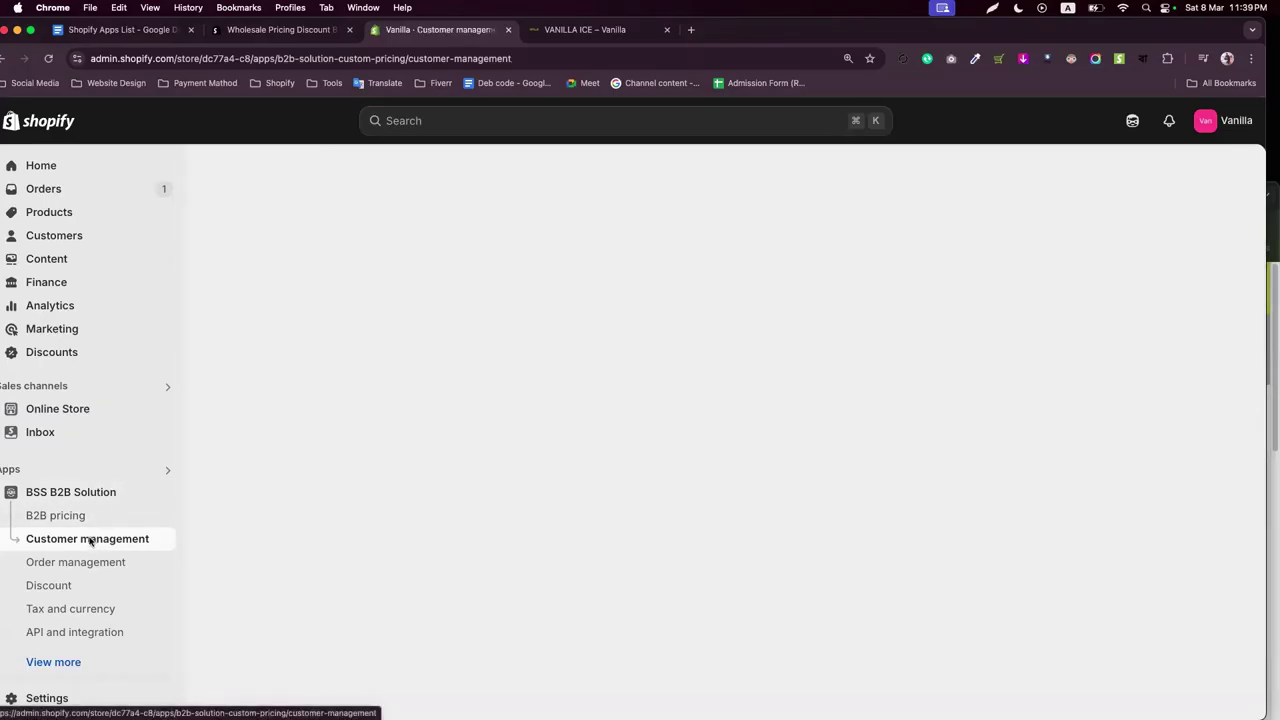
pyautogui.click(55, 516)
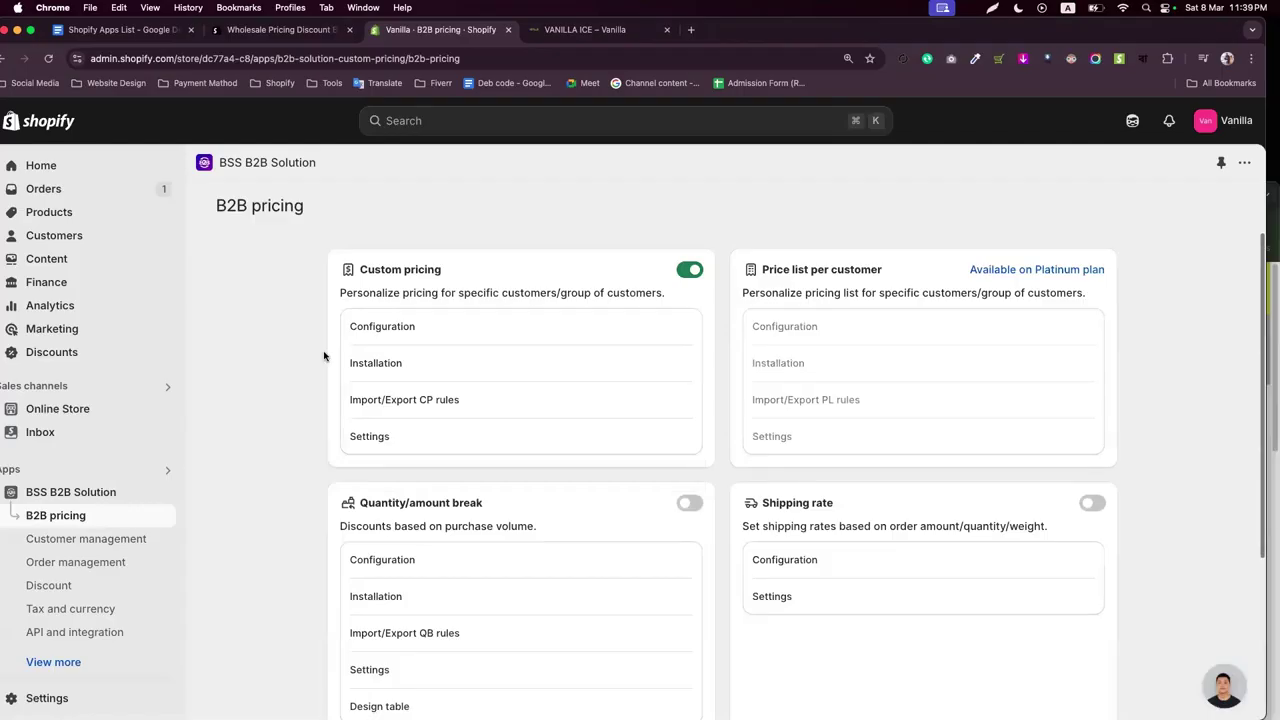
pyautogui.click(371, 329)
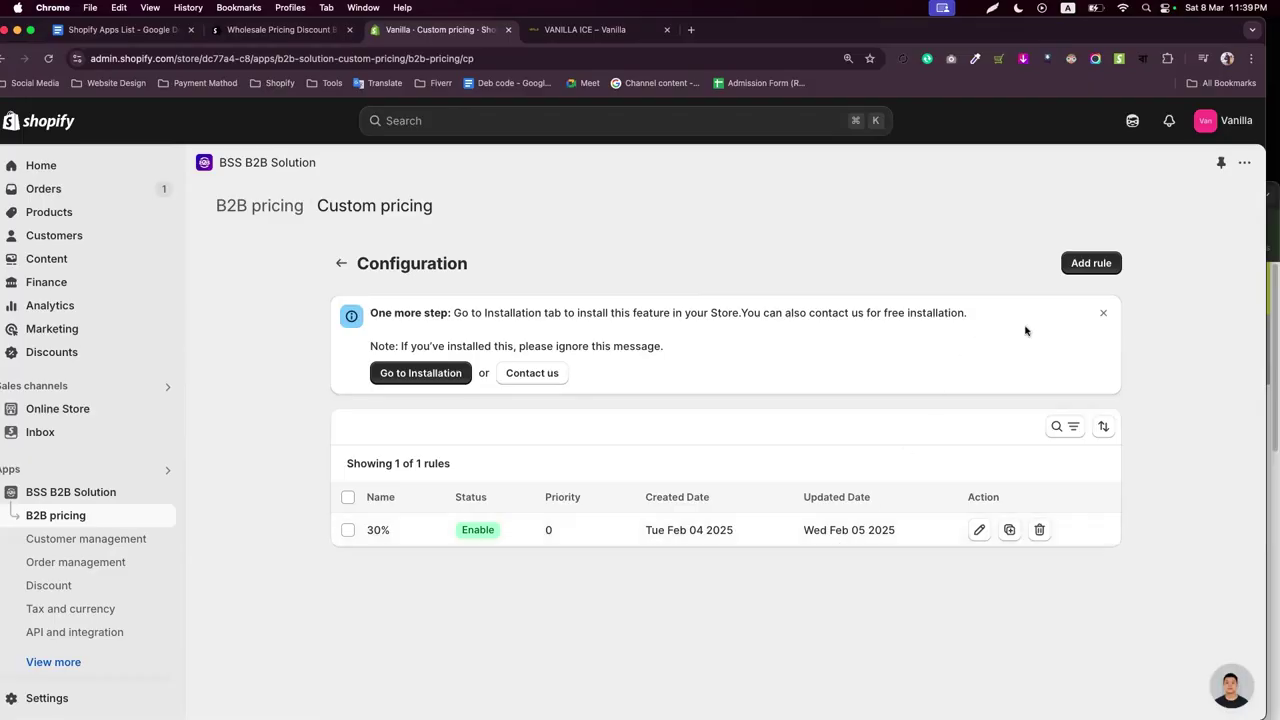
pyautogui.click(1103, 313)
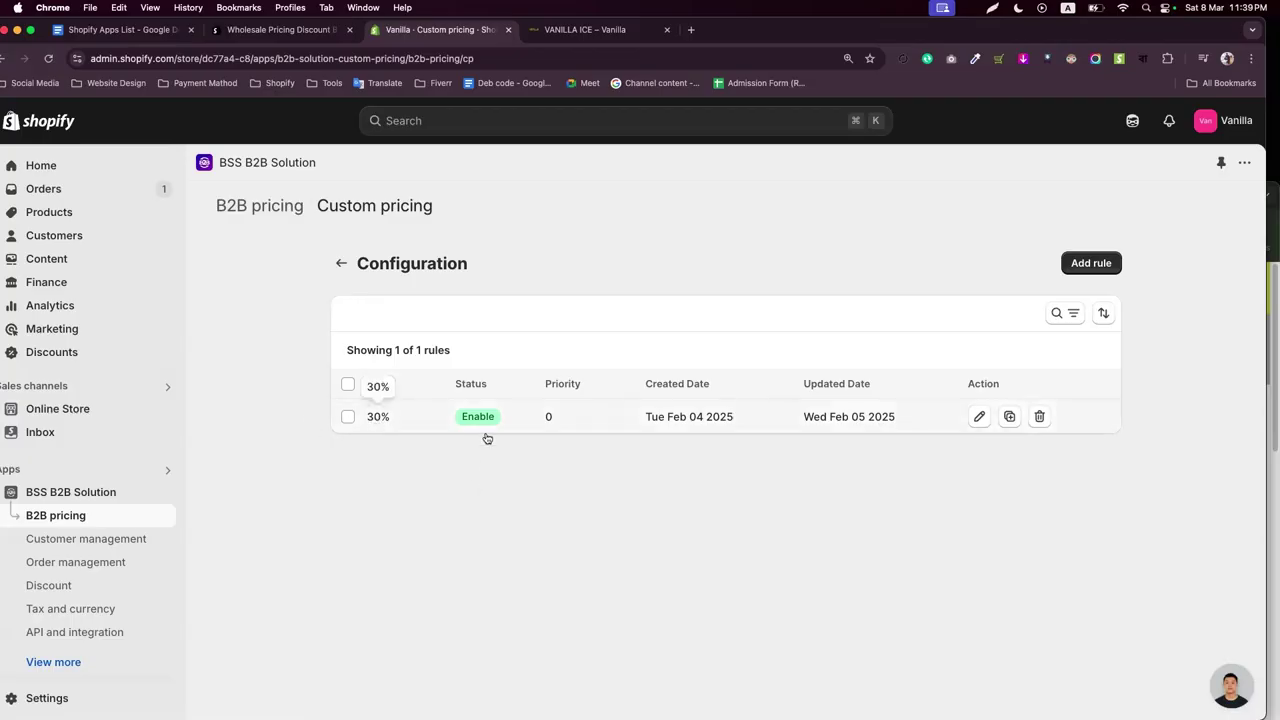
# Review the 30% pricing rule, keep it on All products, and return to the rules list.
pyautogui.click(980, 417)
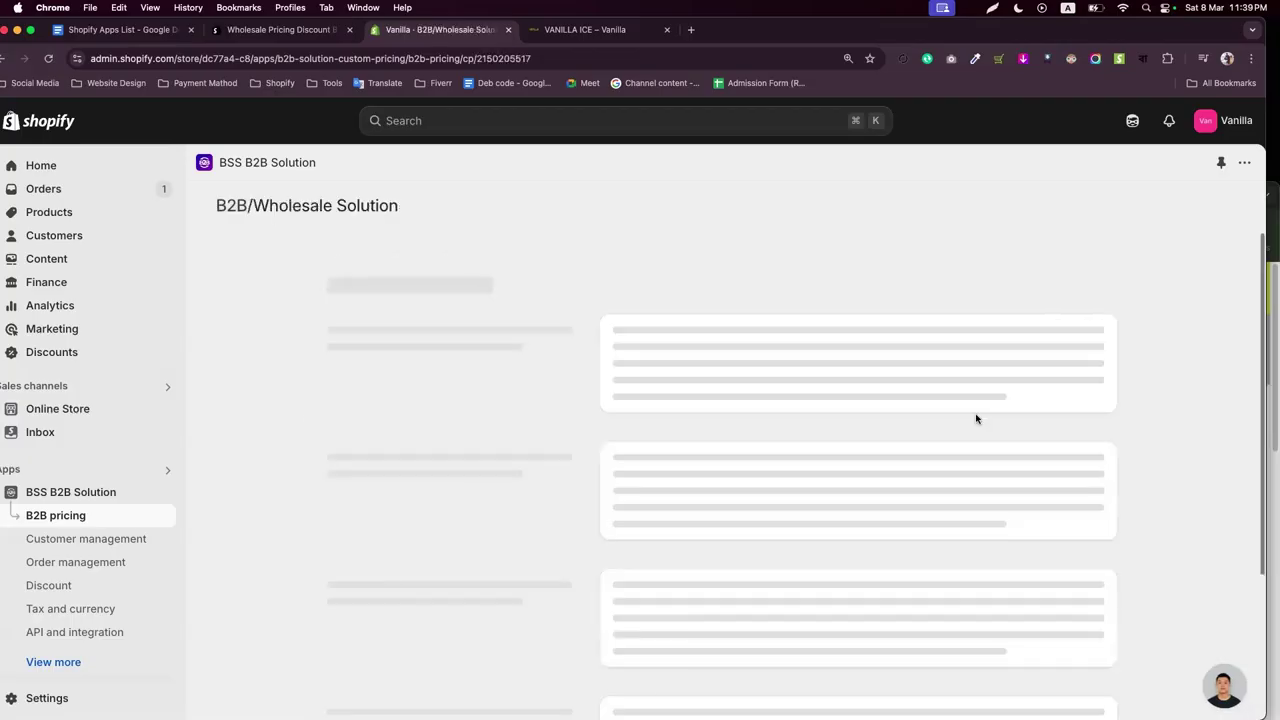
pyautogui.scroll(-1, 650, 438)
pyautogui.scroll(-4, 576, 438)
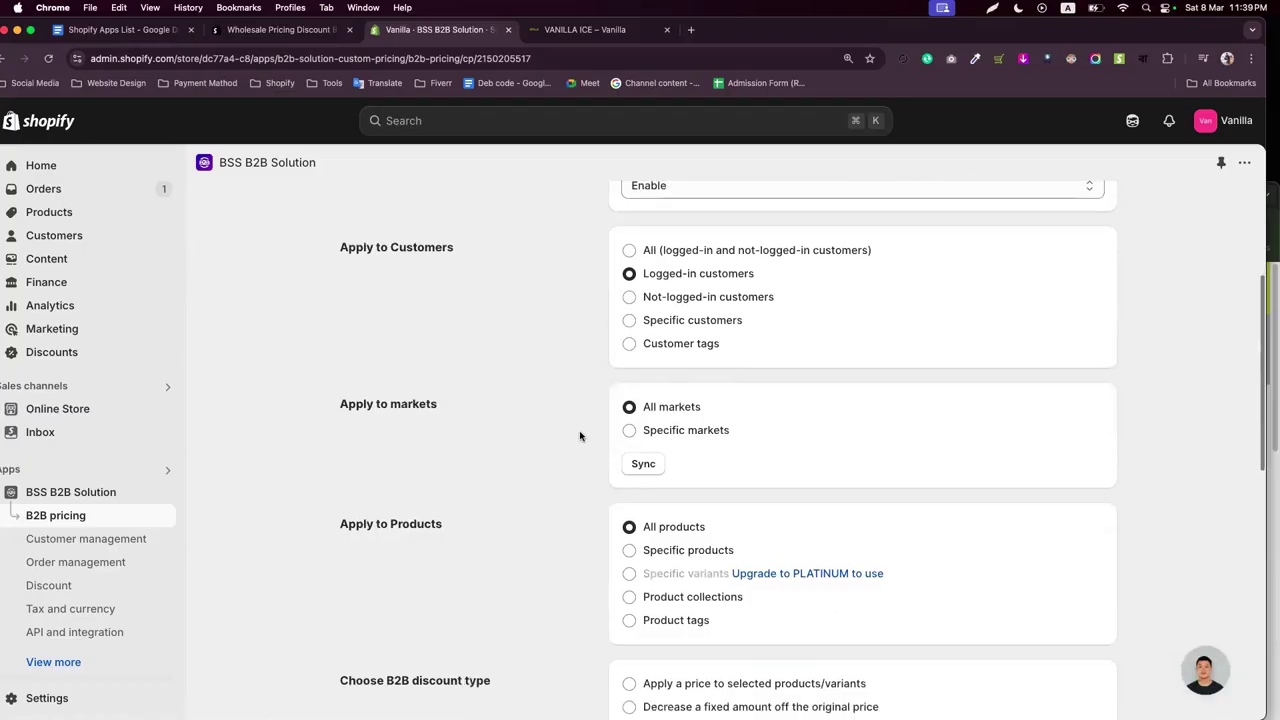
pyautogui.scroll(-2, 580, 436)
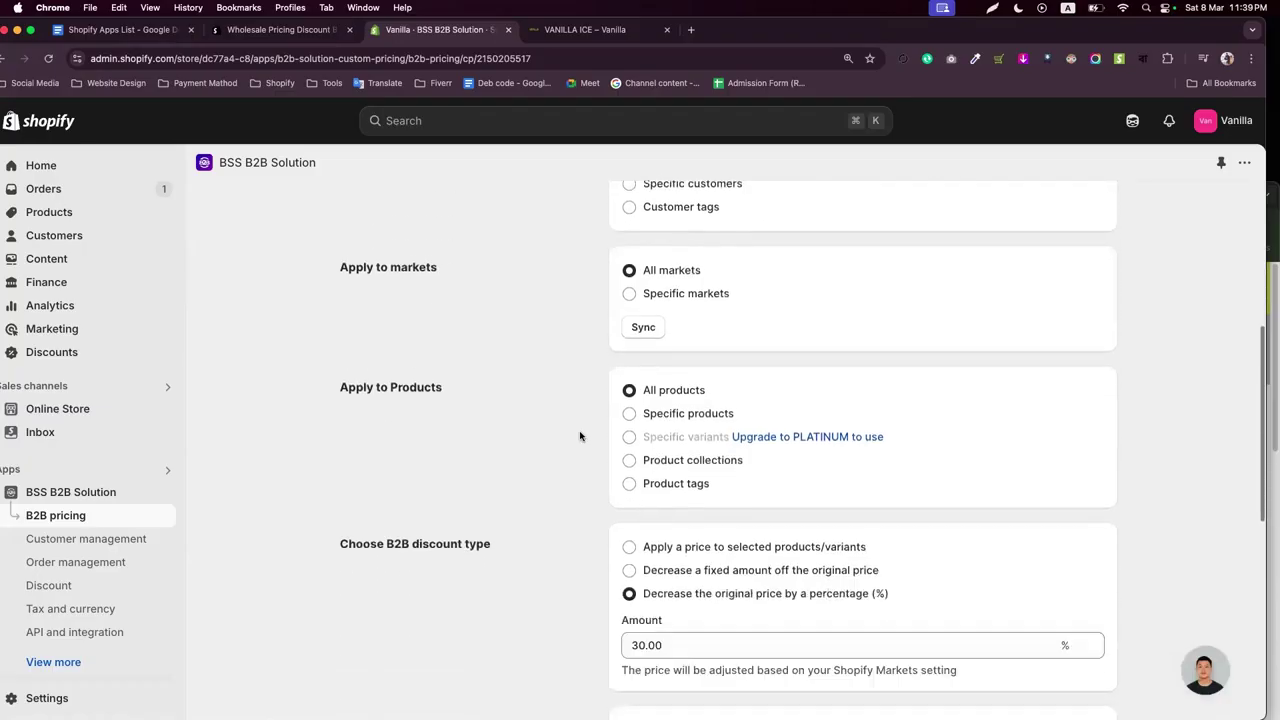
pyautogui.scroll(-1, 580, 436)
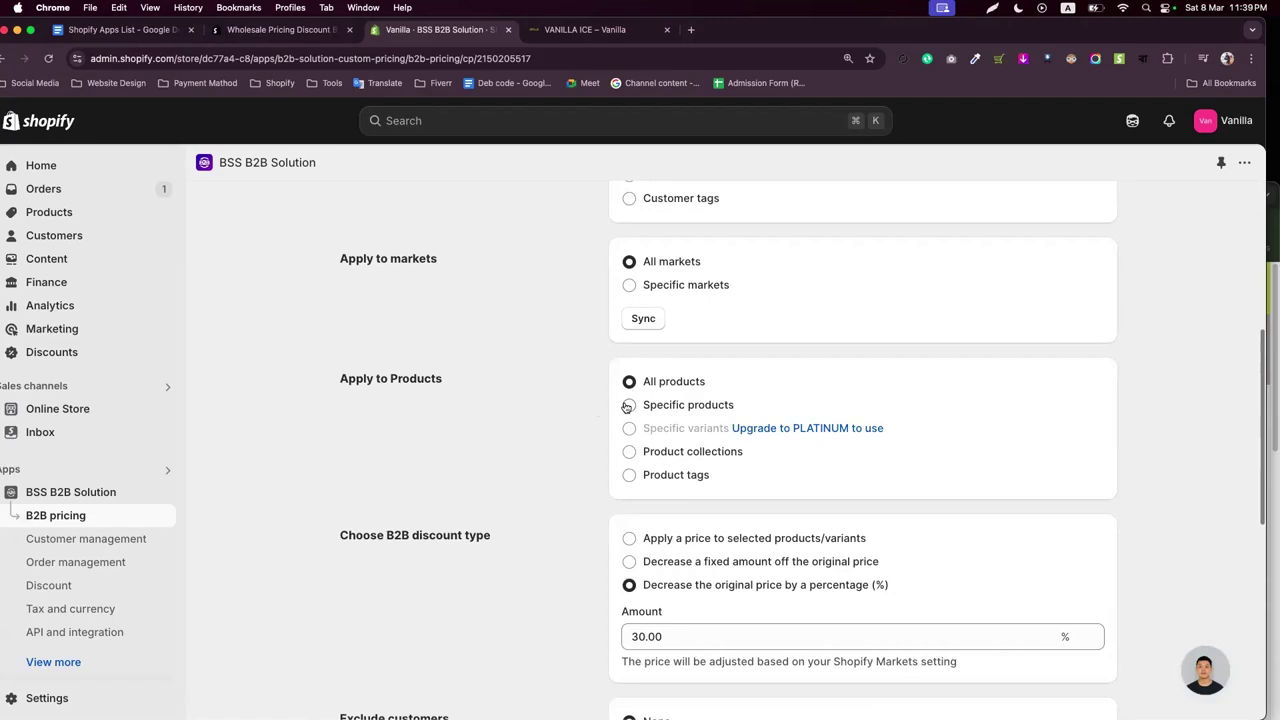
pyautogui.click(628, 405)
pyautogui.click(710, 441)
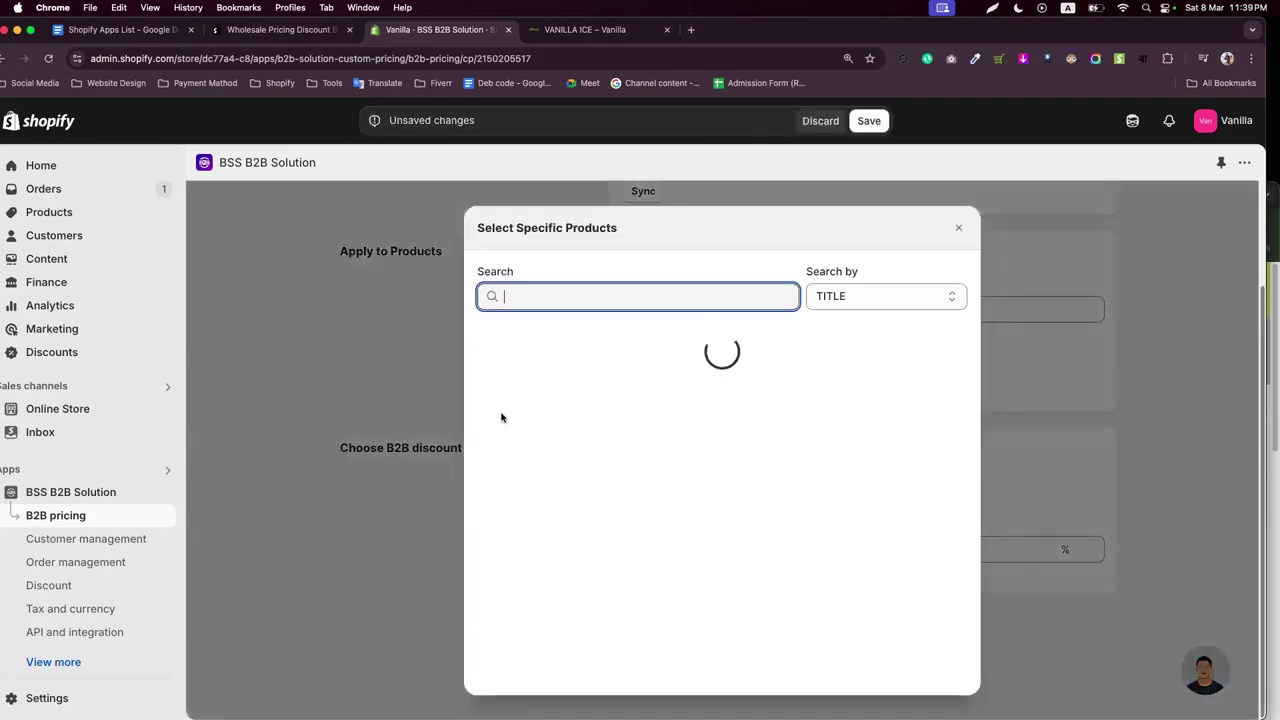
pyautogui.click(410, 378)
pyautogui.click(629, 382)
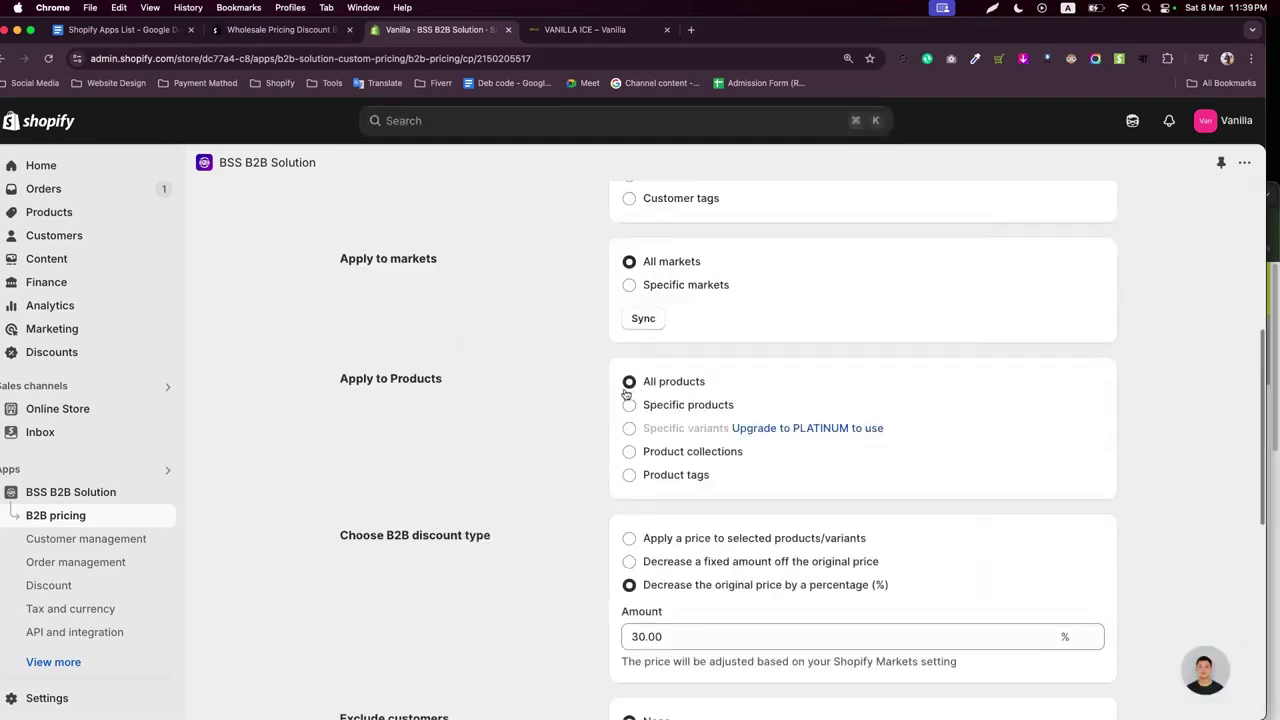
pyautogui.scroll(5, 625, 393)
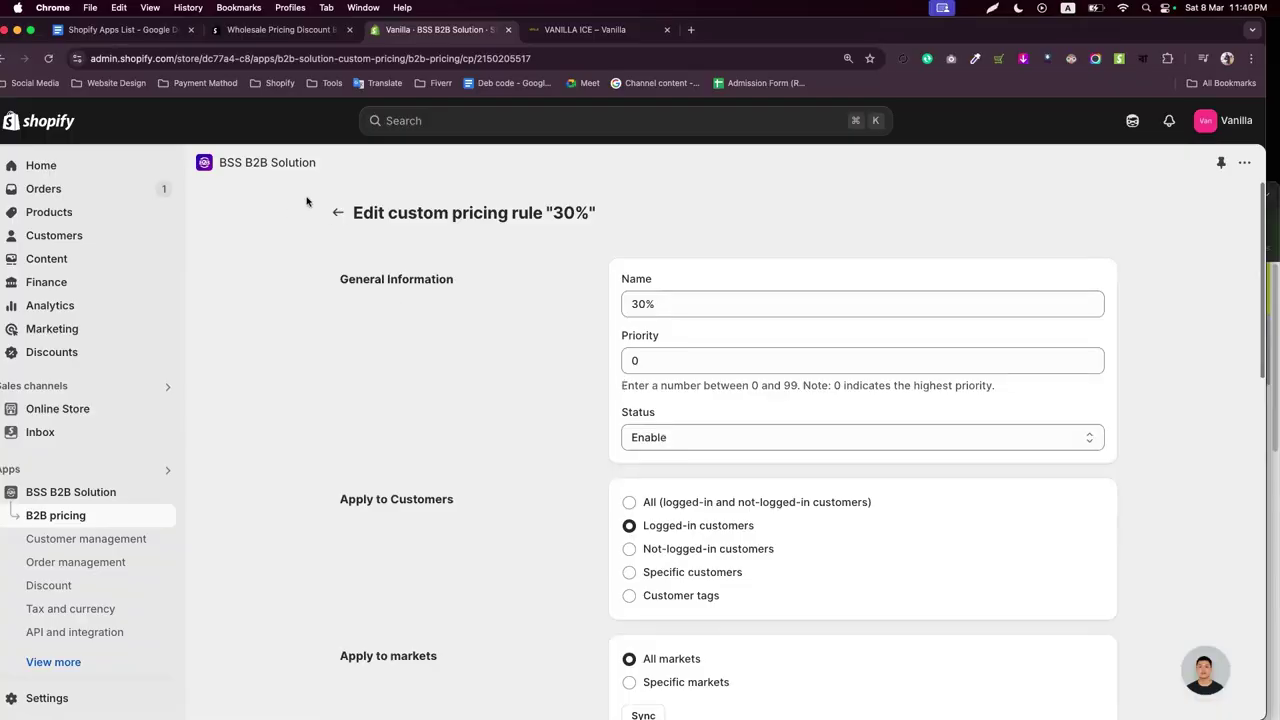
pyautogui.click(338, 212)
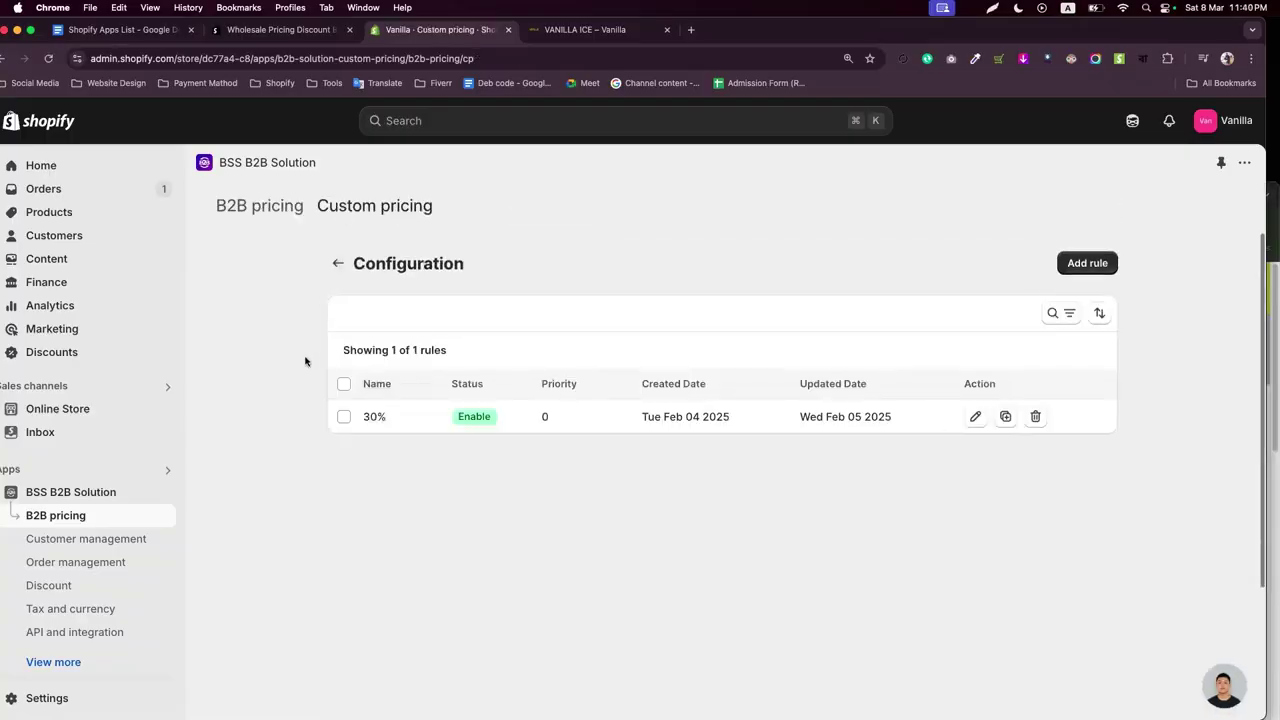
# Review the Registered Customers list under Registration management, then go to the B2B pricing overview.
pyautogui.click(84, 542)
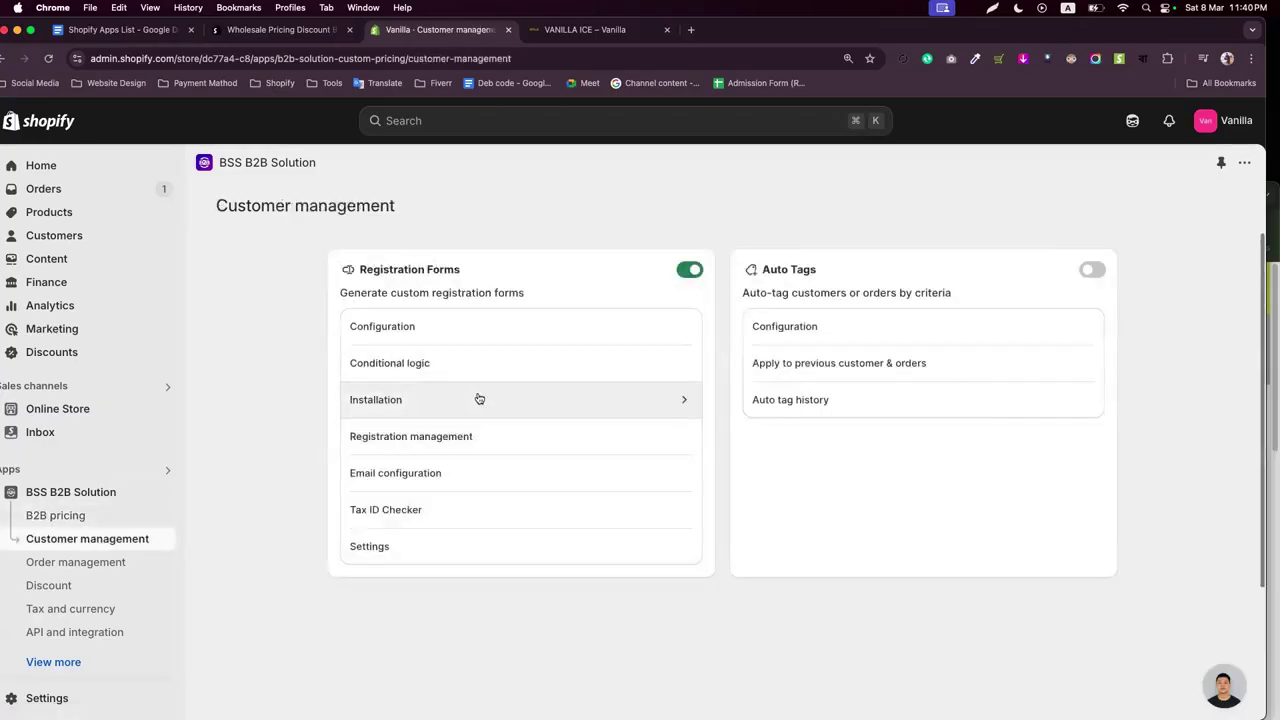
pyautogui.moveTo(346, 434); pyautogui.dragTo(291, 397)
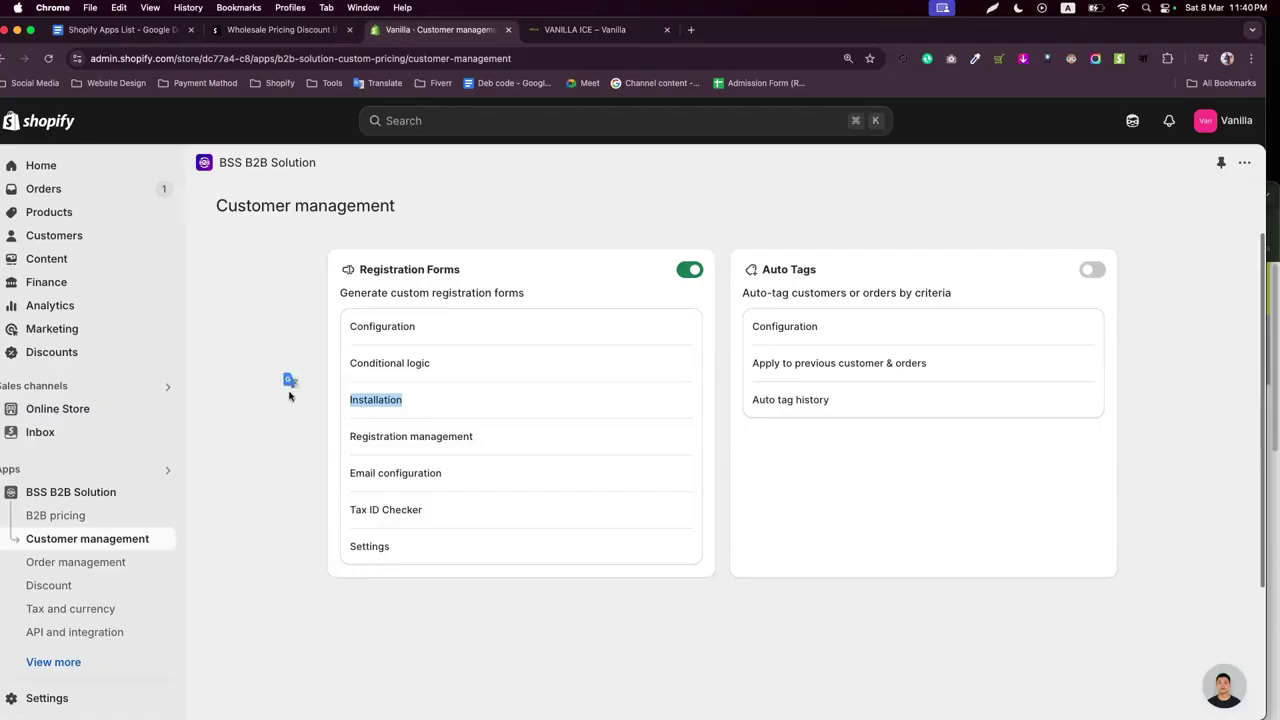
pyautogui.click(291, 397)
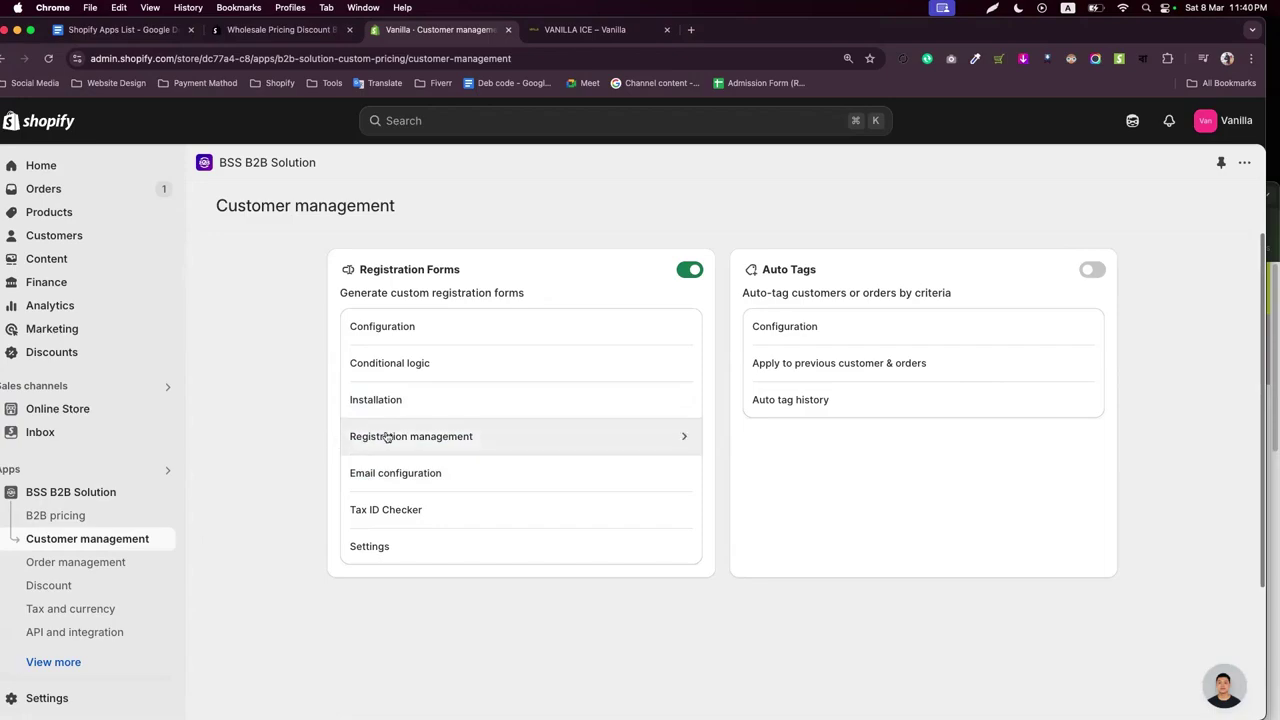
pyautogui.click(375, 438)
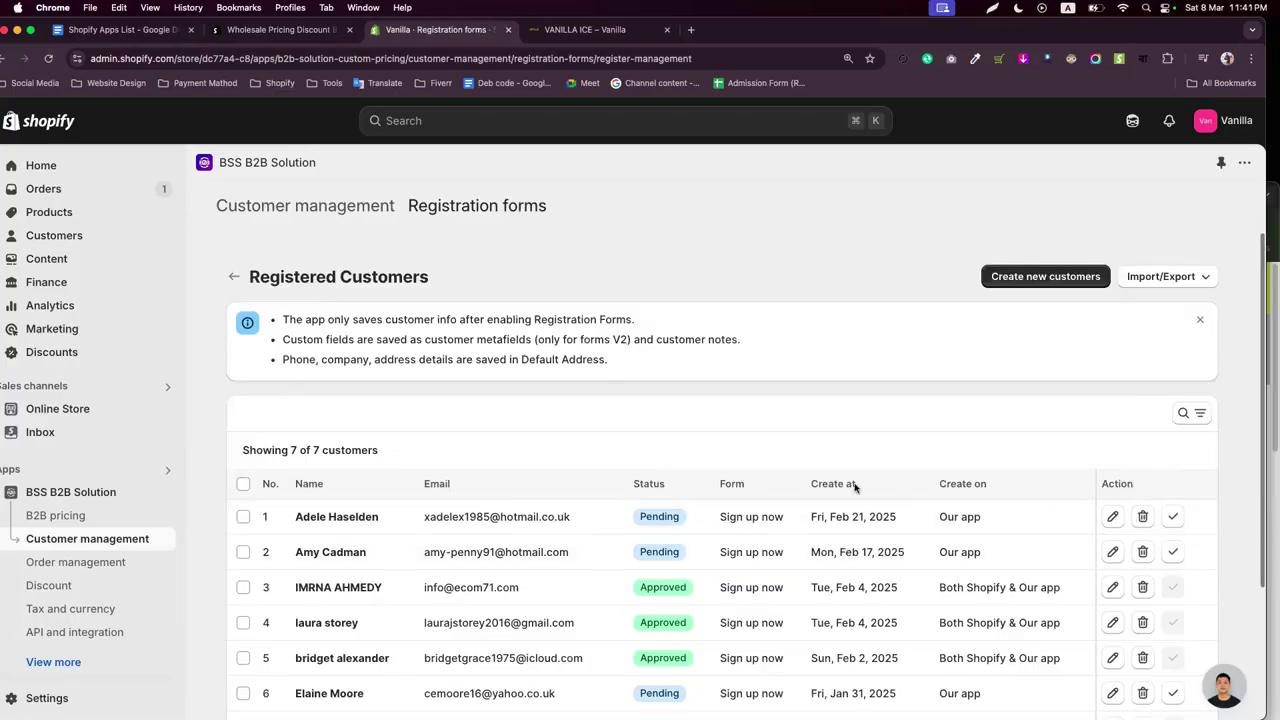
pyautogui.scroll(-3, 800, 470)
pyautogui.scroll(3, 728, 422)
pyautogui.click(56, 515)
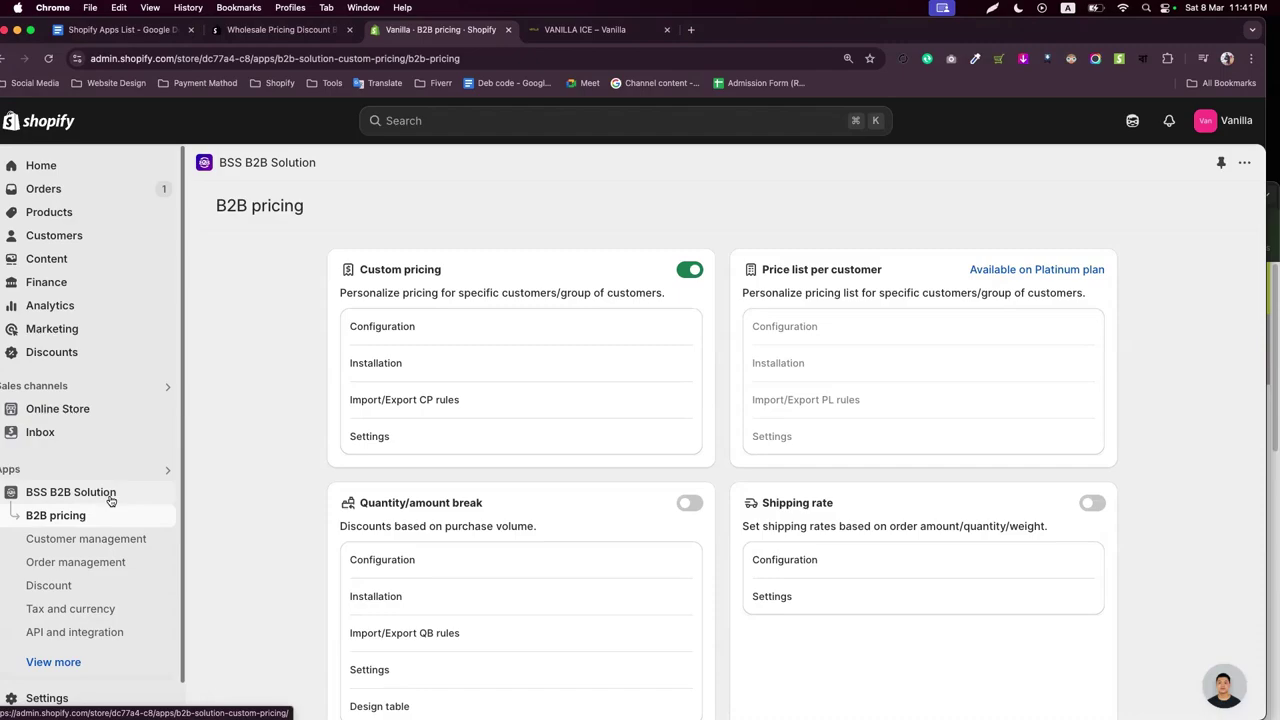
# Open the BSS B2B support chat, read through it, and close it.
pyautogui.click(1218, 688)
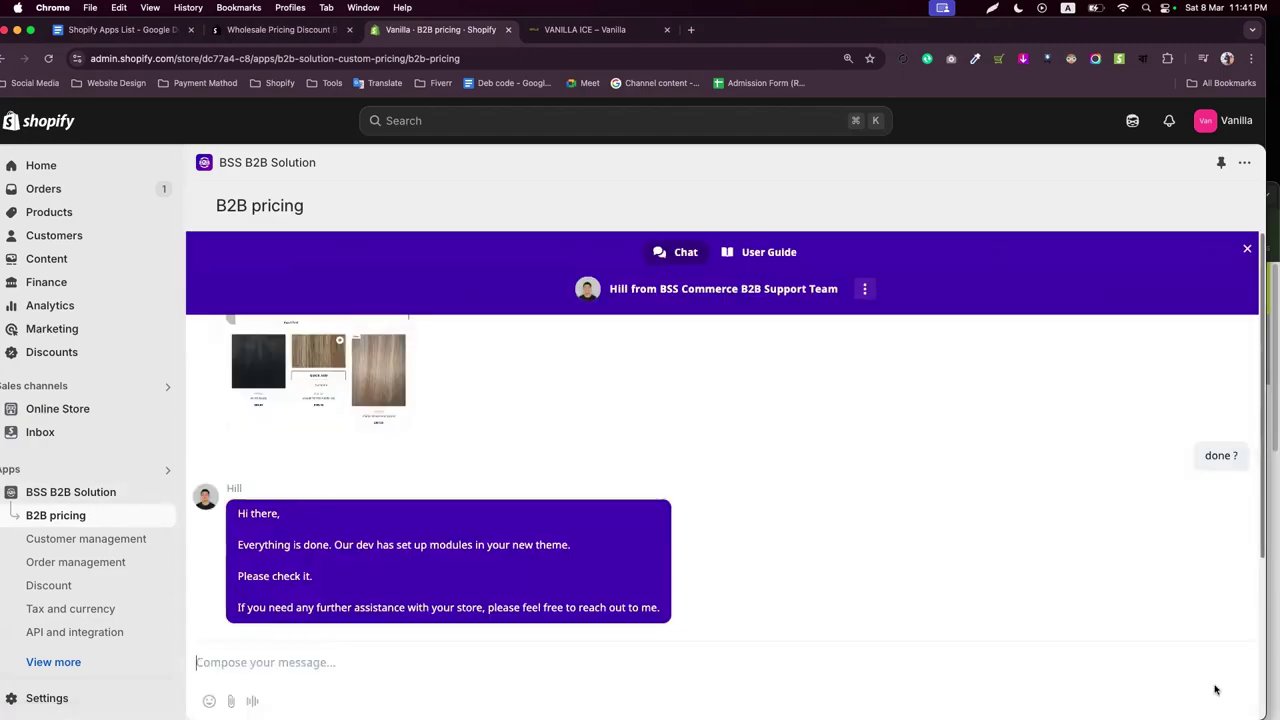
pyautogui.scroll(10, 565, 475)
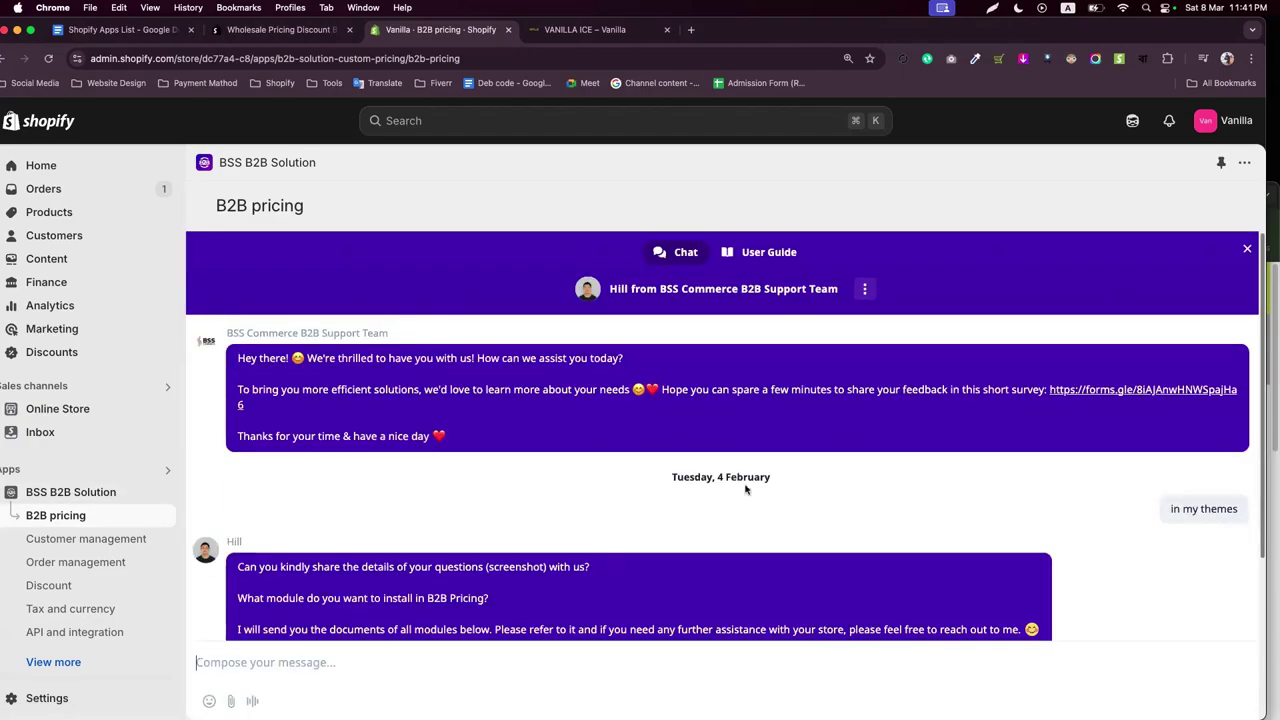
pyautogui.scroll(-15, 703, 520)
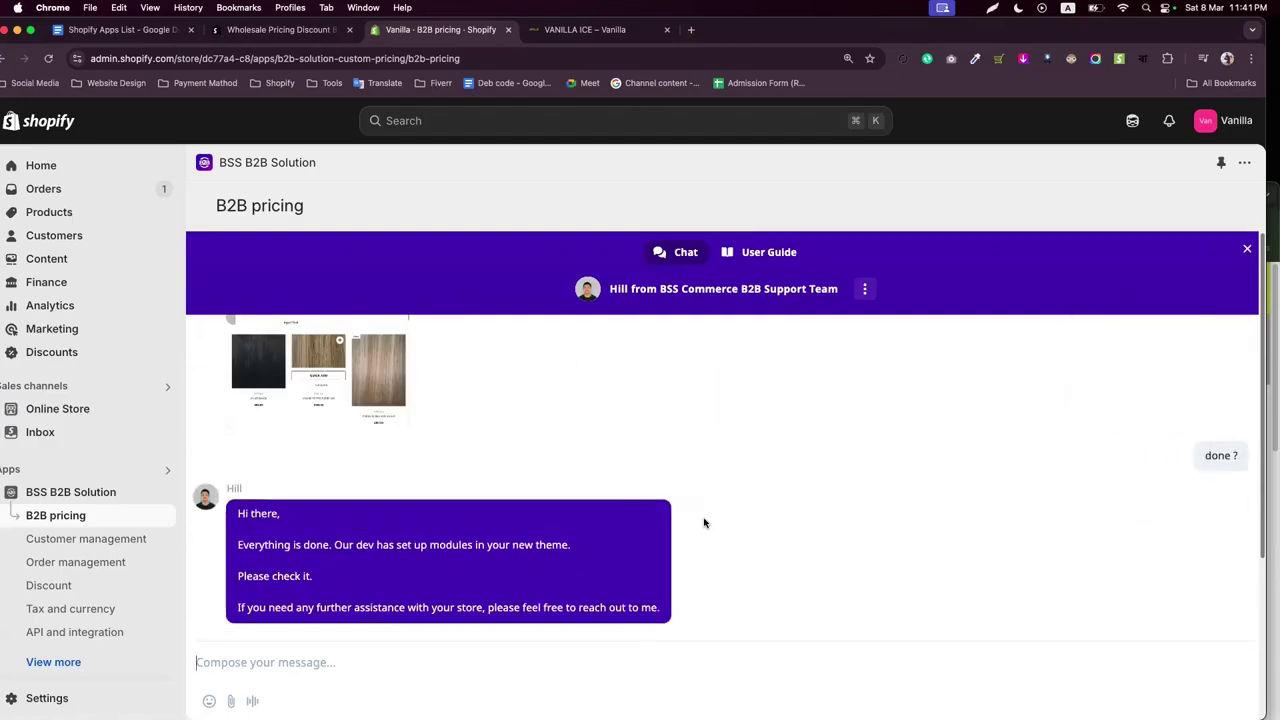
pyautogui.scroll(2, 703, 524)
pyautogui.scroll(2, 703, 524)
pyautogui.scroll(-4, 703, 524)
pyautogui.click(1247, 248)
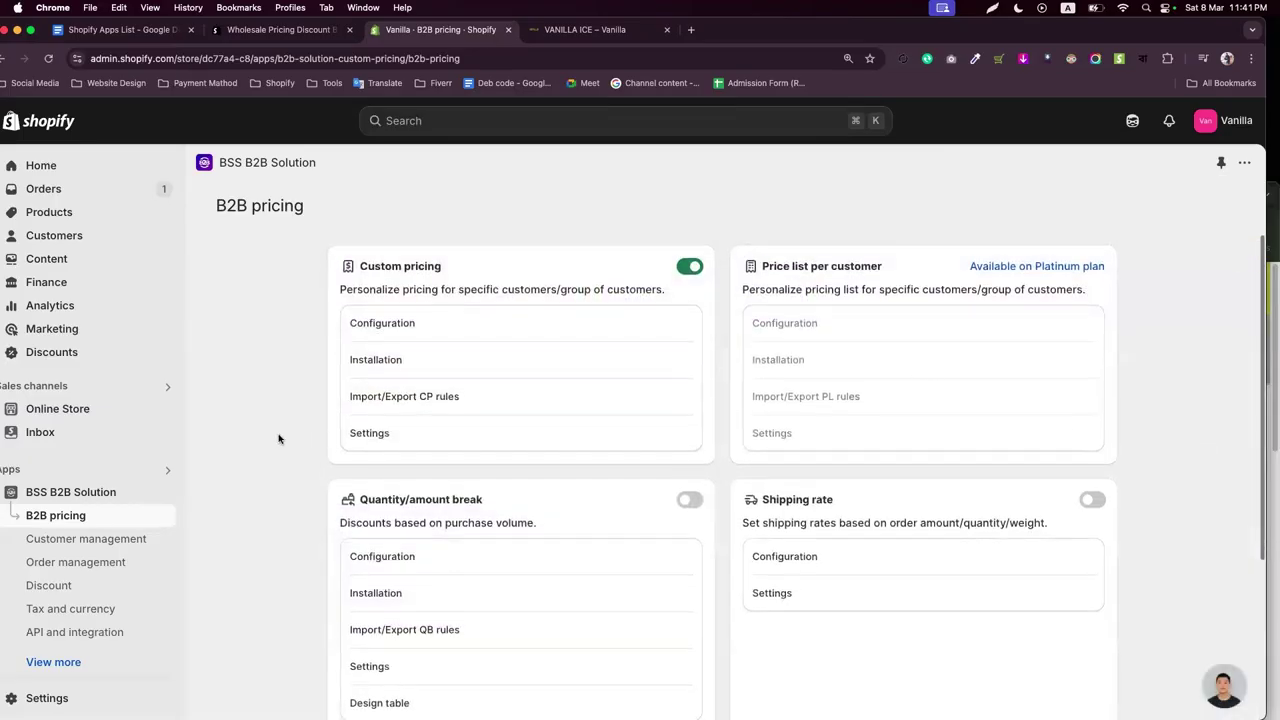
pyautogui.scroll(-5, 281, 437)
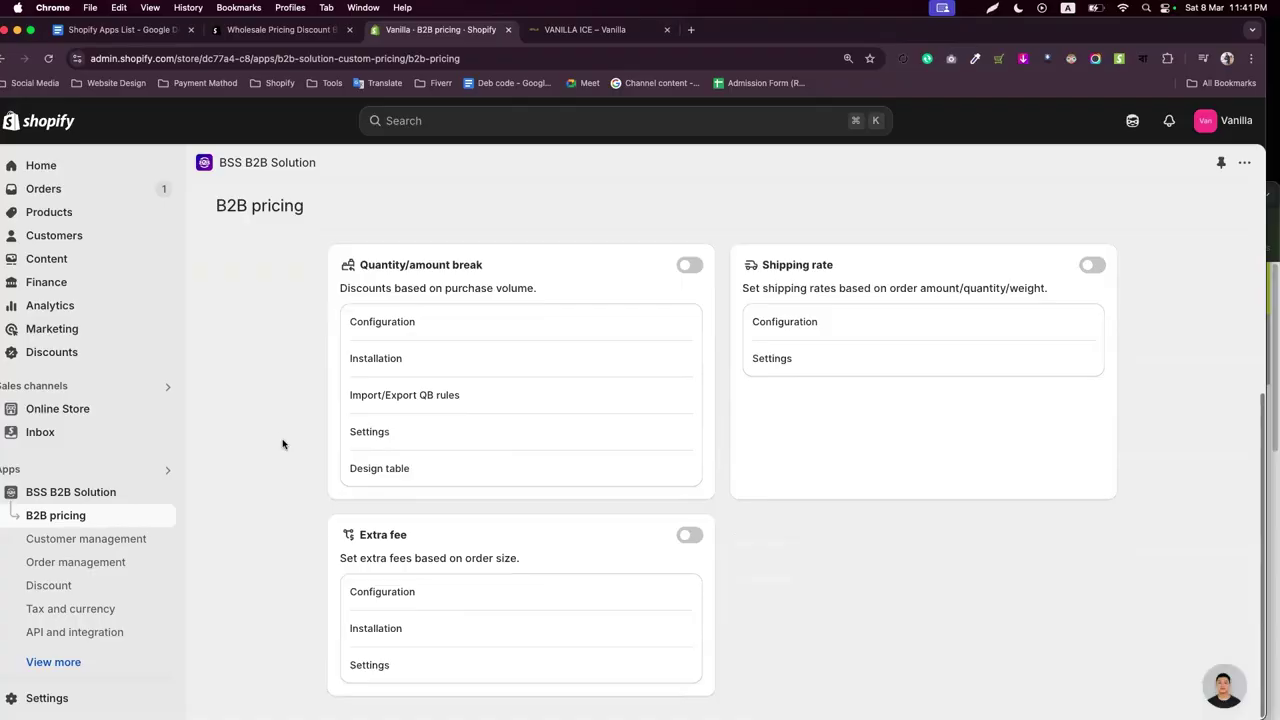
# Check the Discount and B2B pricing features and the Apps List doc, then return to Wholesale Pricing Discount.
pyautogui.click(93, 588)
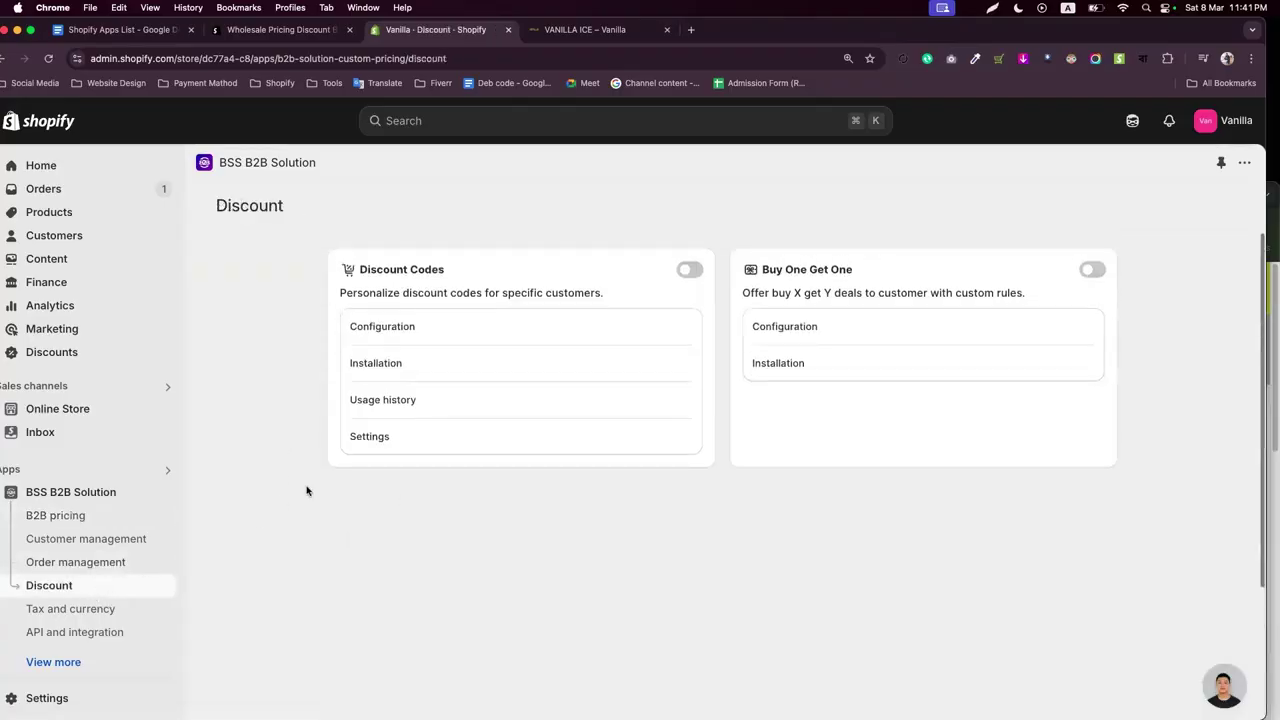
pyautogui.click(100, 518)
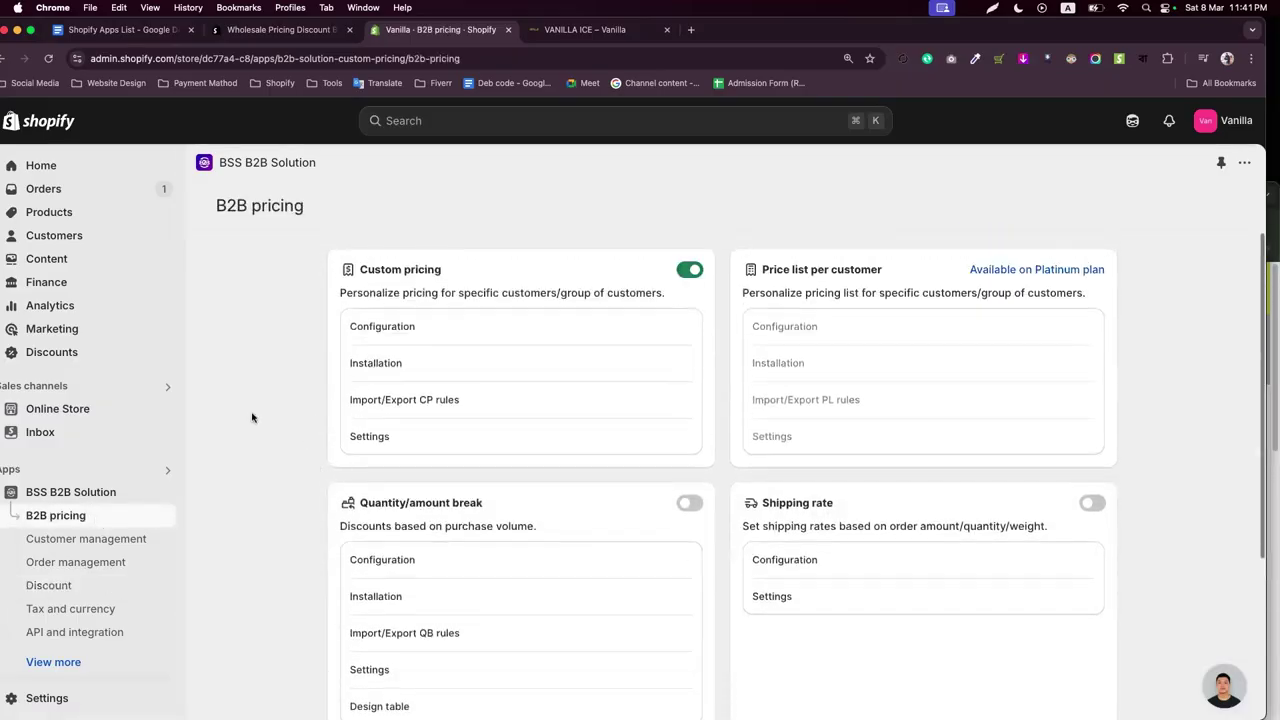
pyautogui.click(270, 30)
pyautogui.click(120, 29)
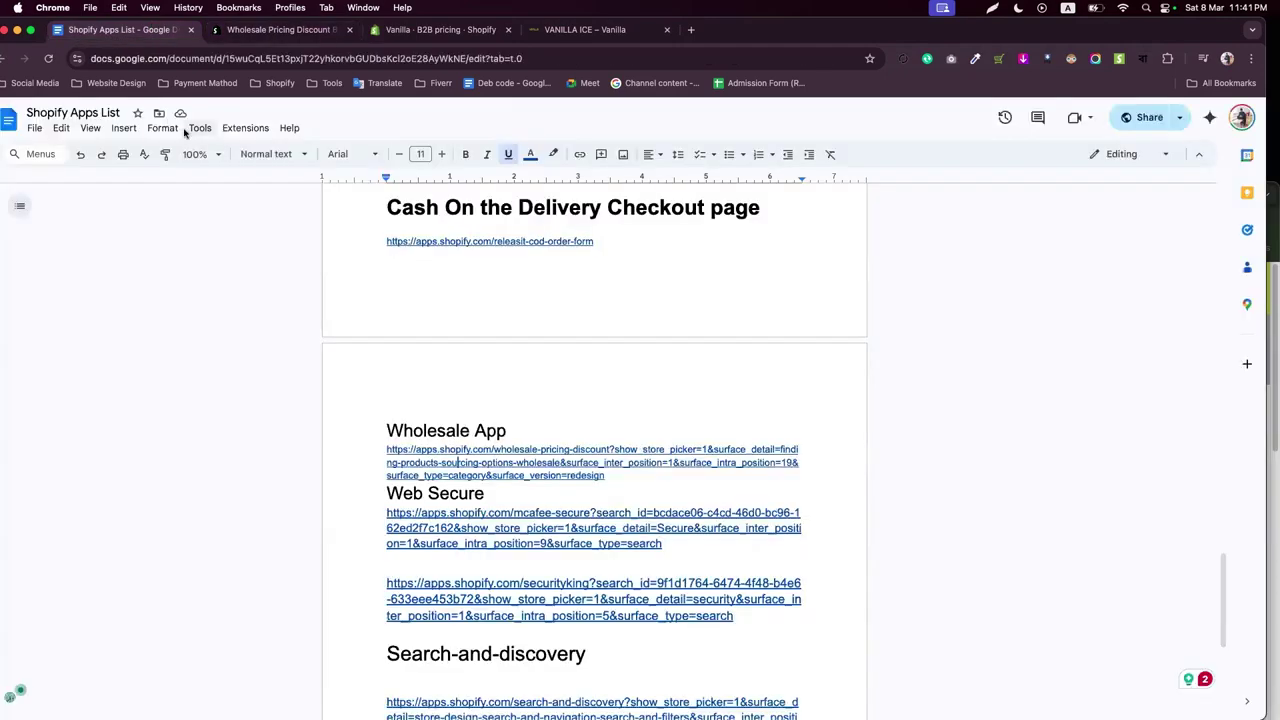
pyautogui.scroll(-5, 438, 408)
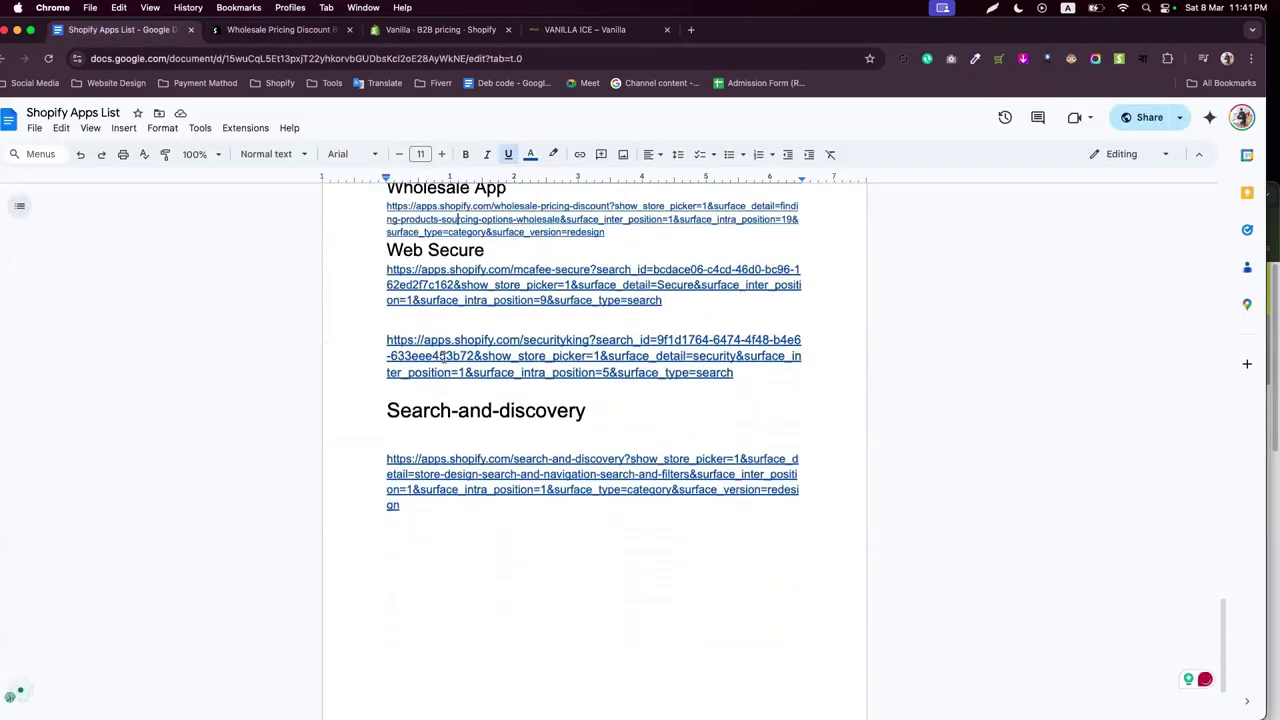
pyautogui.scroll(-3, 448, 293)
pyautogui.scroll(10, 448, 293)
pyautogui.scroll(-7, 448, 293)
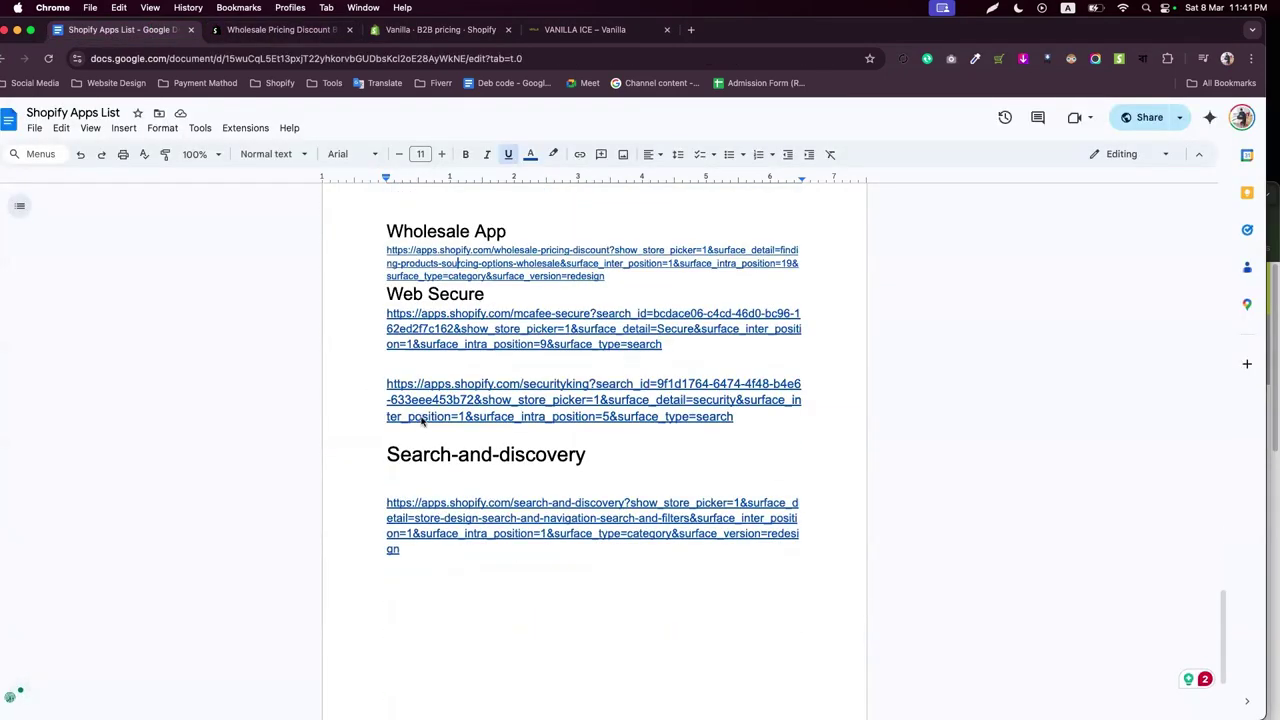
pyautogui.click(421, 29)
pyautogui.click(280, 29)
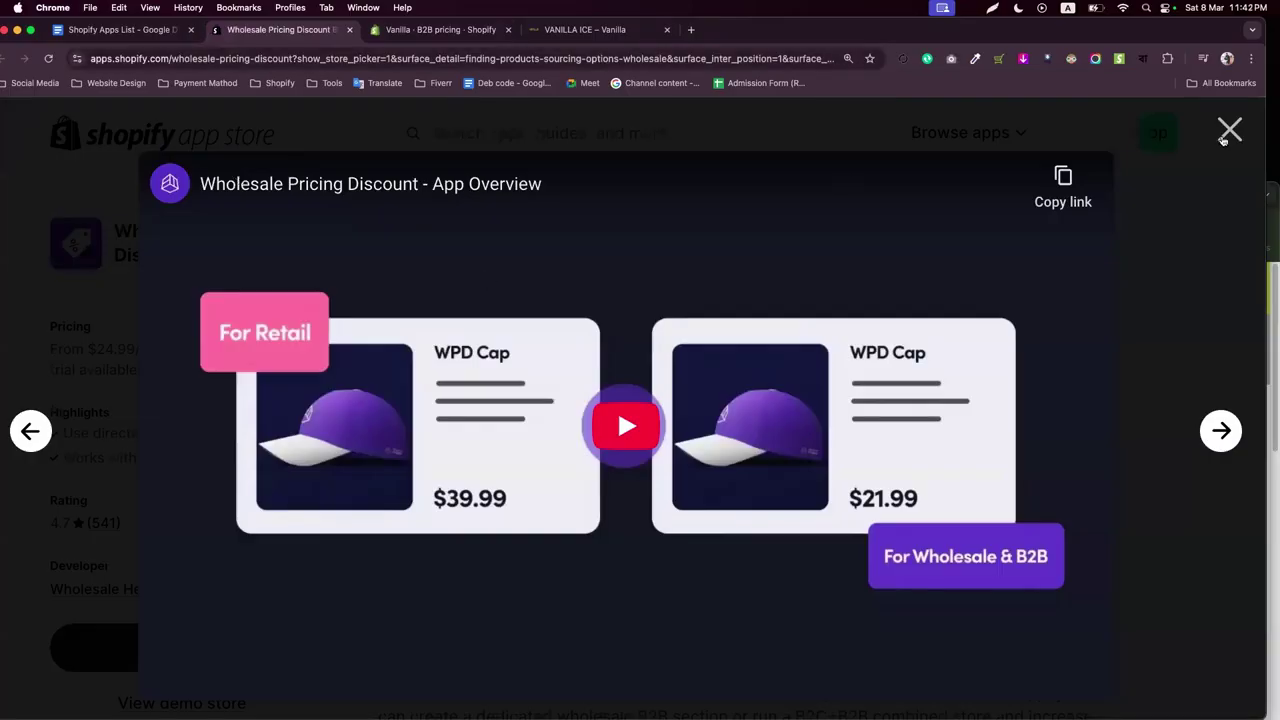
# Close the Wholesale Pricing Discount overview video and open a new browser tab.
pyautogui.click(1232, 137)
pyautogui.click(477, 137)
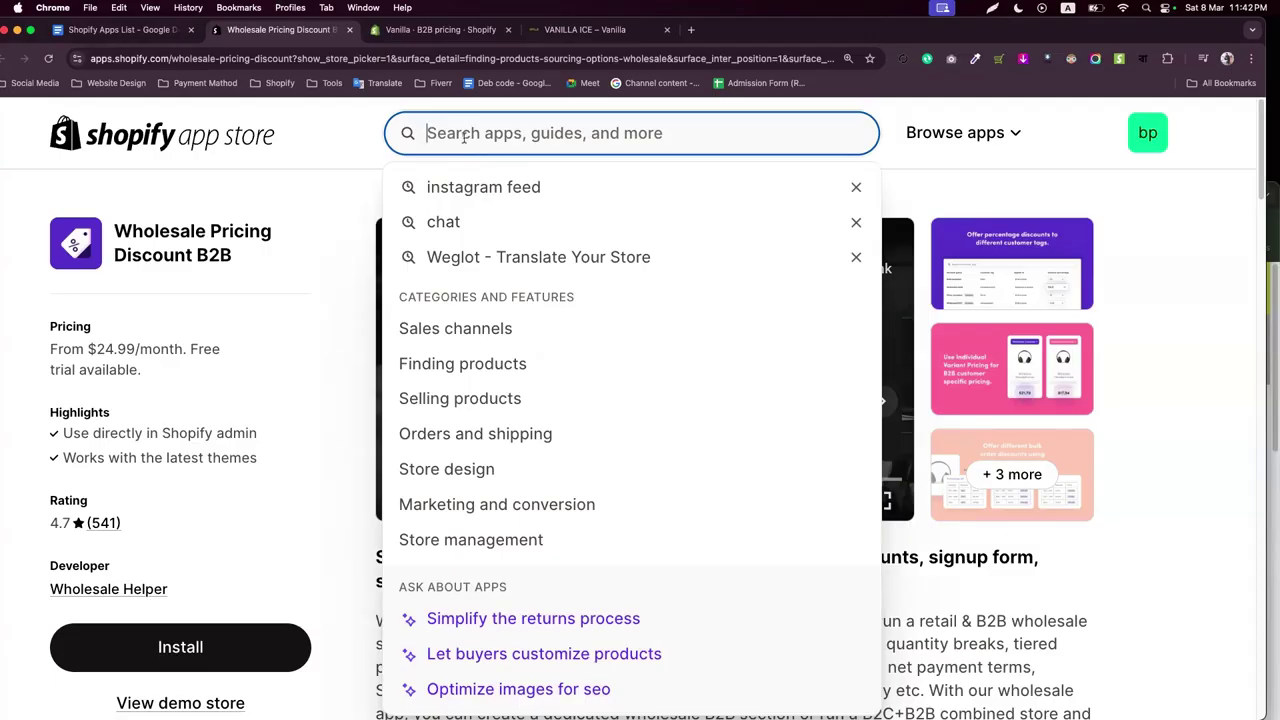
pyautogui.click(692, 30)
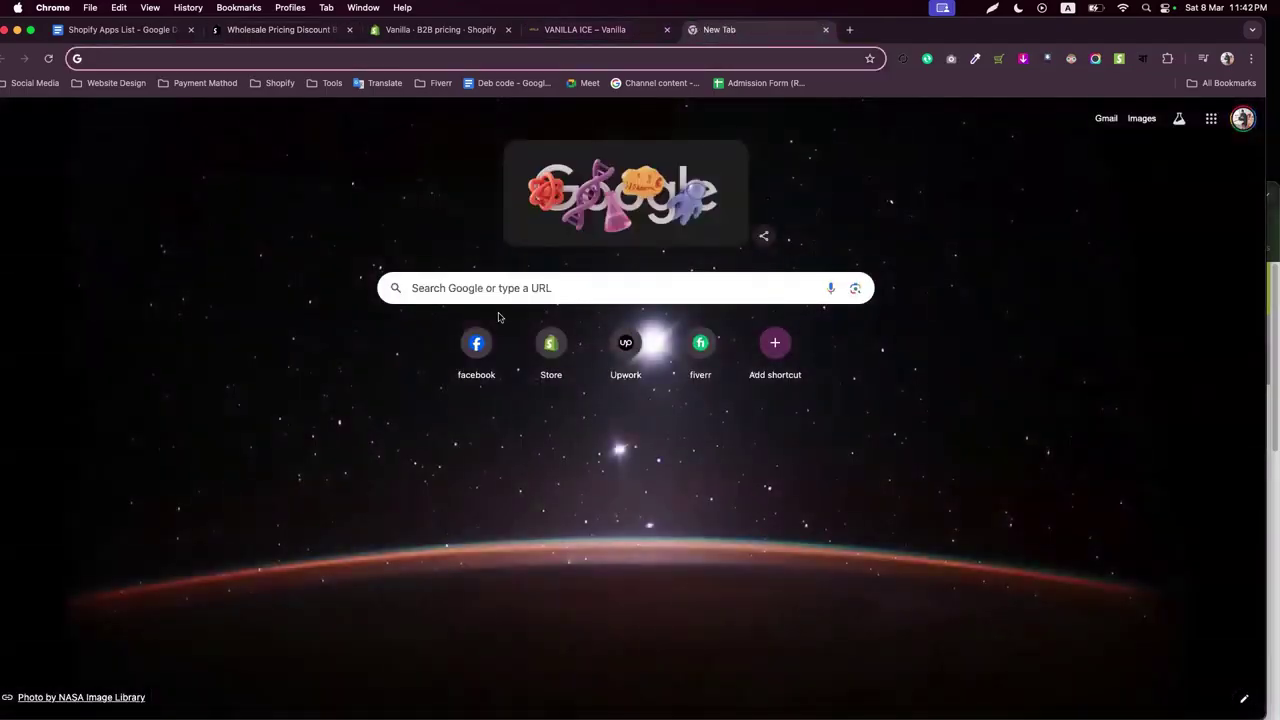
# Find TOP NUTRITIONS by searching 'top' in Your stores, then view its live storefront in a new tab.
pyautogui.click(548, 356)
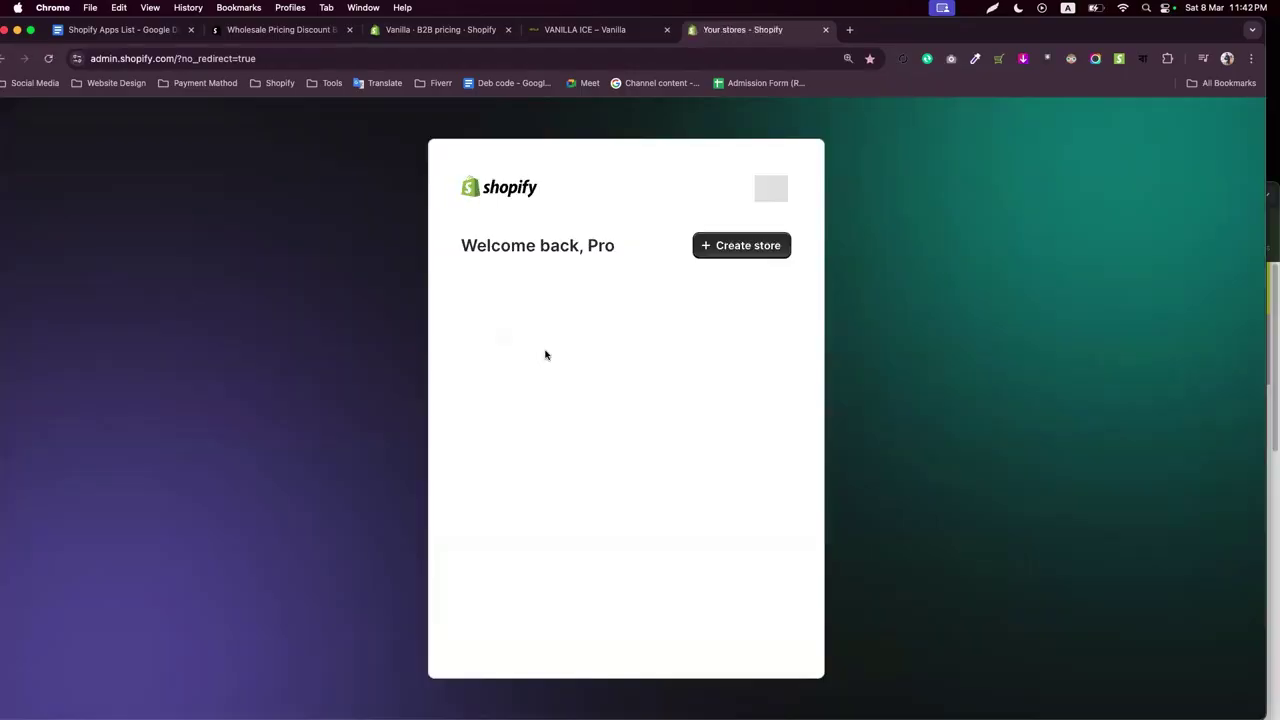
pyautogui.click(526, 273)
pyautogui.write('top')
pyautogui.click(546, 373)
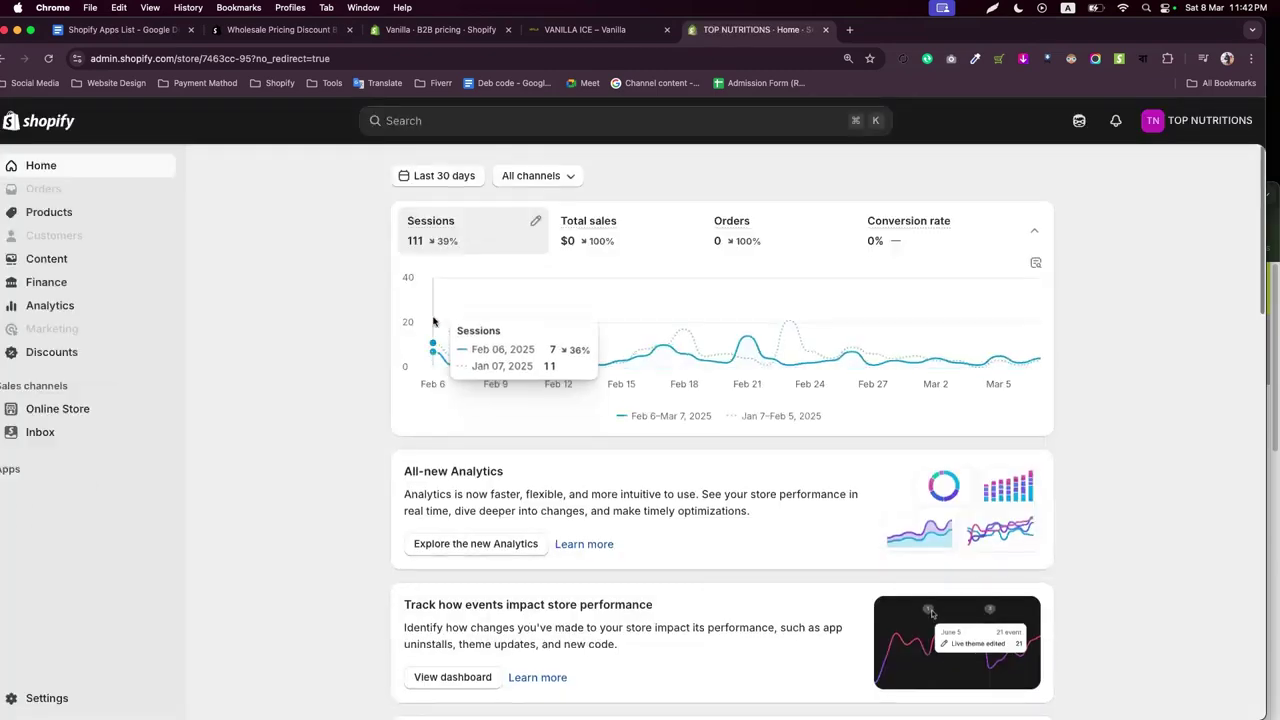
pyautogui.click(163, 410)
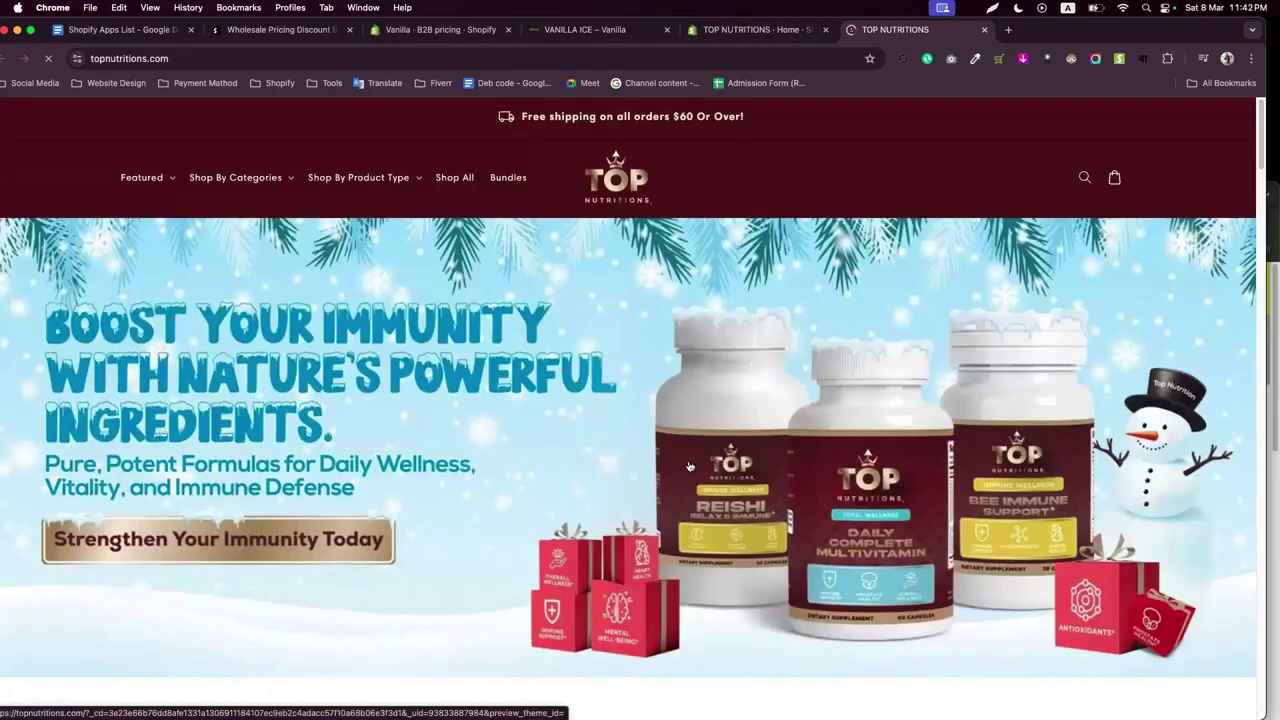
# Browse the Detox & Cleanse collection to the Ultimate Greens Superfood product page.
pyautogui.scroll(-5, 611, 473)
pyautogui.scroll(-3, 611, 473)
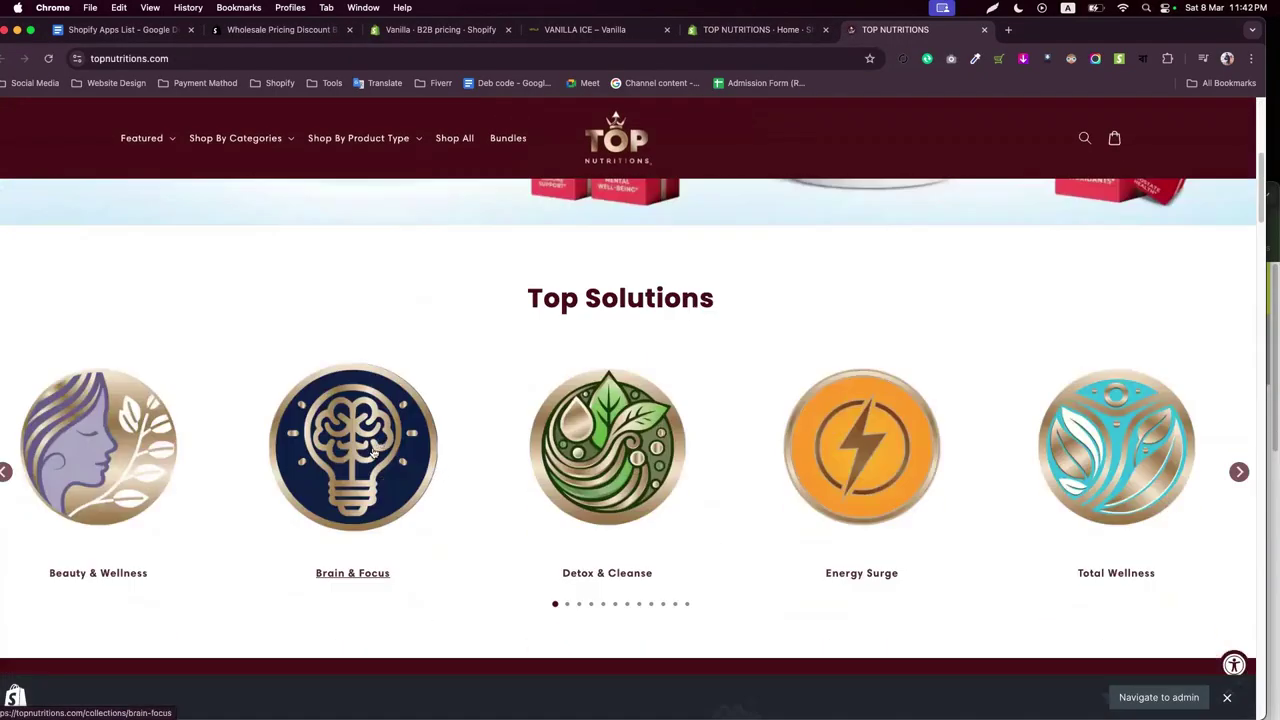
pyautogui.scroll(-10, 370, 458)
pyautogui.scroll(-5, 370, 458)
pyautogui.scroll(15, 370, 458)
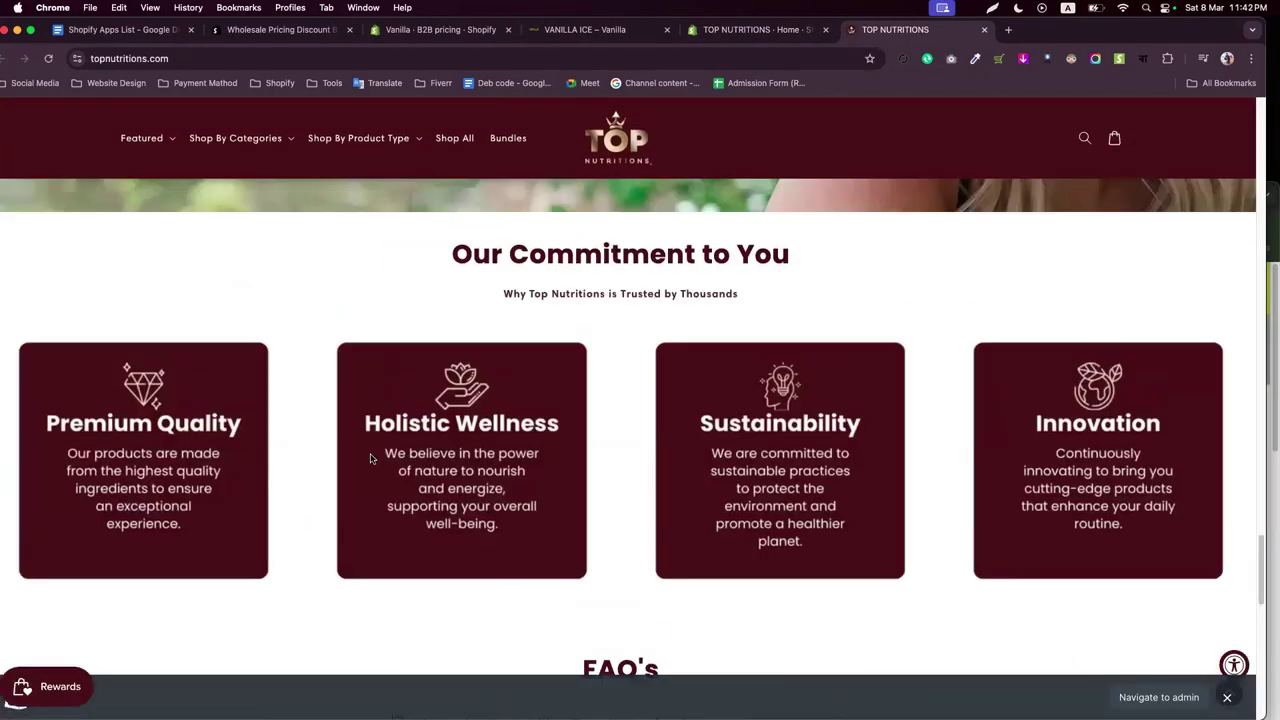
pyautogui.scroll(3, 370, 458)
pyautogui.click(364, 392)
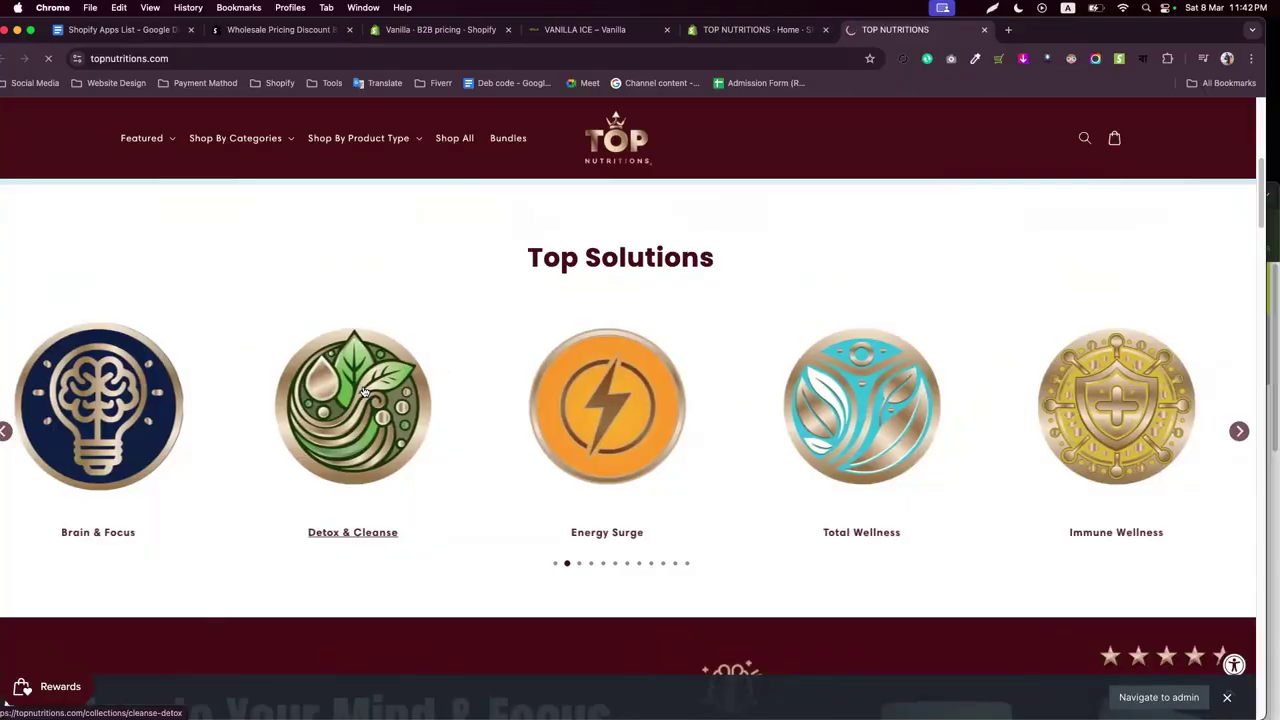
pyautogui.scroll(-2, 364, 392)
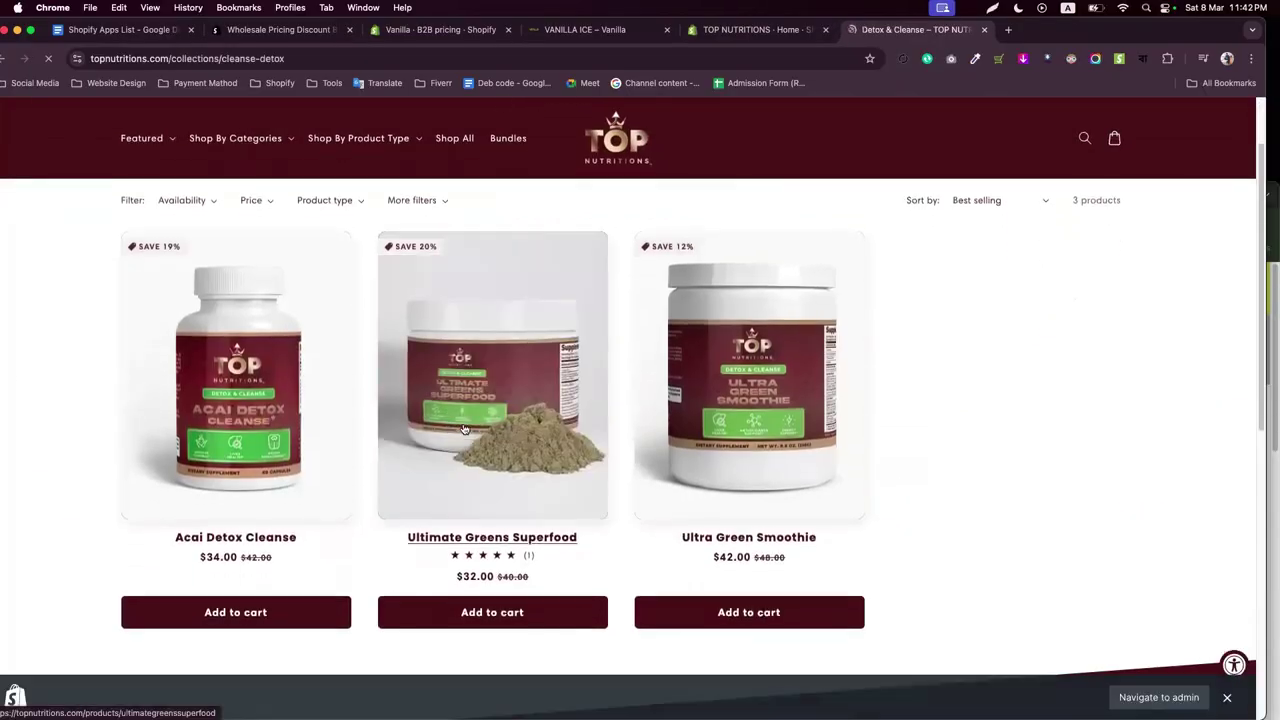
pyautogui.click(463, 428)
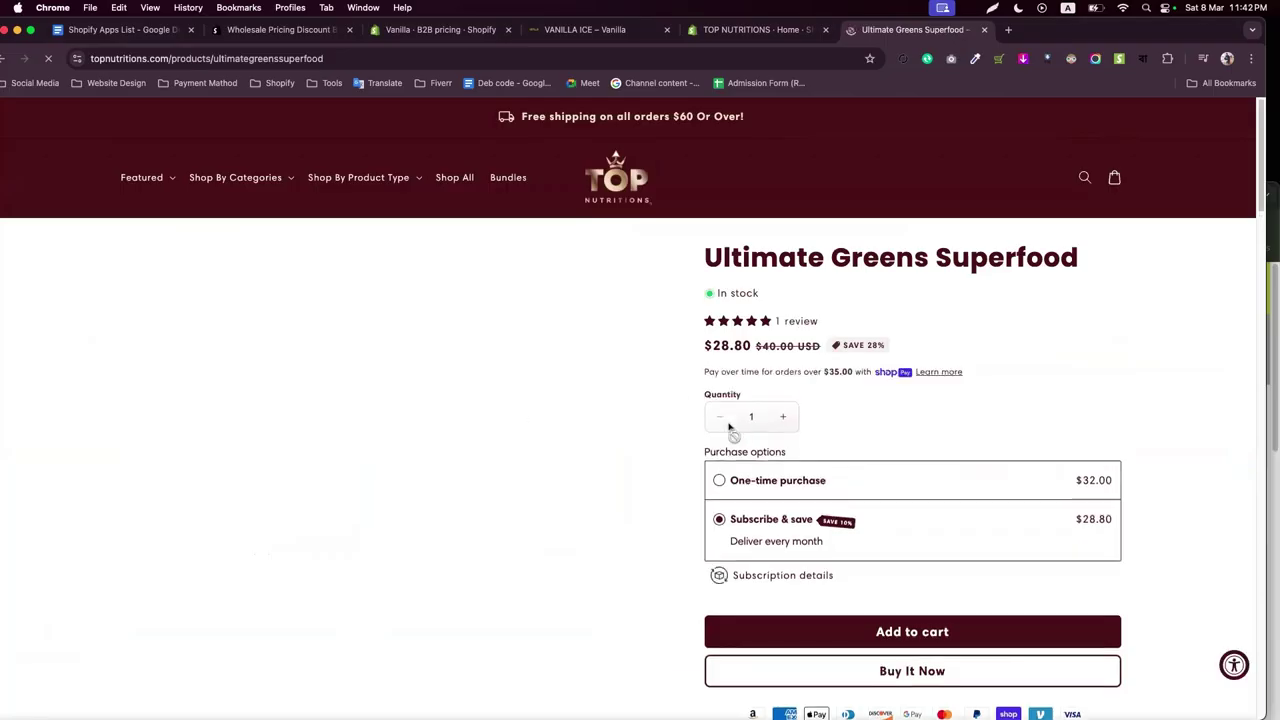
# Compare One-time purchase ($32.00) and Subscribe & save ($28.80), ending on One-time purchase.
pyautogui.scroll(-1, 715, 425)
pyautogui.click(750, 407)
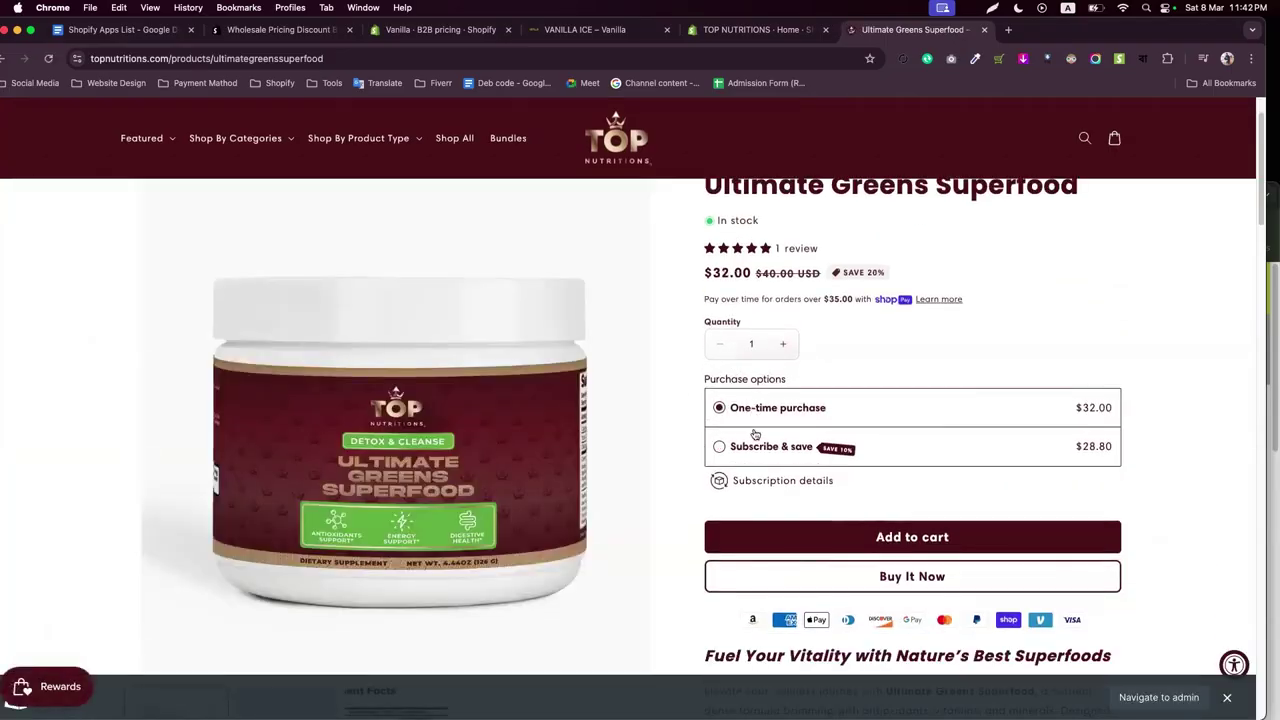
pyautogui.click(755, 454)
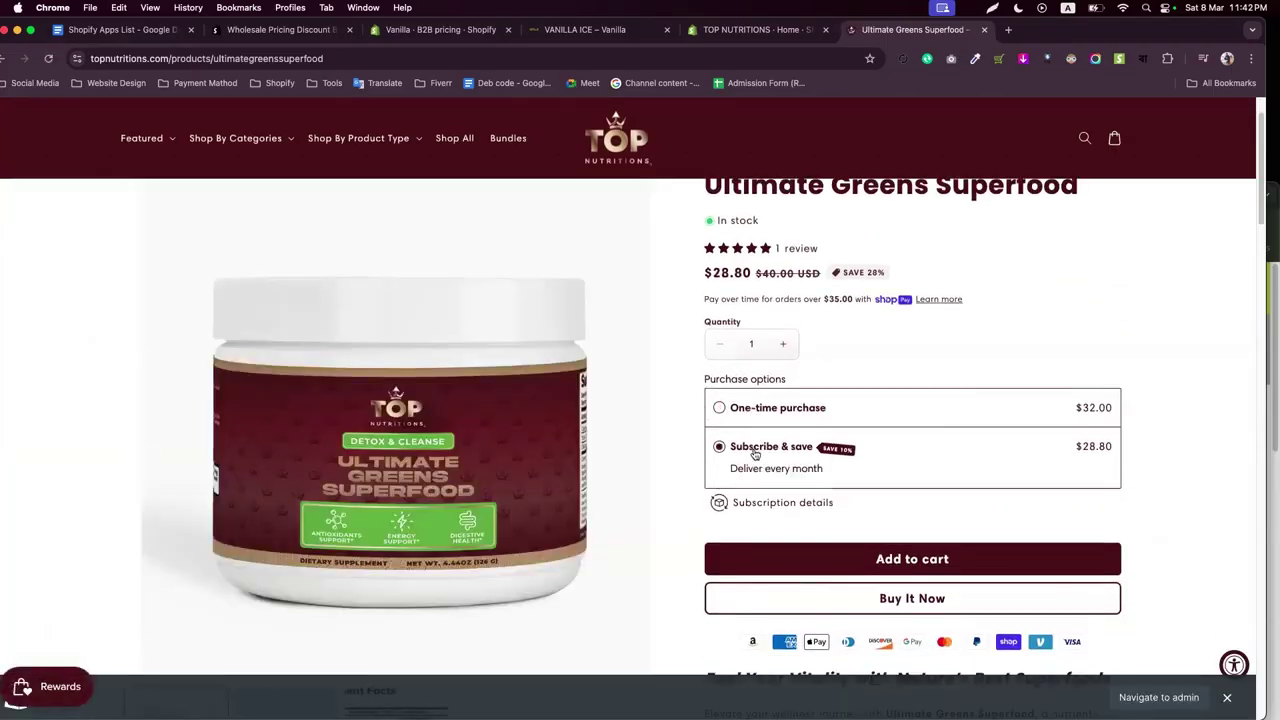
pyautogui.click(752, 420)
pyautogui.click(775, 448)
pyautogui.click(778, 420)
pyautogui.click(779, 451)
pyautogui.click(770, 412)
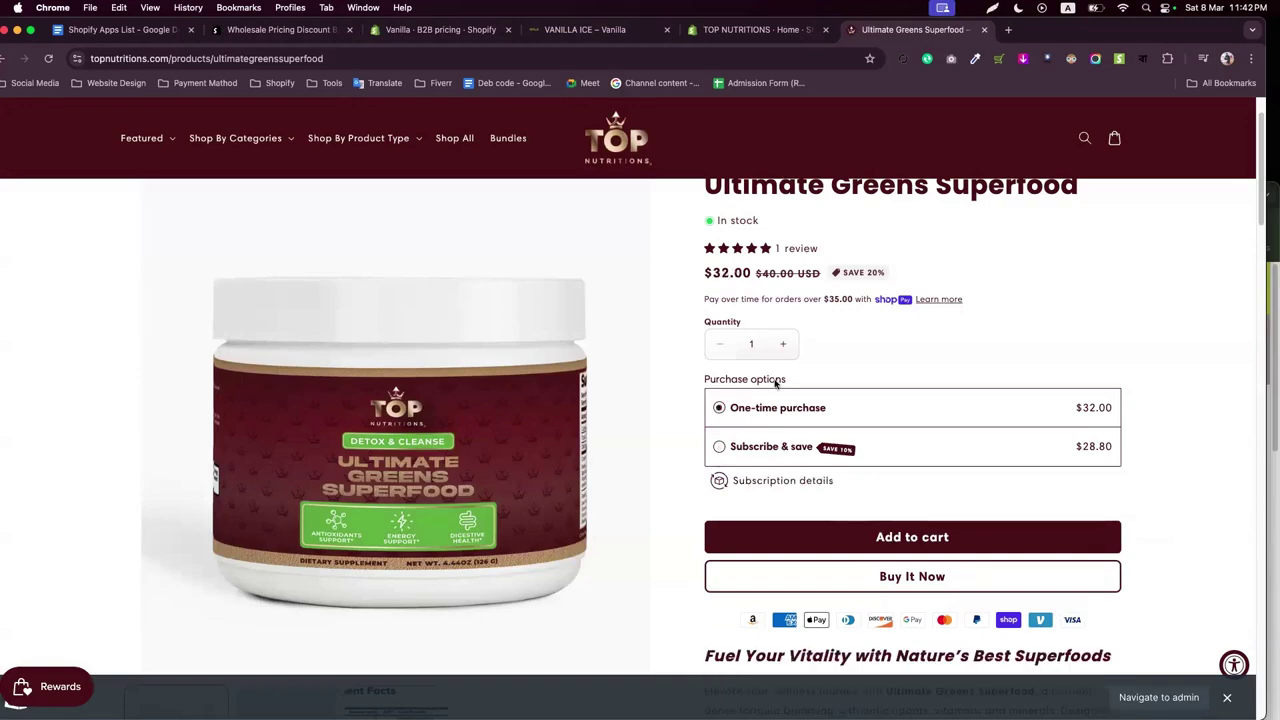
# Bring the other browser window to the front and maximise it.
pyautogui.moveTo(1035, 31); pyautogui.dragTo(1020, 130)
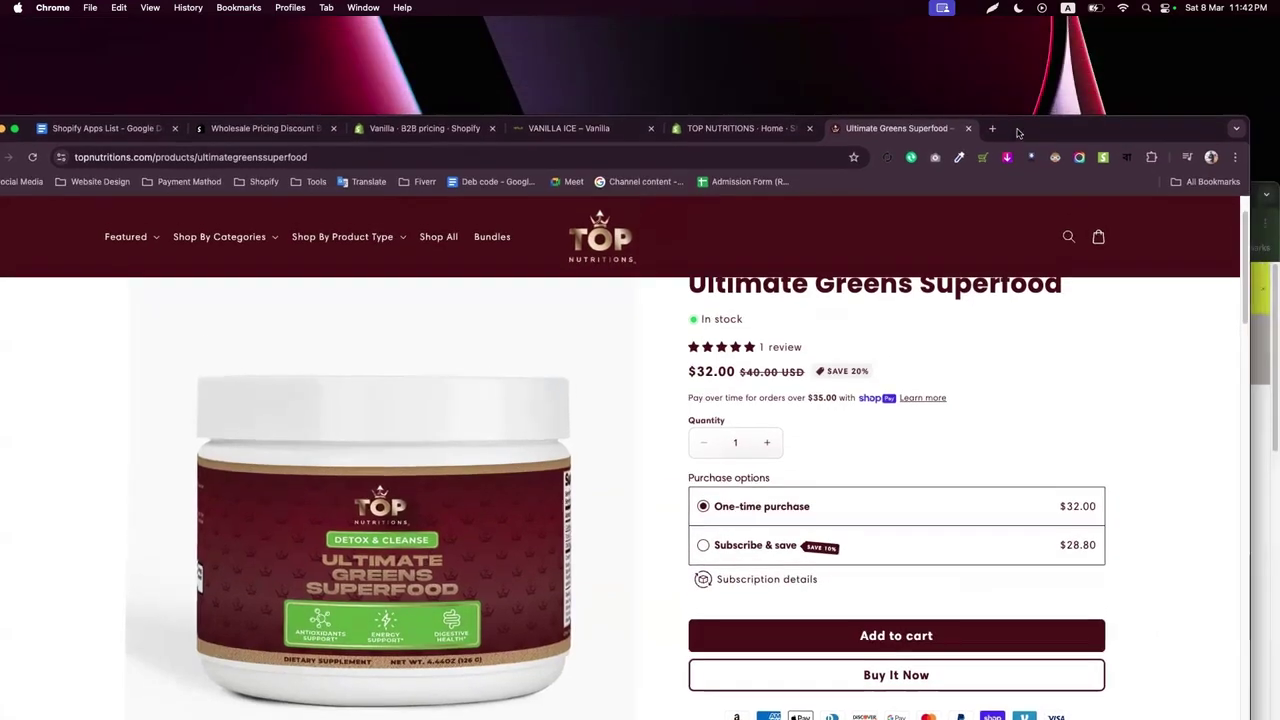
pyautogui.click(1258, 194)
pyautogui.doubleClick(1258, 194)
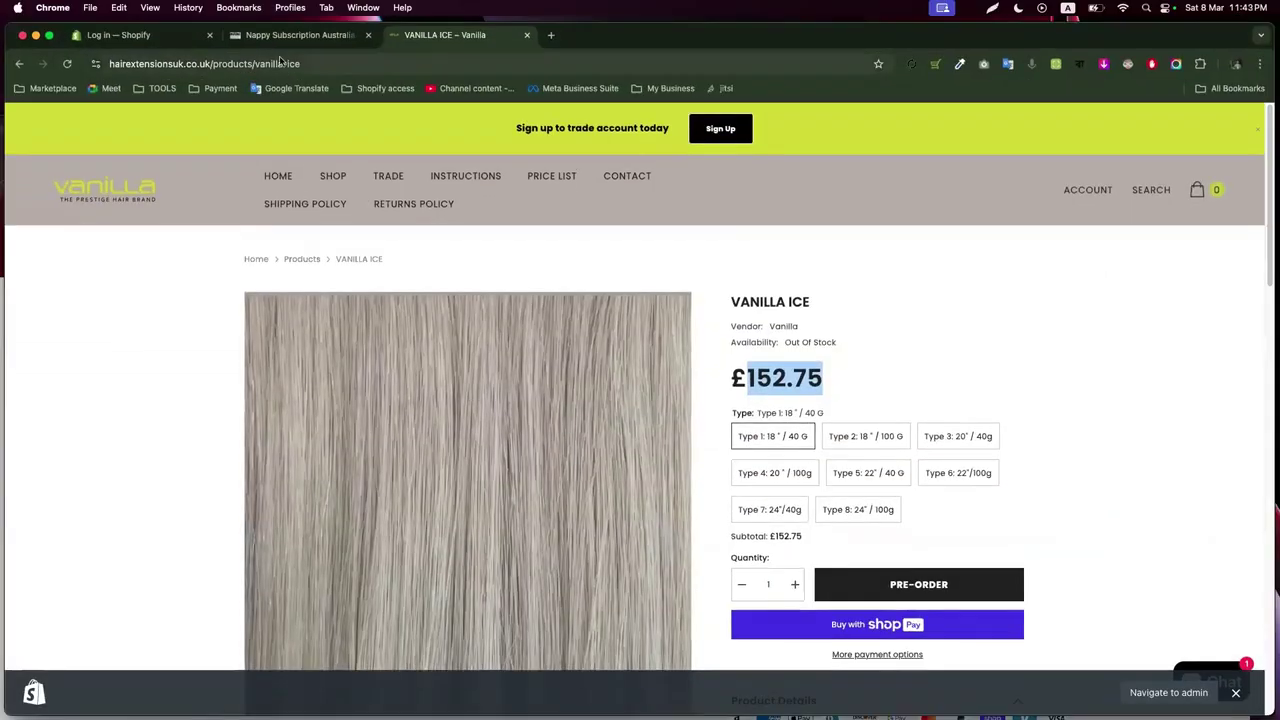
# Sign in with the listed store account and close the Nappy and VANILLA ICE tabs.
pyautogui.click(118, 37)
pyautogui.click(571, 414)
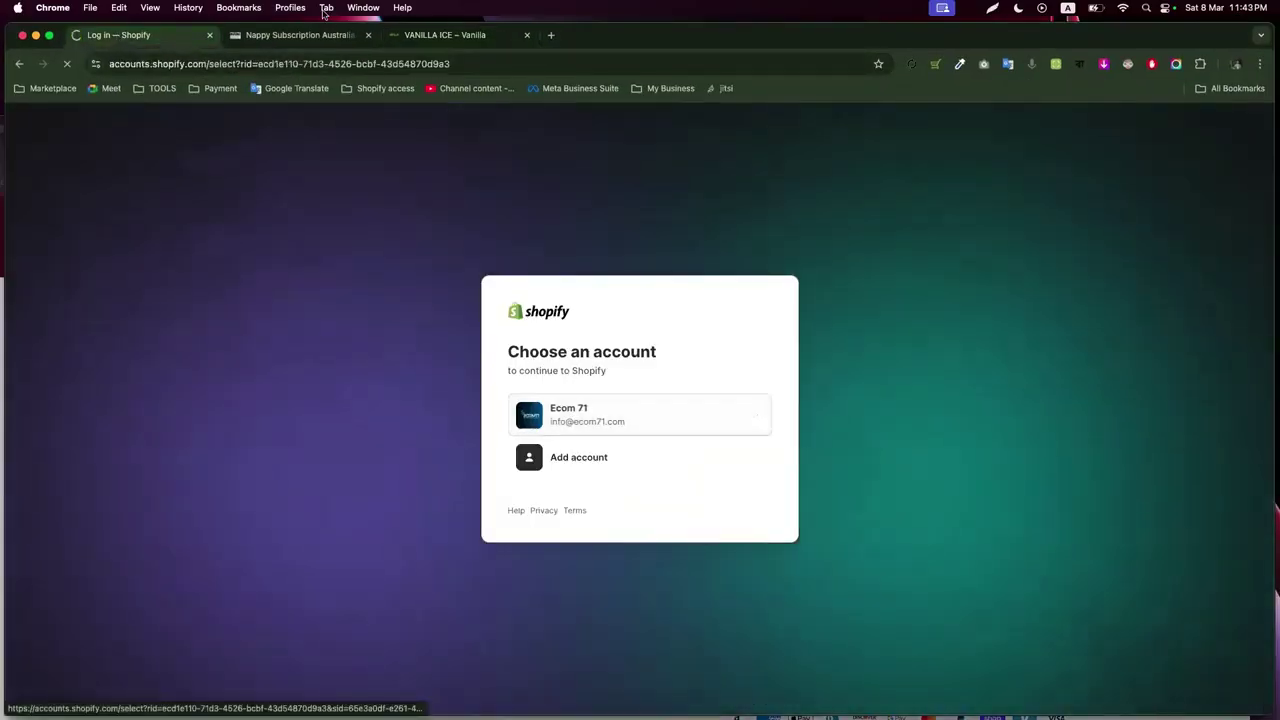
pyautogui.click(368, 36)
pyautogui.click(368, 35)
pyautogui.doubleClick(370, 36)
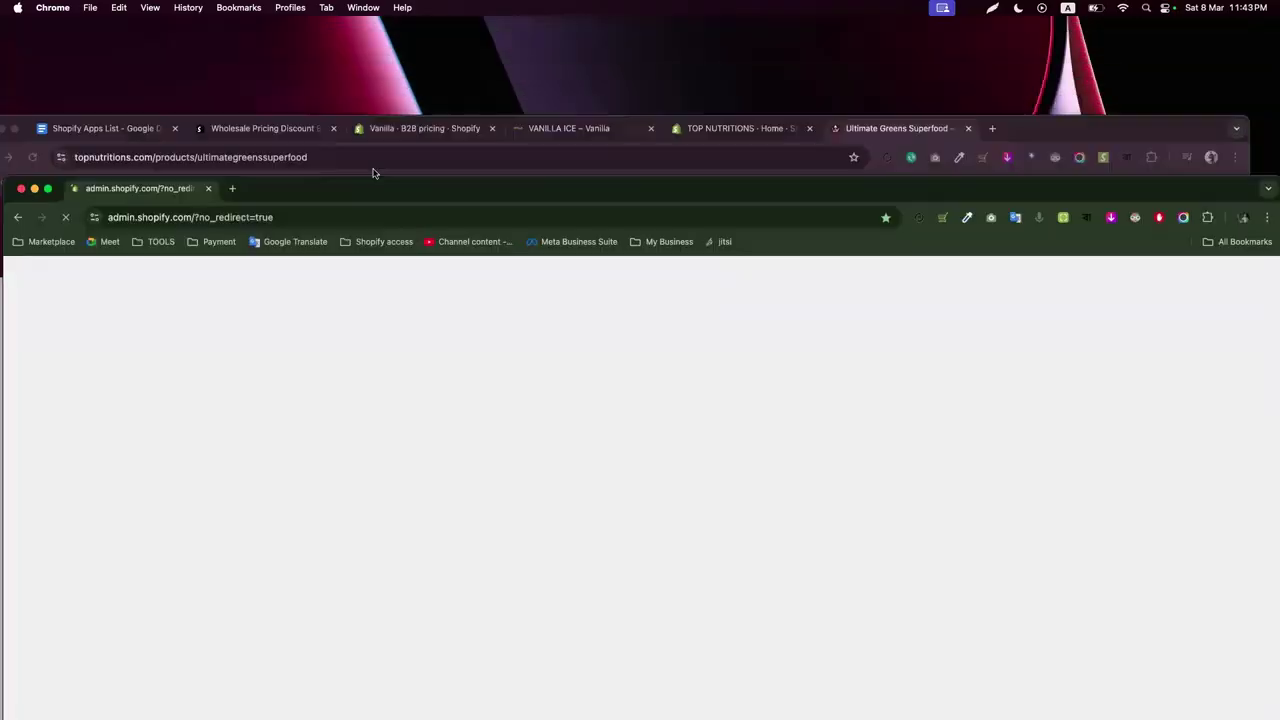
# Open the Seal Subscriptions app from the TOP NUTRITIONS admin's Apps search.
pyautogui.click(790, 128)
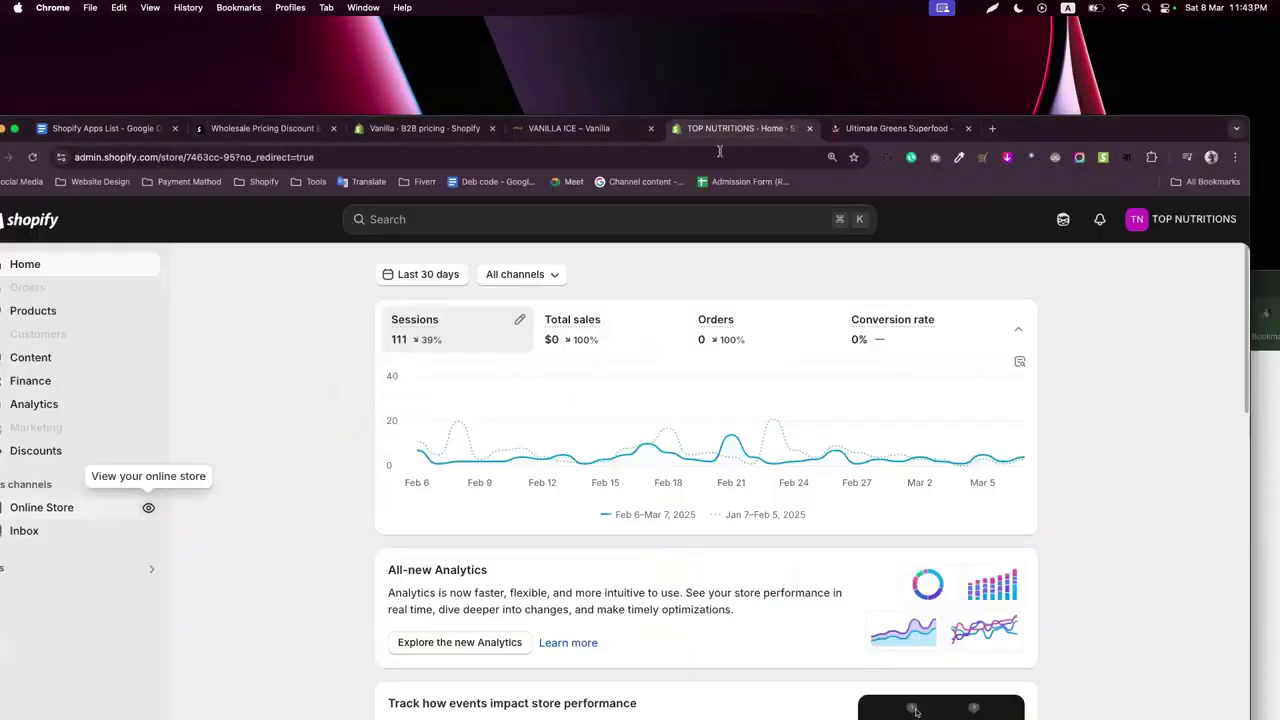
pyautogui.click(66, 566)
pyautogui.doubleClick(1064, 131)
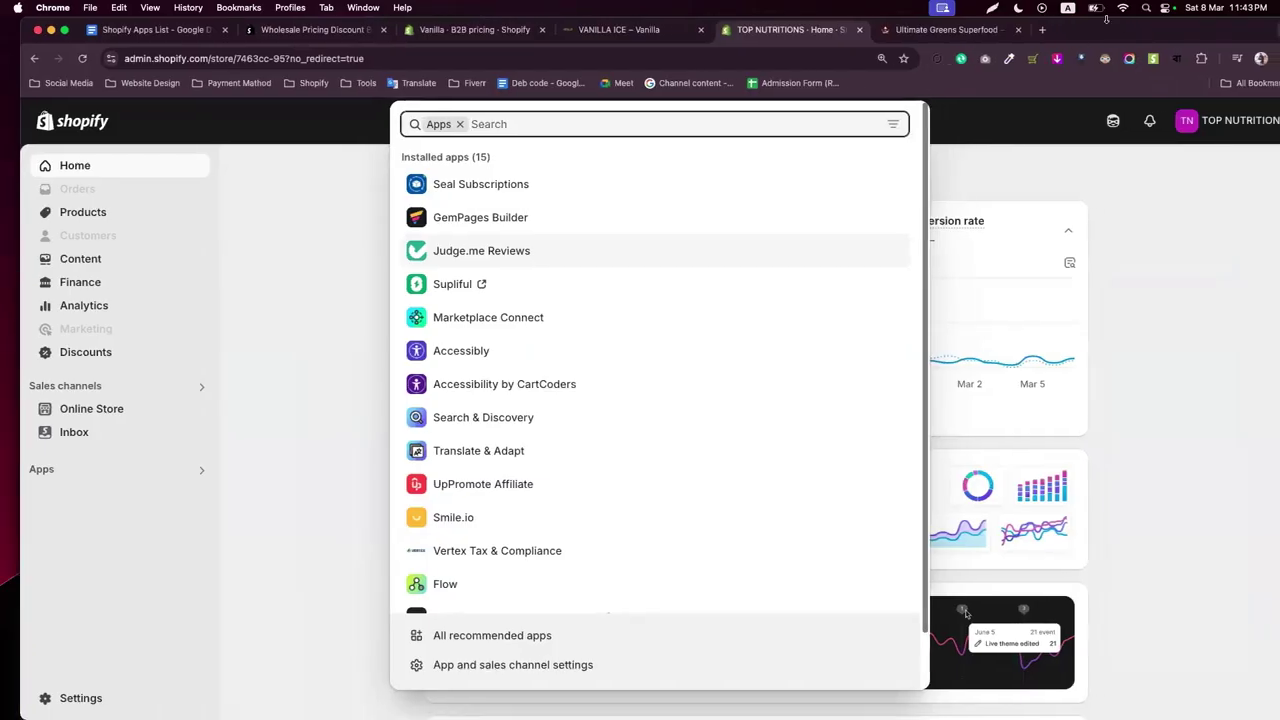
pyautogui.click(441, 186)
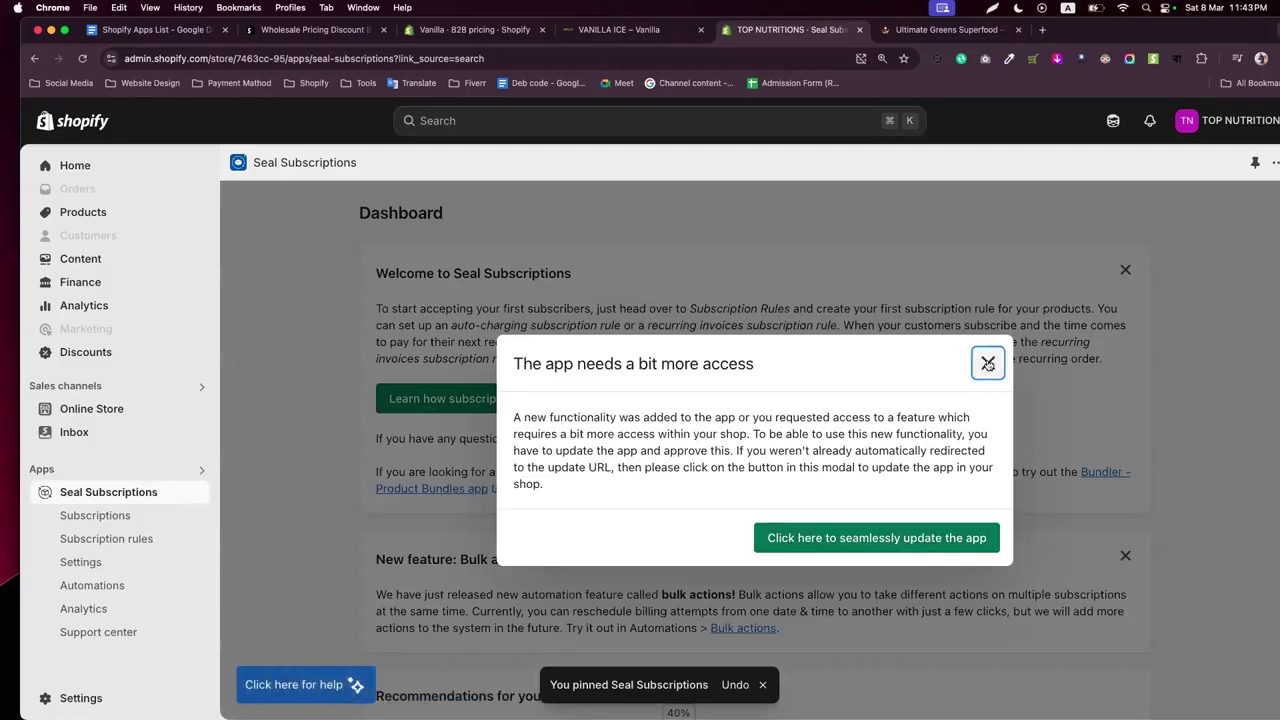
# Grant Seal Subscriptions the requested access and check its subscriptions list.
pyautogui.click(842, 539)
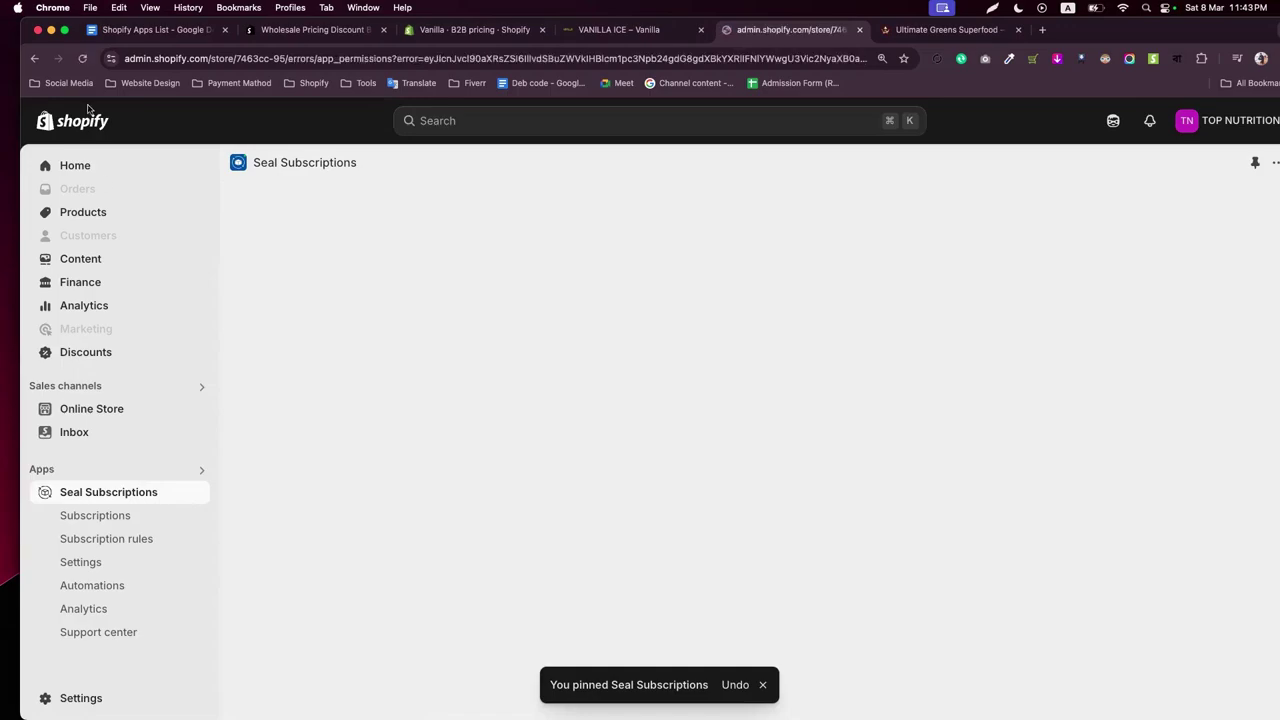
pyautogui.click(34, 58)
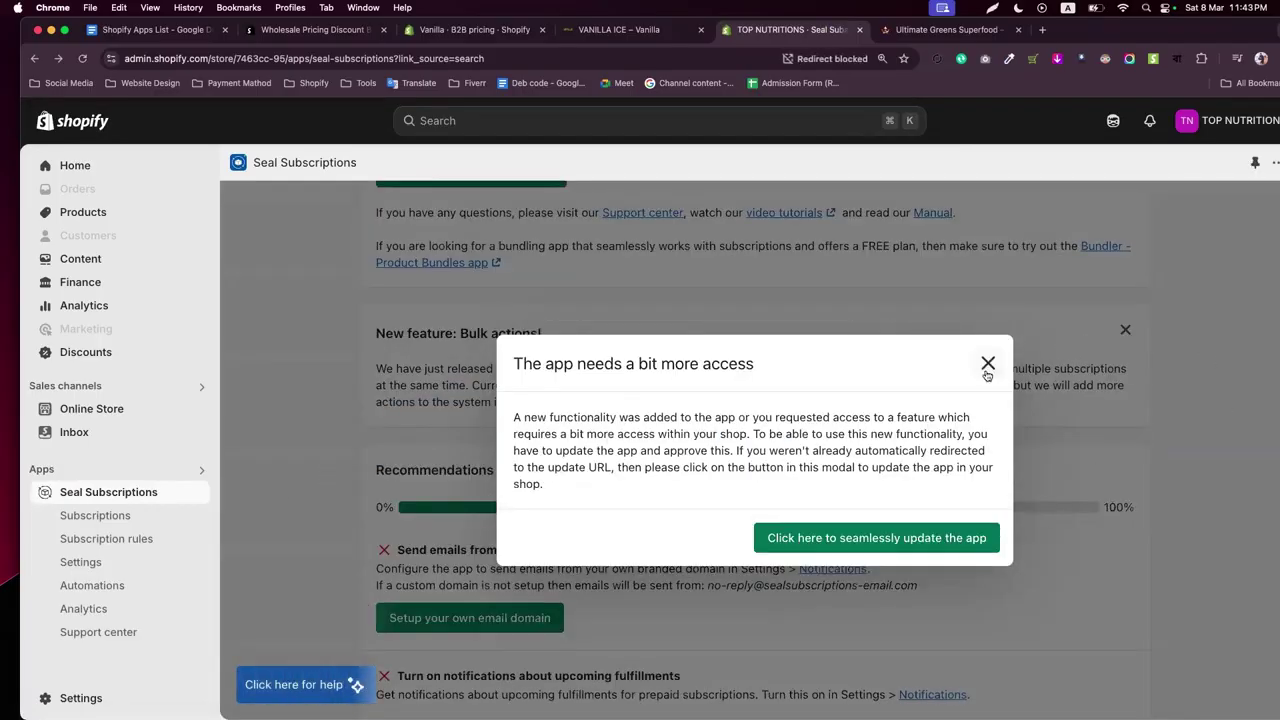
pyautogui.click(118, 517)
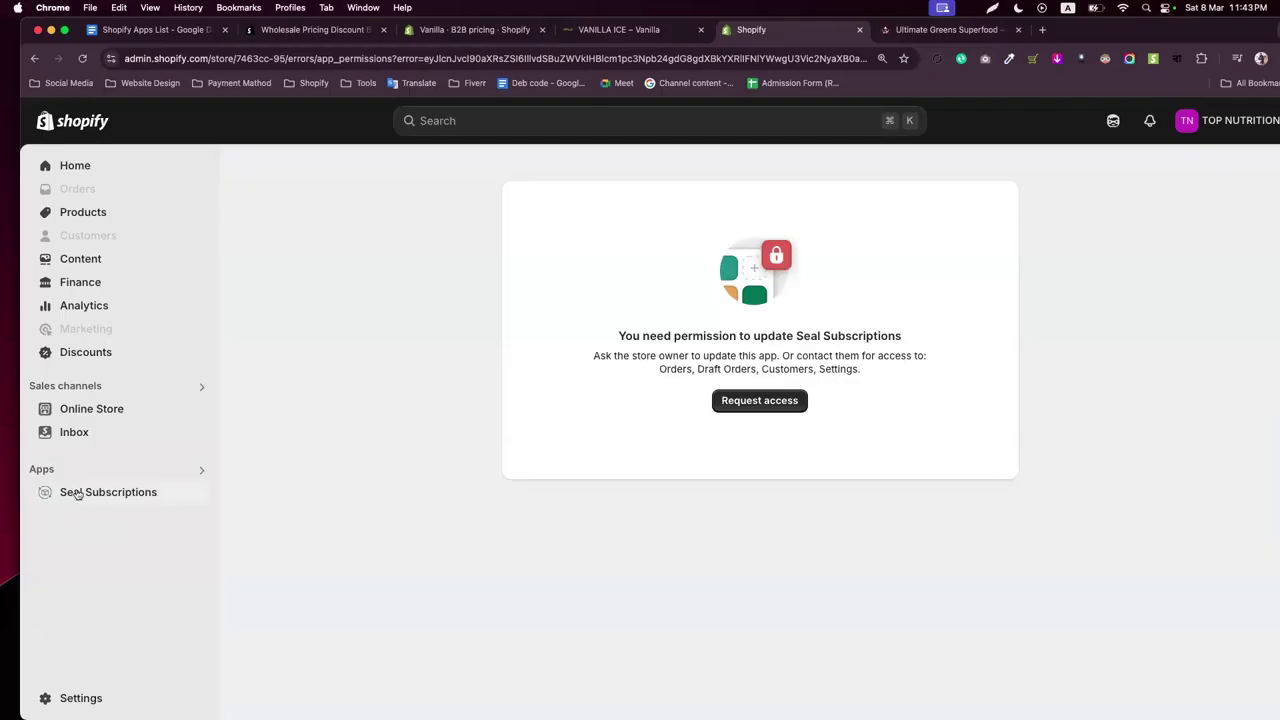
pyautogui.click(72, 491)
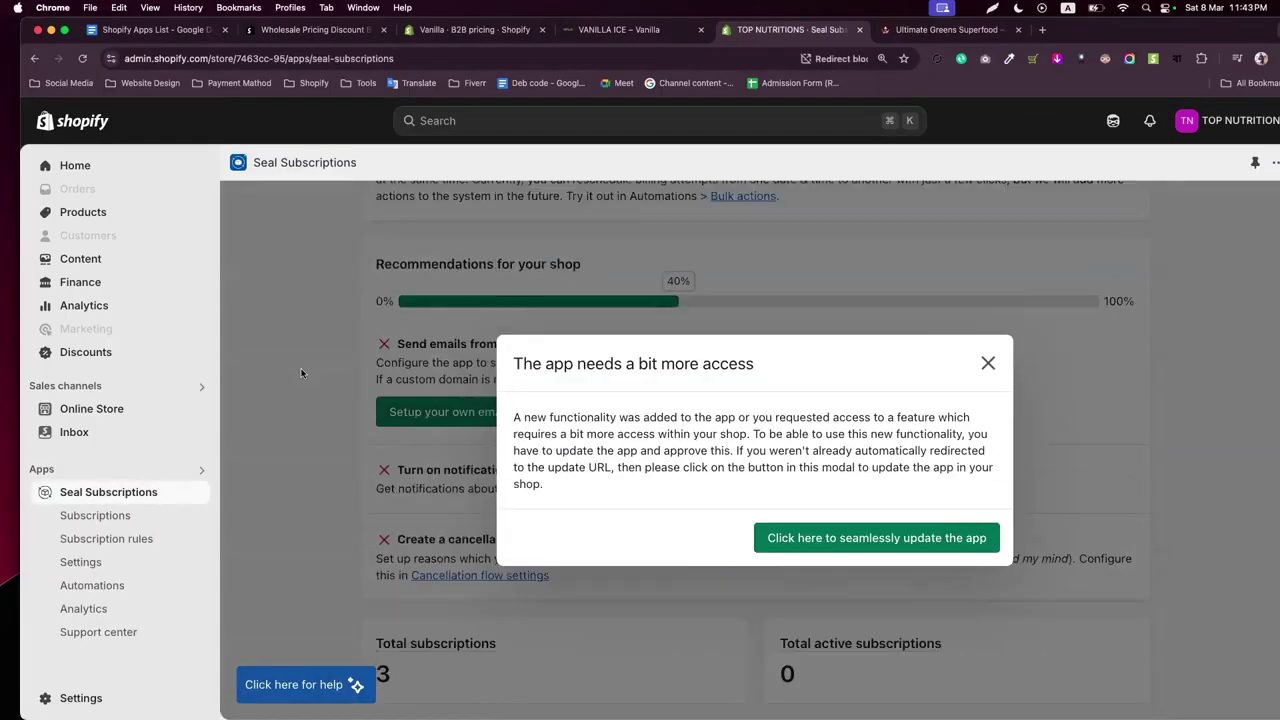
# Review the two rules, Subscribe & save and Monthly subscription, then return to Ultimate Greens Superfood.
pyautogui.scroll(-5, 306, 376)
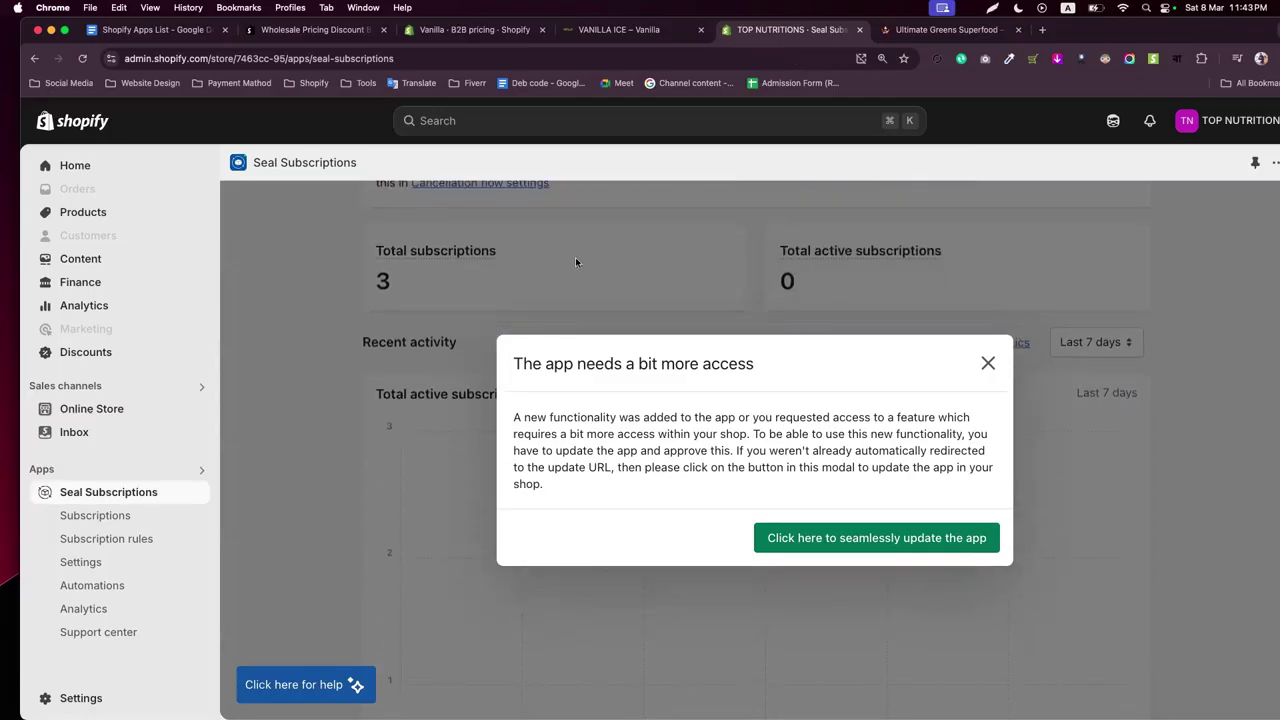
pyautogui.scroll(-1, 276, 468)
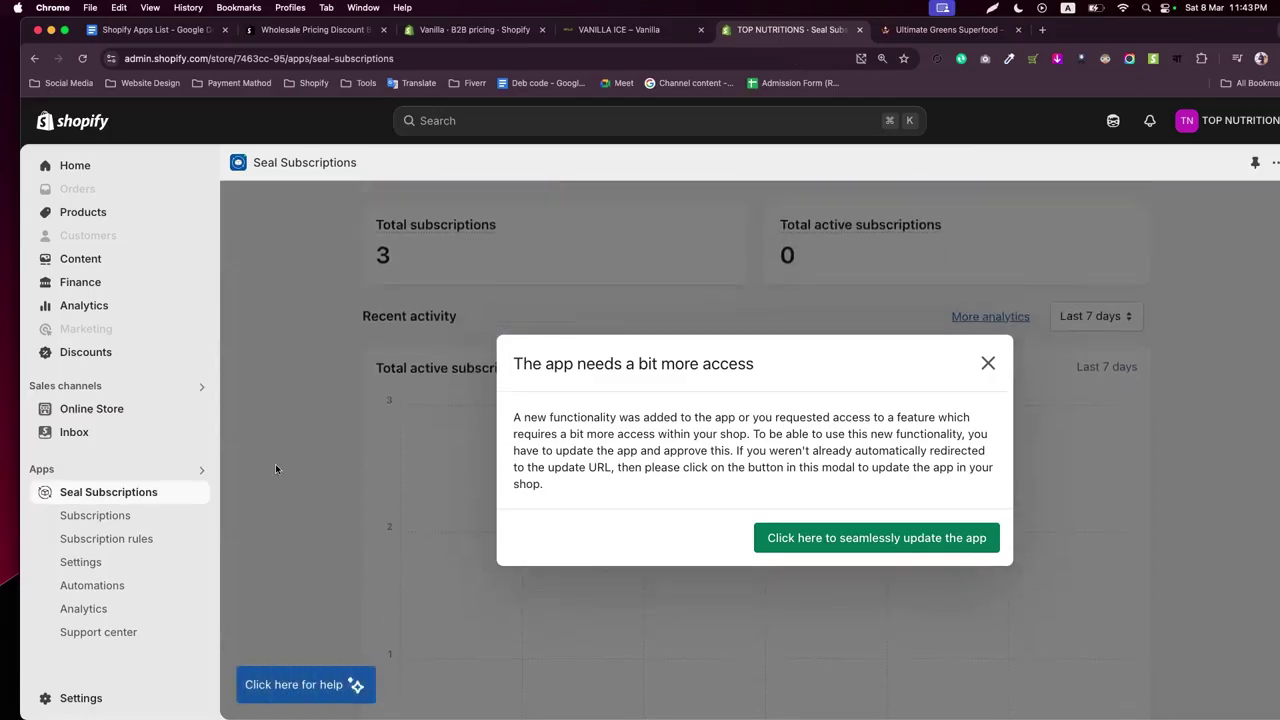
pyautogui.click(132, 538)
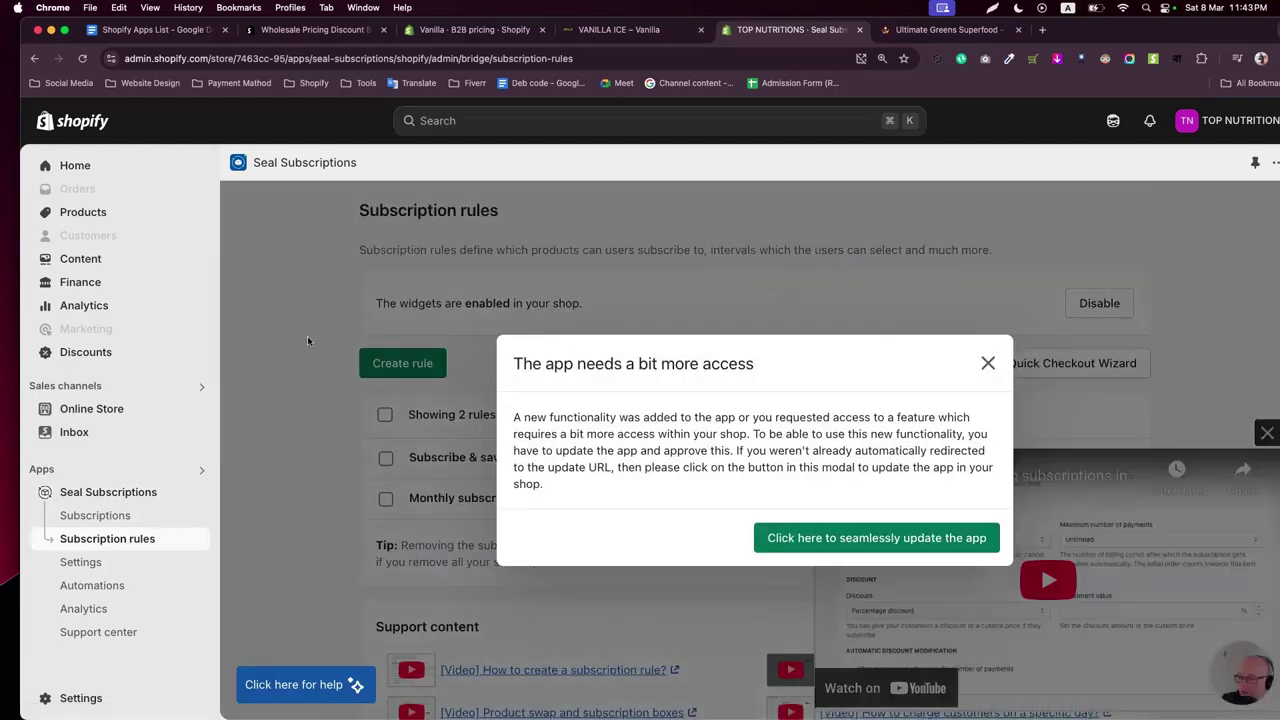
pyautogui.scroll(-5, 311, 331)
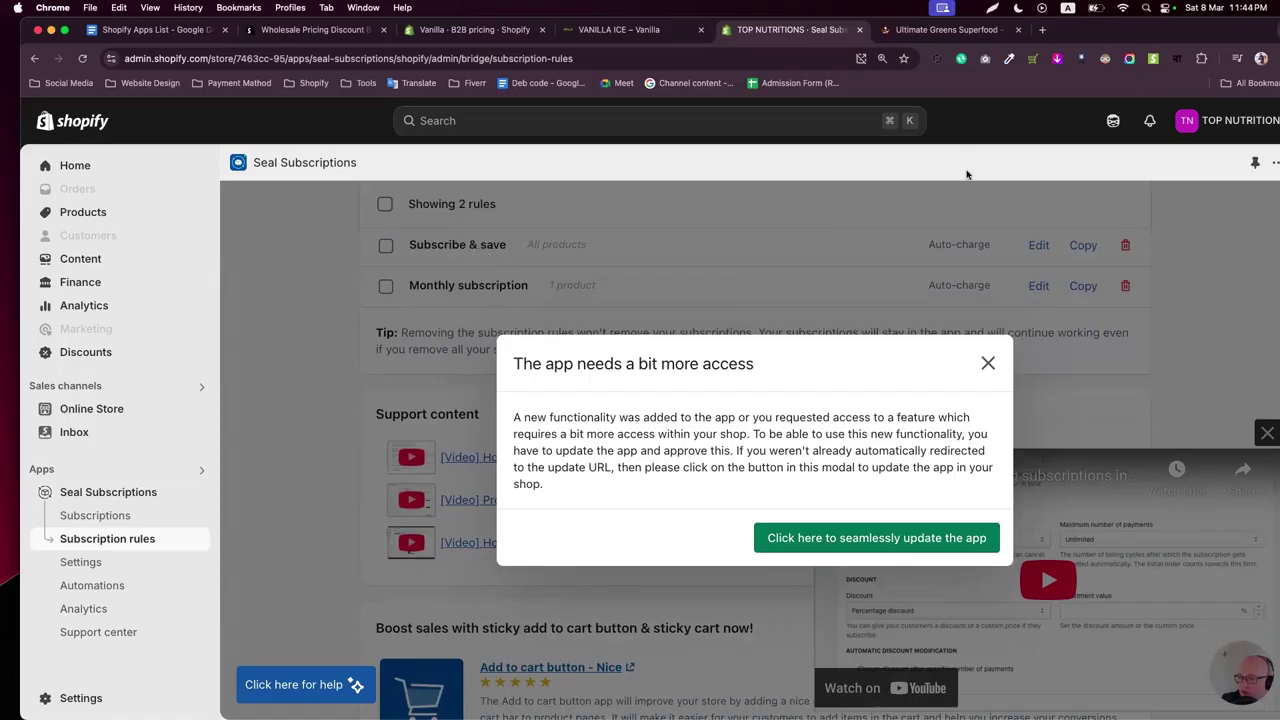
pyautogui.click(950, 29)
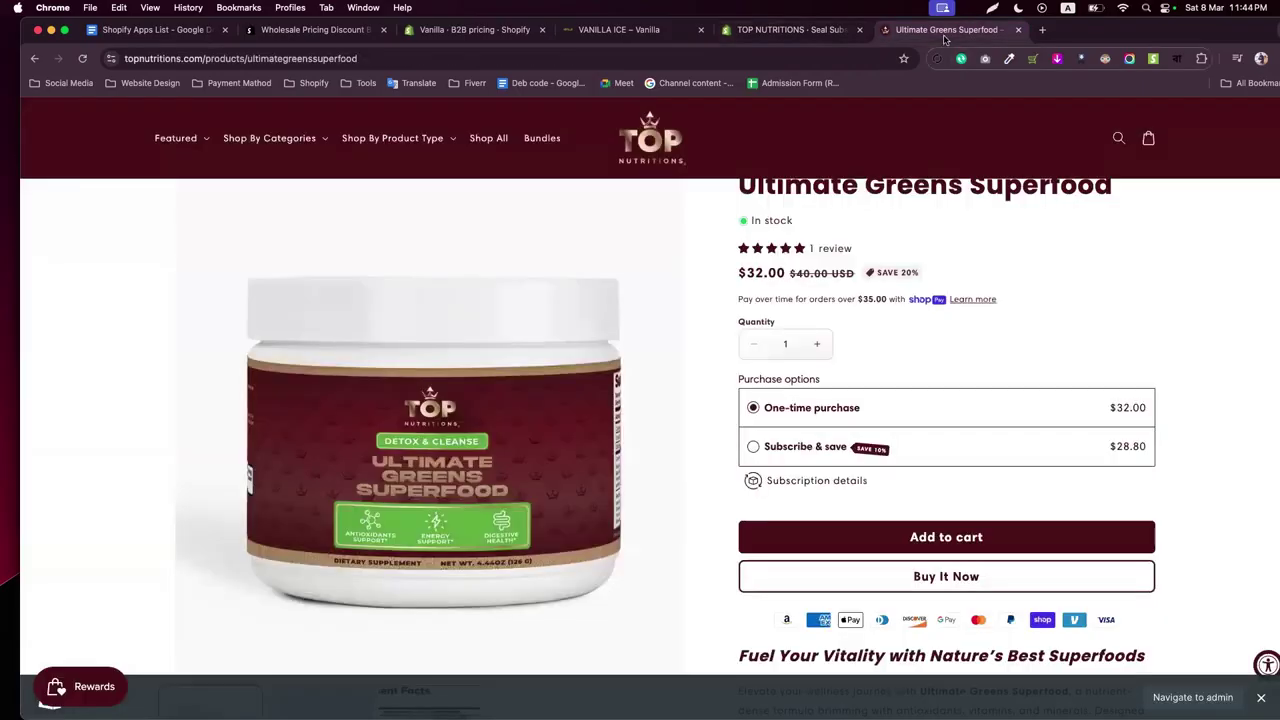
# Toggle Ultimate Greens Superfood between One-time purchase and Subscribe & save ($28.80 monthly).
pyautogui.click(808, 456)
pyautogui.click(810, 410)
pyautogui.click(805, 450)
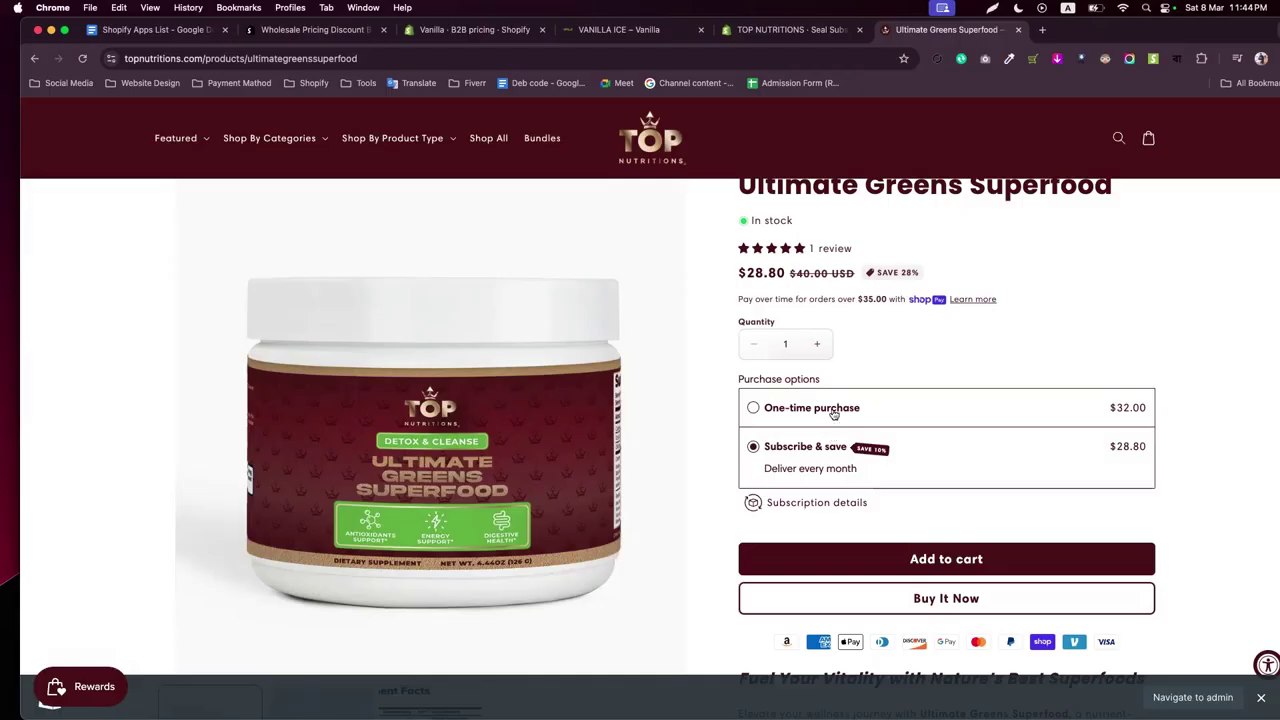
# Return to the Vanilla store's BSS B2B pricing page and make the window full-screen.
pyautogui.click(775, 29)
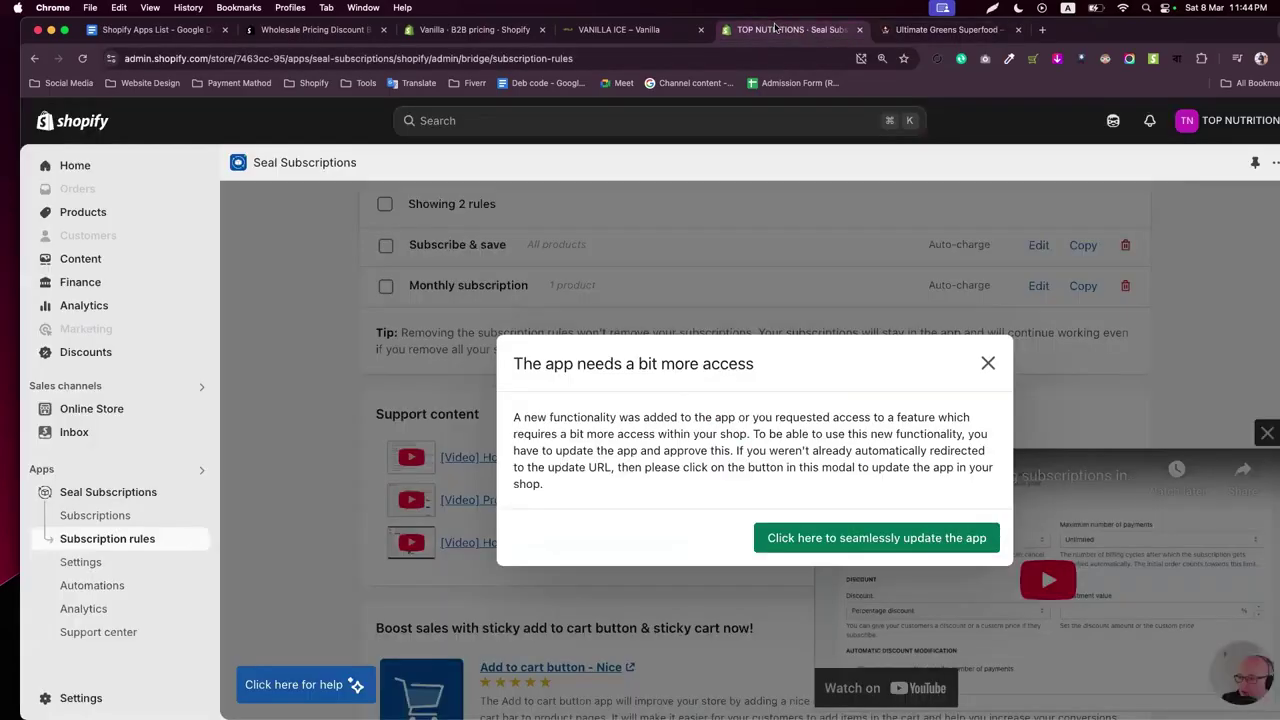
pyautogui.click(625, 30)
pyautogui.click(475, 29)
pyautogui.moveTo(1179, 36); pyautogui.dragTo(1058, 27)
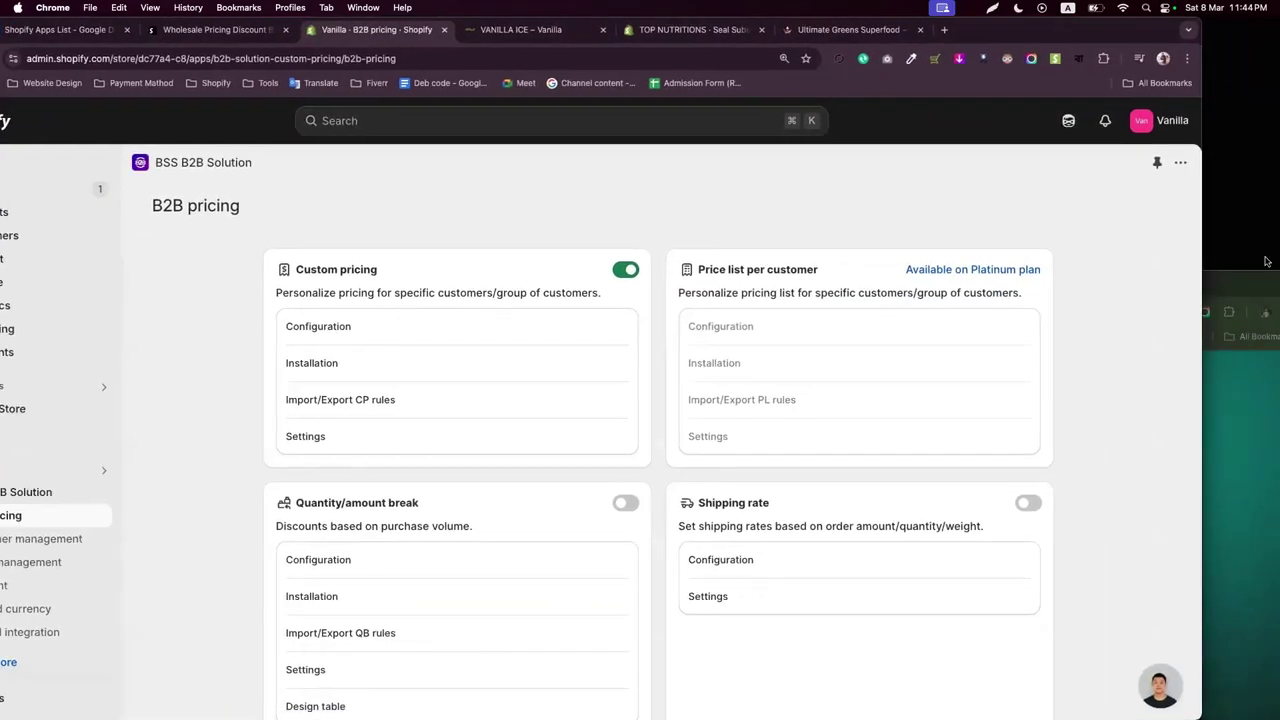
# Open the Bold Subscriptions app in the MuumiBaby store's admin.
pyautogui.click(1249, 288)
pyautogui.click(557, 295)
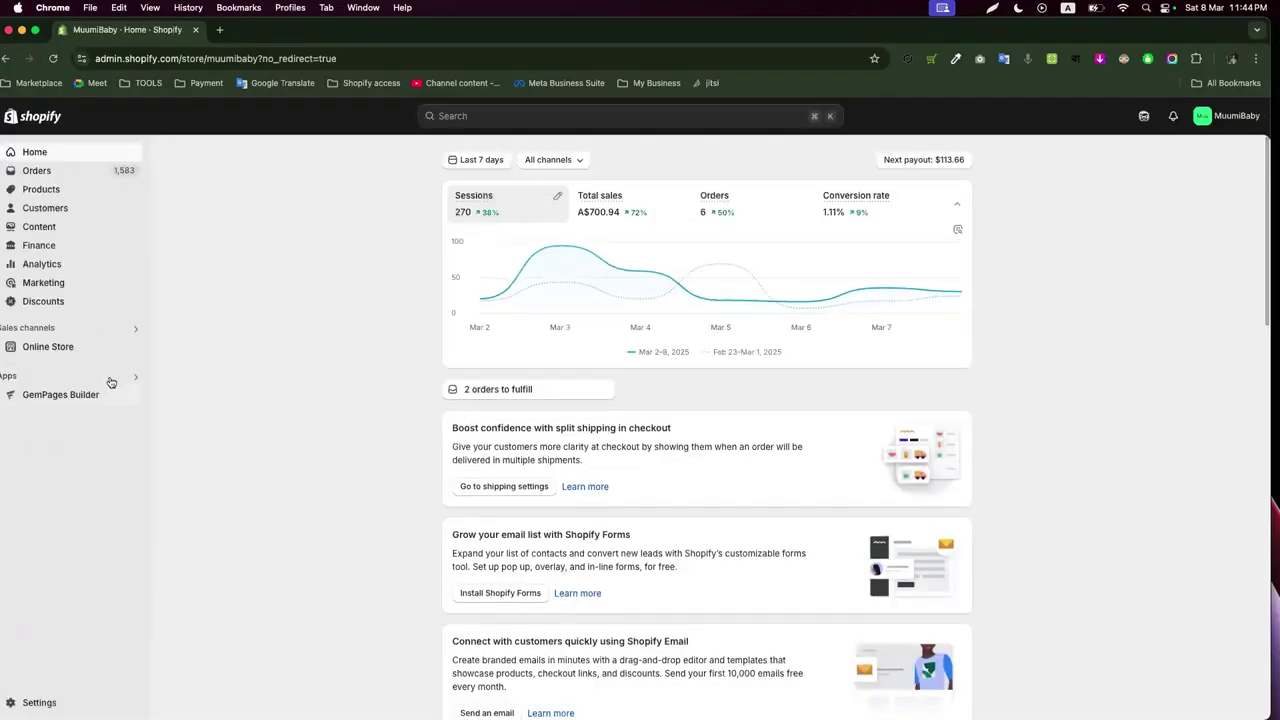
pyautogui.click(107, 379)
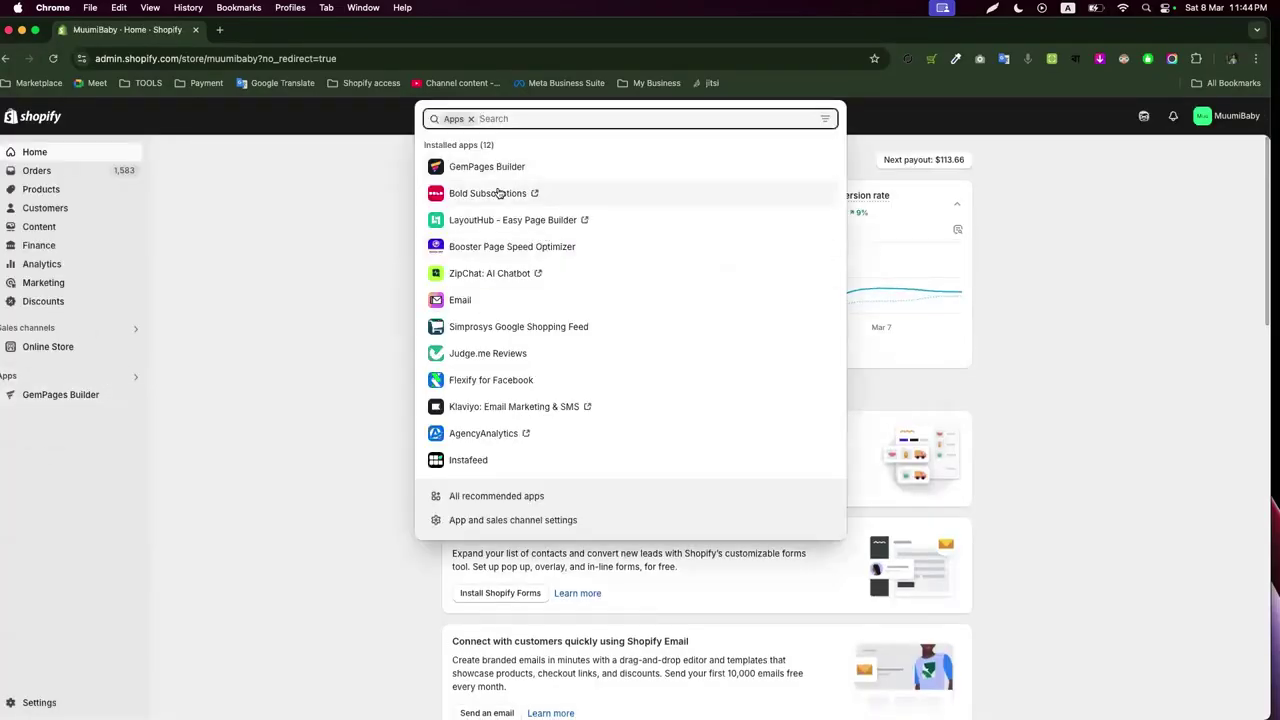
pyautogui.click(500, 189)
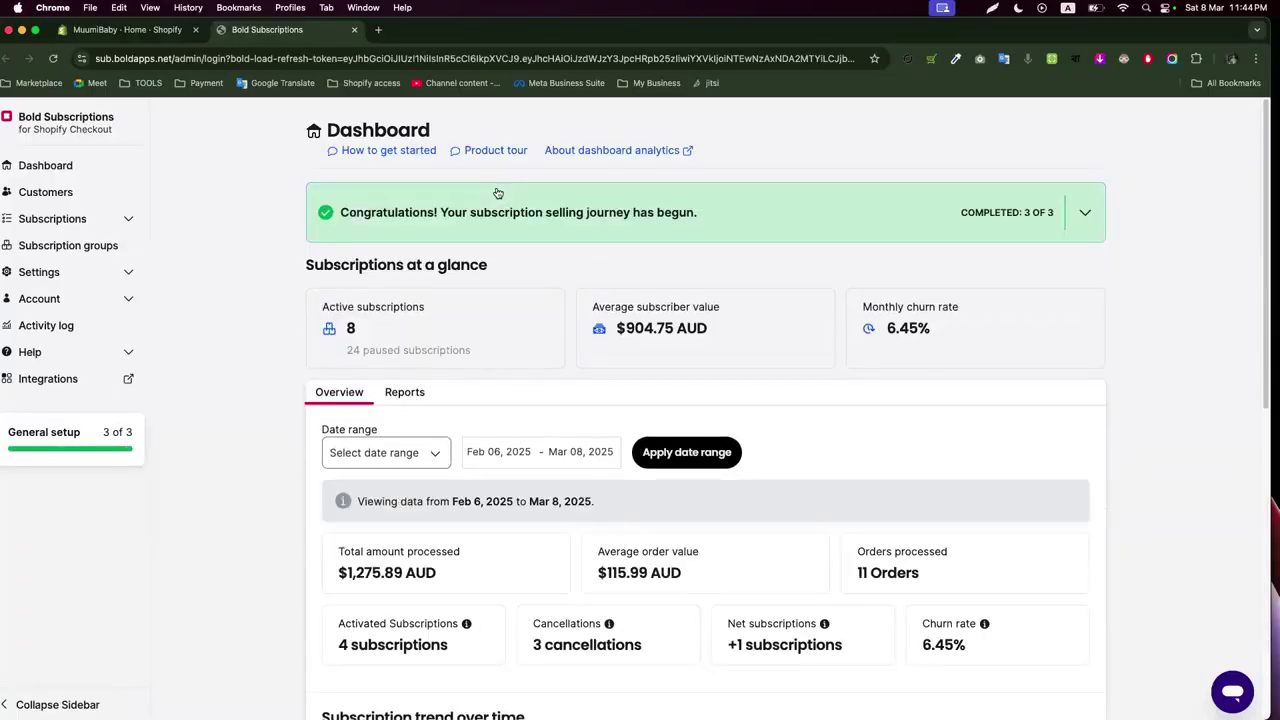
# Browse Bold Subscriptions' Subscriptions and Customers pages, then return to the Dashboard.
pyautogui.scroll(-1, 282, 446)
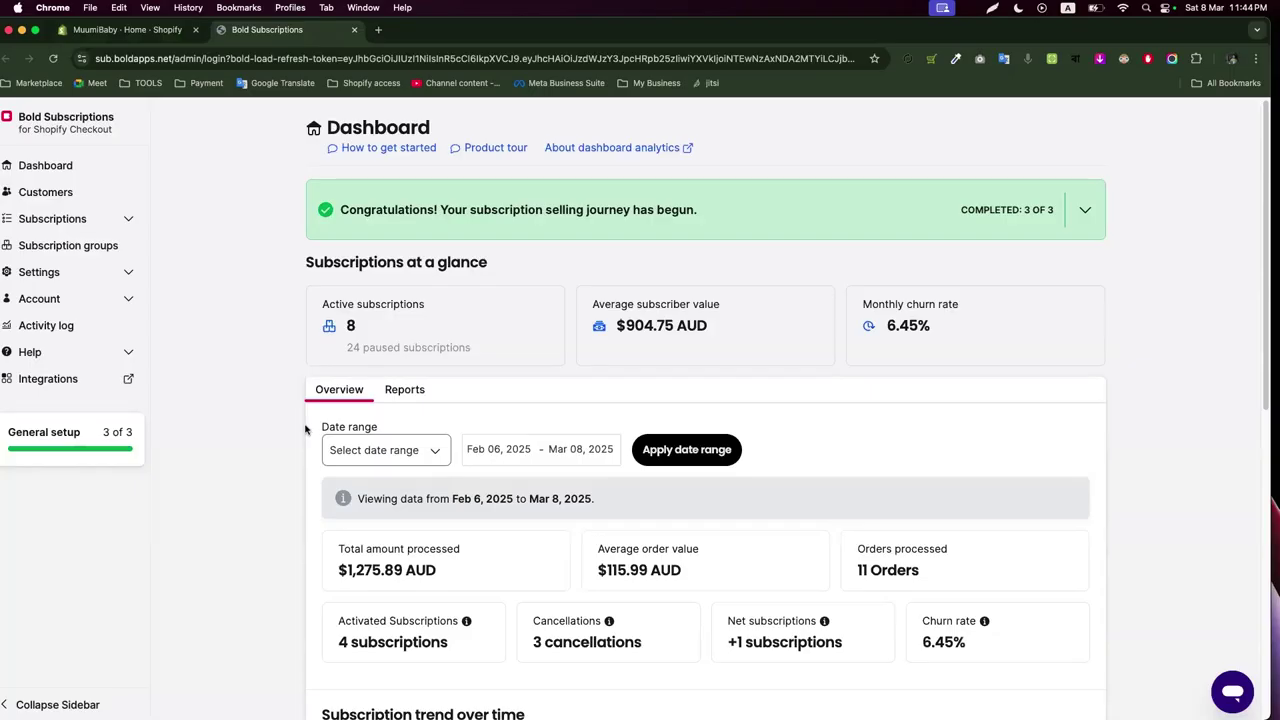
pyautogui.scroll(-2, 300, 438)
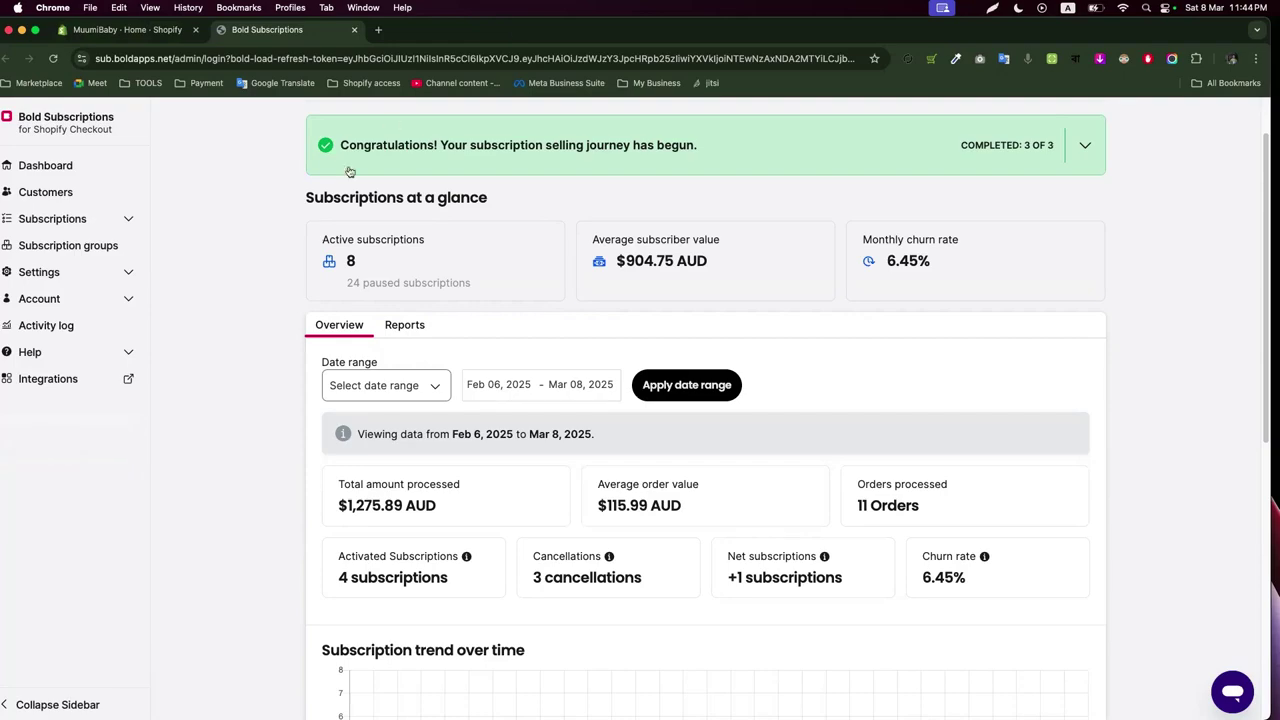
pyautogui.scroll(2, 248, 350)
pyautogui.click(82, 222)
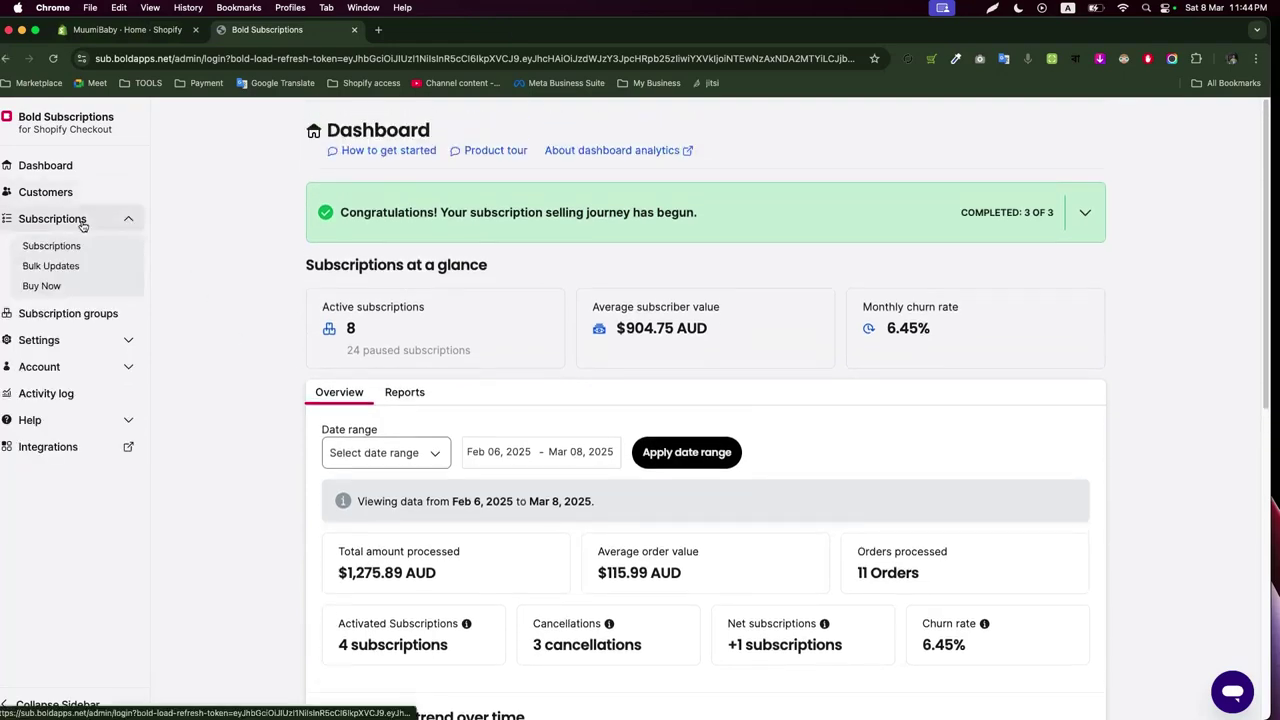
pyautogui.click(68, 245)
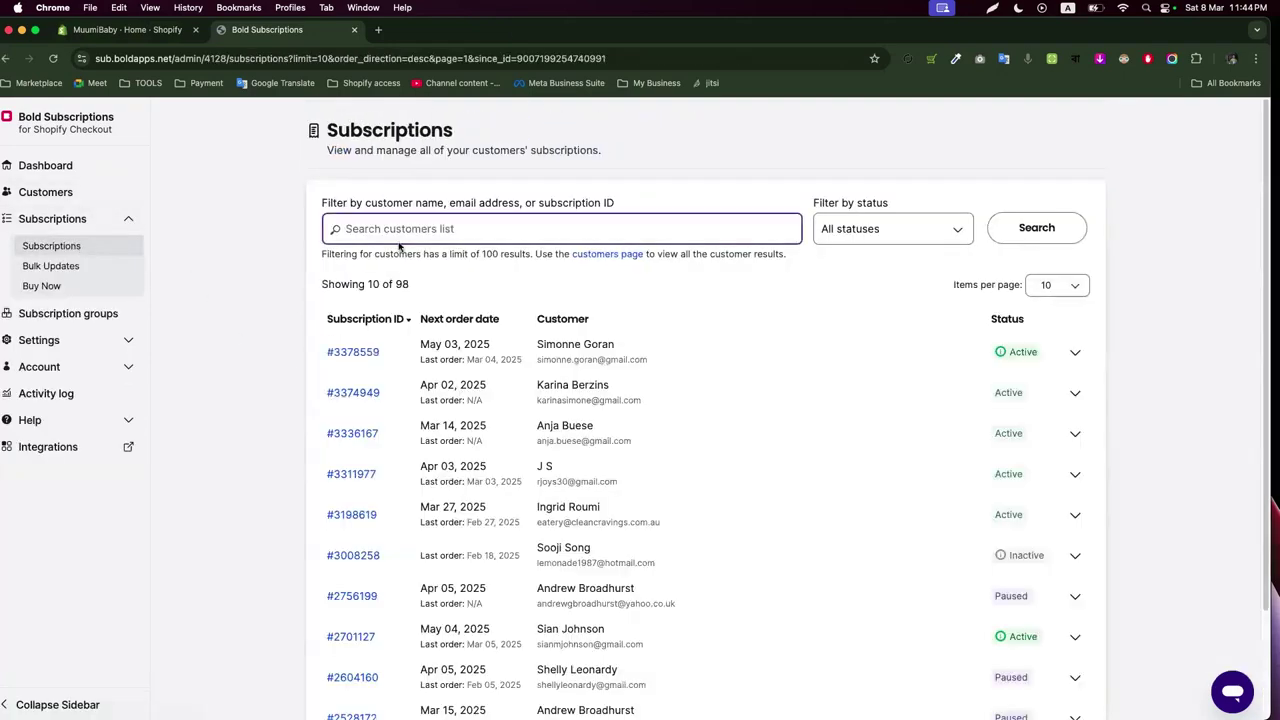
pyautogui.click(90, 196)
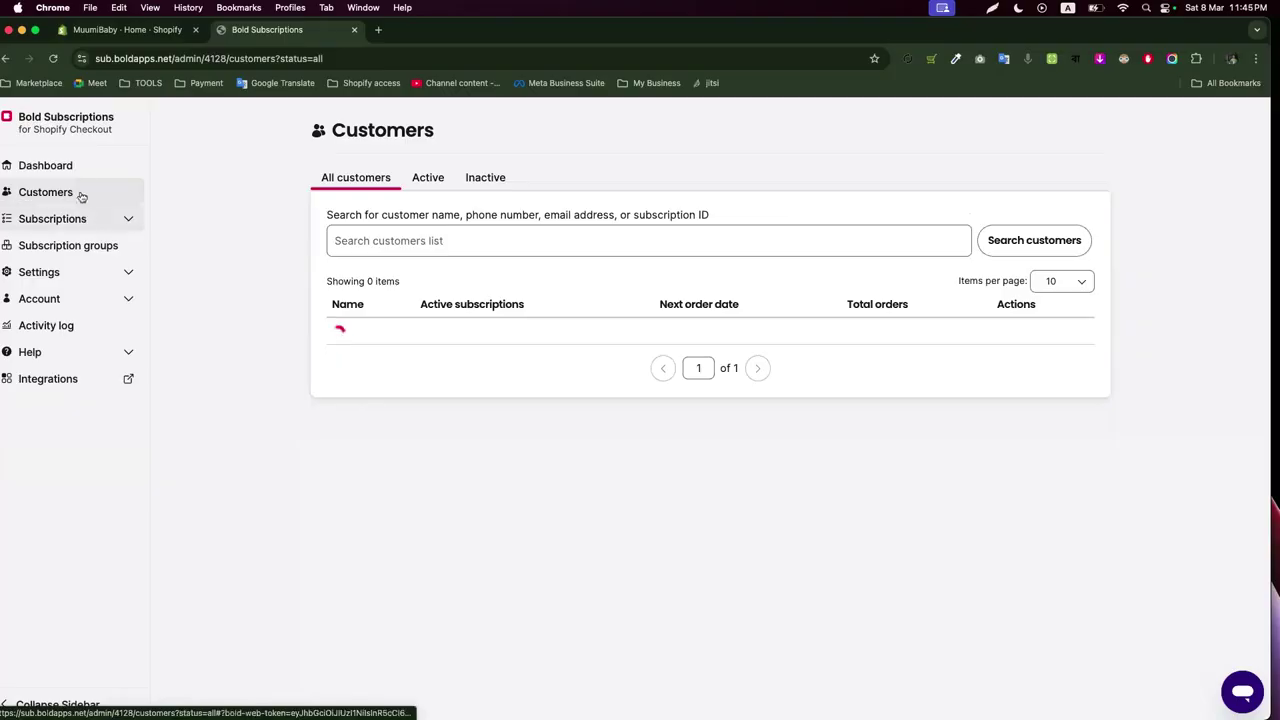
pyautogui.click(62, 167)
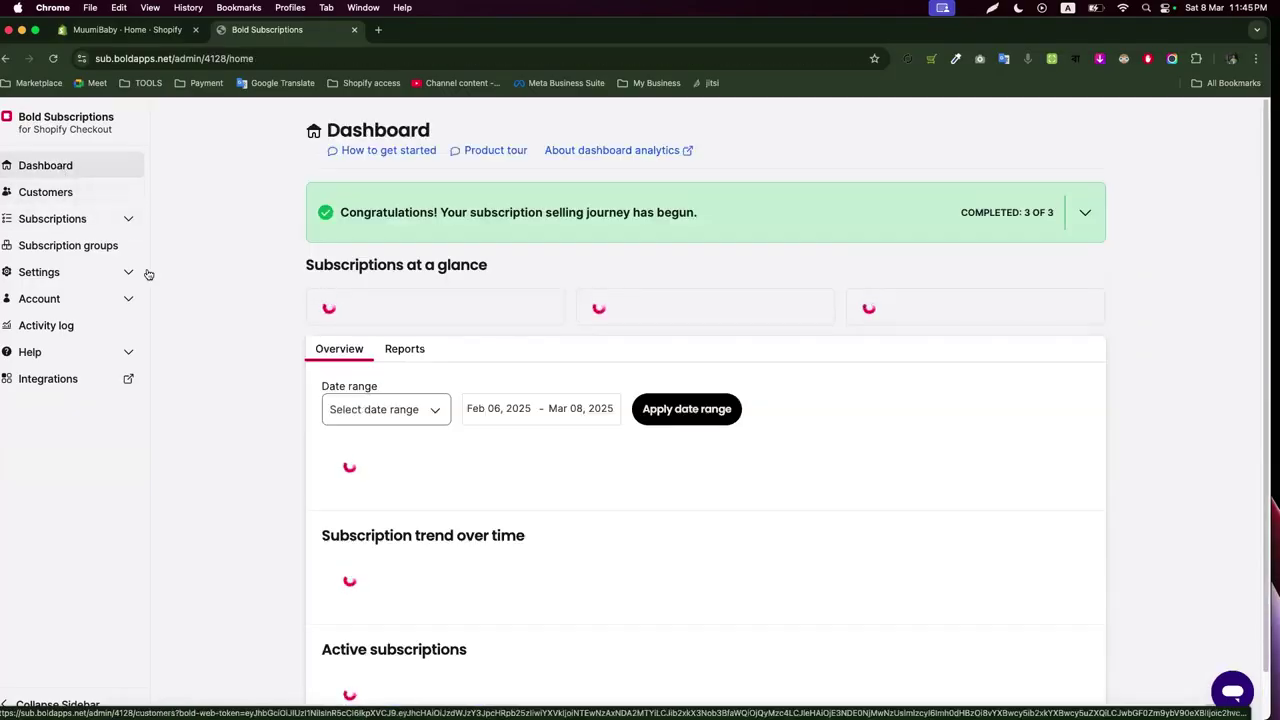
# Note the dashboard figures: 8 active subscriptions, $1,275.89 AUD processed, $115.99 average order value.
pyautogui.scroll(-1, 258, 378)
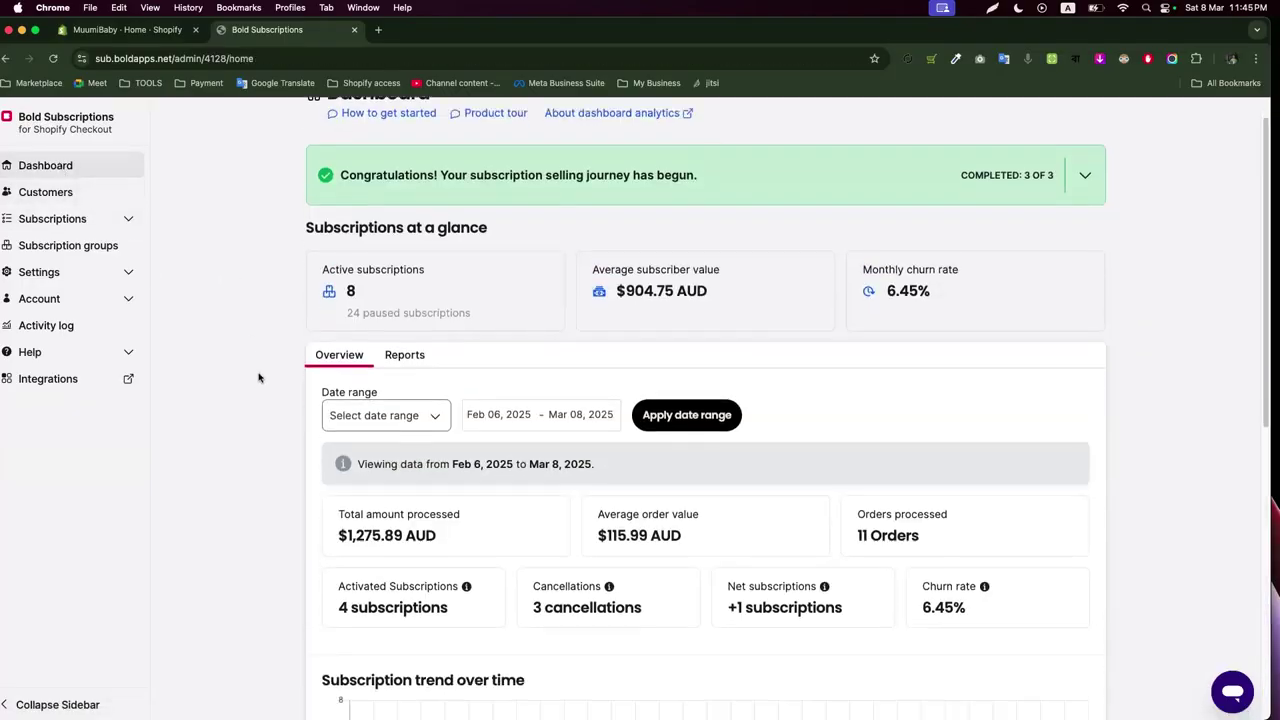
pyautogui.moveTo(362, 291); pyautogui.dragTo(329, 293)
pyautogui.click(290, 293)
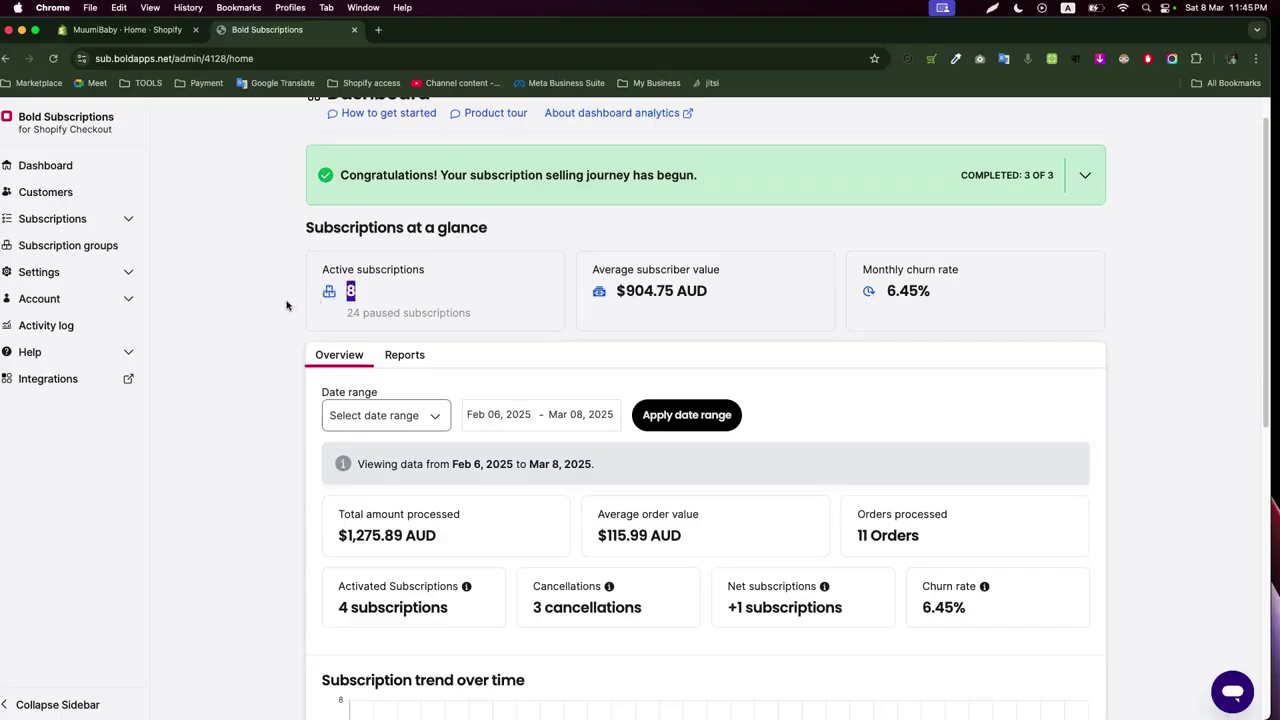
pyautogui.click(298, 297)
pyautogui.moveTo(330, 535); pyautogui.dragTo(446, 535)
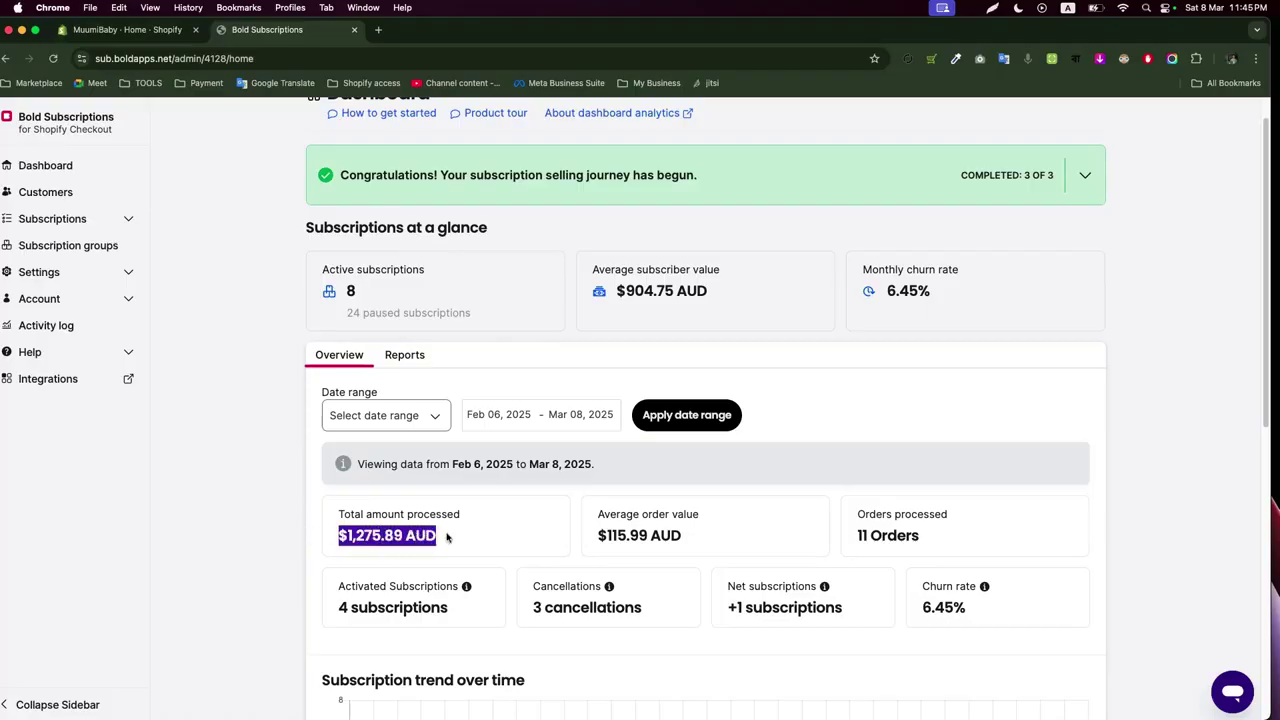
pyautogui.click(261, 531)
pyautogui.scroll(-1, 261, 531)
pyautogui.scroll(-3, 261, 531)
pyautogui.moveTo(337, 392); pyautogui.dragTo(441, 395)
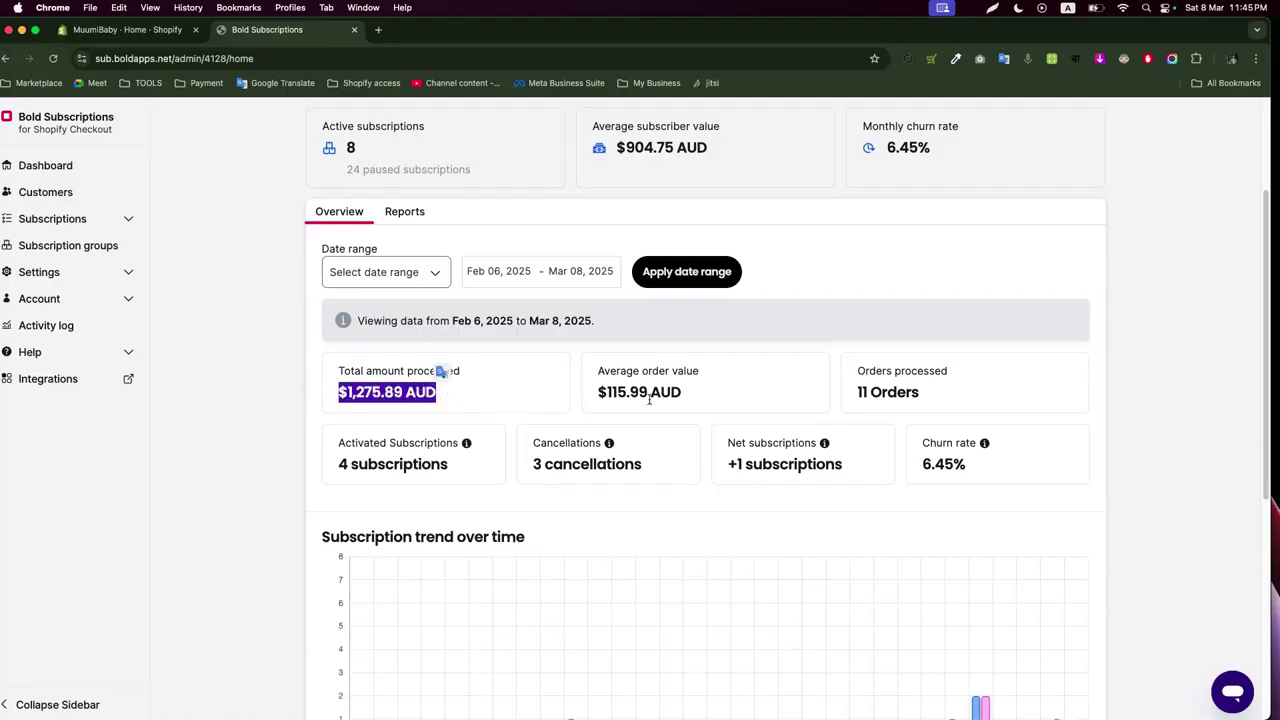
pyautogui.moveTo(598, 392); pyautogui.dragTo(653, 392)
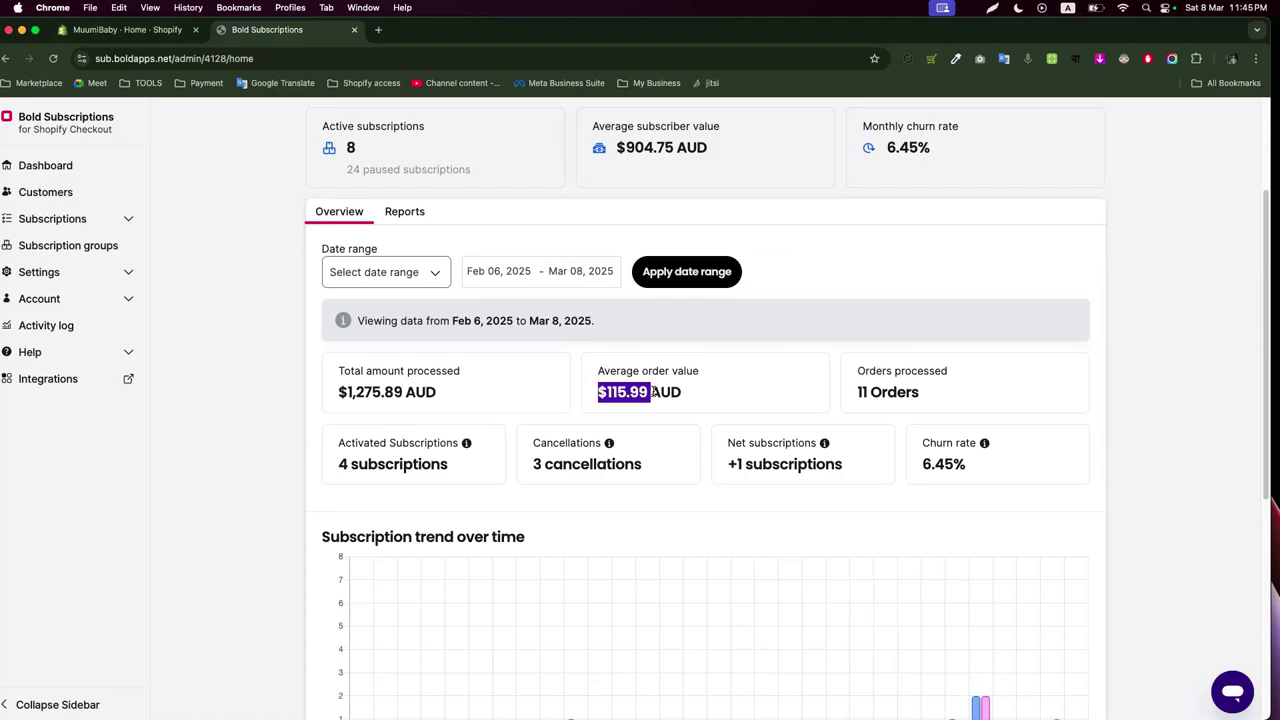
pyautogui.click(692, 394)
pyautogui.moveTo(692, 394); pyautogui.dragTo(604, 393)
pyautogui.scroll(1, 194, 519)
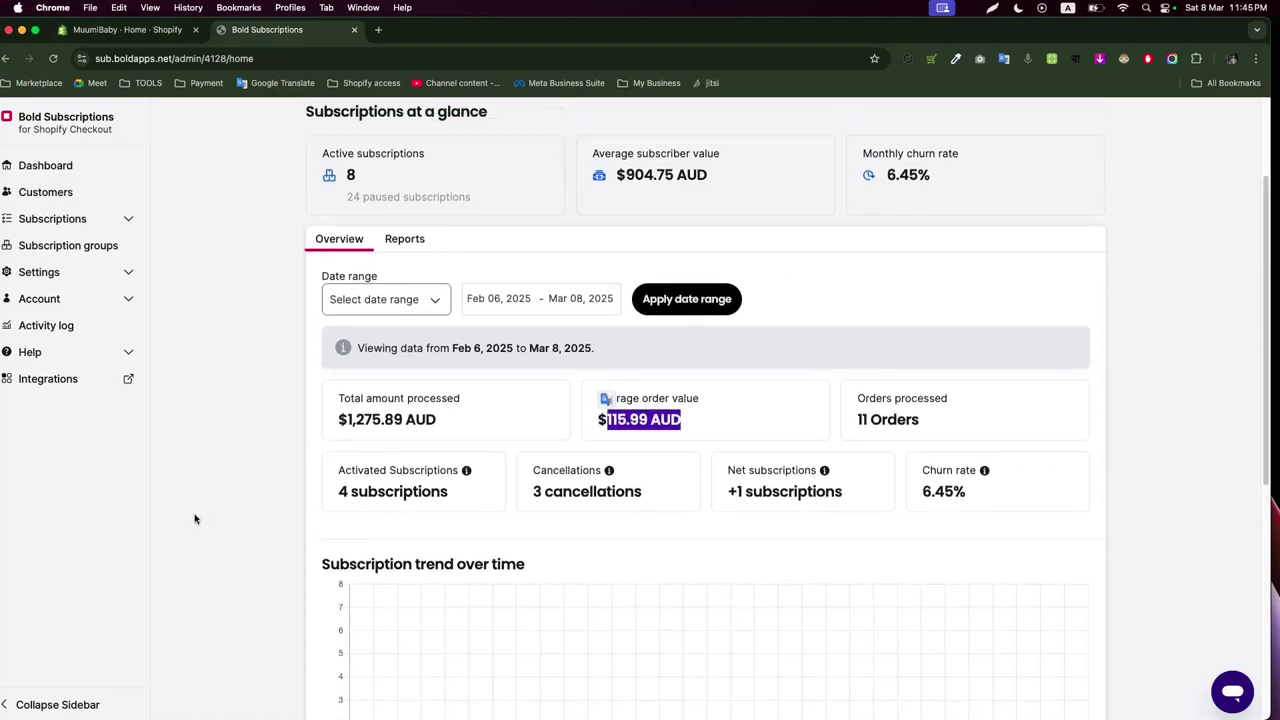
pyautogui.scroll(3, 220, 505)
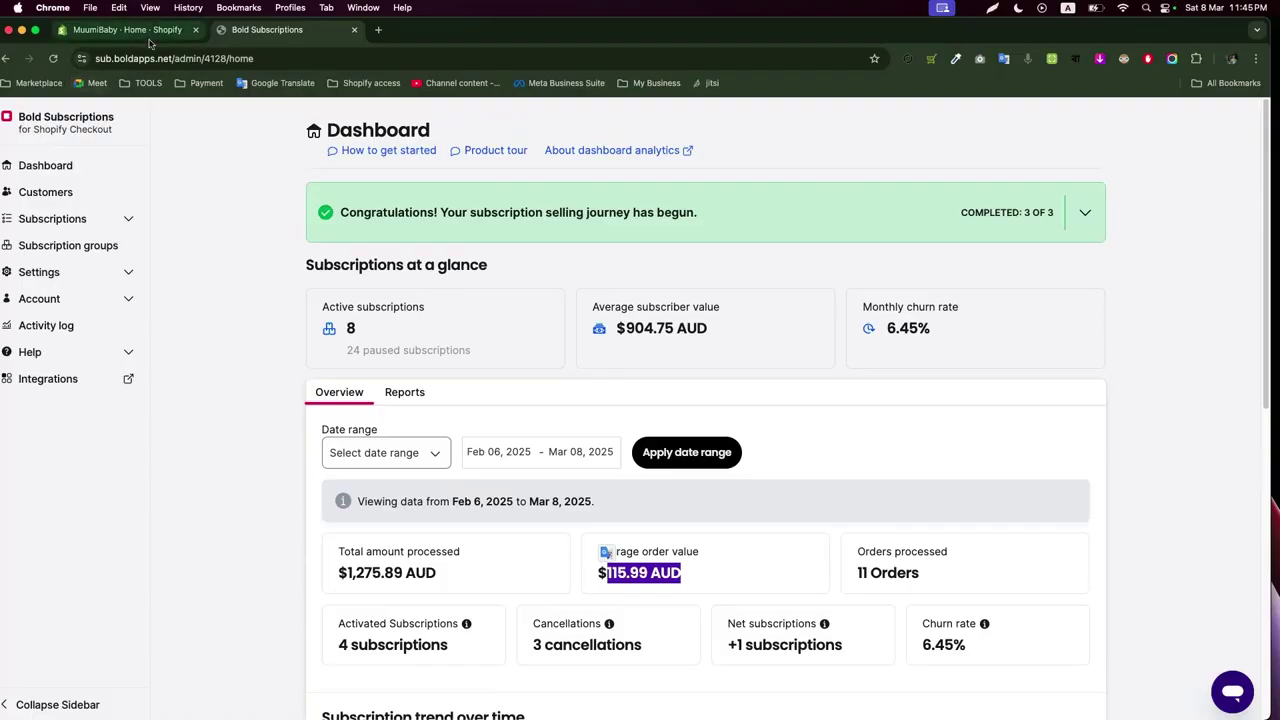
pyautogui.click(148, 32)
# Load muumibaby.com.au and go via Shop our range to the monthly subscription 3-packs product.
pyautogui.click(379, 32)
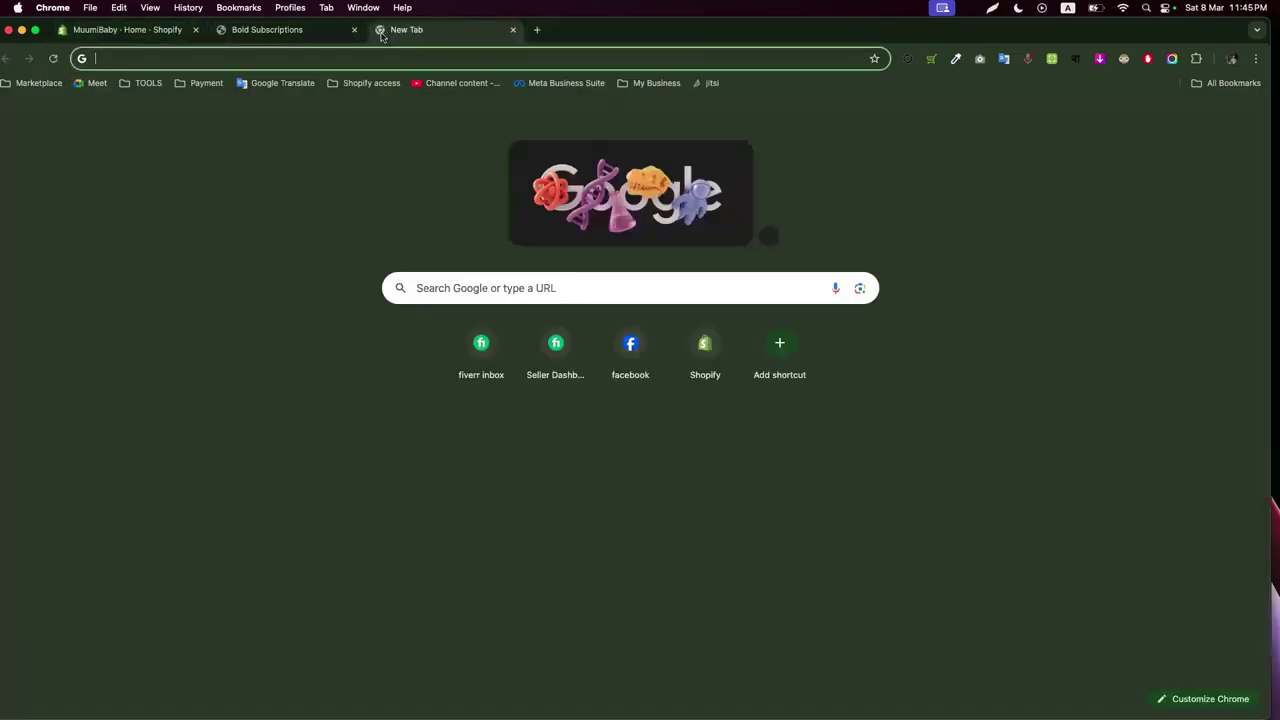
pyautogui.write('m')
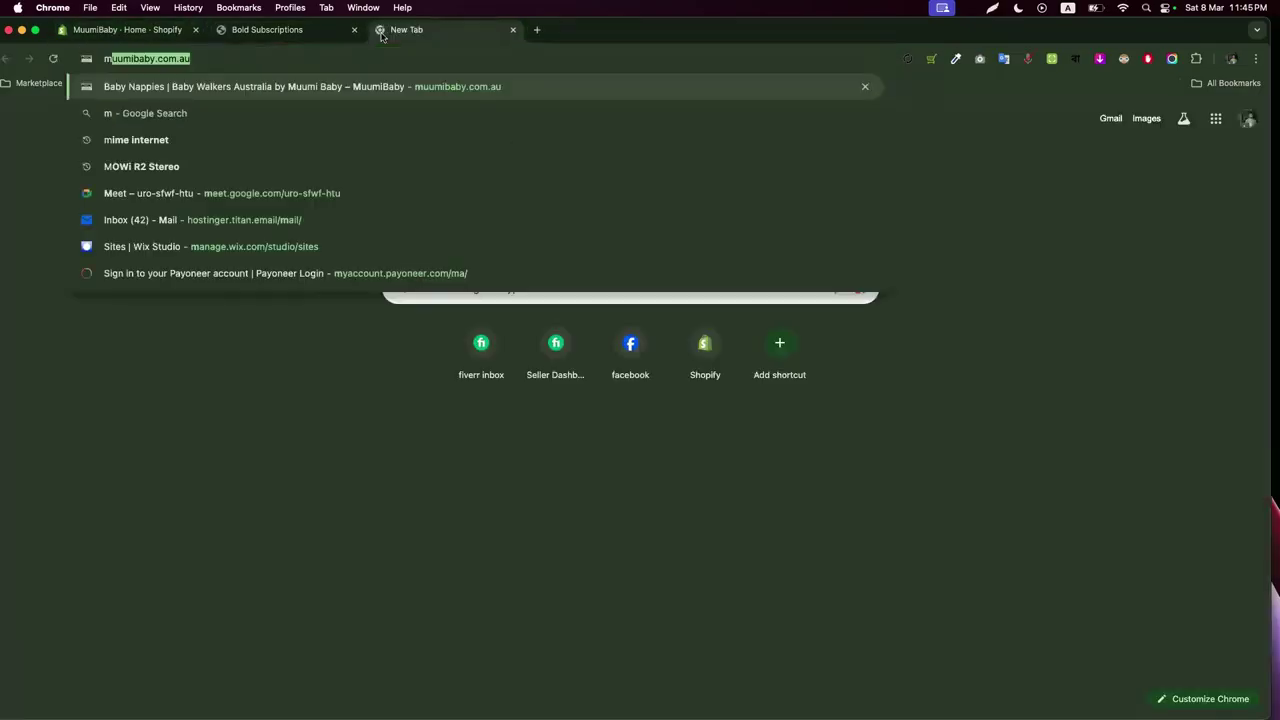
pyautogui.press('Return')
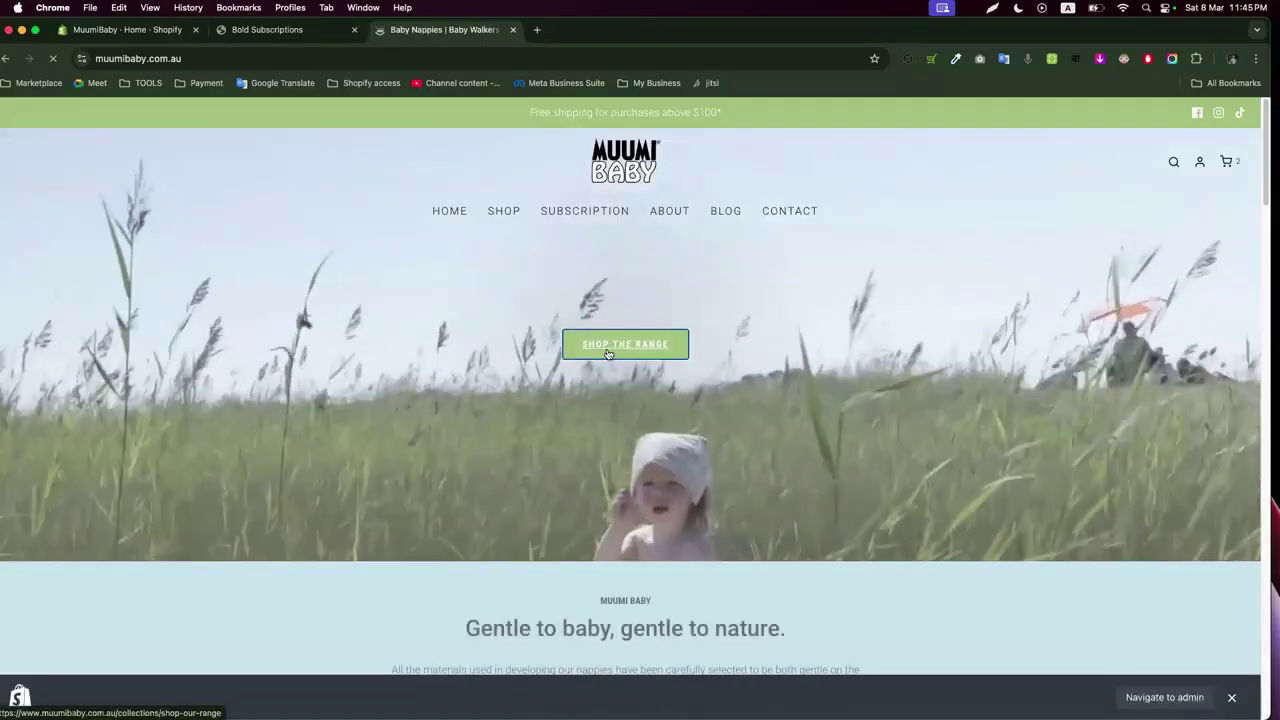
pyautogui.click(607, 354)
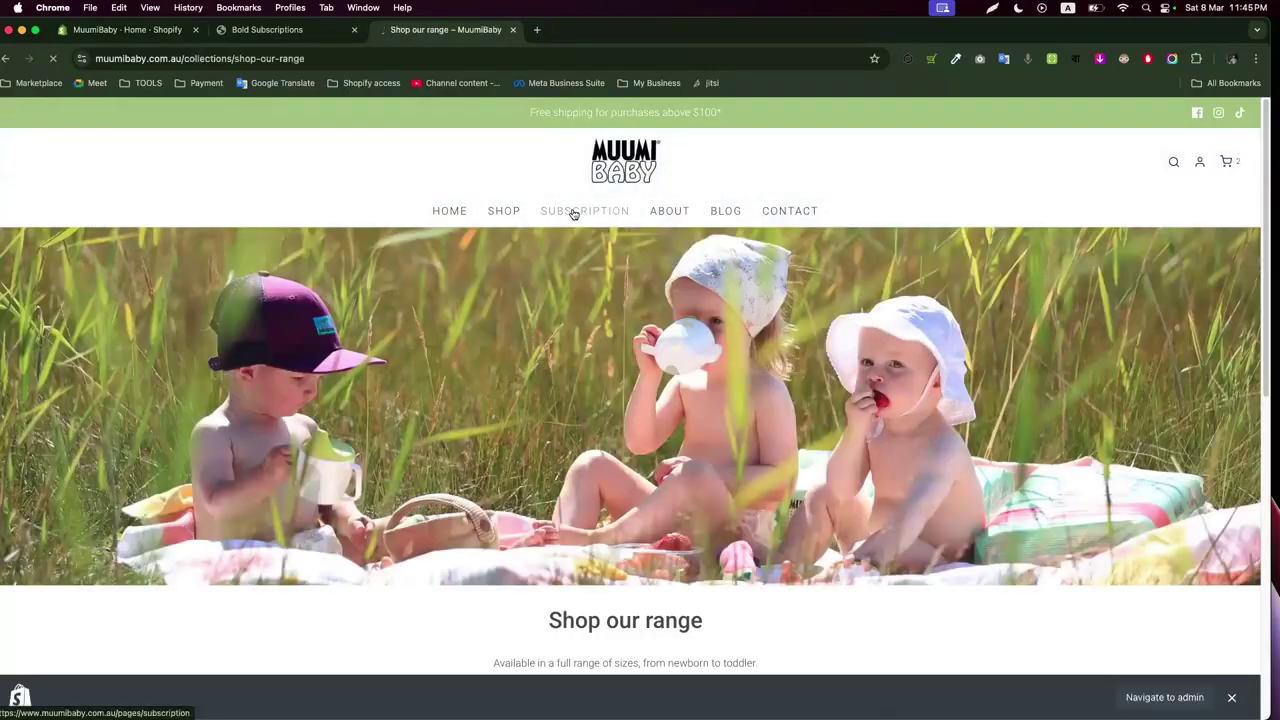
pyautogui.click(573, 212)
pyautogui.scroll(-10, 549, 517)
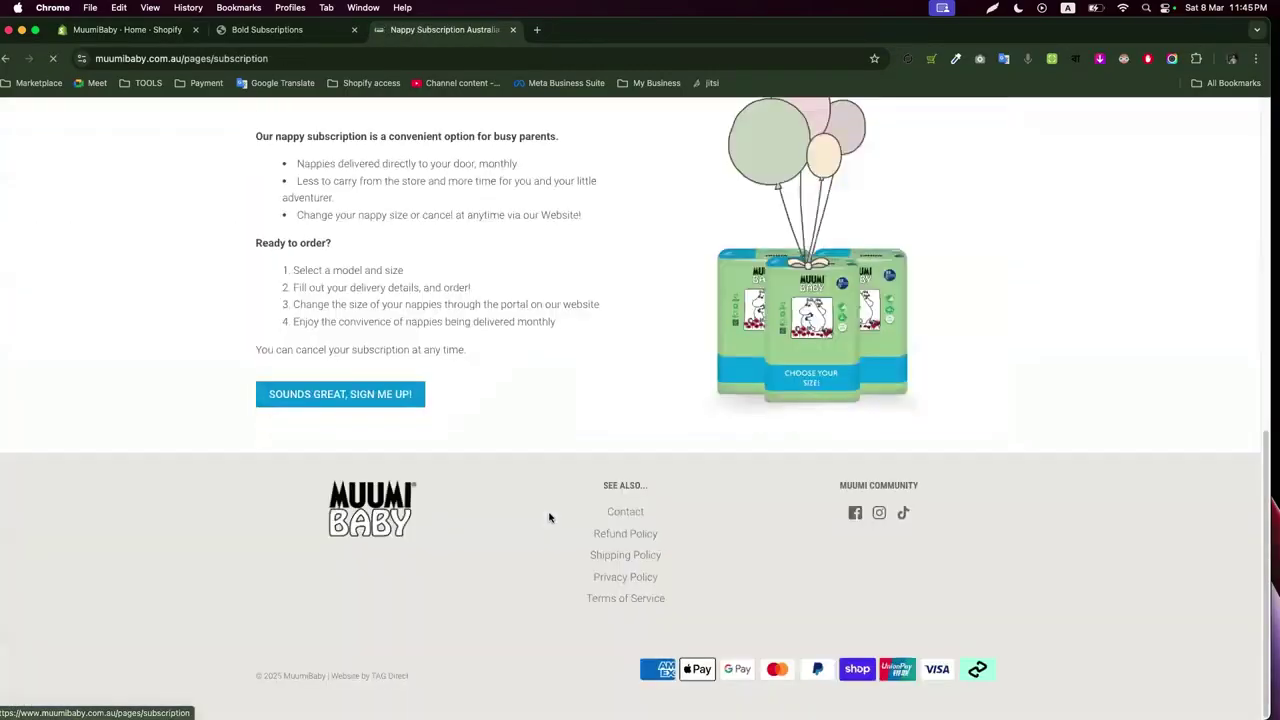
pyautogui.click(368, 397)
# Choose the first monthly delivery frequency and add the $115.99 Monthly Subscription to the cart.
pyautogui.scroll(-4, 749, 380)
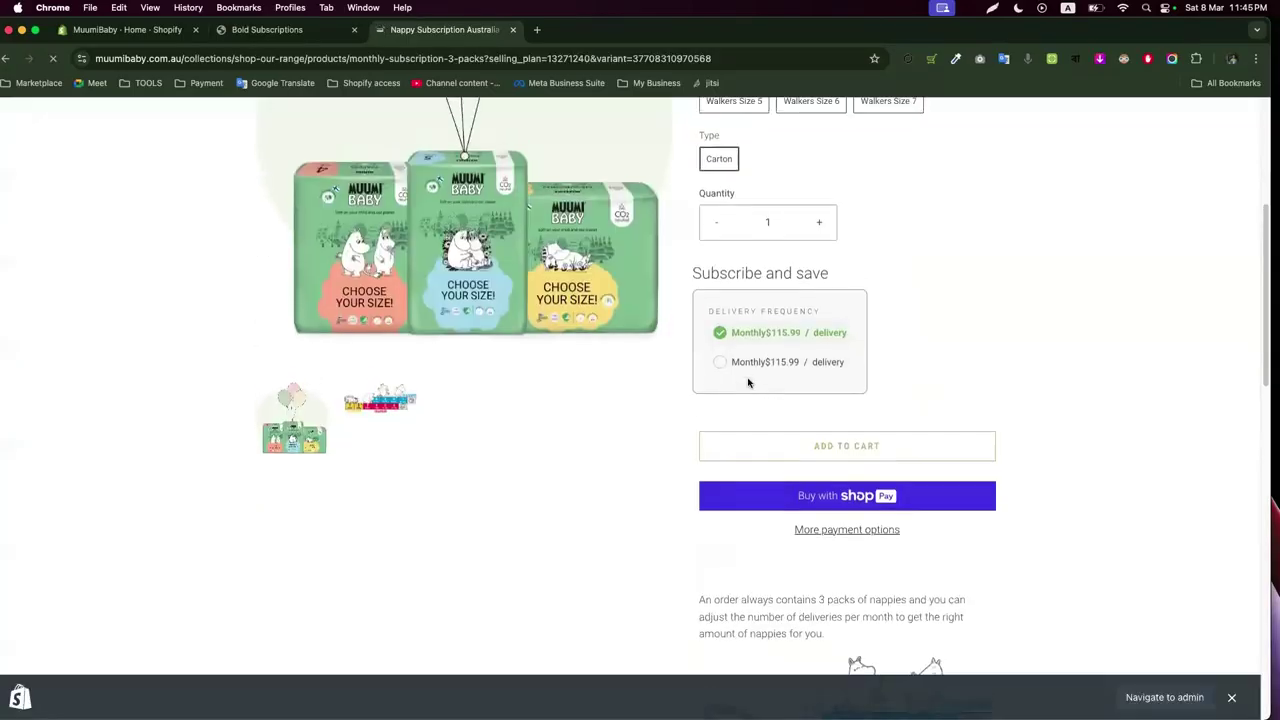
pyautogui.scroll(1, 749, 371)
pyautogui.click(735, 474)
pyautogui.click(732, 460)
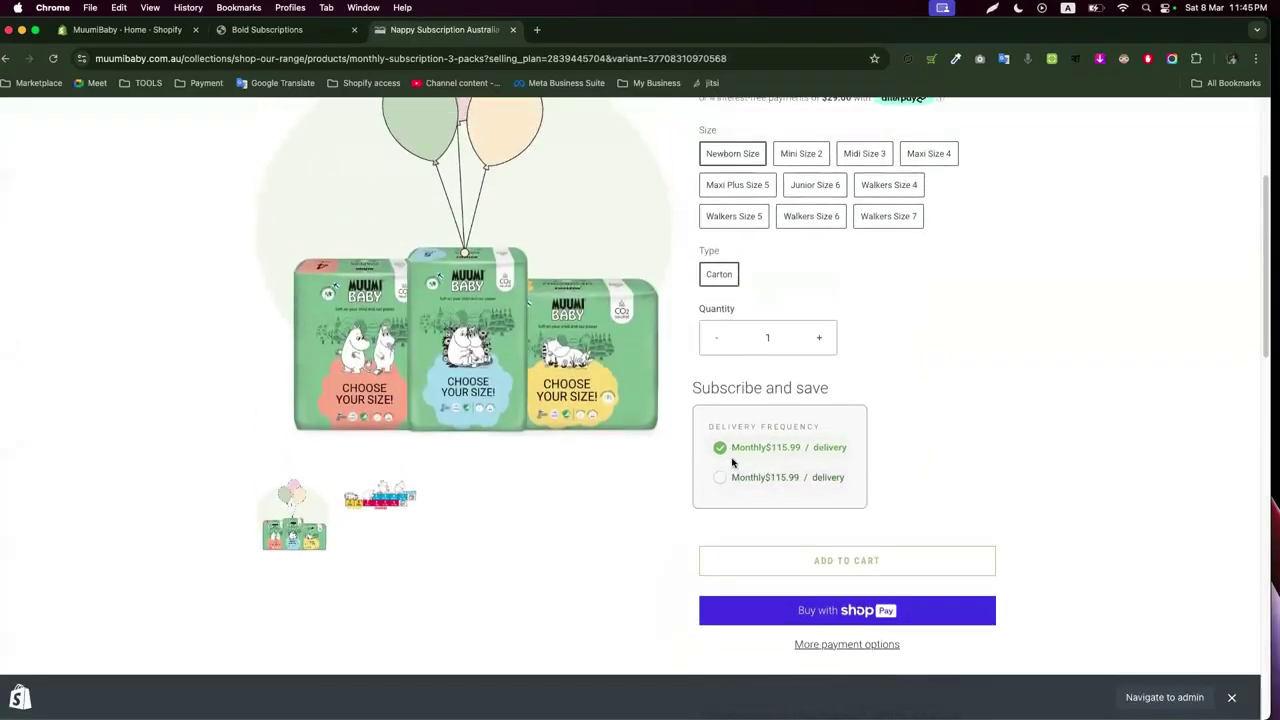
pyautogui.click(855, 568)
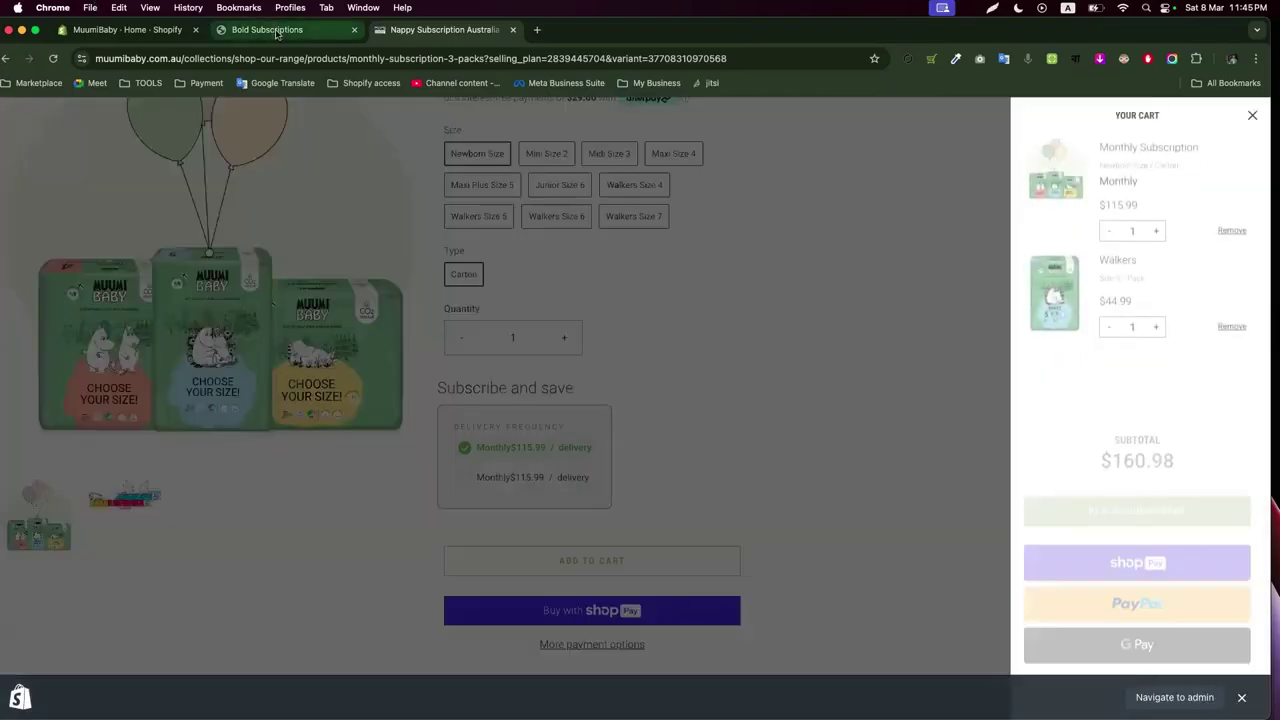
pyautogui.click(267, 29)
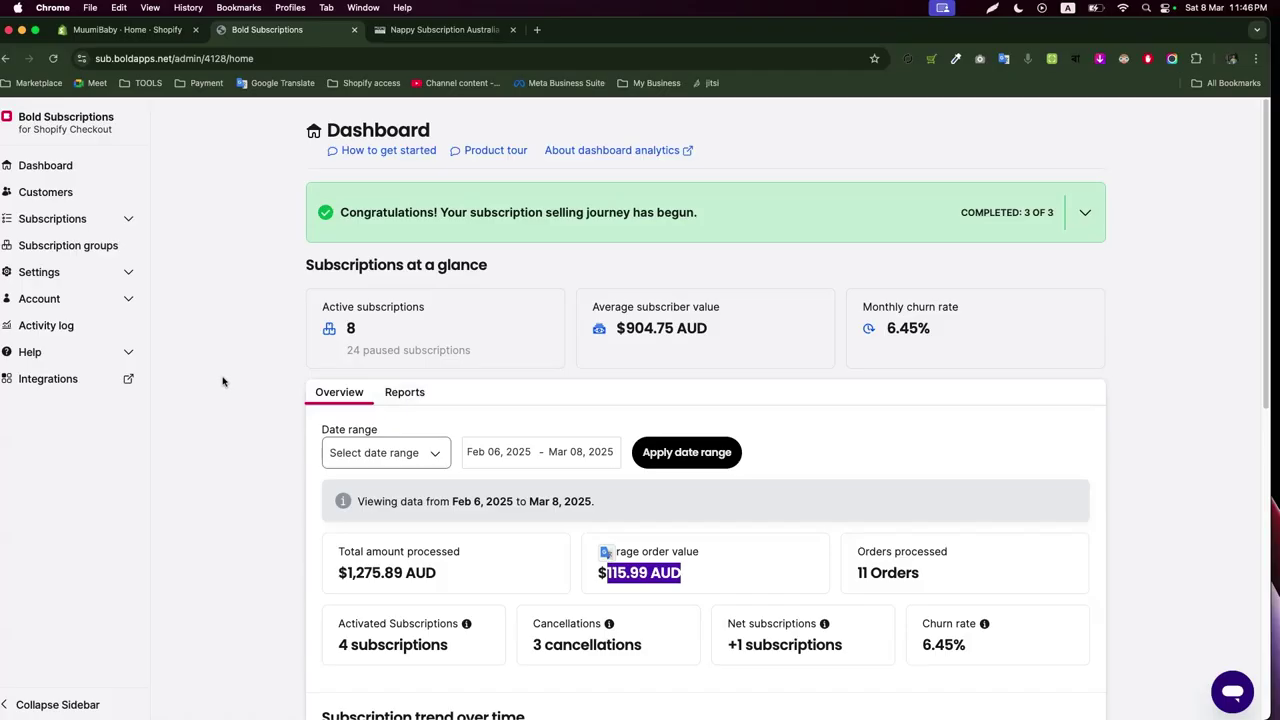
# Open the Monthly Subscription product from MuumiBaby's admin product list.
pyautogui.click(436, 34)
pyautogui.click(303, 38)
pyautogui.click(140, 29)
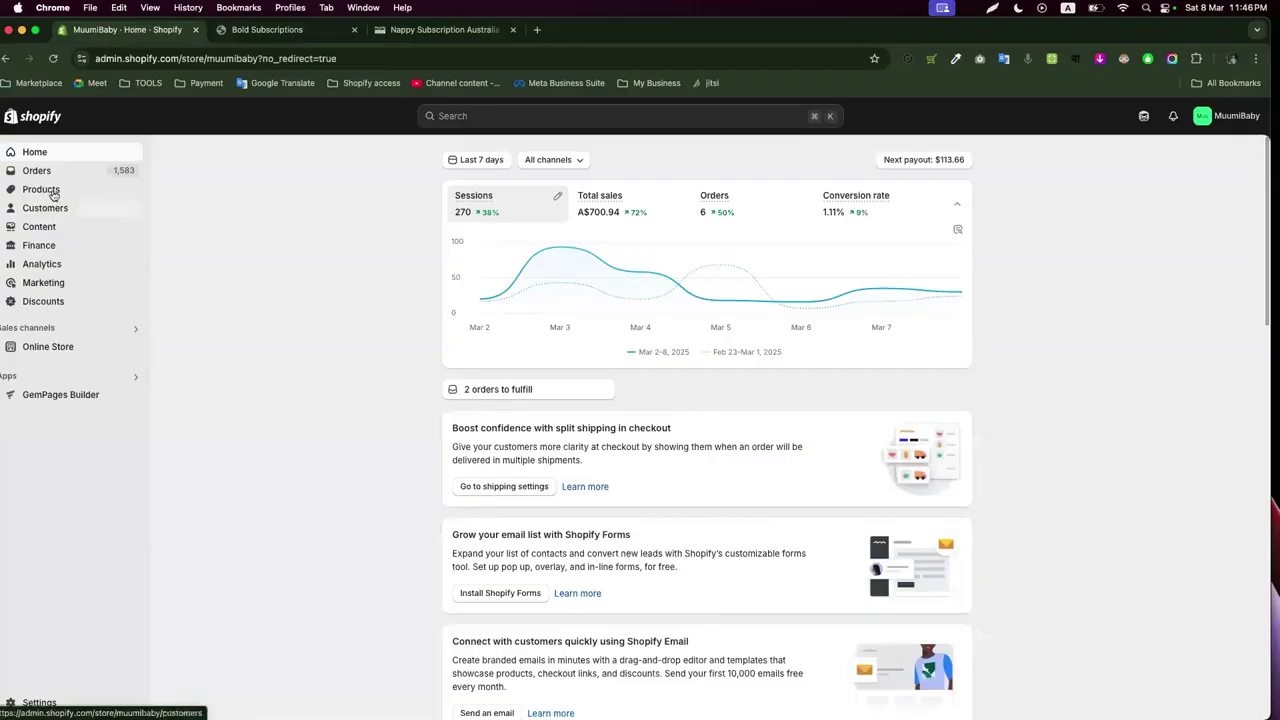
pyautogui.click(47, 191)
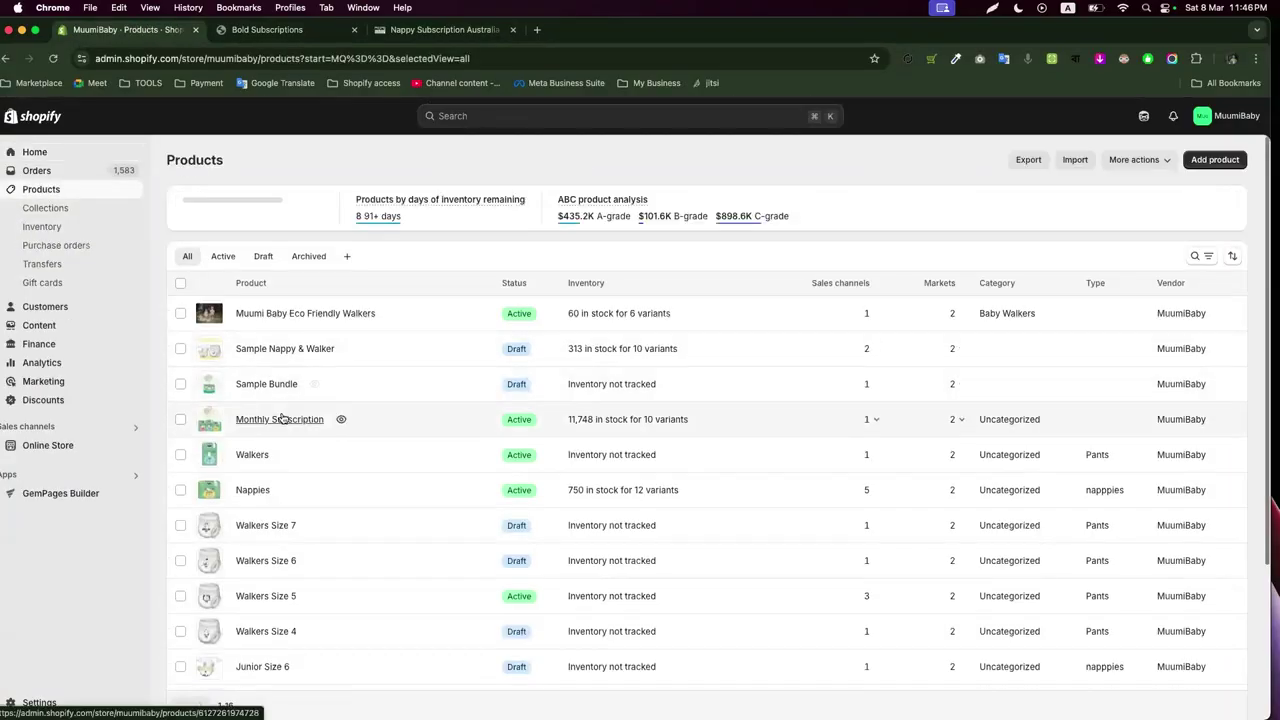
pyautogui.click(281, 420)
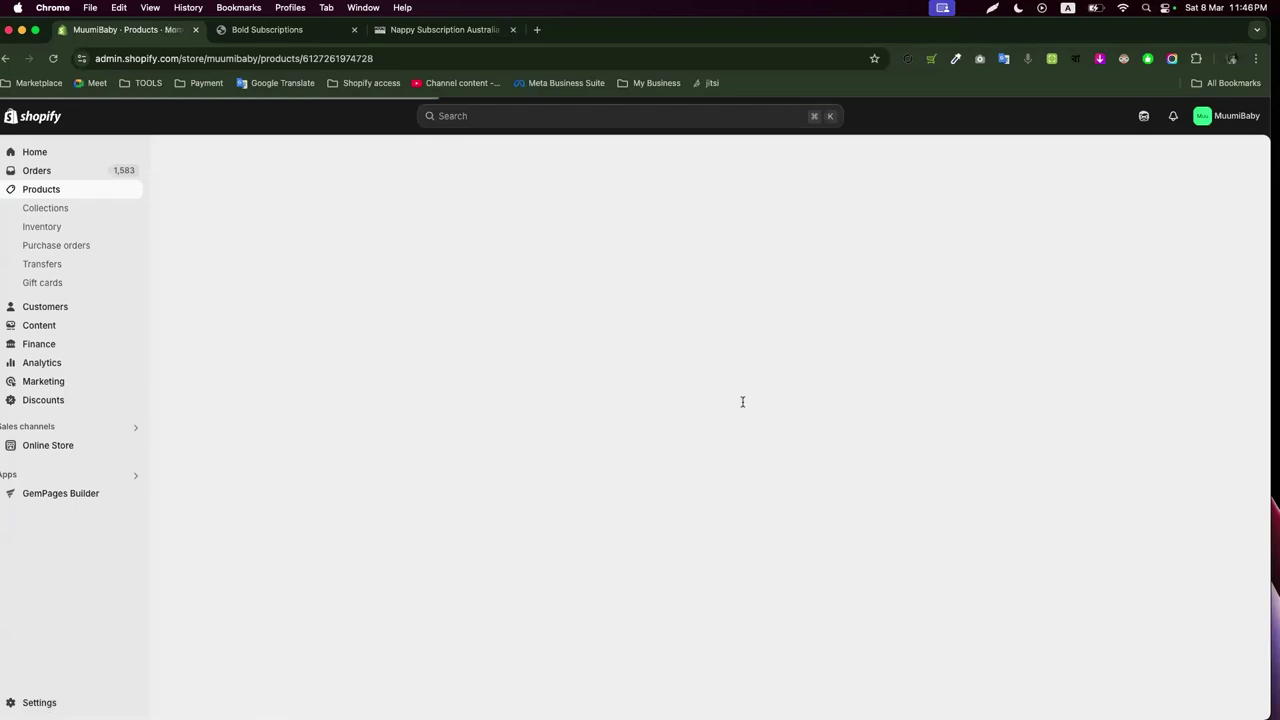
pyautogui.scroll(-10, 600, 420)
pyautogui.scroll(1, 390, 358)
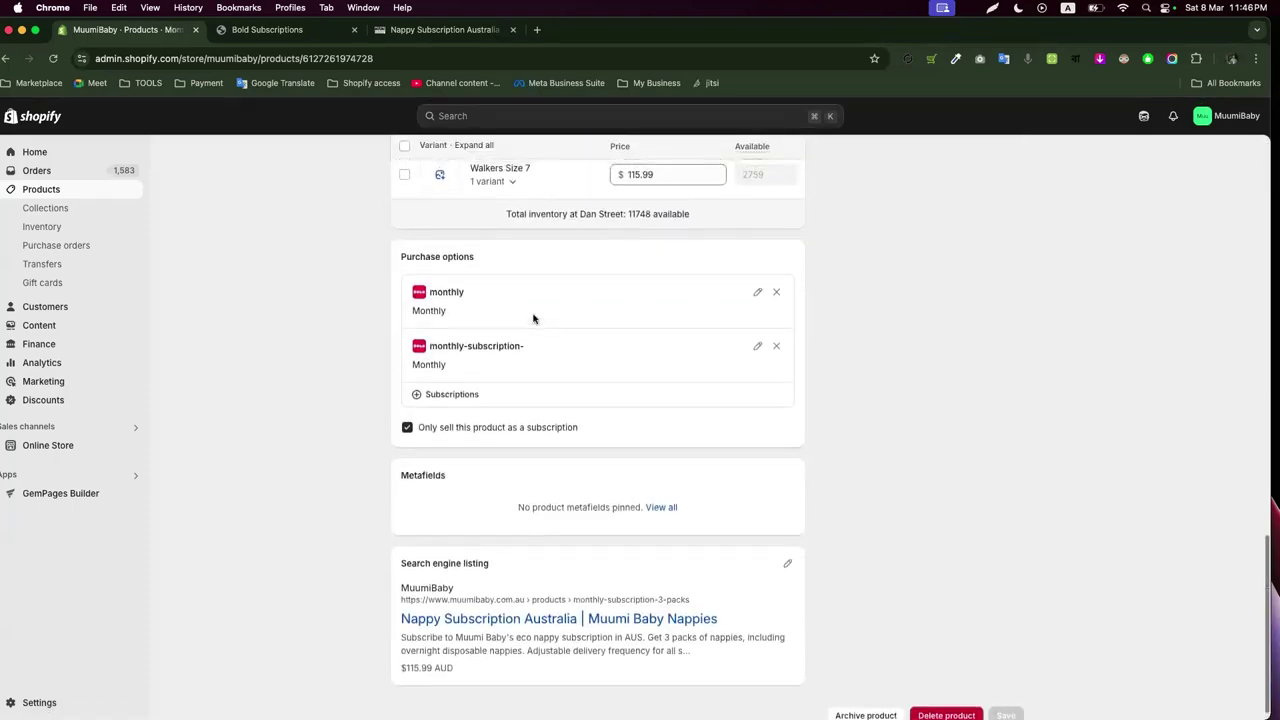
pyautogui.scroll(1, 533, 318)
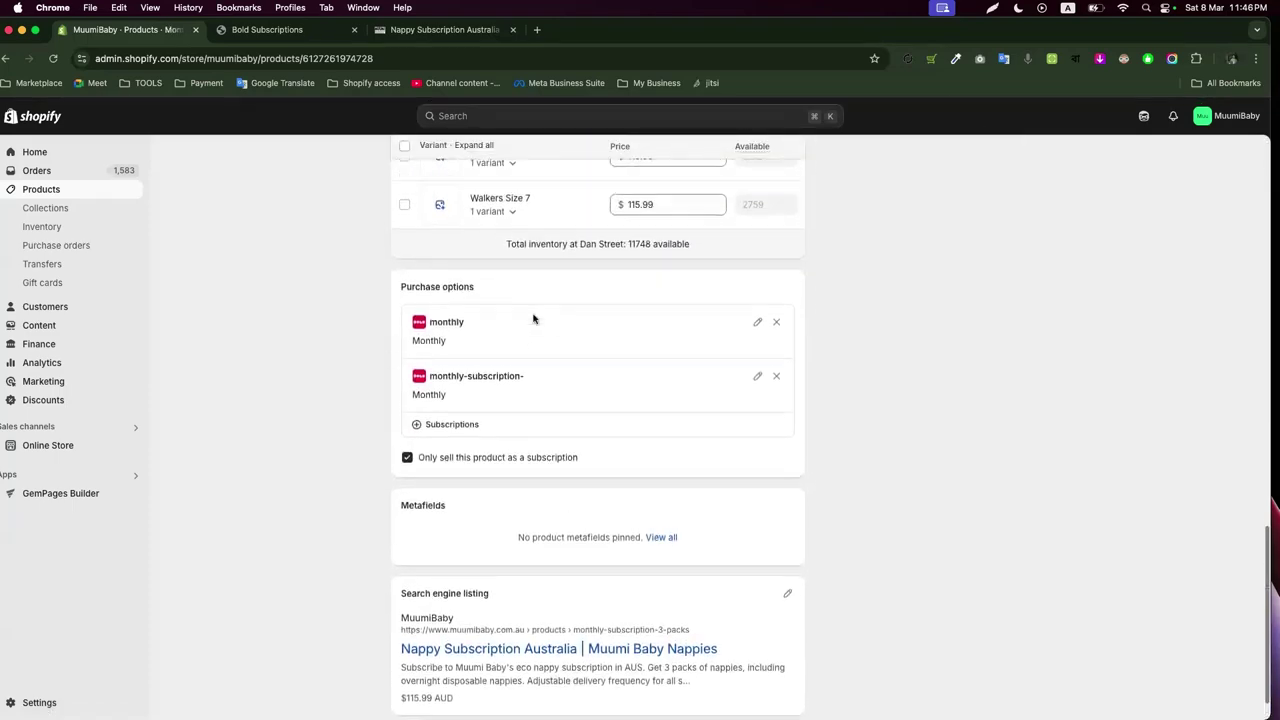
# Try removing the second monthly purchase option, then dismiss the failed removal.
pyautogui.click(775, 378)
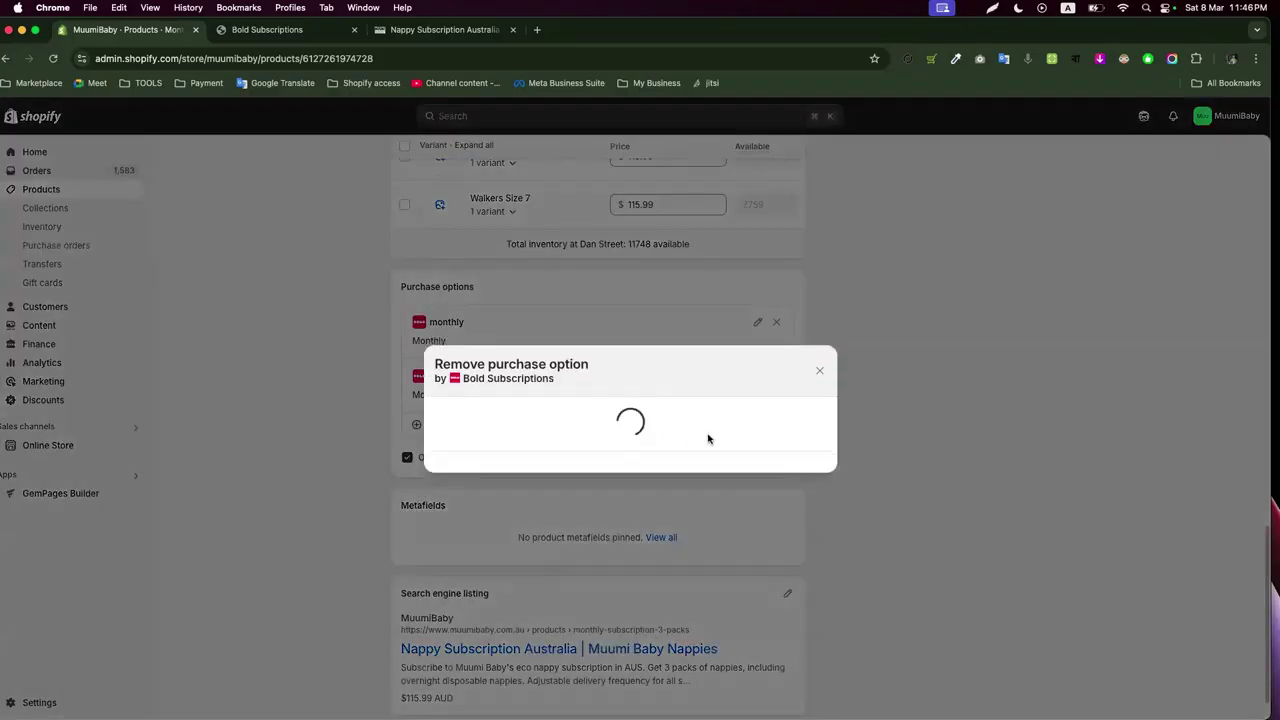
pyautogui.click(770, 459)
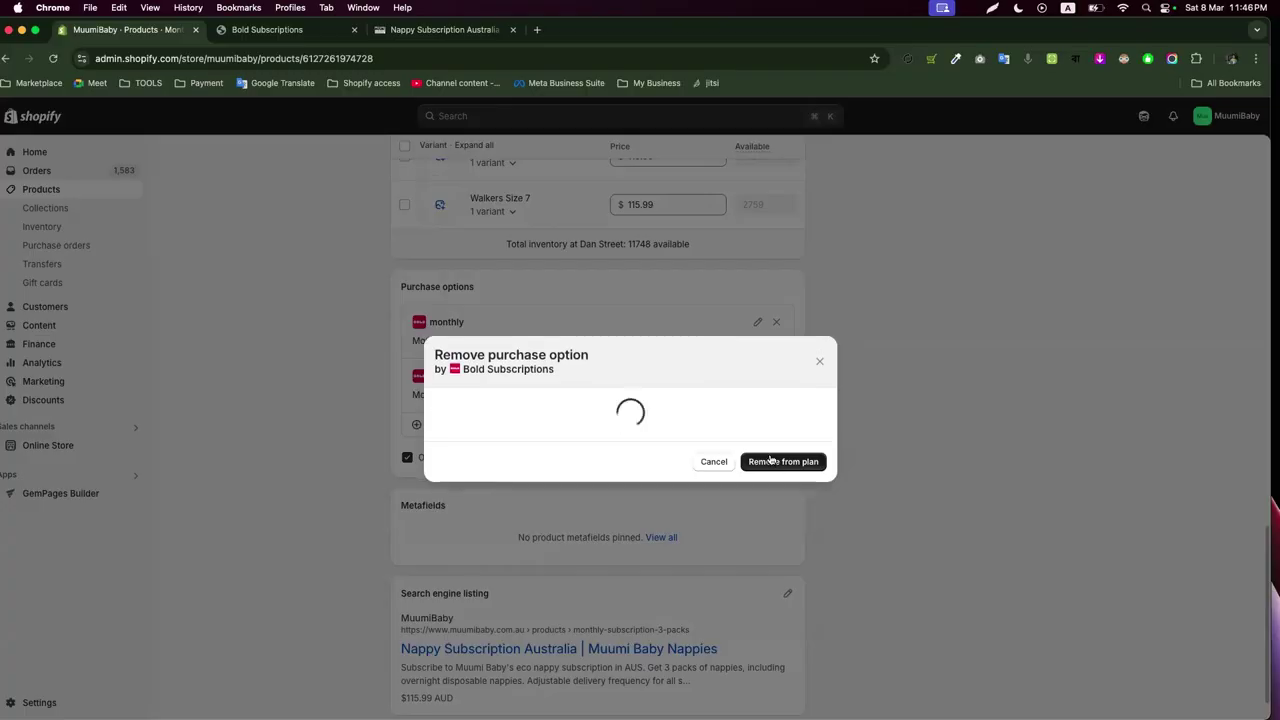
pyautogui.click(718, 463)
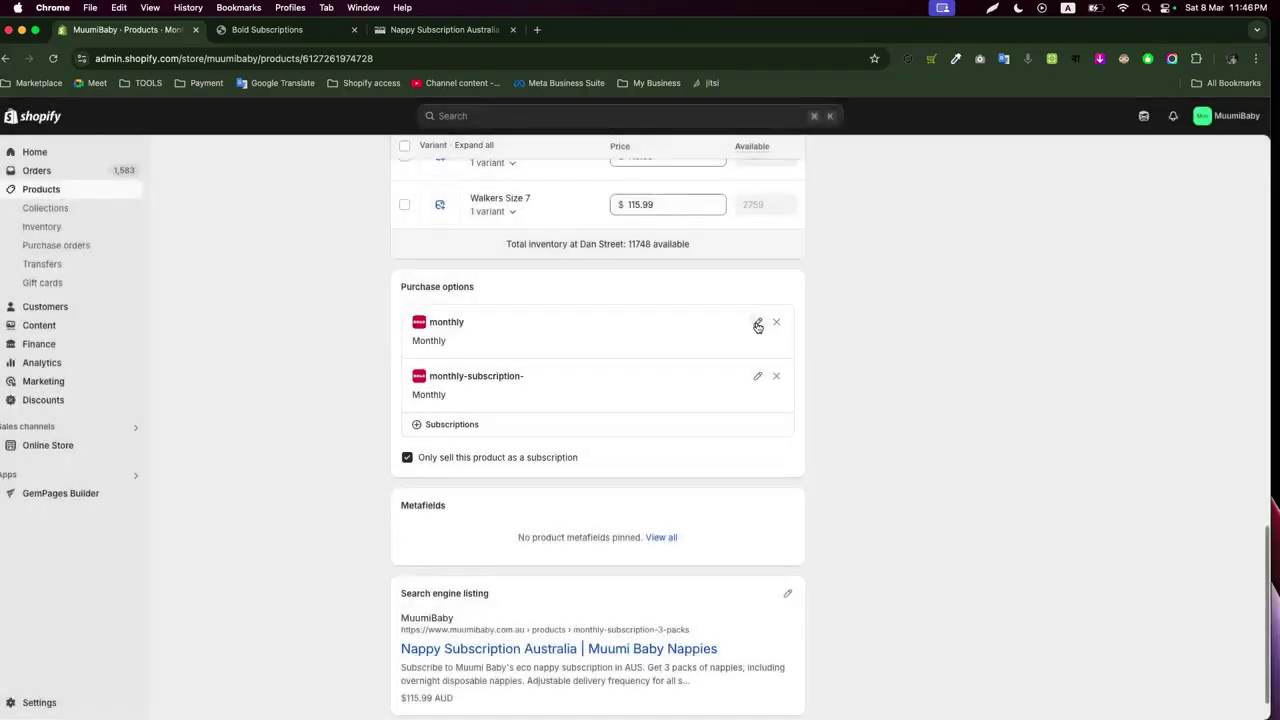
# Uncheck 'Only sell this product as a subscription' and save the product.
pyautogui.click(427, 459)
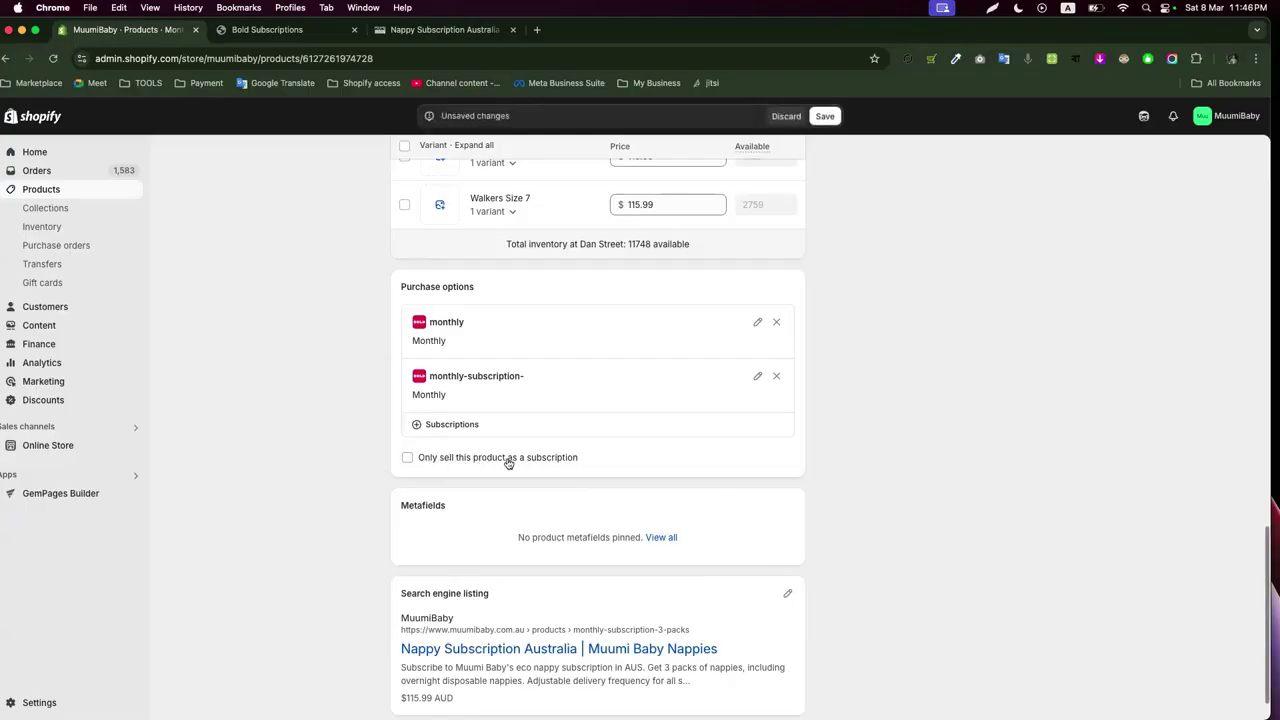
pyautogui.click(409, 458)
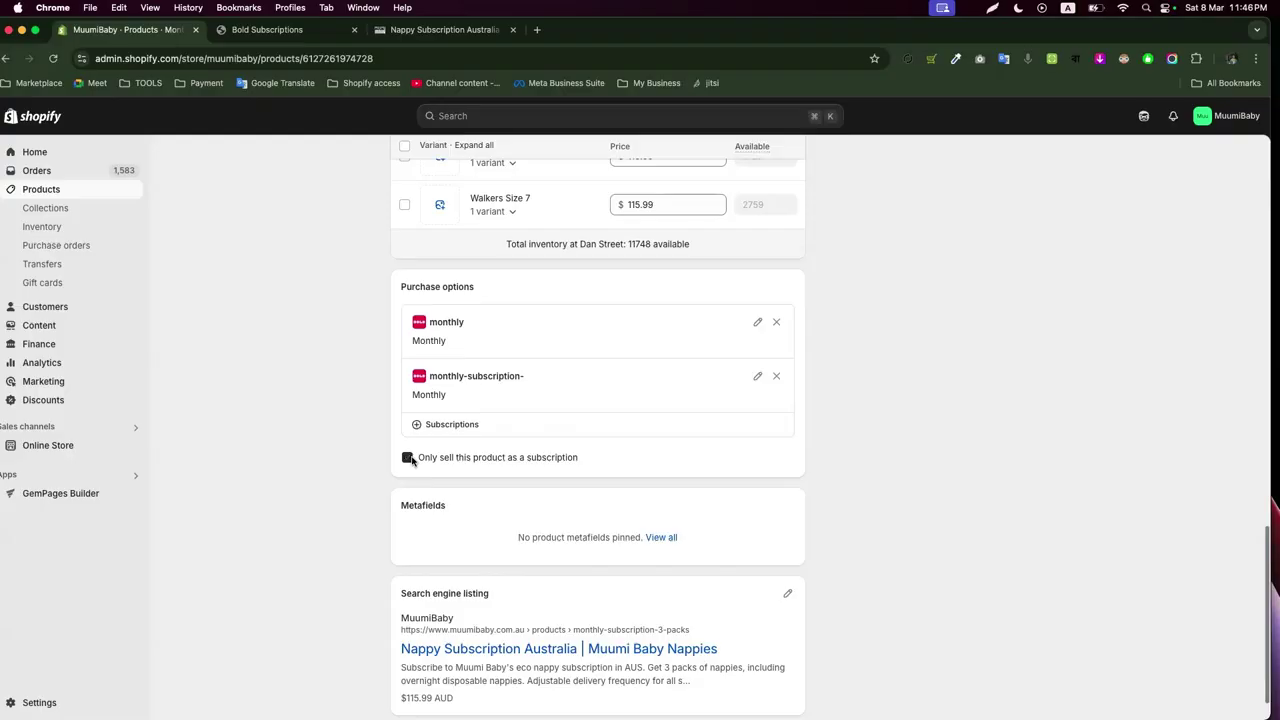
pyautogui.click(409, 458)
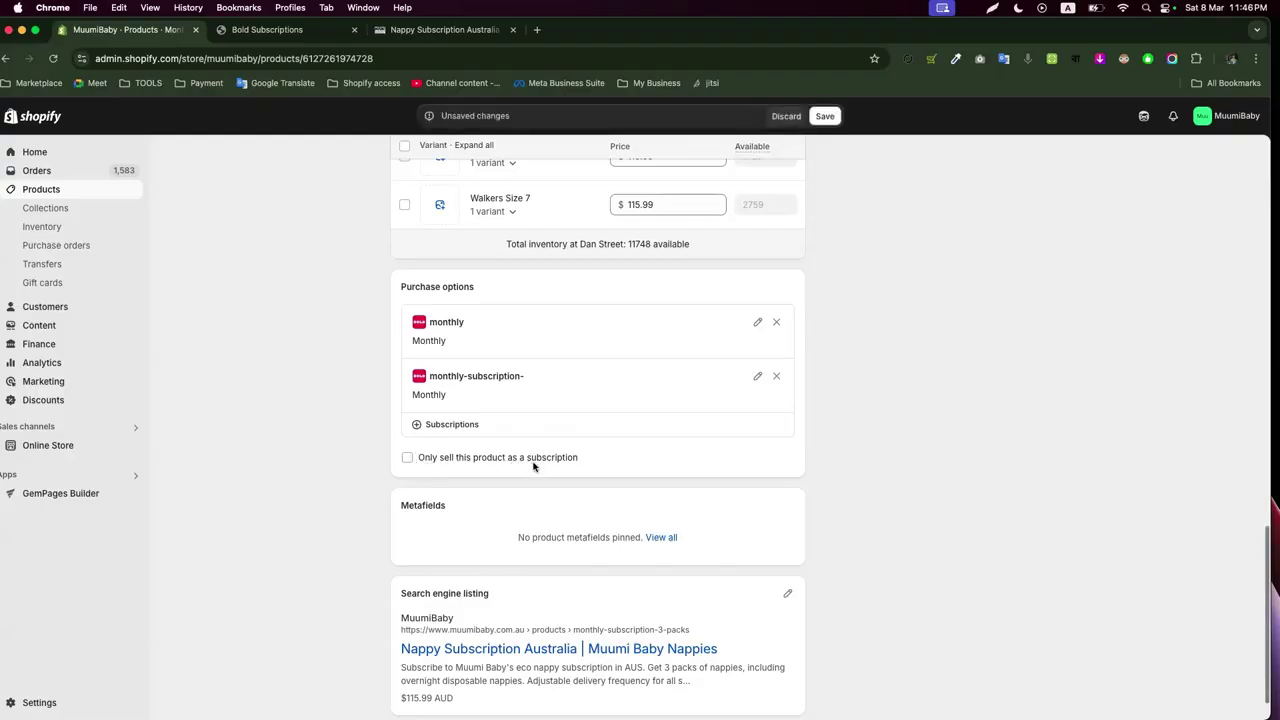
pyautogui.click(825, 117)
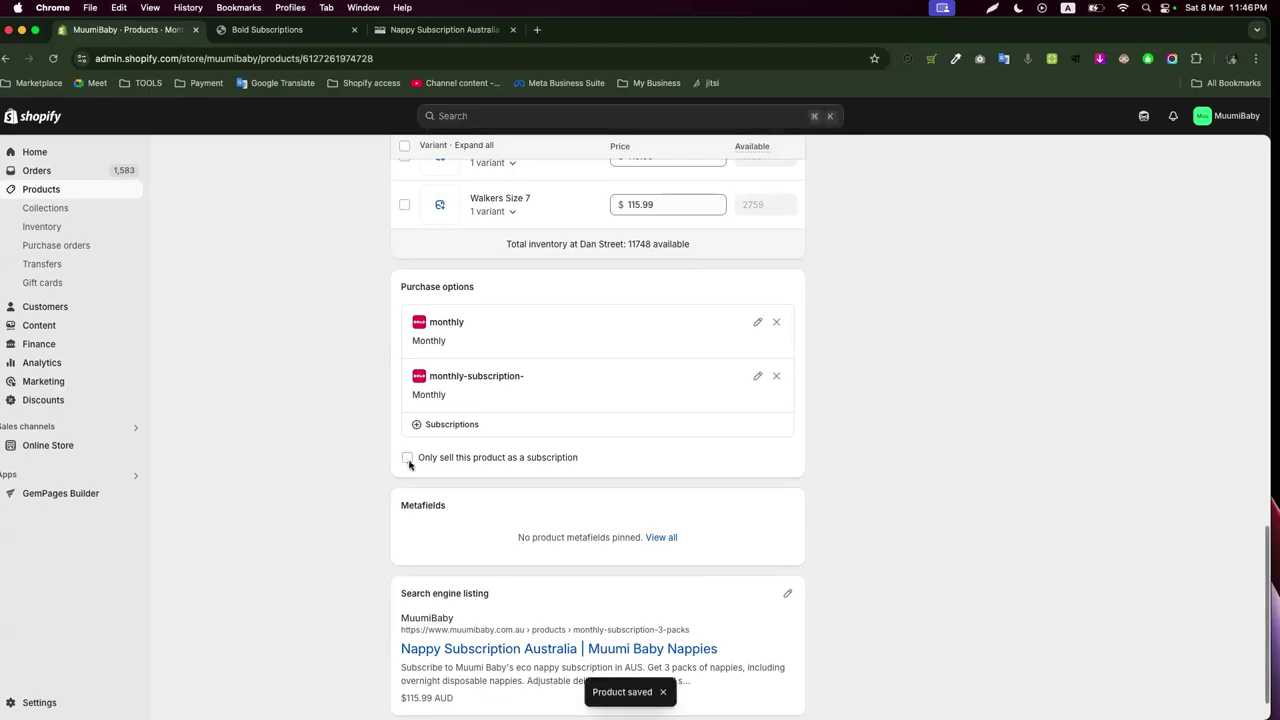
# Reload the storefront and reach the Monthly Subscription via SUBSCRIPTION and 'Sounds great, sign me up!'.
pyautogui.click(445, 29)
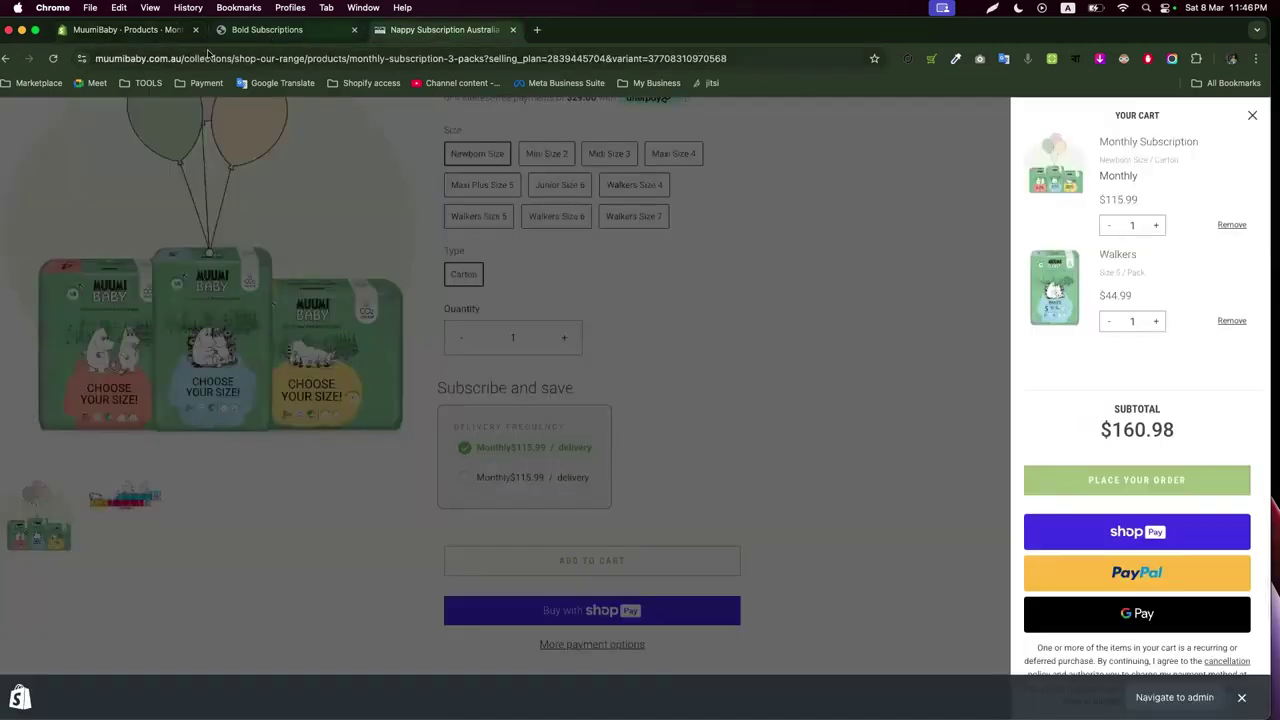
pyautogui.click(55, 59)
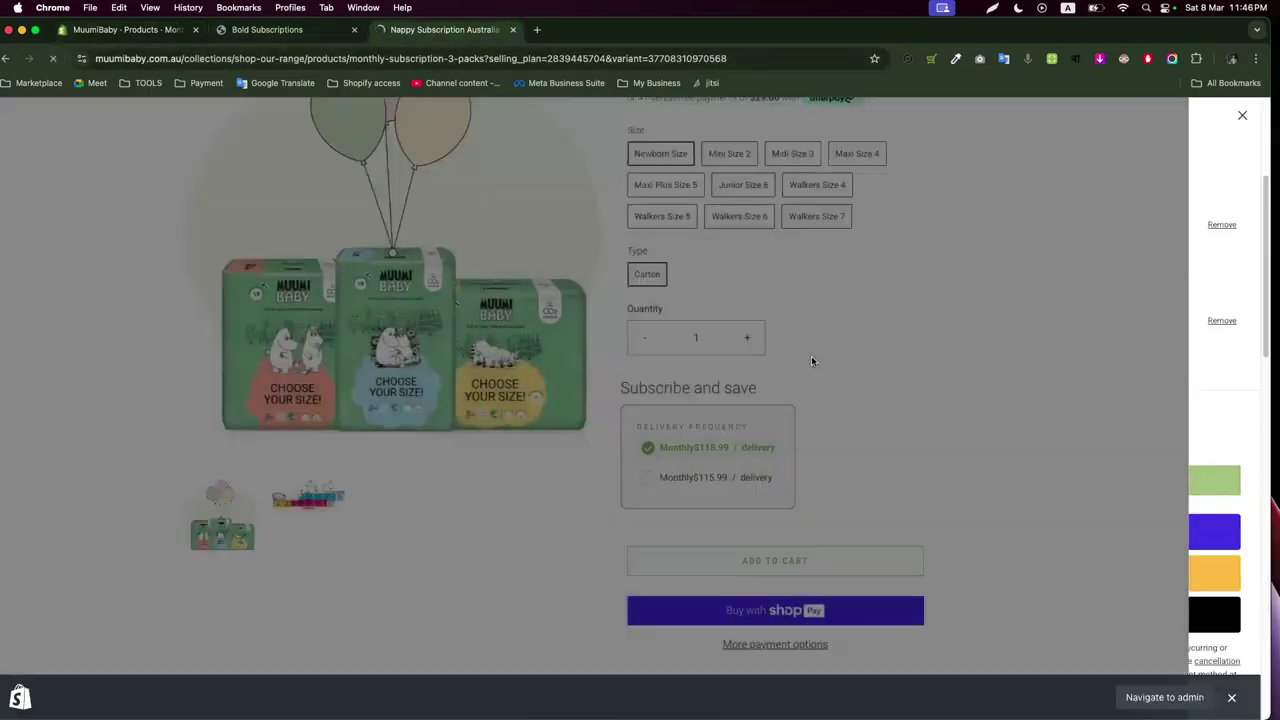
pyautogui.scroll(-5, 772, 393)
pyautogui.scroll(-2, 914, 480)
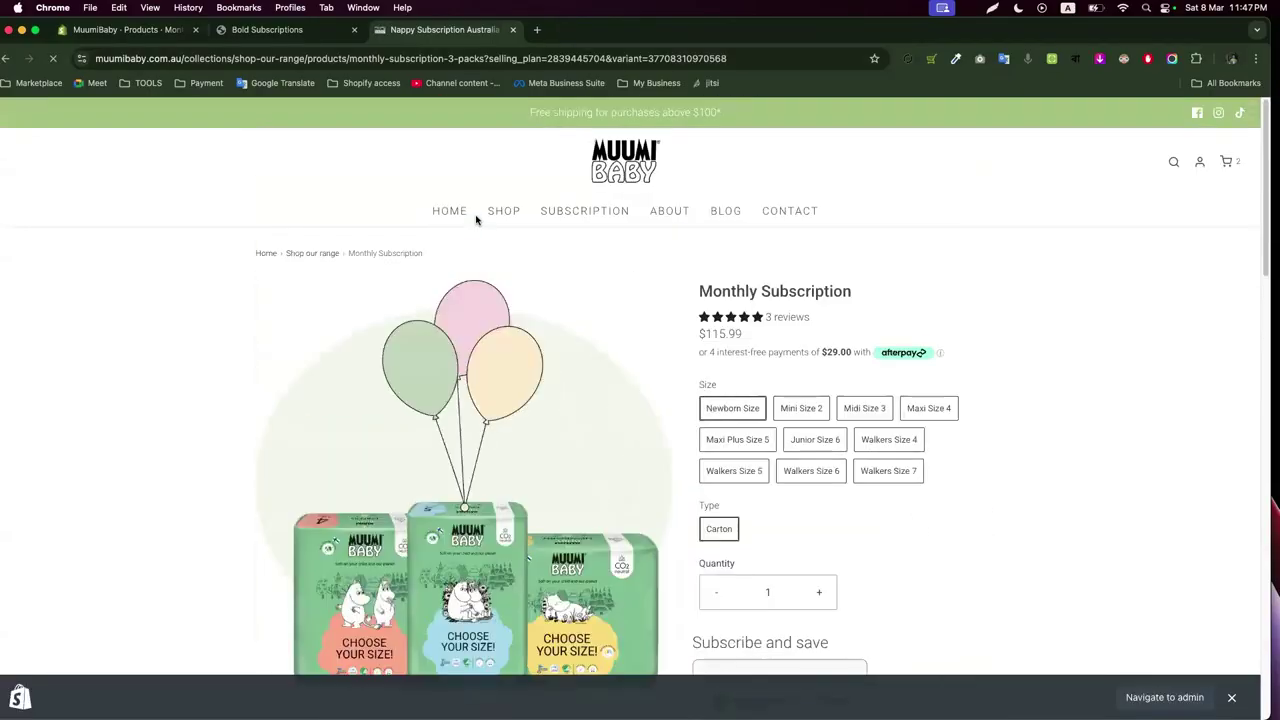
pyautogui.click(562, 207)
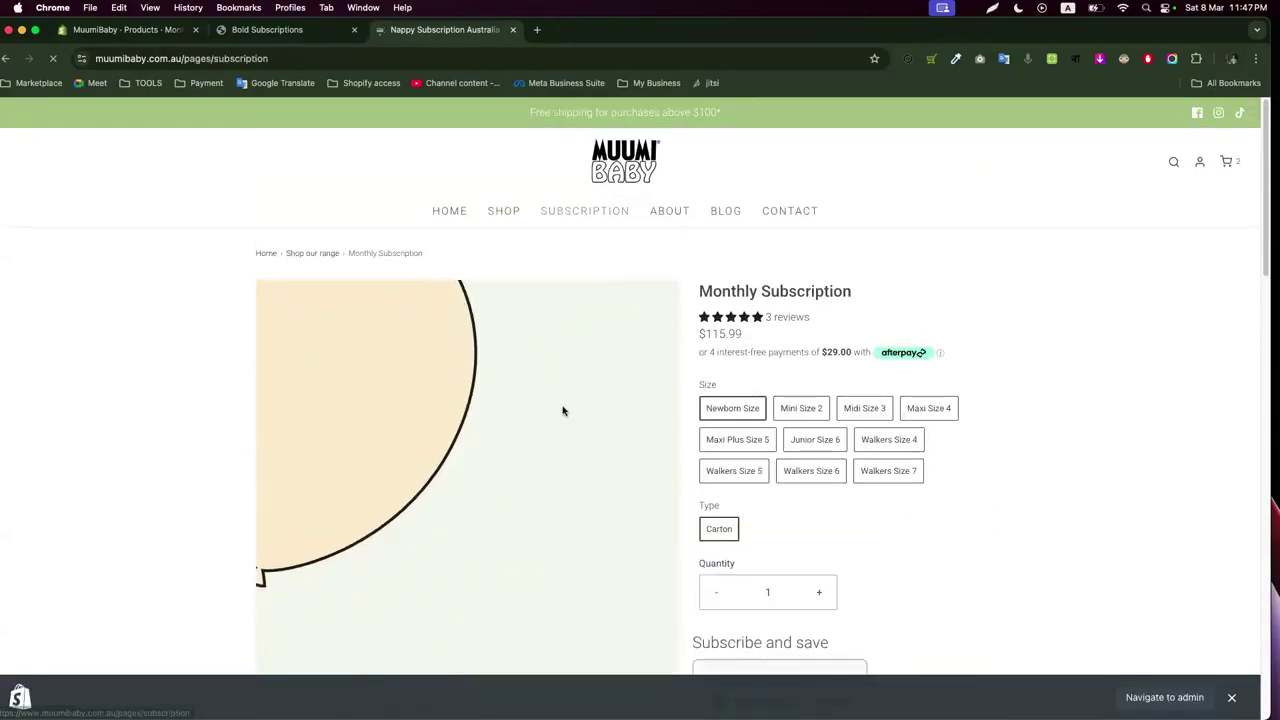
pyautogui.scroll(-10, 364, 419)
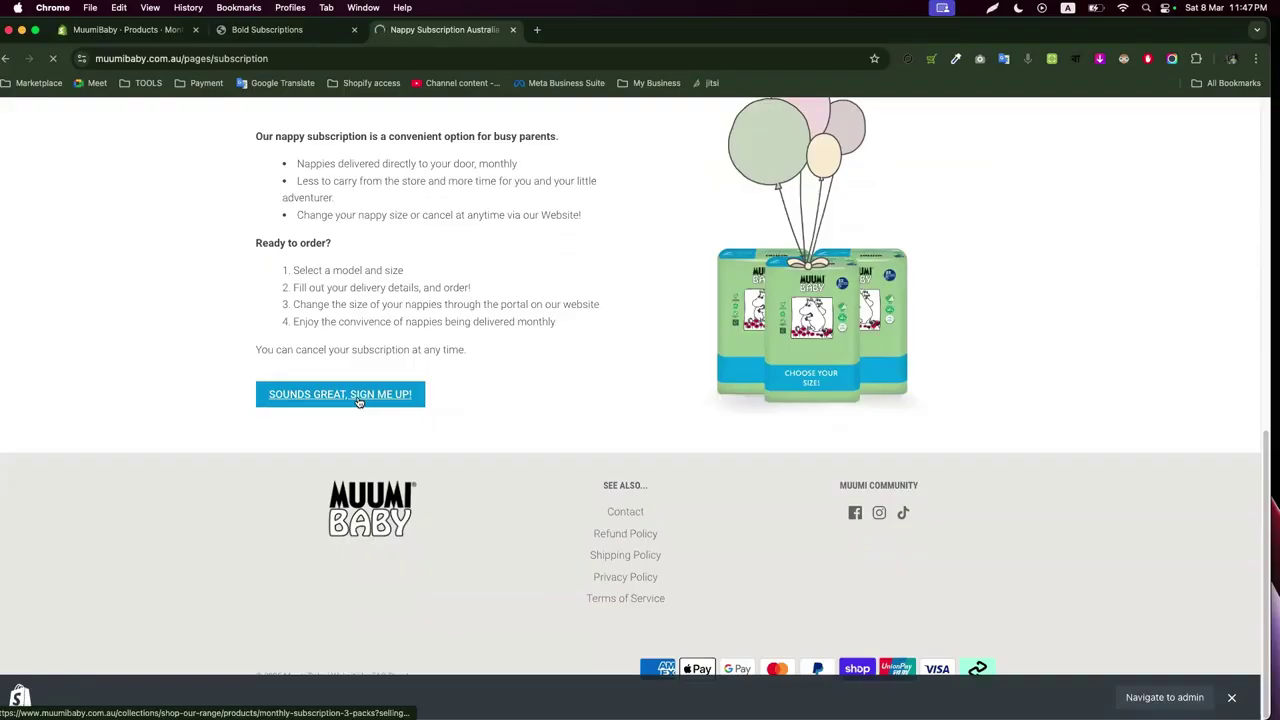
pyautogui.click(352, 396)
# Confirm One-time Purchase now appears alongside Subscribe and save, then return to the admin product.
pyautogui.scroll(-5, 737, 425)
pyautogui.scroll(3, 780, 357)
pyautogui.click(852, 375)
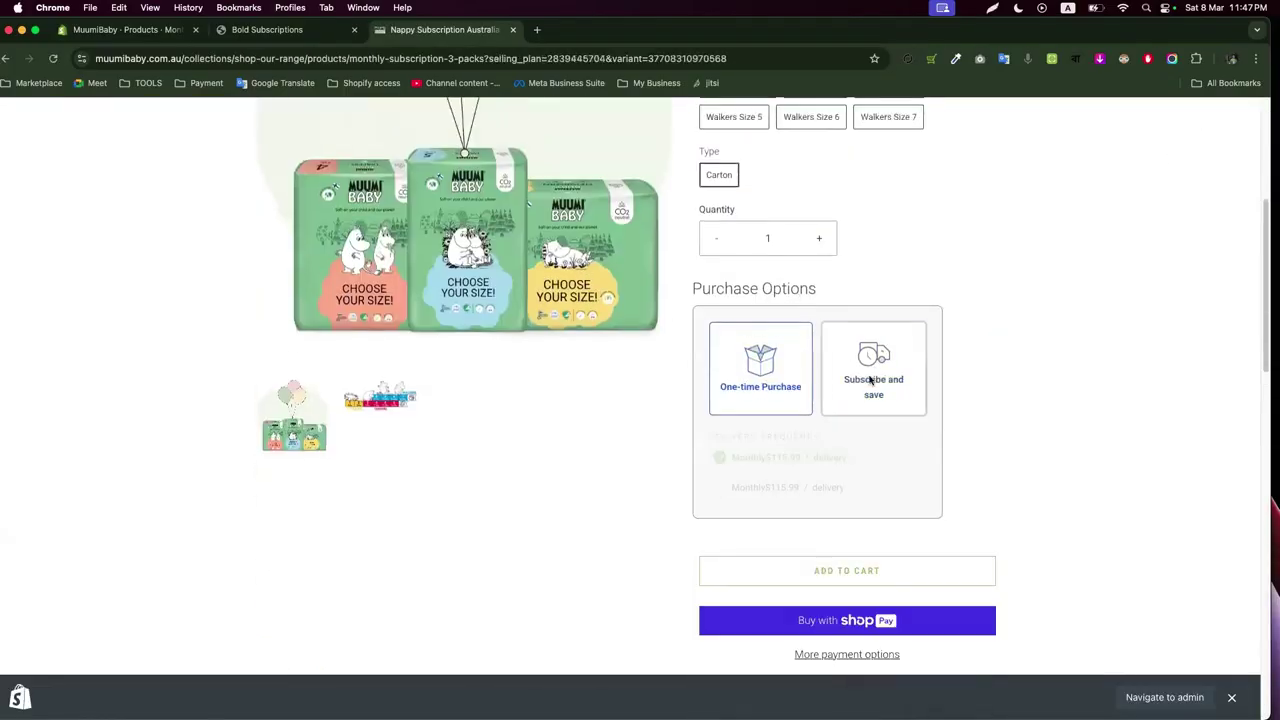
pyautogui.click(762, 376)
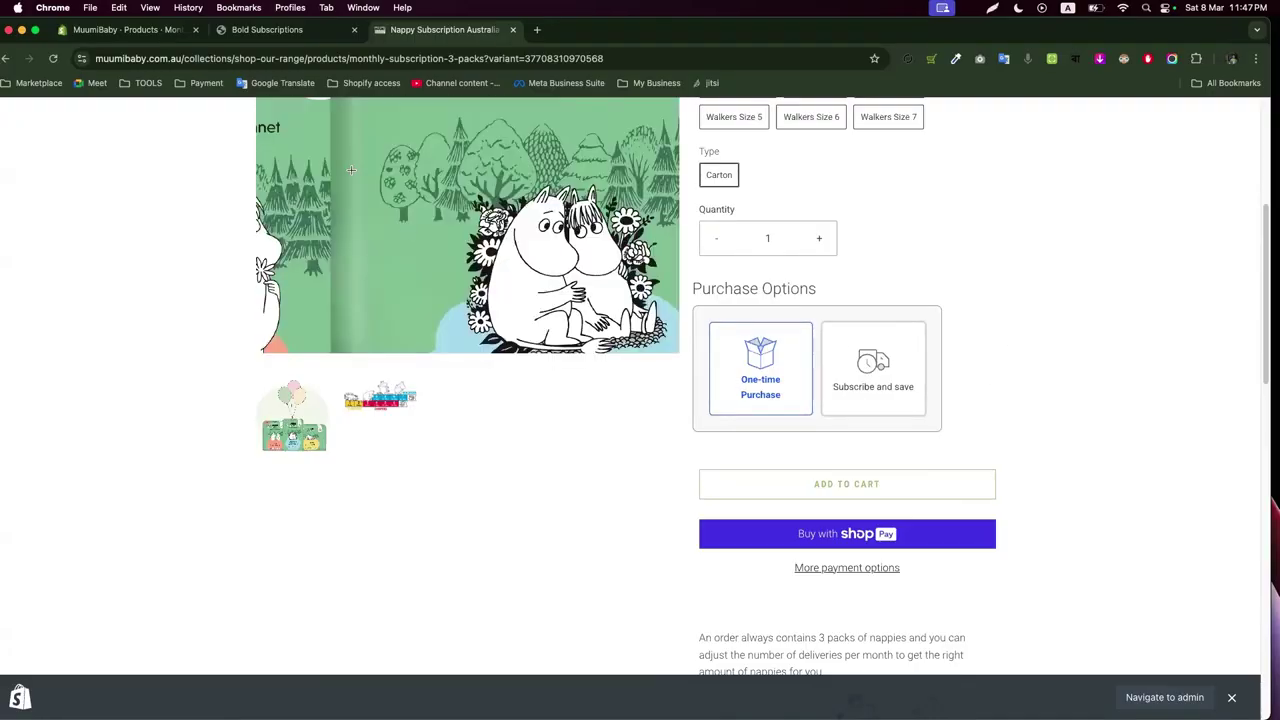
pyautogui.click(142, 34)
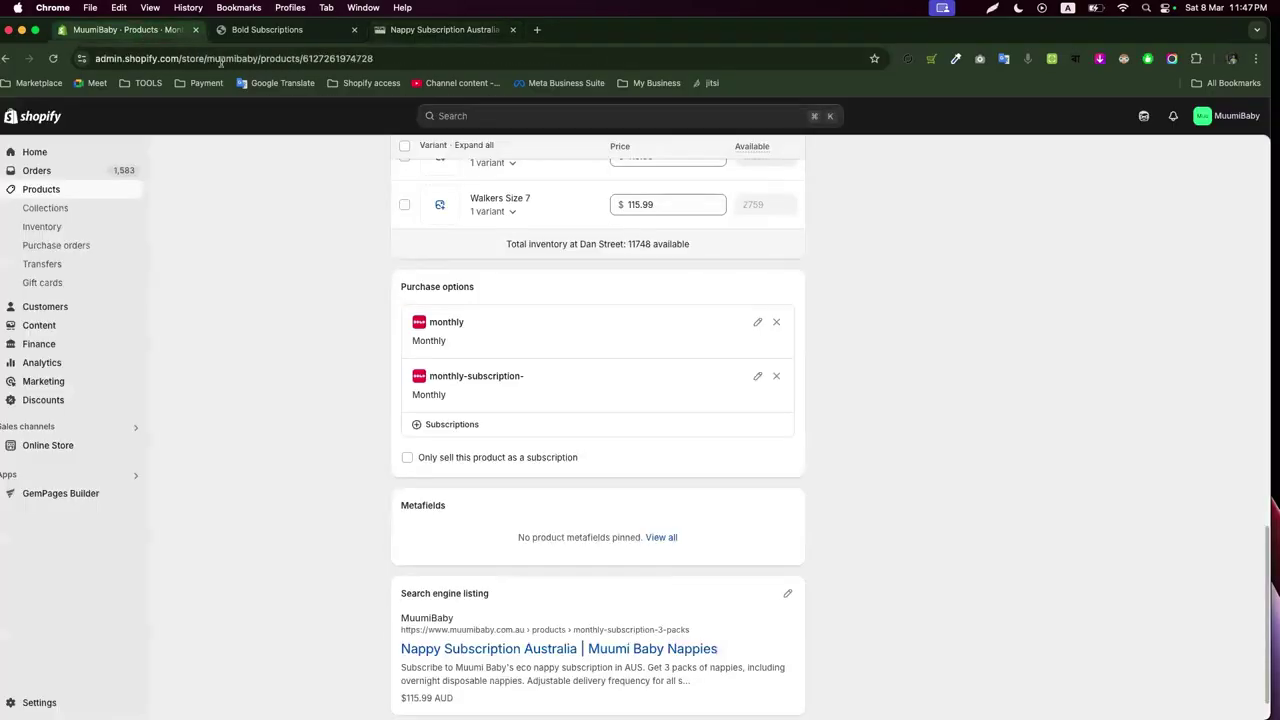
# Re-check 'Only sell this product as a subscription', save, and close the storefront and Bold Subscriptions tabs.
pyautogui.click(432, 464)
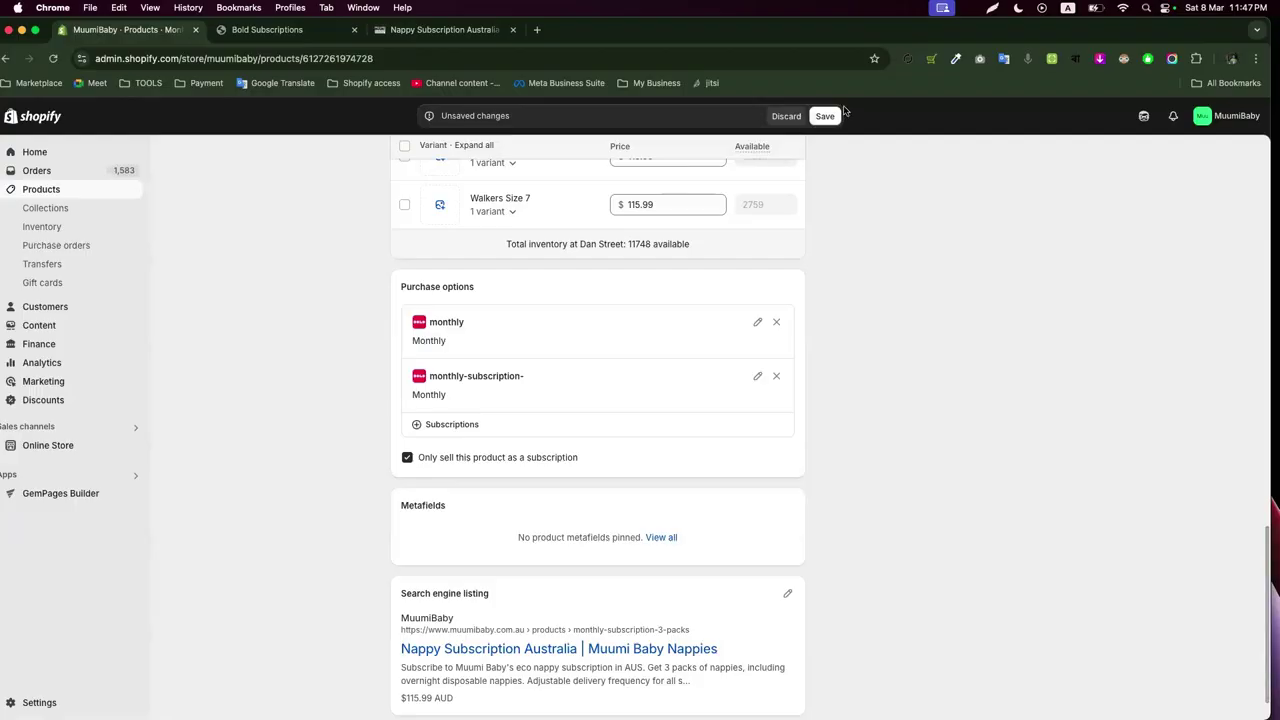
pyautogui.click(830, 117)
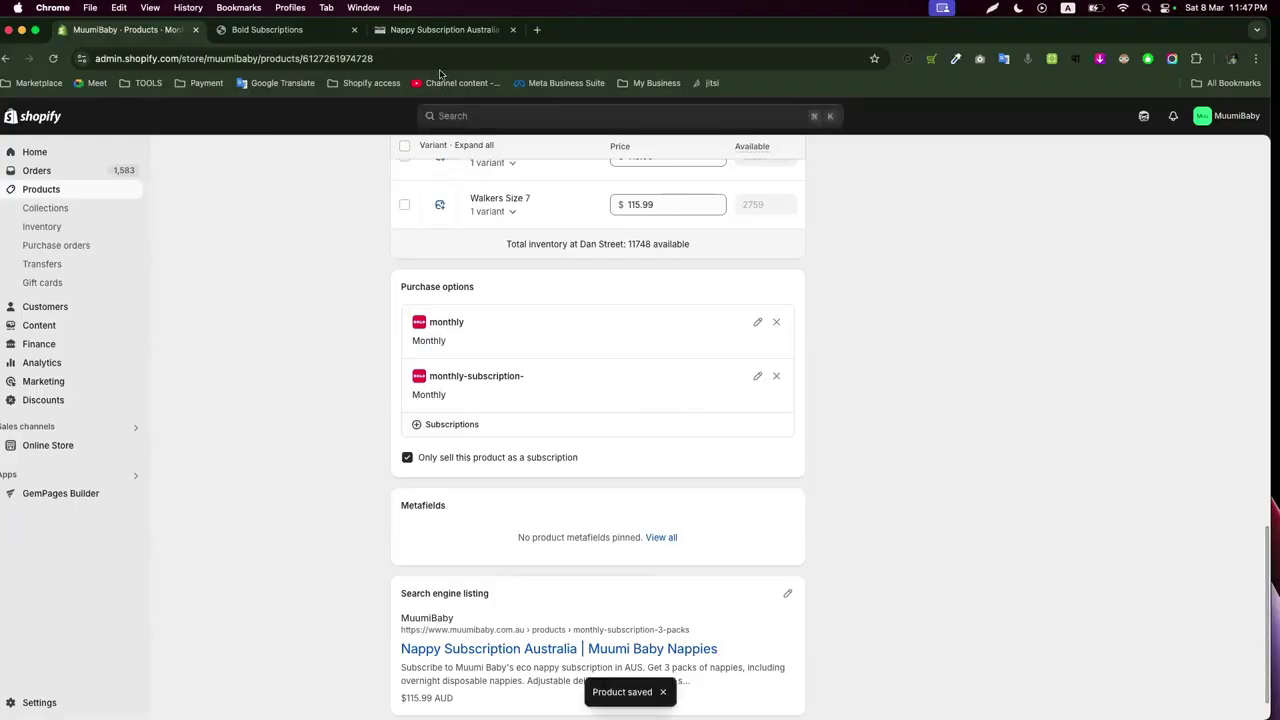
pyautogui.click(513, 34)
pyautogui.click(376, 31)
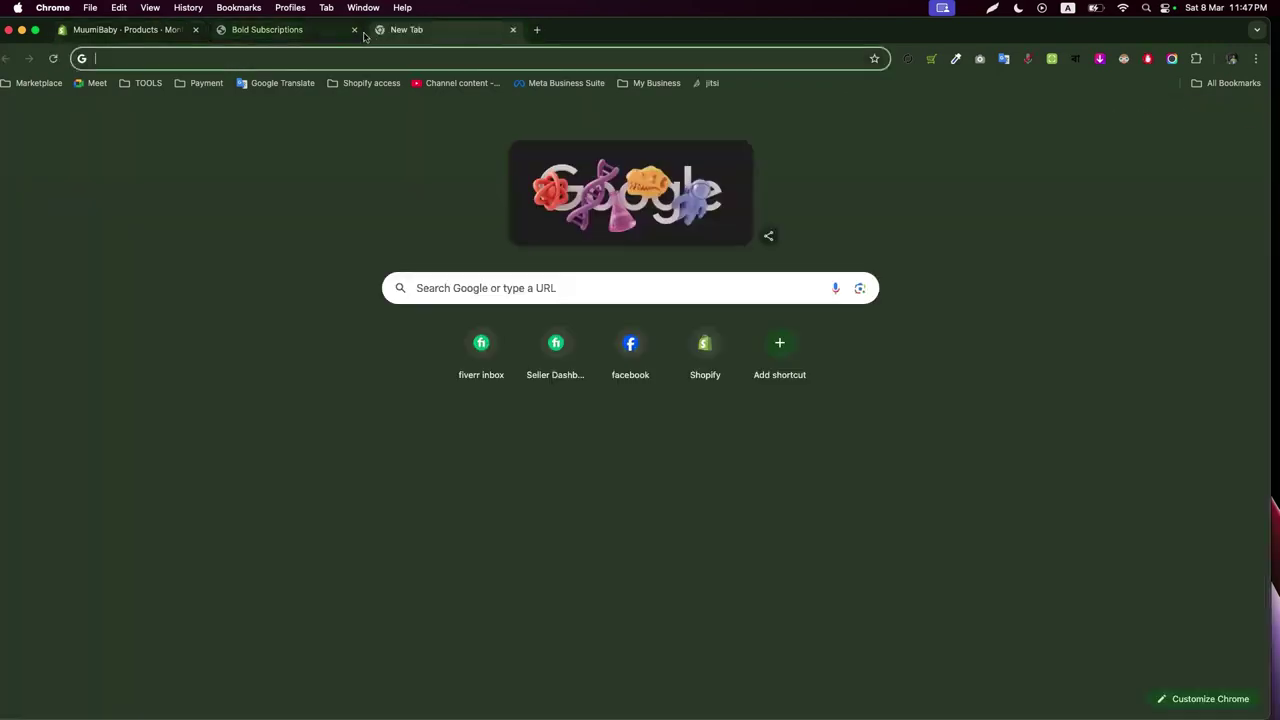
pyautogui.click(354, 29)
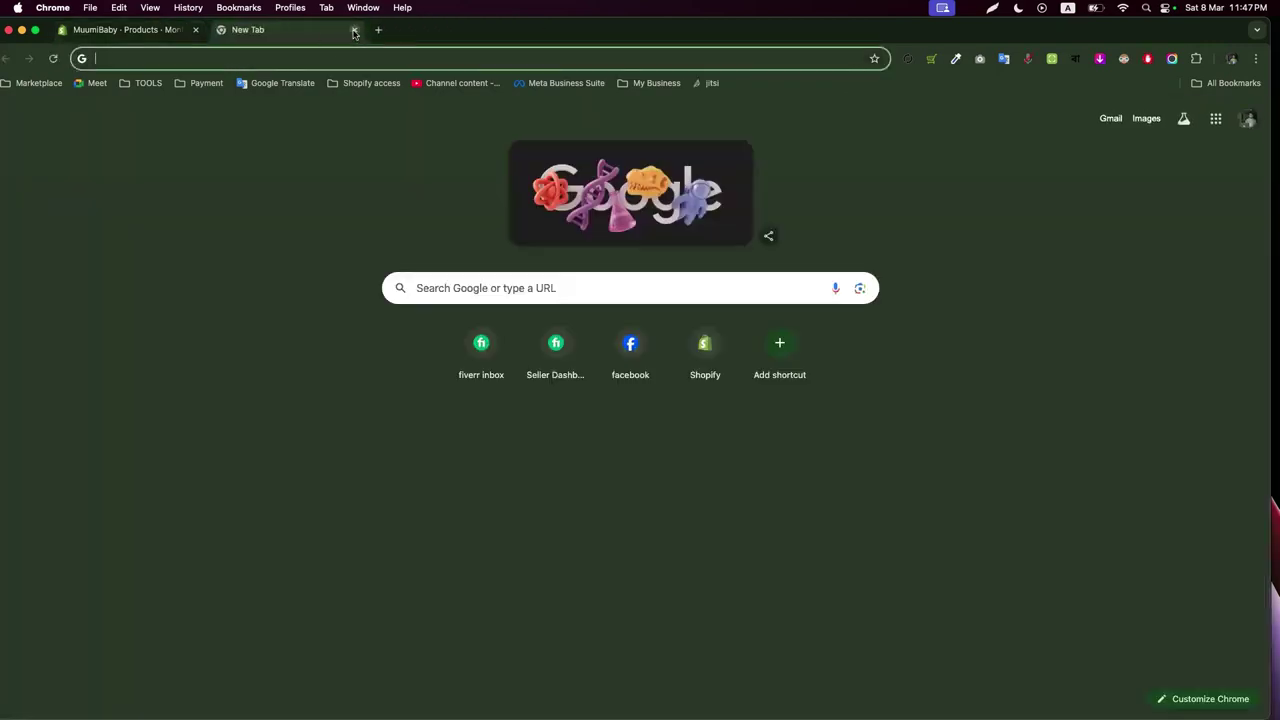